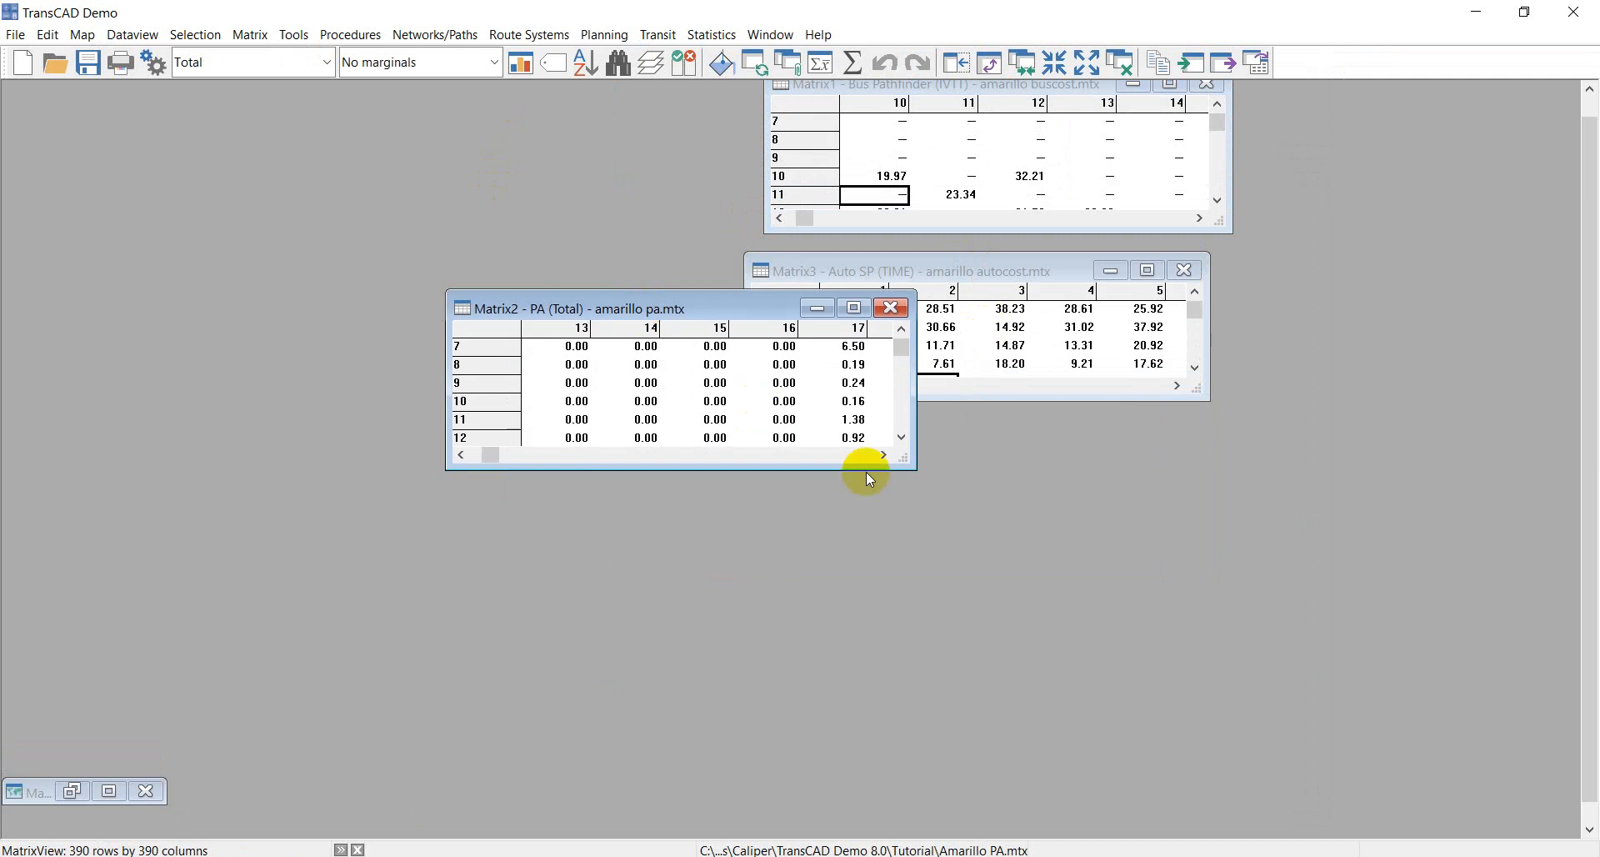
- Enlarge the Amarillo PA matrix window to inspect the Total values from the first zones, and minimize it
{"action": "left_click_drag", "start_coordinate": [911, 464], "coordinate": [1460, 813]}
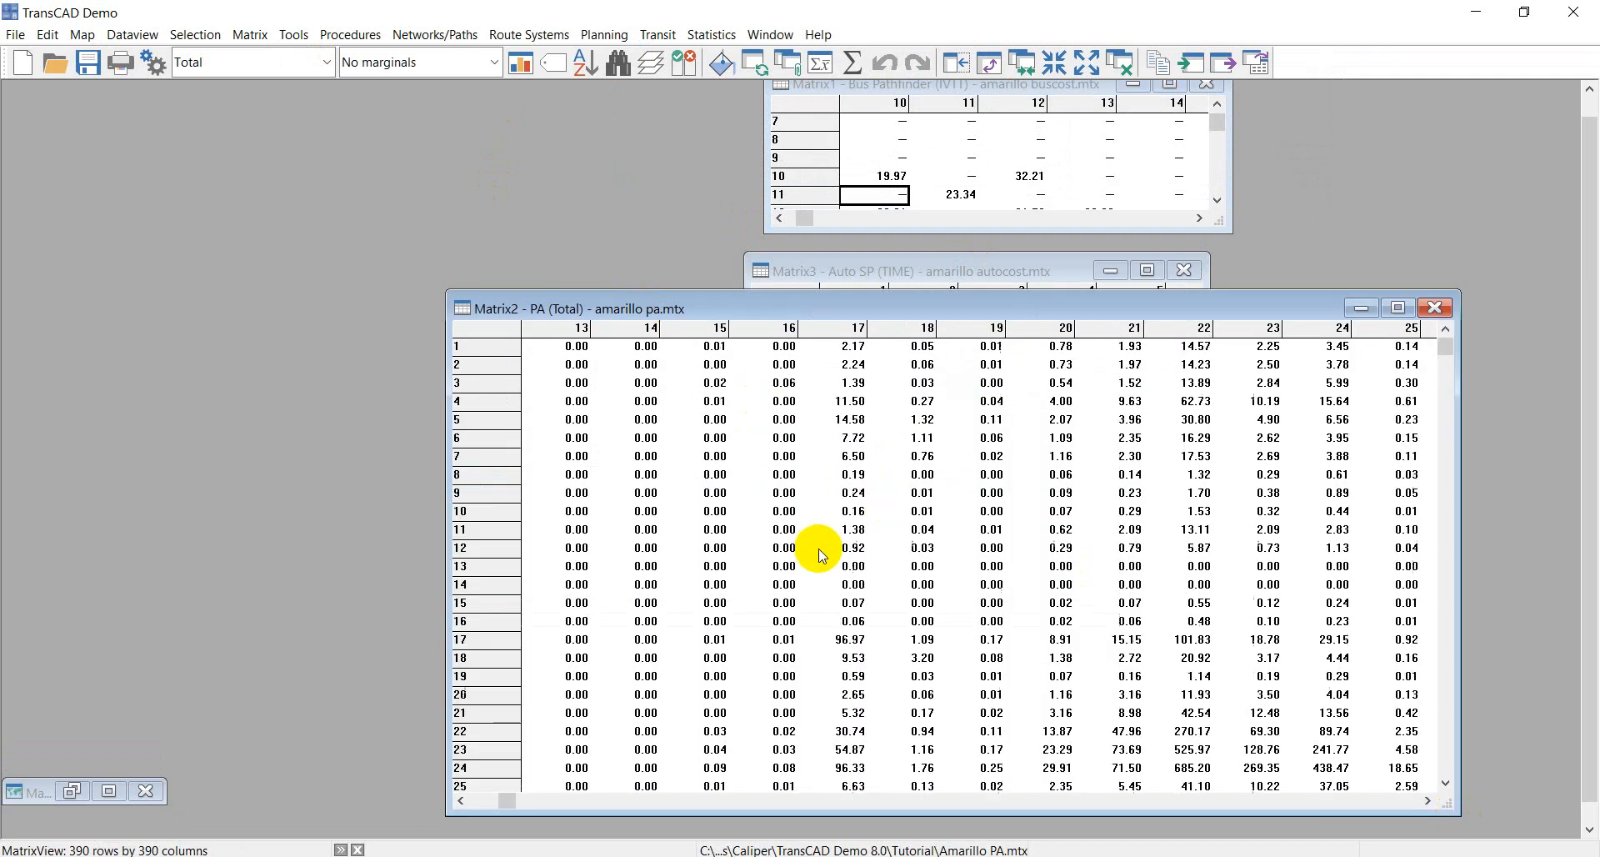
{"action": "left_click_drag", "start_coordinate": [504, 800], "coordinate": [447, 797]}
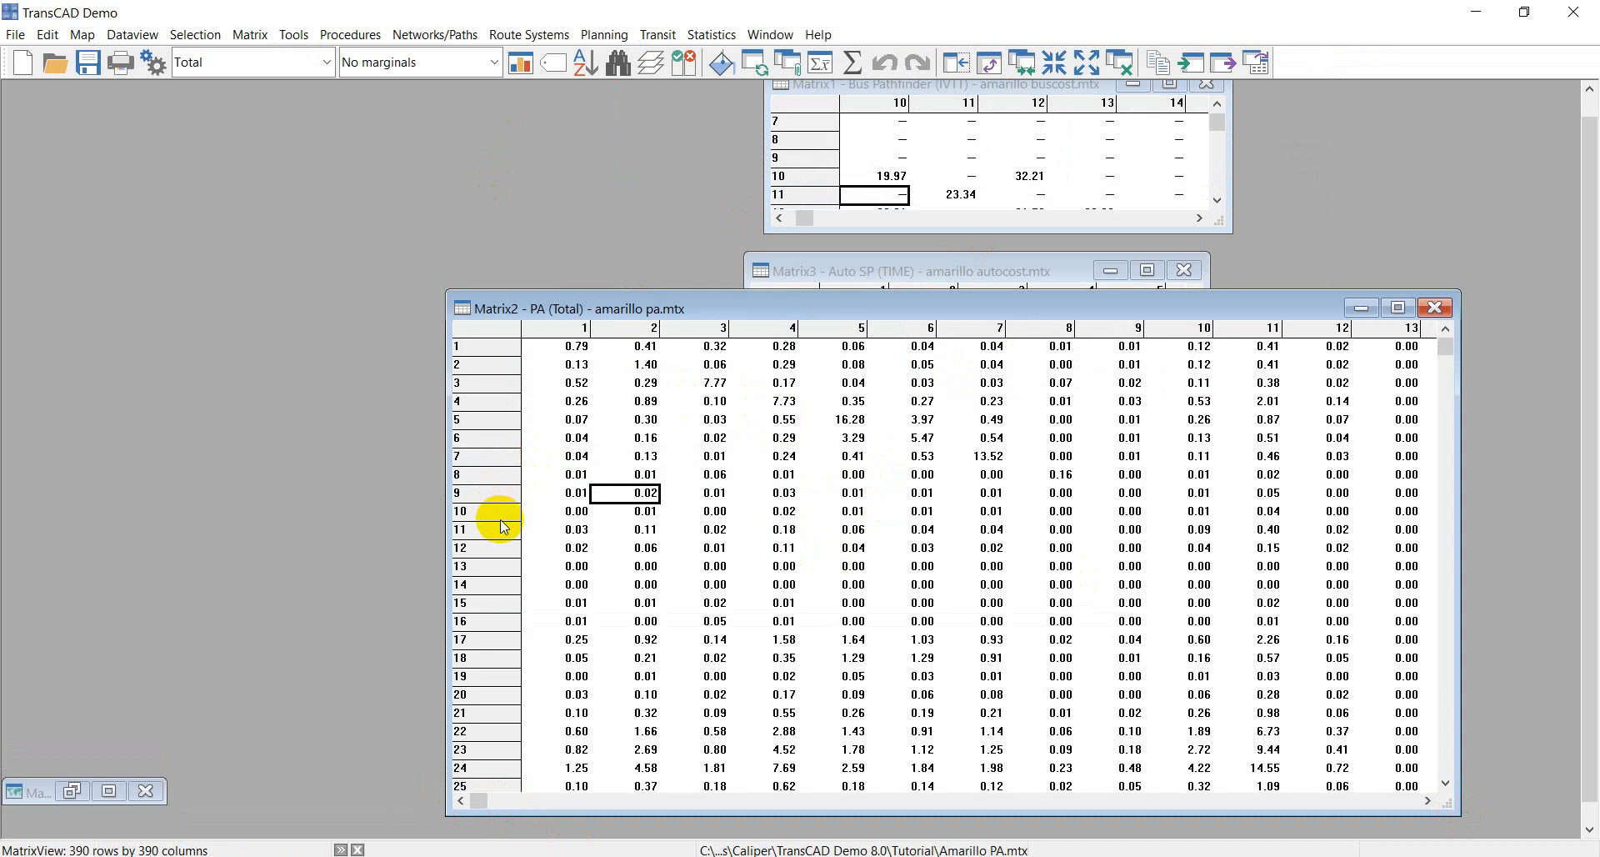
{"action": "left_click", "coordinate": [991, 548]}
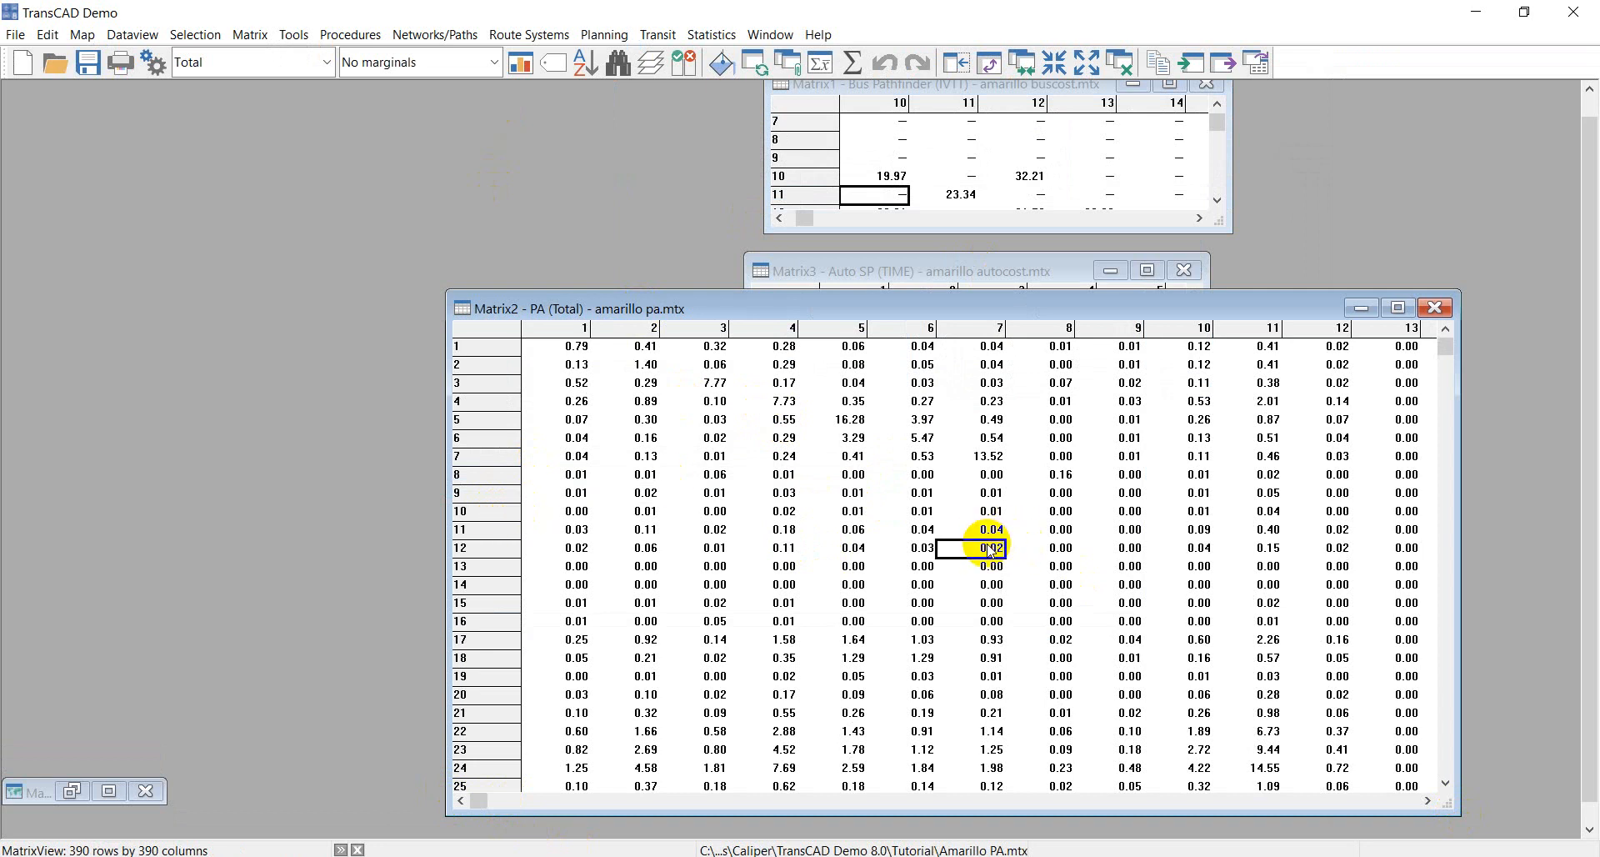
{"action": "left_click", "coordinate": [1365, 310]}
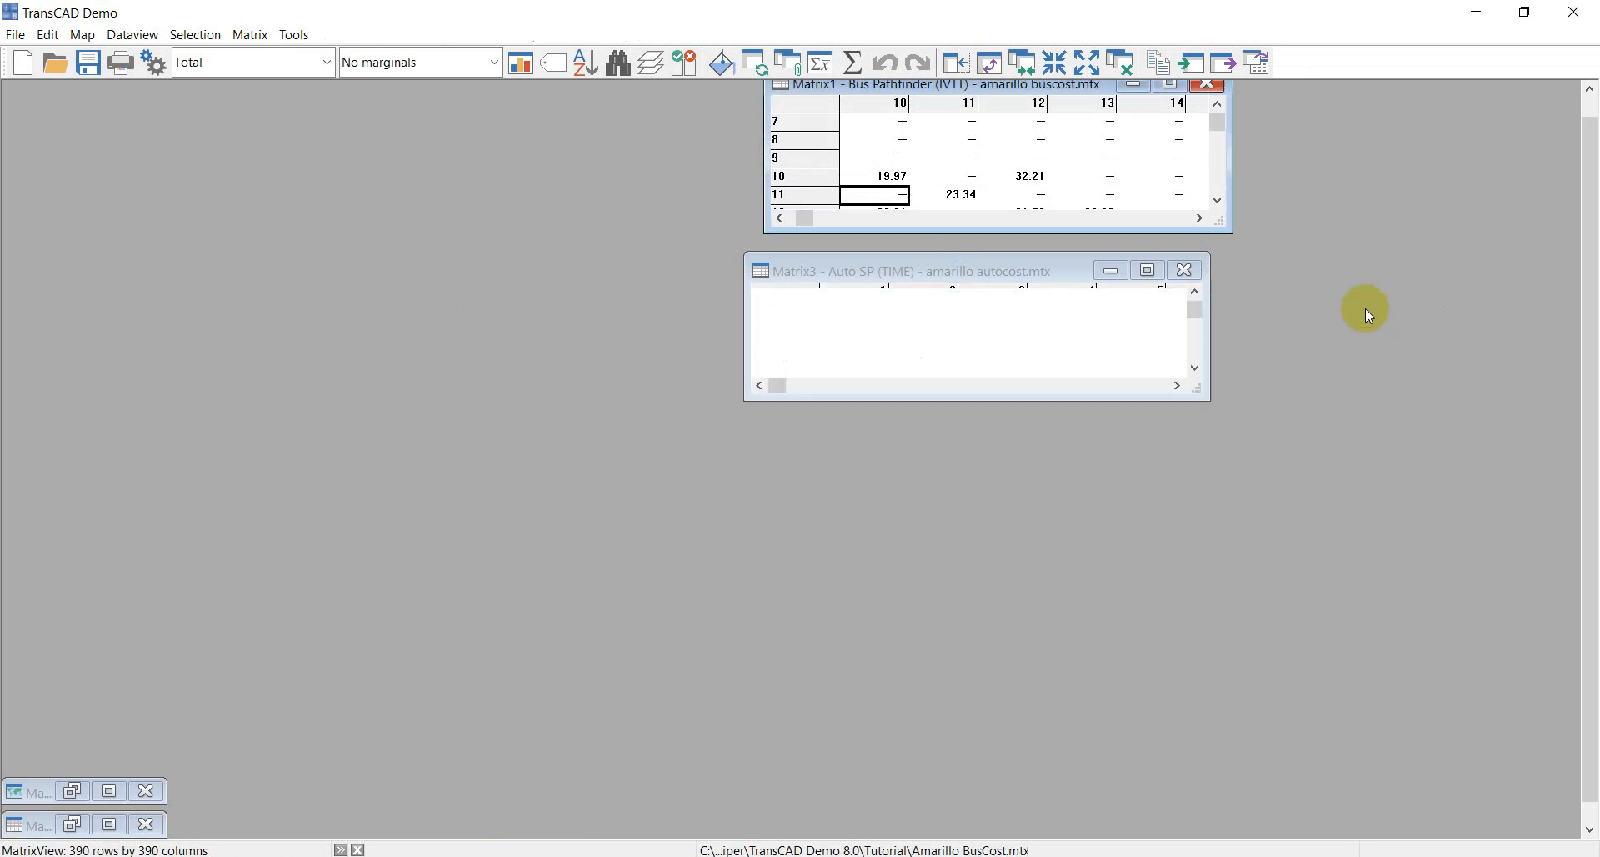
- Enlarge and reposition the Amarillo AutoCost matrix window to inspect the TIME values, and minimize it
{"action": "left_click", "coordinate": [955, 273]}
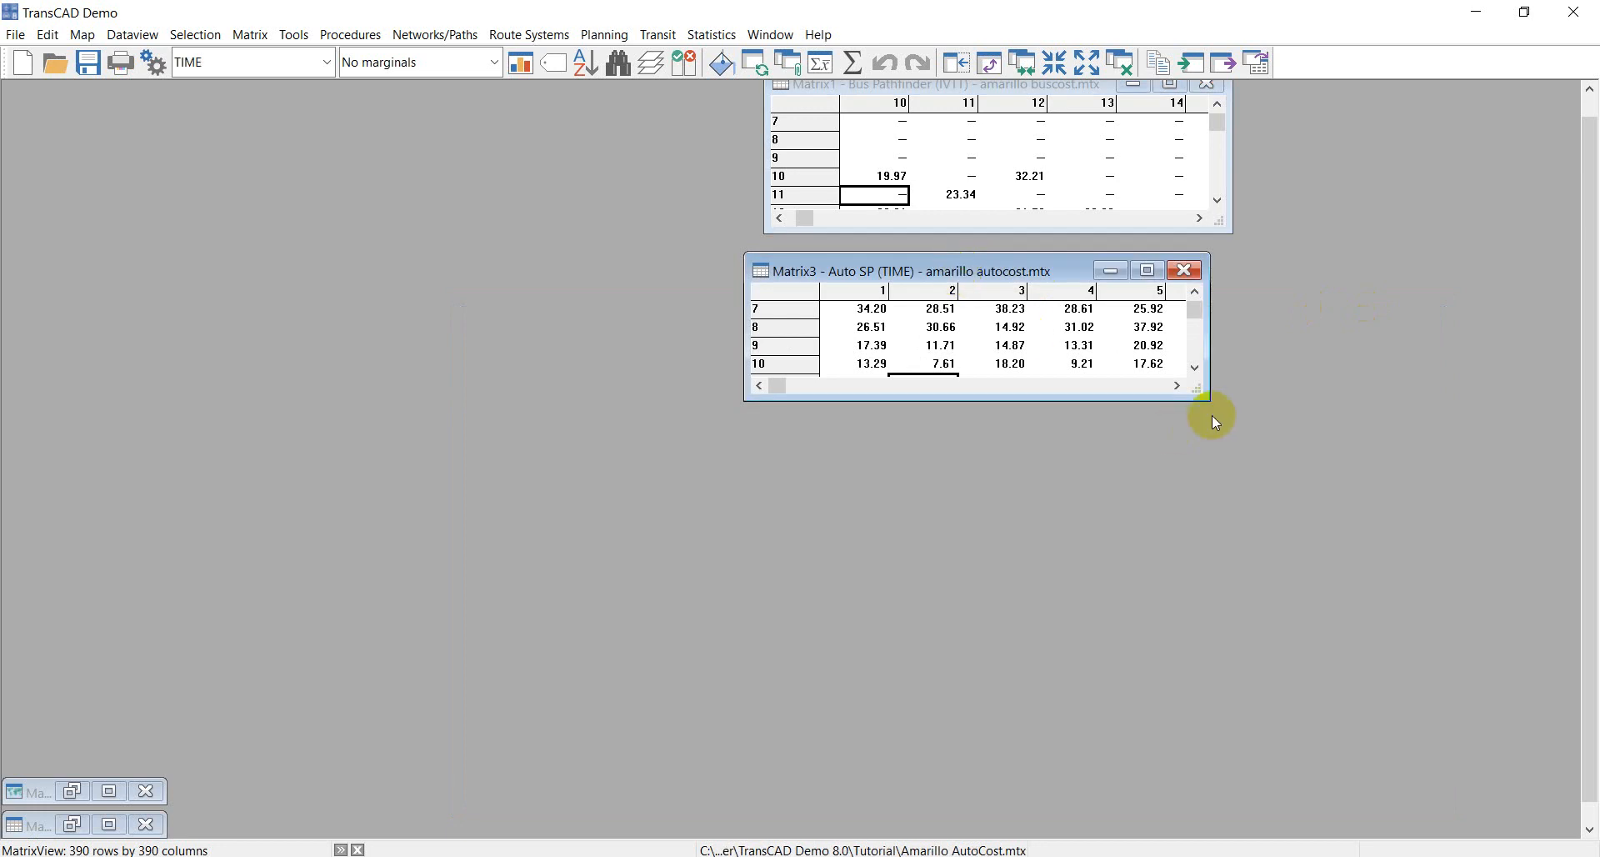
{"action": "left_click_drag", "start_coordinate": [1207, 401], "coordinate": [1504, 733]}
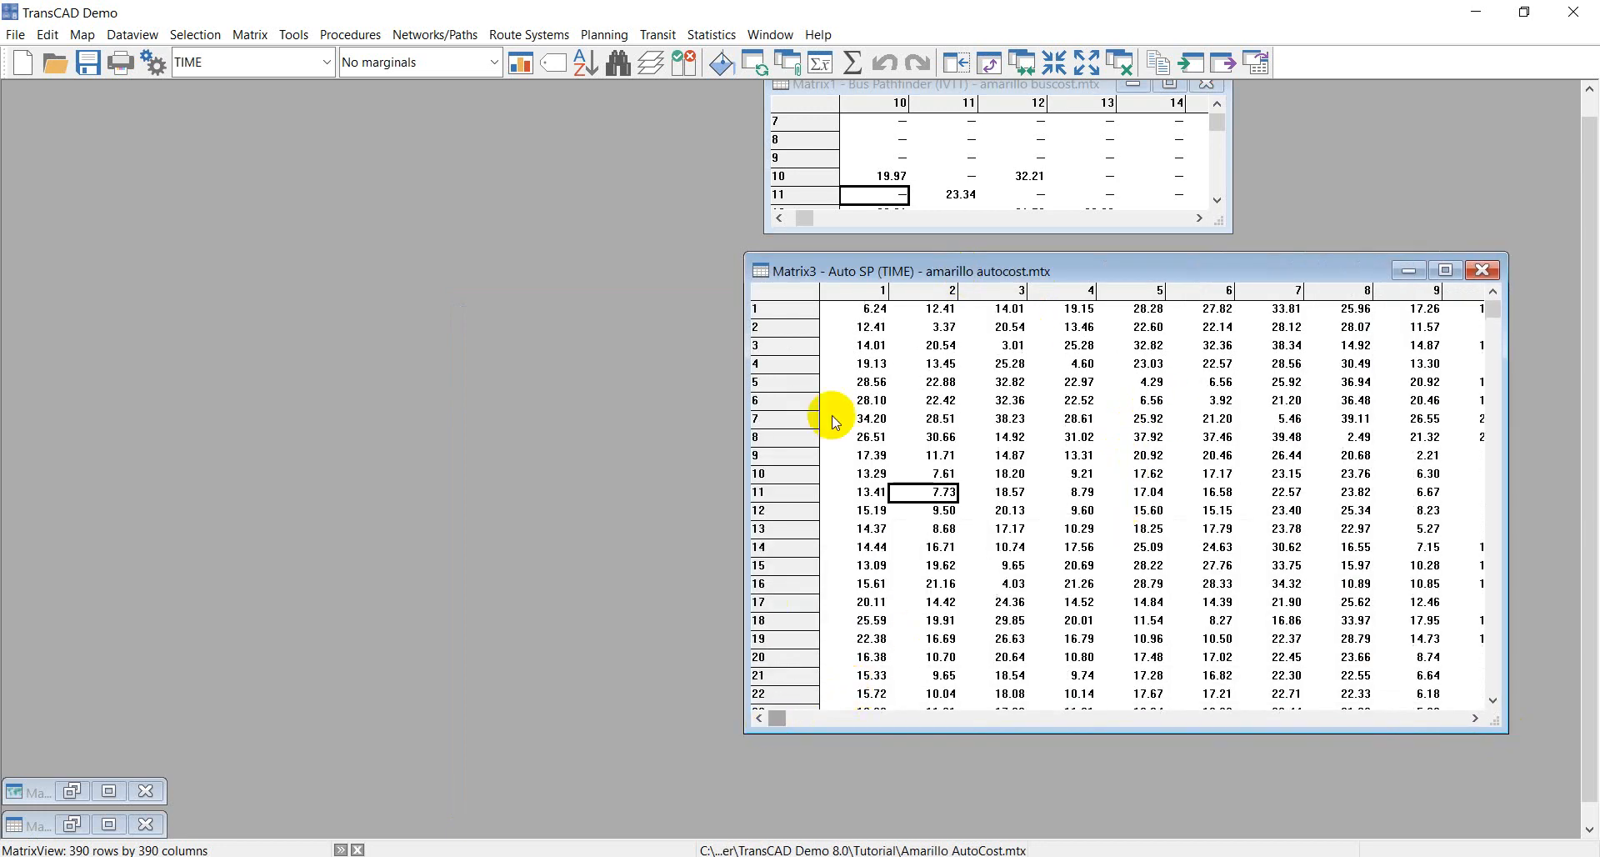
{"action": "left_click_drag", "start_coordinate": [956, 274], "coordinate": [635, 227]}
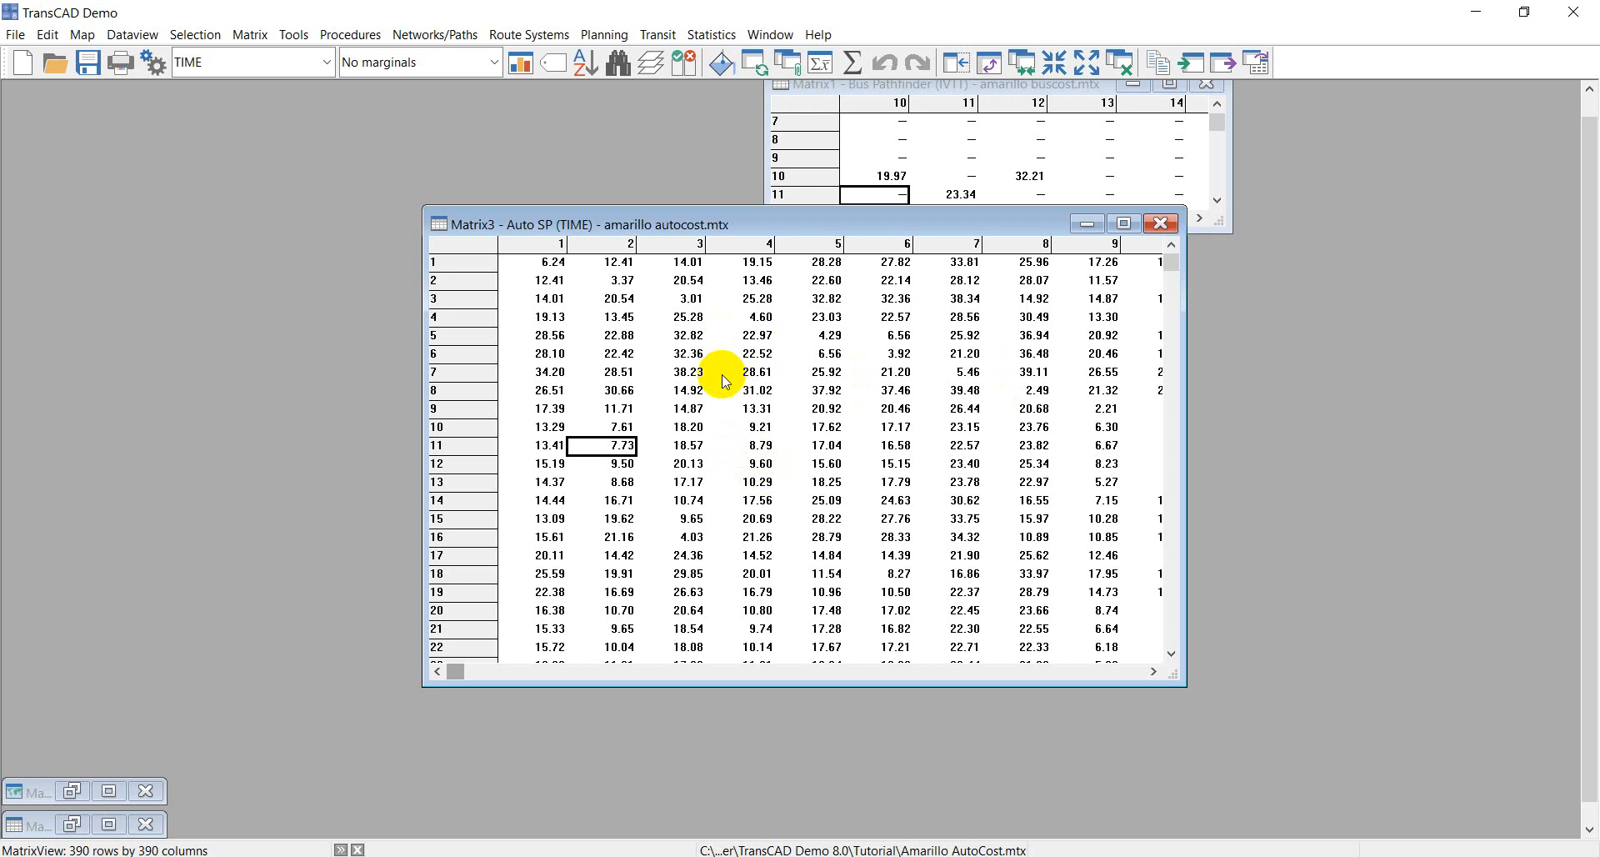
{"action": "left_click", "coordinate": [440, 40]}
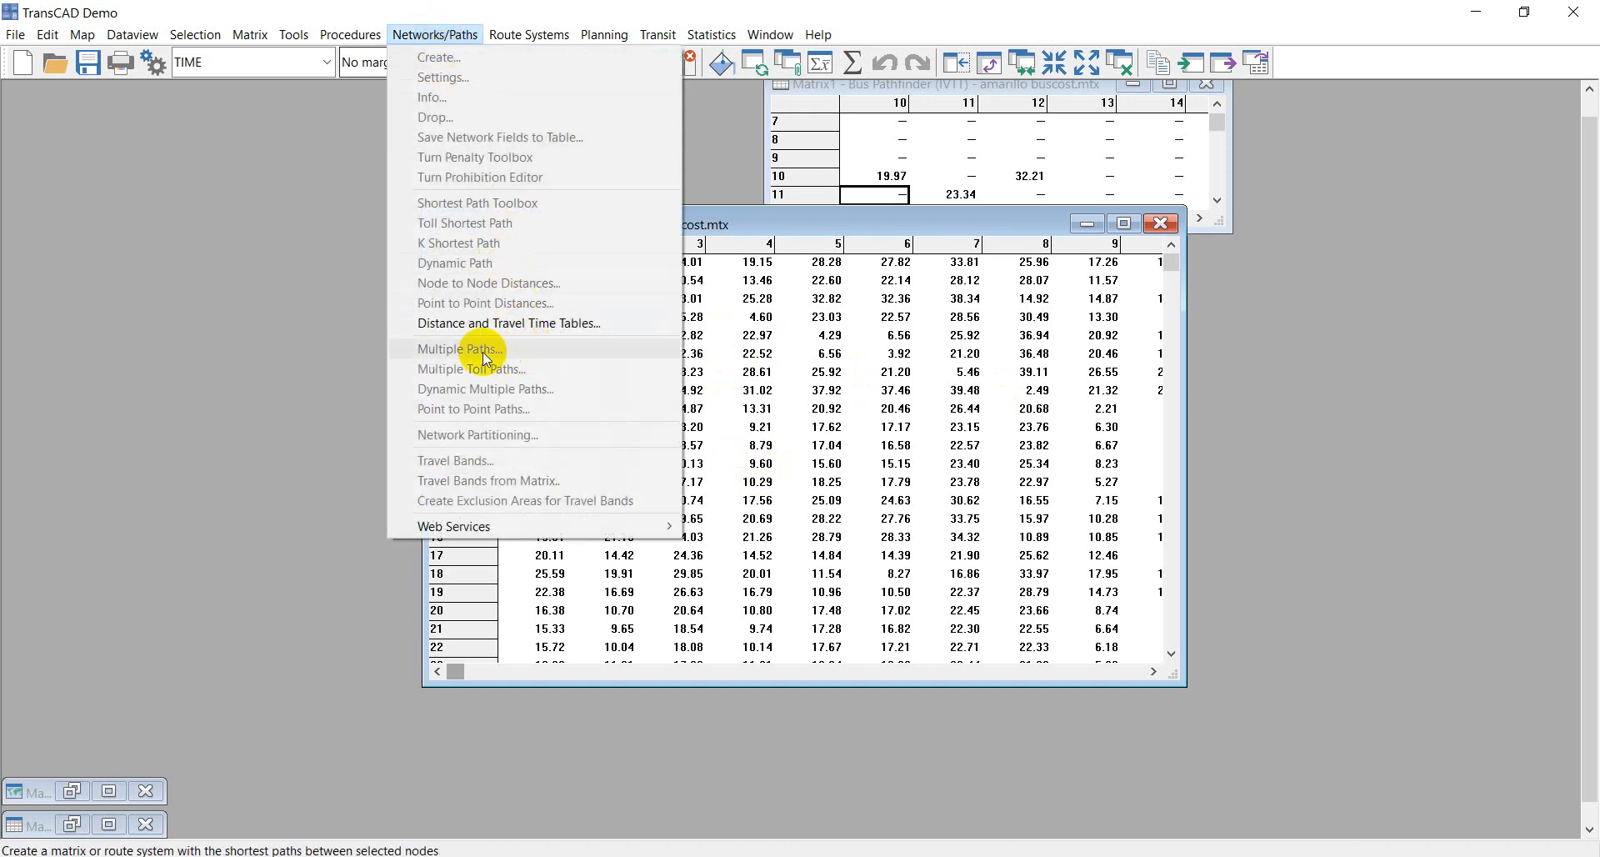
{"action": "left_click", "coordinate": [787, 217]}
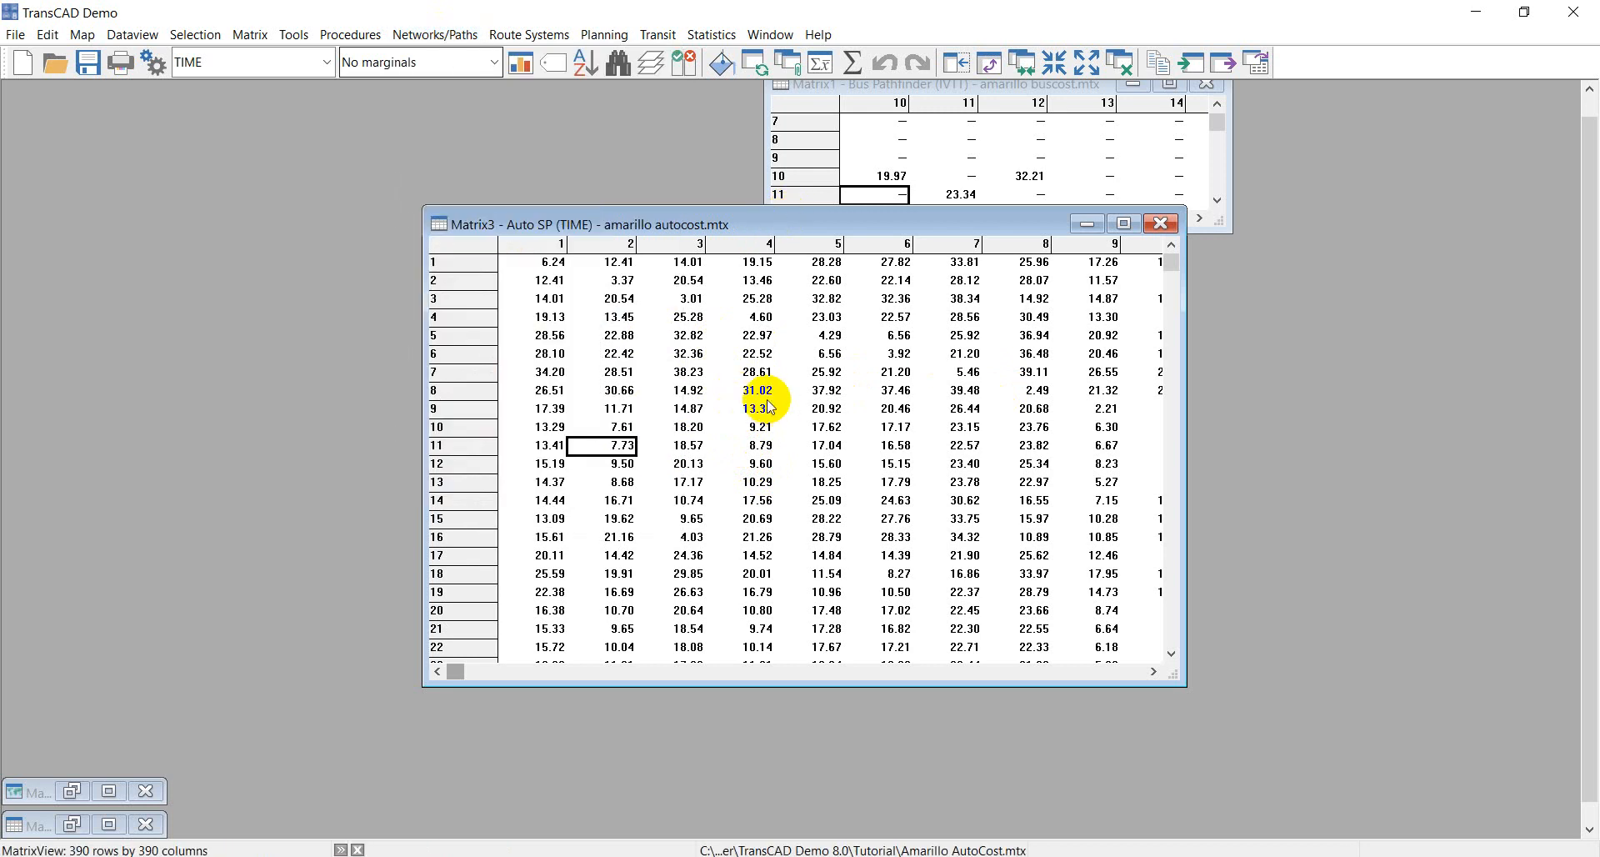
{"action": "left_click", "coordinate": [1086, 224]}
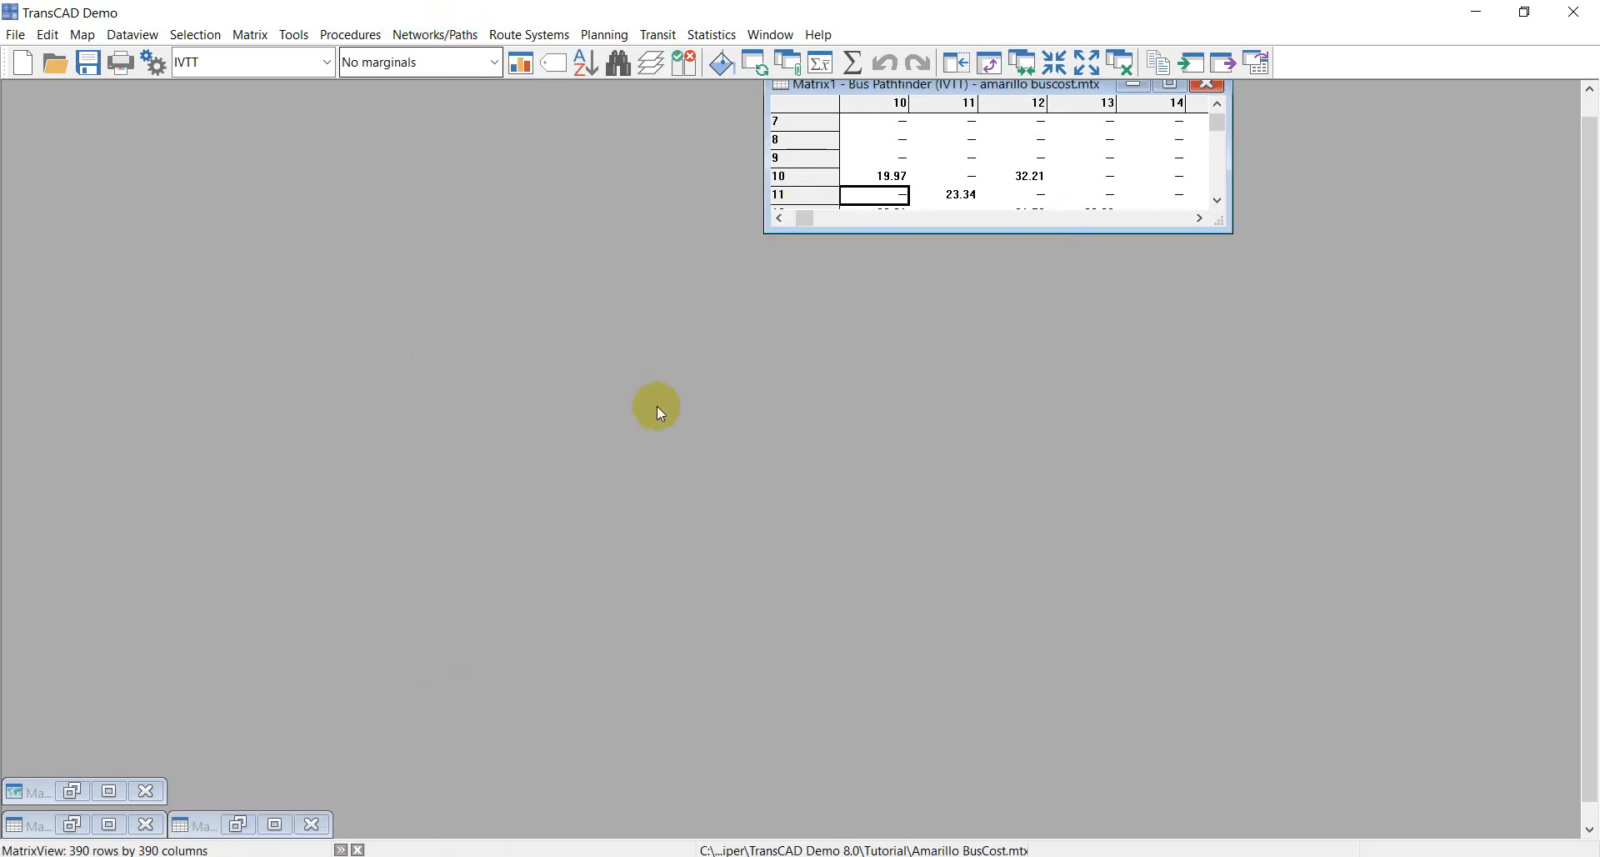
- Enlarge and reposition the Amarillo BusCost matrix window to inspect its IVTT values
{"action": "left_click_drag", "start_coordinate": [883, 88], "coordinate": [658, 255]}
{"action": "left_click_drag", "start_coordinate": [999, 400], "coordinate": [1482, 768]}
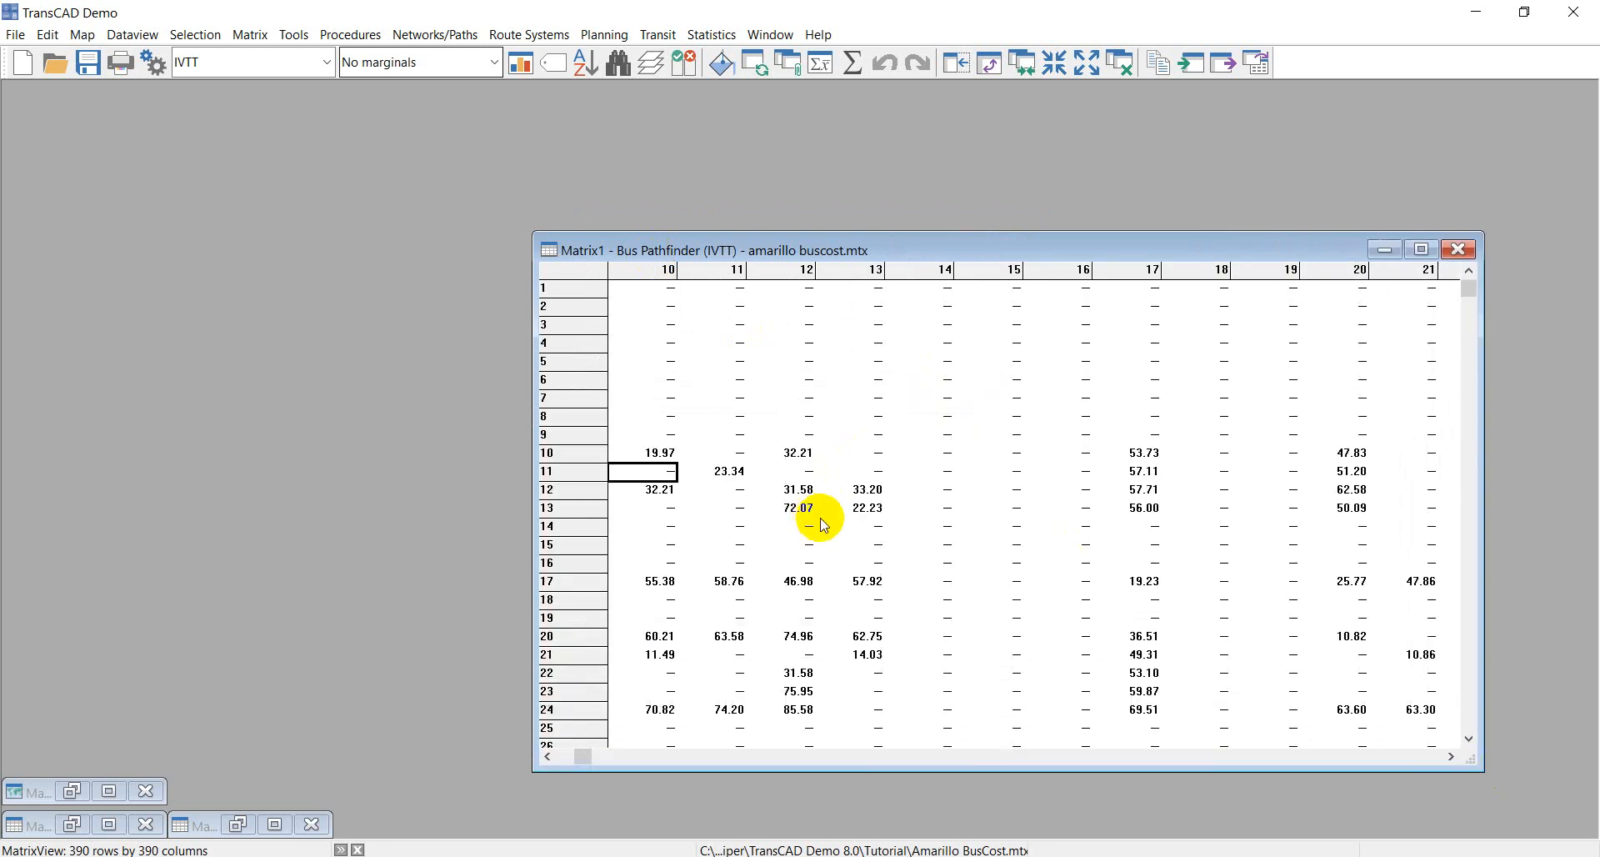
{"action": "left_click", "coordinate": [548, 758]}
{"action": "left_click", "coordinate": [549, 758]}
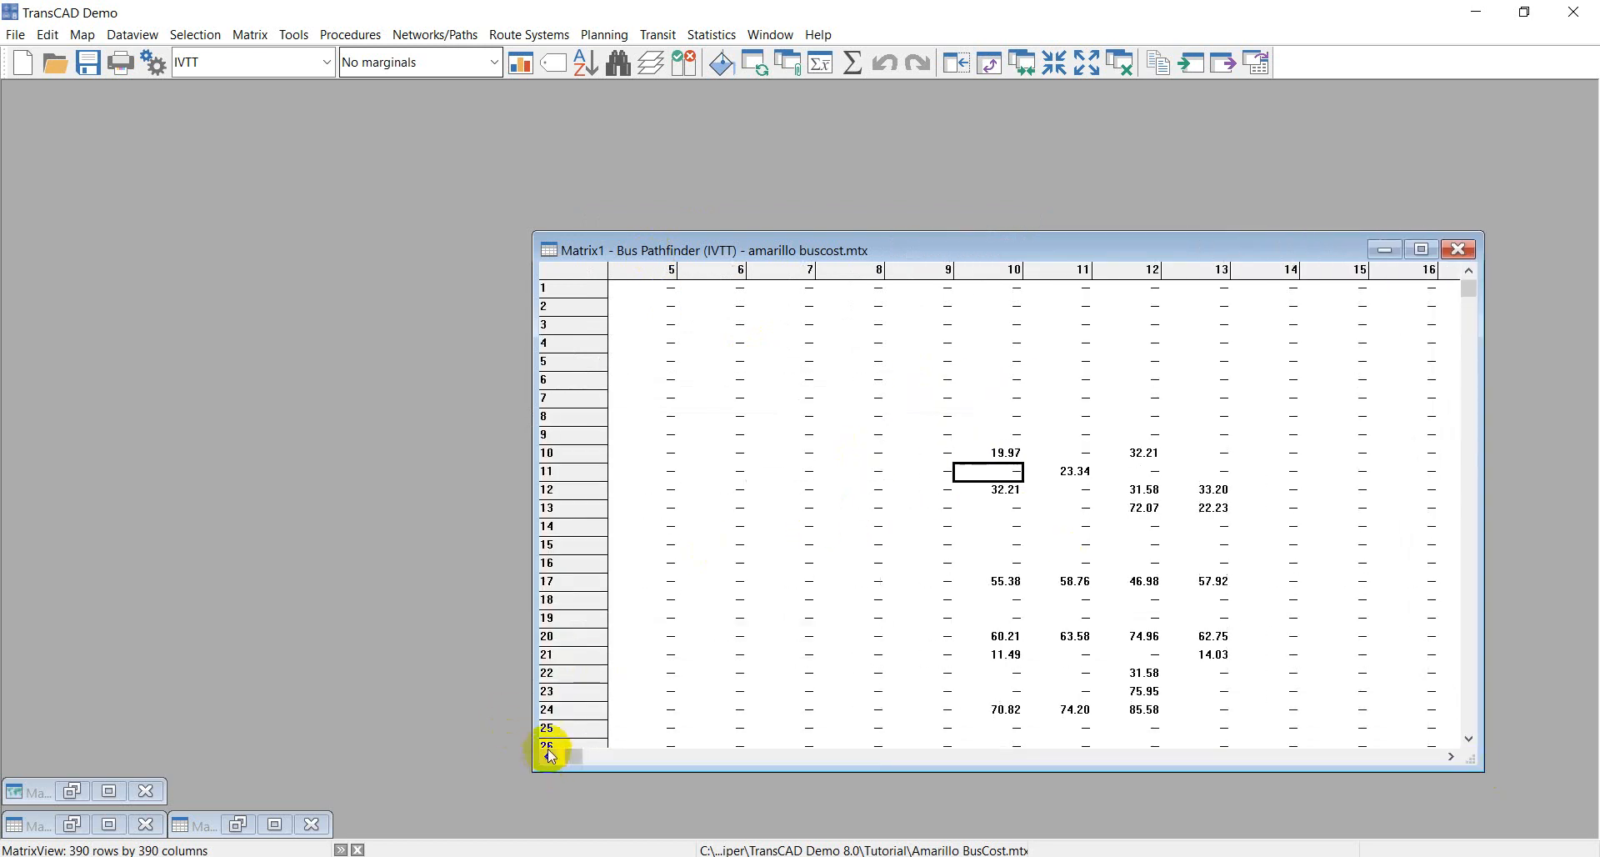
{"action": "left_click_drag", "start_coordinate": [844, 253], "coordinate": [731, 160]}
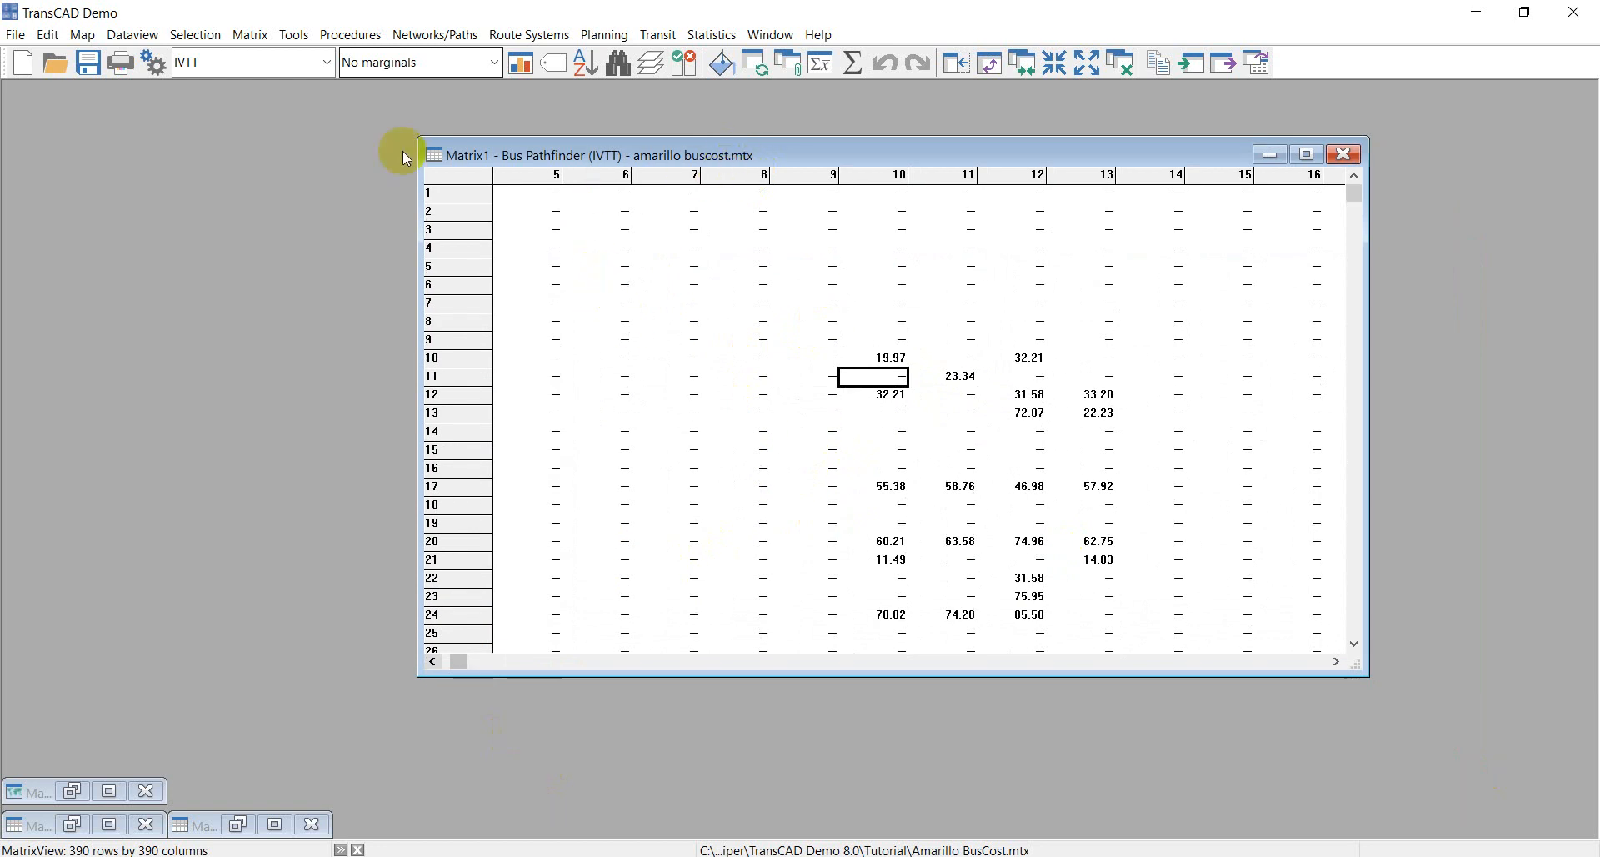
- Display the Bus_Availability matrix of the Amarillo BusCost file and examine it from the first column
{"action": "left_click", "coordinate": [316, 65]}
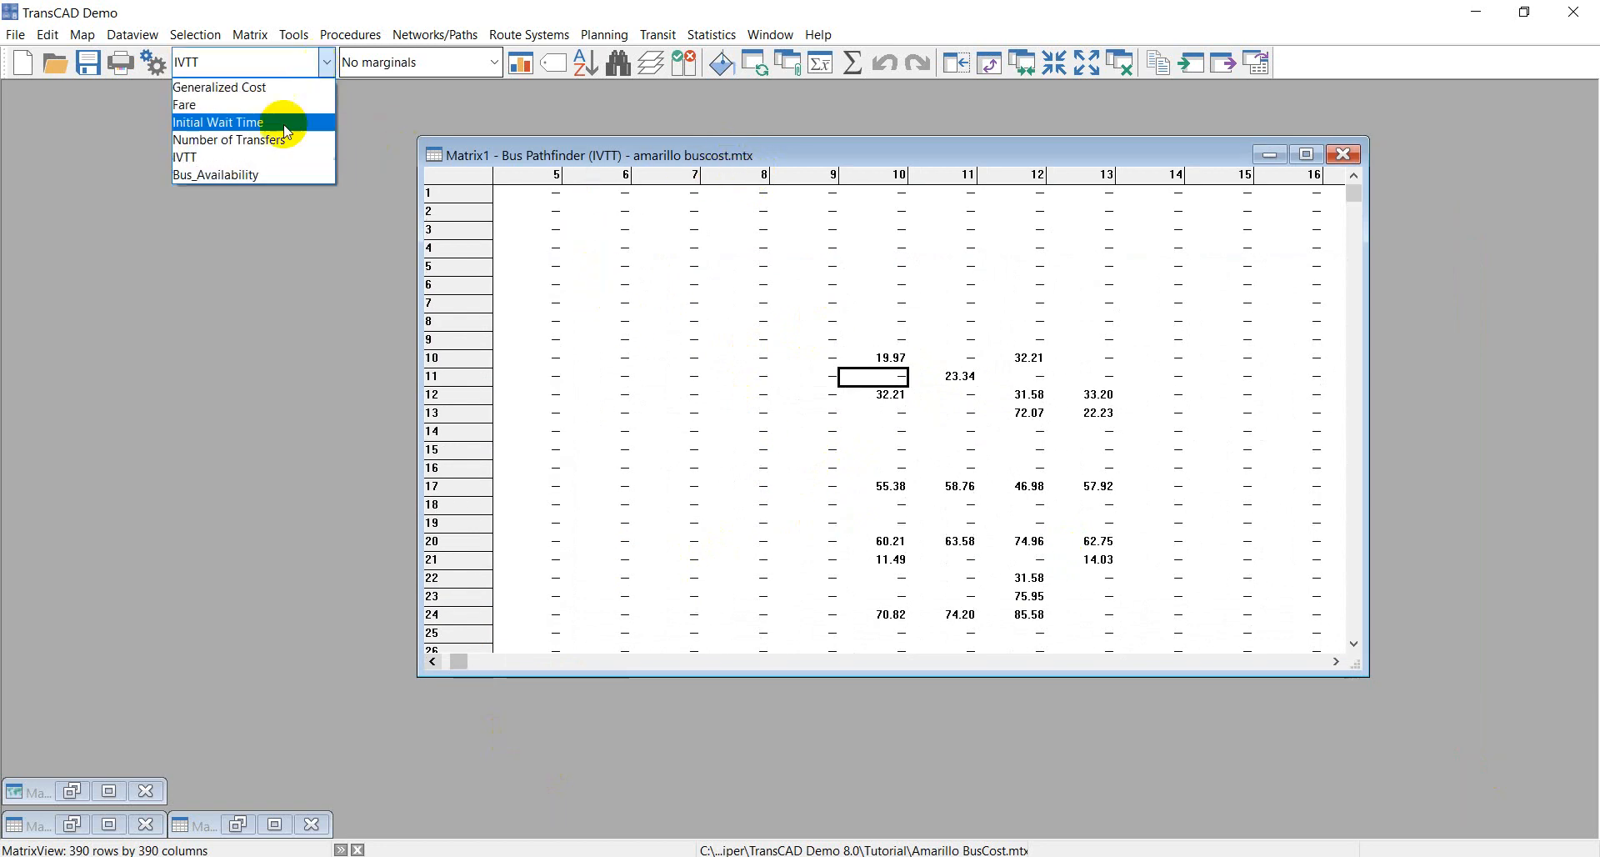
{"action": "left_click", "coordinate": [254, 172]}
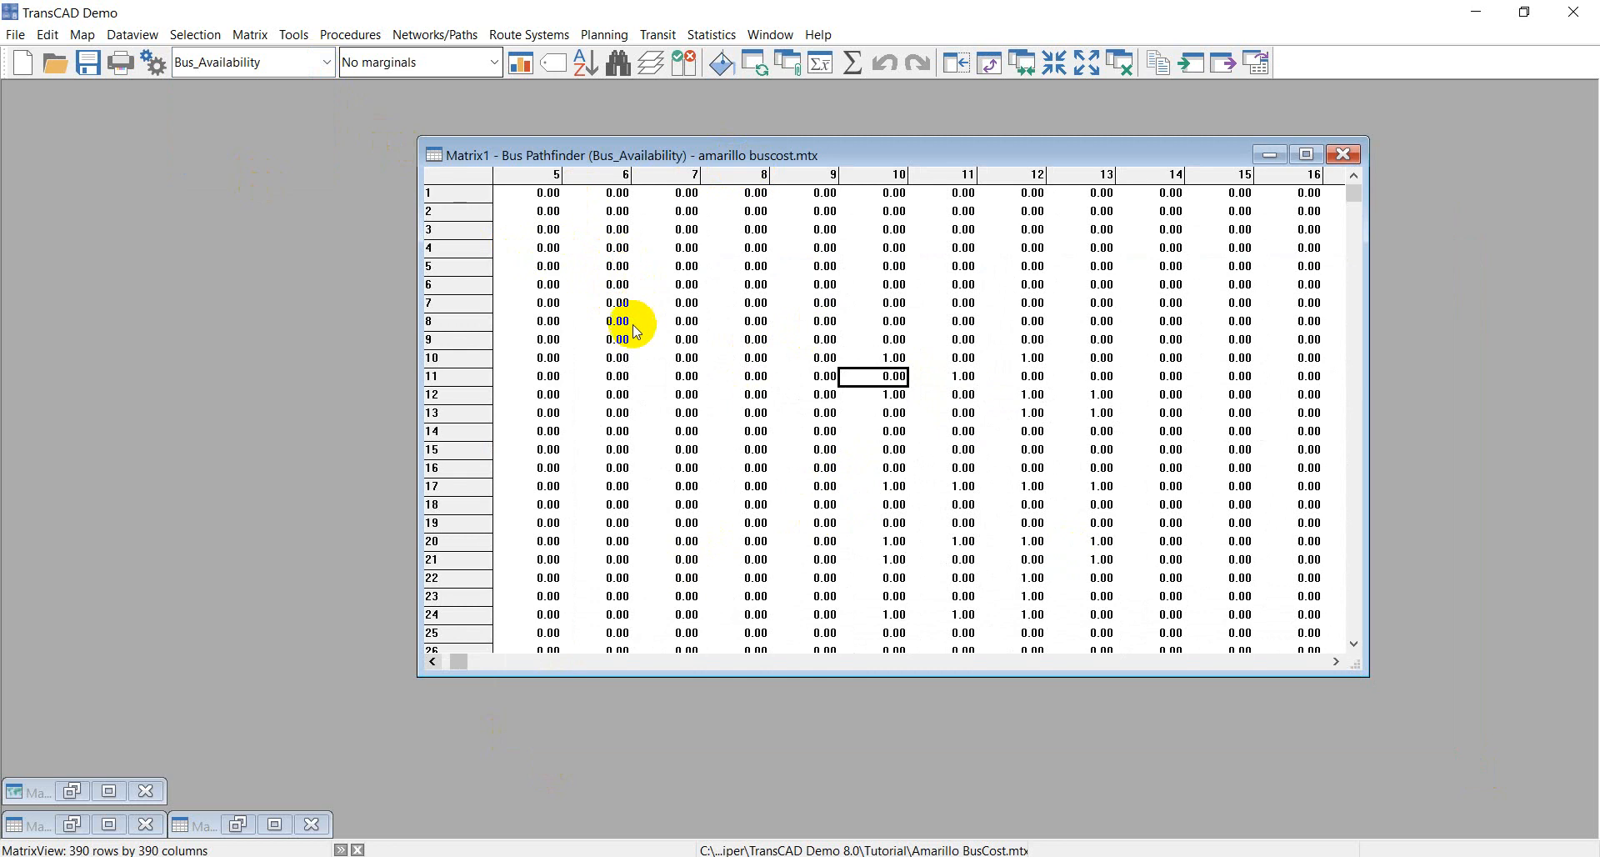
{"action": "left_click_drag", "start_coordinate": [461, 667], "coordinate": [454, 667]}
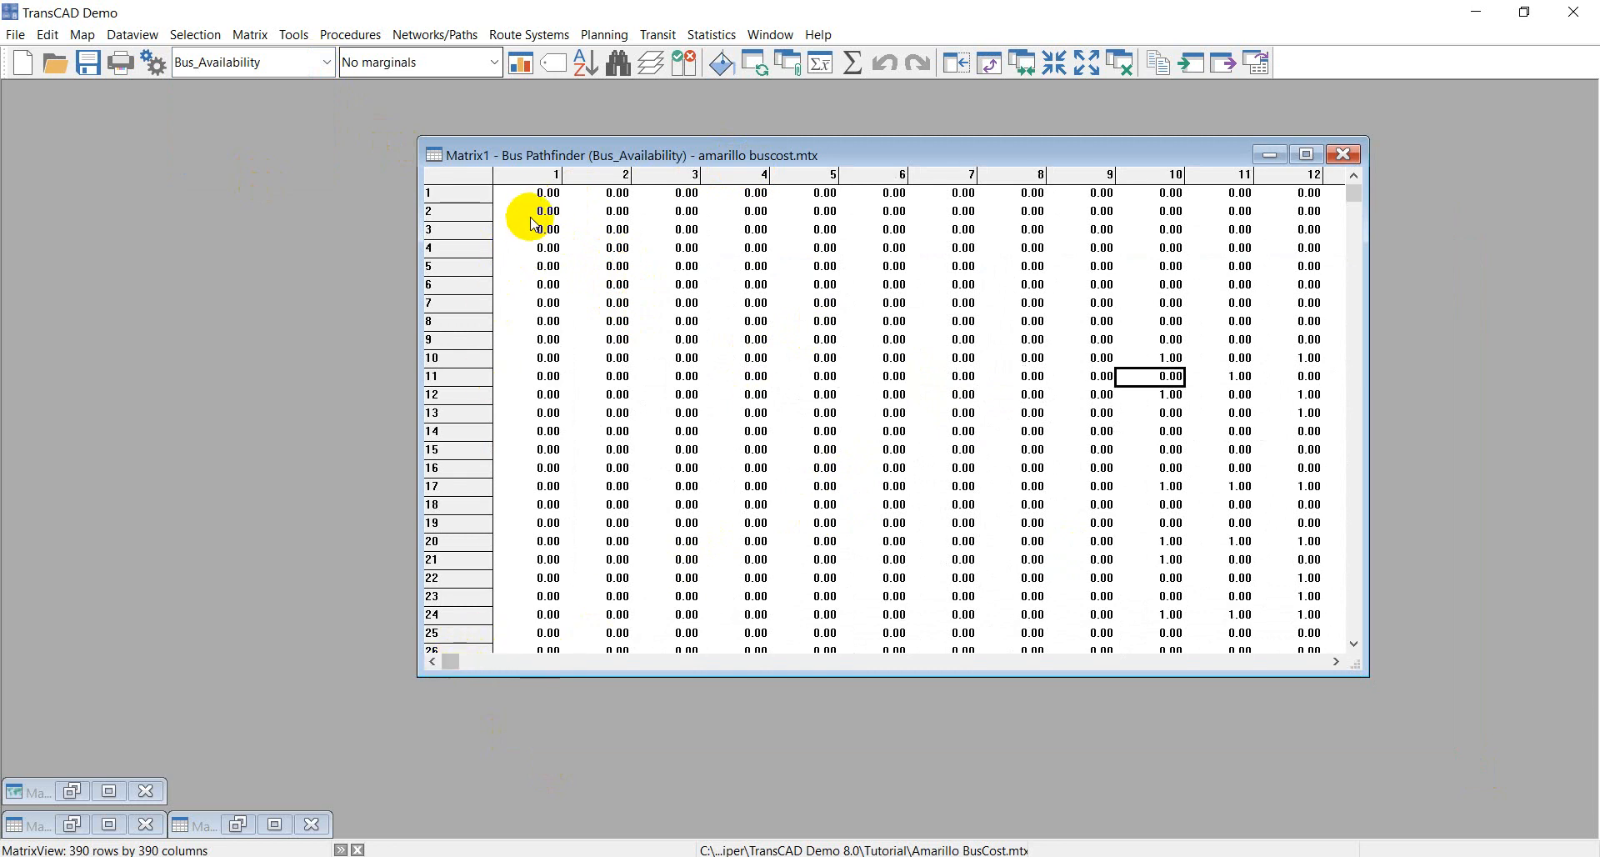
- View the IVTT and Number of Transfers matrices of the bus cost file, checking the transfers in row 17, column 10
{"action": "left_click", "coordinate": [324, 72]}
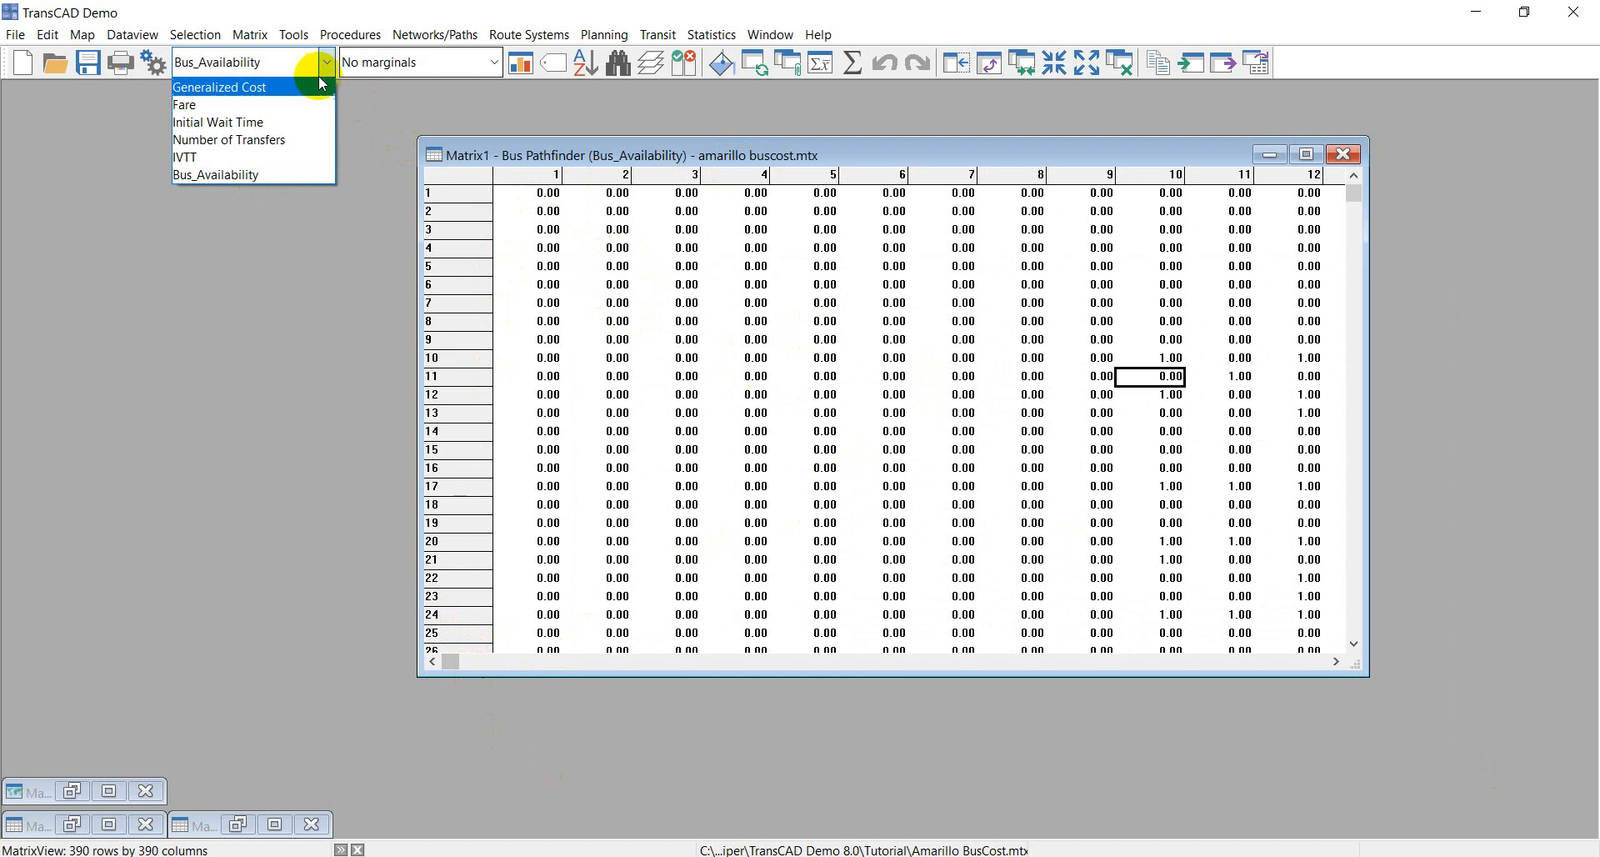
{"action": "left_click", "coordinate": [230, 158]}
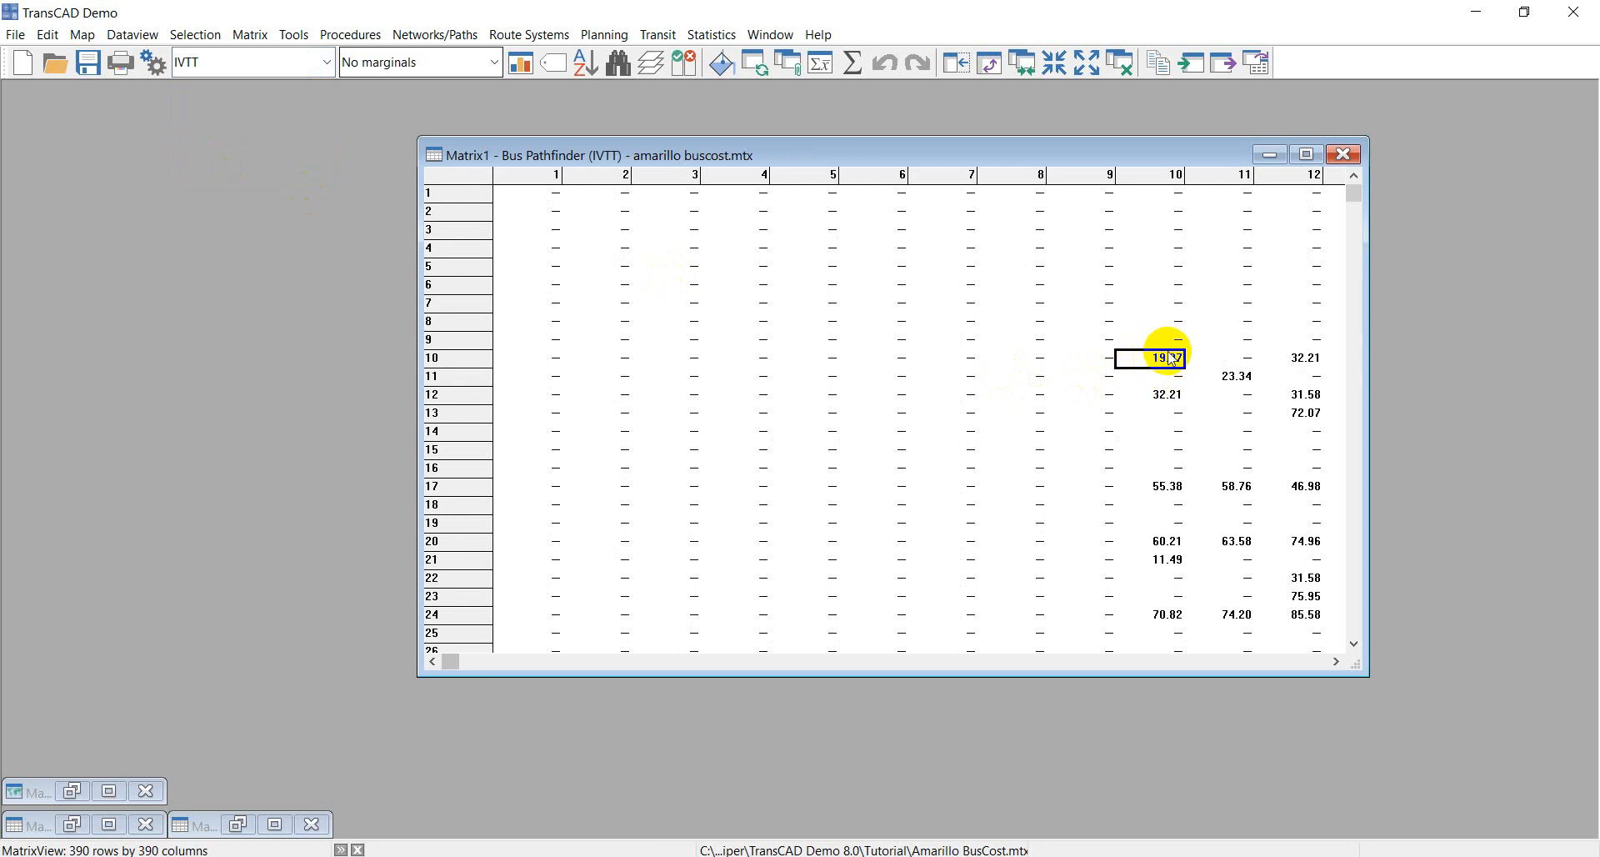
{"action": "left_click", "coordinate": [305, 67]}
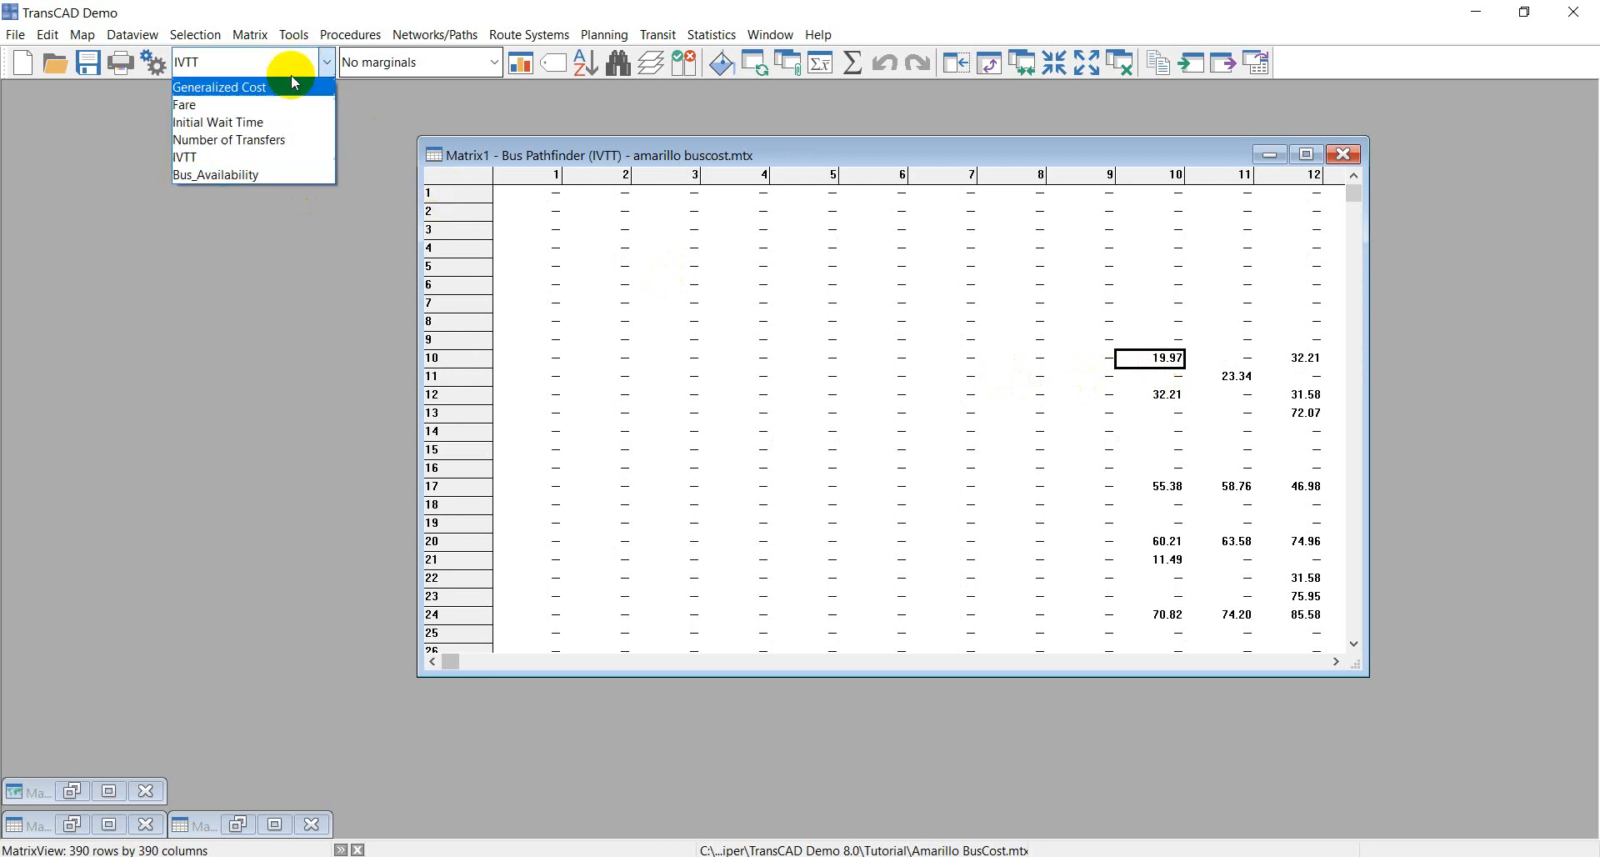
{"action": "left_click", "coordinate": [242, 139]}
{"action": "left_click", "coordinate": [1154, 486]}
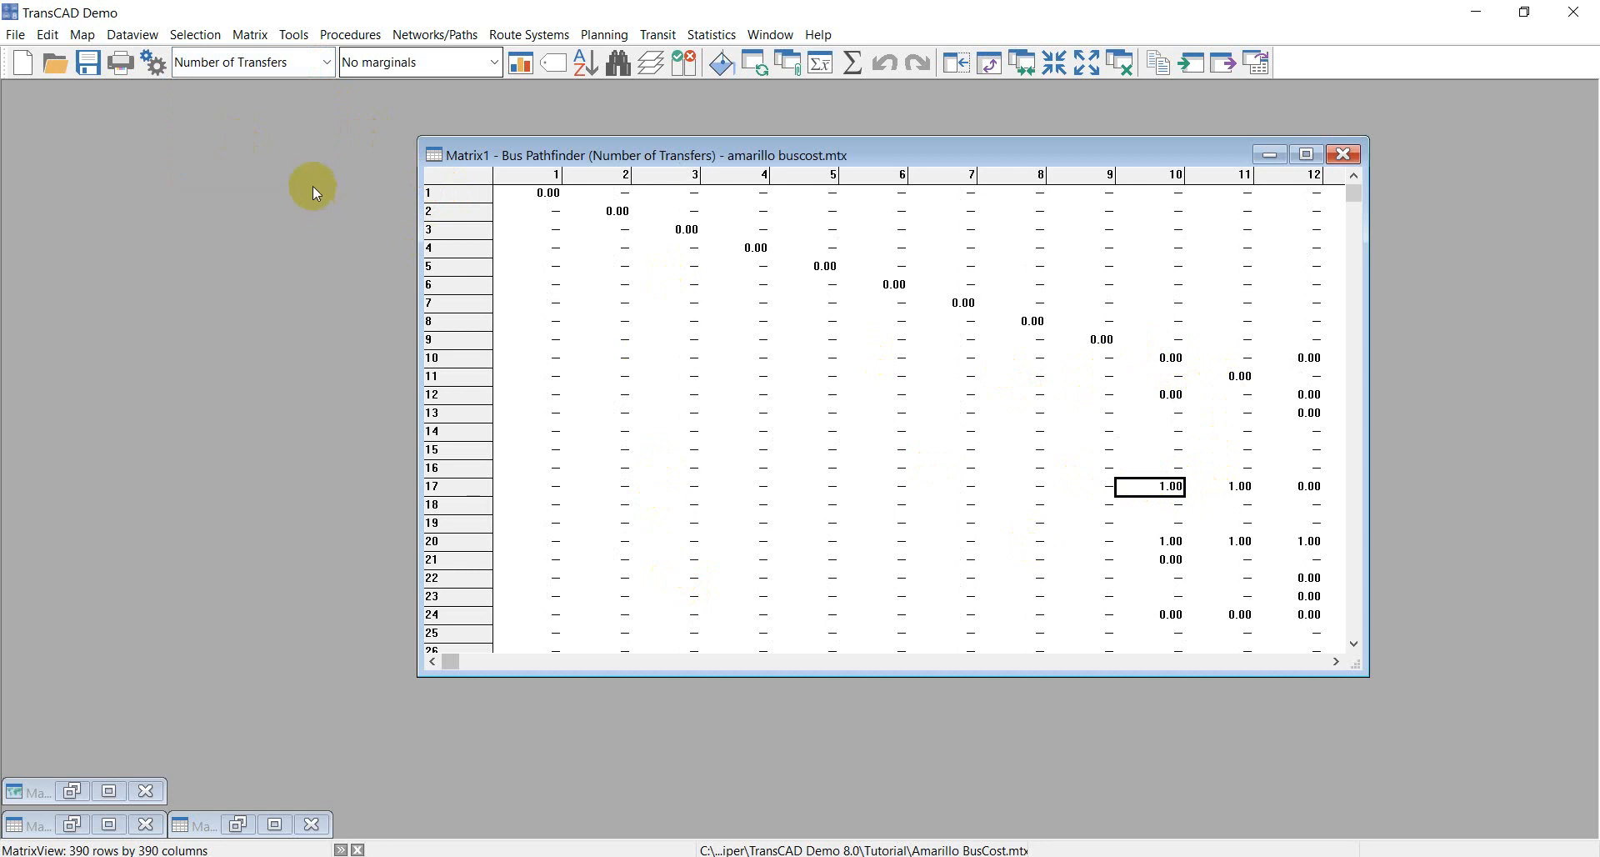
- Display the Fare matrix of the bus cost file and look through its rows
{"action": "left_click", "coordinate": [301, 67]}
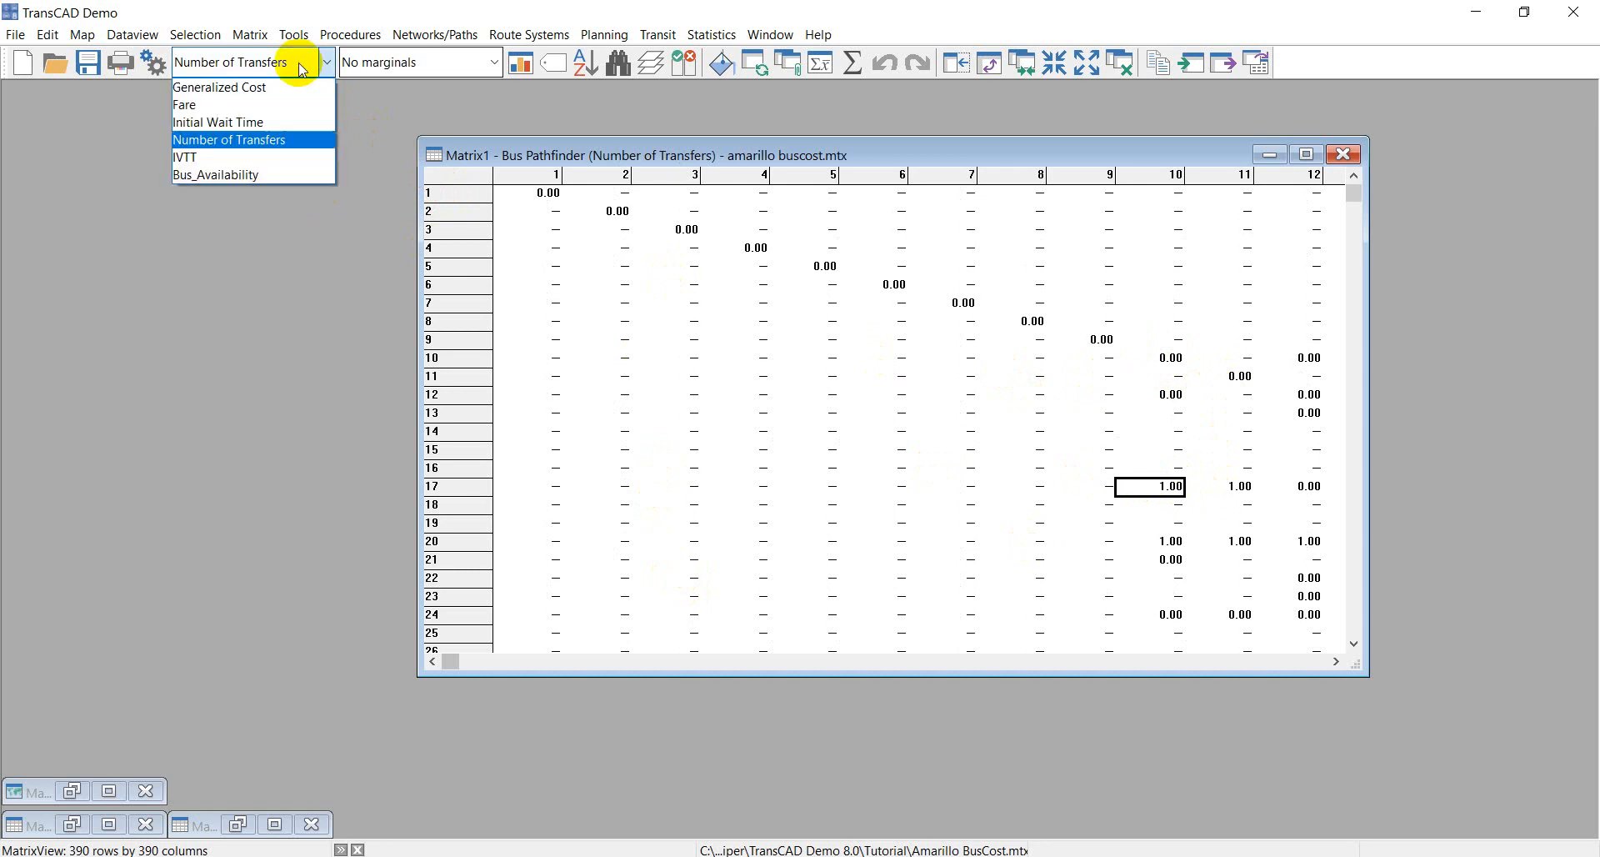
{"action": "left_click", "coordinate": [259, 105]}
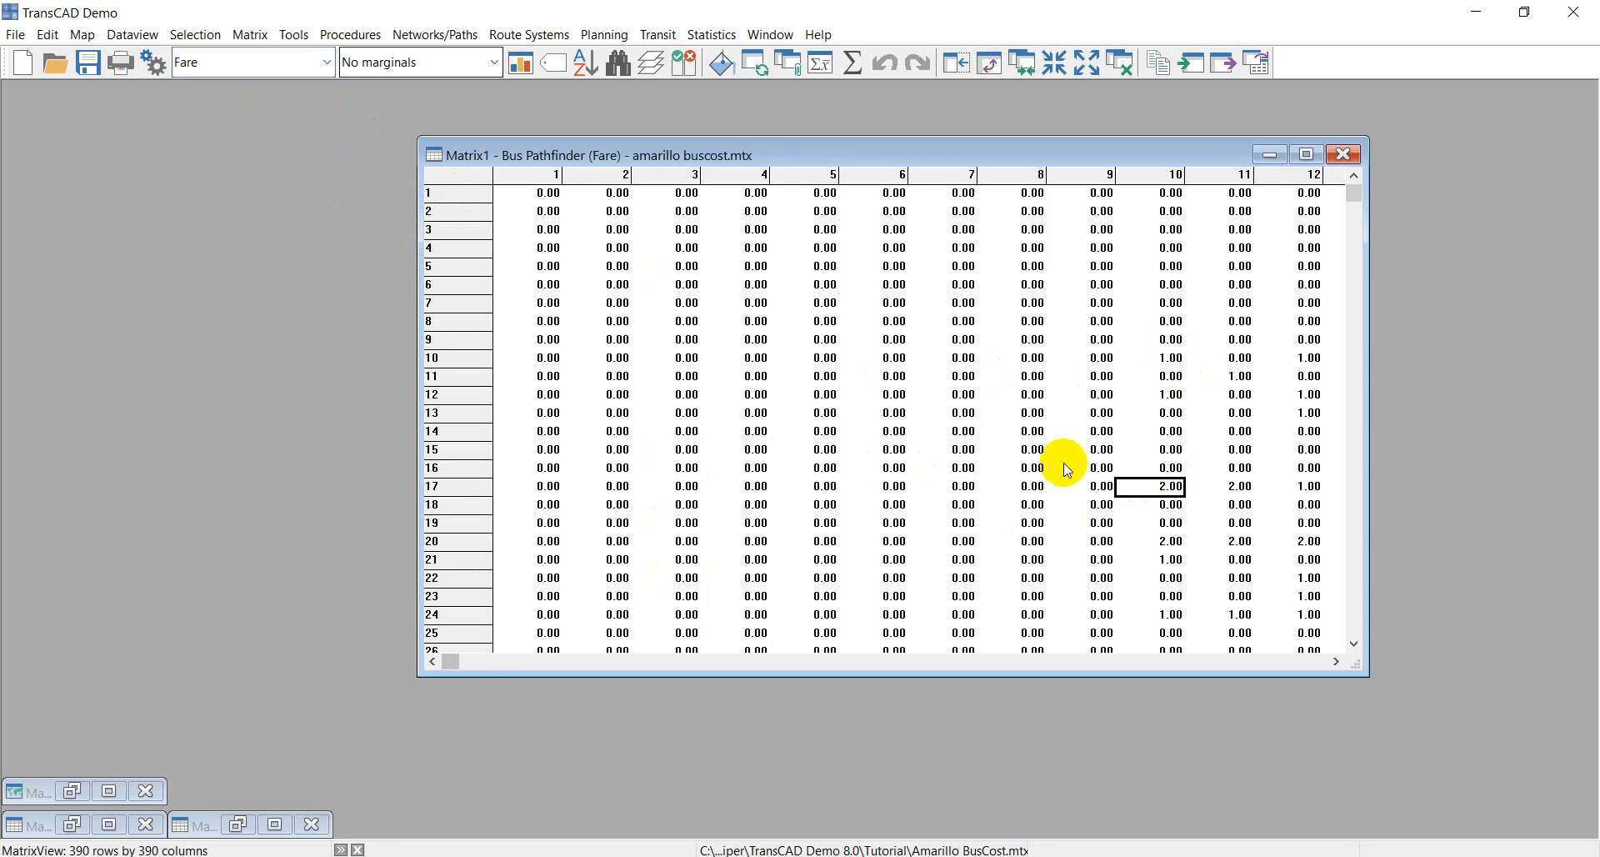
{"action": "scroll", "coordinate": [940, 433], "scroll_direction": "down", "scroll_amount": 5}
{"action": "scroll", "coordinate": [937, 428], "scroll_direction": "up", "scroll_amount": 5}
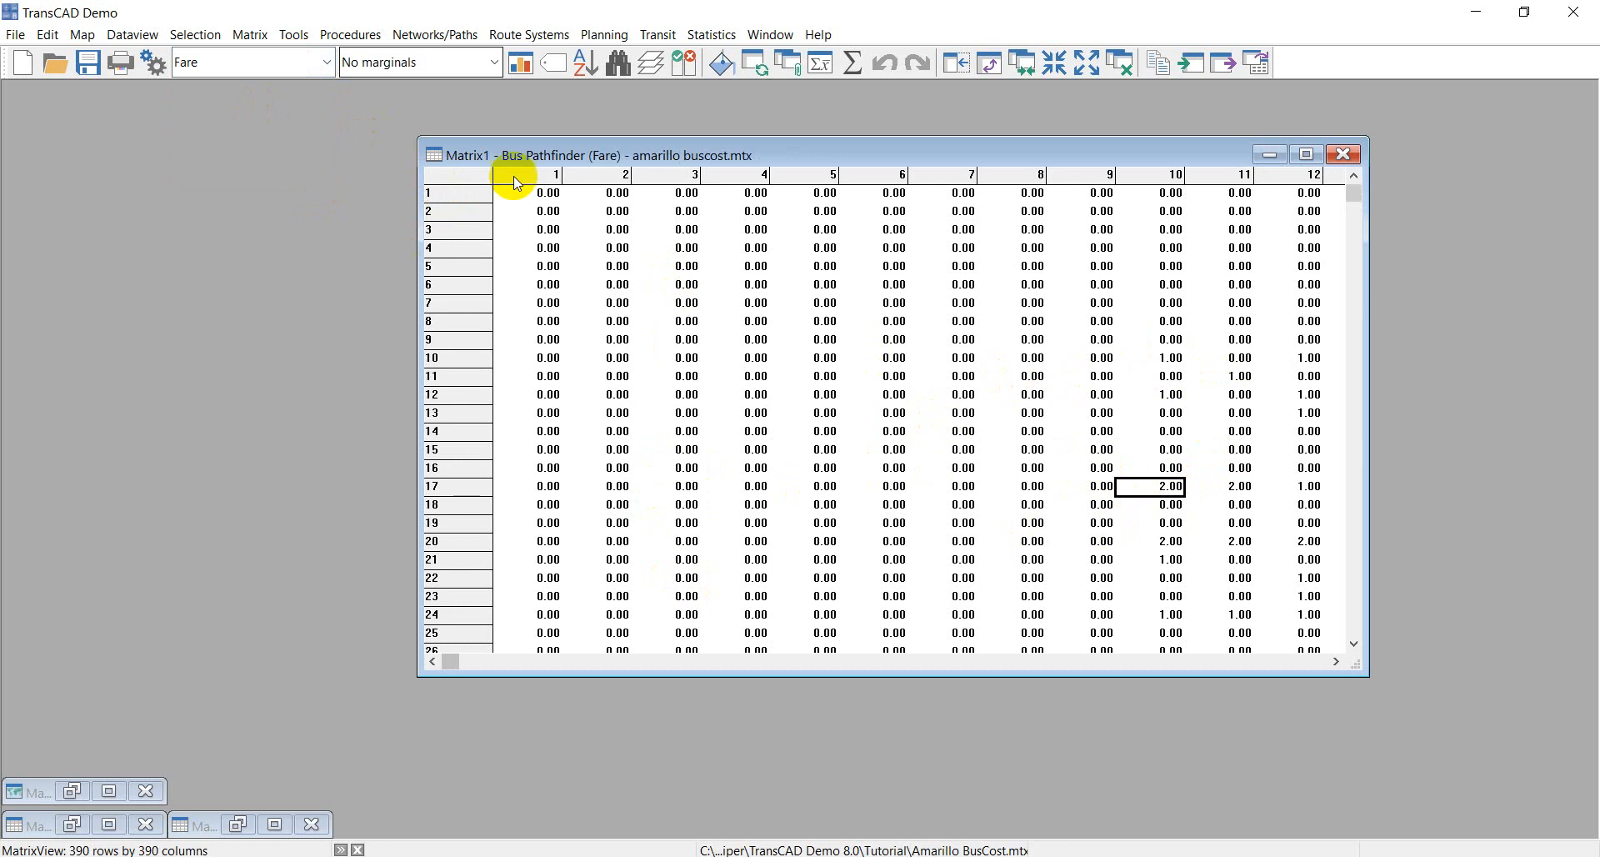
{"action": "left_click", "coordinate": [326, 65]}
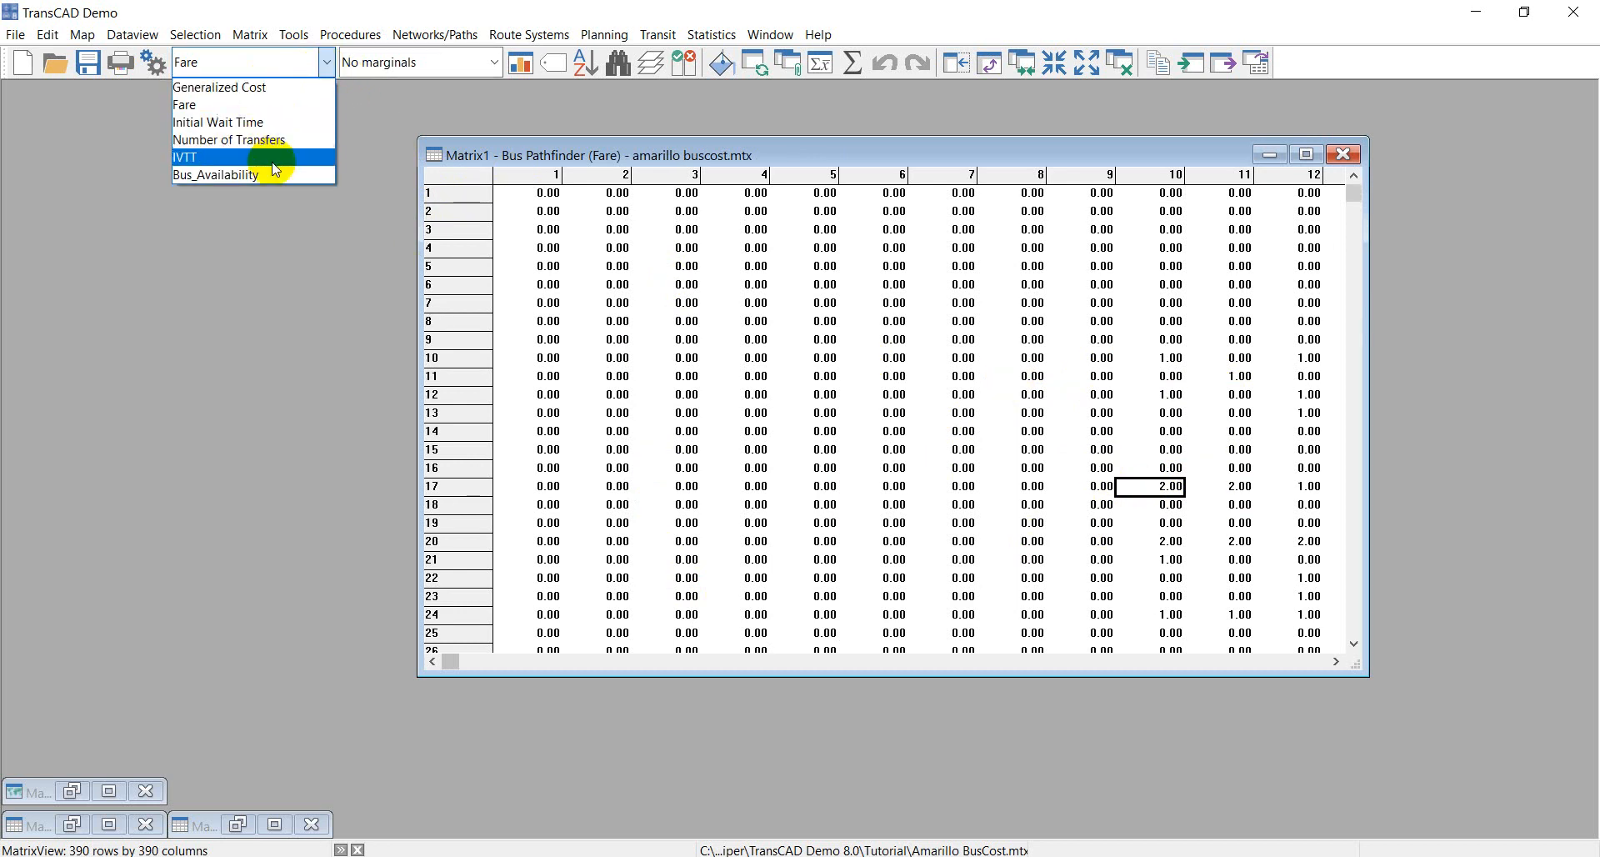
{"action": "left_click", "coordinate": [786, 150]}
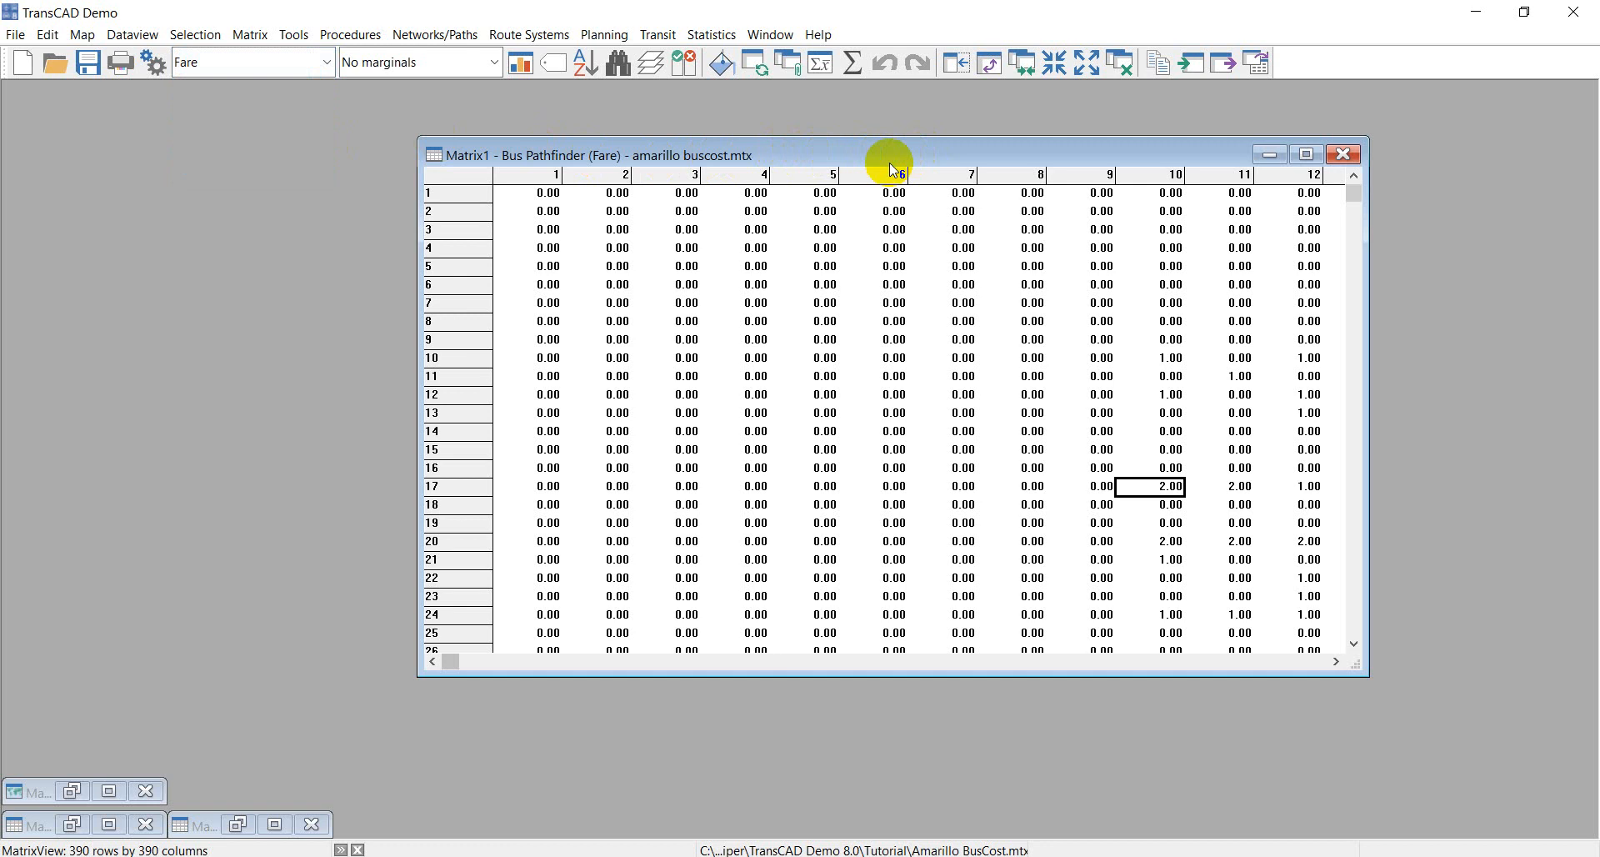
{"action": "left_click_drag", "start_coordinate": [893, 152], "coordinate": [810, 144]}
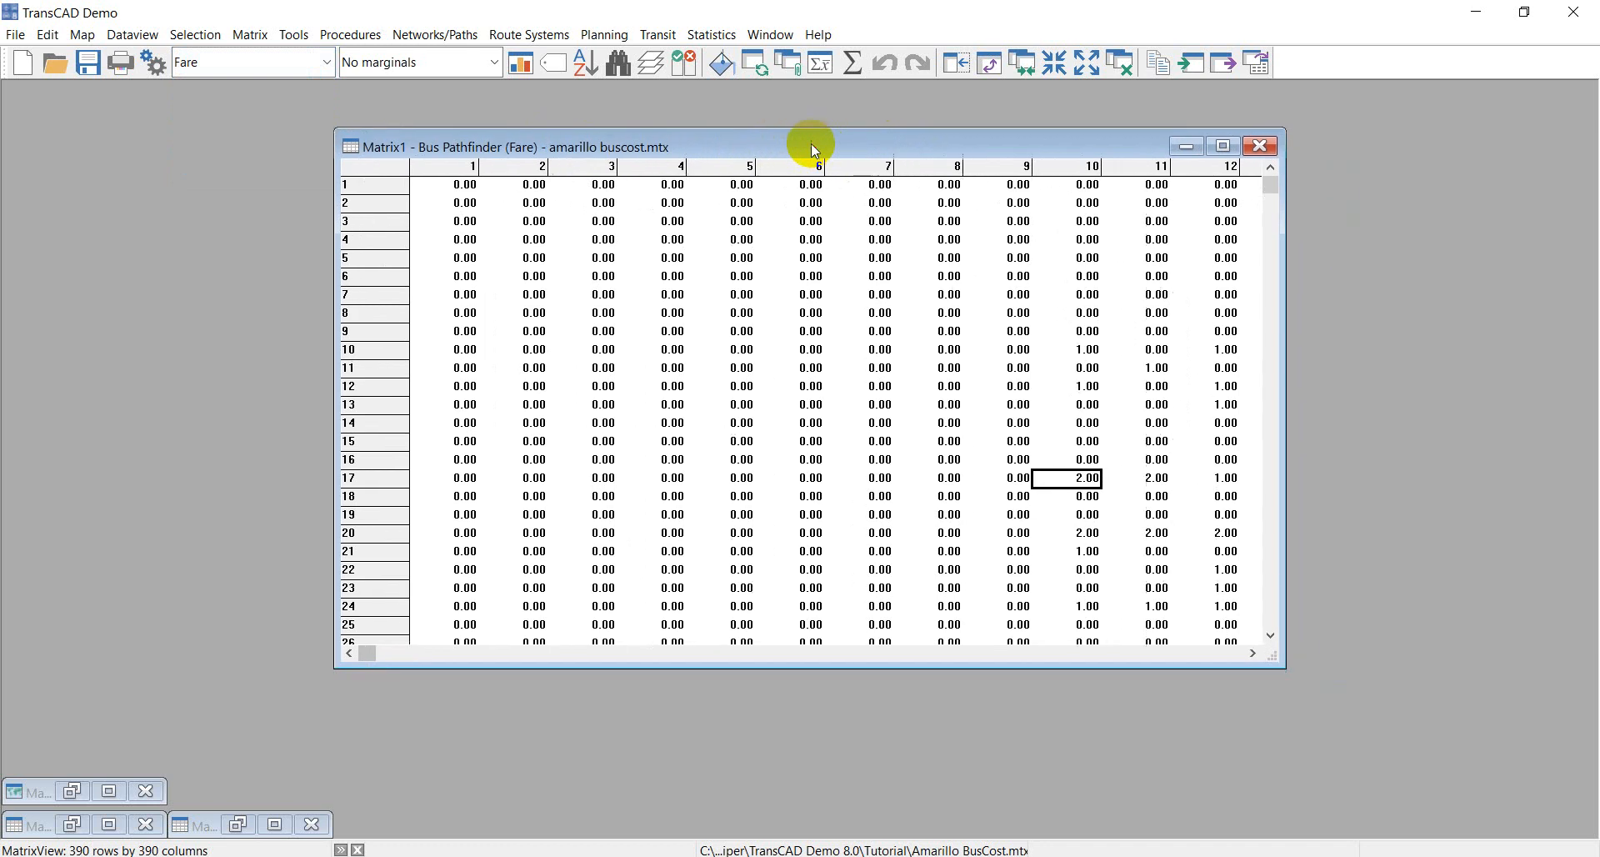
{"action": "left_click", "coordinate": [657, 38]}
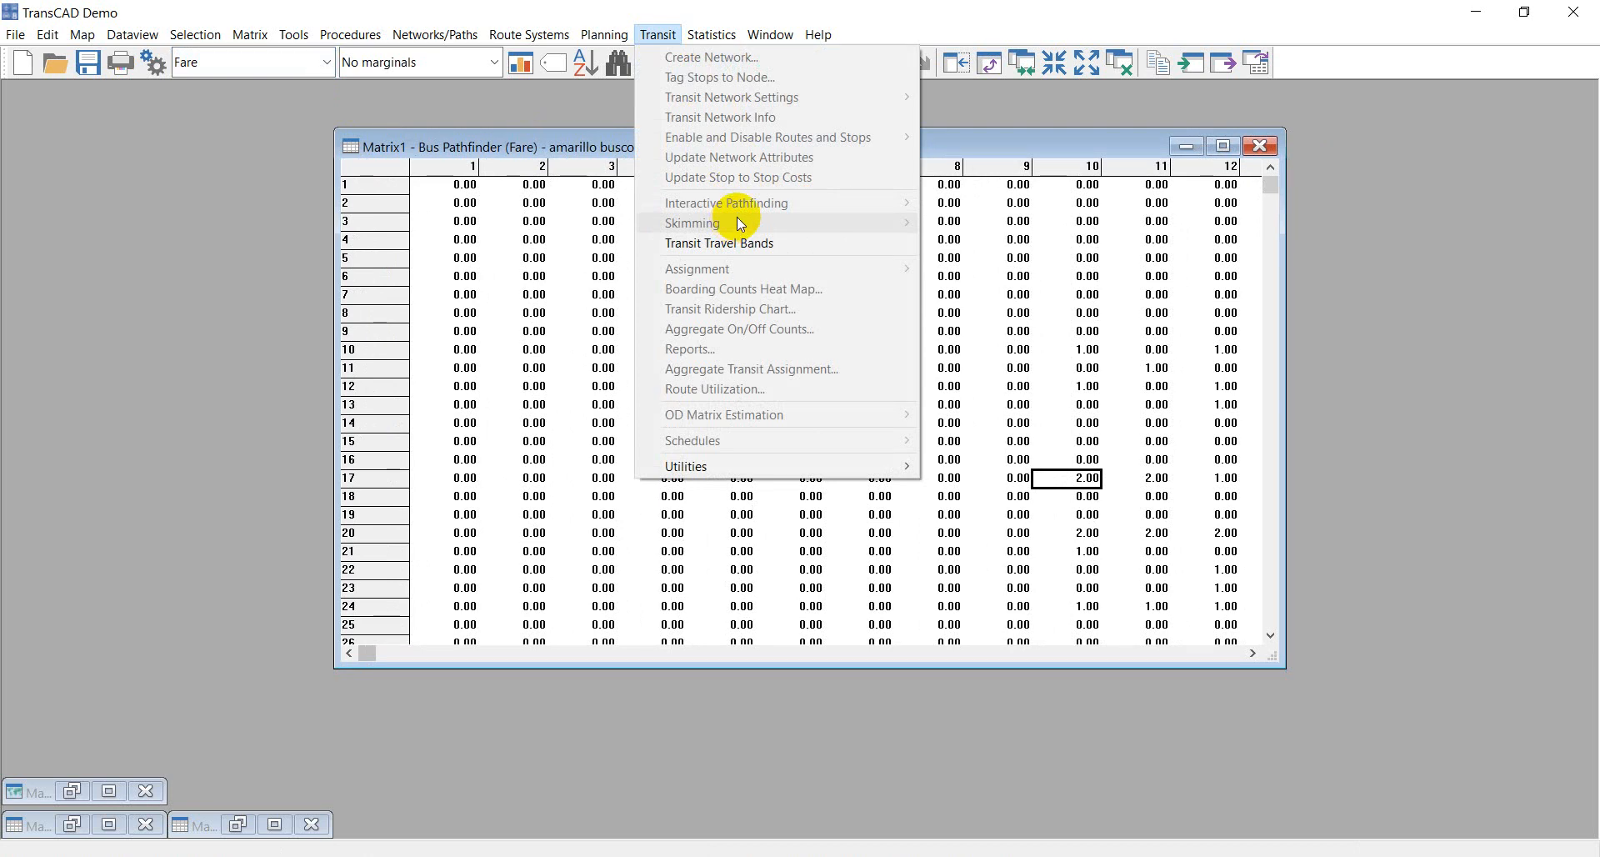
{"action": "left_click", "coordinate": [510, 127]}
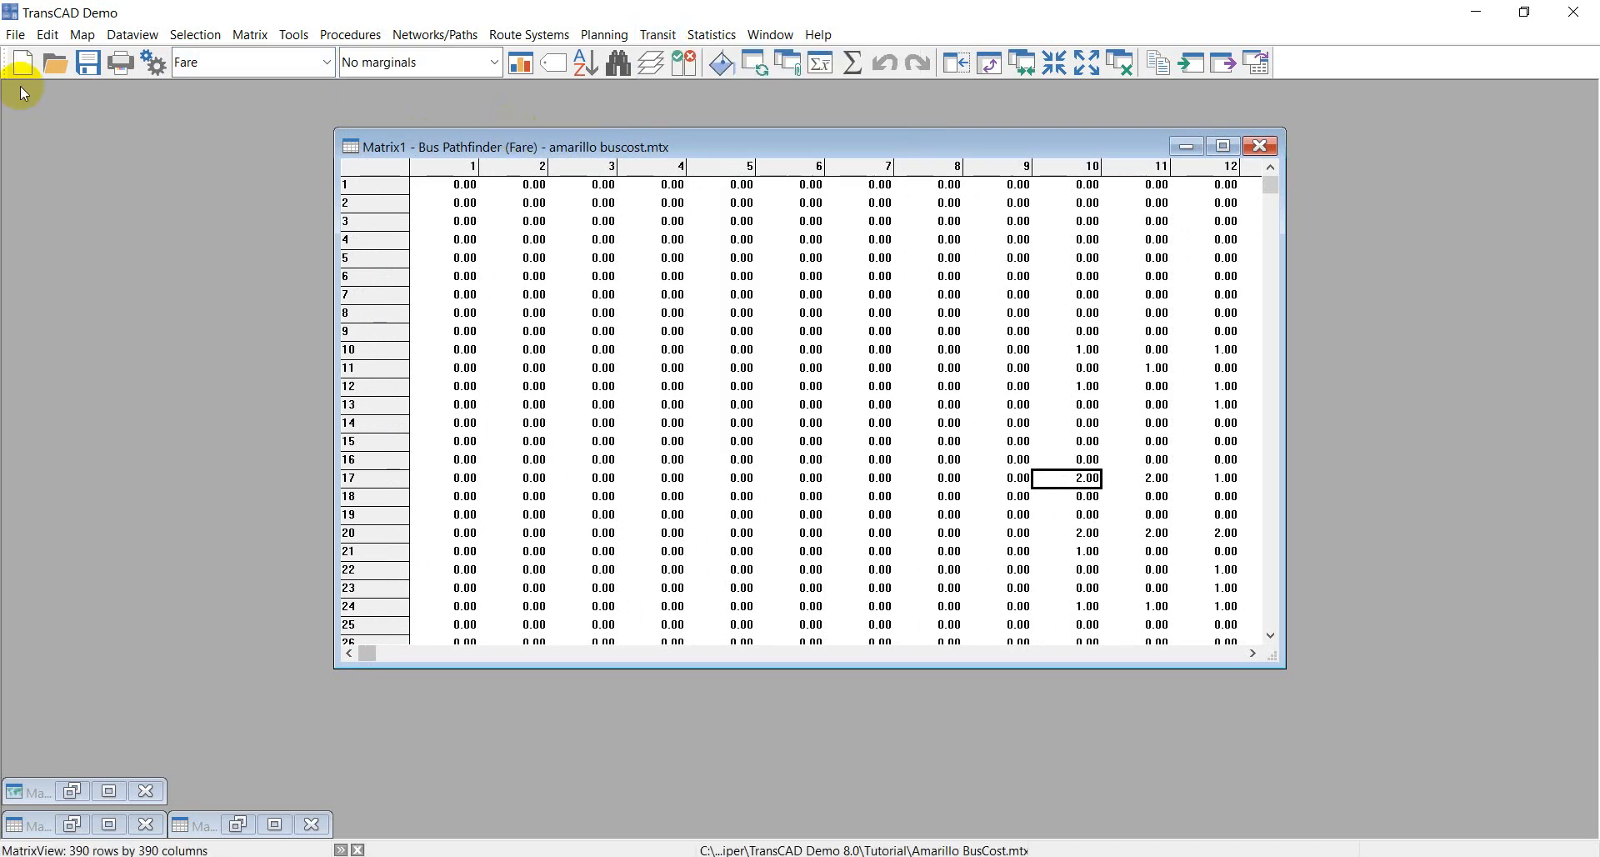
- Close all open matrix windows and open the transit.rts route system from the Tutorial folder
{"action": "left_click", "coordinate": [20, 36]}
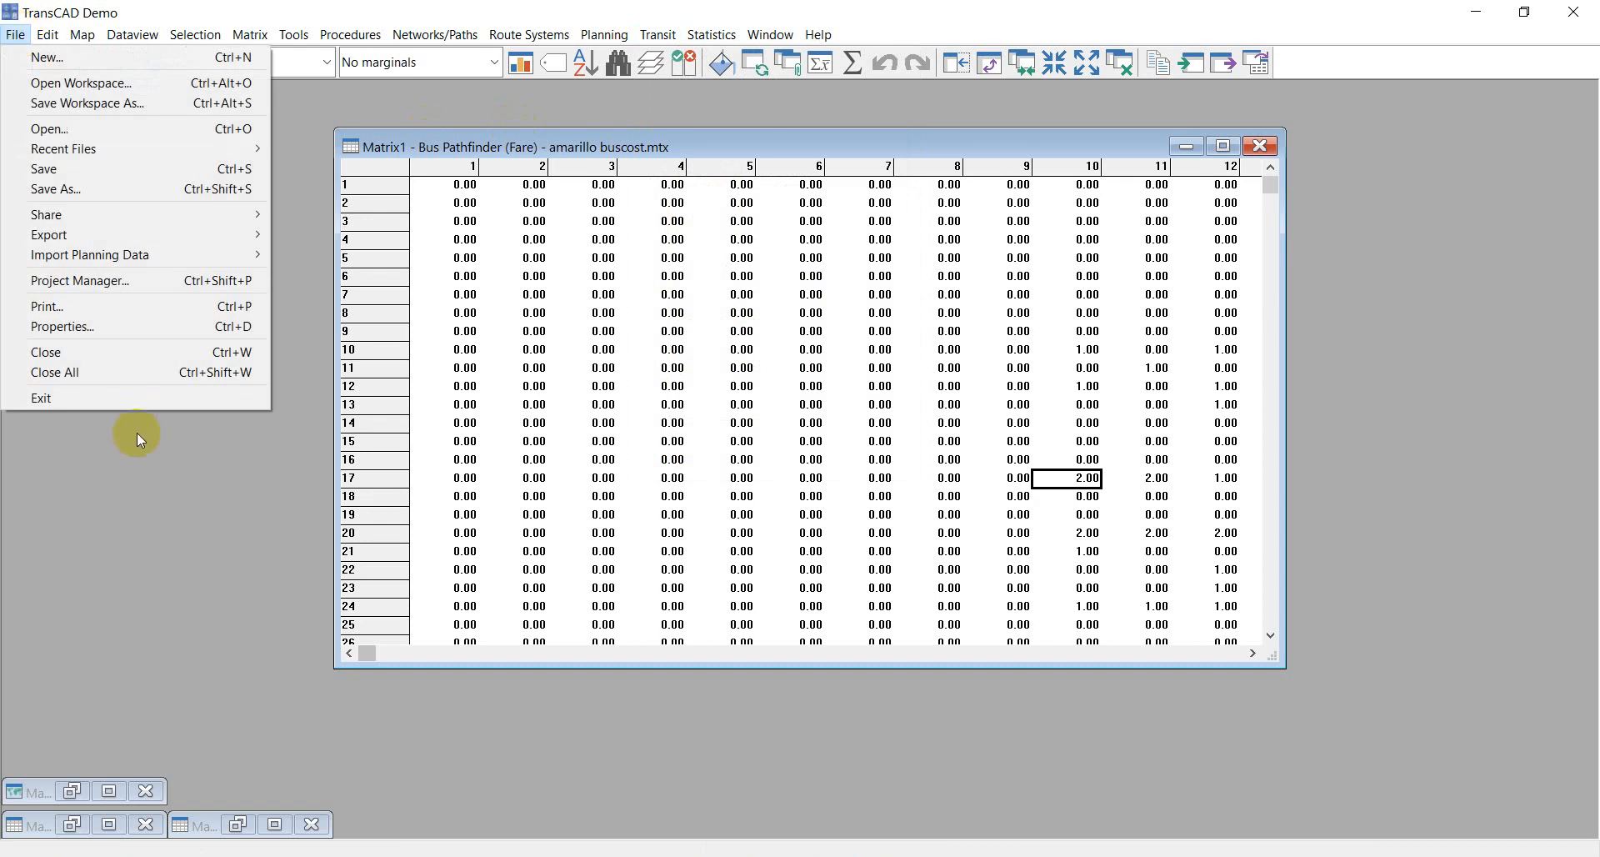
{"action": "left_click", "coordinate": [141, 375]}
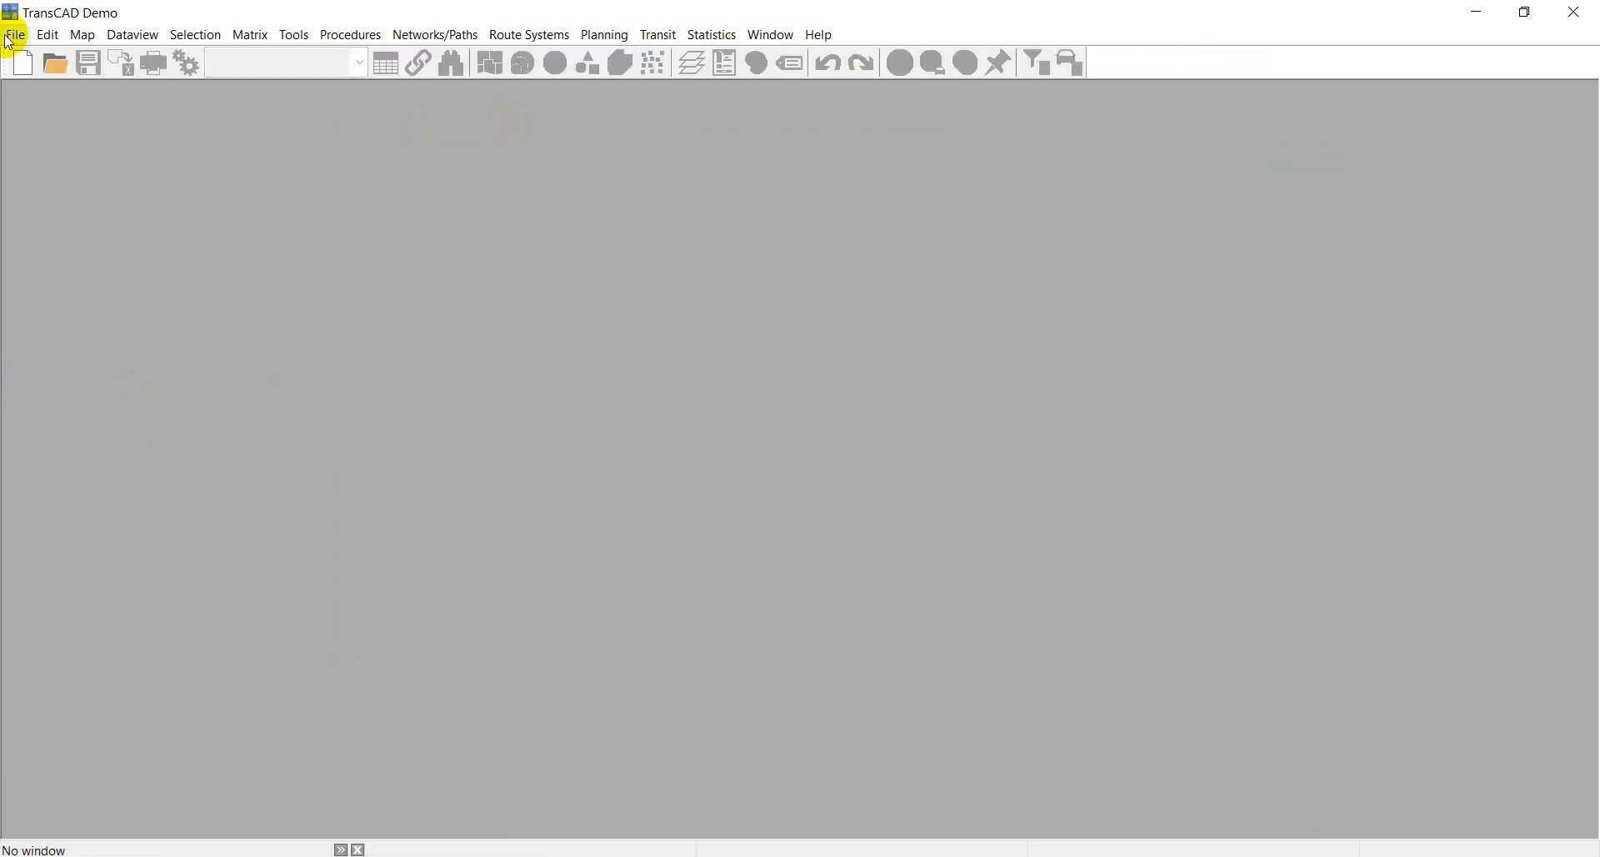
{"action": "left_click", "coordinate": [16, 35]}
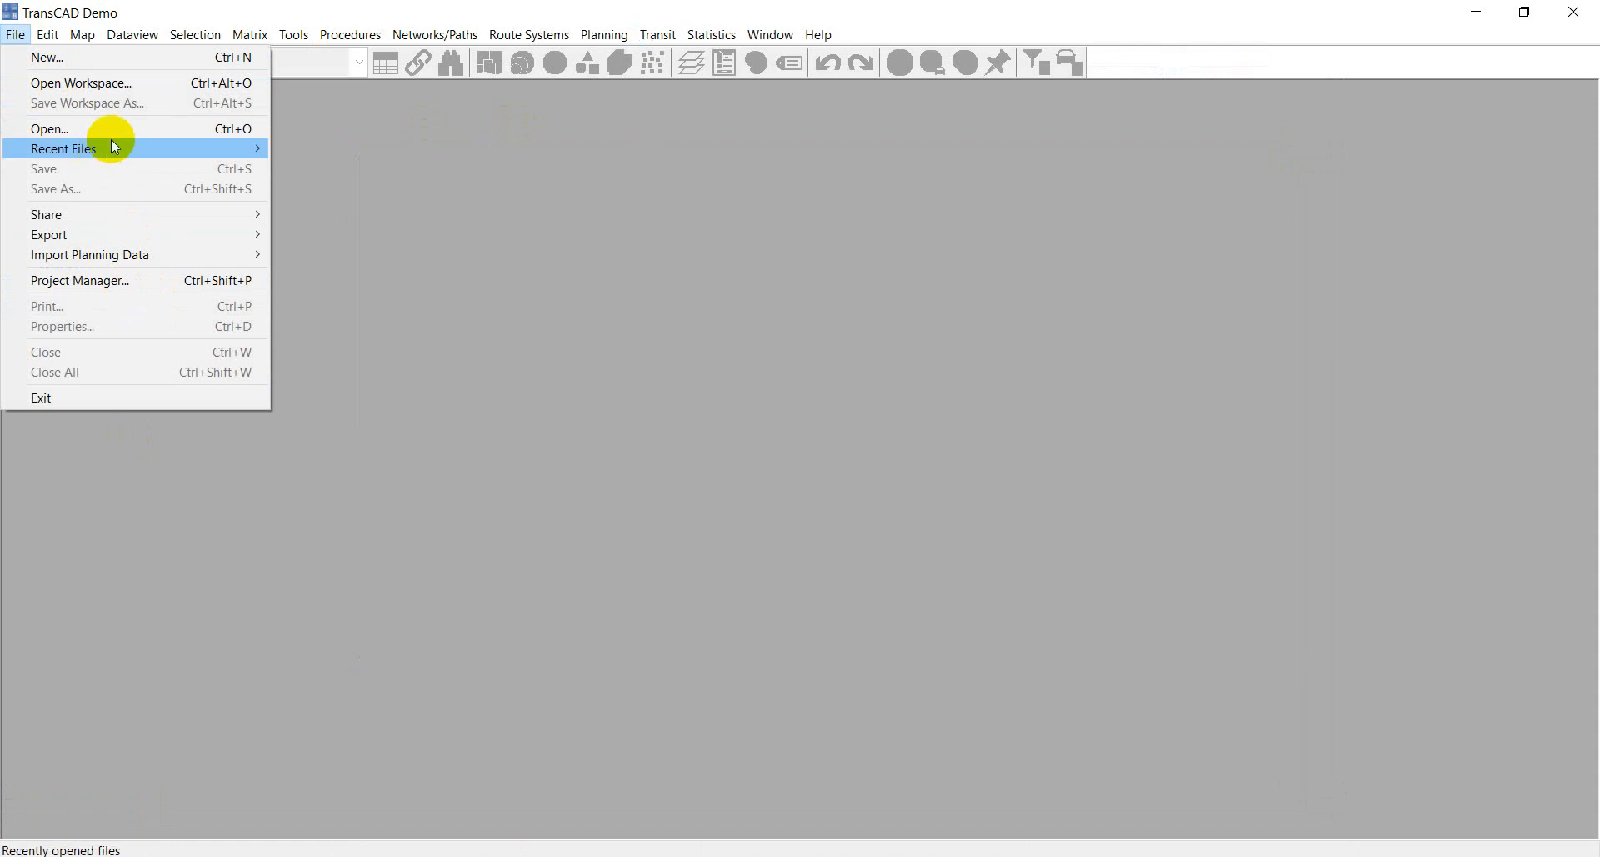
{"action": "left_click", "coordinate": [132, 128]}
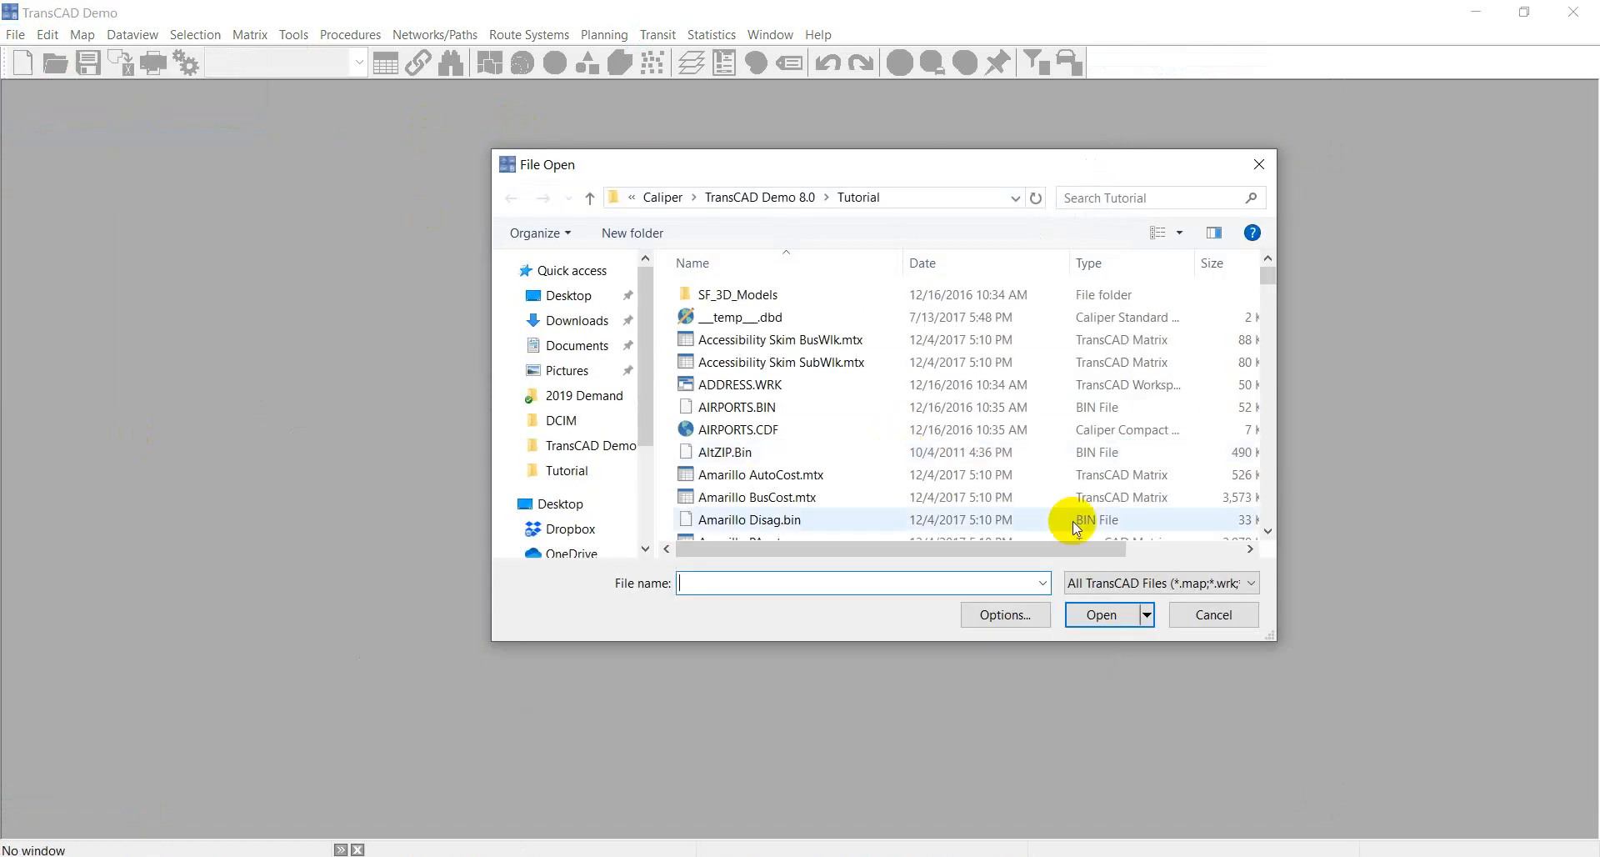
{"action": "left_click", "coordinate": [1116, 582]}
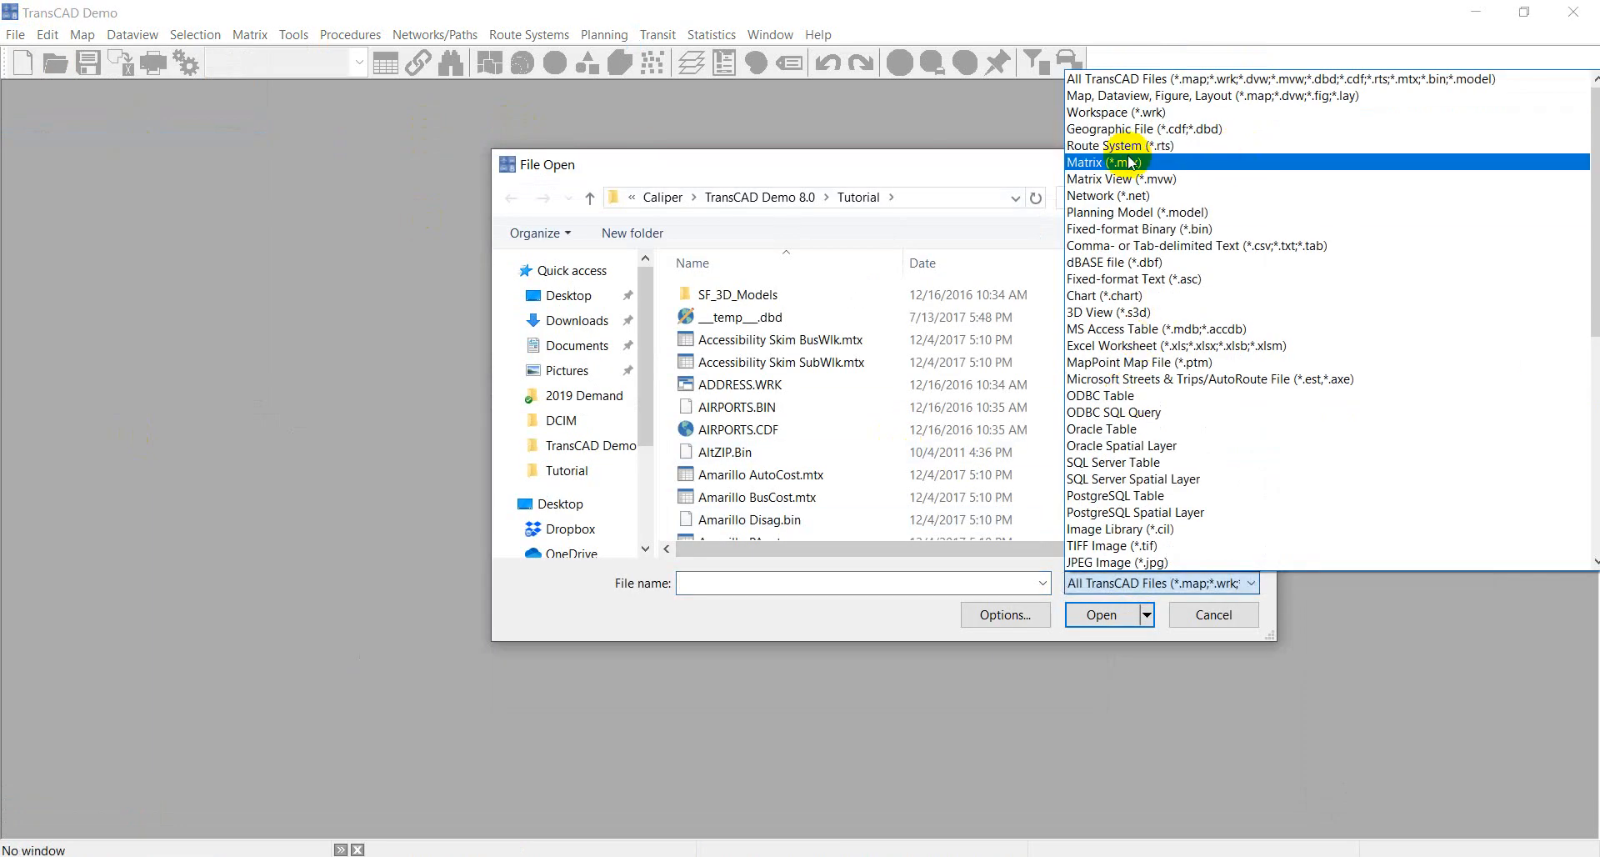
{"action": "left_click", "coordinate": [1187, 148]}
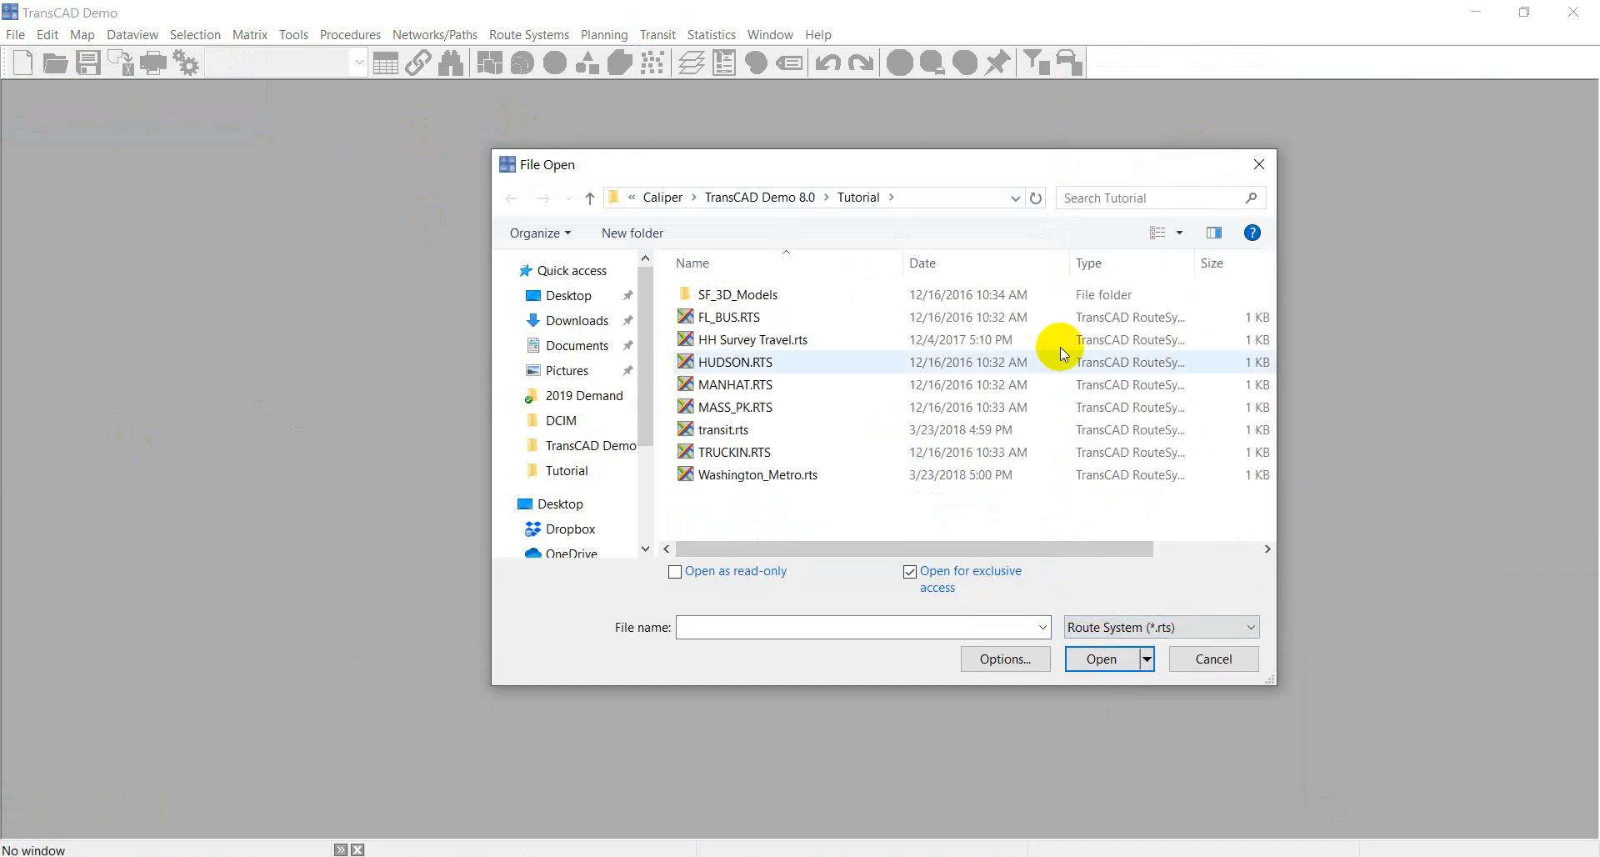
{"action": "left_click", "coordinate": [738, 430]}
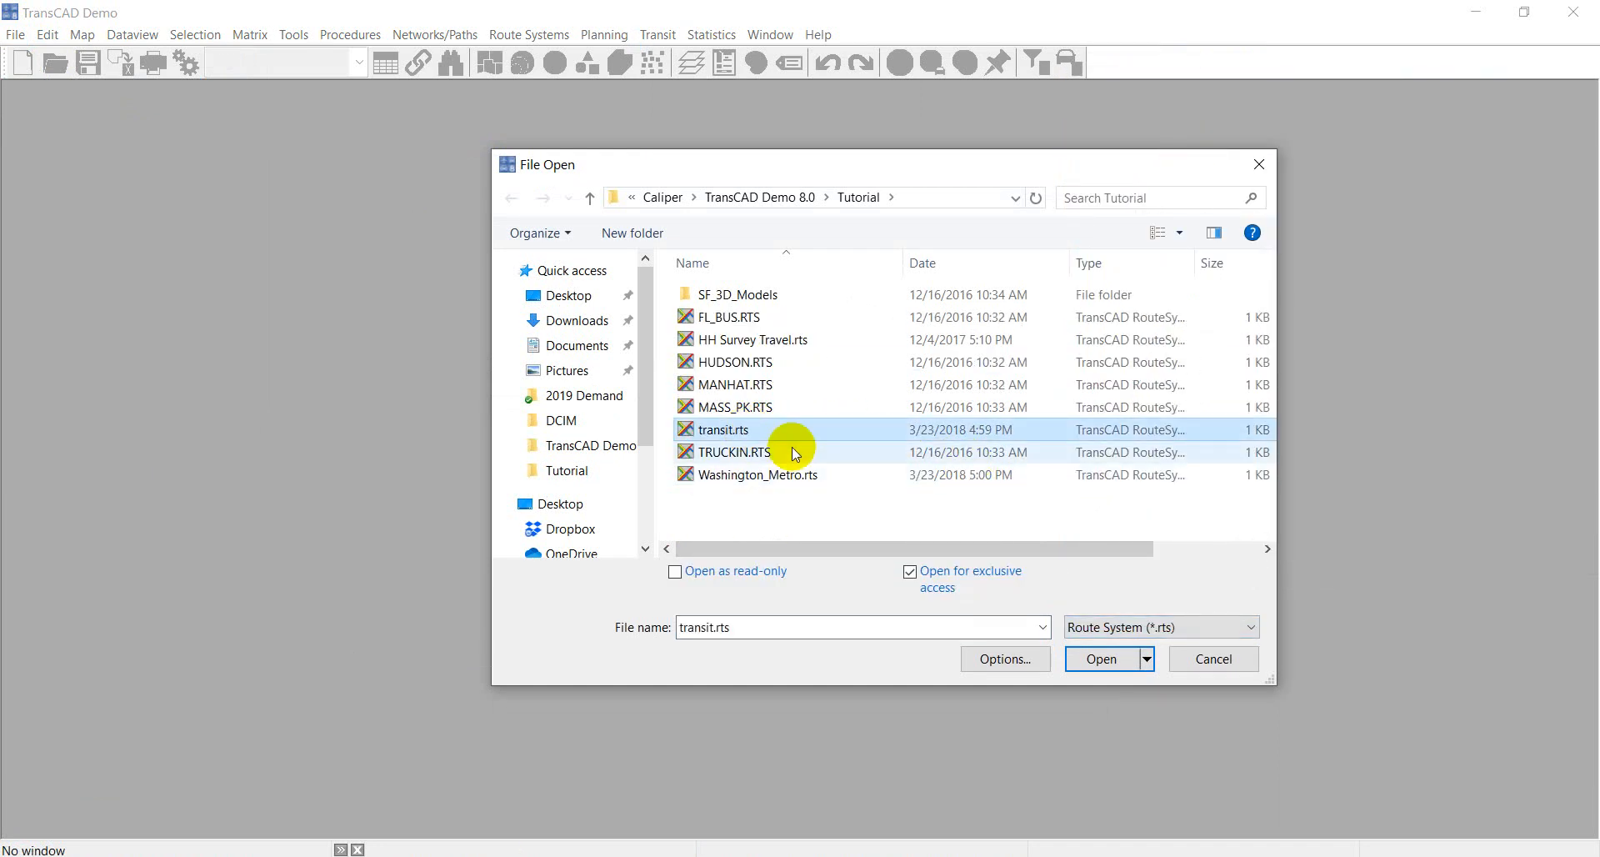
{"action": "left_click", "coordinate": [1097, 658]}
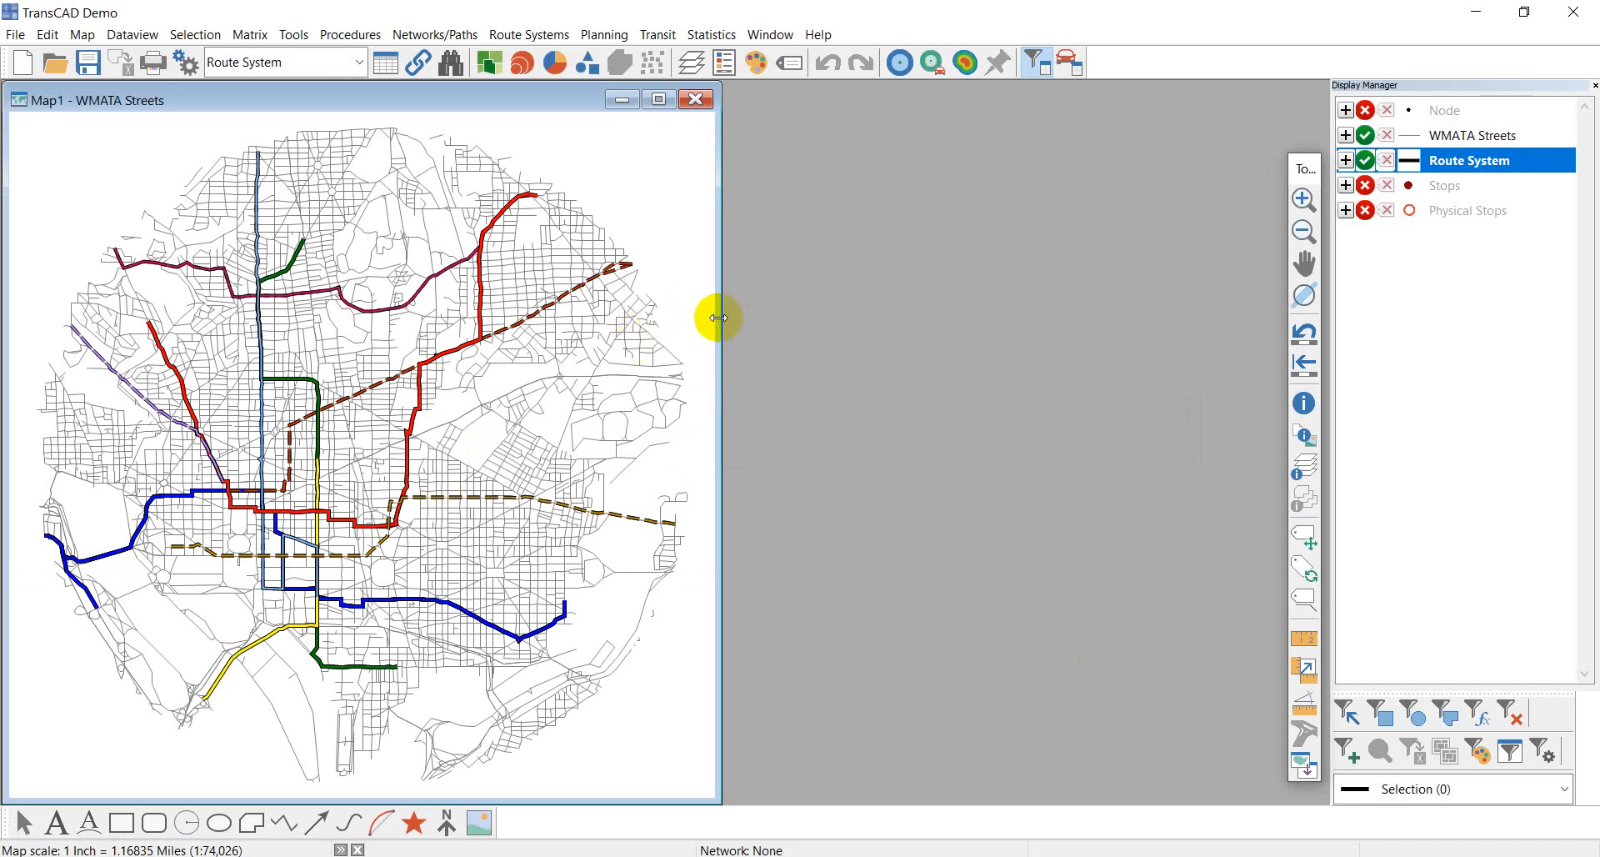
- Go through the map's layers and hide the WMATA Streets and Route System layers
{"action": "left_click", "coordinate": [1460, 111]}
{"action": "left_click", "coordinate": [1460, 140]}
{"action": "left_click", "coordinate": [1462, 187]}
{"action": "left_click", "coordinate": [1463, 210]}
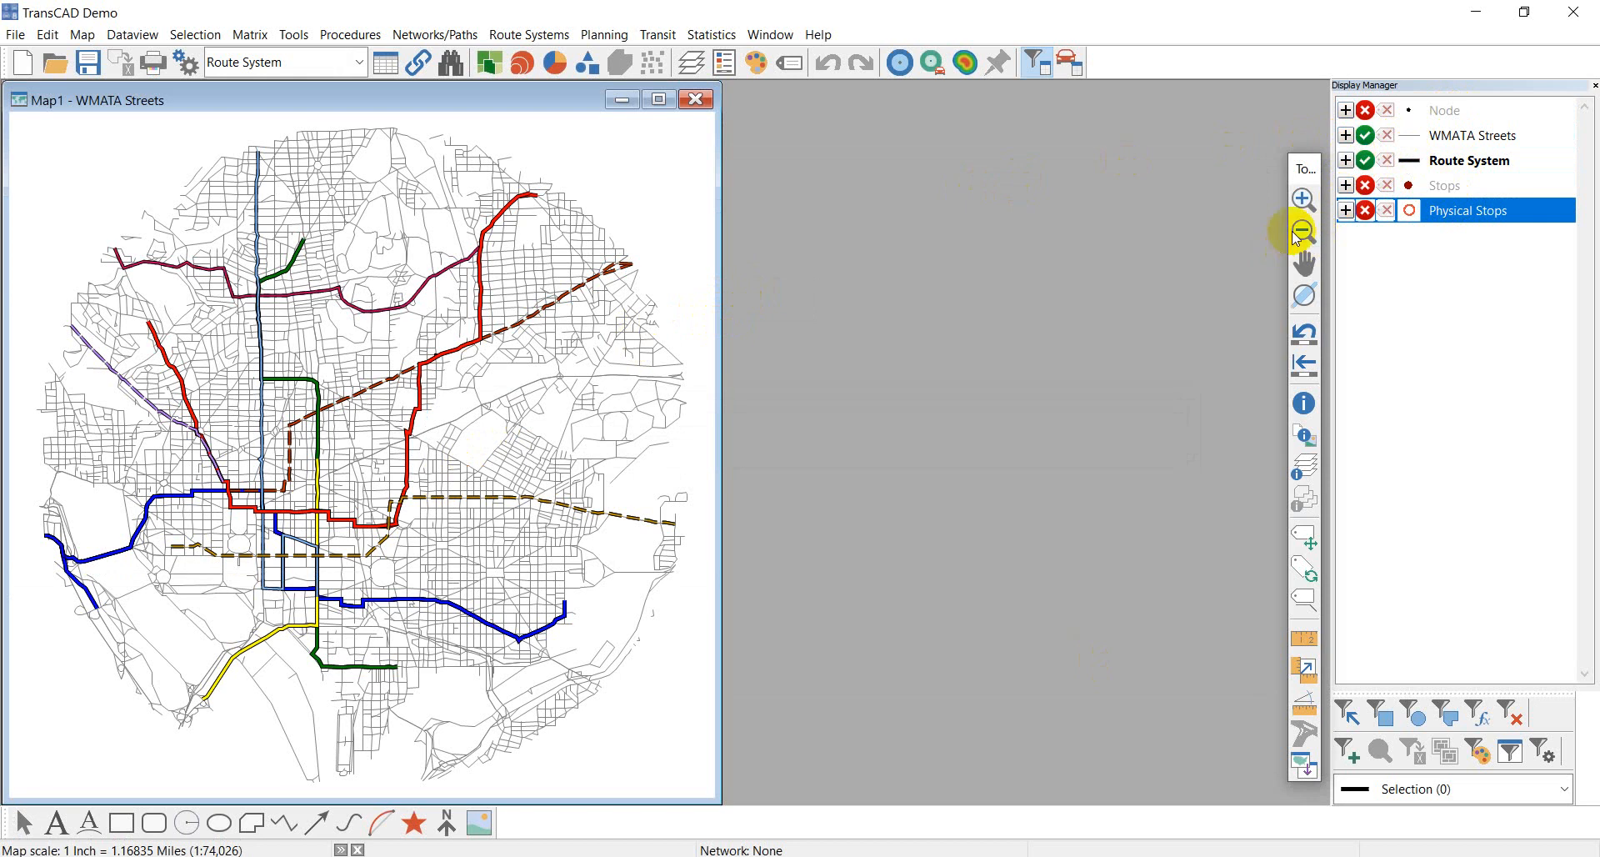
{"action": "left_click", "coordinate": [1365, 135]}
{"action": "left_click", "coordinate": [1365, 166]}
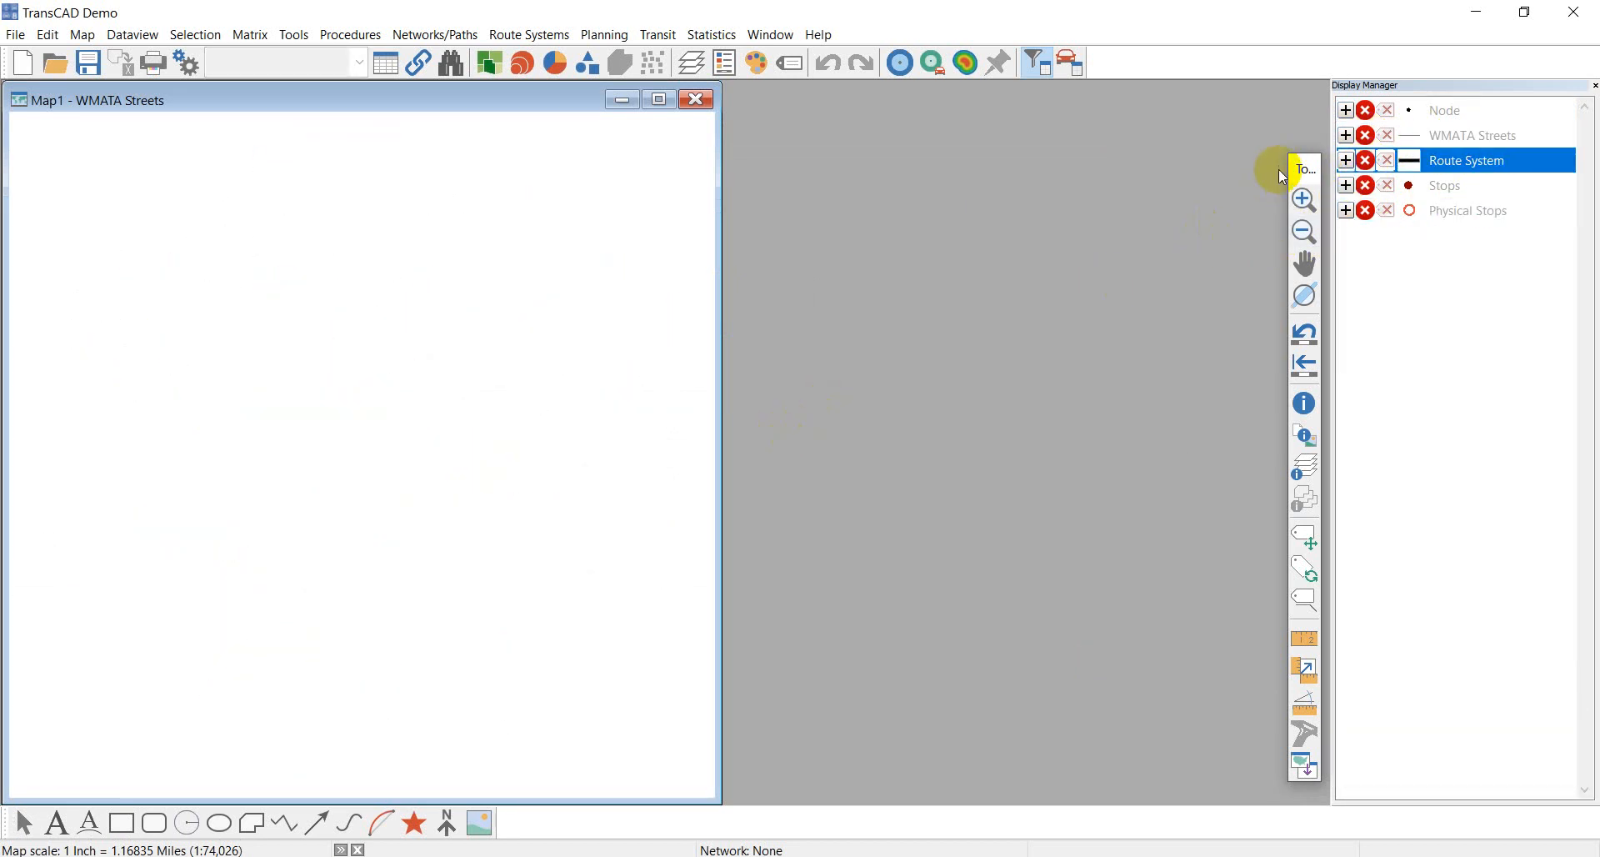
- Show the Node and WMATA Streets layers and examine the street network closely
{"action": "left_click", "coordinate": [1367, 111]}
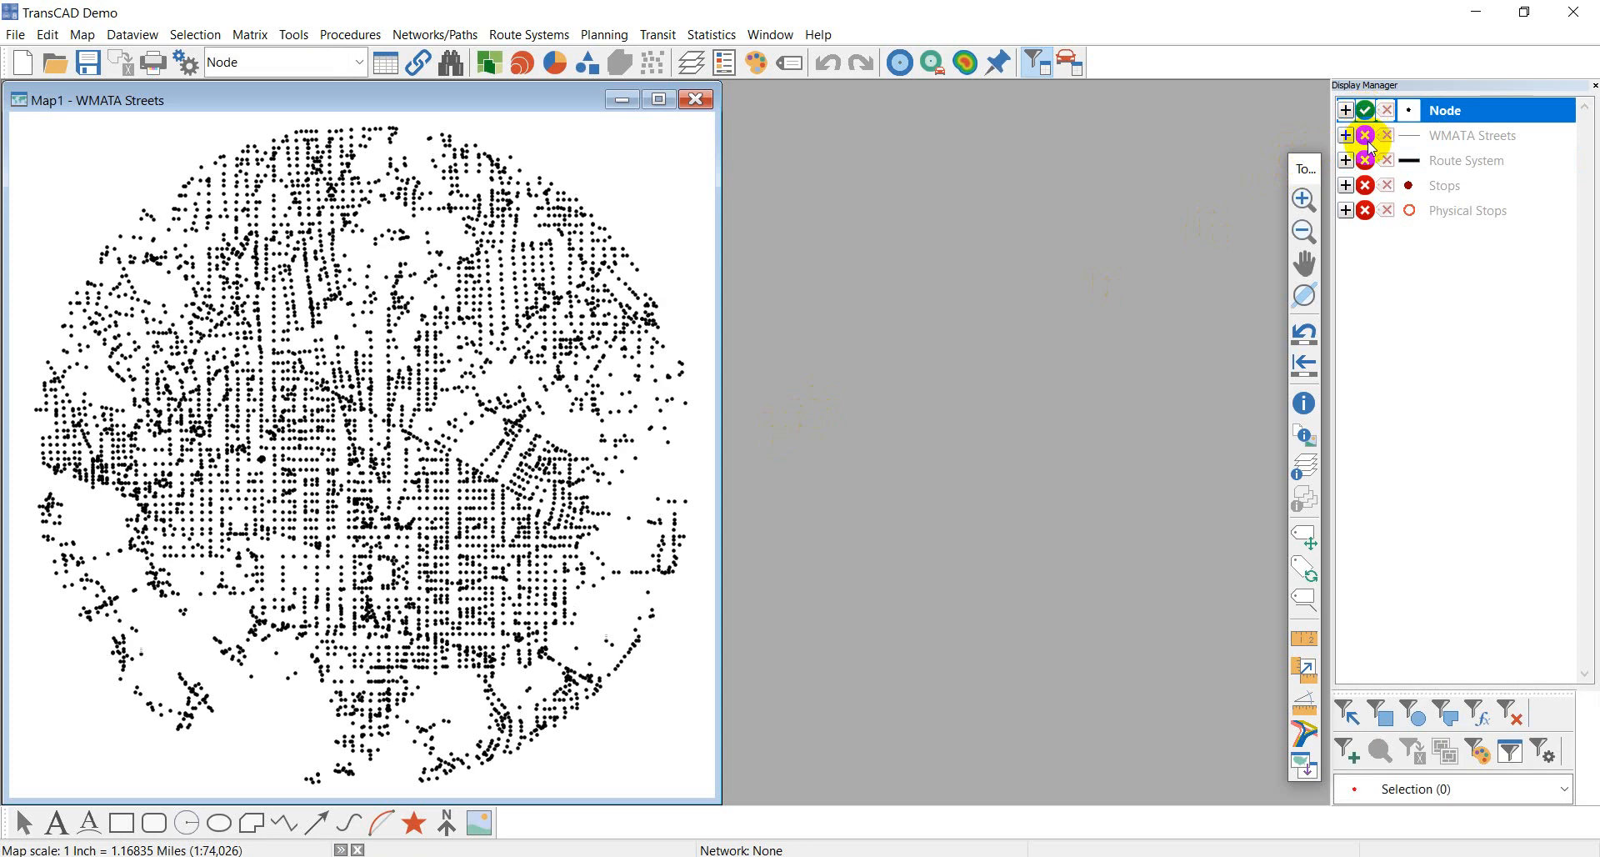
{"action": "left_click", "coordinate": [1366, 135]}
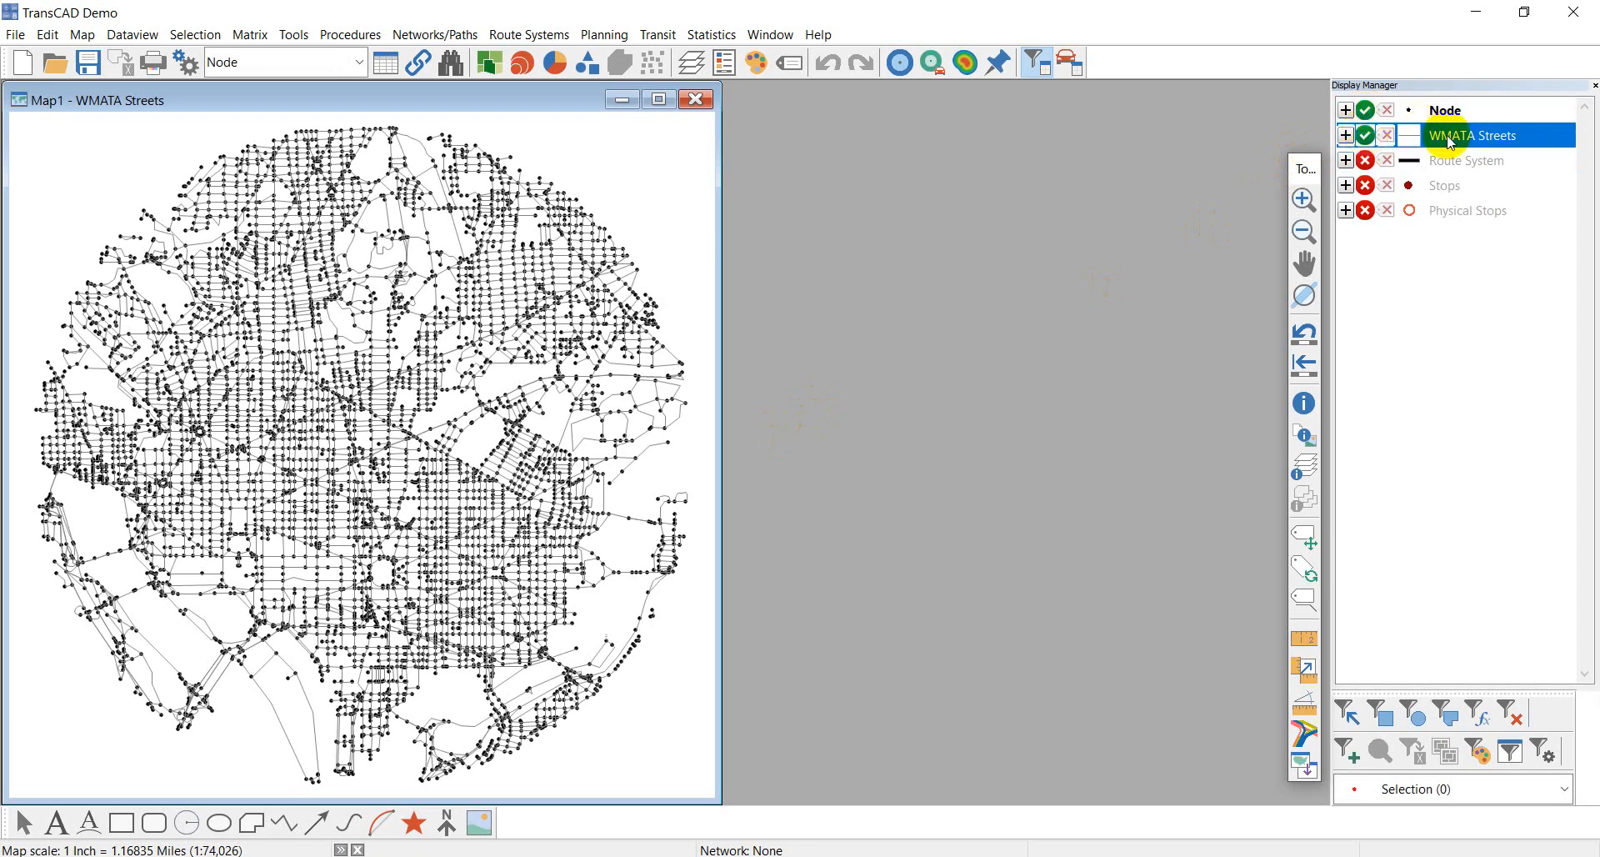
{"action": "scroll", "coordinate": [339, 357], "scroll_direction": "up", "scroll_amount": 3}
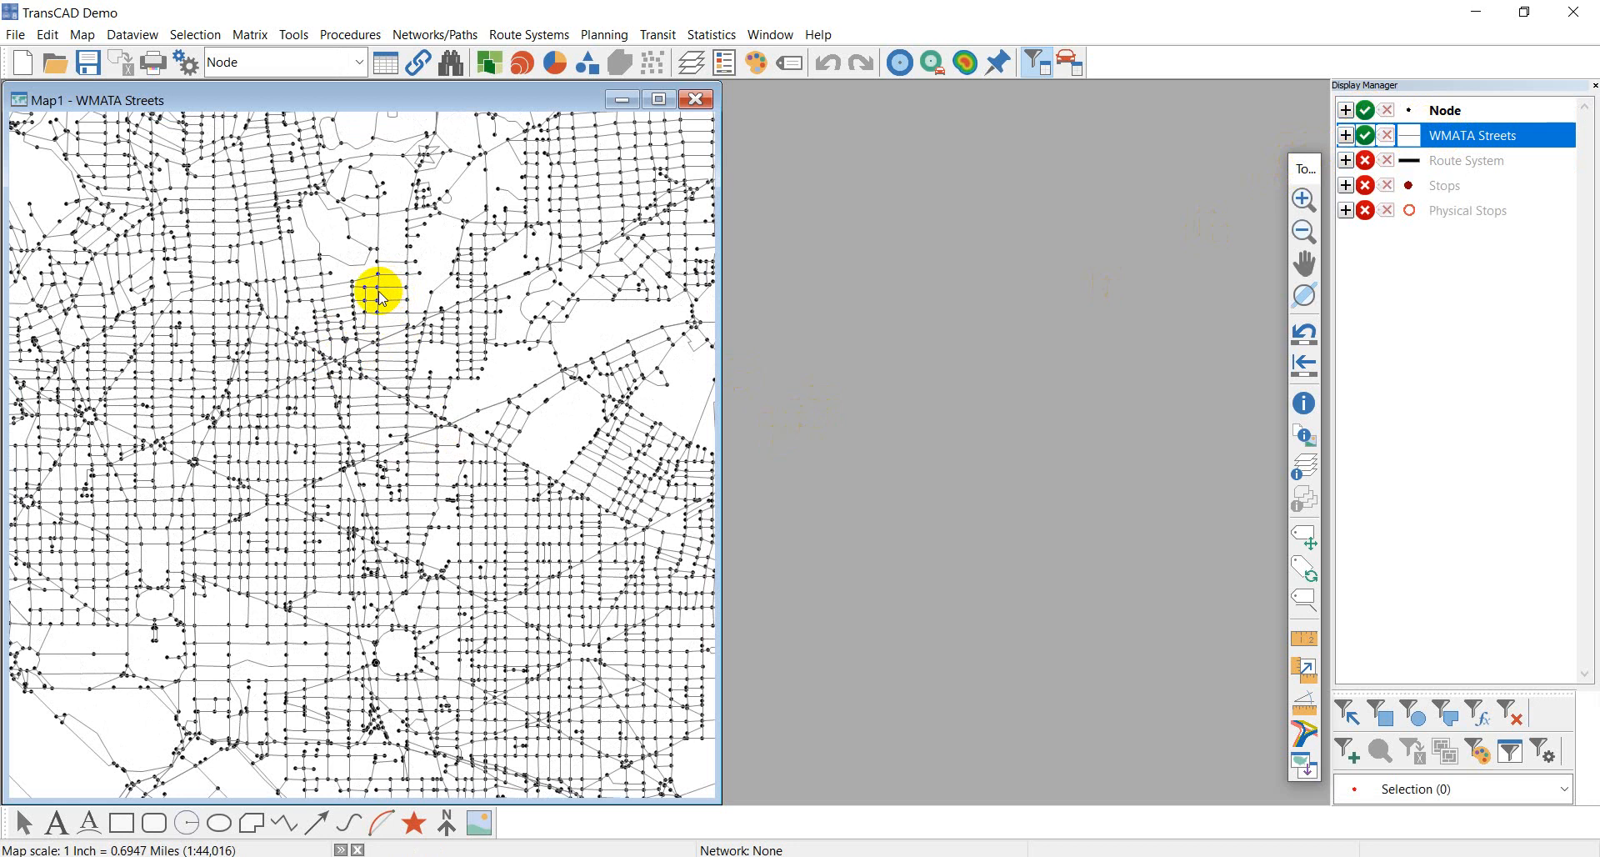
{"action": "scroll", "coordinate": [372, 292], "scroll_direction": "down", "scroll_amount": 1}
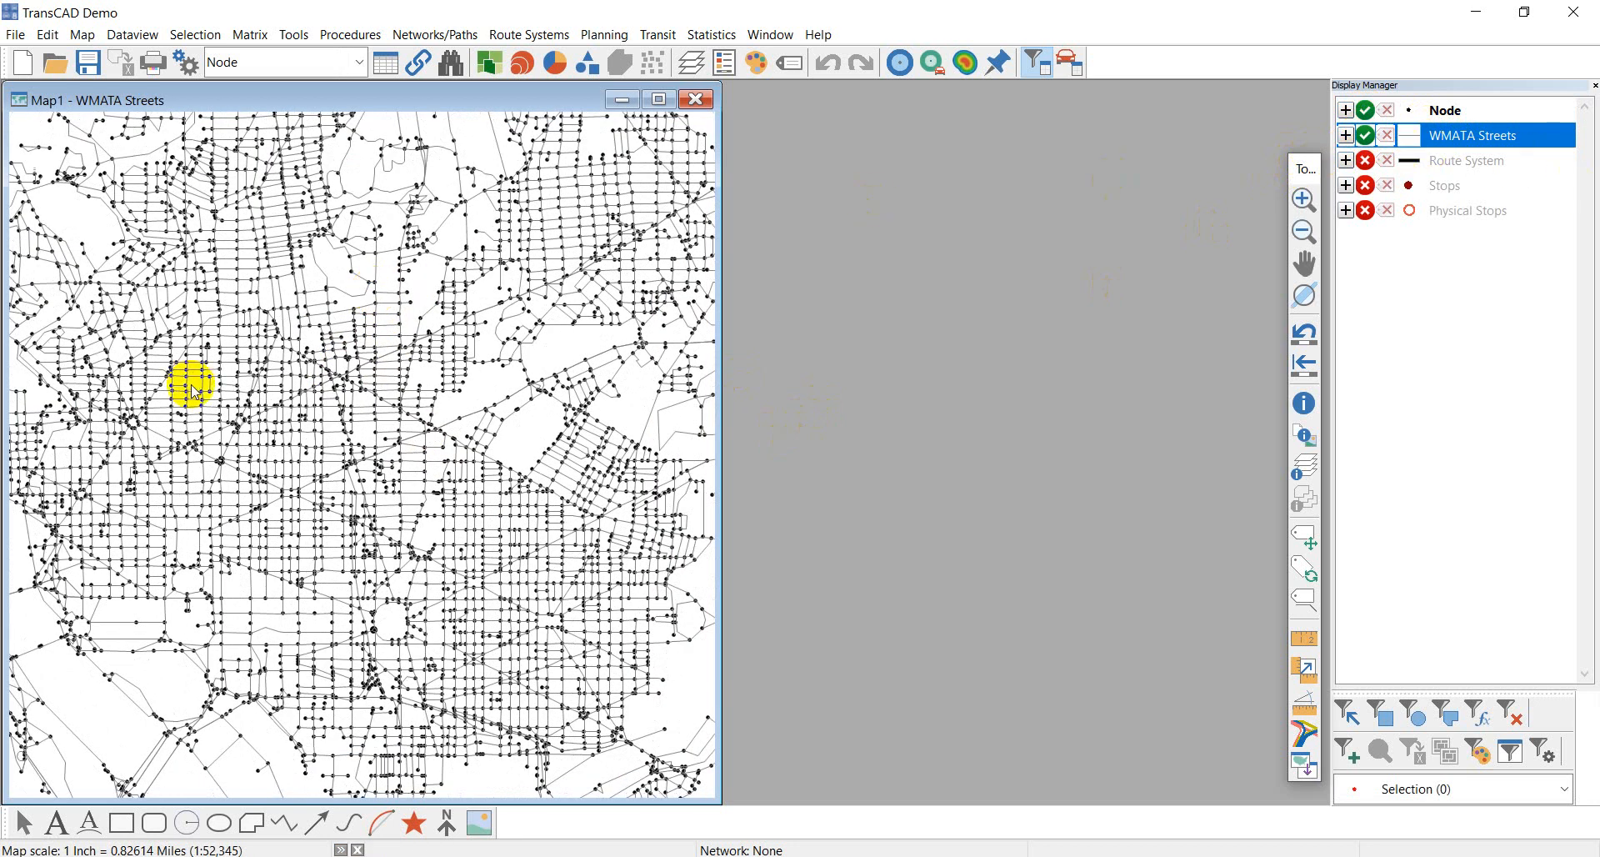
- Expand the Node layer to list its selection sets
{"action": "left_click_drag", "start_coordinate": [1422, 153], "coordinate": [1444, 112]}
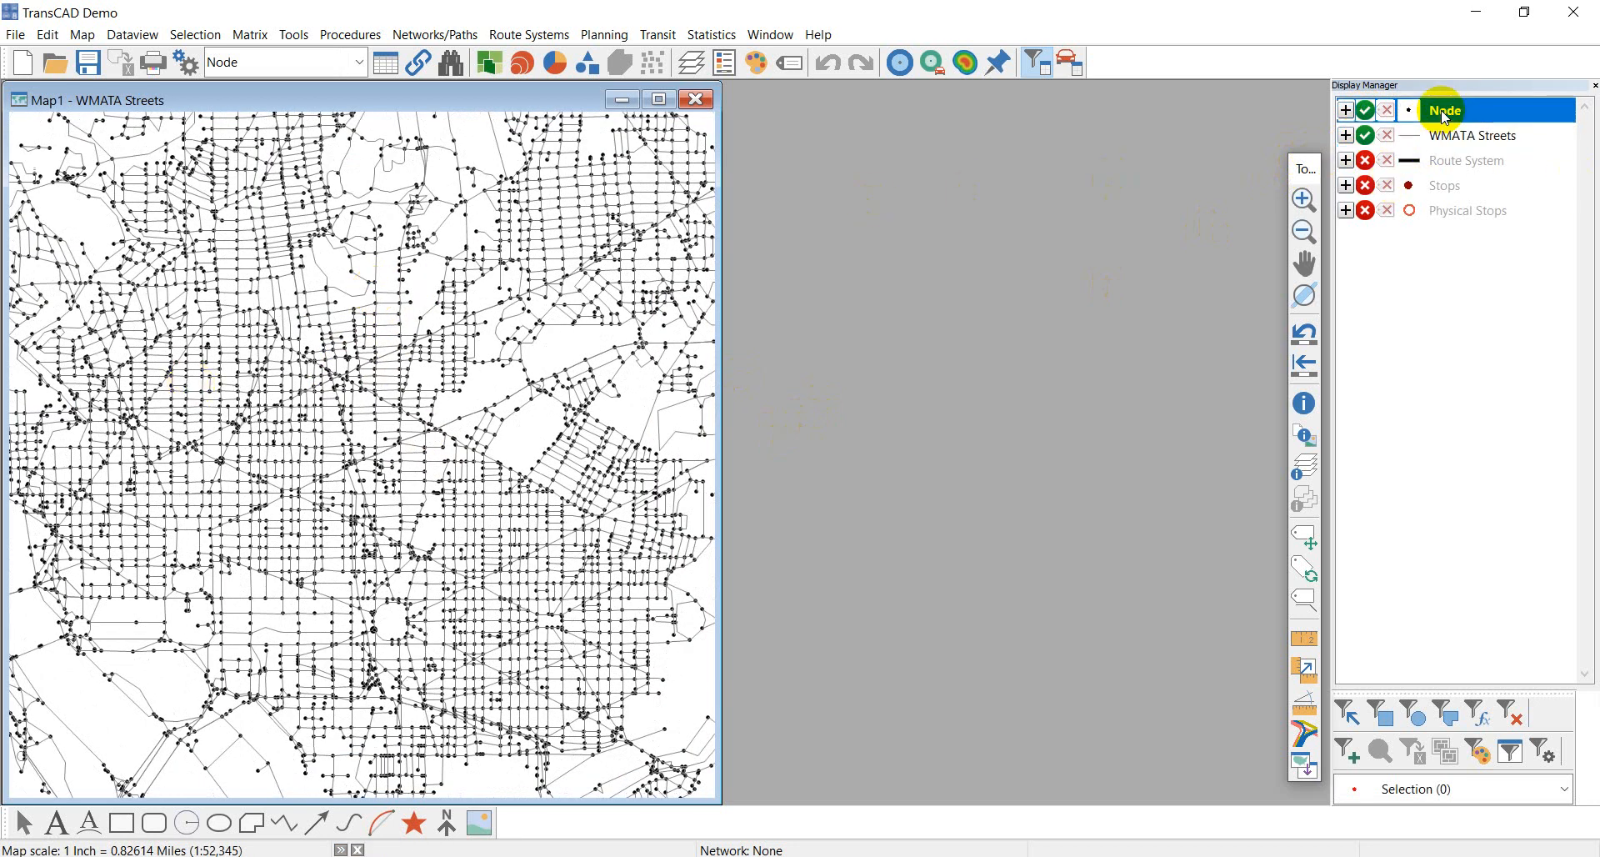
{"action": "left_click", "coordinate": [1346, 110]}
{"action": "left_click", "coordinate": [1371, 134]}
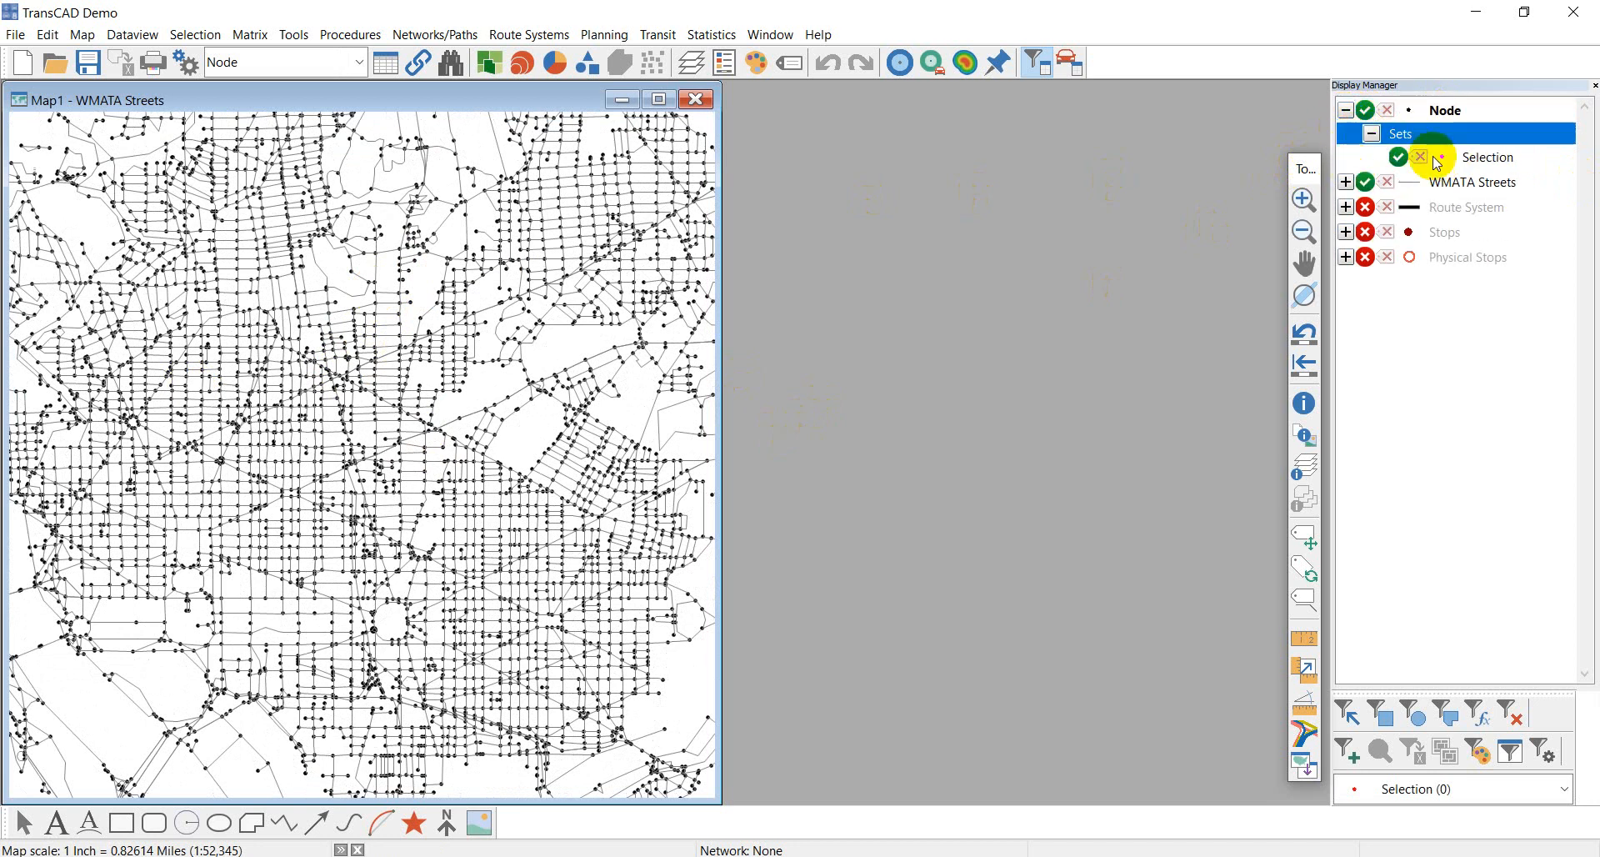
{"action": "left_click", "coordinate": [1413, 138]}
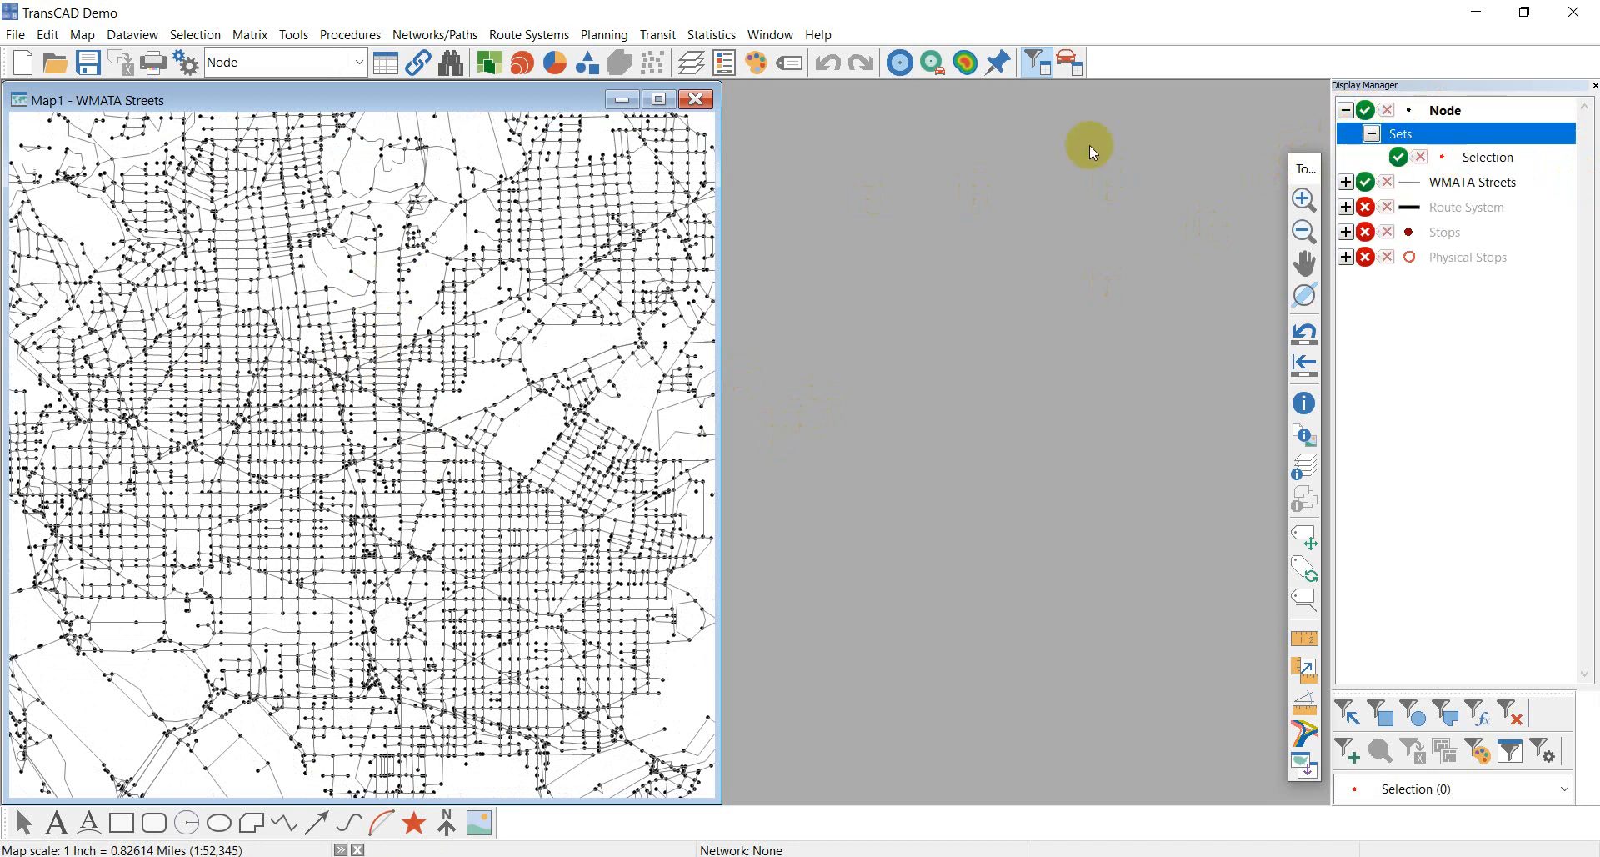
{"action": "left_click", "coordinate": [1427, 108]}
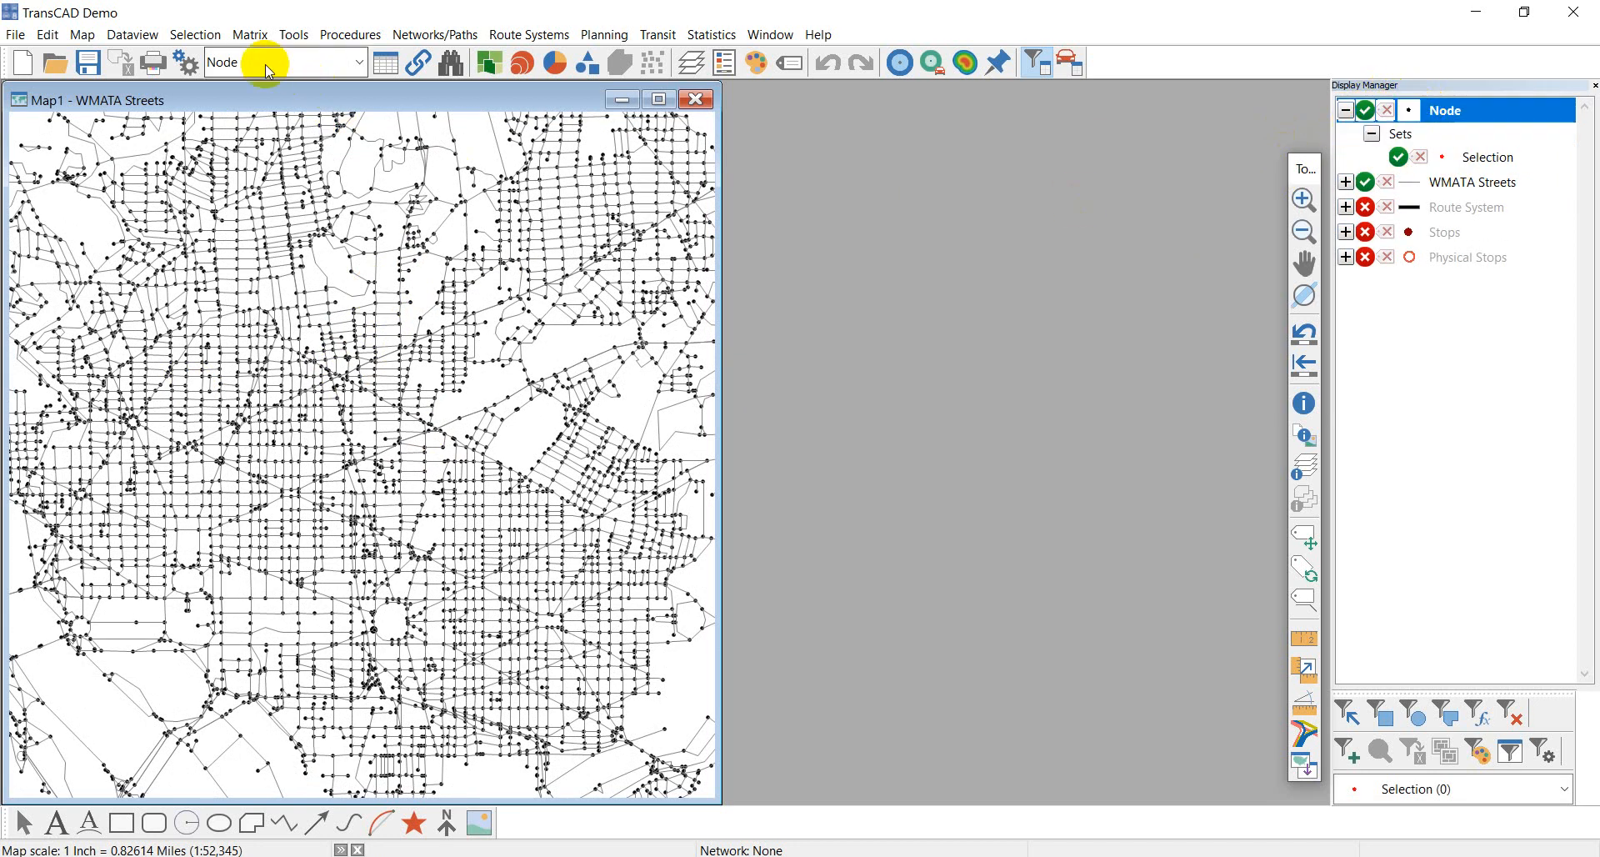
- Select the centroids of the street network with Node kept as the working layer
{"action": "left_click", "coordinate": [237, 64]}
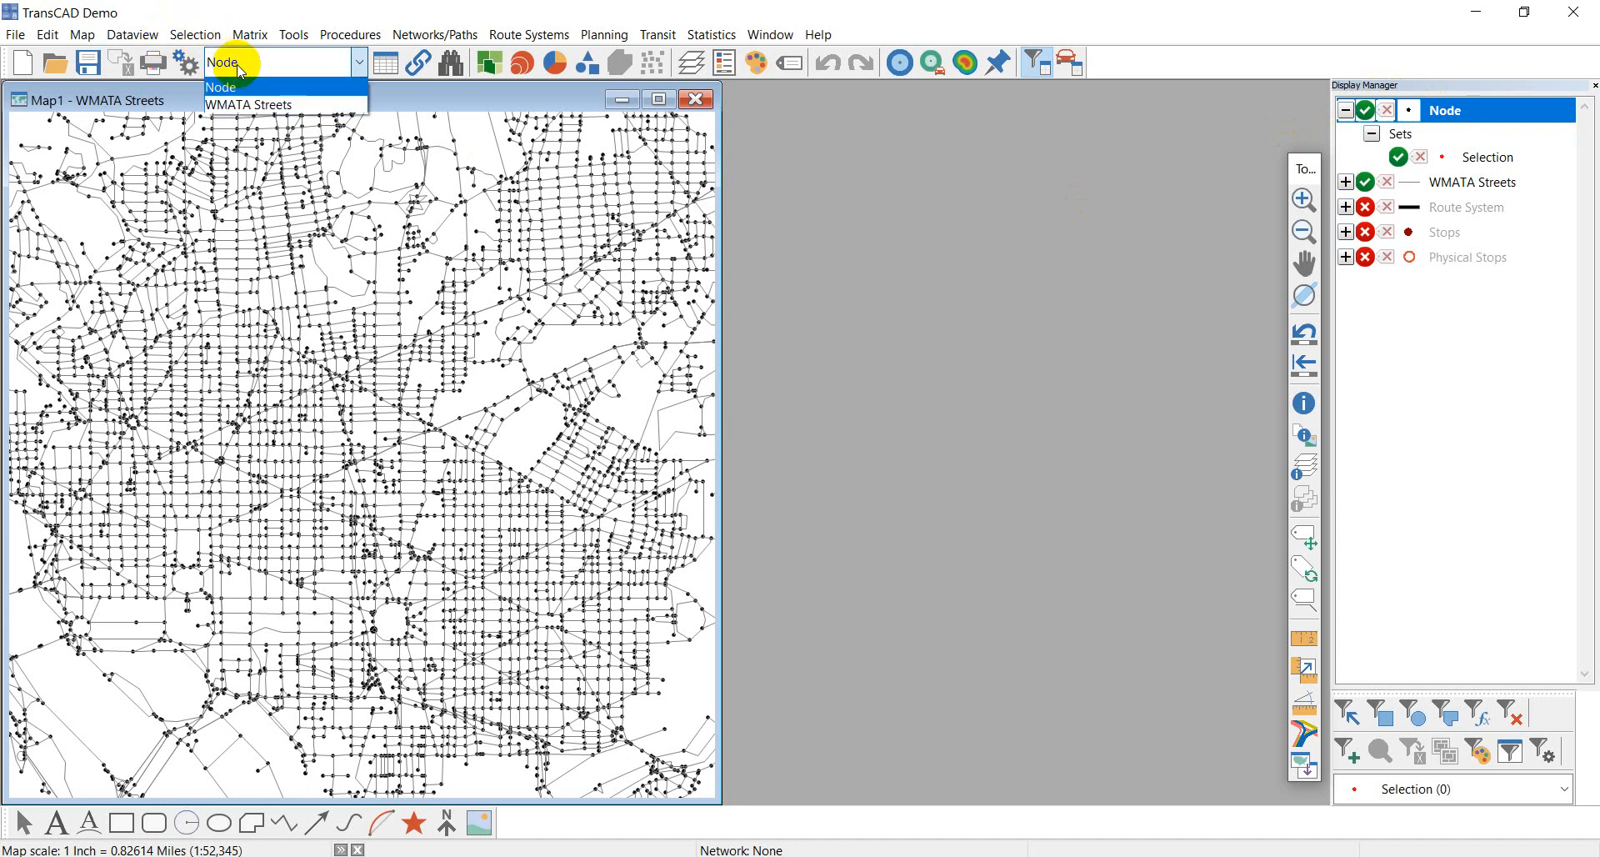
{"action": "left_click", "coordinate": [253, 67]}
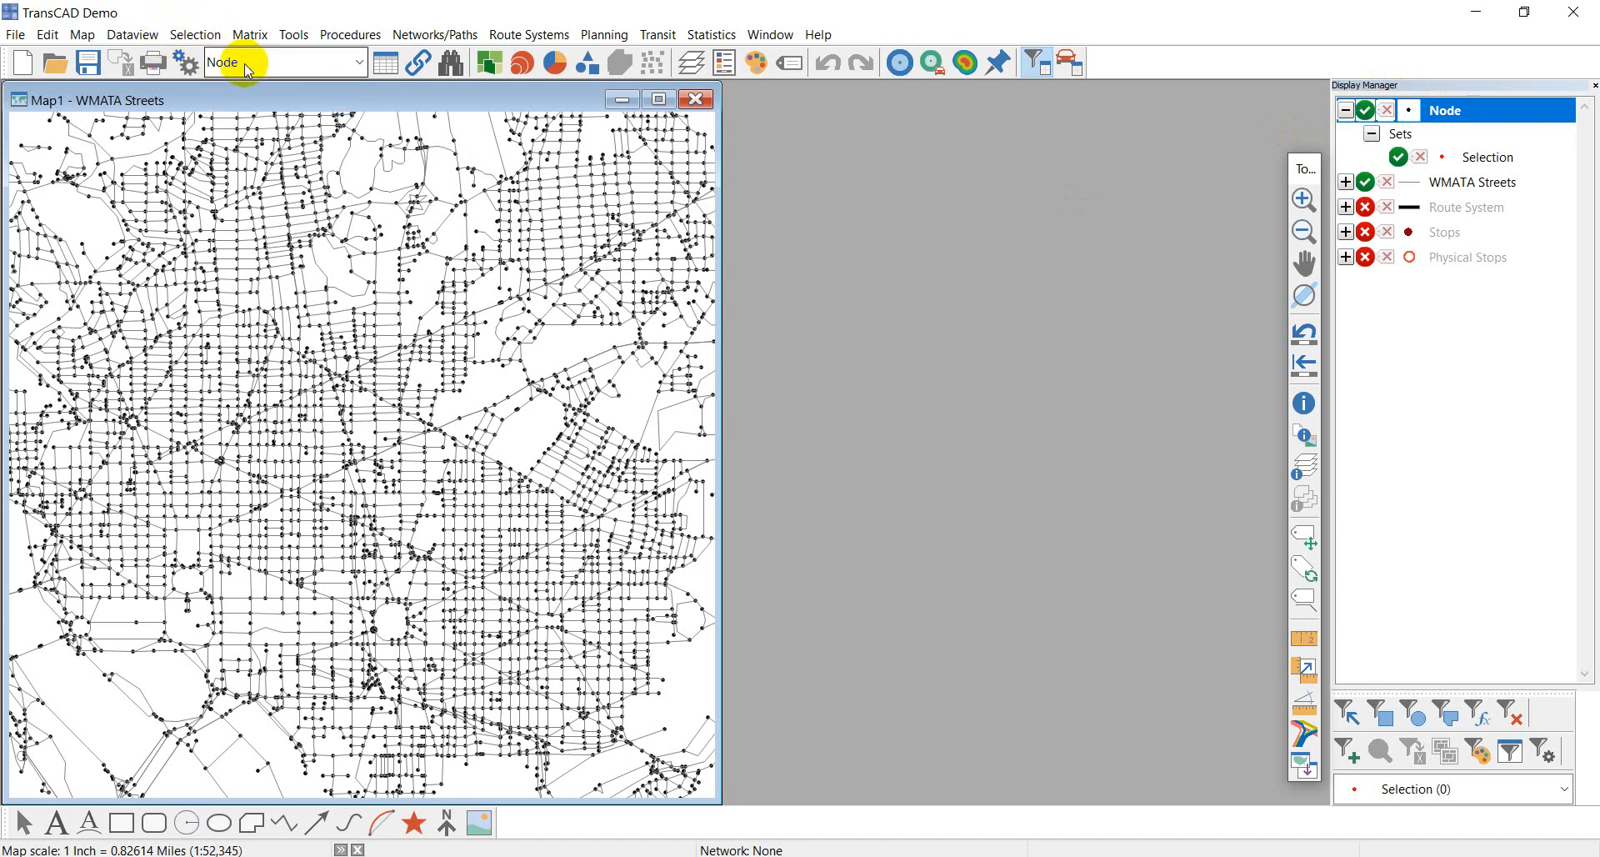
{"action": "left_click", "coordinate": [195, 35]}
{"action": "left_click", "coordinate": [292, 268]}
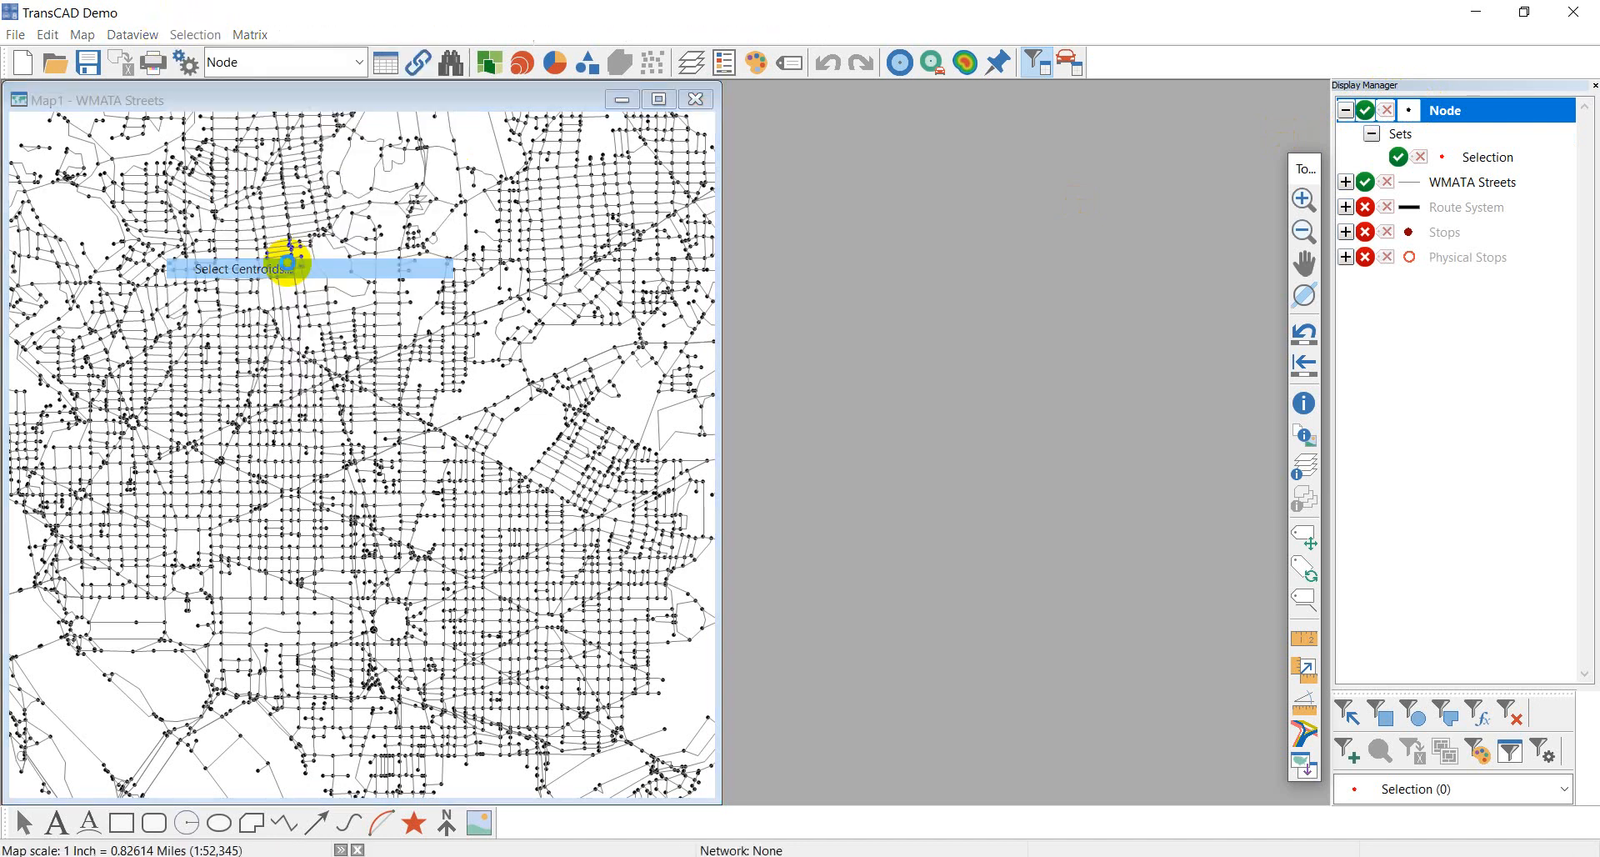
{"action": "left_click", "coordinate": [836, 564]}
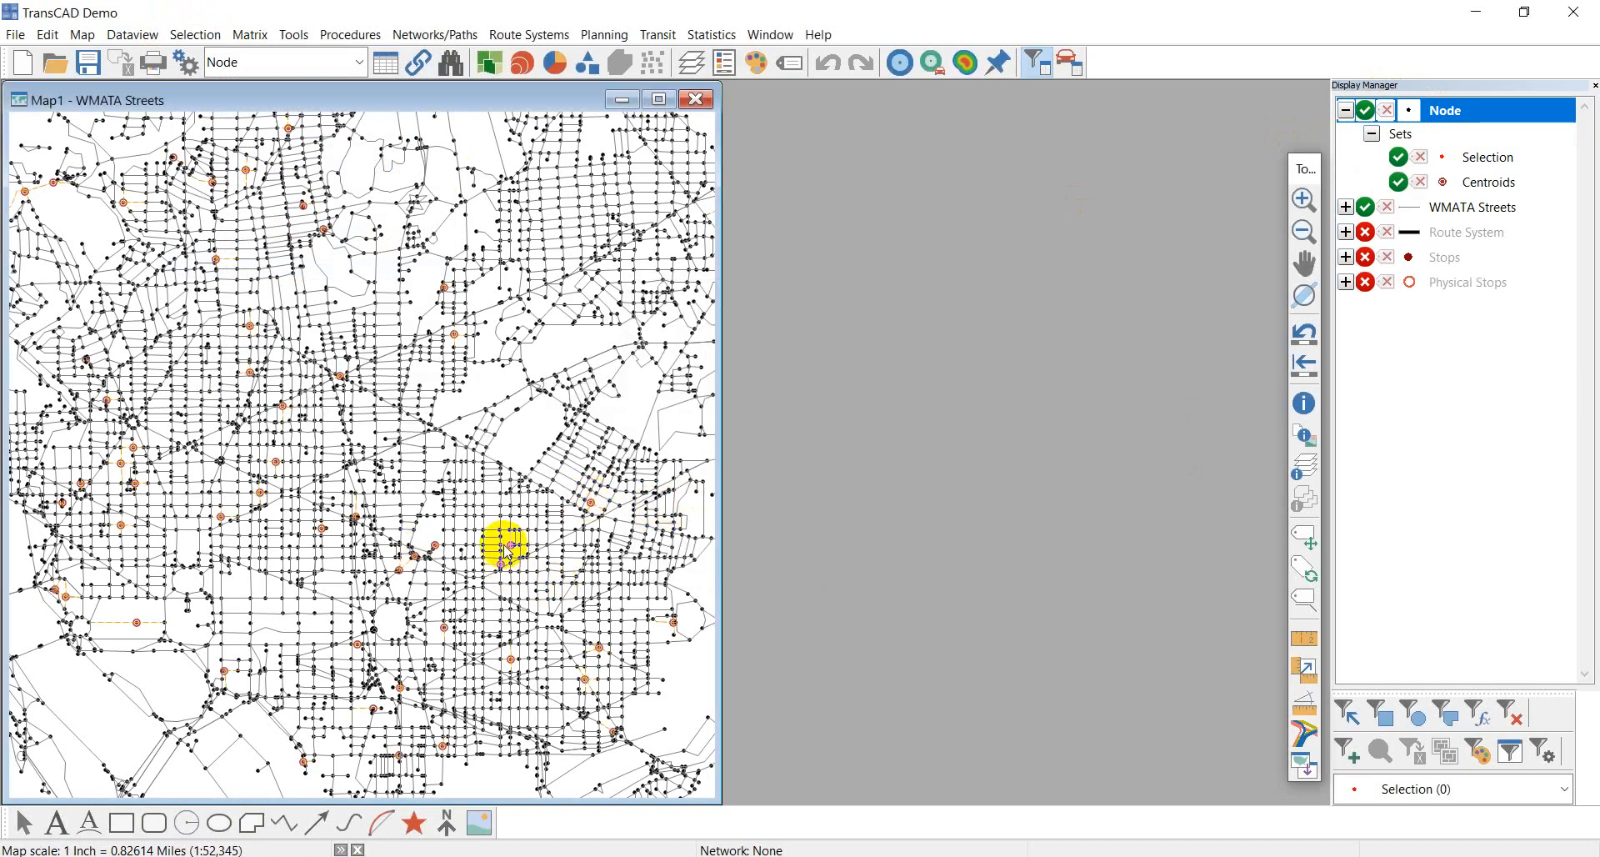
- Examine several centroids on the map and the connectors that link them to the streets
{"action": "scroll", "coordinate": [453, 436], "scroll_direction": "up", "scroll_amount": 3}
{"action": "left_click_drag", "start_coordinate": [346, 255], "coordinate": [155, 597]}
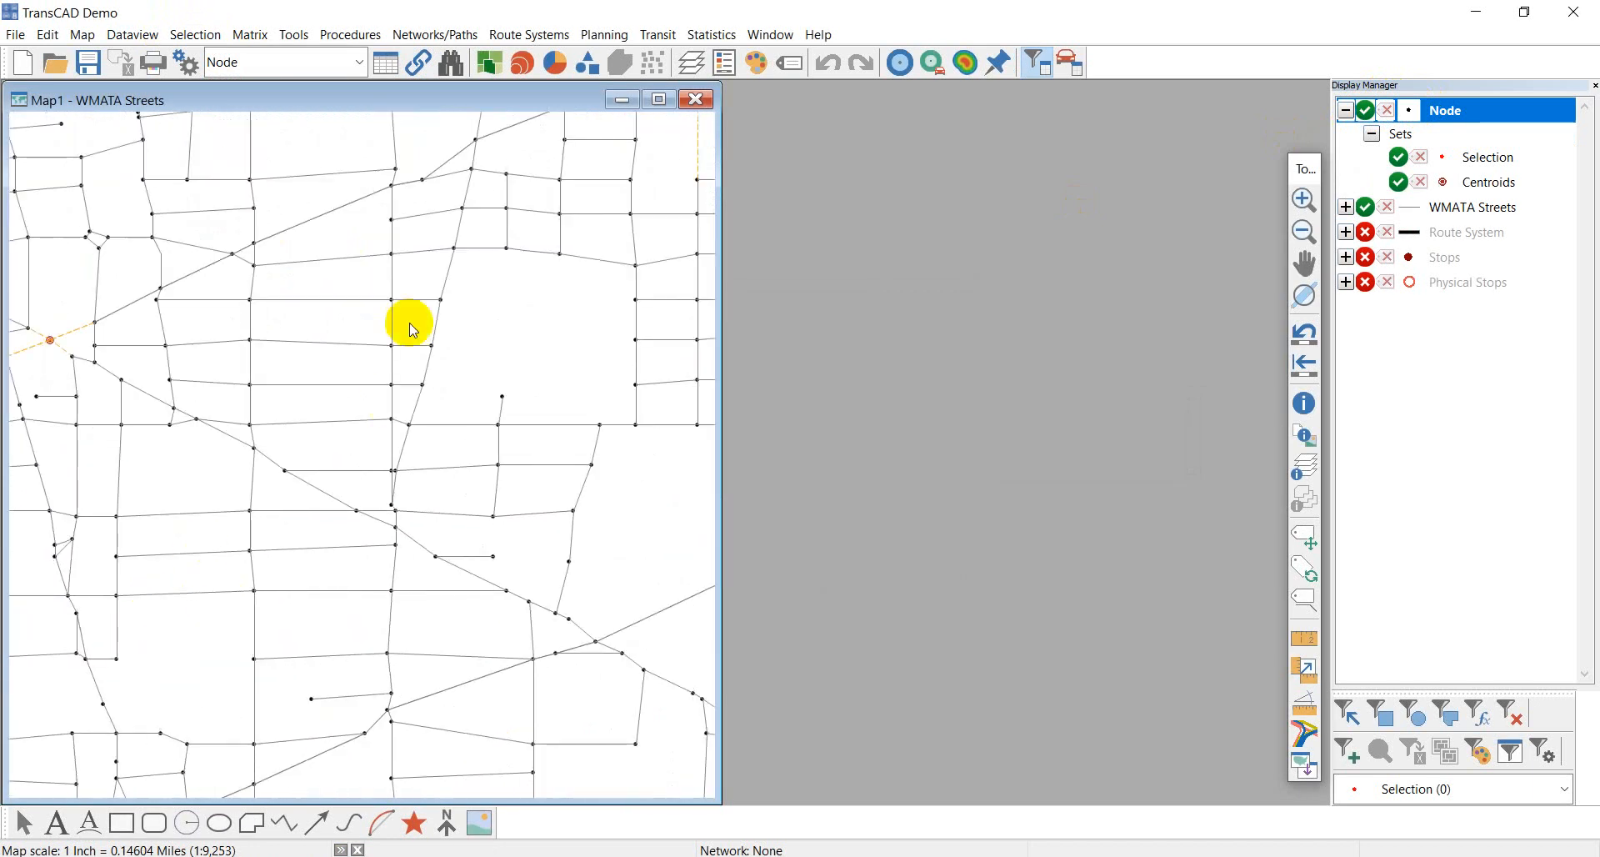
{"action": "left_click_drag", "start_coordinate": [419, 243], "coordinate": [442, 493]}
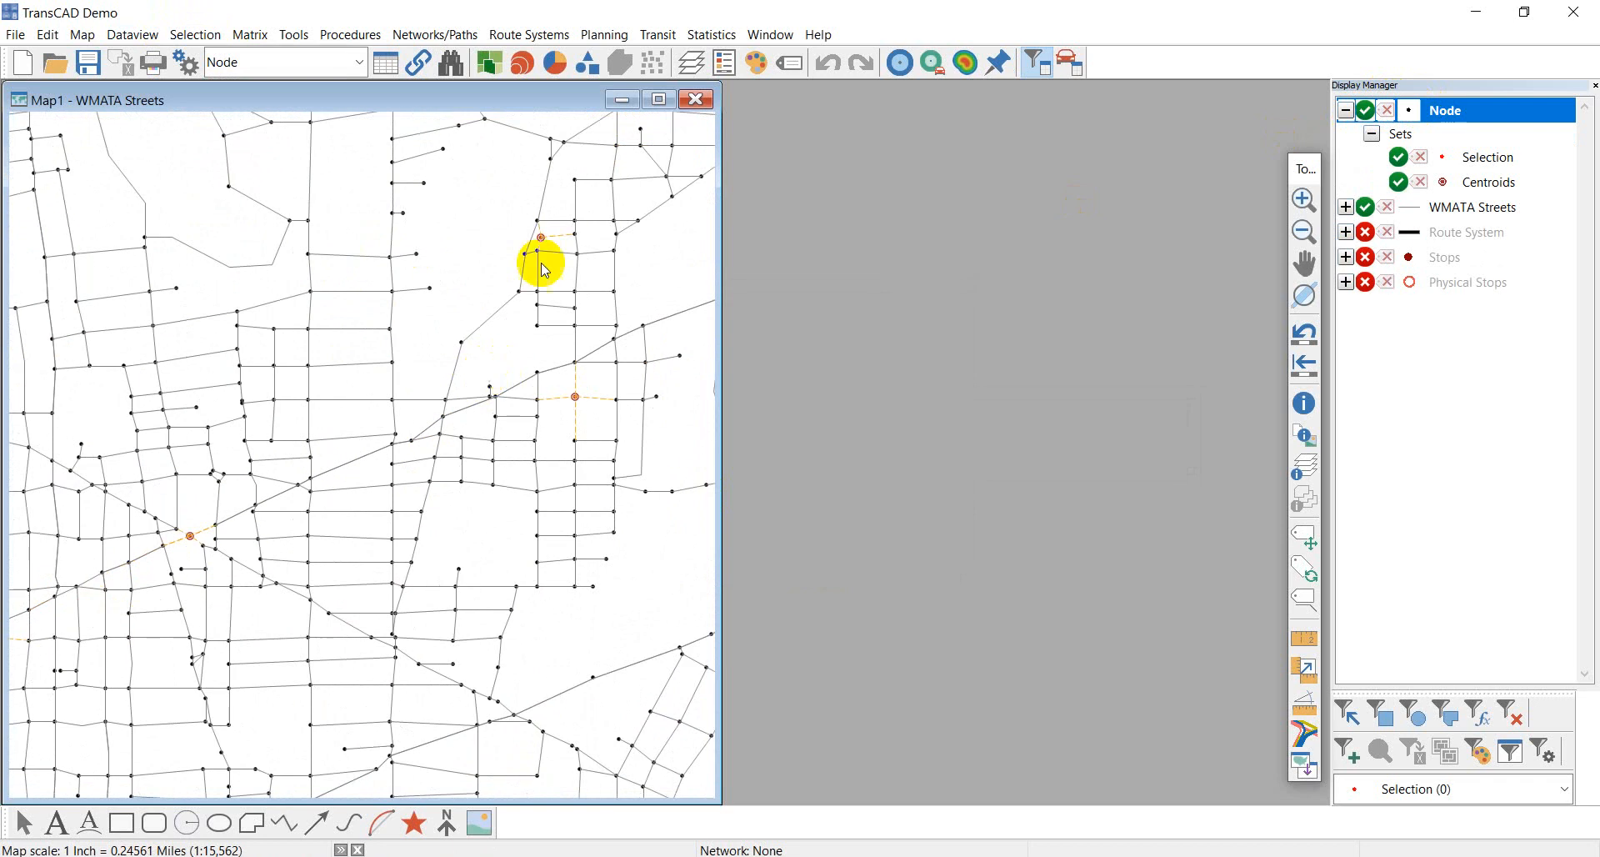
{"action": "left_click_drag", "start_coordinate": [561, 239], "coordinate": [330, 437]}
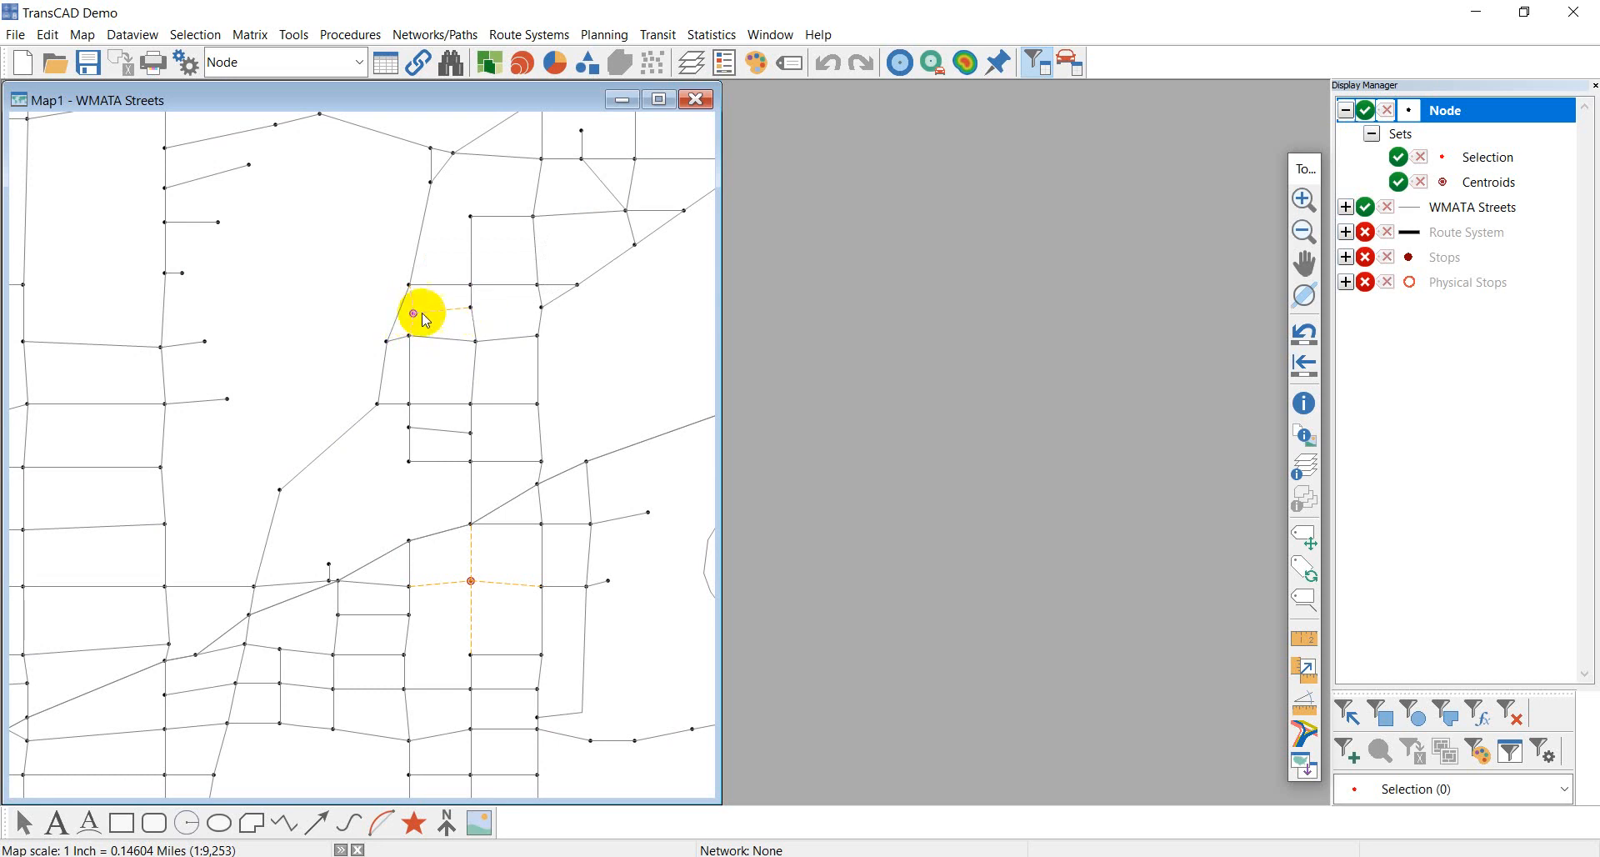
{"action": "left_click", "coordinate": [414, 315]}
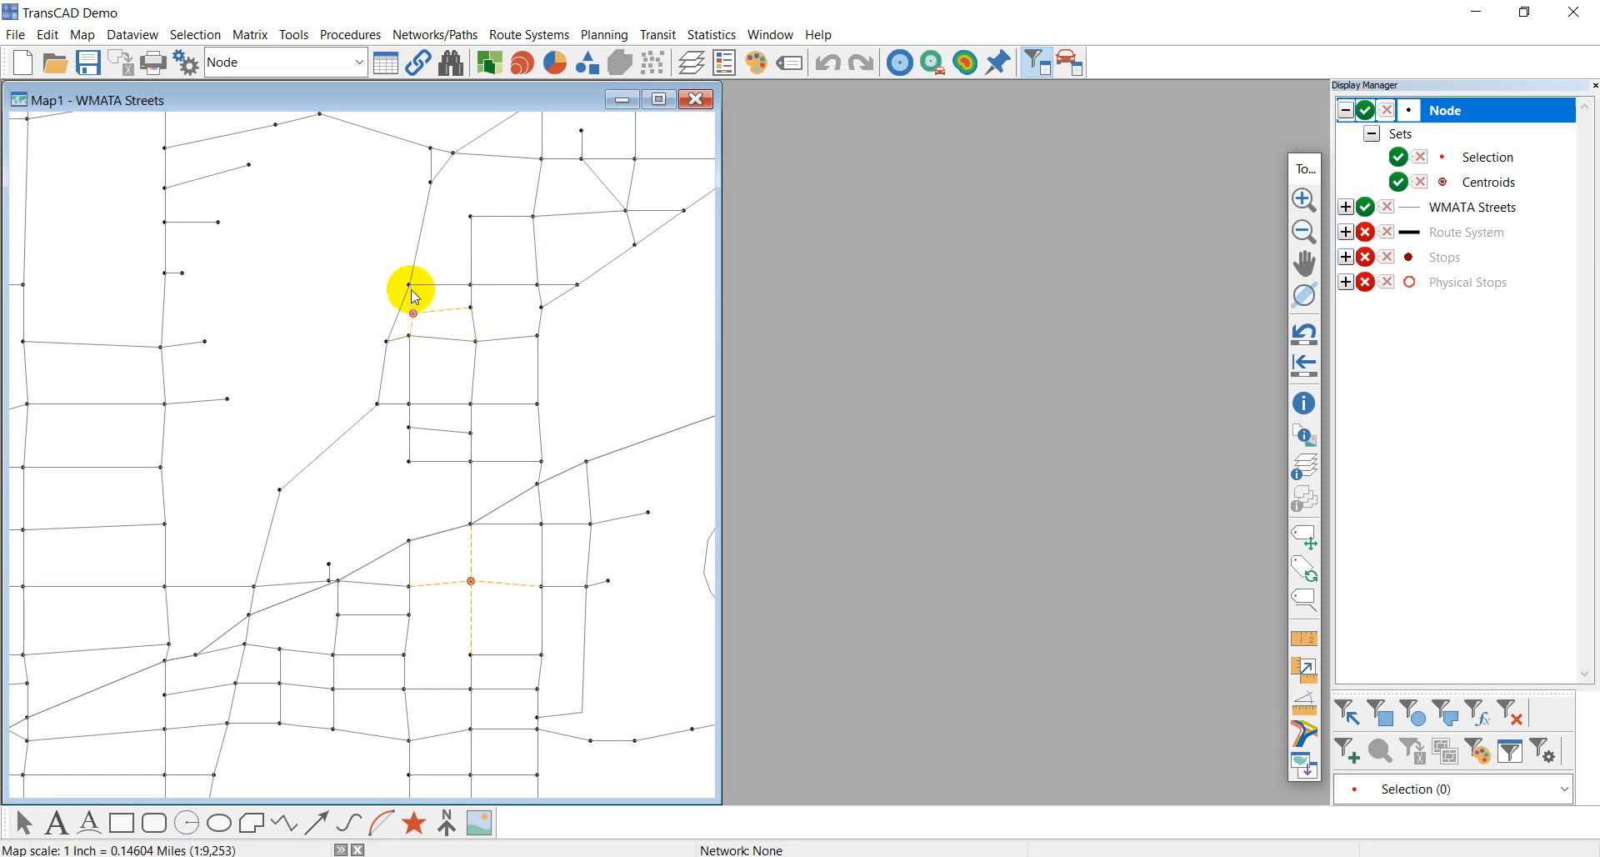
- Expand the selection sets of the WMATA Streets layer and check the line style of the Connectors set
{"action": "left_click", "coordinate": [1349, 210]}
{"action": "left_click", "coordinate": [1372, 230]}
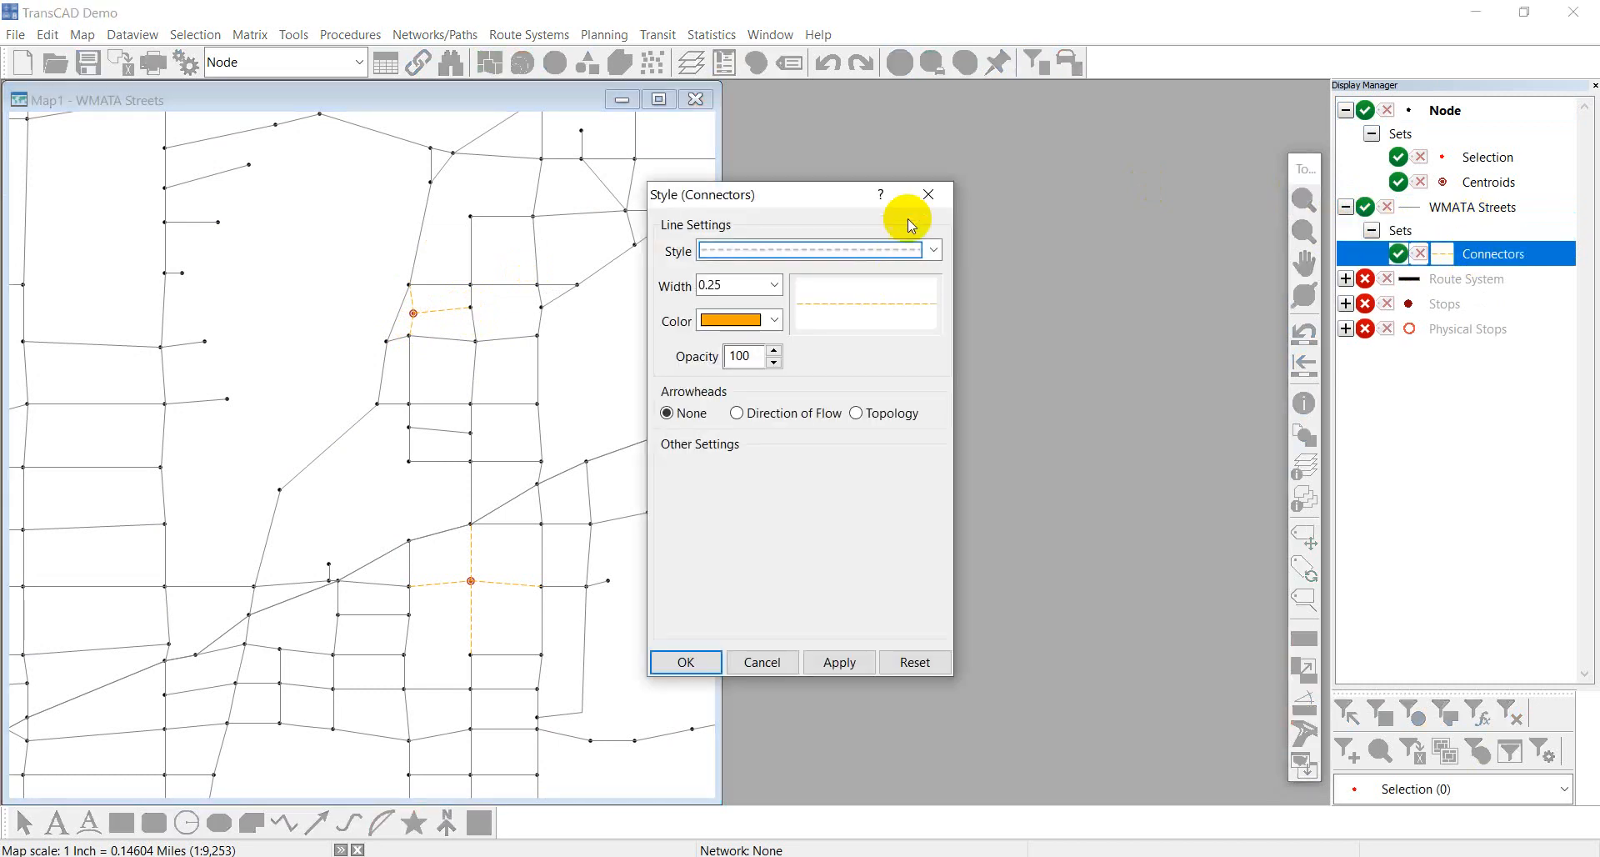
{"action": "left_click", "coordinate": [928, 194]}
- Show the Route System layer over the wider street network
{"action": "scroll", "coordinate": [346, 383], "scroll_direction": "down", "scroll_amount": 2}
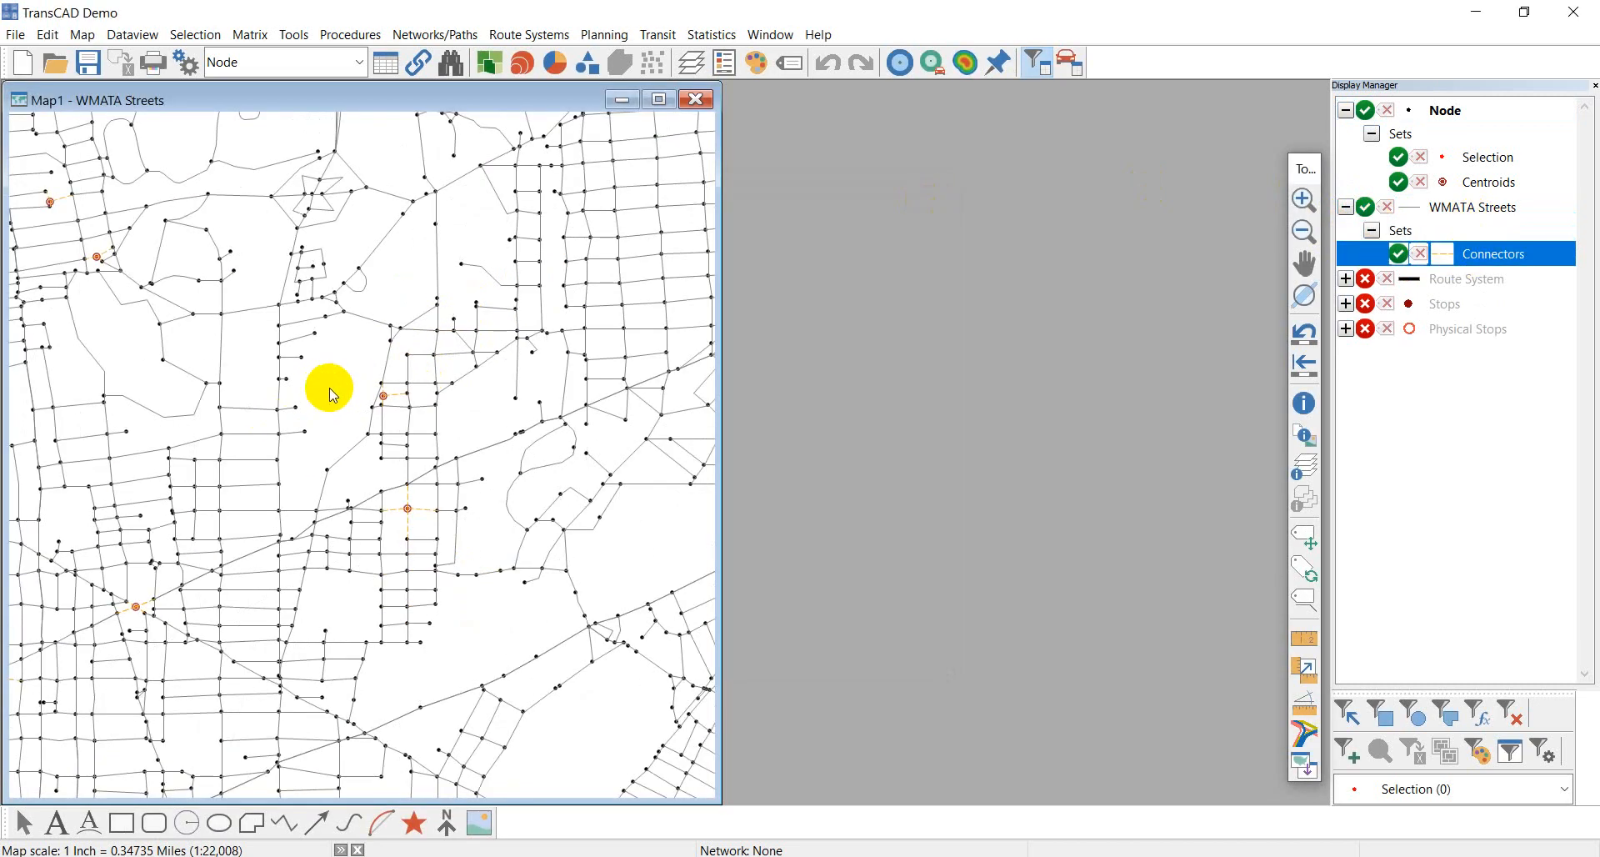
{"action": "scroll", "coordinate": [331, 390], "scroll_direction": "down", "scroll_amount": 1}
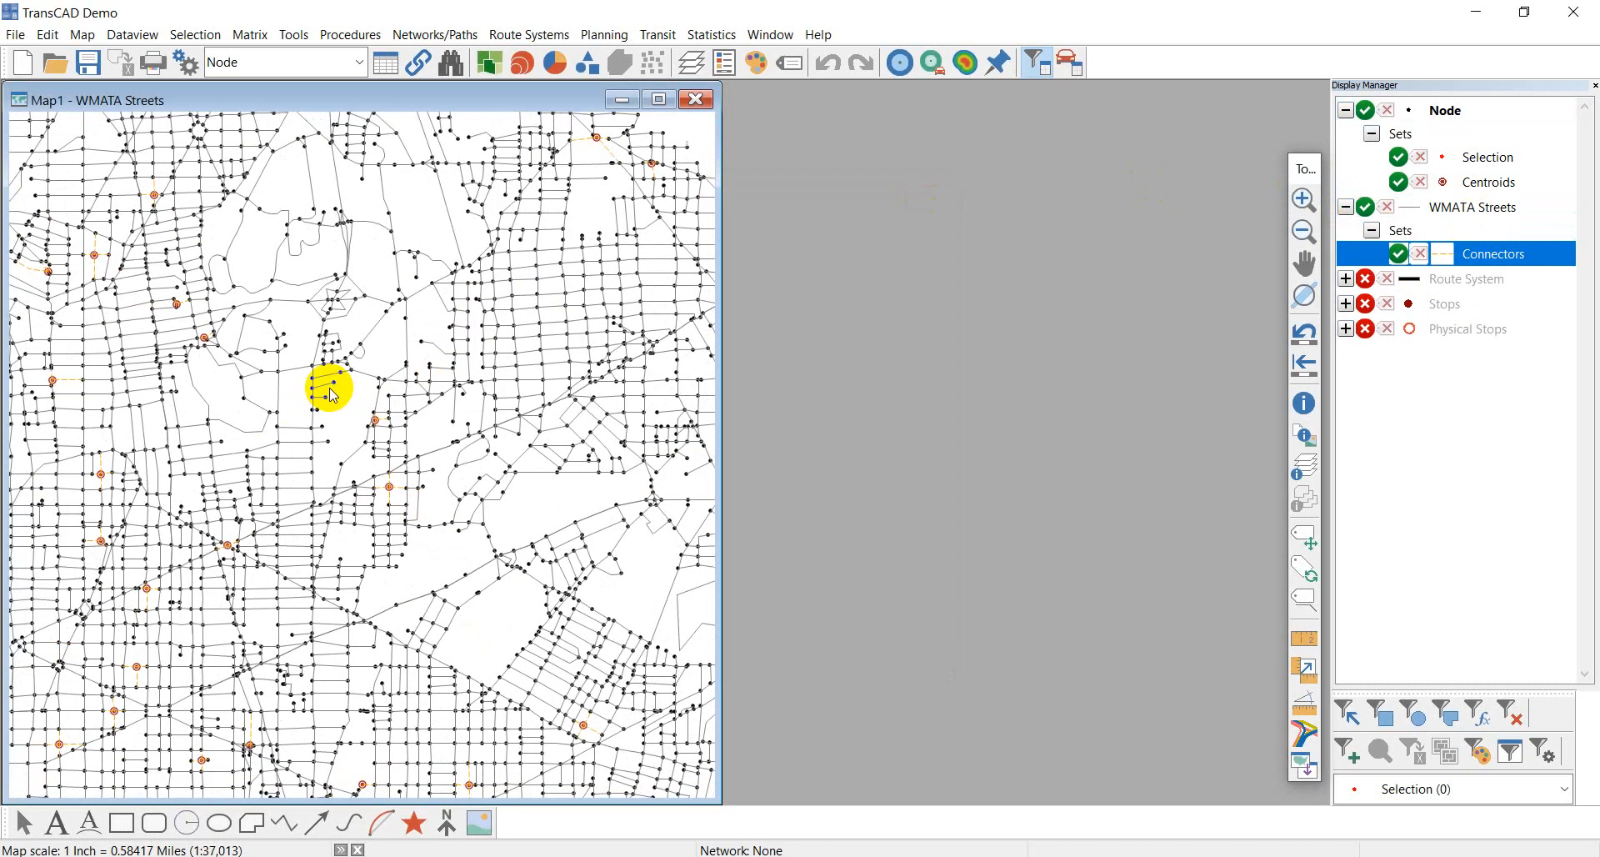
{"action": "scroll", "coordinate": [332, 390], "scroll_direction": "down", "scroll_amount": 1}
{"action": "left_click_drag", "start_coordinate": [329, 381], "coordinate": [404, 293]}
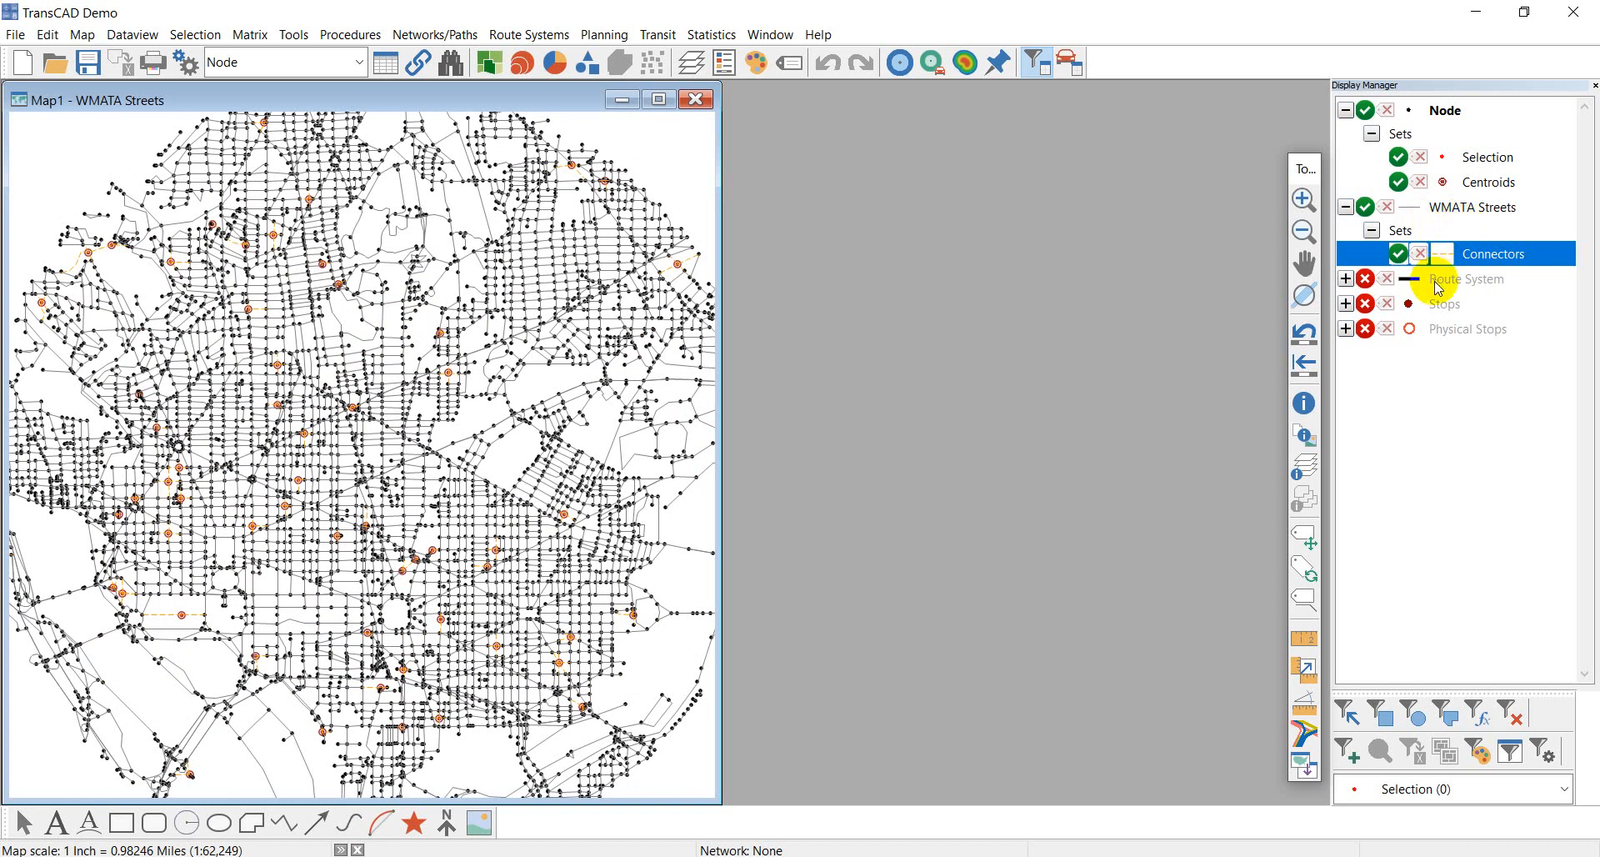
{"action": "left_click", "coordinate": [1367, 280]}
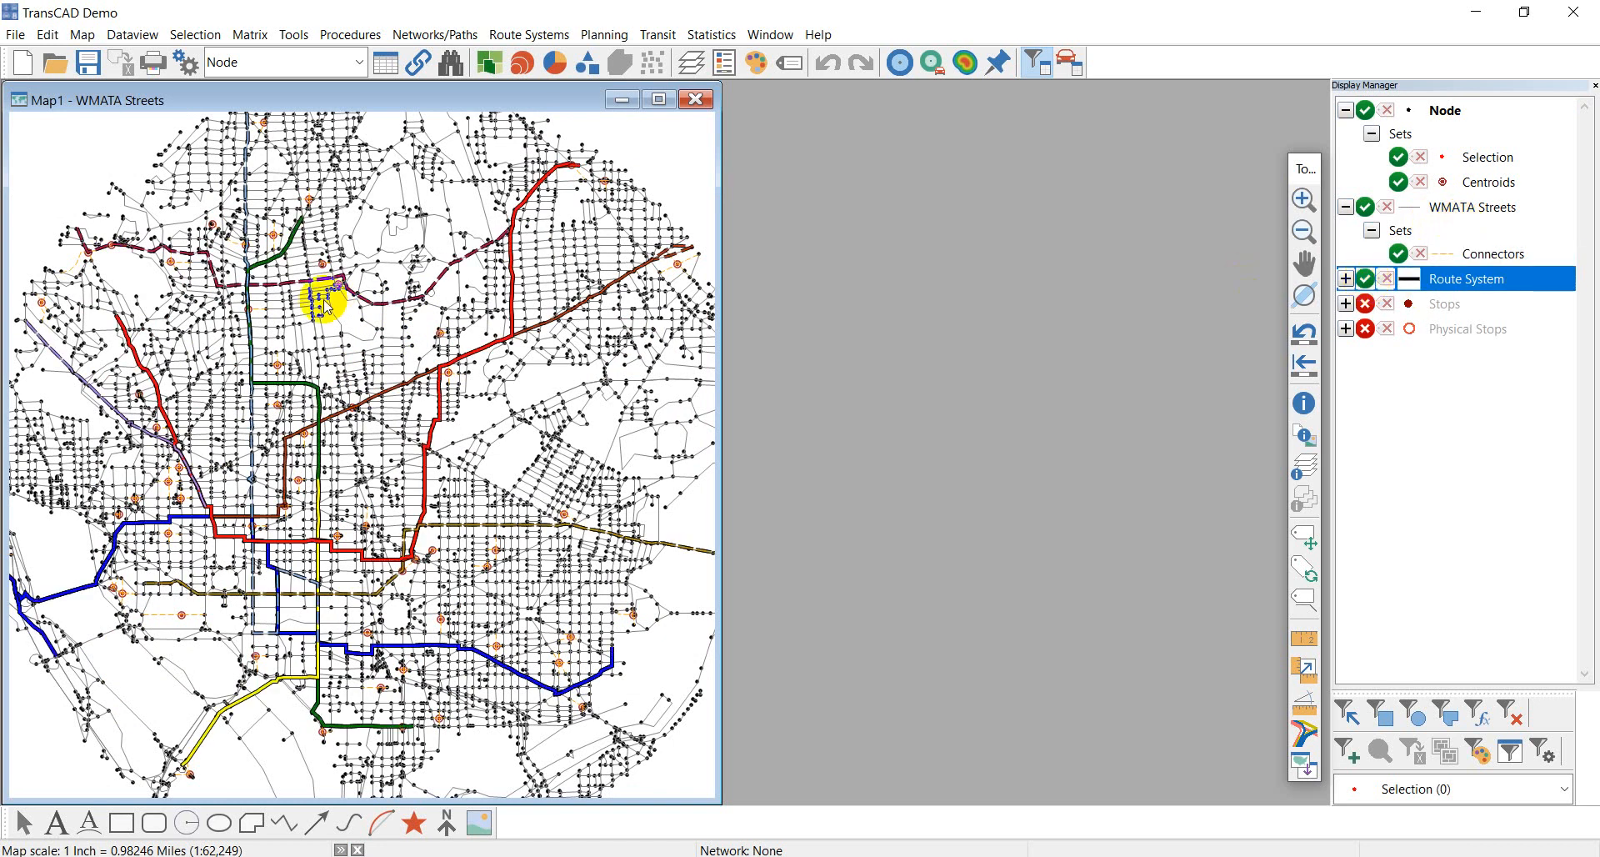
- Examine the transit routes on the map and open a new dataview of the Route System layer
{"action": "scroll", "coordinate": [334, 309], "scroll_direction": "down", "scroll_amount": 1}
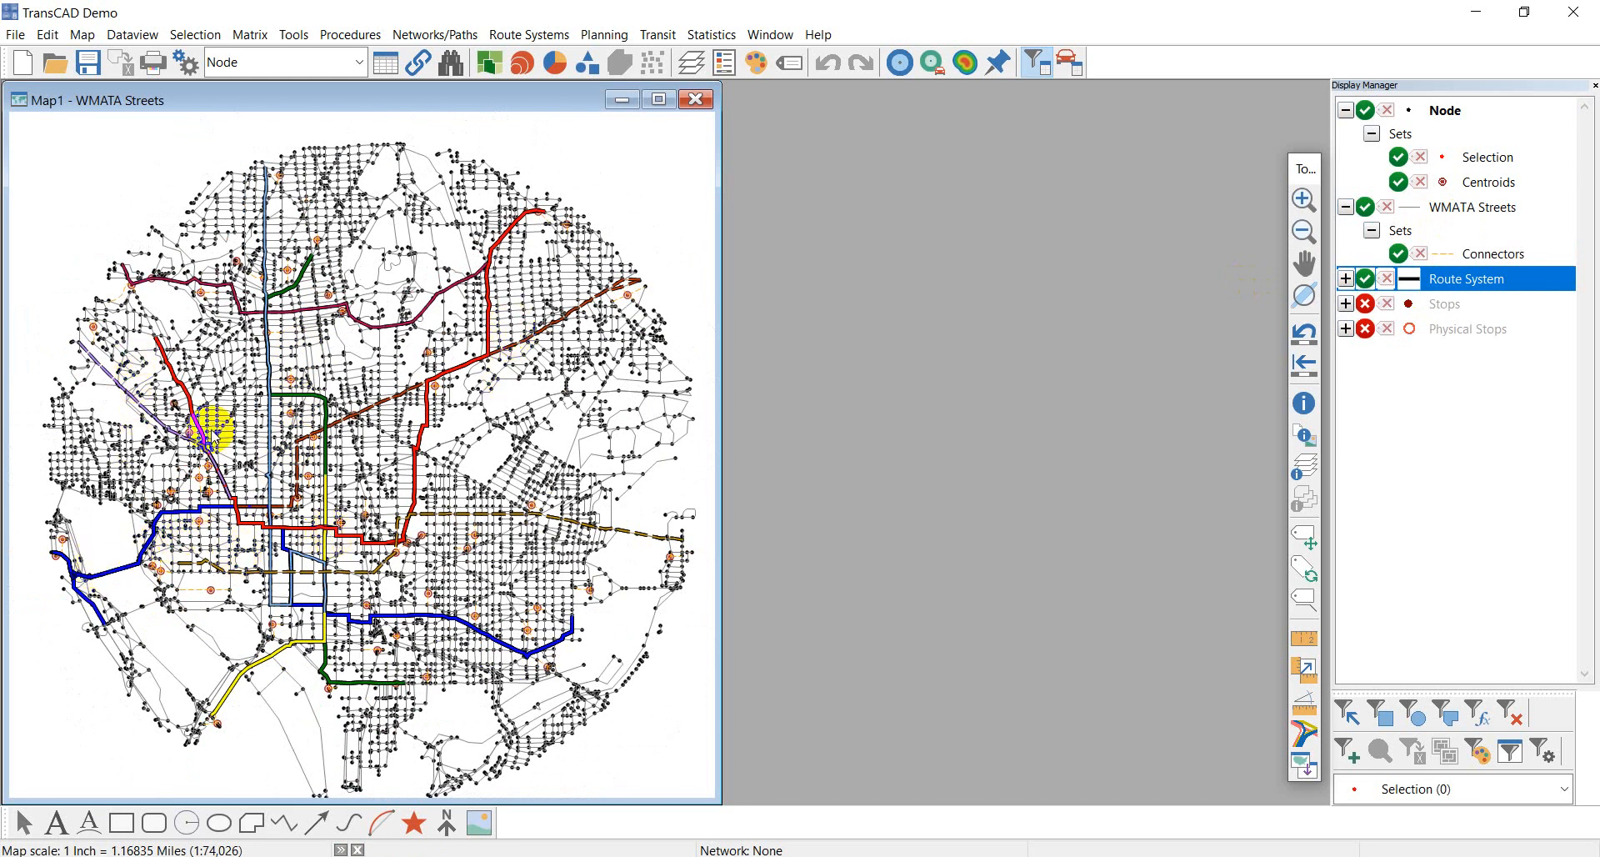
{"action": "left_click_drag", "start_coordinate": [306, 472], "coordinate": [285, 427]}
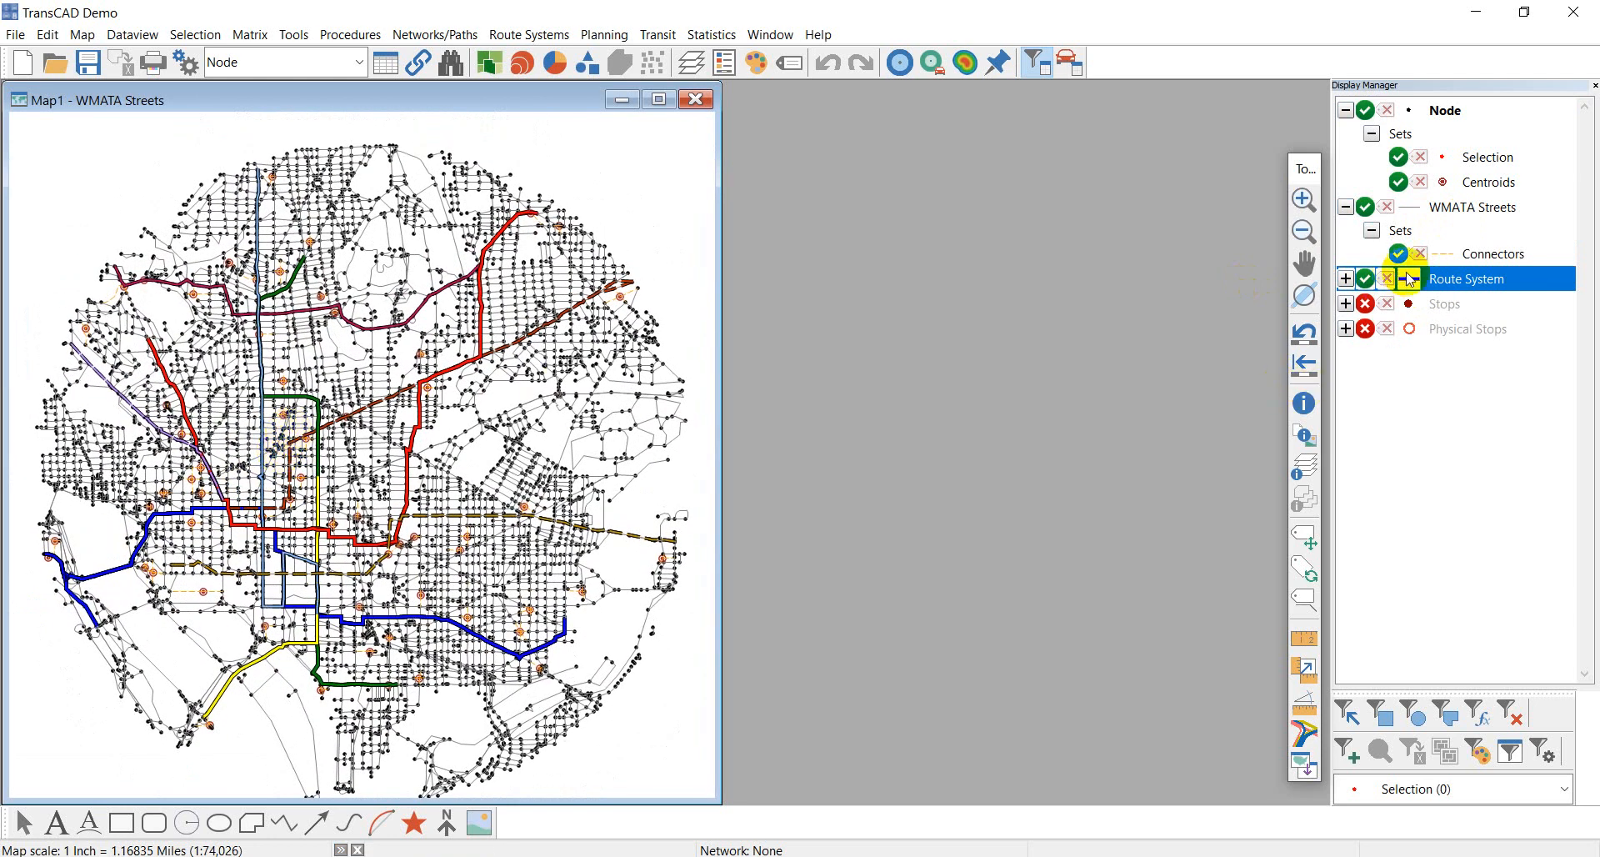
{"action": "right_click", "coordinate": [1449, 284]}
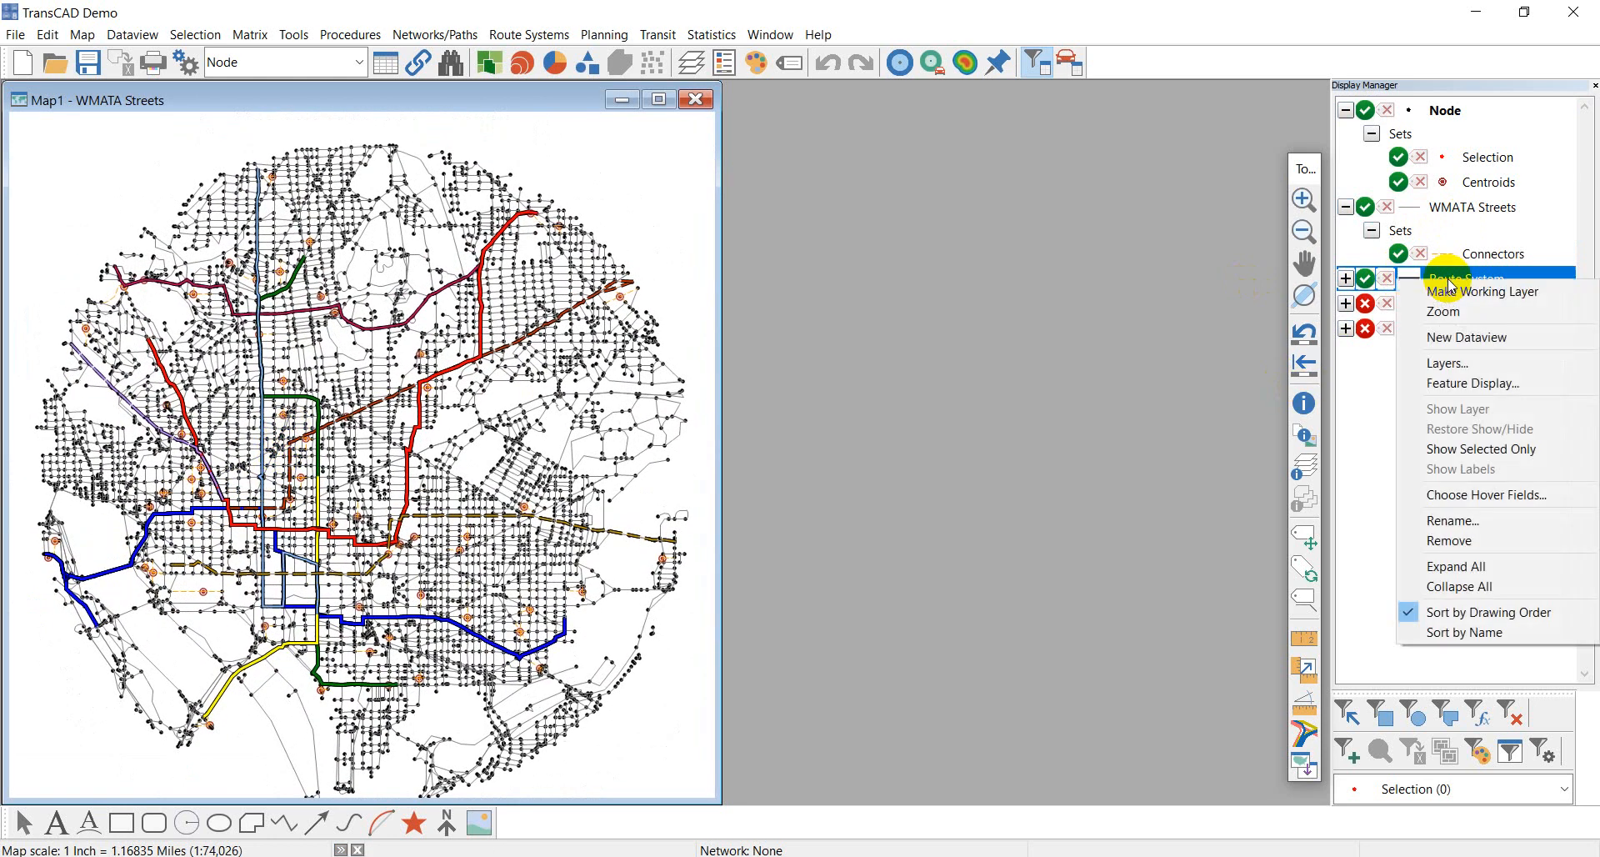
{"action": "left_click", "coordinate": [1467, 338]}
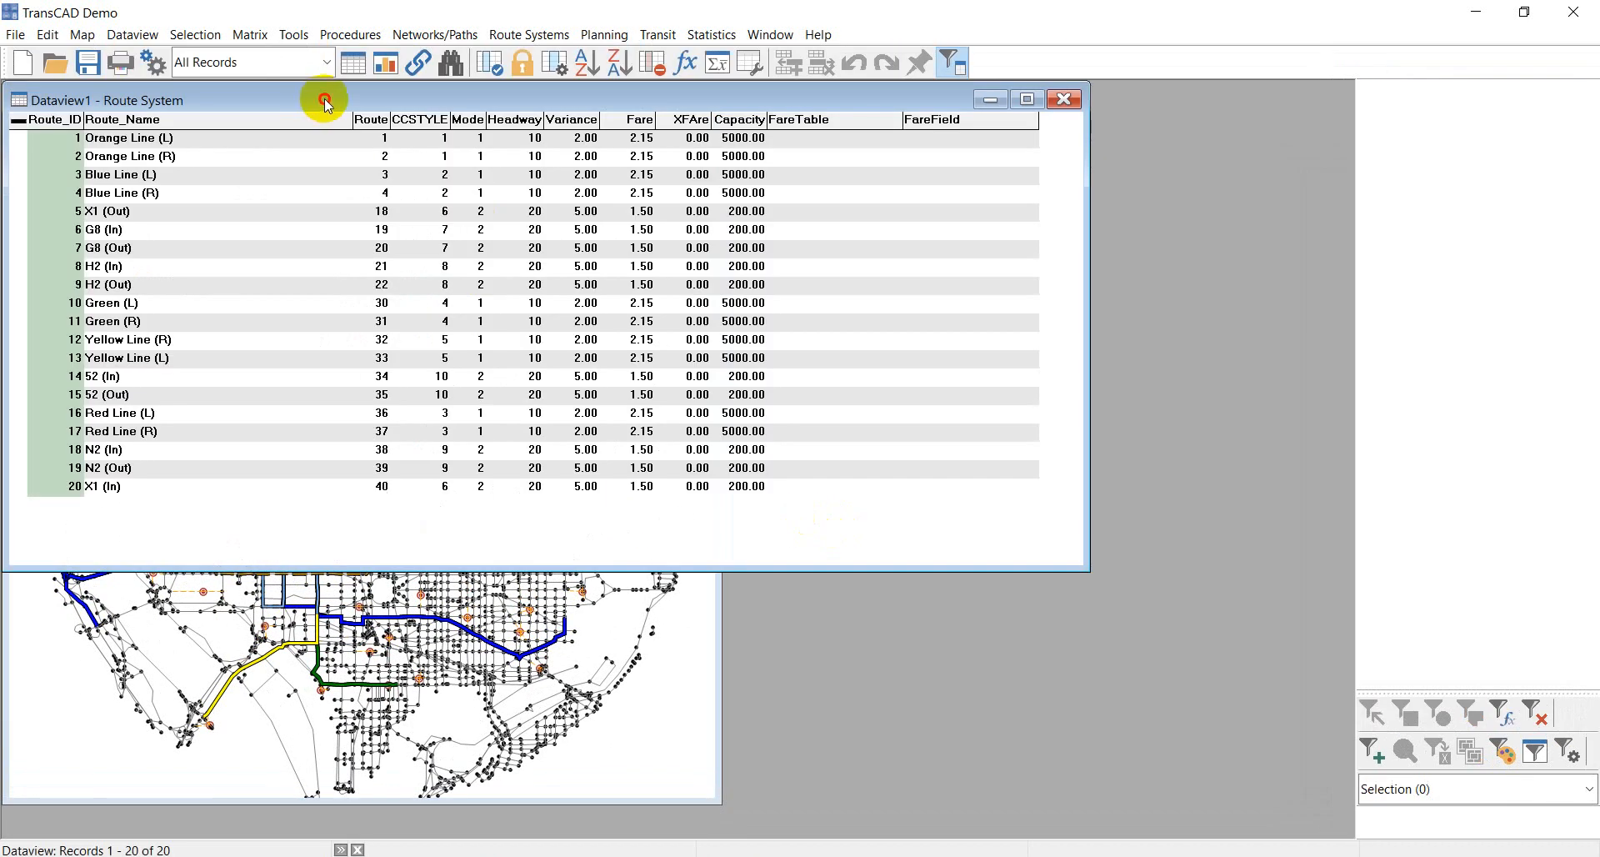
- Examine the route IDs and names in the Route System dataview, highlighting the two Orange Line records
{"action": "left_click_drag", "start_coordinate": [325, 100], "coordinate": [568, 247]}
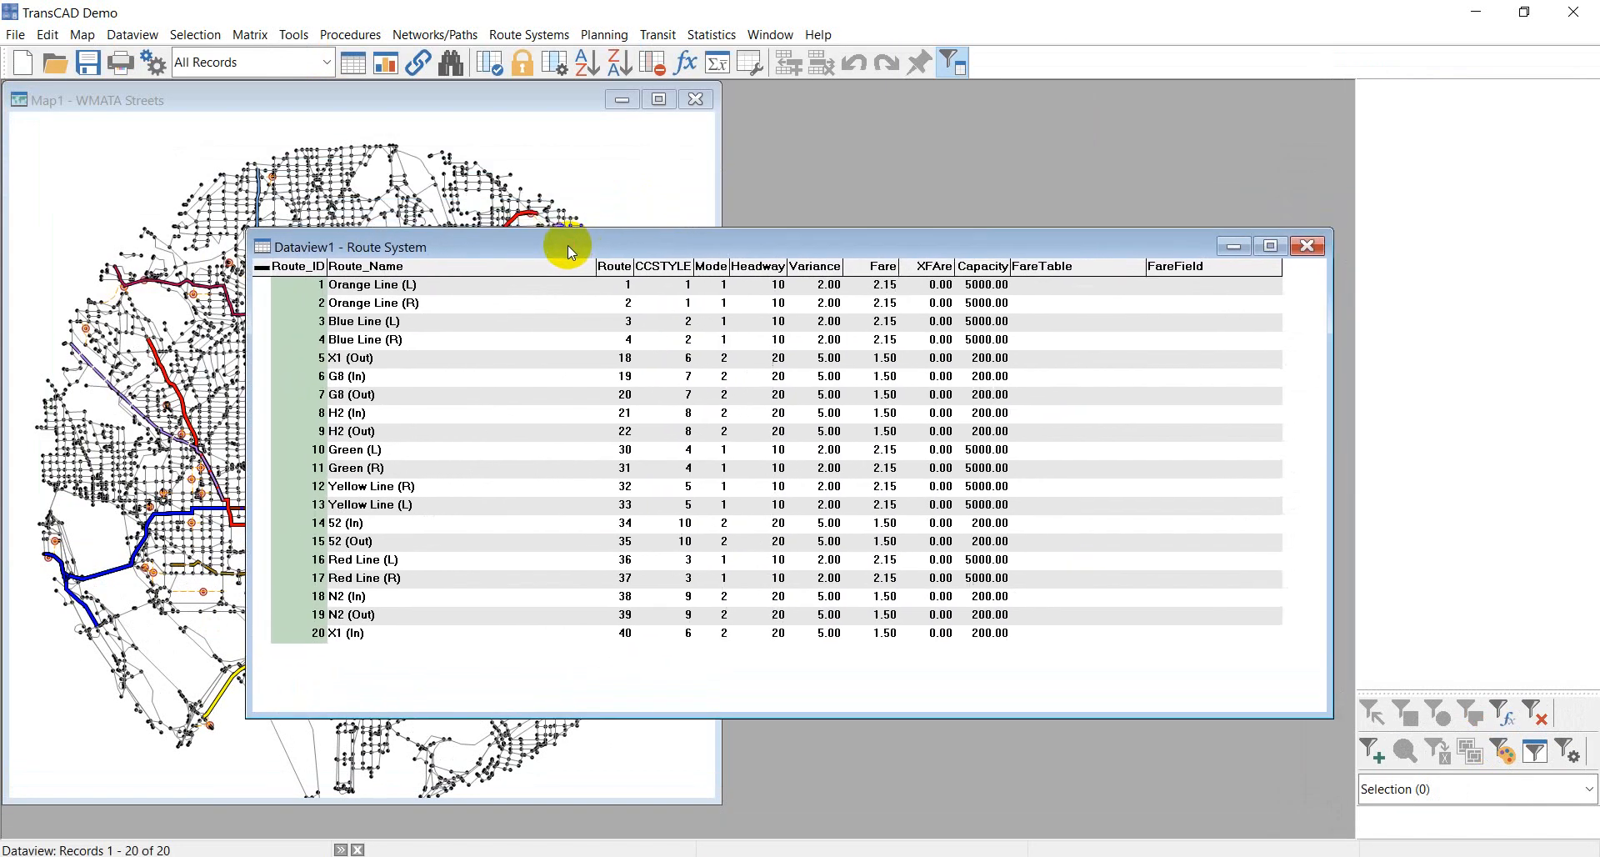
{"action": "left_click", "coordinate": [318, 633]}
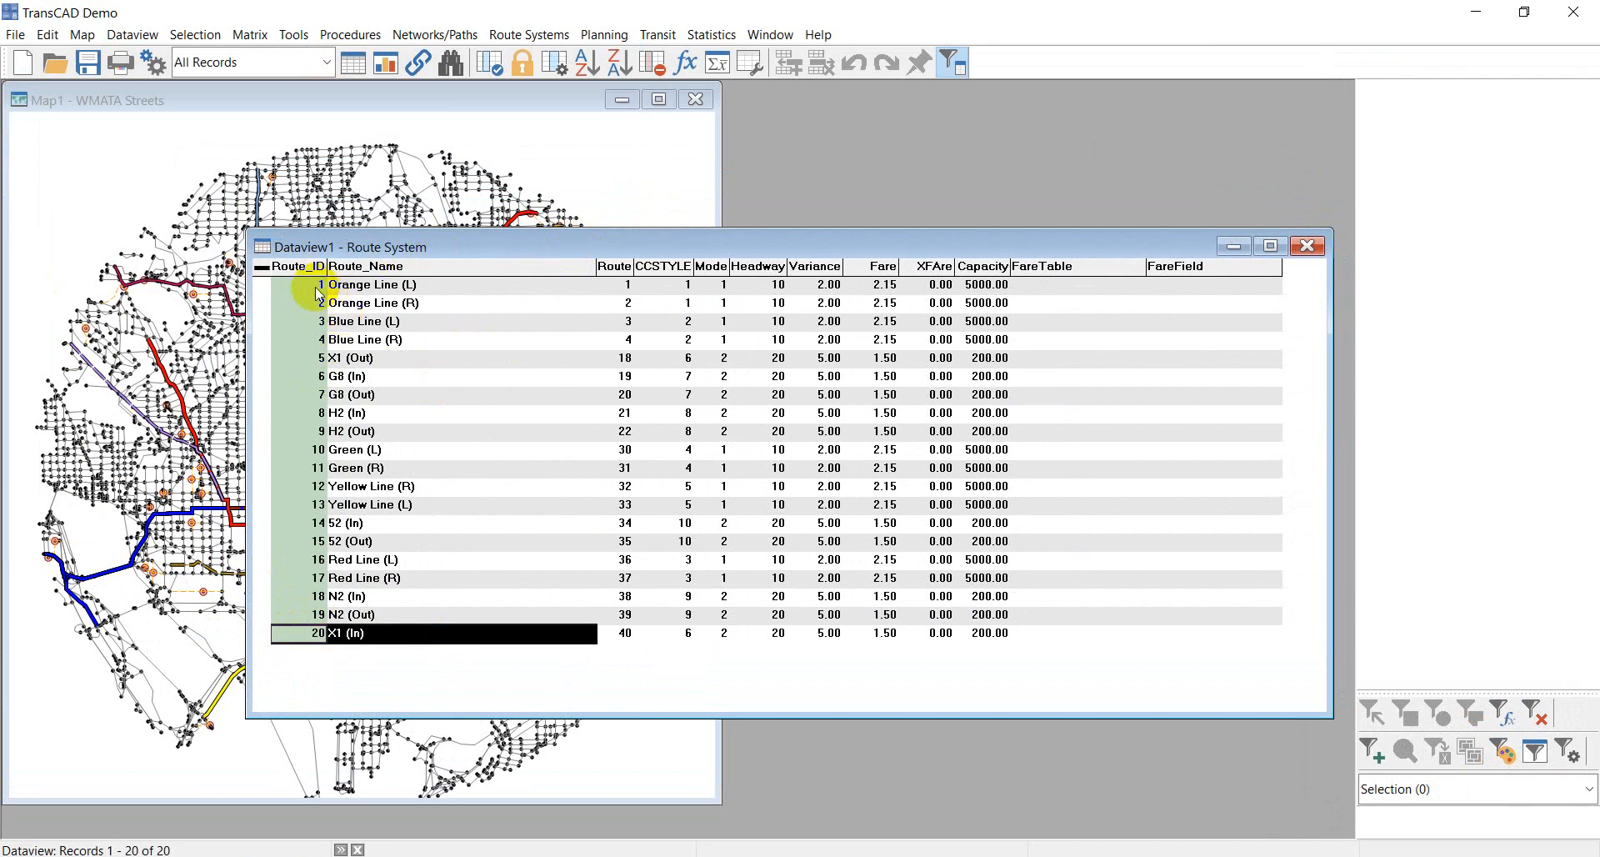
{"action": "left_click", "coordinate": [403, 286]}
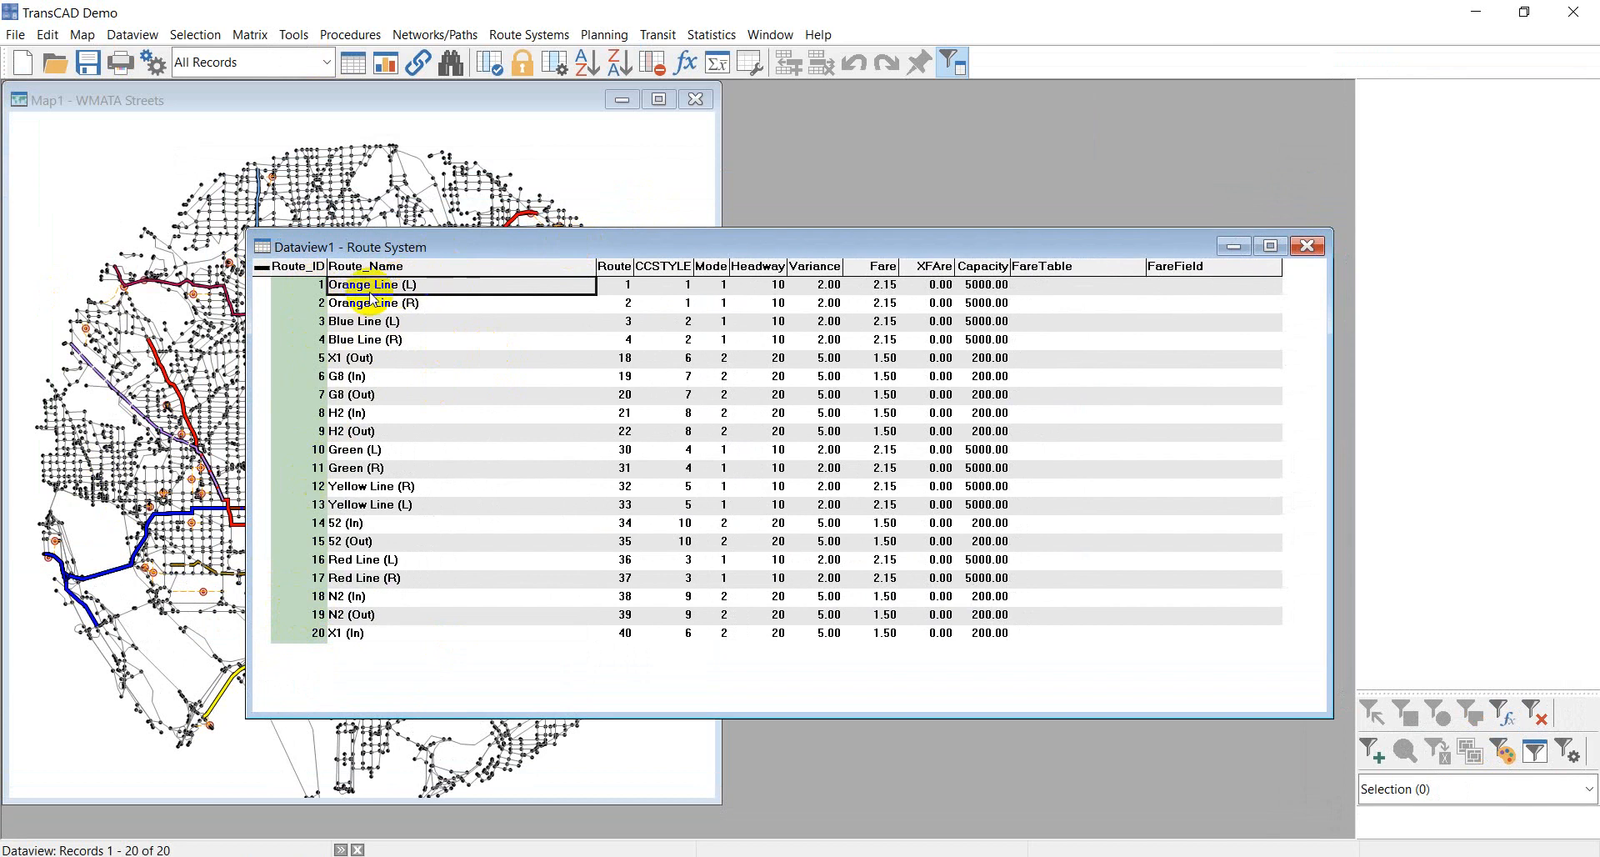
{"action": "left_click", "coordinate": [351, 303]}
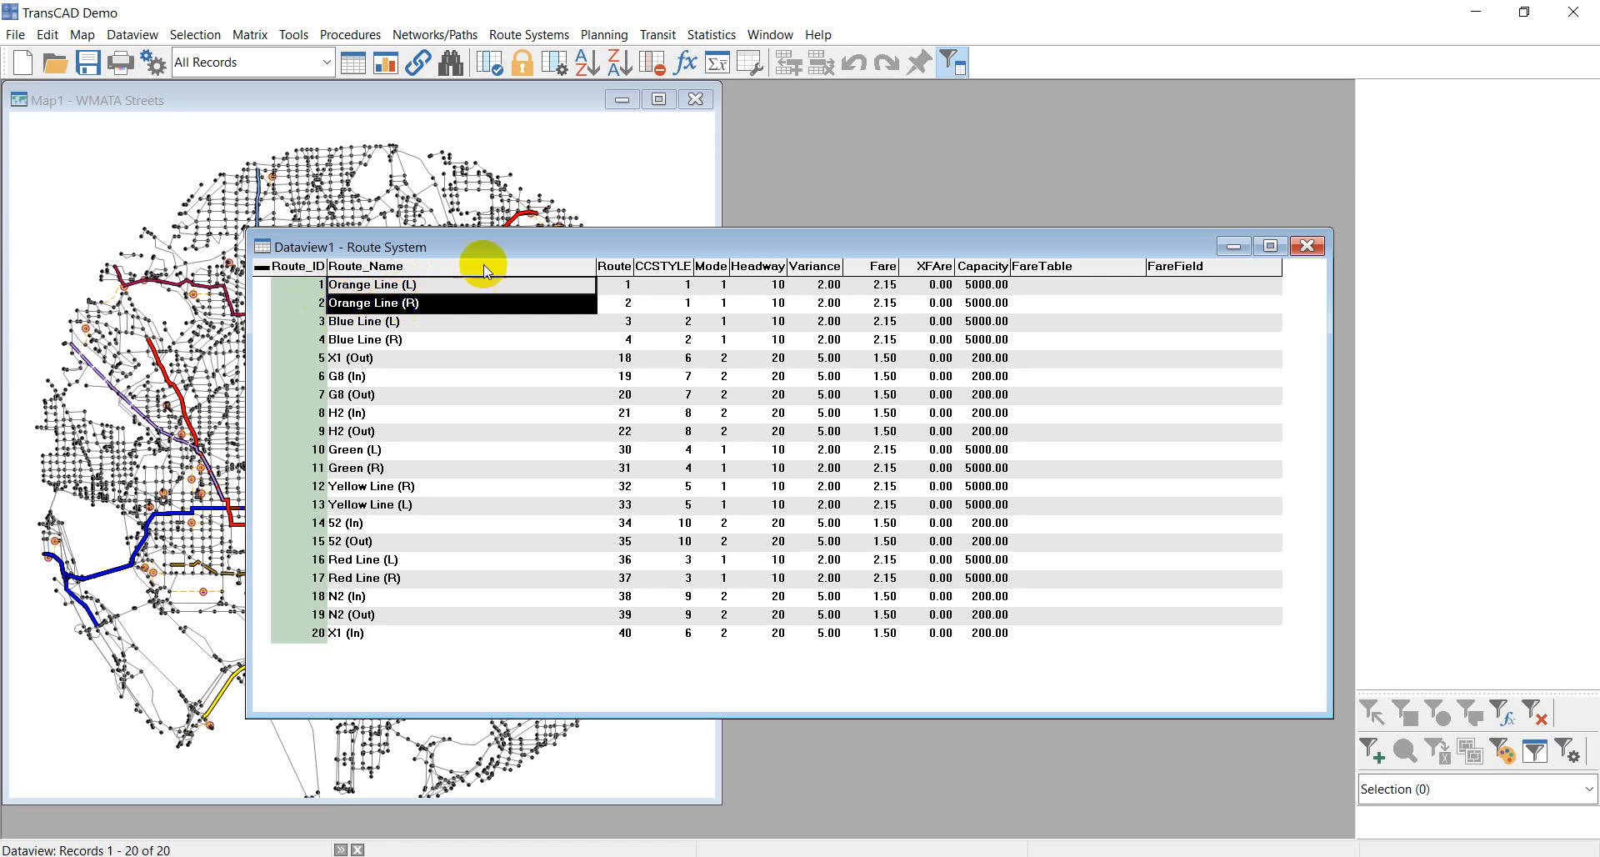
- Set the route offsets of the Route System layer to Right/Left of Centerline on the map
{"action": "left_click_drag", "start_coordinate": [704, 240], "coordinate": [846, 229]}
{"action": "left_click", "coordinate": [593, 172]}
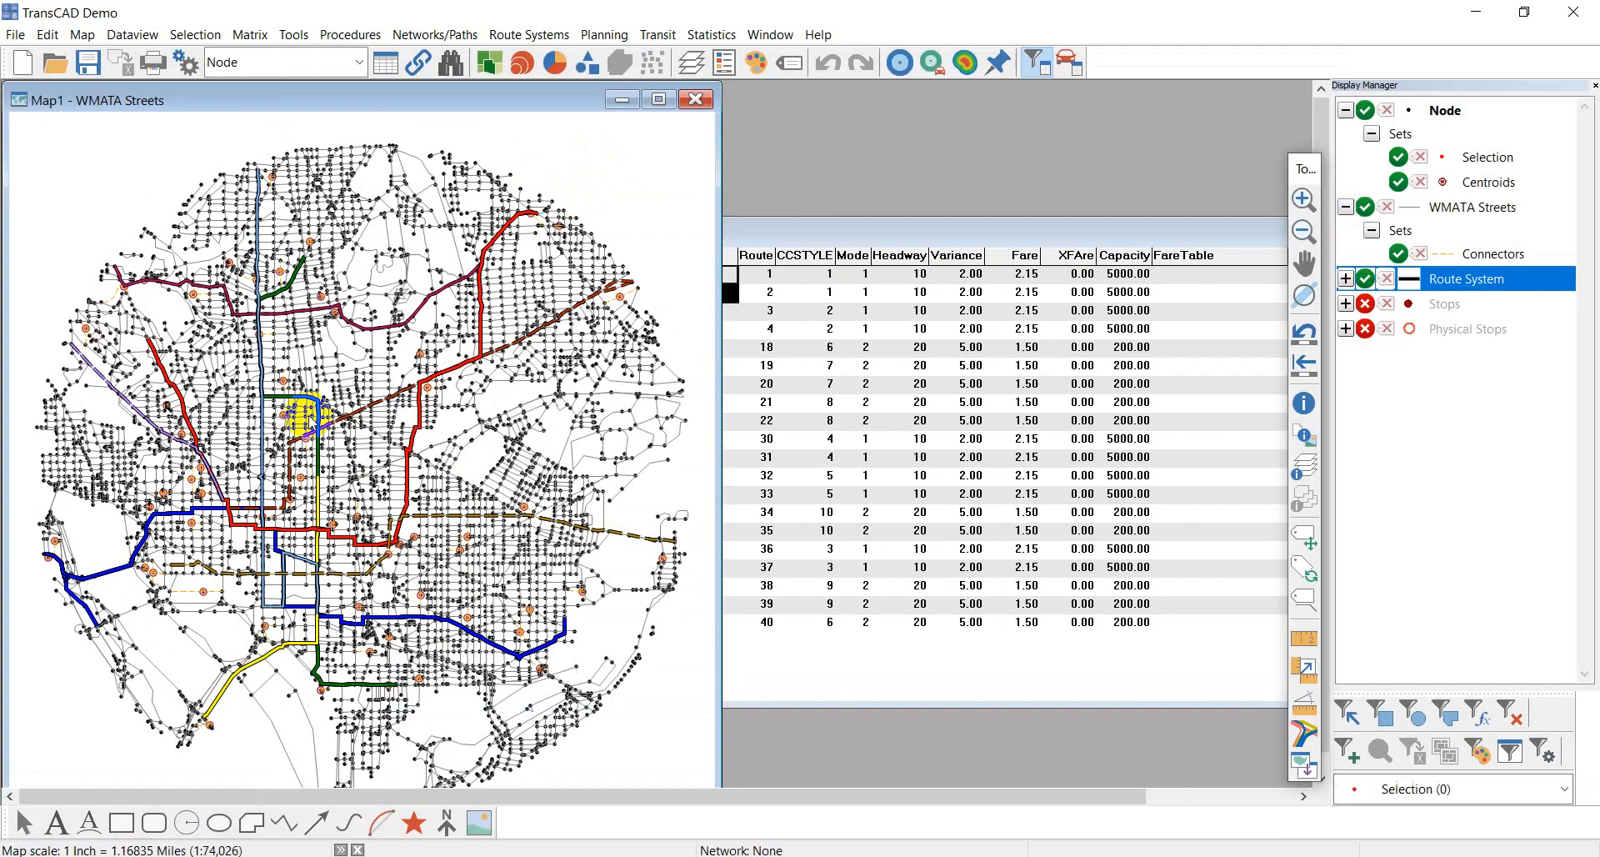
{"action": "left_click", "coordinate": [1414, 283]}
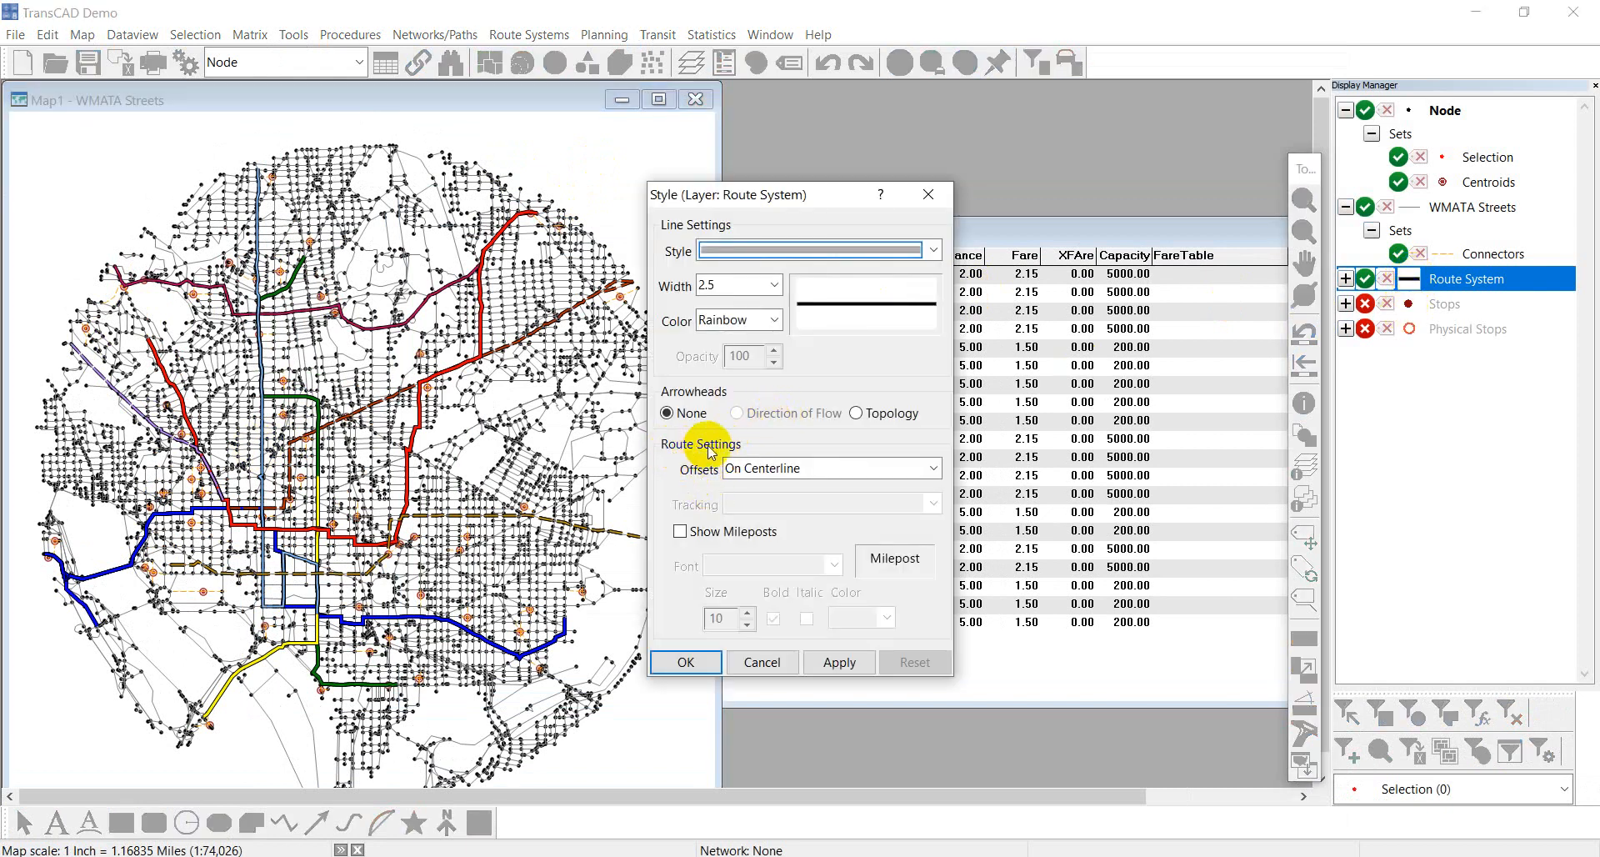
{"action": "left_click", "coordinate": [748, 474]}
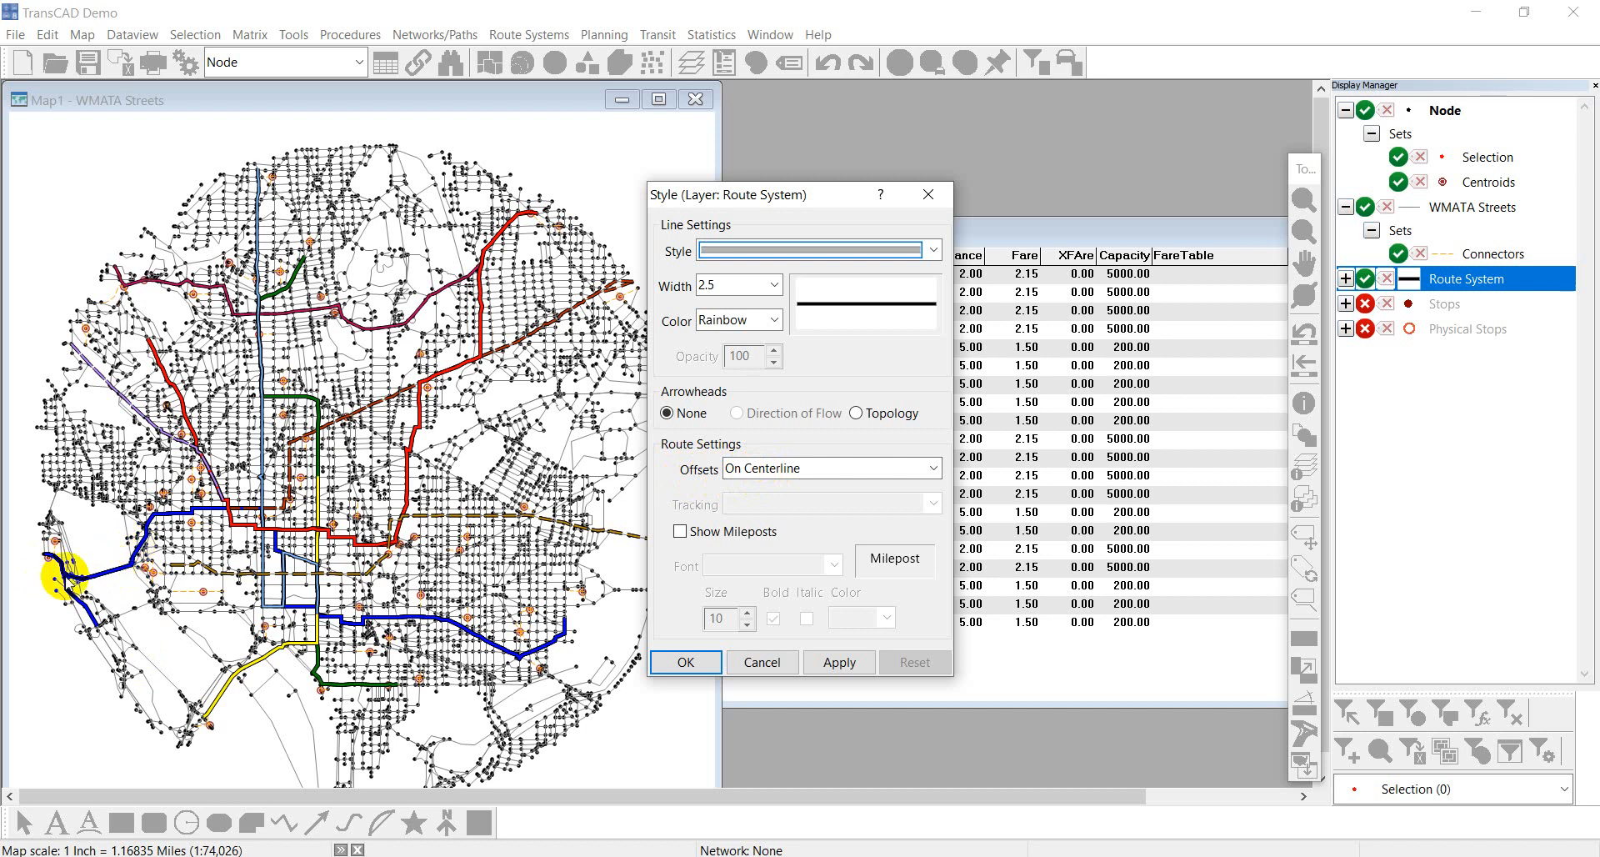
{"action": "left_click", "coordinate": [808, 467]}
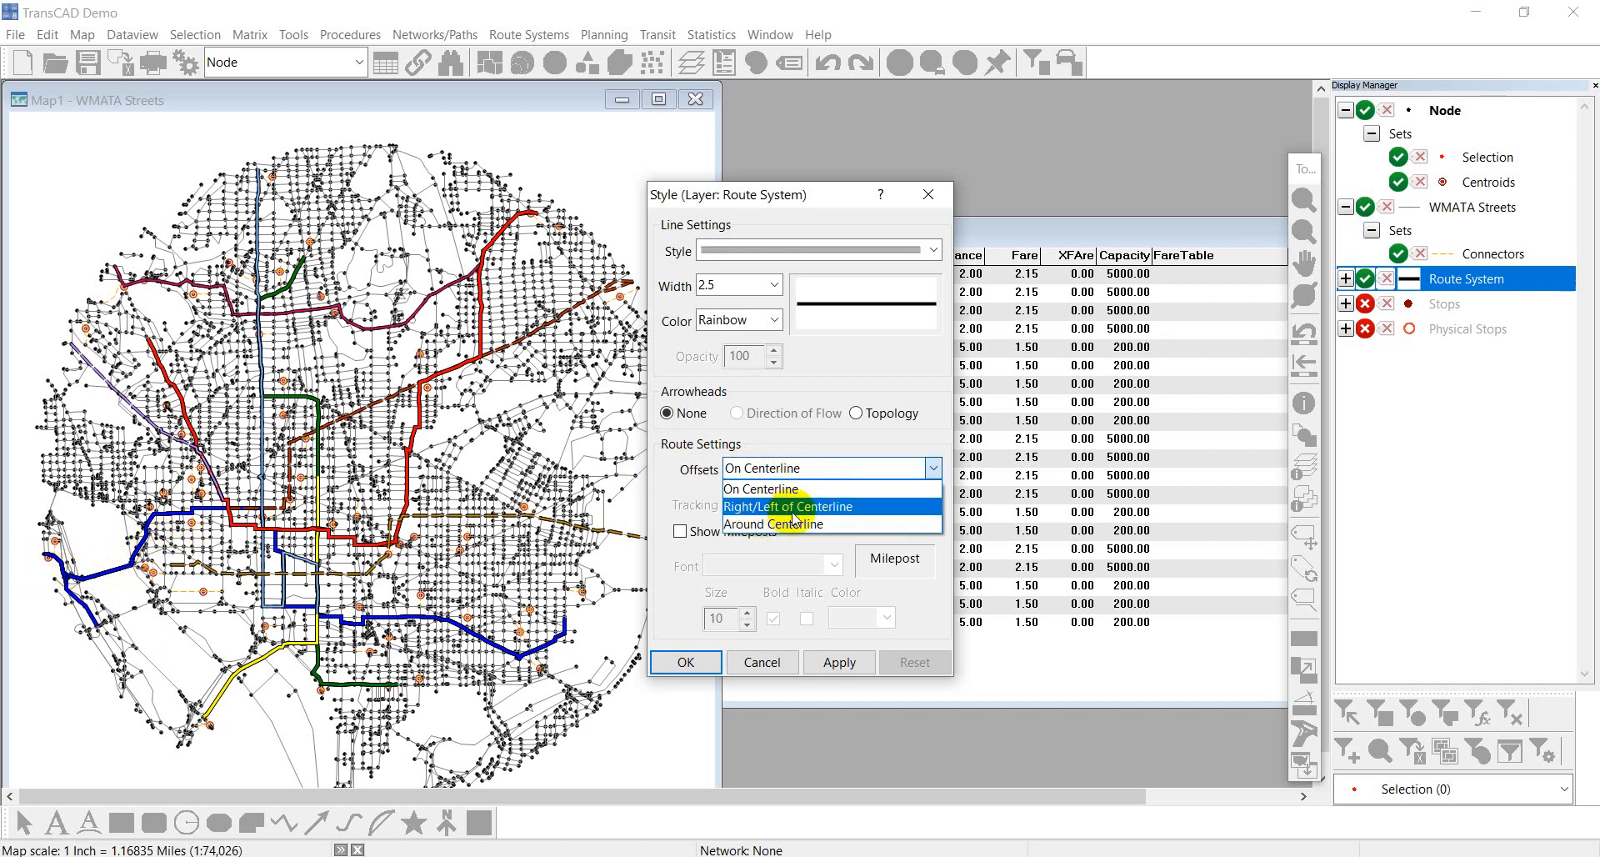
{"action": "left_click", "coordinate": [791, 506]}
{"action": "left_click", "coordinate": [686, 663]}
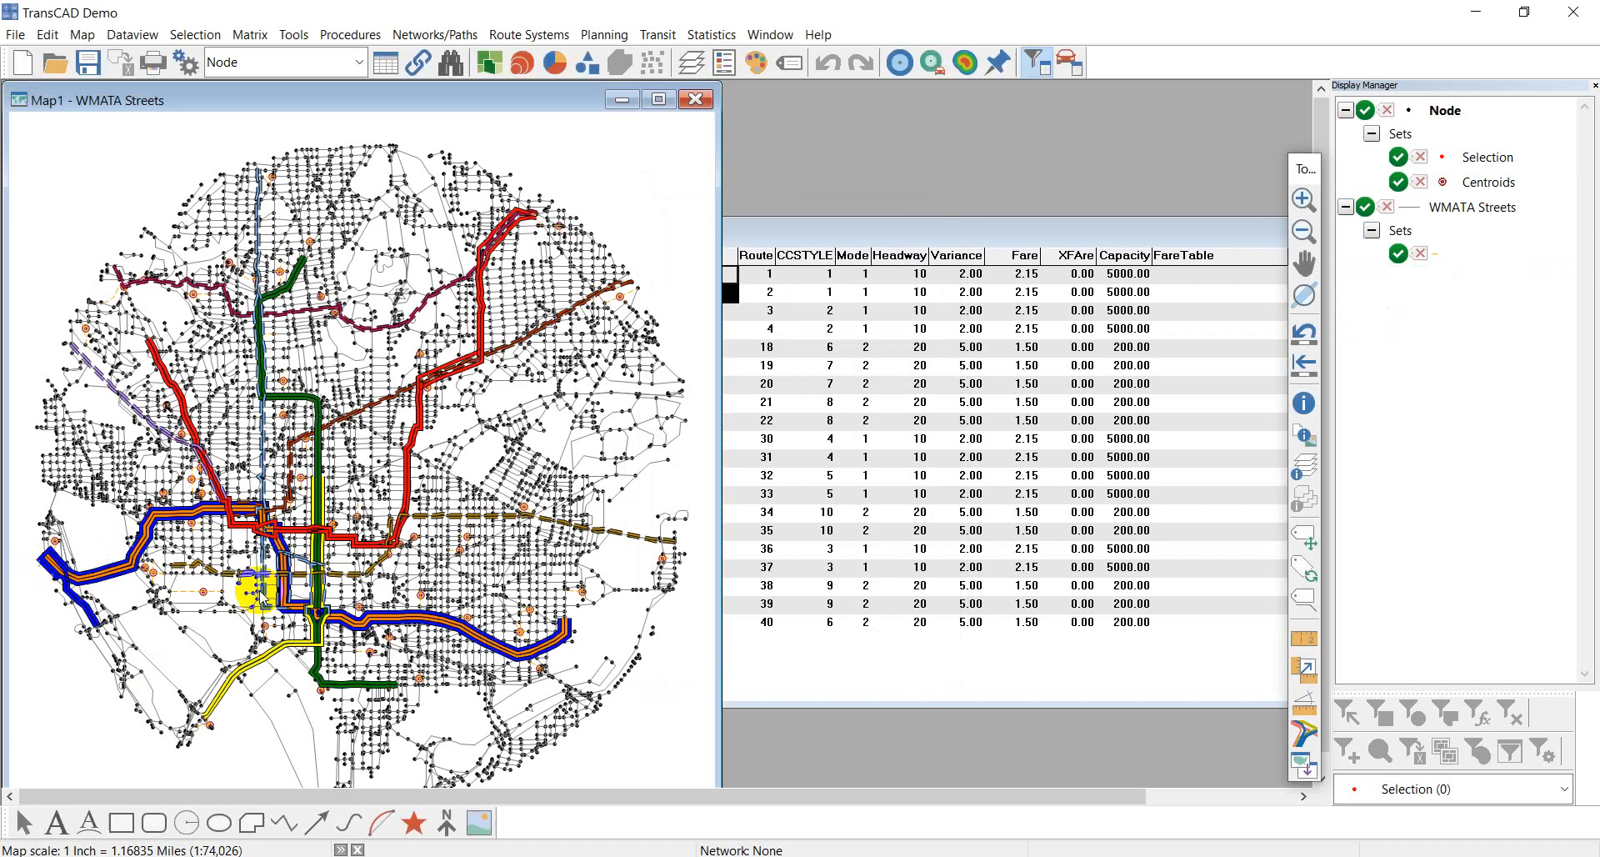
- Inspect the offset Orange and Blue lines up close on the map and compare them with their route records
{"action": "scroll", "coordinate": [209, 550], "scroll_direction": "up", "scroll_amount": 1}
{"action": "scroll", "coordinate": [186, 556], "scroll_direction": "up", "scroll_amount": 1}
{"action": "left_click_drag", "start_coordinate": [183, 548], "coordinate": [405, 405]}
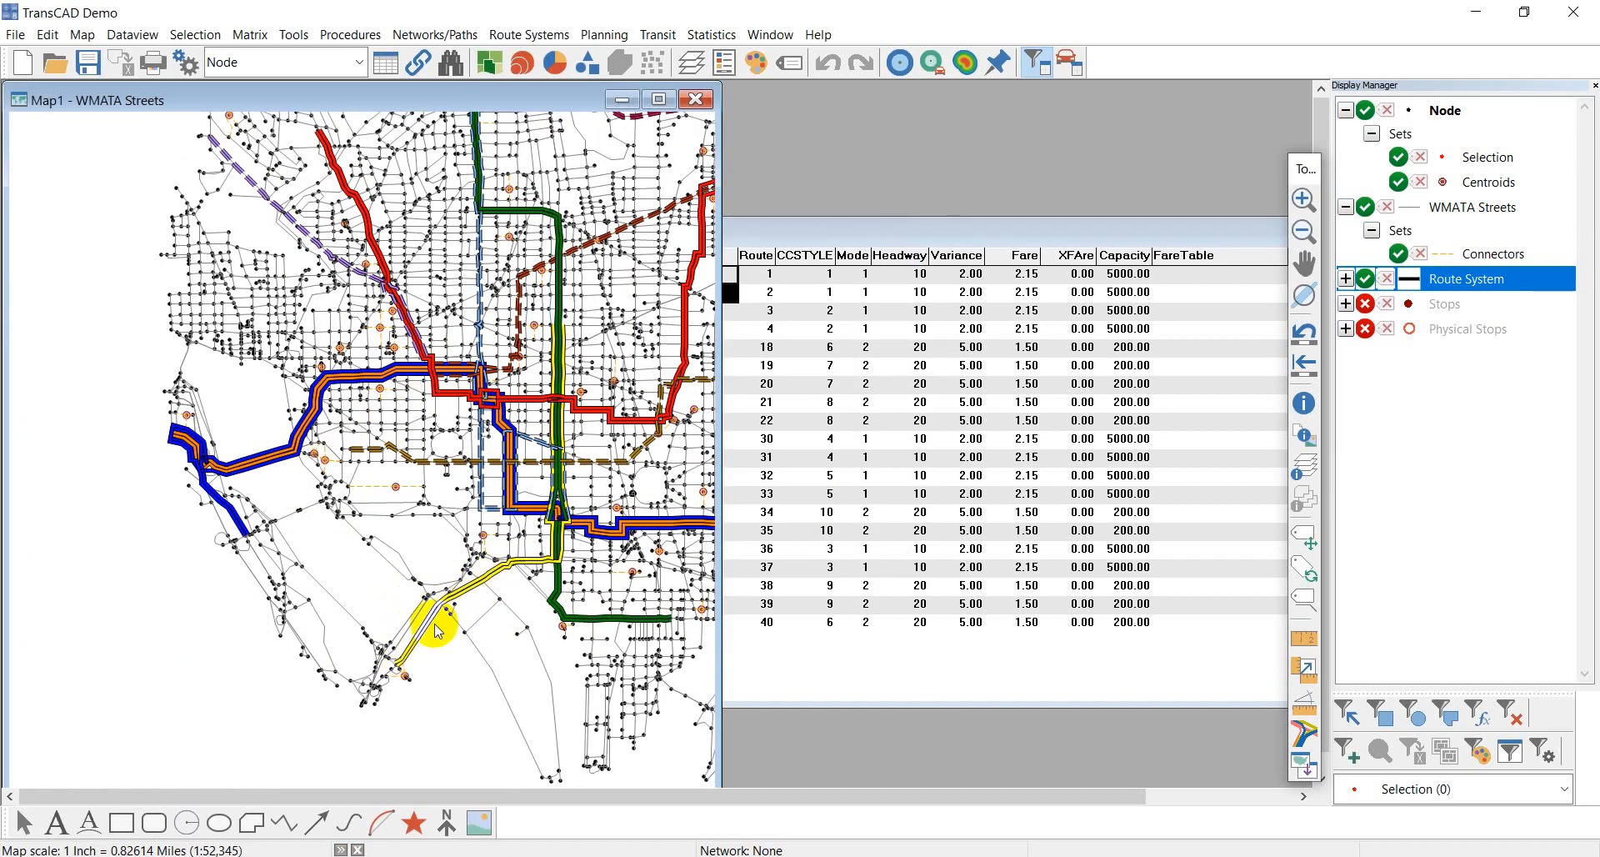
{"action": "scroll", "coordinate": [300, 471], "scroll_direction": "up", "scroll_amount": 5}
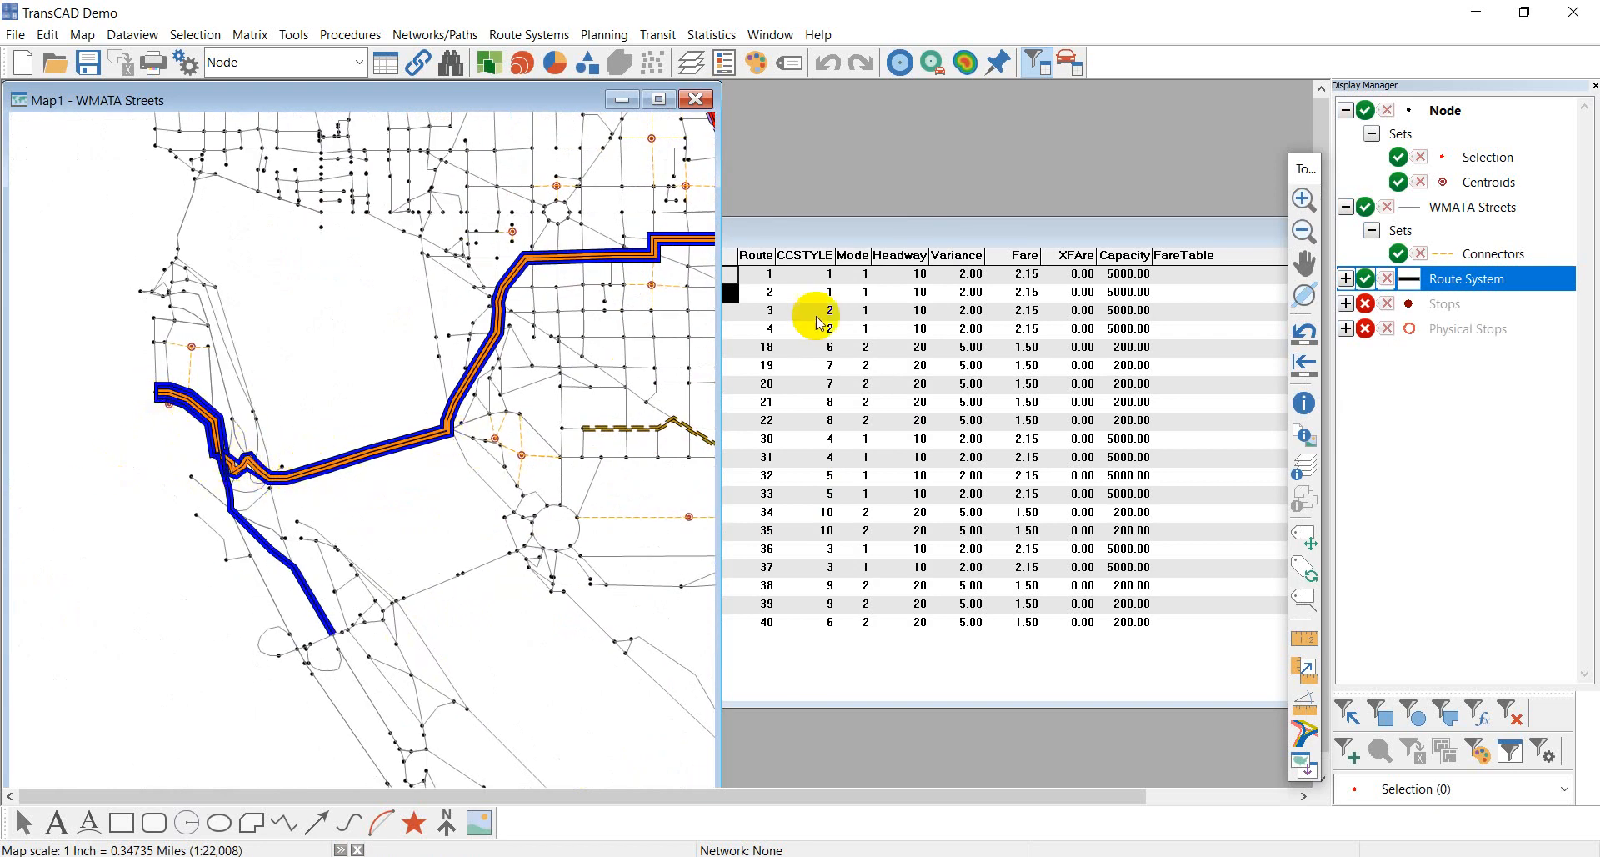
{"action": "left_click", "coordinate": [799, 236]}
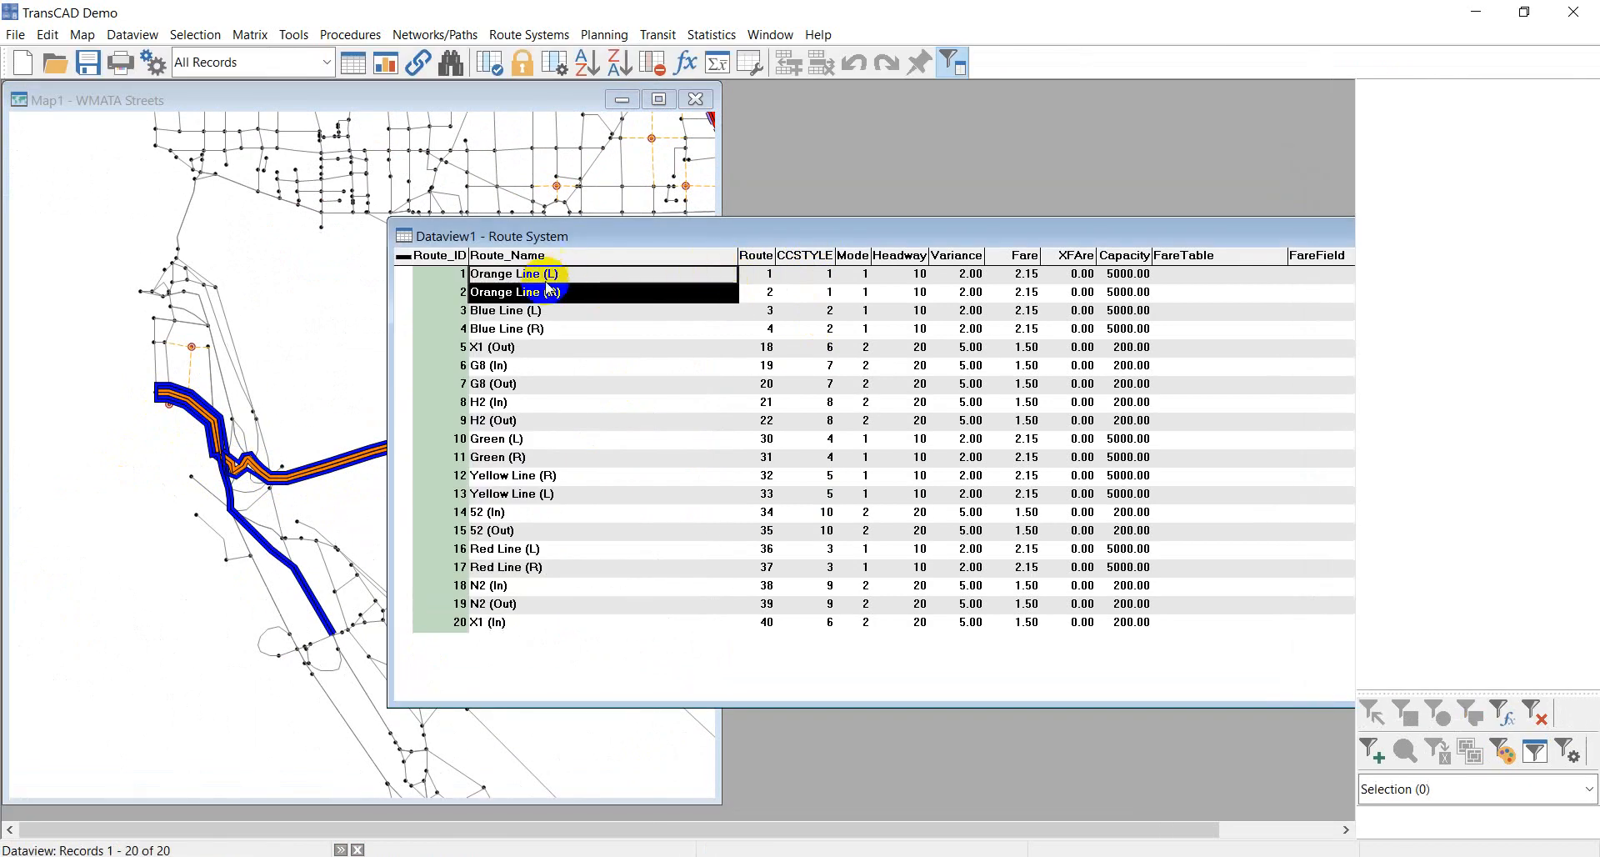
{"action": "left_click_drag", "start_coordinate": [561, 234], "coordinate": [751, 231]}
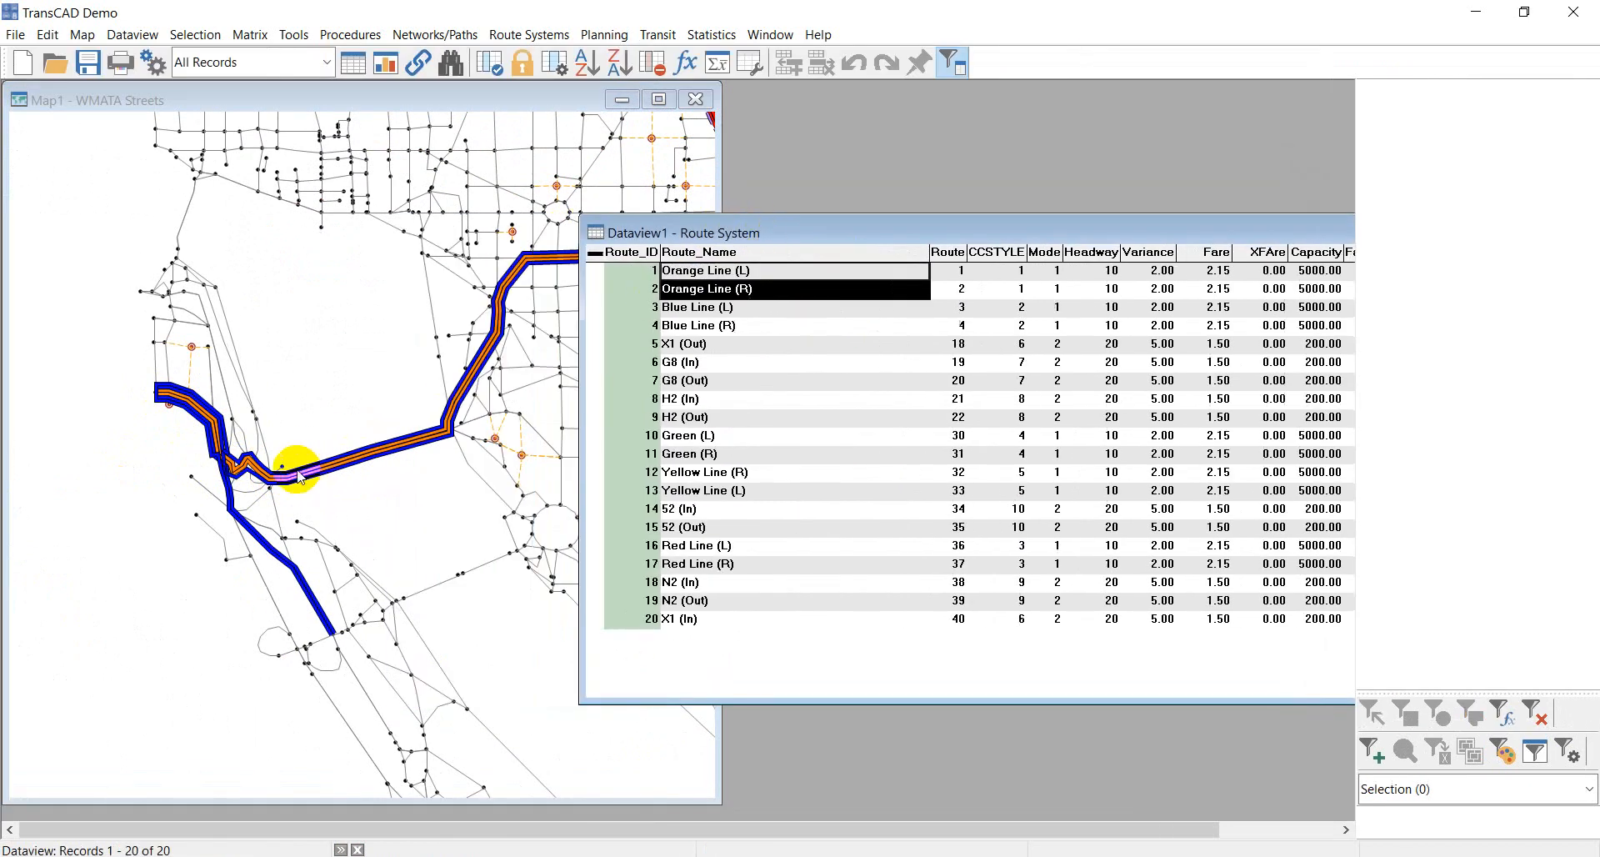
{"action": "left_click", "coordinate": [722, 325]}
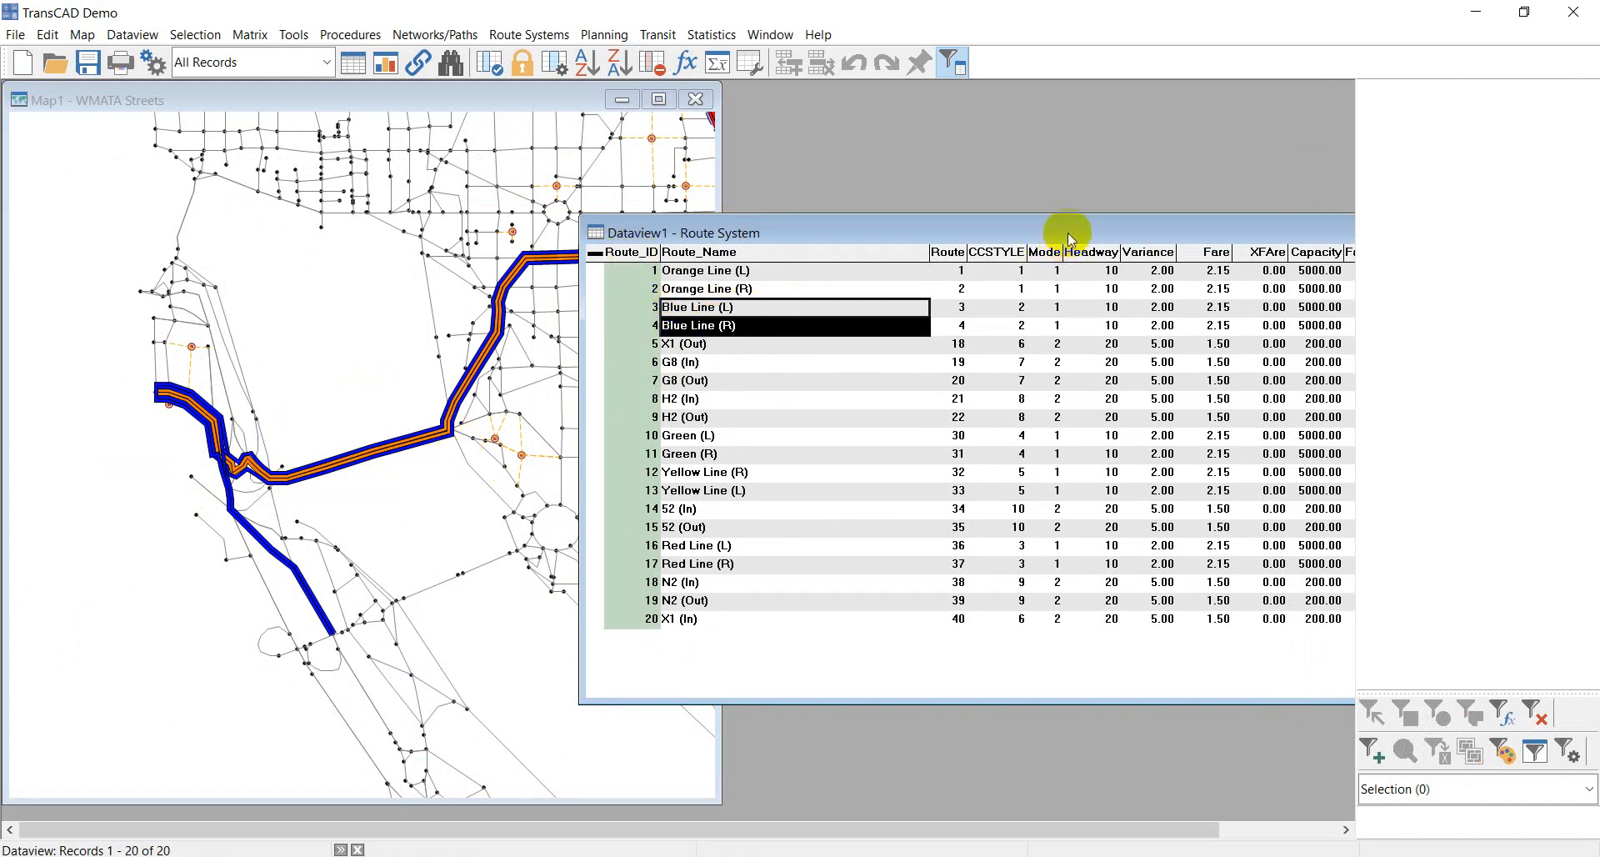
- Review the CCSTYLE values in the Route System dataview against the route colors on the map
{"action": "left_click_drag", "start_coordinate": [1069, 234], "coordinate": [483, 297]}
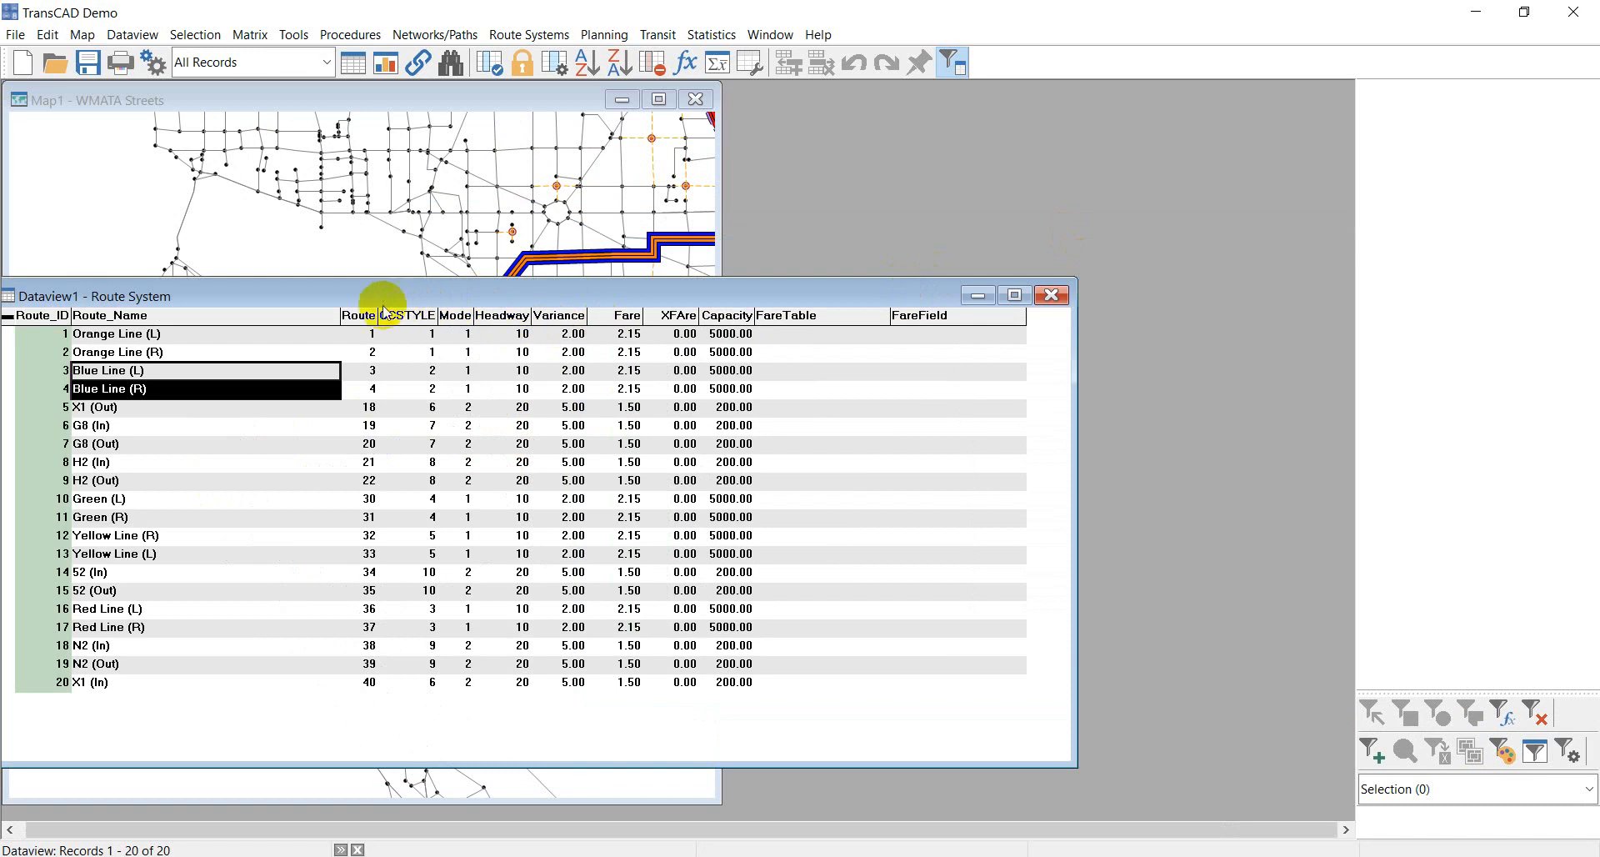
{"action": "left_click_drag", "start_coordinate": [494, 296], "coordinate": [694, 245]}
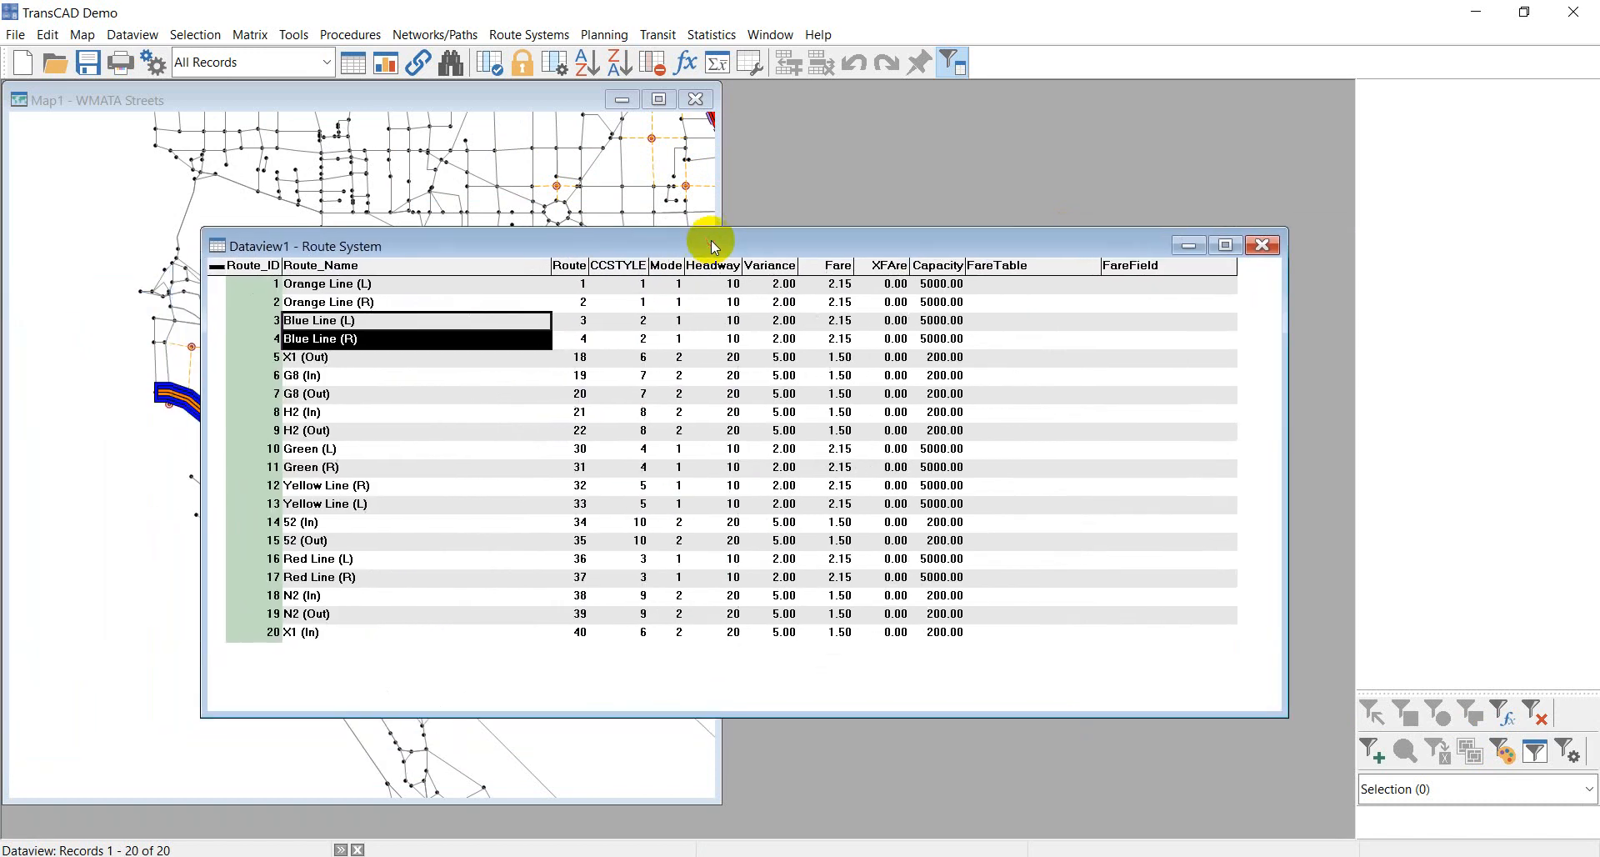
{"action": "left_click", "coordinate": [618, 266]}
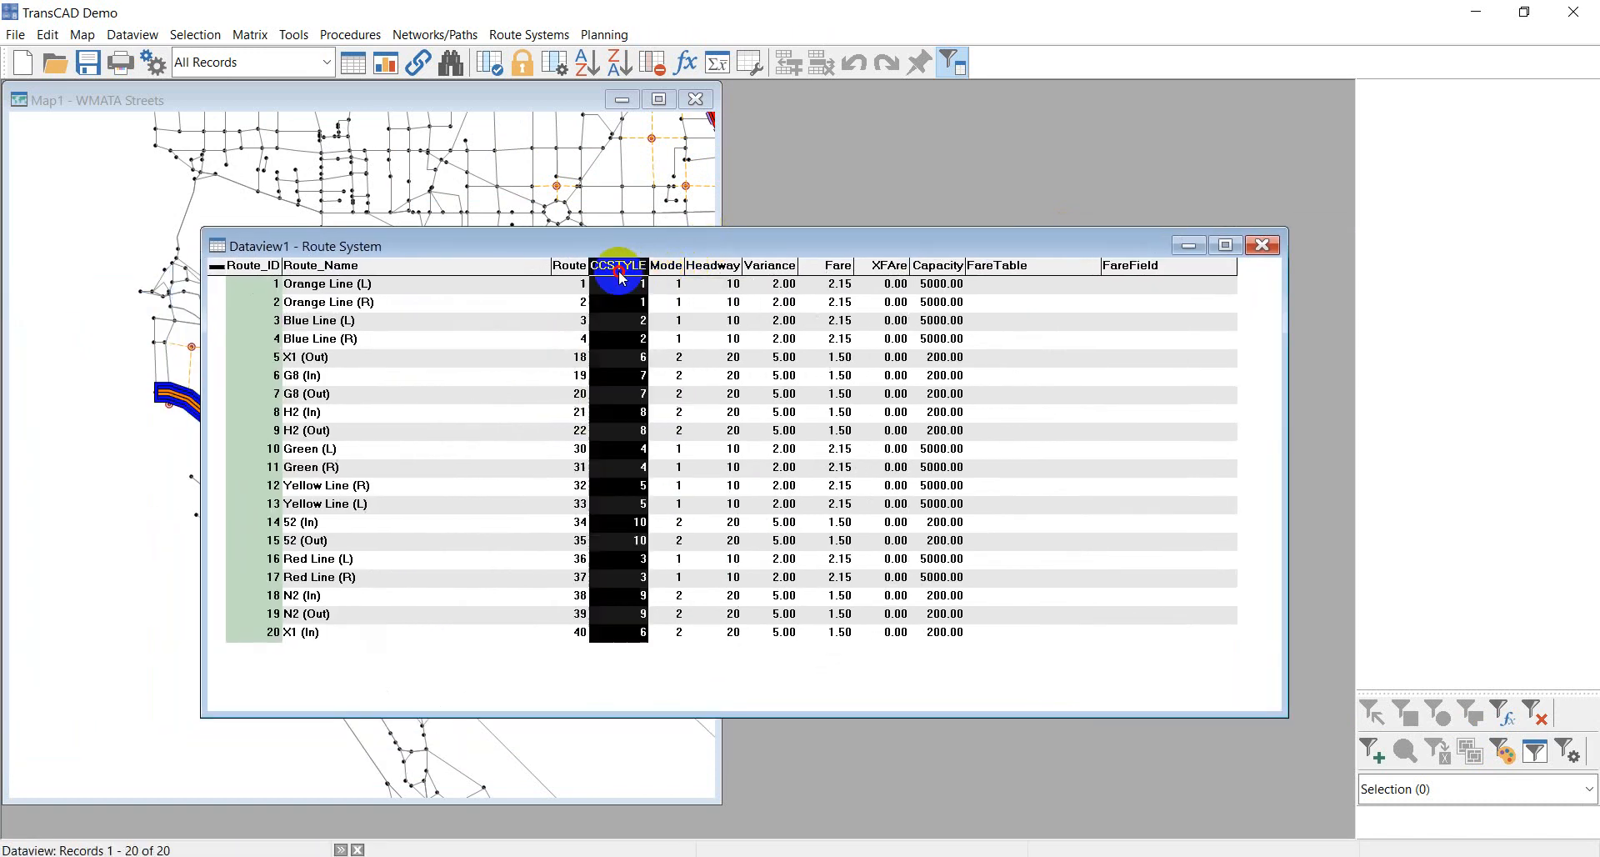
{"action": "left_click_drag", "start_coordinate": [669, 237], "coordinate": [860, 213]}
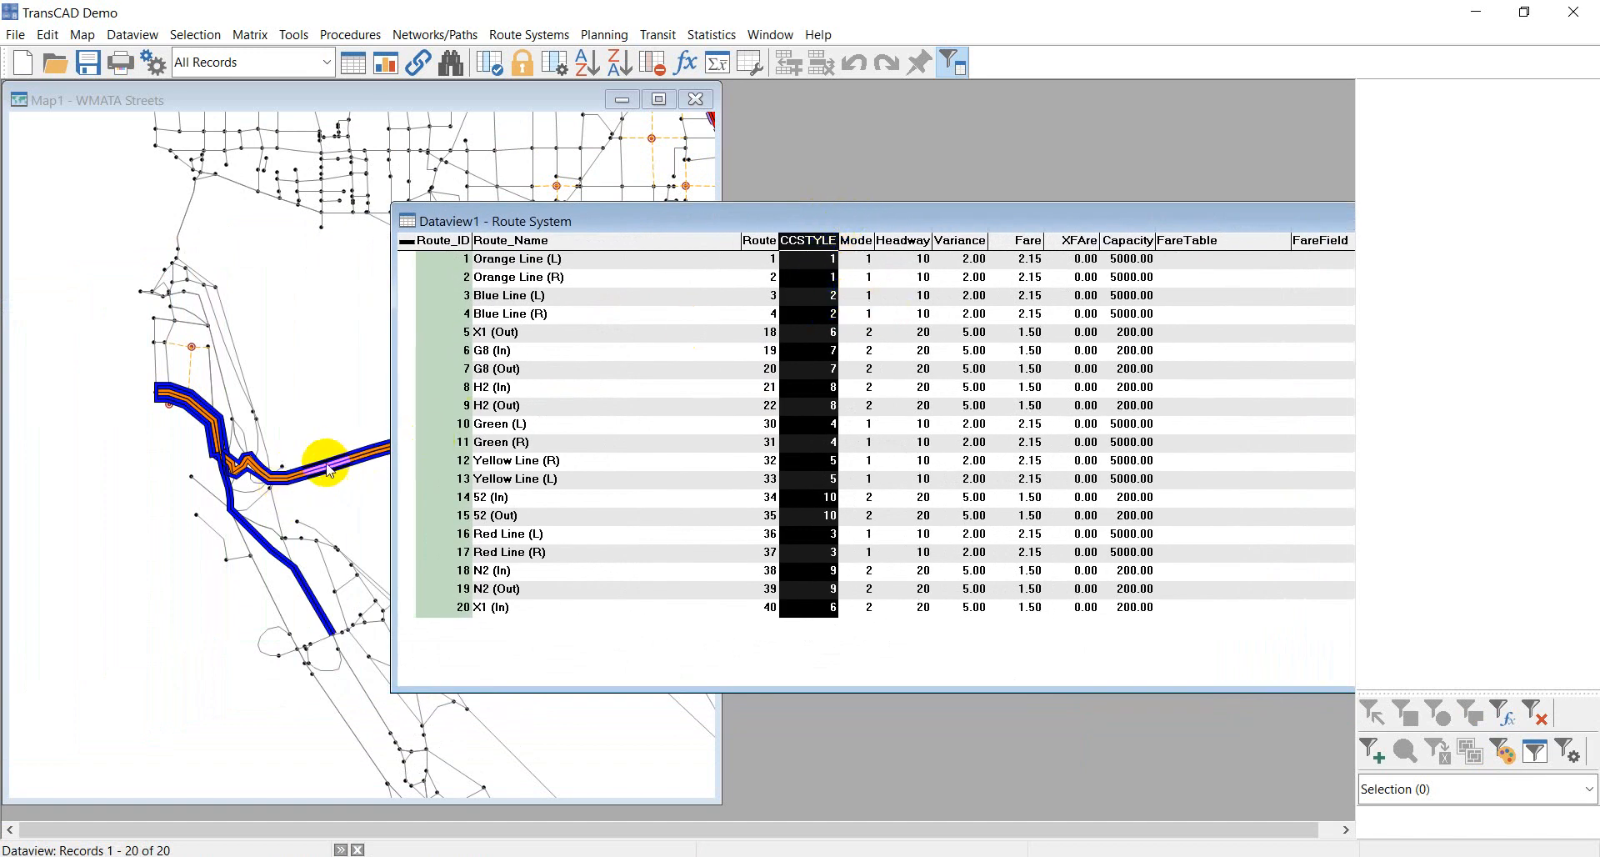
{"action": "left_click_drag", "start_coordinate": [849, 219], "coordinate": [806, 234]}
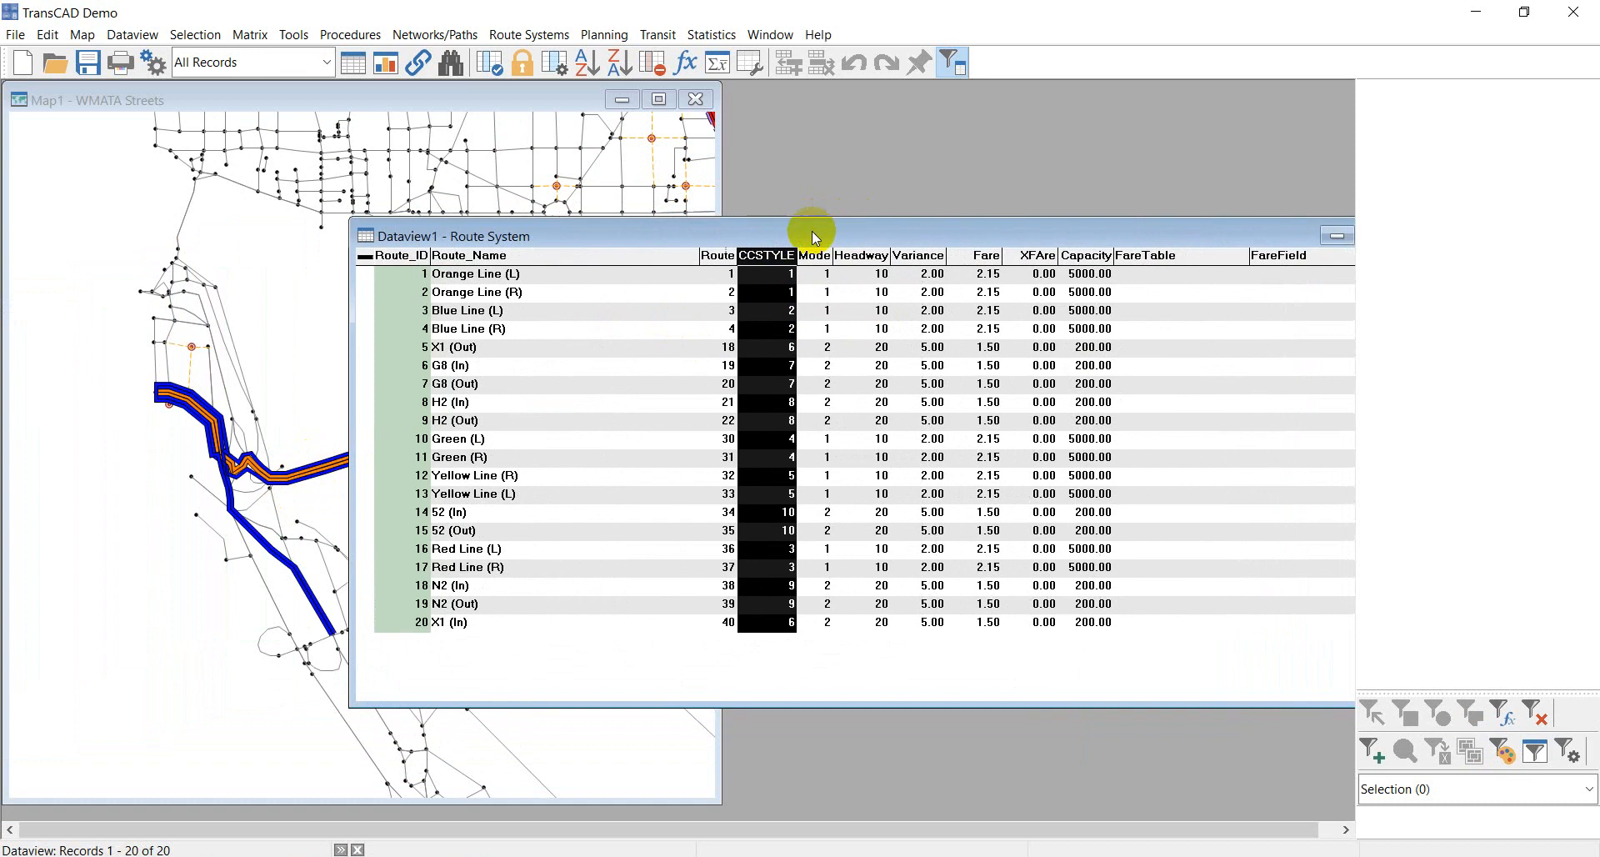
- Examine the Mode field, comparing the values for the Orange and Blue lines with those of the X1, G8 and H2 routes
{"action": "left_click", "coordinate": [816, 255]}
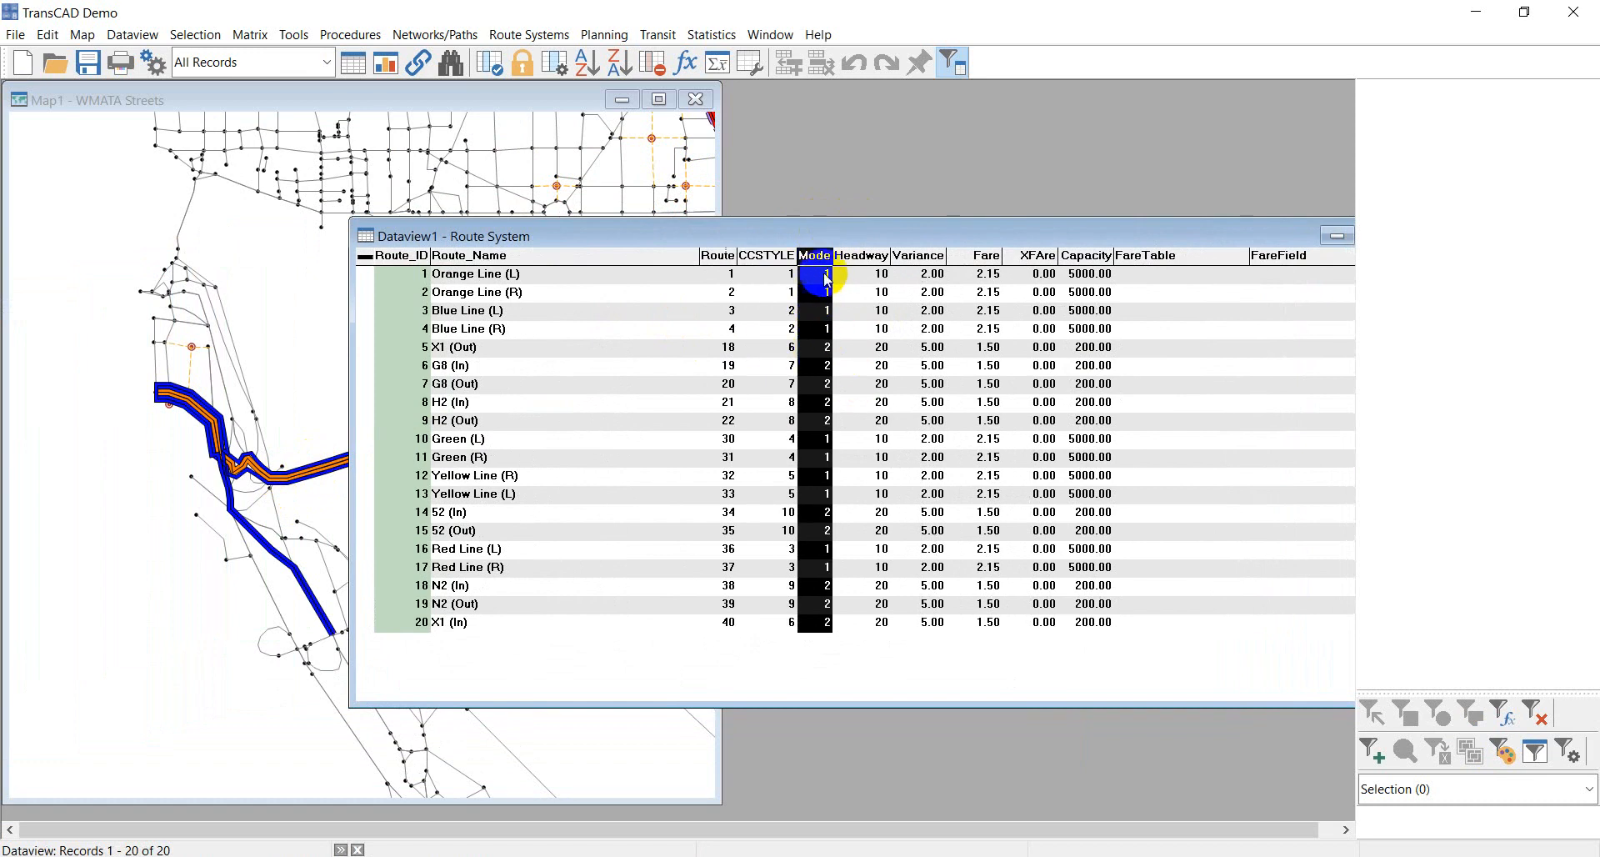
{"action": "left_click_drag", "start_coordinate": [828, 277], "coordinate": [825, 328]}
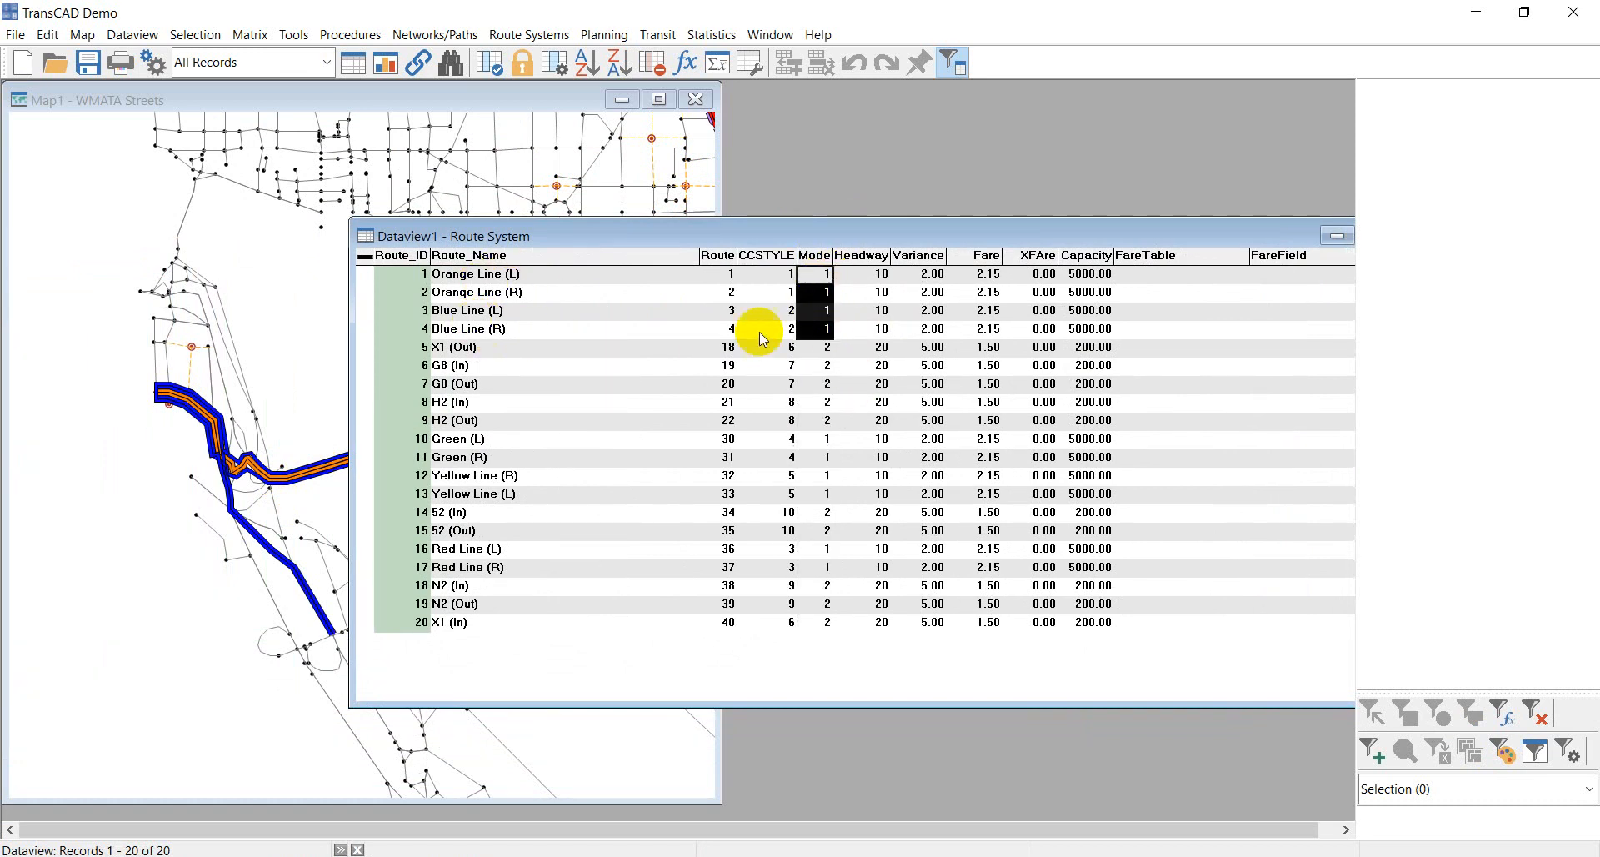
{"action": "left_click_drag", "start_coordinate": [825, 346], "coordinate": [821, 421]}
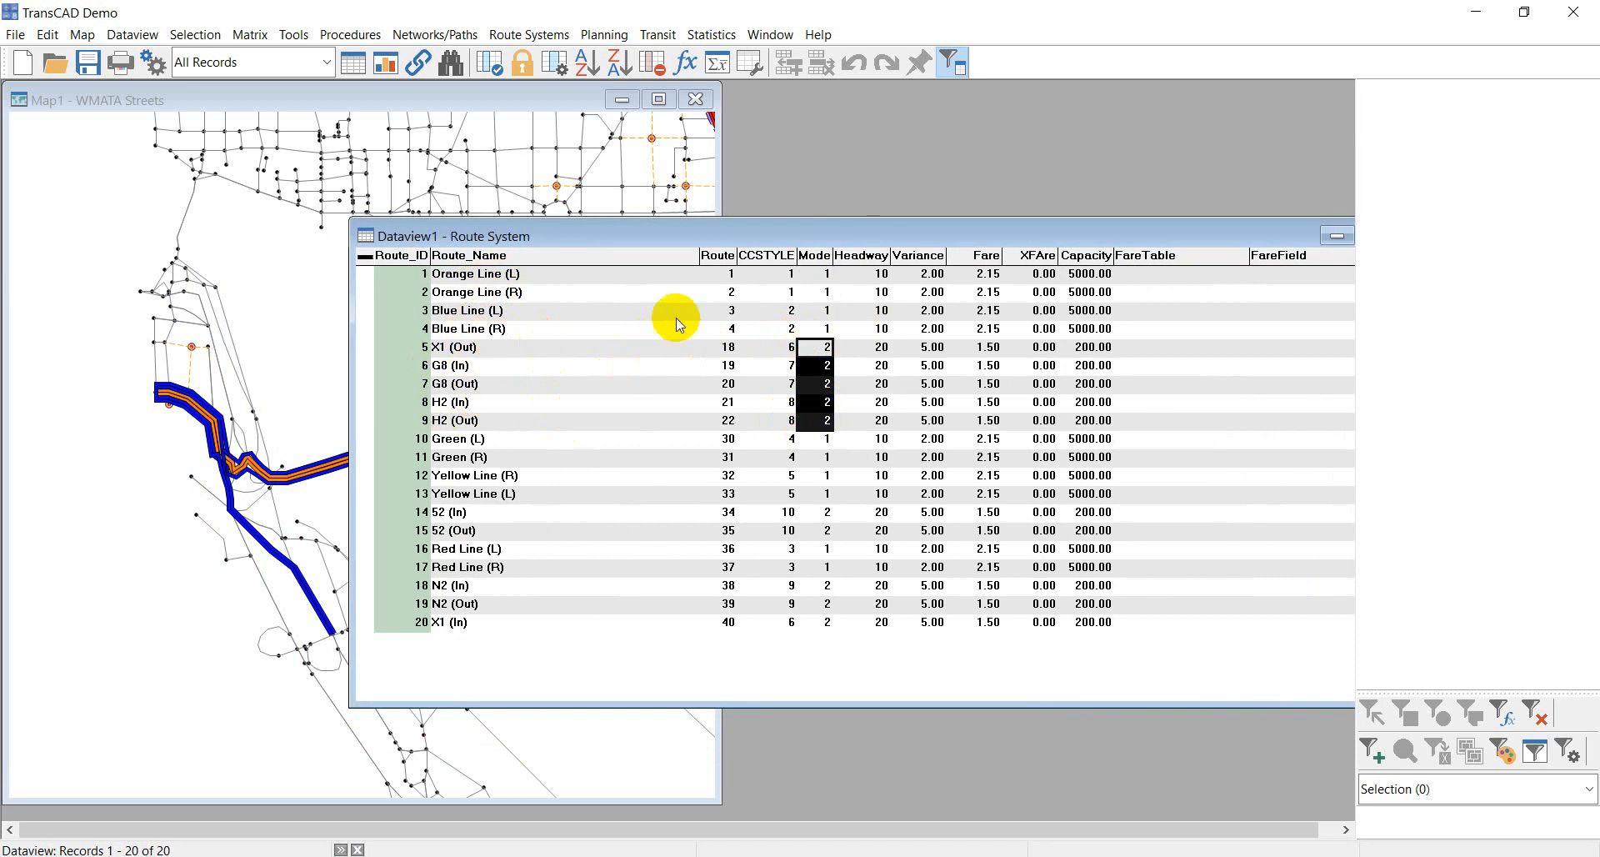
{"action": "left_click", "coordinate": [815, 255]}
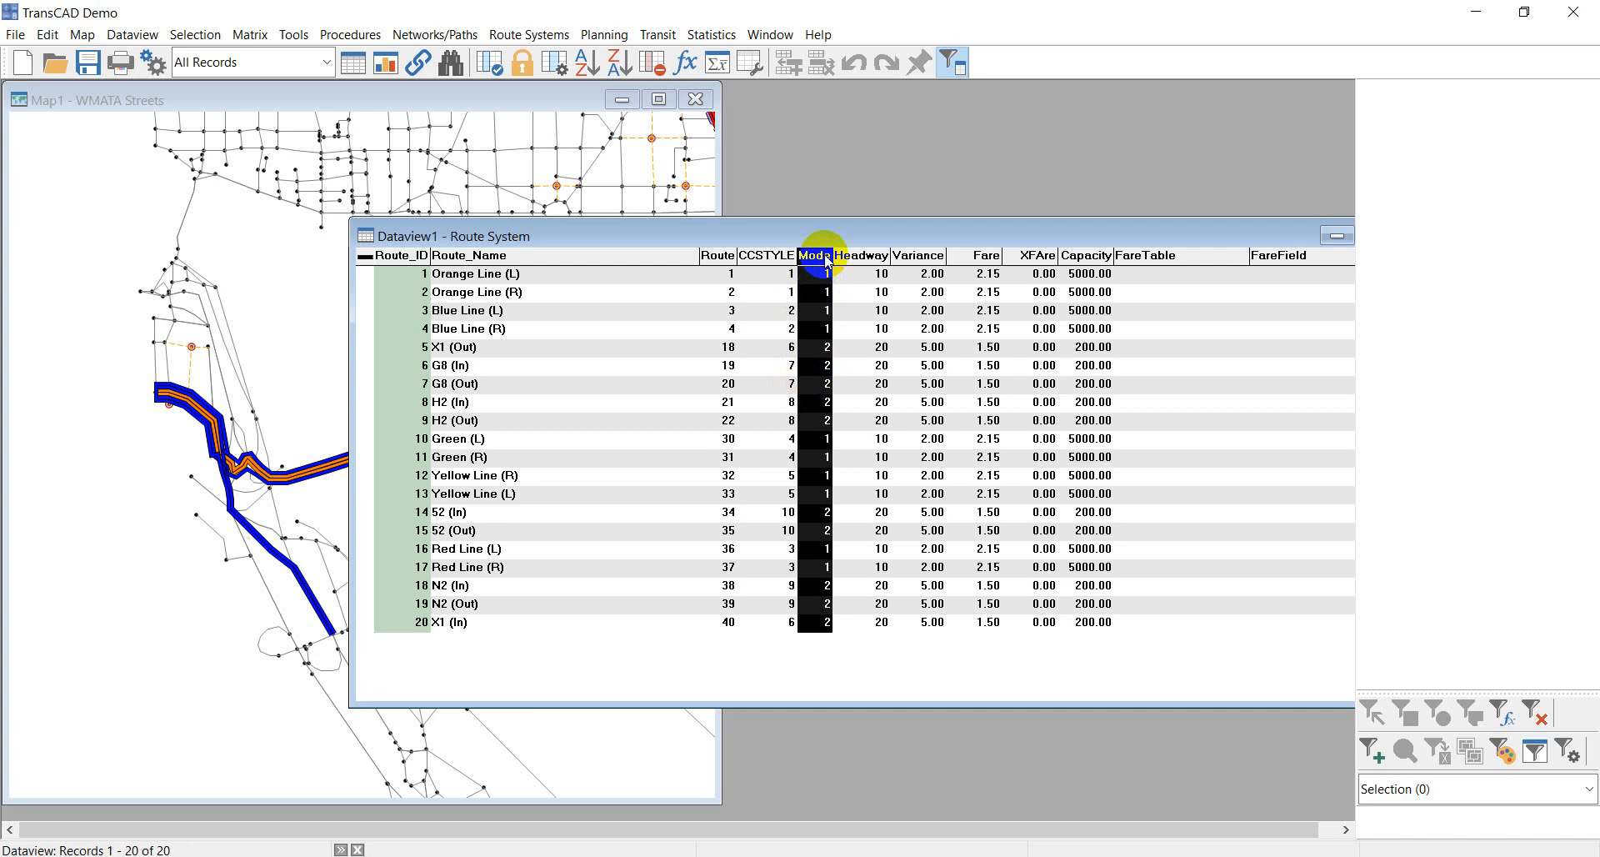
- Review the Headway, Variance and Fare fields, comparing fares of the Orange and Blue lines with the X1 (Out) route
{"action": "left_click", "coordinate": [870, 257]}
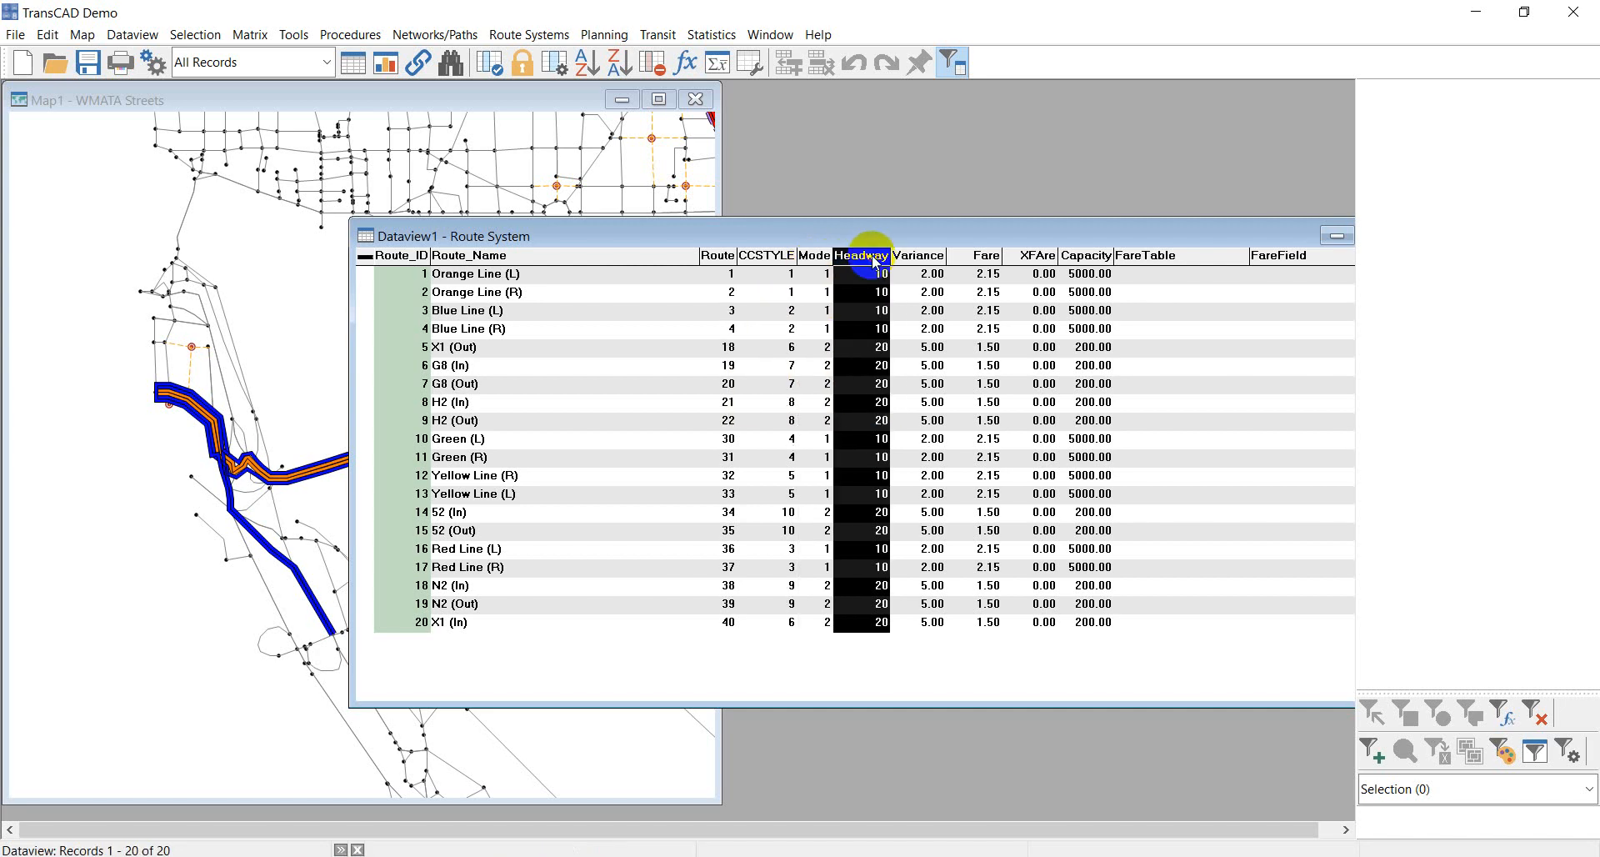
{"action": "left_click", "coordinate": [940, 259]}
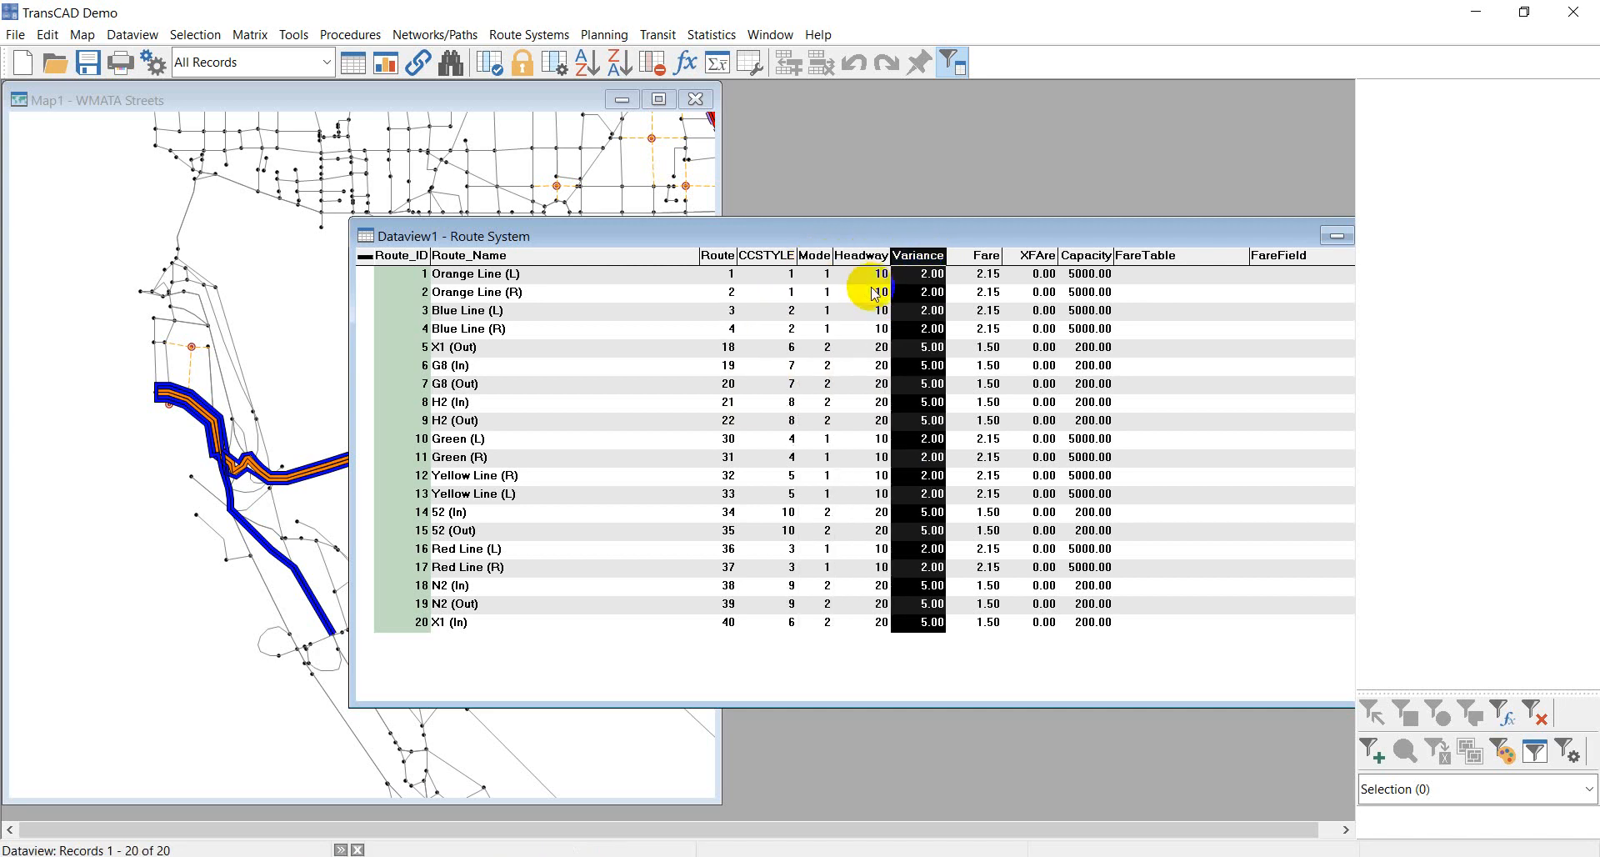
{"action": "left_click", "coordinate": [978, 258]}
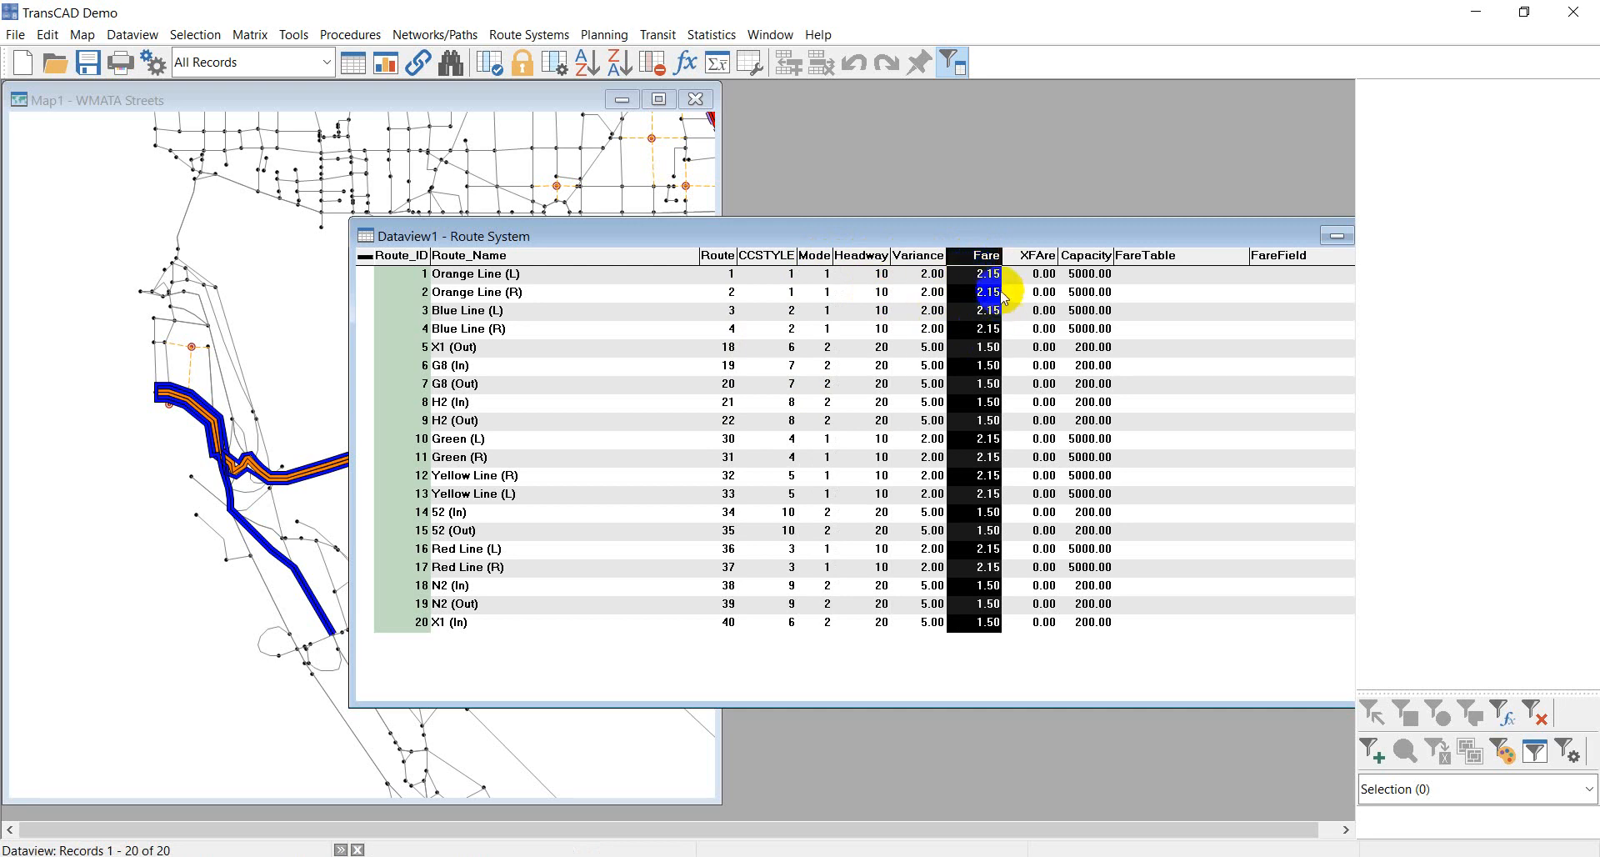
{"action": "left_click_drag", "start_coordinate": [984, 274], "coordinate": [993, 333]}
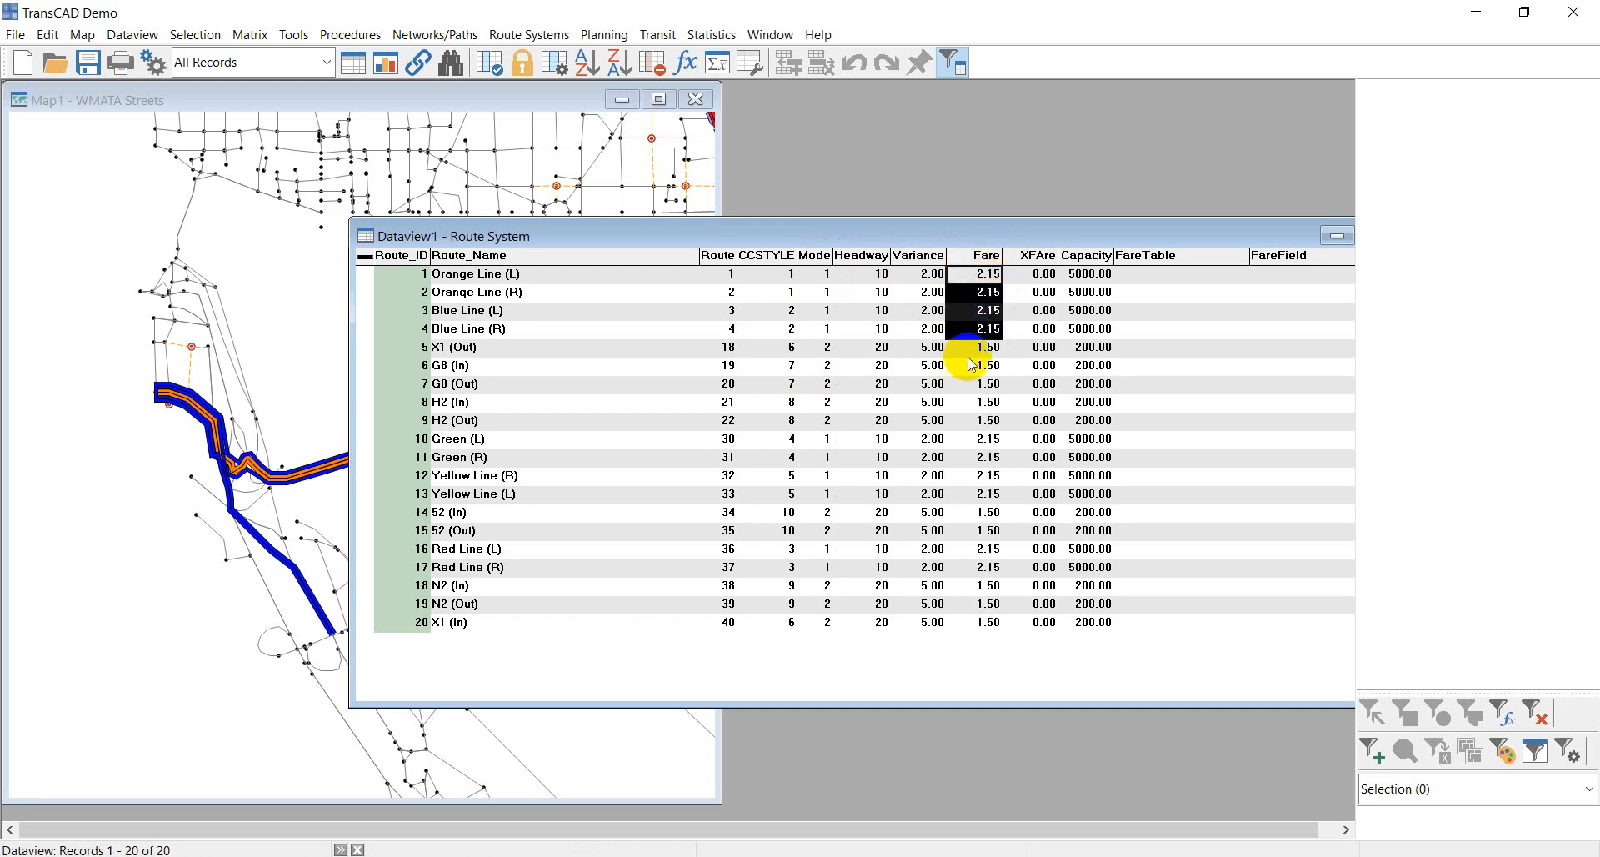
{"action": "left_click", "coordinate": [973, 352]}
{"action": "left_click", "coordinate": [984, 272]}
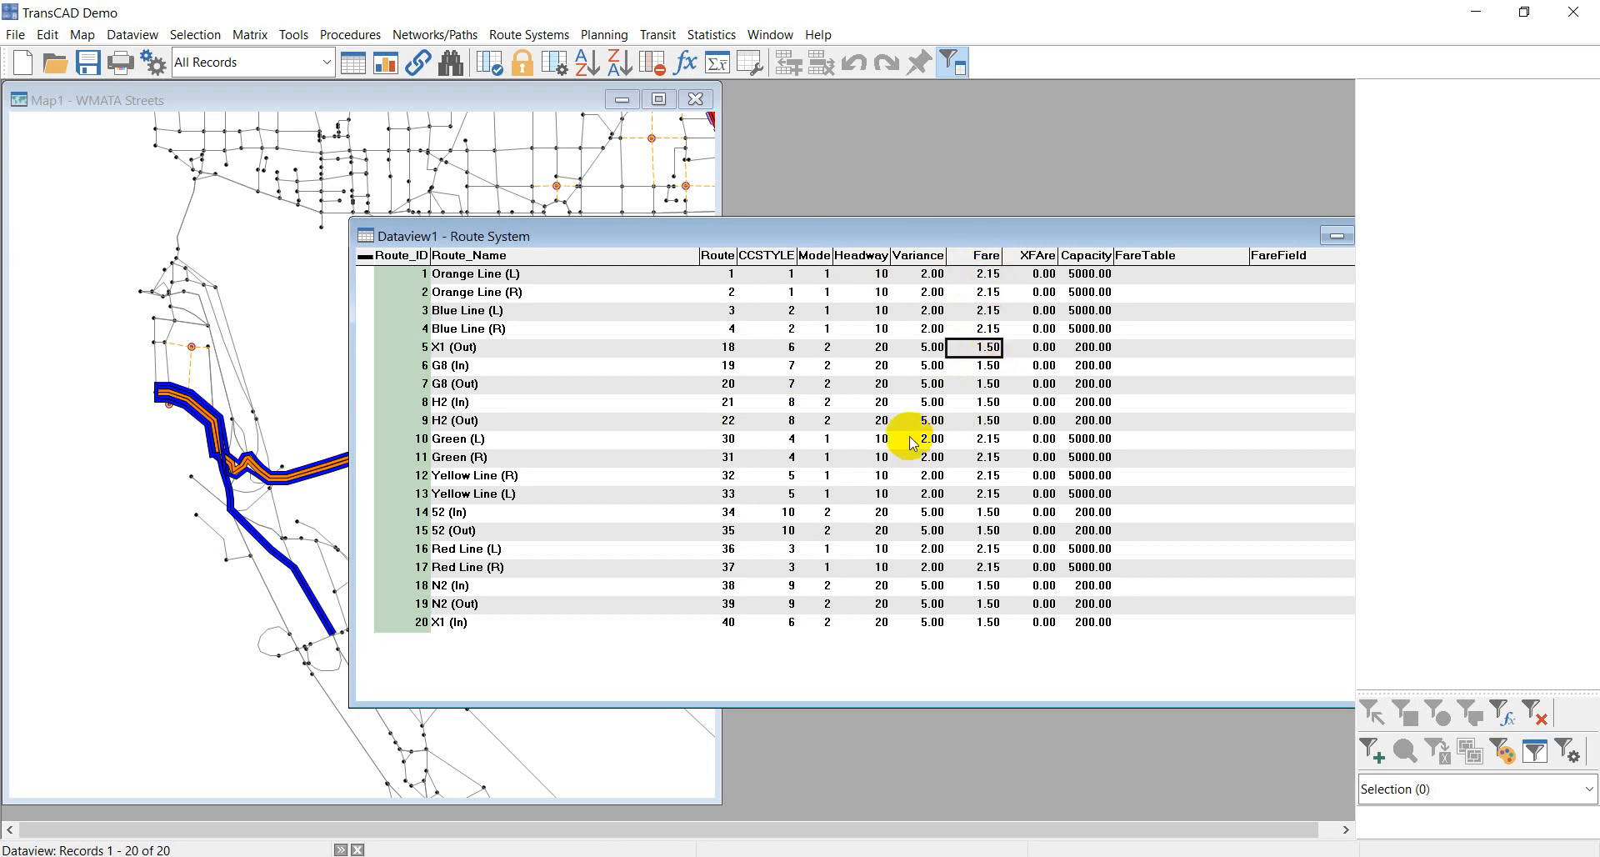
- Minimize the Route System dataview and highlight the Stops and Physical Stops layers in turn
{"action": "left_click_drag", "start_coordinate": [1124, 233], "coordinate": [947, 245]}
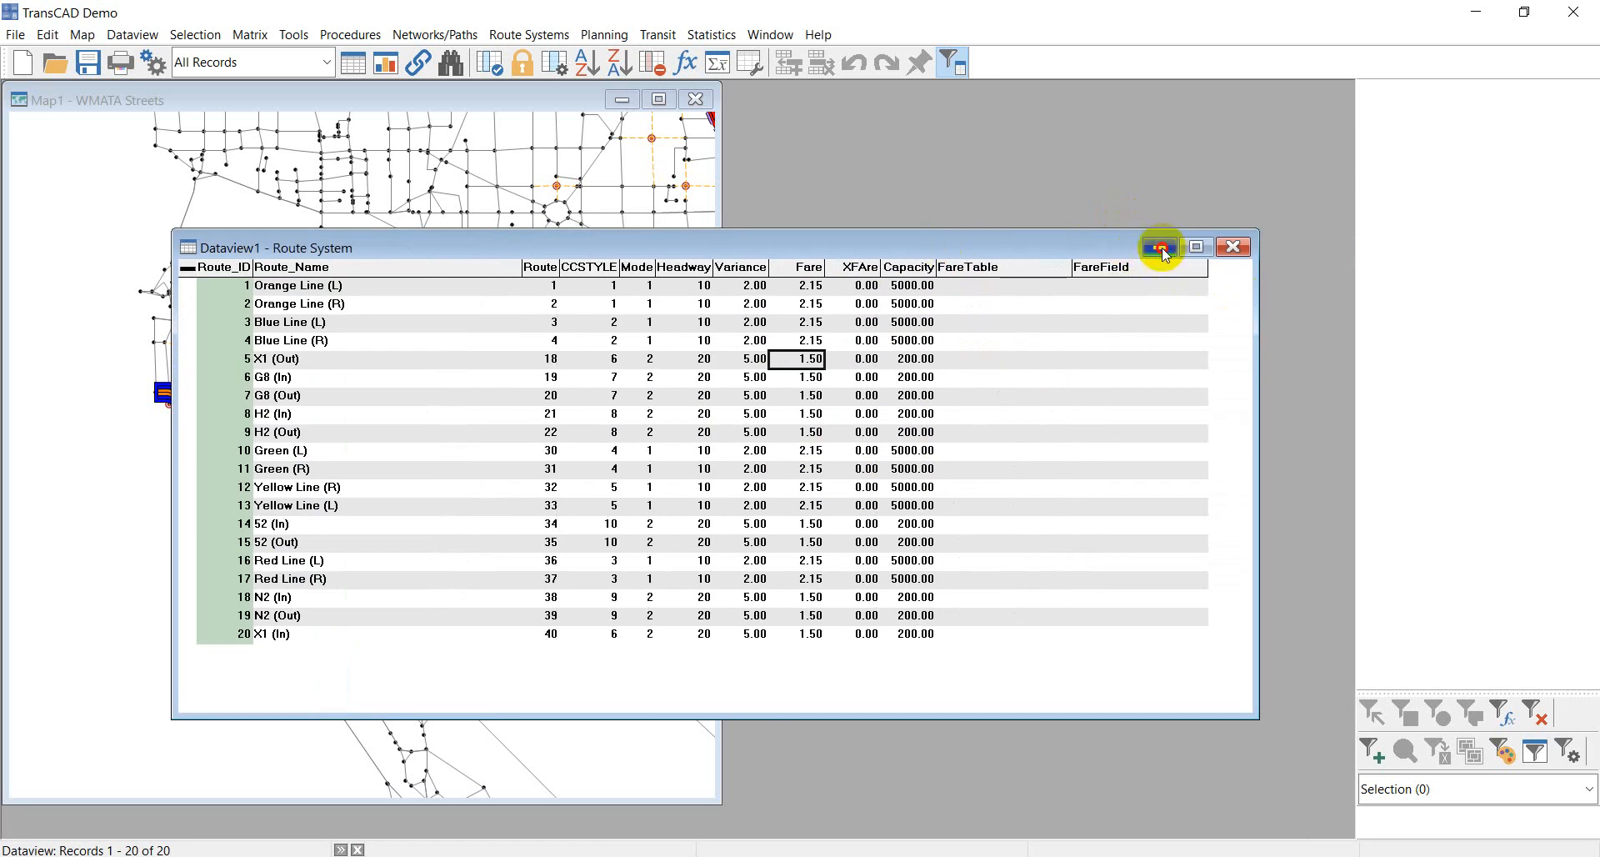
{"action": "left_click", "coordinate": [1161, 248]}
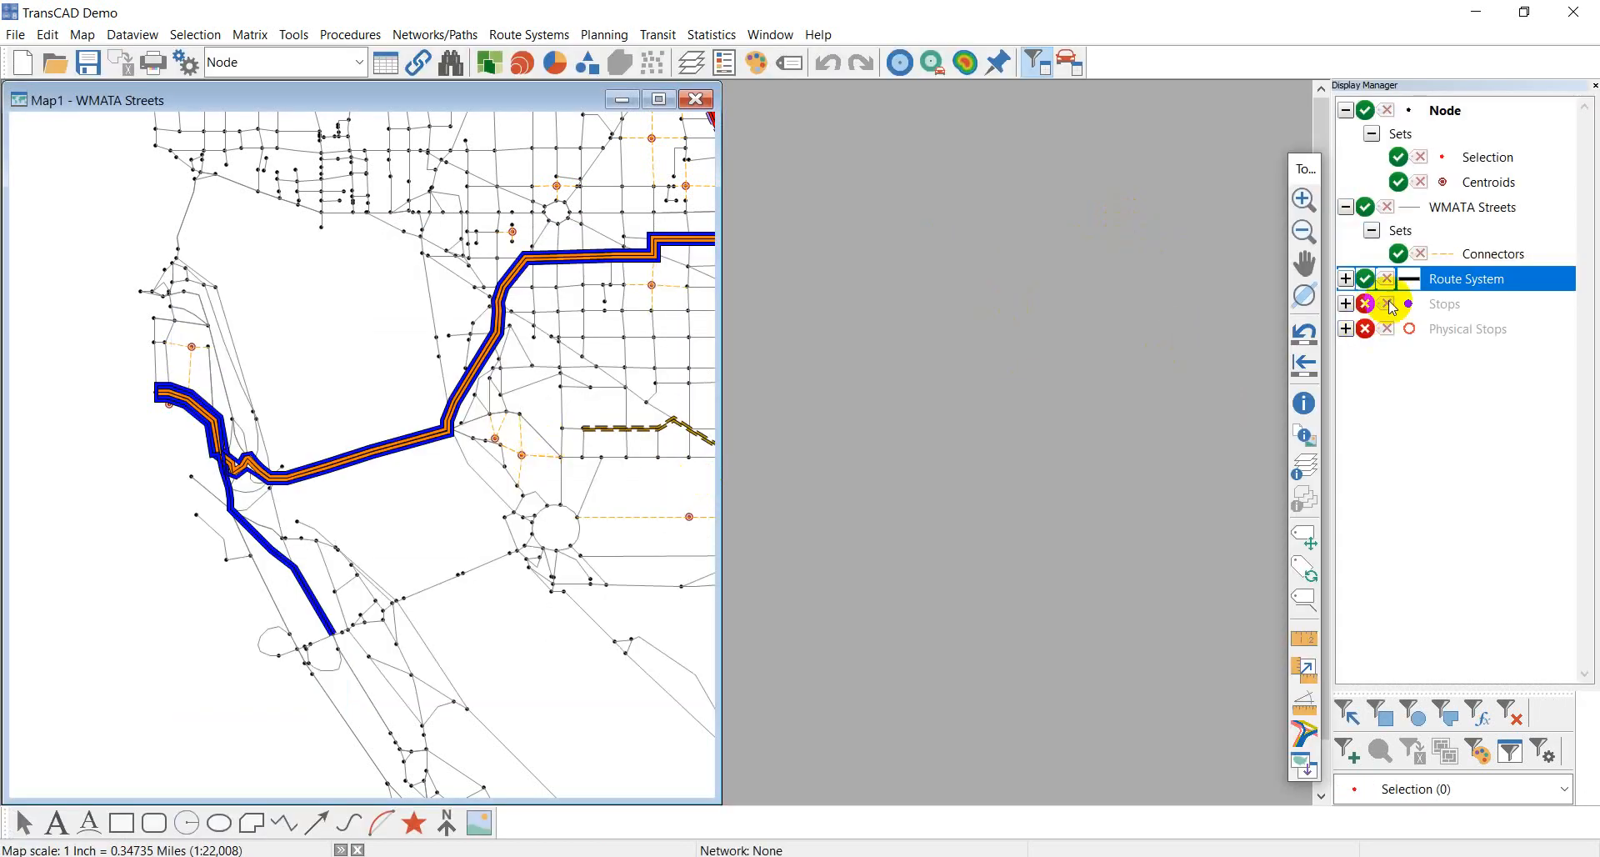
{"action": "left_click", "coordinate": [1446, 308]}
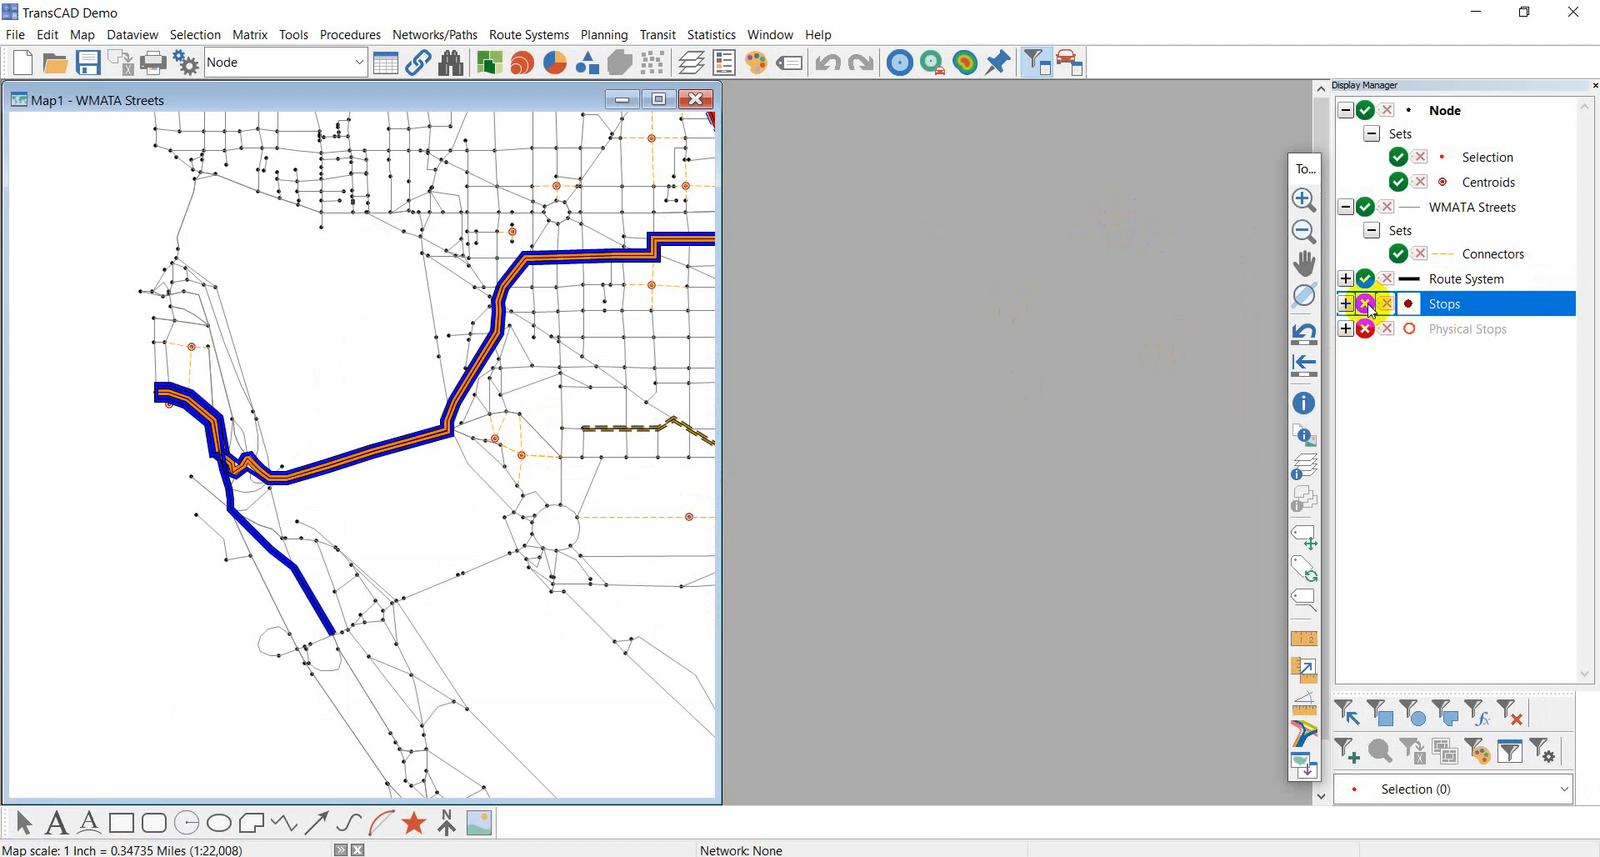
{"action": "left_click", "coordinate": [1460, 330]}
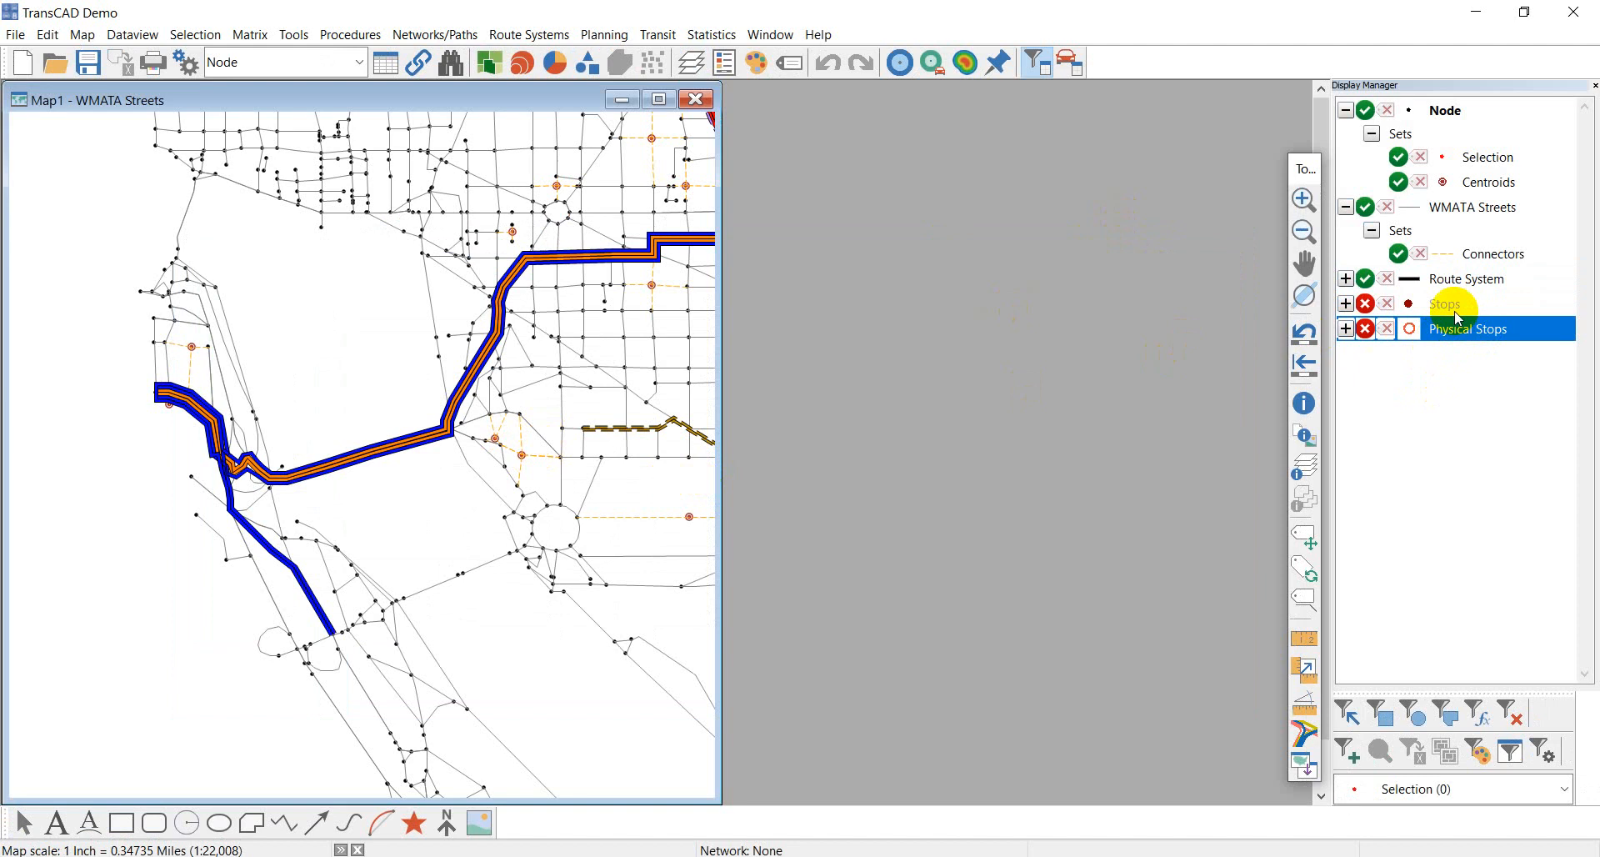
{"action": "scroll", "coordinate": [510, 357], "scroll_direction": "down", "scroll_amount": 4}
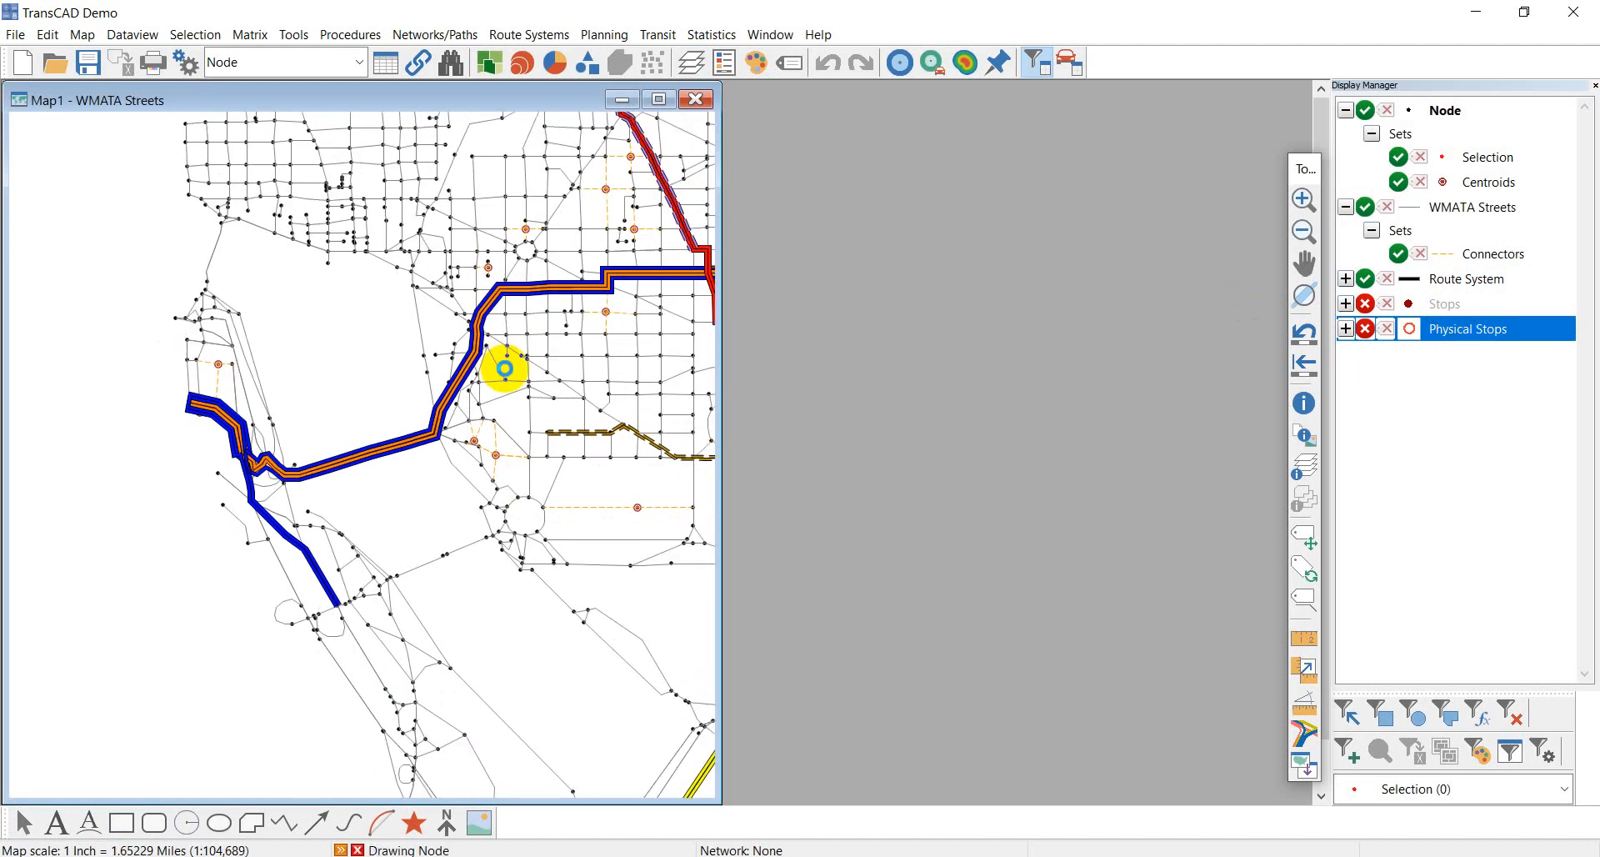
{"action": "scroll", "coordinate": [461, 377], "scroll_direction": "up", "scroll_amount": 2}
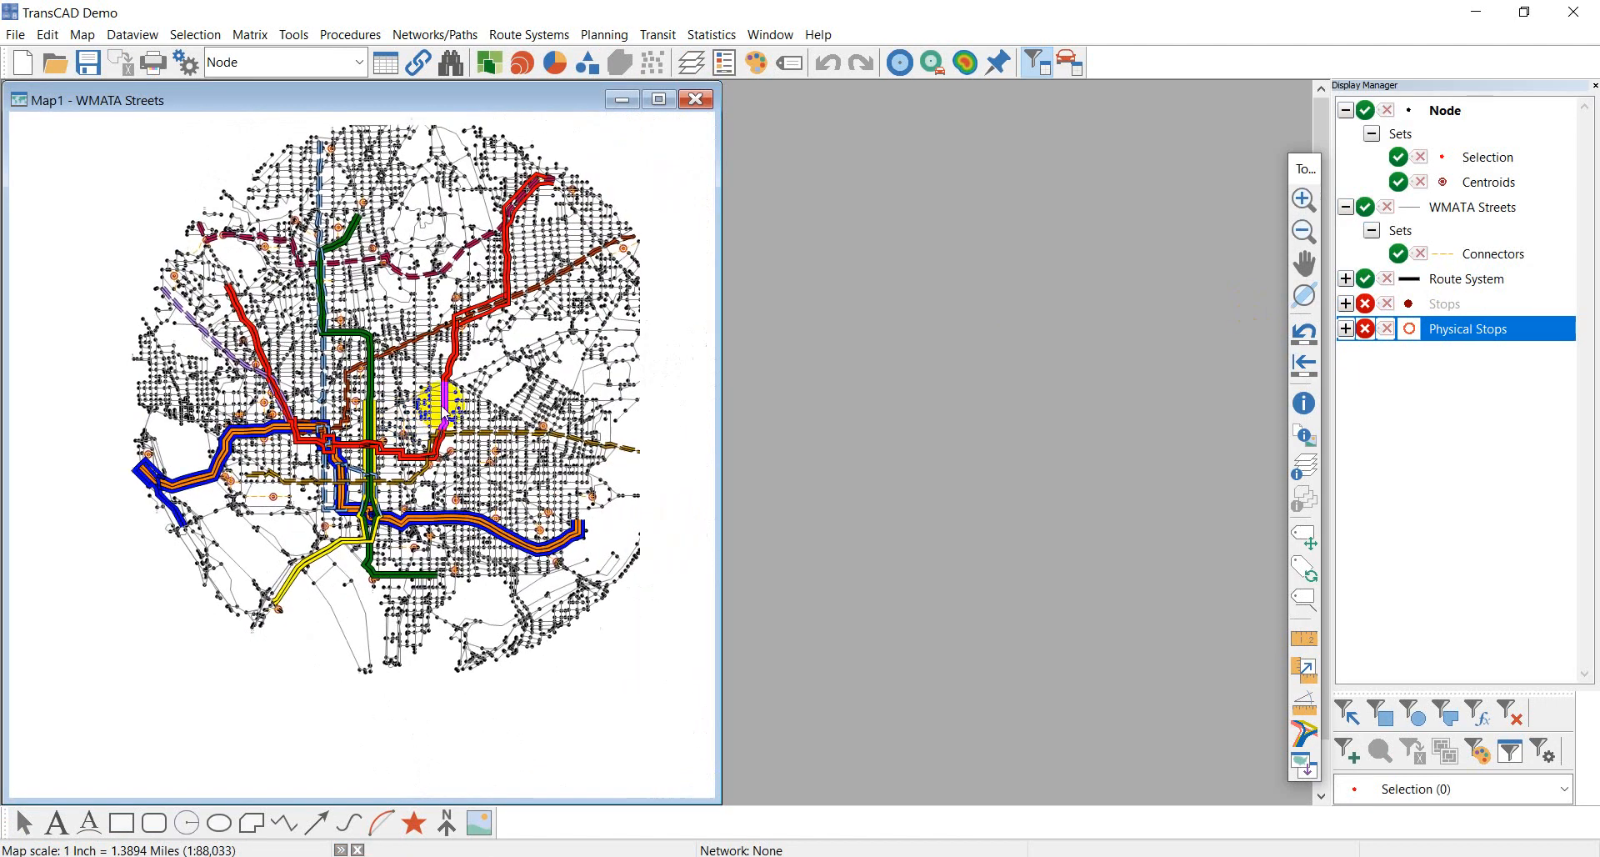
{"action": "scroll", "coordinate": [427, 390], "scroll_direction": "up", "scroll_amount": 1}
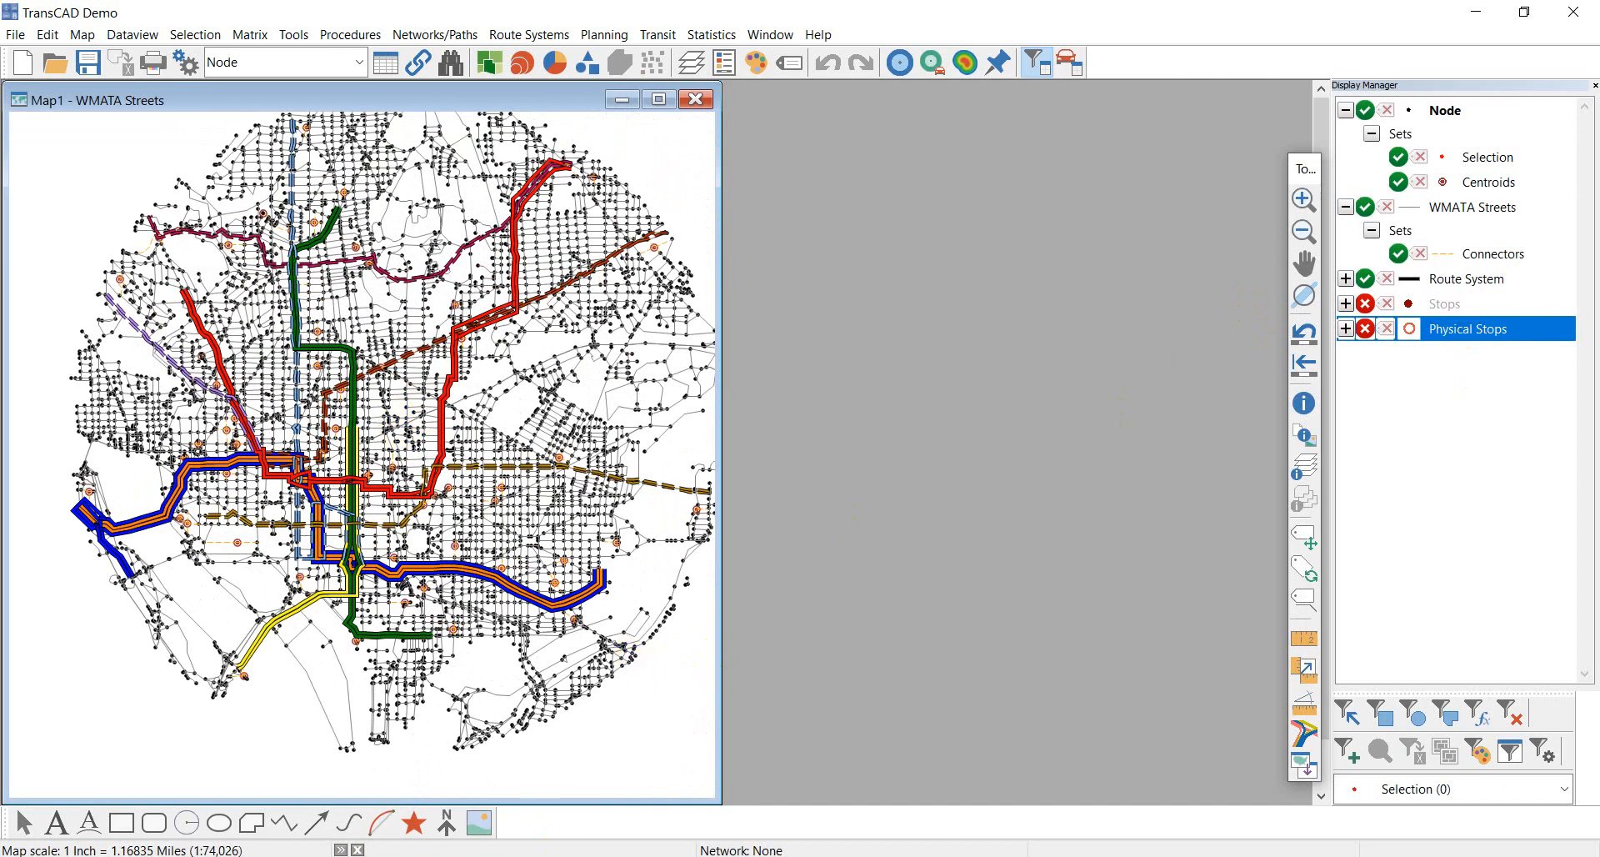
- Switch to the TransCAD Tutorial.pptx presentation, view the "Physical stop and route stop" slide, and return to TransCAD
{"action": "left_click", "coordinate": [492, 855]}
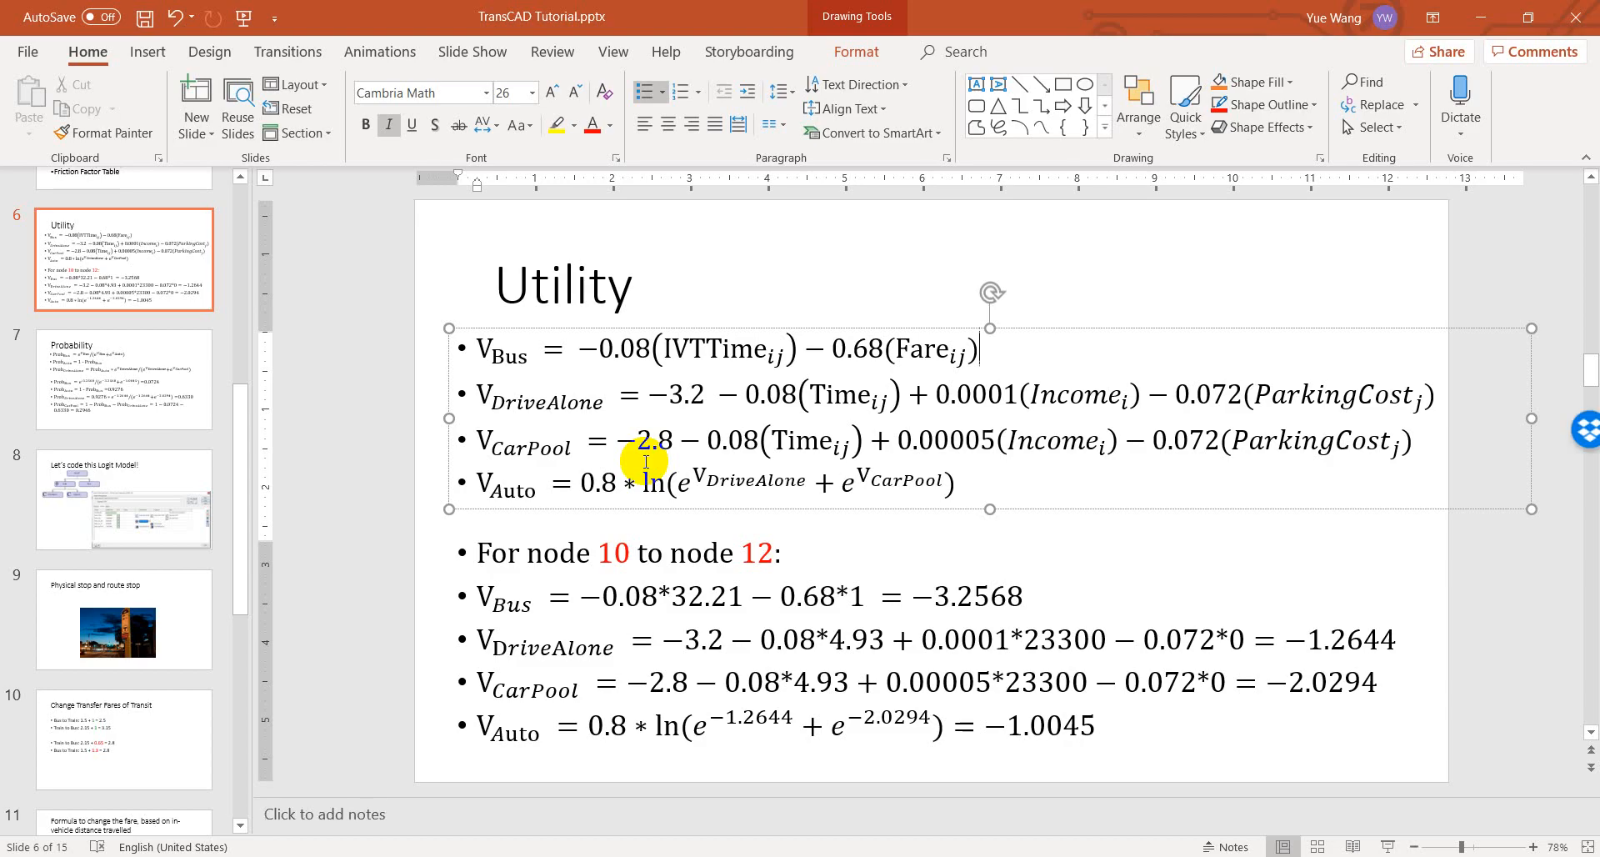
{"action": "left_click", "coordinate": [167, 608]}
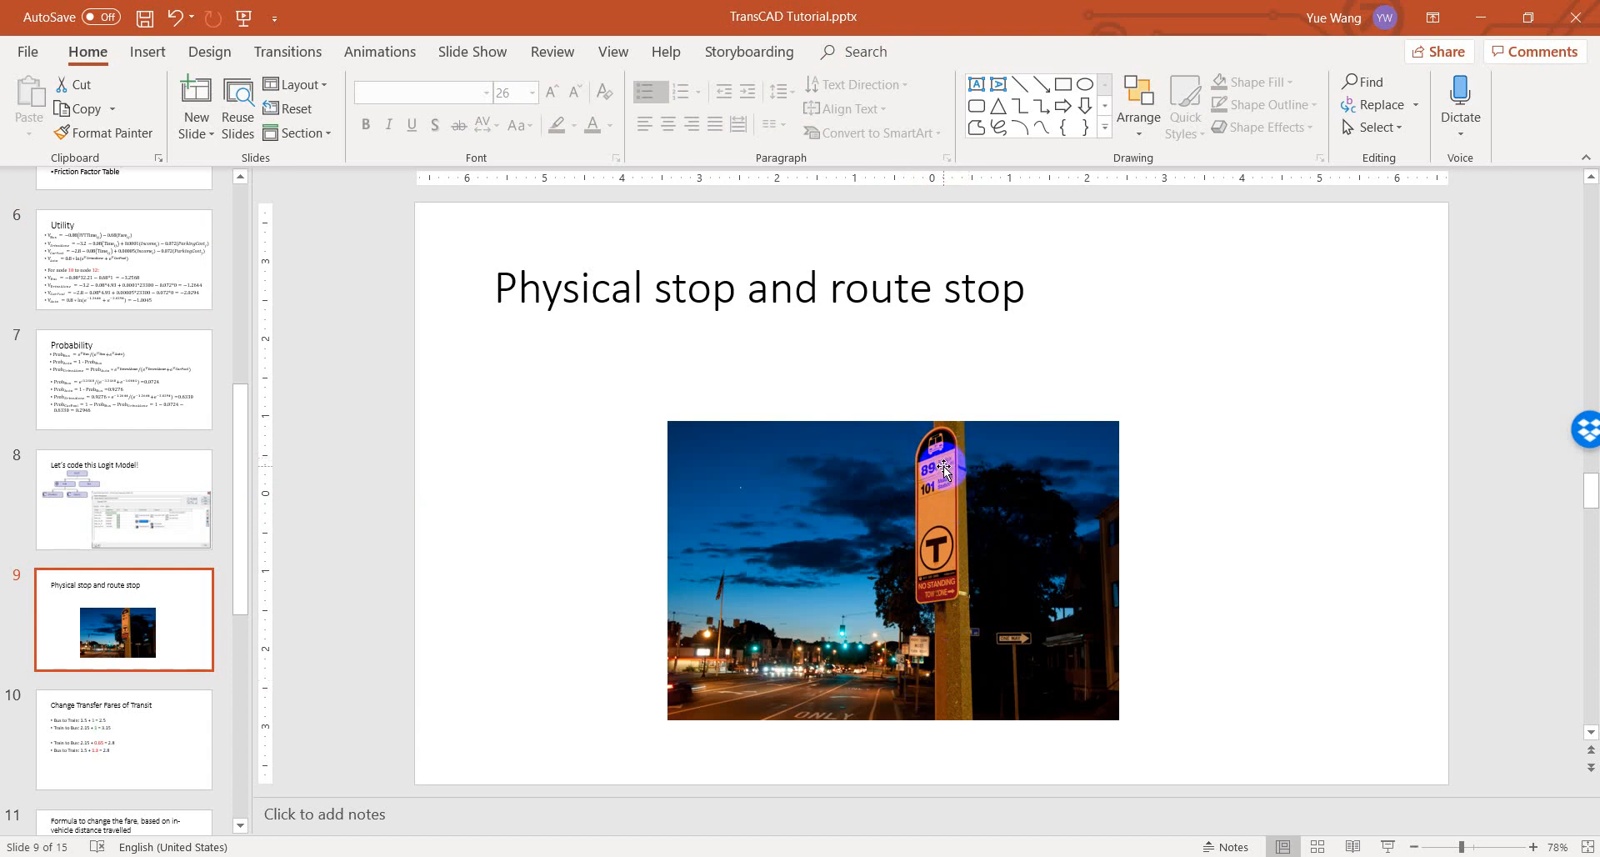
{"action": "key", "text": "alt+Tab"}
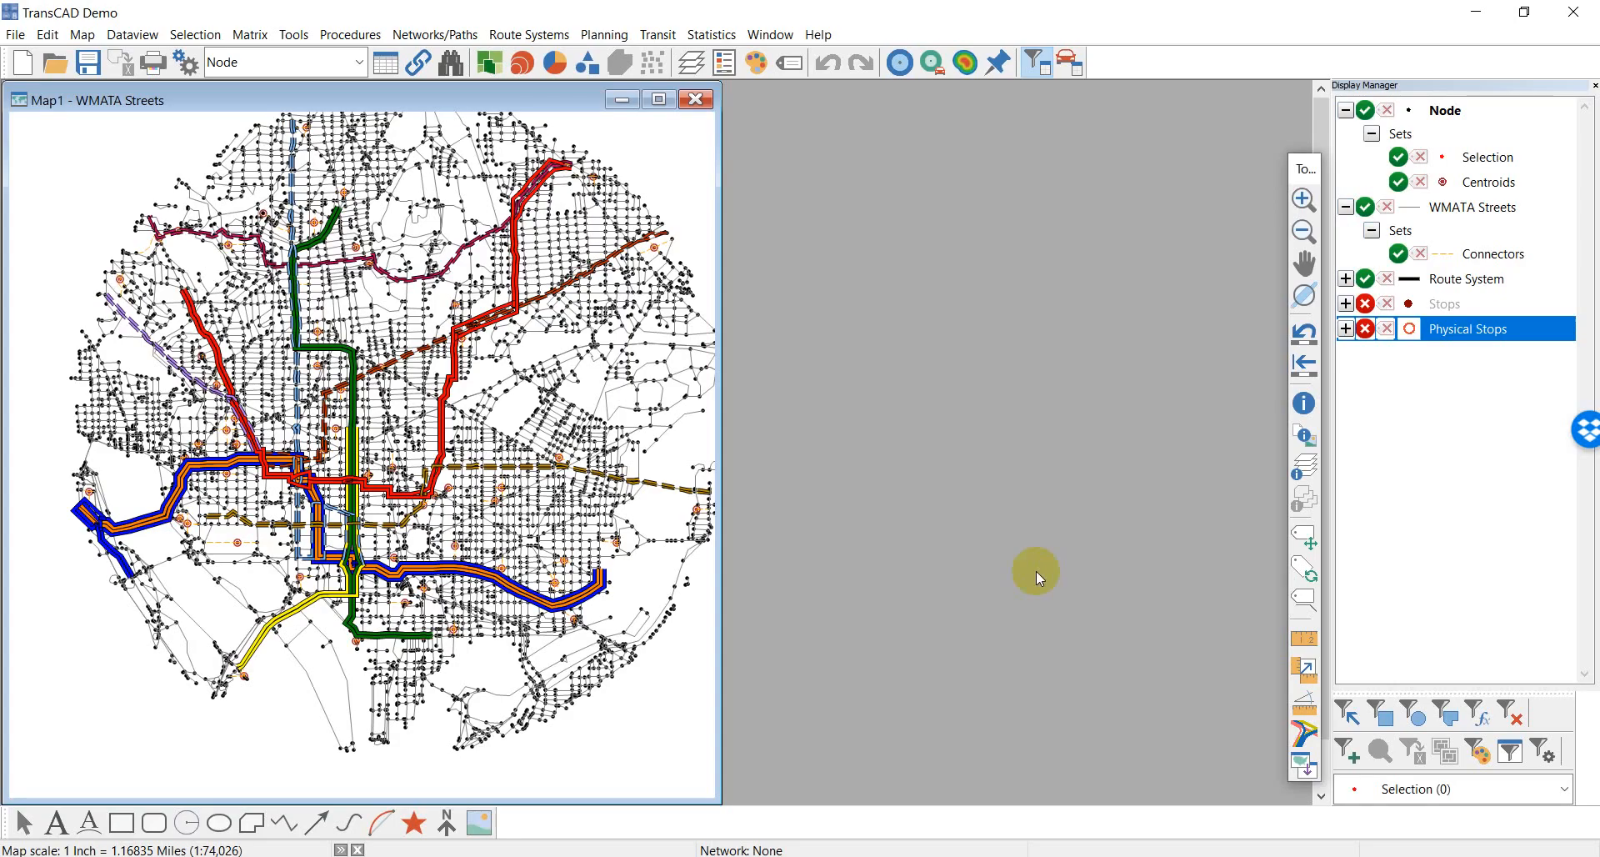
- Show the Stops layer on the map and inspect the stop at the western end of the Orange and Blue lines
{"action": "left_click", "coordinate": [1447, 309]}
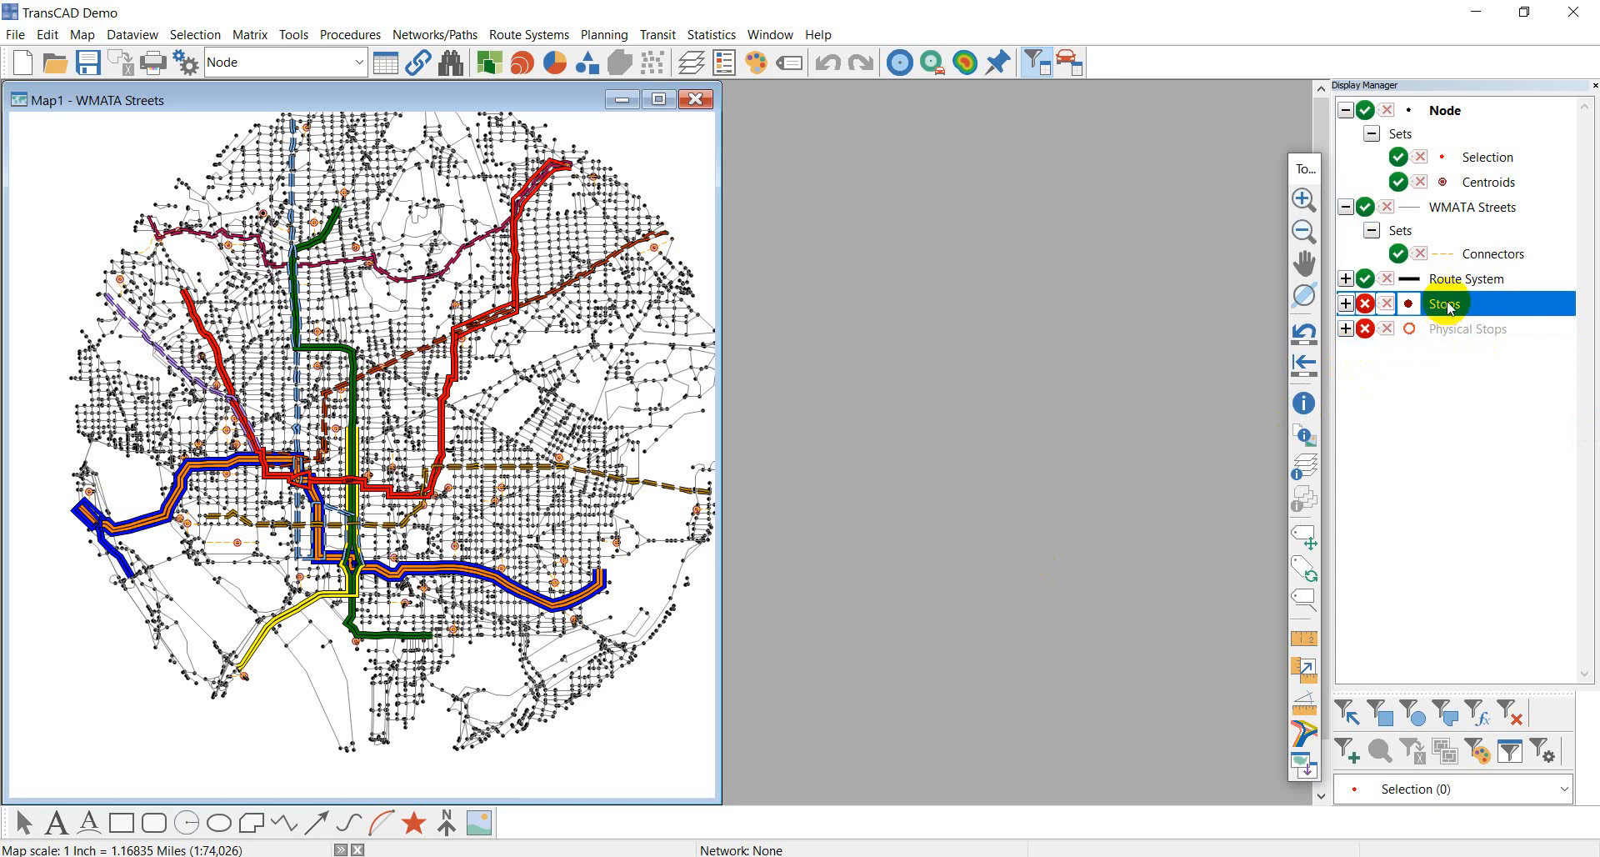
{"action": "left_click", "coordinate": [1365, 303]}
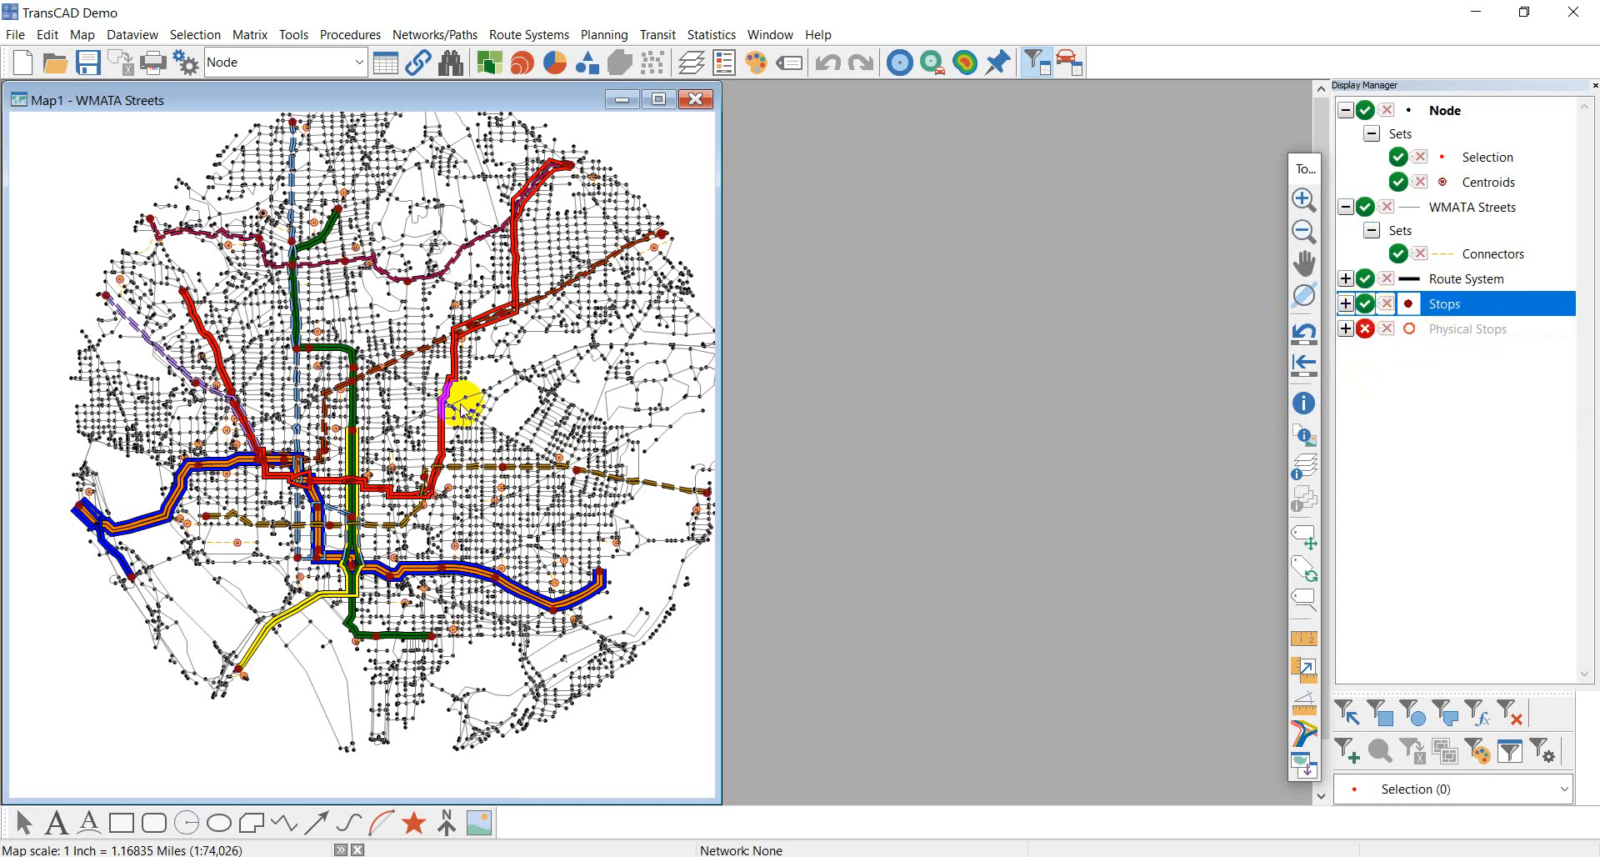
{"action": "scroll", "coordinate": [206, 471], "scroll_direction": "up", "scroll_amount": 1}
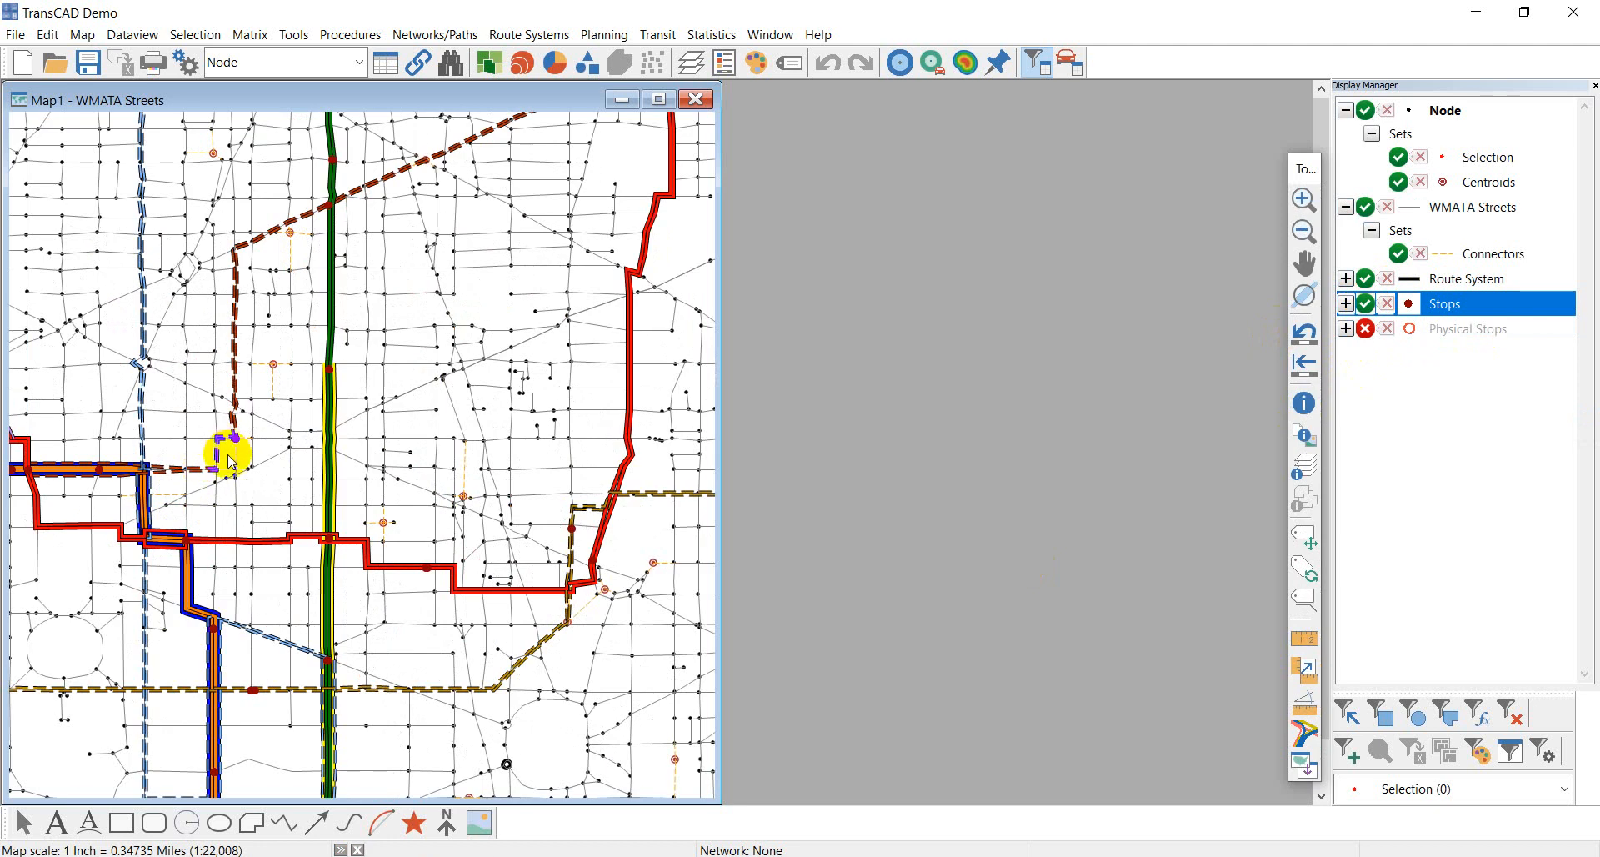
{"action": "scroll", "coordinate": [241, 463], "scroll_direction": "up", "scroll_amount": 1}
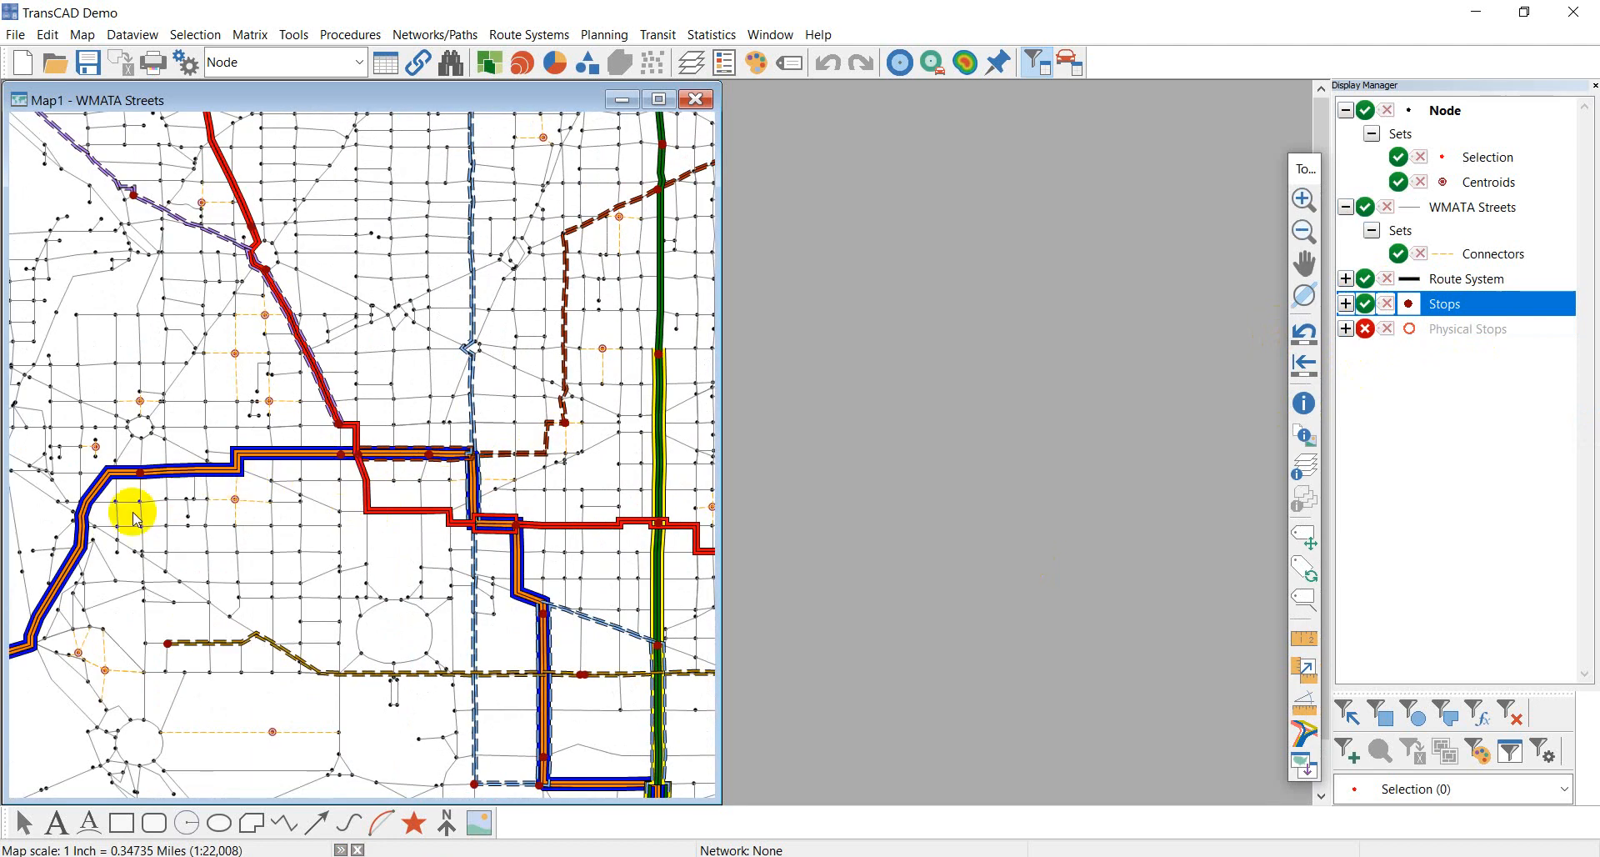
{"action": "left_click_drag", "start_coordinate": [125, 515], "coordinate": [477, 482]}
{"action": "left_click_drag", "start_coordinate": [37, 546], "coordinate": [450, 513]}
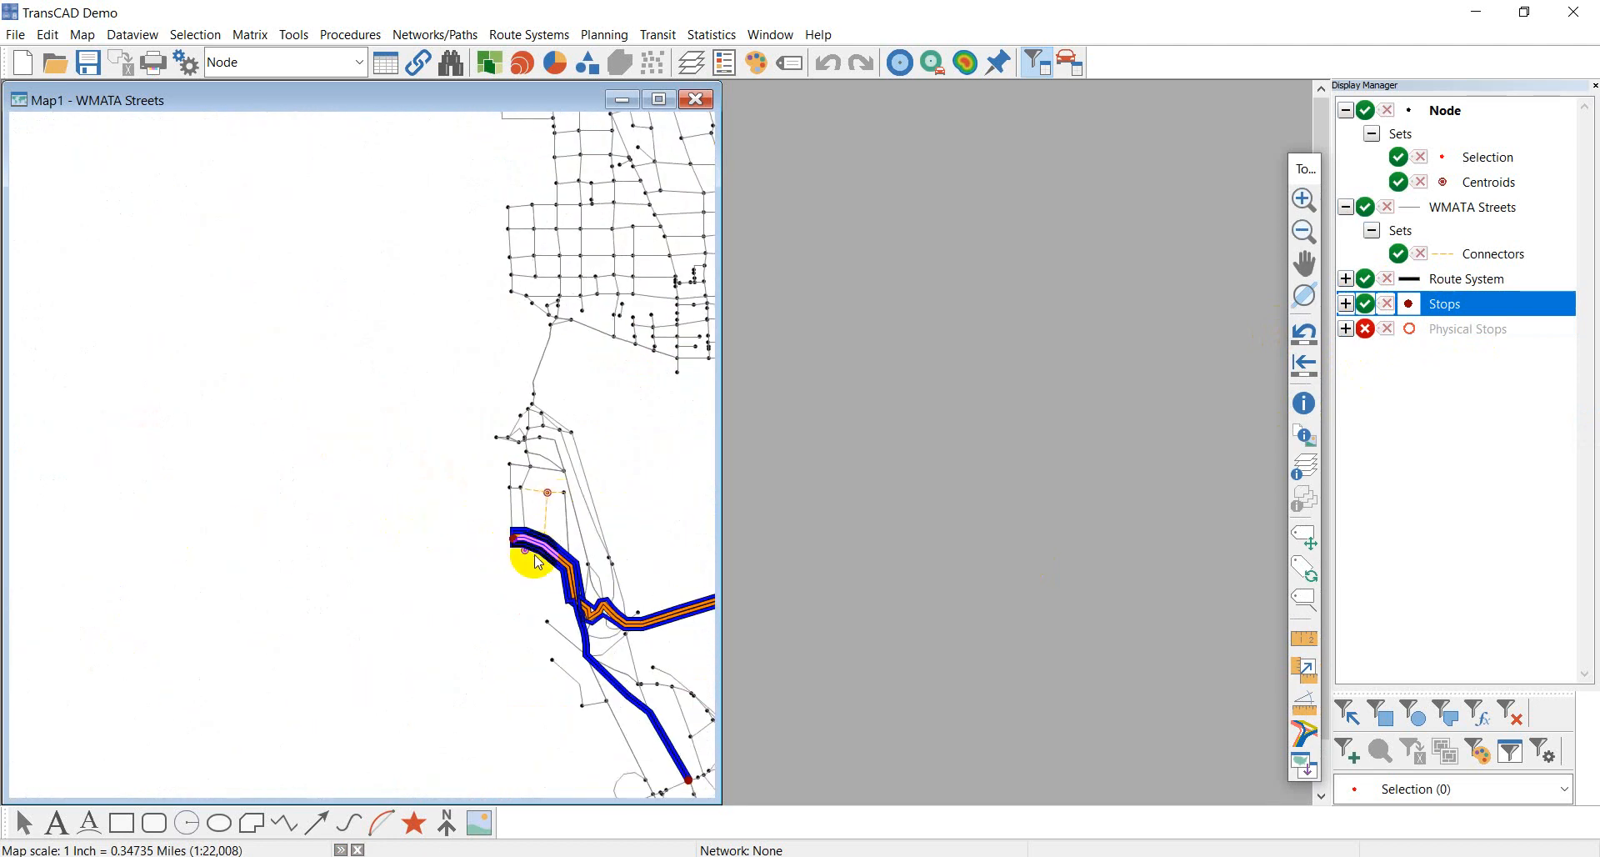
{"action": "scroll", "coordinate": [524, 550], "scroll_direction": "up", "scroll_amount": 1}
{"action": "left_click_drag", "start_coordinate": [524, 550], "coordinate": [267, 423]}
{"action": "scroll", "coordinate": [433, 488], "scroll_direction": "up", "scroll_amount": 1}
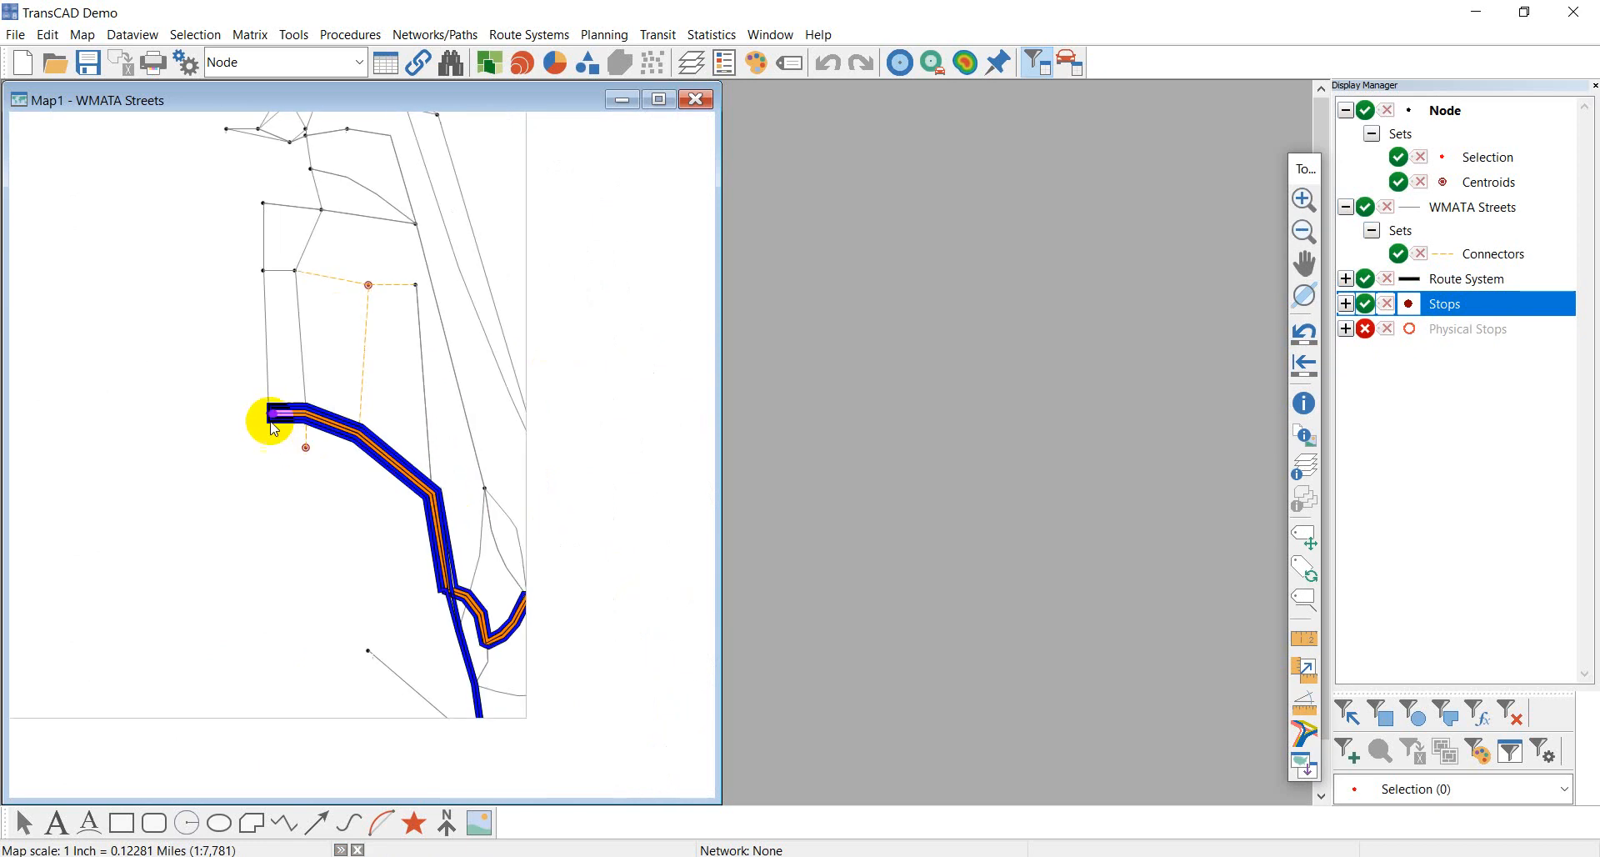
{"action": "scroll", "coordinate": [288, 429], "scroll_direction": "up", "scroll_amount": 1}
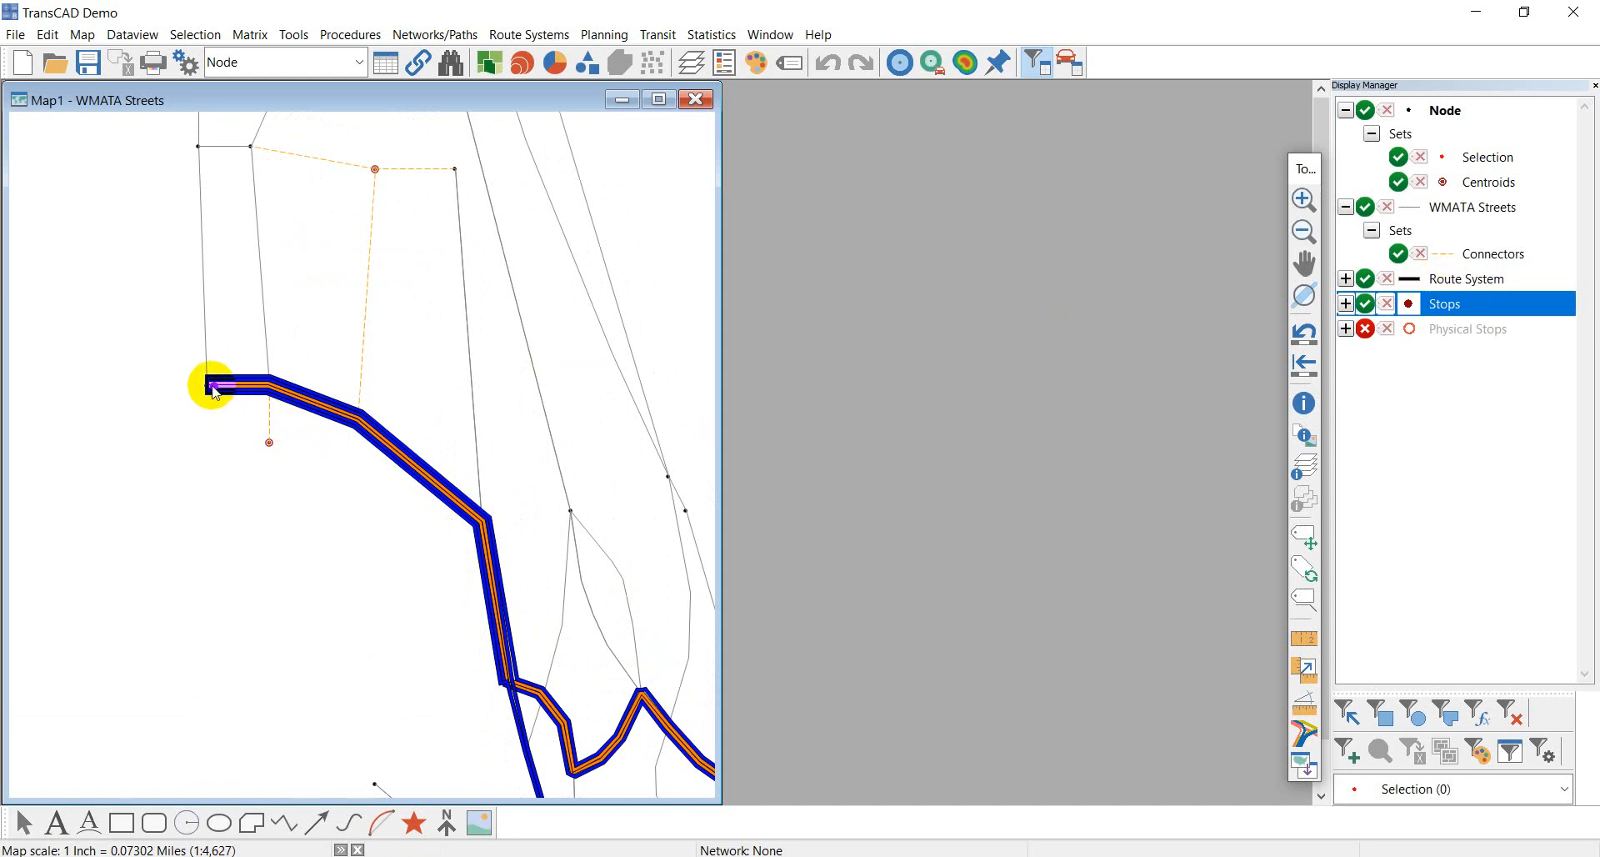
{"action": "left_click", "coordinate": [214, 388]}
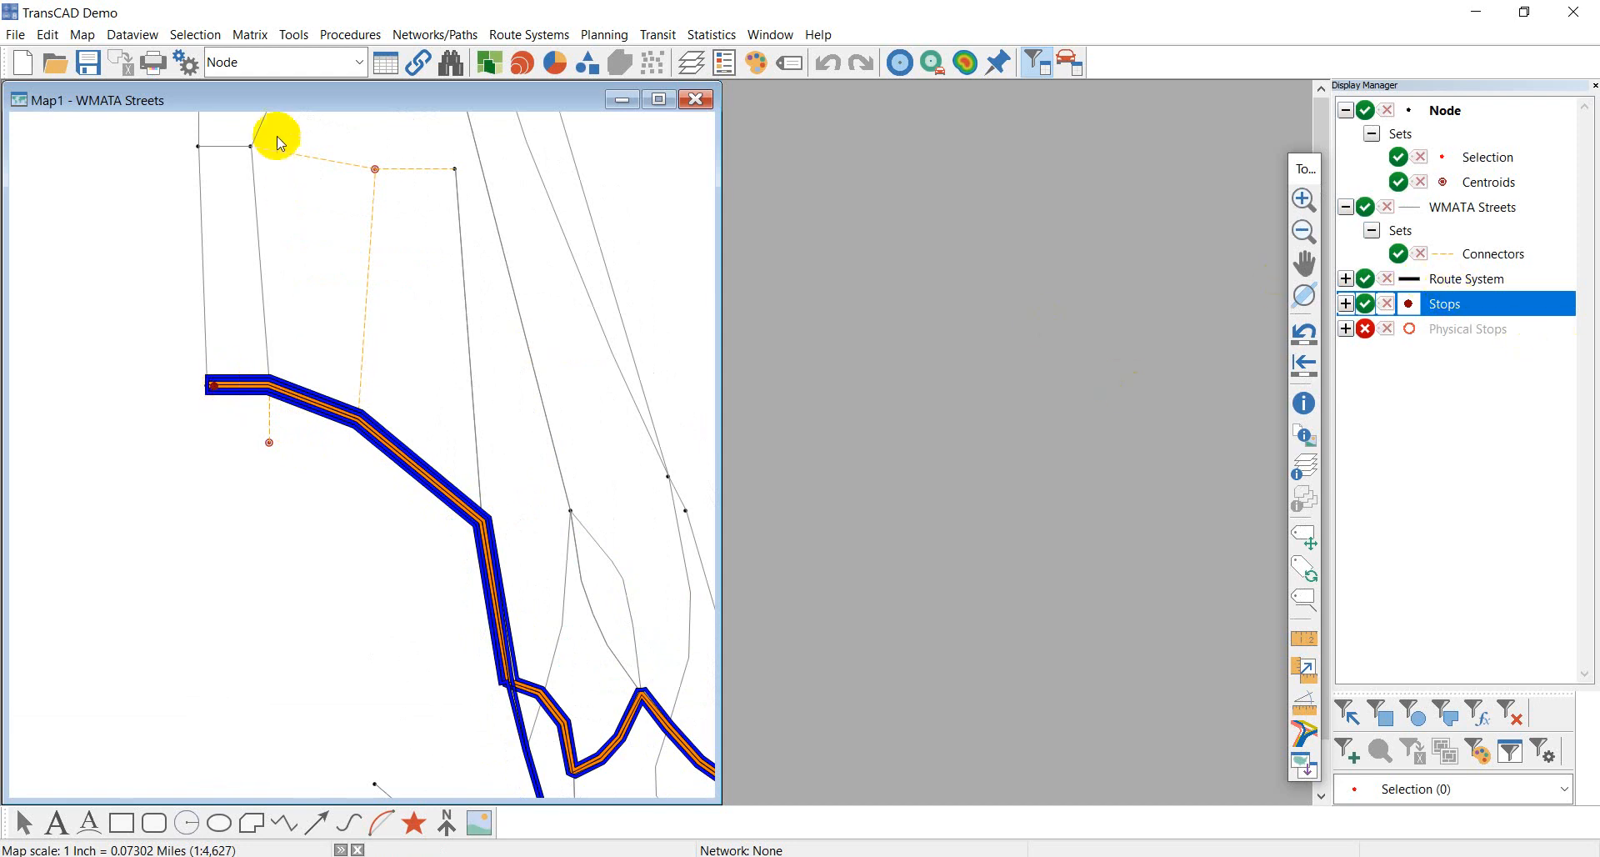
- Make Route System the working layer and retrieve the info of the routes passing the western end stop
{"action": "left_click", "coordinate": [303, 62]}
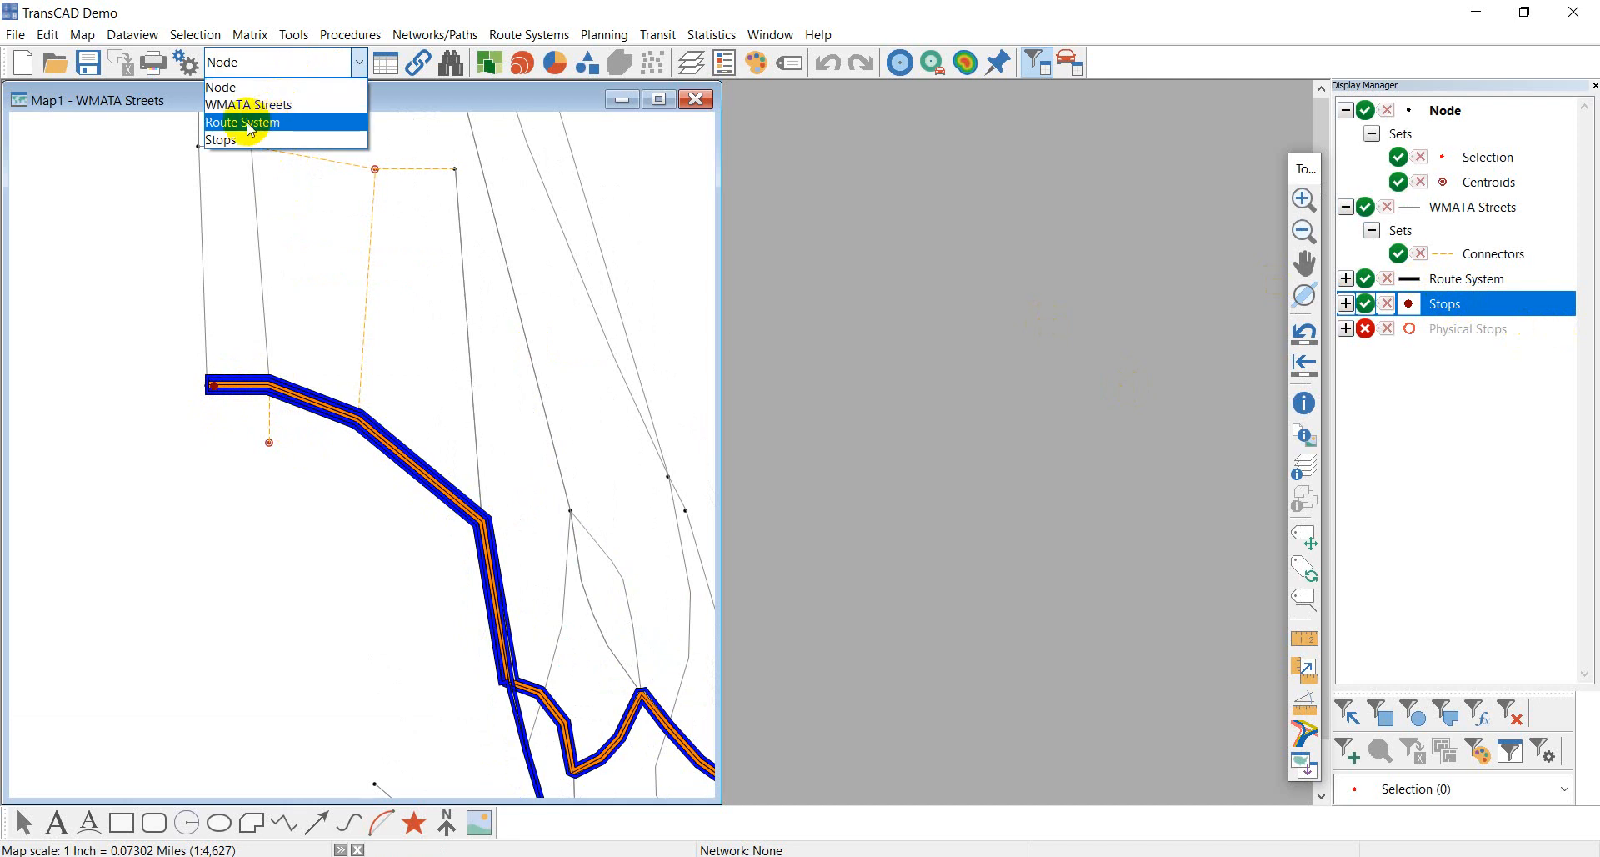
{"action": "left_click", "coordinate": [251, 124]}
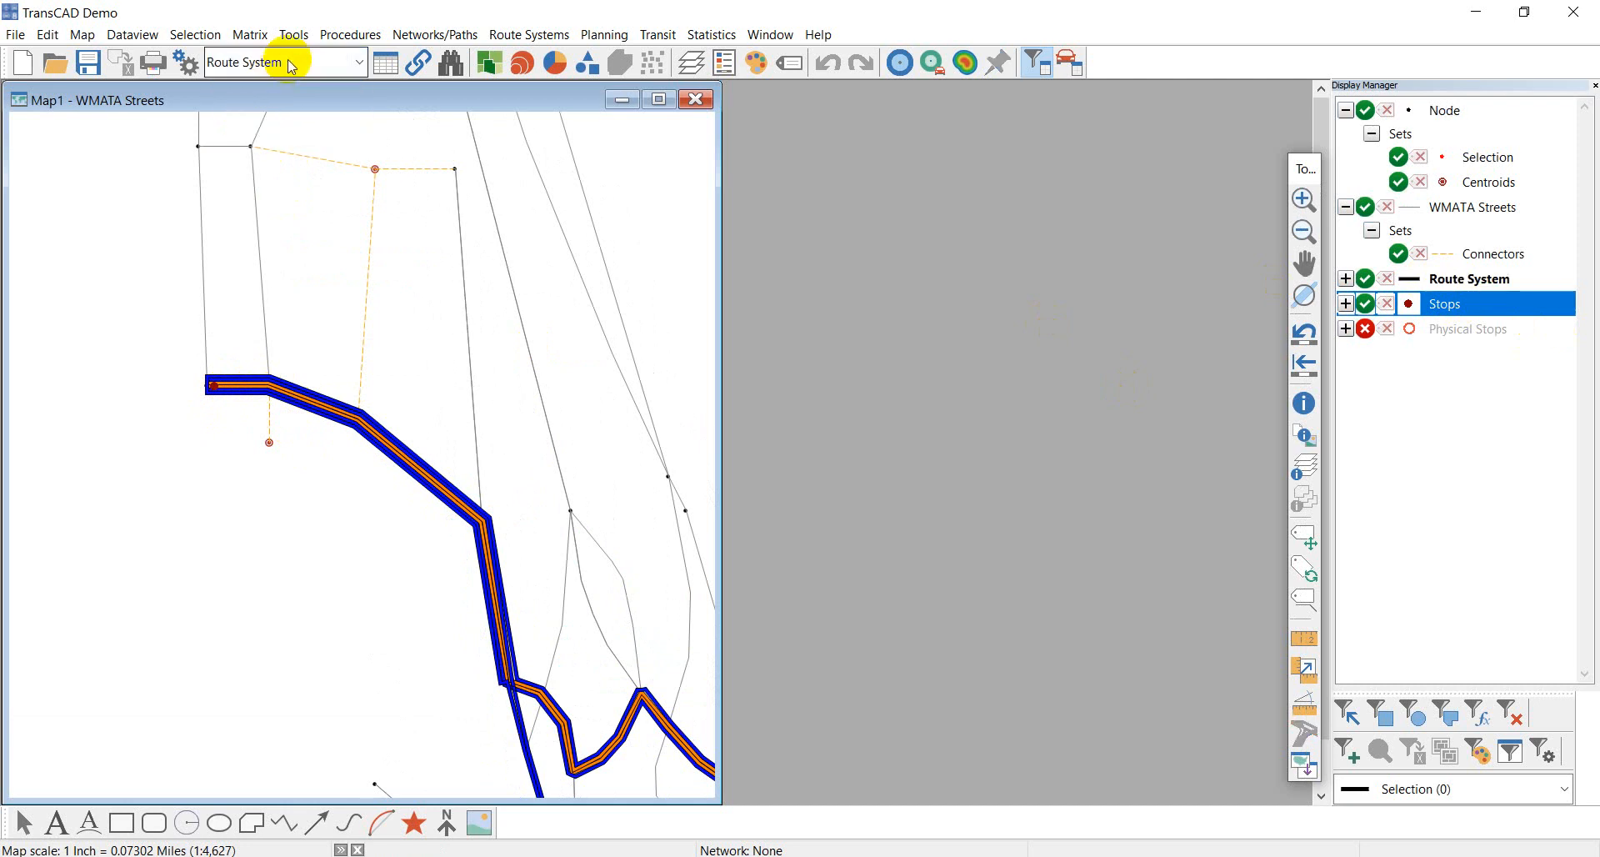
{"action": "left_click", "coordinate": [1304, 403]}
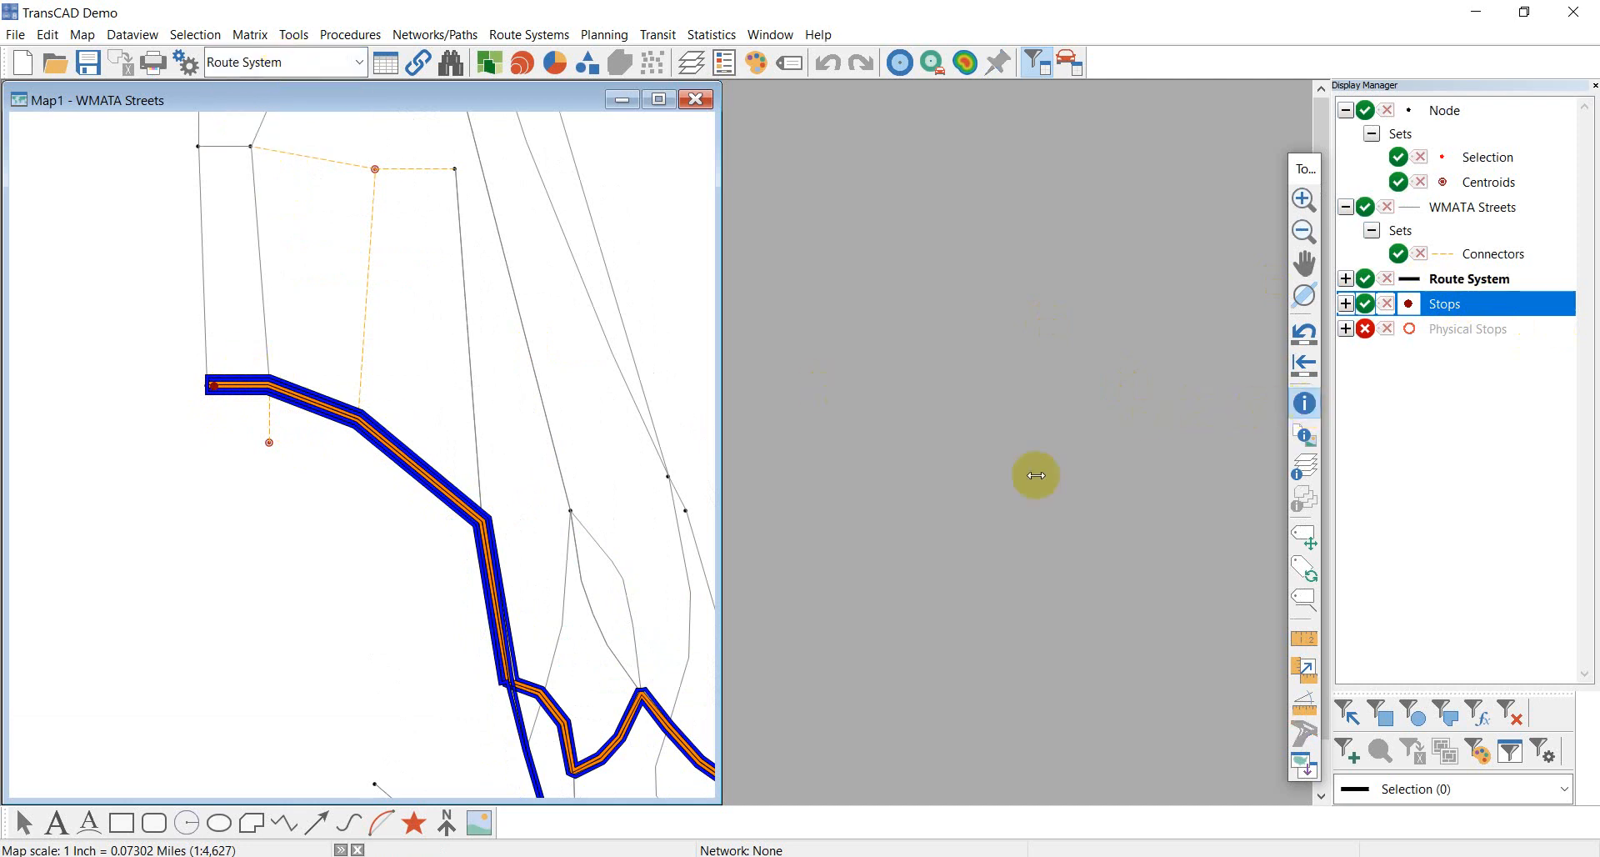
{"action": "left_click_drag", "start_coordinate": [185, 385], "coordinate": [220, 425]}
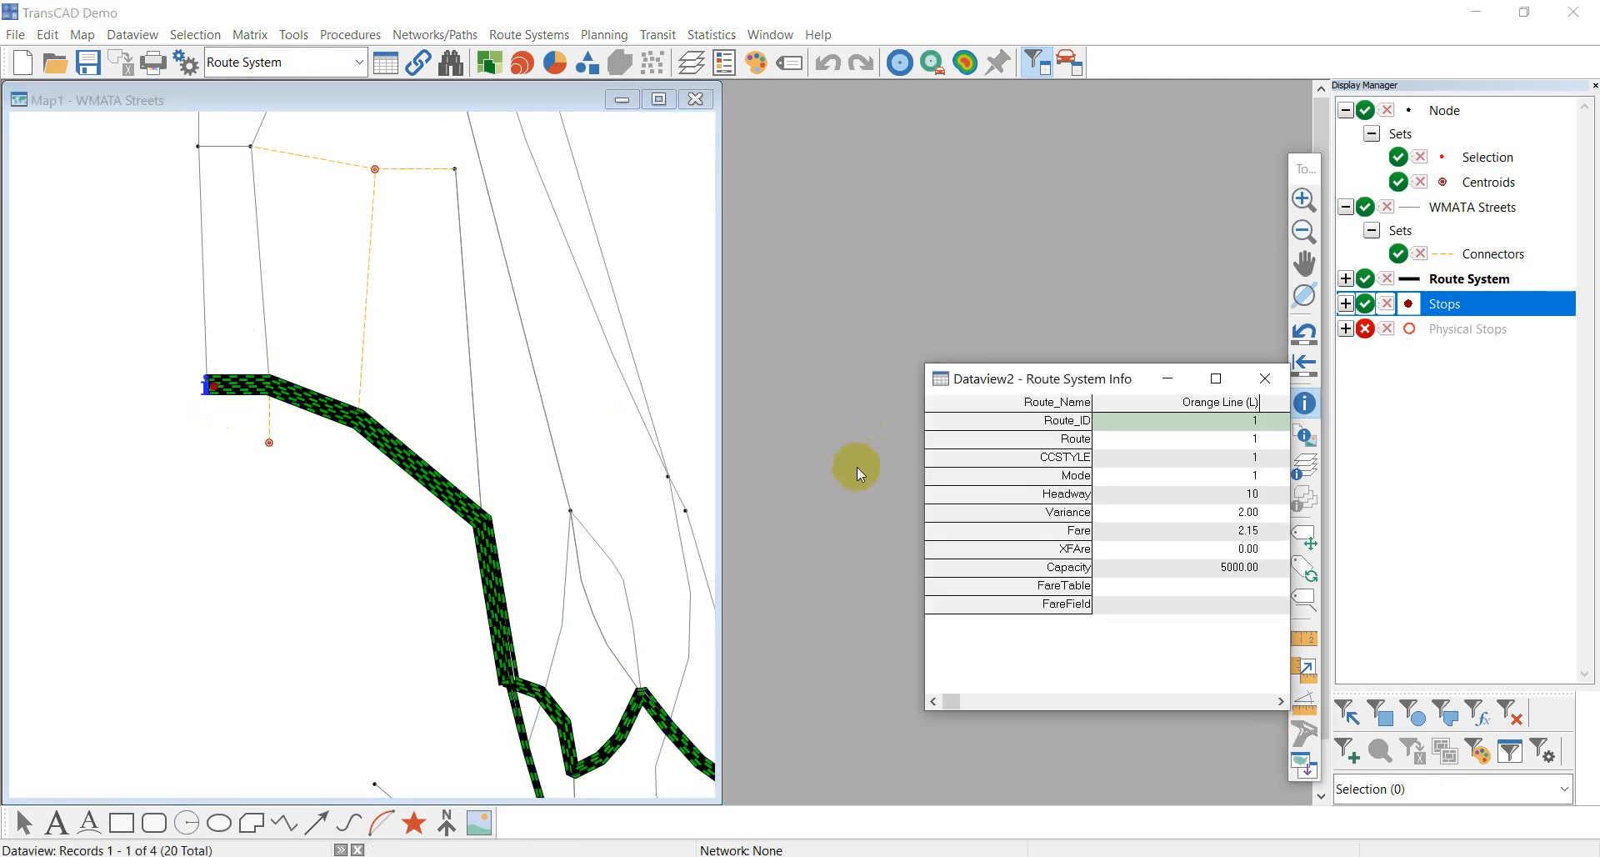
- Widen the Route System Info window to compare the Orange Line and Blue Line records in both directions, and dismiss it
{"action": "left_click_drag", "start_coordinate": [903, 510], "coordinate": [258, 510]}
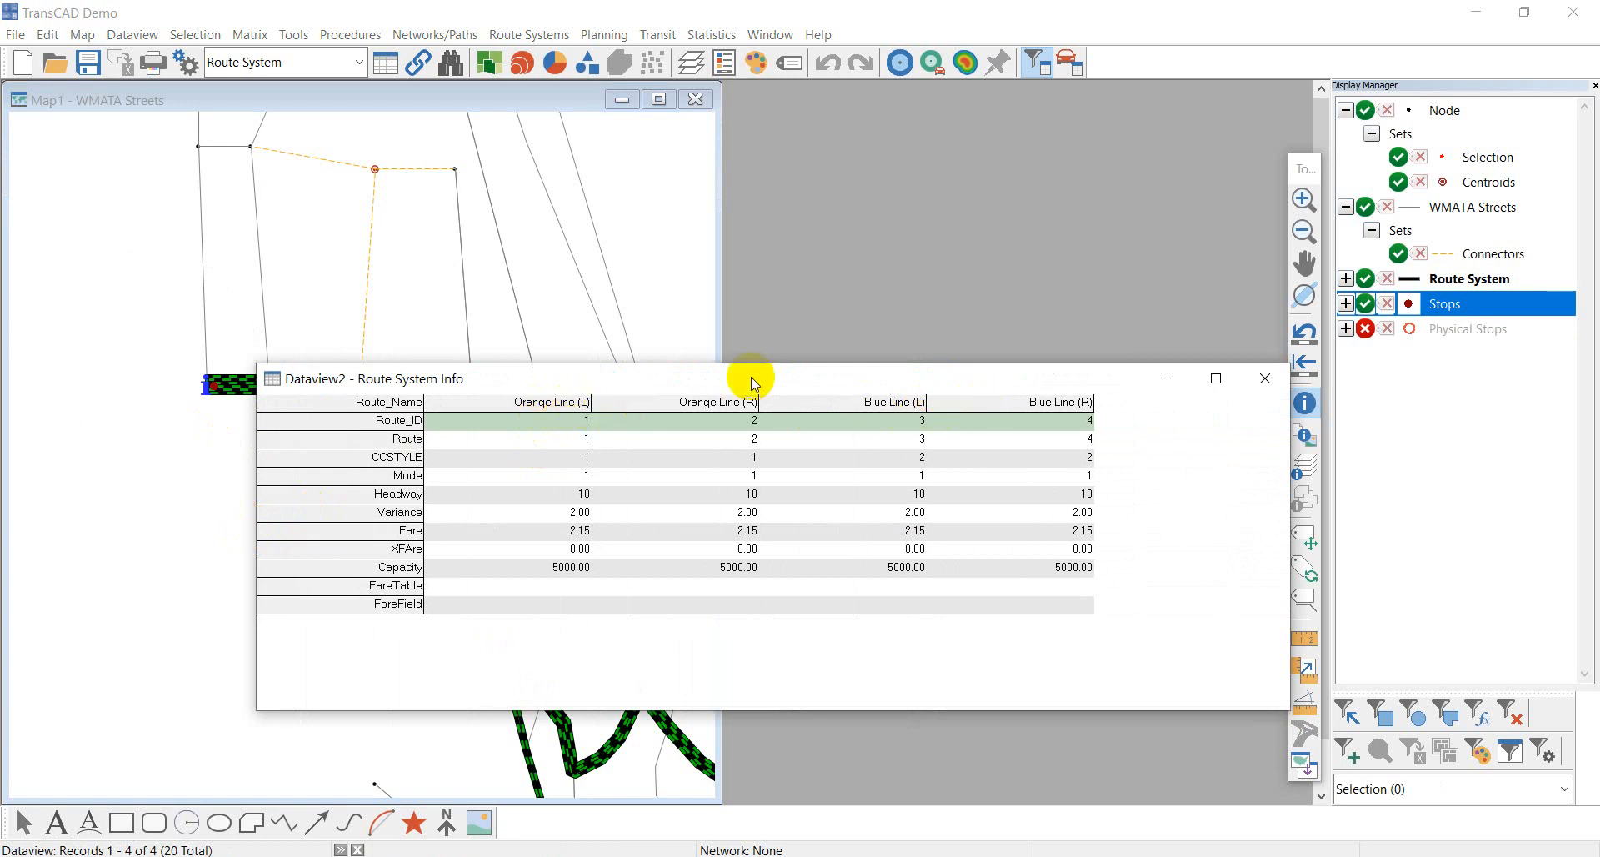
{"action": "left_click_drag", "start_coordinate": [750, 379], "coordinate": [925, 197]}
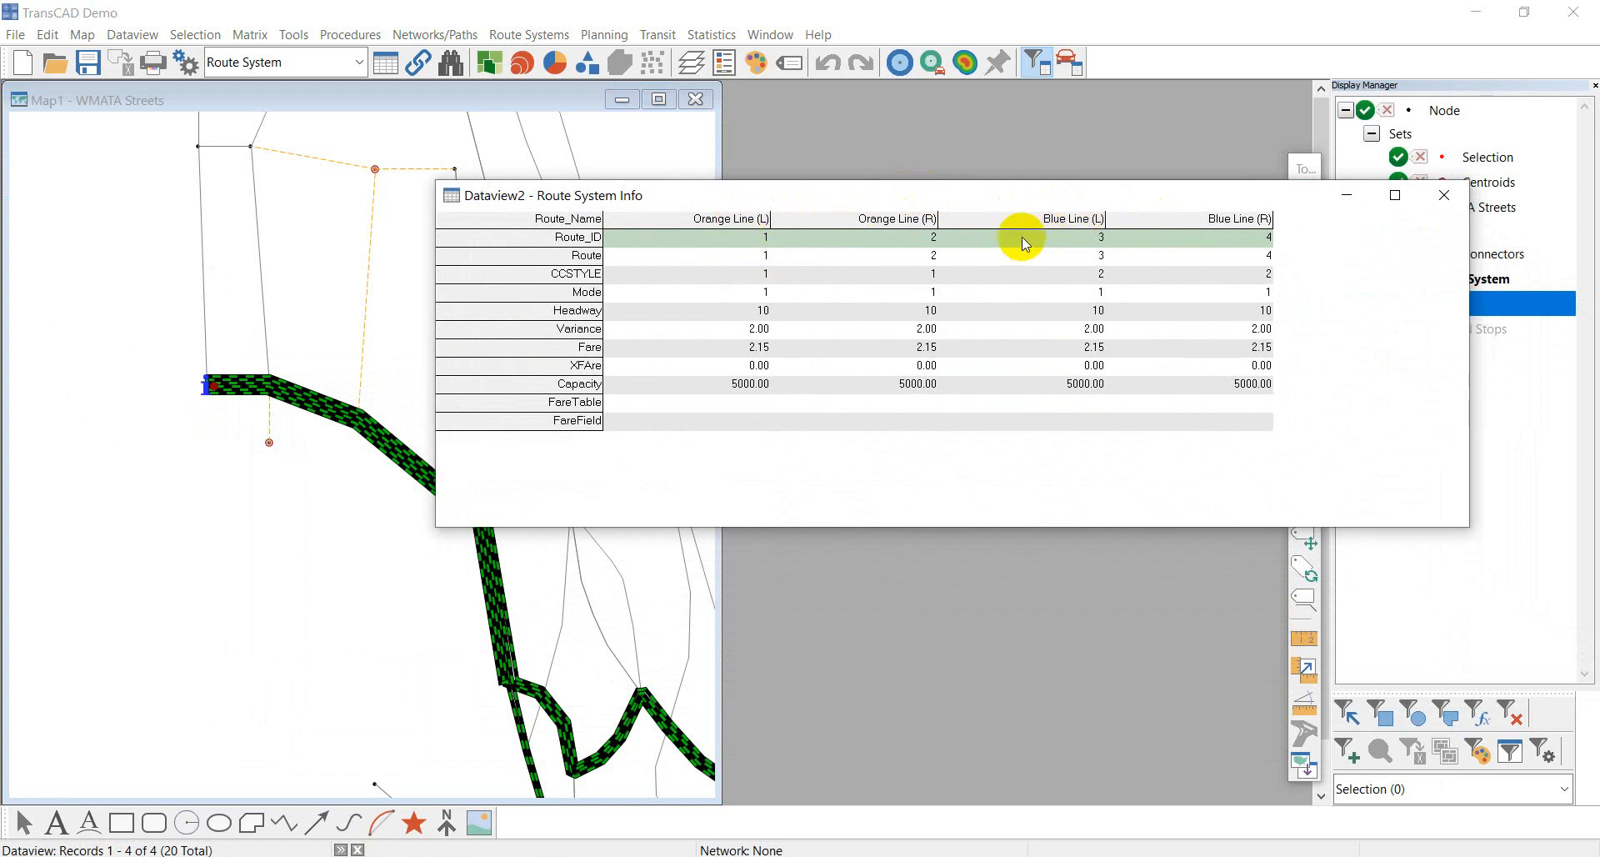
{"action": "left_click_drag", "start_coordinate": [1007, 198], "coordinate": [926, 238]}
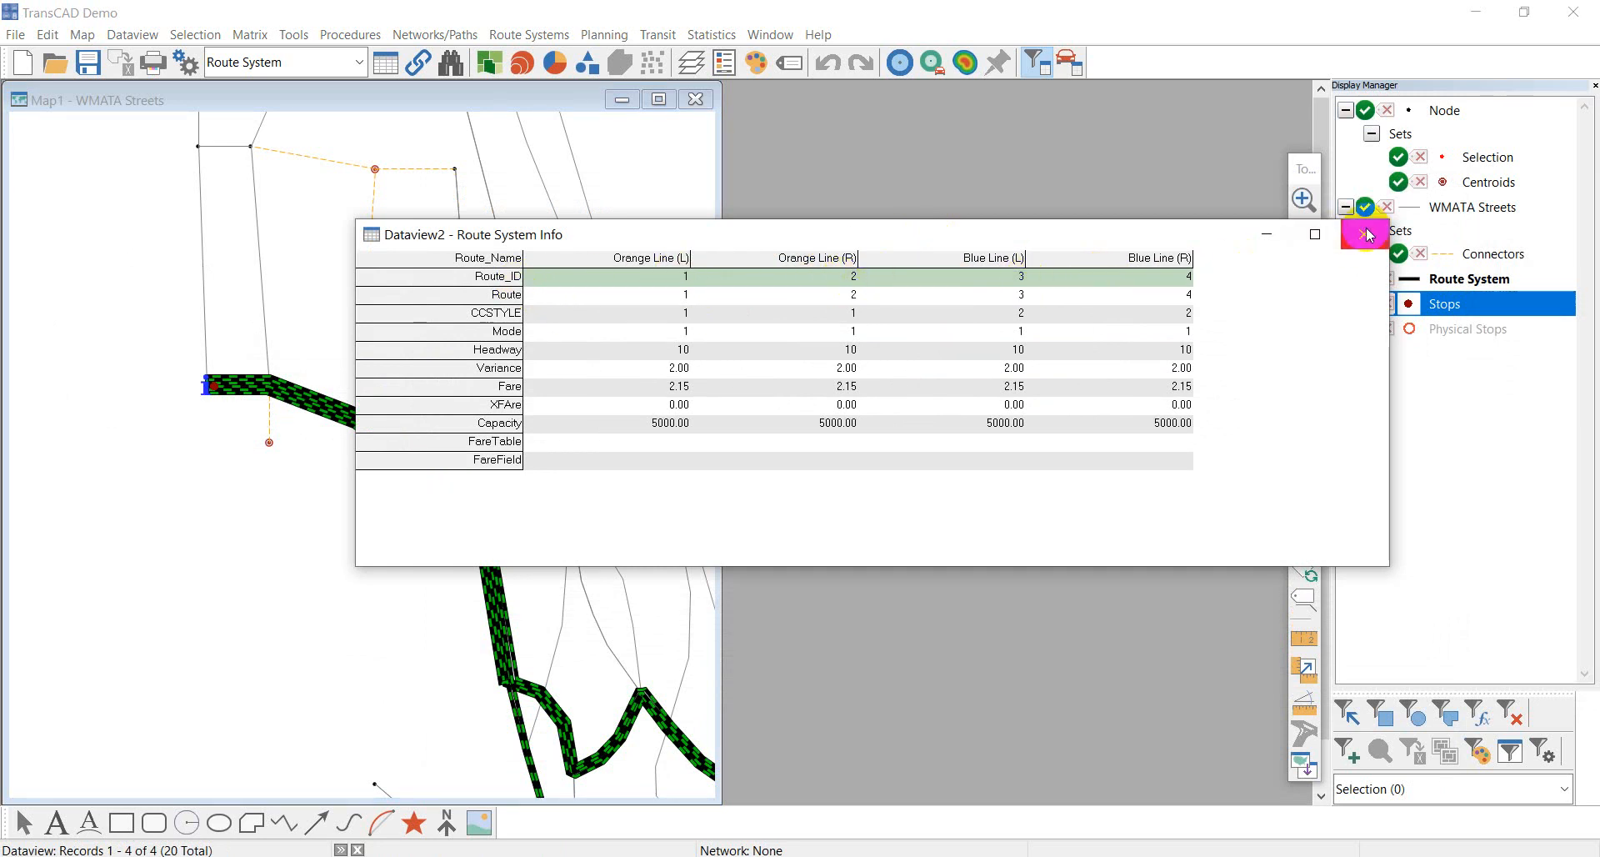
{"action": "left_click", "coordinate": [1266, 234]}
- Make Stops the working layer and retrieve the info of the route stops at the western end of the lines
{"action": "left_click", "coordinate": [308, 61]}
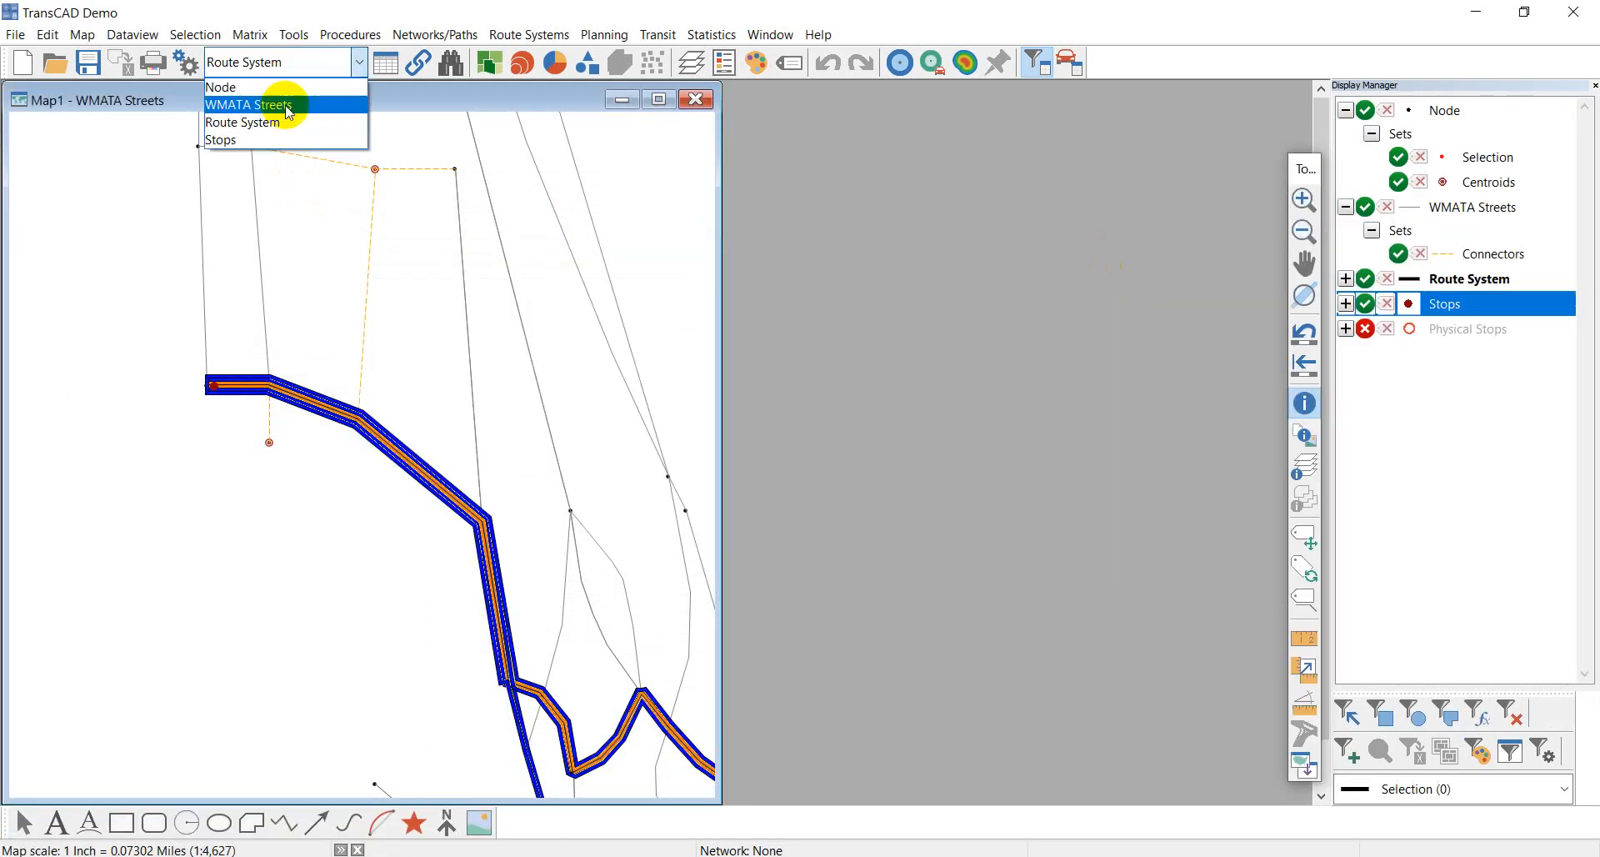
{"action": "left_click", "coordinate": [247, 142]}
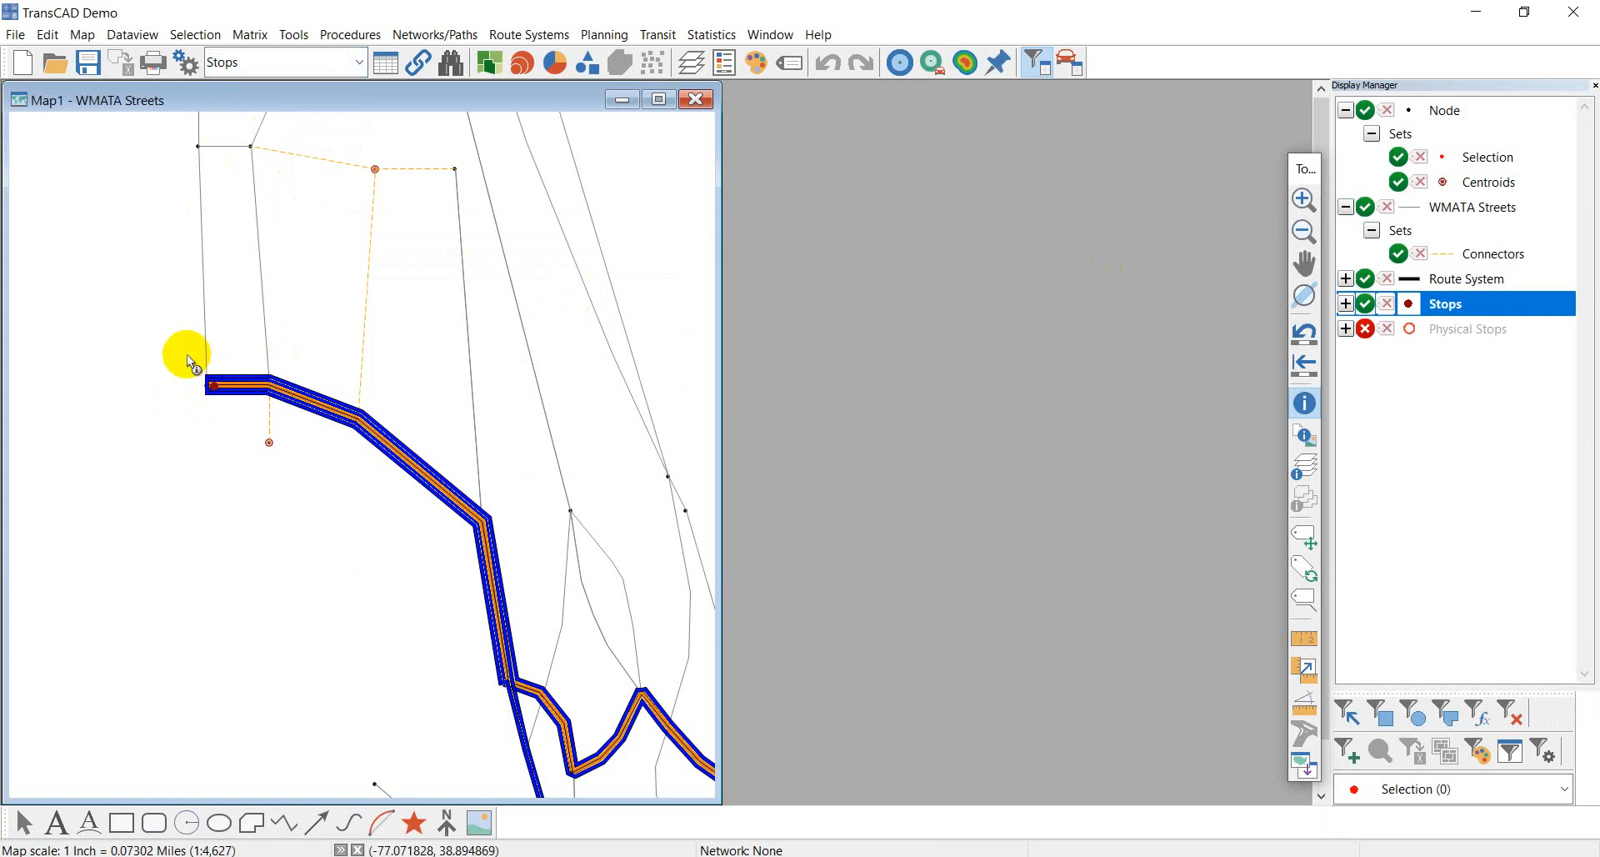
{"action": "left_click_drag", "start_coordinate": [172, 354], "coordinate": [217, 410]}
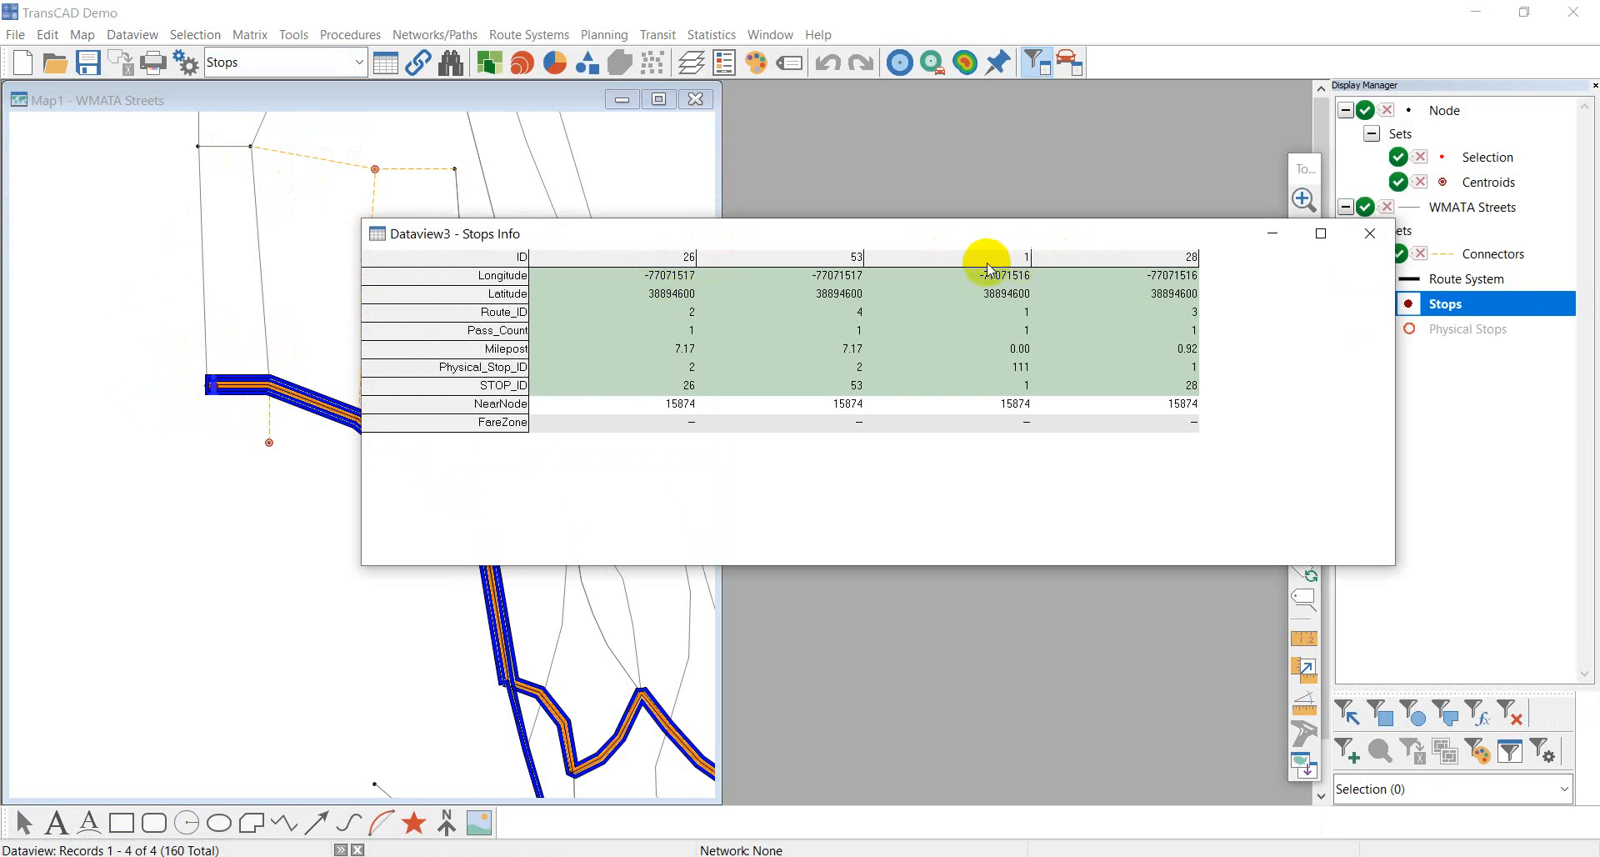
- Compare the Route_ID values of stops 1 and 28 with those of the other stops there, and close the Stops Info window
{"action": "left_click", "coordinate": [1012, 260]}
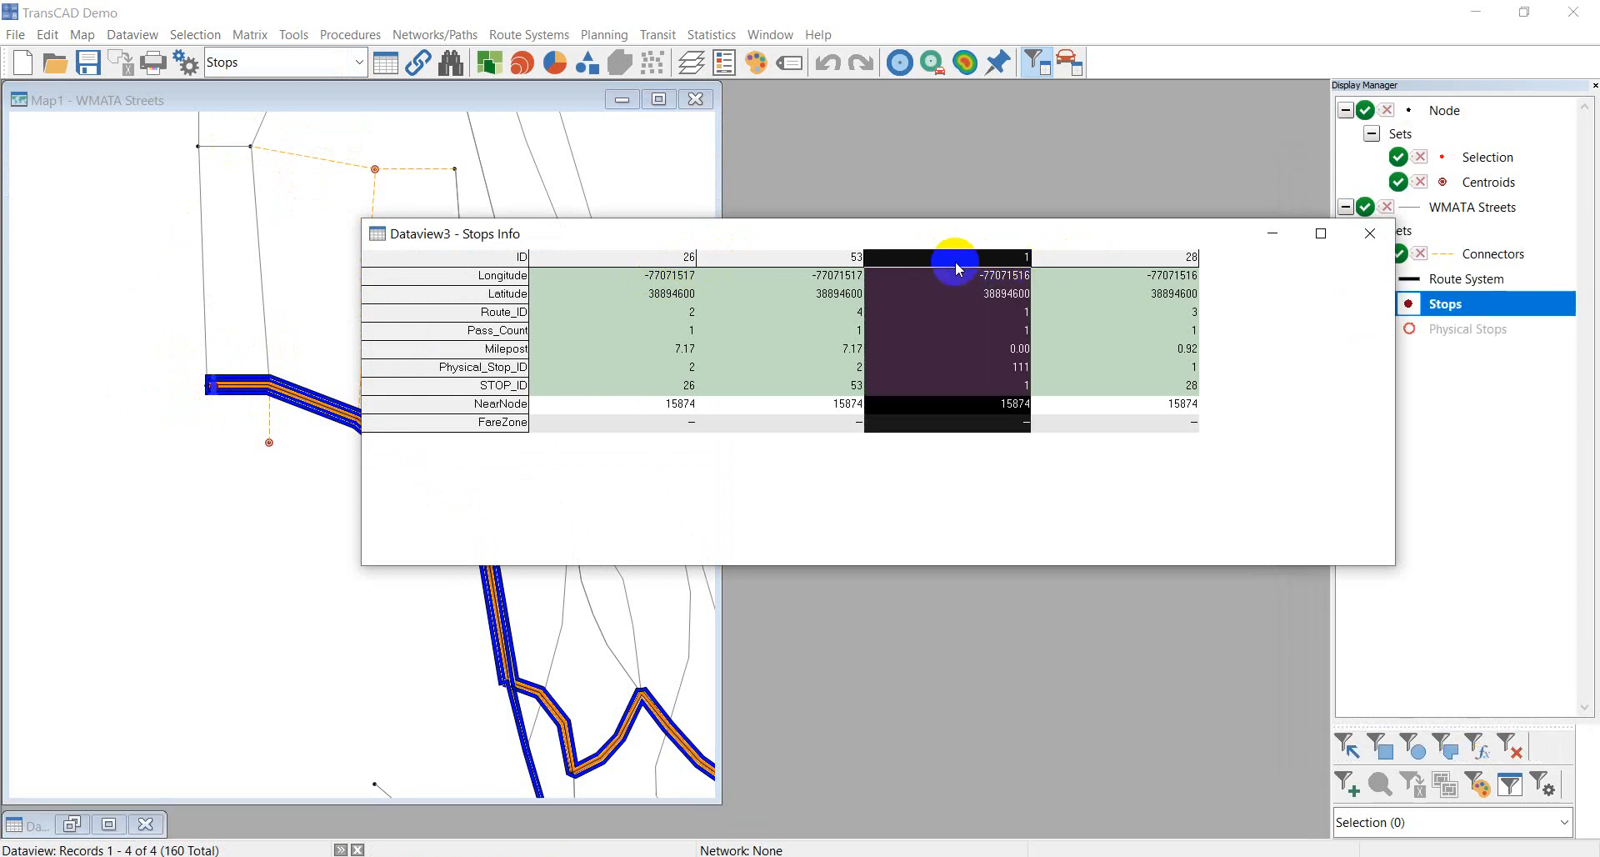
{"action": "left_click", "coordinate": [998, 319]}
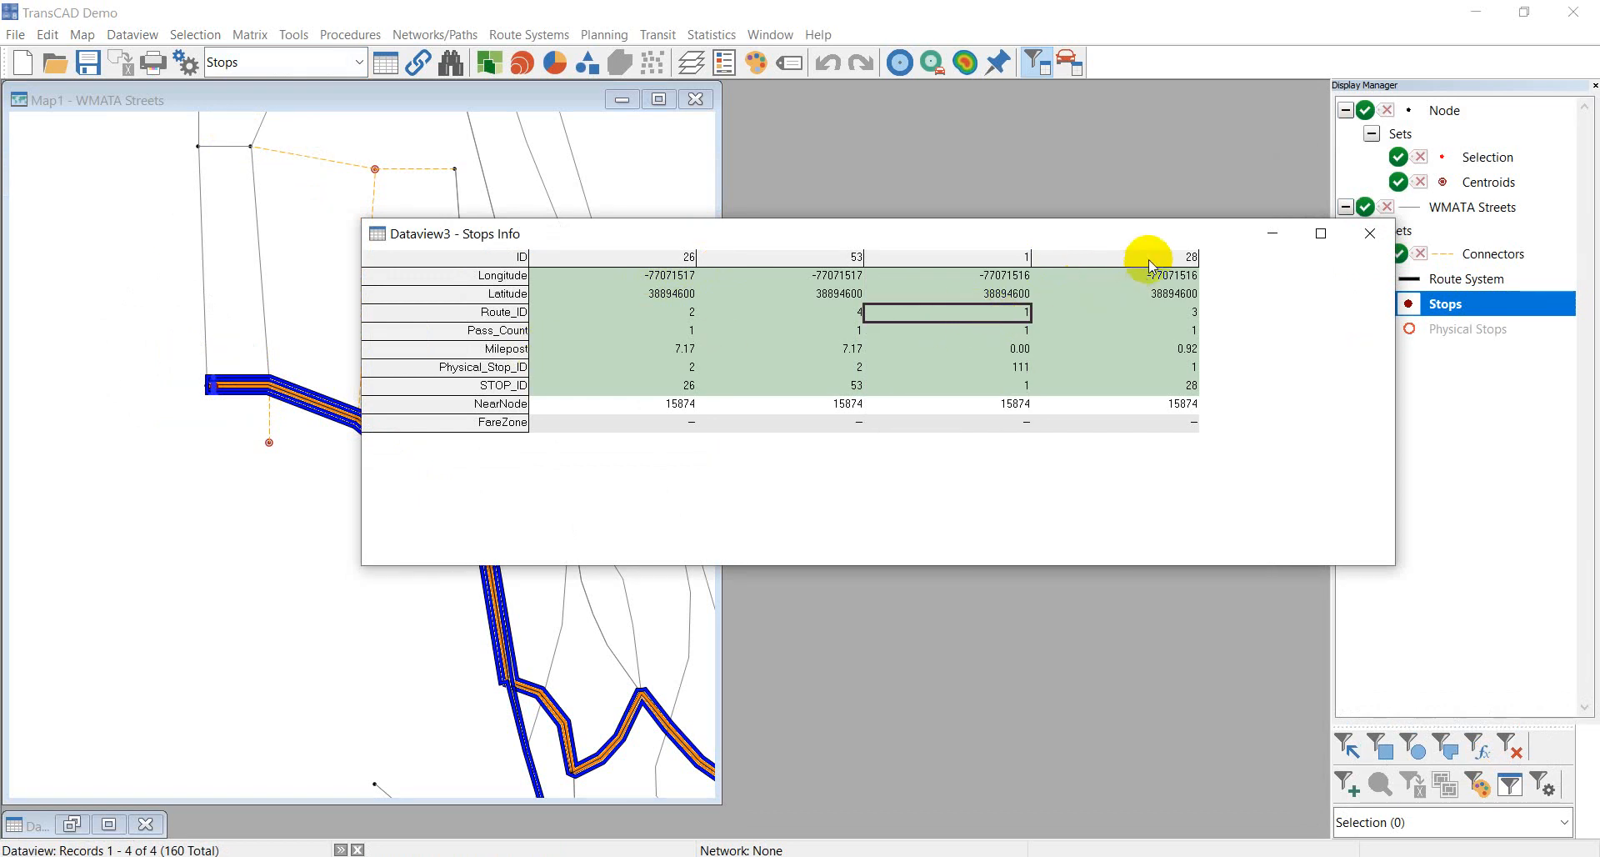
{"action": "left_click", "coordinate": [1175, 256]}
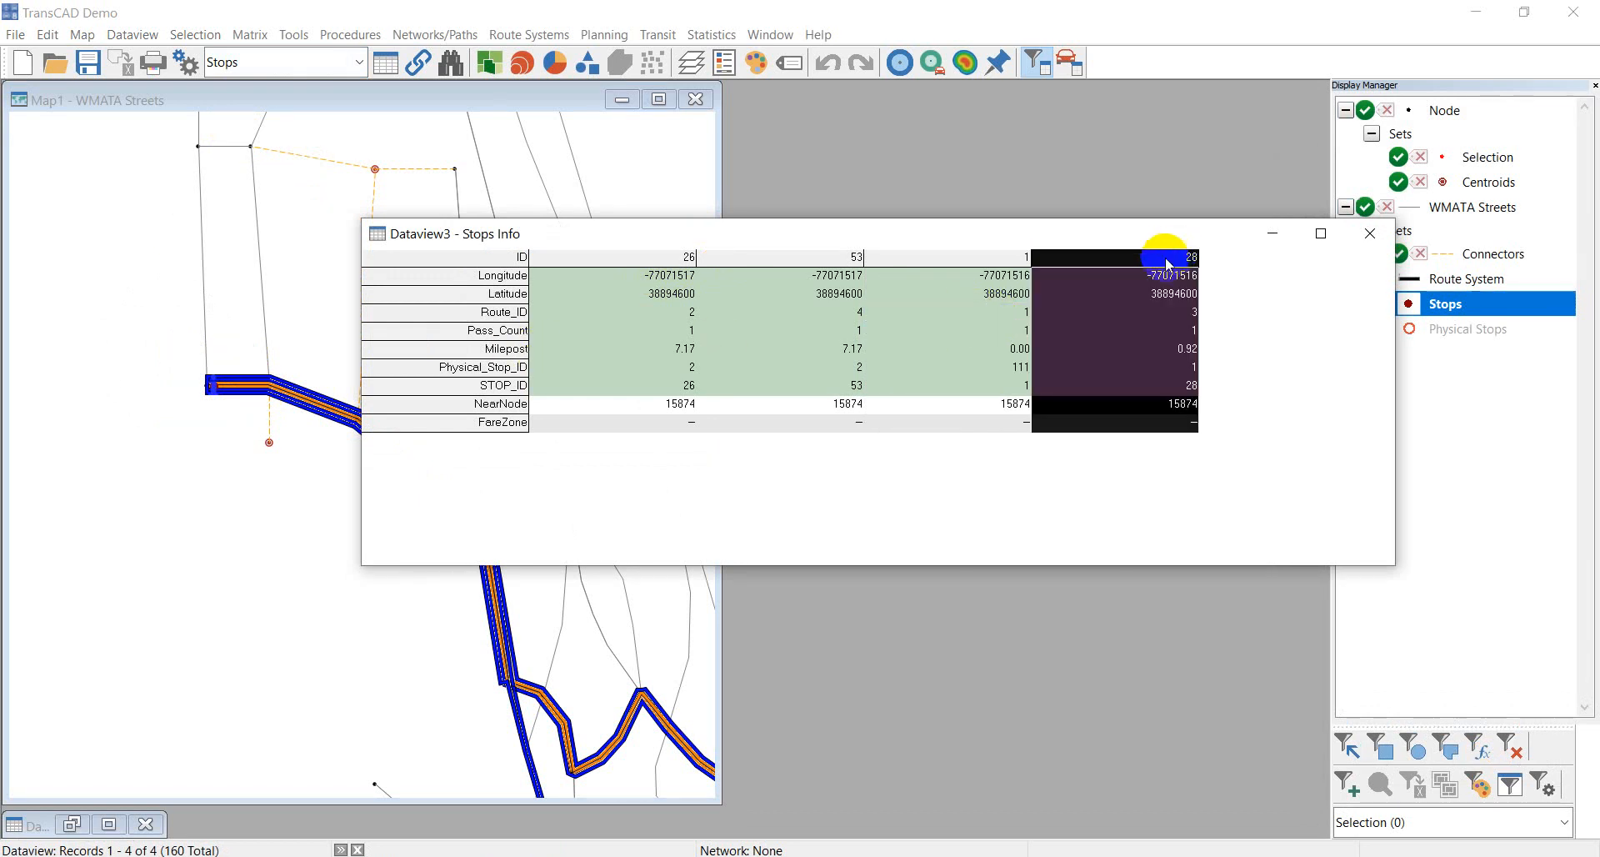
{"action": "left_click", "coordinate": [1187, 316]}
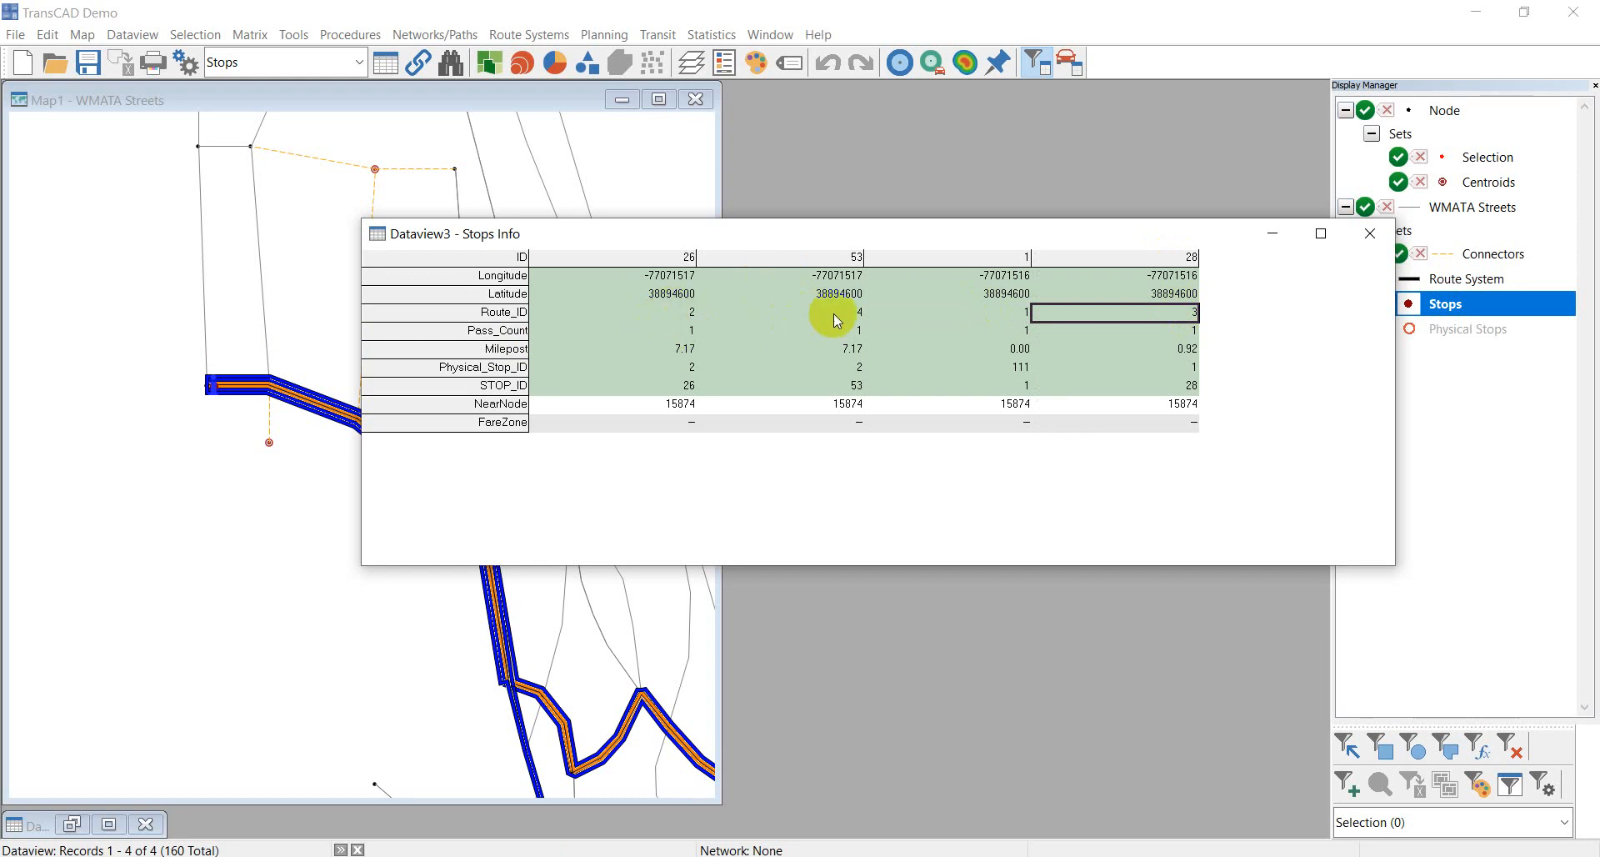
{"action": "left_click", "coordinate": [1369, 233]}
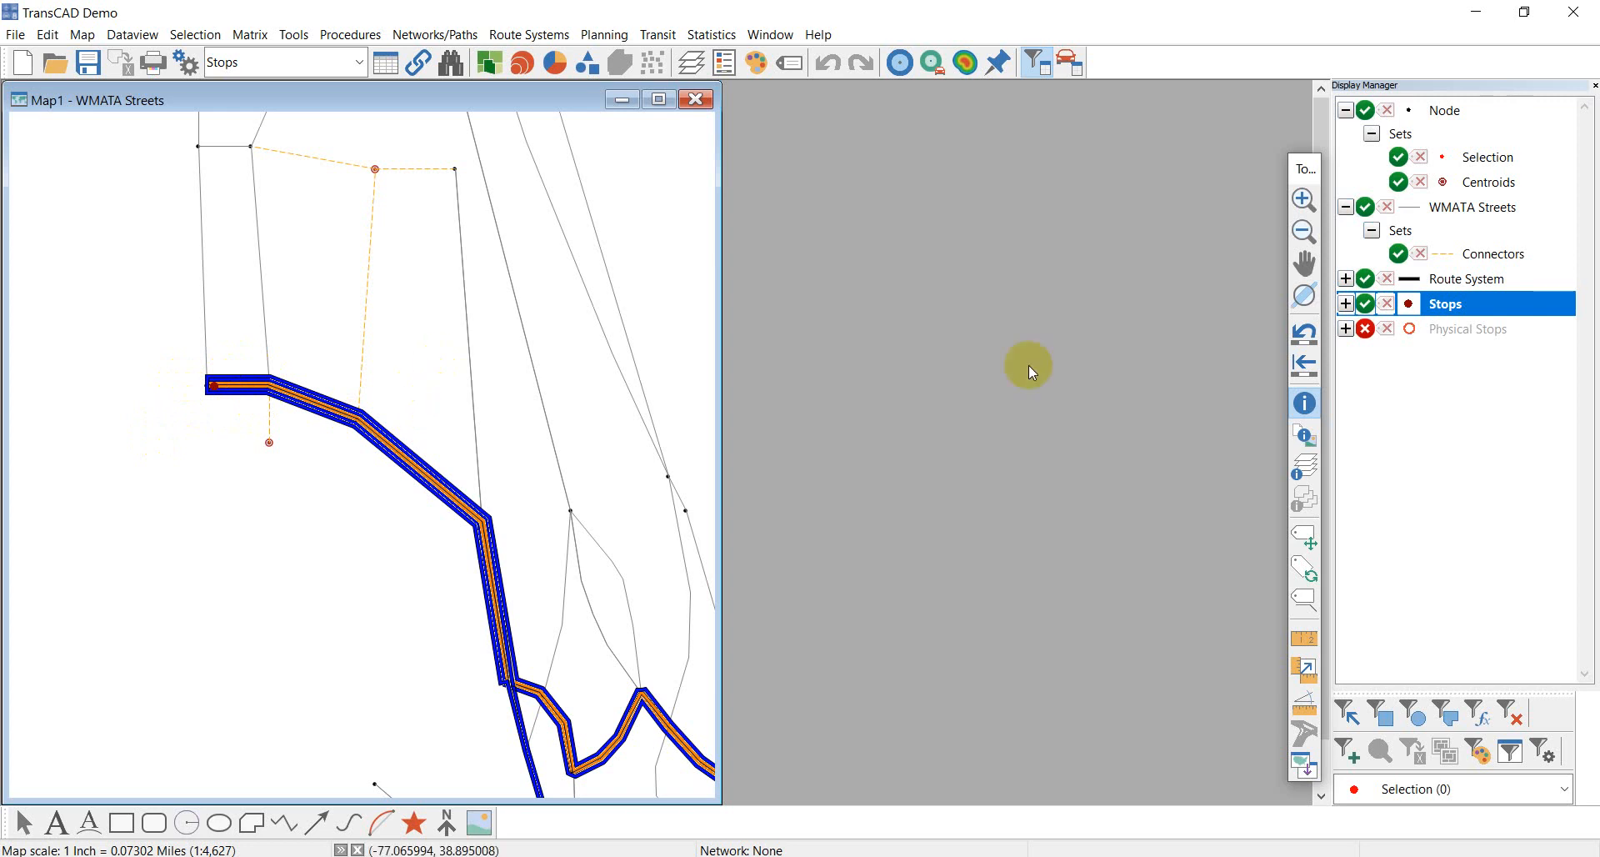
- Display the Physical Stops layer temporarily to compare its symbol with the route stop at the western end, and hide it again
{"action": "left_click", "coordinate": [1366, 329]}
{"action": "scroll", "coordinate": [197, 402], "scroll_direction": "up", "scroll_amount": 1}
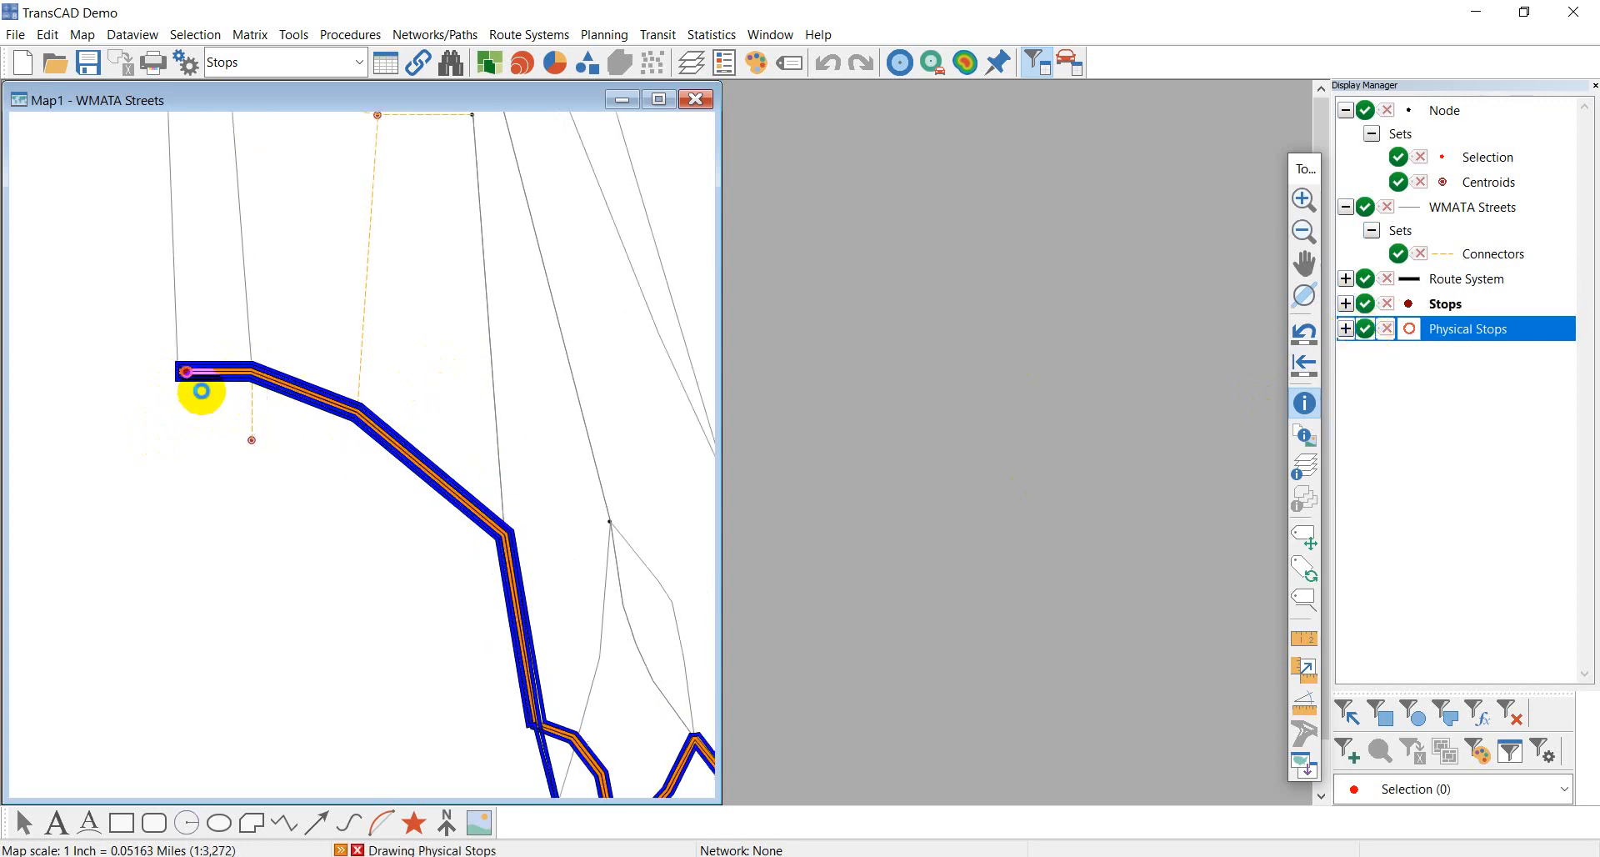
{"action": "scroll", "coordinate": [146, 358], "scroll_direction": "up", "scroll_amount": 1}
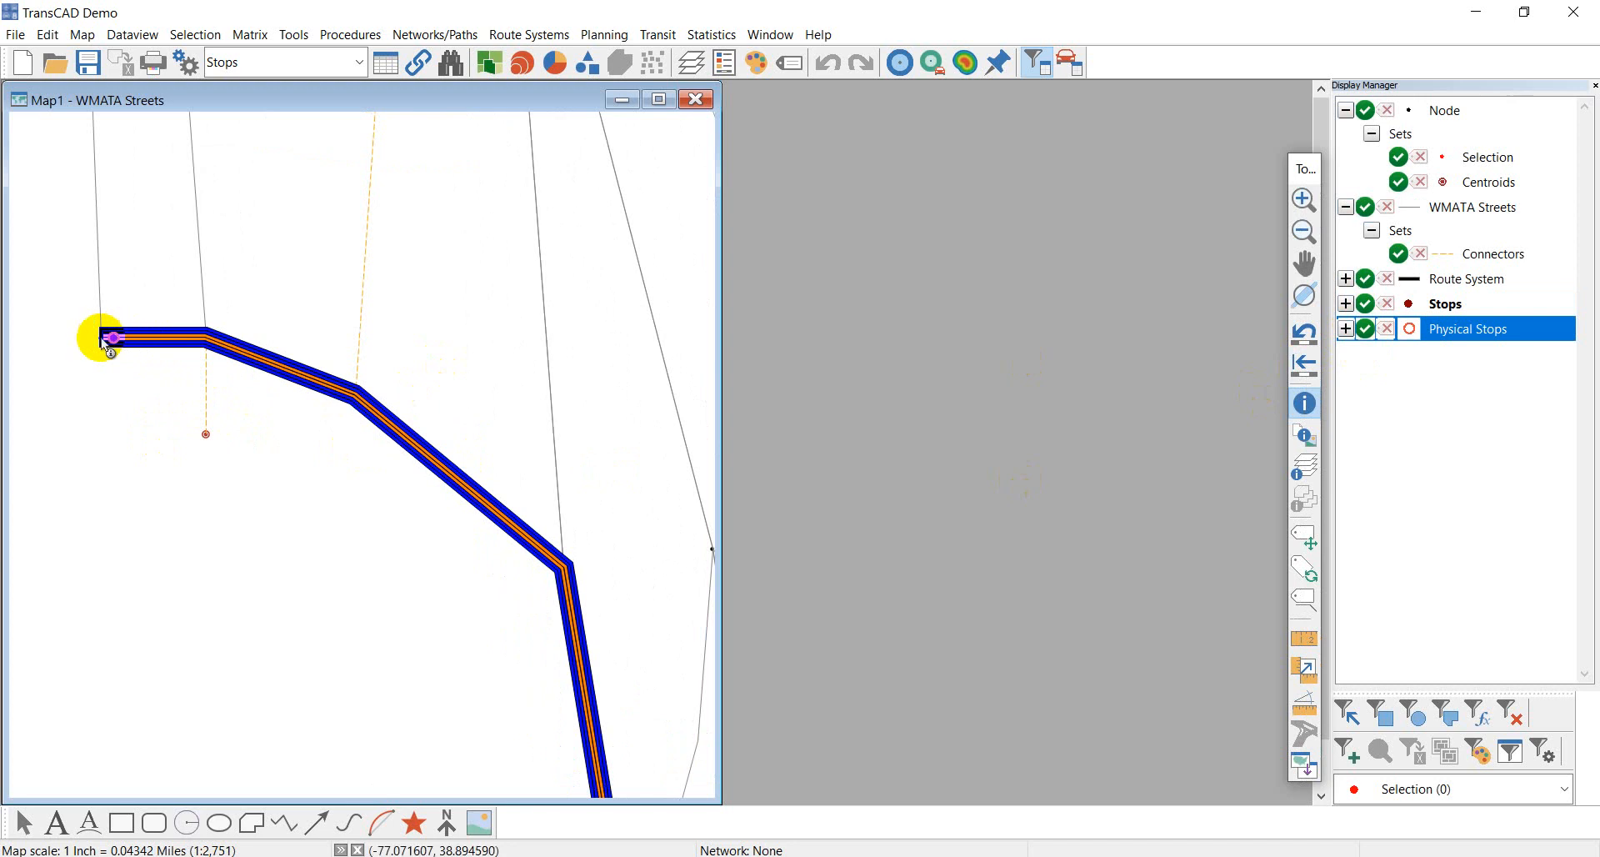
{"action": "left_click", "coordinate": [1441, 304]}
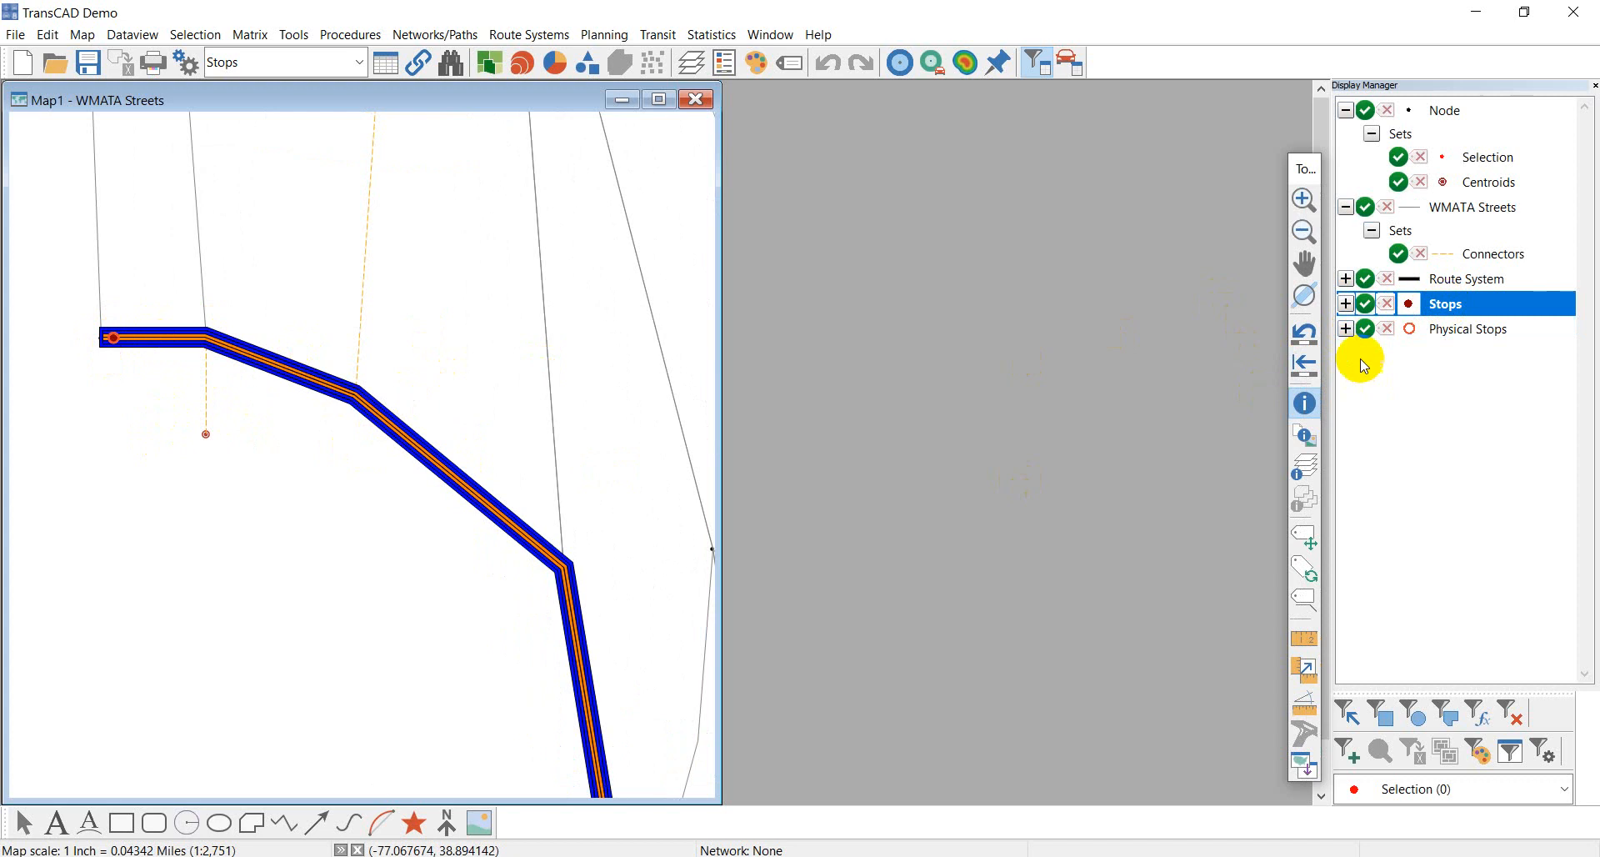
{"action": "left_click", "coordinate": [1367, 331]}
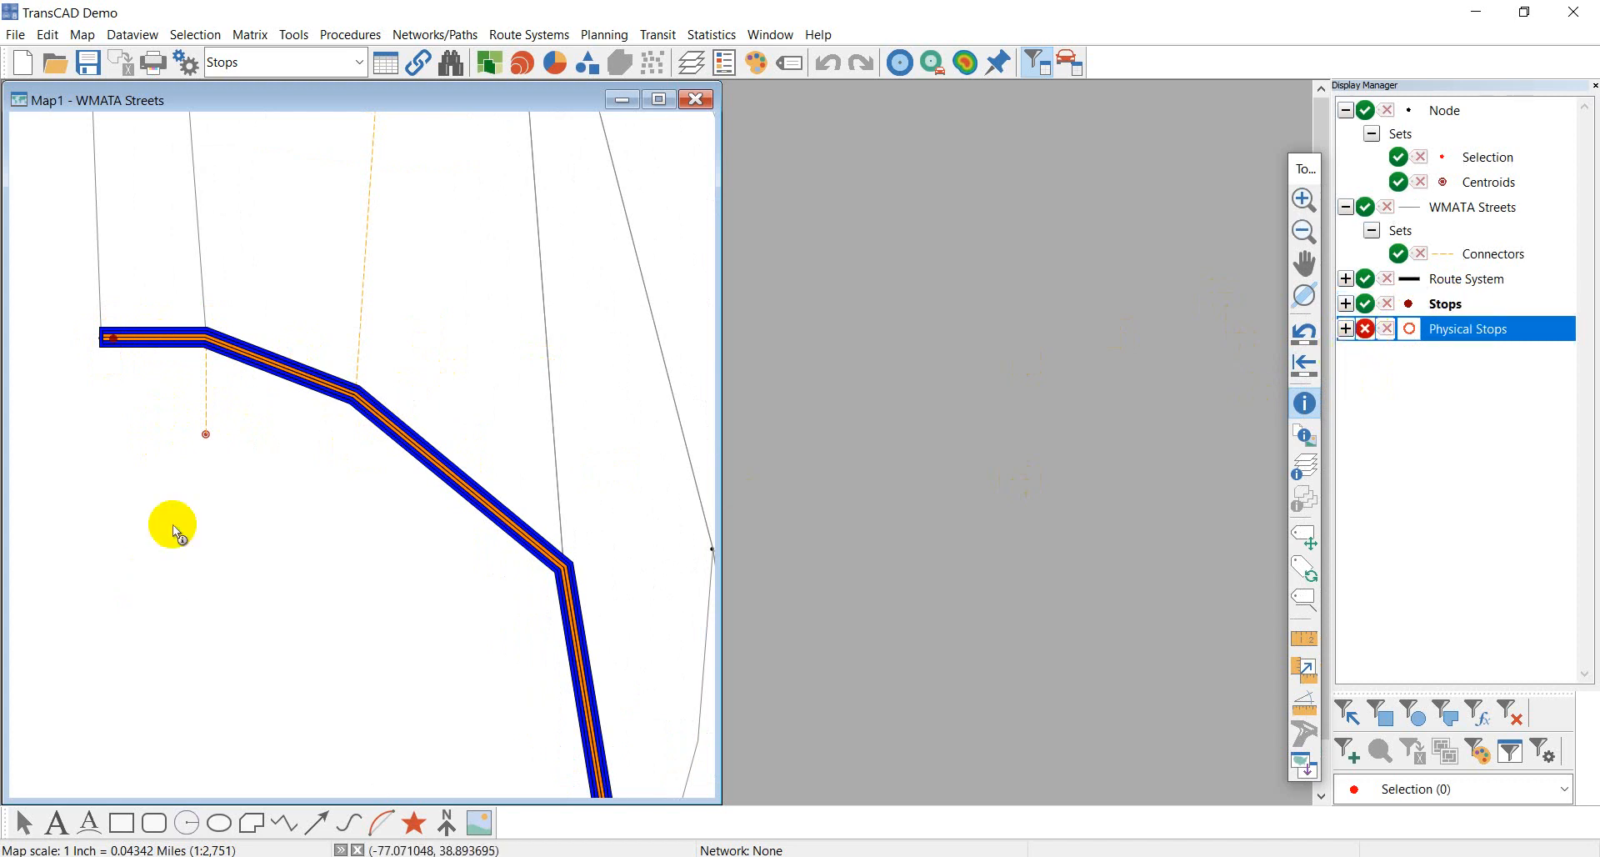
- Open a new dataview of the Stops layer to list the records of all route stops
{"action": "scroll", "coordinate": [375, 382], "scroll_direction": "down", "scroll_amount": 2}
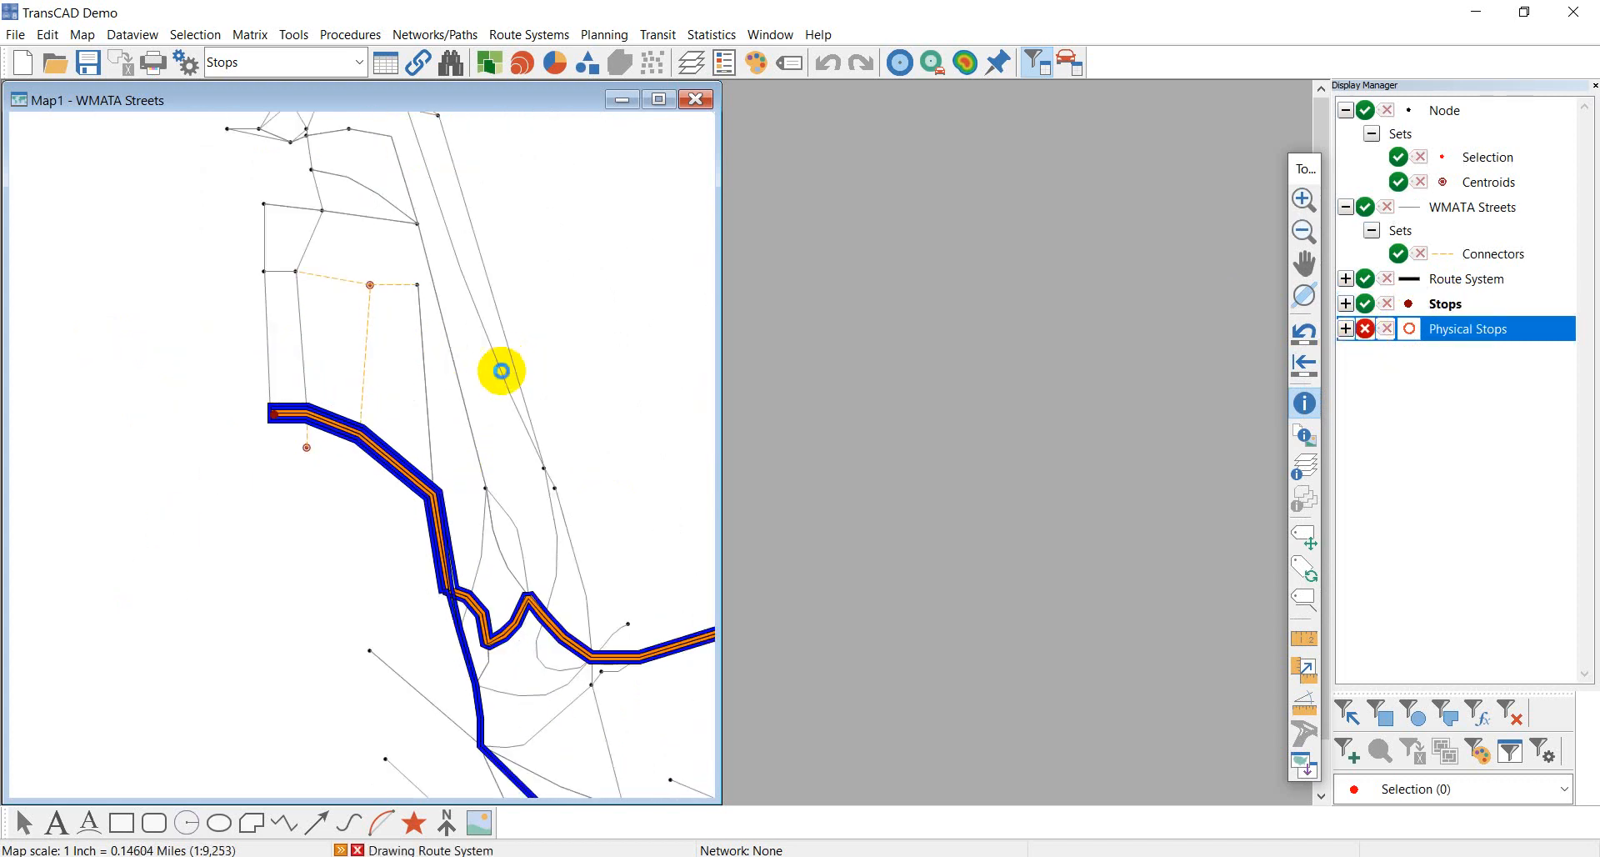
{"action": "scroll", "coordinate": [501, 370], "scroll_direction": "down", "scroll_amount": 2}
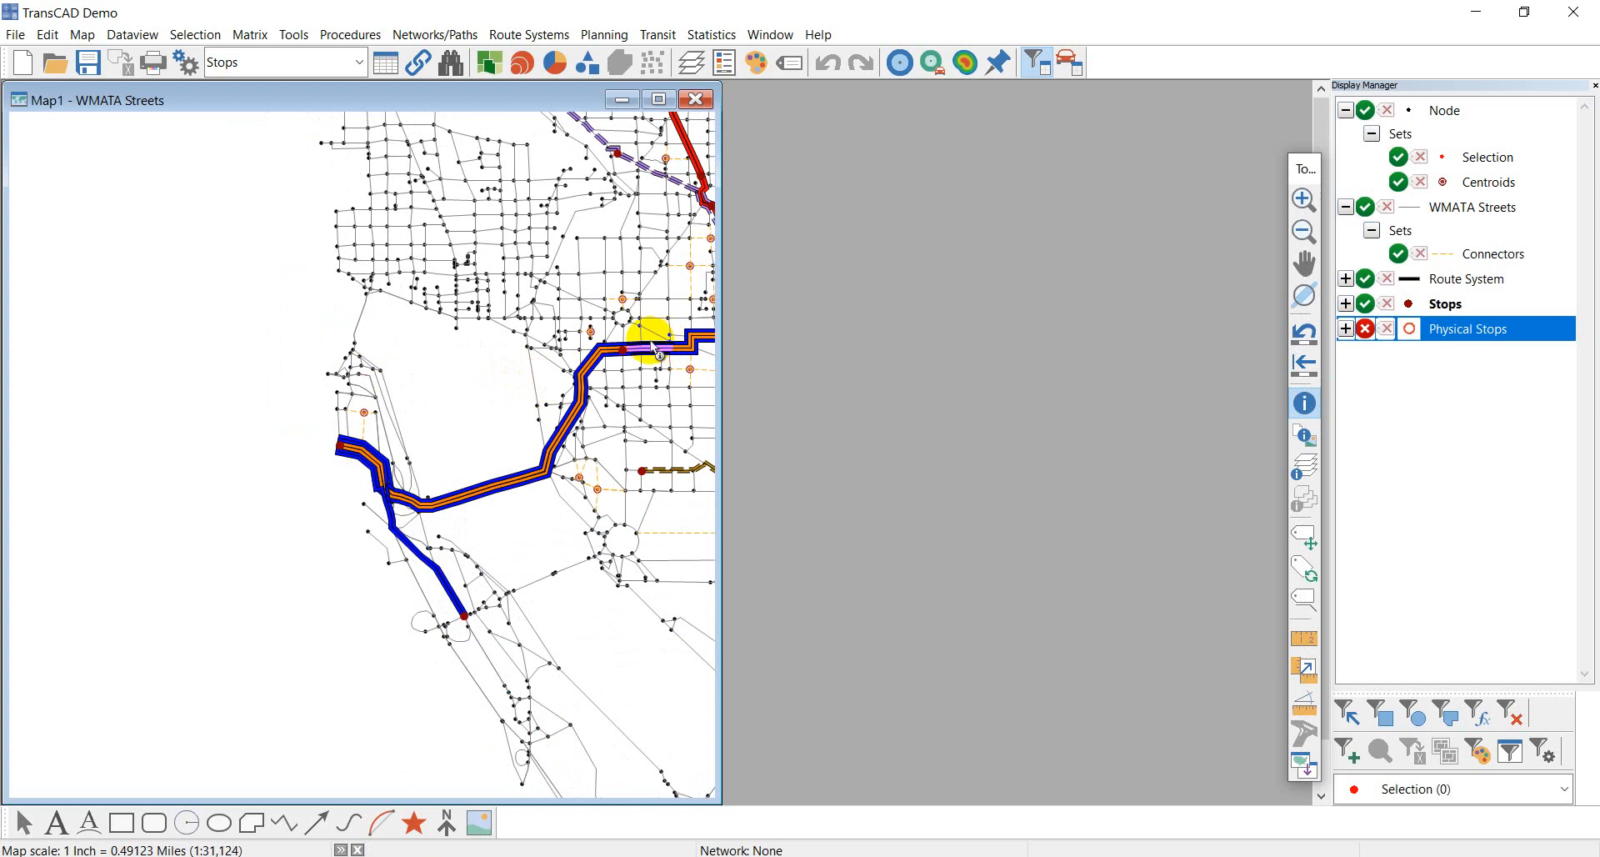
{"action": "left_click", "coordinate": [1465, 306]}
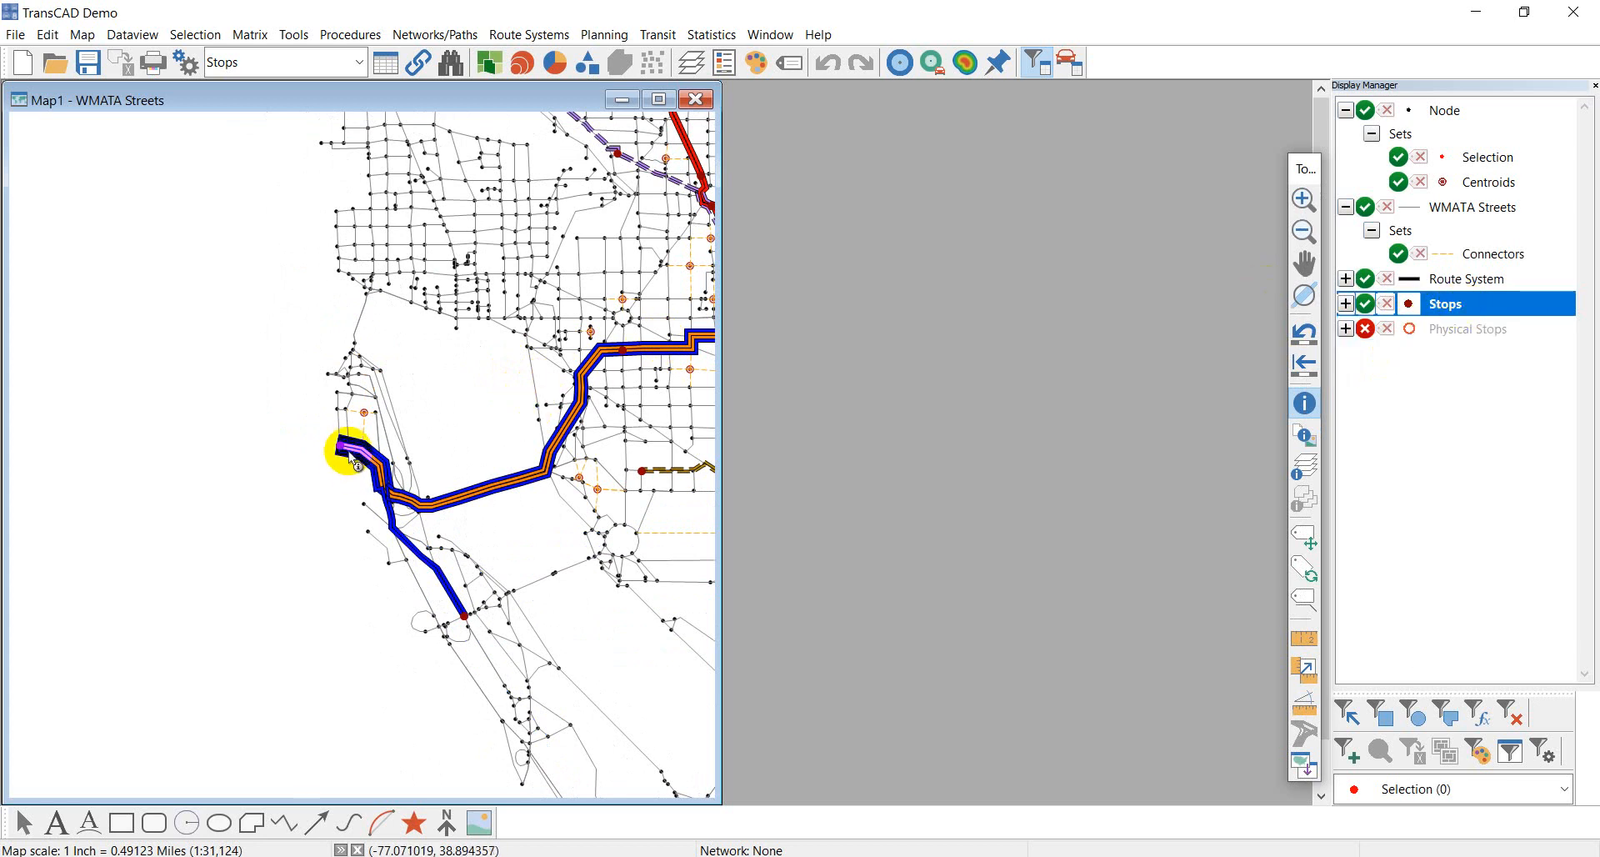
{"action": "mouse_move", "coordinate": [348, 452]}
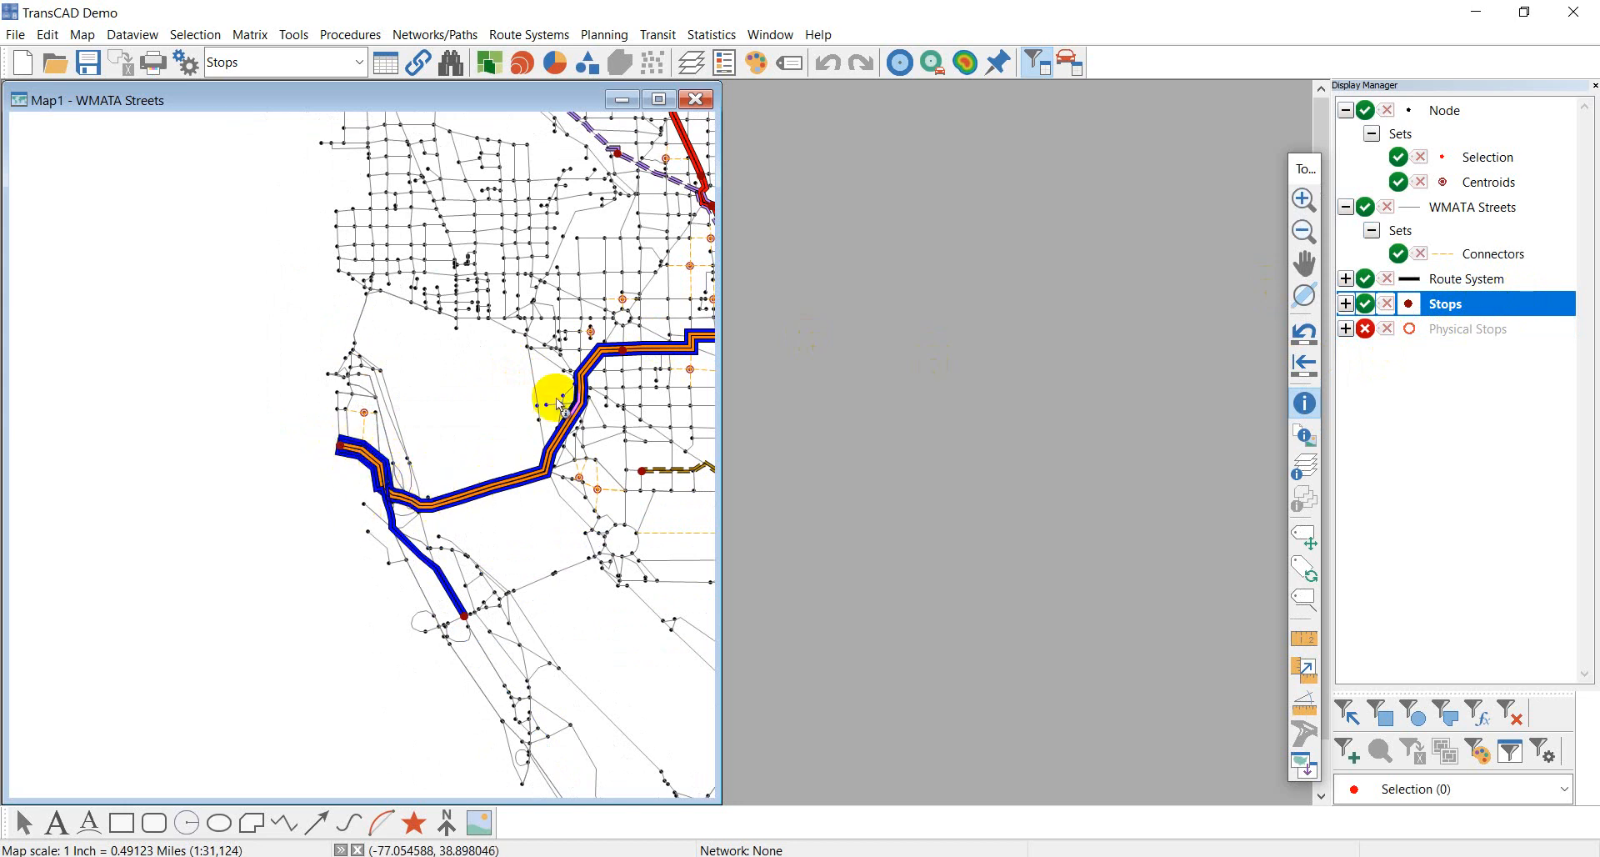
{"action": "right_click", "coordinate": [1463, 308]}
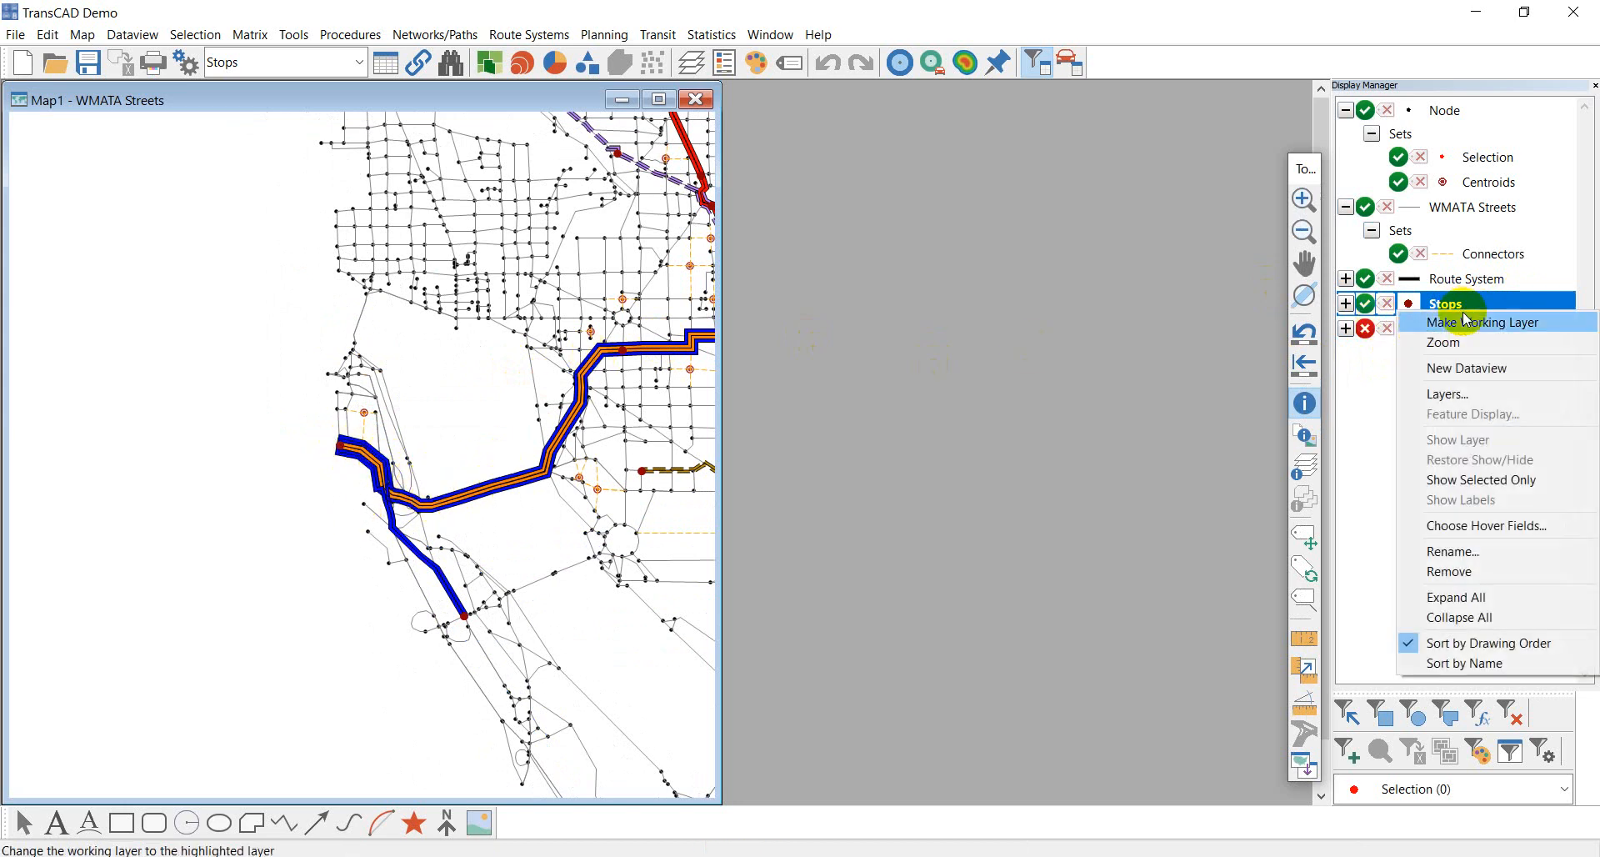
{"action": "left_click", "coordinate": [1466, 368]}
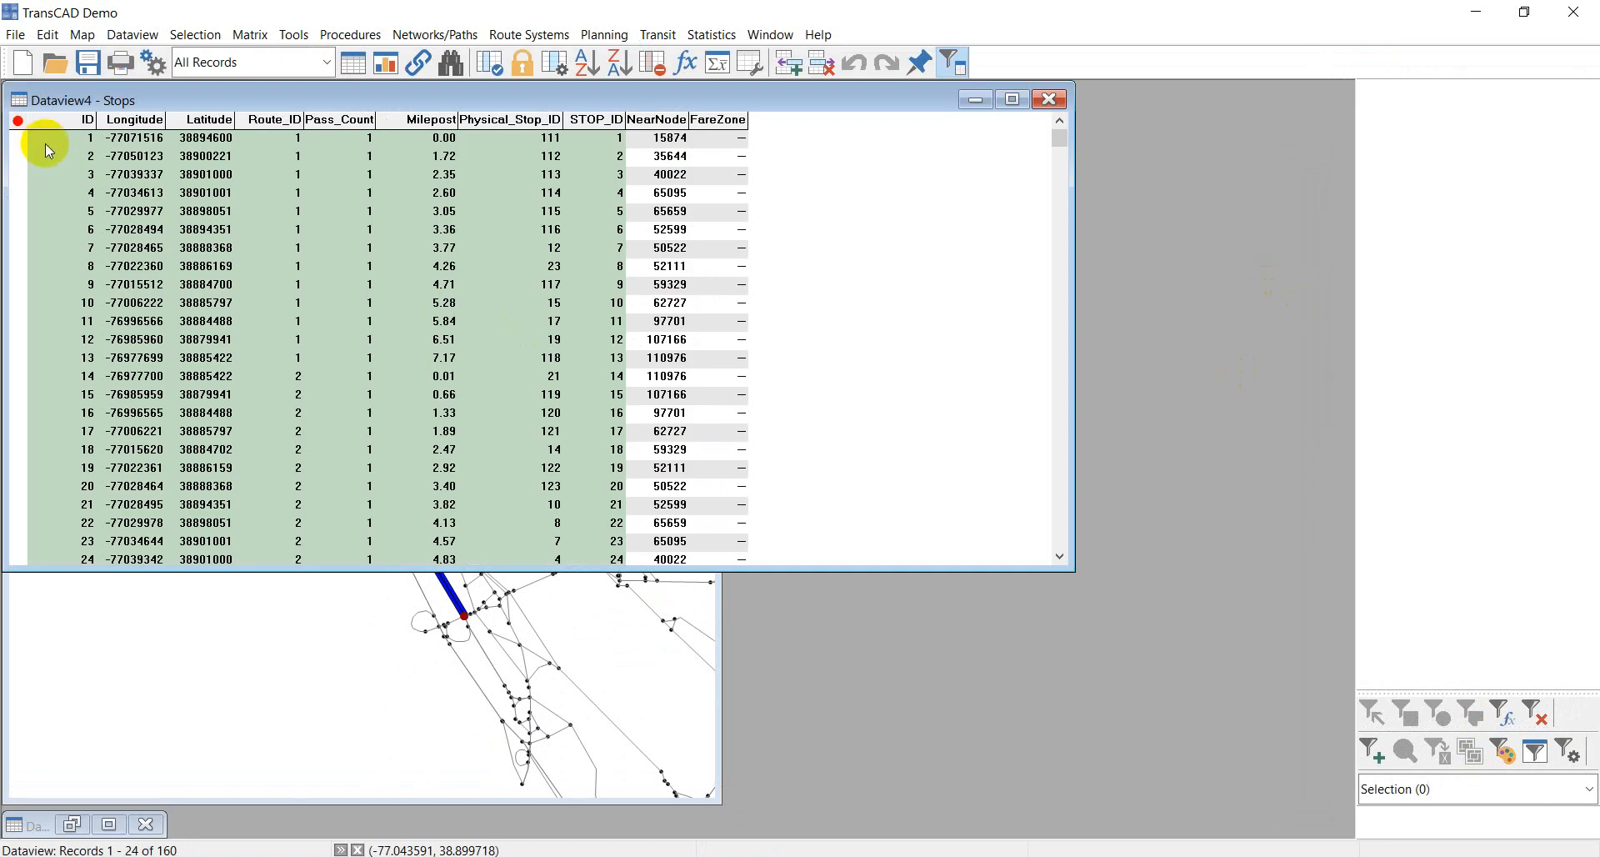
- Highlight the Route_ID column and review its values from the first to the last stop record
{"action": "left_click", "coordinate": [275, 119]}
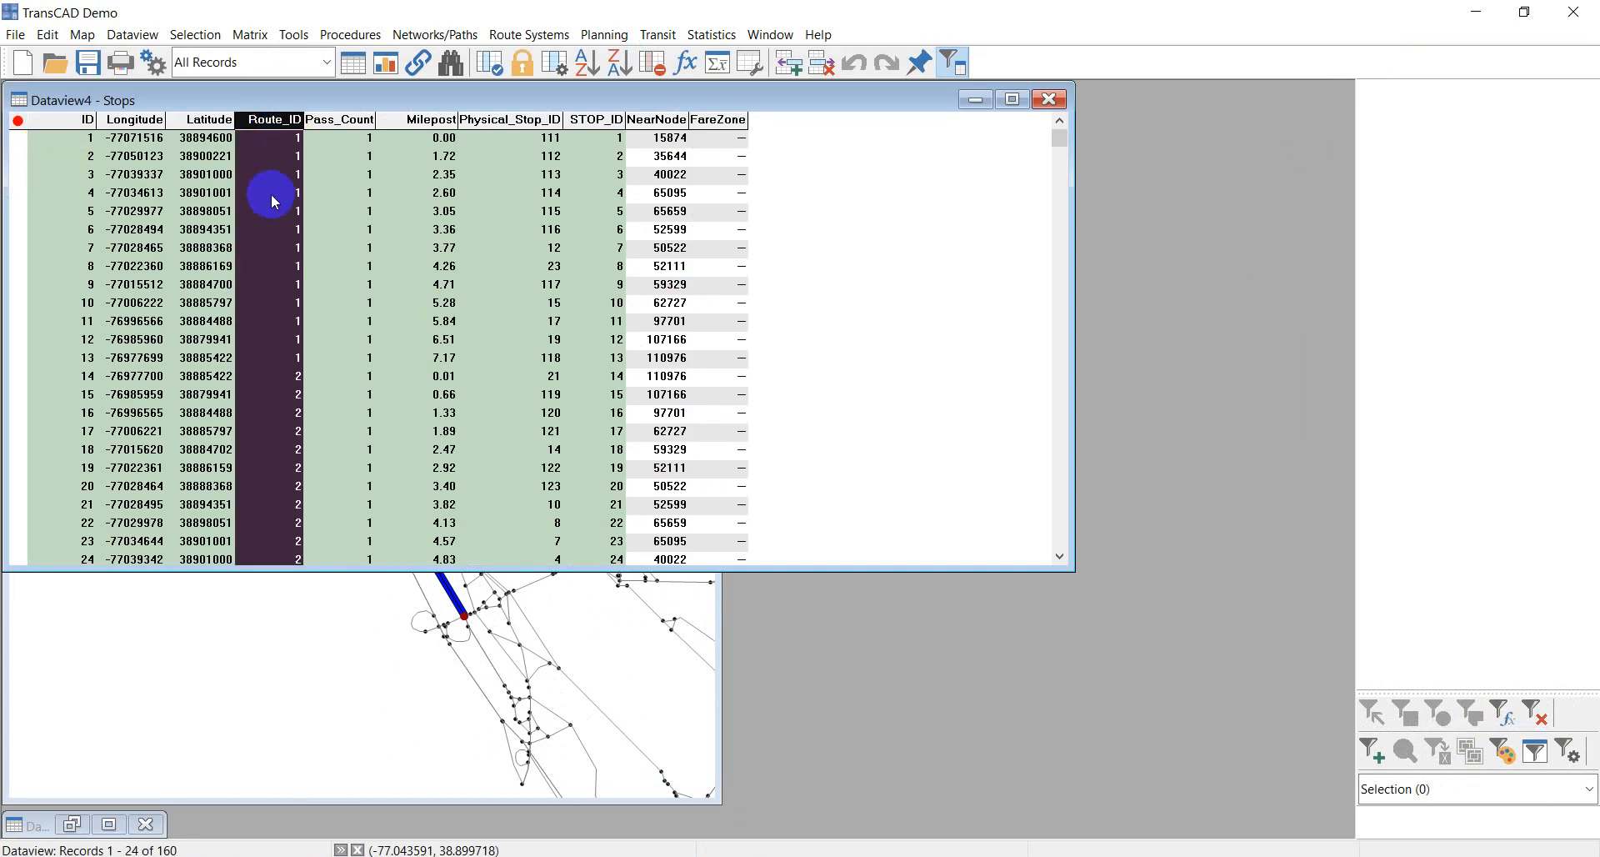
{"action": "scroll", "coordinate": [307, 333], "scroll_direction": "down", "scroll_amount": 20}
{"action": "scroll", "coordinate": [300, 431], "scroll_direction": "down", "scroll_amount": 20}
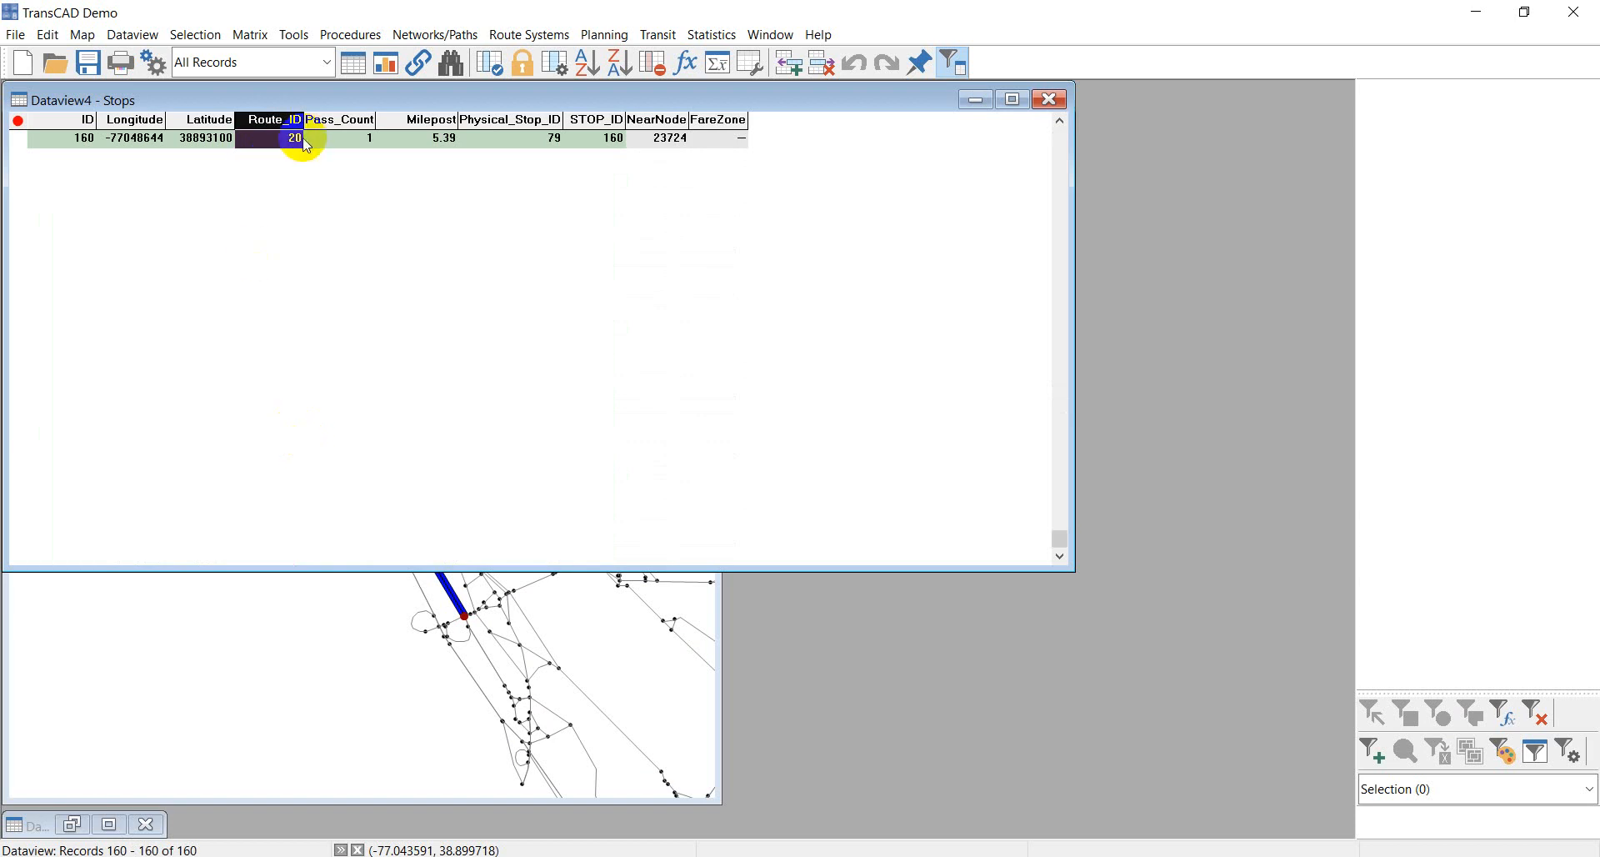
{"action": "scroll", "coordinate": [322, 382], "scroll_direction": "up", "scroll_amount": 10}
{"action": "scroll", "coordinate": [295, 444], "scroll_direction": "down", "scroll_amount": 7}
{"action": "scroll", "coordinate": [294, 275], "scroll_direction": "up", "scroll_amount": 20}
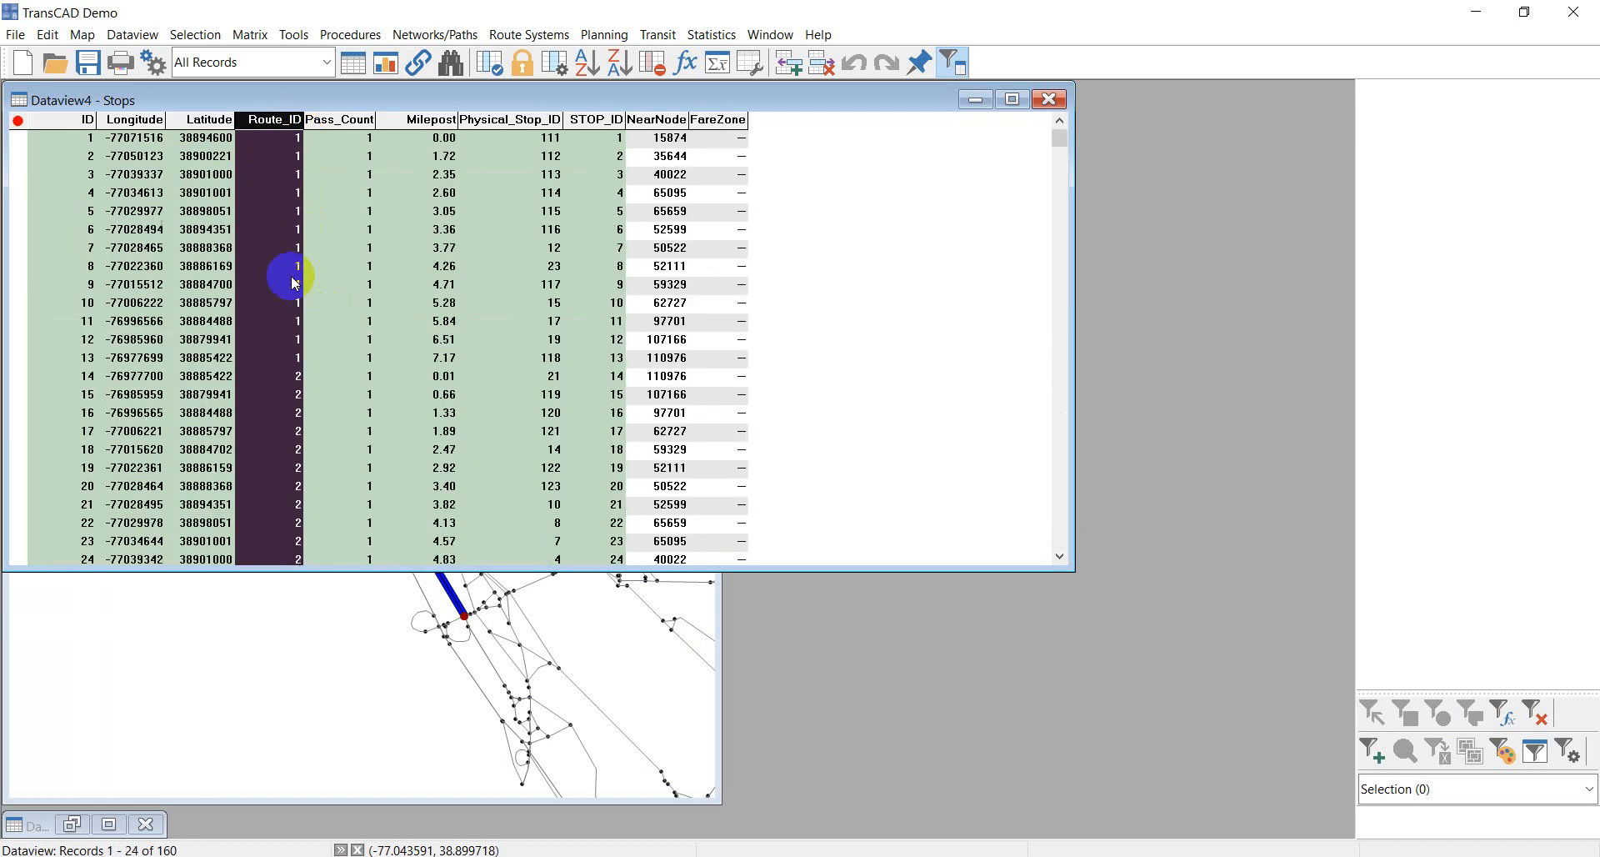
- Inspect the Physical_Stop_ID and NearNode values of stop 1 in the Stops dataview, and minimize the table
{"action": "left_click", "coordinate": [517, 139]}
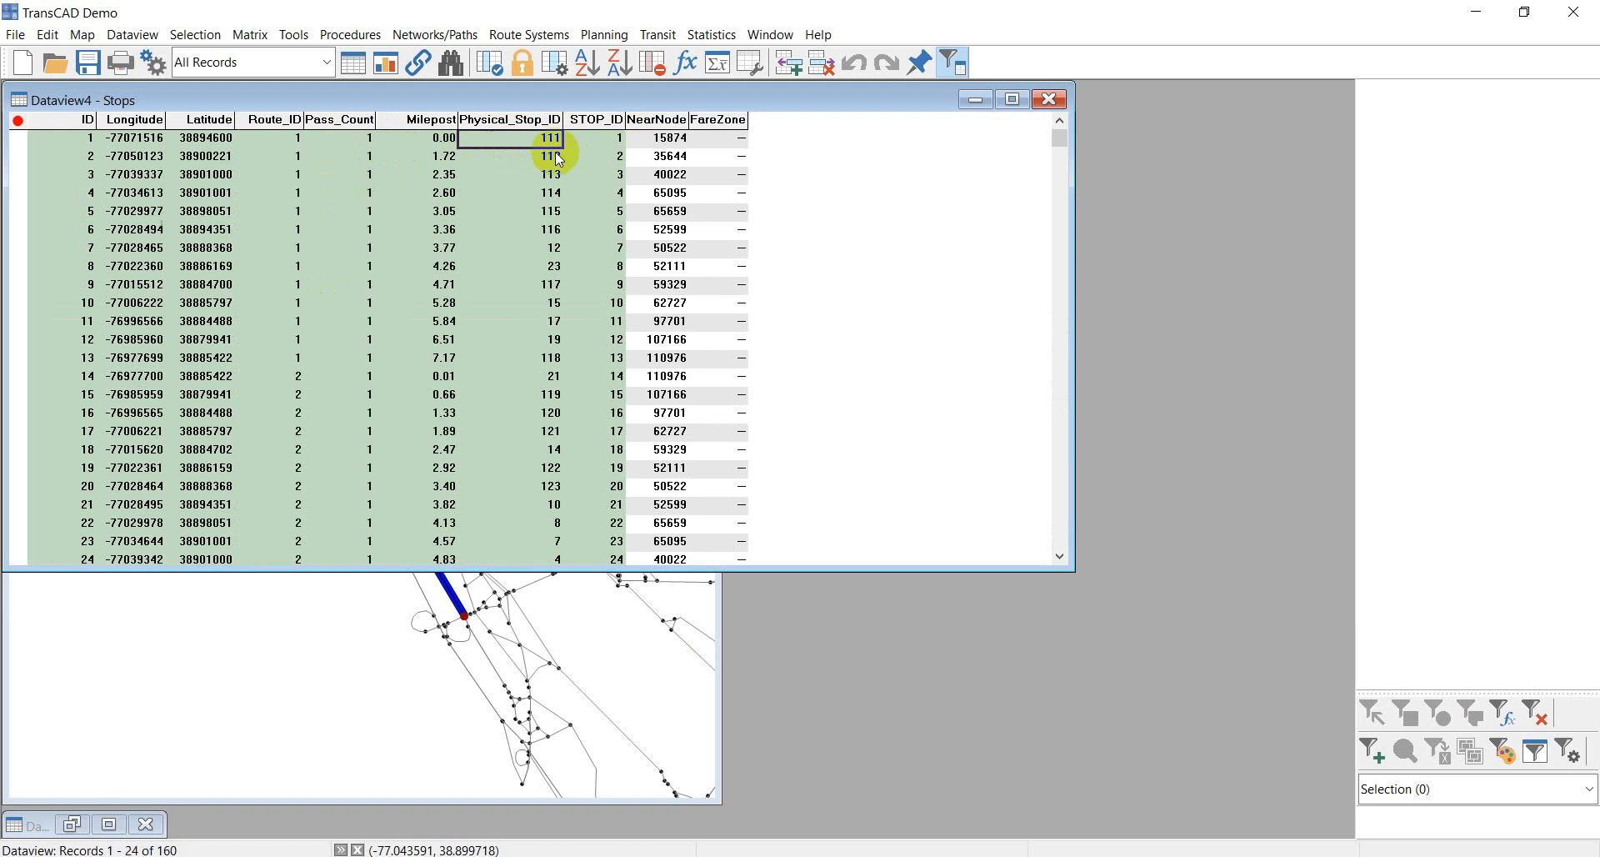
{"action": "left_click", "coordinate": [659, 120]}
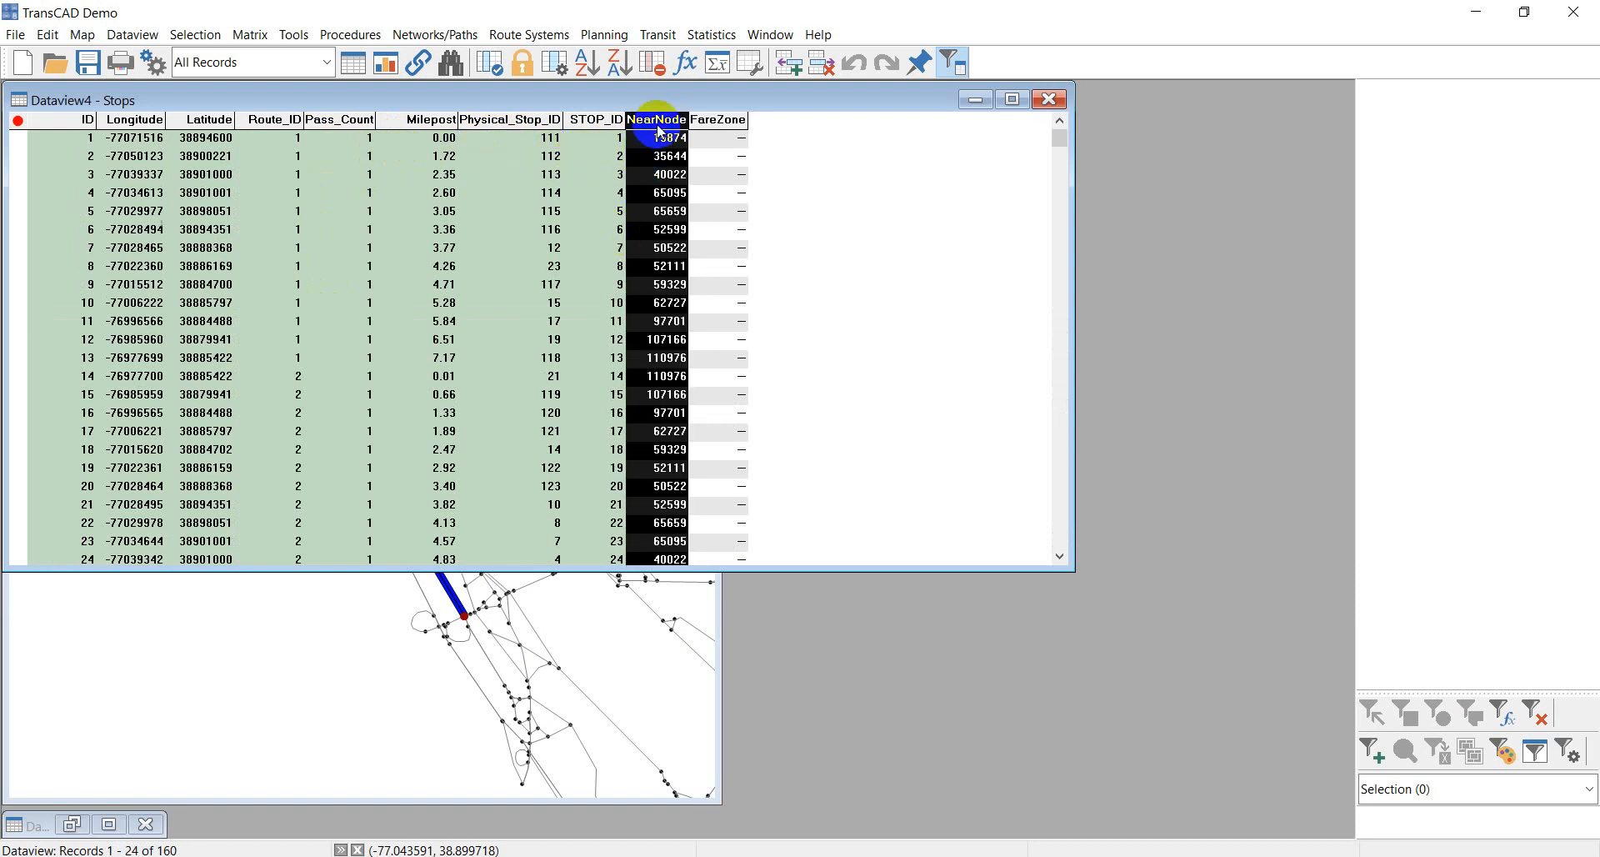
{"action": "left_click_drag", "start_coordinate": [670, 99], "coordinate": [769, 321]}
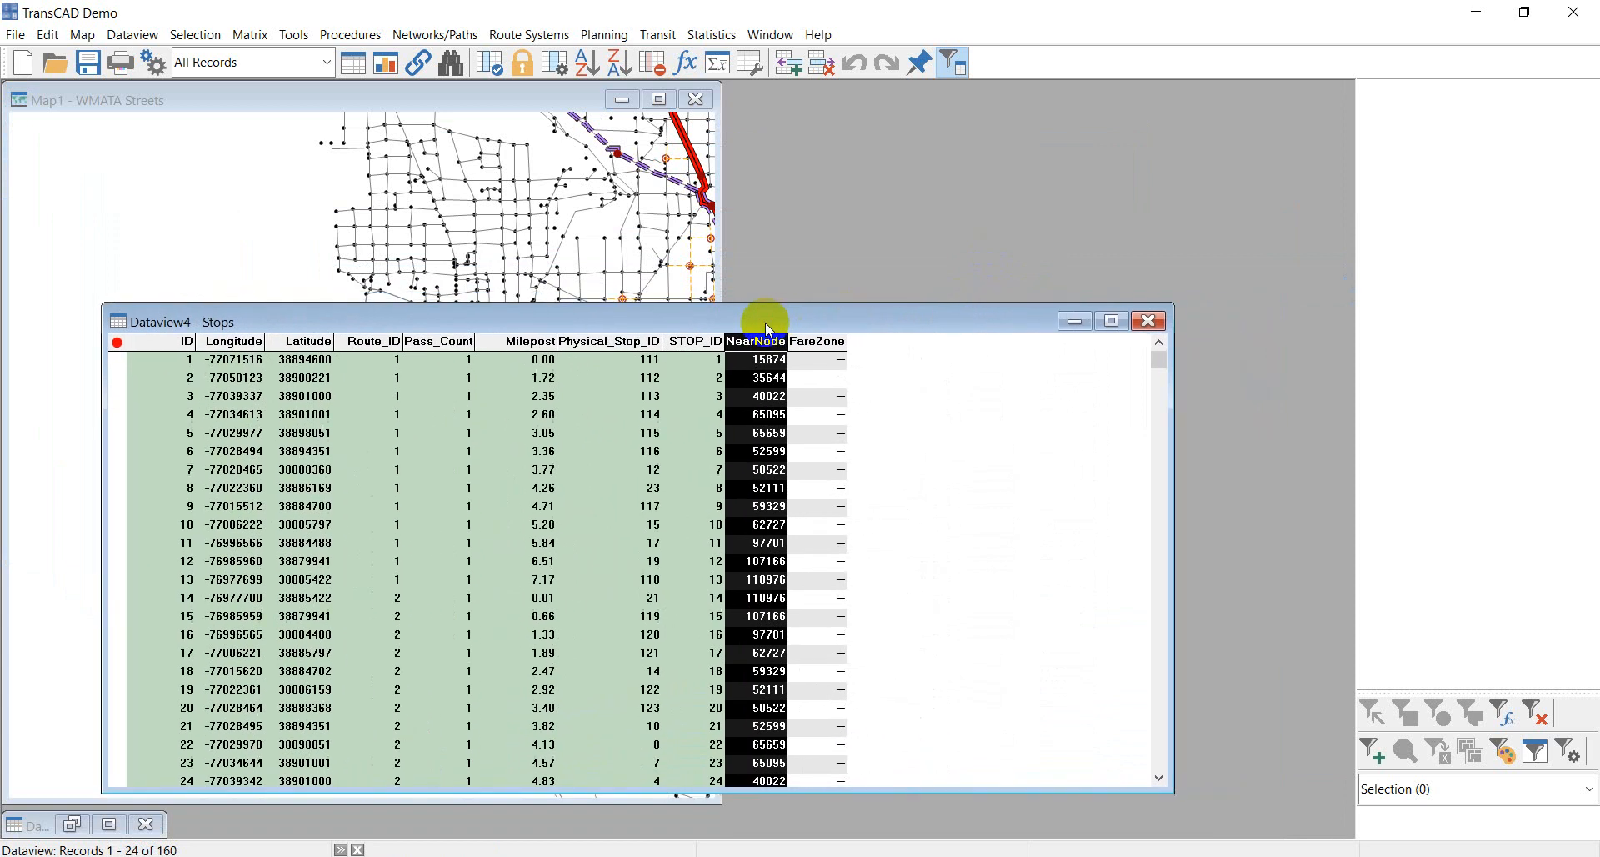
{"action": "left_click", "coordinate": [173, 360]}
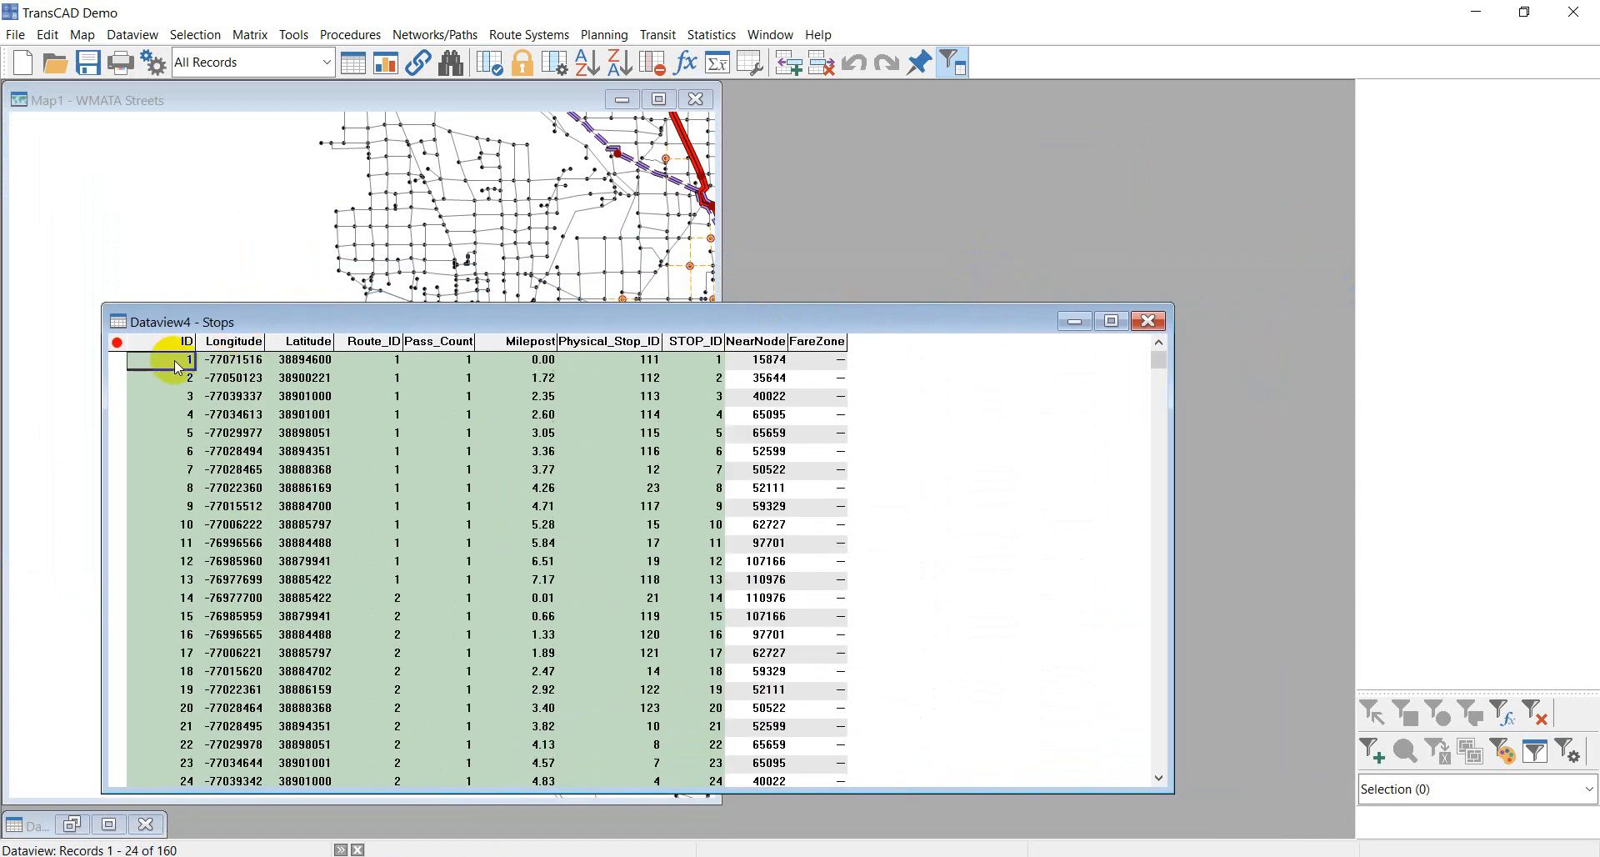
{"action": "left_click", "coordinate": [751, 364]}
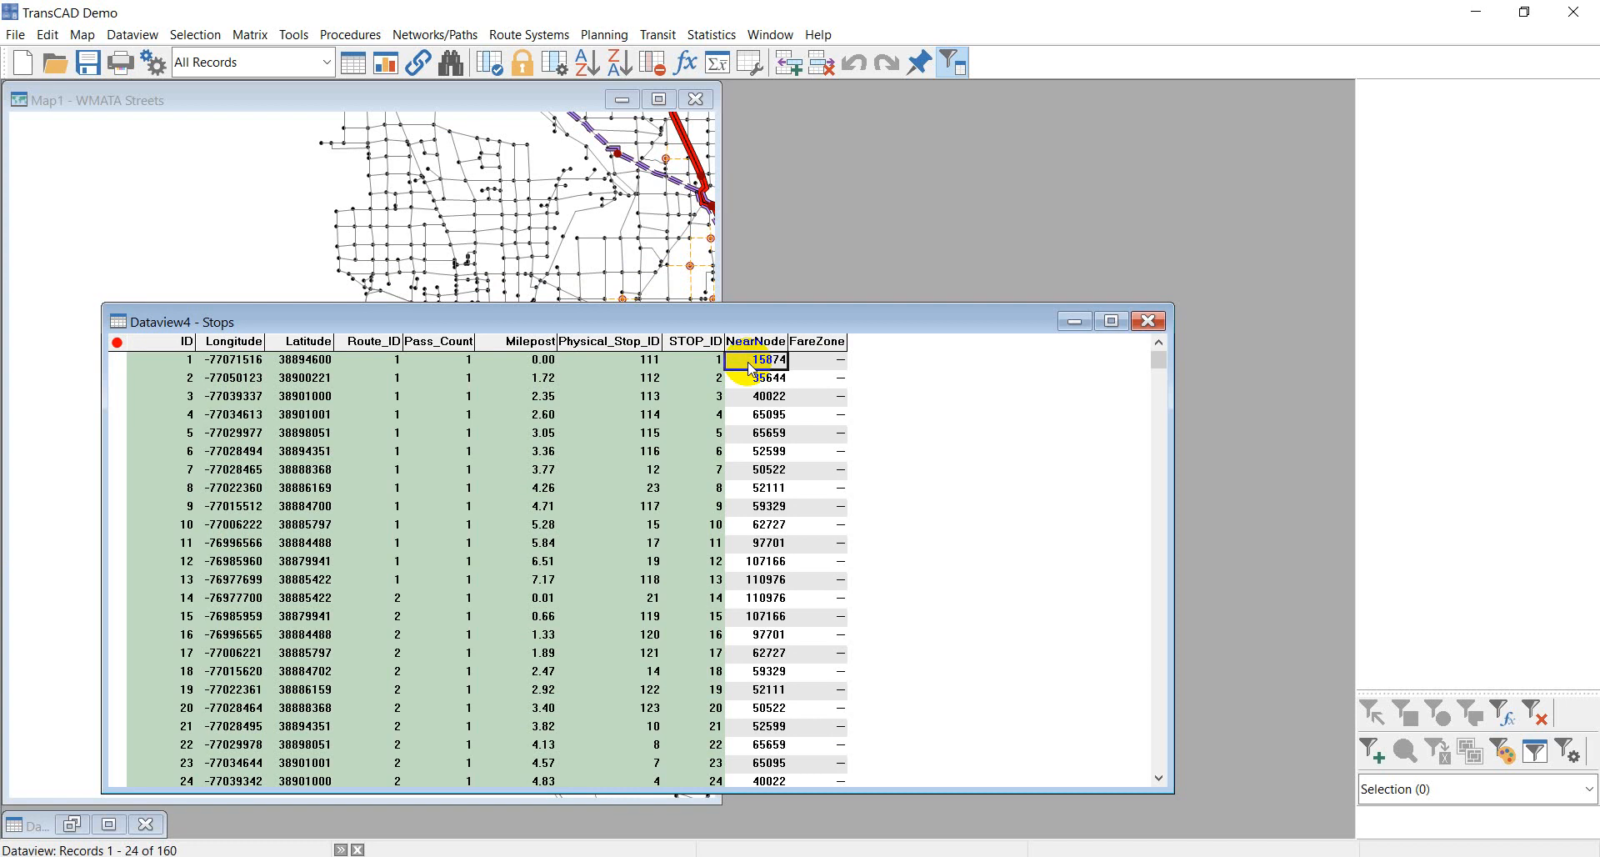
{"action": "left_click", "coordinate": [1071, 321]}
- Hide the Route System layer to examine the route stop and its nearby node at the western end of the lines
{"action": "scroll", "coordinate": [352, 437], "scroll_direction": "up", "scroll_amount": 2}
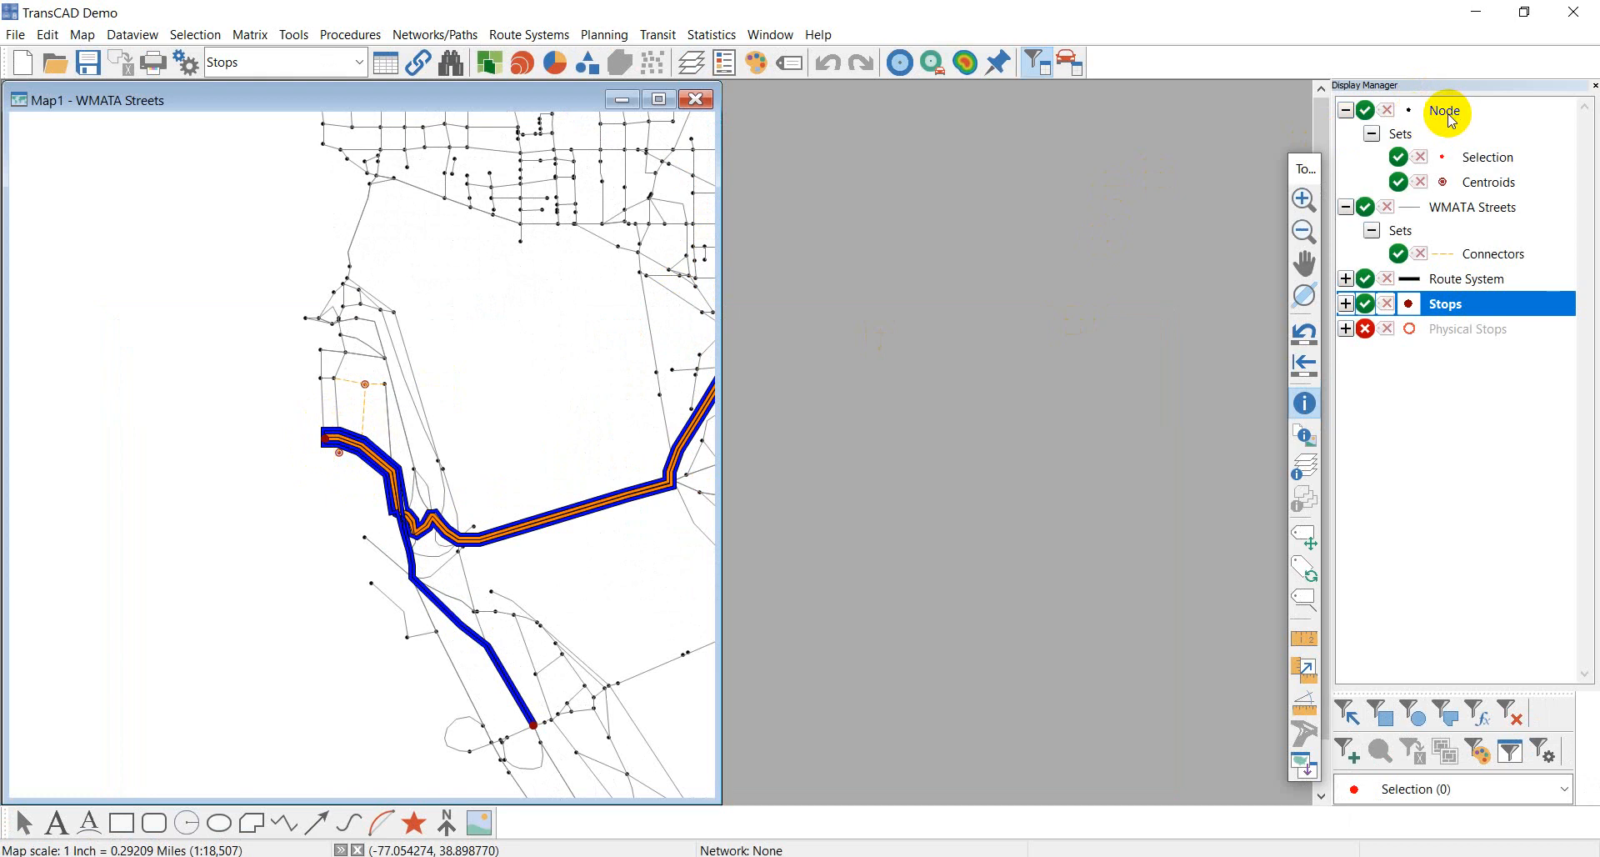
{"action": "left_click", "coordinate": [1366, 279]}
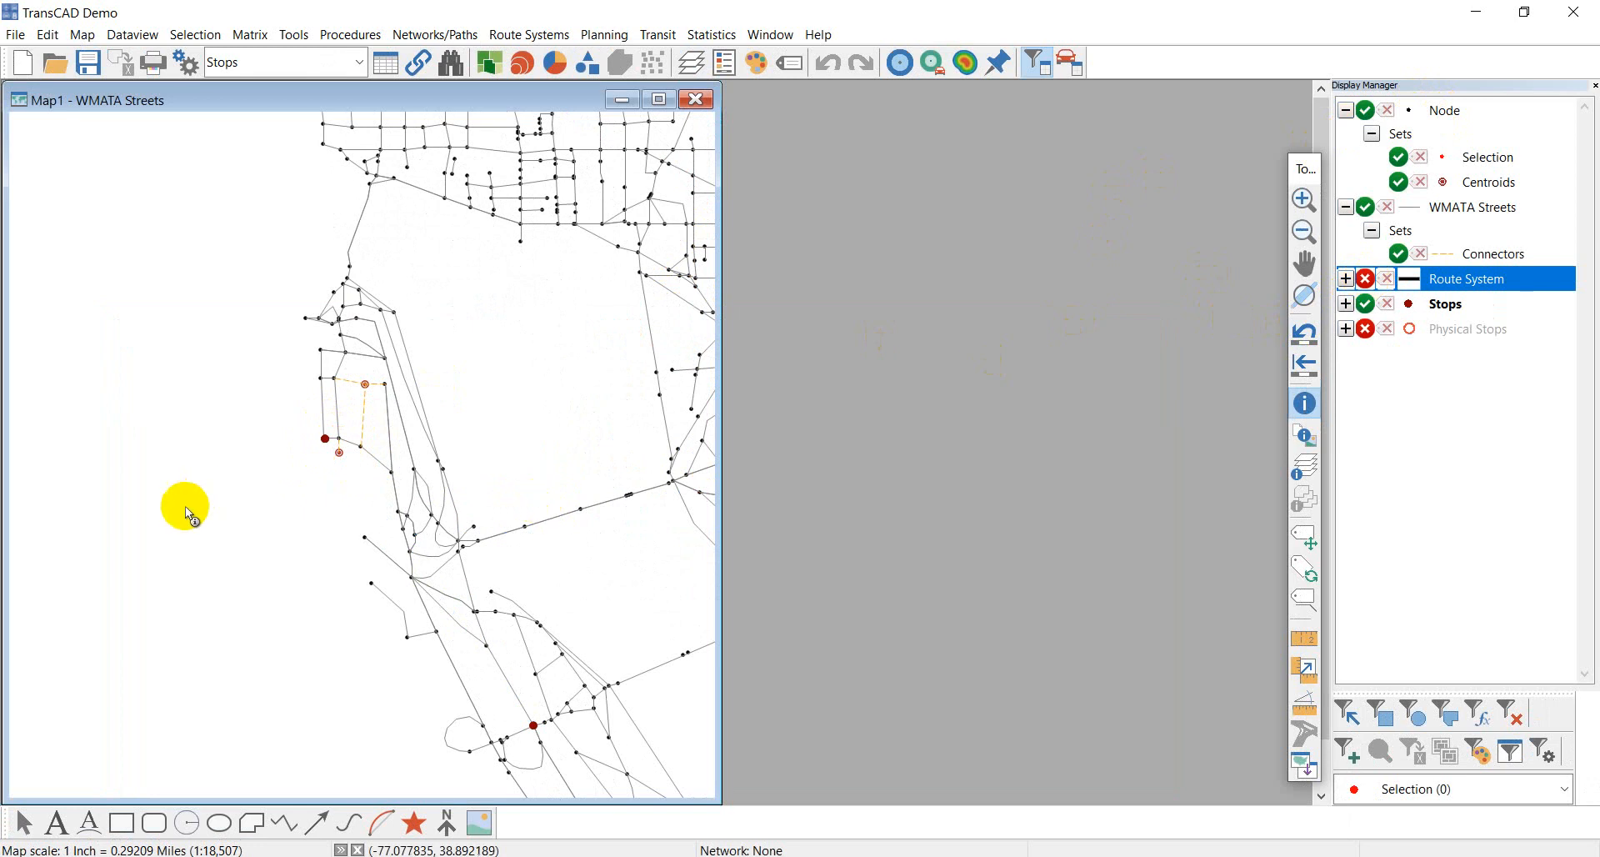
{"action": "scroll", "coordinate": [324, 441], "scroll_direction": "up", "scroll_amount": 5}
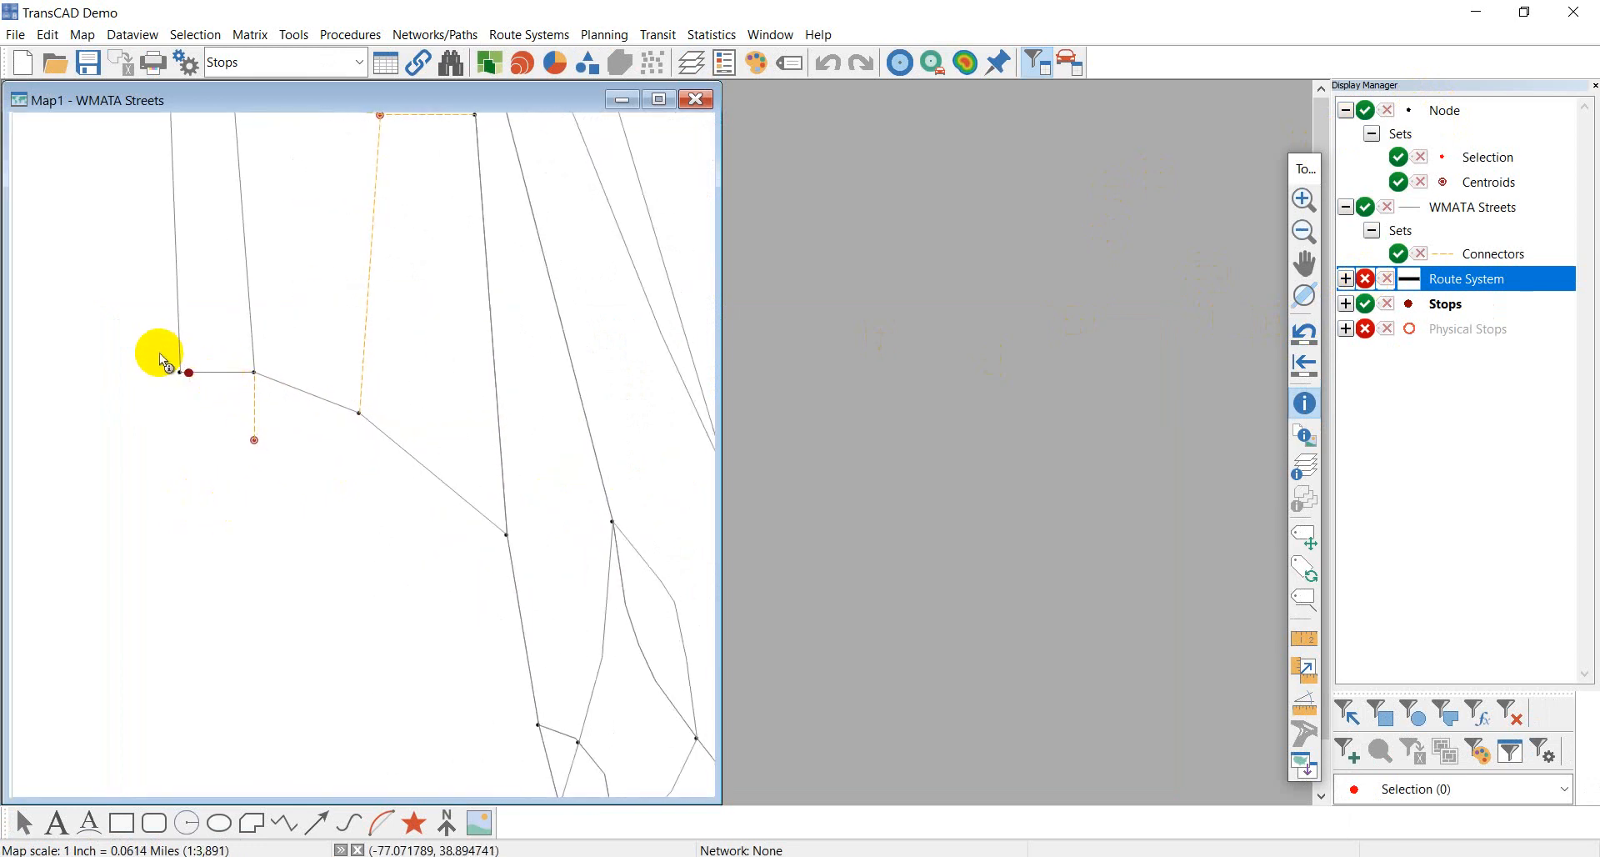
{"action": "scroll", "coordinate": [159, 352], "scroll_direction": "up", "scroll_amount": 5}
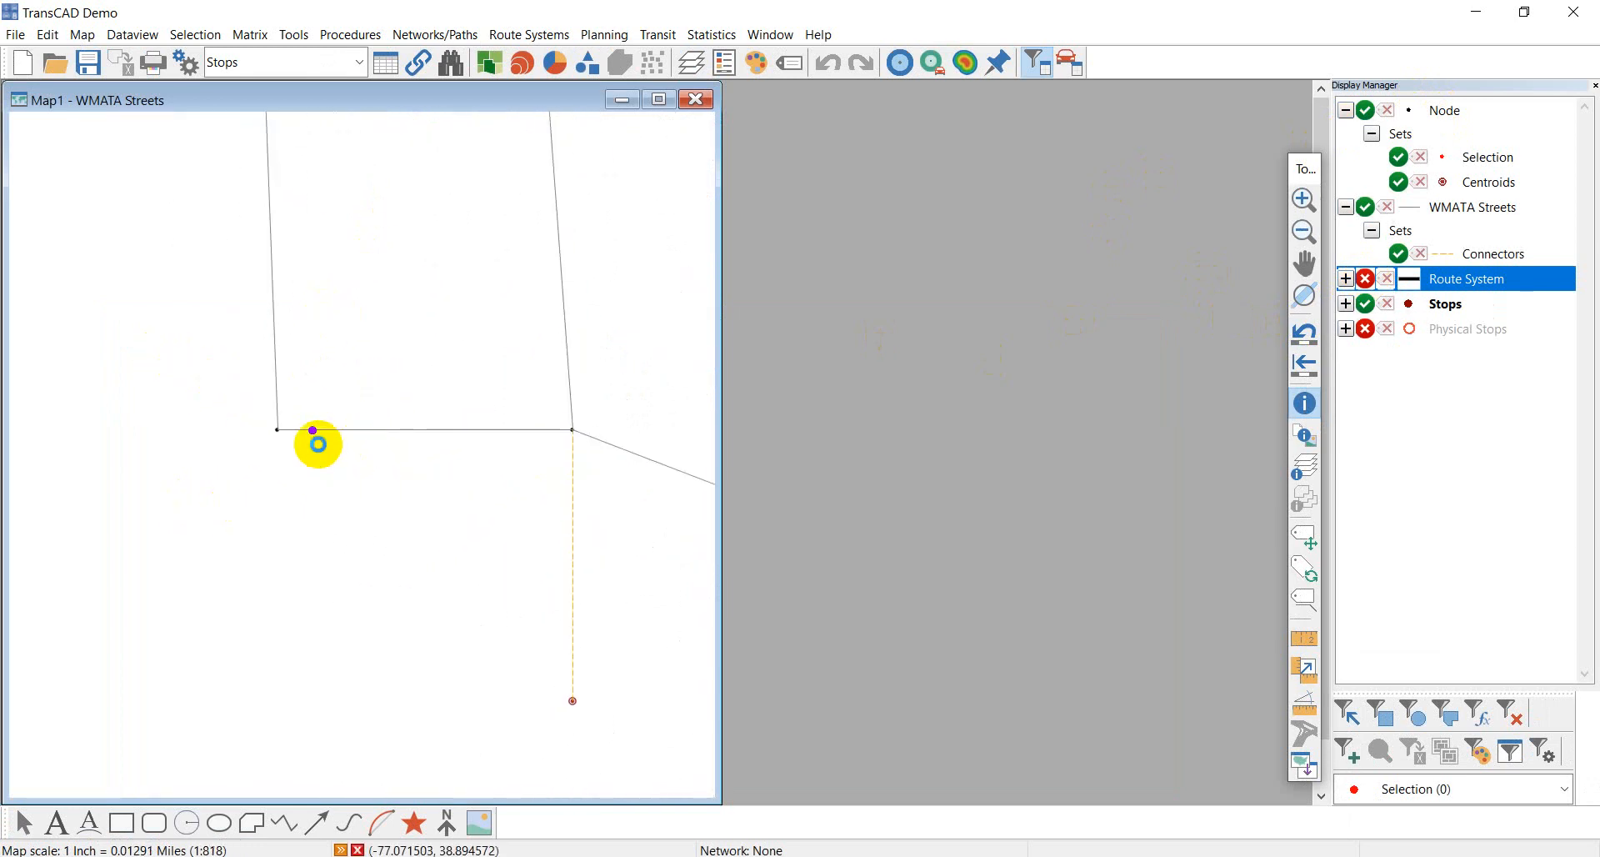
{"action": "scroll", "coordinate": [317, 443], "scroll_direction": "up", "scroll_amount": 1}
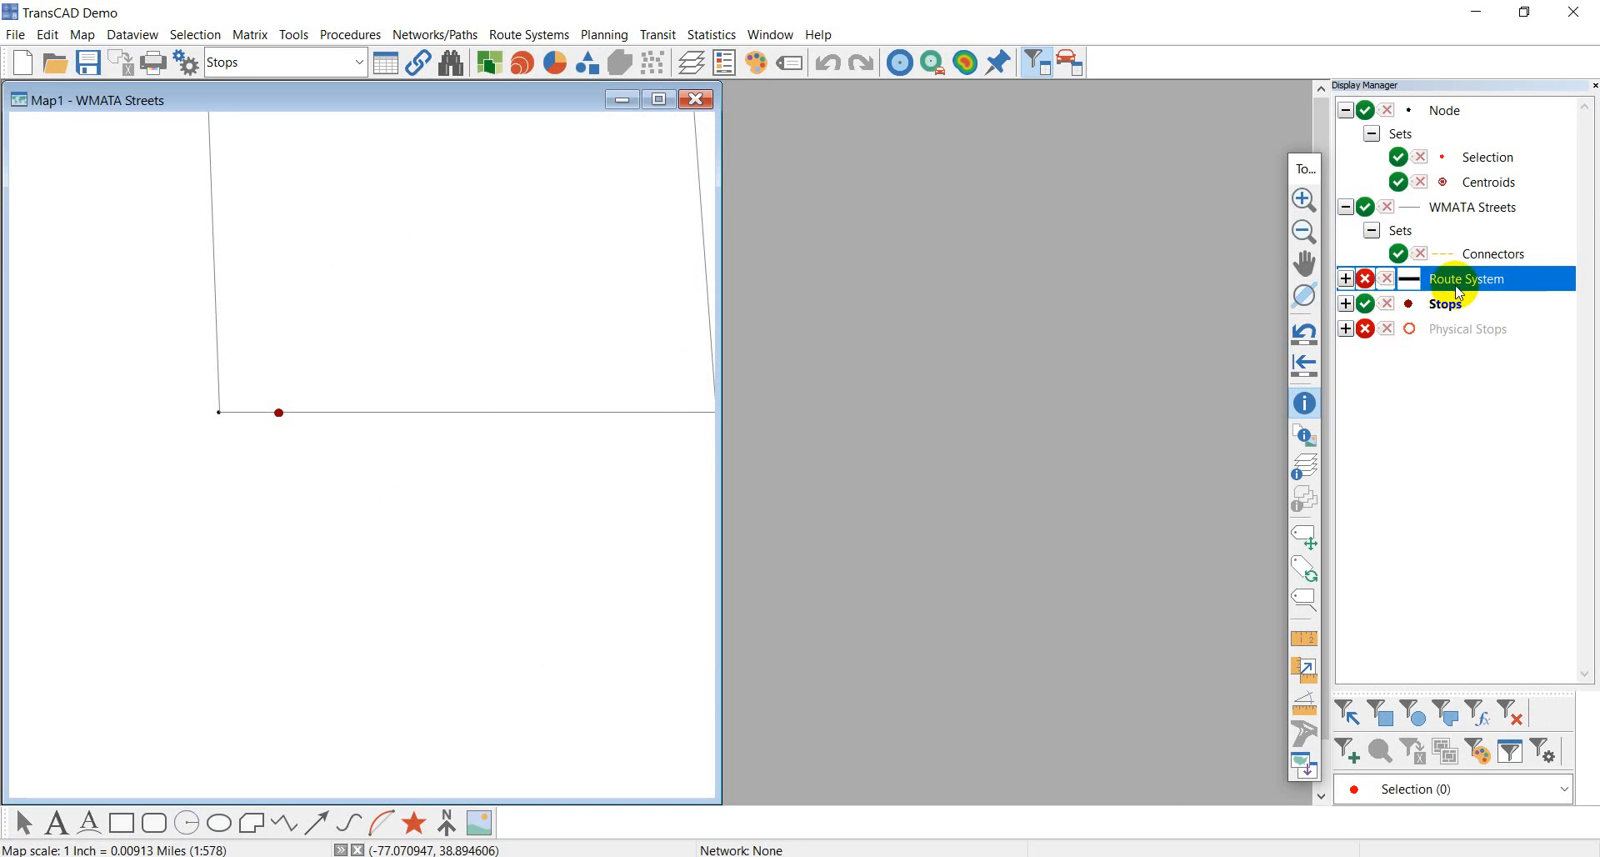
- Open another Stops dataview to recheck the NearNode value of stop 1, and close the table
{"action": "left_click", "coordinate": [1437, 305]}
{"action": "right_click", "coordinate": [1438, 307]}
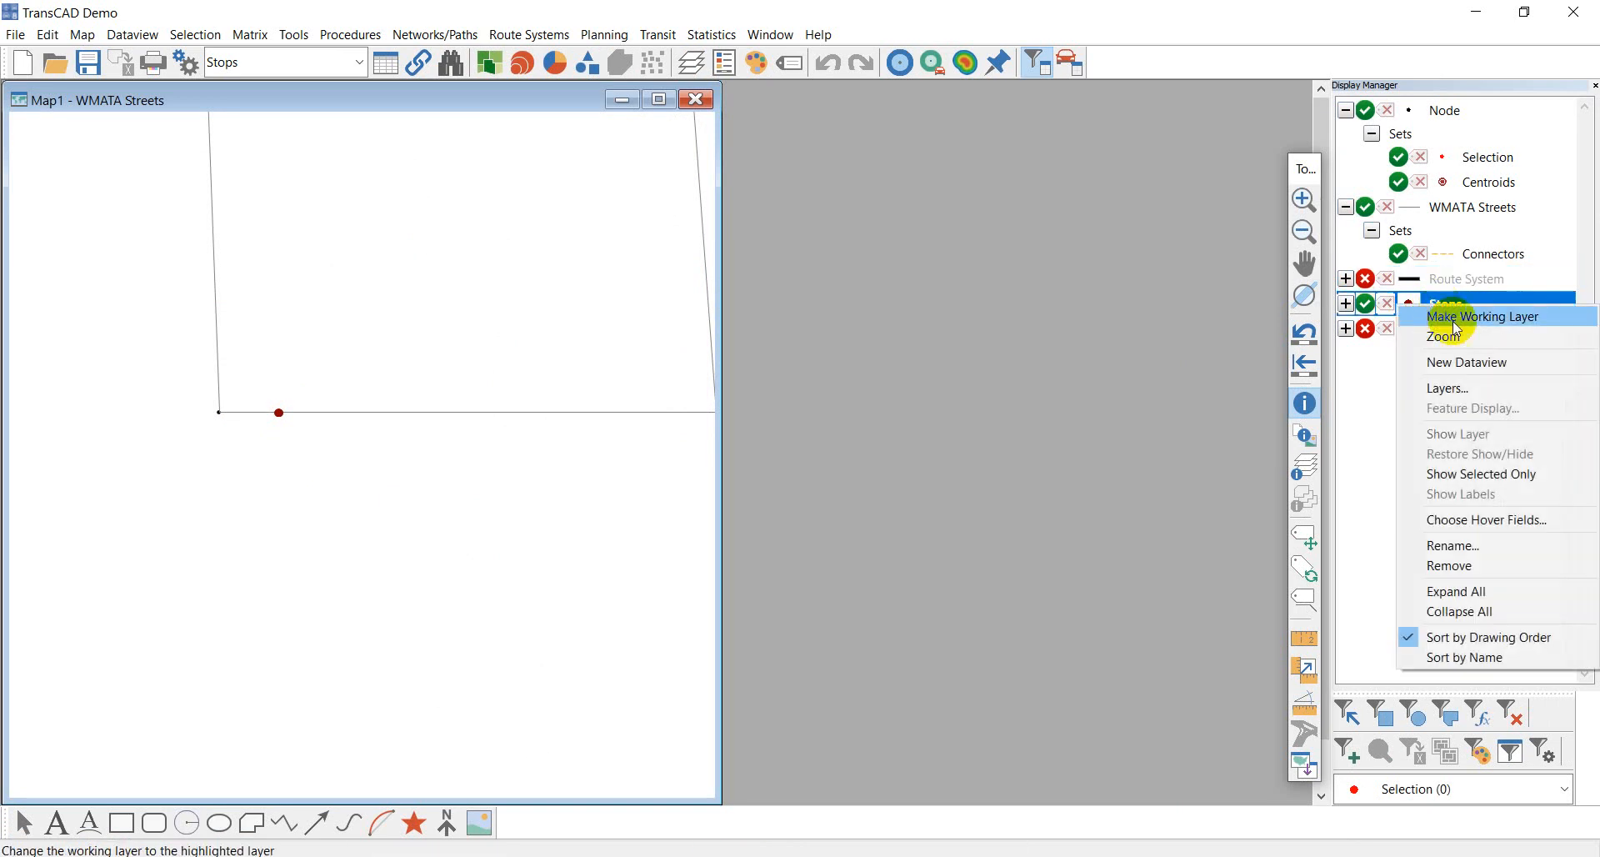
{"action": "left_click", "coordinate": [1483, 370]}
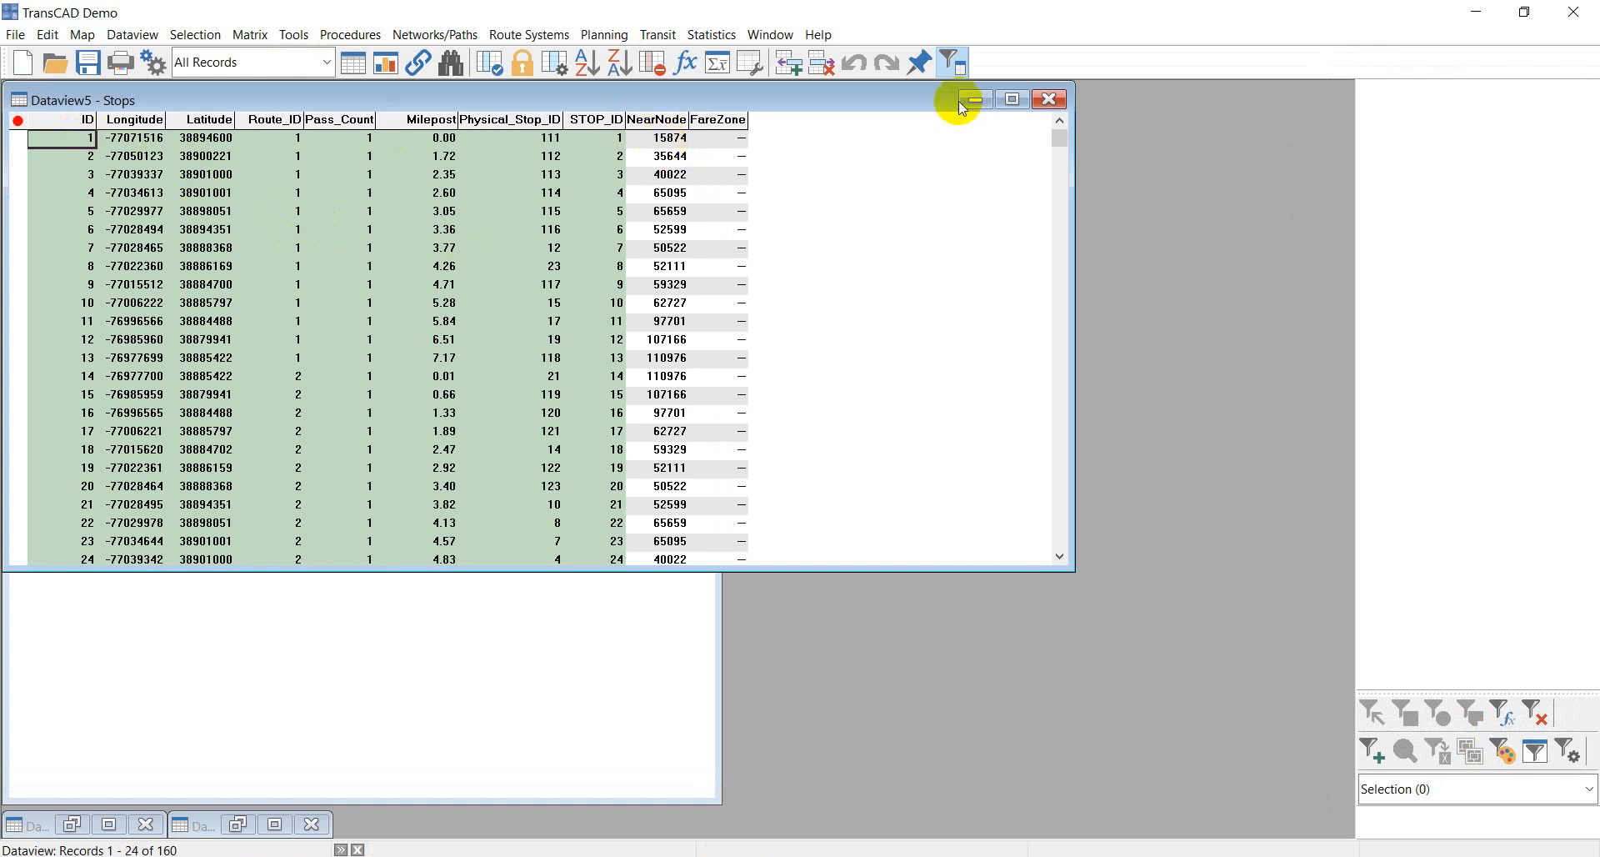
{"action": "left_click", "coordinate": [1048, 99]}
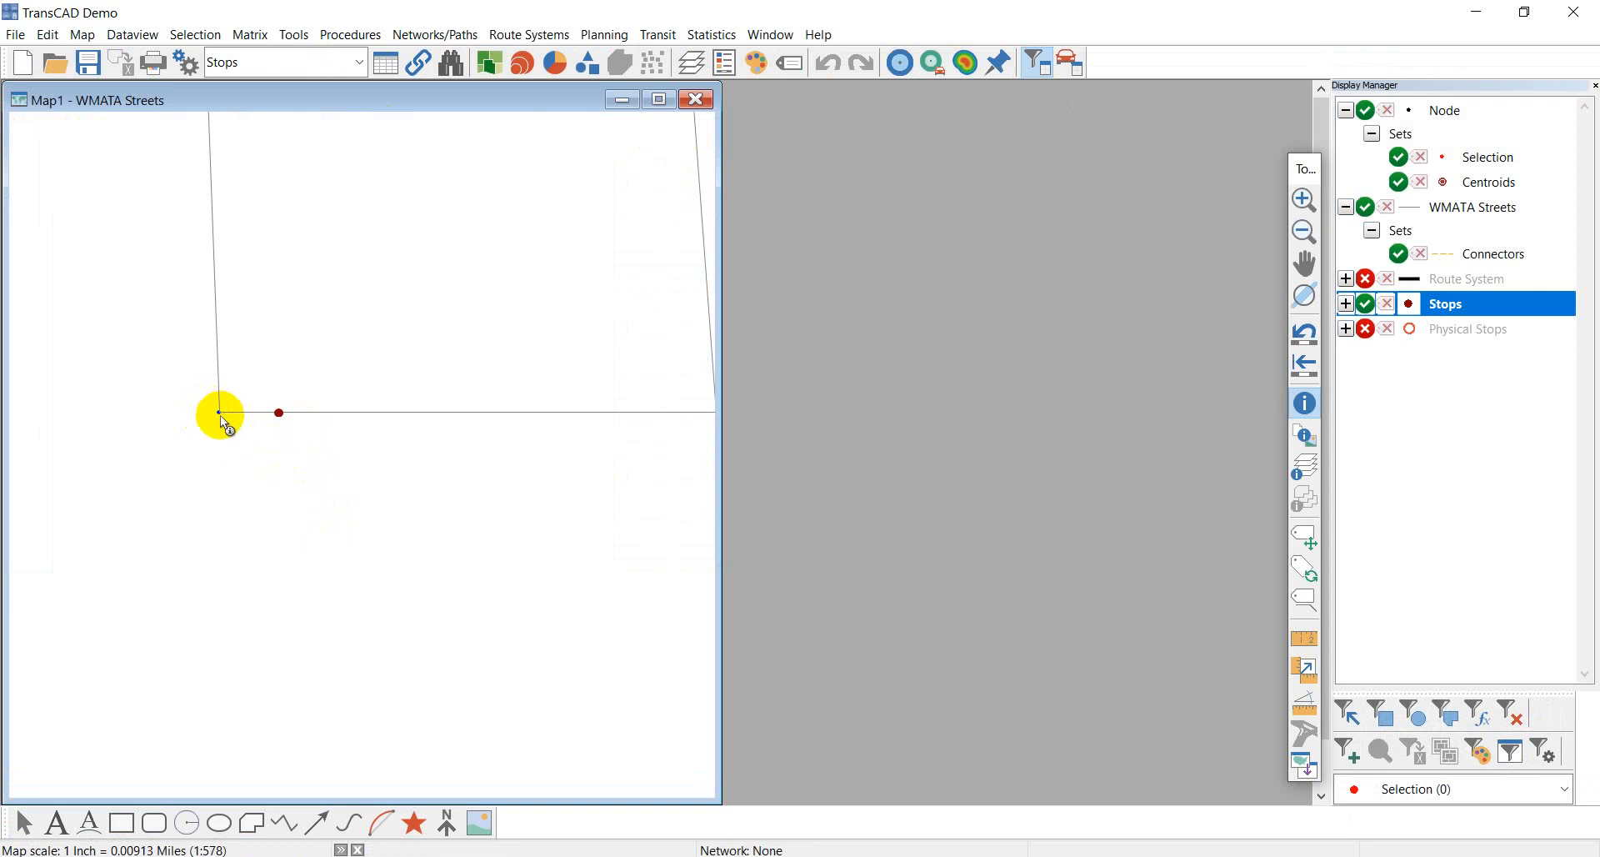
- Make Node the working layer, retrieve the info of the node beside the western end stop to compare its ID, and close the info window
{"action": "left_click", "coordinate": [314, 60]}
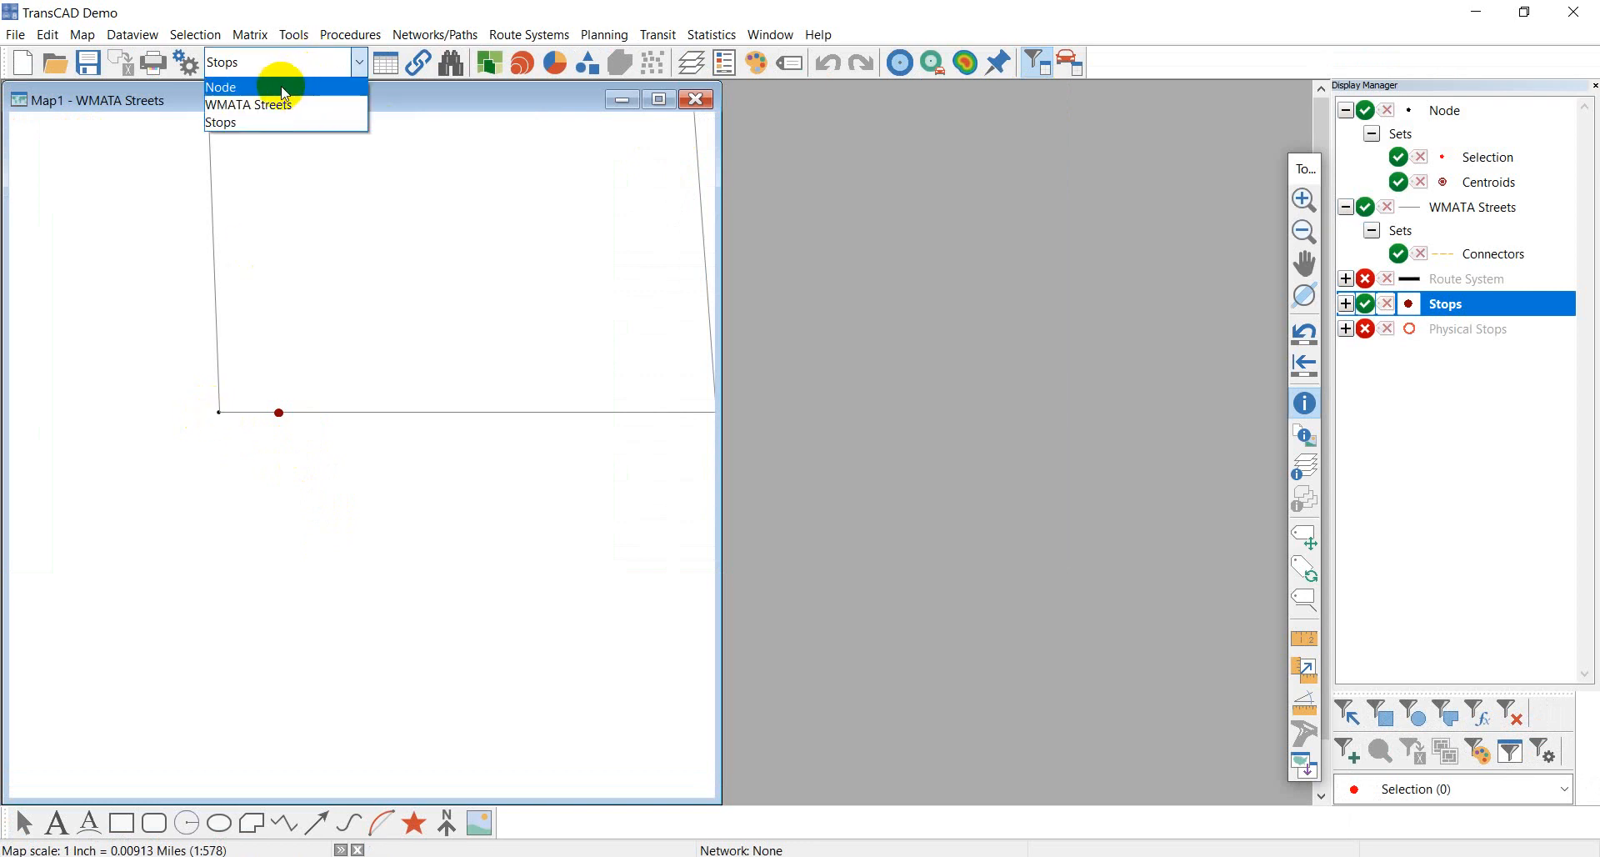
{"action": "left_click", "coordinate": [284, 89]}
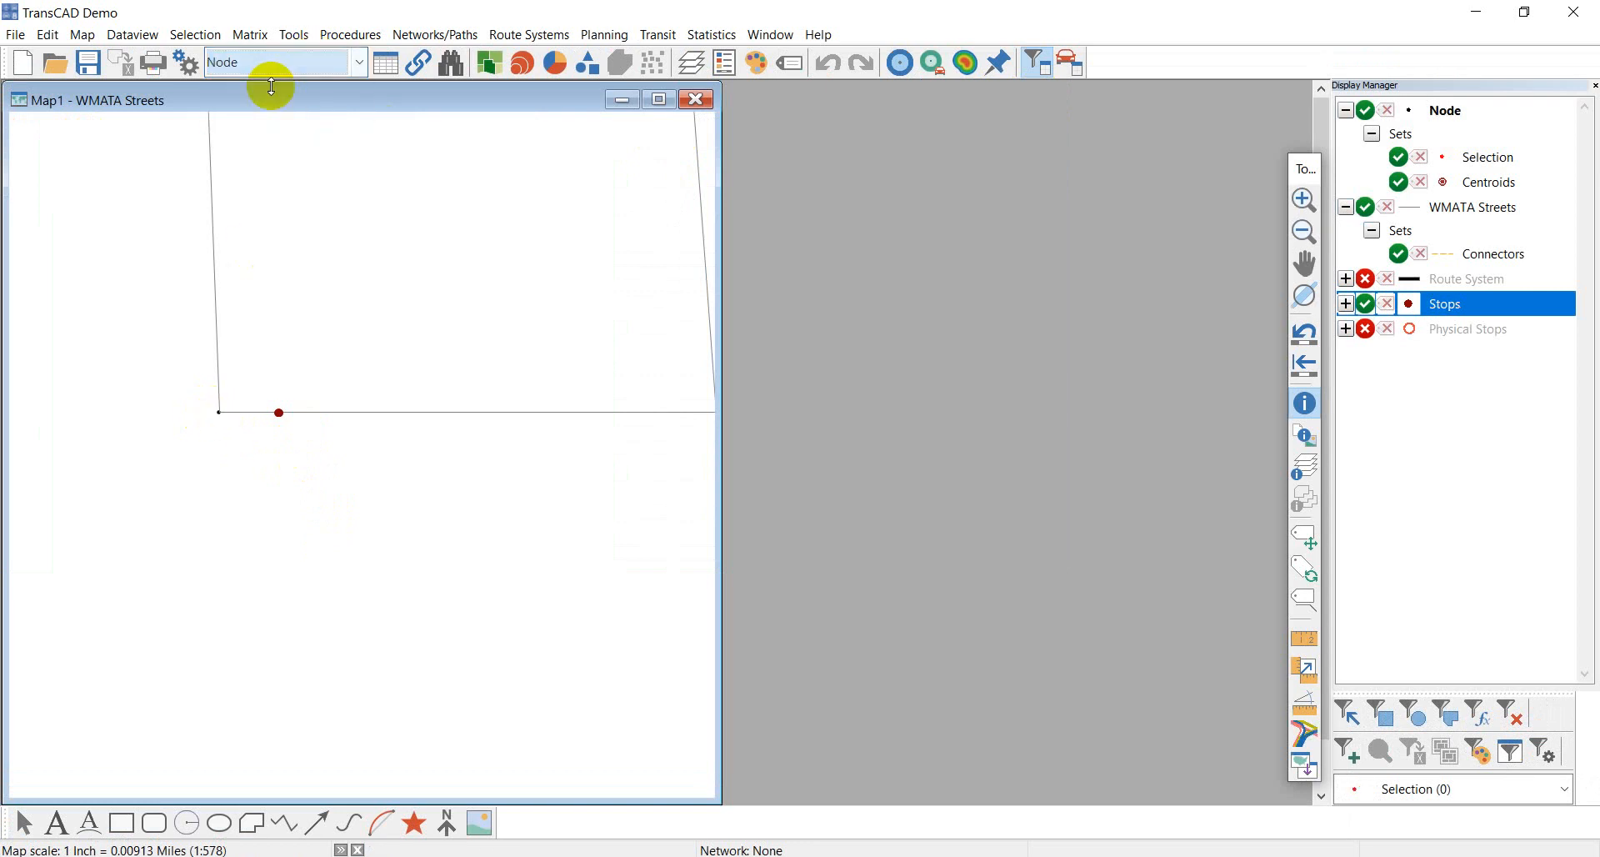
{"action": "left_click", "coordinate": [220, 414]}
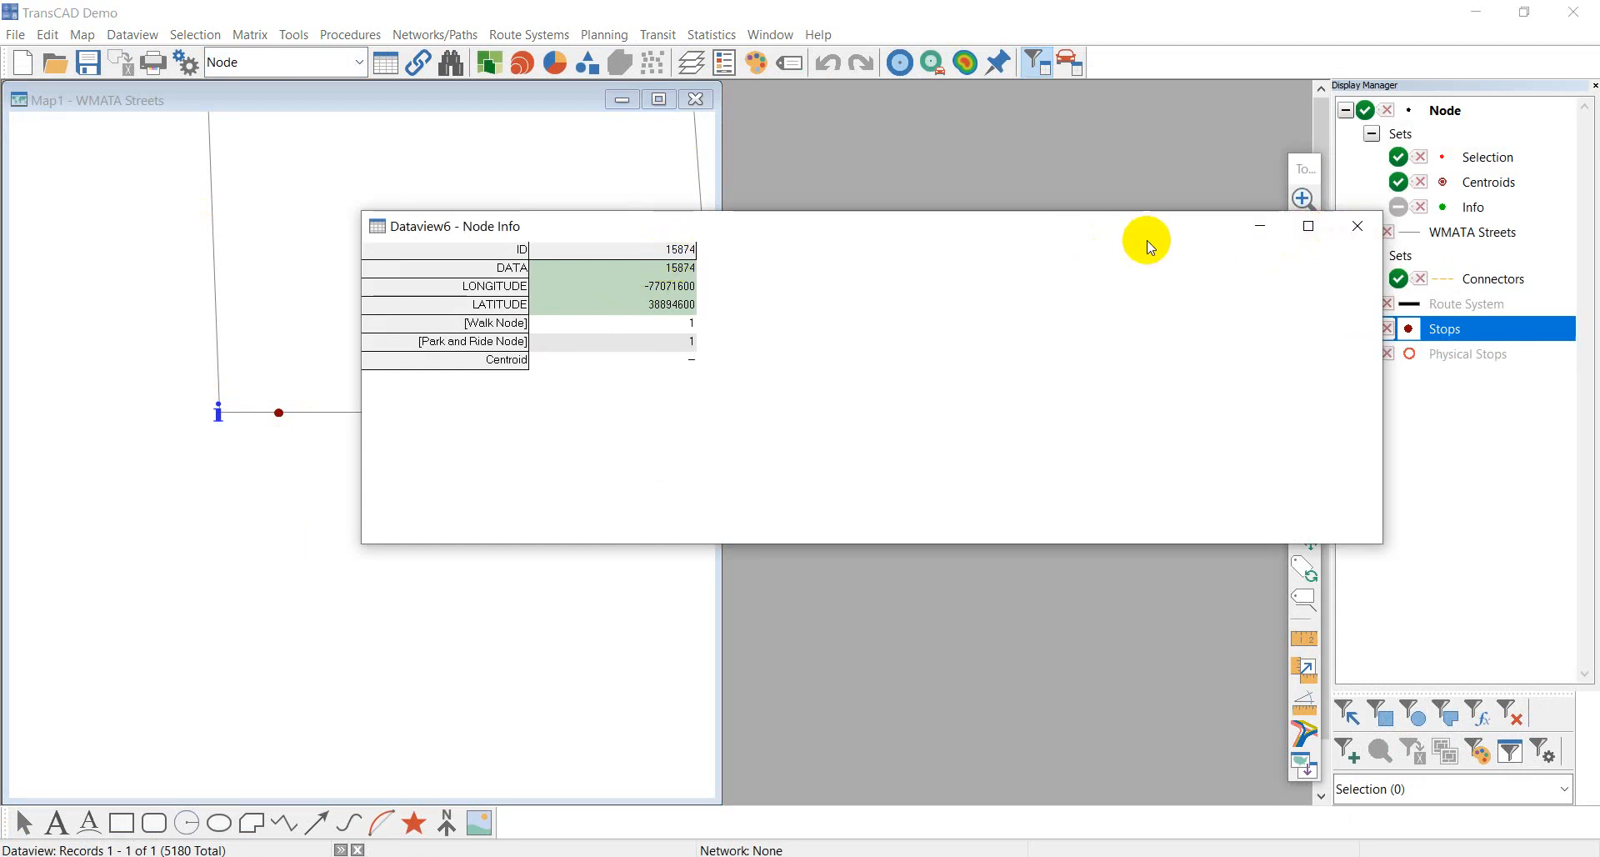
{"action": "left_click_drag", "start_coordinate": [1083, 238], "coordinate": [907, 528]}
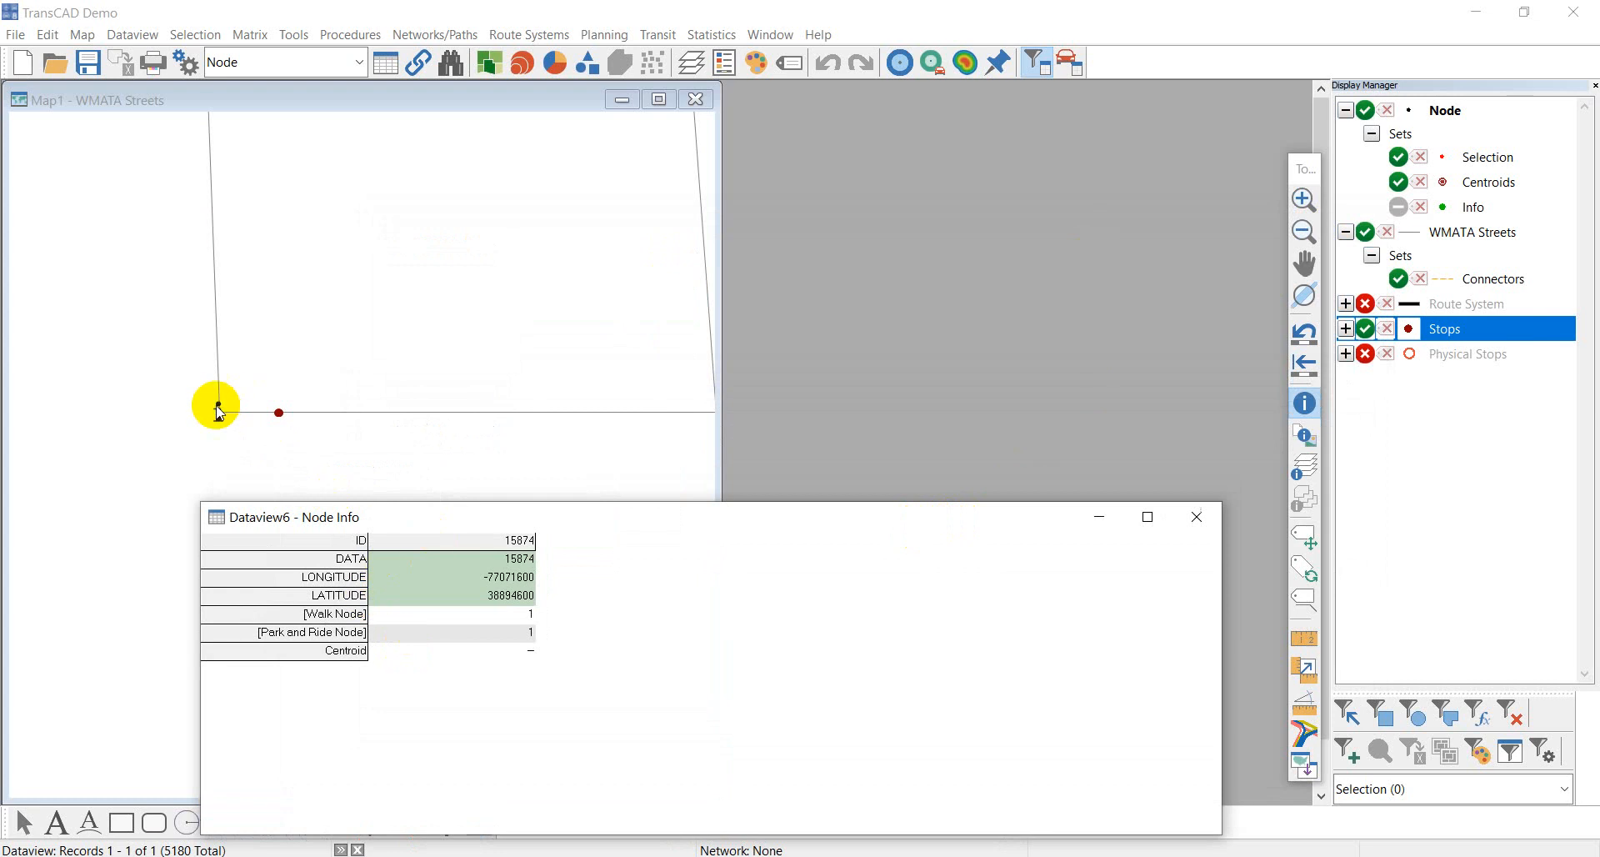
{"action": "left_click", "coordinate": [1197, 516]}
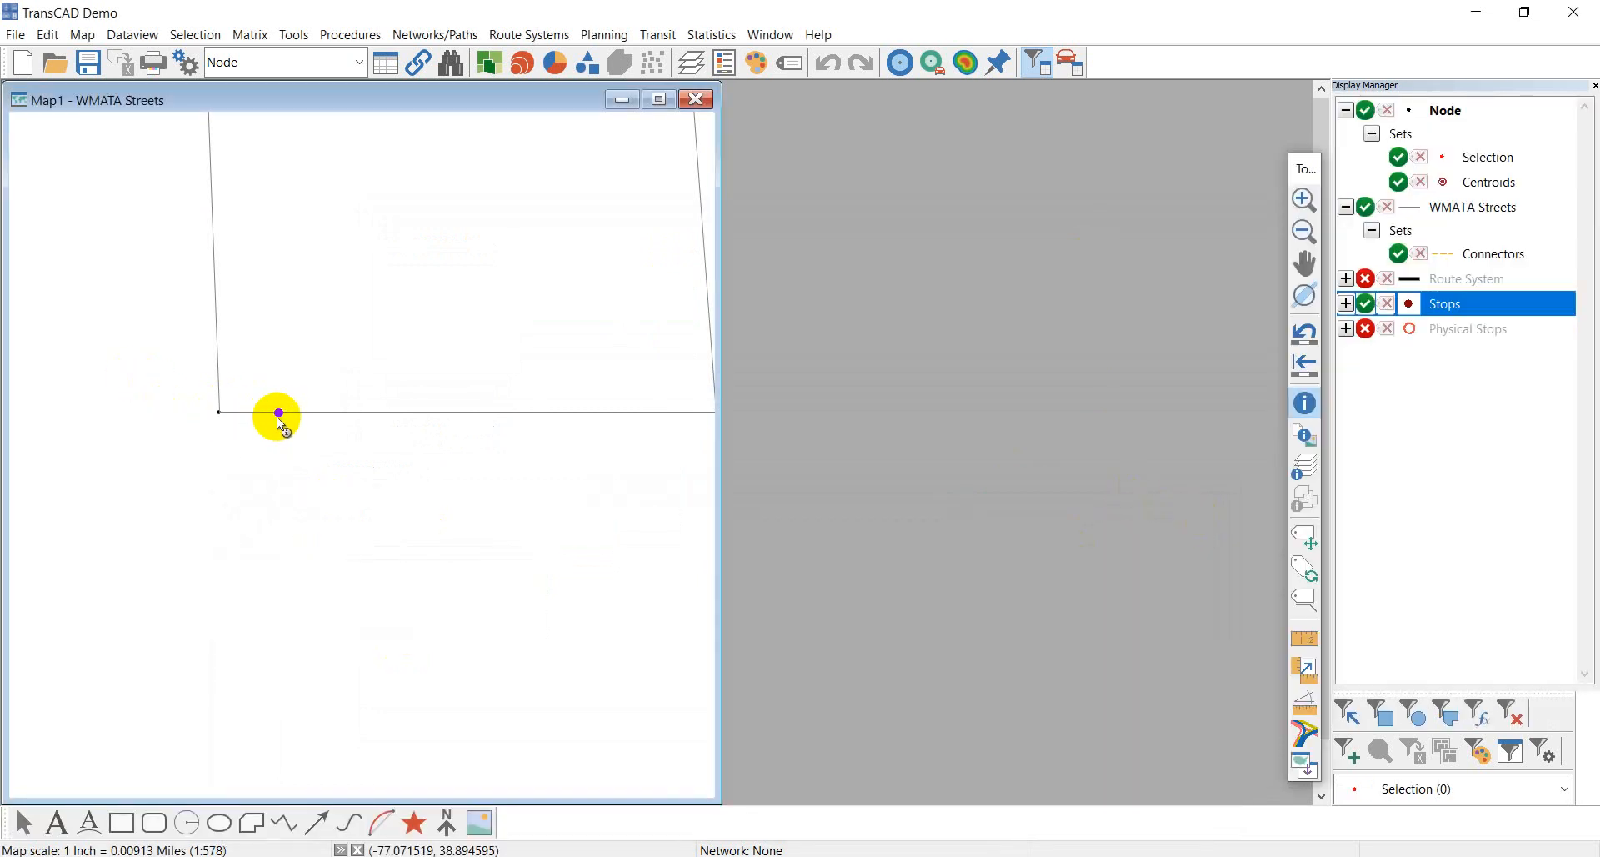
- Display the Route System layer again so the transit lines are drawn over the streets and stops
{"action": "mouse_move", "coordinate": [278, 411]}
{"action": "scroll", "coordinate": [228, 428], "scroll_direction": "down", "scroll_amount": 3}
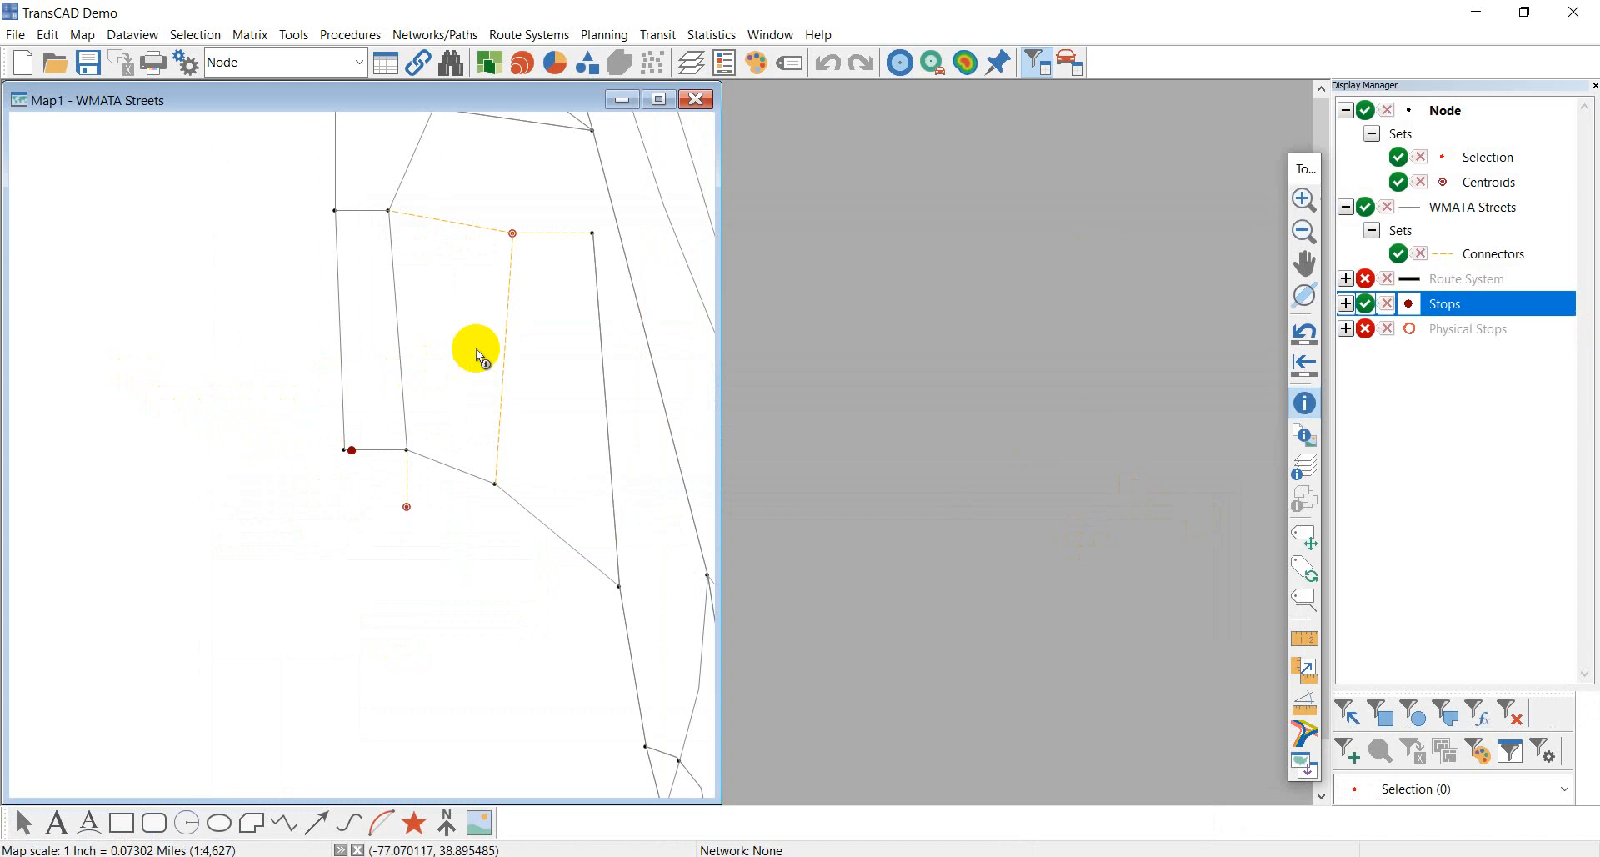
{"action": "scroll", "coordinate": [482, 345], "scroll_direction": "down", "scroll_amount": 2}
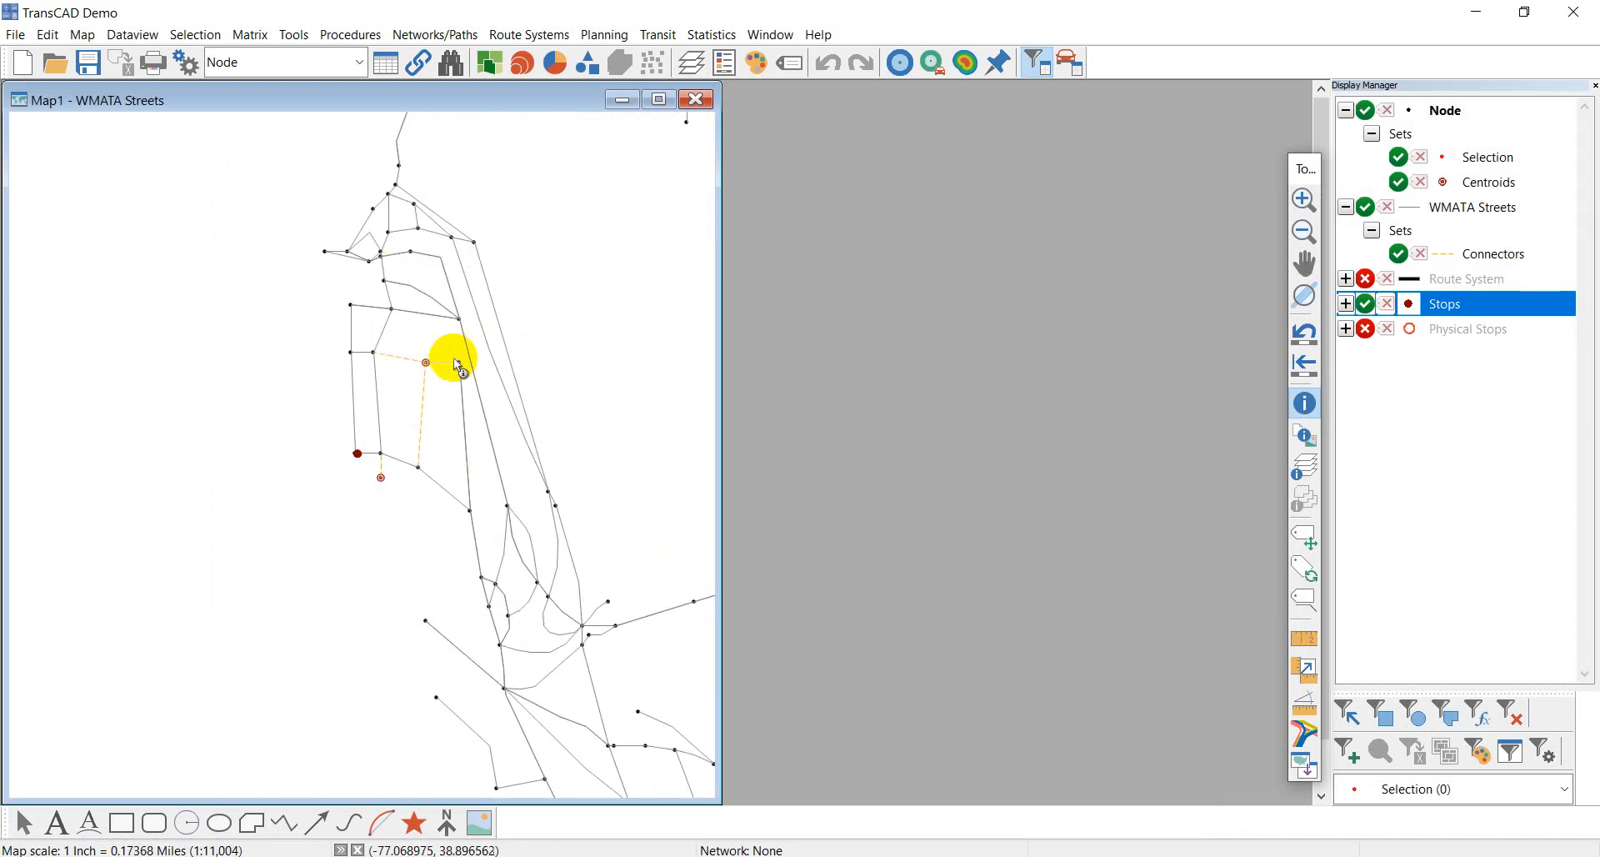
{"action": "mouse_move", "coordinate": [447, 362]}
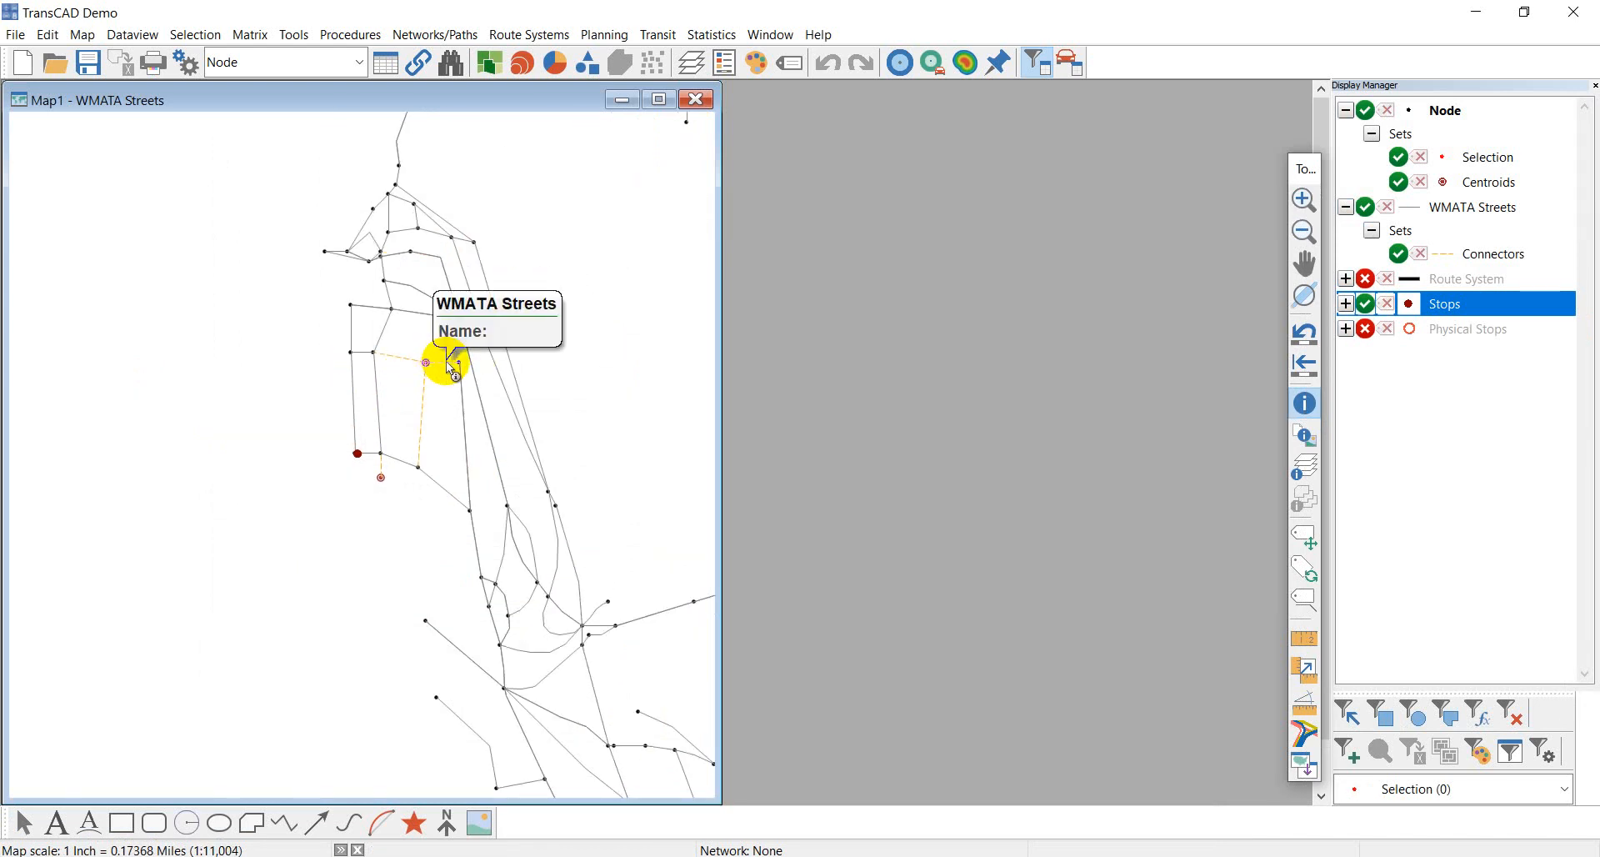
{"action": "scroll", "coordinate": [447, 360], "scroll_direction": "down", "scroll_amount": 3}
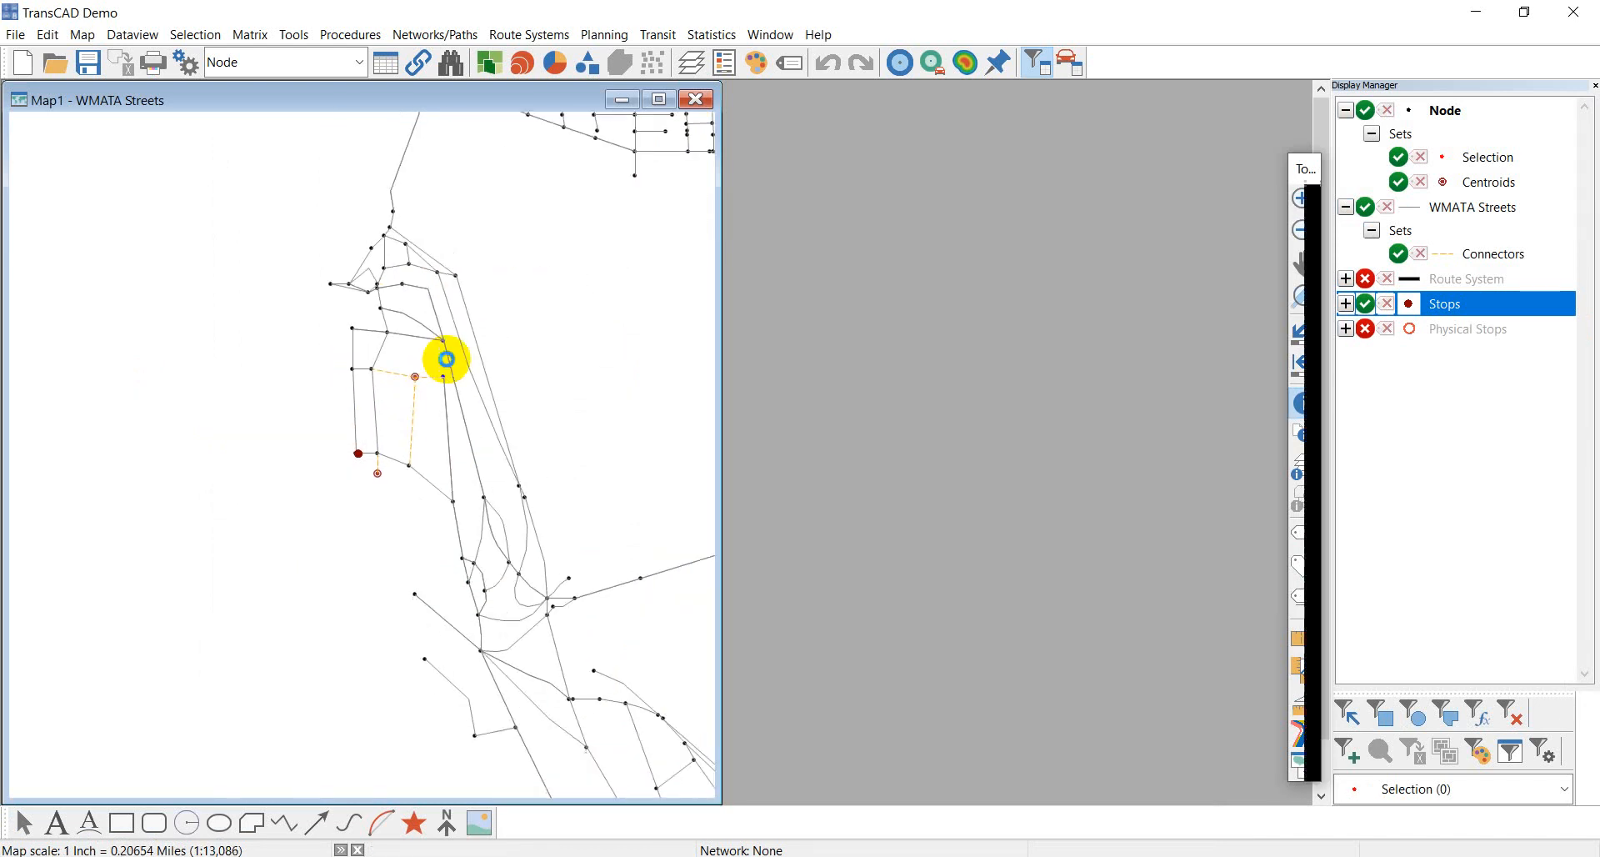
{"action": "left_click_drag", "start_coordinate": [588, 325], "coordinate": [432, 428]}
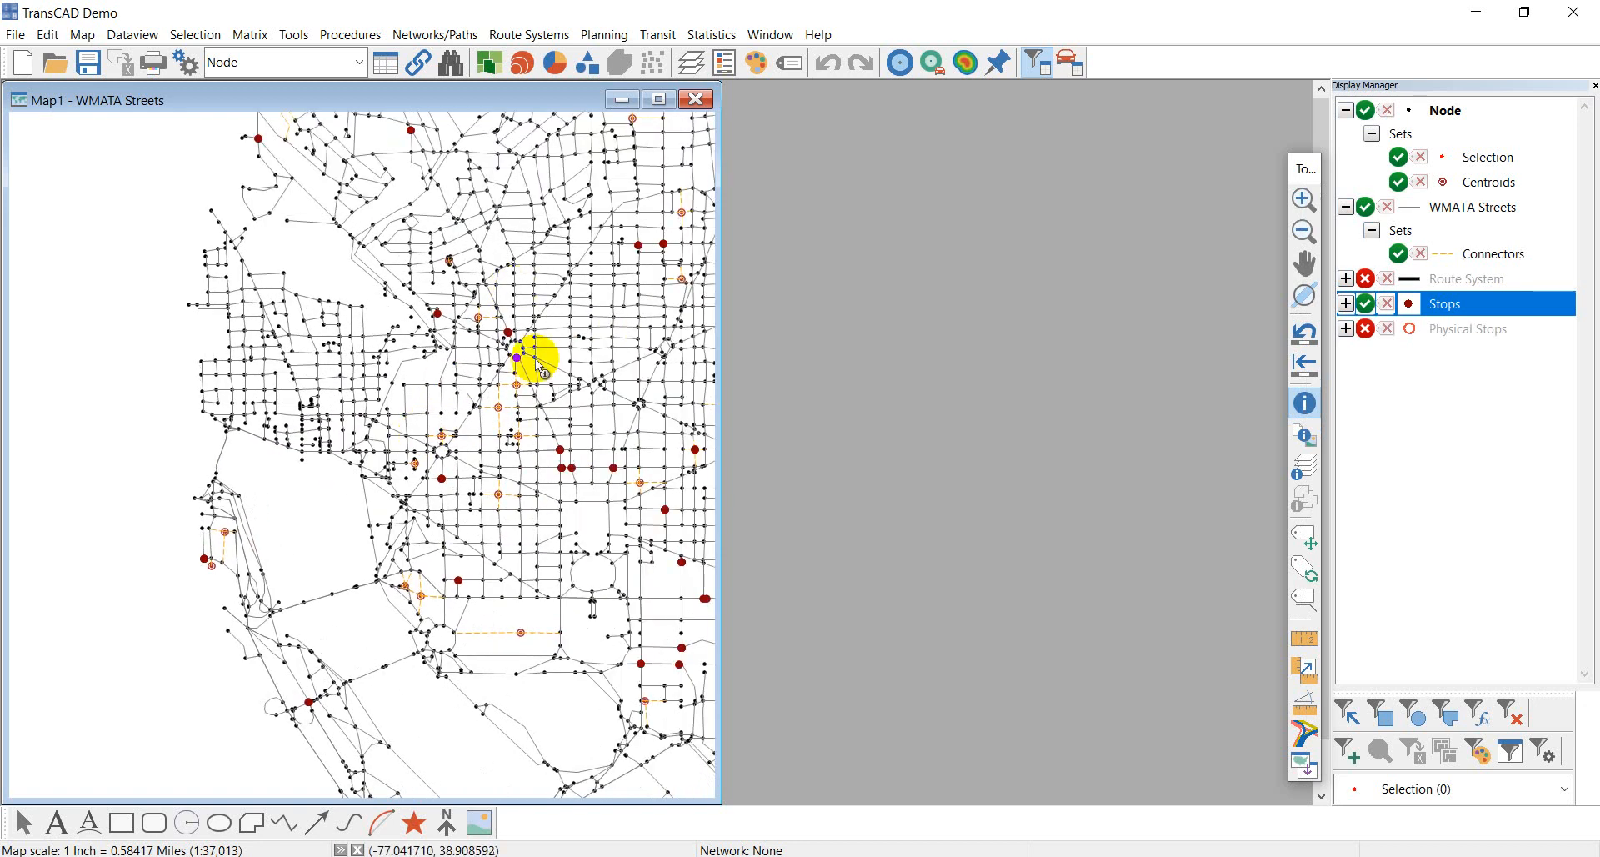
{"action": "left_click", "coordinate": [1365, 278]}
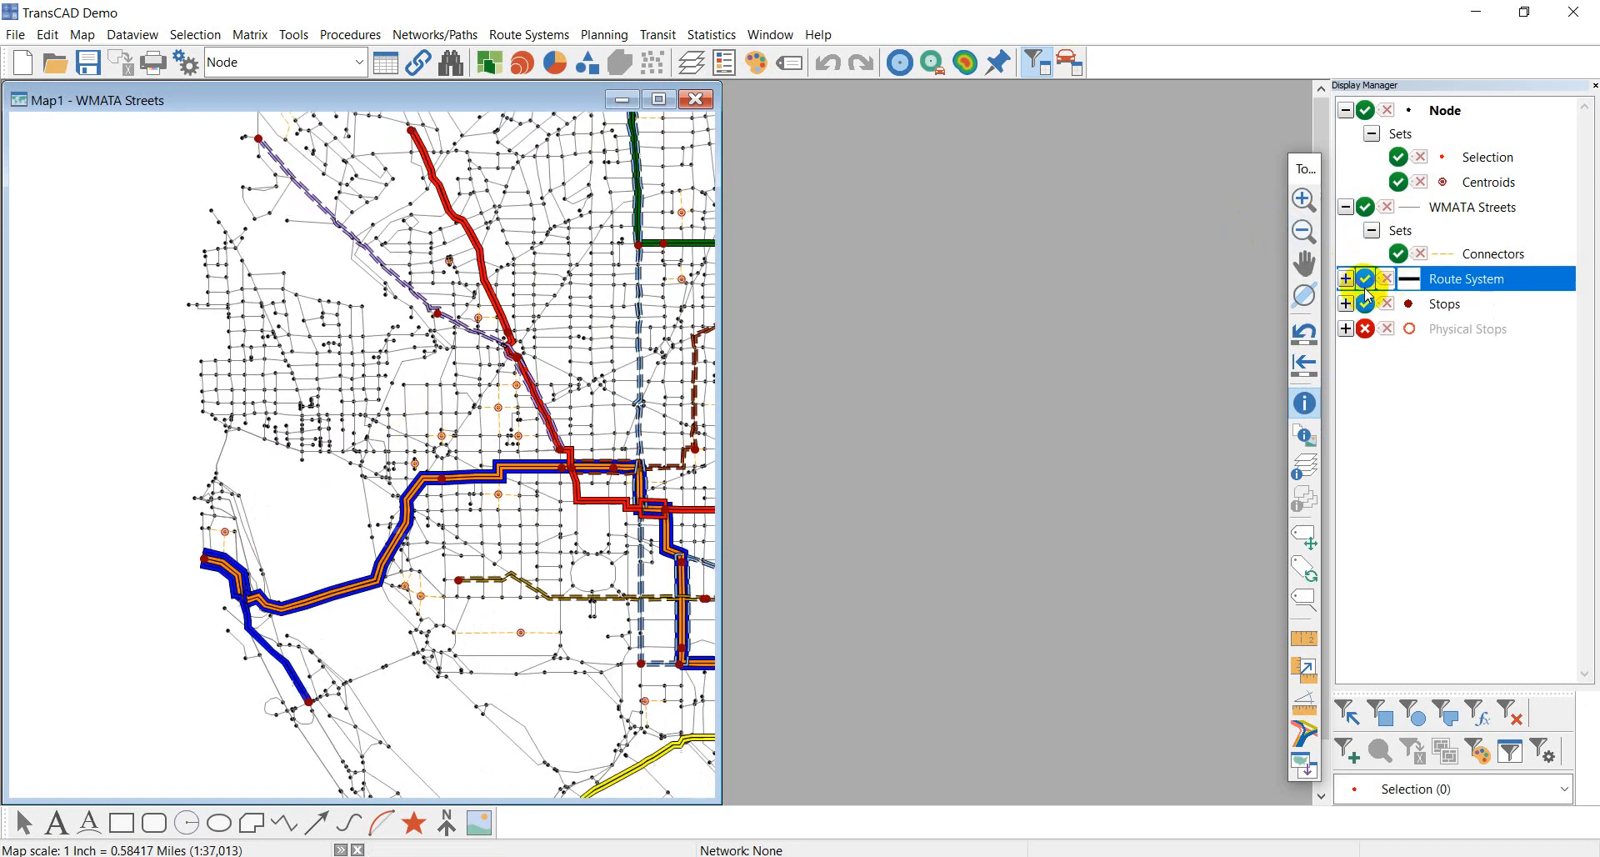
{"action": "scroll", "coordinate": [278, 588], "scroll_direction": "up", "scroll_amount": 2}
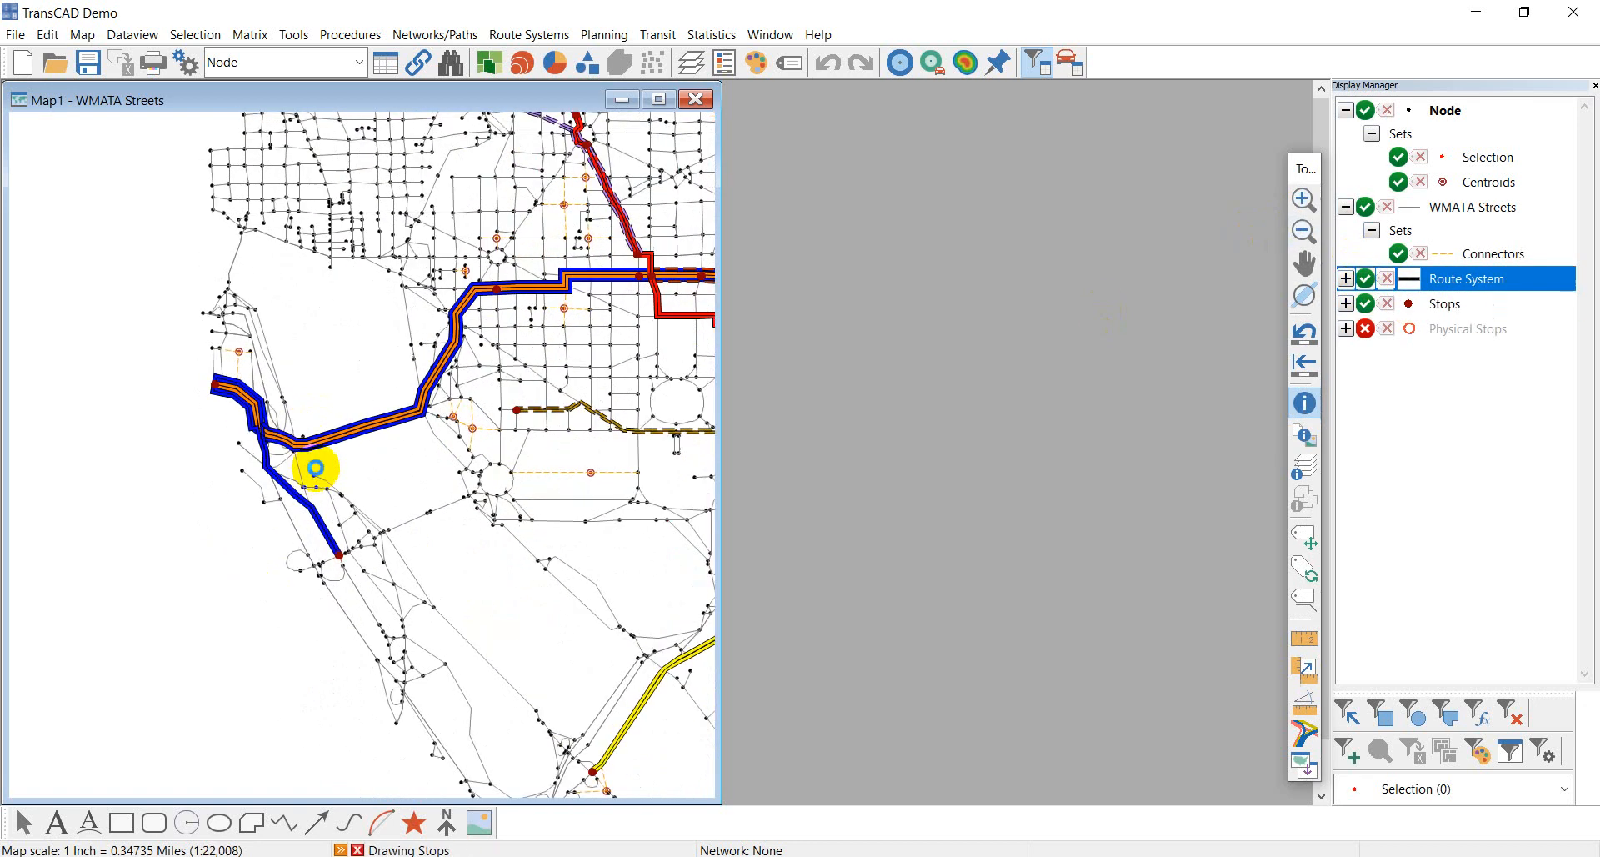
{"action": "mouse_move", "coordinate": [157, 359]}
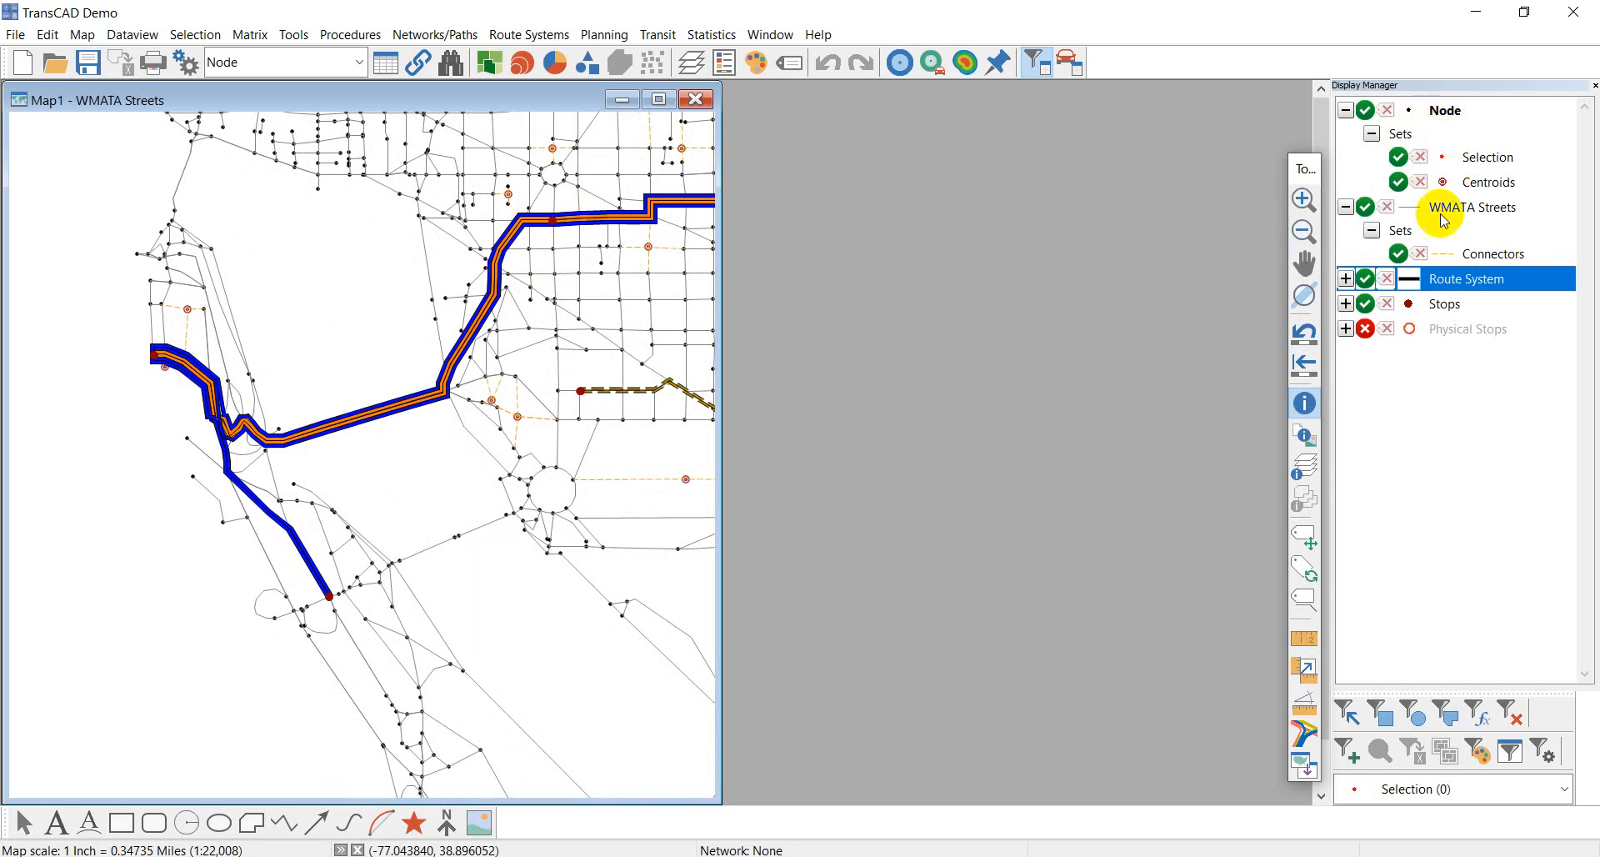
- Hide the Route System layer to examine the western end stop's position relative to its nearest street node
{"action": "scroll", "coordinate": [138, 352], "scroll_direction": "up", "scroll_amount": 4}
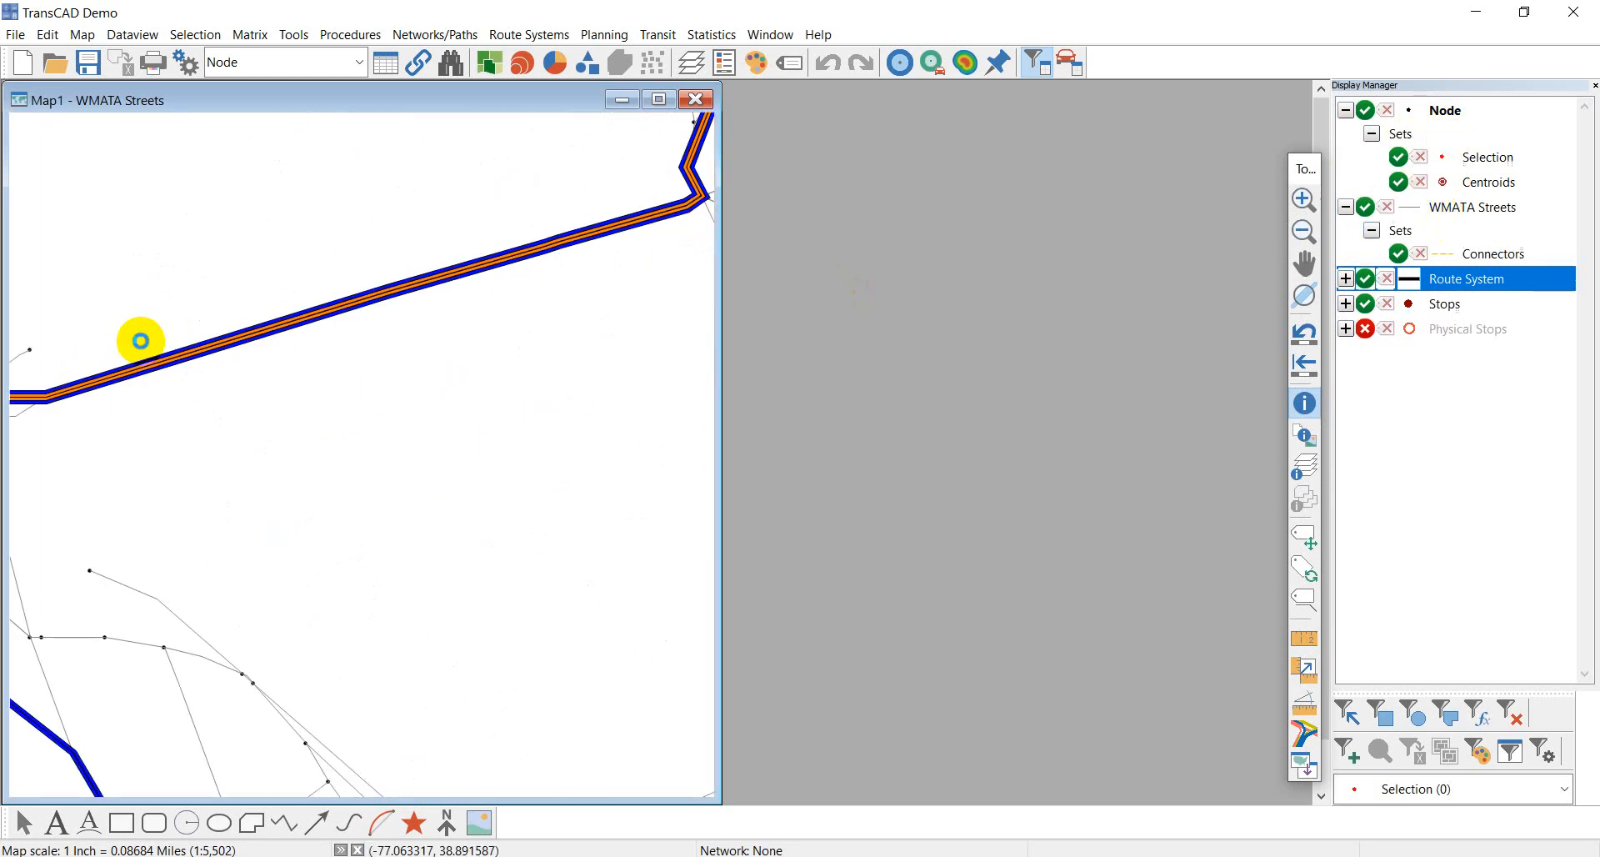
{"action": "left_click_drag", "start_coordinate": [221, 349], "coordinate": [535, 338]}
{"action": "left_click_drag", "start_coordinate": [244, 287], "coordinate": [422, 582]}
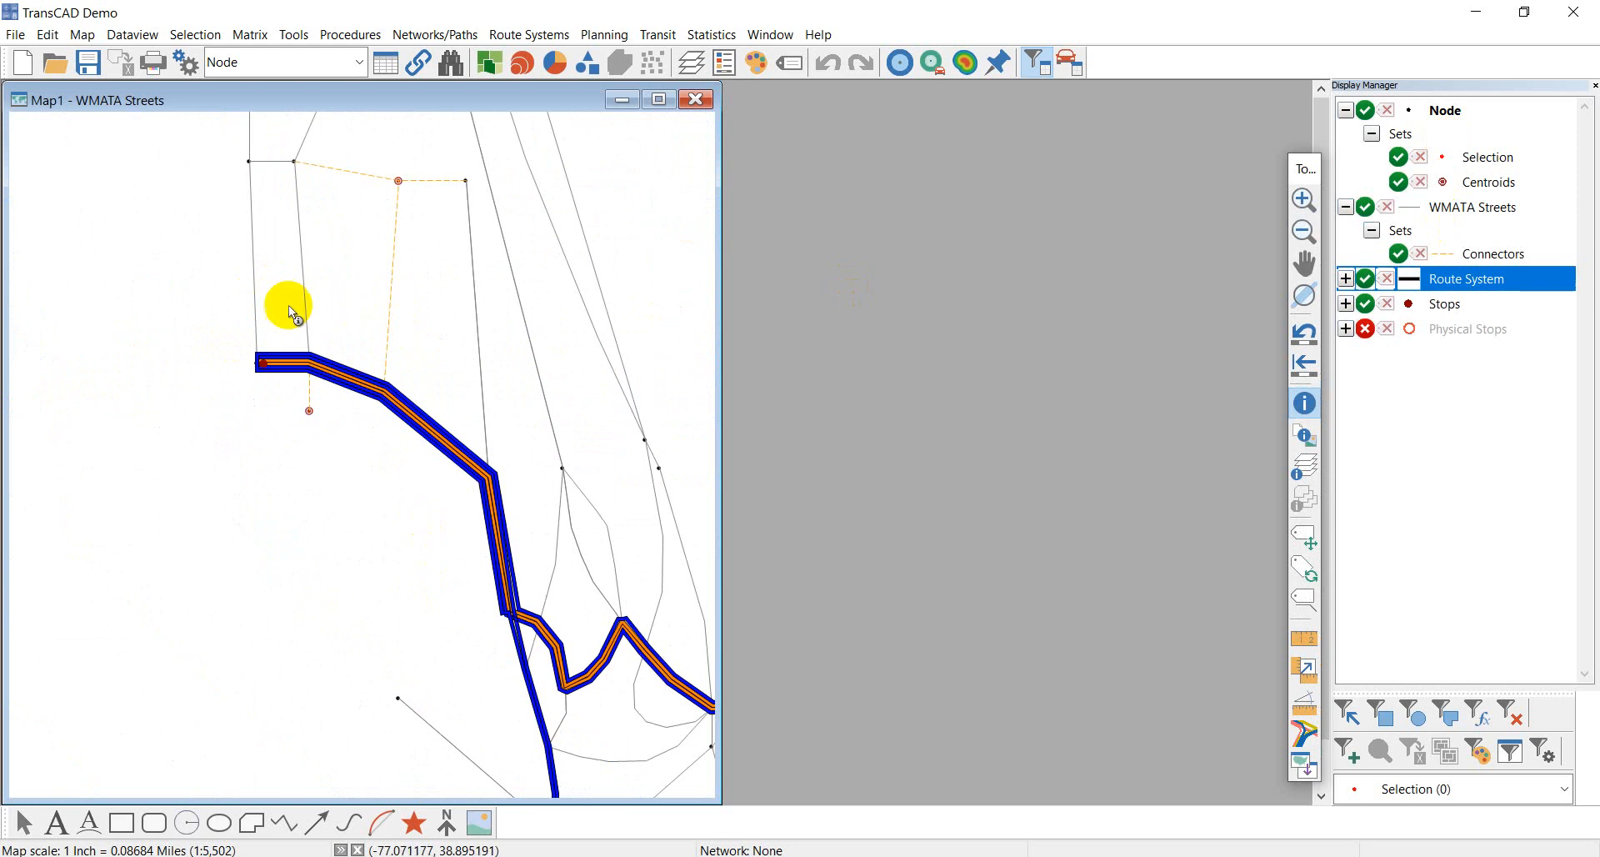
{"action": "scroll", "coordinate": [262, 373], "scroll_direction": "up", "scroll_amount": 3}
{"action": "left_click", "coordinate": [1430, 278]}
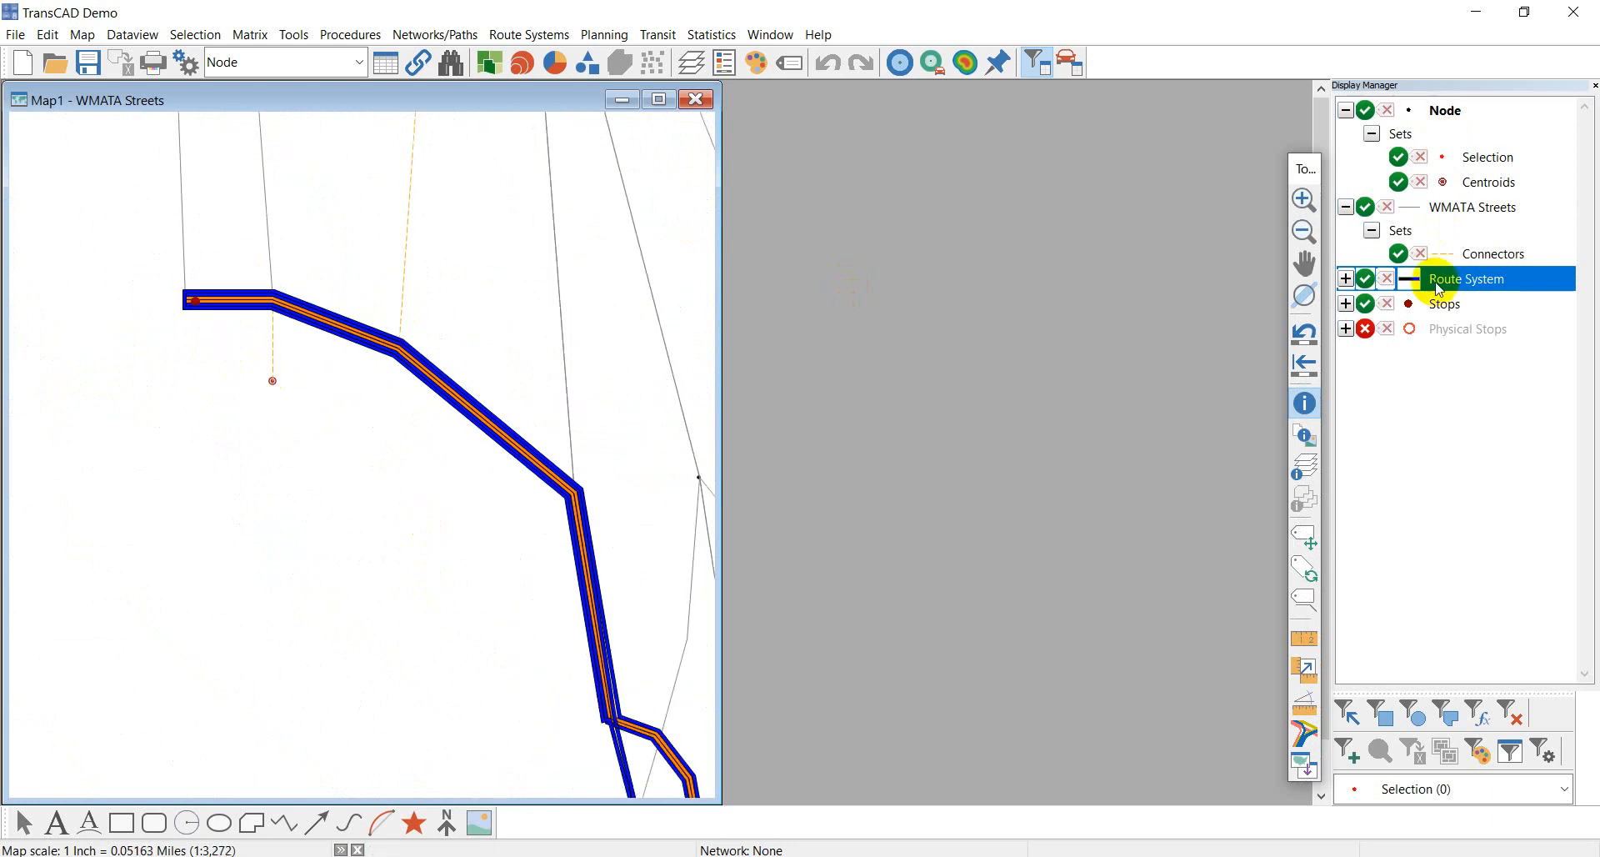
{"action": "left_click", "coordinate": [1367, 278]}
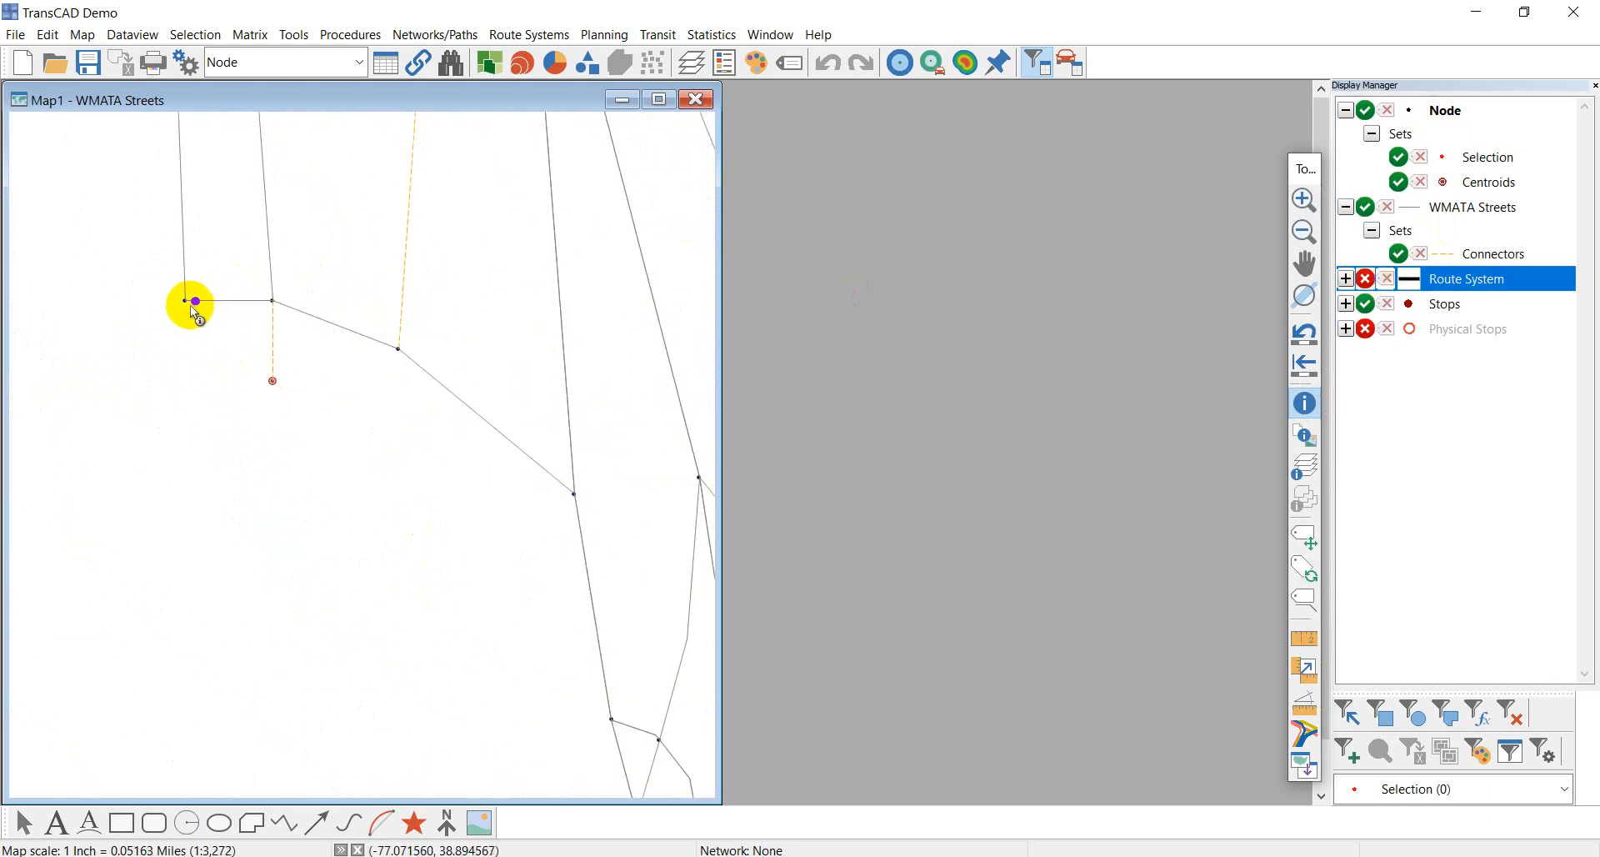
{"action": "scroll", "coordinate": [190, 307], "scroll_direction": "up", "scroll_amount": 3}
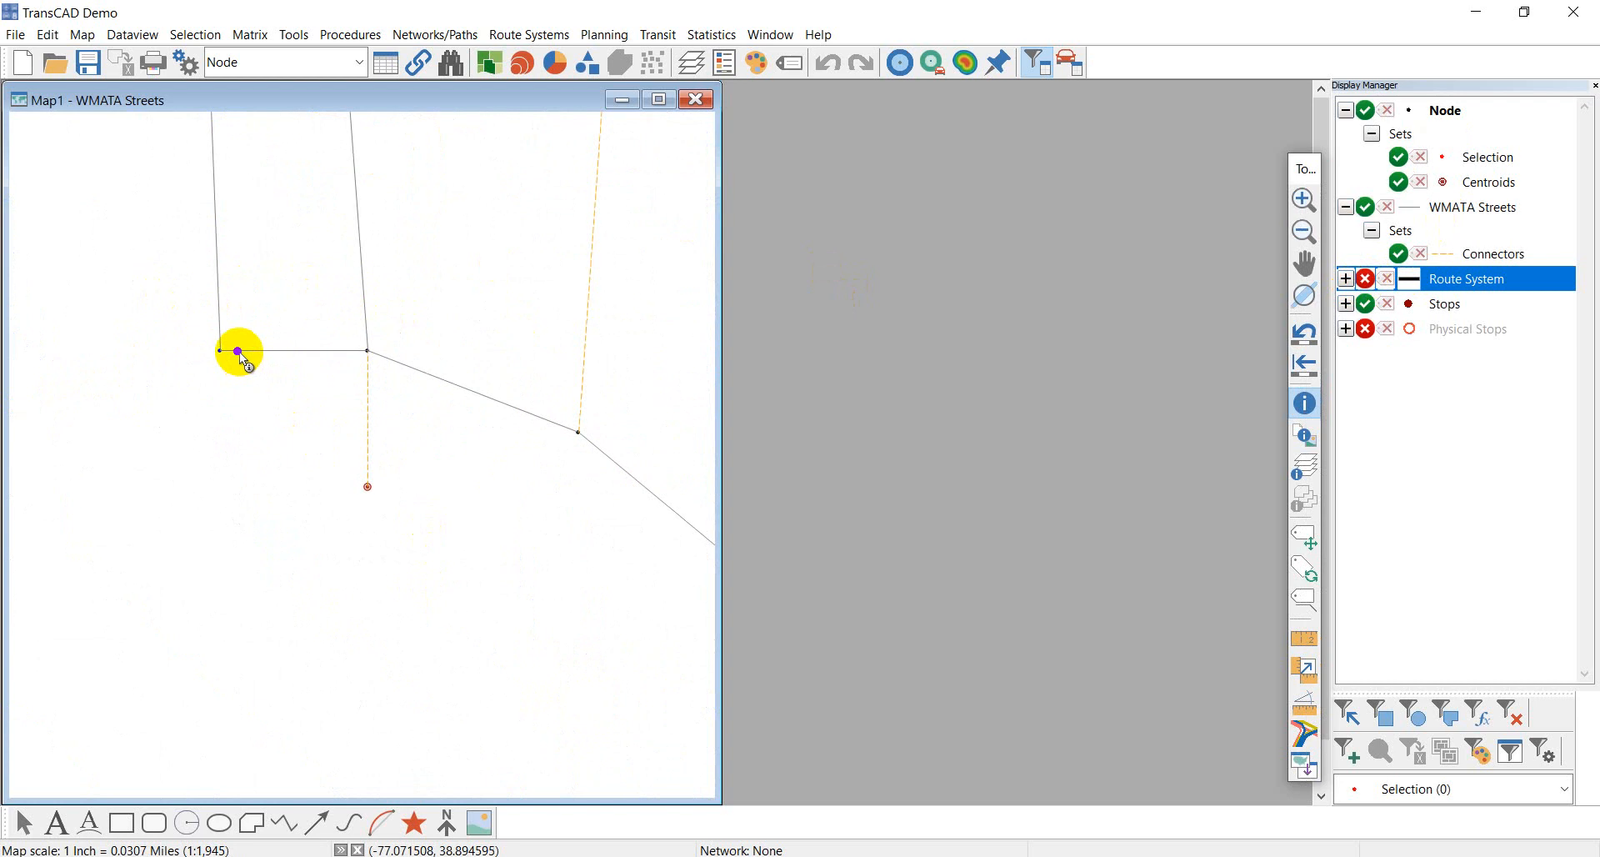
{"action": "mouse_move", "coordinate": [241, 356]}
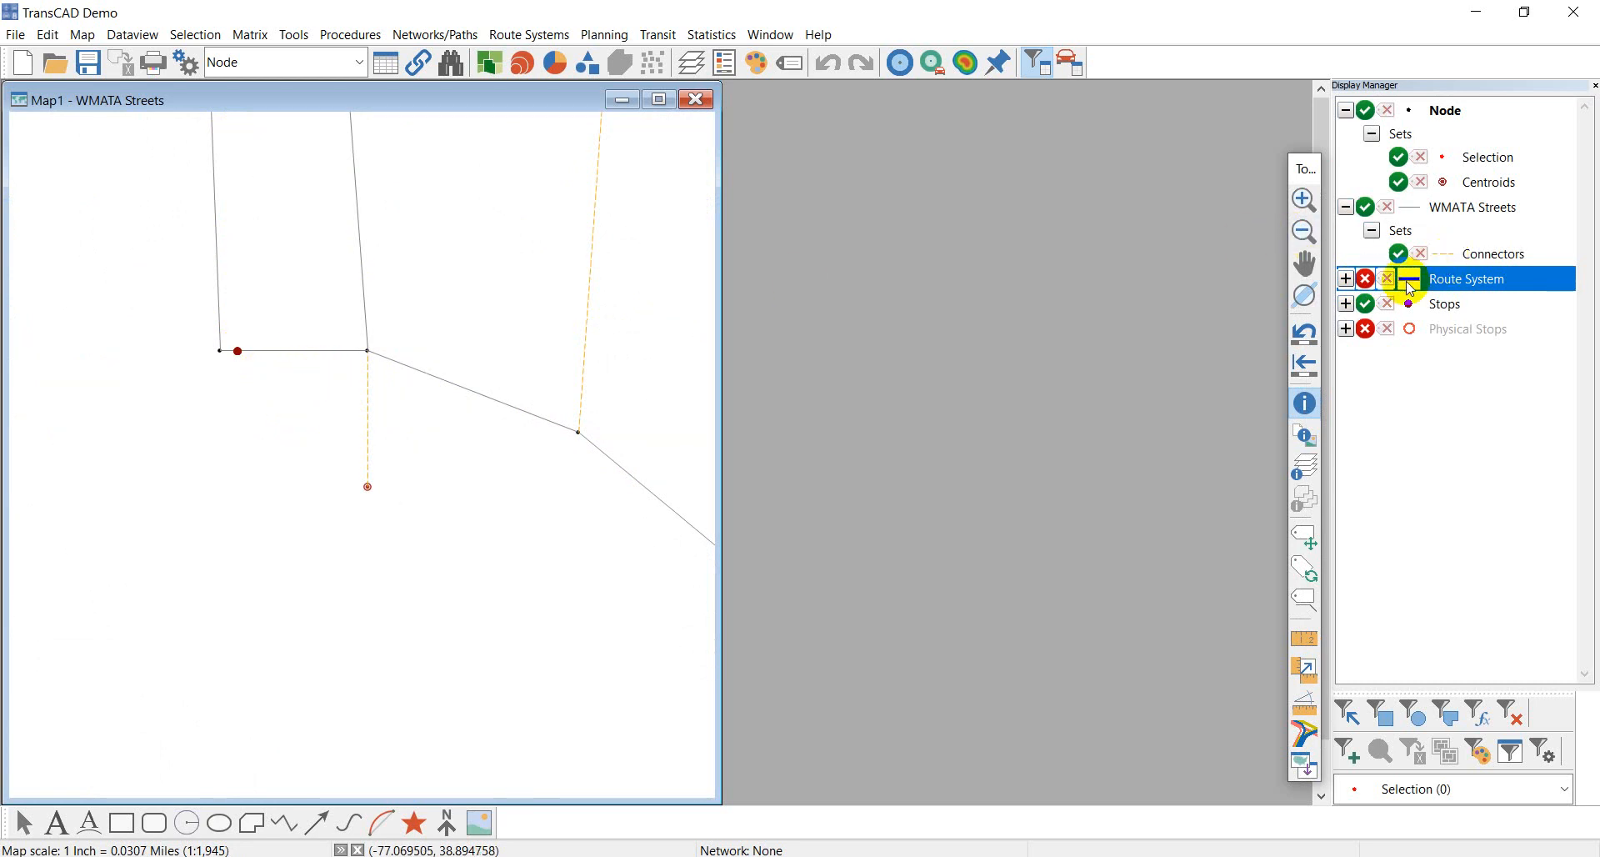
- Open a new Stops dataview, highlight its NearNode column for review, and reposition the table over the map
{"action": "left_click", "coordinate": [1368, 280]}
{"action": "right_click", "coordinate": [1432, 303]}
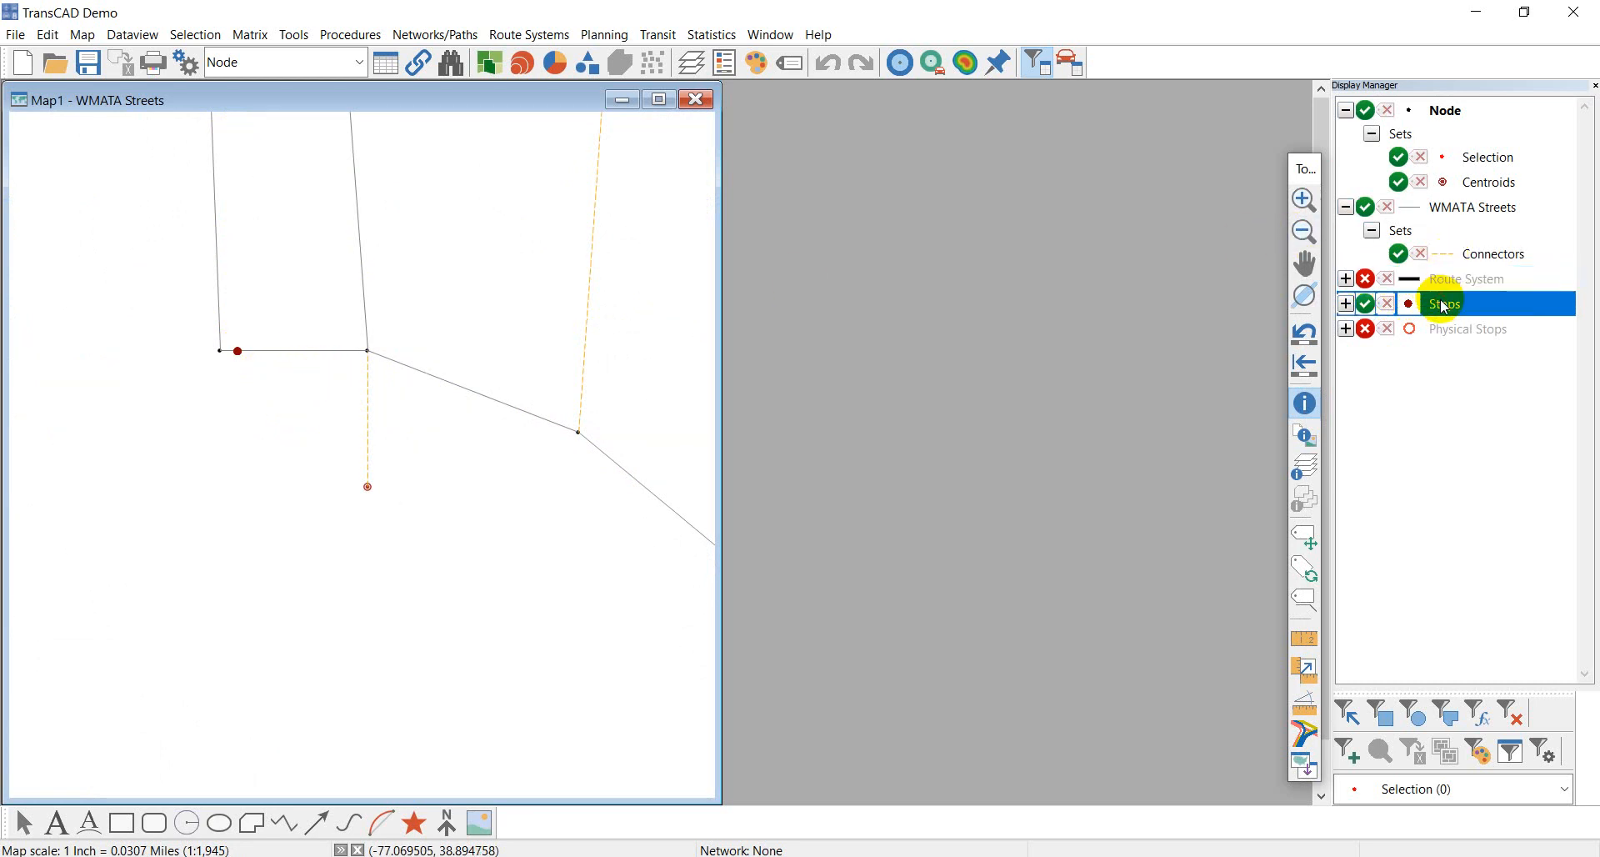
{"action": "left_click", "coordinate": [1467, 357]}
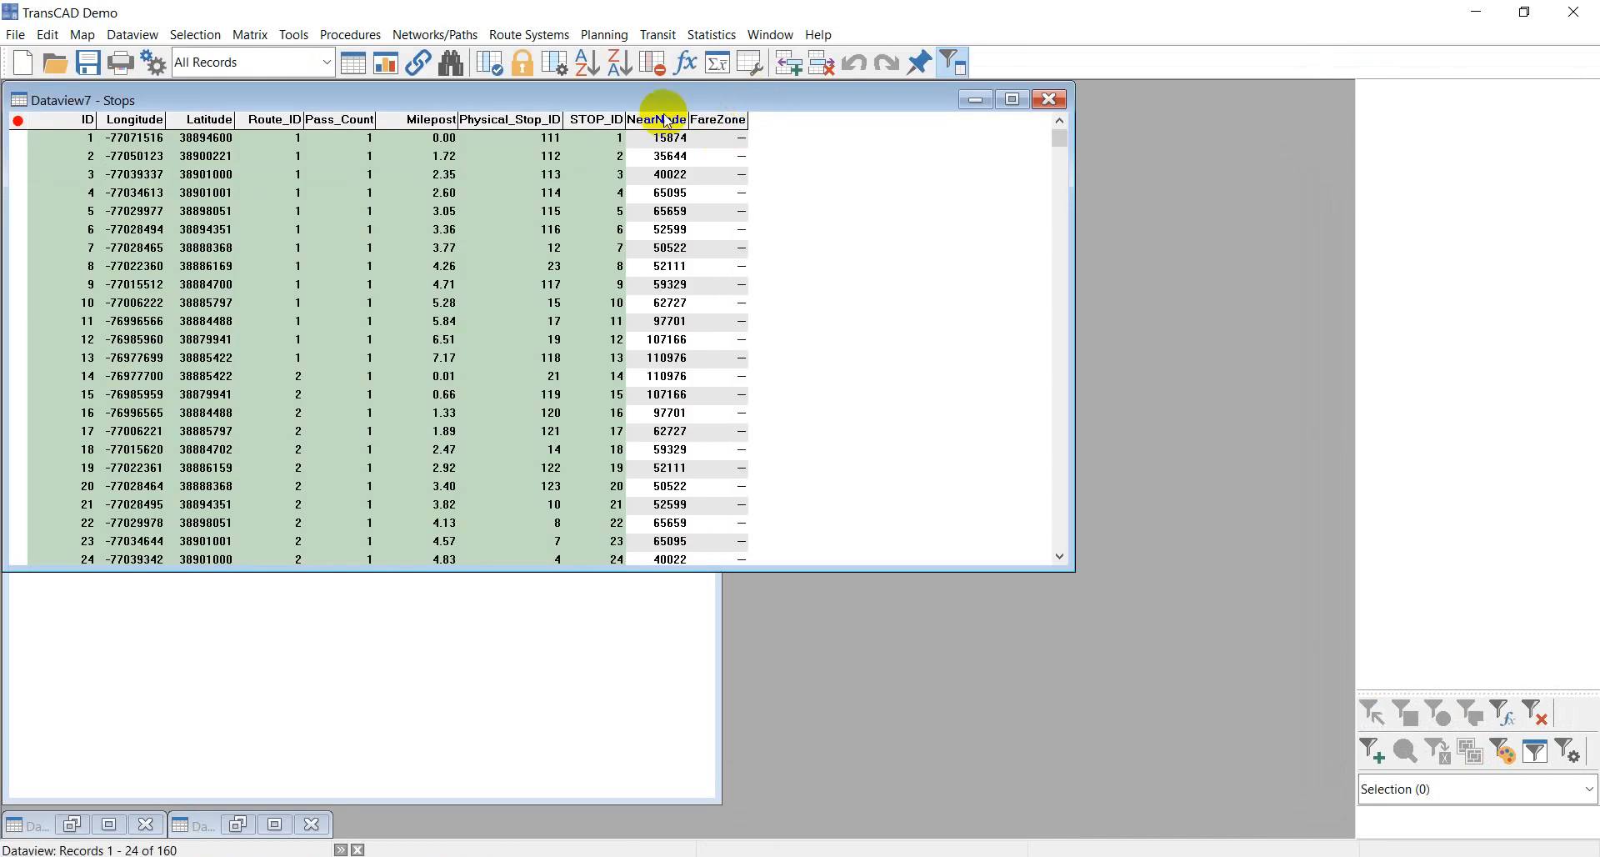
{"action": "left_click", "coordinate": [654, 122]}
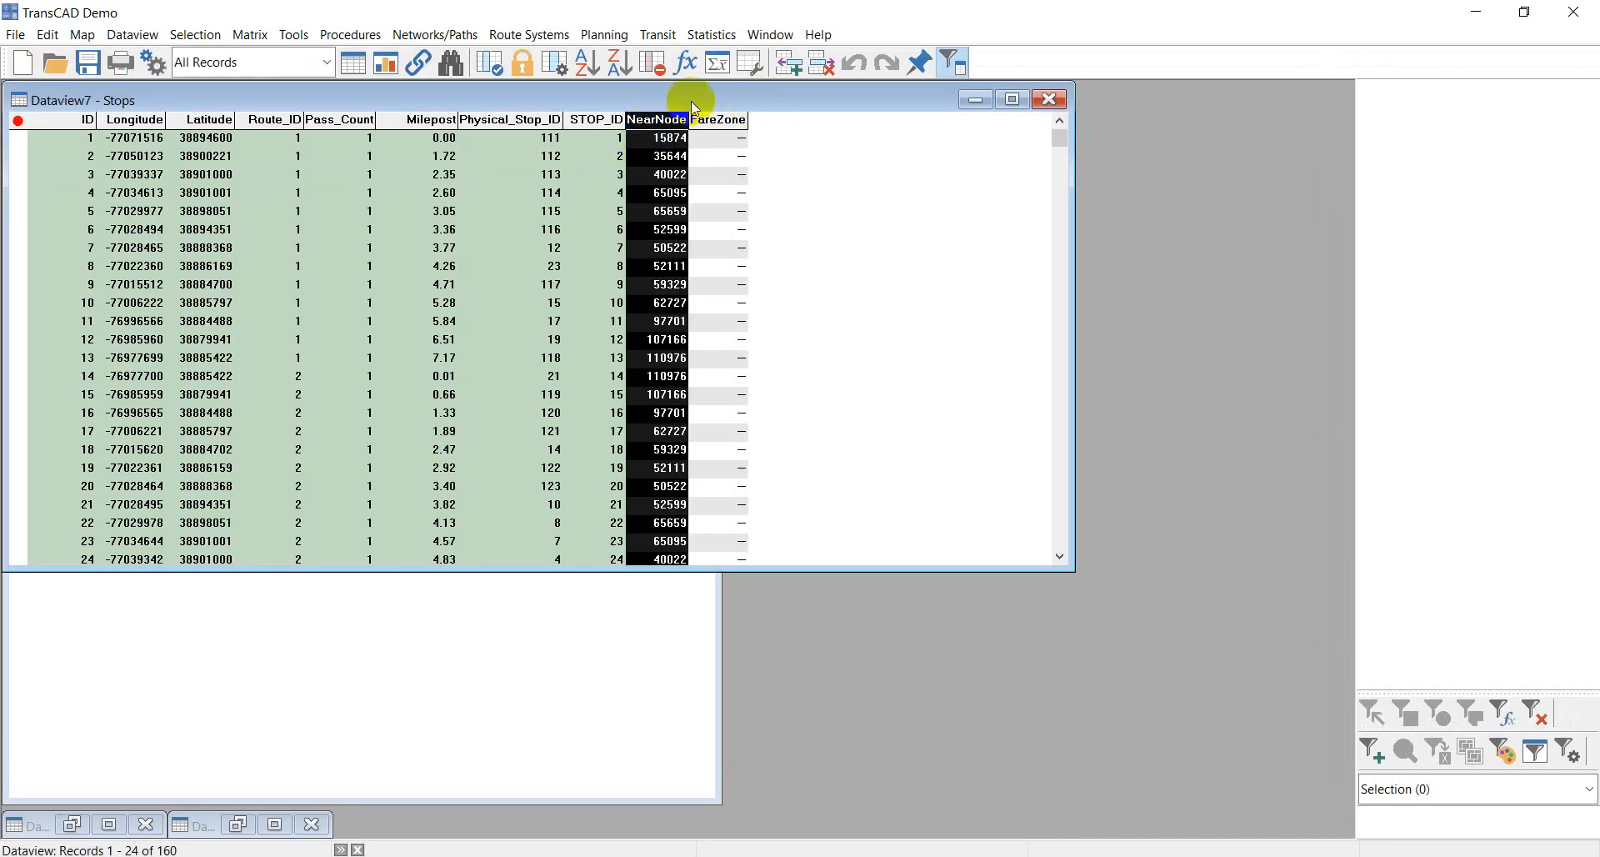
{"action": "left_click_drag", "start_coordinate": [692, 102], "coordinate": [699, 219]}
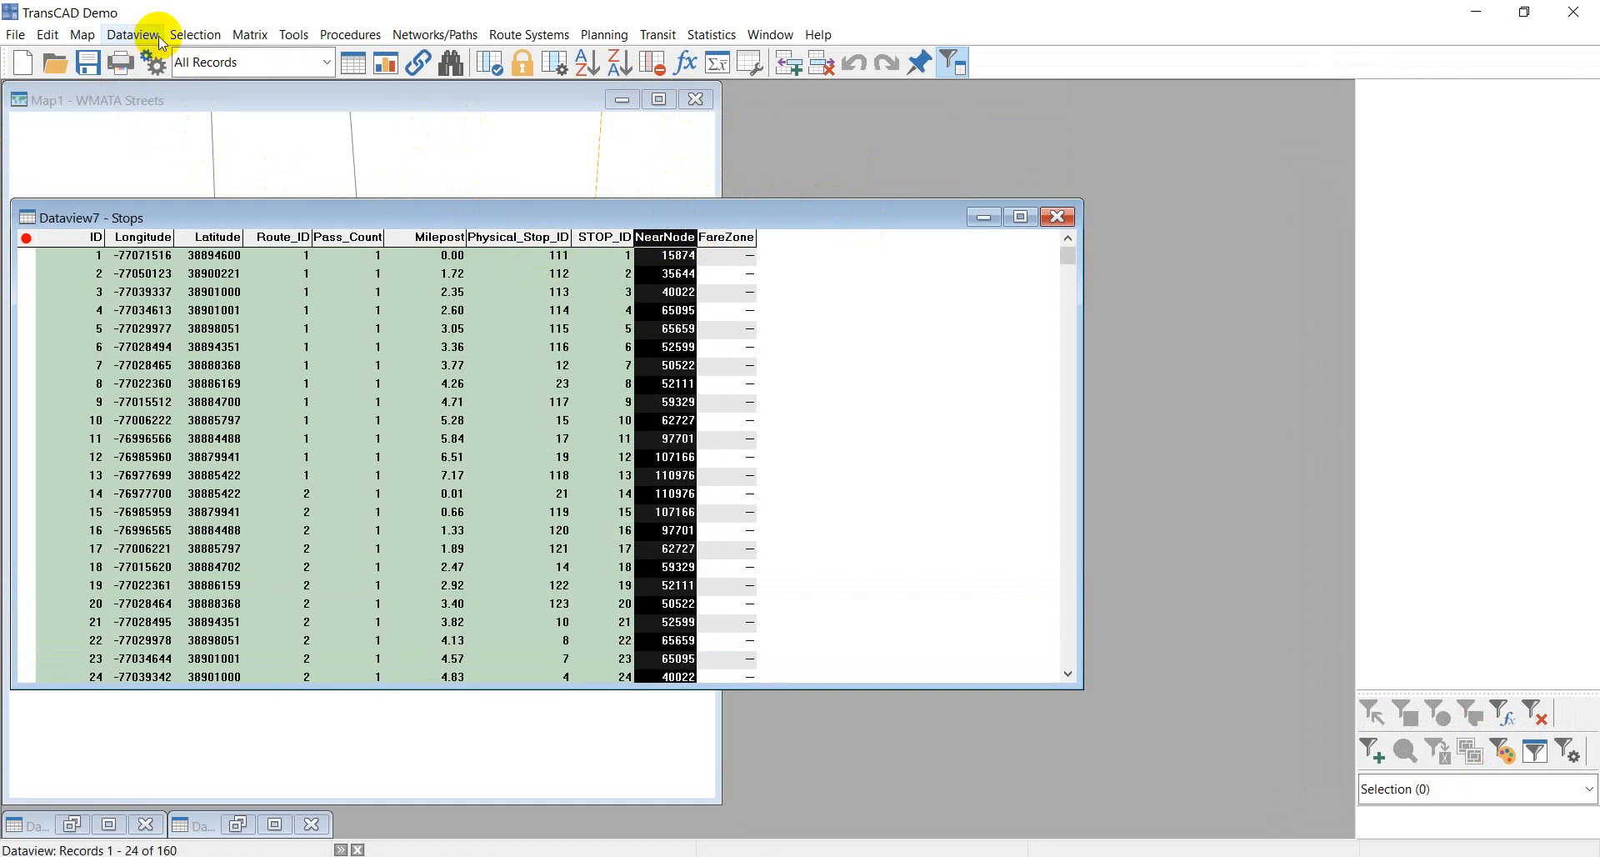
{"action": "left_click_drag", "start_coordinate": [193, 219], "coordinate": [261, 205]}
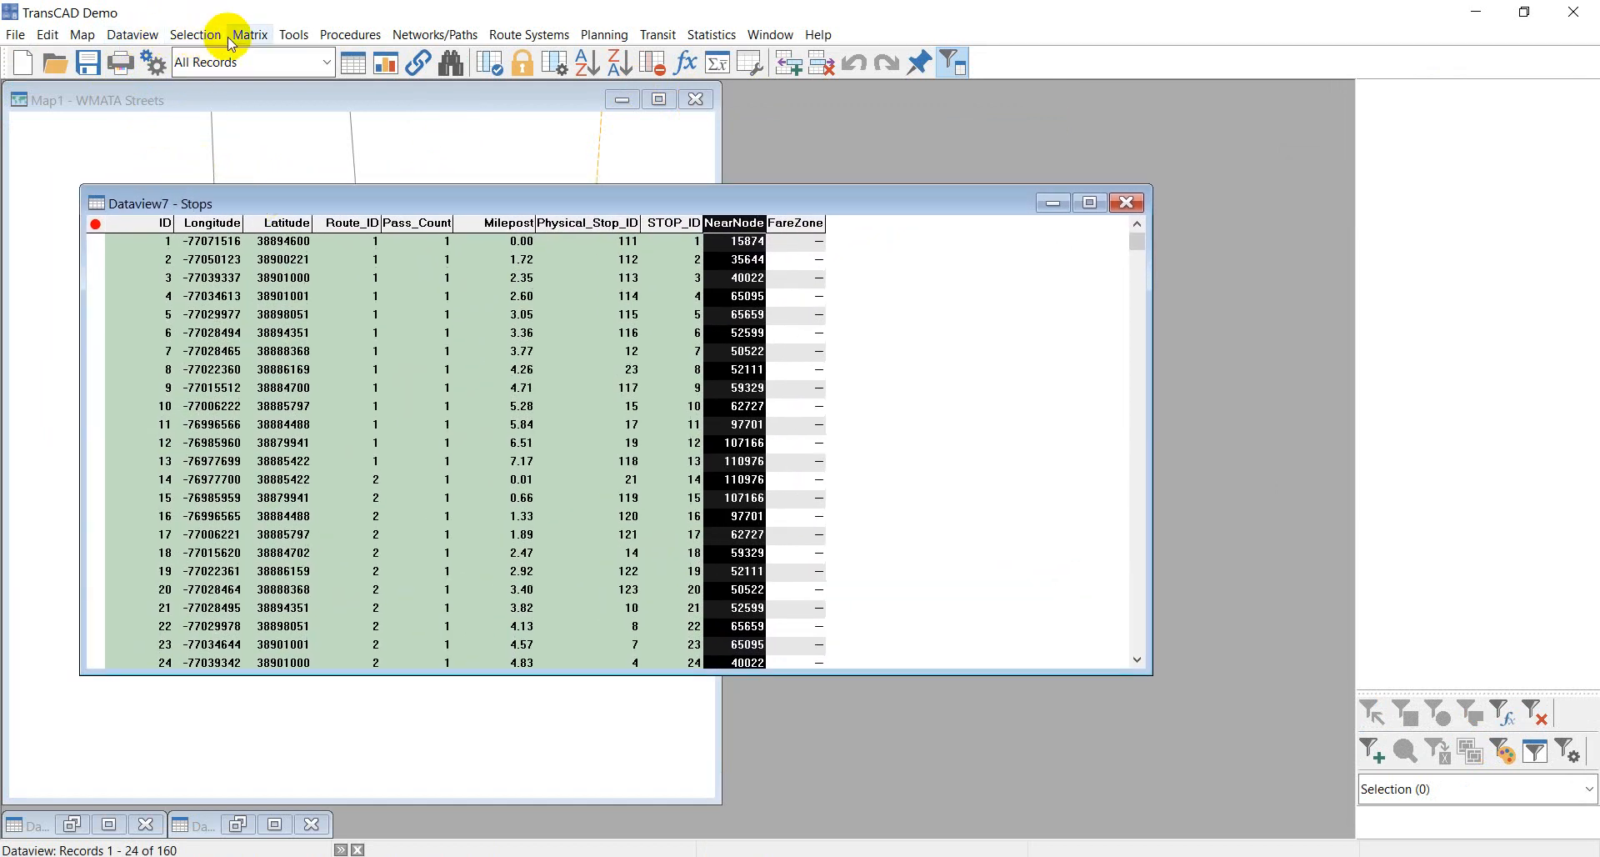
- Add an Integer (4 bytes) field named NearNode_New to the Stops table and highlight the new column
{"action": "left_click", "coordinate": [133, 34]}
{"action": "mouse_move", "coordinate": [212, 179]}
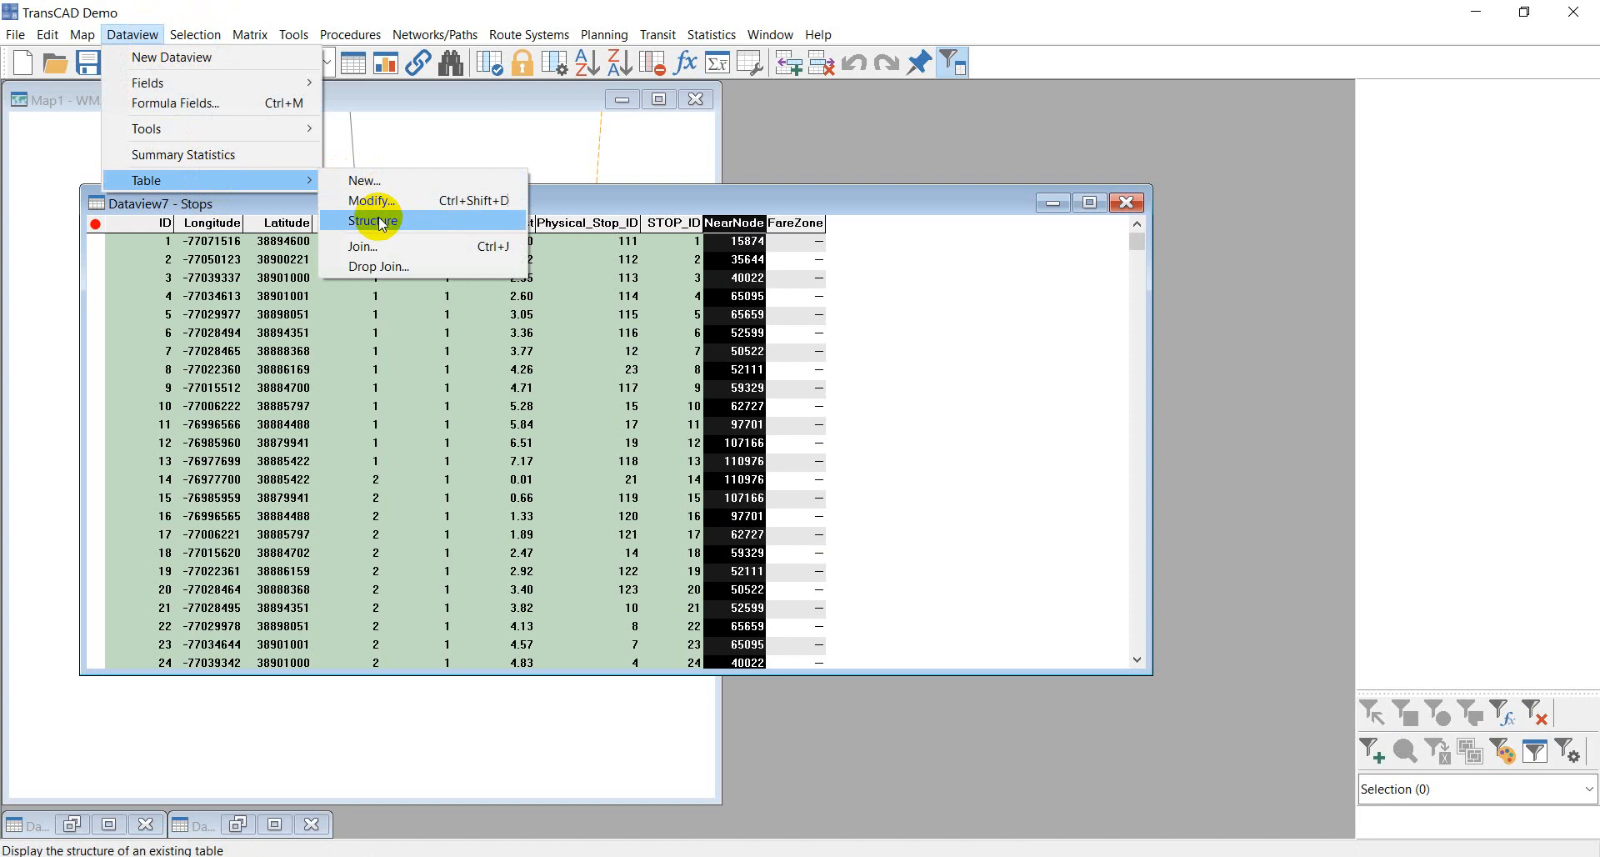
{"action": "left_click", "coordinate": [406, 201]}
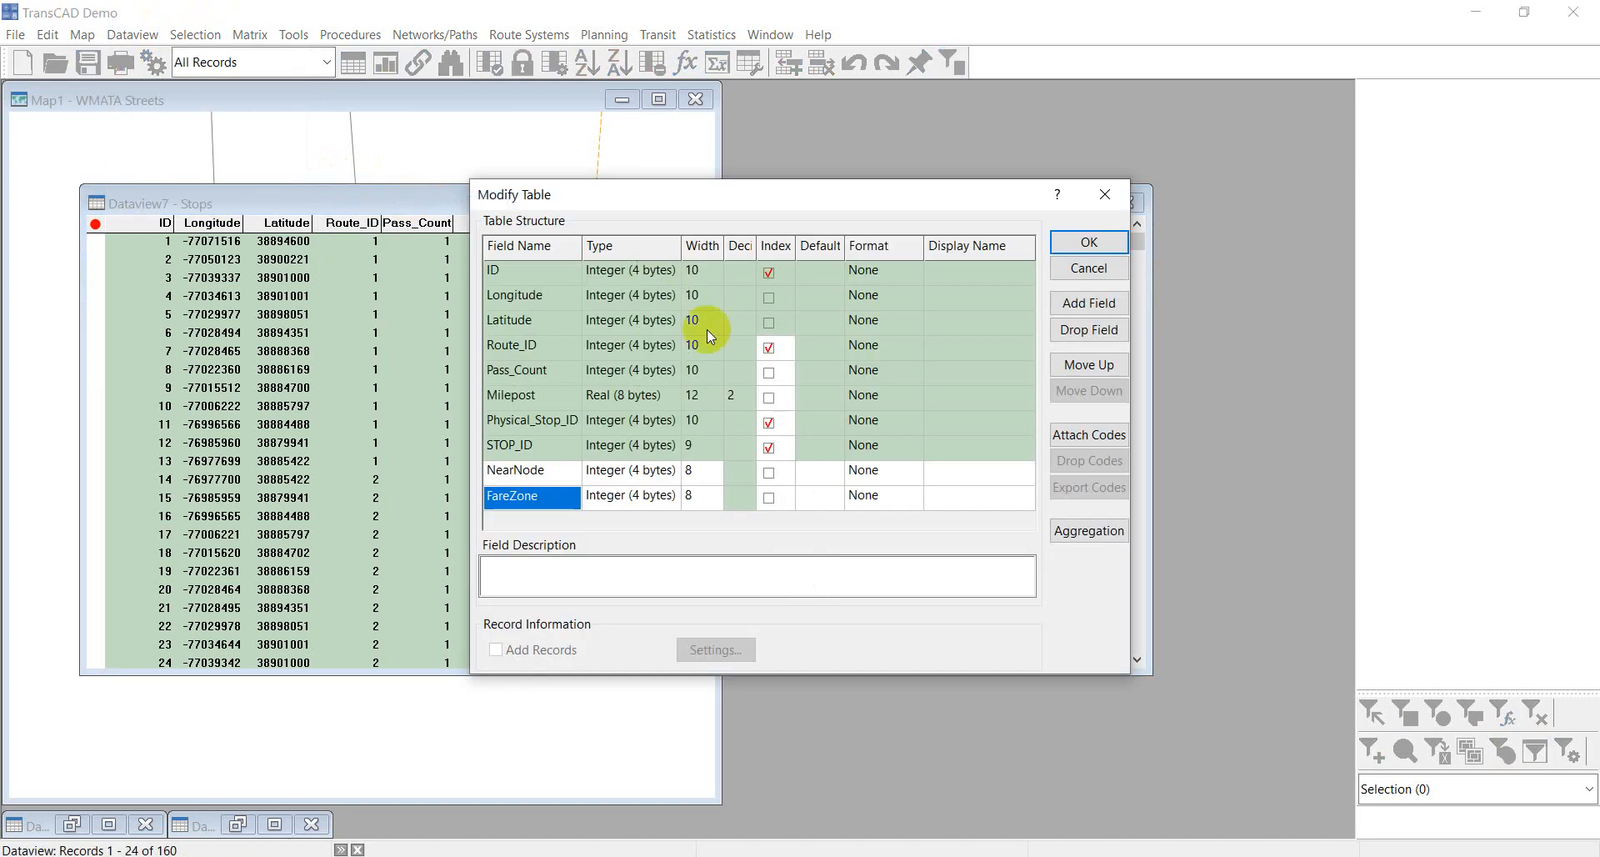
{"action": "left_click", "coordinate": [1108, 308]}
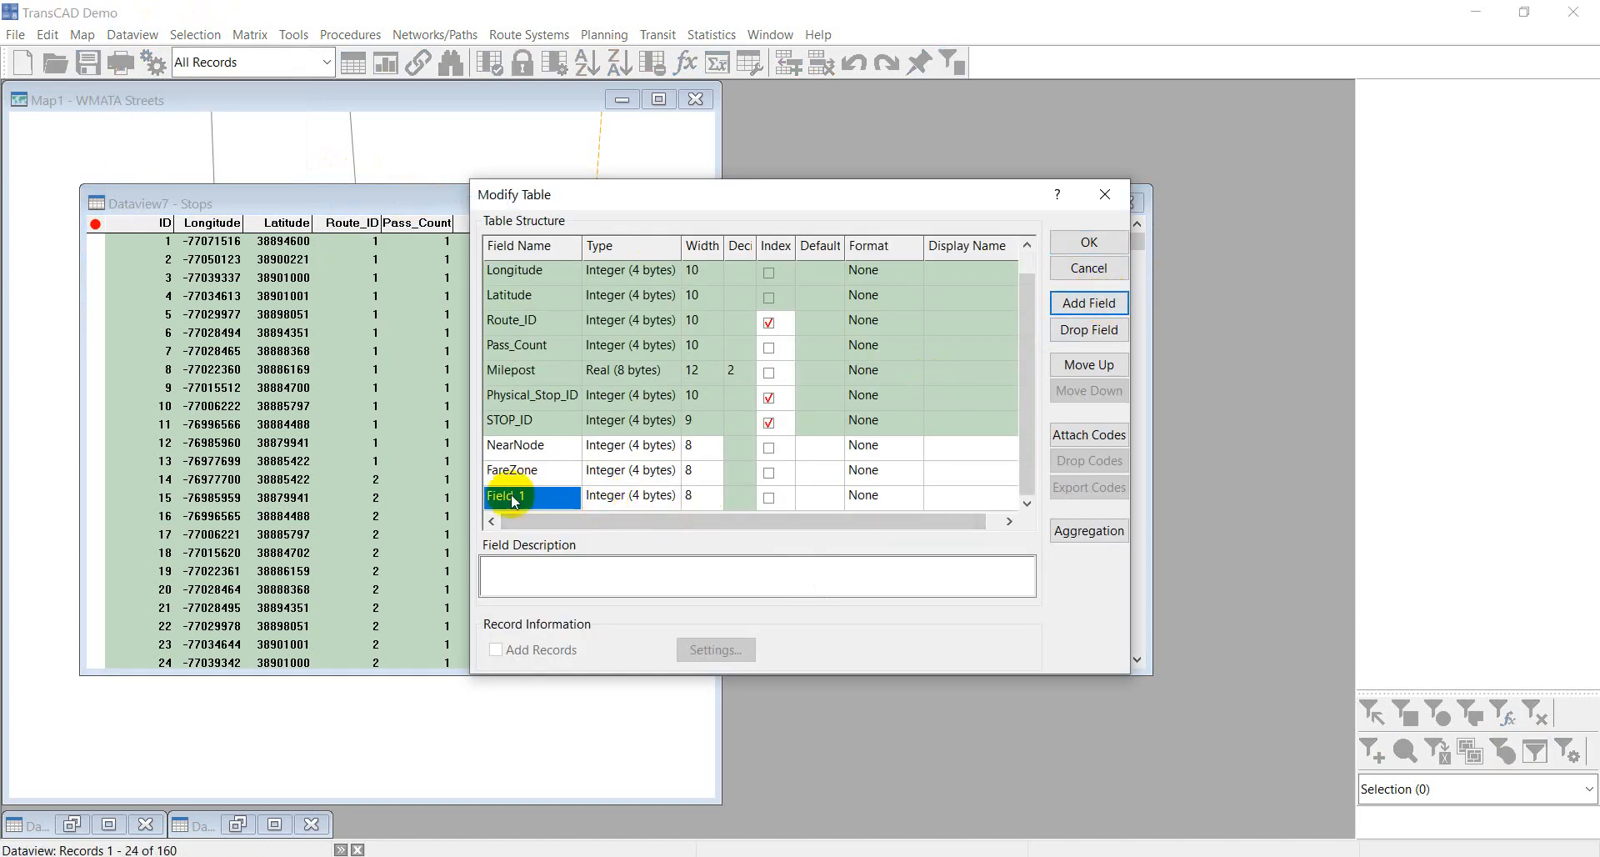
{"action": "left_click", "coordinate": [549, 500]}
{"action": "type", "text": "Nwa"}
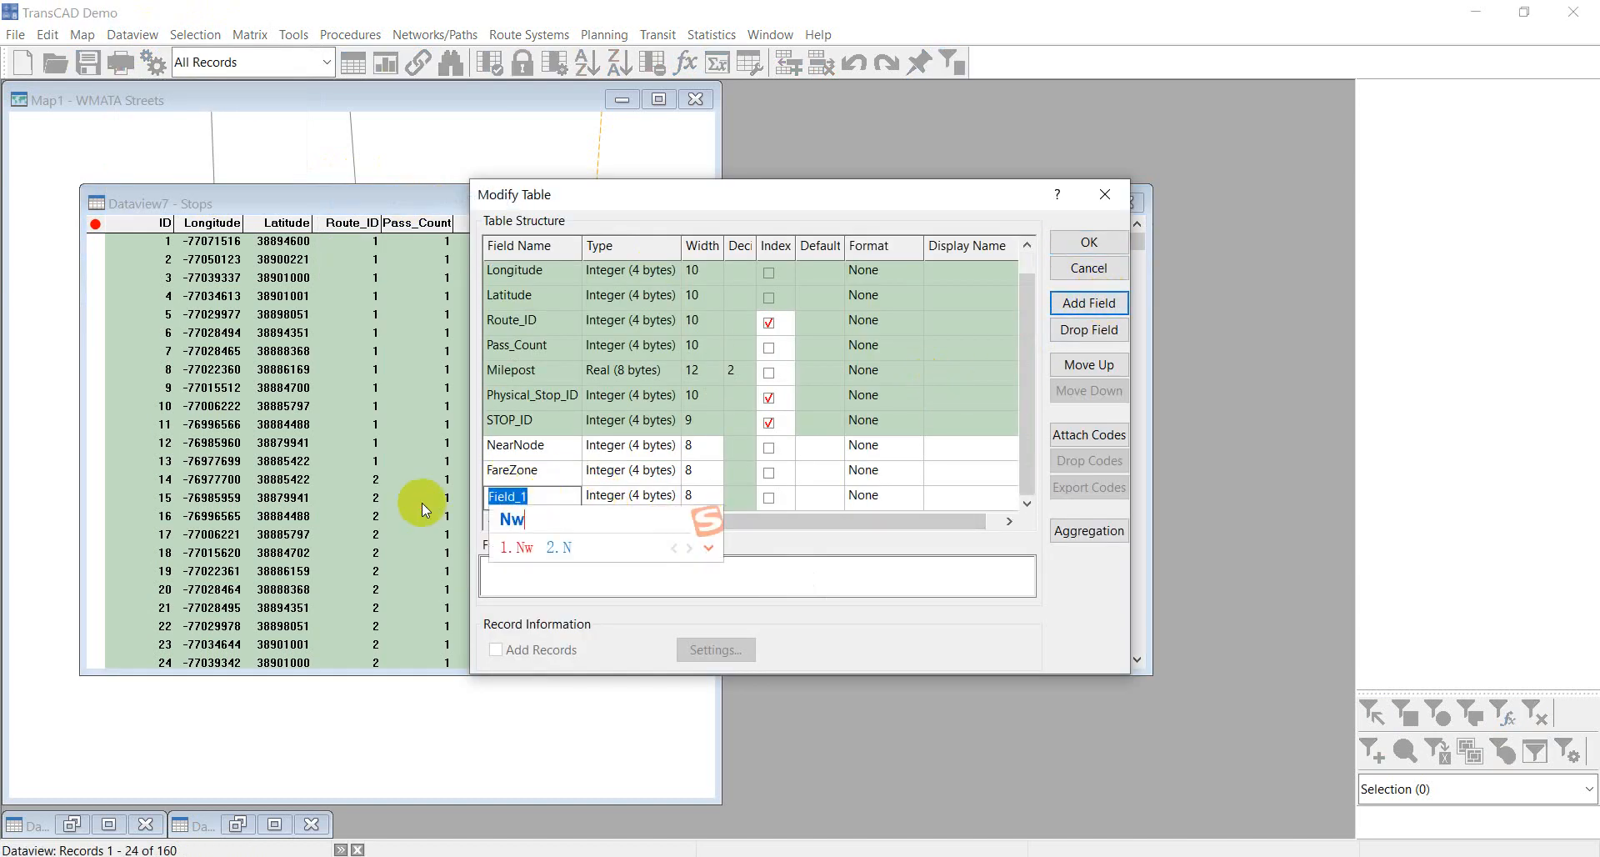
{"action": "key", "text": "BackSpace"}
{"action": "key", "text": "BackSpace"}
{"action": "type", "text": "ear"}
{"action": "key", "text": "Return"}
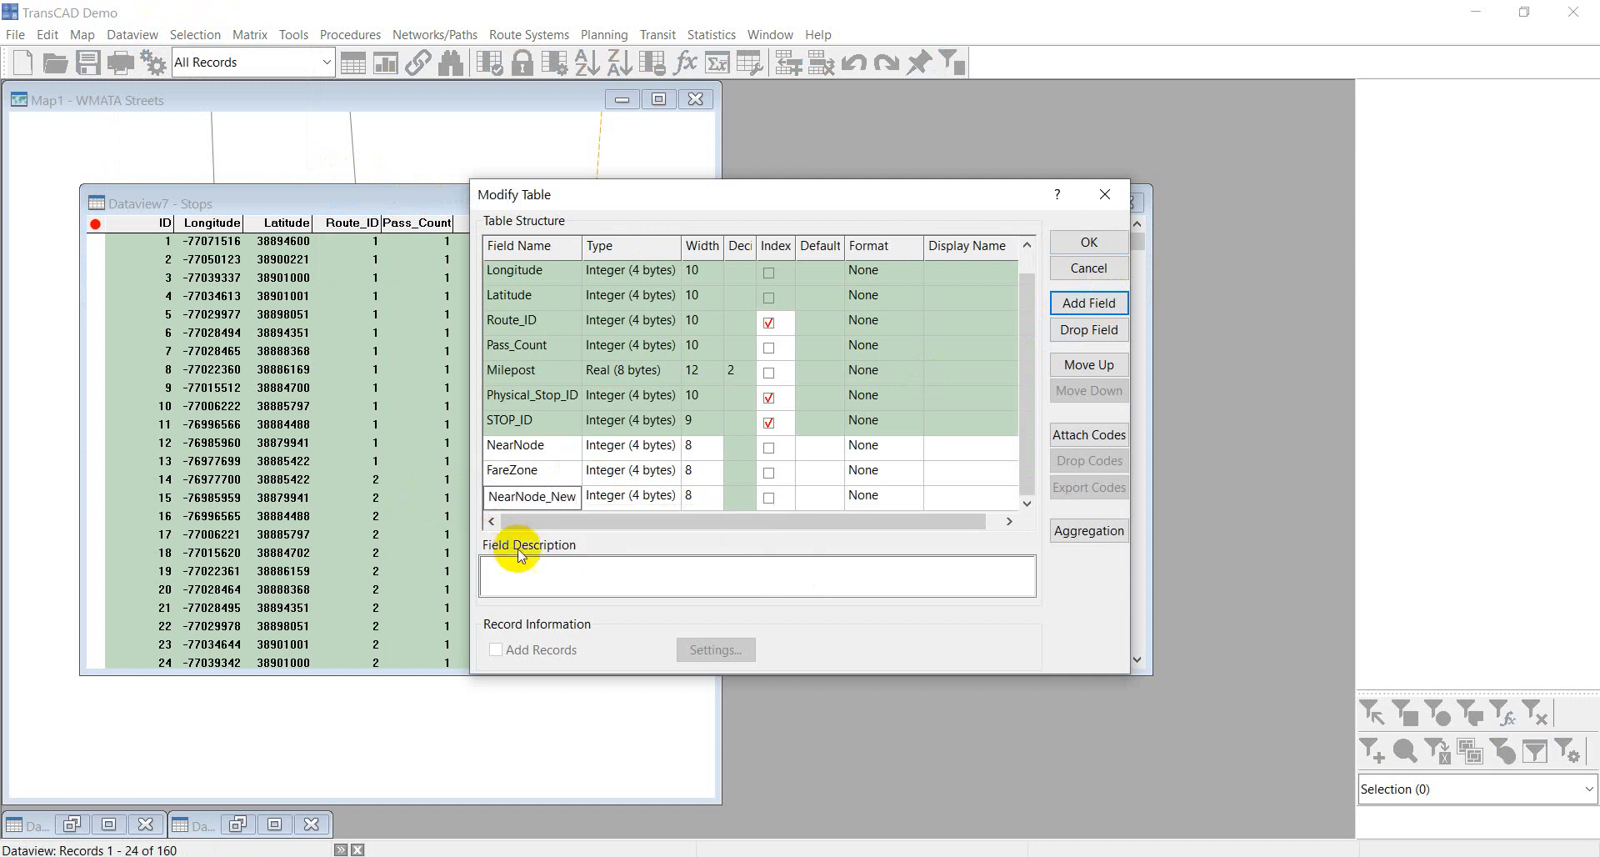
{"action": "left_click", "coordinate": [612, 496]}
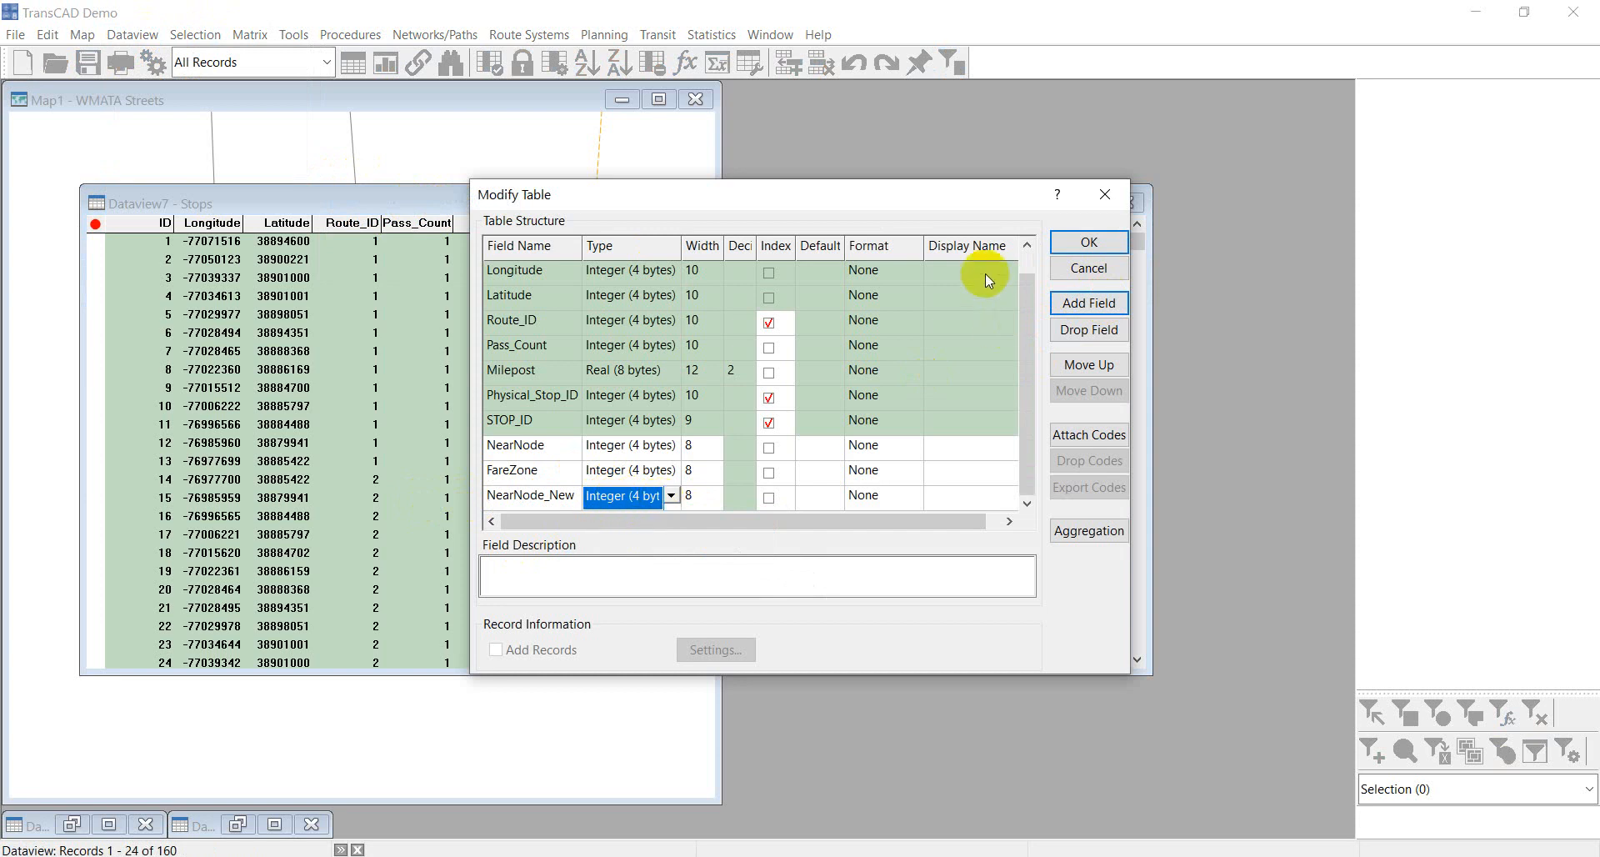
{"action": "left_click", "coordinate": [1084, 241]}
{"action": "left_click", "coordinate": [850, 488]}
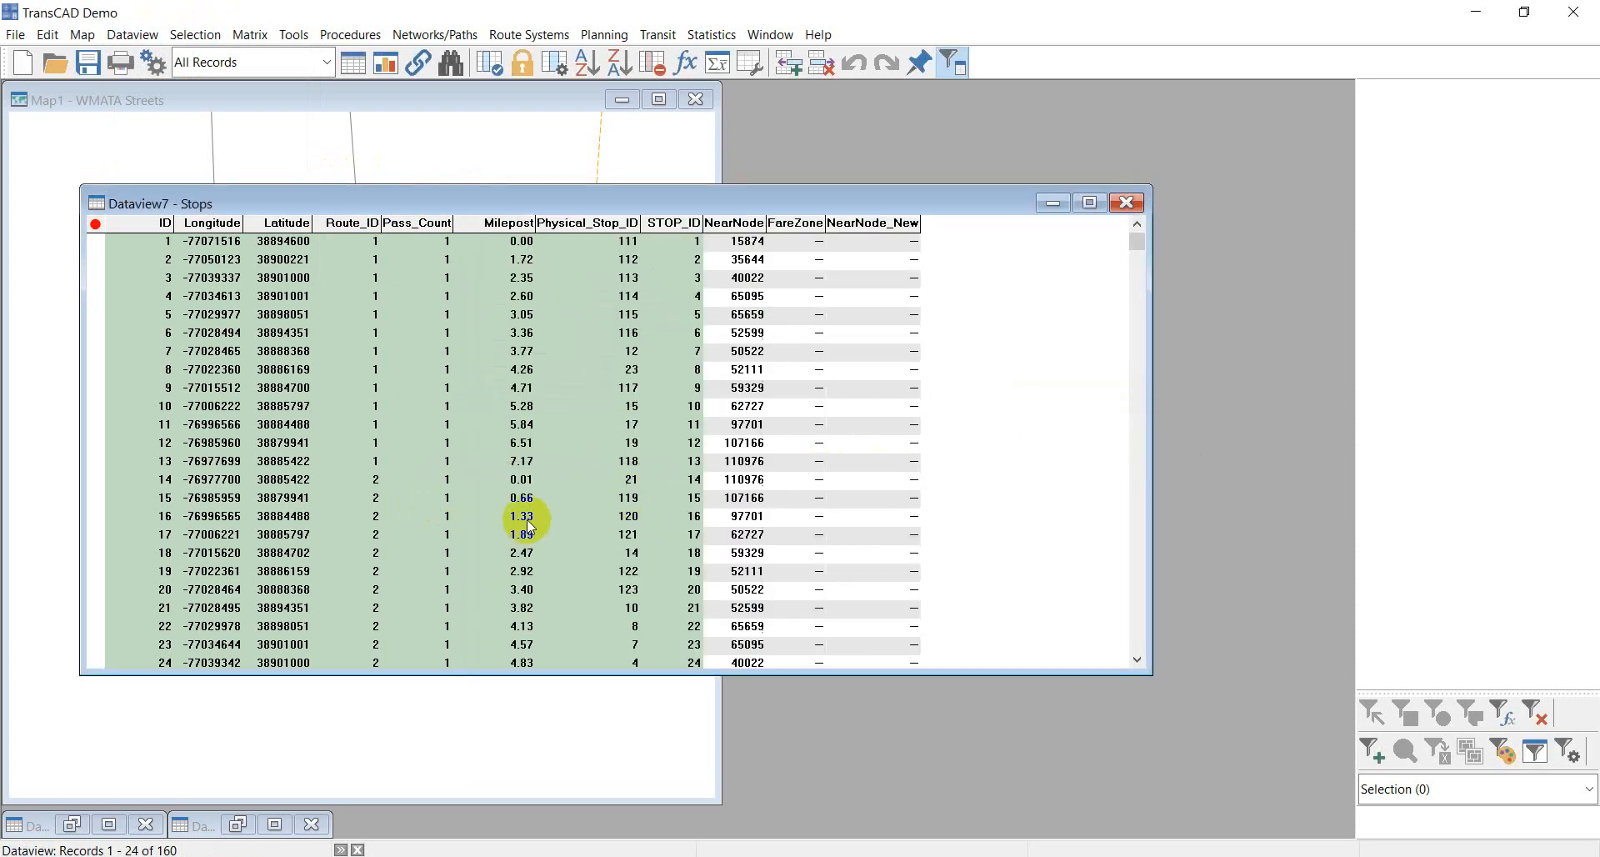
{"action": "left_click", "coordinate": [869, 225]}
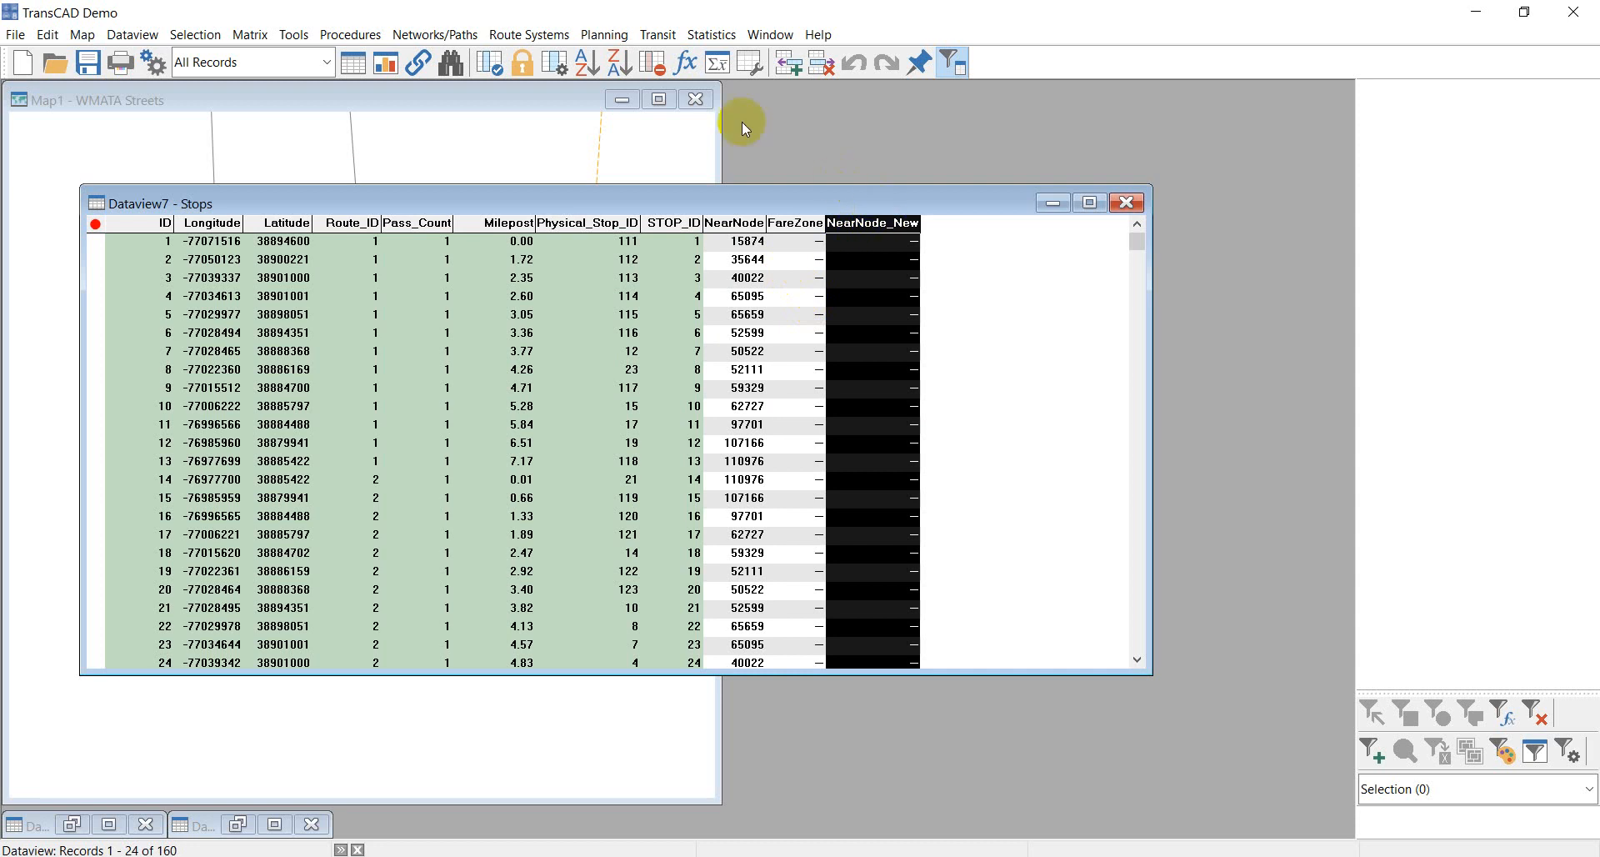
- Return to the map, display the Route System layer again, and make it the working layer
{"action": "left_click", "coordinate": [657, 34]}
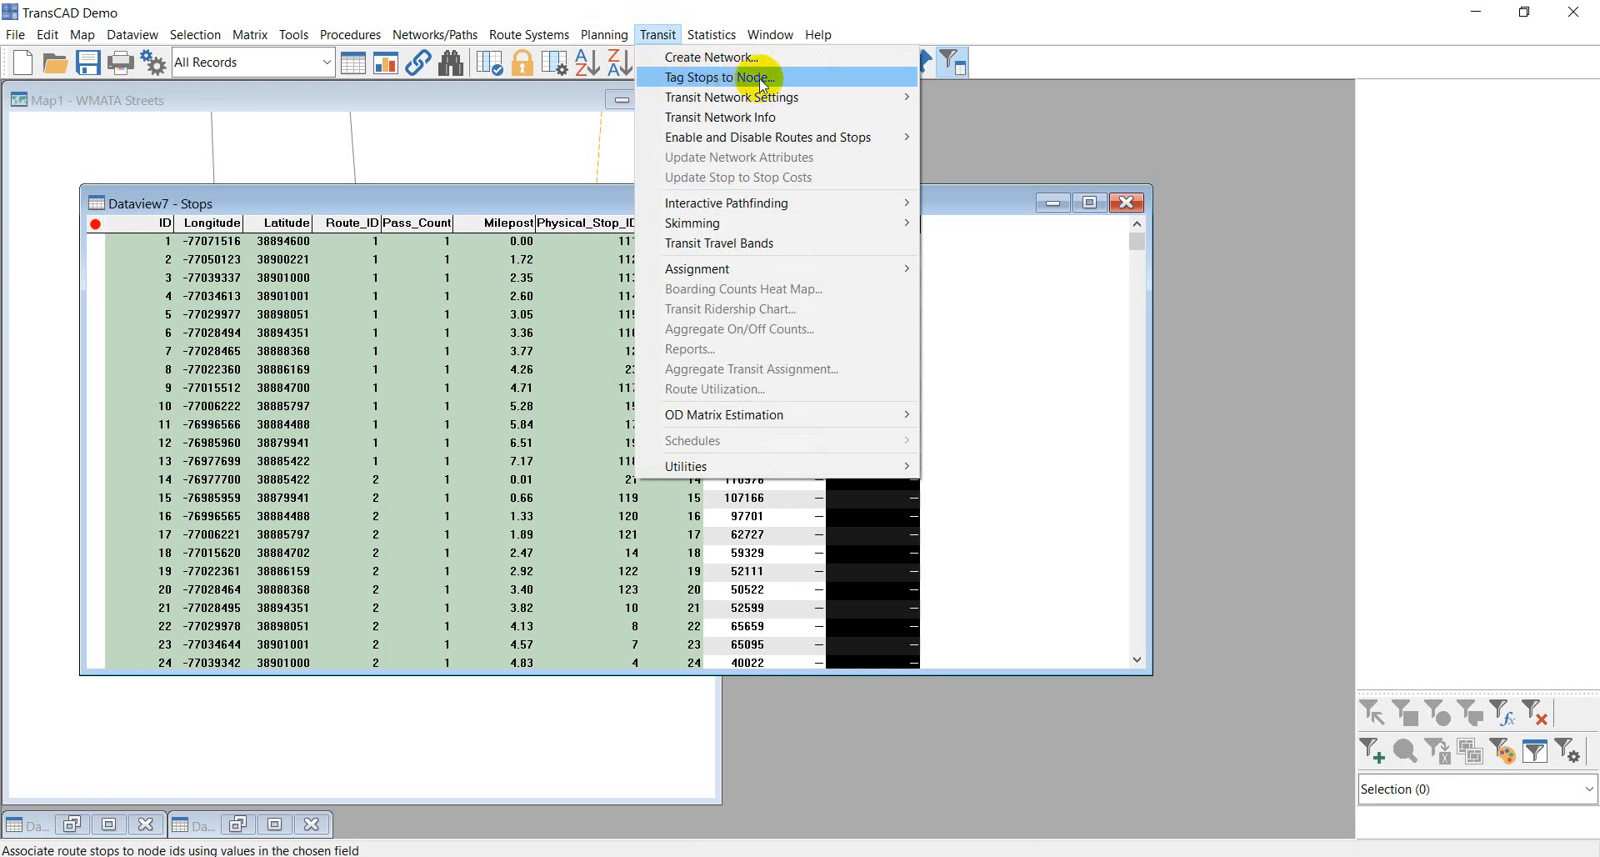
{"action": "left_click", "coordinate": [427, 110]}
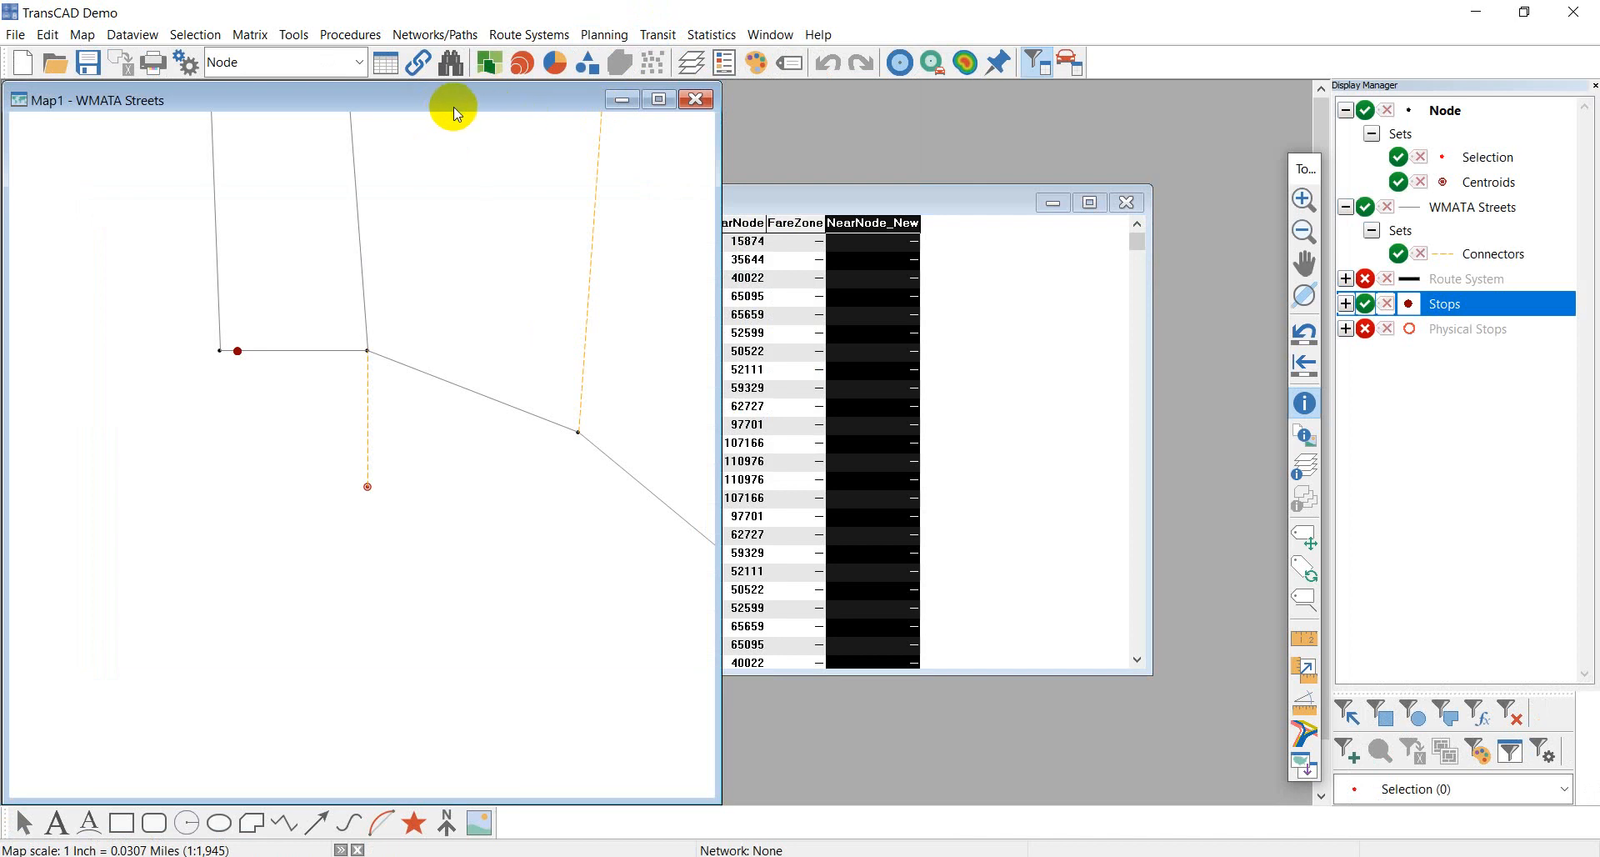
{"action": "scroll", "coordinate": [377, 107], "scroll_direction": "down", "scroll_amount": 1}
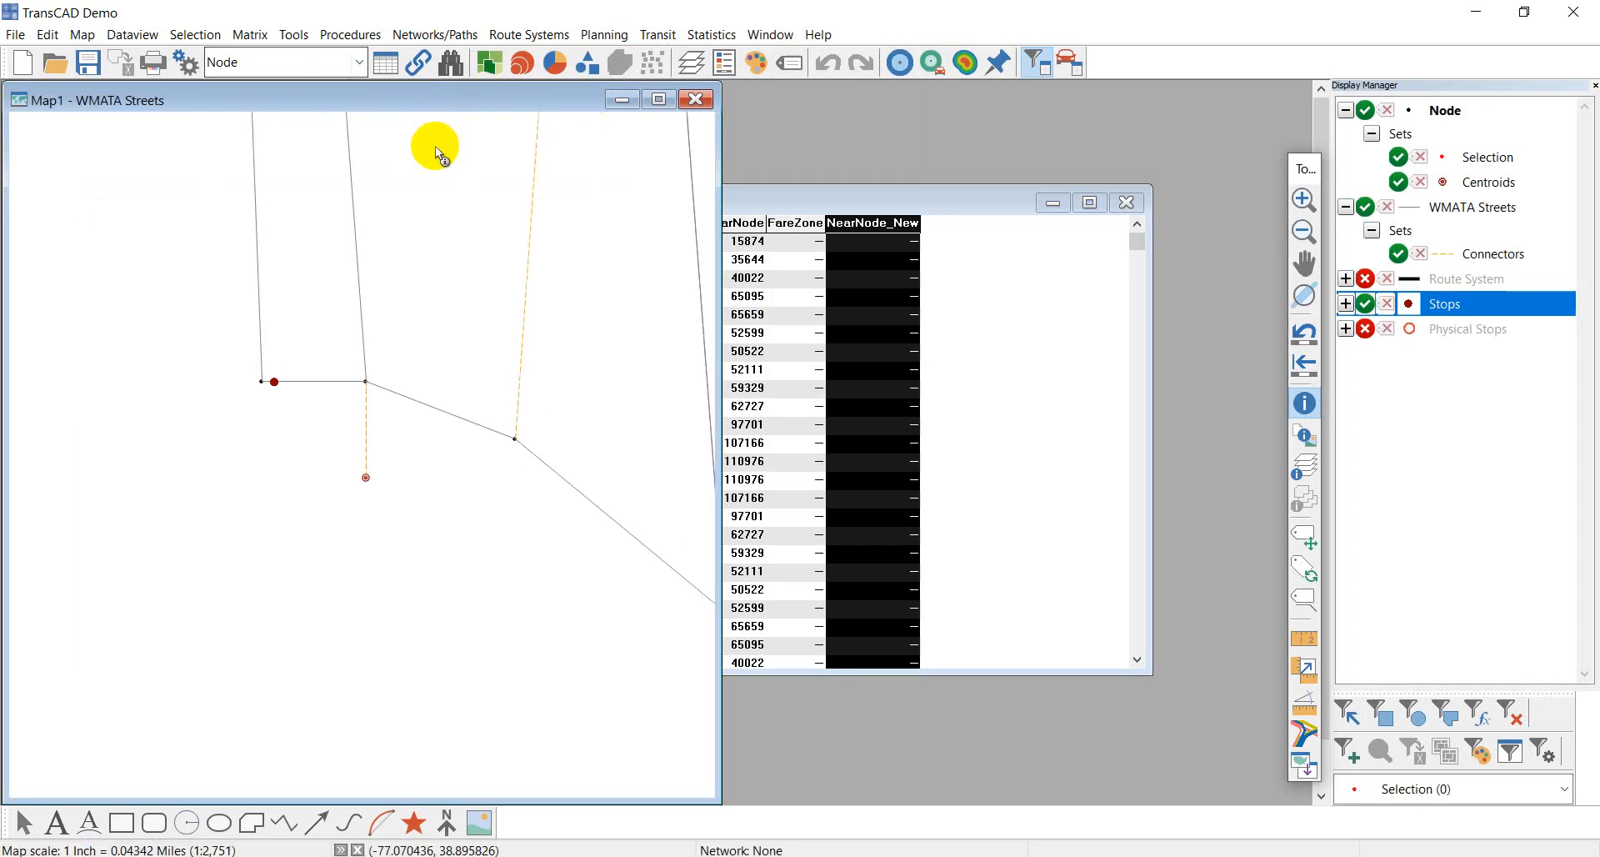
{"action": "left_click", "coordinate": [322, 72]}
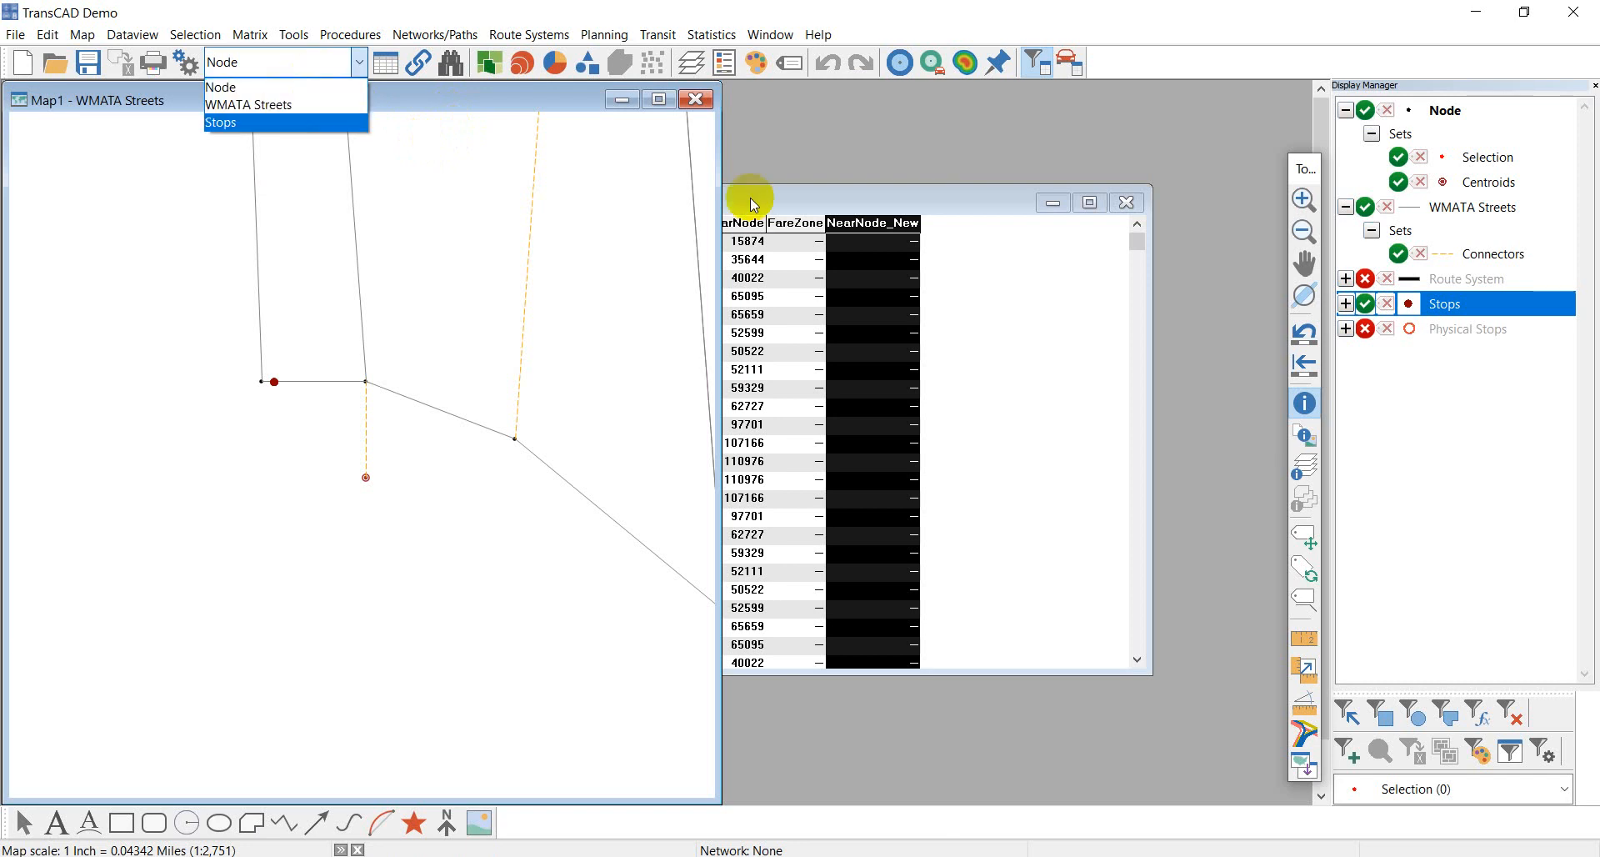
{"action": "left_click", "coordinate": [1416, 278]}
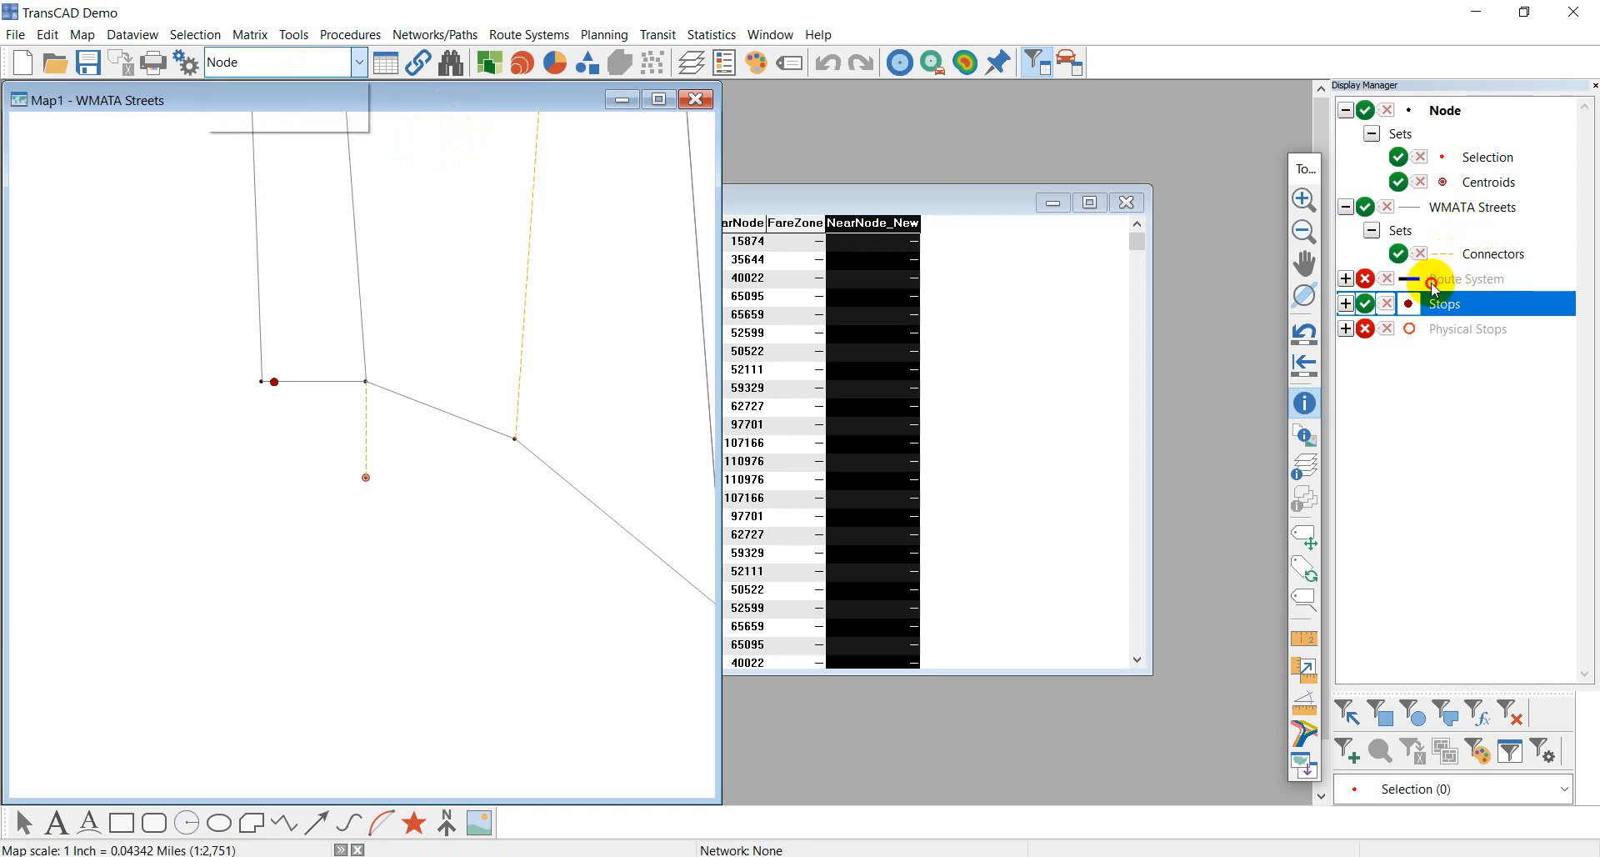
{"action": "left_click", "coordinate": [1365, 278]}
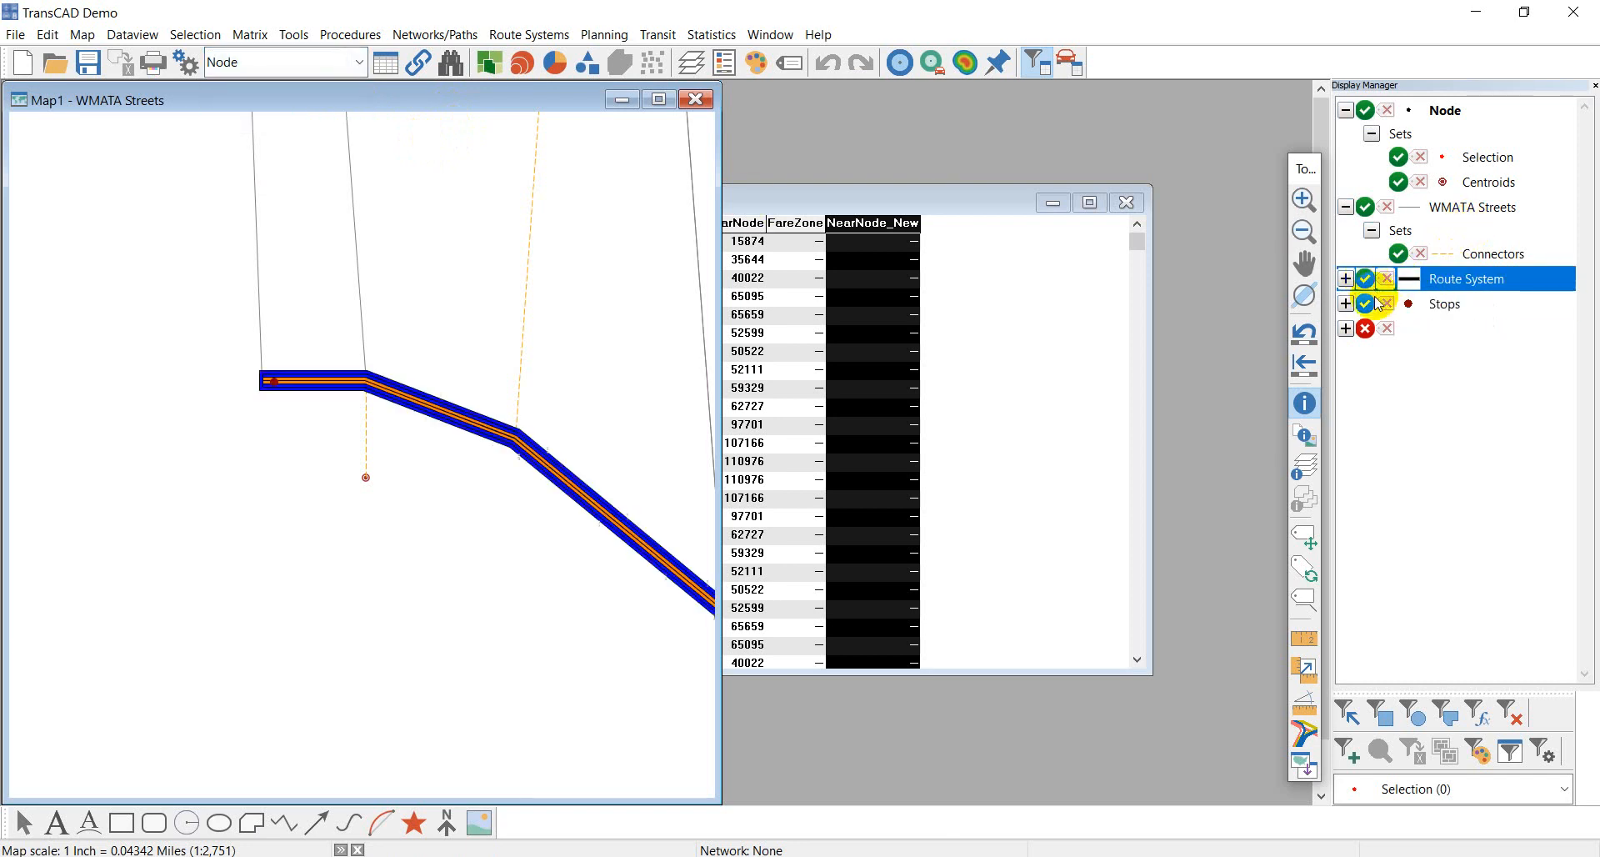
{"action": "left_click", "coordinate": [261, 63]}
{"action": "left_click", "coordinate": [273, 122]}
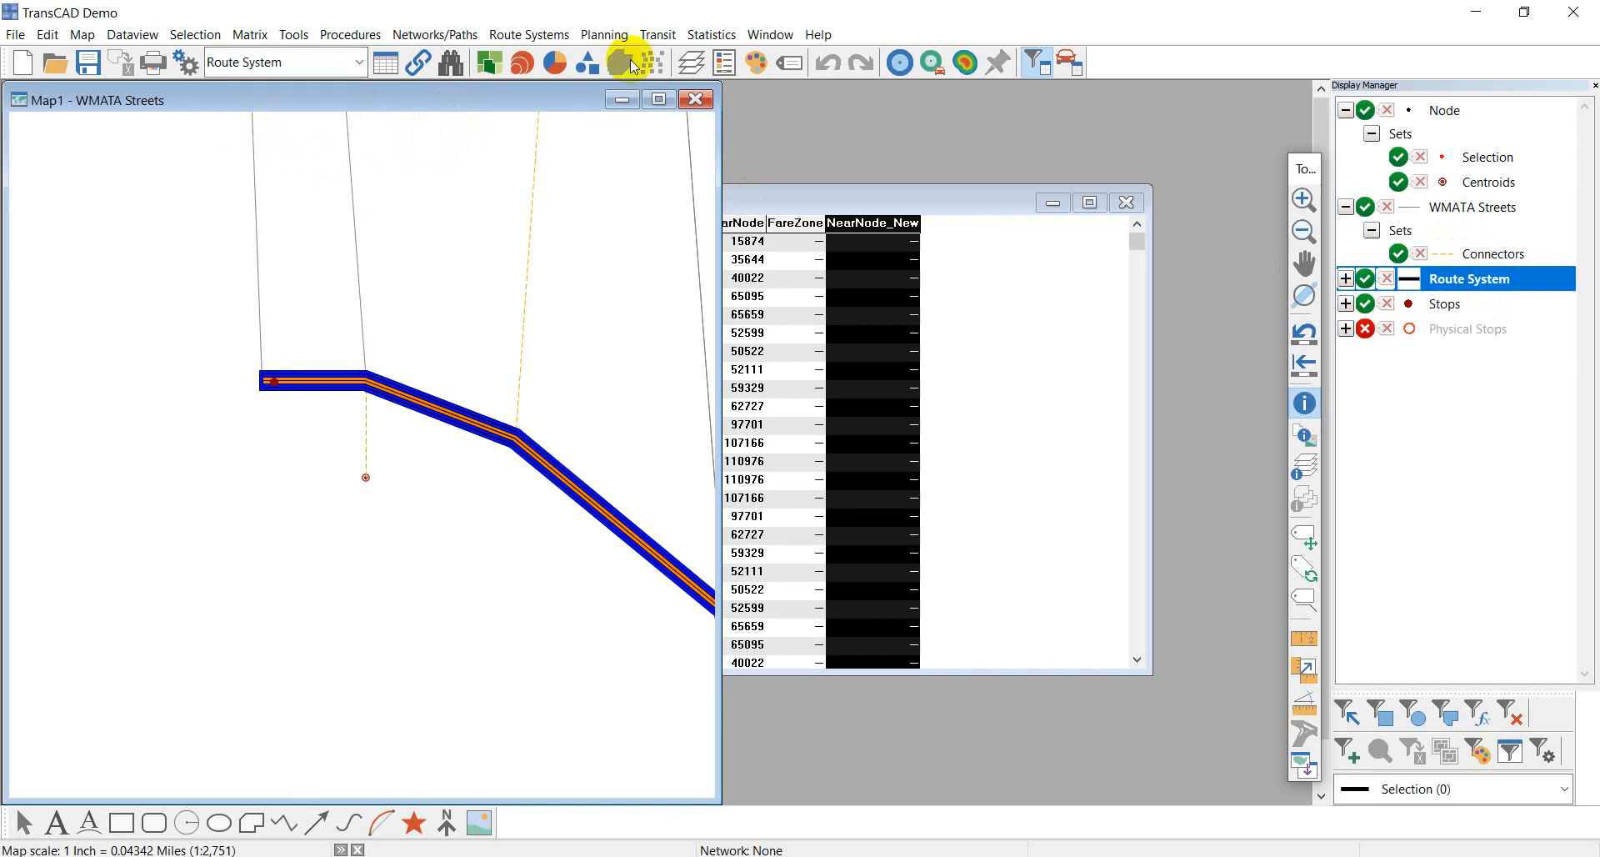
- Tag the stops of all routes to nodes within a 0.2 search distance, storing the IDs in NearNode_New, and bring the Stops dataview forward
{"action": "left_click", "coordinate": [657, 38]}
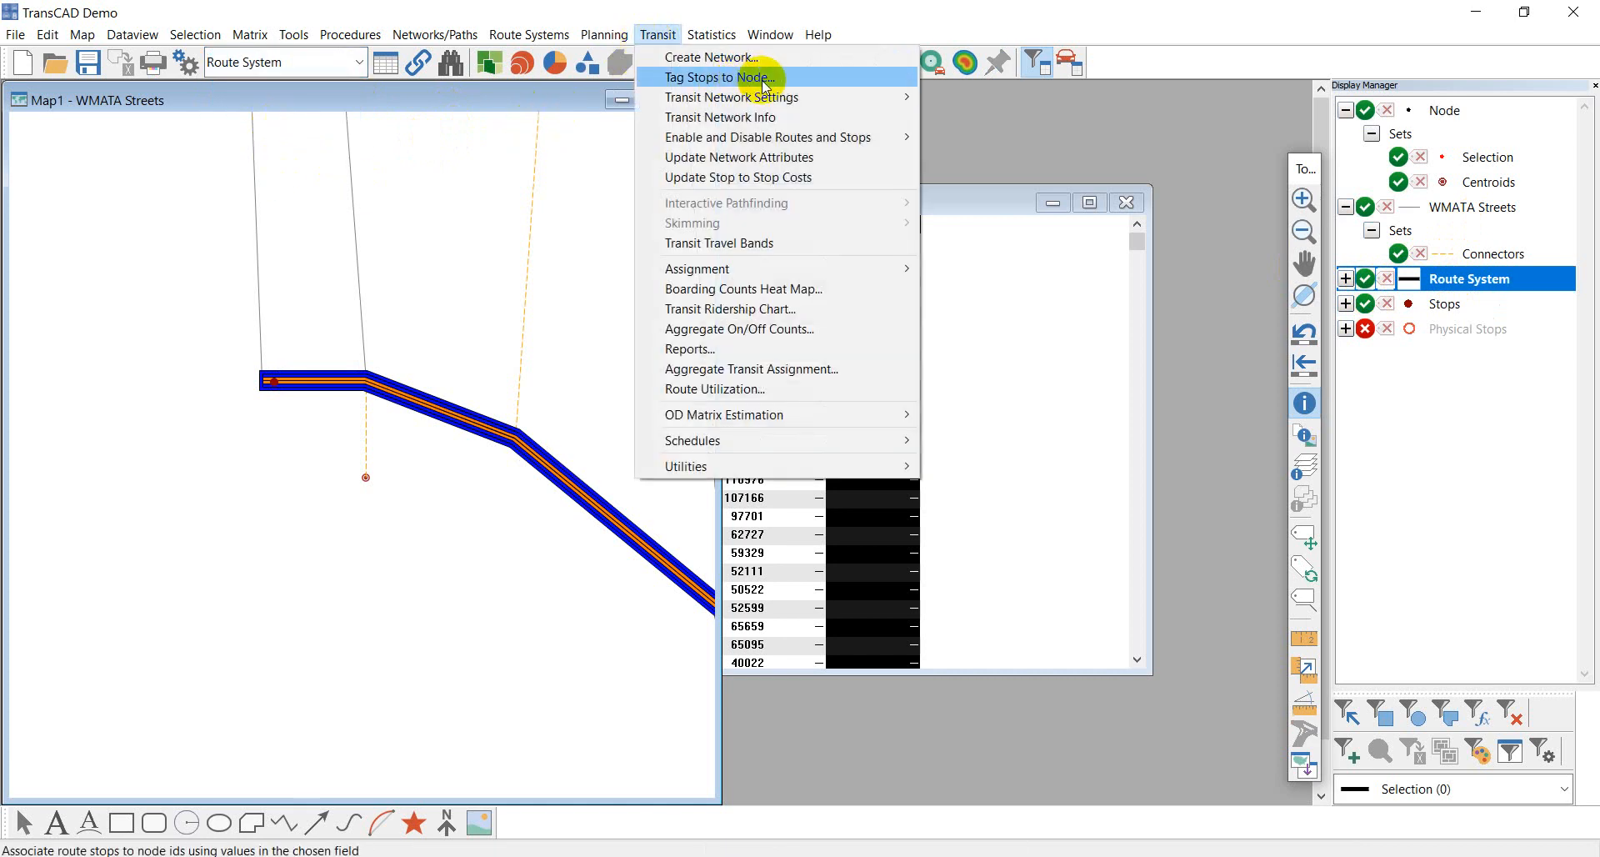
{"action": "left_click", "coordinate": [710, 82]}
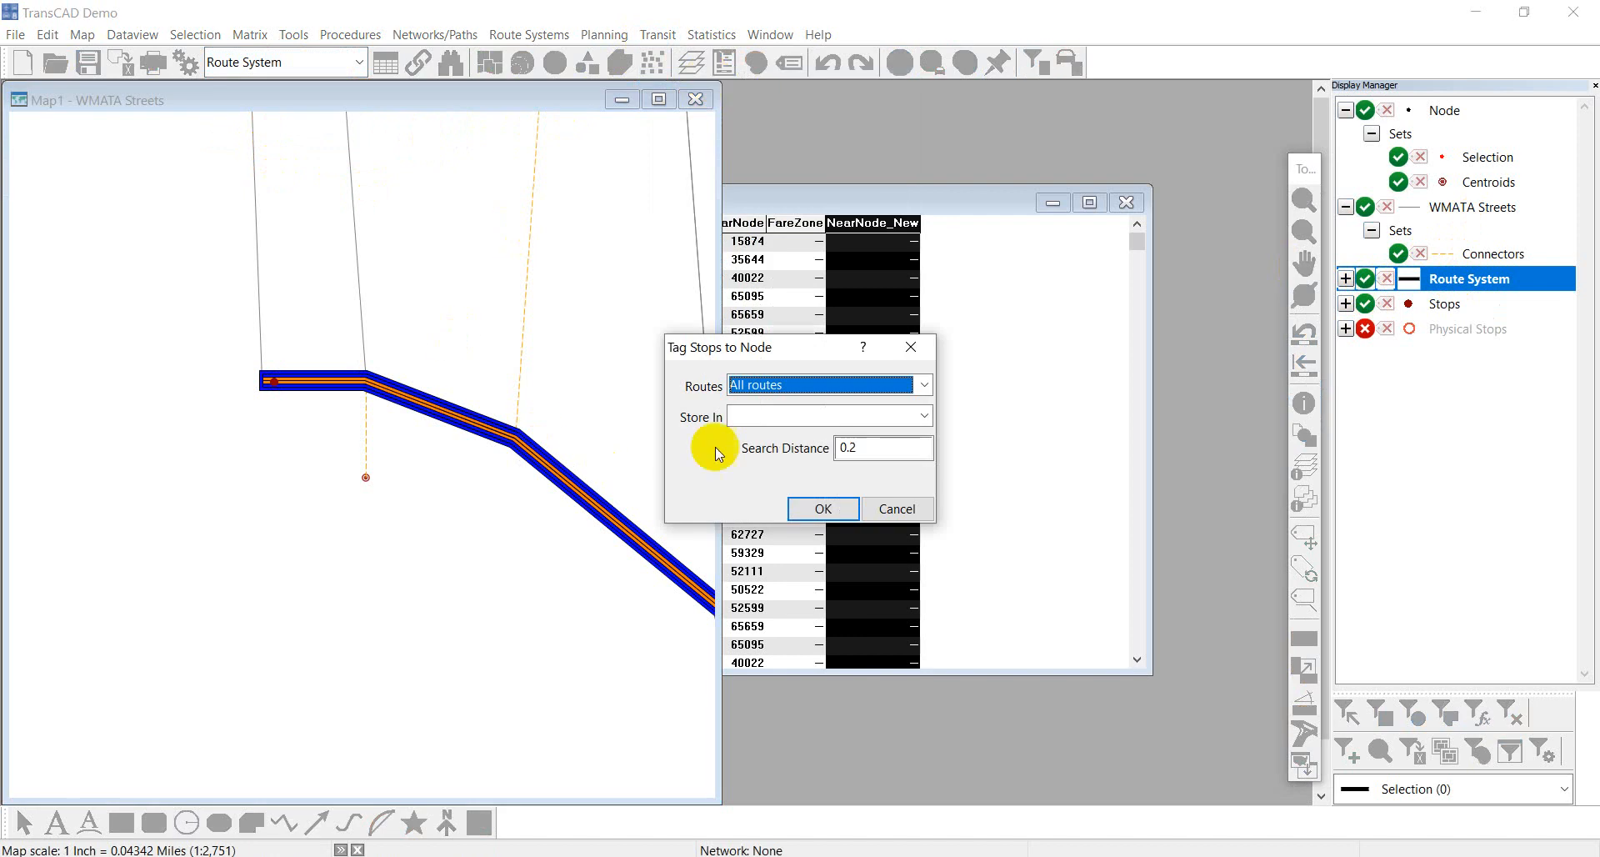
{"action": "left_click_drag", "start_coordinate": [800, 348], "coordinate": [595, 285]}
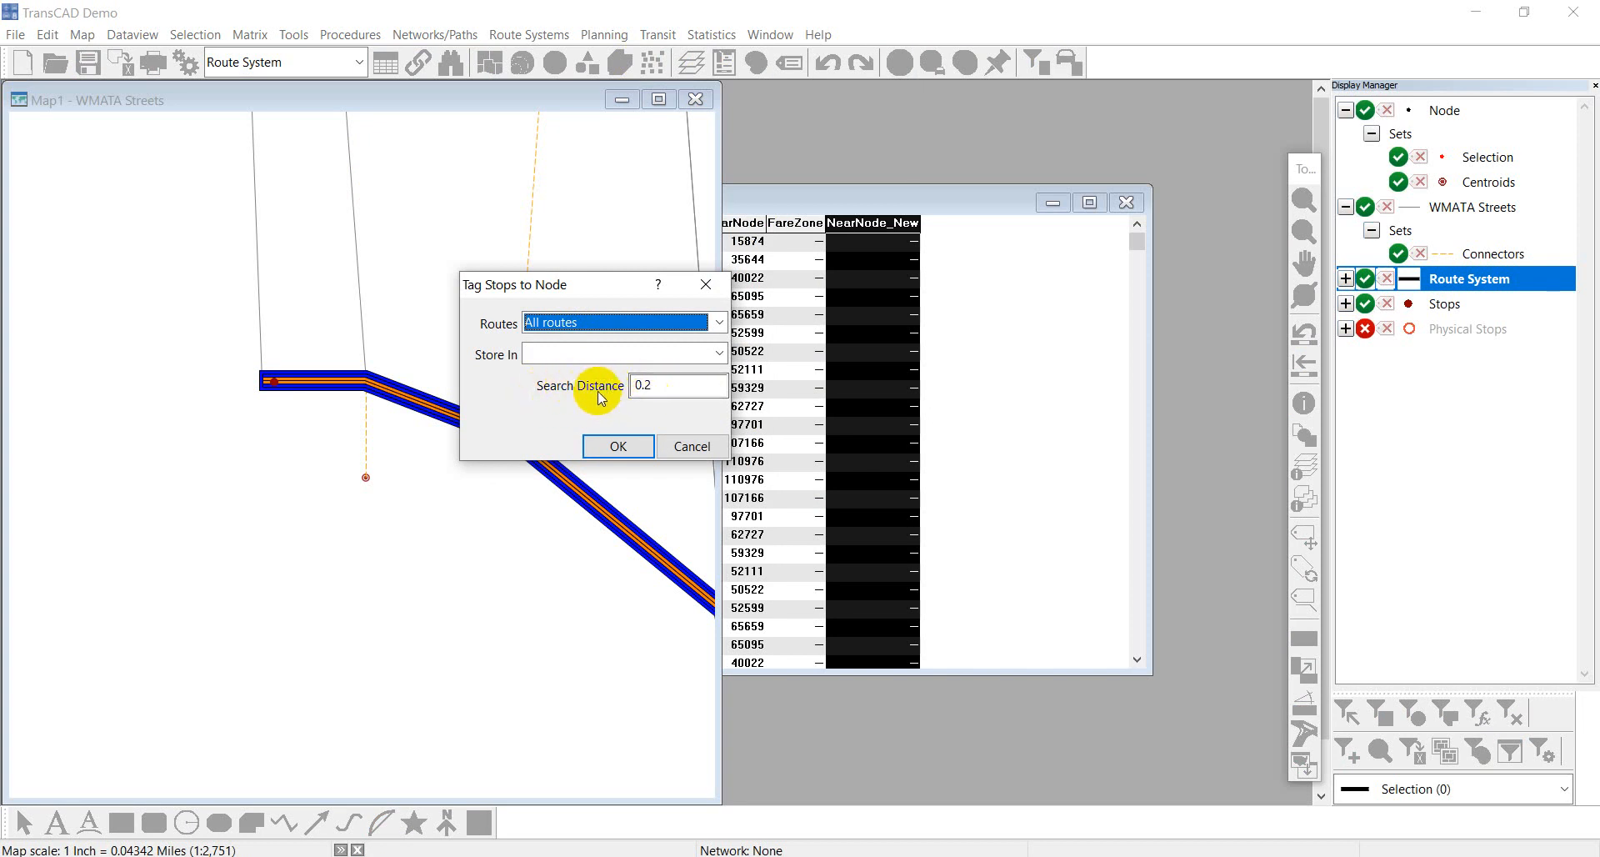
{"action": "double_click", "coordinate": [657, 382]}
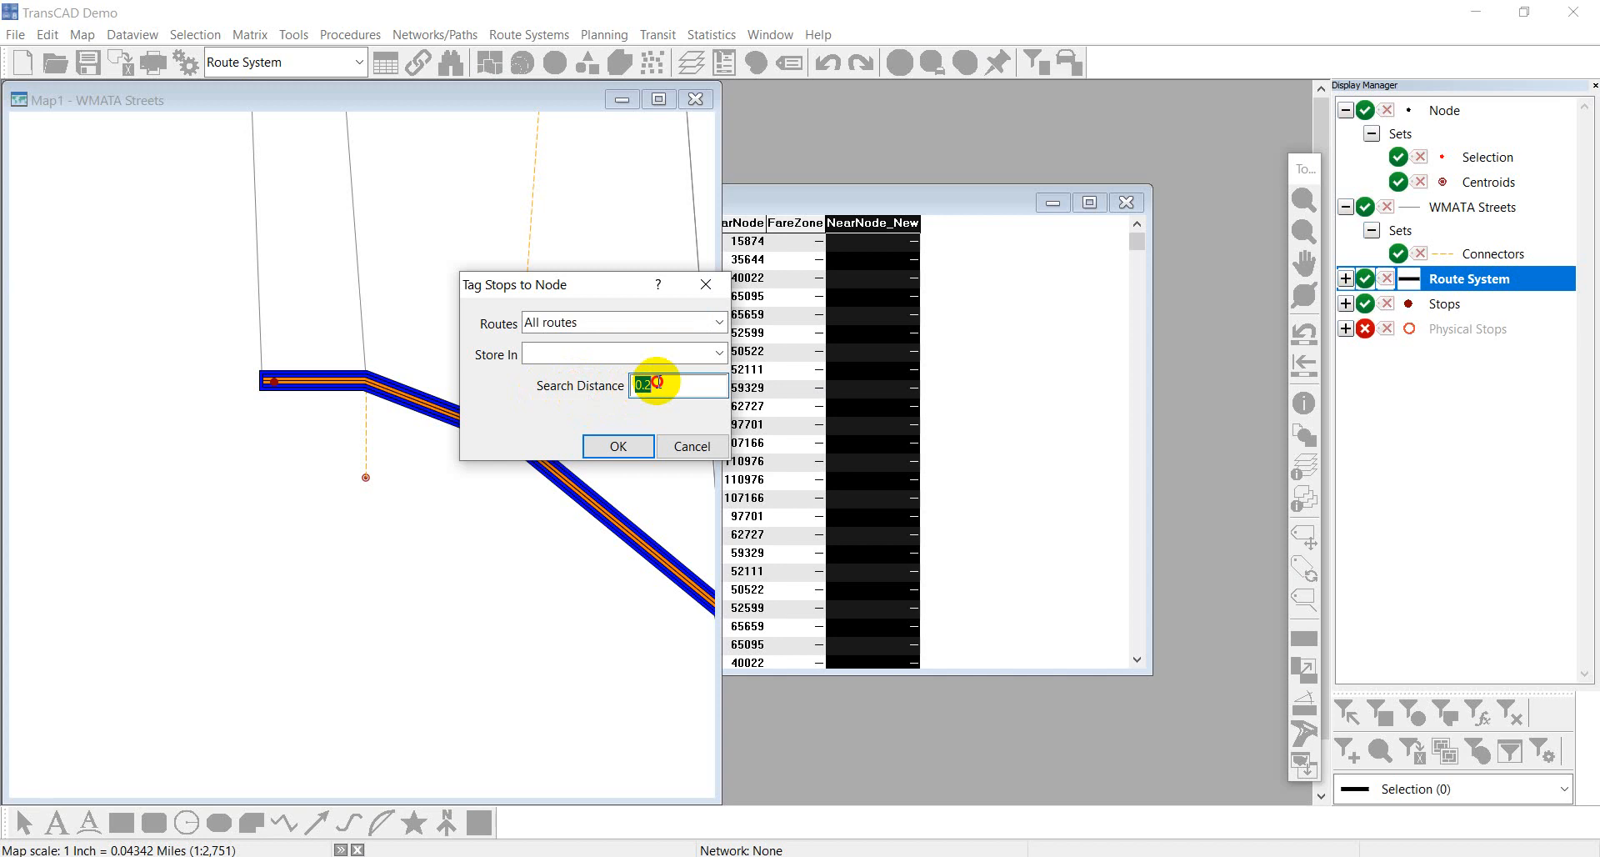
{"action": "left_click_drag", "start_coordinate": [671, 383], "coordinate": [632, 397]}
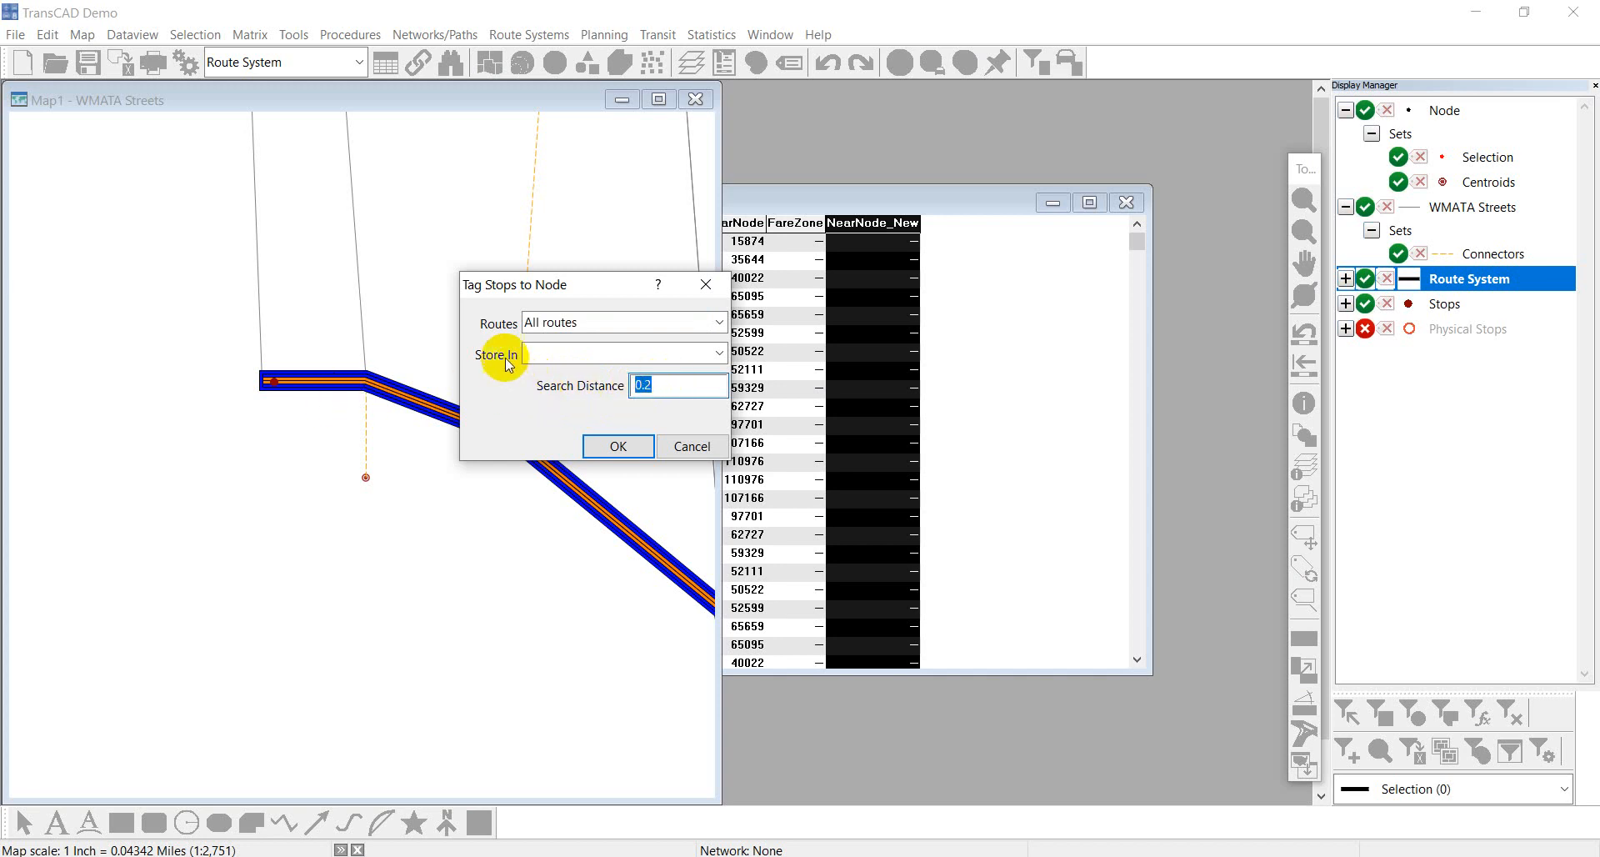
{"action": "left_click", "coordinate": [535, 360]}
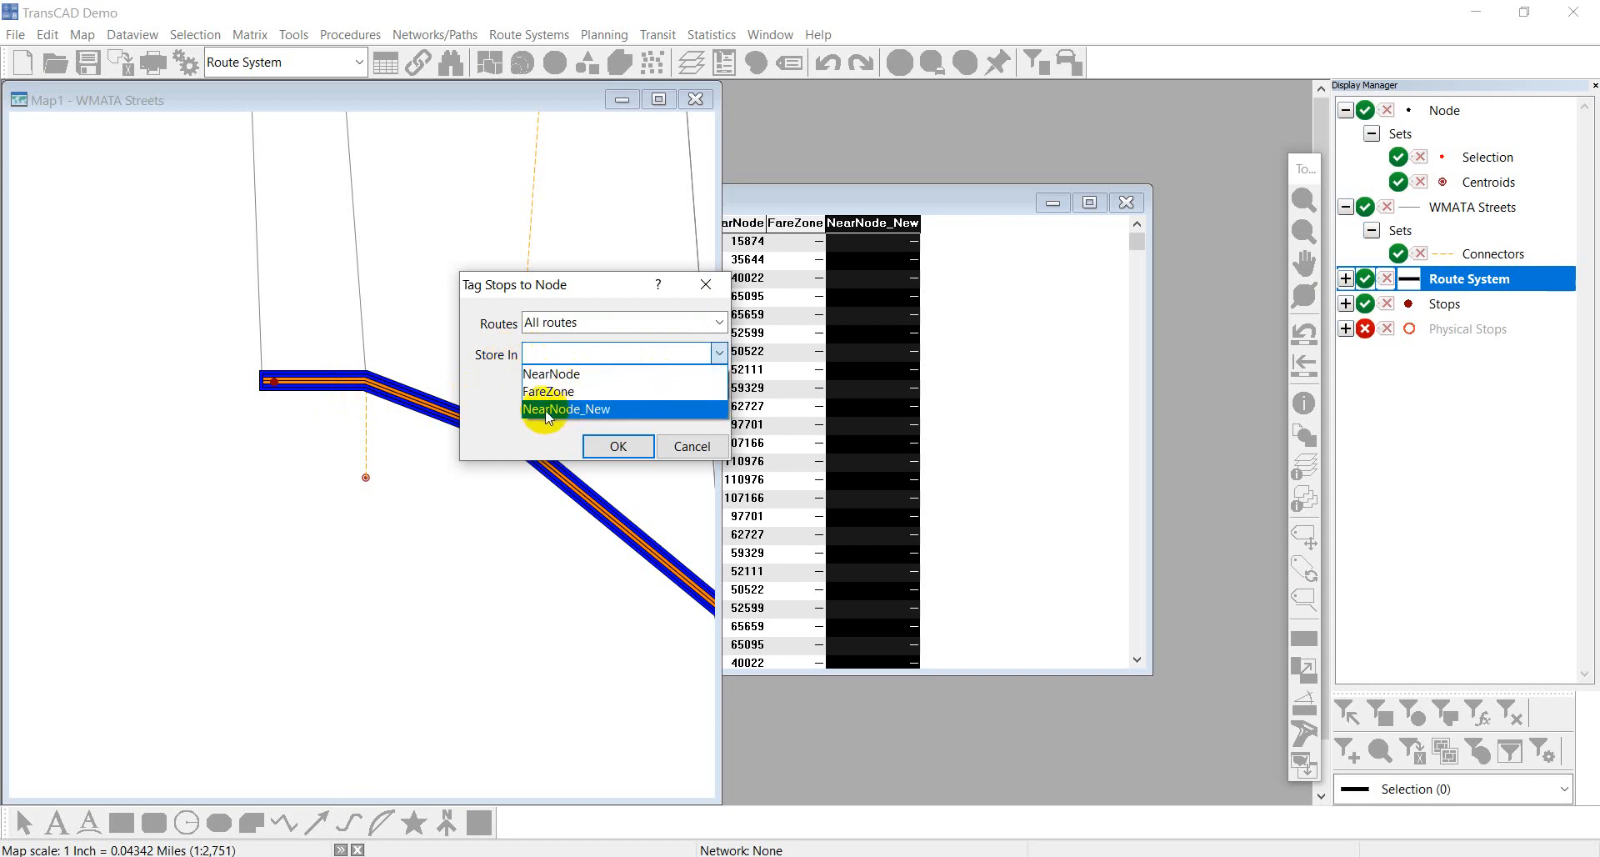
{"action": "left_click", "coordinate": [573, 411]}
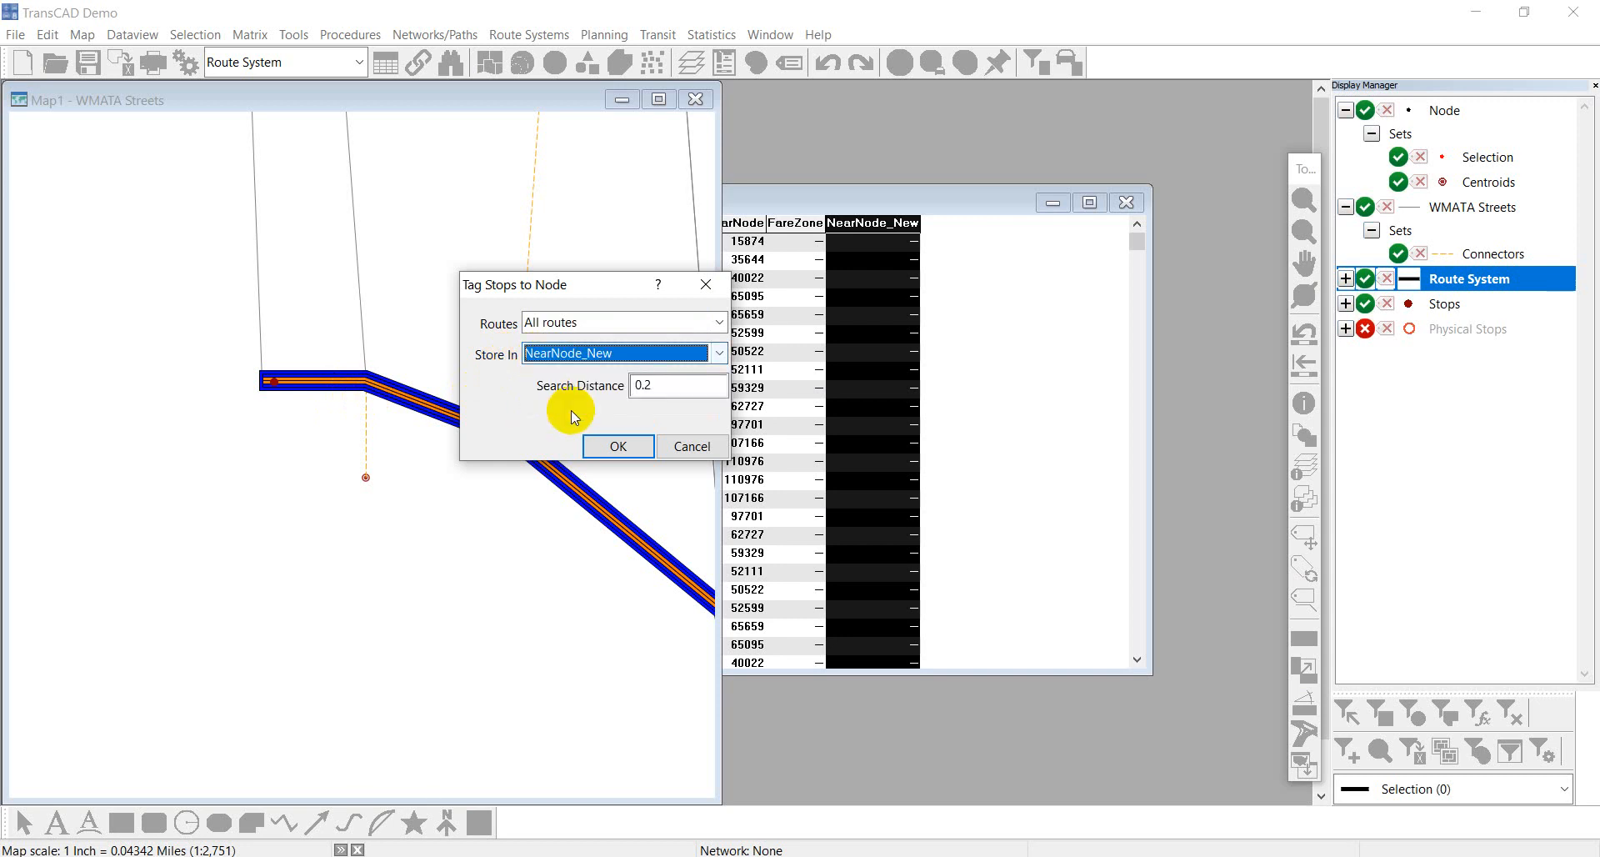
{"action": "left_click", "coordinate": [618, 446]}
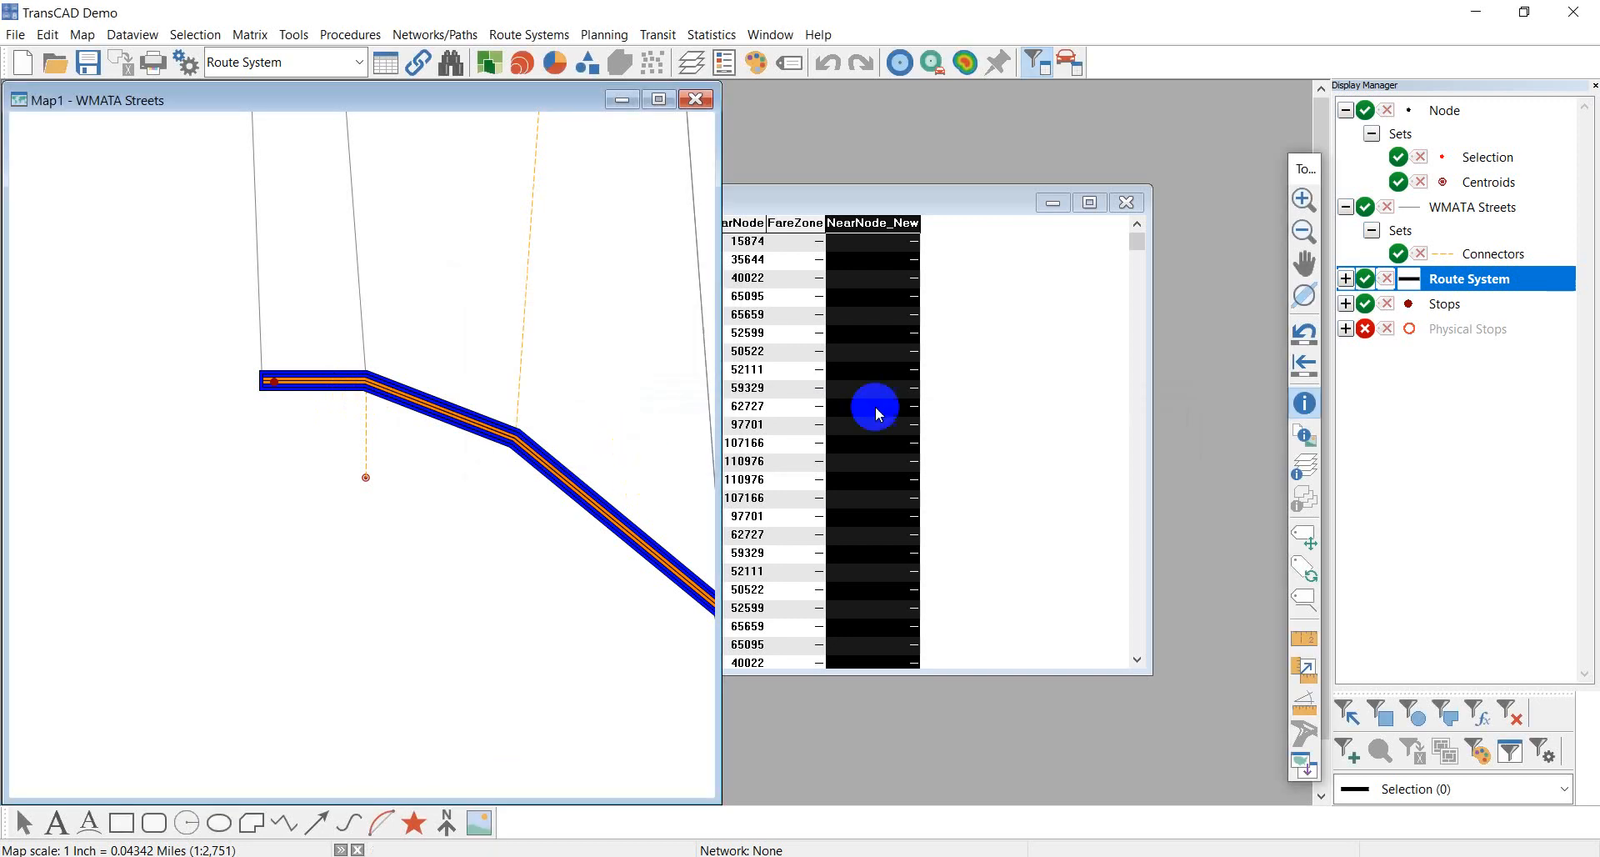
{"action": "left_click", "coordinate": [917, 206]}
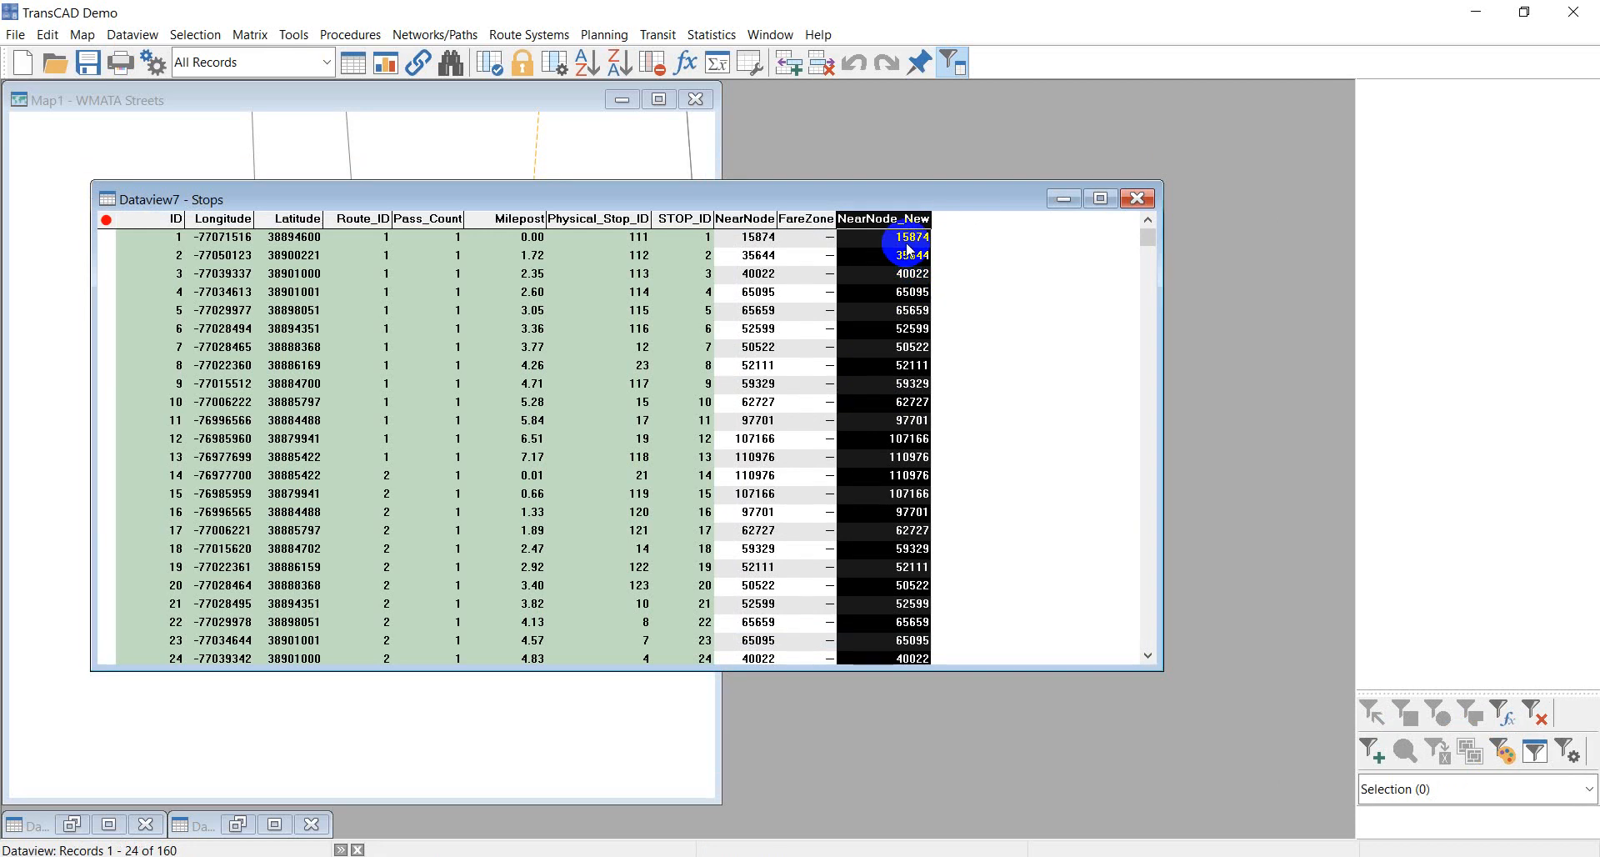
- Compare the NearNode and NearNode_New values of the first five stops, and minimize the Stops dataview
{"action": "left_click", "coordinate": [906, 244]}
{"action": "left_click", "coordinate": [755, 258]}
{"action": "left_click", "coordinate": [883, 258]}
{"action": "left_click", "coordinate": [888, 277]}
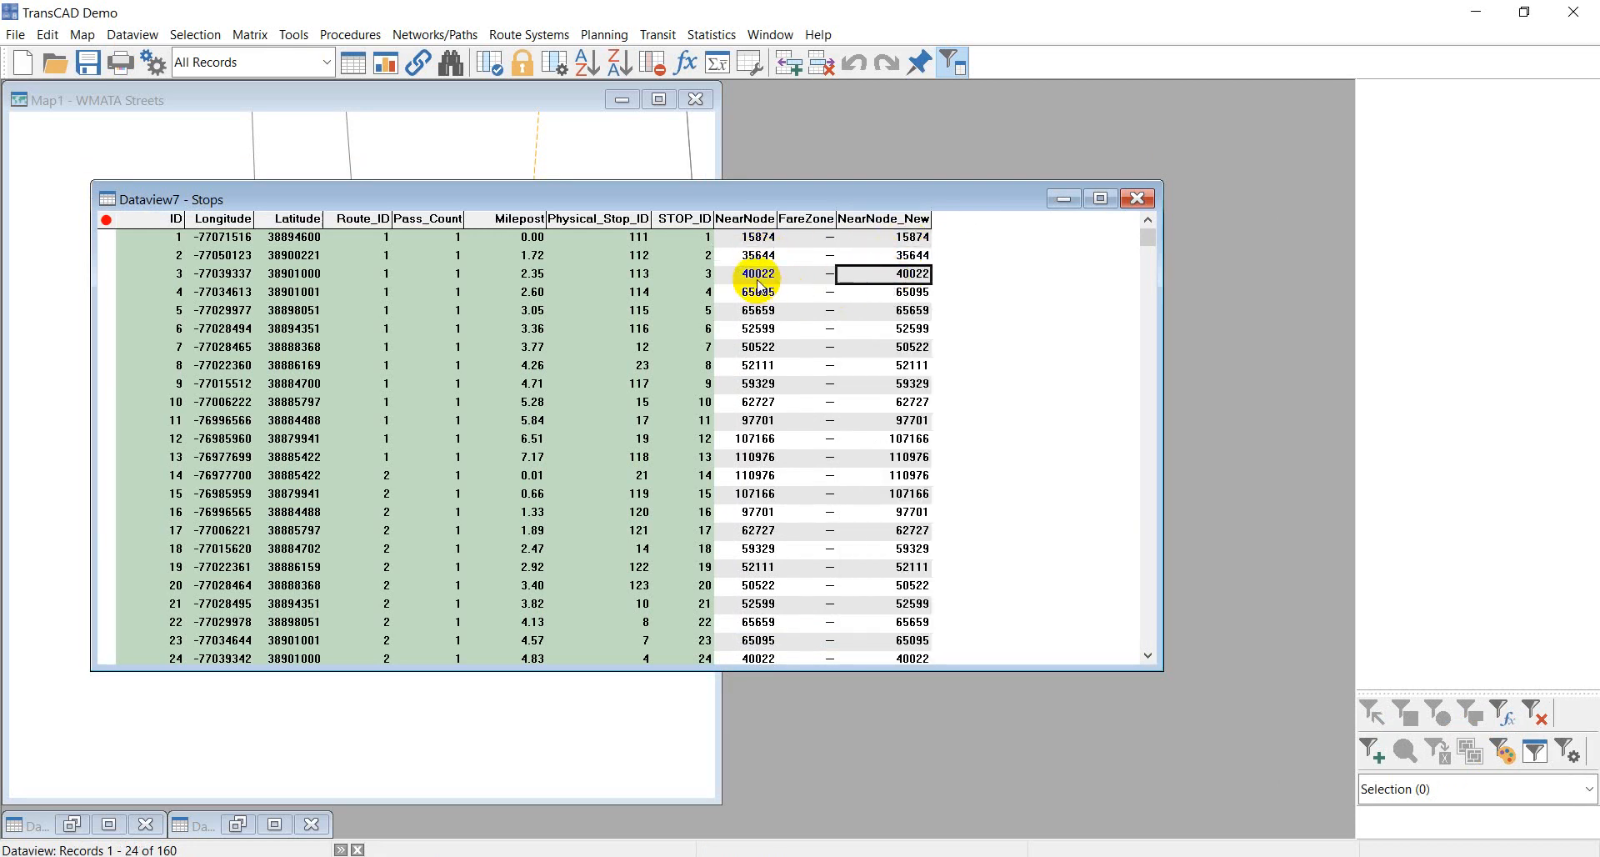
{"action": "left_click", "coordinate": [757, 280]}
{"action": "left_click", "coordinate": [749, 295]}
{"action": "left_click", "coordinate": [906, 297]}
{"action": "left_click", "coordinate": [903, 316]}
{"action": "left_click", "coordinate": [773, 316]}
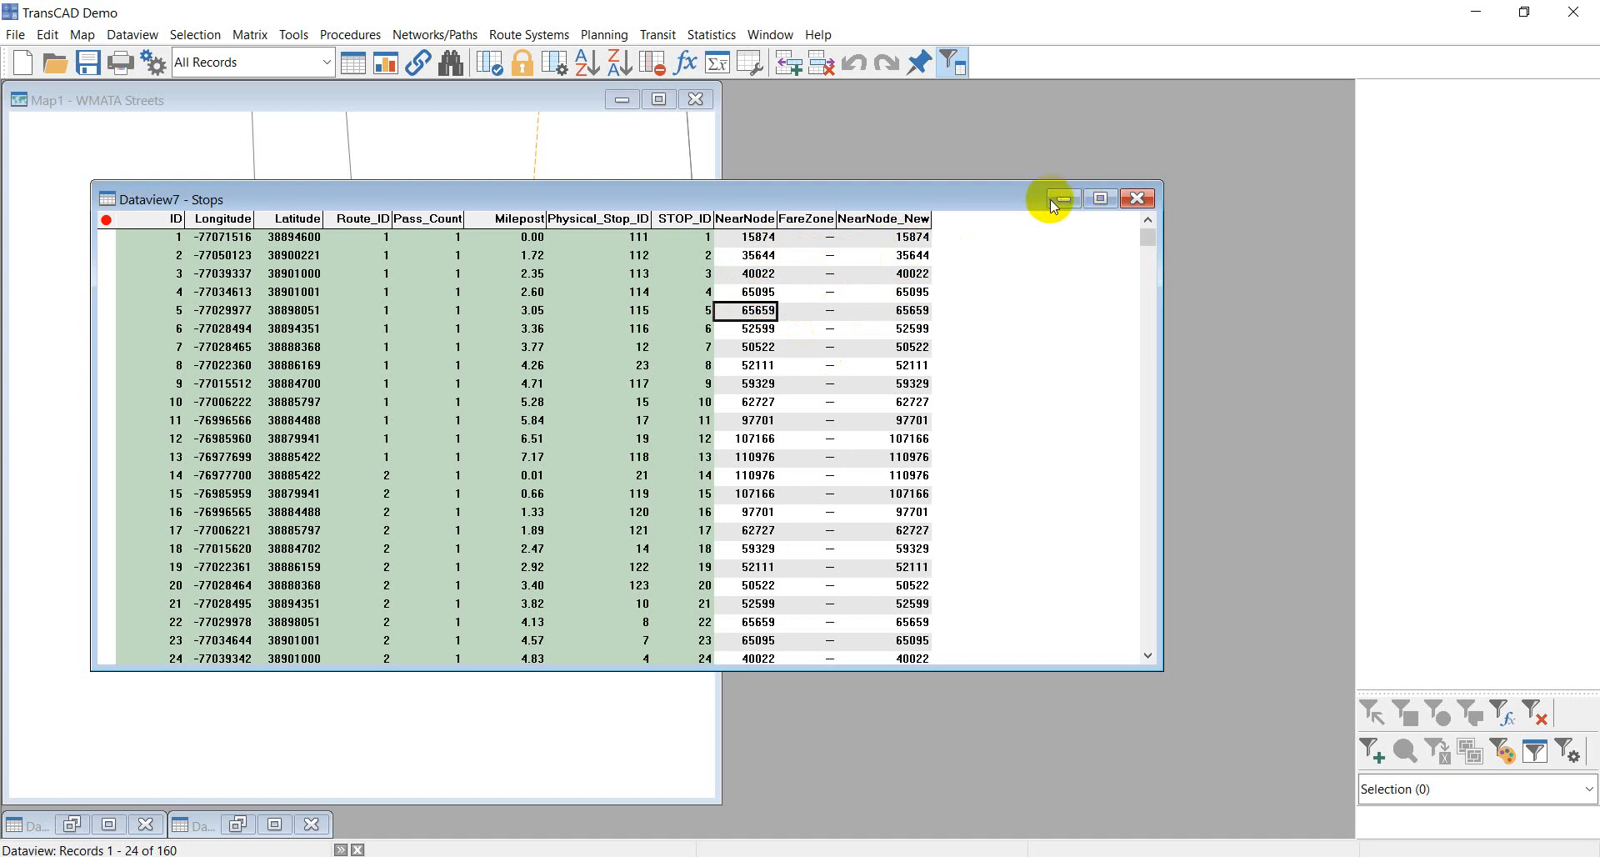
{"action": "left_click", "coordinate": [1069, 197]}
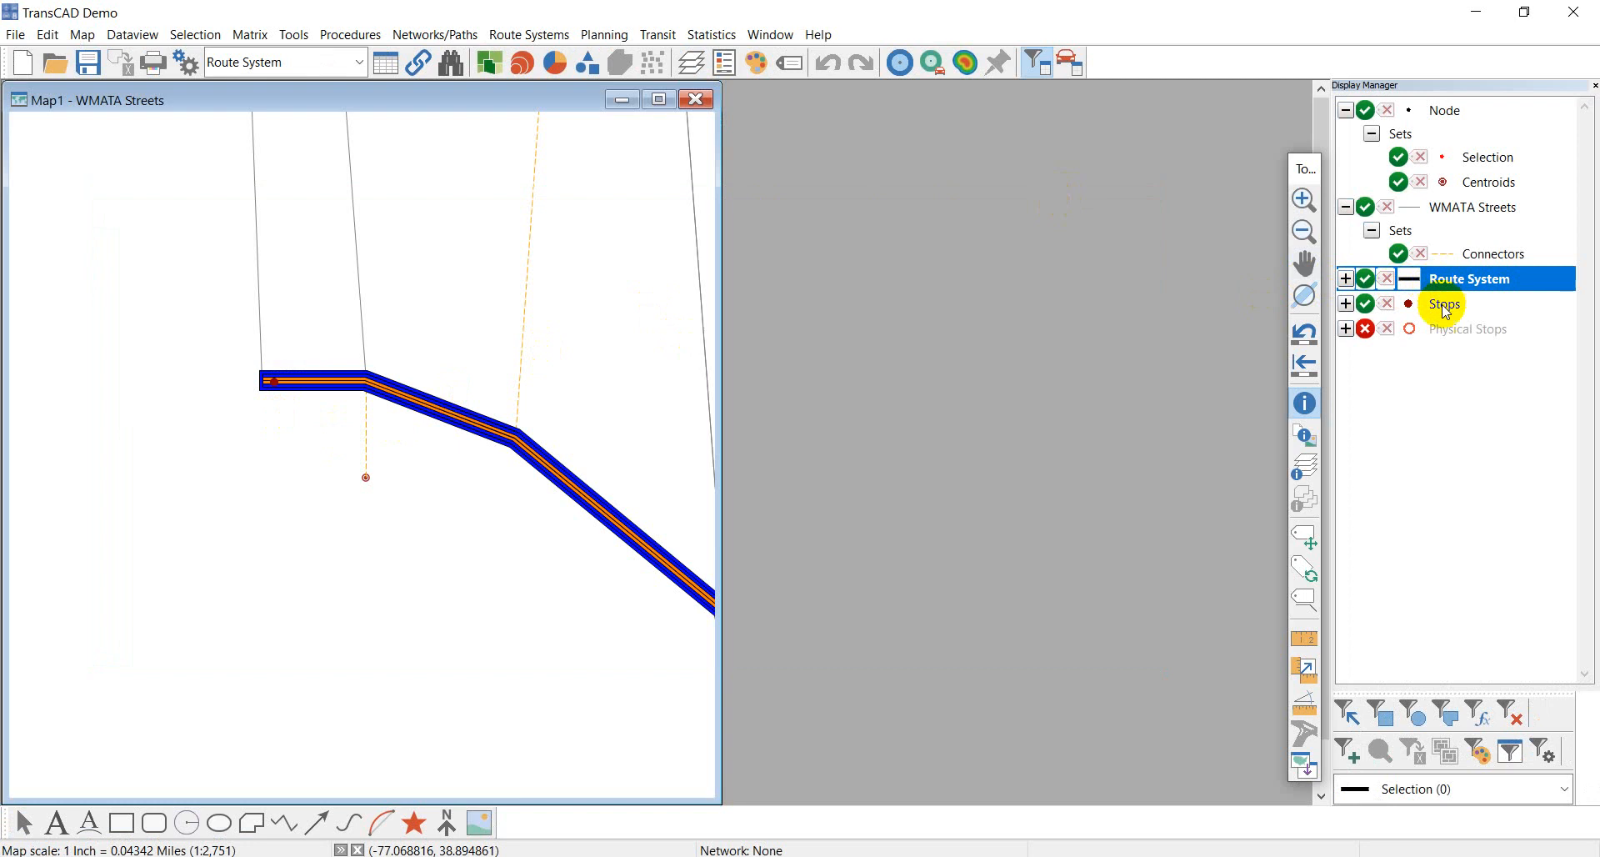
- Review the Stops, Node and Route System layers and examine how the routes run along the streets
{"action": "left_click", "coordinate": [1445, 310]}
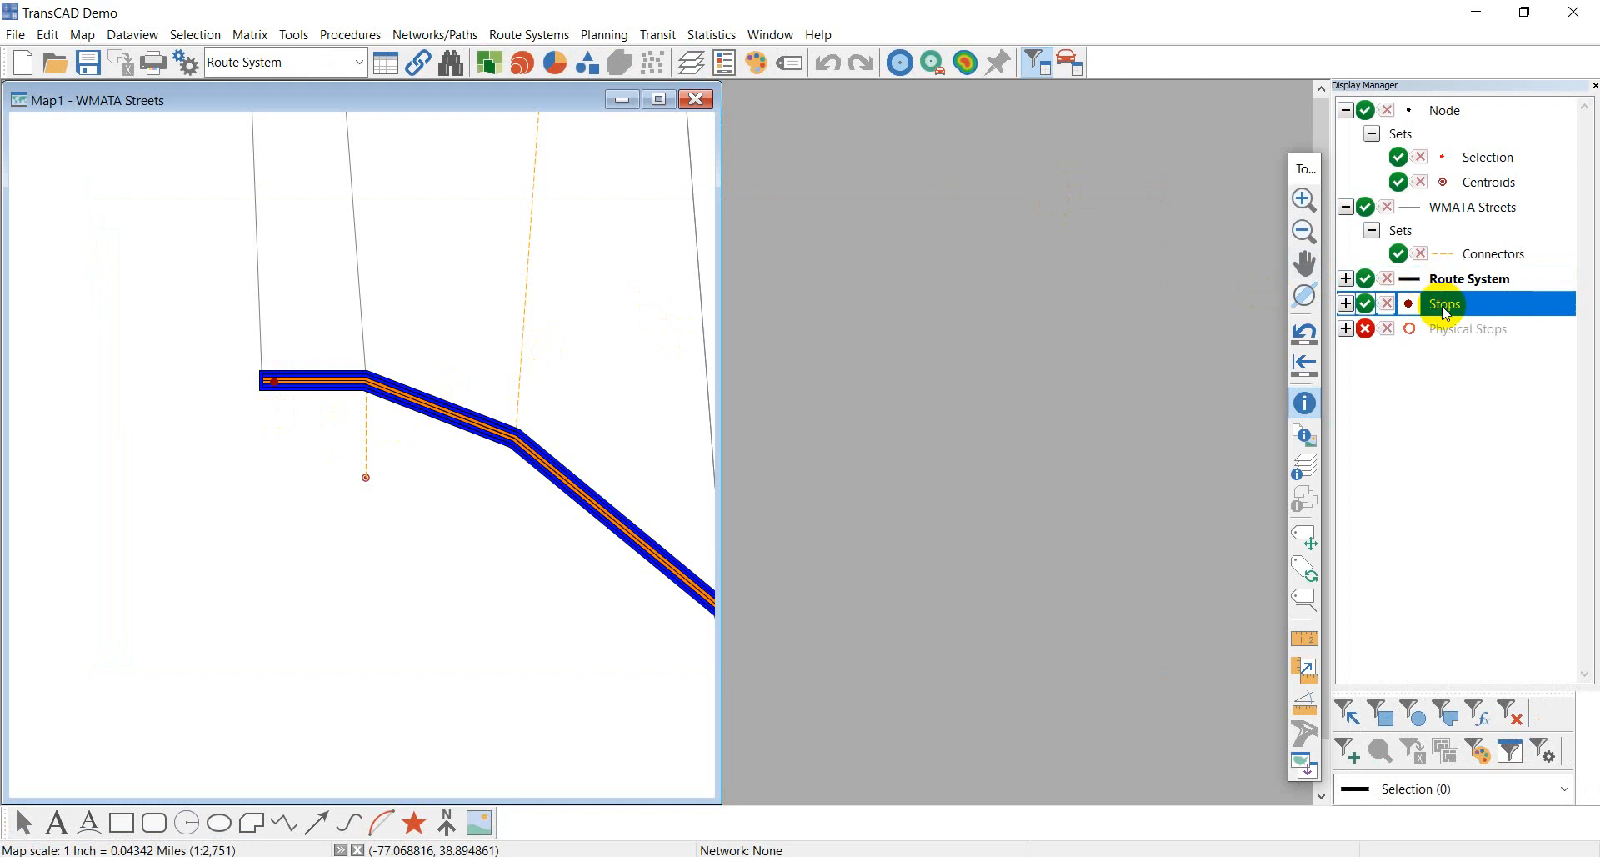
{"action": "left_click", "coordinate": [1445, 110]}
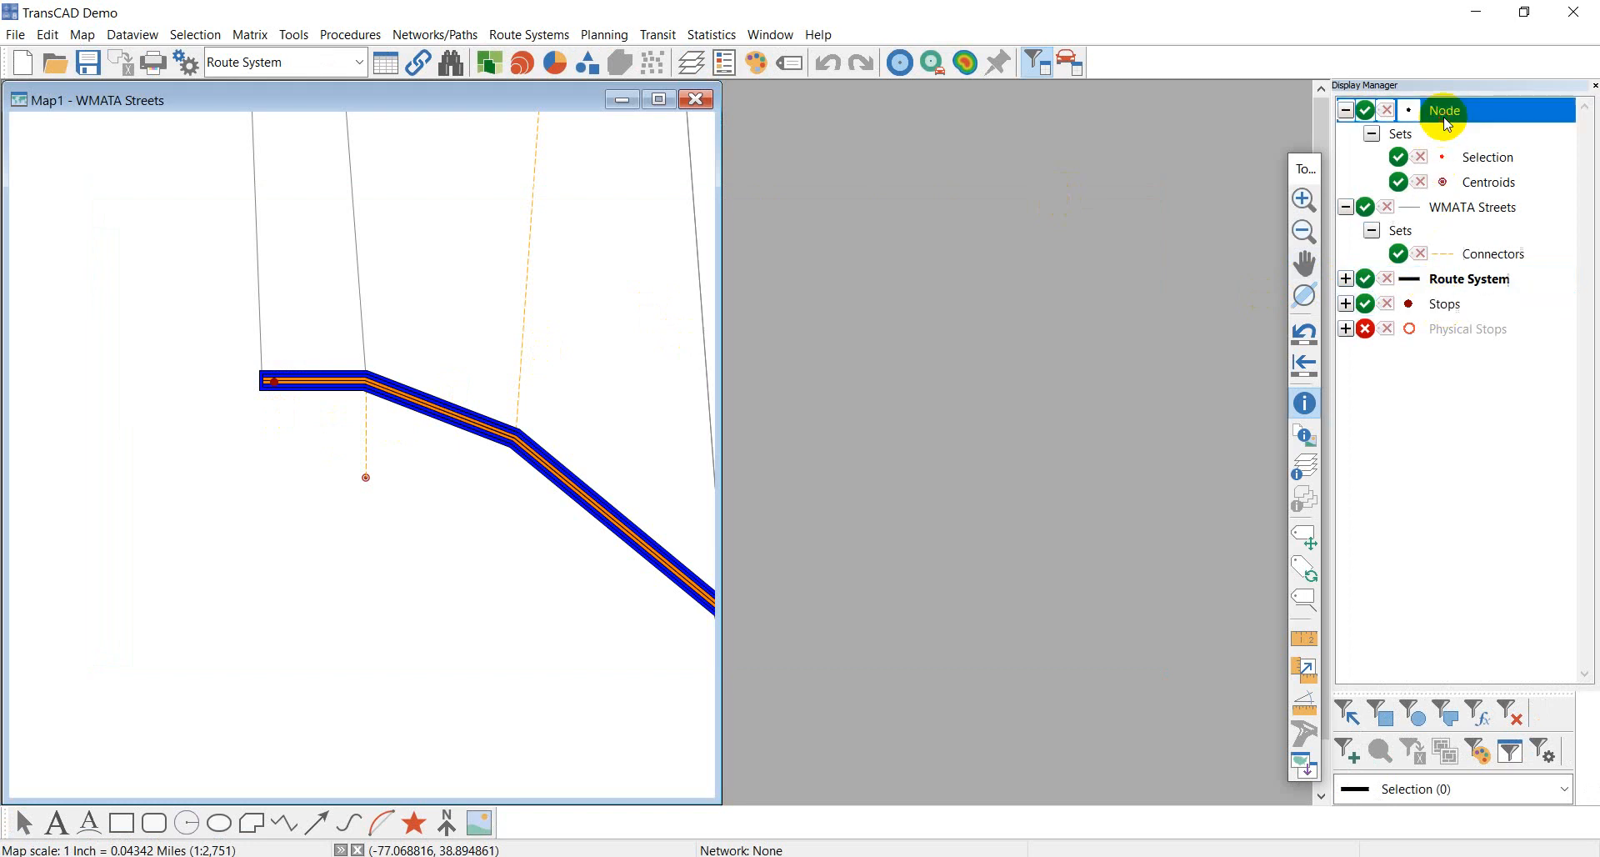
{"action": "left_click", "coordinate": [1440, 307]}
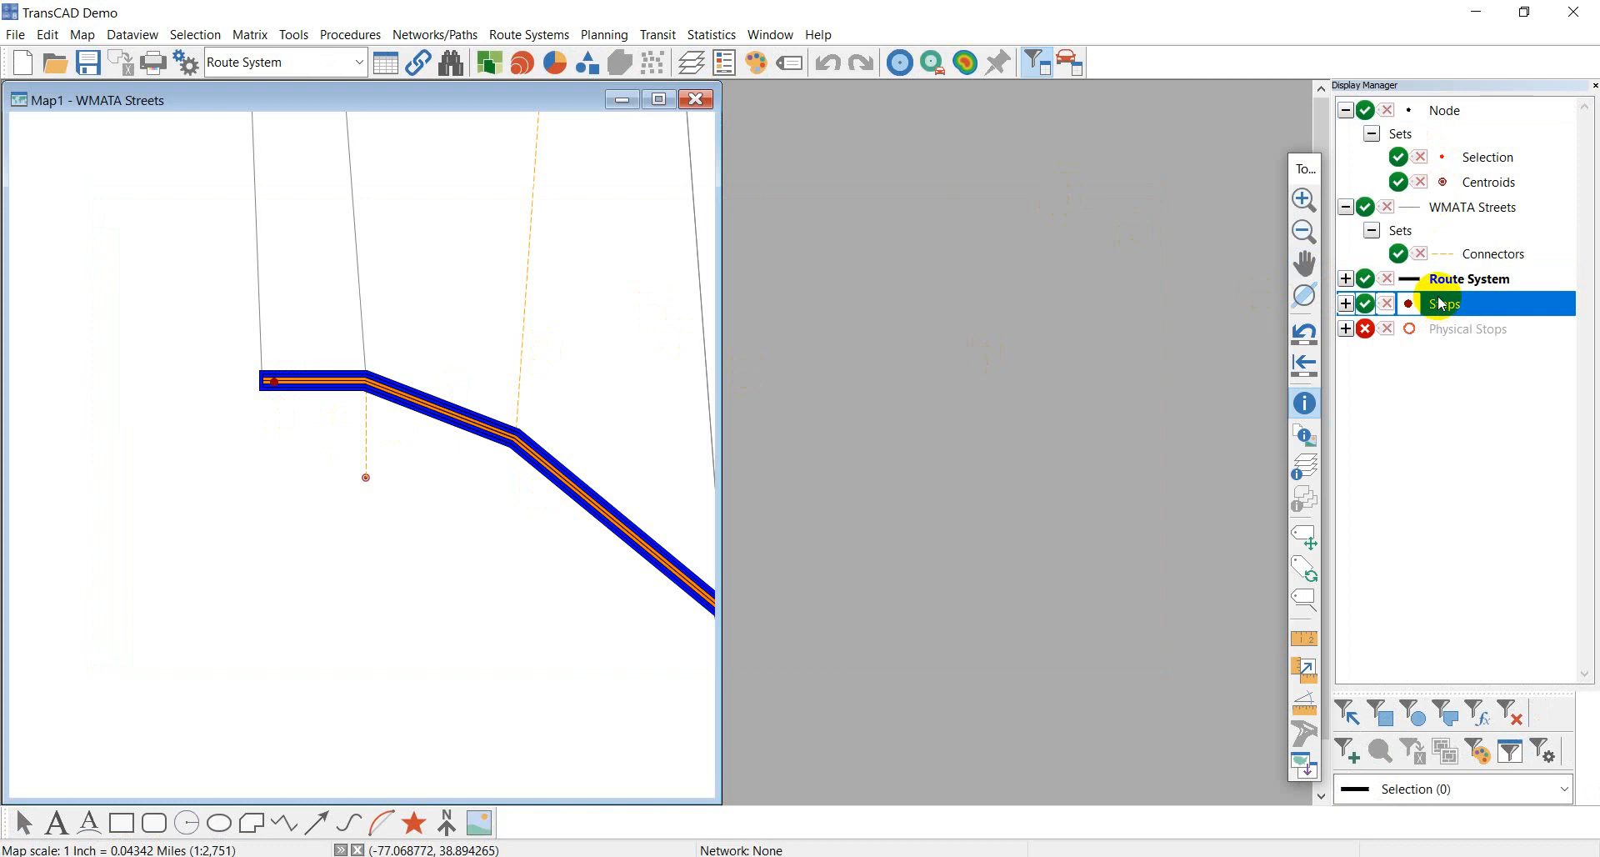
{"action": "left_click", "coordinate": [1447, 281]}
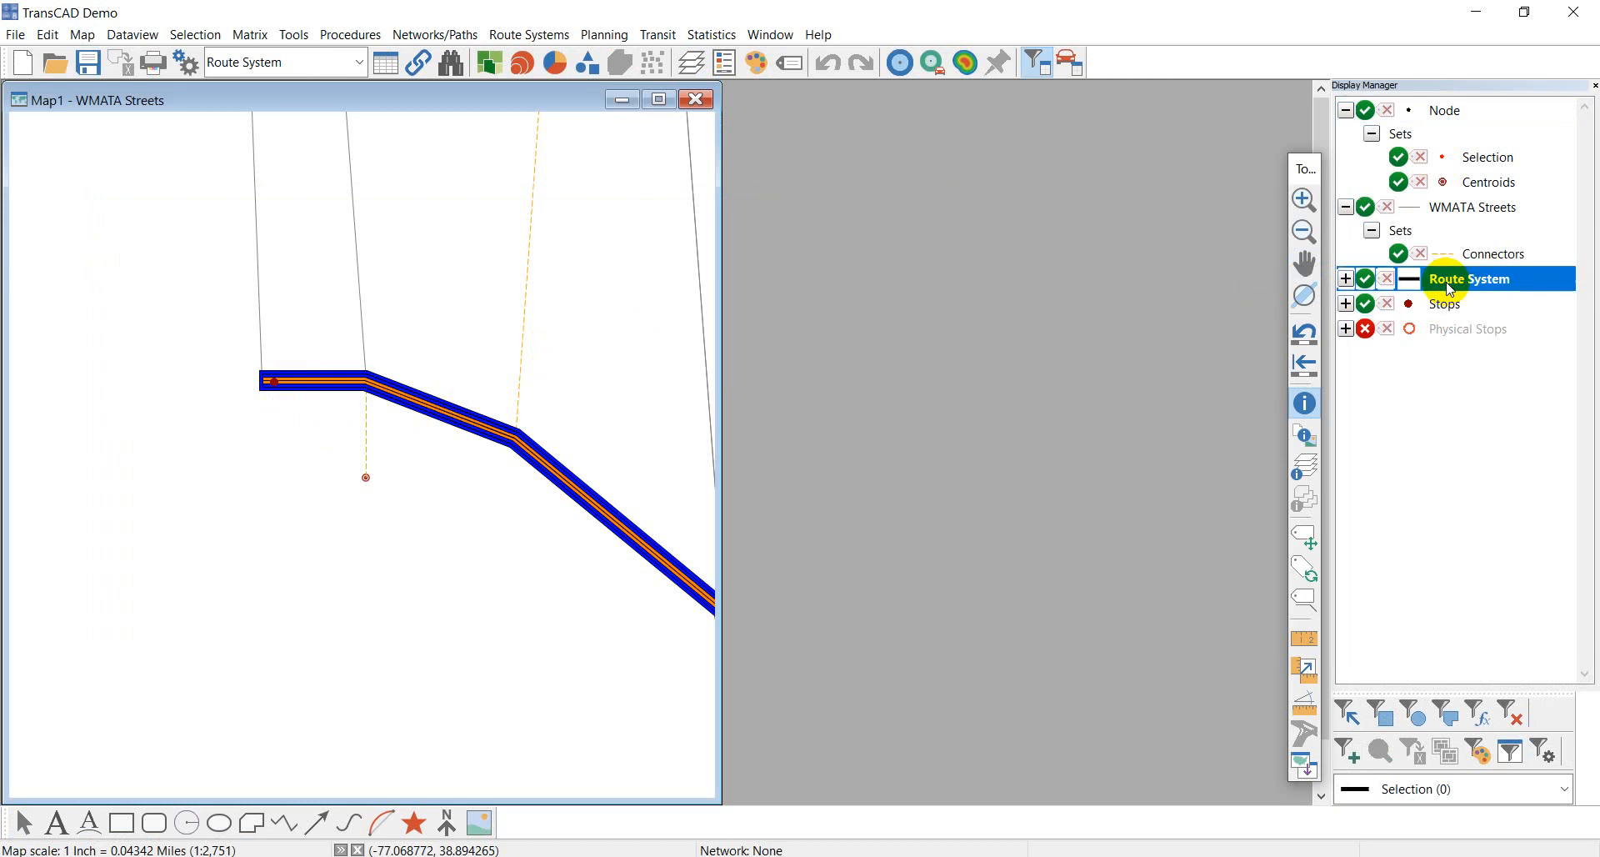
{"action": "scroll", "coordinate": [465, 418], "scroll_direction": "down", "scroll_amount": 8}
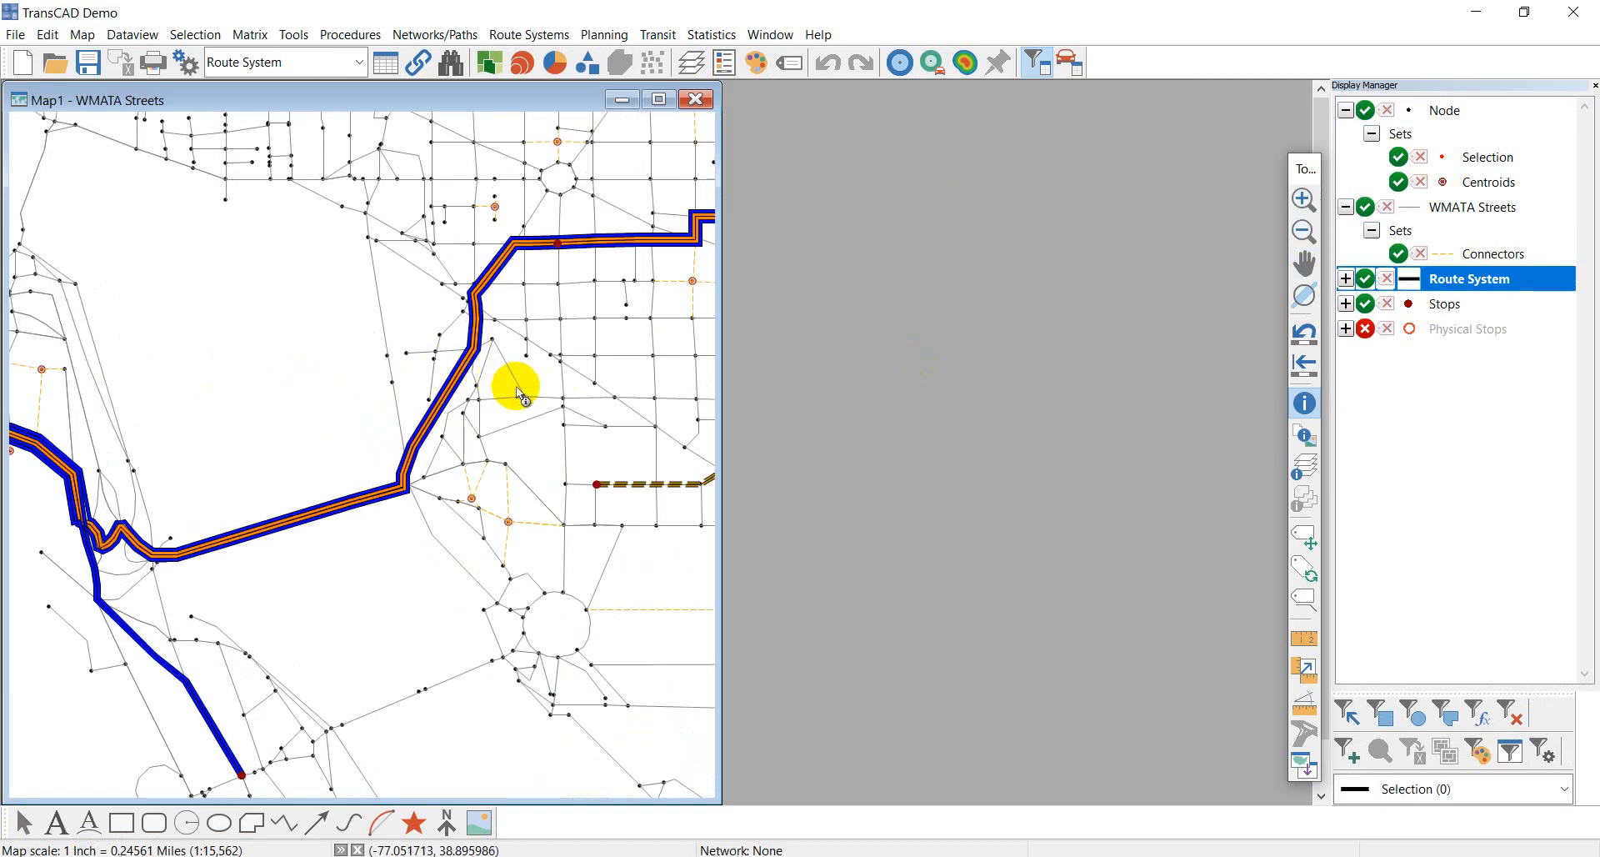
{"action": "left_click_drag", "start_coordinate": [483, 446], "coordinate": [433, 493]}
{"action": "left_click_drag", "start_coordinate": [562, 322], "coordinate": [396, 417]}
{"action": "scroll", "coordinate": [546, 382], "scroll_direction": "up", "scroll_amount": 1}
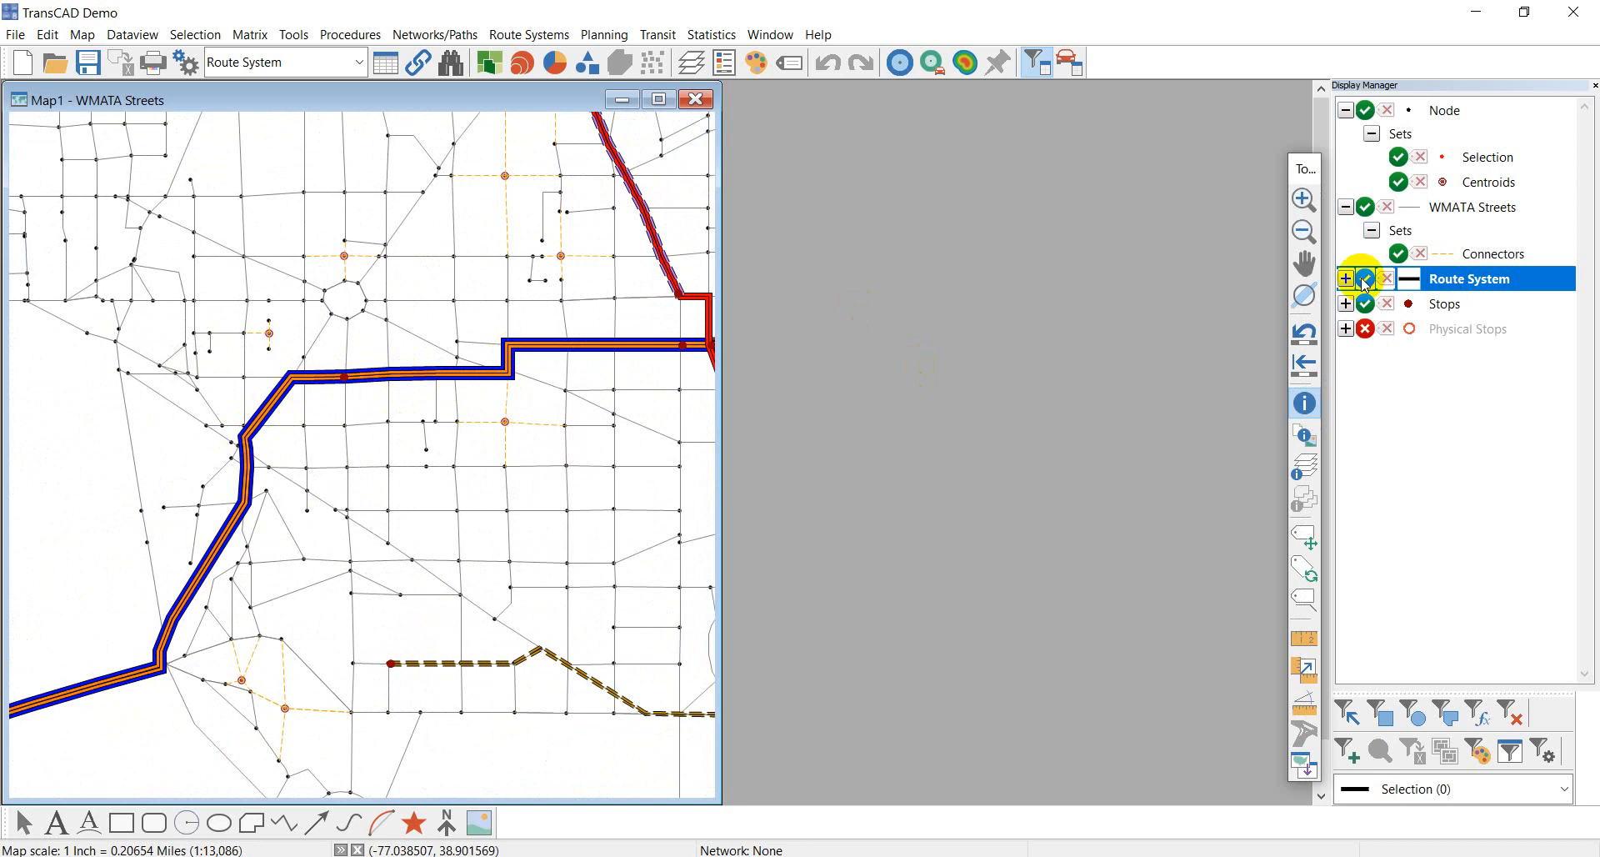
- Highlight the WMATA Streets layer and toggle the Route System layer's display to compare the routes with the underlying streets
{"action": "left_click", "coordinate": [1481, 211]}
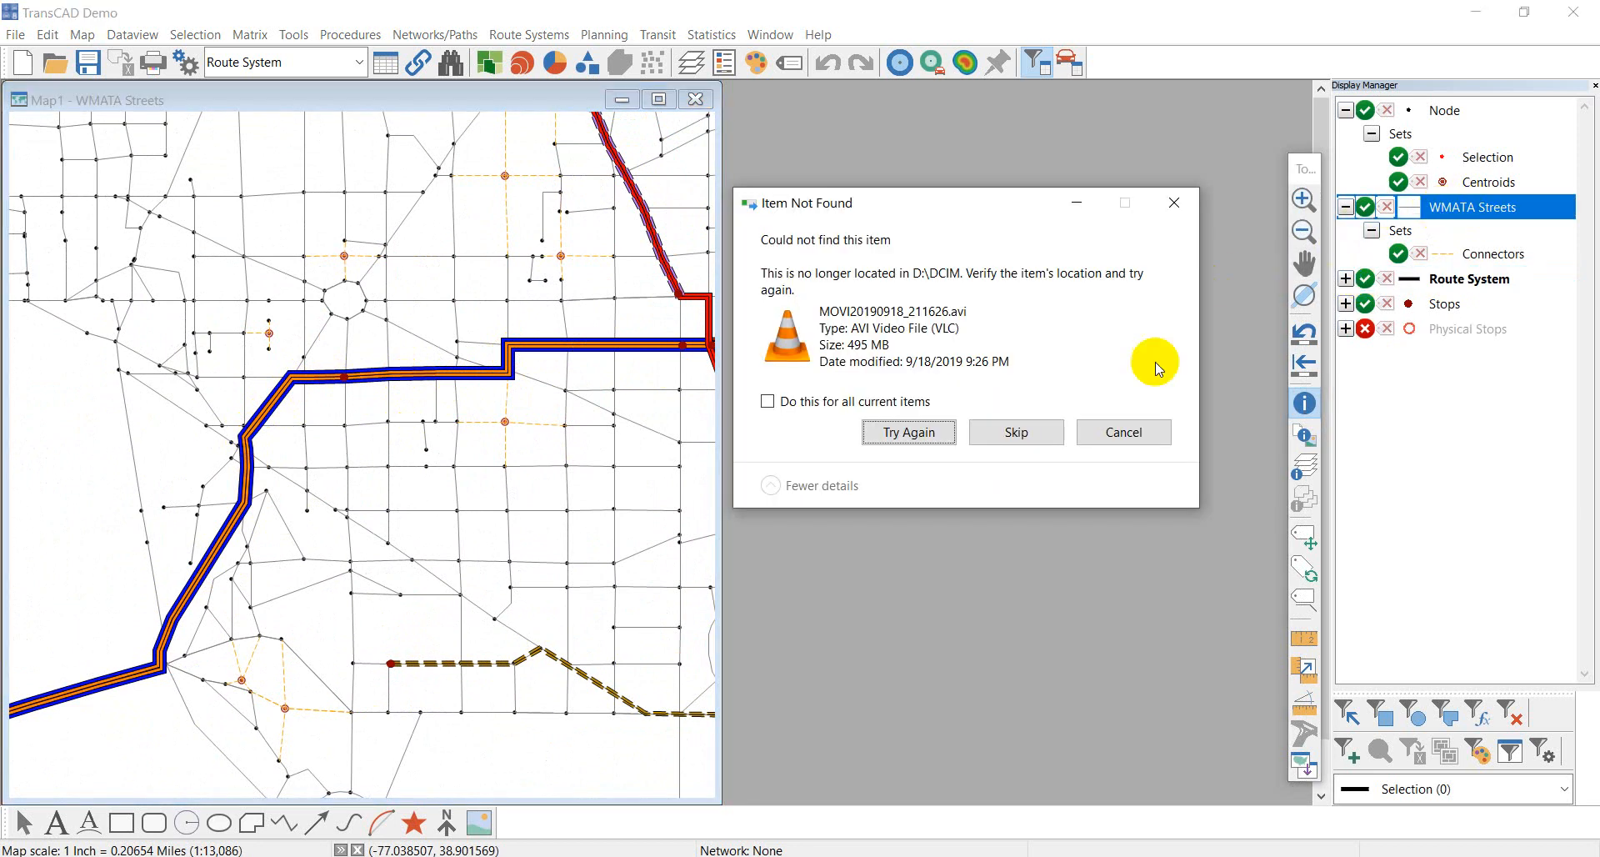
{"action": "left_click", "coordinate": [1174, 213]}
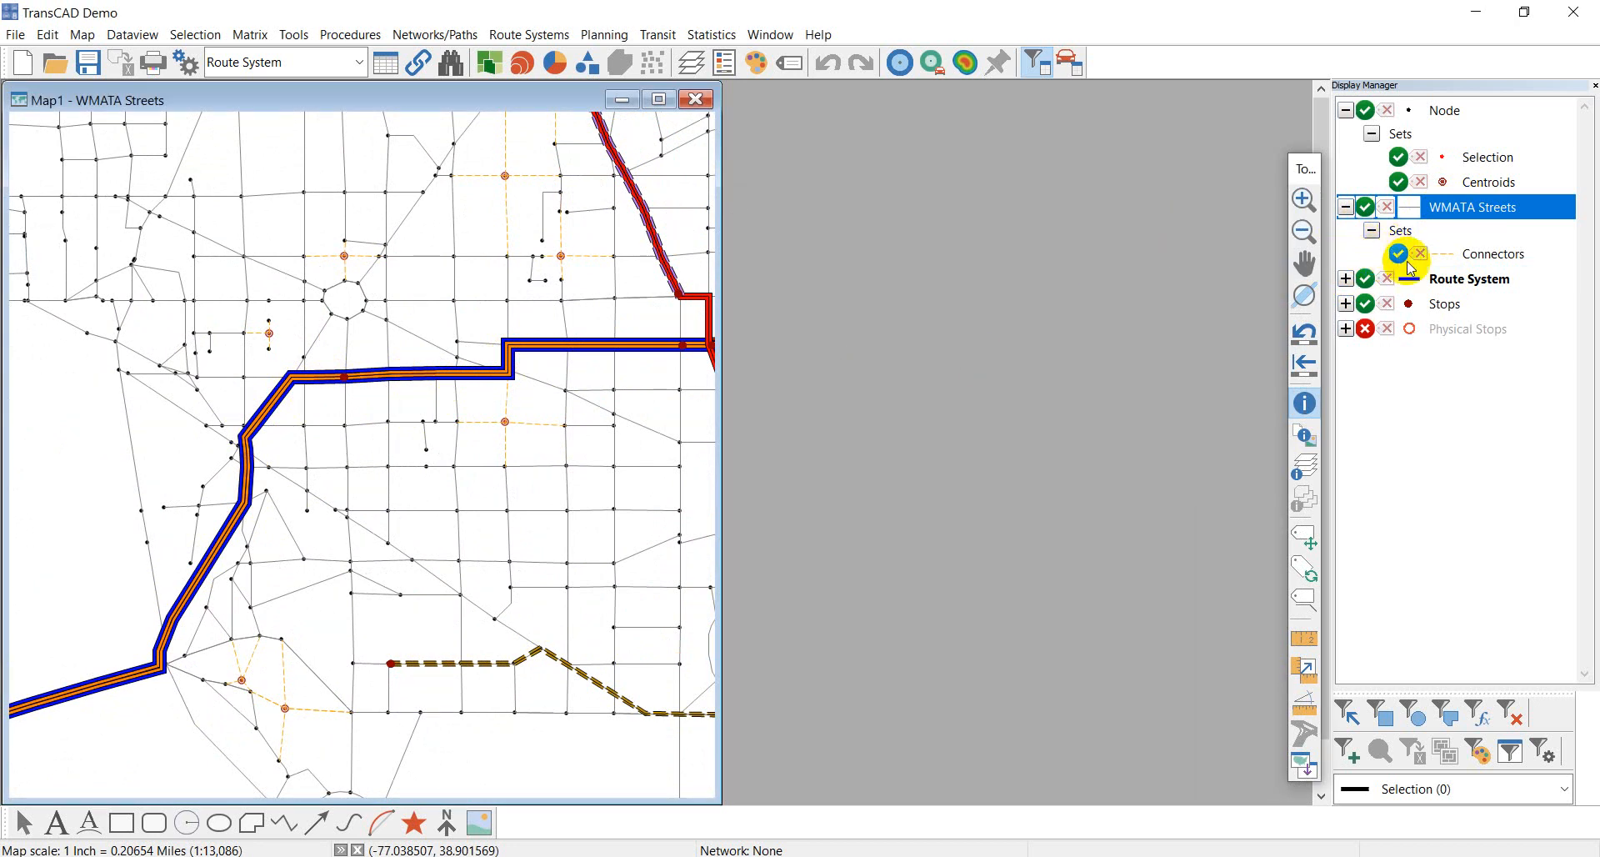
{"action": "left_click", "coordinate": [1373, 285]}
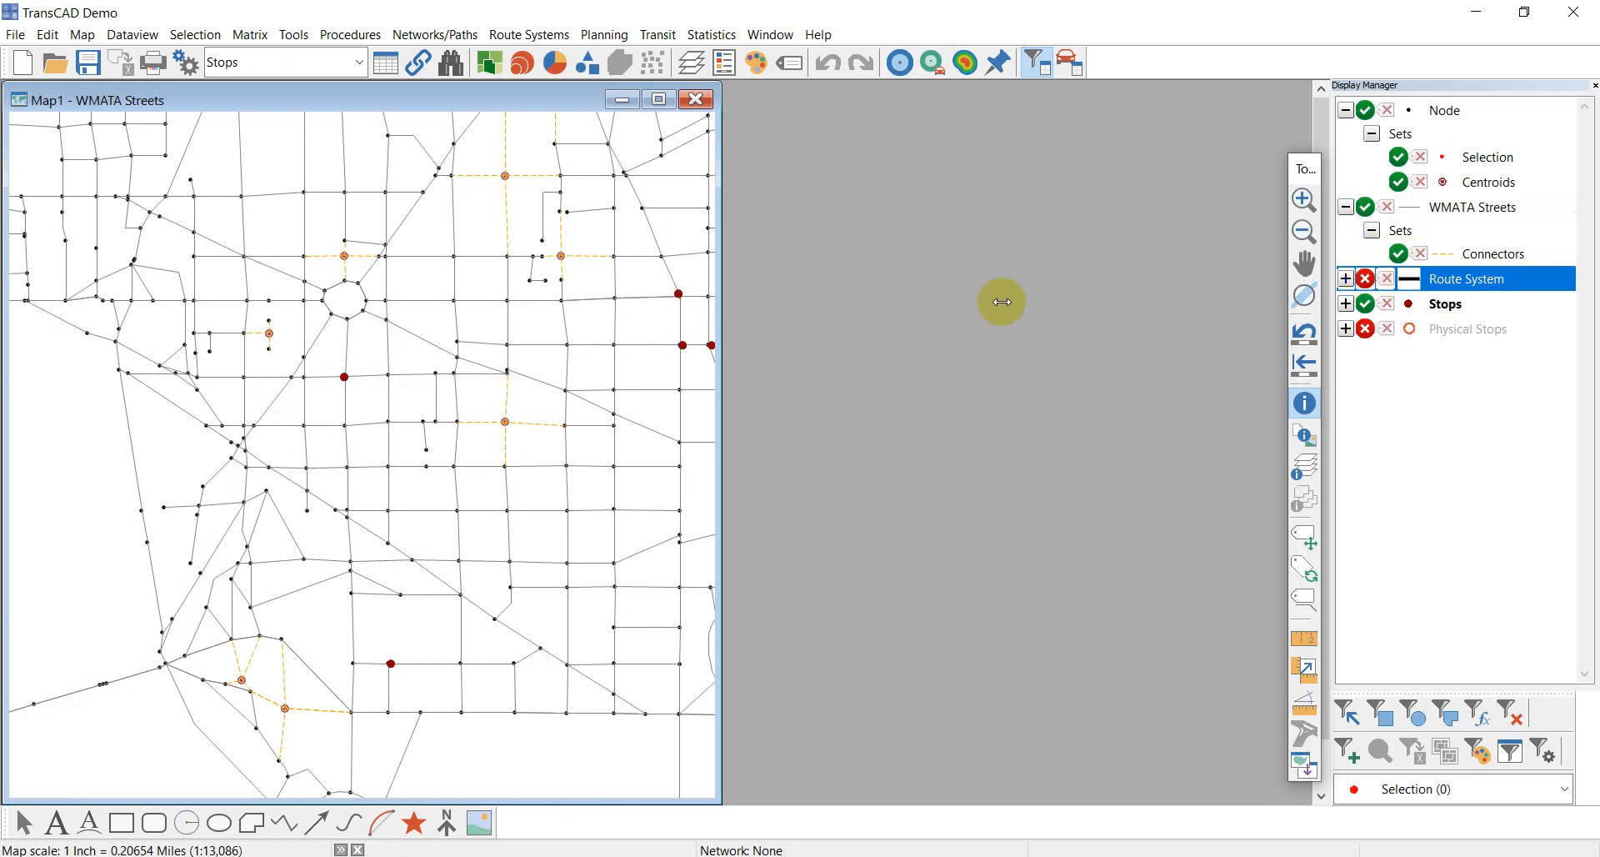
{"action": "left_click", "coordinate": [1366, 280]}
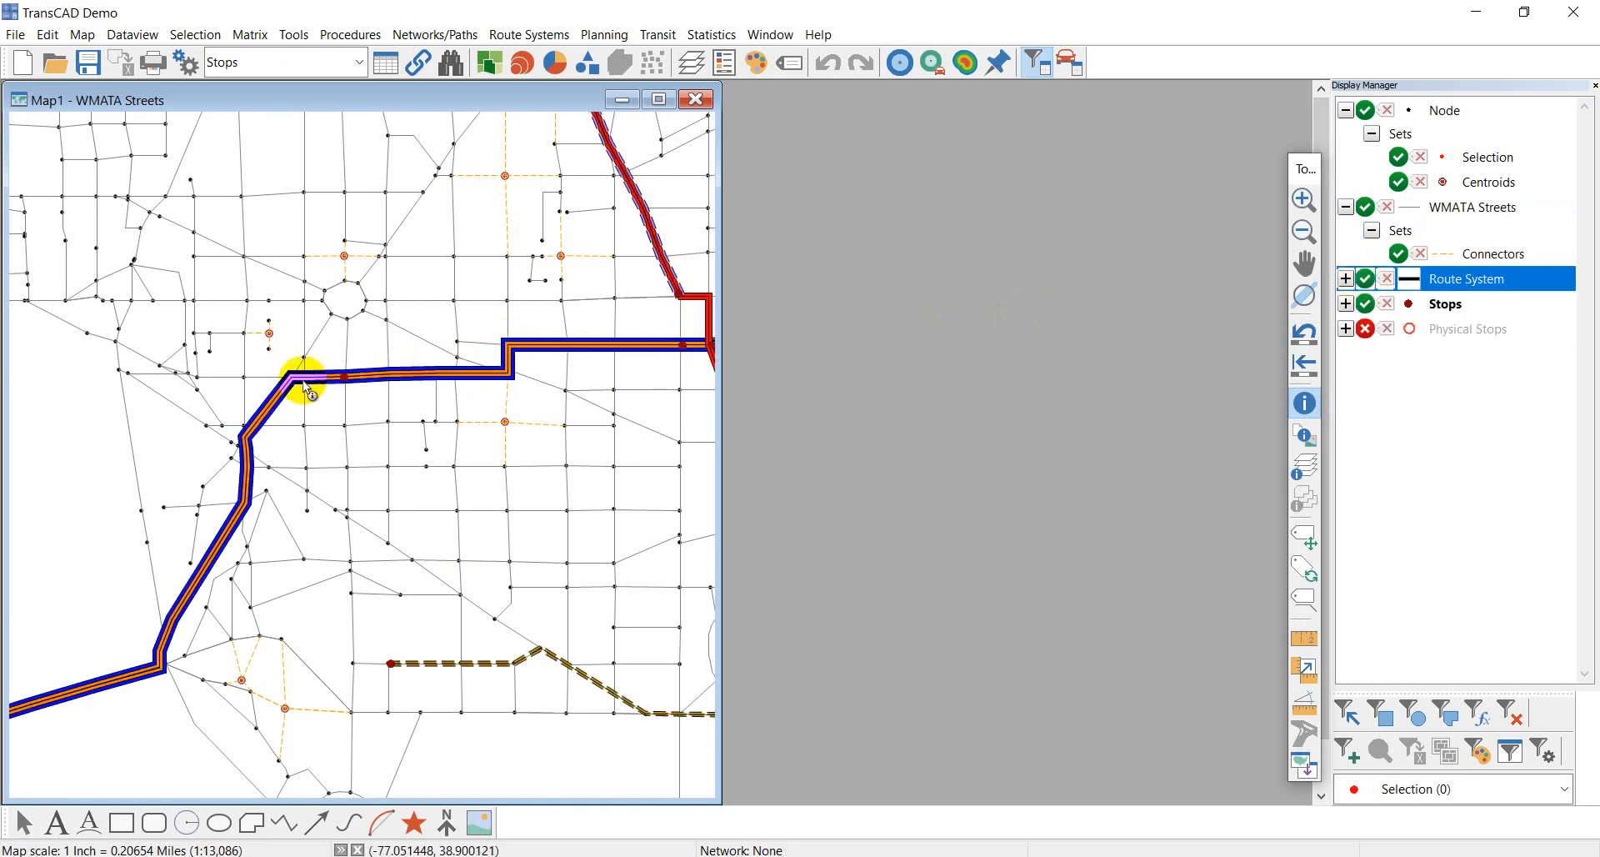
{"action": "left_click", "coordinate": [1366, 280]}
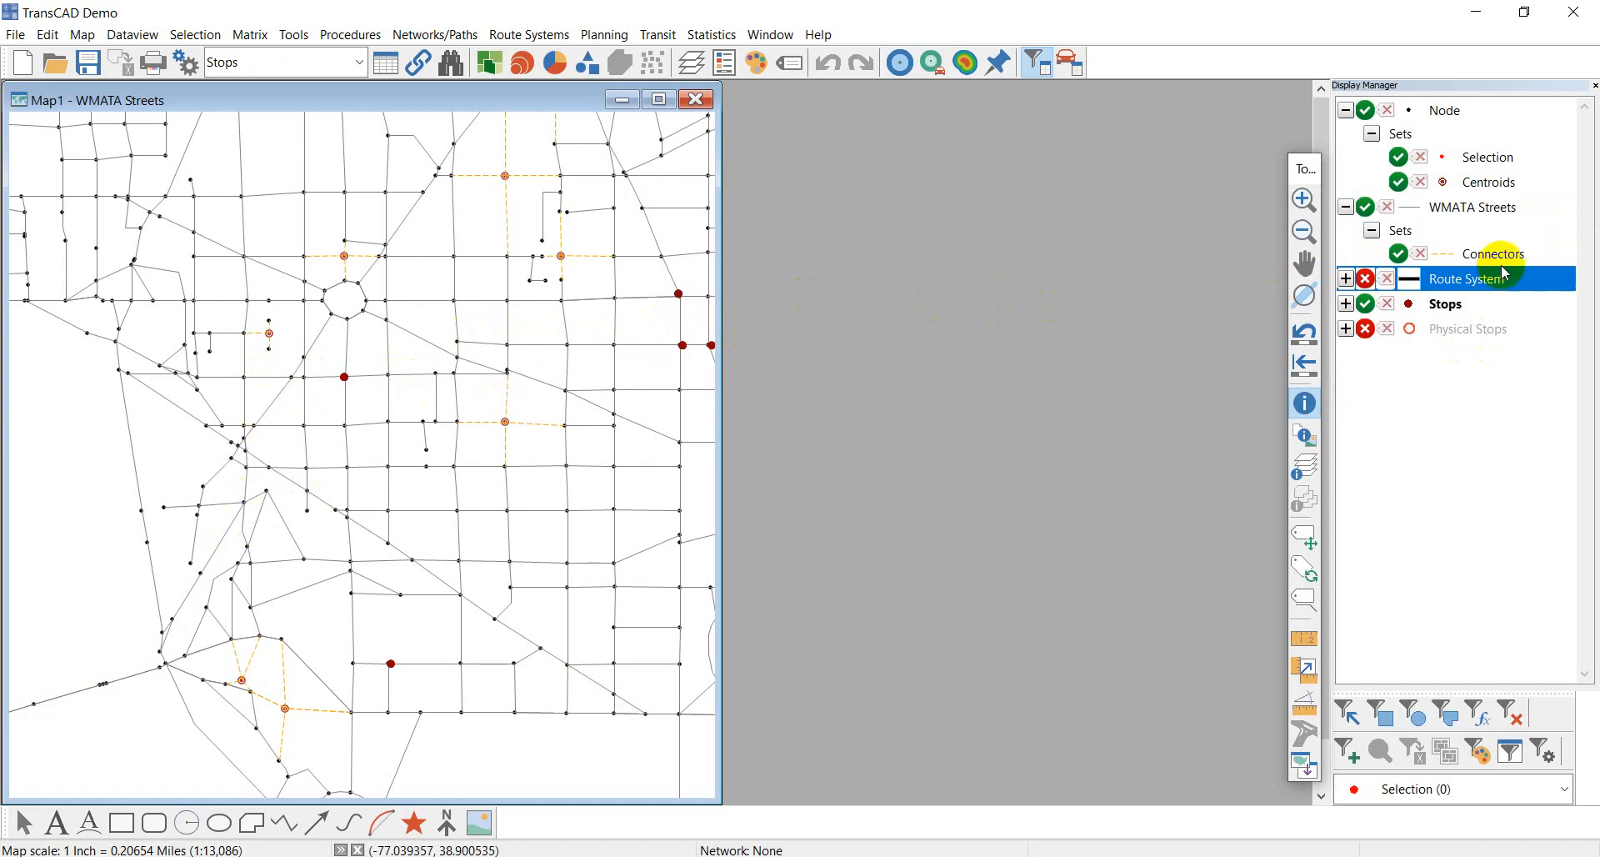
{"action": "left_click", "coordinate": [1366, 280]}
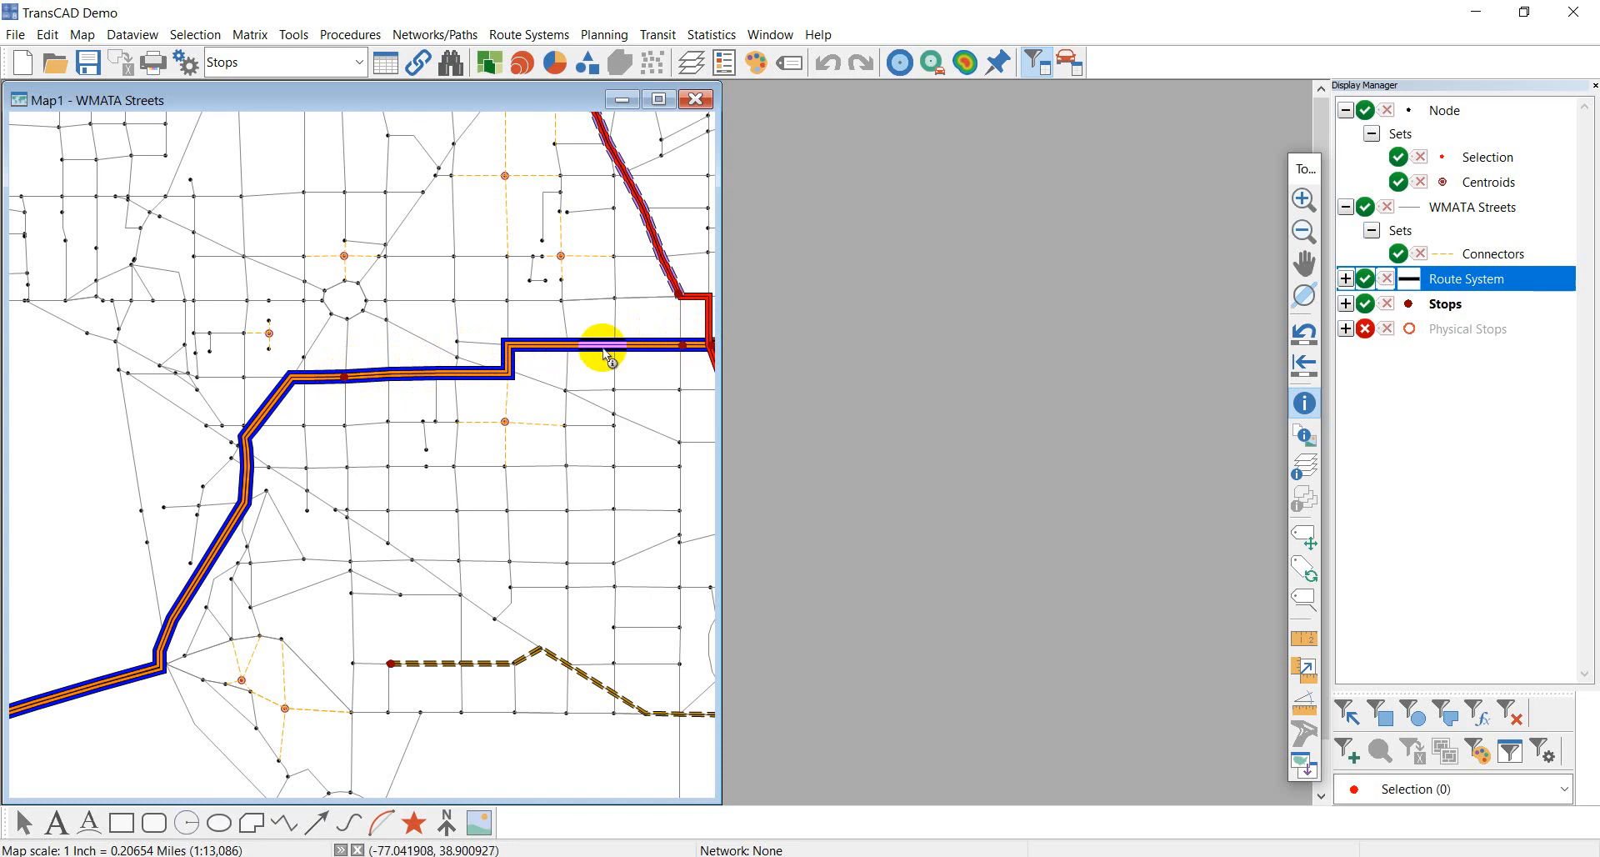
- Examine the streets beneath the routes, the whole route network across the map, and the Stops layer
{"action": "mouse_move", "coordinate": [518, 345]}
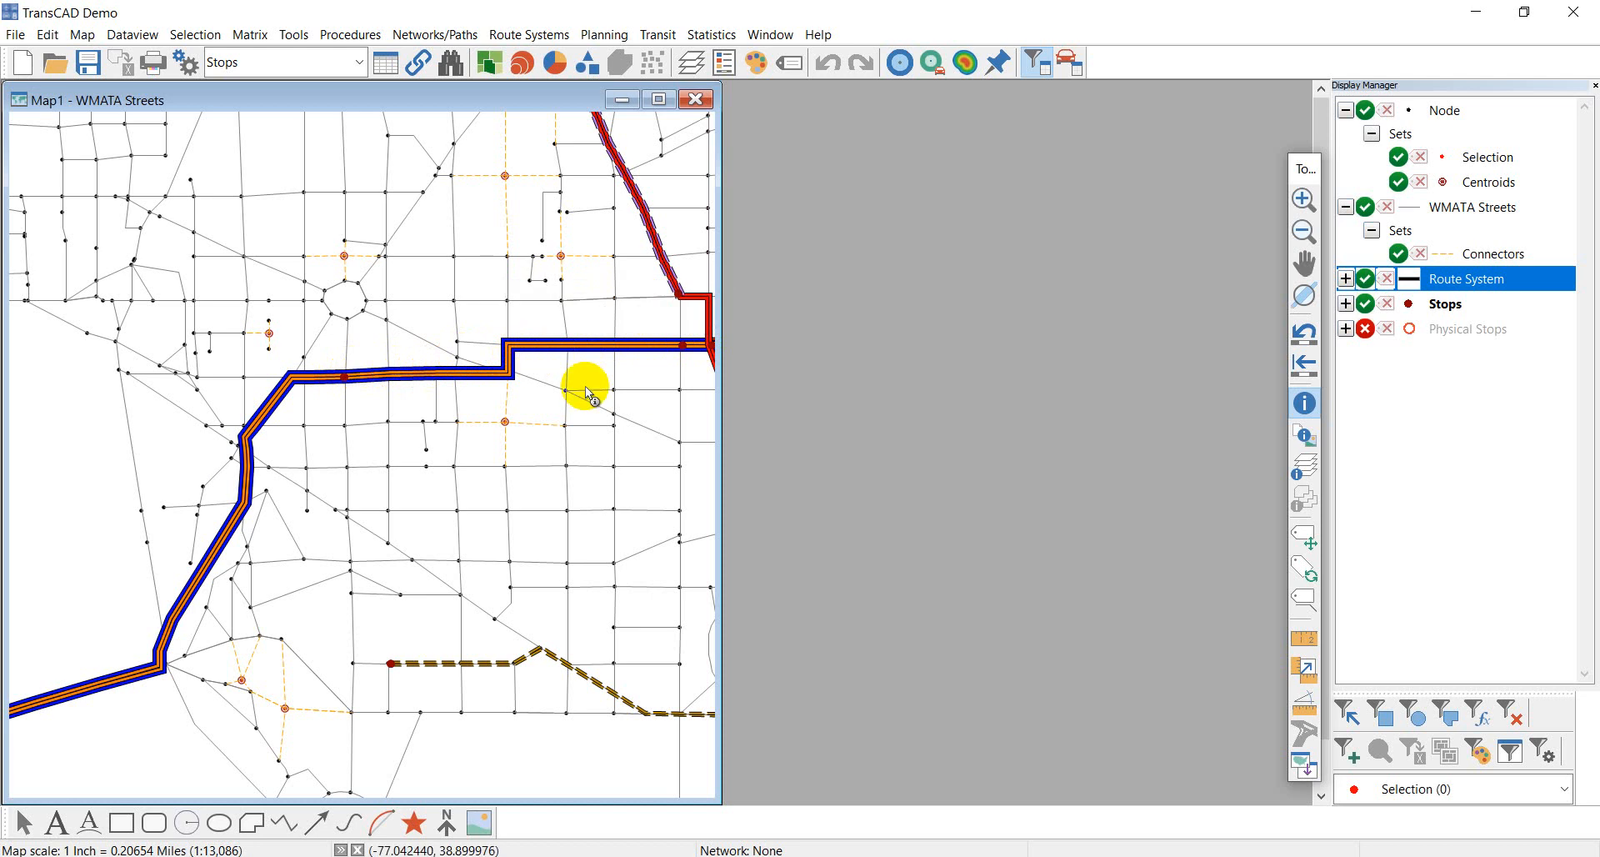
{"action": "mouse_move", "coordinate": [586, 387]}
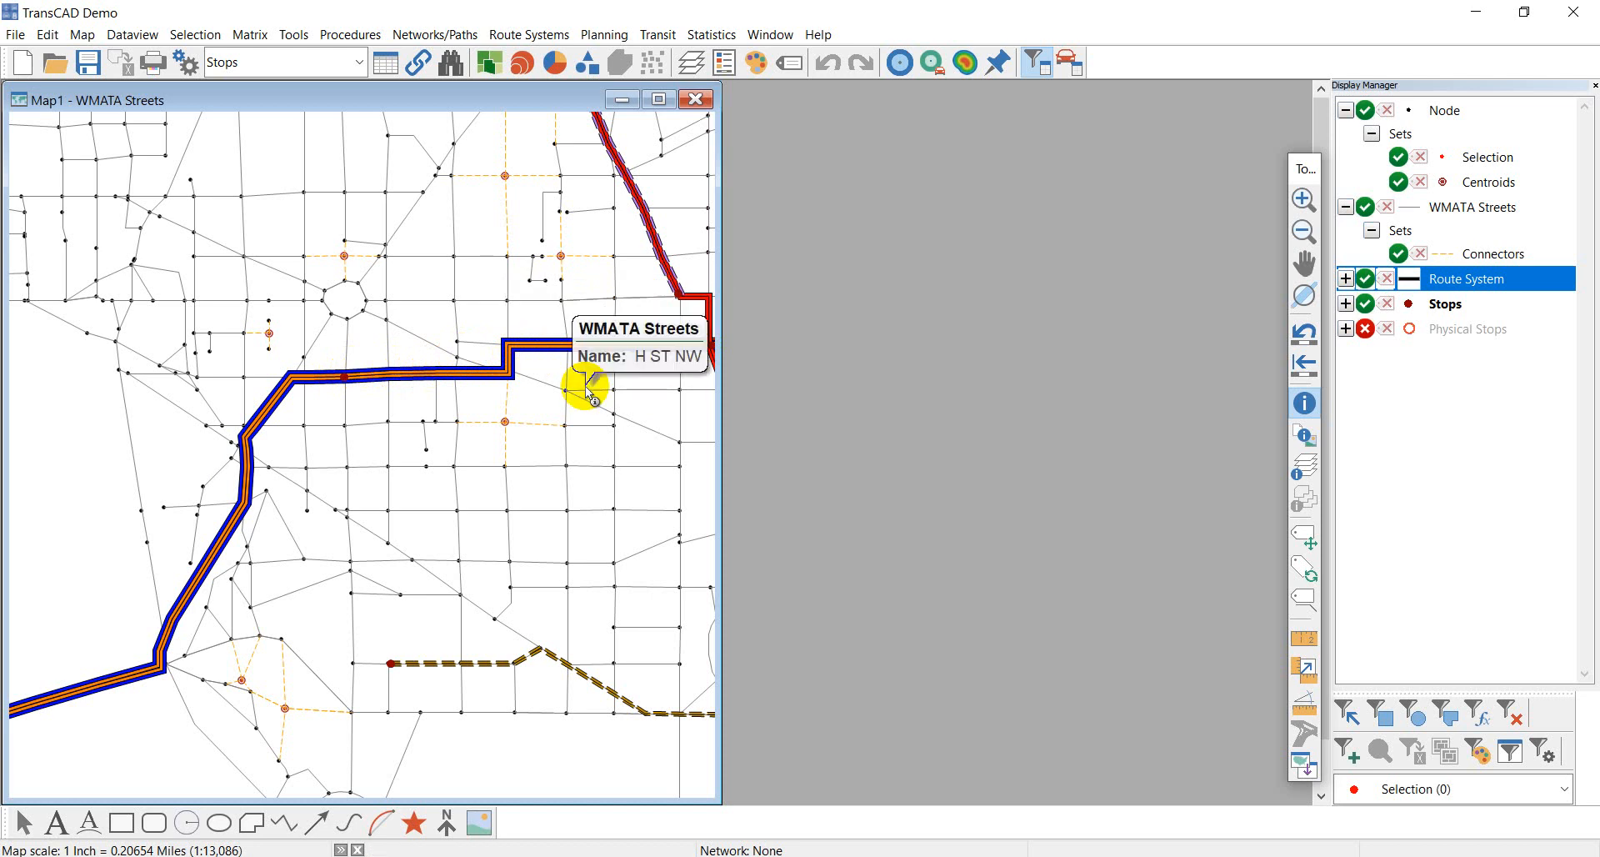
{"action": "scroll", "coordinate": [522, 374], "scroll_direction": "down", "scroll_amount": 2}
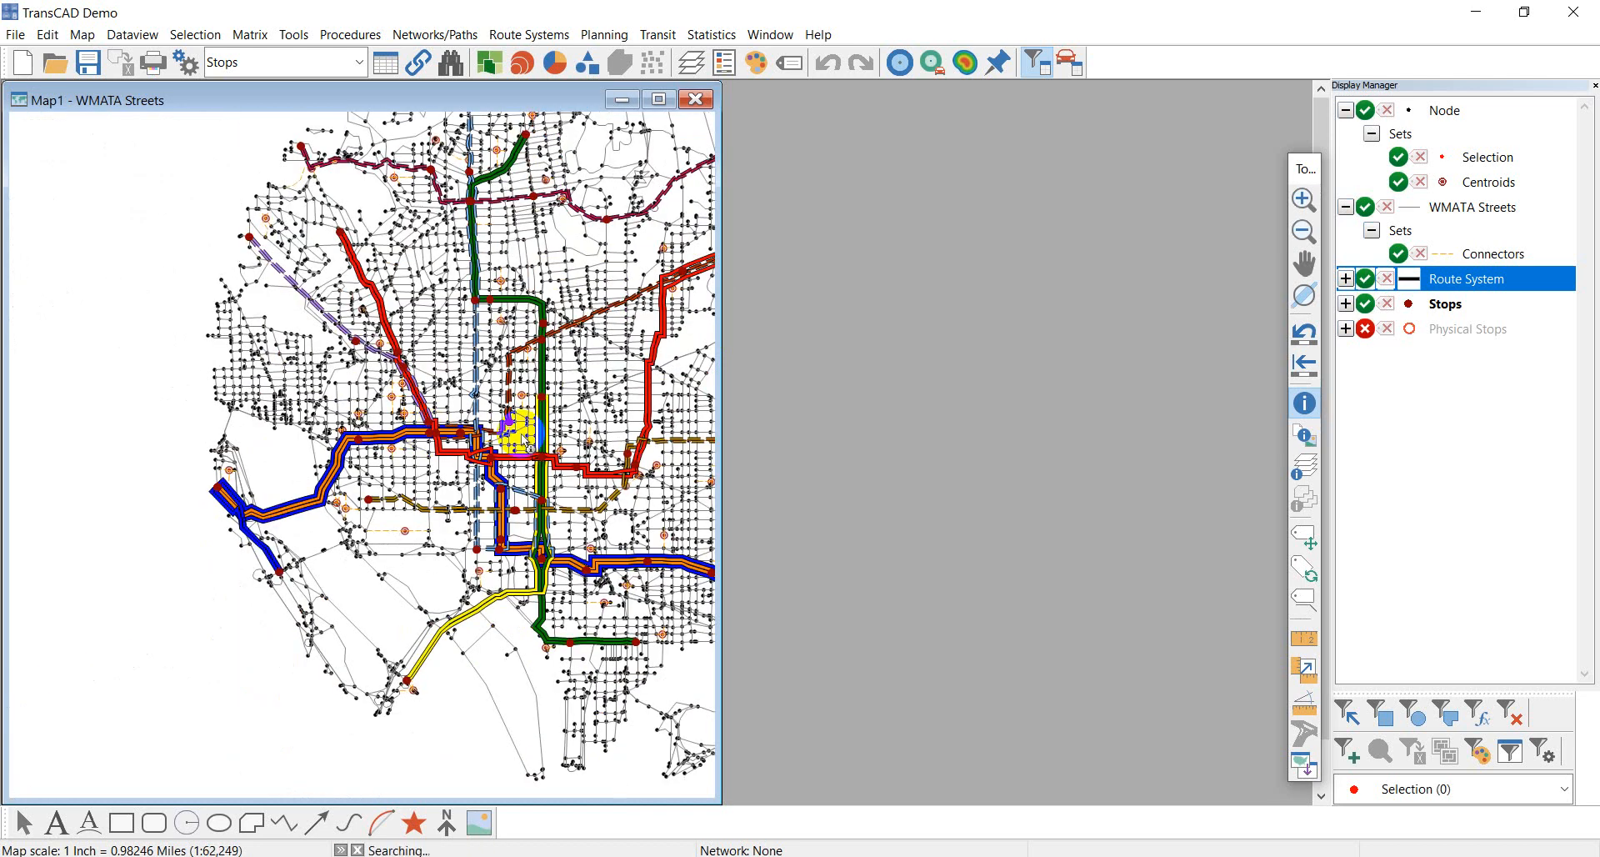
{"action": "left_click_drag", "start_coordinate": [523, 436], "coordinate": [365, 429]}
{"action": "scroll", "coordinate": [450, 287], "scroll_direction": "down", "scroll_amount": 1}
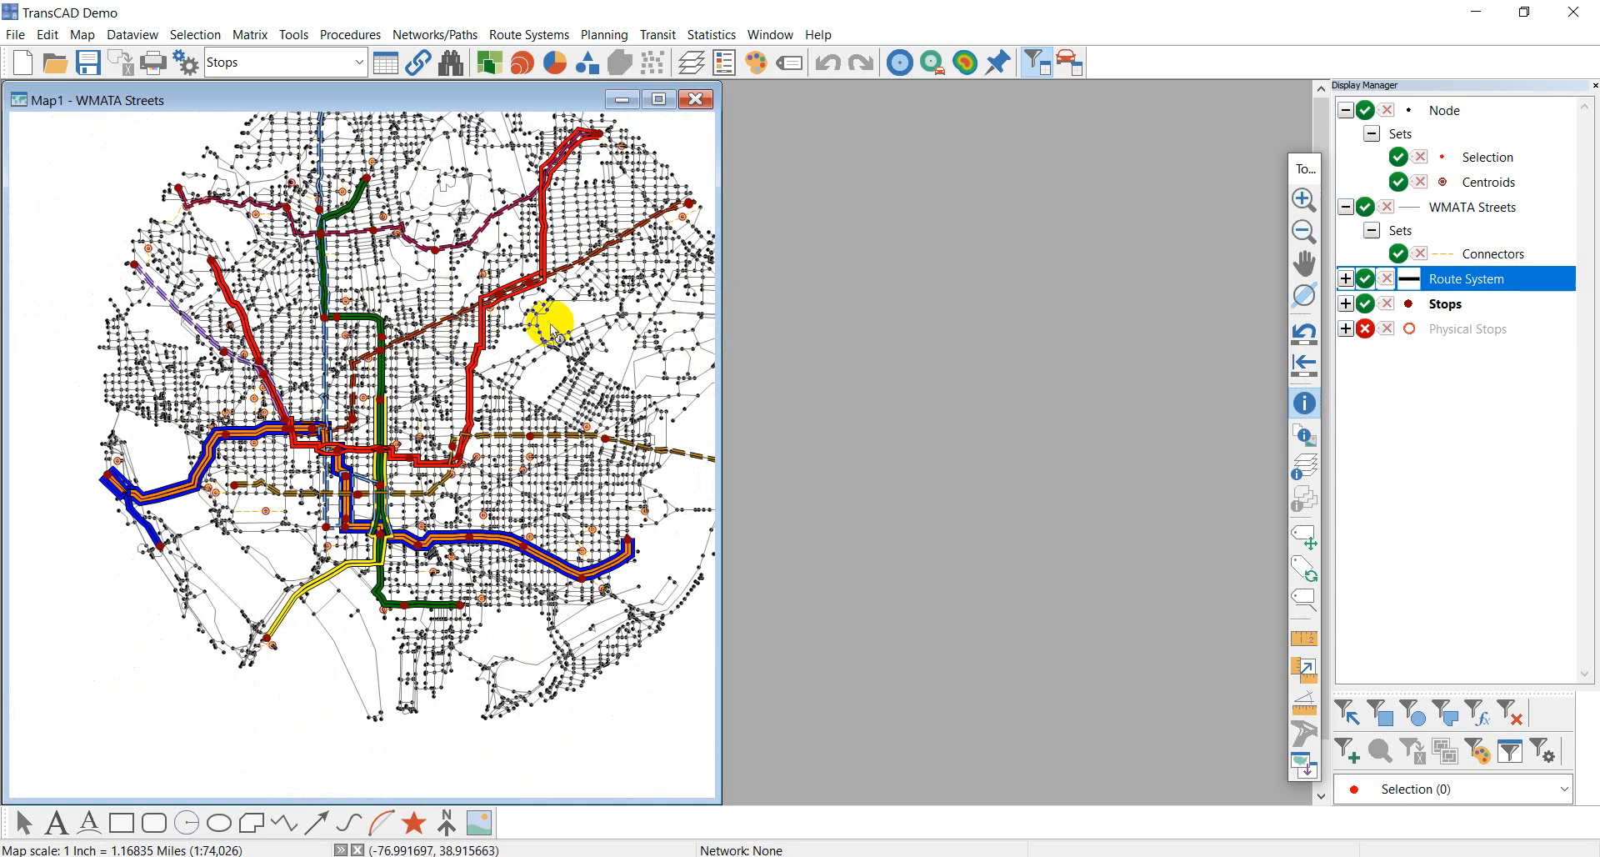
{"action": "left_click_drag", "start_coordinate": [553, 331], "coordinate": [511, 381]}
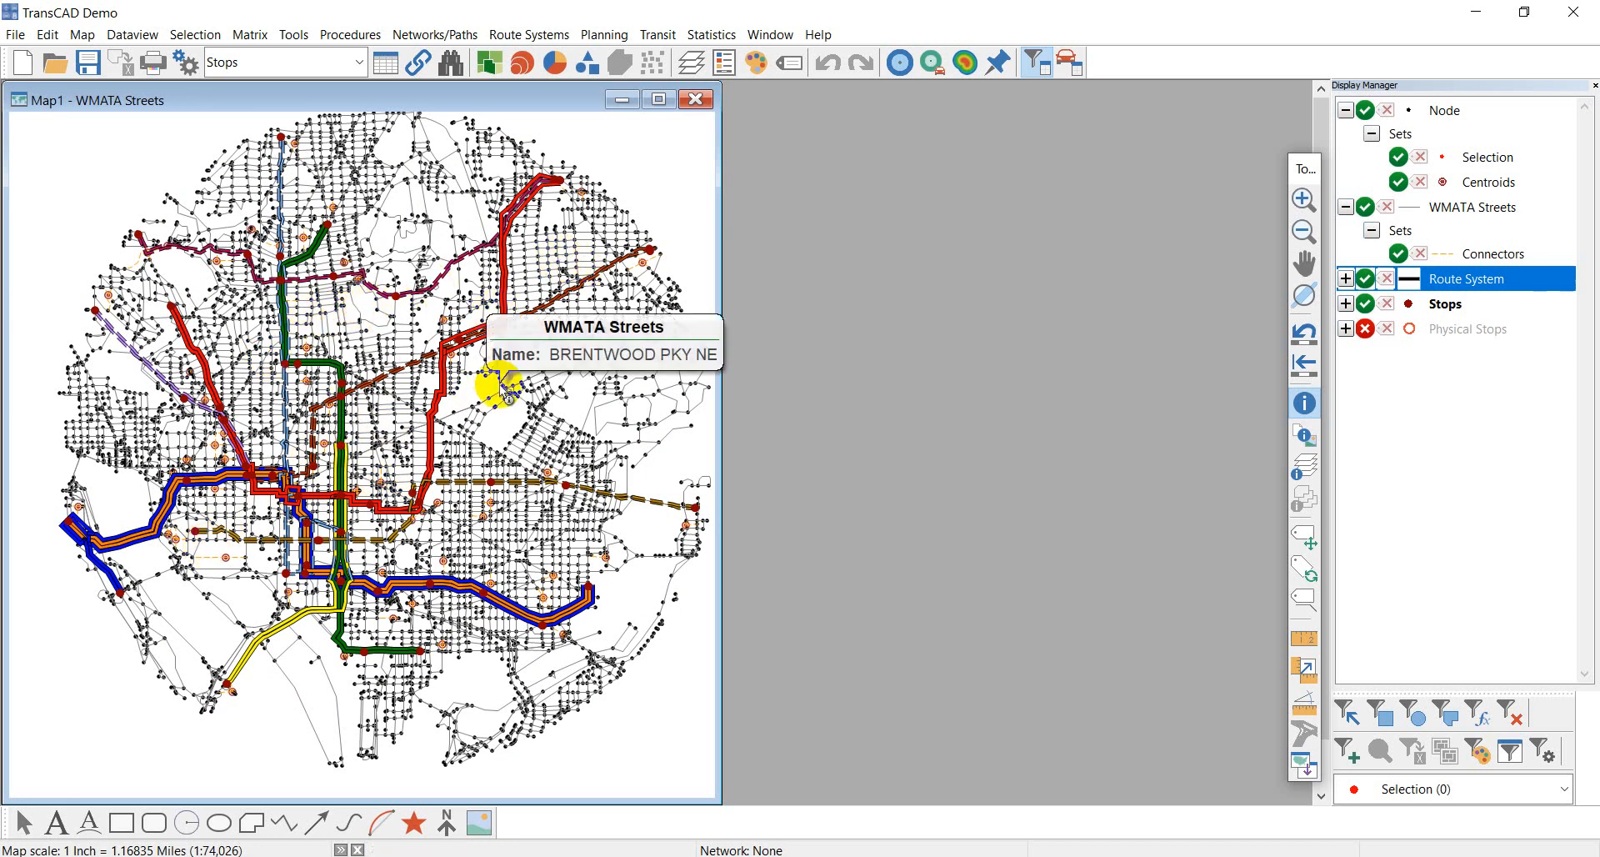
{"action": "left_click_drag", "start_coordinate": [467, 414], "coordinate": [442, 429]}
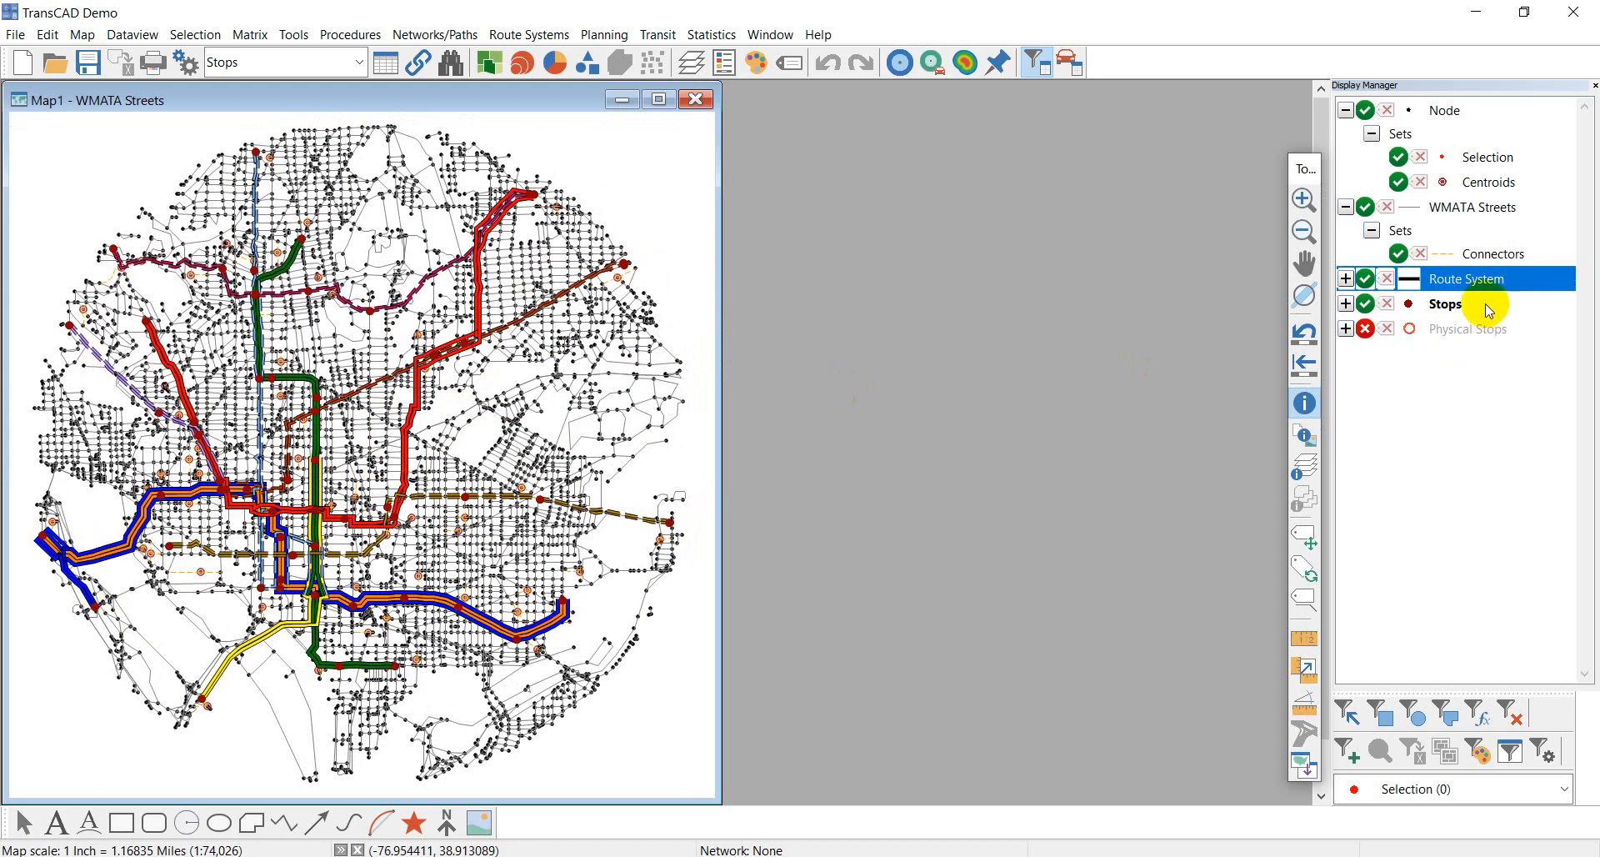
{"action": "left_click", "coordinate": [1451, 309]}
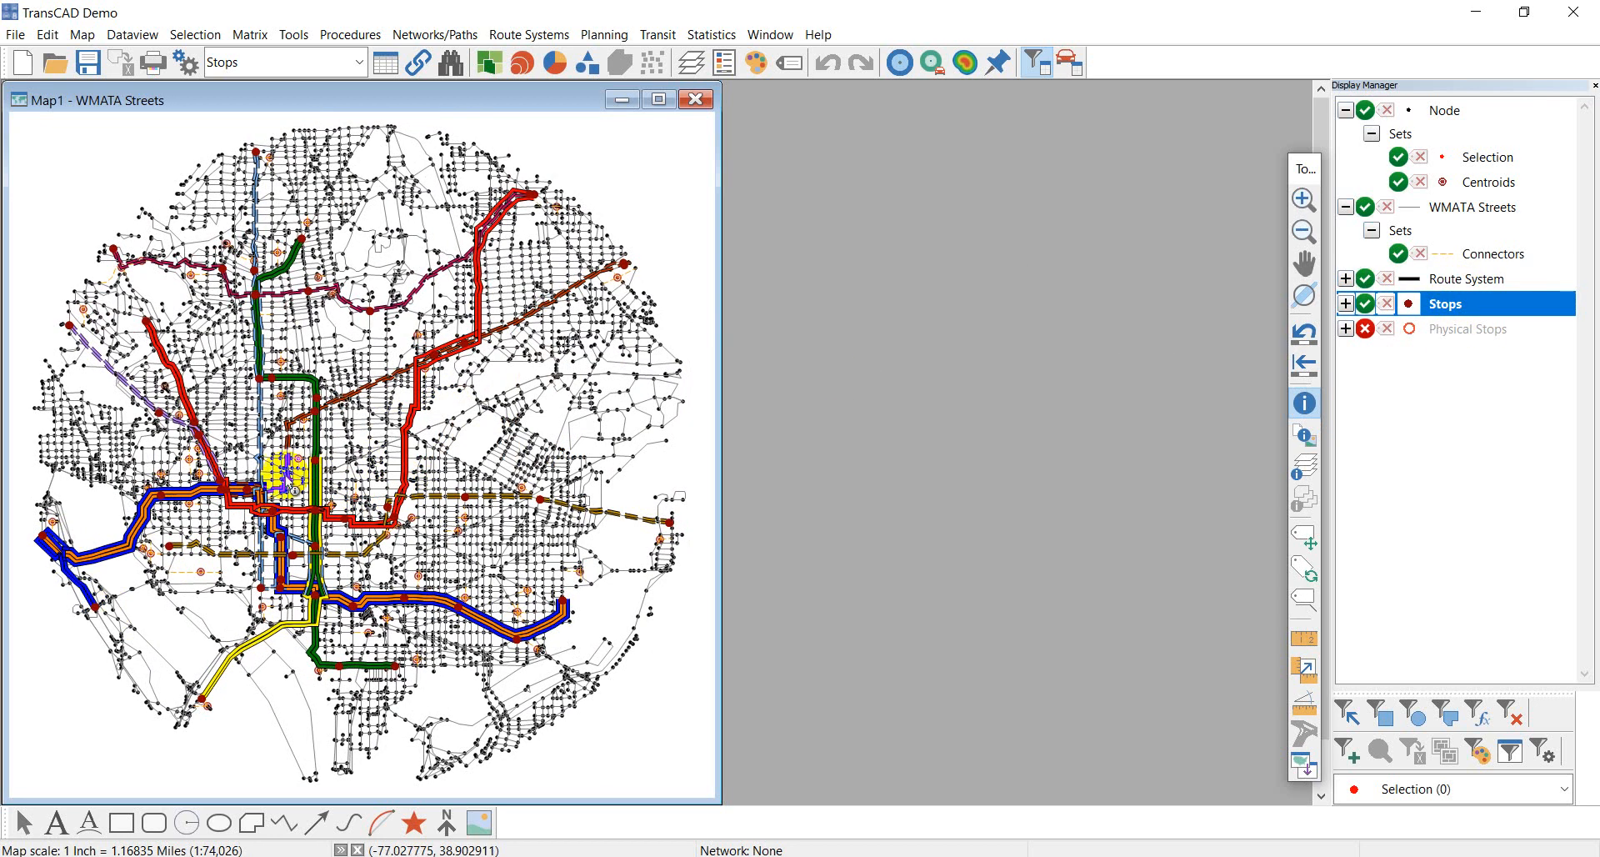
{"action": "mouse_move", "coordinate": [288, 476]}
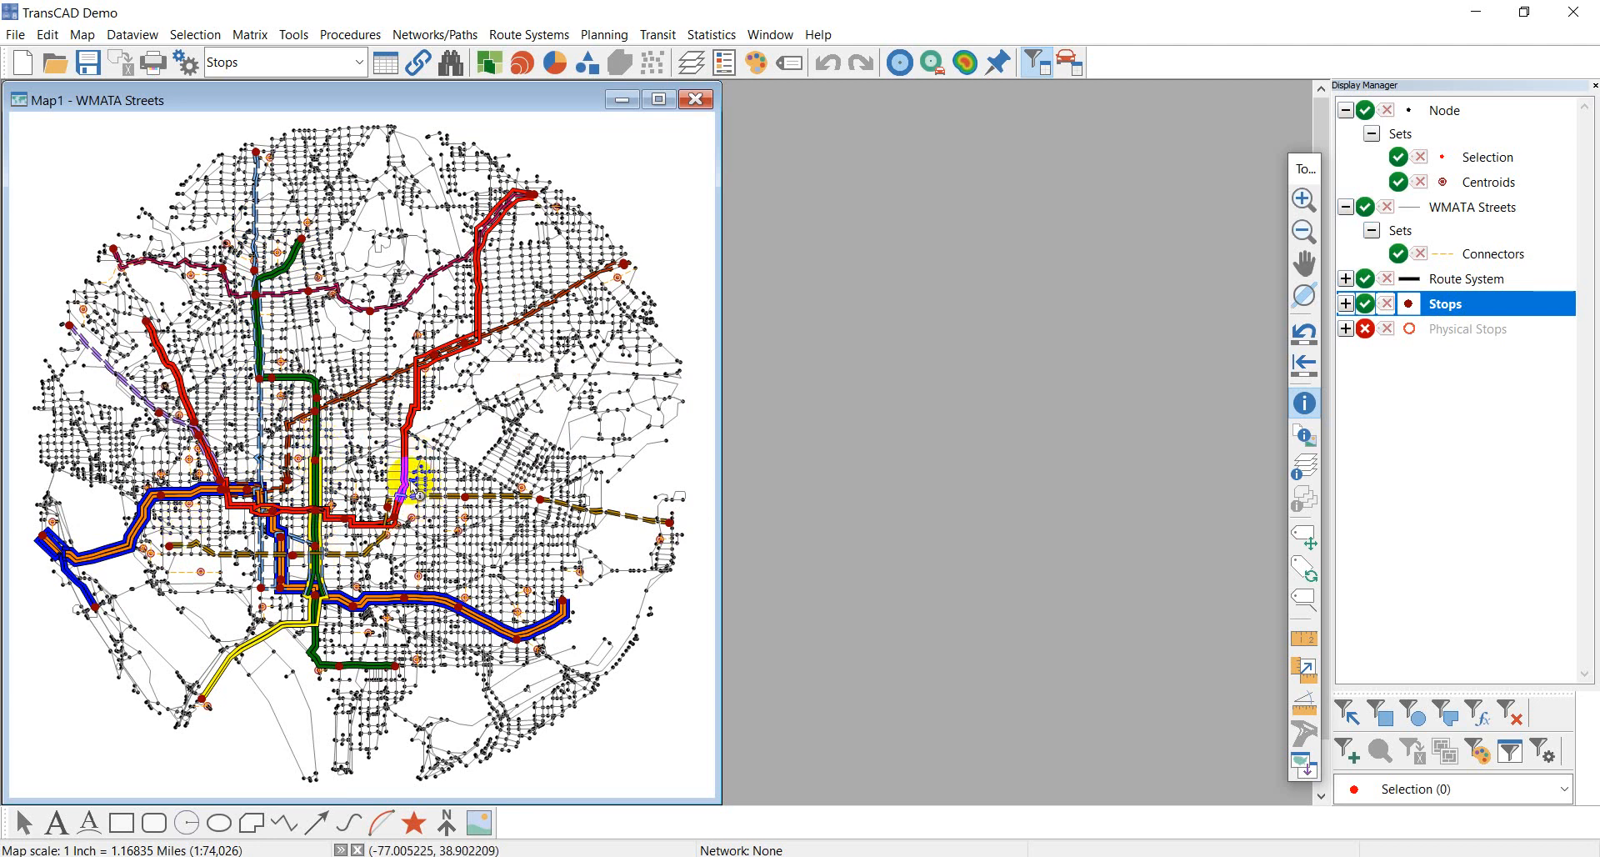
{"action": "mouse_move", "coordinate": [419, 490]}
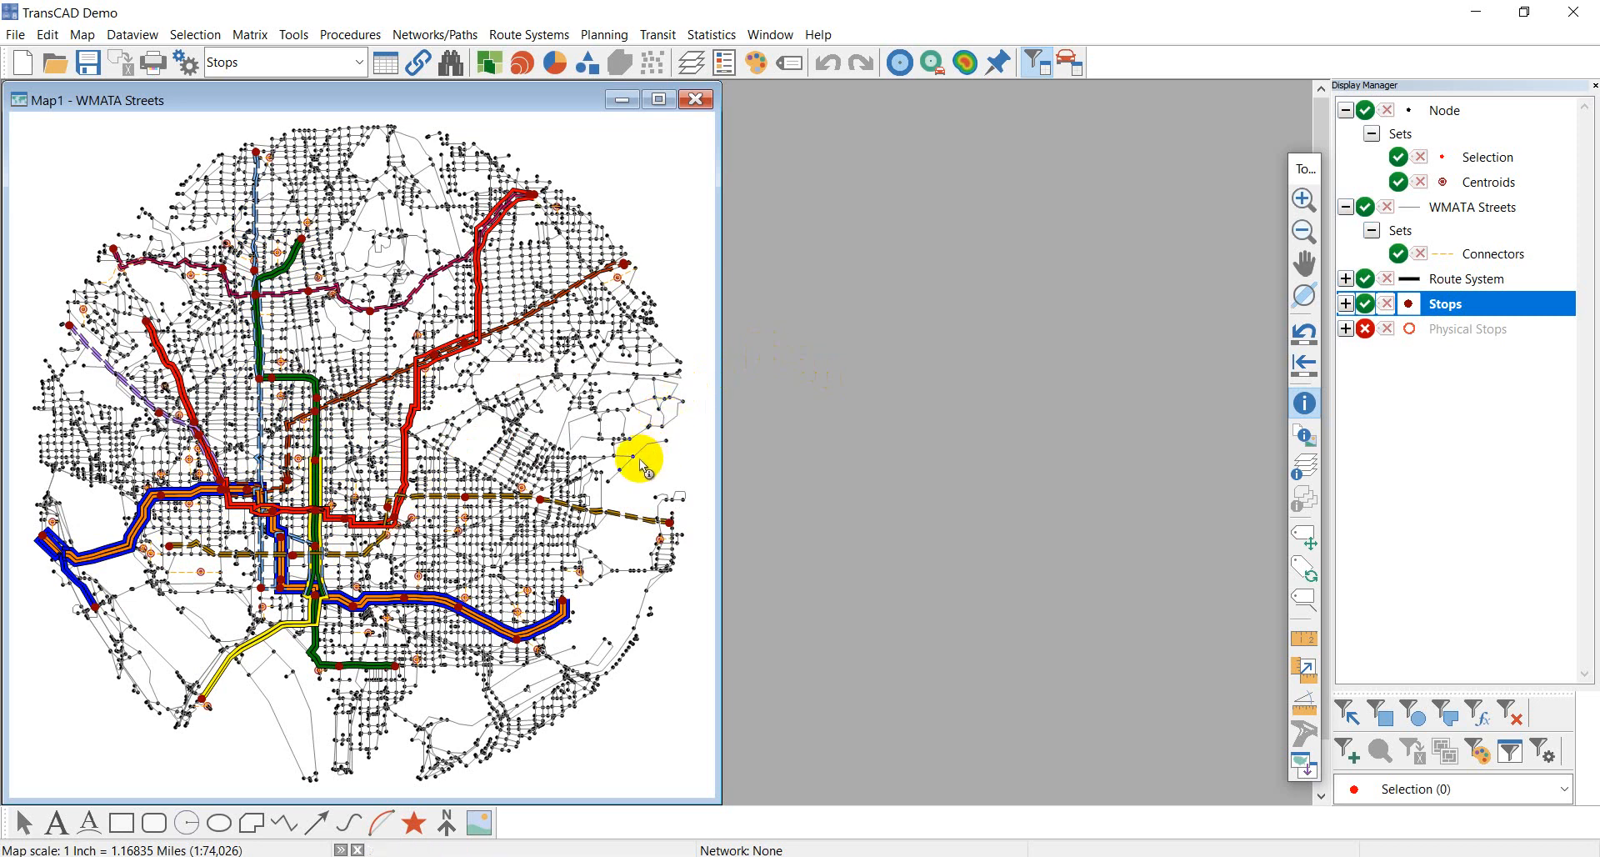
- Open a dataview of the WMATA Streets layer and highlight its WALKT column
{"action": "left_click", "coordinate": [1463, 210]}
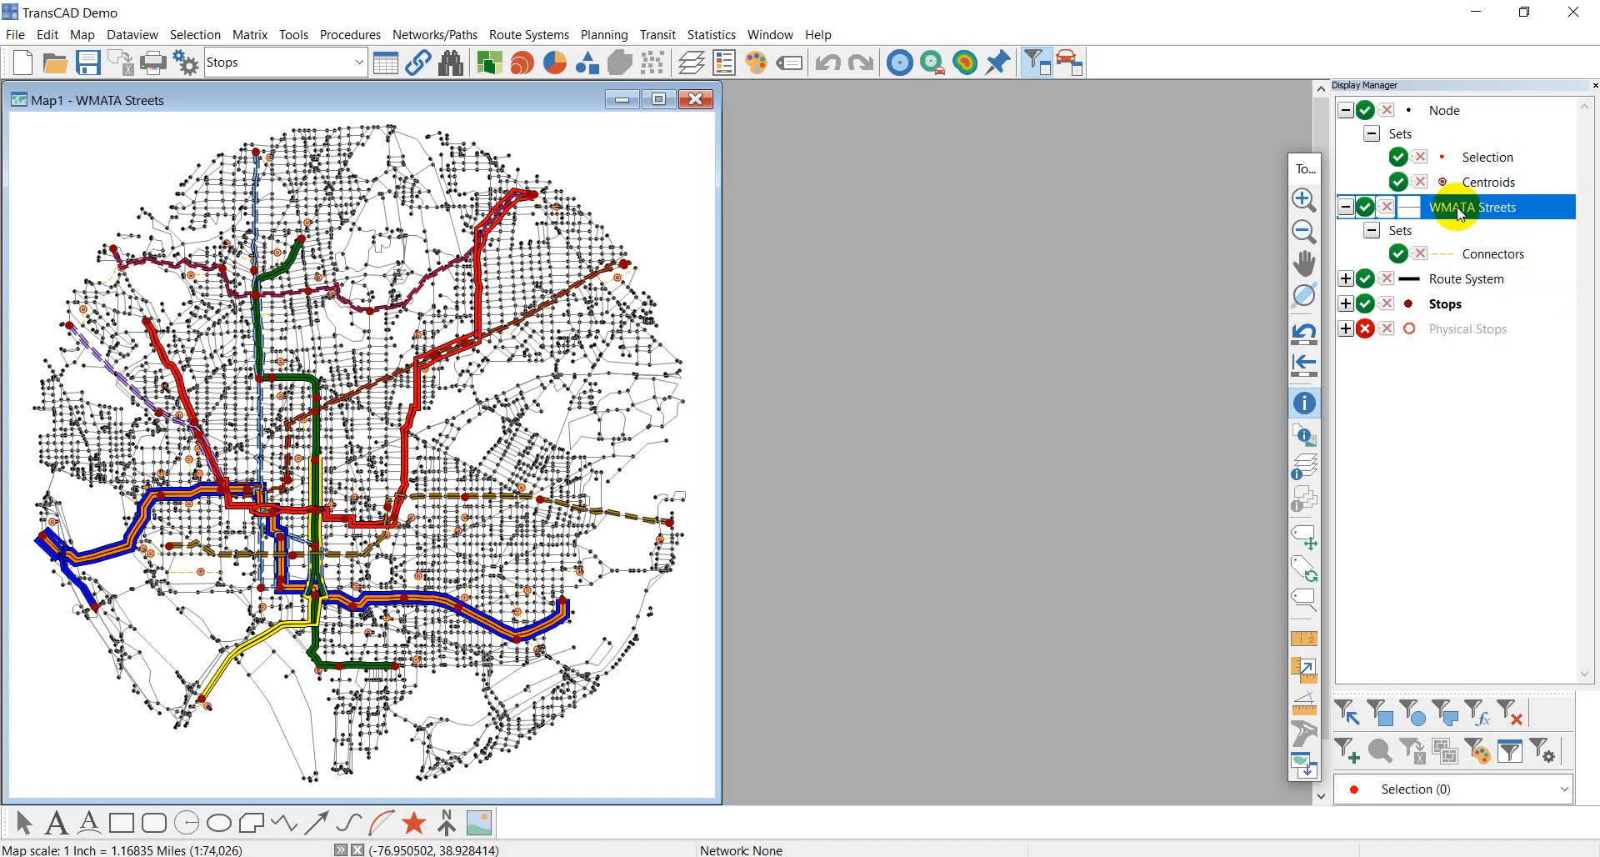
{"action": "right_click", "coordinate": [1459, 214]}
{"action": "left_click", "coordinate": [1477, 263]}
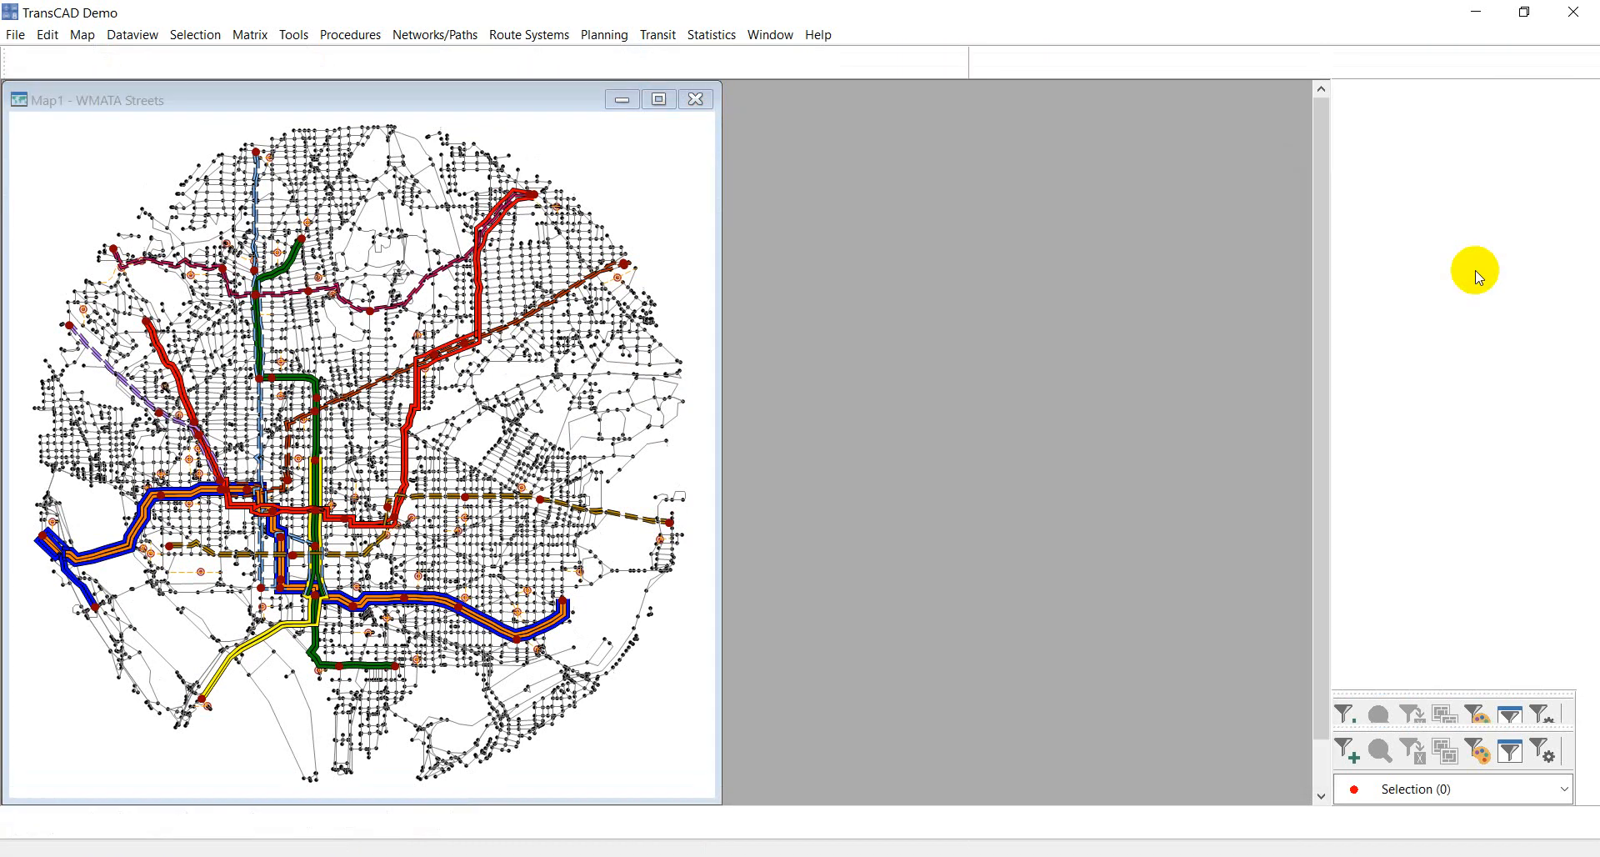
{"action": "left_click", "coordinate": [763, 119]}
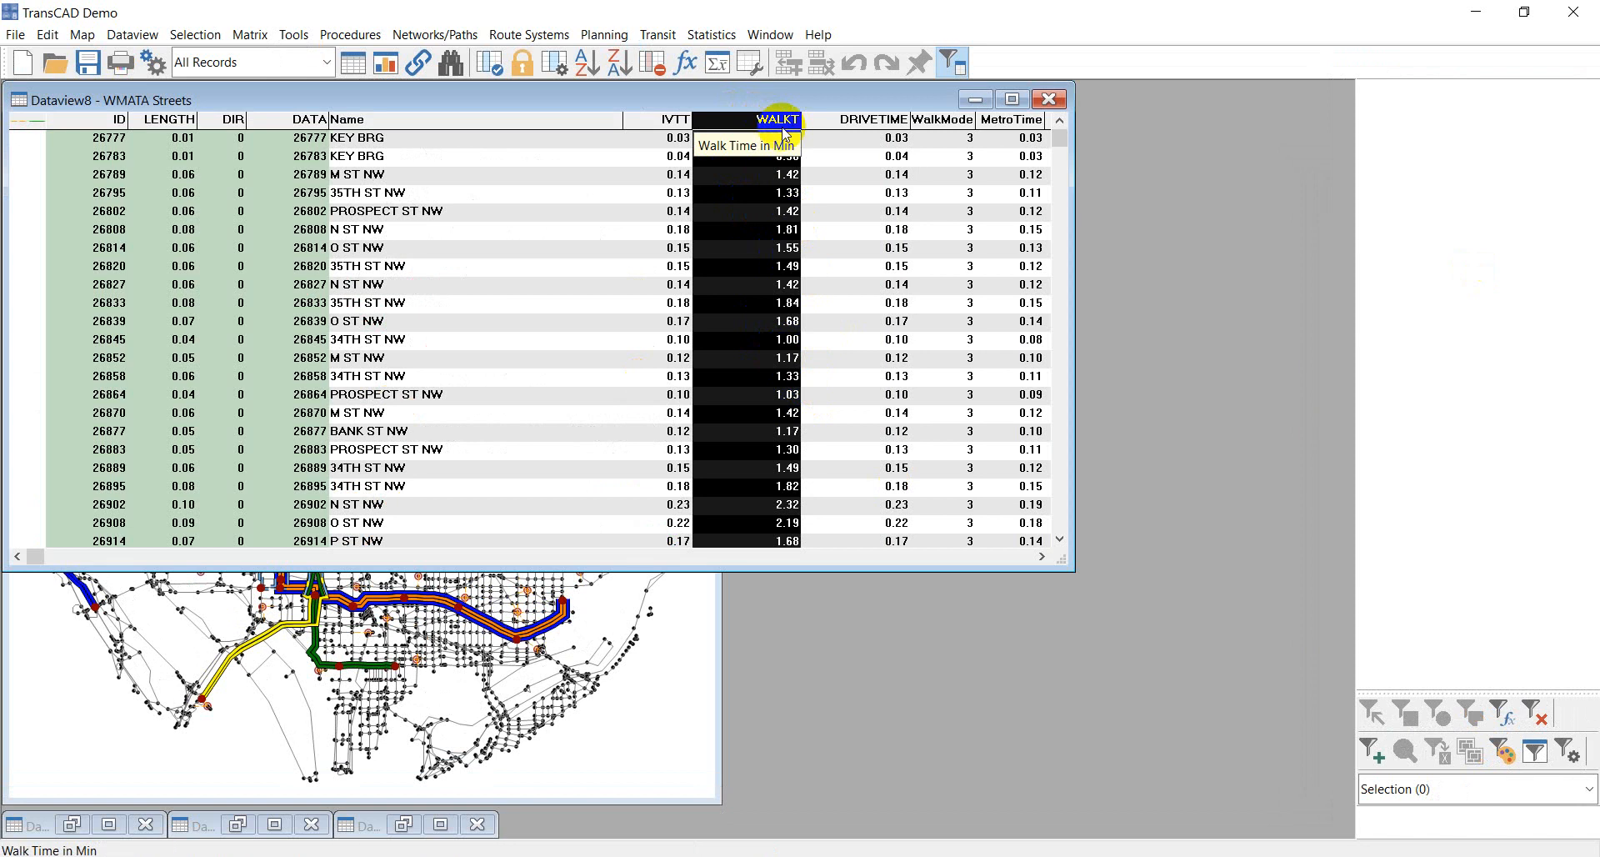
- Add a Real (8 bytes) field named WalkT_New to the WMATA Streets table
{"action": "left_click", "coordinate": [132, 34]}
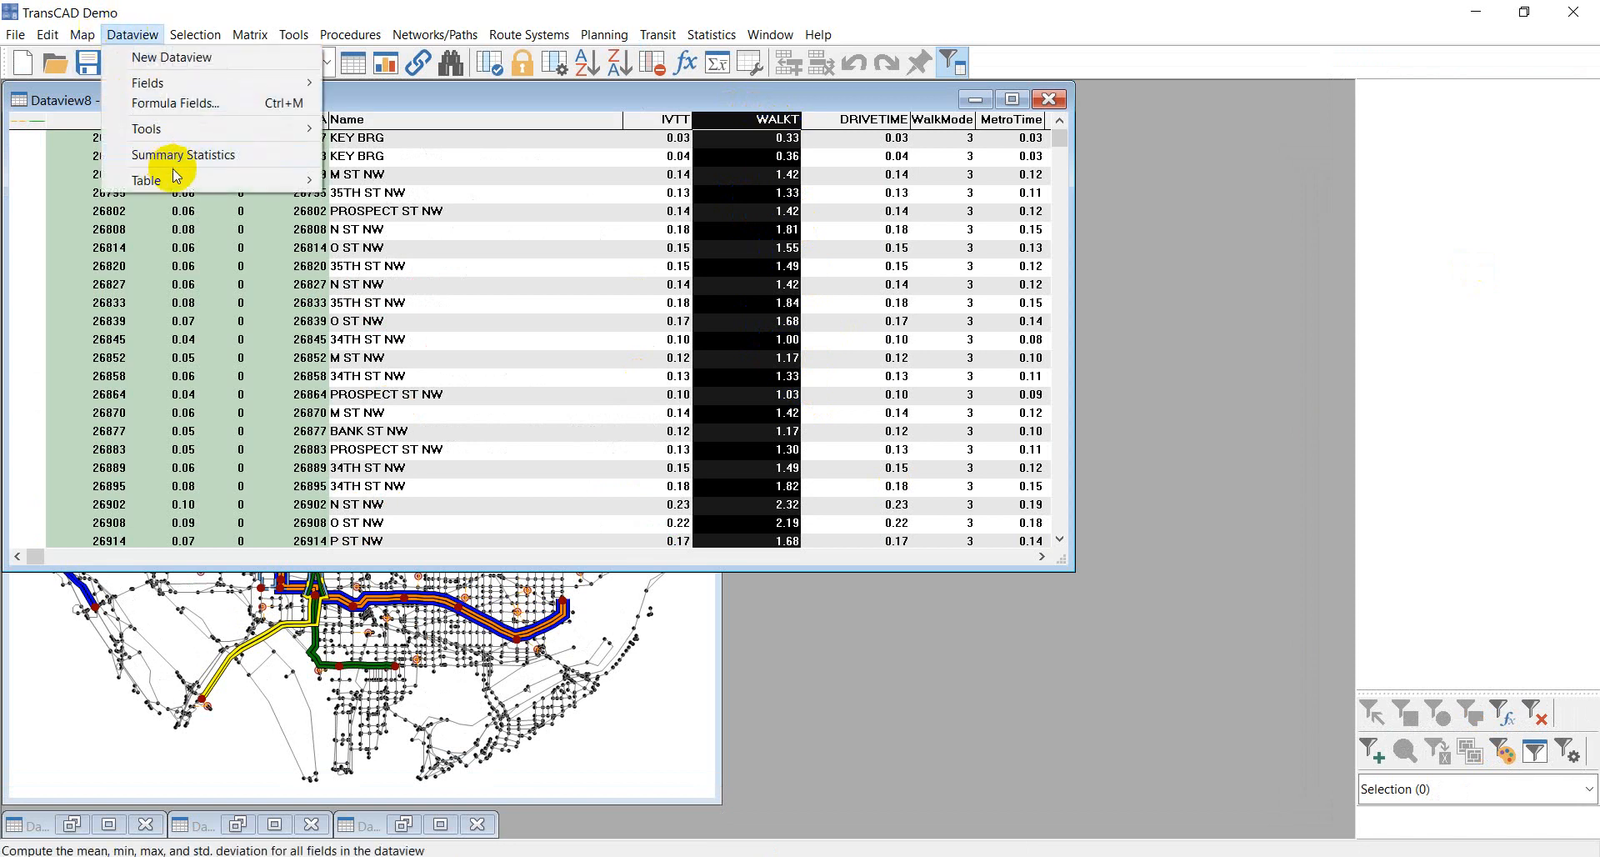
{"action": "mouse_move", "coordinate": [180, 179]}
{"action": "left_click", "coordinate": [371, 200]}
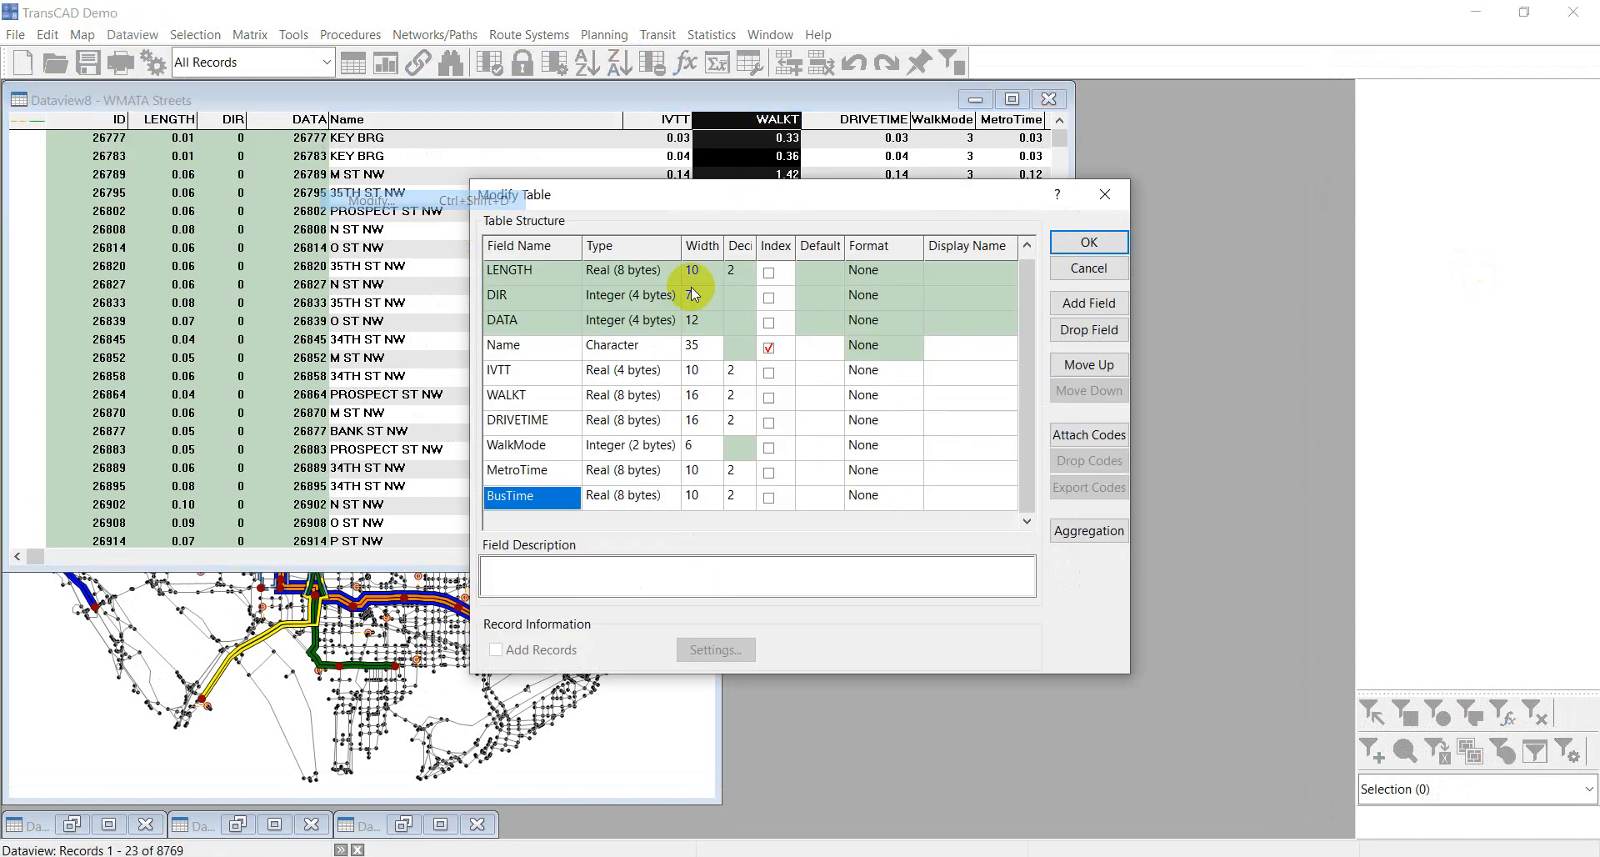
{"action": "left_click", "coordinate": [1089, 302]}
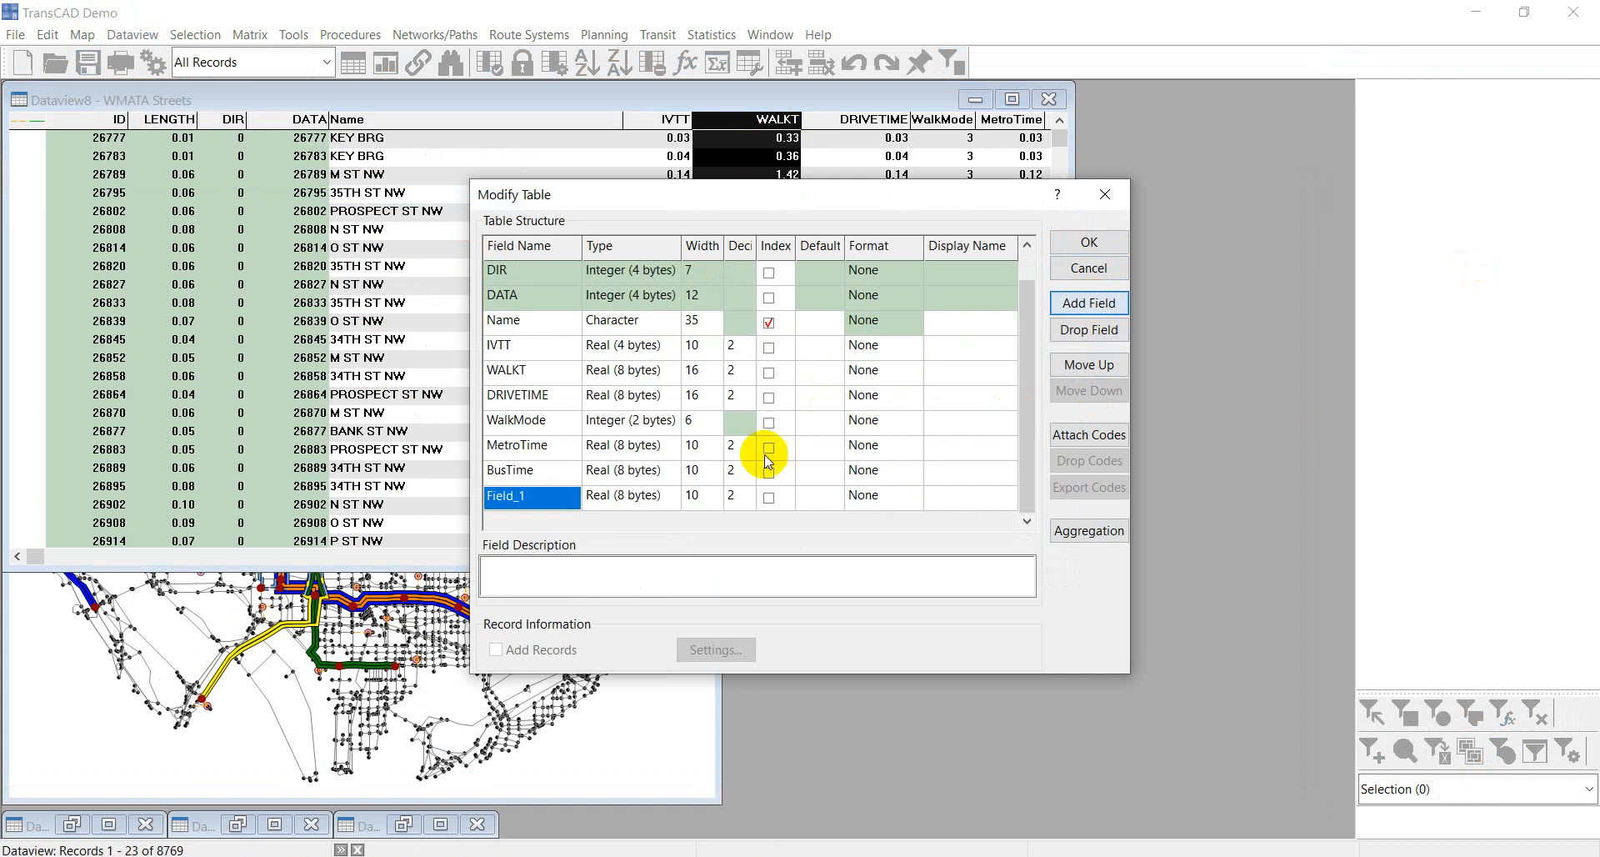
{"action": "left_click", "coordinate": [546, 496]}
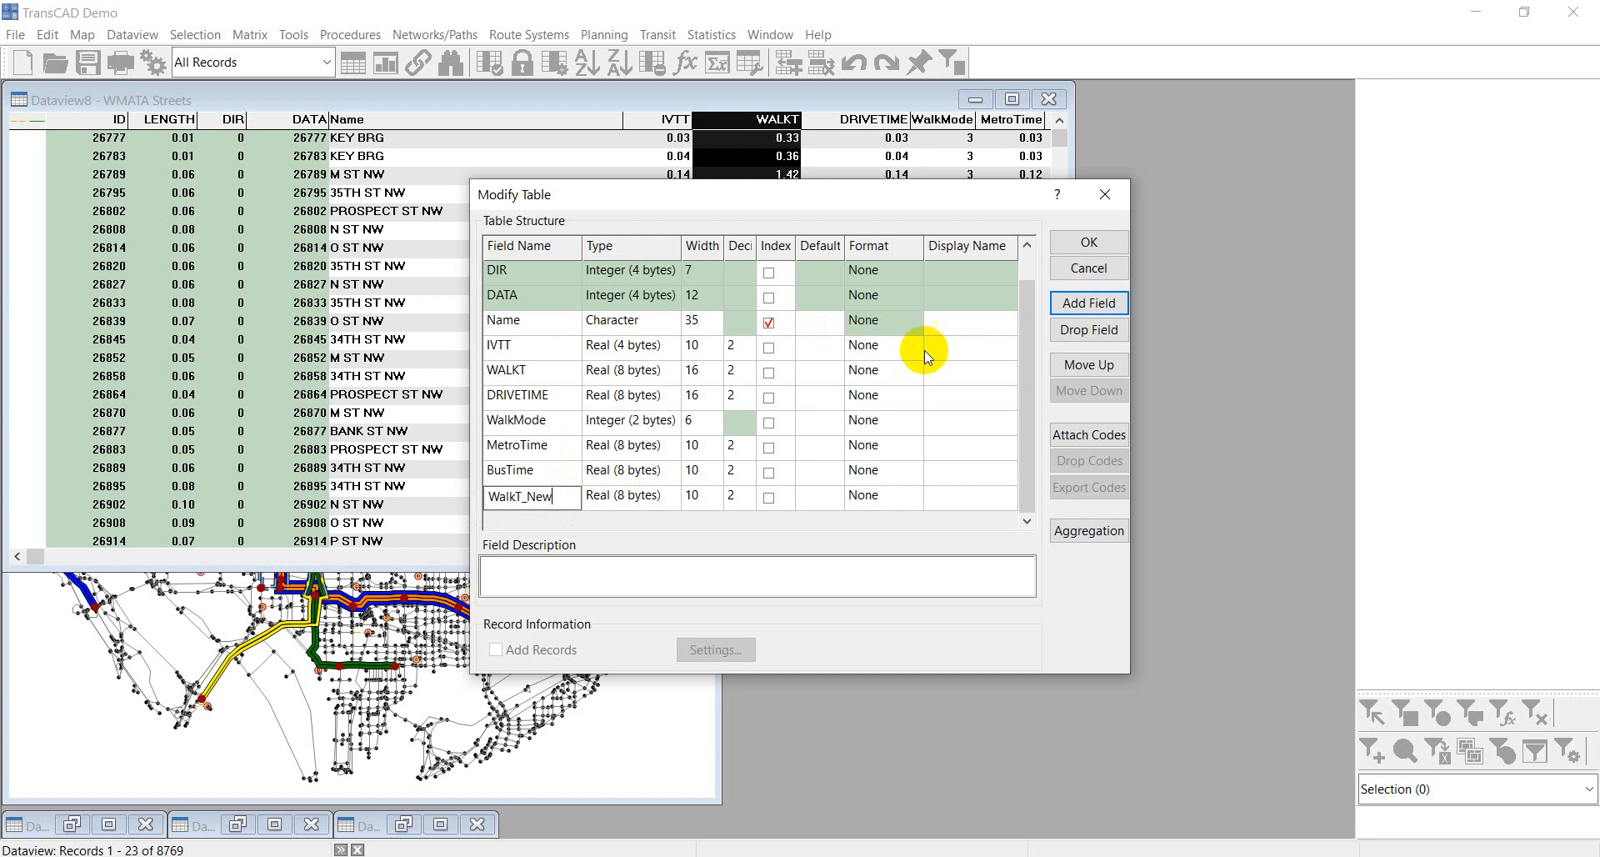
{"action": "left_click", "coordinate": [1080, 242]}
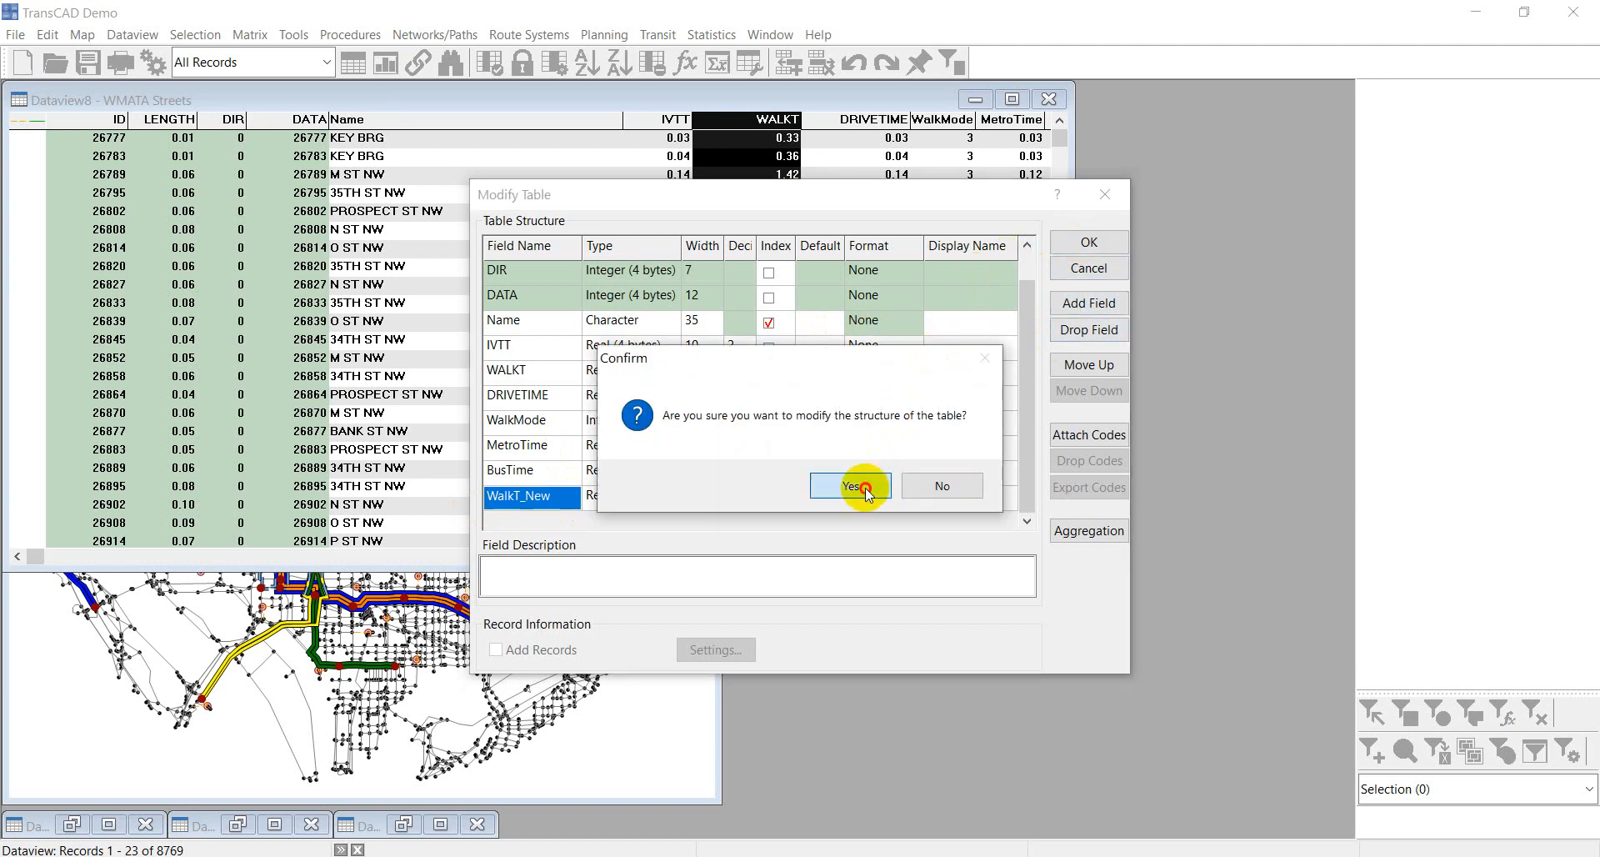
{"action": "left_click", "coordinate": [867, 481]}
- Confirm the table structure change and add a formula field computing LENGTH / 0.1 to the WMATA Streets dataview
{"action": "left_click", "coordinate": [861, 557]}
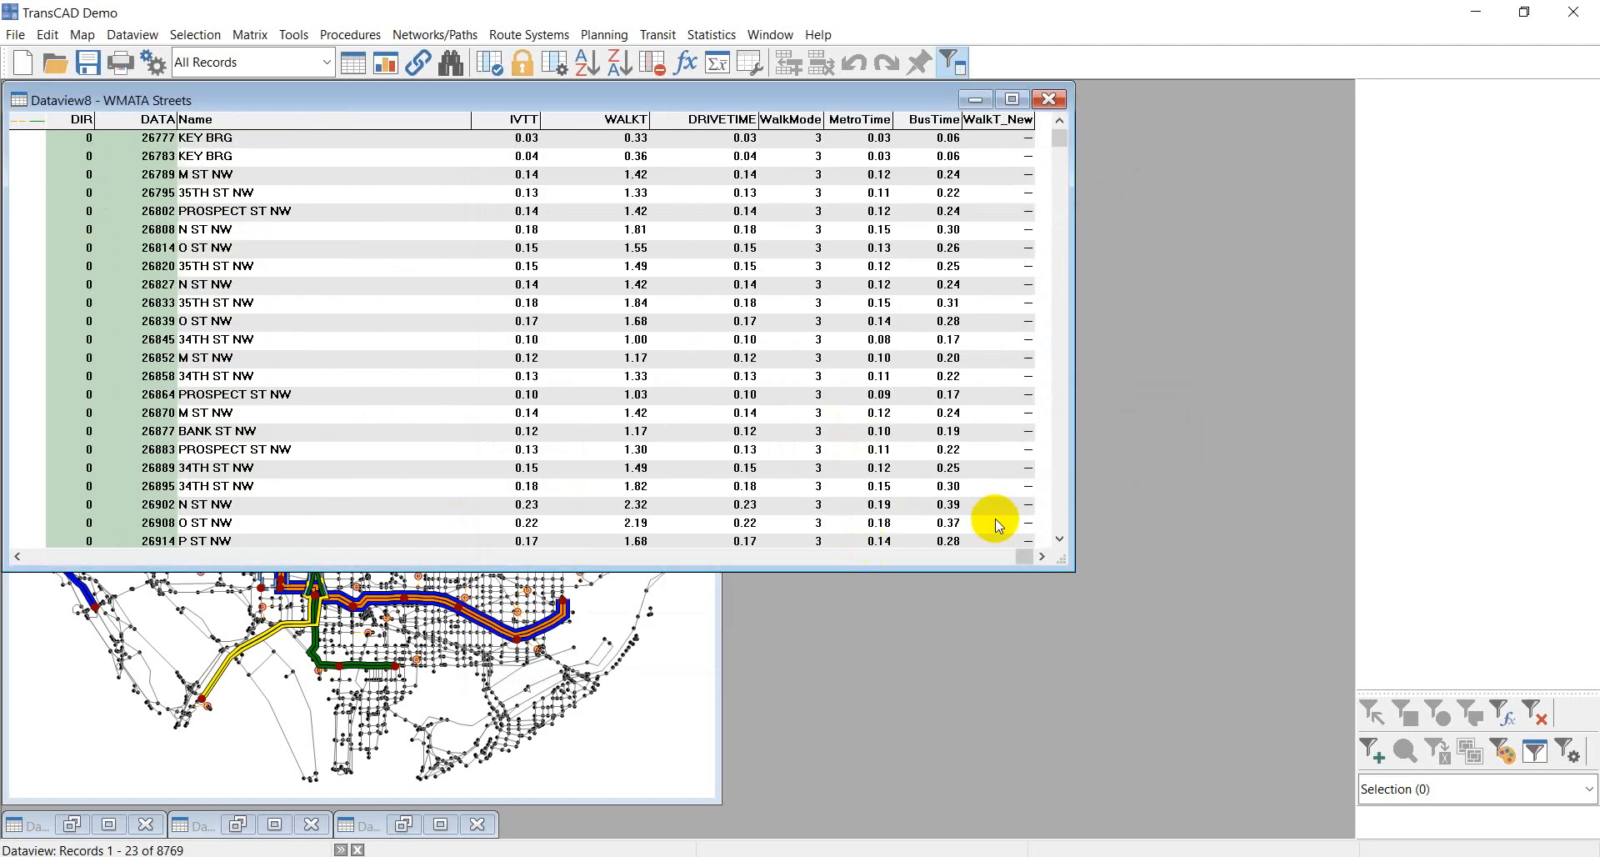
{"action": "left_click", "coordinate": [996, 119]}
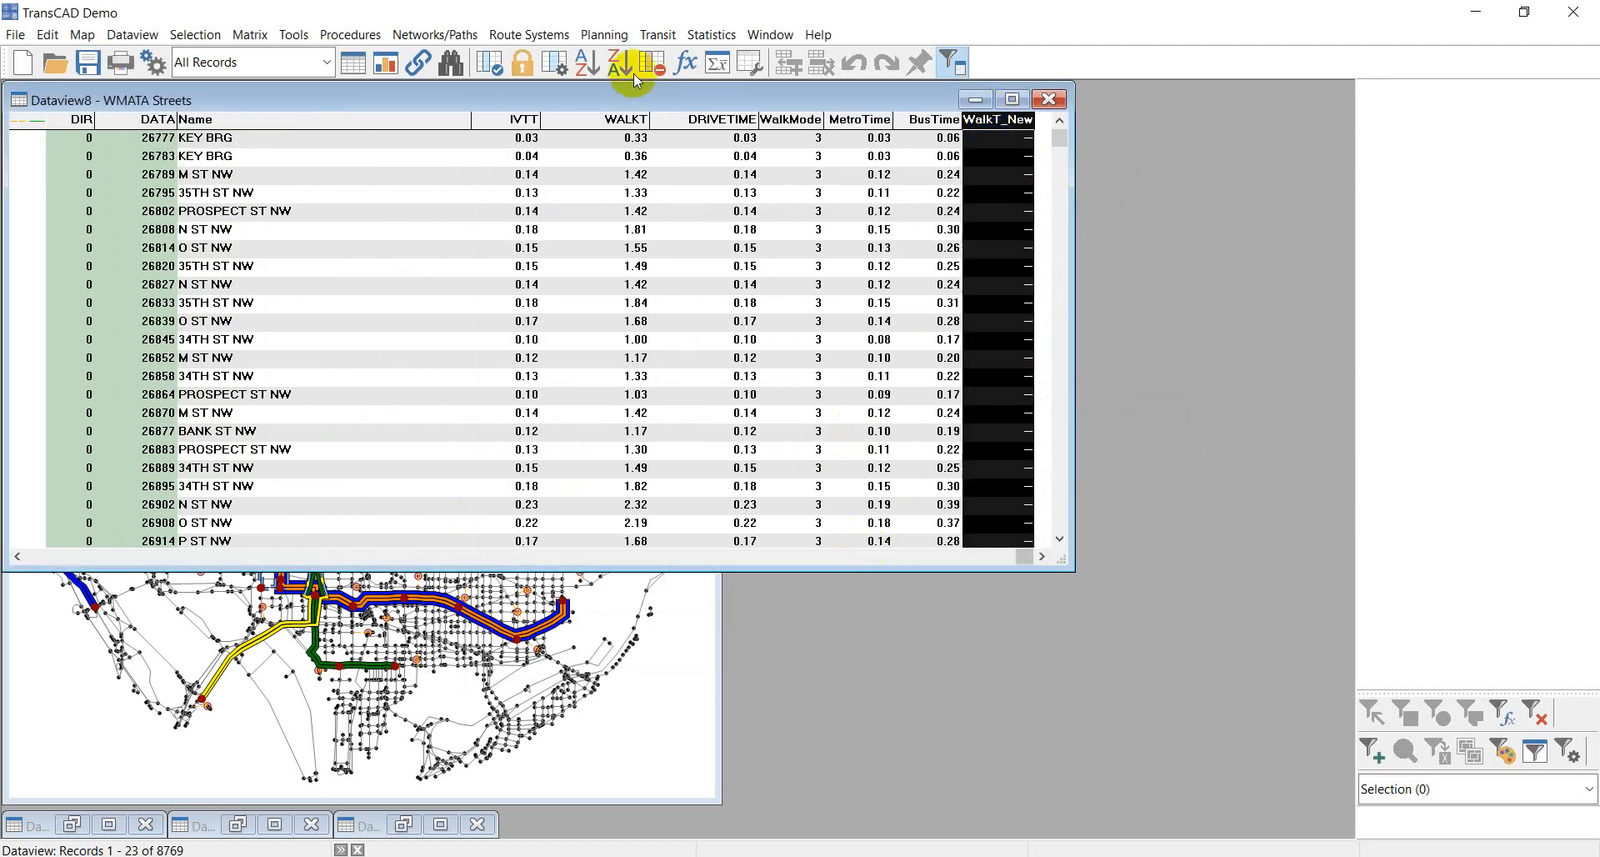
{"action": "left_click", "coordinate": [685, 62]}
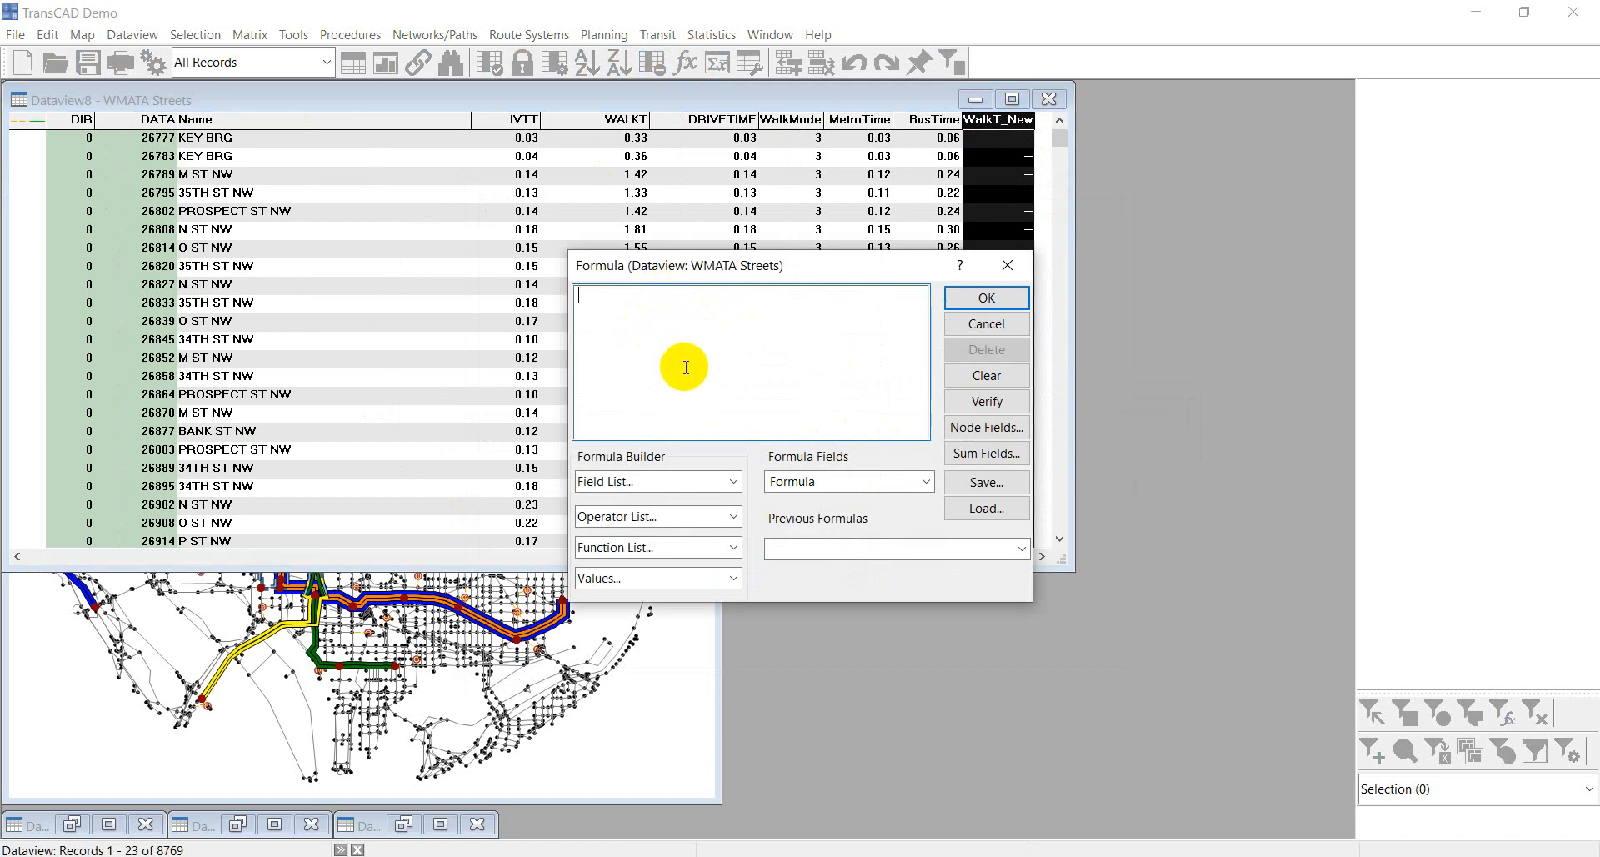
{"action": "left_click", "coordinate": [667, 482]}
{"action": "left_click", "coordinate": [677, 539]}
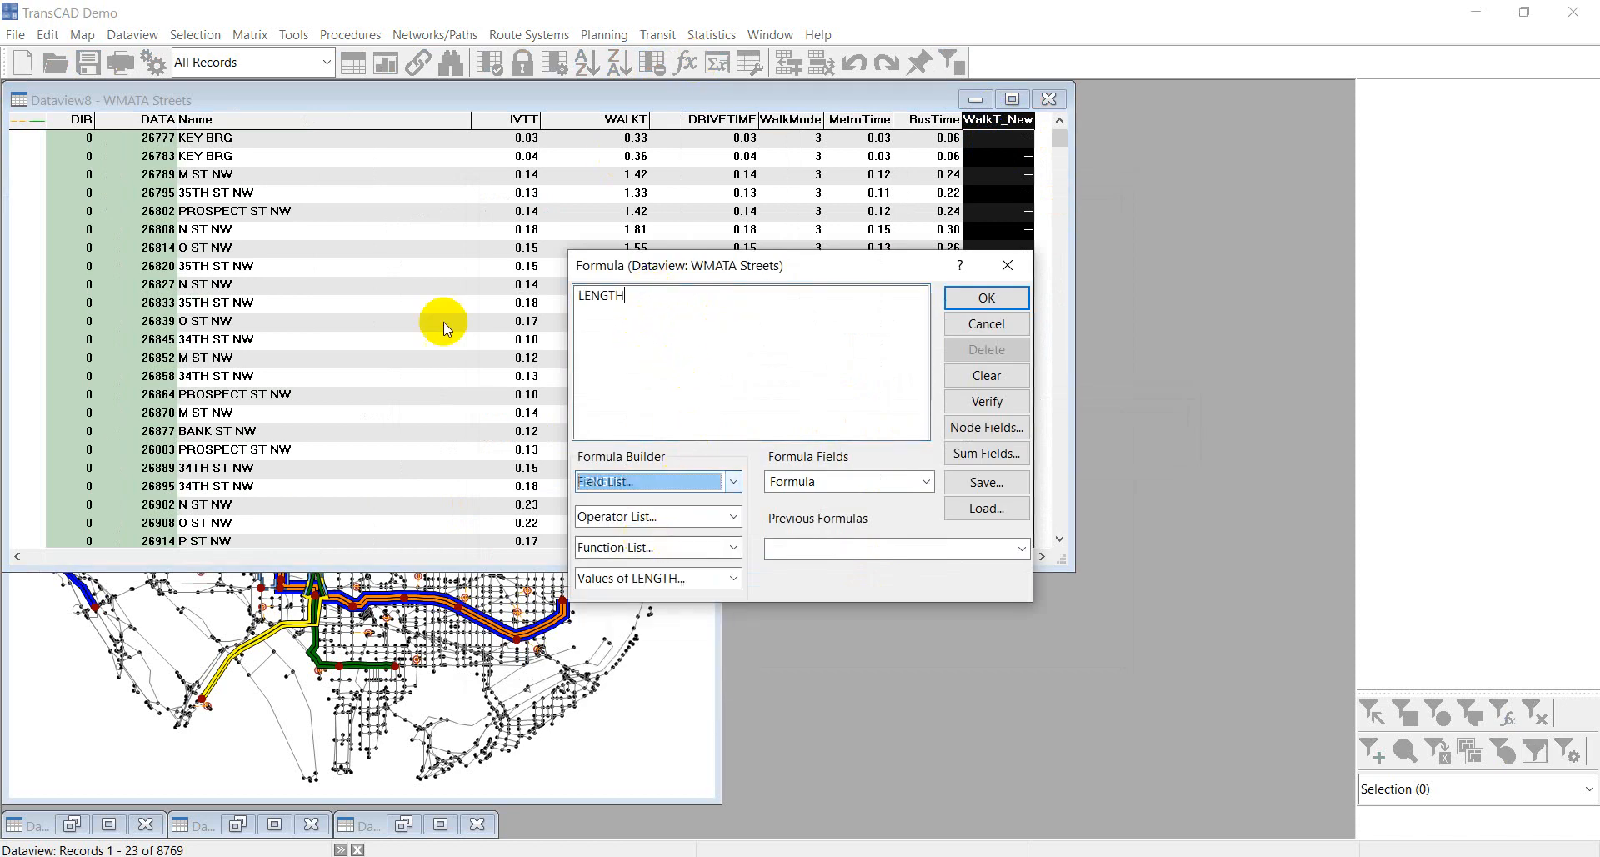
{"action": "left_click", "coordinate": [667, 313]}
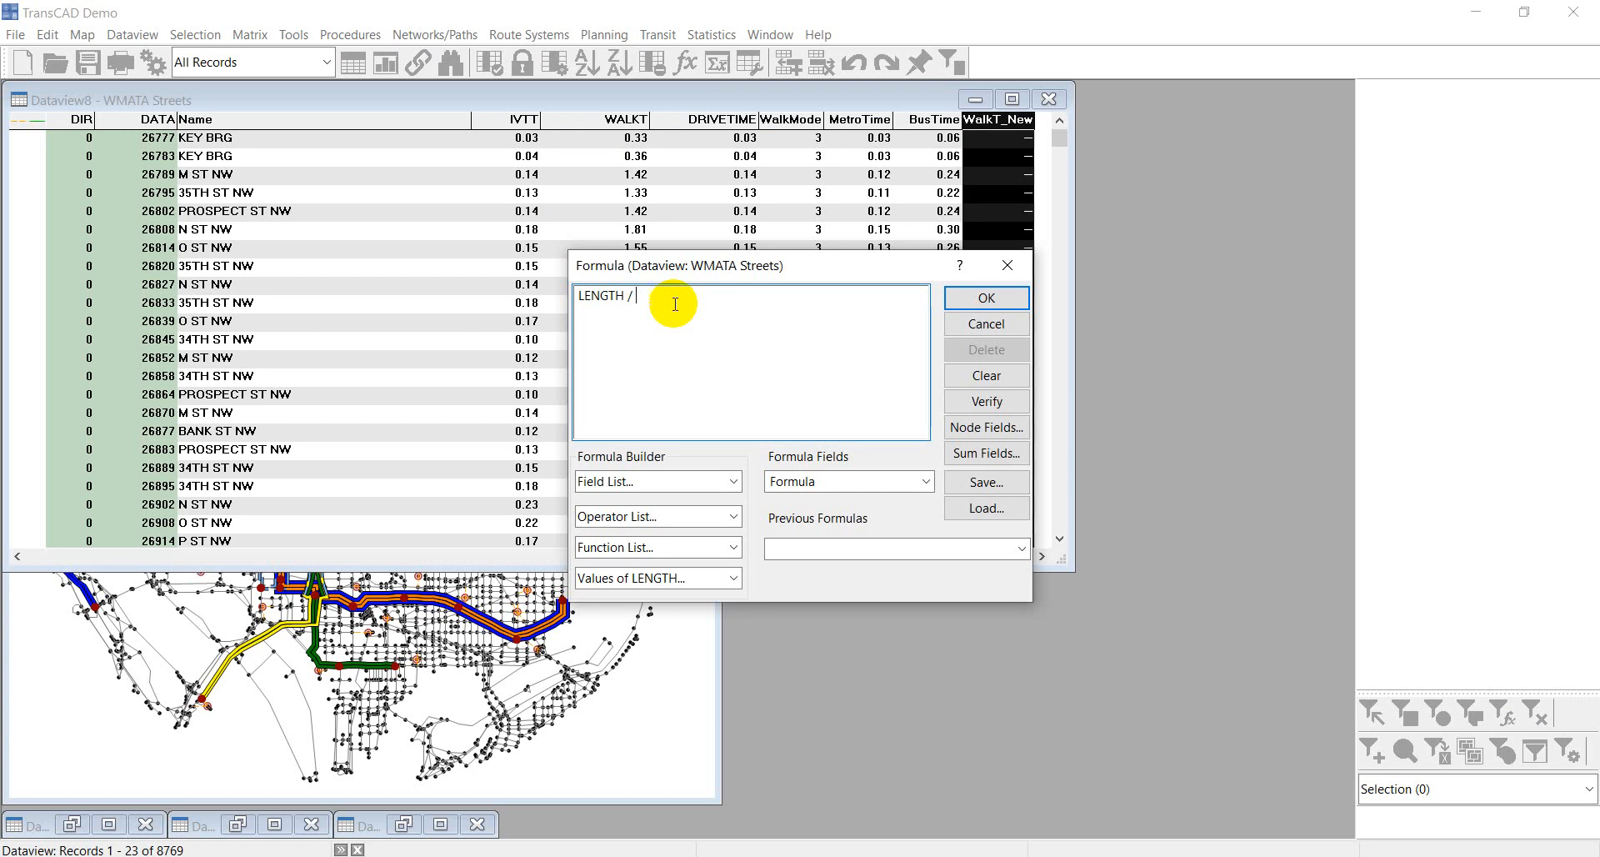
{"action": "left_click", "coordinate": [986, 300]}
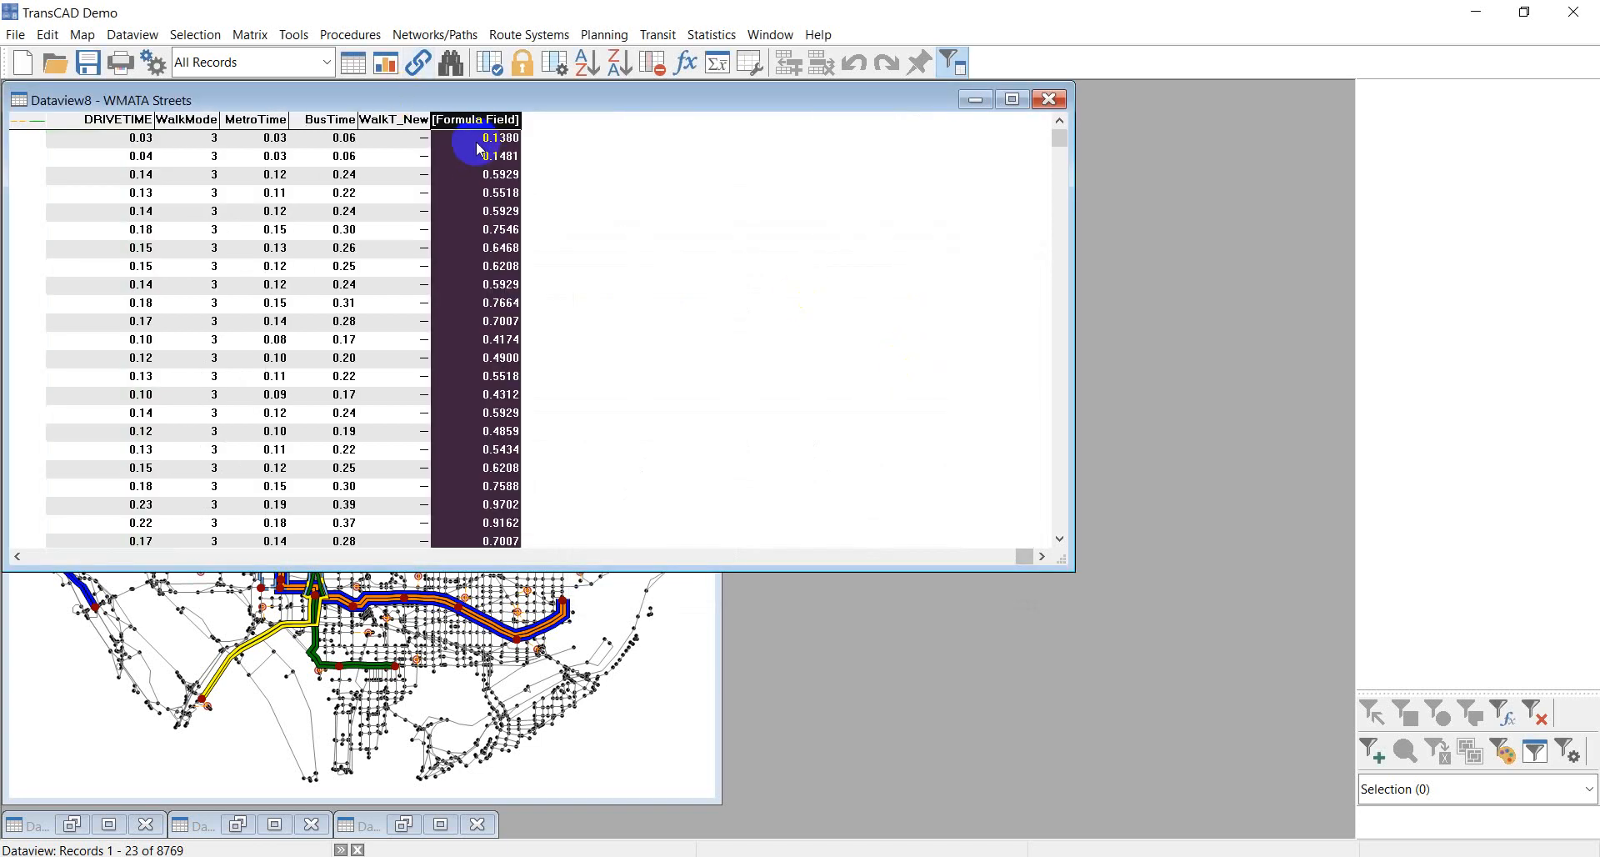
- Try to clear all values from the formula field column
{"action": "left_click", "coordinate": [477, 146]}
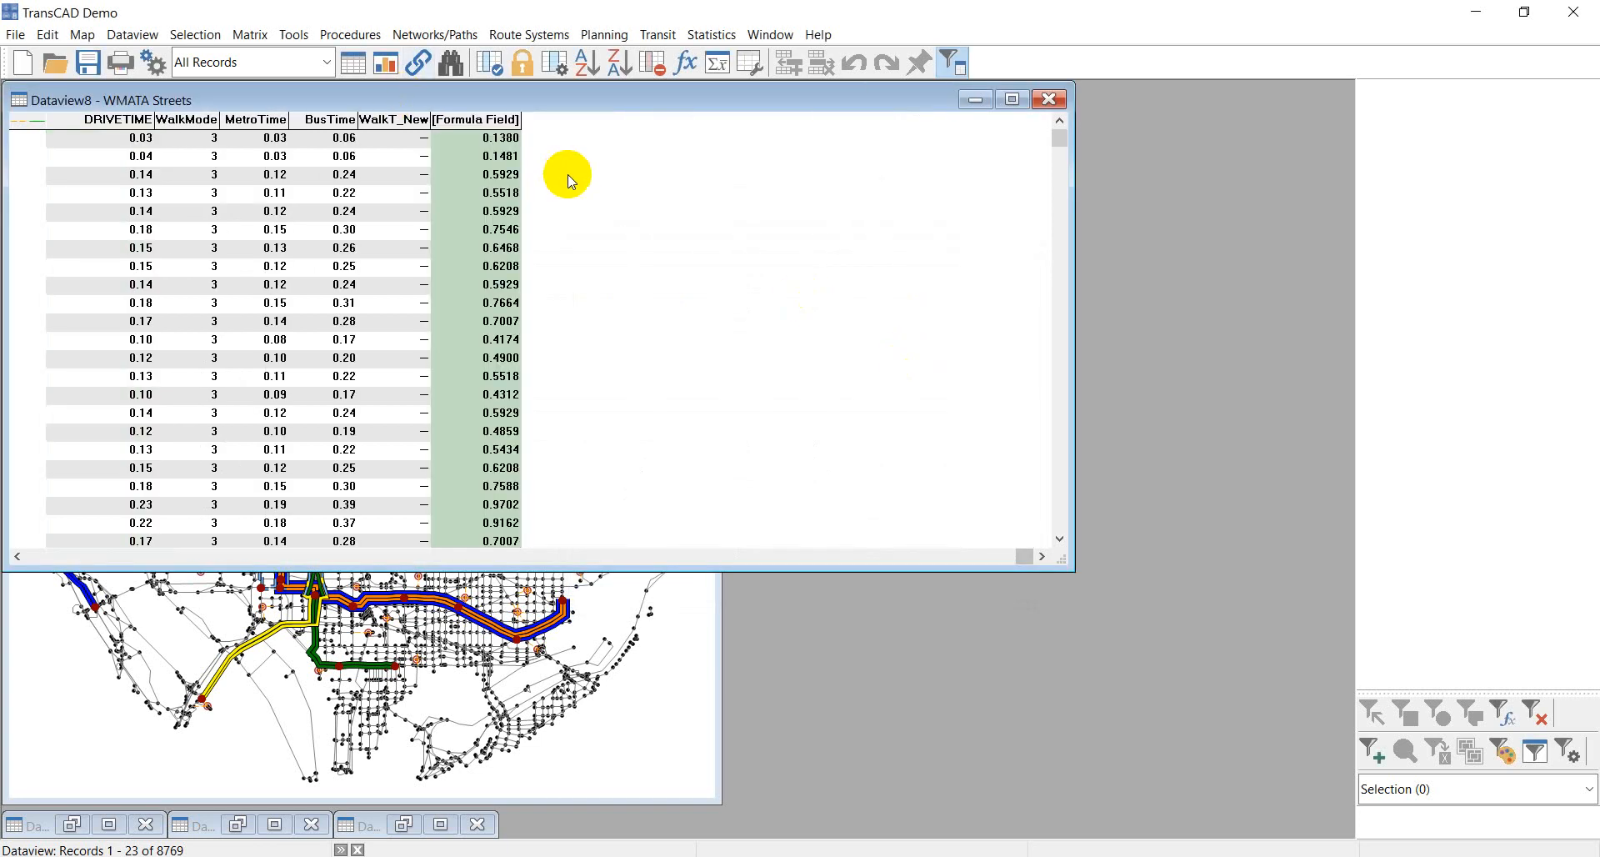
{"action": "left_click", "coordinate": [444, 119]}
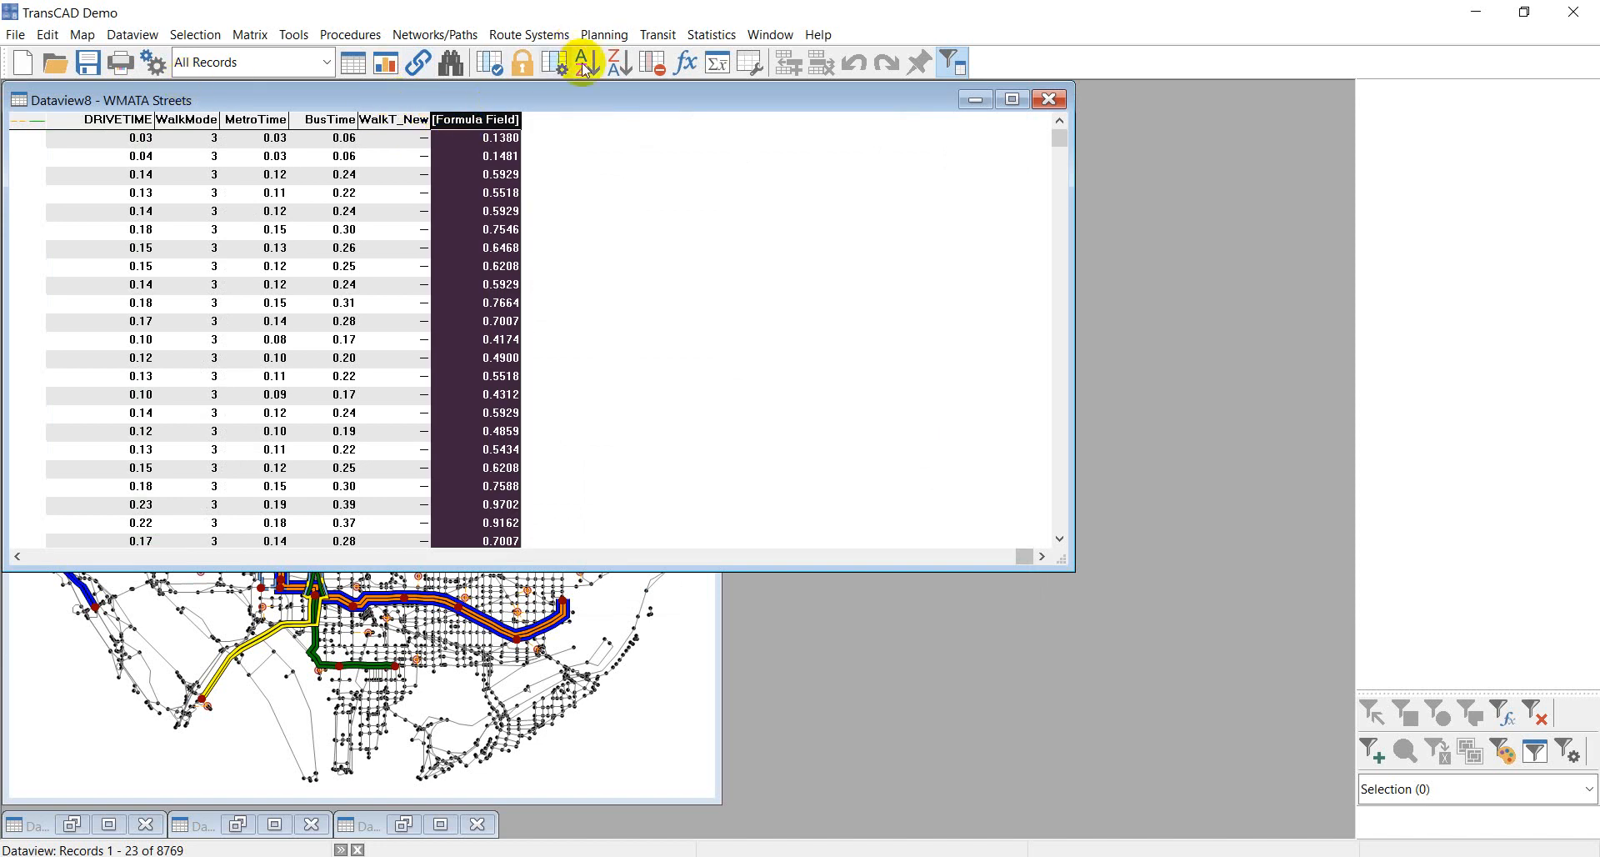
{"action": "right_click", "coordinate": [507, 118]}
{"action": "left_click", "coordinate": [589, 302]}
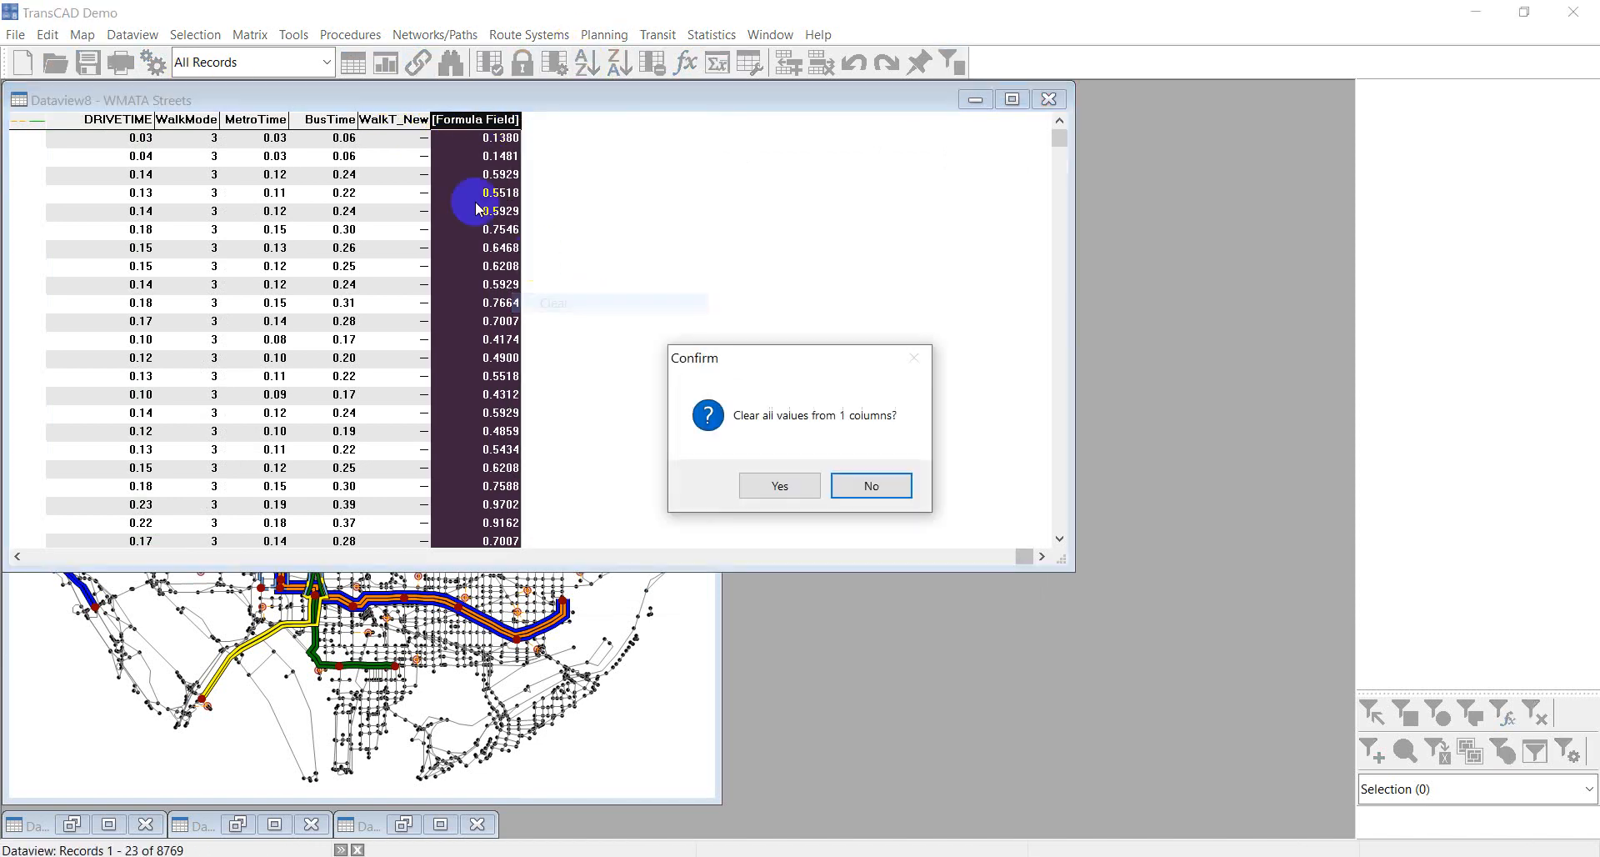
{"action": "left_click", "coordinate": [776, 479]}
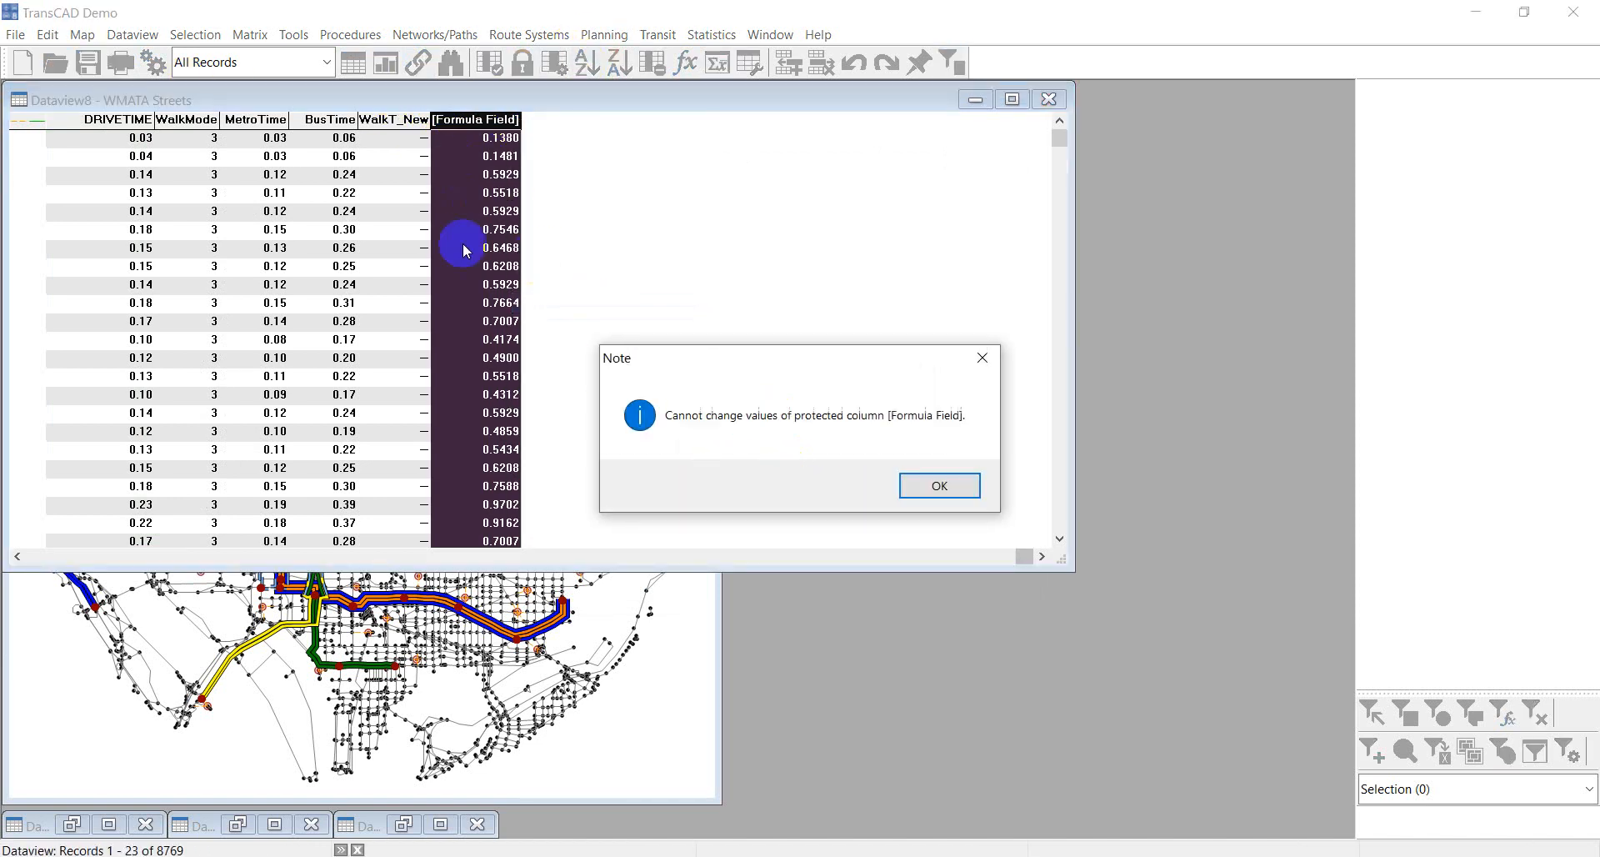
{"action": "left_click", "coordinate": [928, 487]}
- Fill the WalkT_New column with the formula LENGTH / 0.1 and check its values against the formula field
{"action": "left_click", "coordinate": [412, 122]}
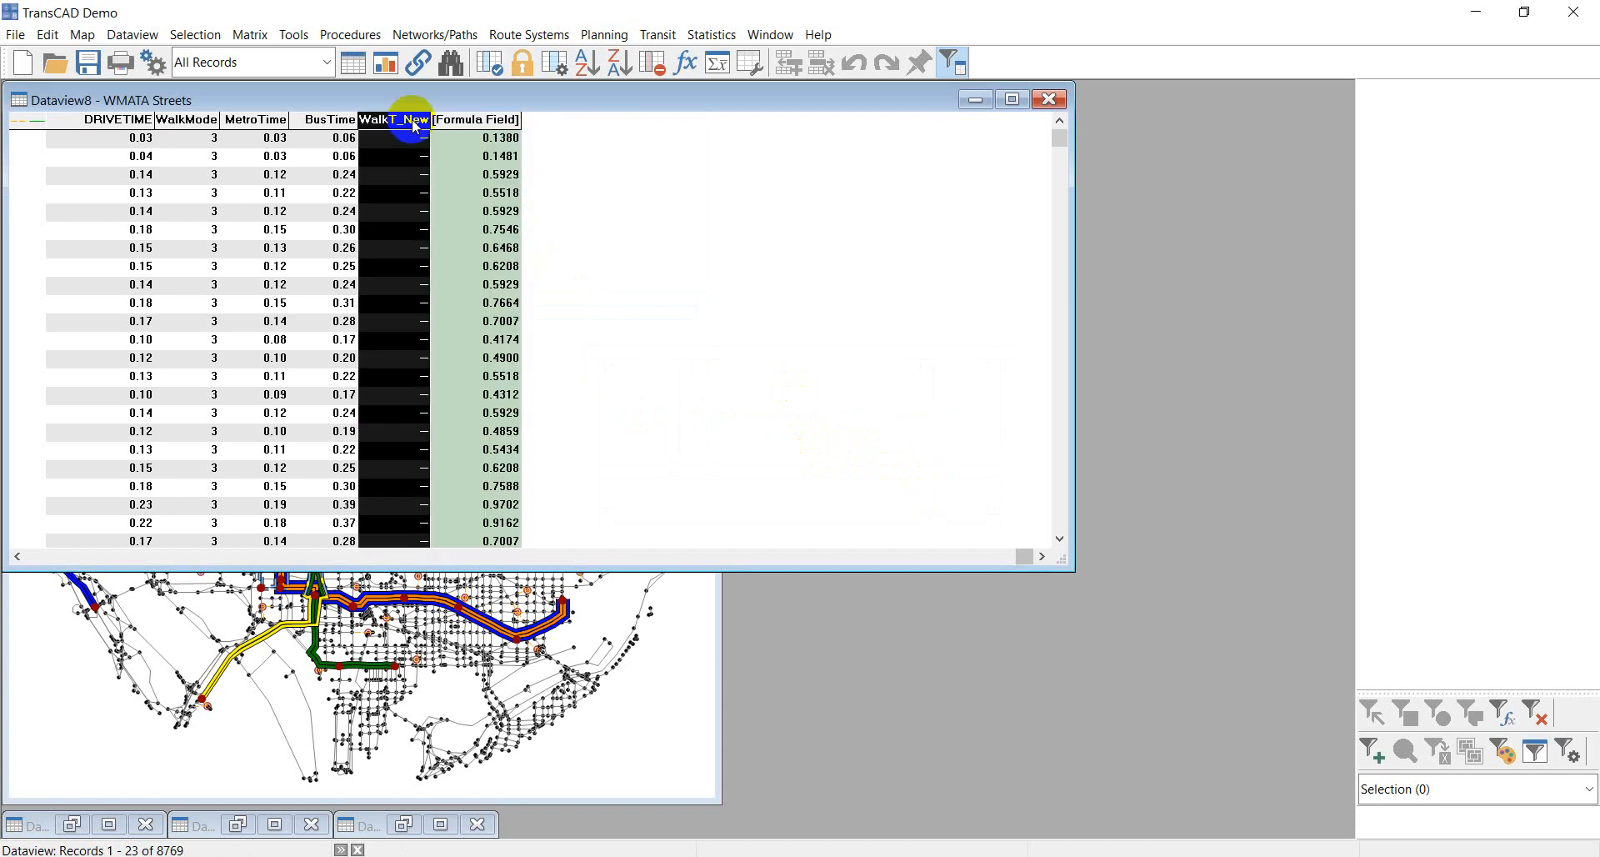
{"action": "right_click", "coordinate": [415, 126]}
{"action": "left_click", "coordinate": [482, 323]}
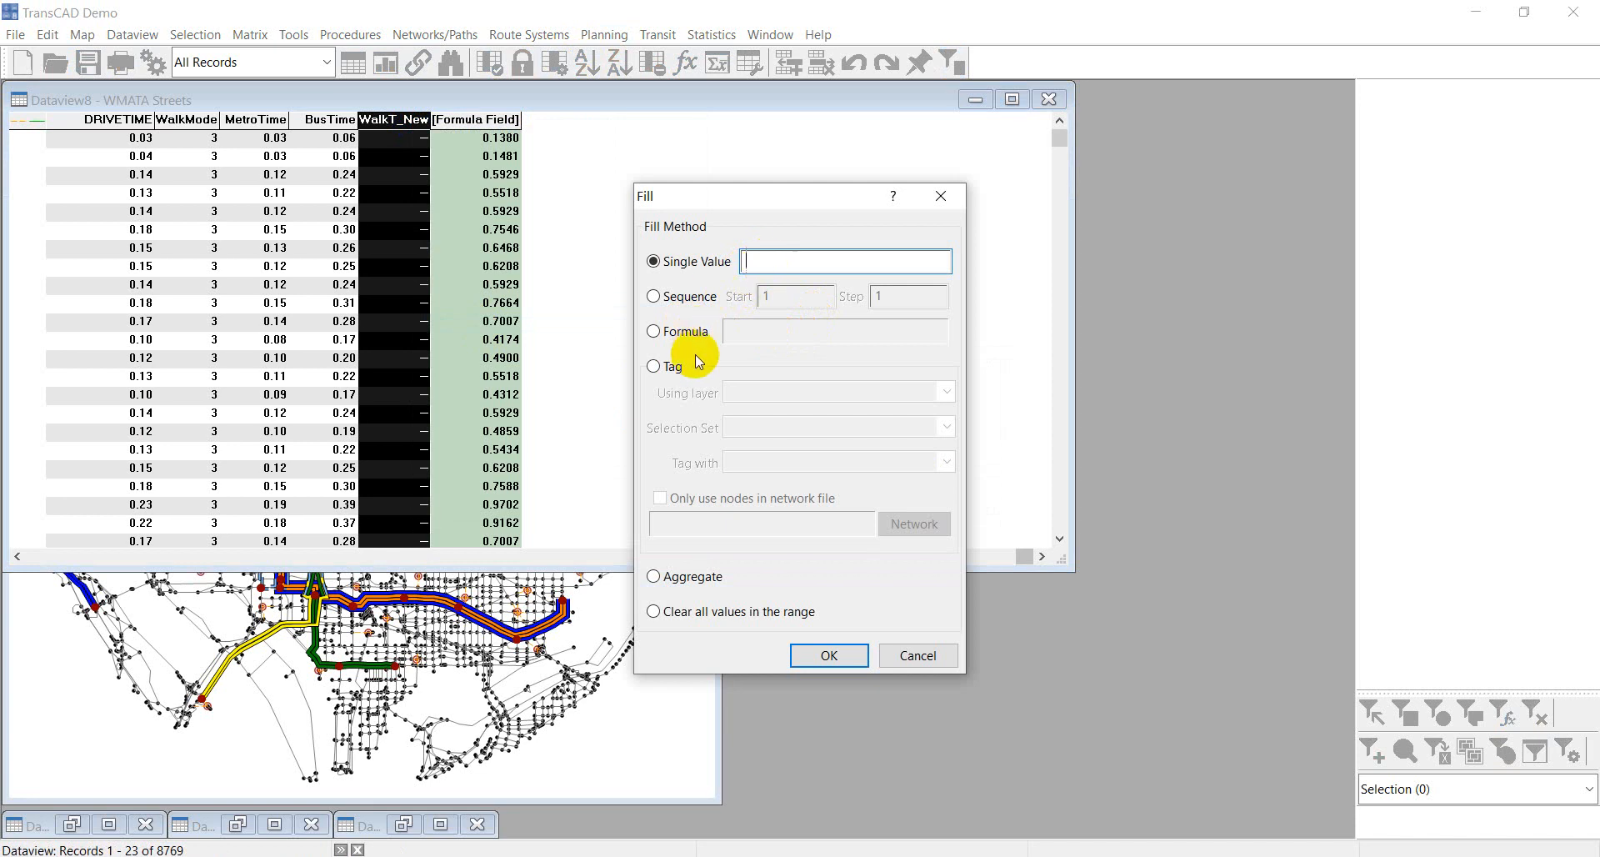
{"action": "left_click", "coordinate": [688, 331]}
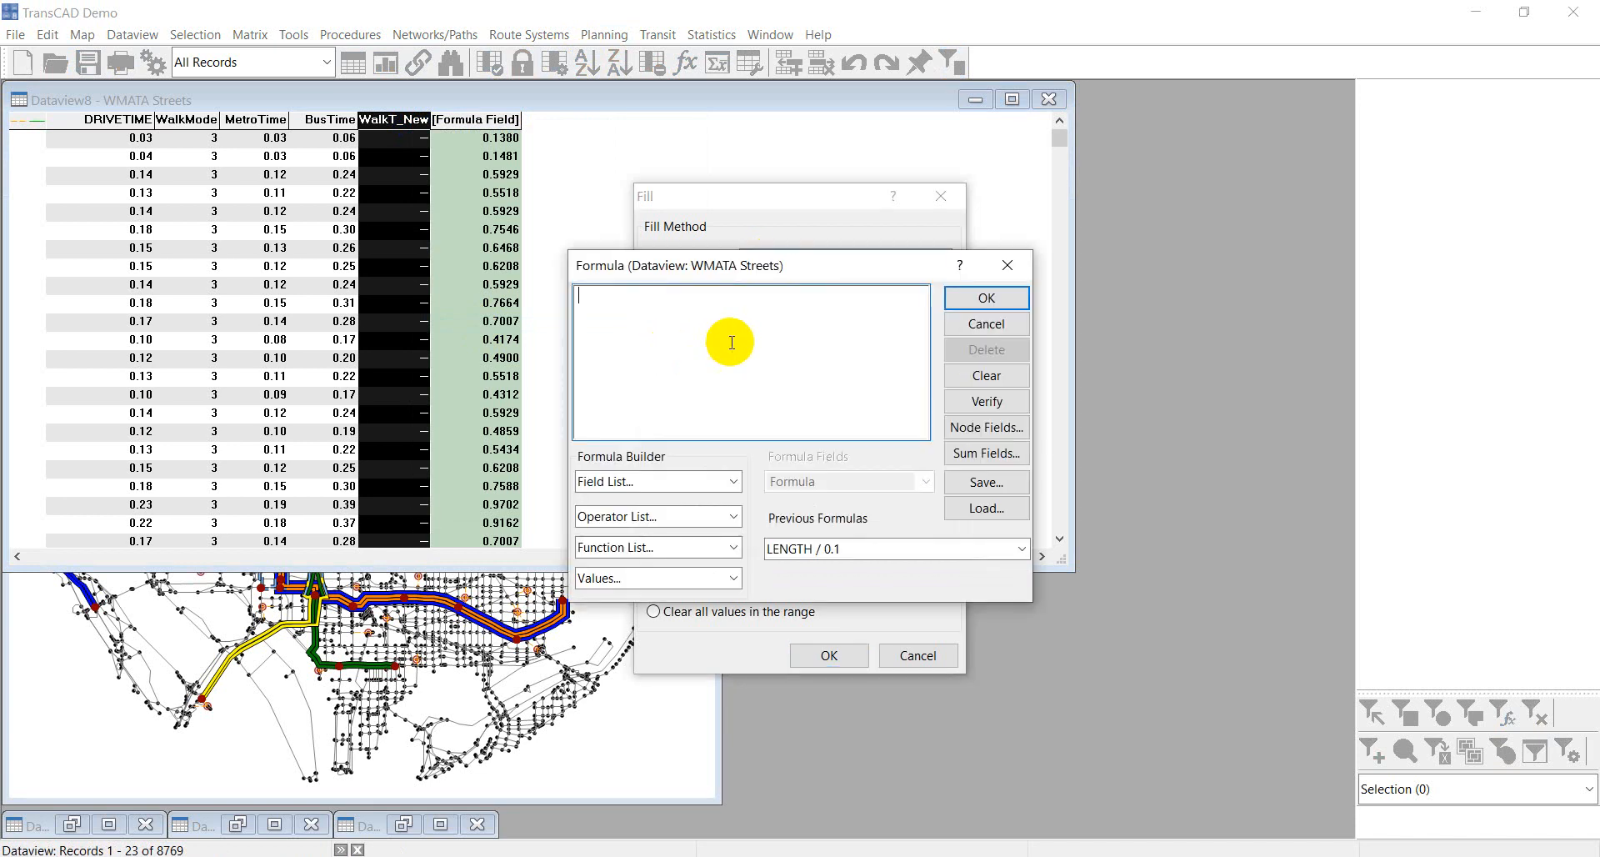
{"action": "left_click", "coordinate": [693, 481]}
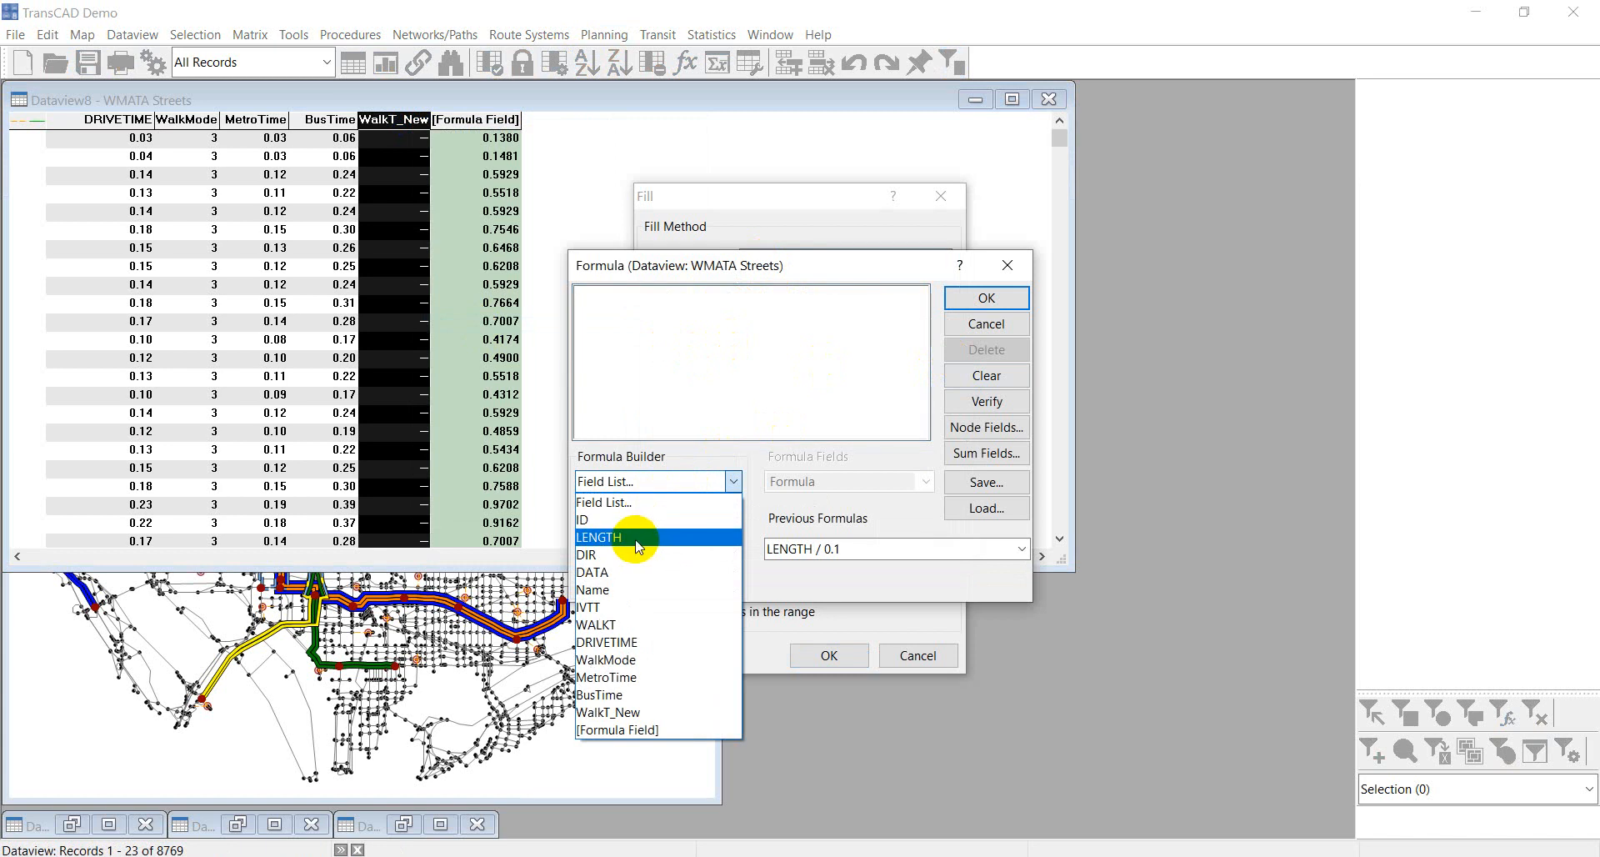
{"action": "left_click", "coordinate": [638, 546]}
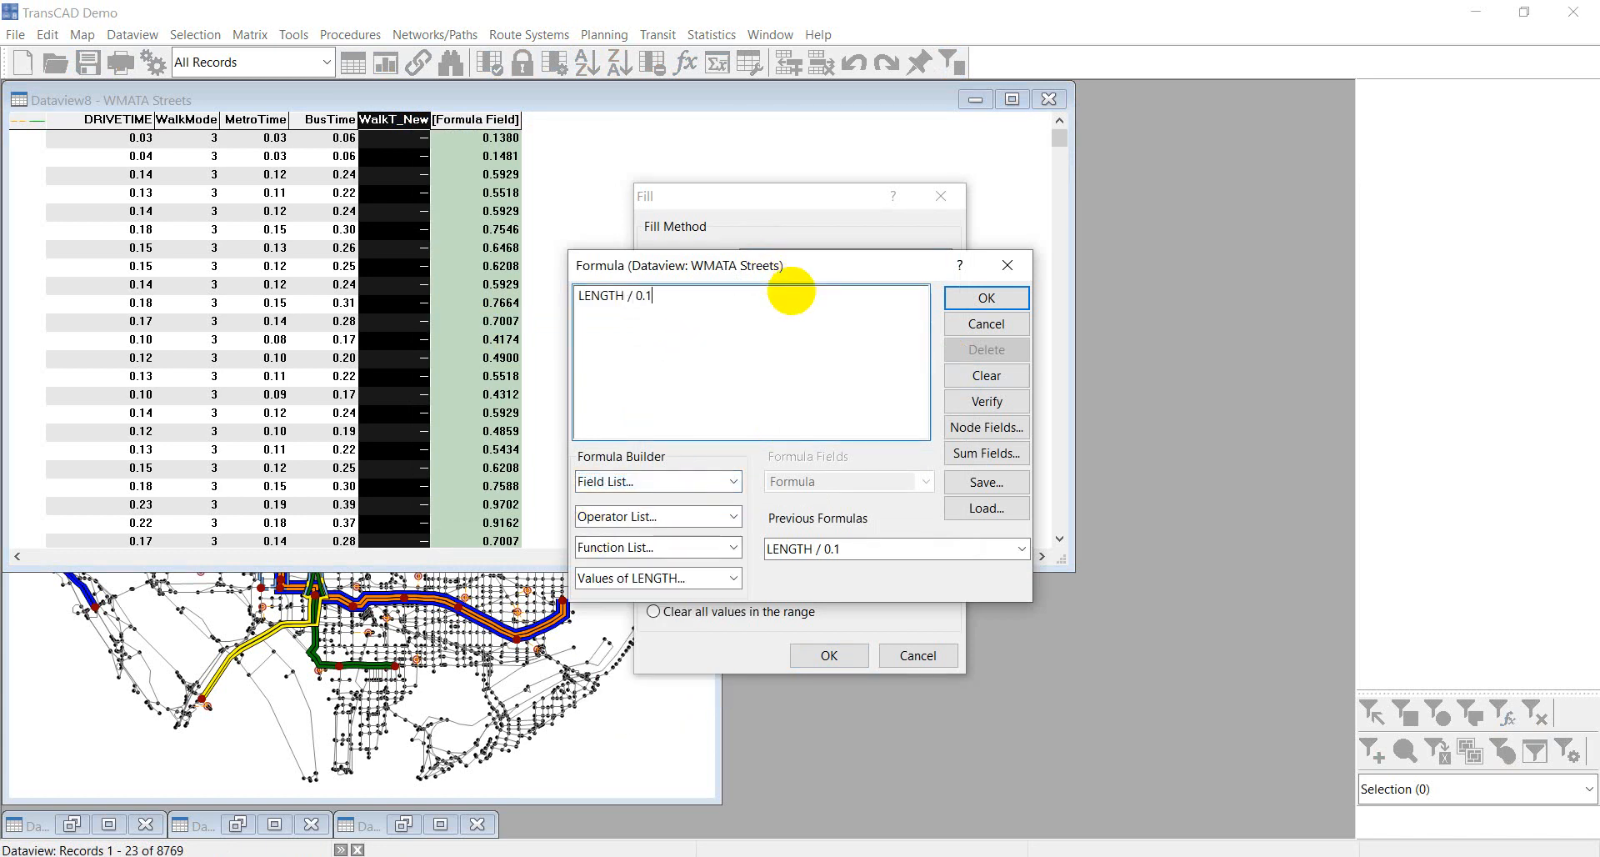
{"action": "left_click", "coordinate": [983, 298]}
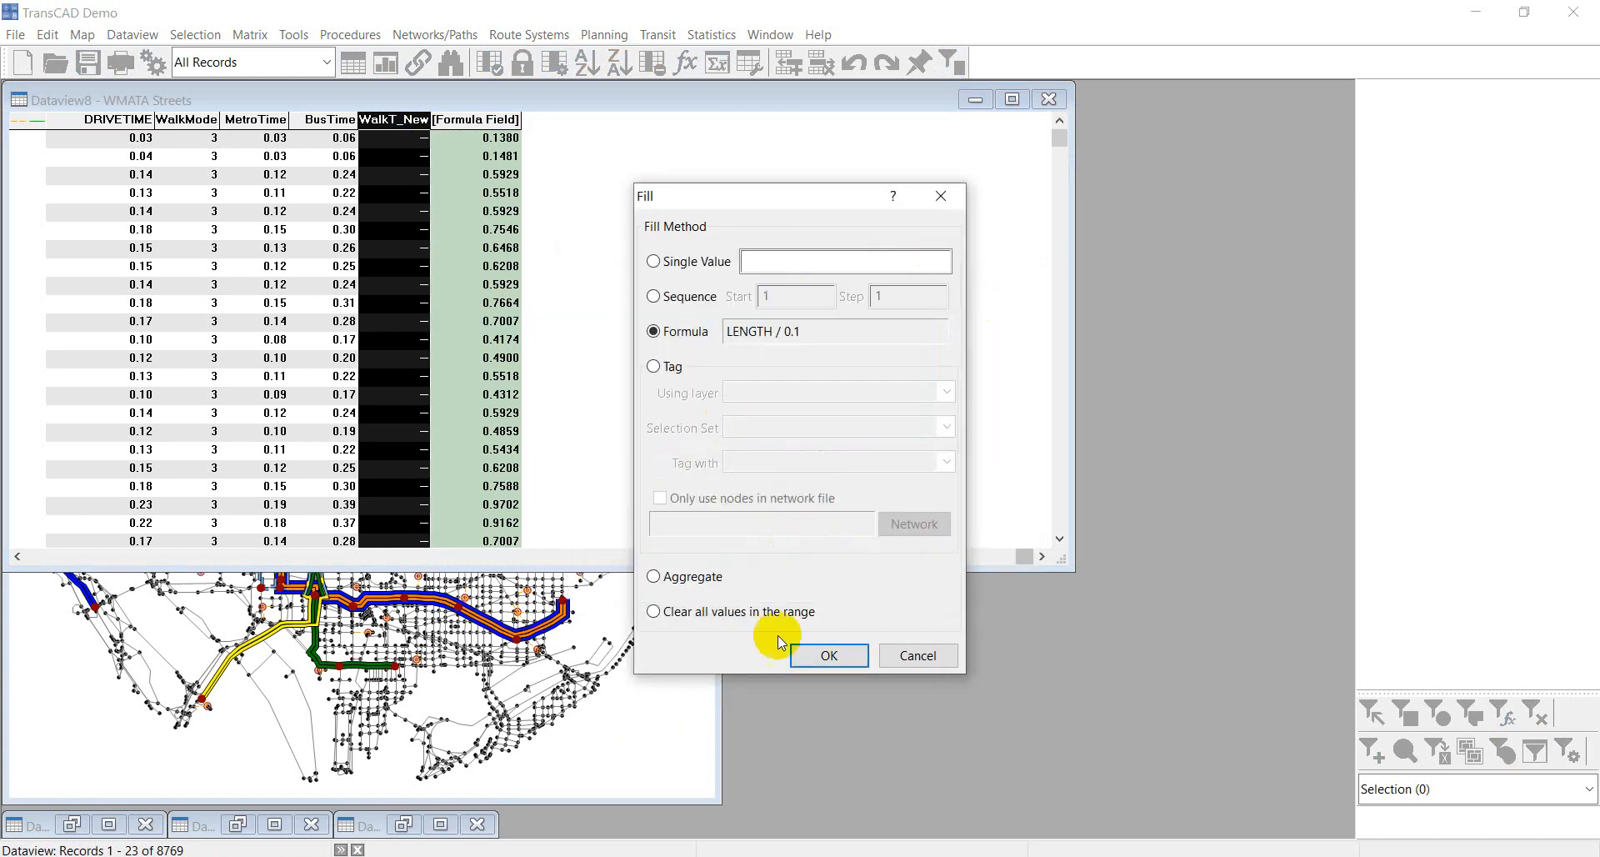
{"action": "left_click", "coordinate": [829, 655]}
{"action": "left_click_drag", "start_coordinate": [411, 140], "coordinate": [395, 431]}
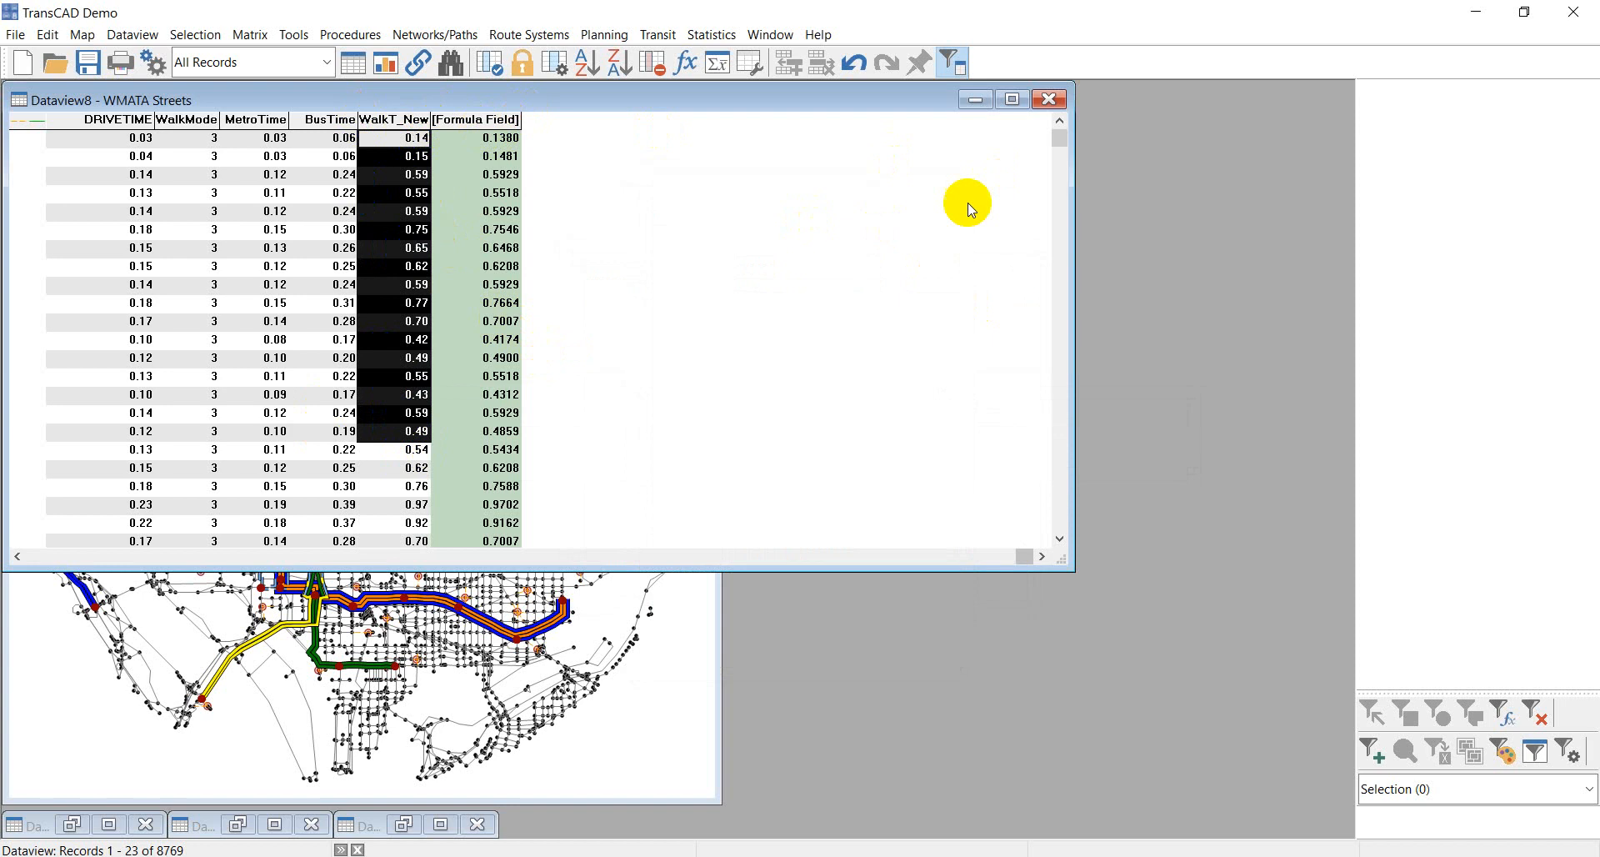
- Close the WMATA Streets dataview without saving its changes and move the map window toward the middle of the workspace
{"action": "left_click", "coordinate": [1051, 105]}
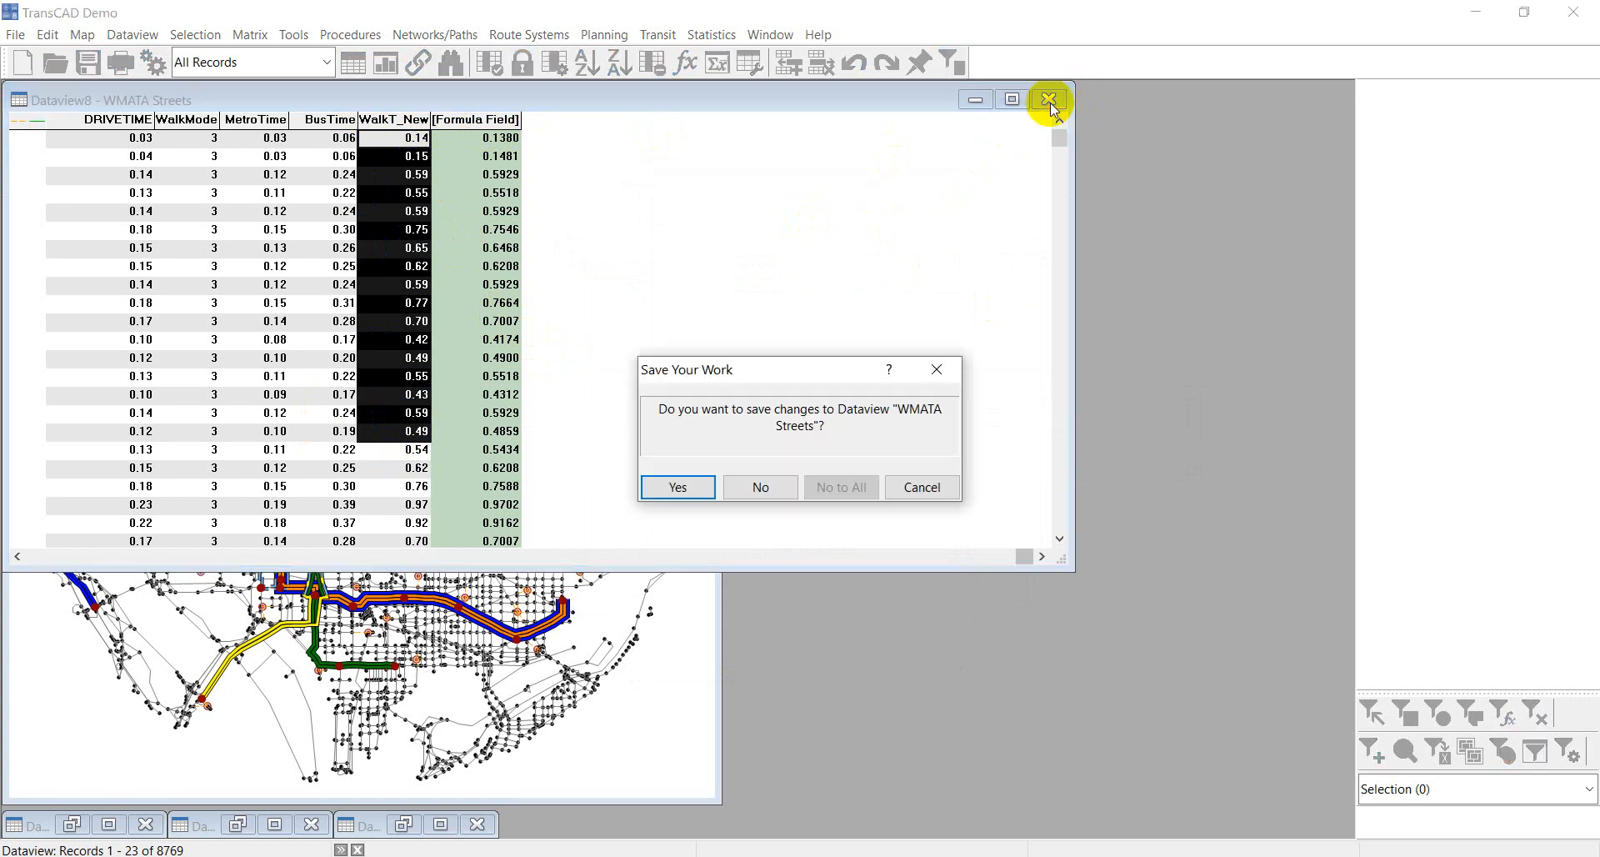
{"action": "left_click", "coordinate": [766, 491]}
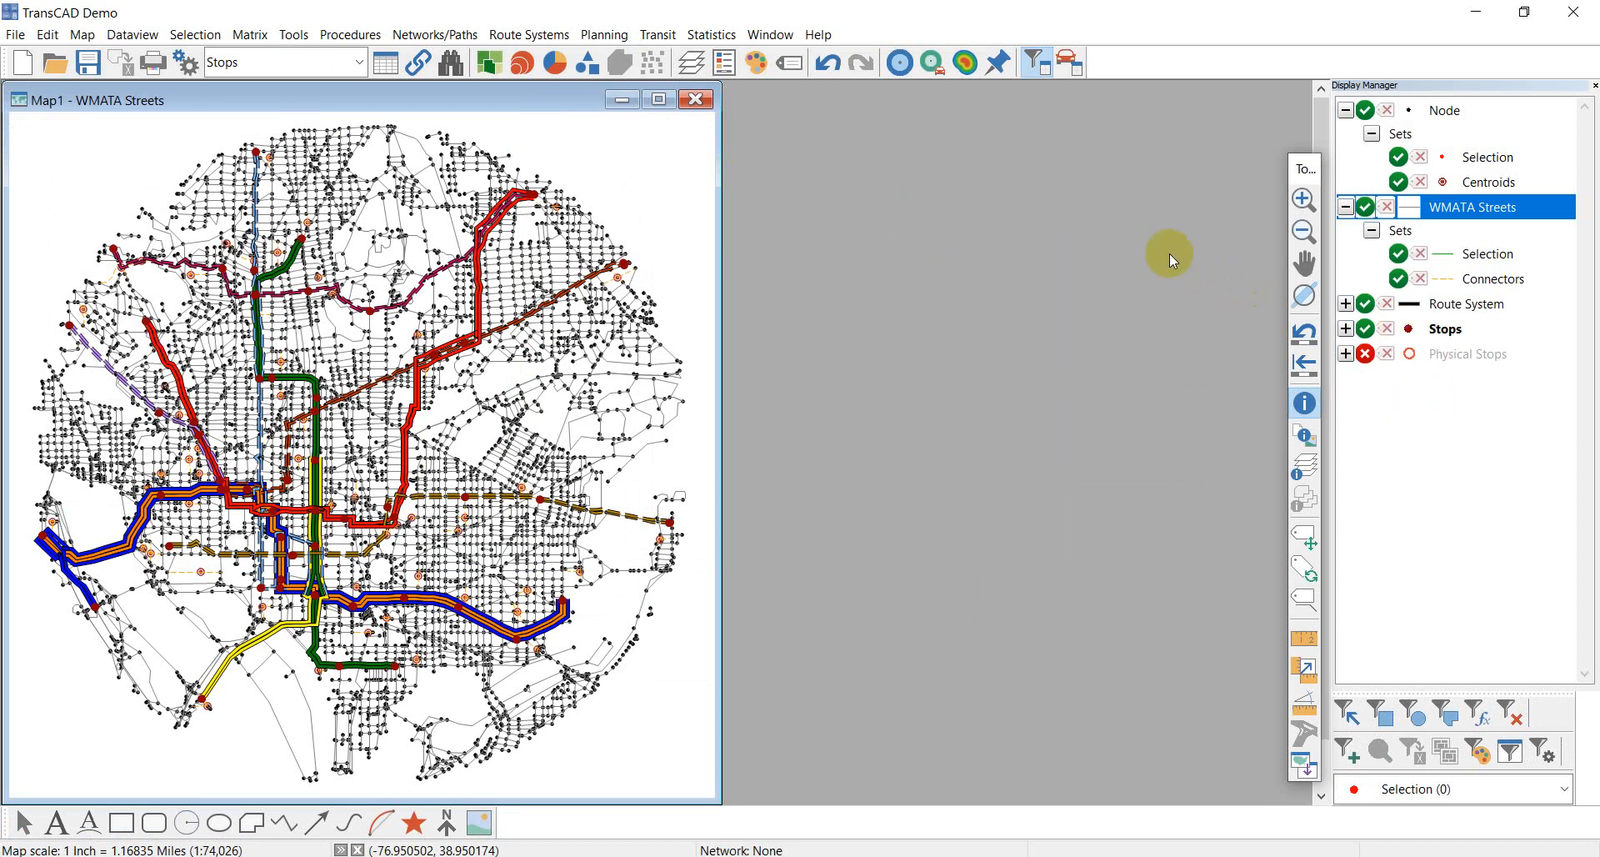
{"action": "left_click_drag", "start_coordinate": [564, 107], "coordinate": [843, 133]}
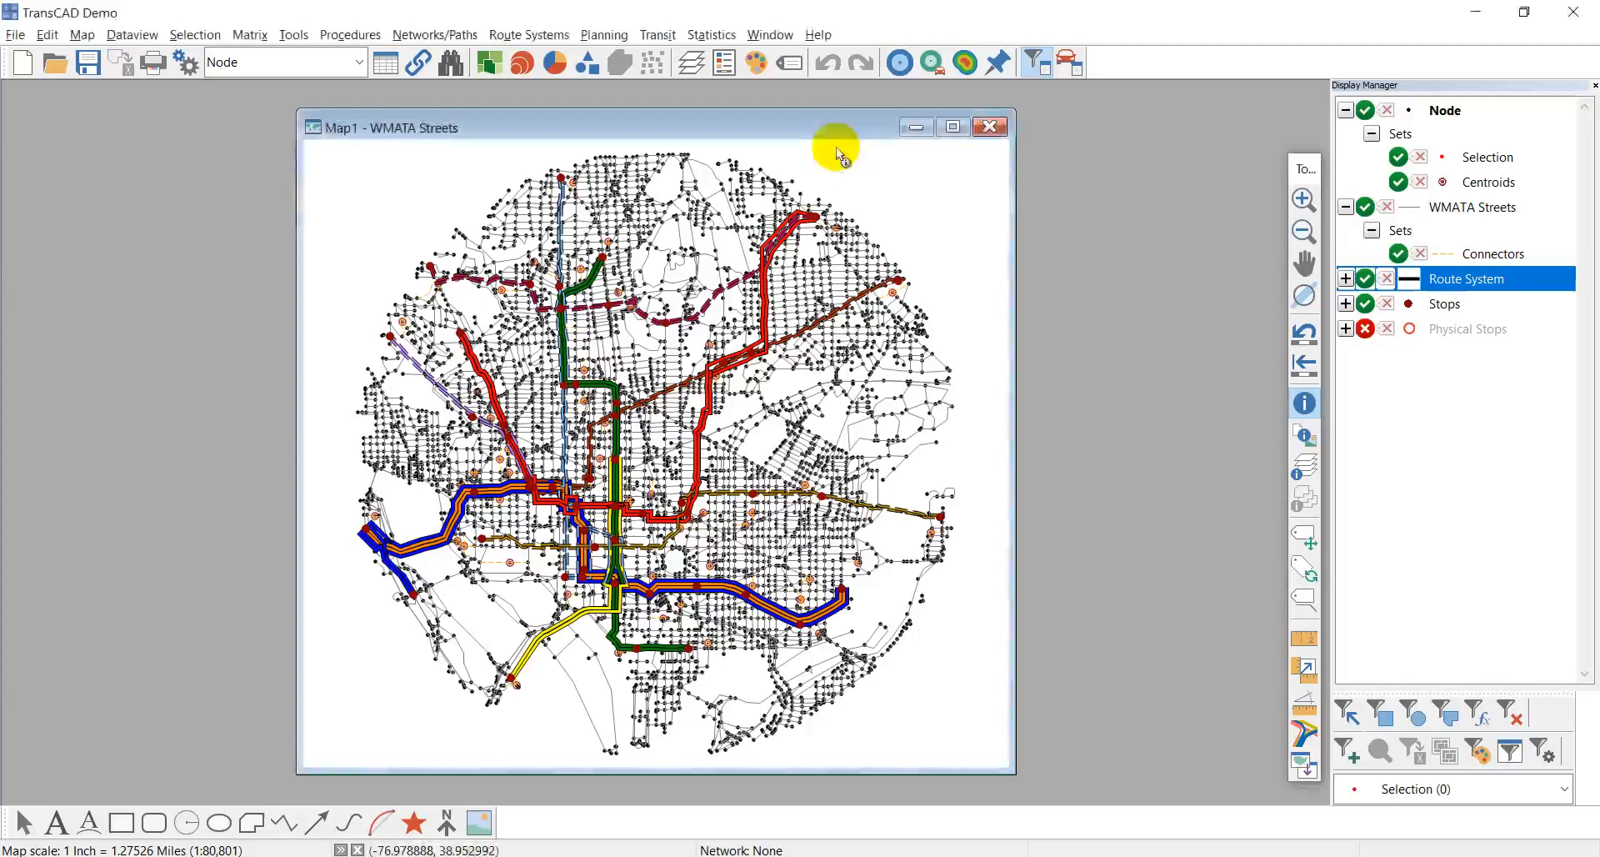
{"action": "left_click", "coordinate": [657, 34]}
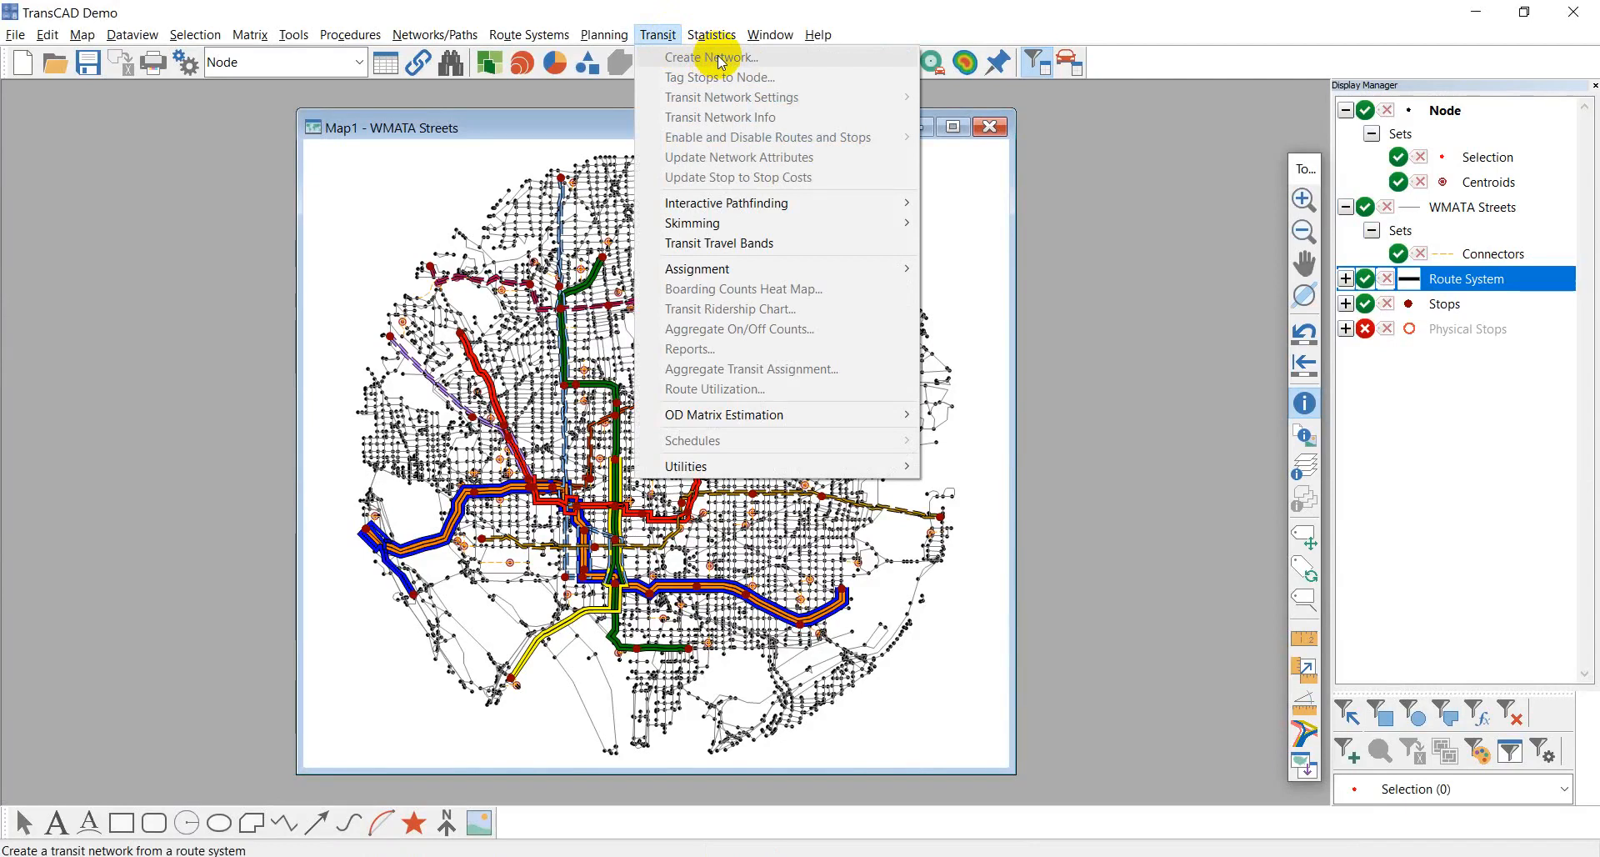
{"action": "left_click", "coordinate": [580, 10]}
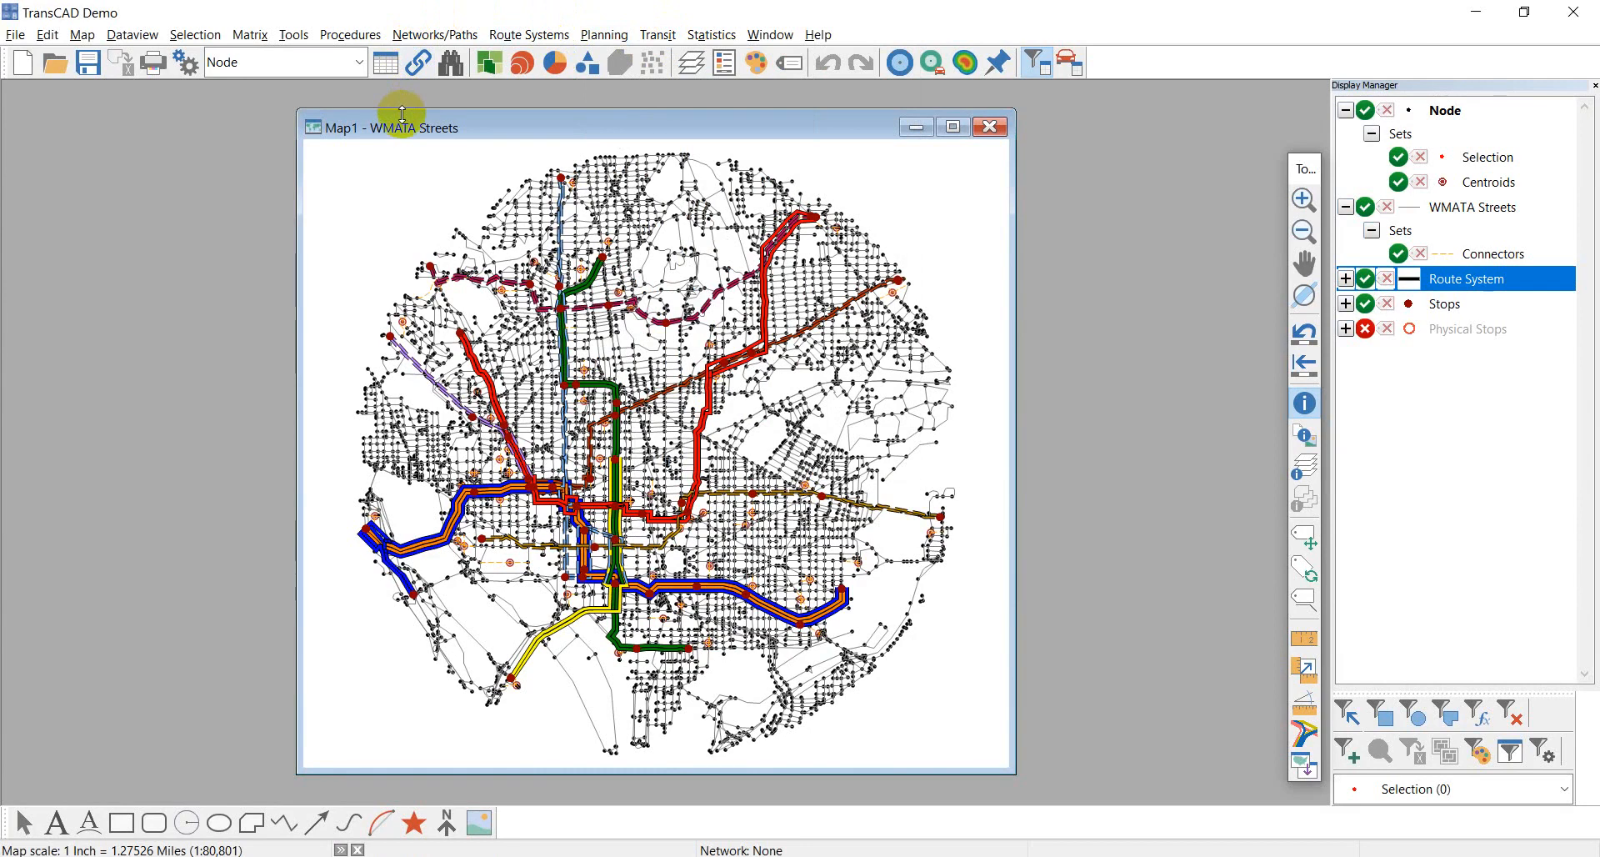
{"action": "left_click", "coordinate": [438, 36]}
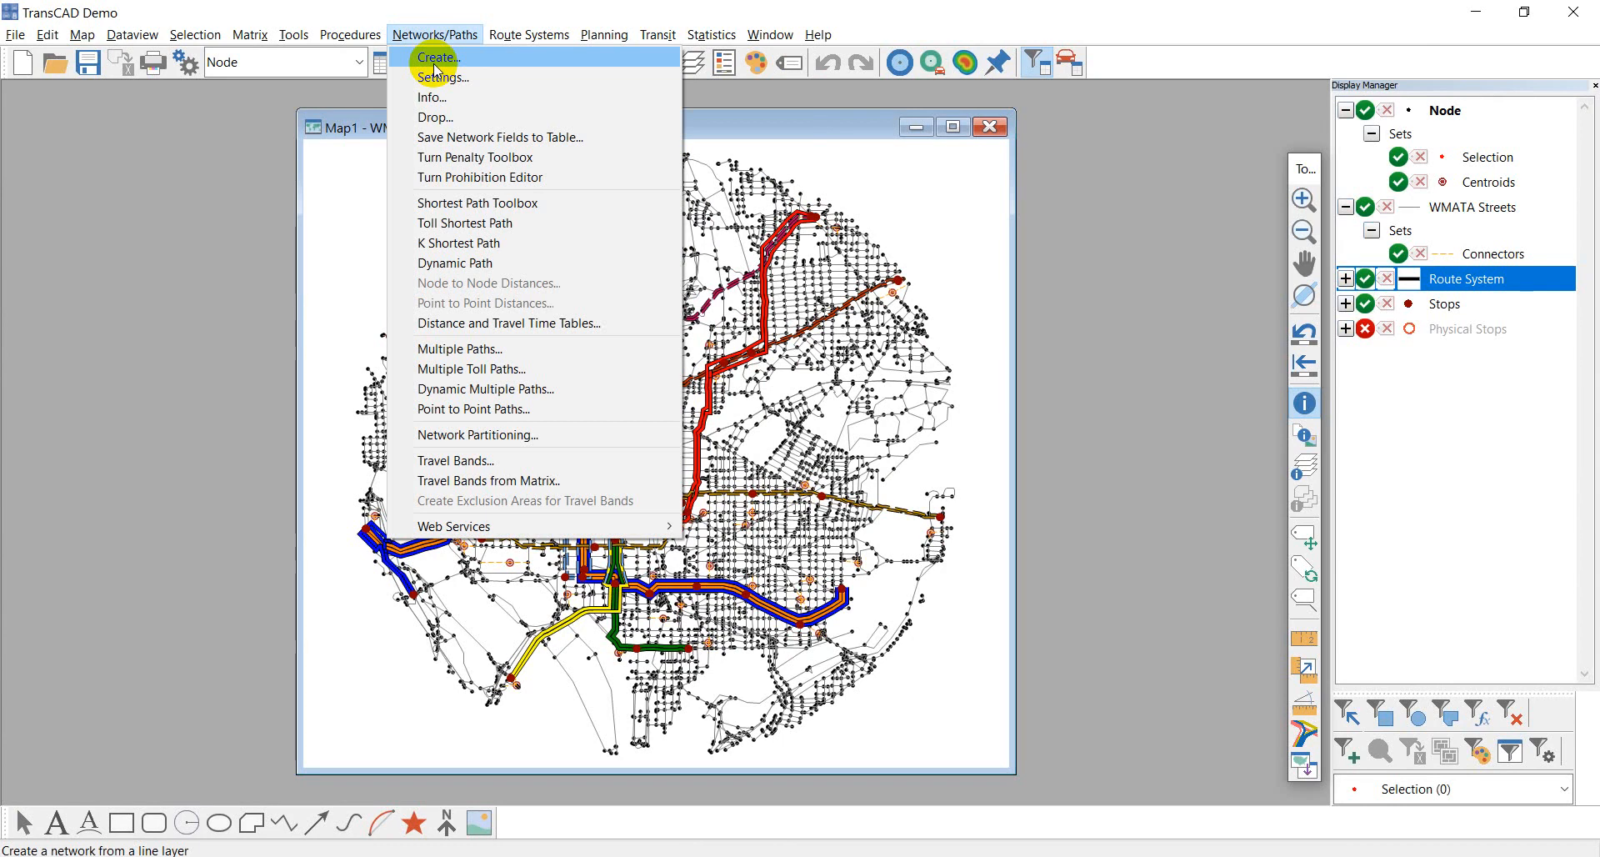
{"action": "left_click", "coordinate": [434, 69]}
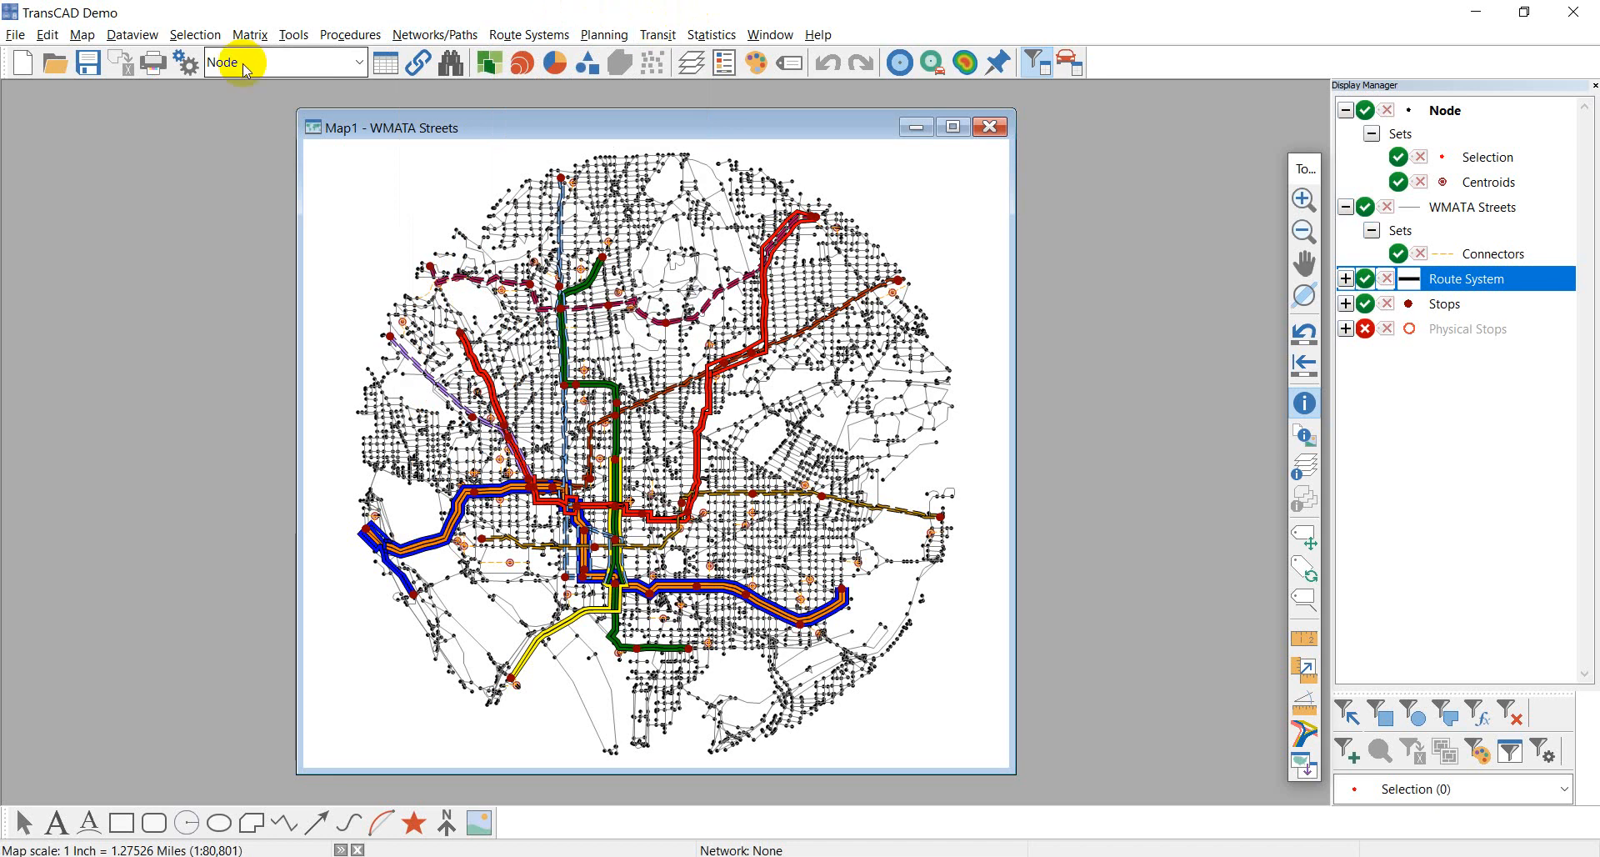
- Make Route System the working layer and start creating a transit network from it
{"action": "left_click", "coordinate": [280, 61]}
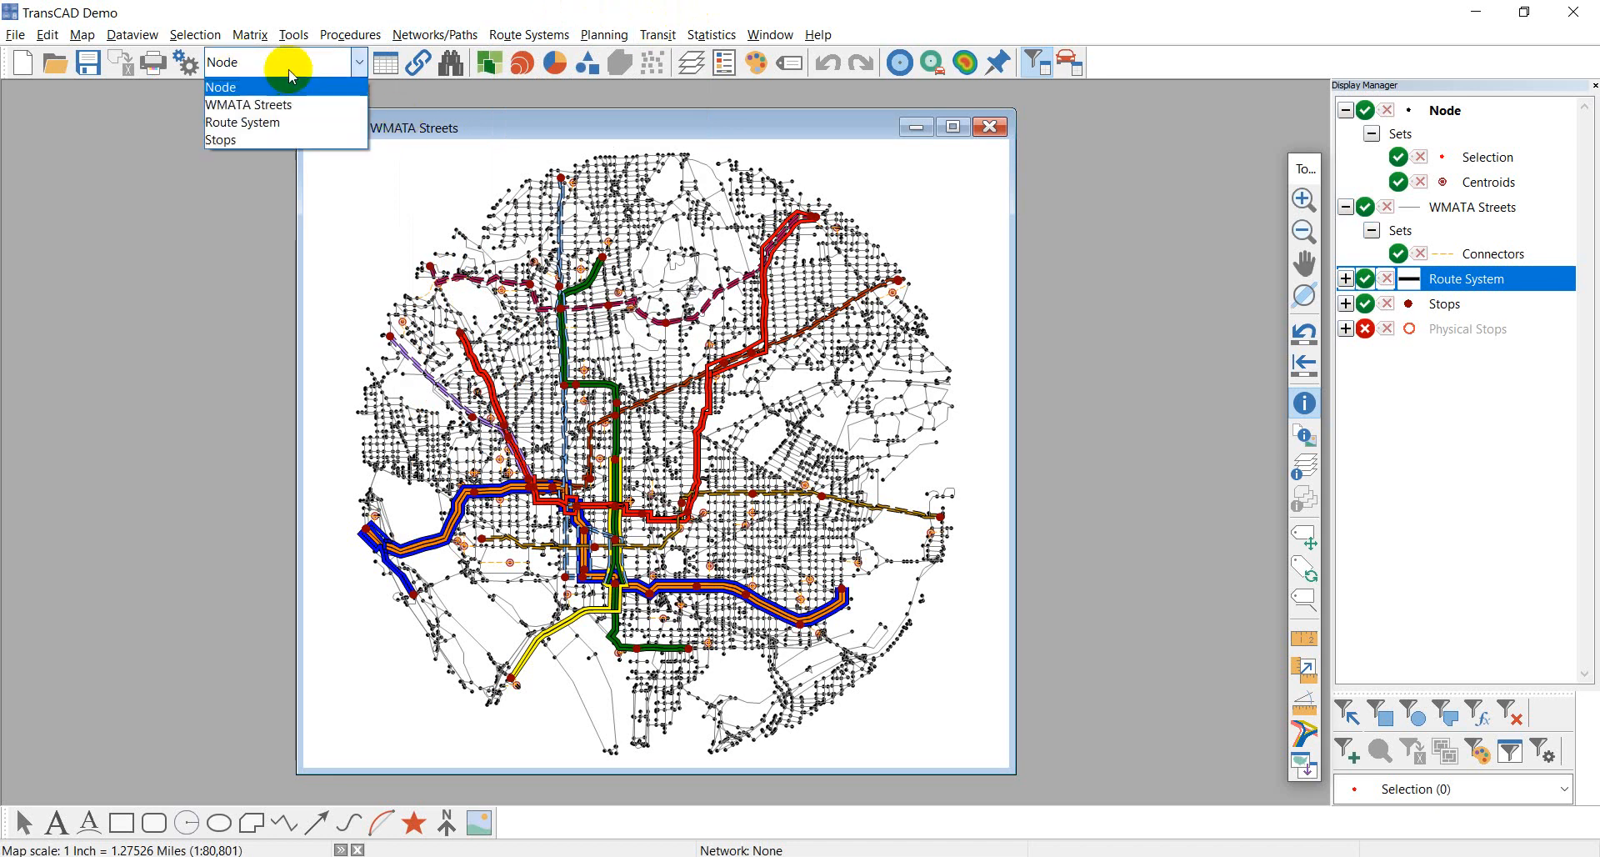
{"action": "left_click", "coordinate": [282, 123]}
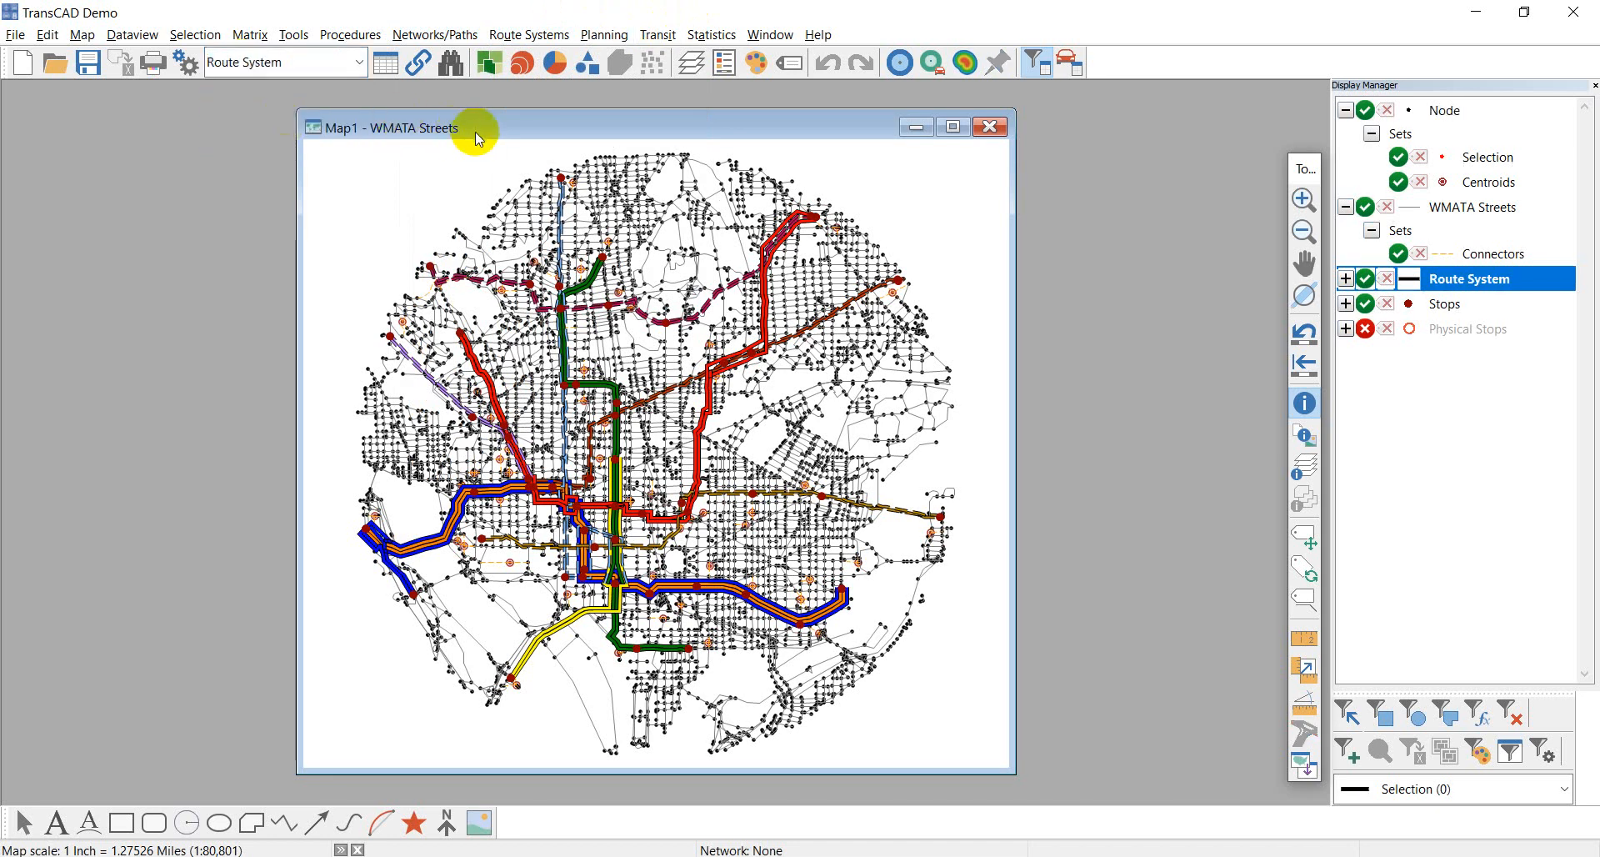
{"action": "left_click", "coordinate": [658, 34]}
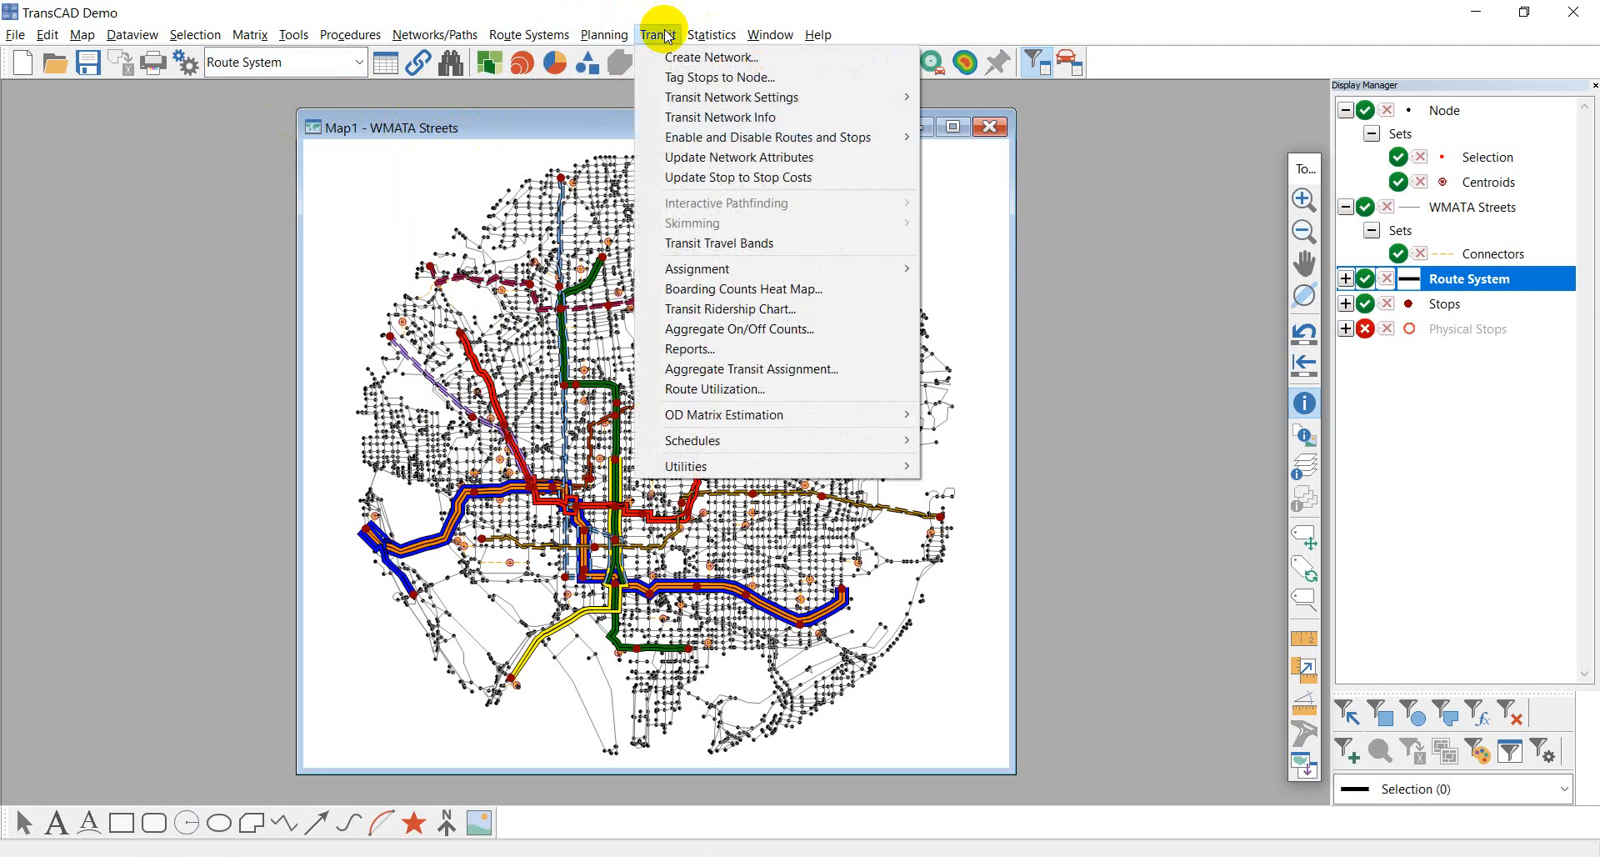
{"action": "left_click", "coordinate": [671, 58]}
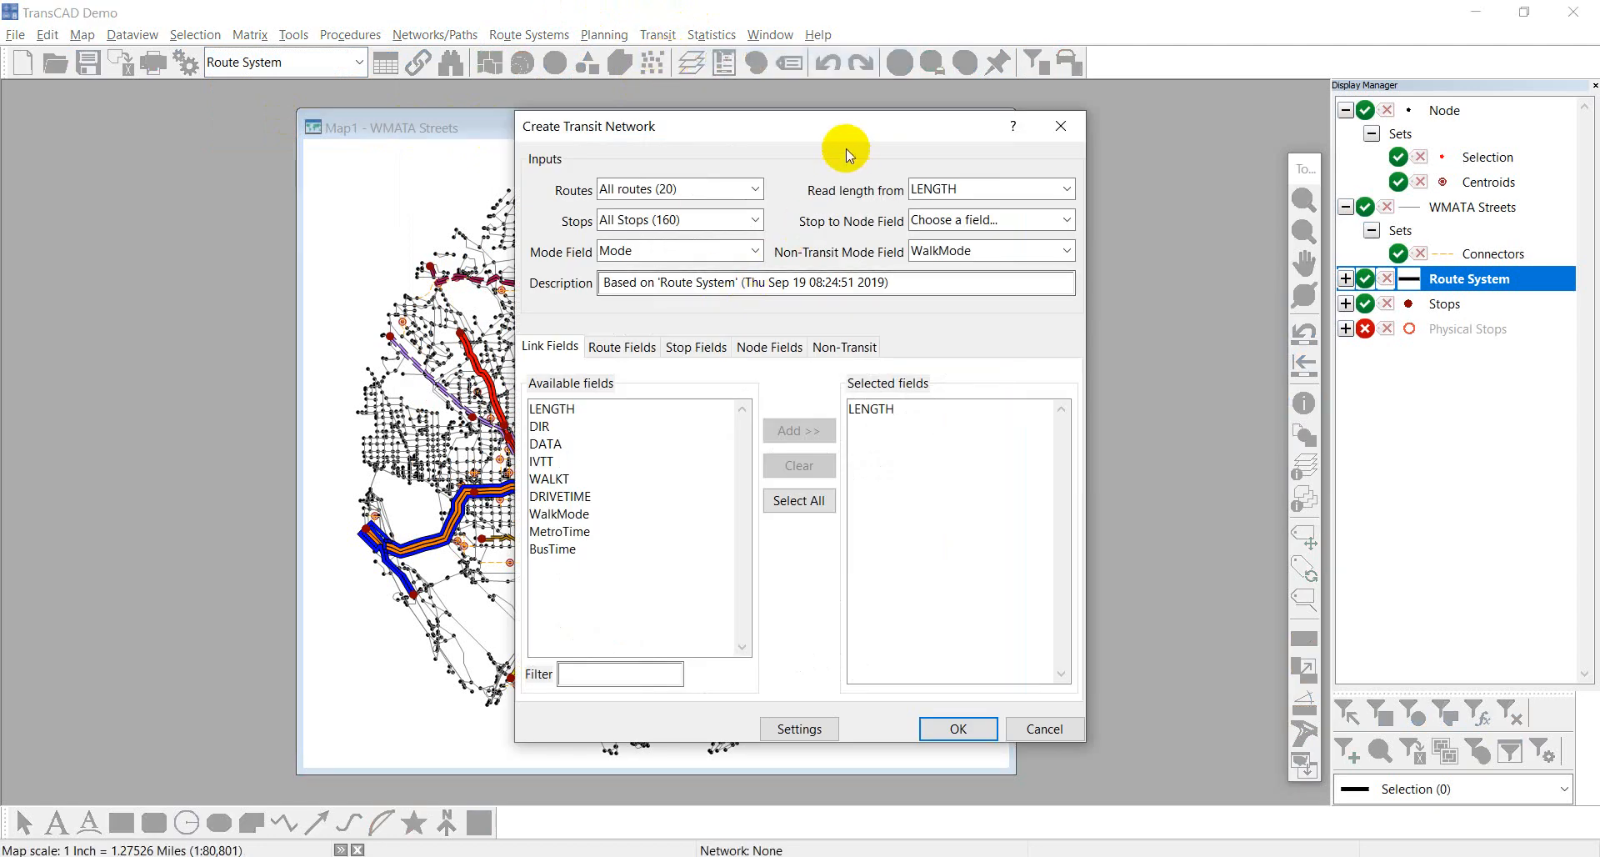
{"action": "left_click_drag", "start_coordinate": [827, 128], "coordinate": [832, 136]}
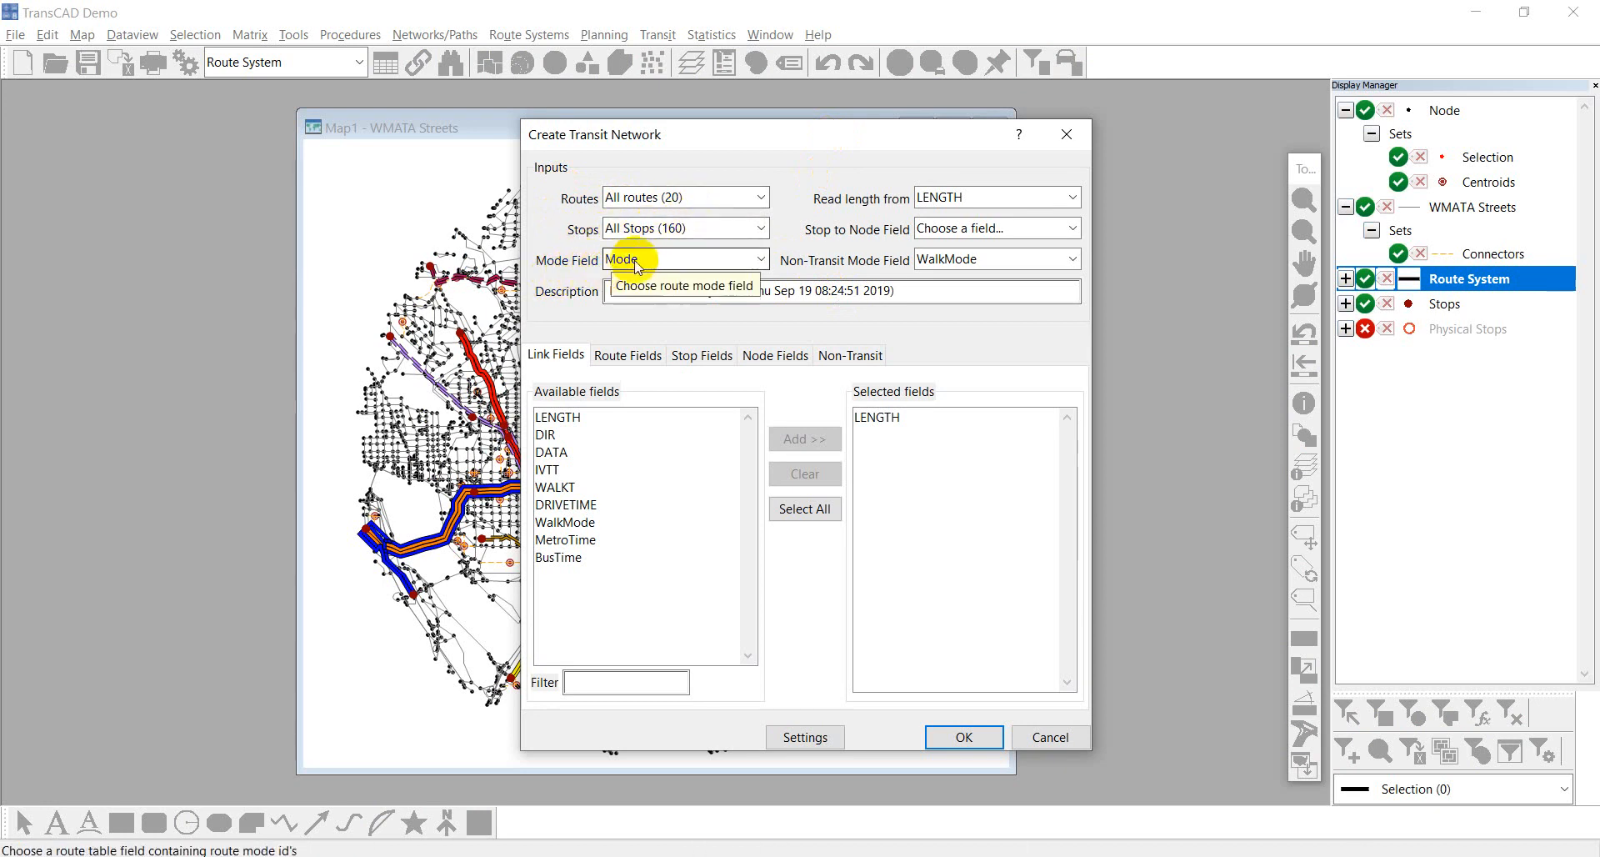
- Set the transit network's mode field to Mode, stop to node field to NearNode, and non-transit mode field to WalkMode
{"action": "left_click", "coordinate": [641, 263]}
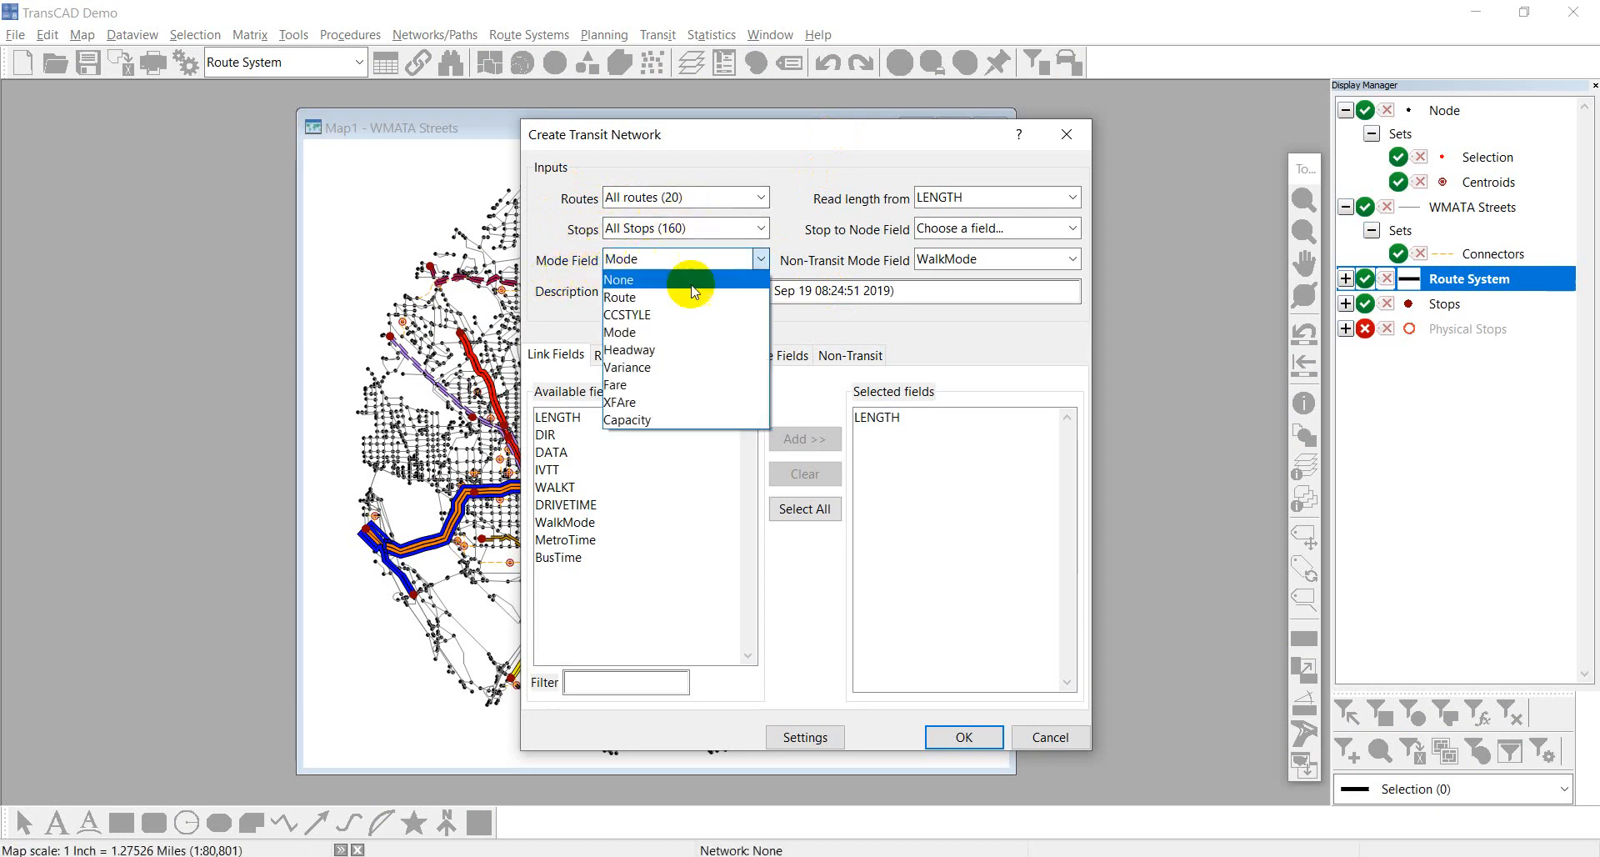
{"action": "left_click", "coordinate": [671, 333]}
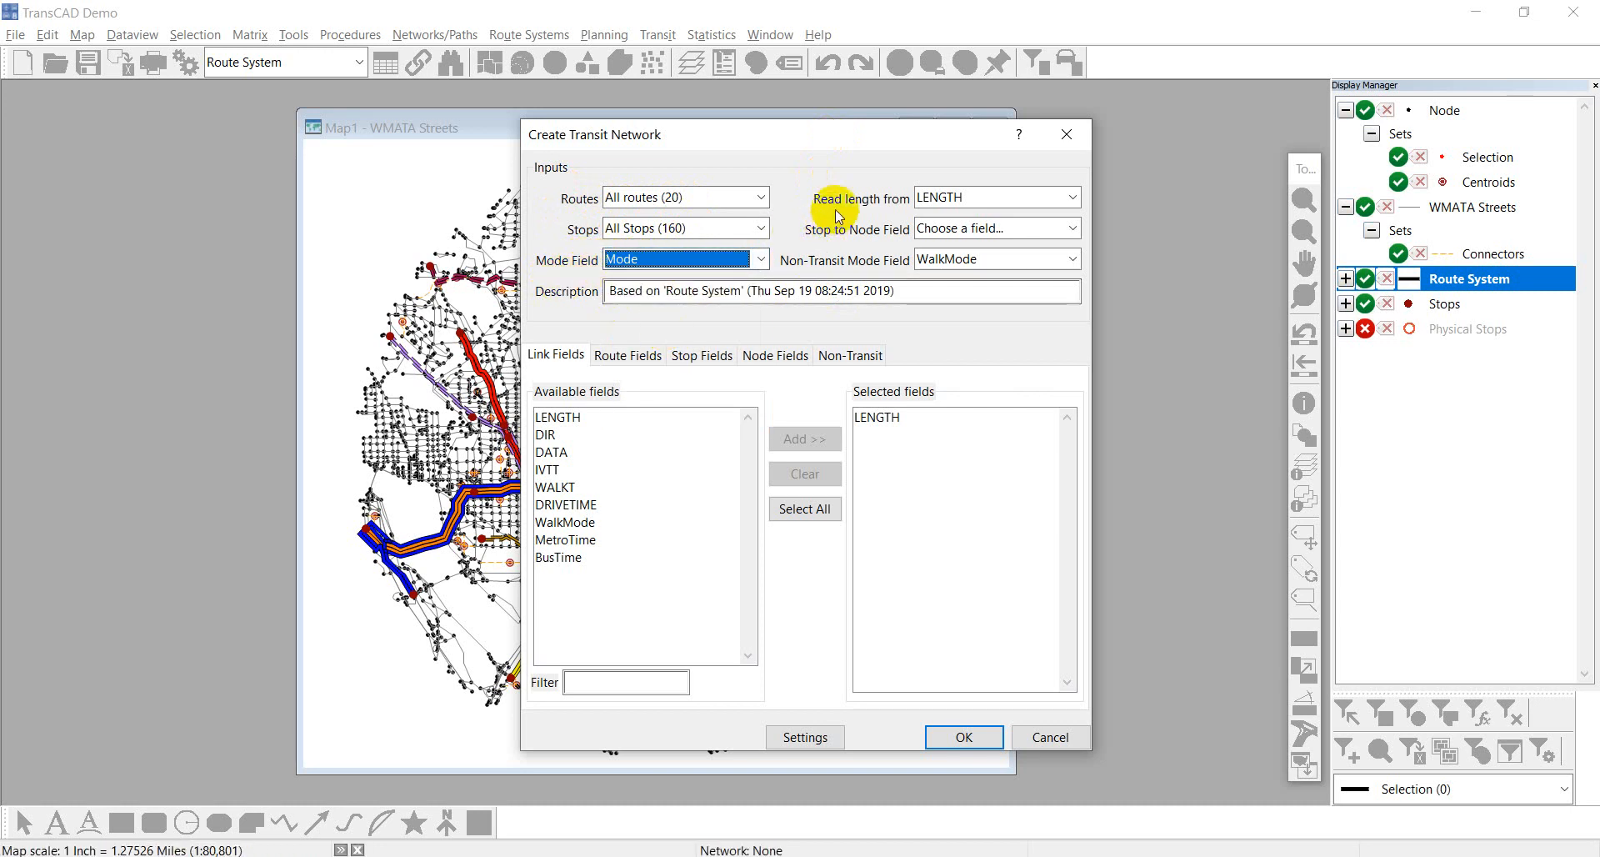
{"action": "left_click", "coordinate": [971, 228]}
{"action": "left_click", "coordinate": [963, 269]}
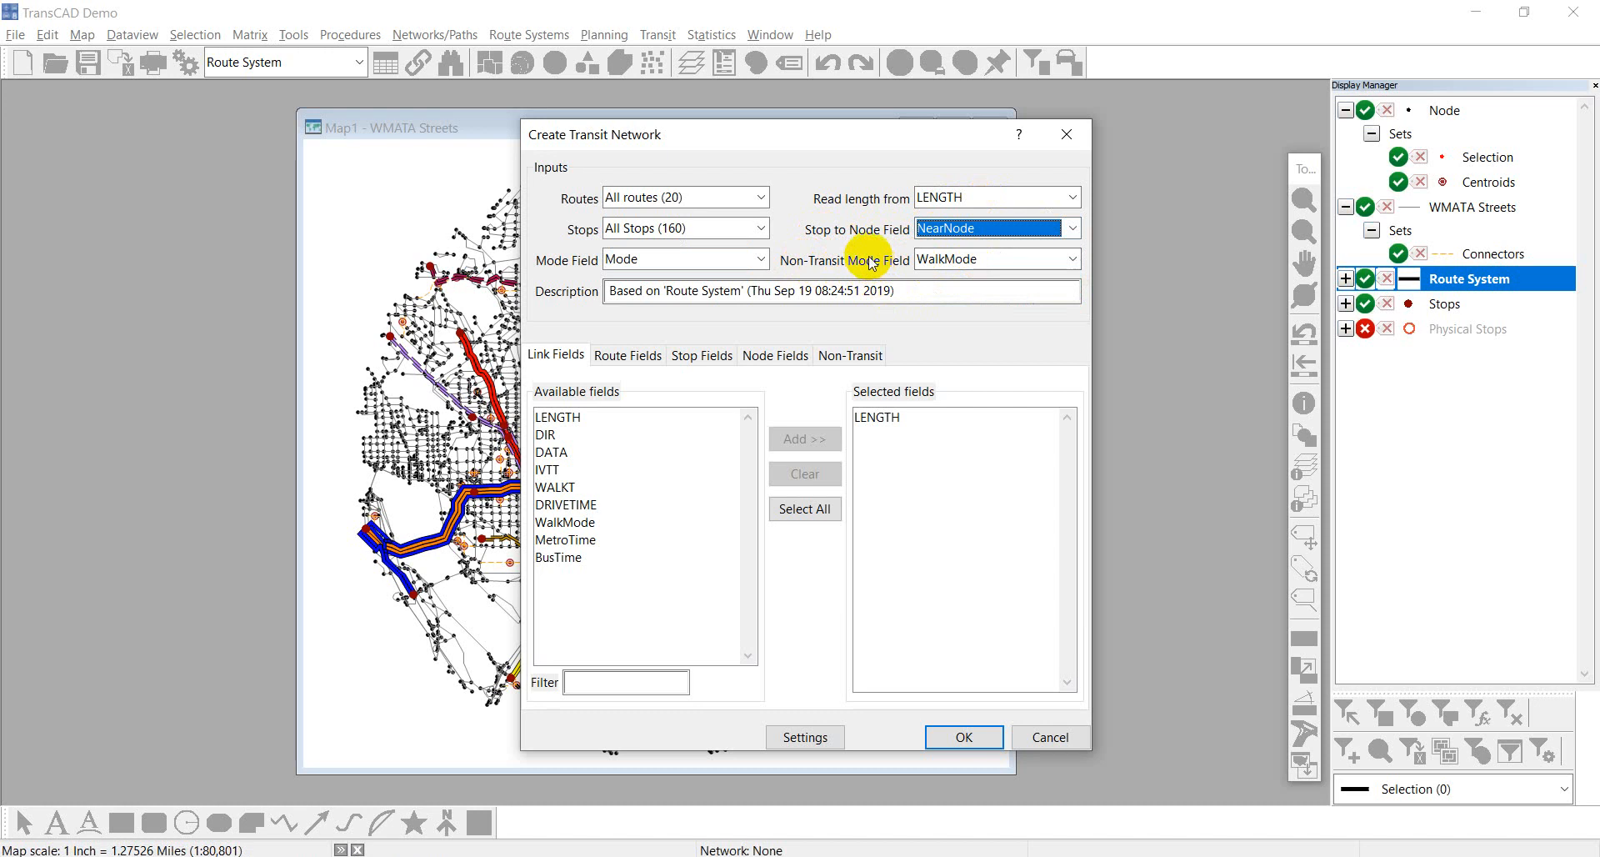
{"action": "left_click", "coordinate": [957, 258]}
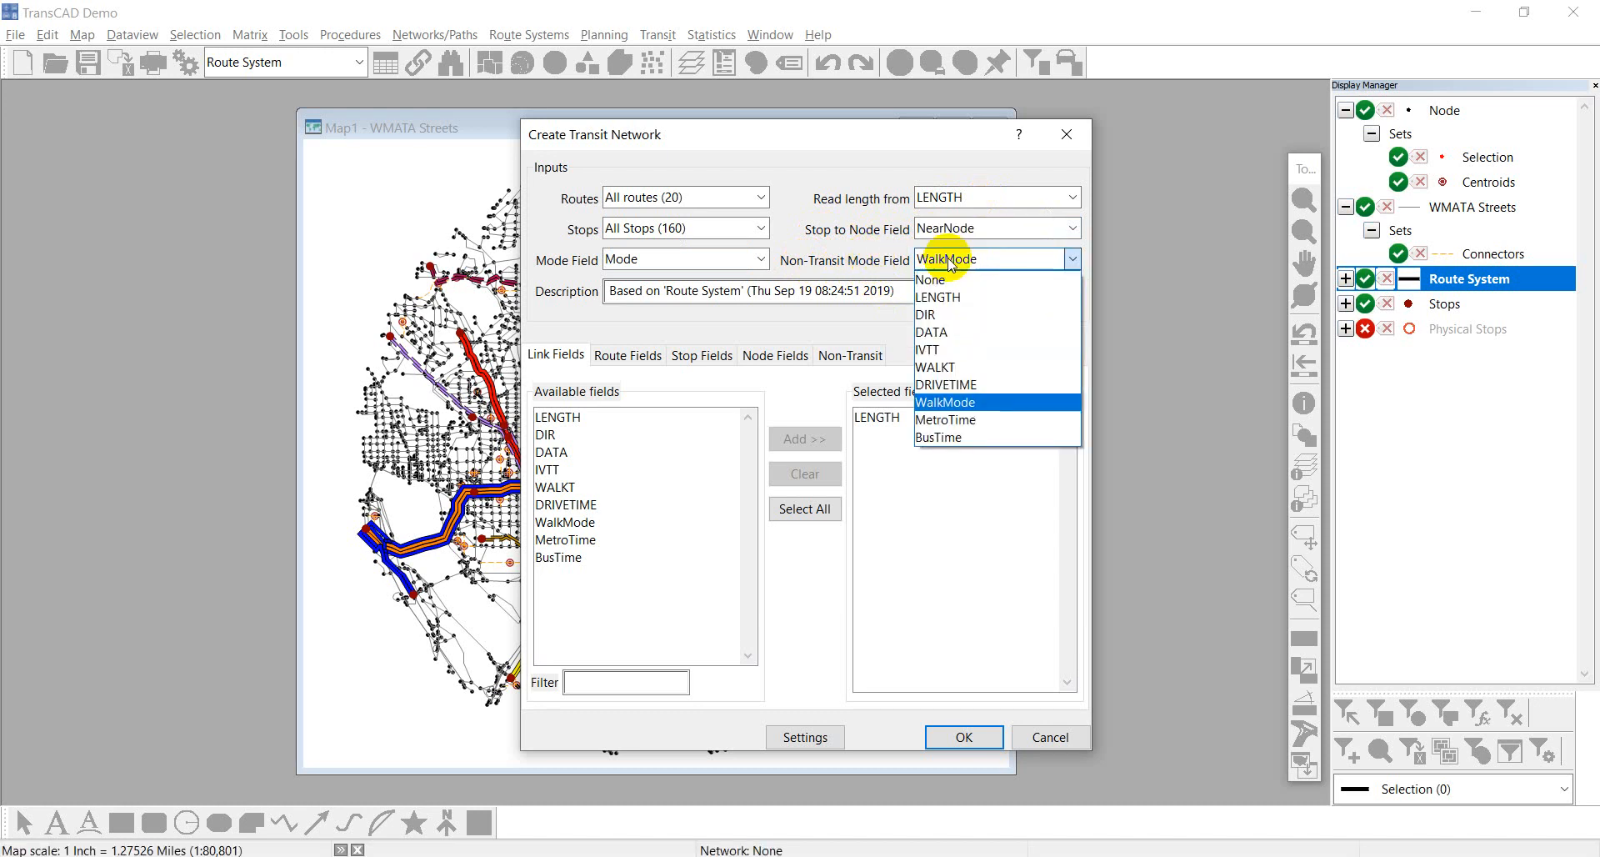
{"action": "left_click", "coordinate": [883, 262]}
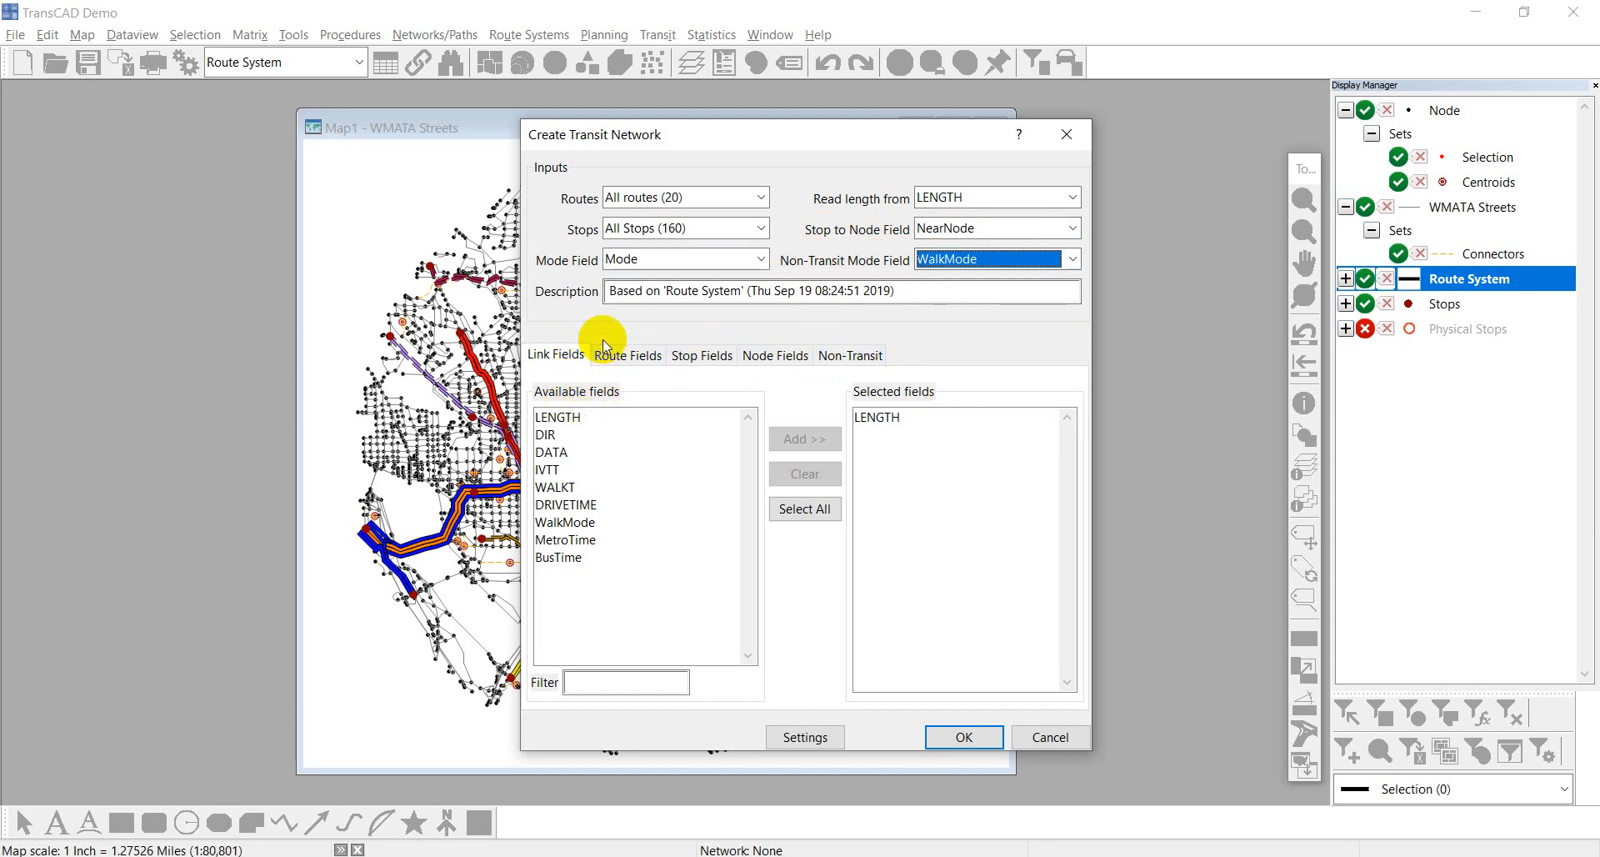
{"action": "left_click", "coordinate": [562, 360]}
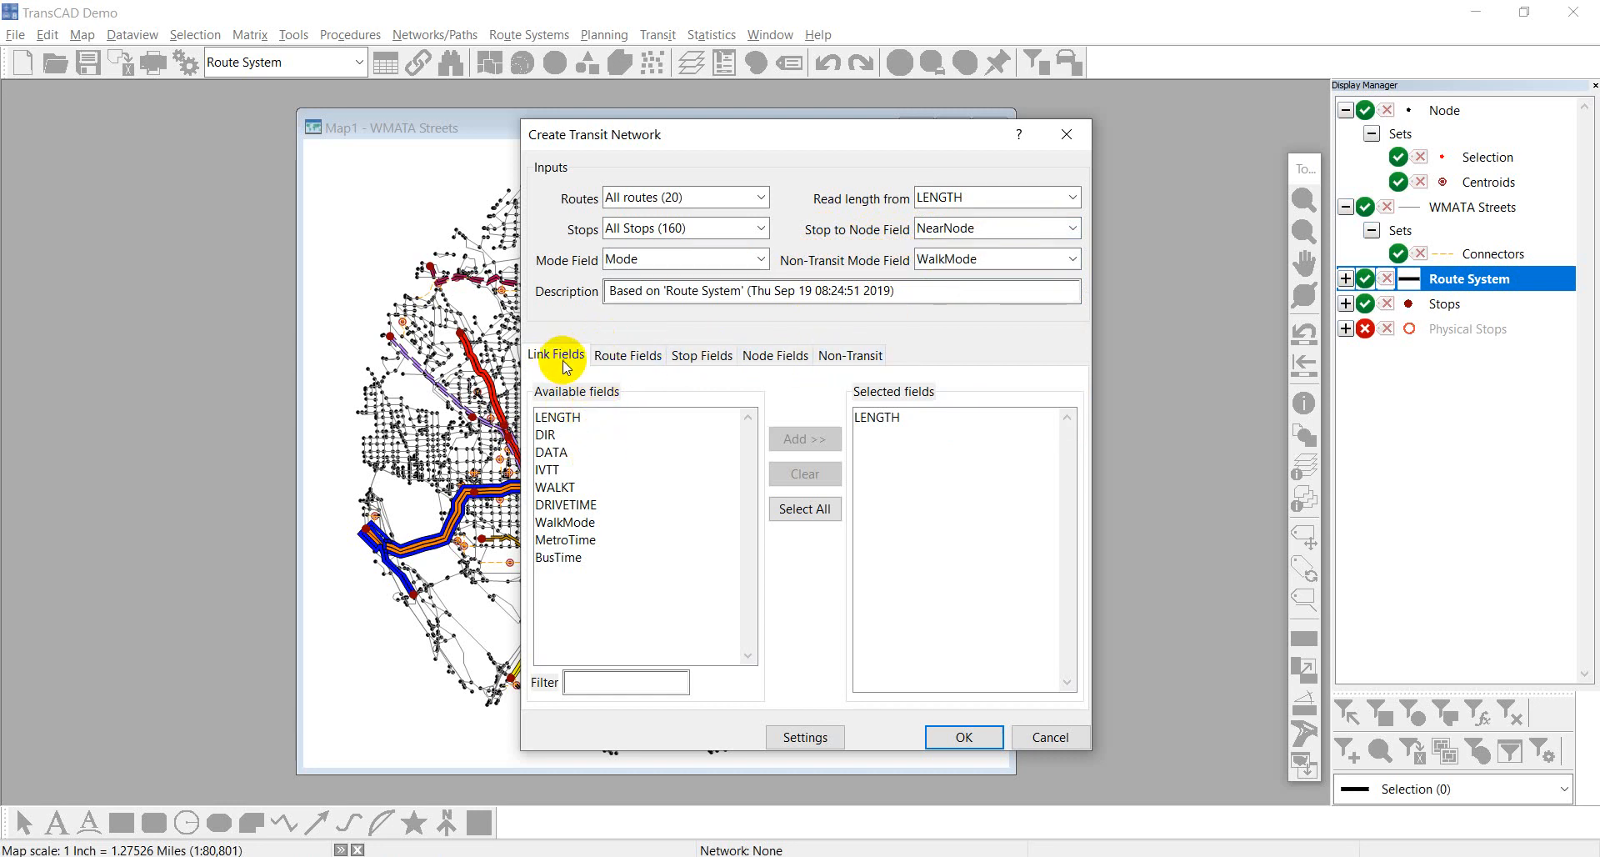
- Add IVTT to the transit network's link fields, and Route, Mode, Variance and Fare to its route fields
{"action": "left_click", "coordinate": [548, 470]}
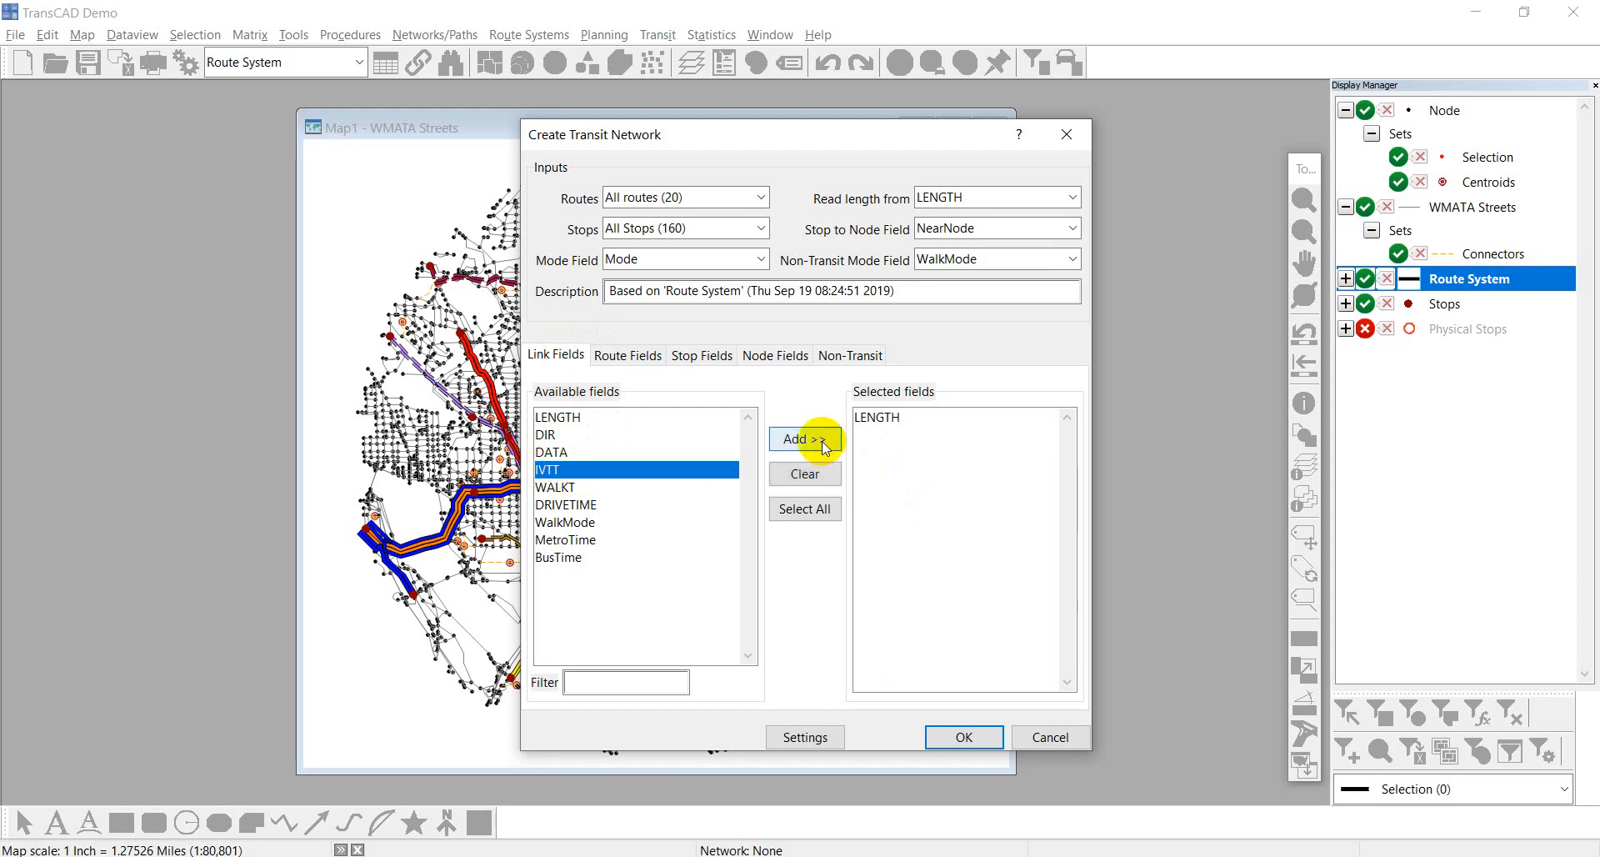
{"action": "left_click", "coordinate": [821, 443]}
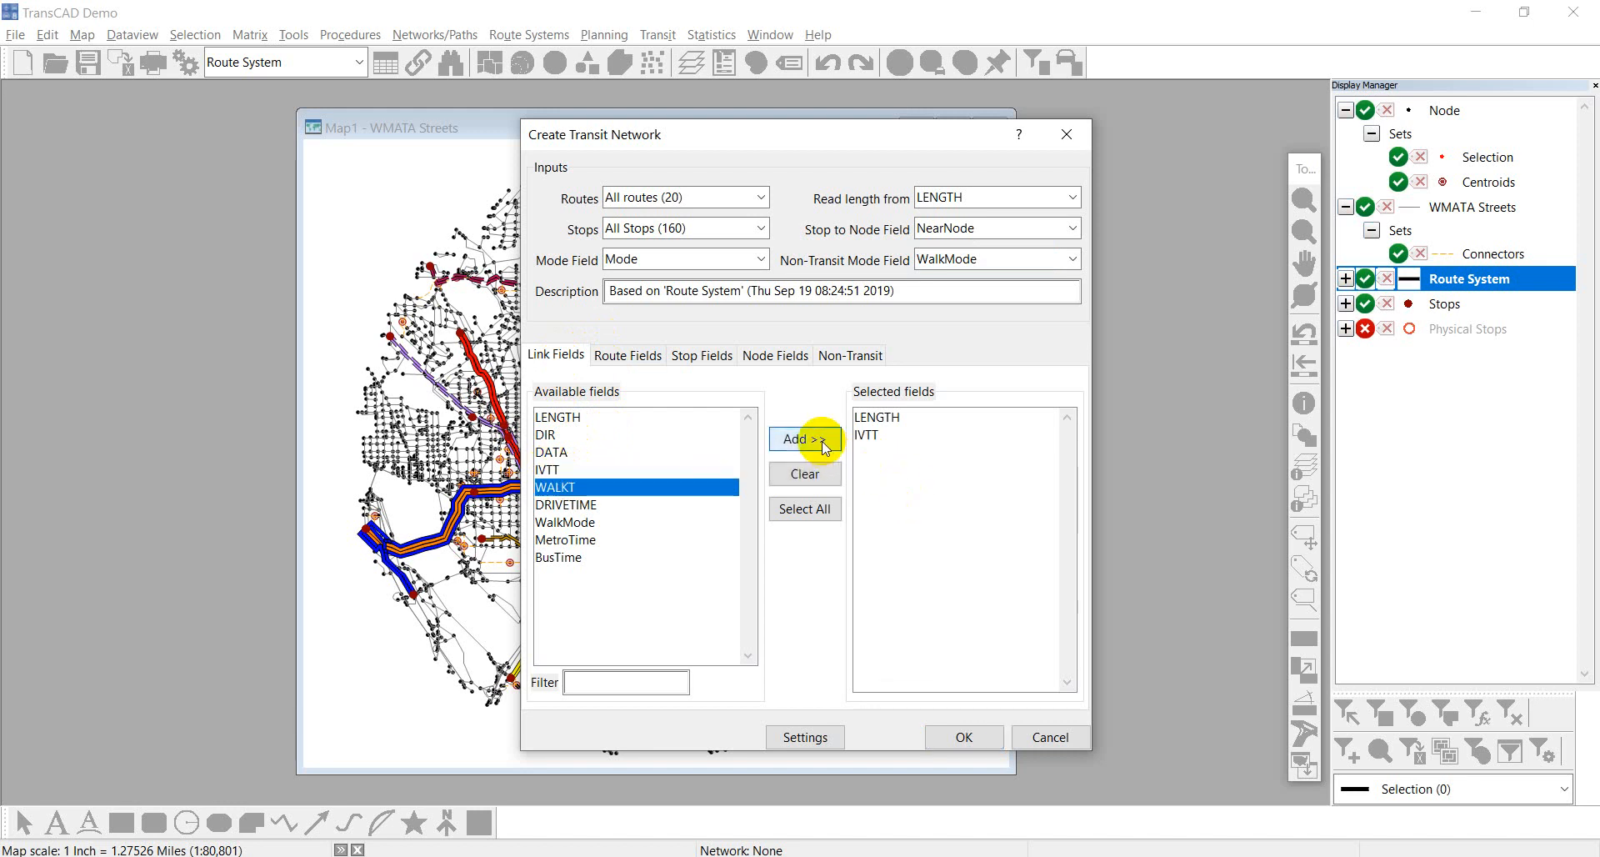
{"action": "left_click", "coordinate": [633, 354]}
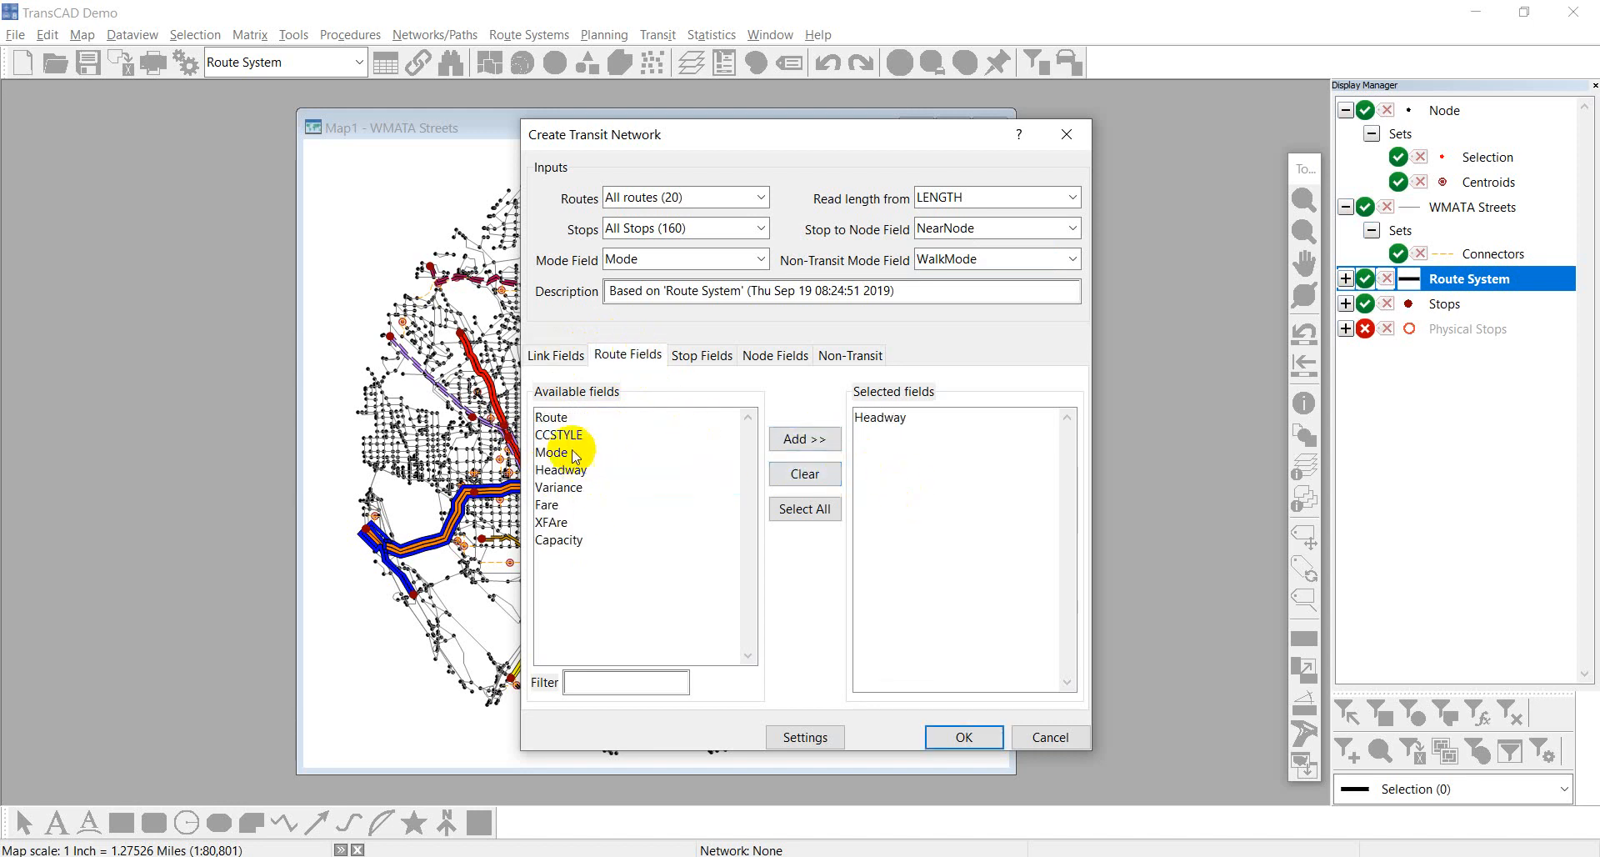
{"action": "left_click", "coordinate": [550, 416]}
{"action": "left_click", "coordinate": [825, 440]}
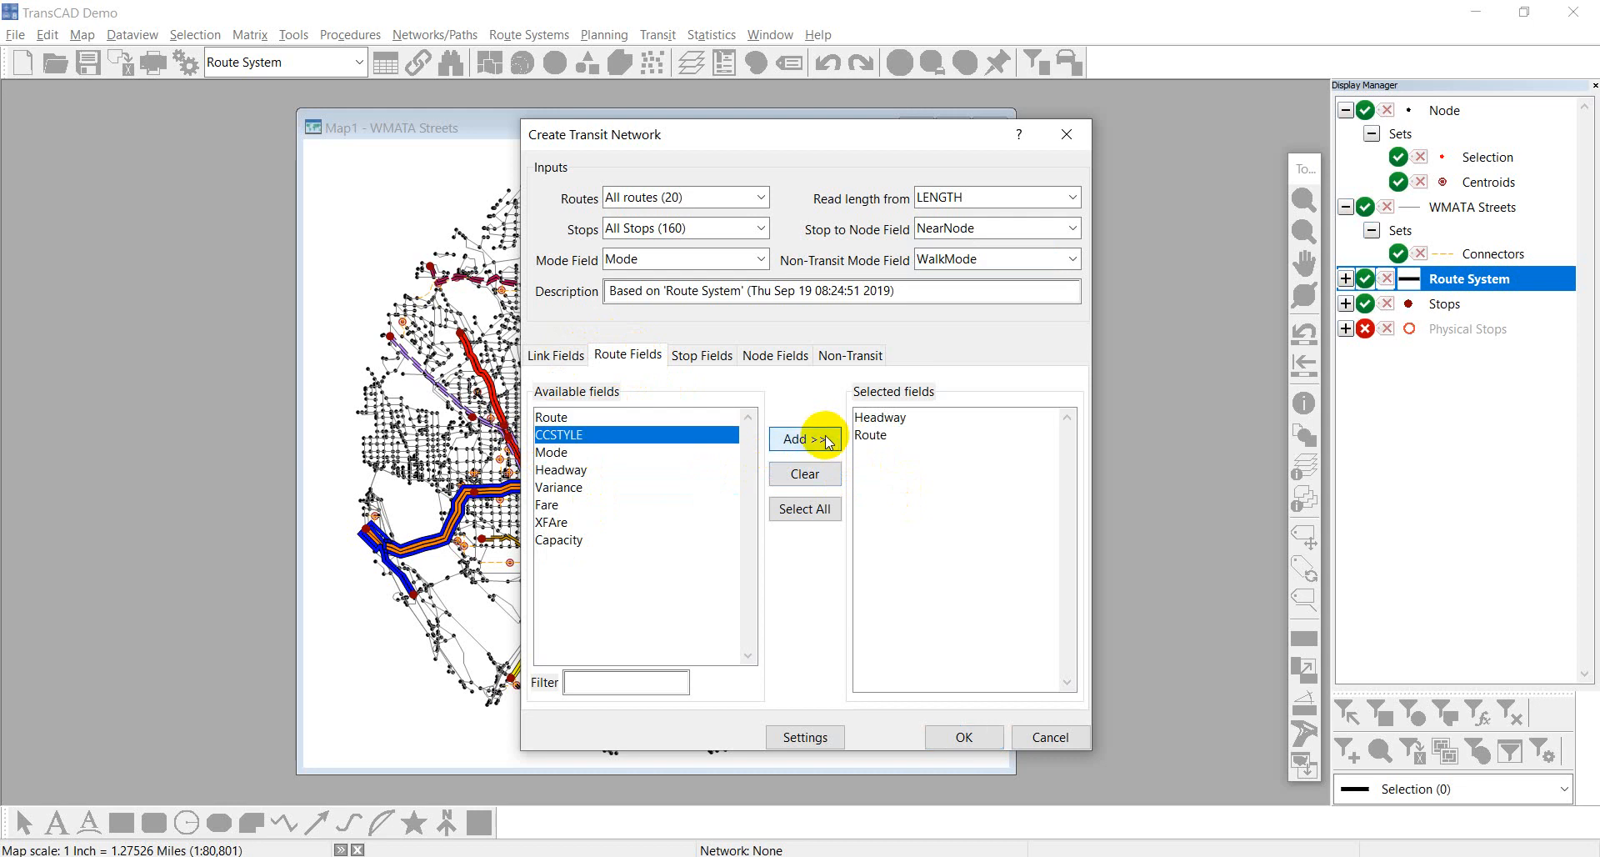
{"action": "left_click", "coordinate": [578, 452]}
{"action": "left_click", "coordinate": [801, 439]}
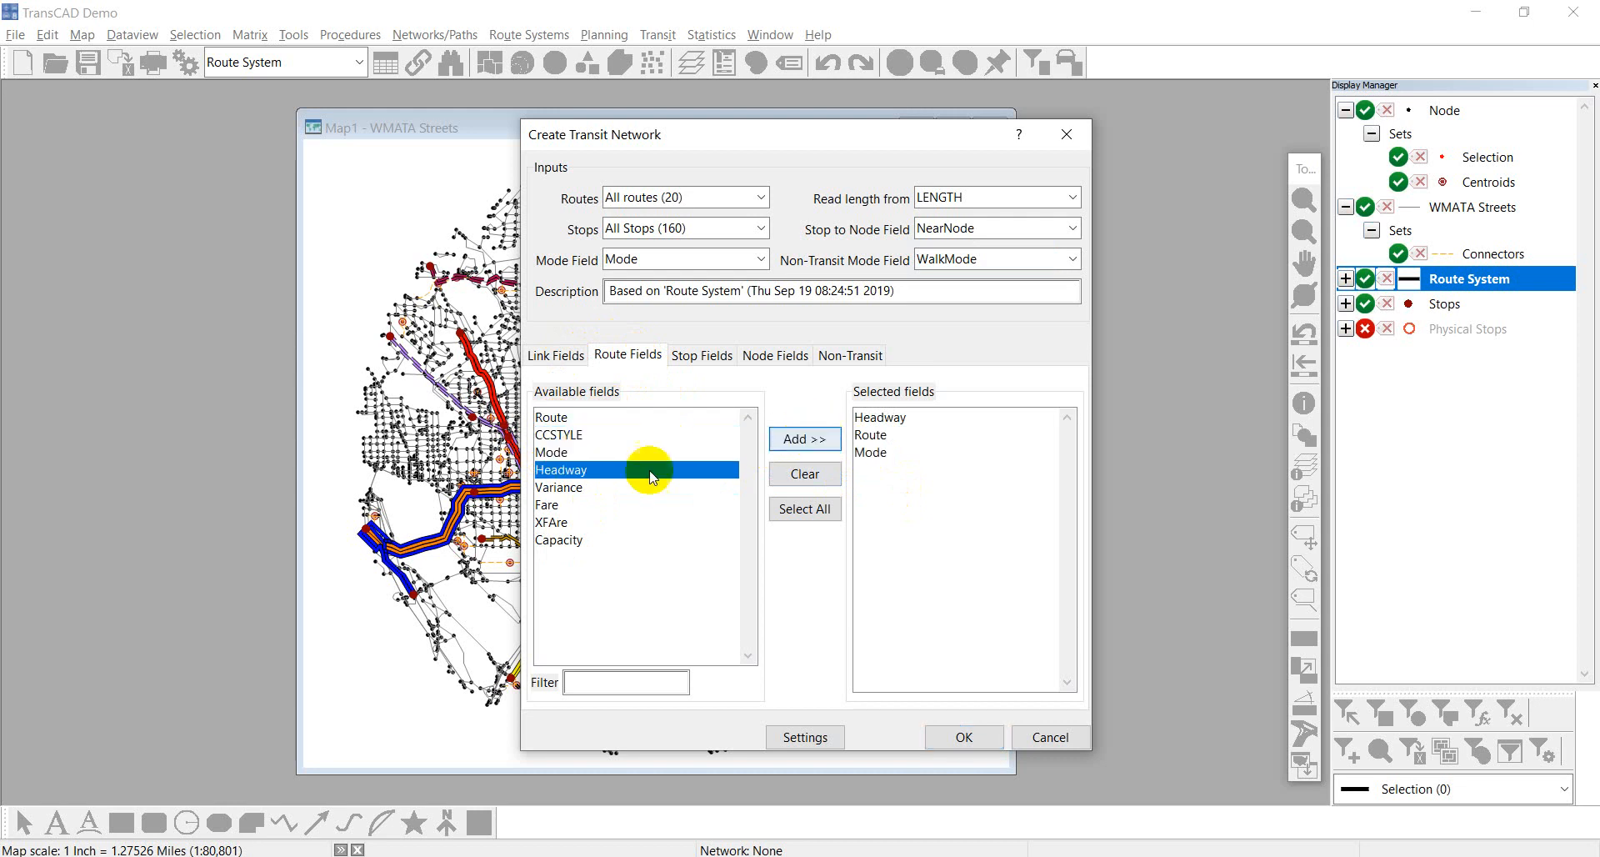
{"action": "left_click", "coordinate": [571, 487]}
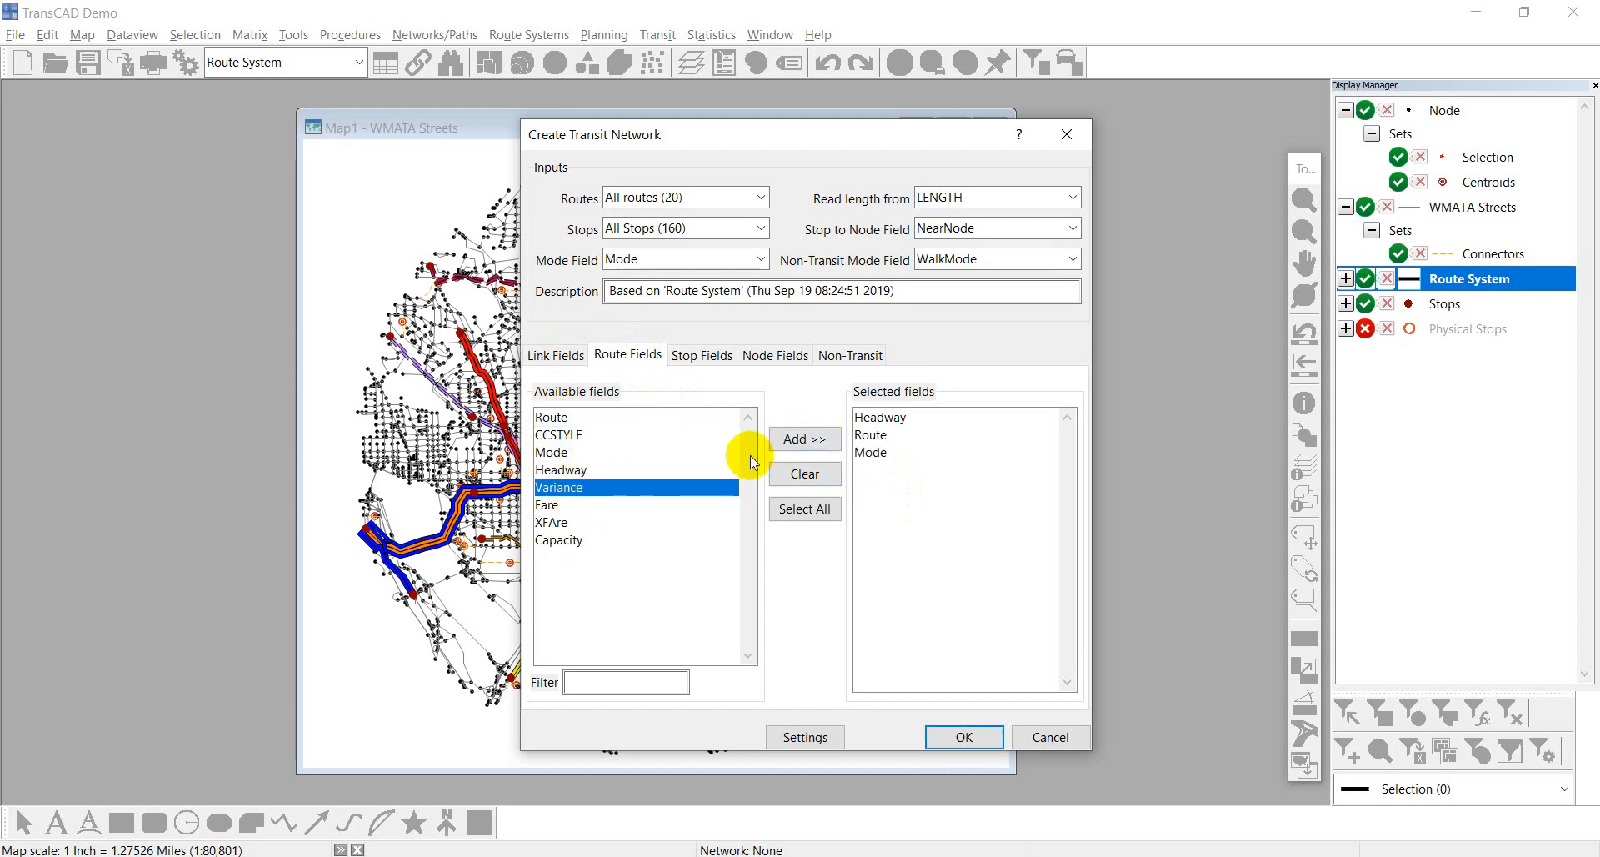
{"action": "left_click", "coordinate": [802, 439]}
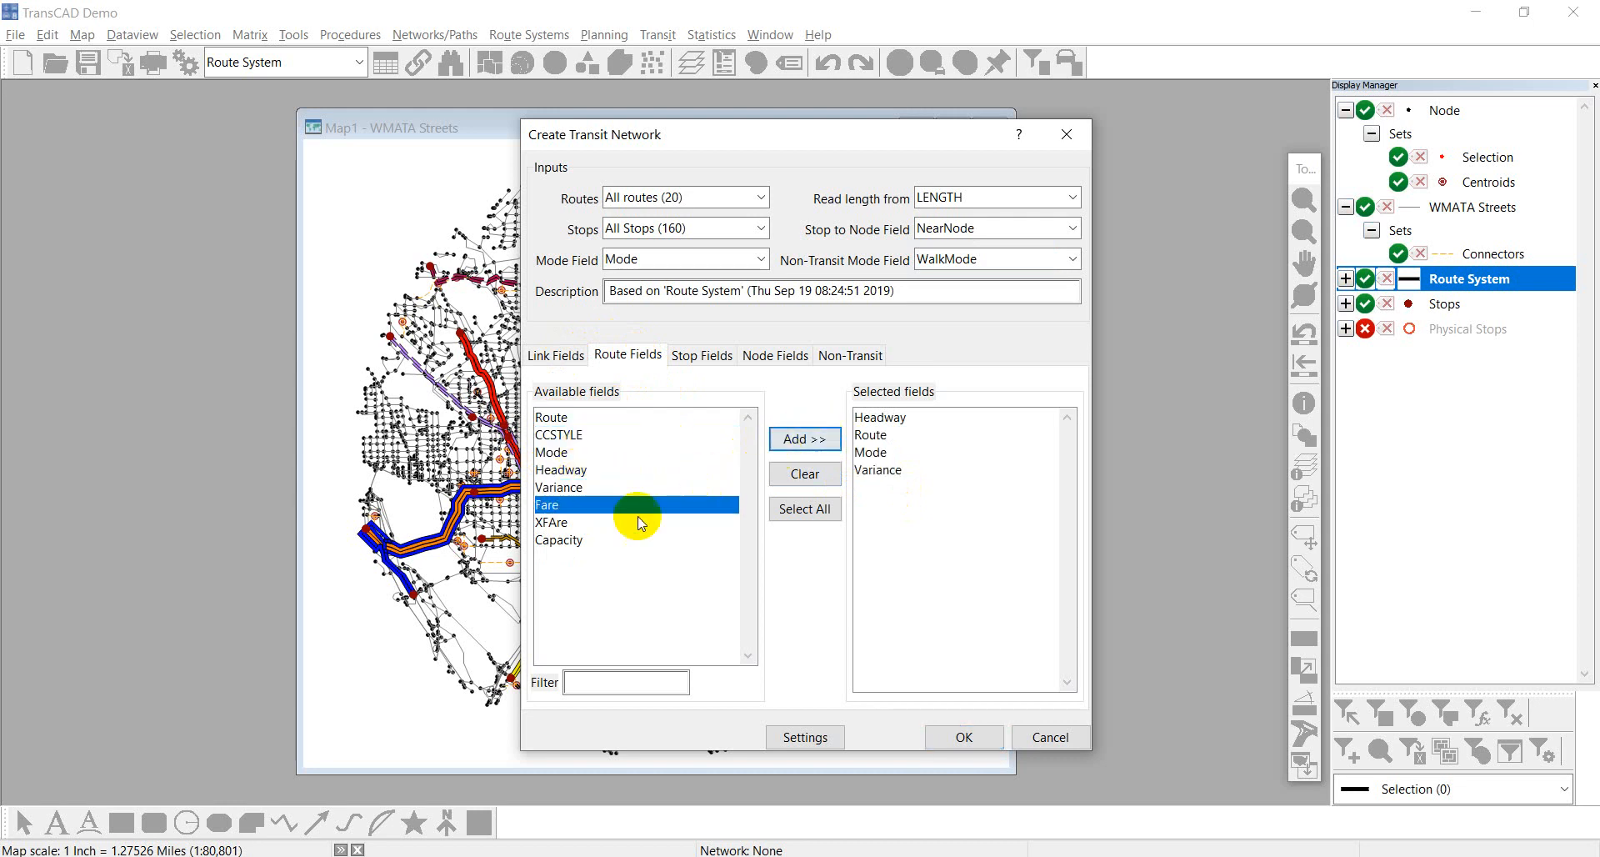
{"action": "left_click", "coordinate": [831, 452]}
- Review the available stop and node fields and the non-transit walk link settings, moving the dialog aside to view the map
{"action": "left_click", "coordinate": [718, 356]}
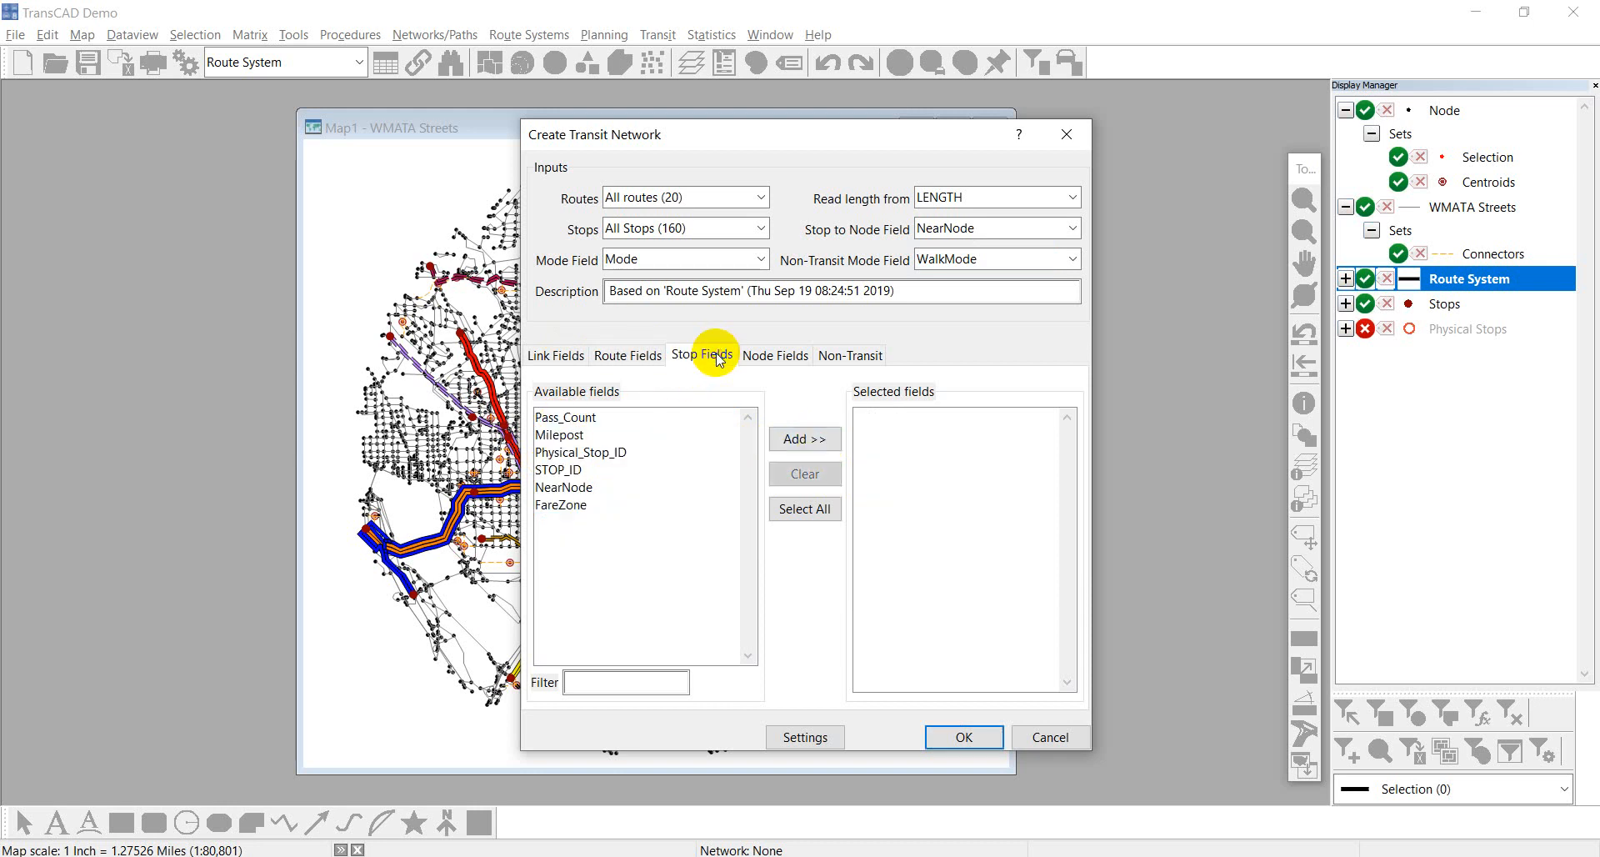
{"action": "left_click", "coordinate": [767, 360]}
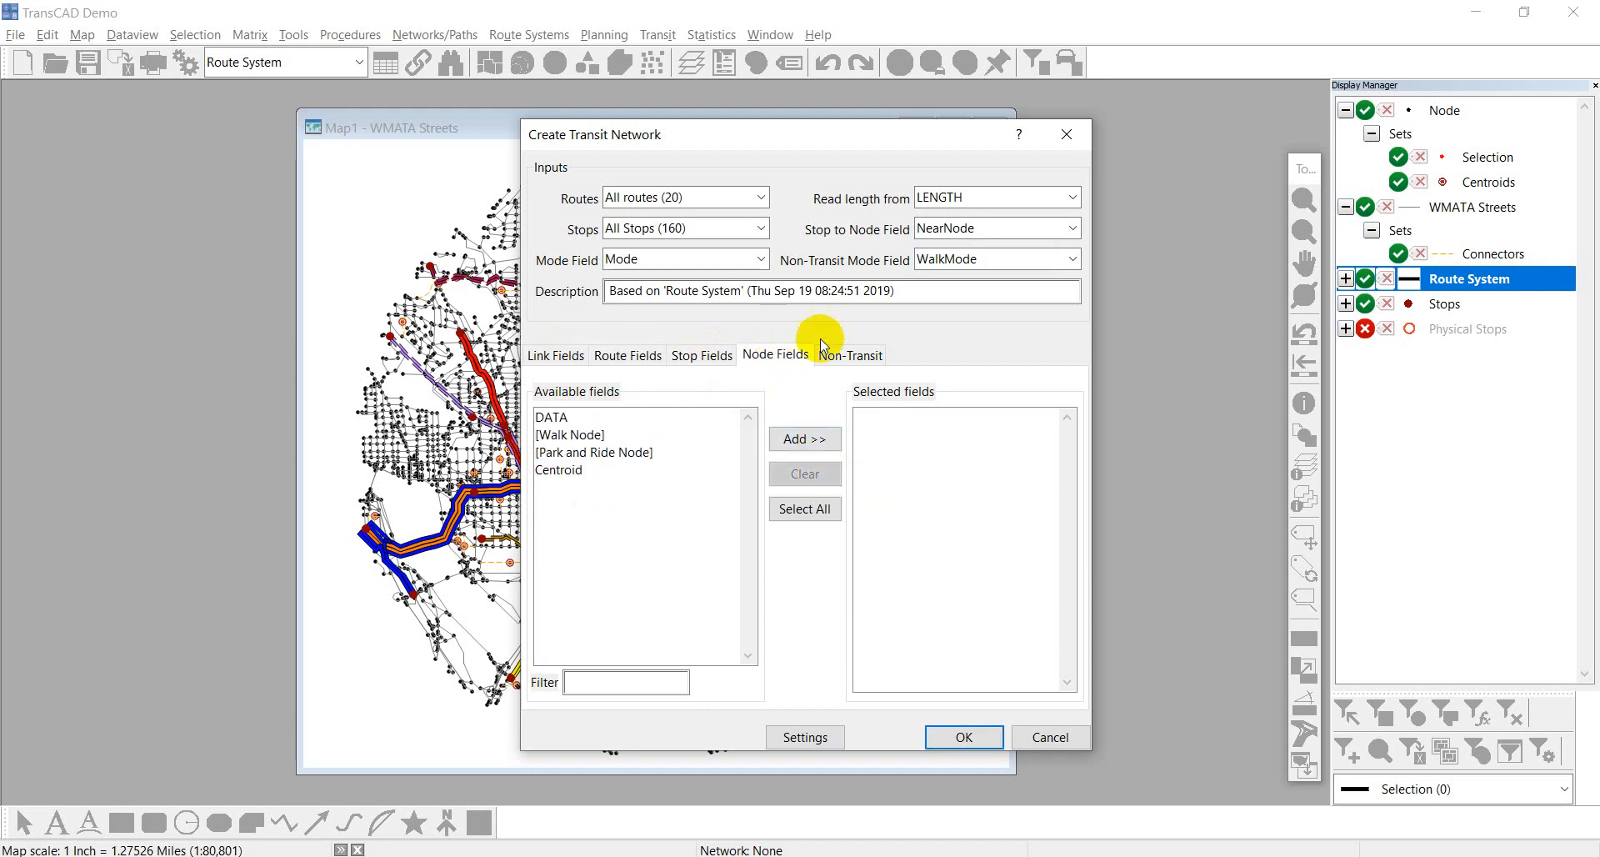
{"action": "left_click", "coordinate": [844, 356]}
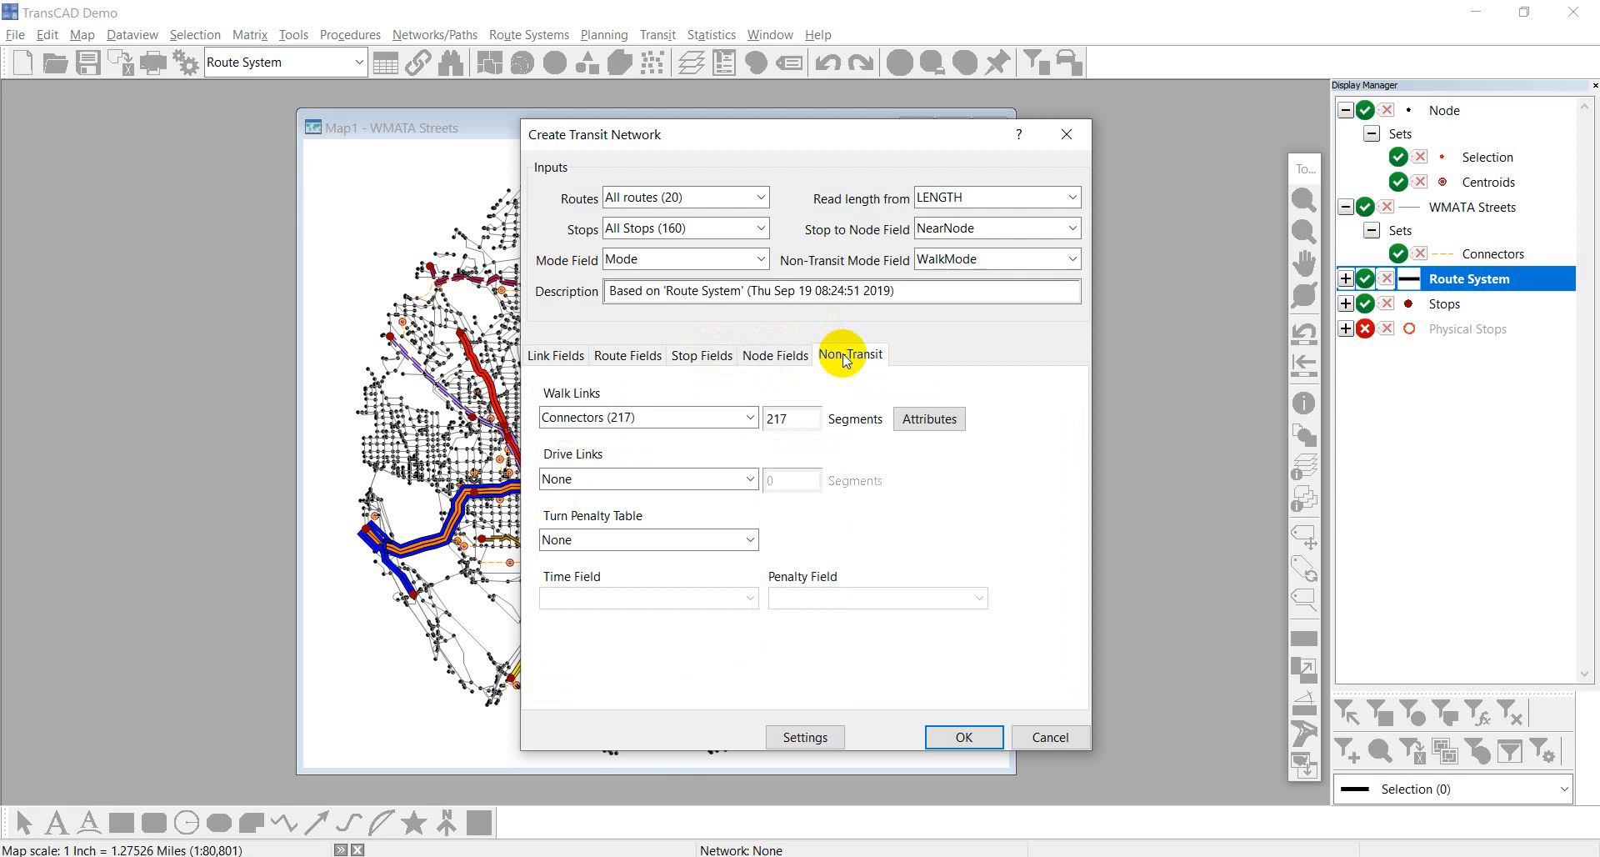
{"action": "left_click_drag", "start_coordinate": [796, 139], "coordinate": [1077, 137]}
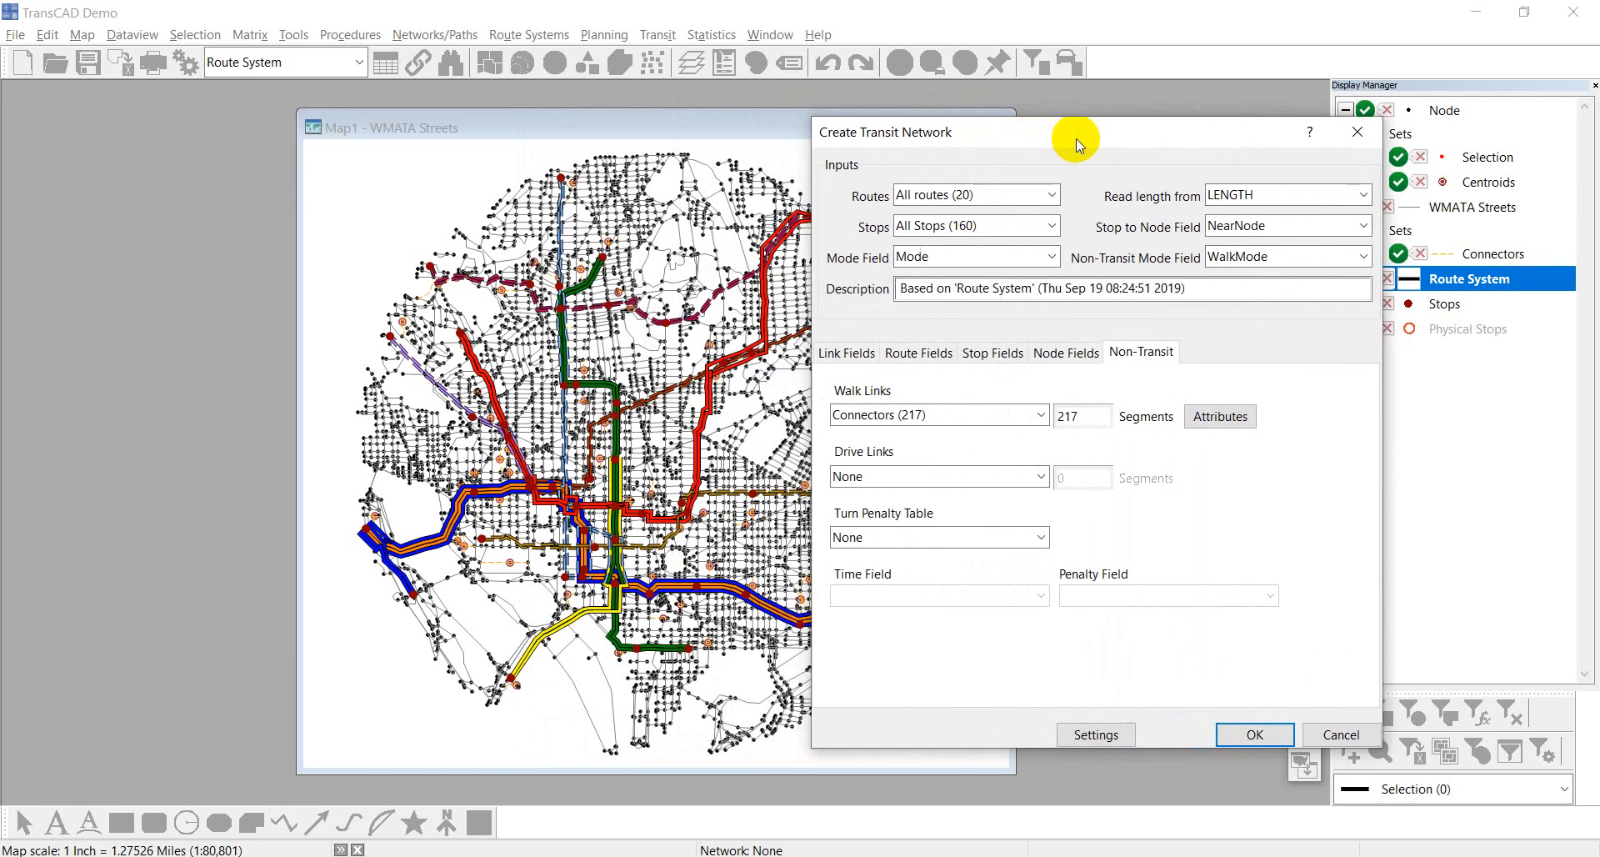
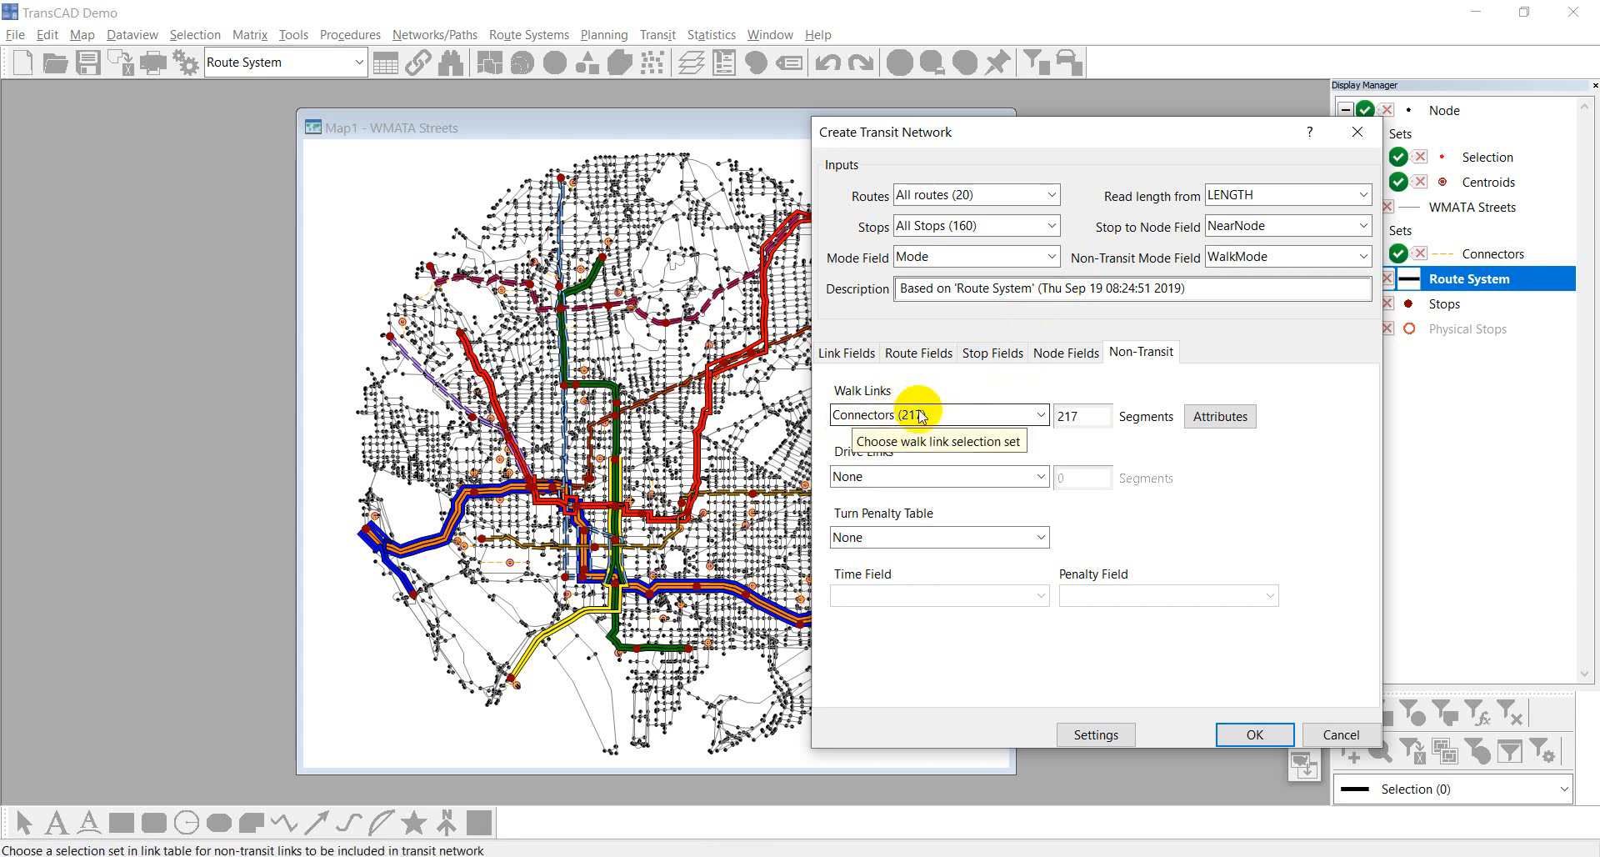
{"action": "left_click_drag", "start_coordinate": [1222, 142], "coordinate": [1104, 141]}
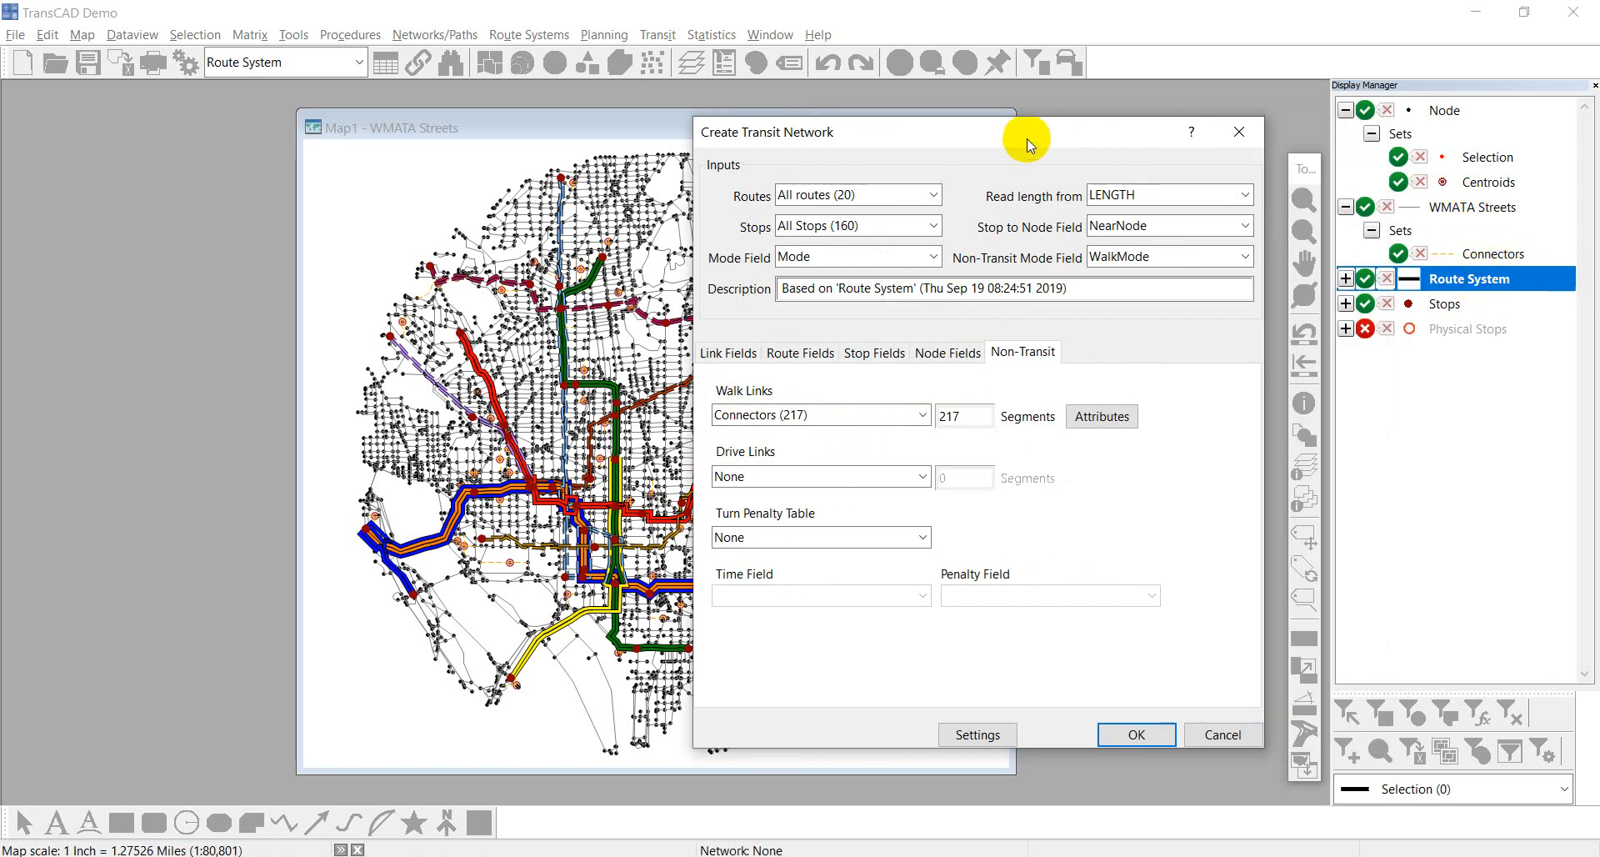
- Set the transit network's walk links to All Links
{"action": "left_click_drag", "start_coordinate": [1025, 133], "coordinate": [1212, 134]}
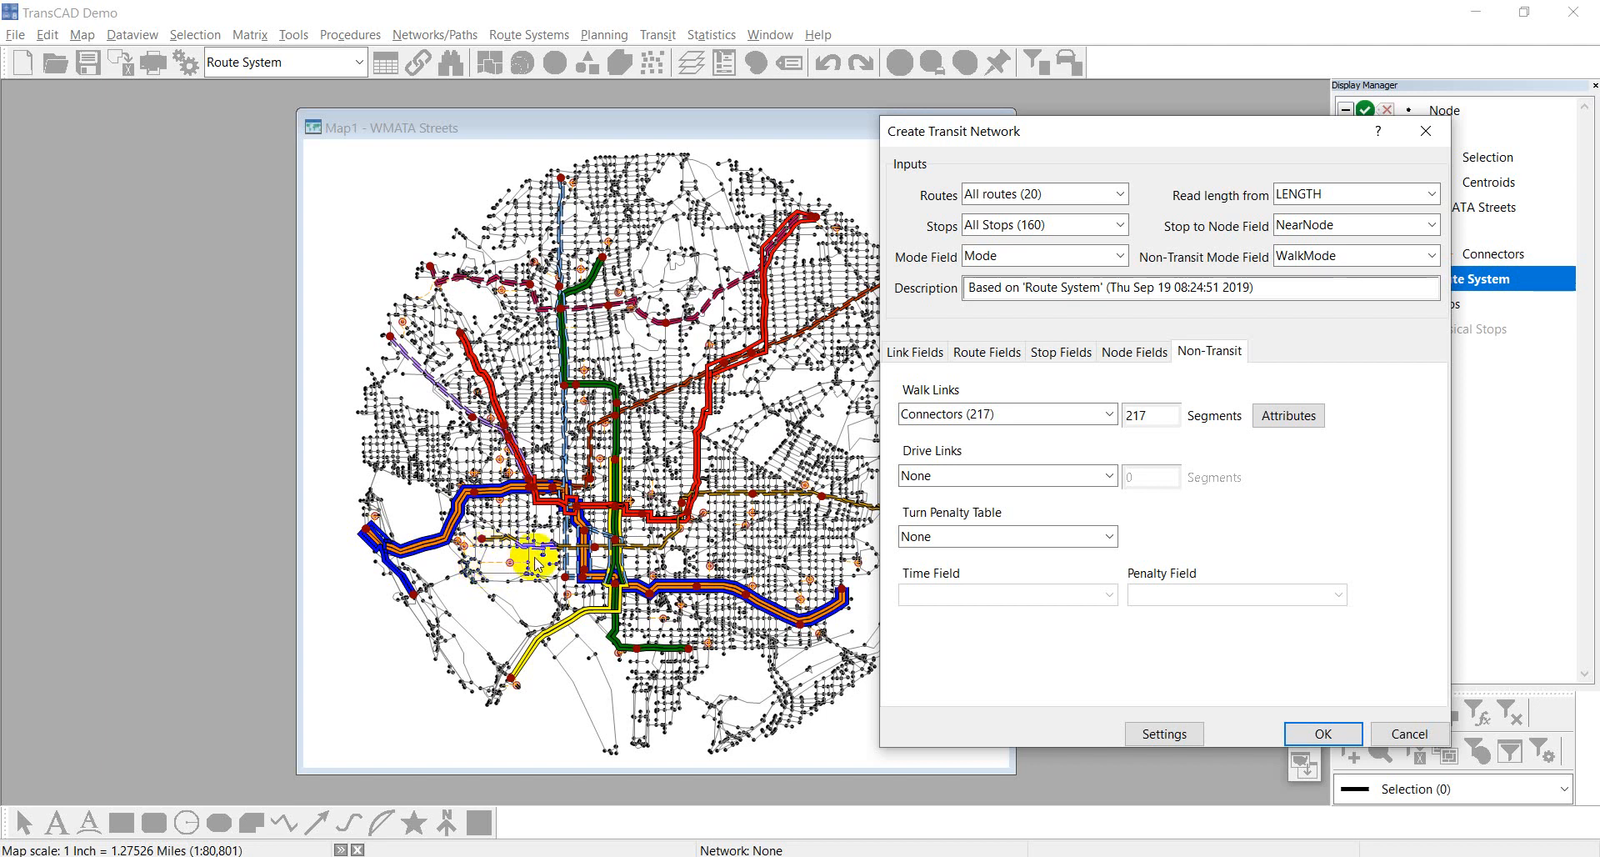
{"action": "left_click", "coordinate": [1011, 410]}
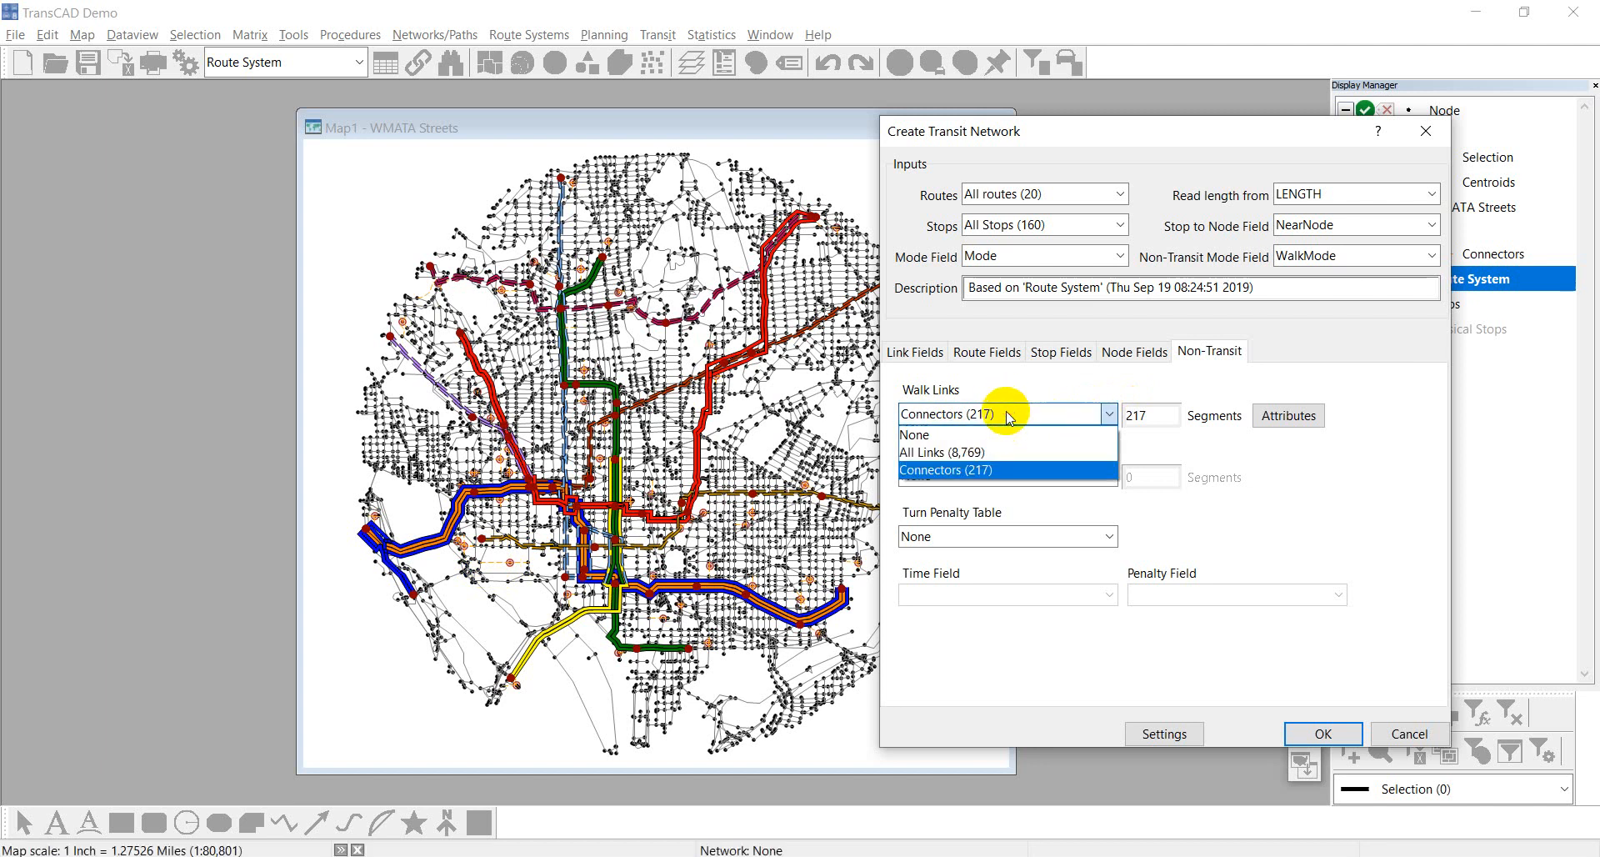
{"action": "left_click", "coordinate": [937, 452]}
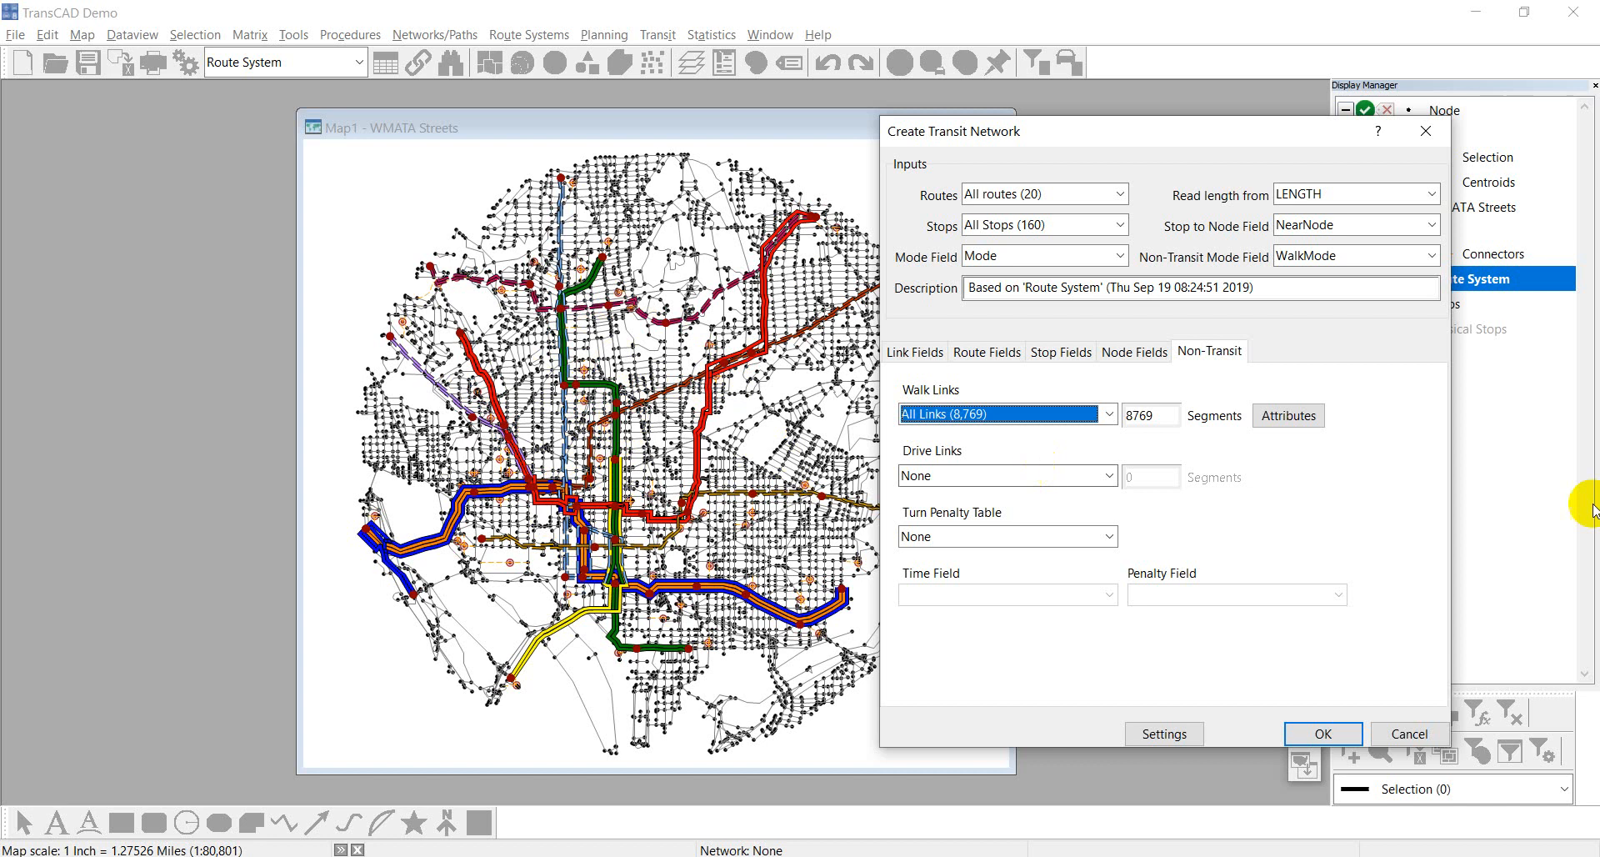
- Map the transit attribute IVTT to the non-transit attribute WALKT in the walk link options
{"action": "left_click", "coordinate": [1288, 417]}
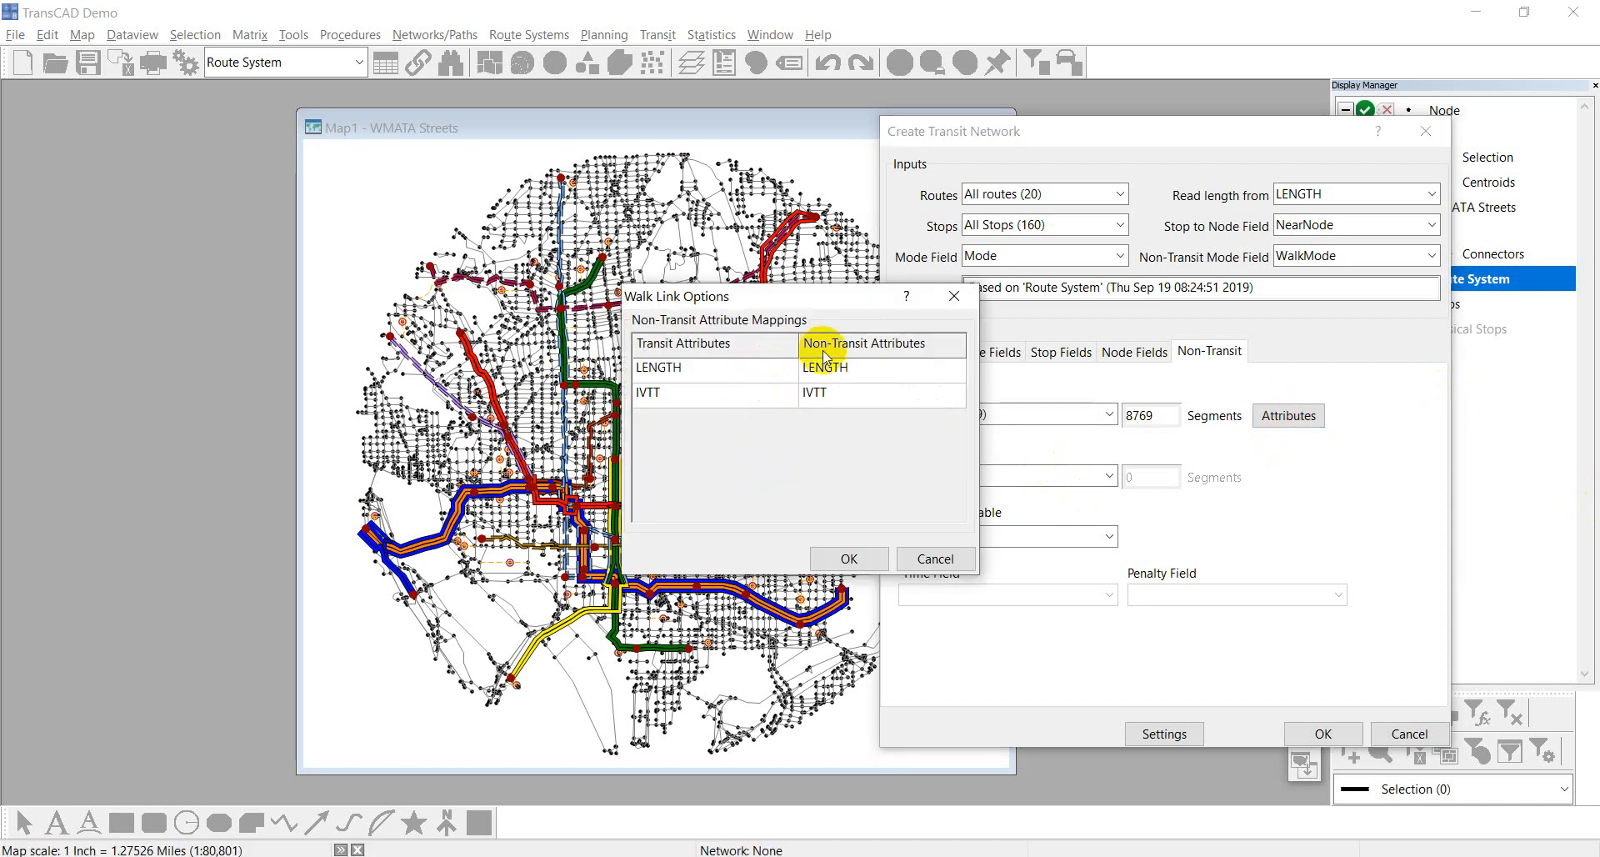
{"action": "left_click_drag", "start_coordinate": [789, 298], "coordinate": [815, 330]}
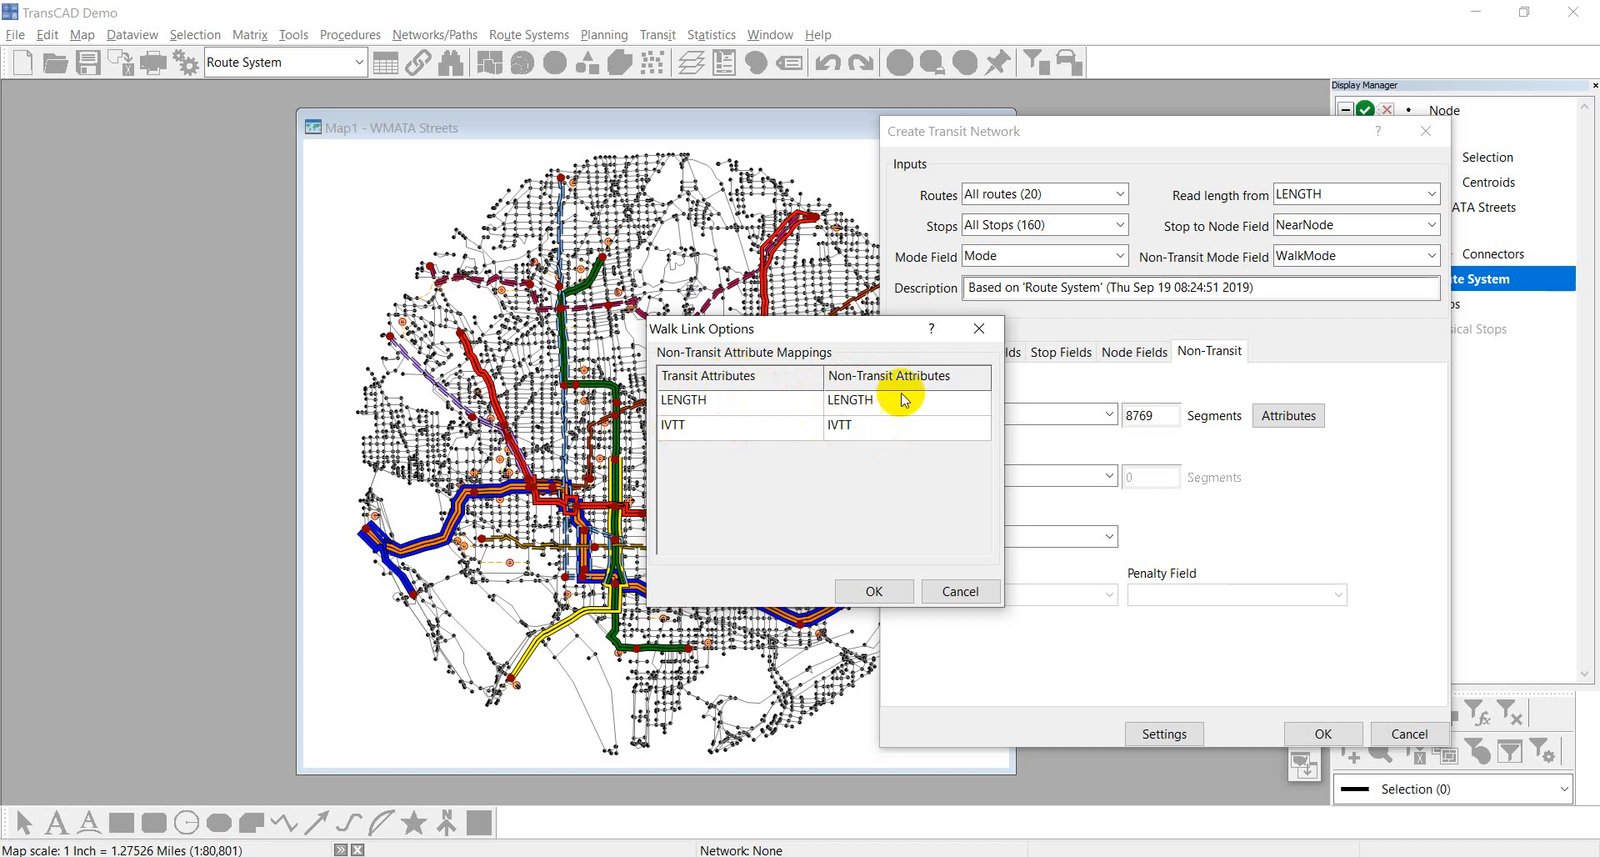
{"action": "left_click", "coordinate": [890, 426]}
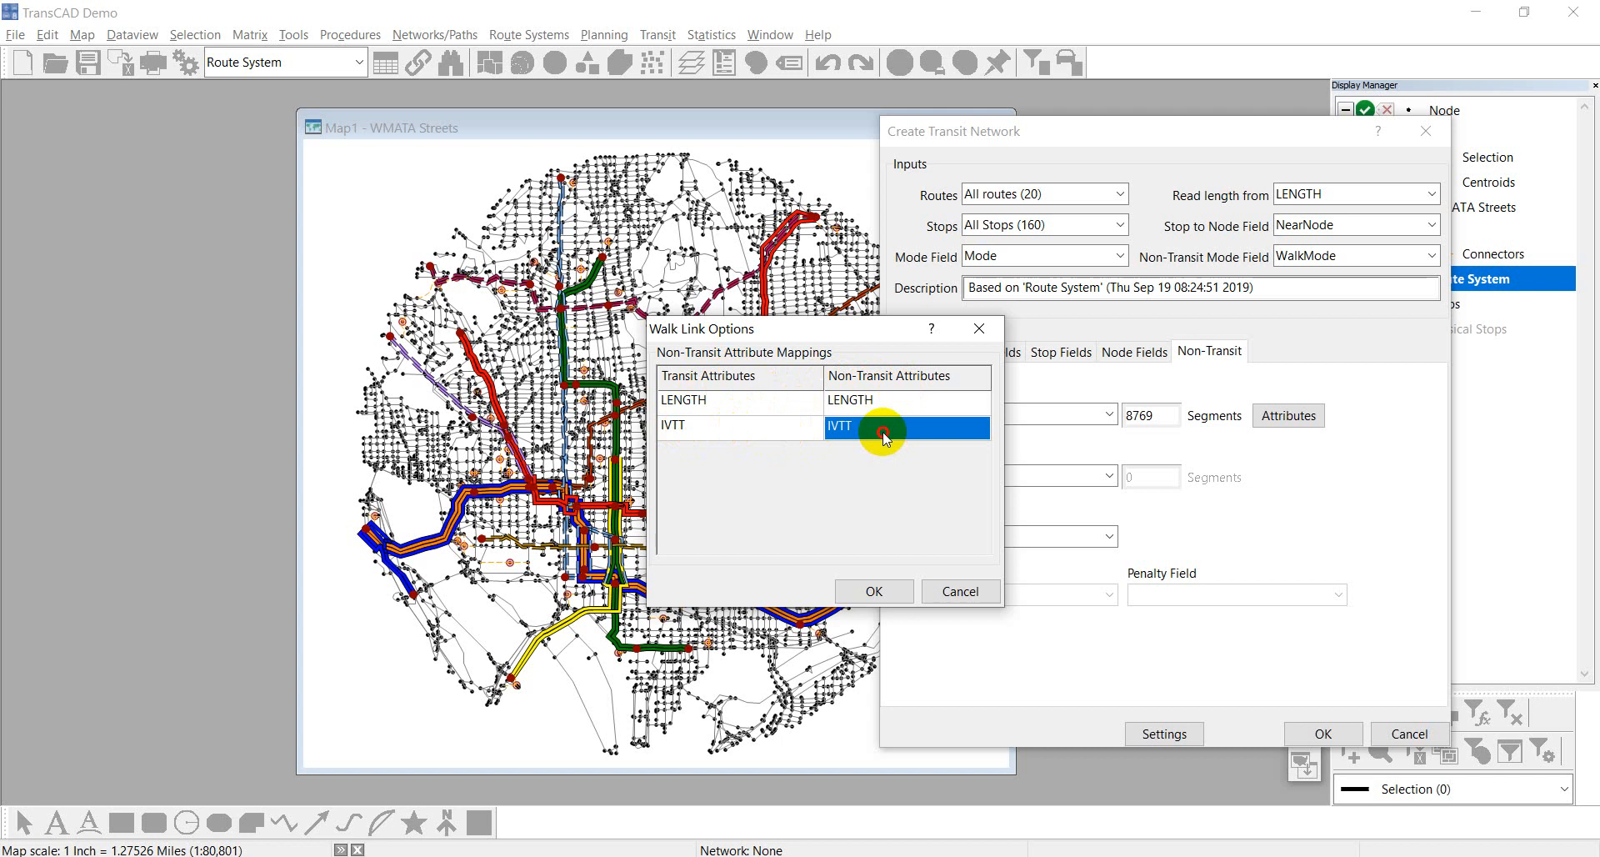
{"action": "left_click", "coordinate": [981, 426]}
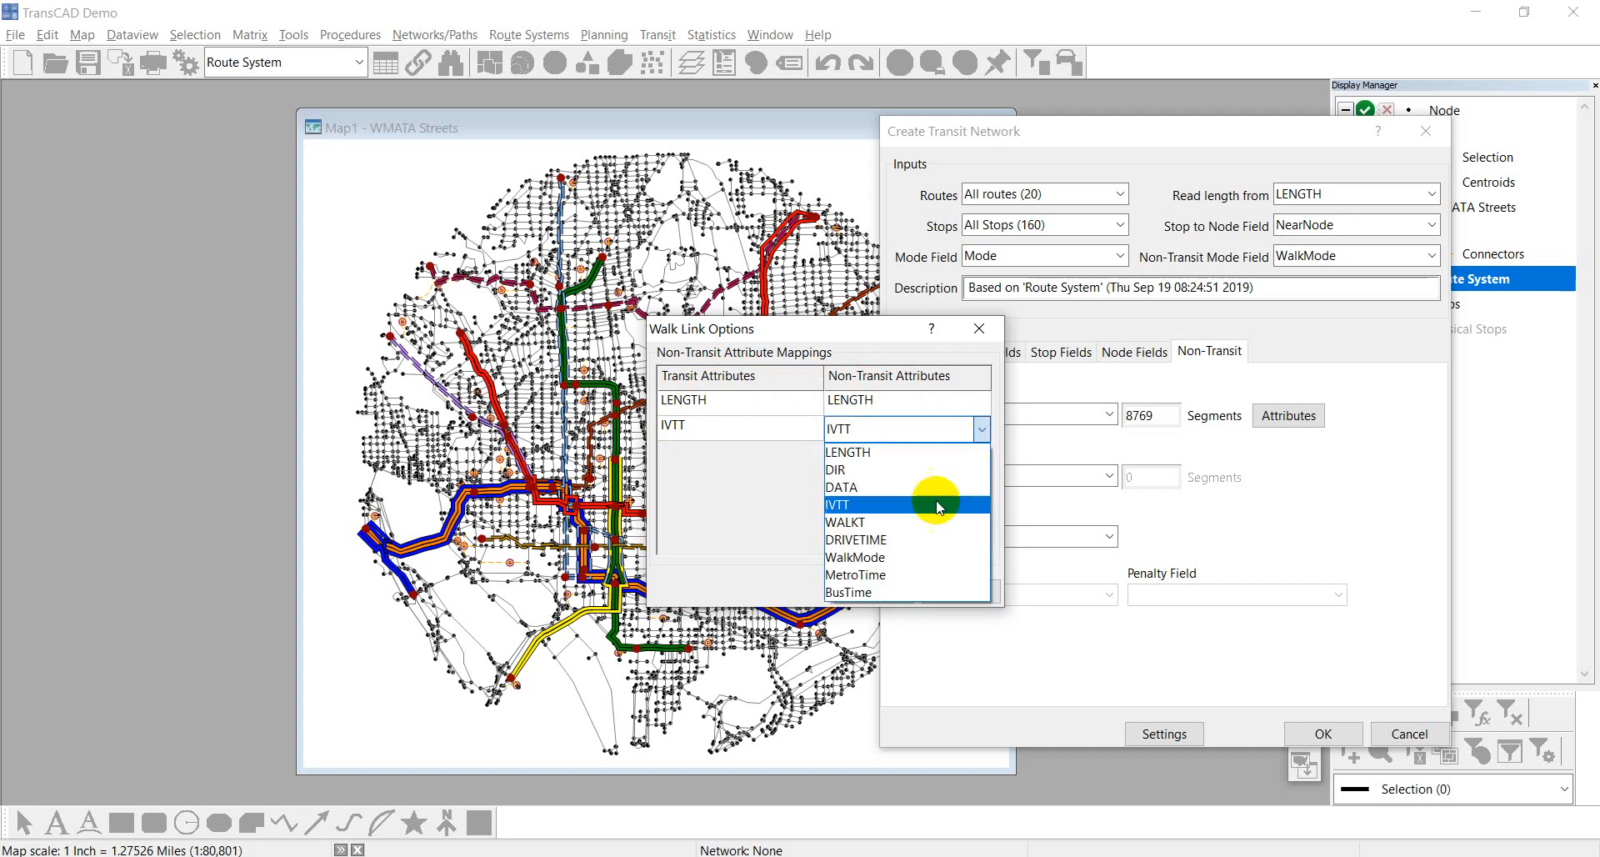
{"action": "left_click", "coordinate": [858, 522]}
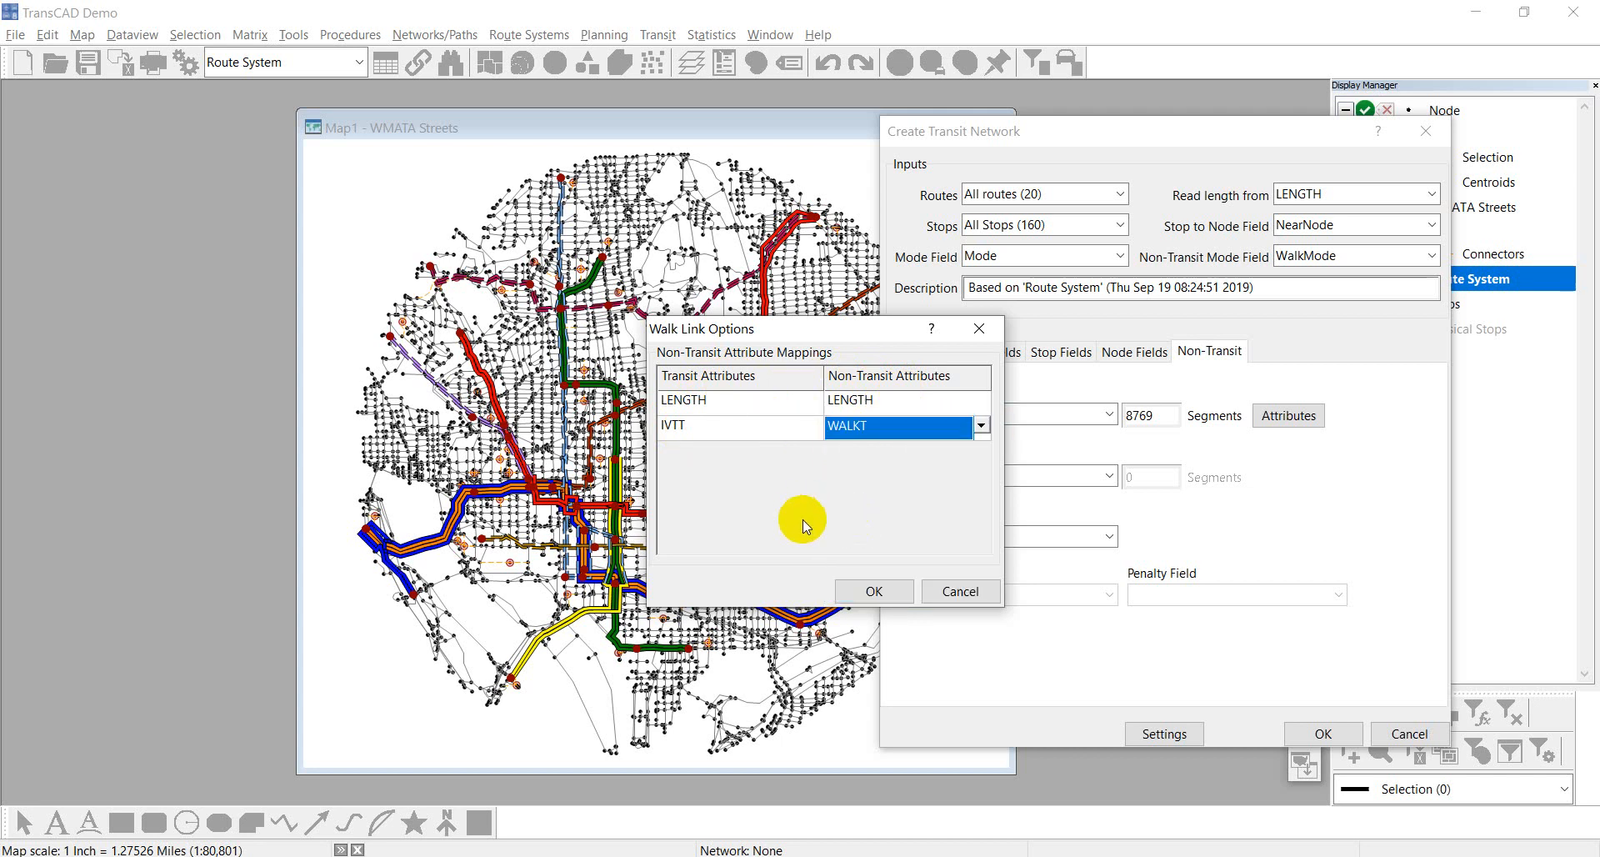
{"action": "left_click", "coordinate": [867, 589]}
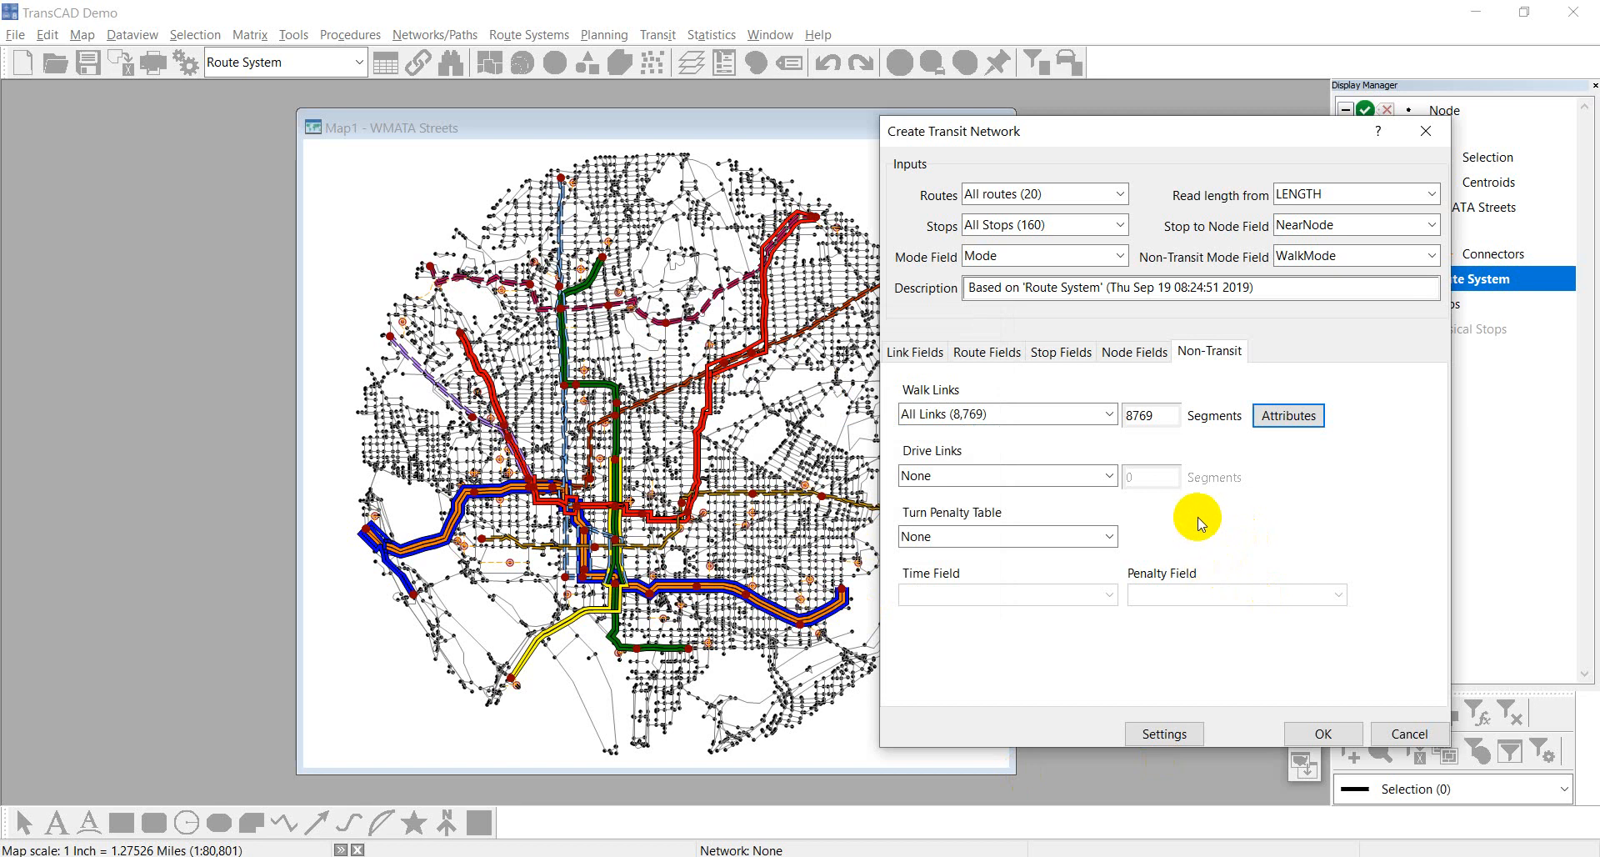
- Create the transit network and save it as TransitNetwork.tnw in the Tutorial folder, replacing the existing file
{"action": "left_click_drag", "start_coordinate": [1103, 132], "coordinate": [875, 134]}
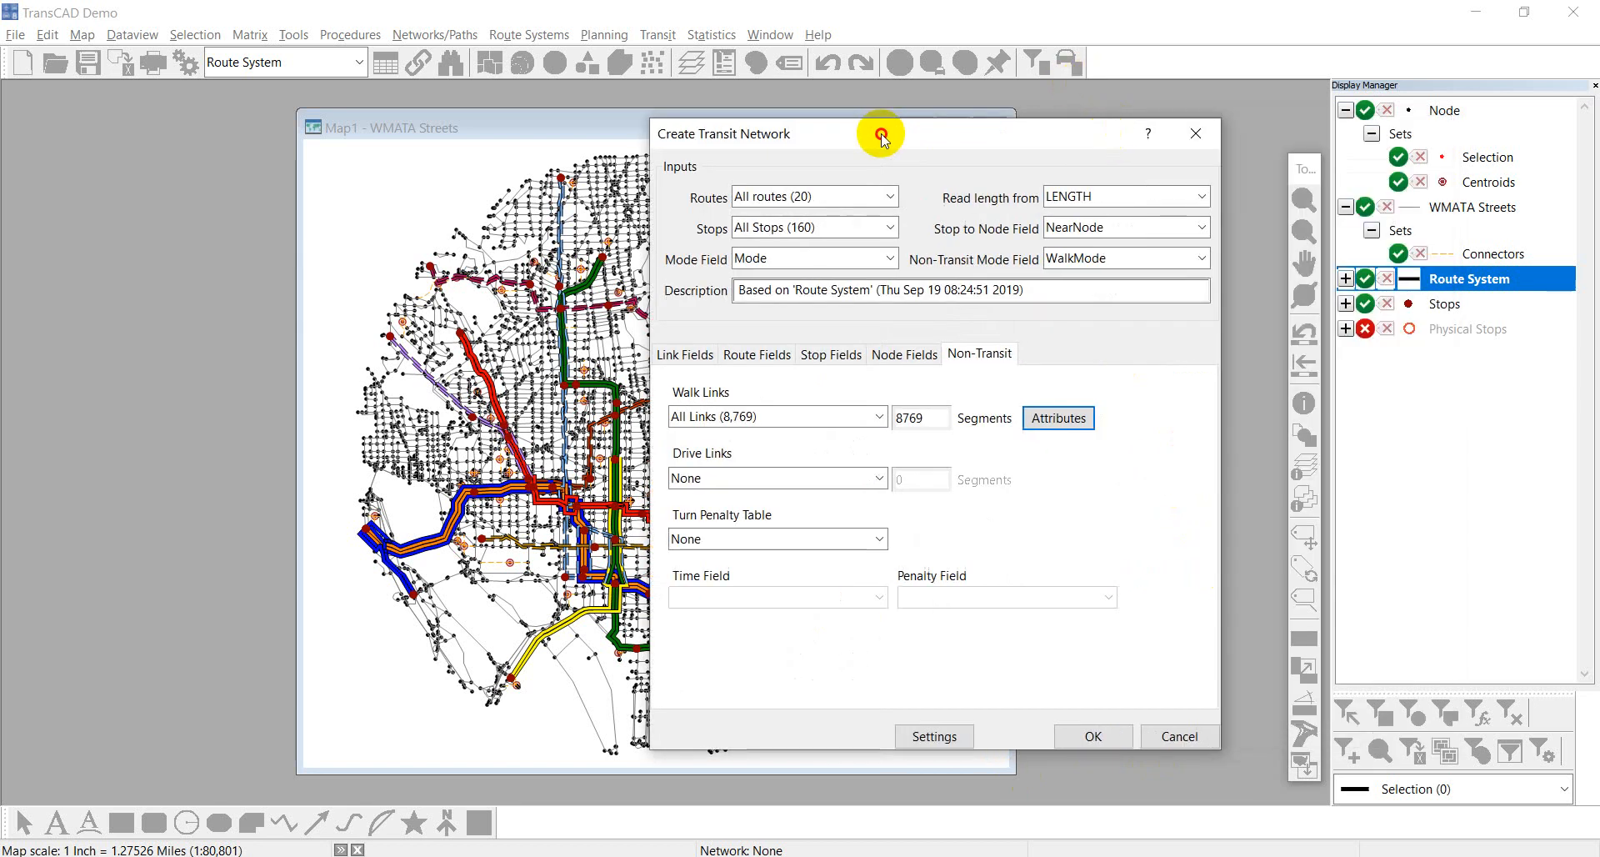
{"action": "left_click", "coordinate": [1094, 735]}
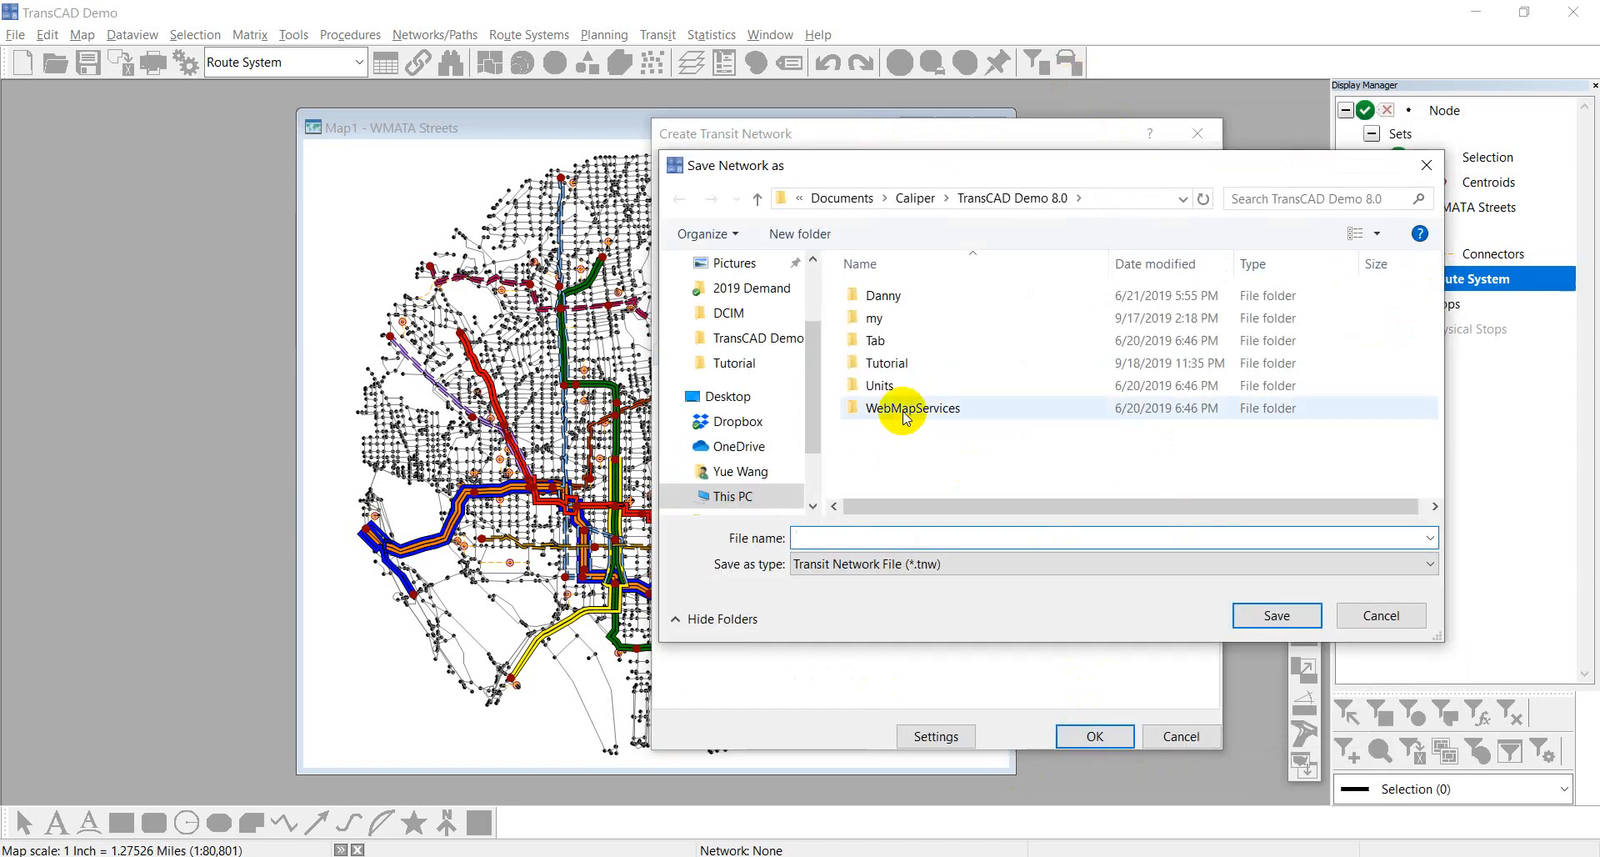
{"action": "double_click", "coordinate": [920, 365]}
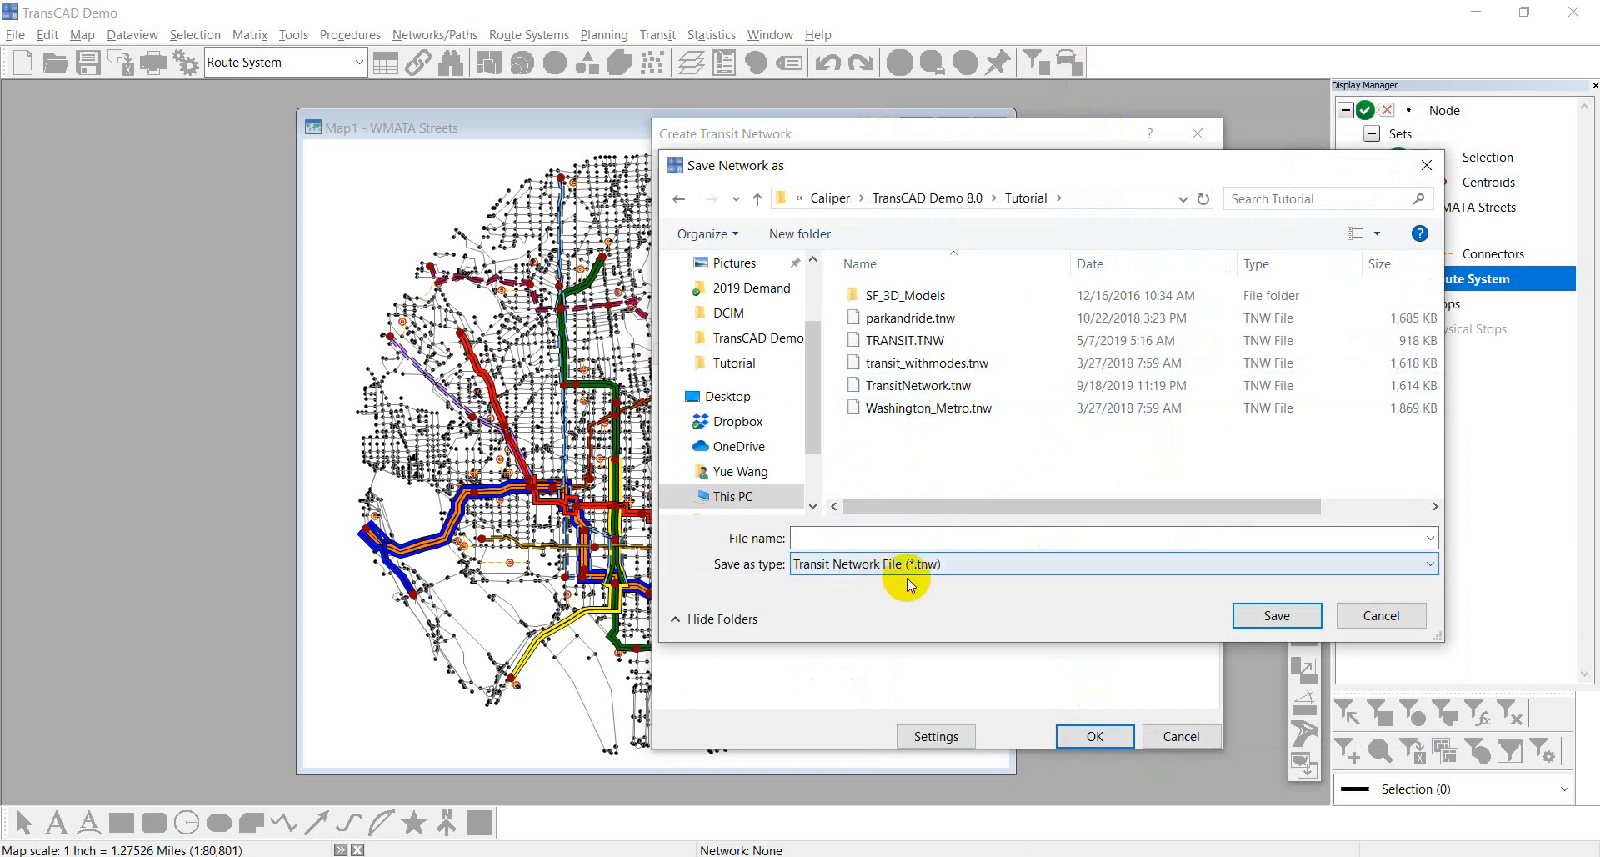
{"action": "left_click", "coordinate": [917, 386]}
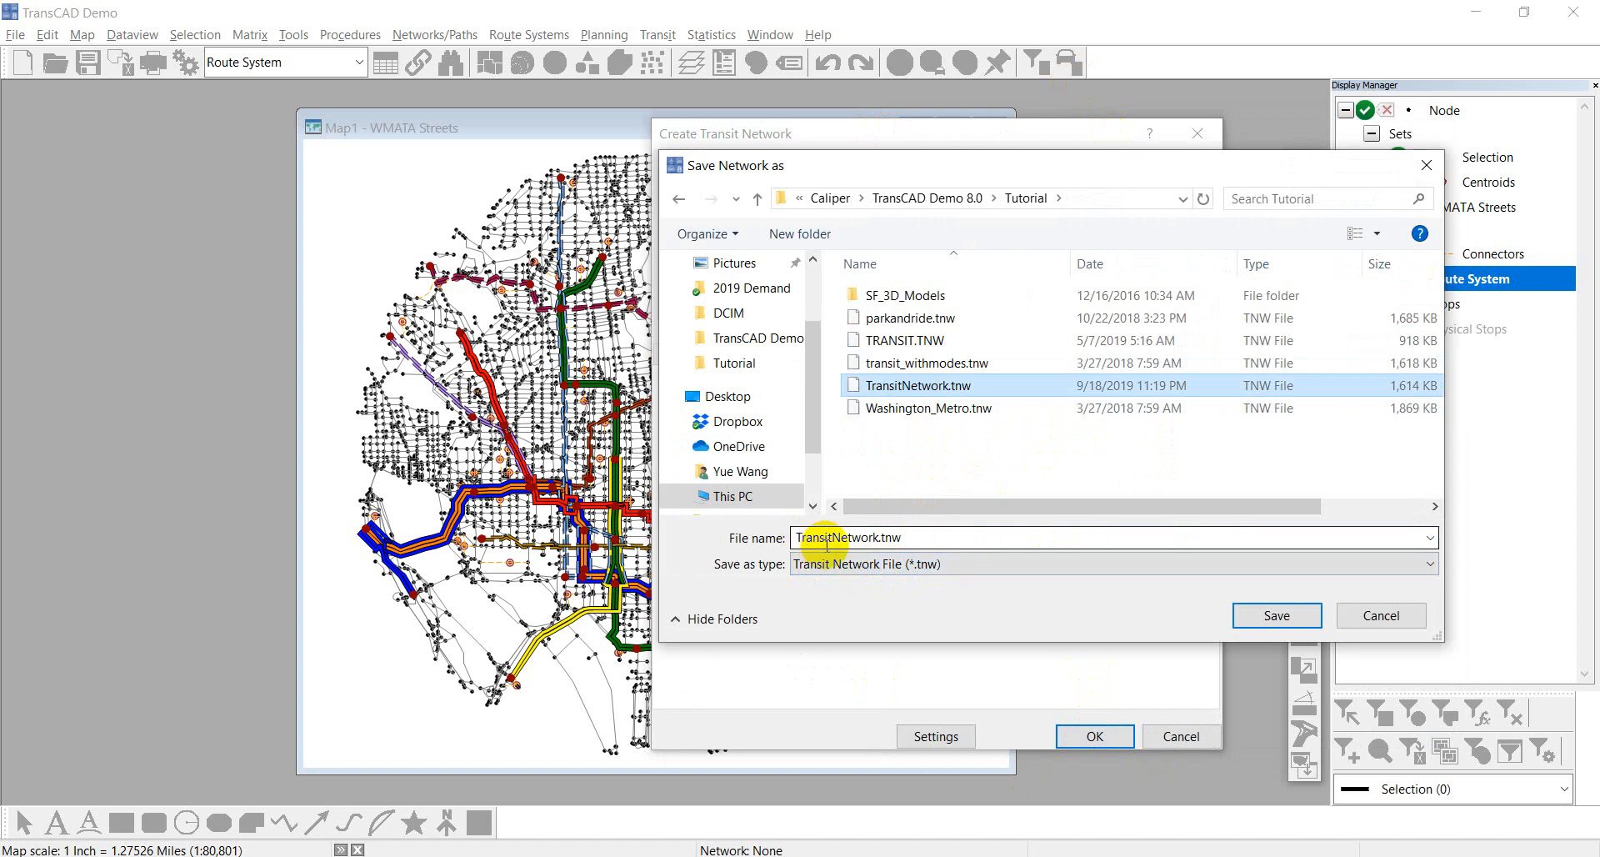
{"action": "left_click", "coordinate": [1253, 607]}
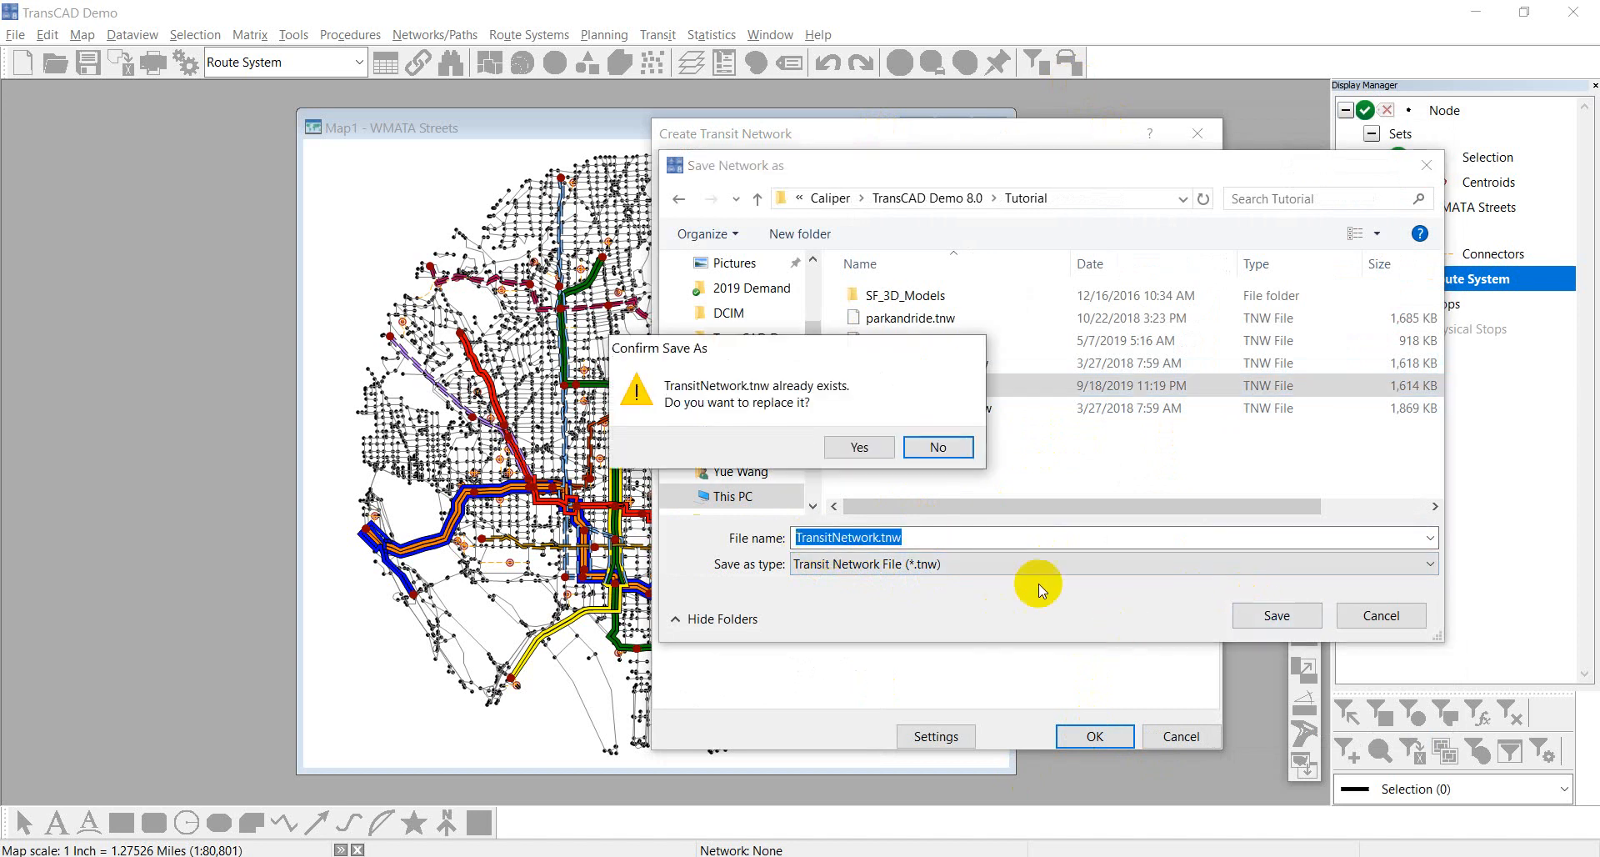
{"action": "left_click", "coordinate": [866, 446]}
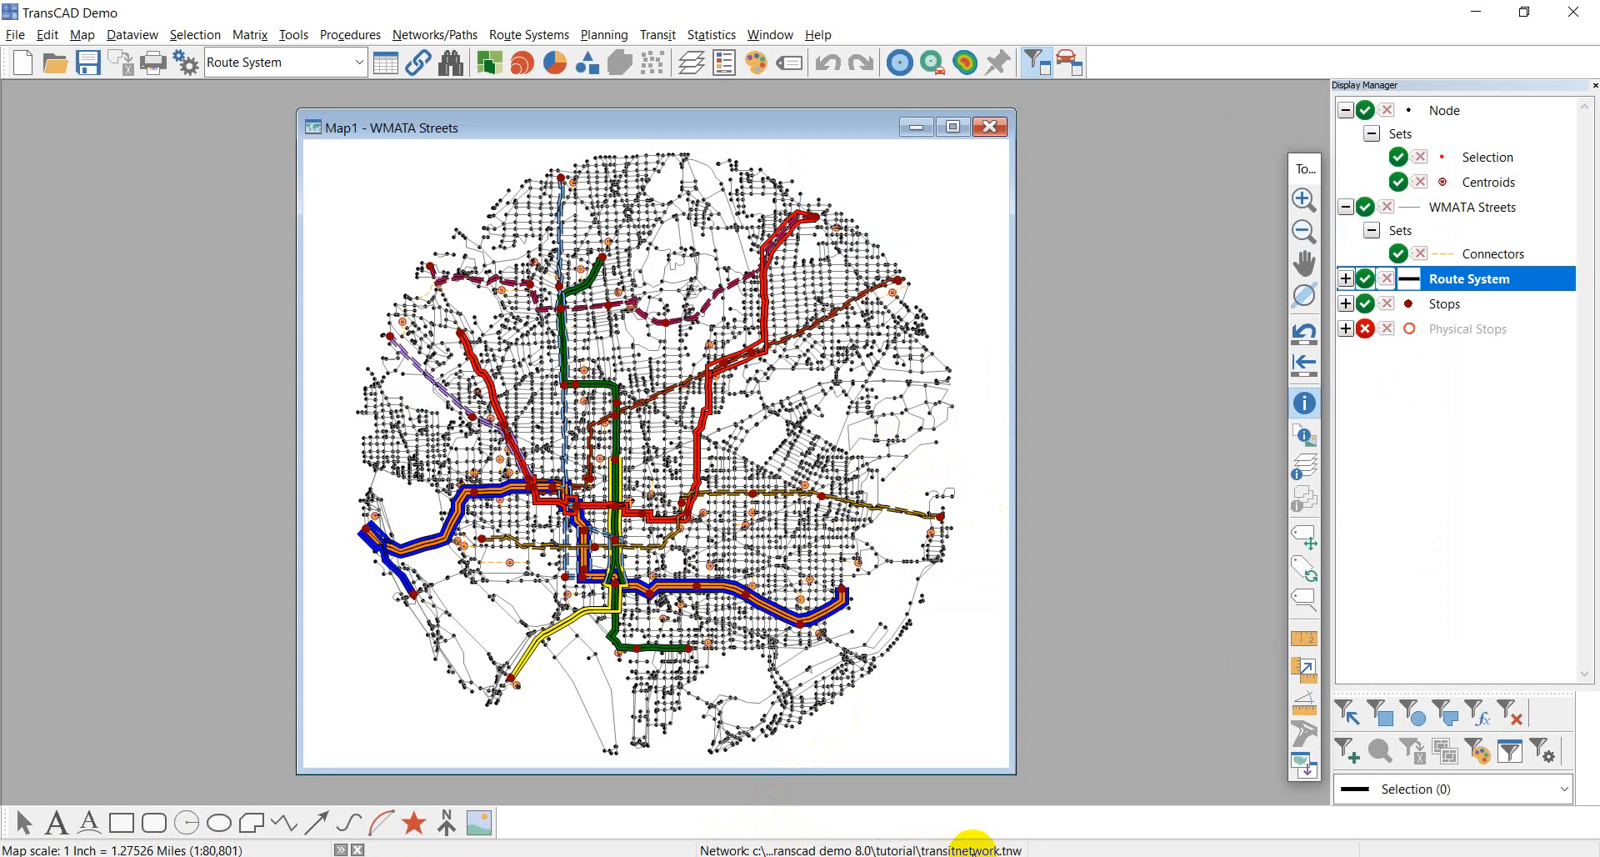
- Make Node the working layer and review the available transit skimming methods
{"action": "left_click", "coordinate": [773, 238]}
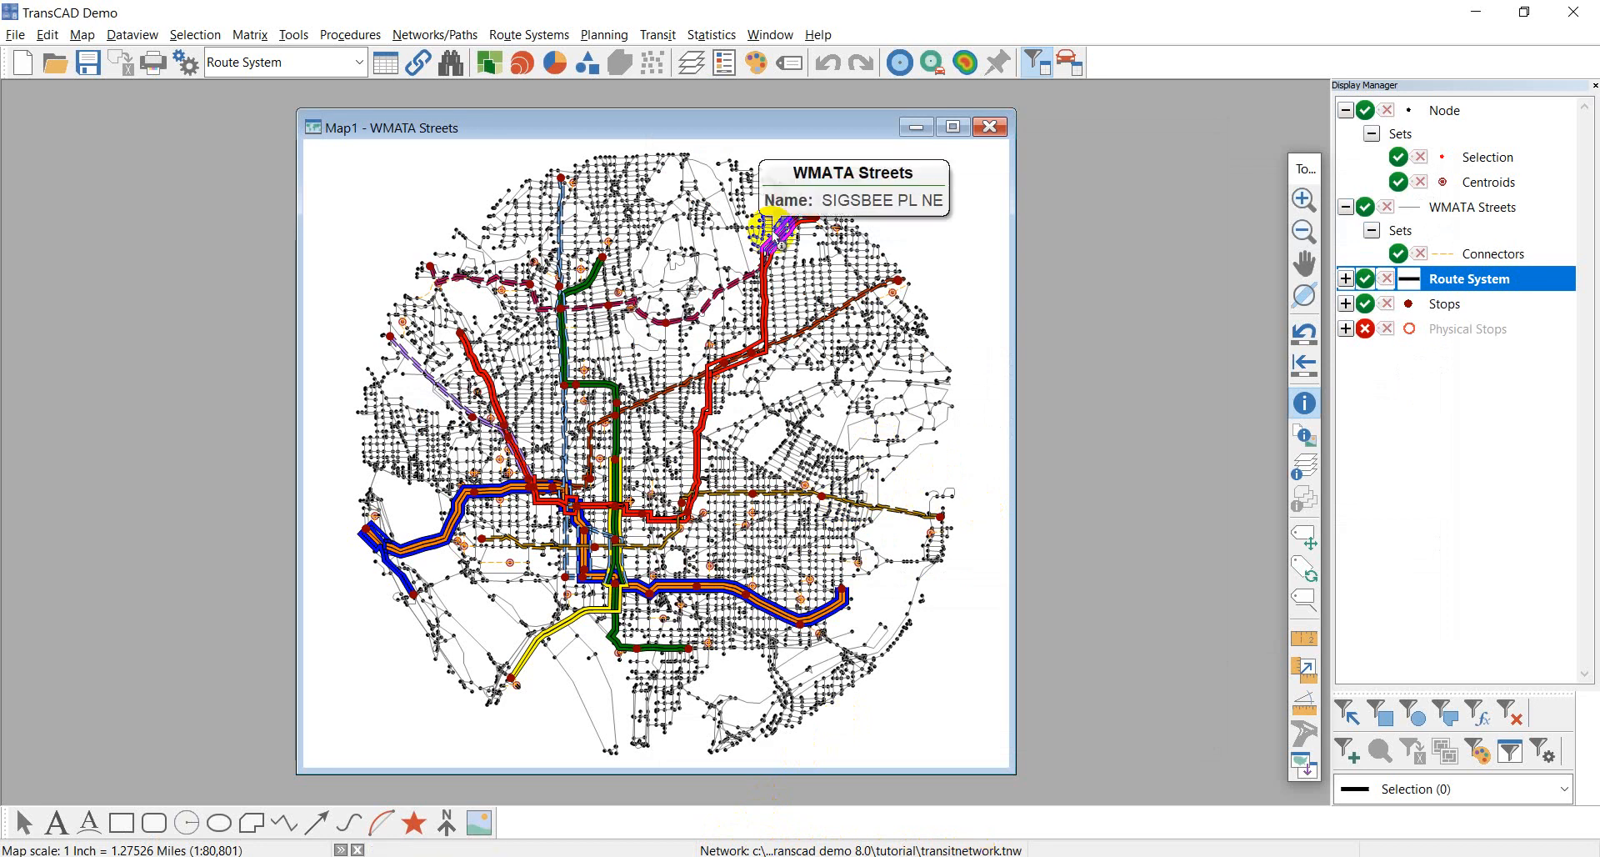
{"action": "left_click", "coordinate": [296, 66]}
{"action": "left_click", "coordinate": [275, 86]}
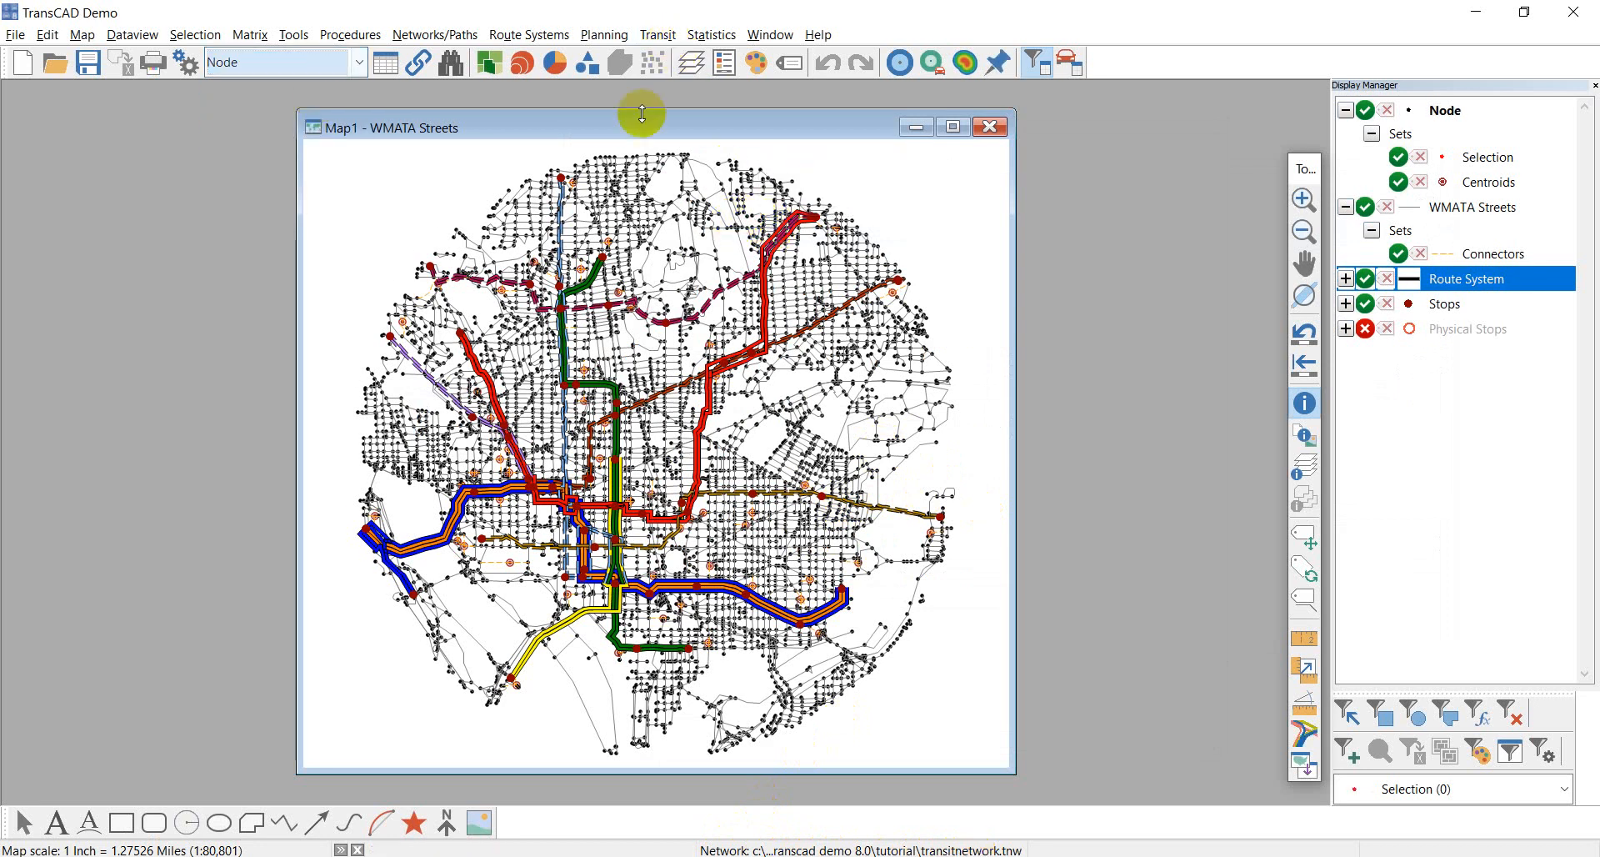
{"action": "left_click", "coordinate": [658, 34]}
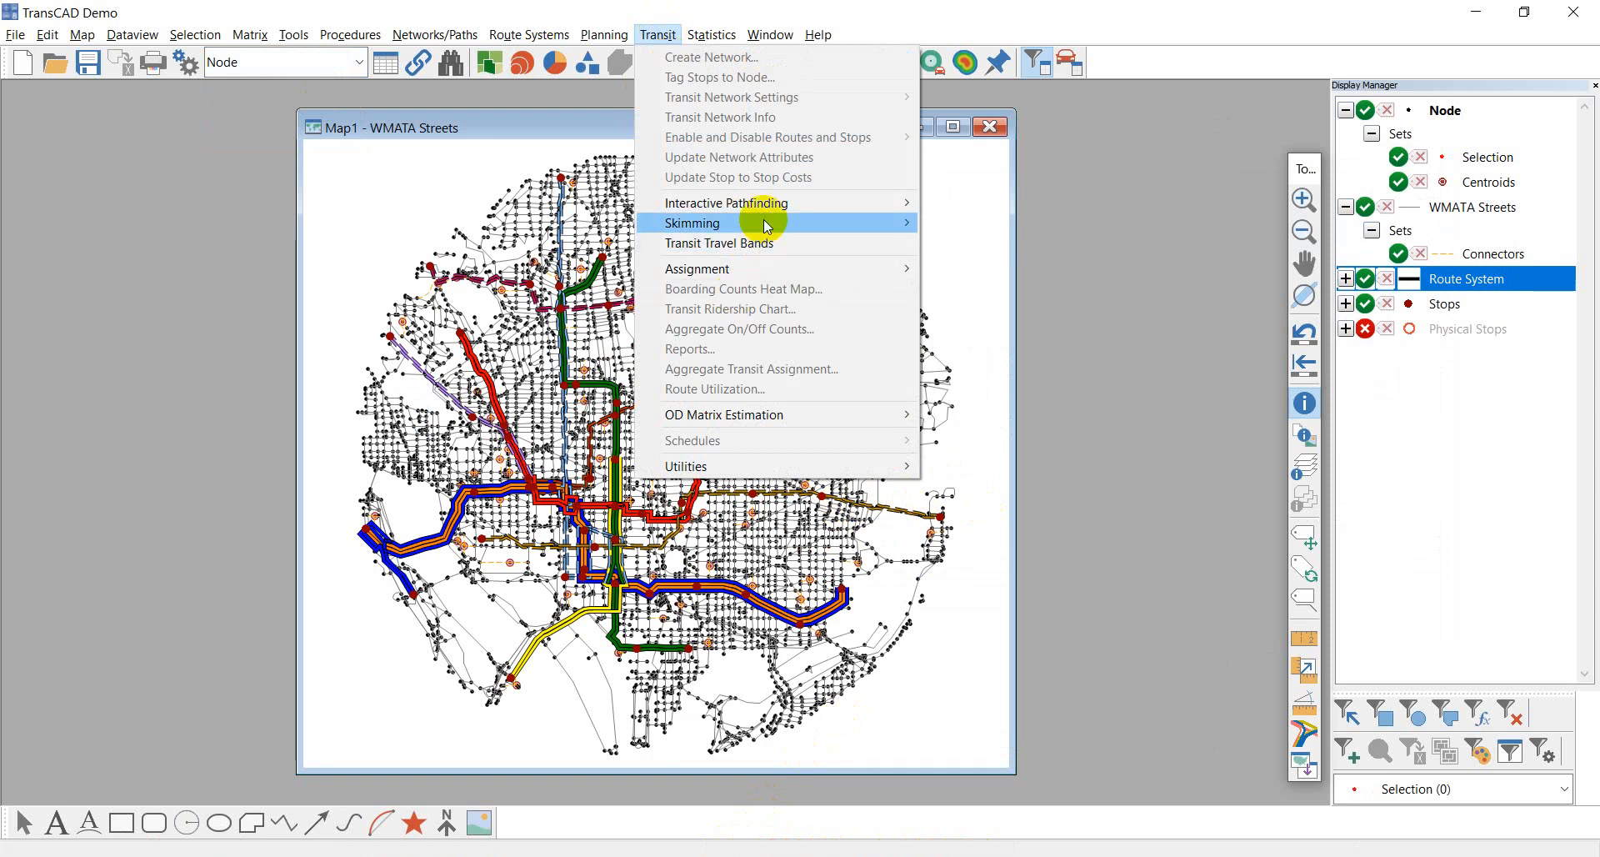
{"action": "mouse_move", "coordinate": [766, 225]}
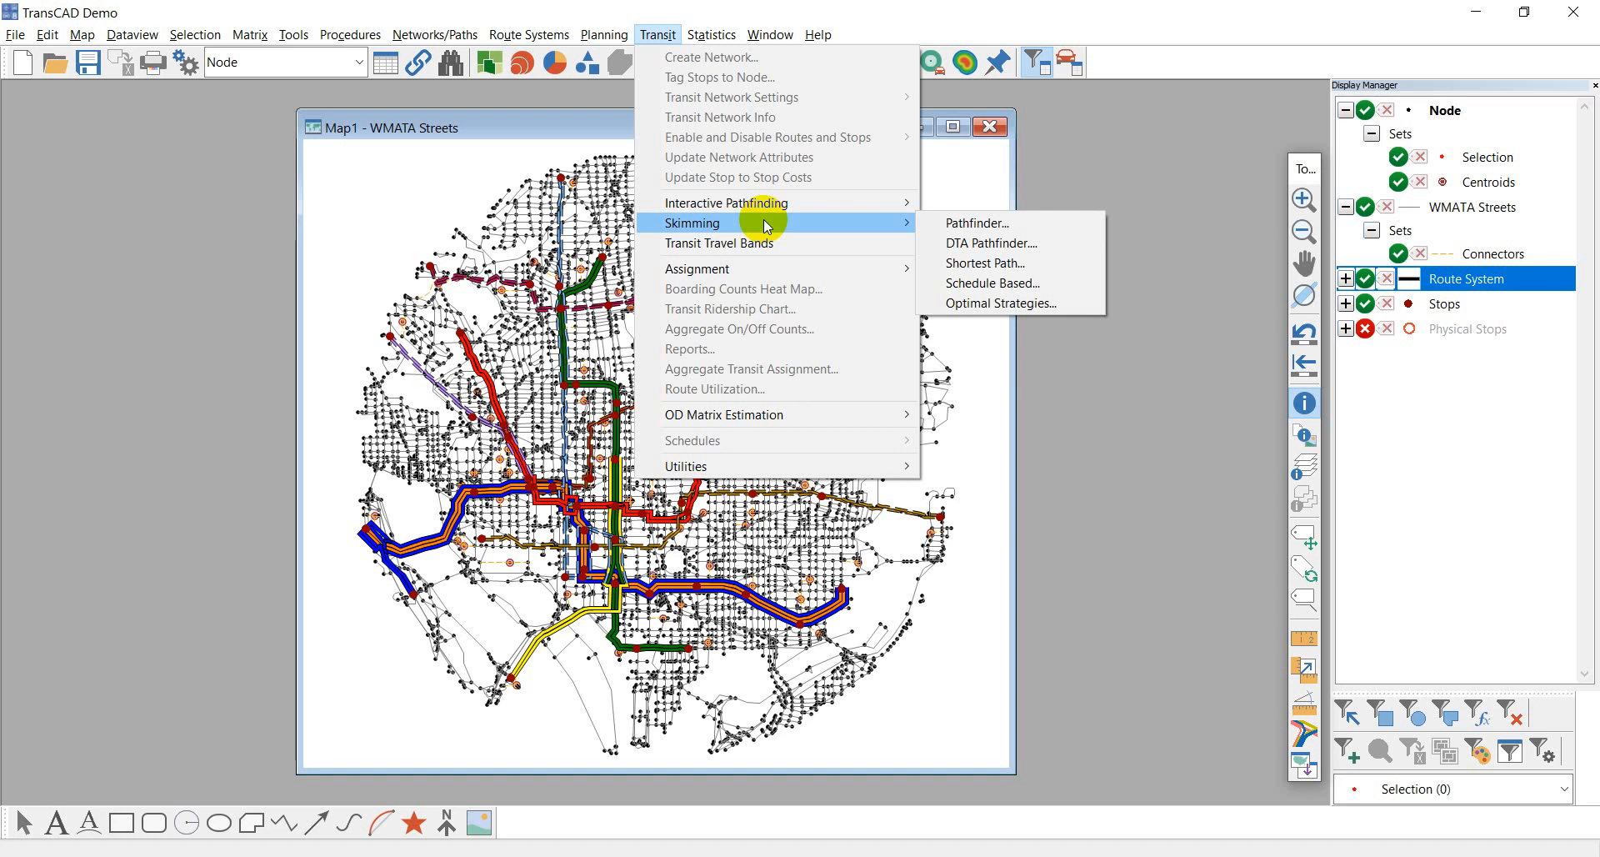
{"action": "left_click", "coordinate": [585, 120]}
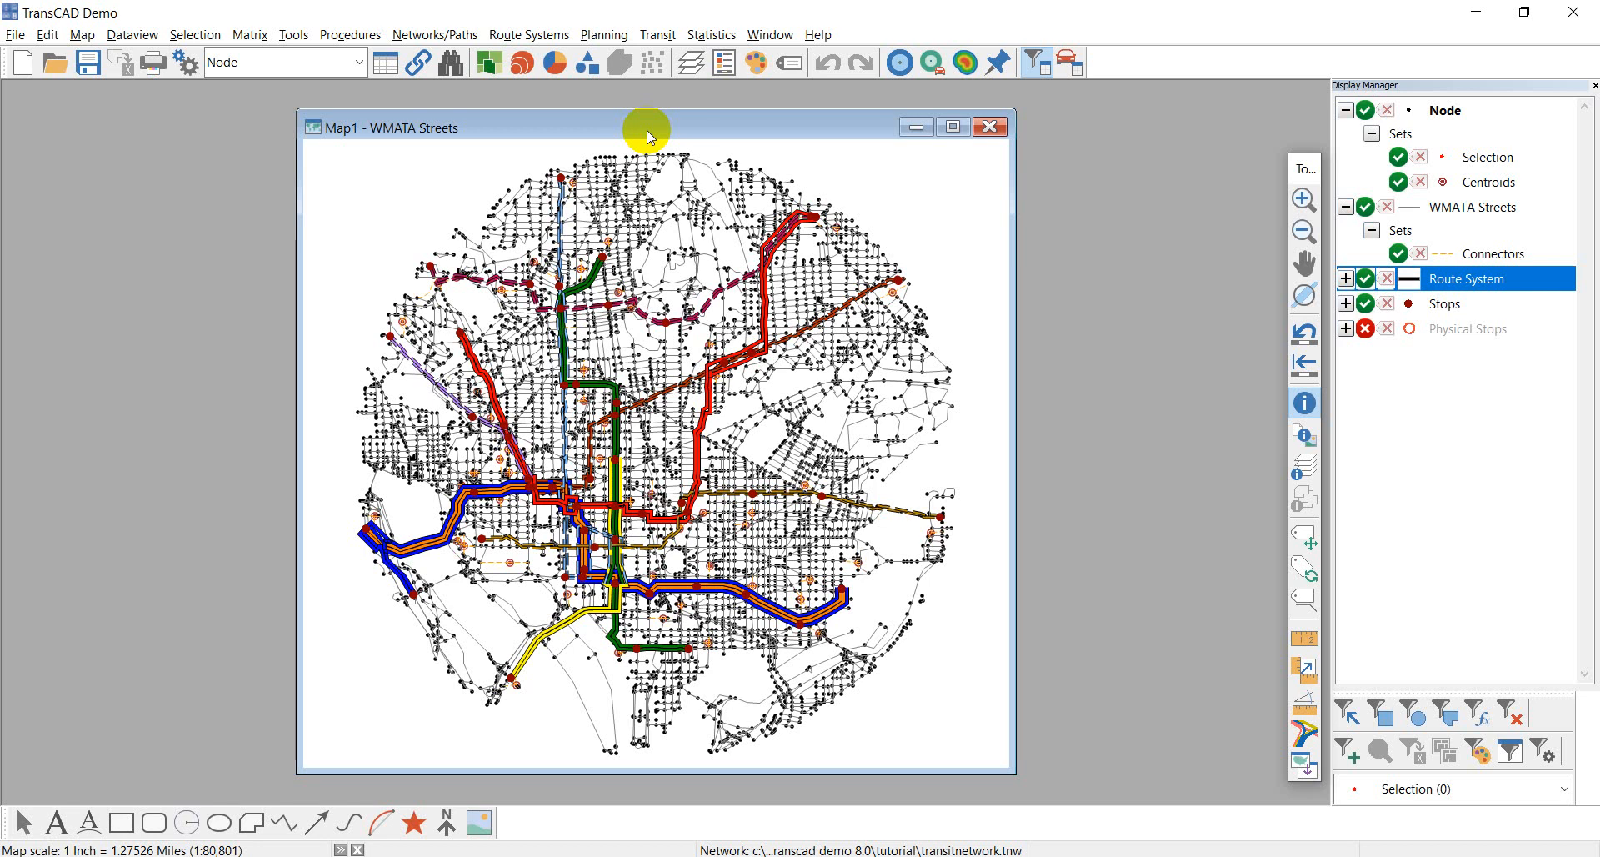
{"action": "left_click", "coordinate": [656, 36]}
{"action": "mouse_move", "coordinate": [724, 228]}
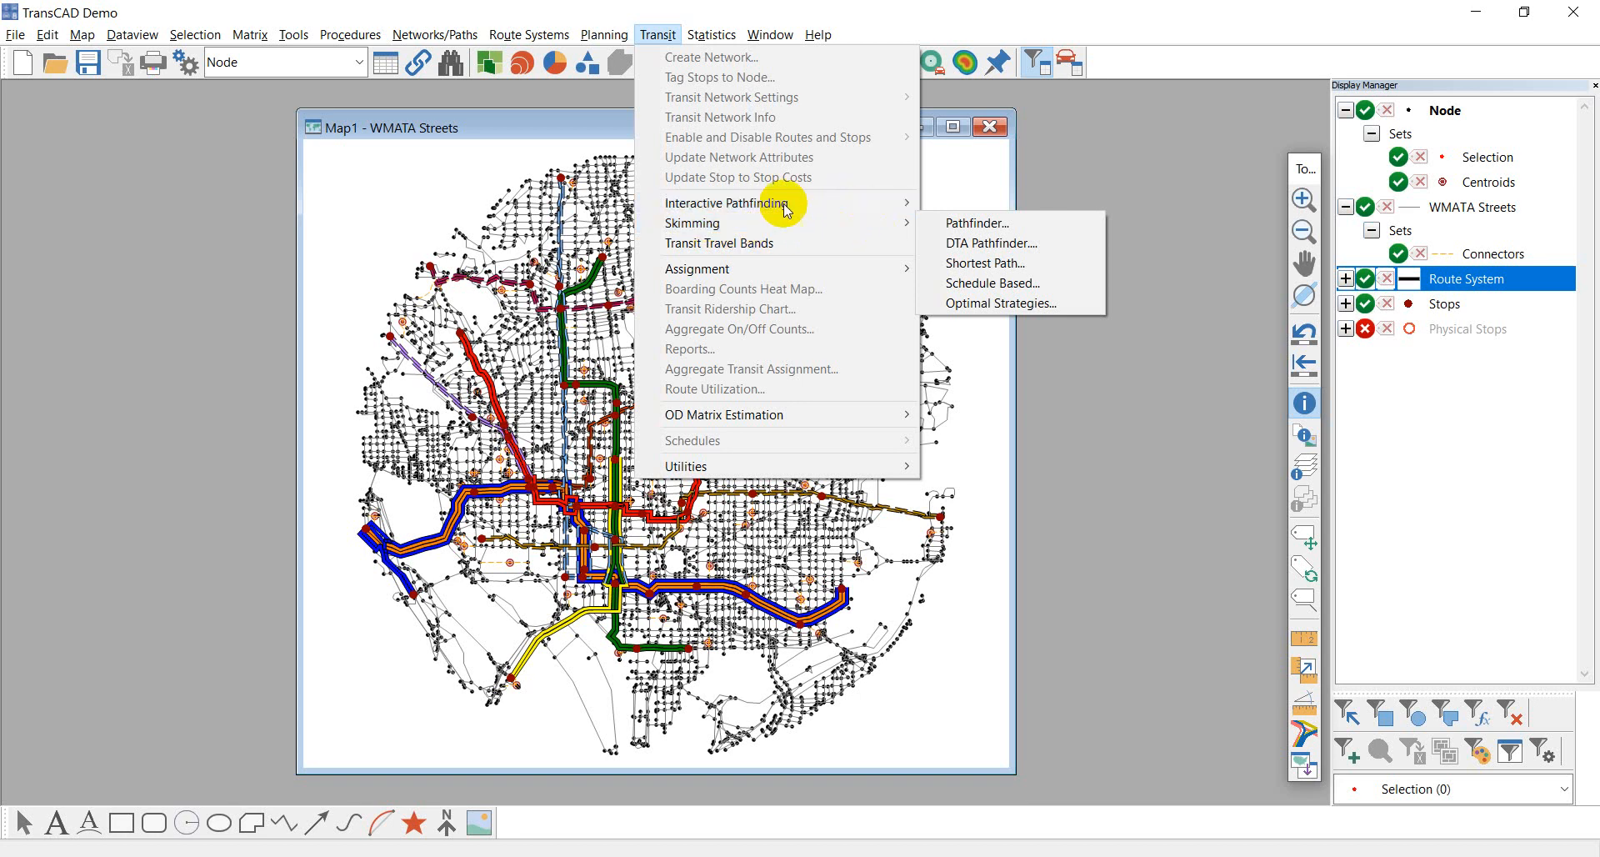
{"action": "left_click", "coordinate": [534, 123]}
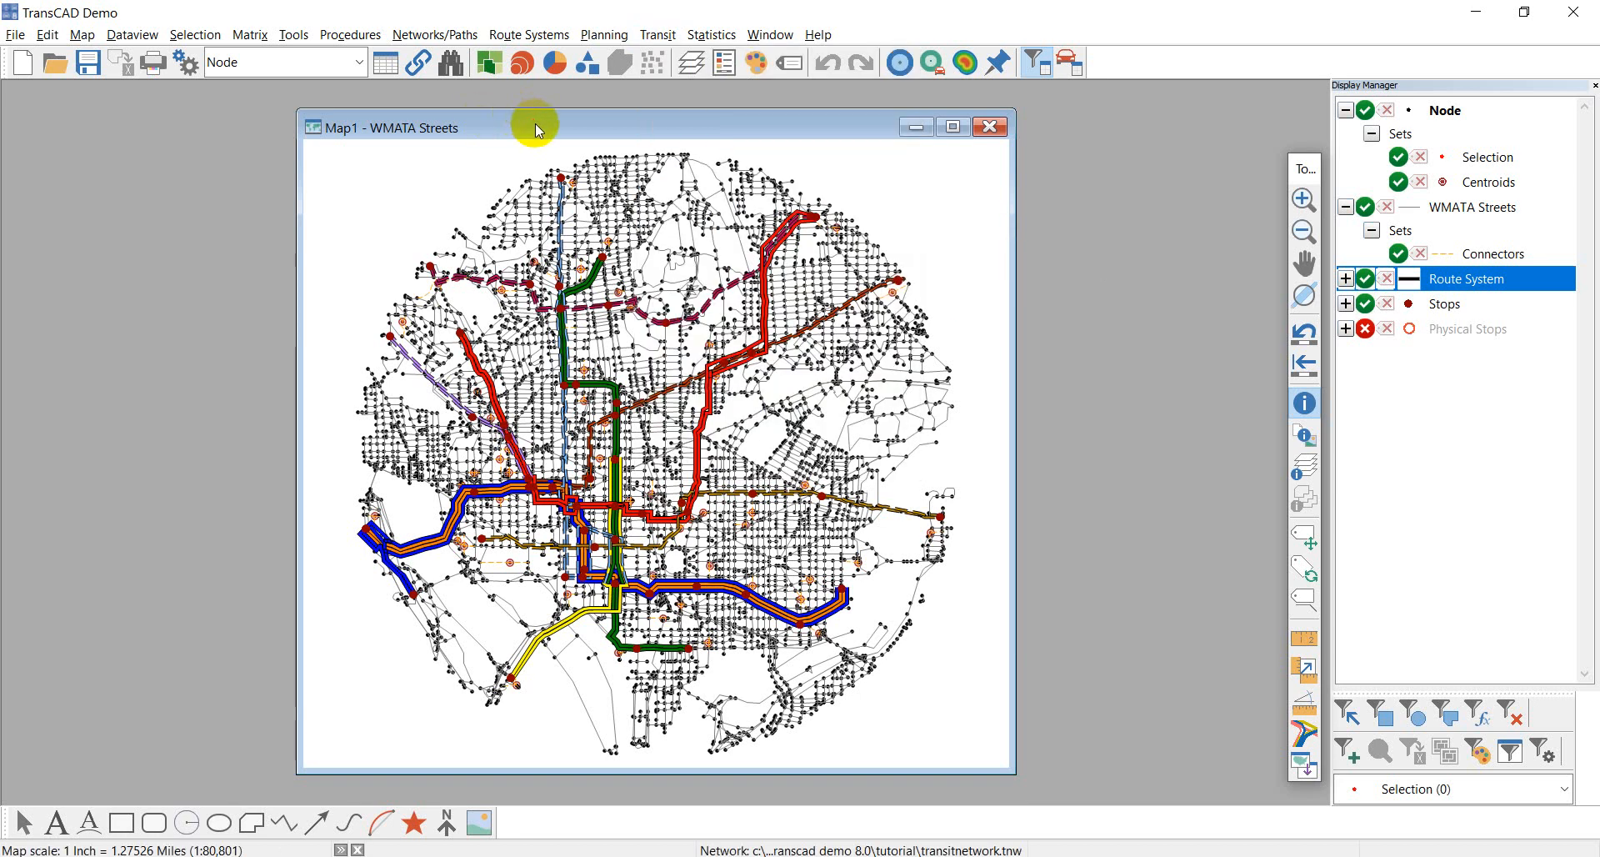
- Make Route System the working layer and review the general and mode settings of the Pathfinder network
{"action": "left_click", "coordinate": [623, 35]}
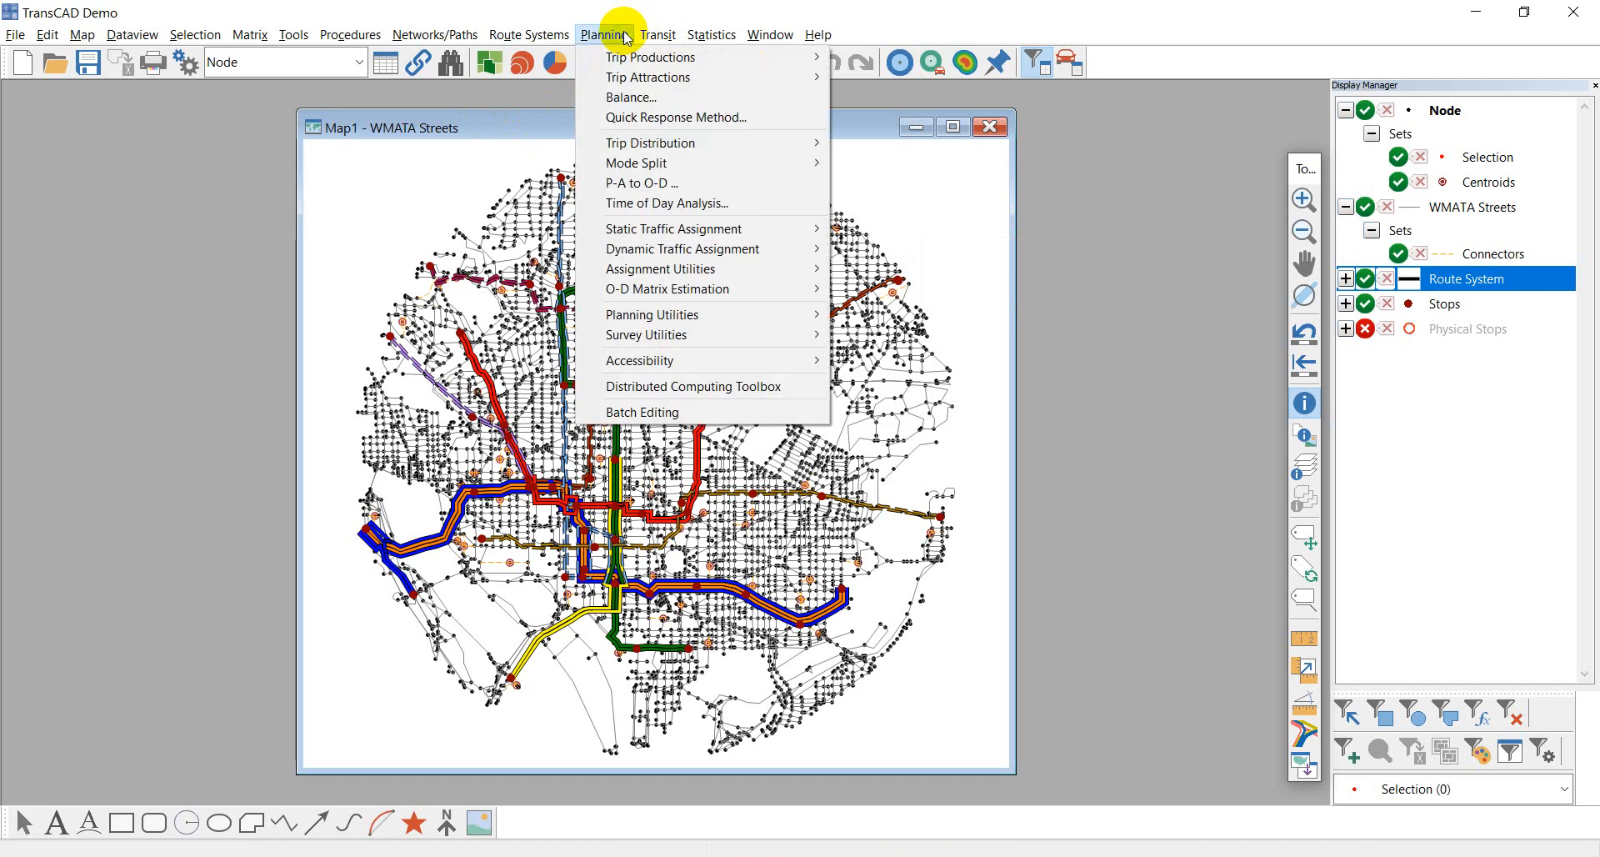
{"action": "mouse_move", "coordinate": [657, 34]}
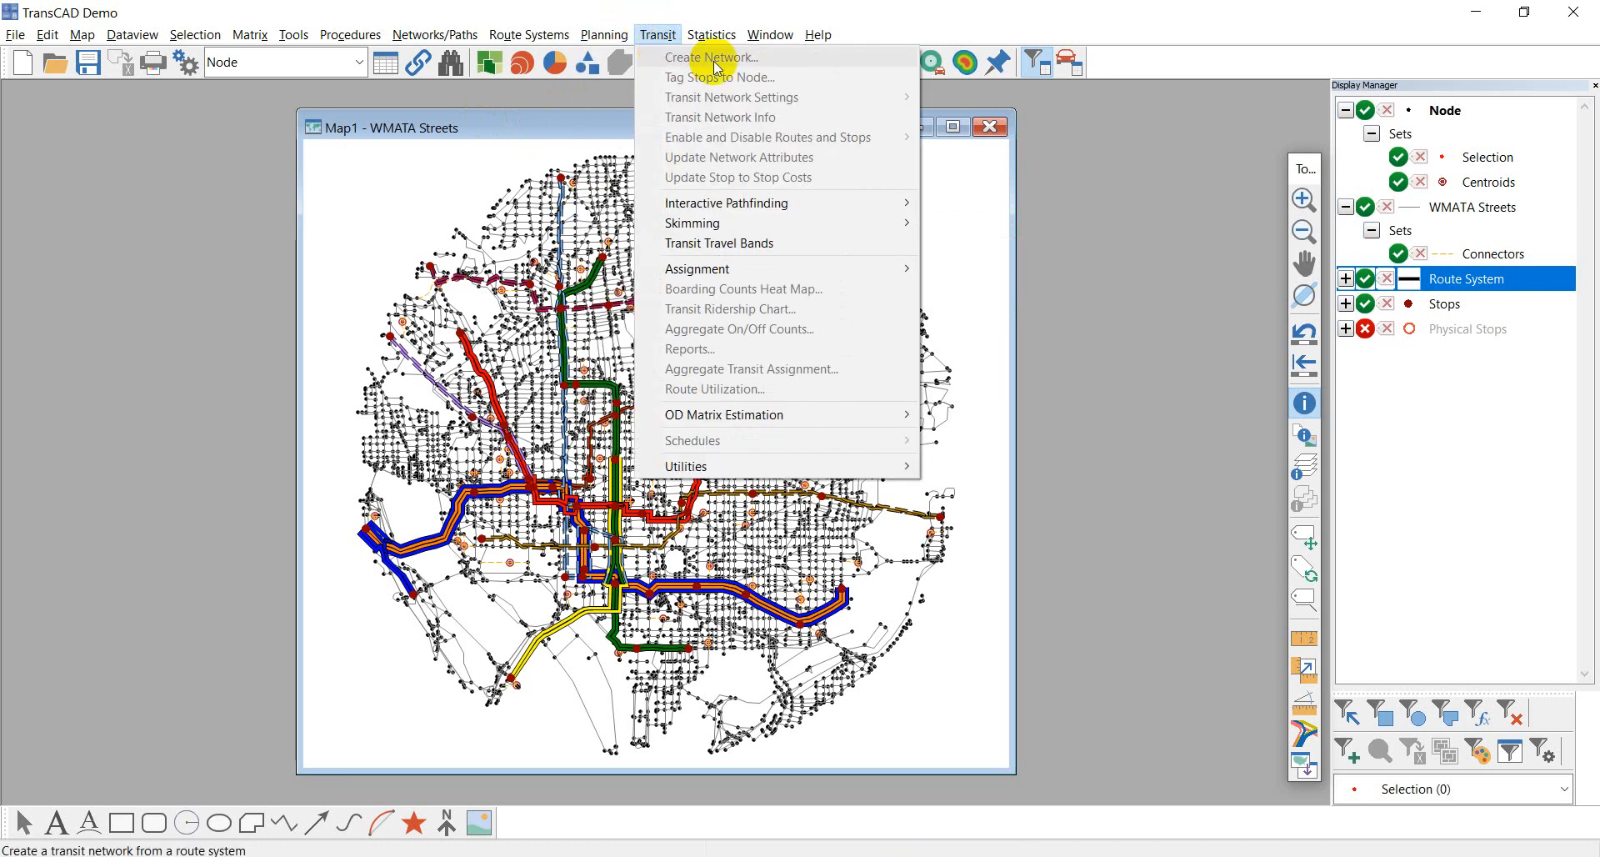
{"action": "left_click", "coordinate": [464, 121]}
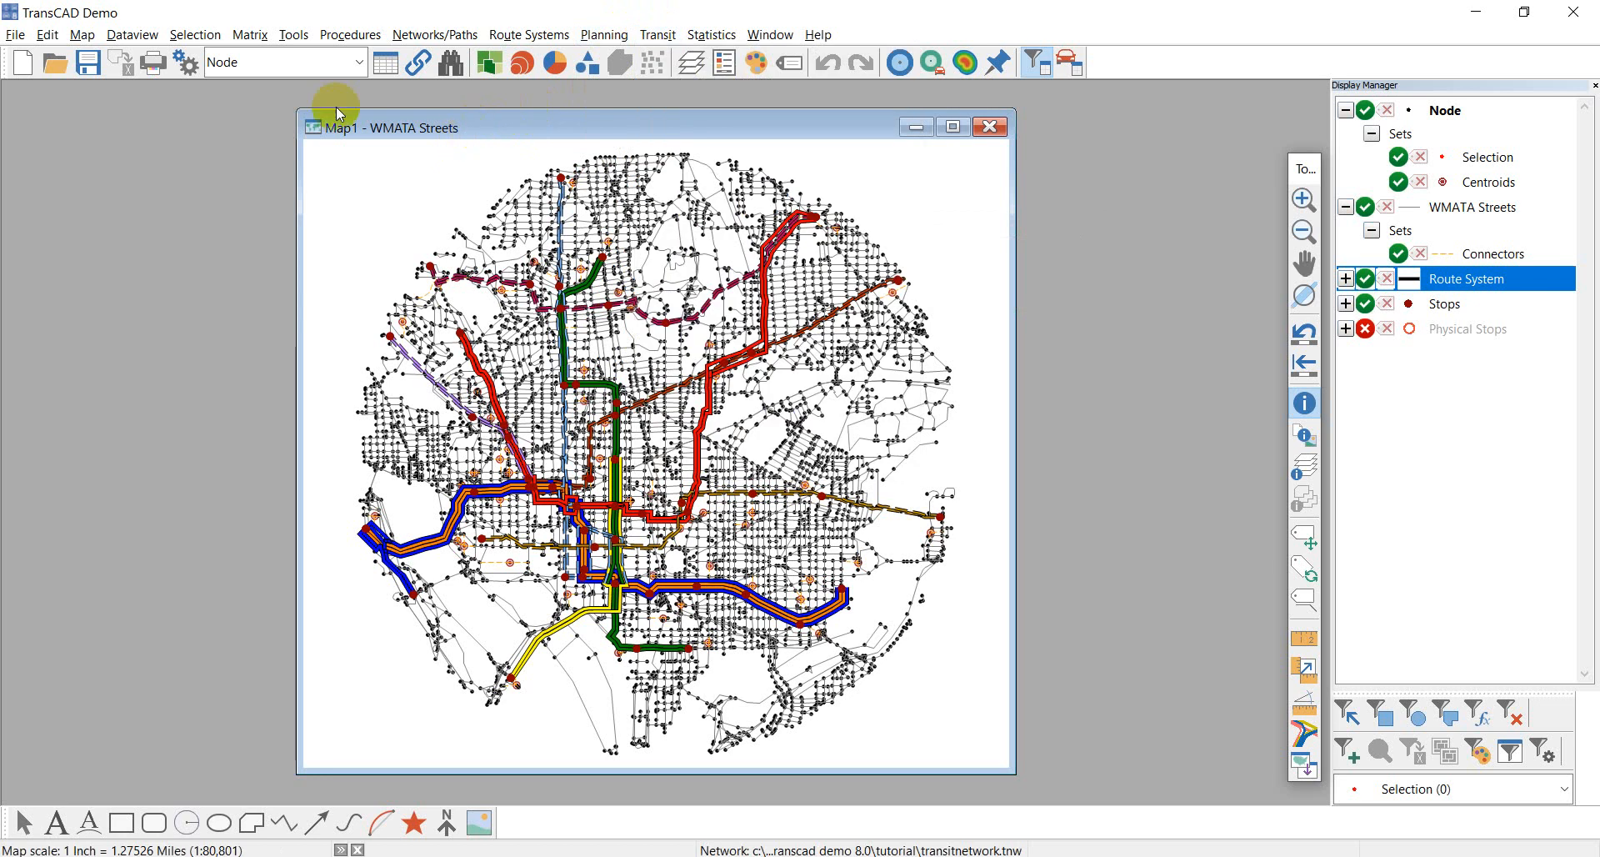
{"action": "left_click", "coordinate": [316, 63]}
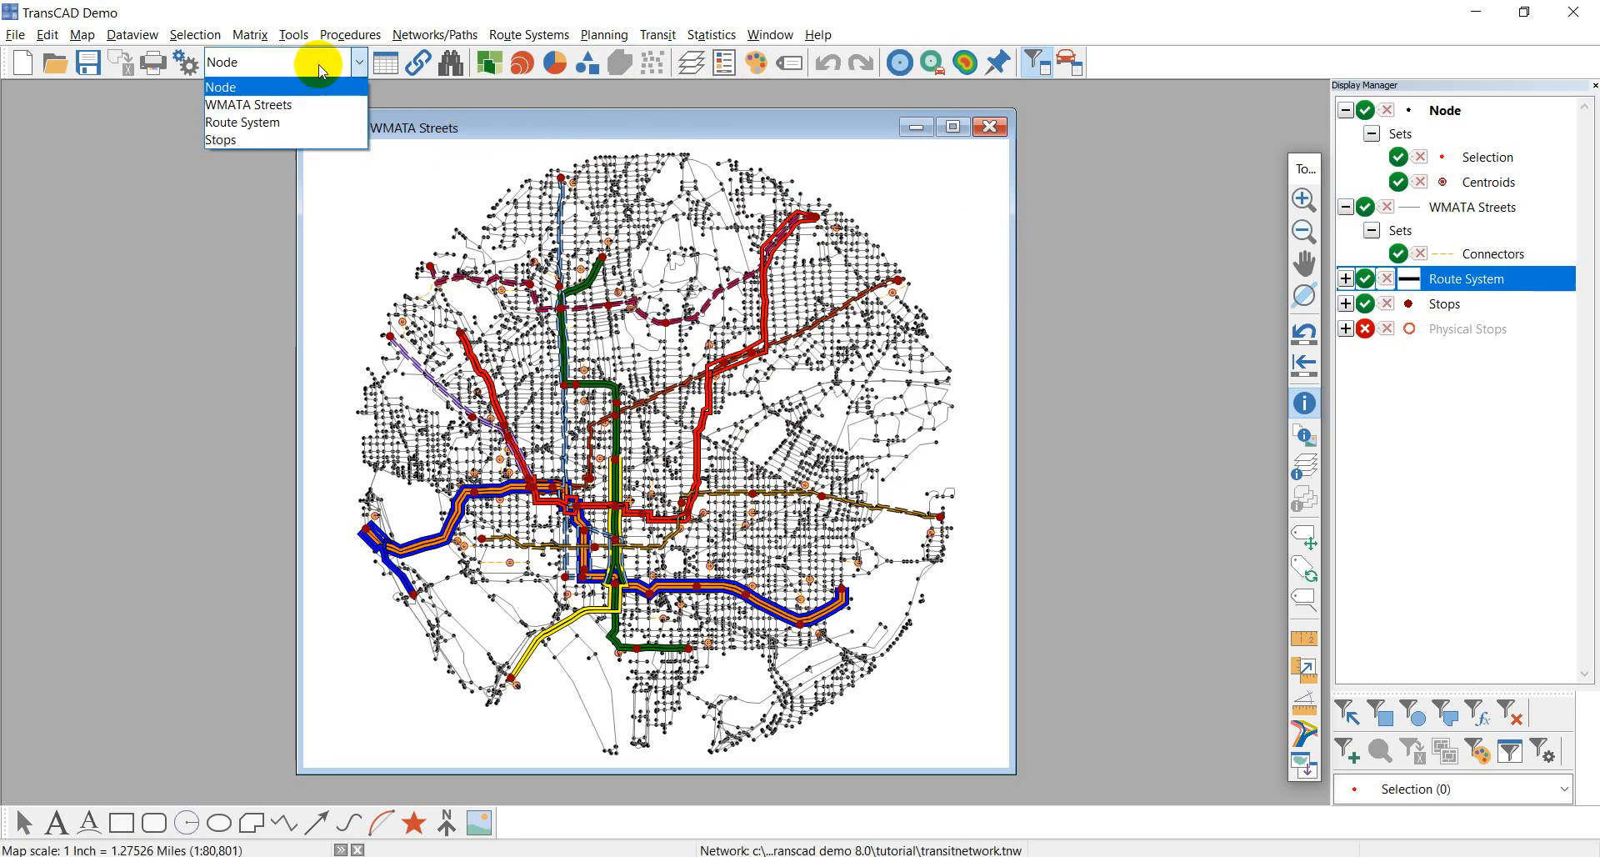
{"action": "left_click", "coordinate": [300, 122]}
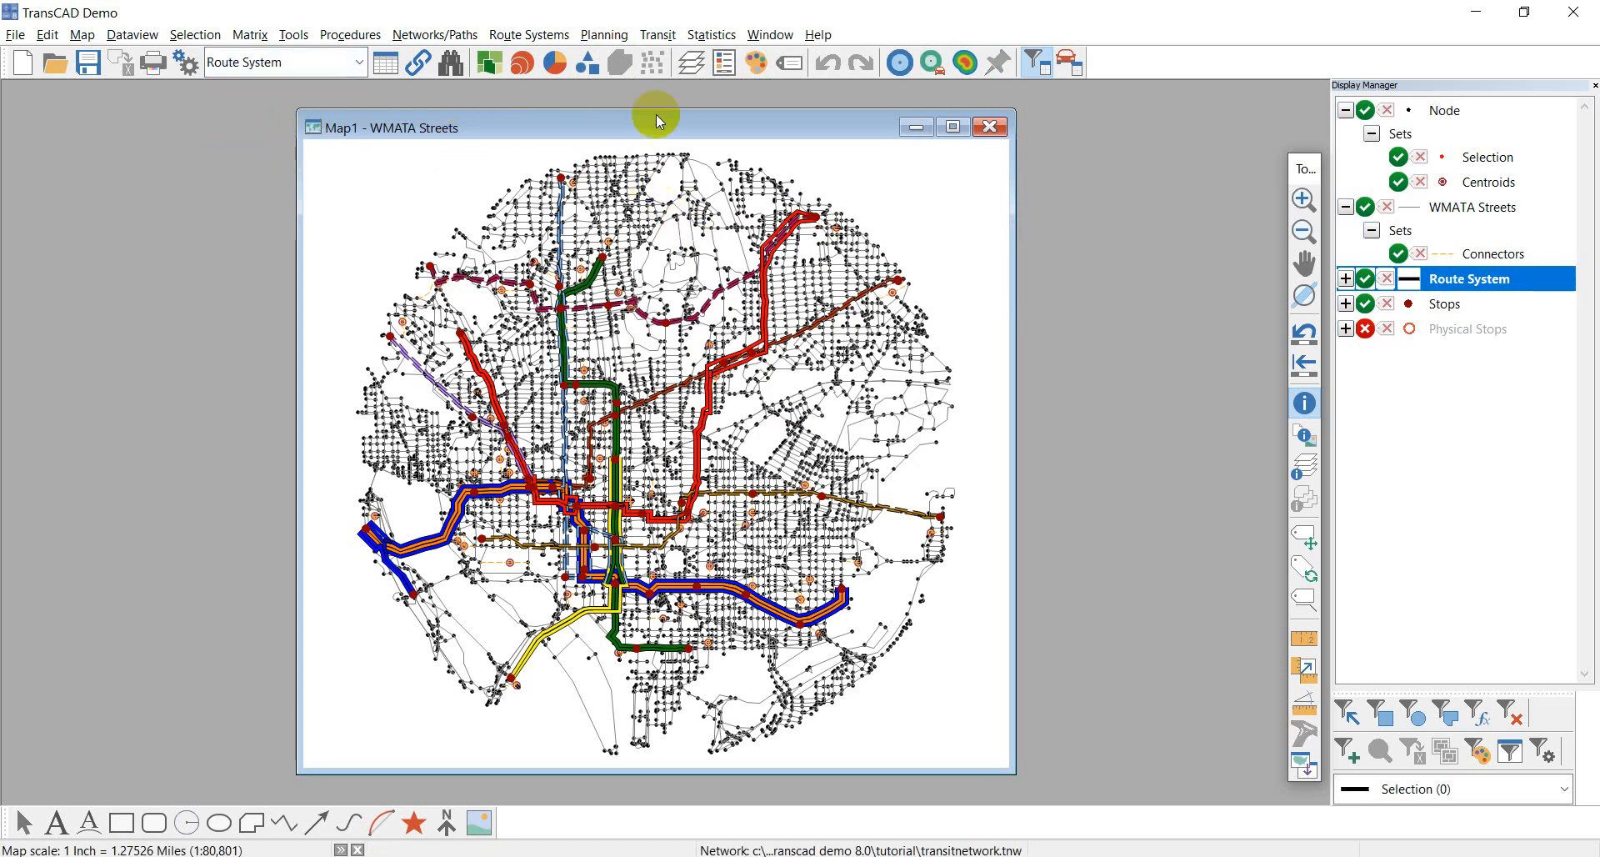
{"action": "left_click", "coordinate": [658, 34]}
{"action": "mouse_move", "coordinate": [692, 96]}
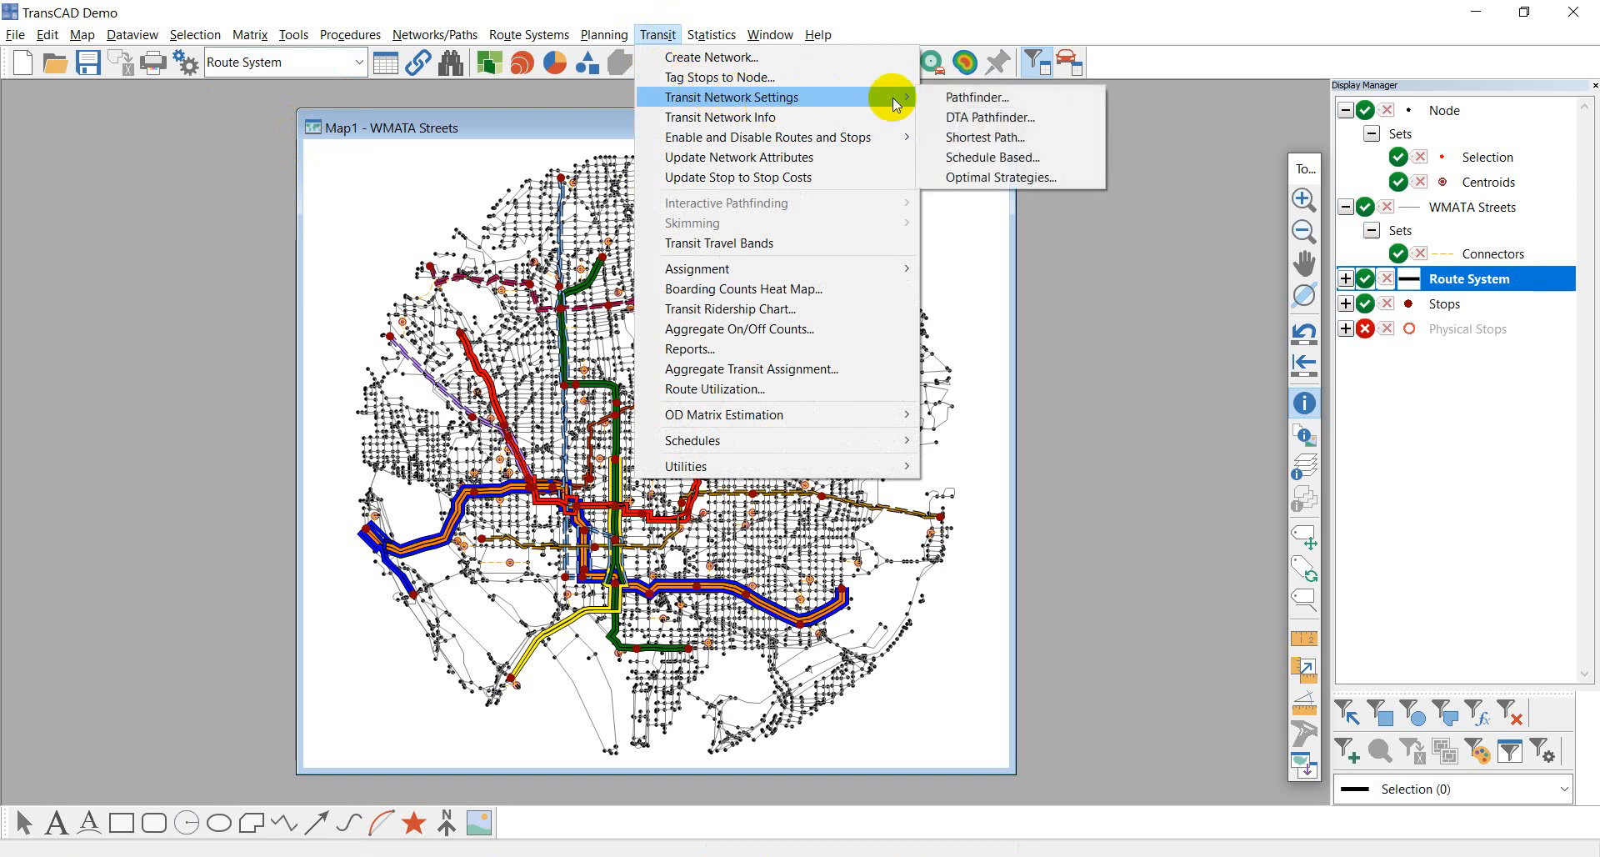
{"action": "left_click", "coordinate": [1014, 101]}
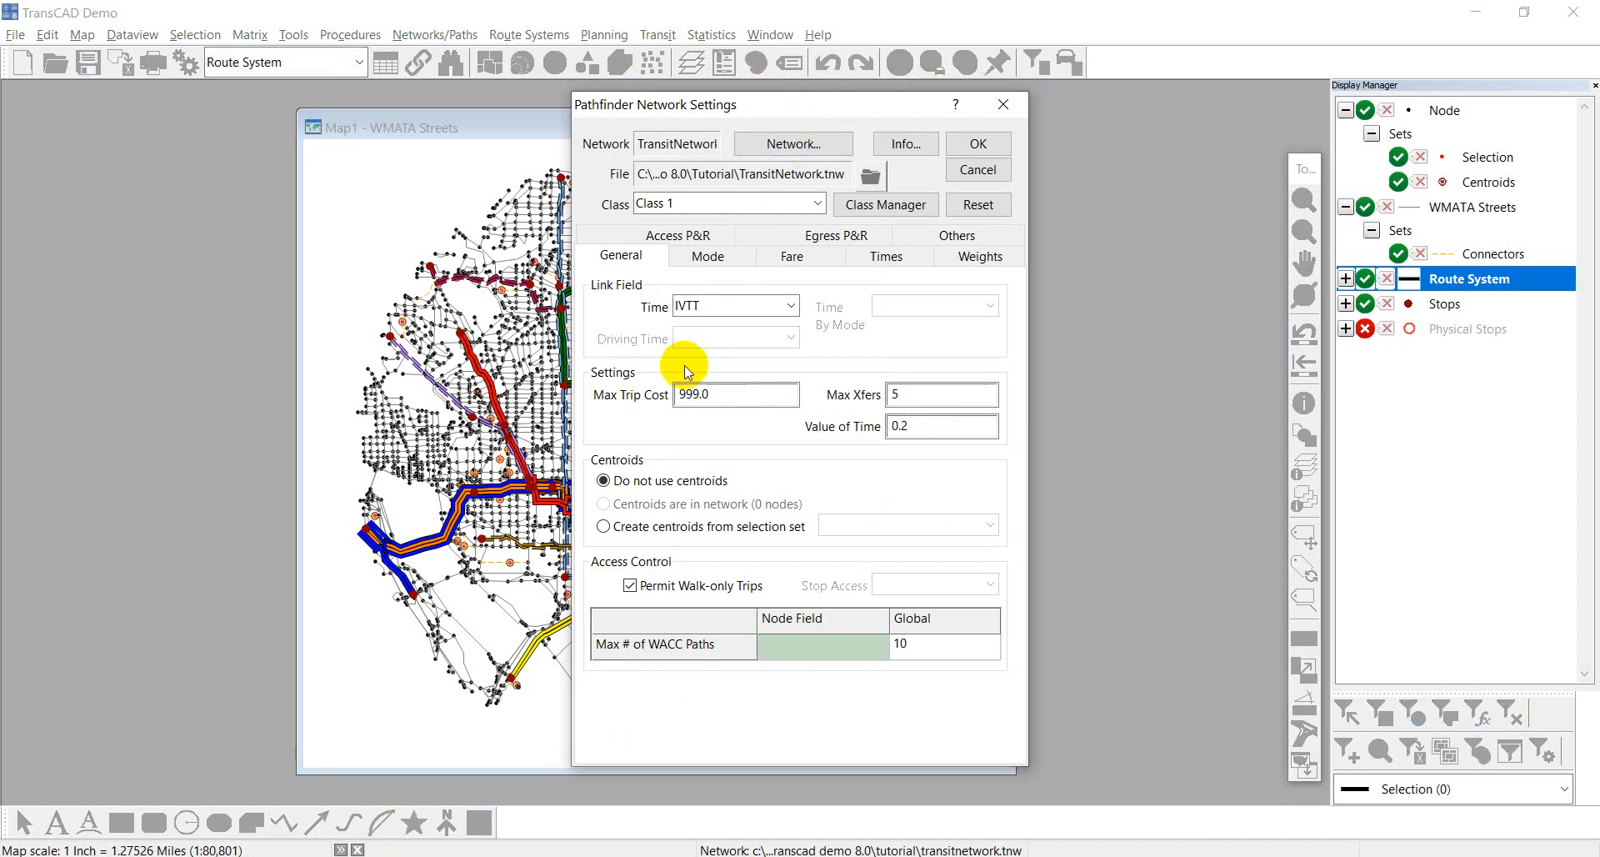
{"action": "left_click", "coordinate": [700, 254]}
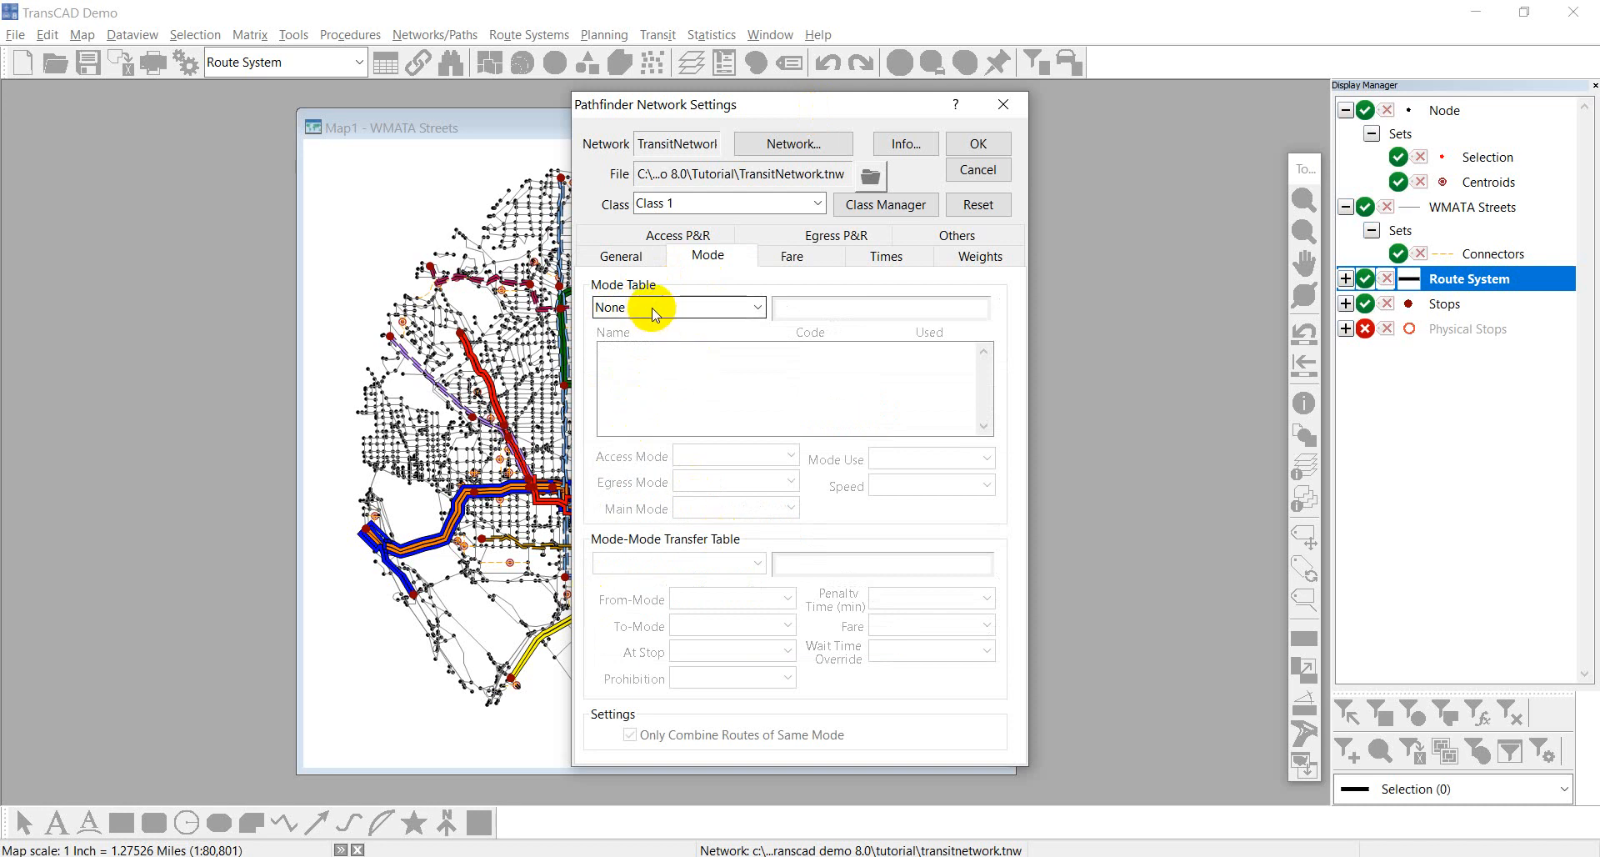
{"action": "left_click", "coordinate": [1005, 105]}
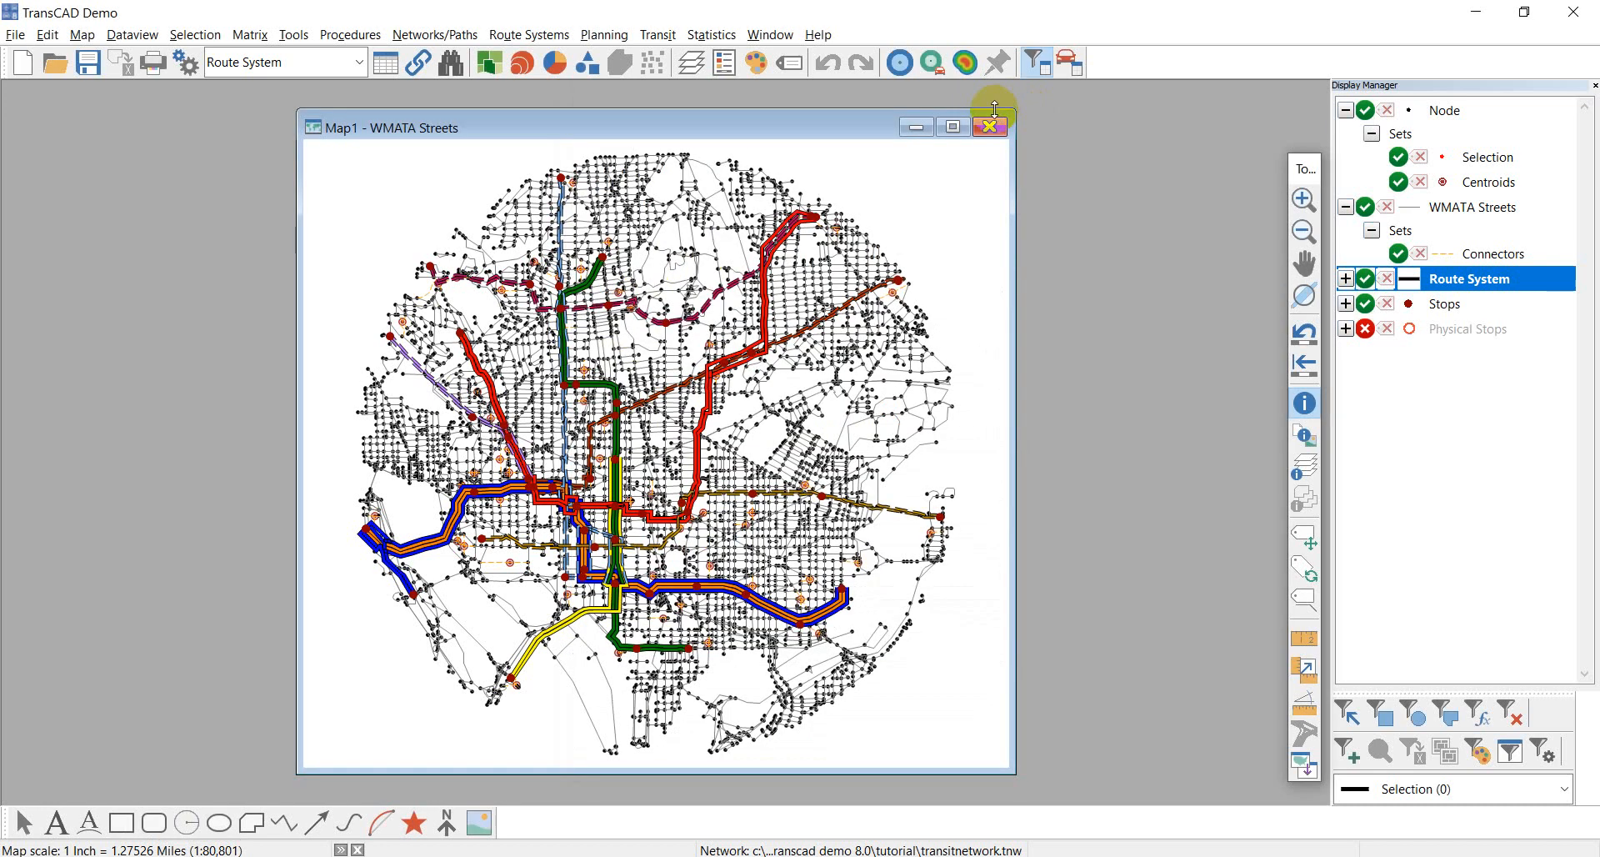
- Open the fixed-format binary table ModeTable.bin from the Tutorial folder
{"action": "left_click", "coordinate": [50, 63]}
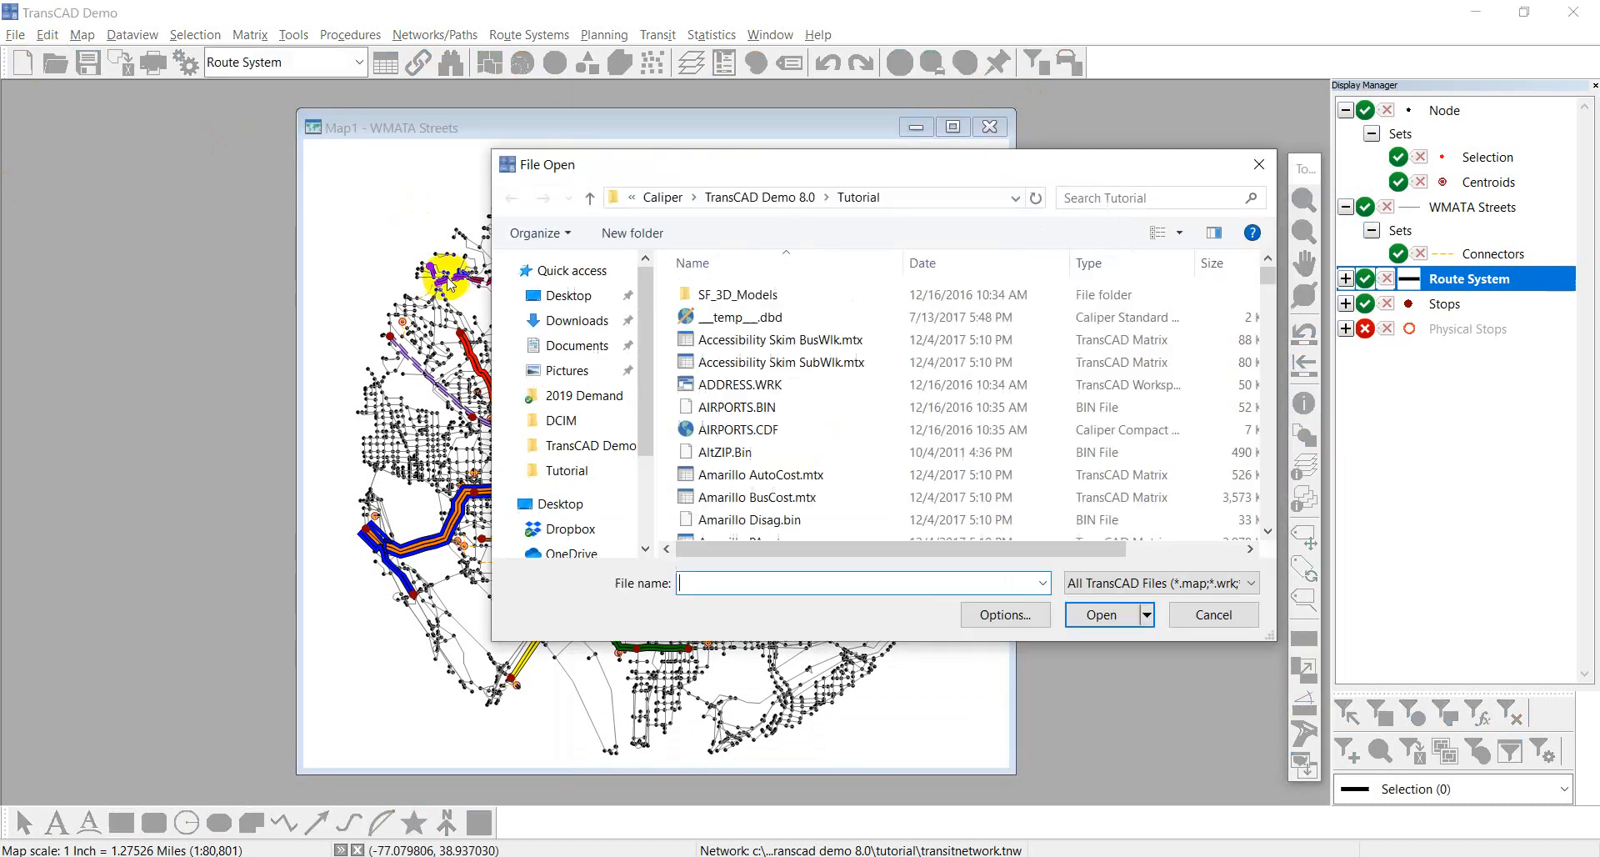
{"action": "left_click", "coordinate": [1136, 581]}
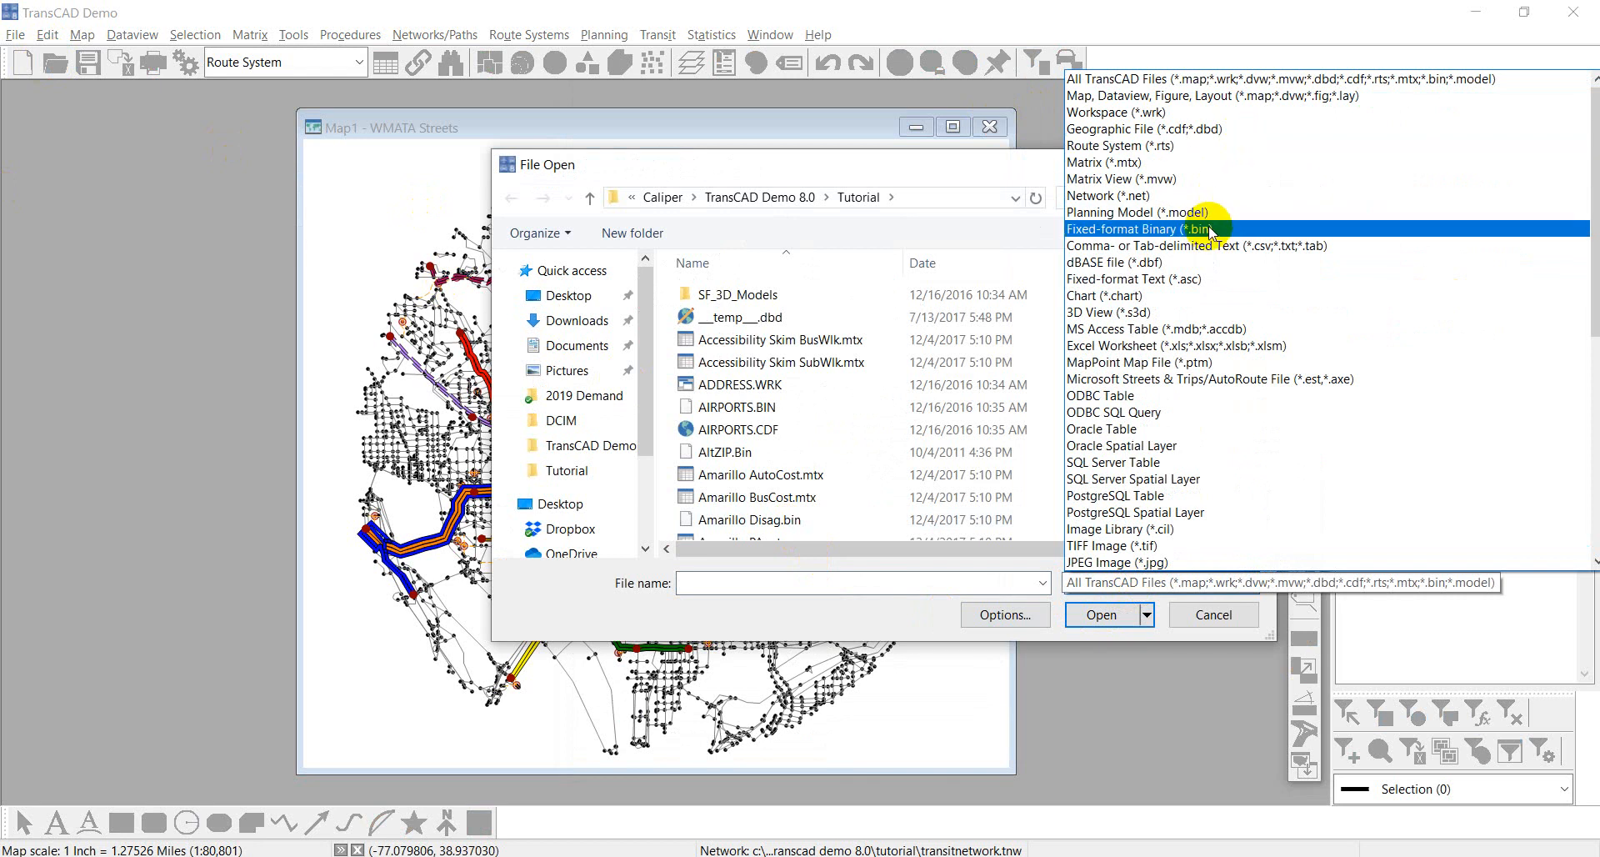
{"action": "left_click", "coordinate": [1217, 230]}
{"action": "left_click", "coordinate": [800, 430]}
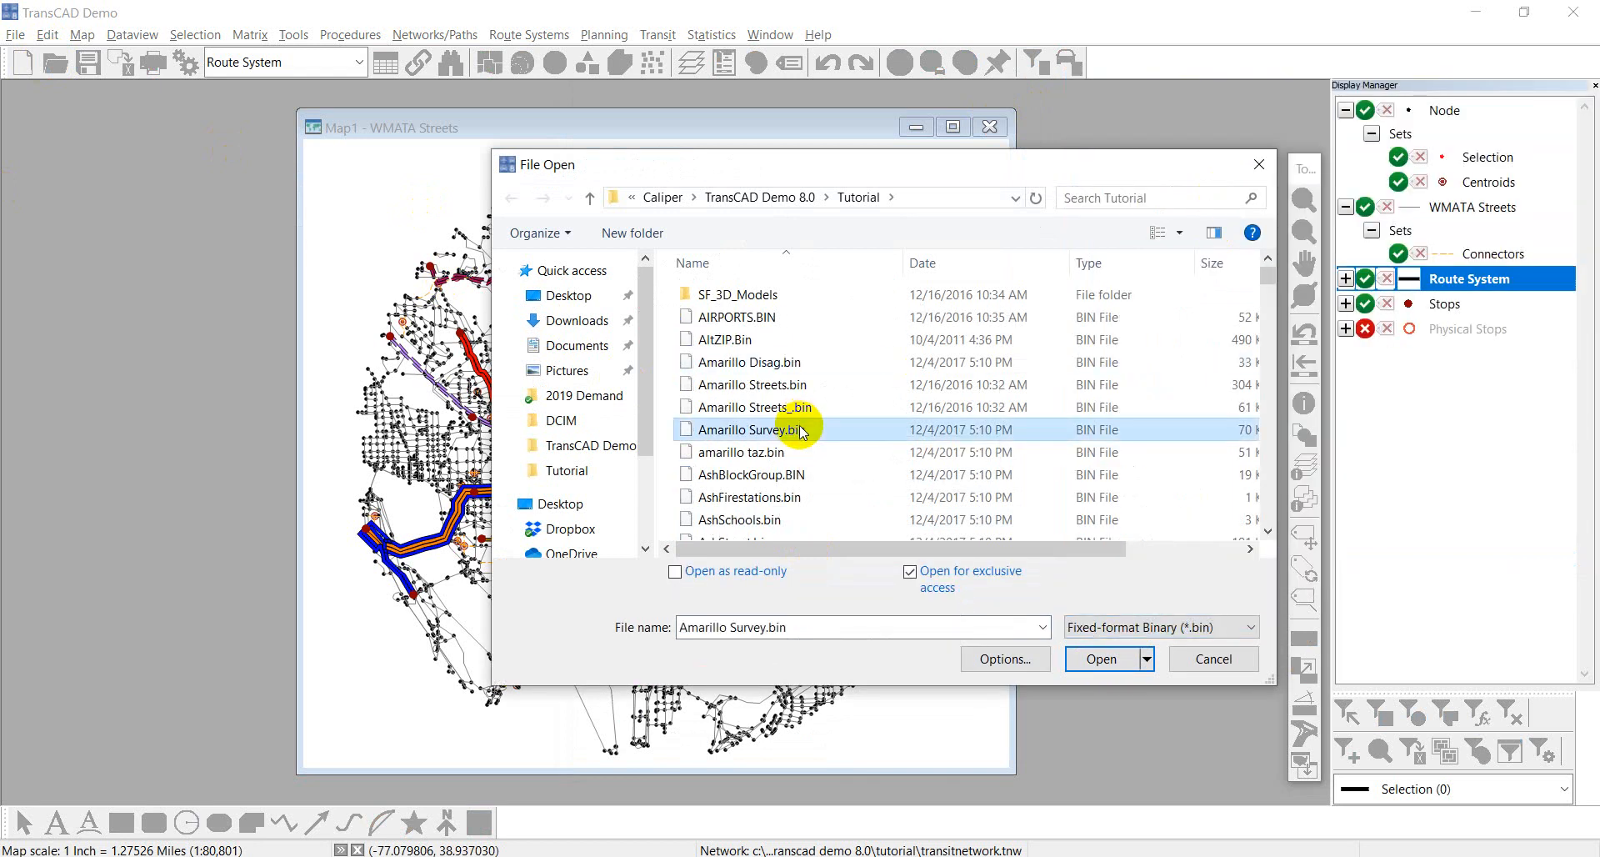
{"action": "type", "text": "mo"}
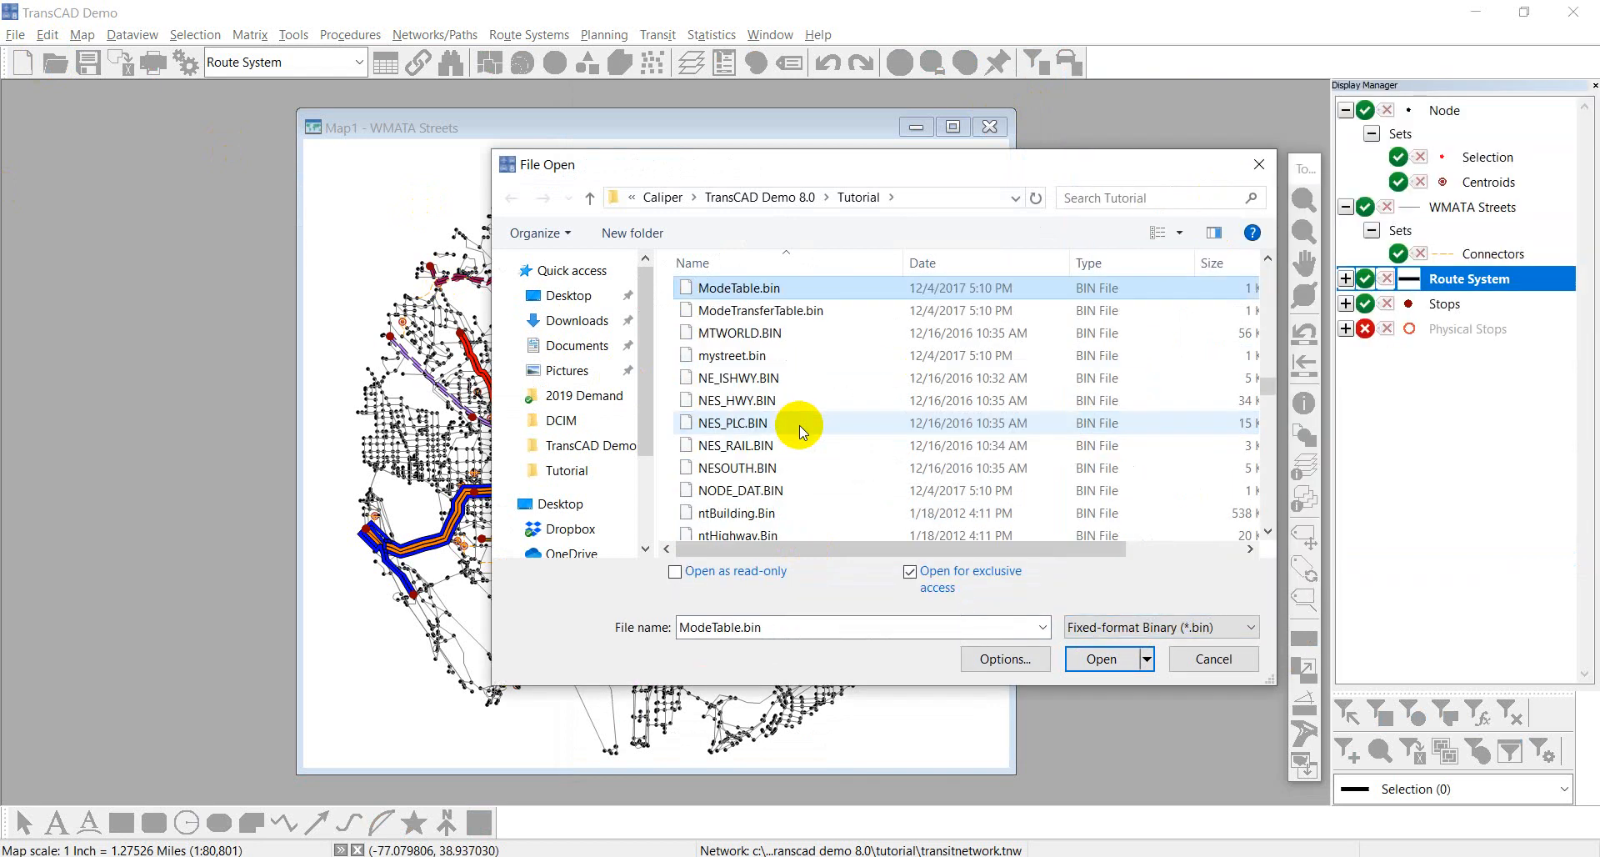
{"action": "left_click", "coordinate": [1098, 658]}
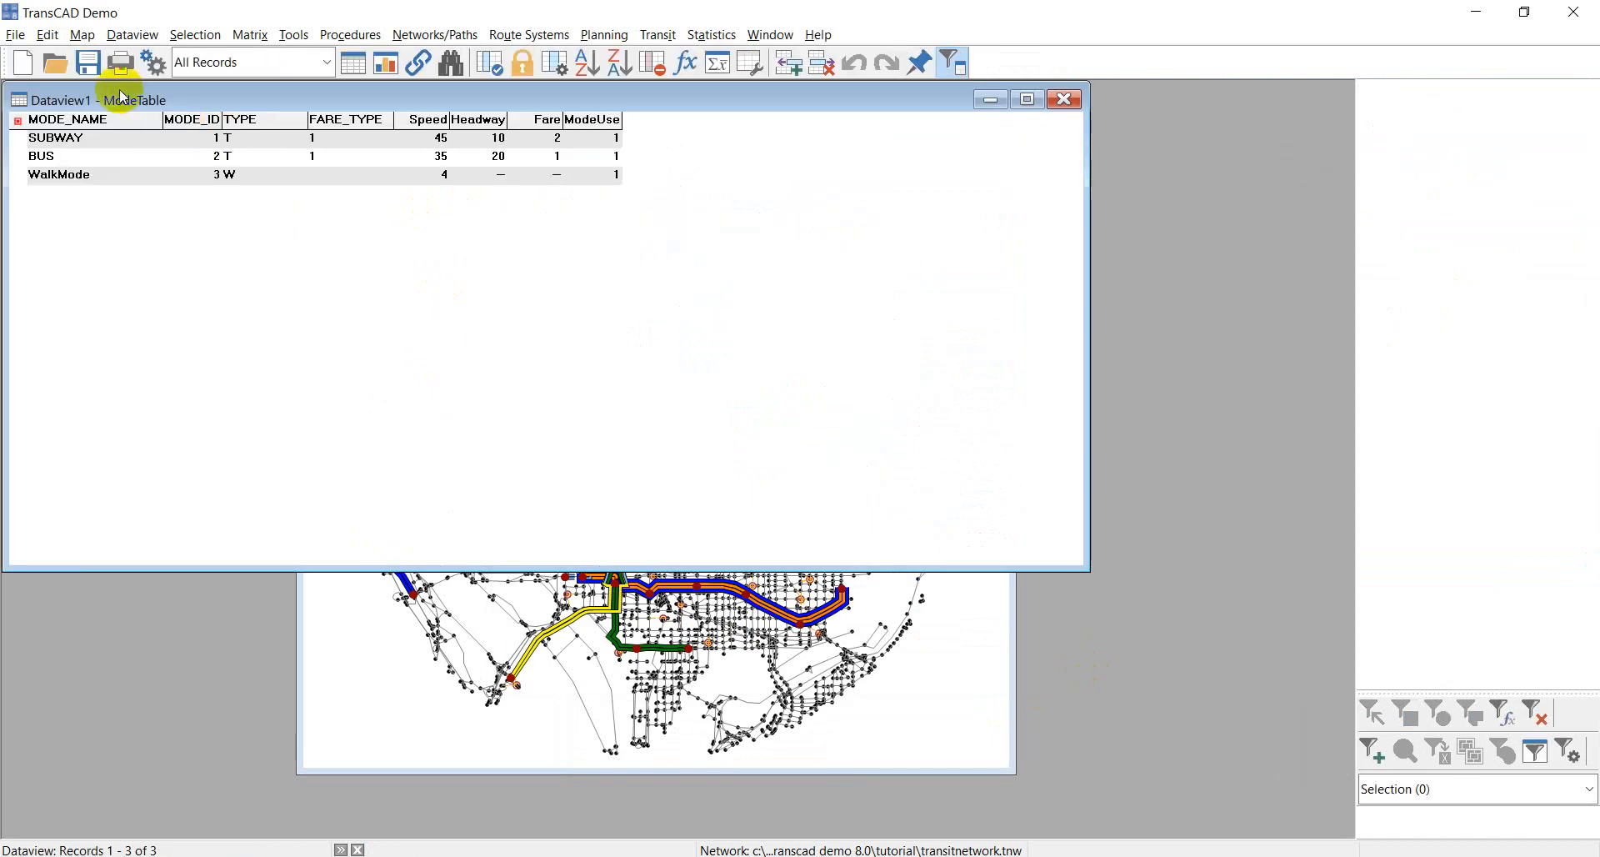
- Open the fixed-format binary table ModeTransferTable.bin from the Tutorial folder
{"action": "left_click", "coordinate": [47, 67]}
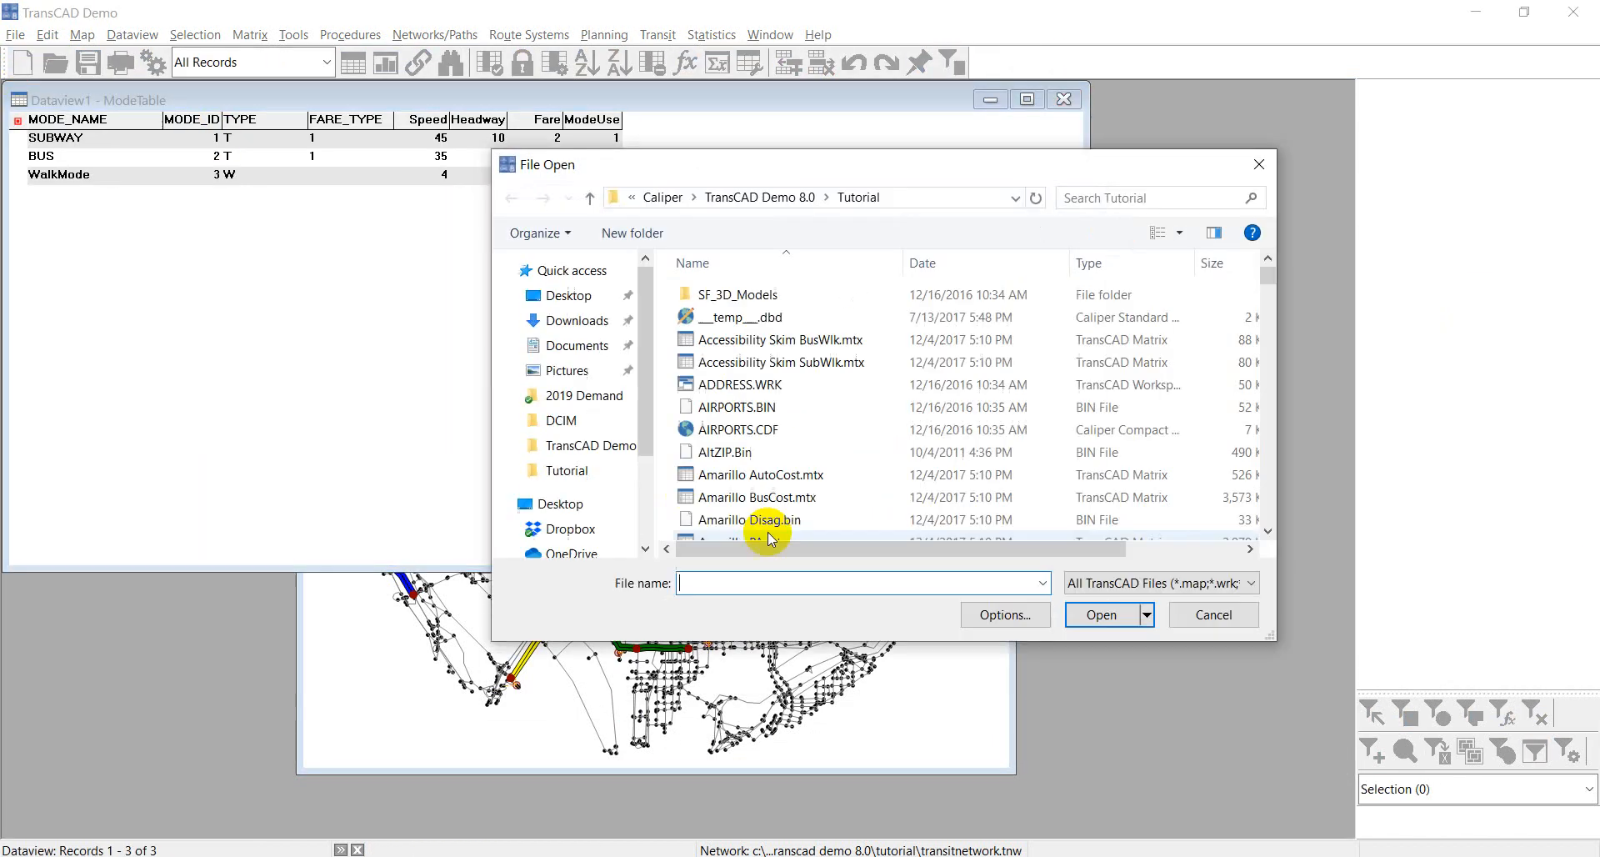
{"action": "left_click", "coordinate": [1091, 582]}
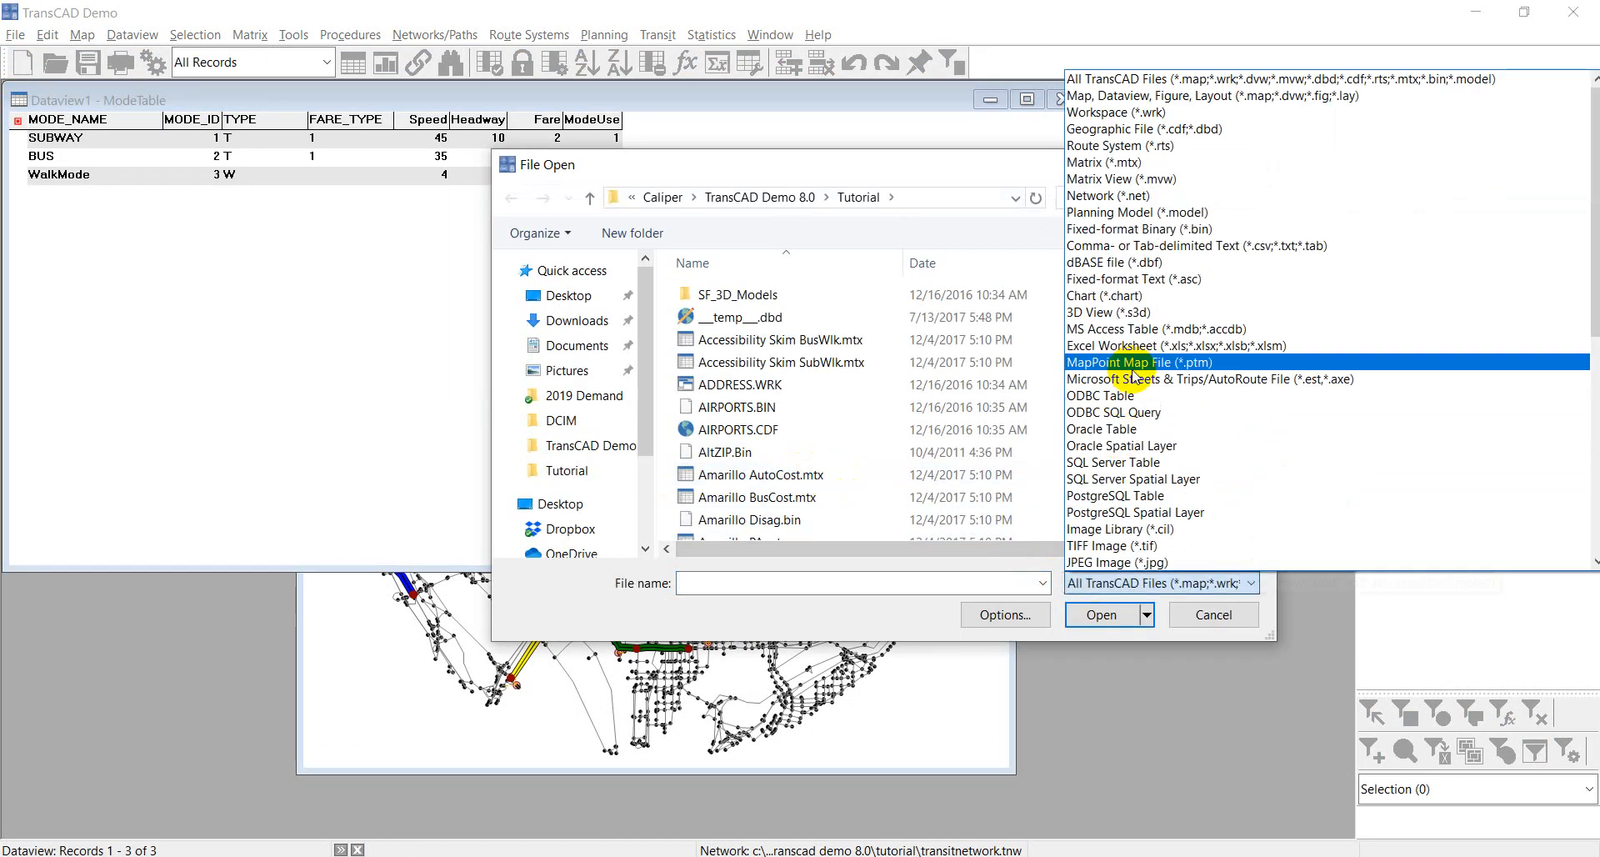
{"action": "left_click", "coordinate": [1164, 229]}
{"action": "left_click", "coordinate": [926, 407]}
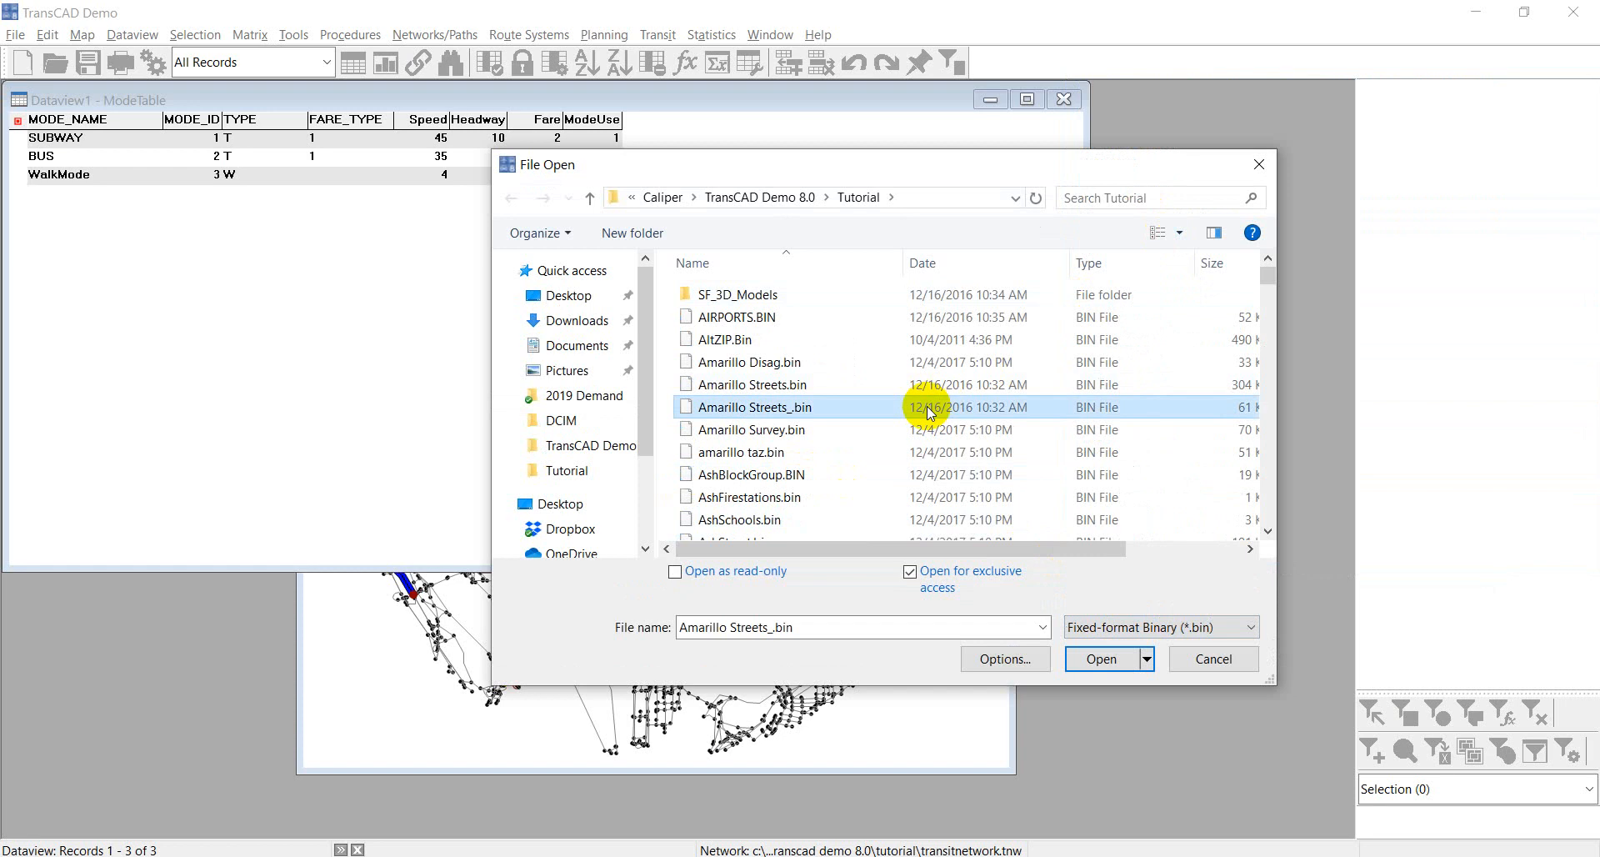
{"action": "key", "text": "m"}
{"action": "key", "text": "o"}
{"action": "double_click", "coordinate": [808, 324]}
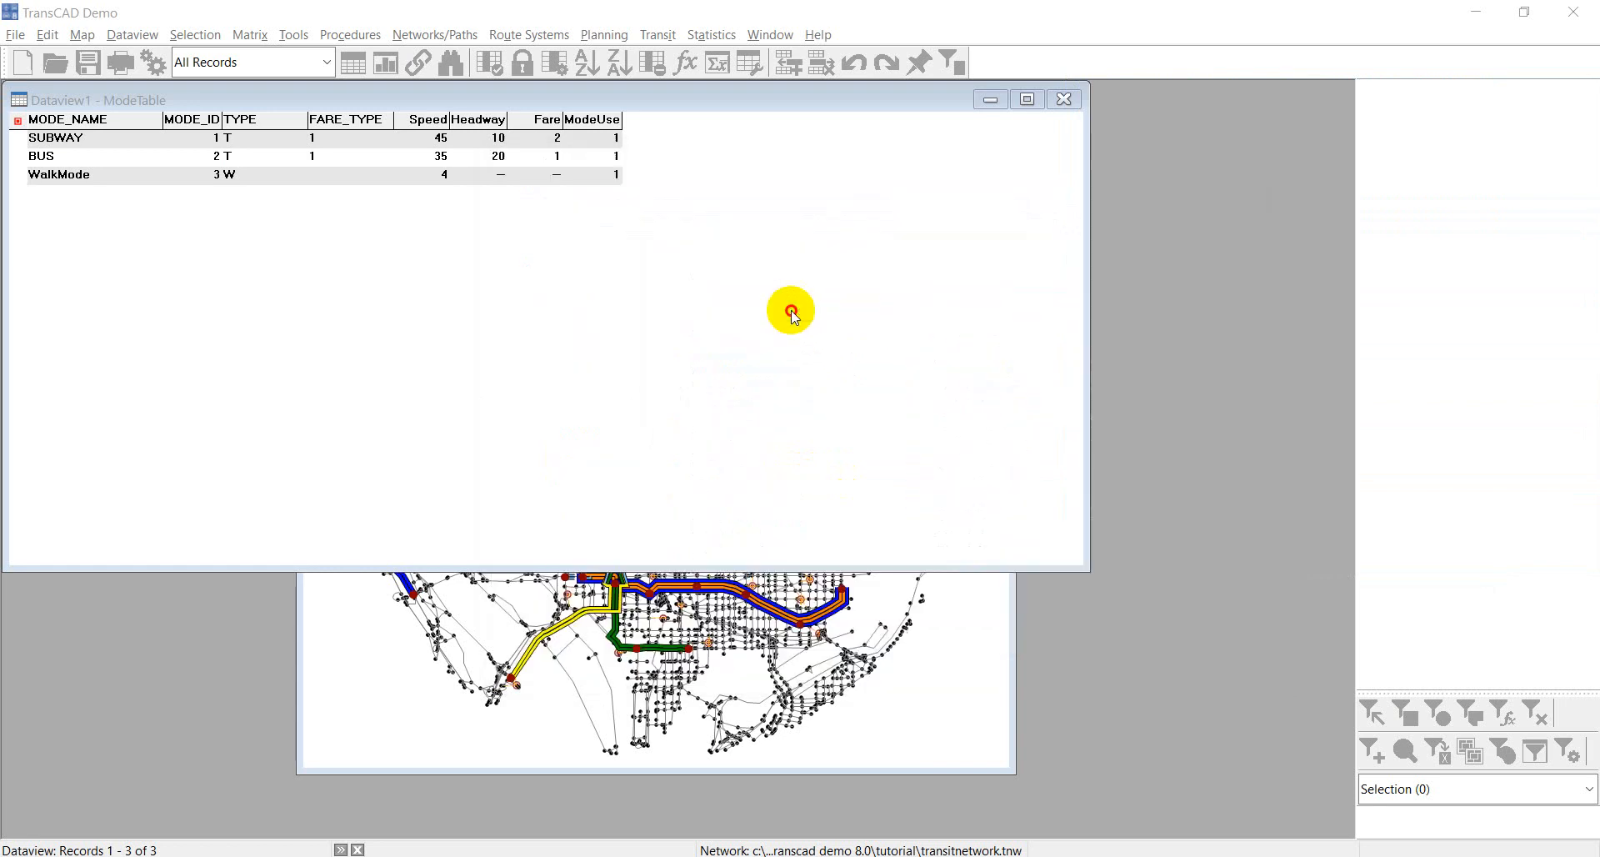
- Tile the two table windows and the WMATA Streets map horizontally
{"action": "left_click", "coordinate": [770, 35]}
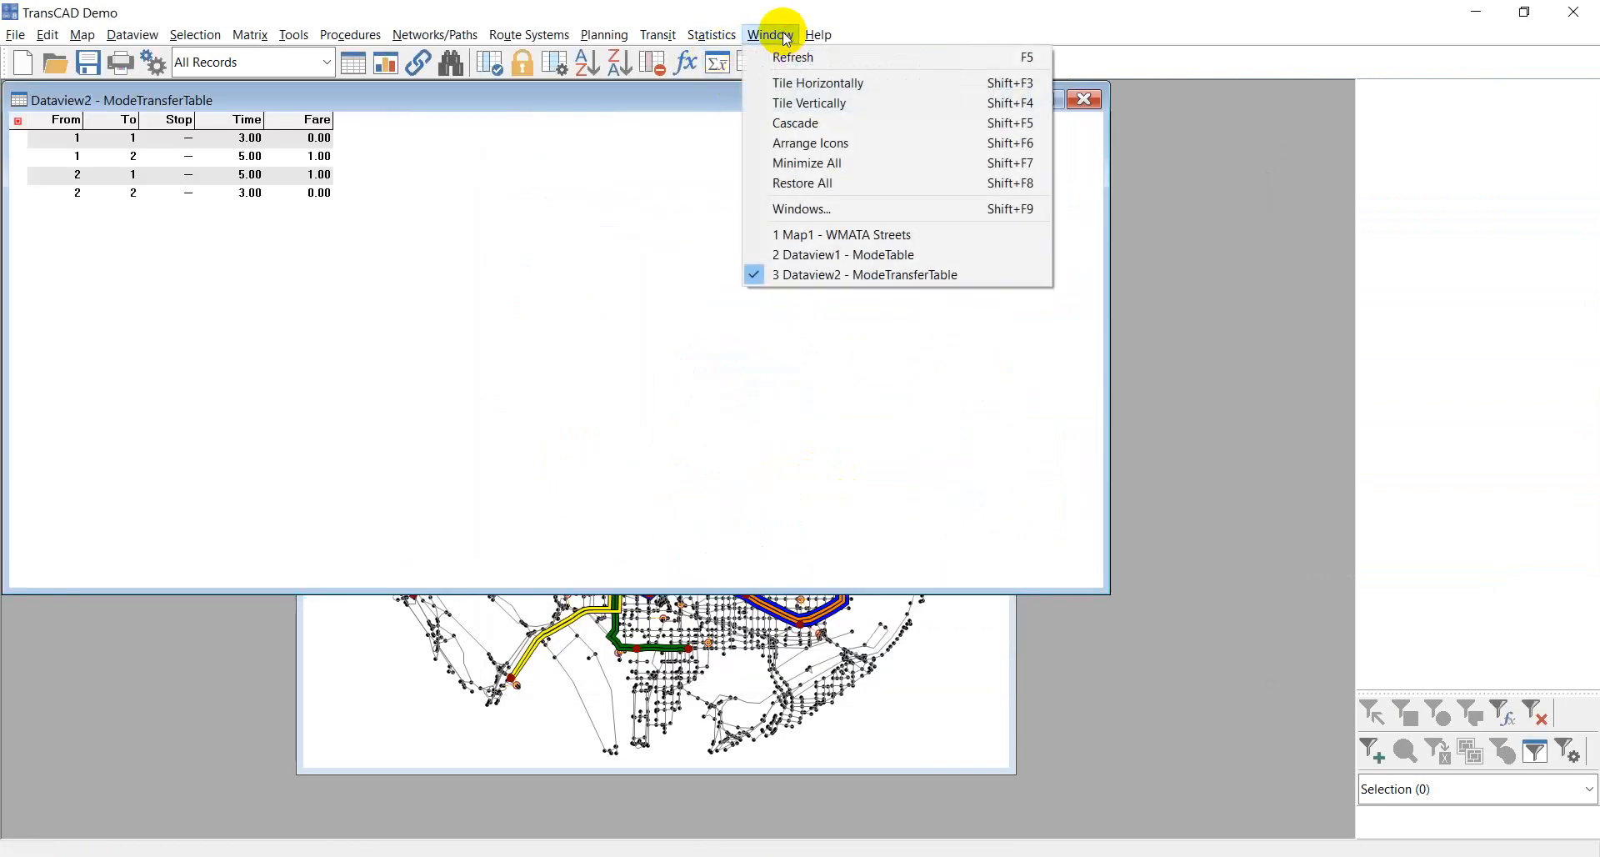
{"action": "left_click", "coordinate": [783, 81]}
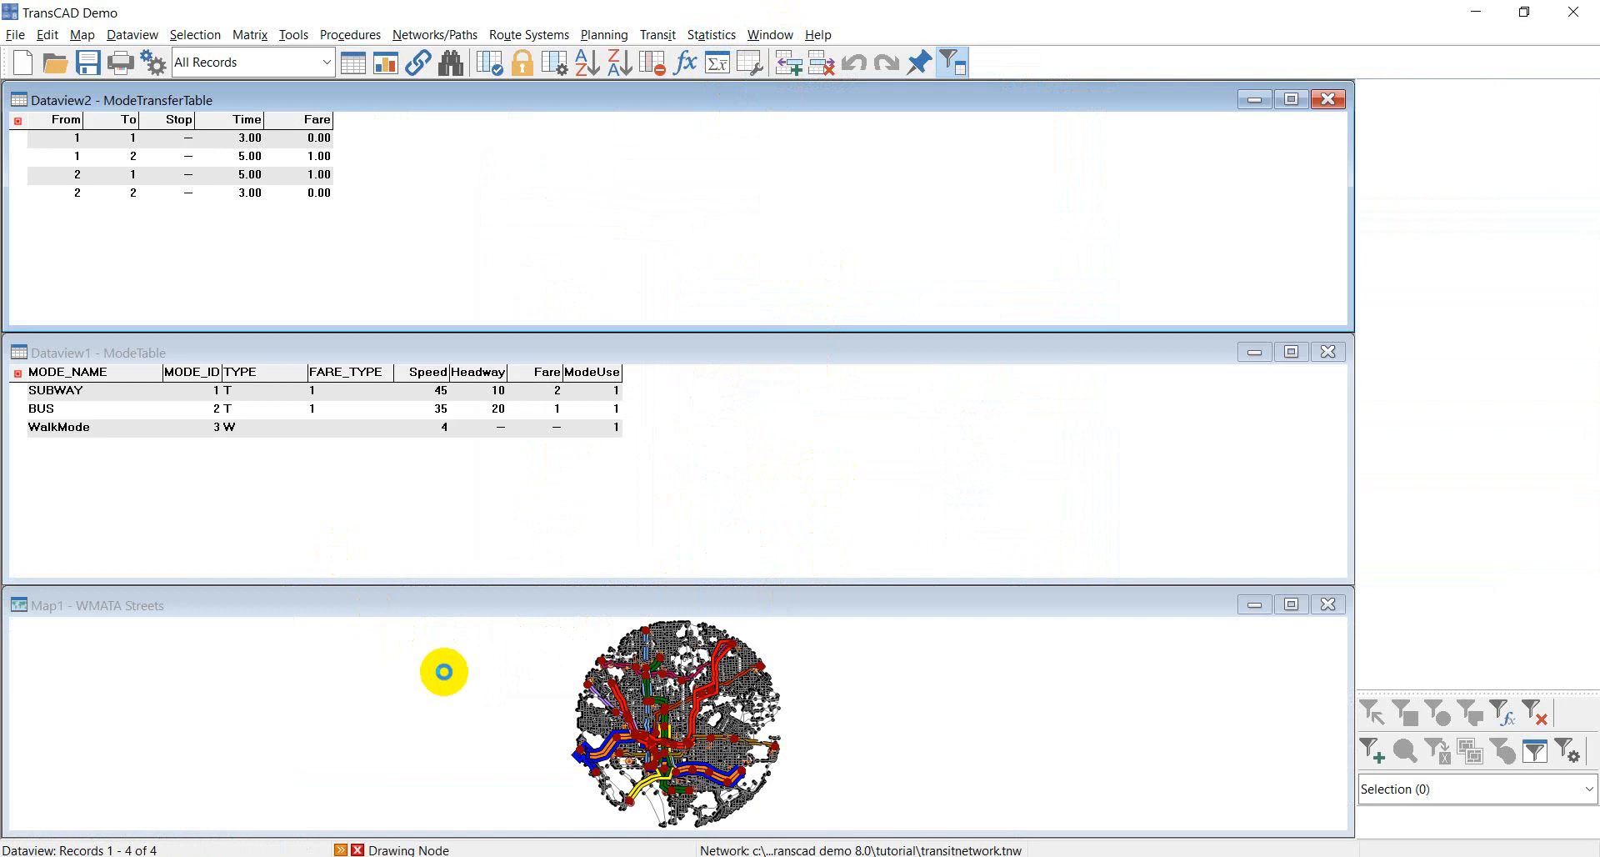
{"action": "scroll", "coordinate": [445, 668], "scroll_direction": "up", "scroll_amount": 2}
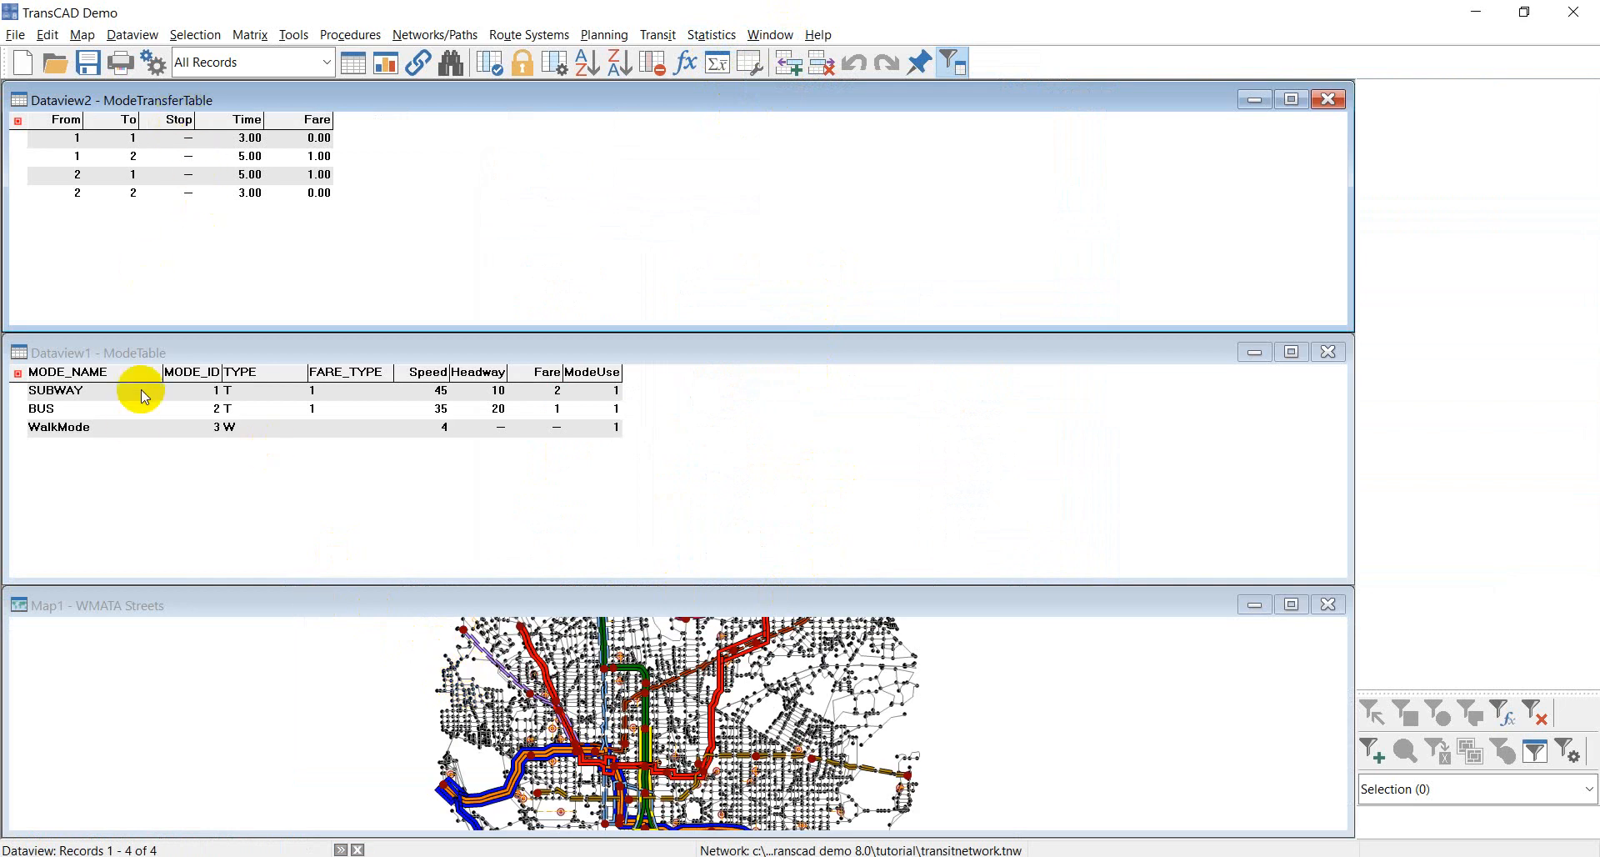
- Examine the mode table and the fares for each from-to mode pair in the mode transfer table
{"action": "left_click", "coordinate": [171, 352]}
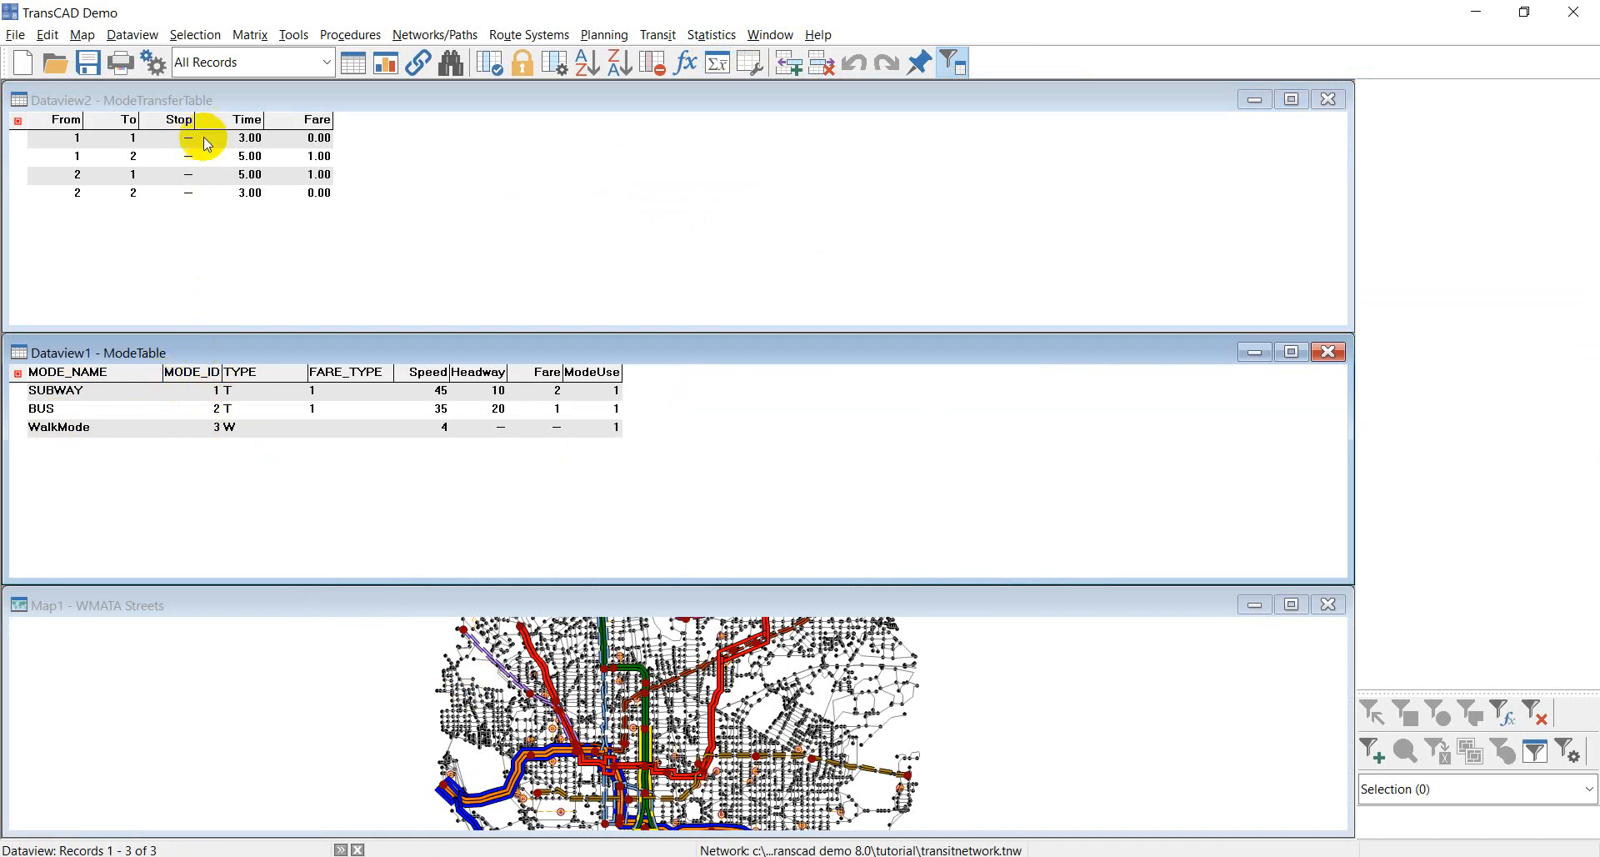
{"action": "left_click", "coordinate": [199, 106]}
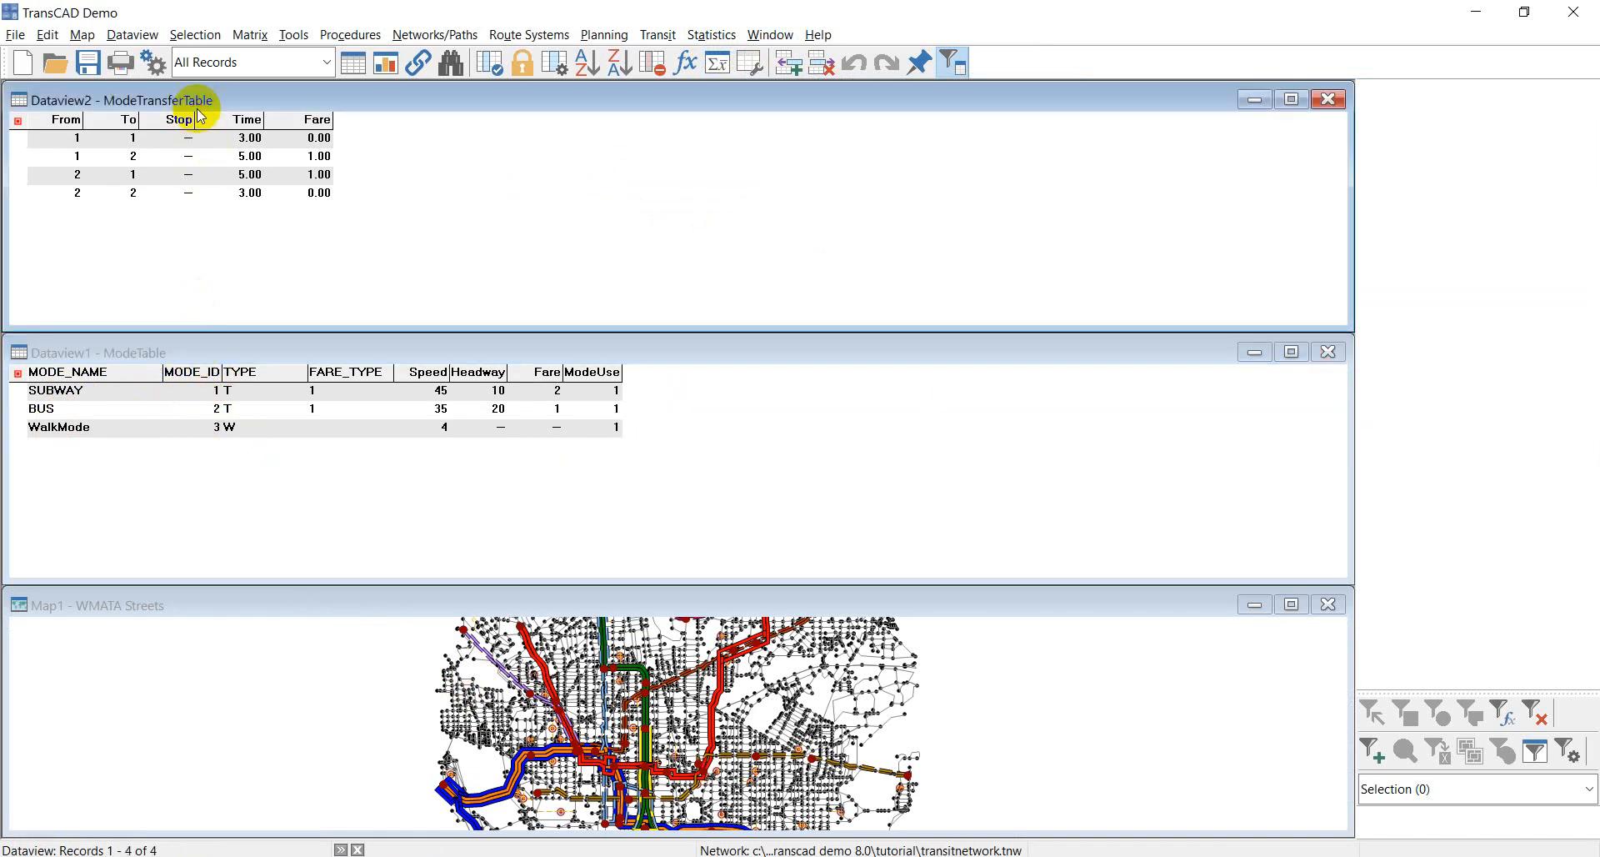
{"action": "left_click", "coordinate": [70, 140]}
{"action": "left_click", "coordinate": [322, 139]}
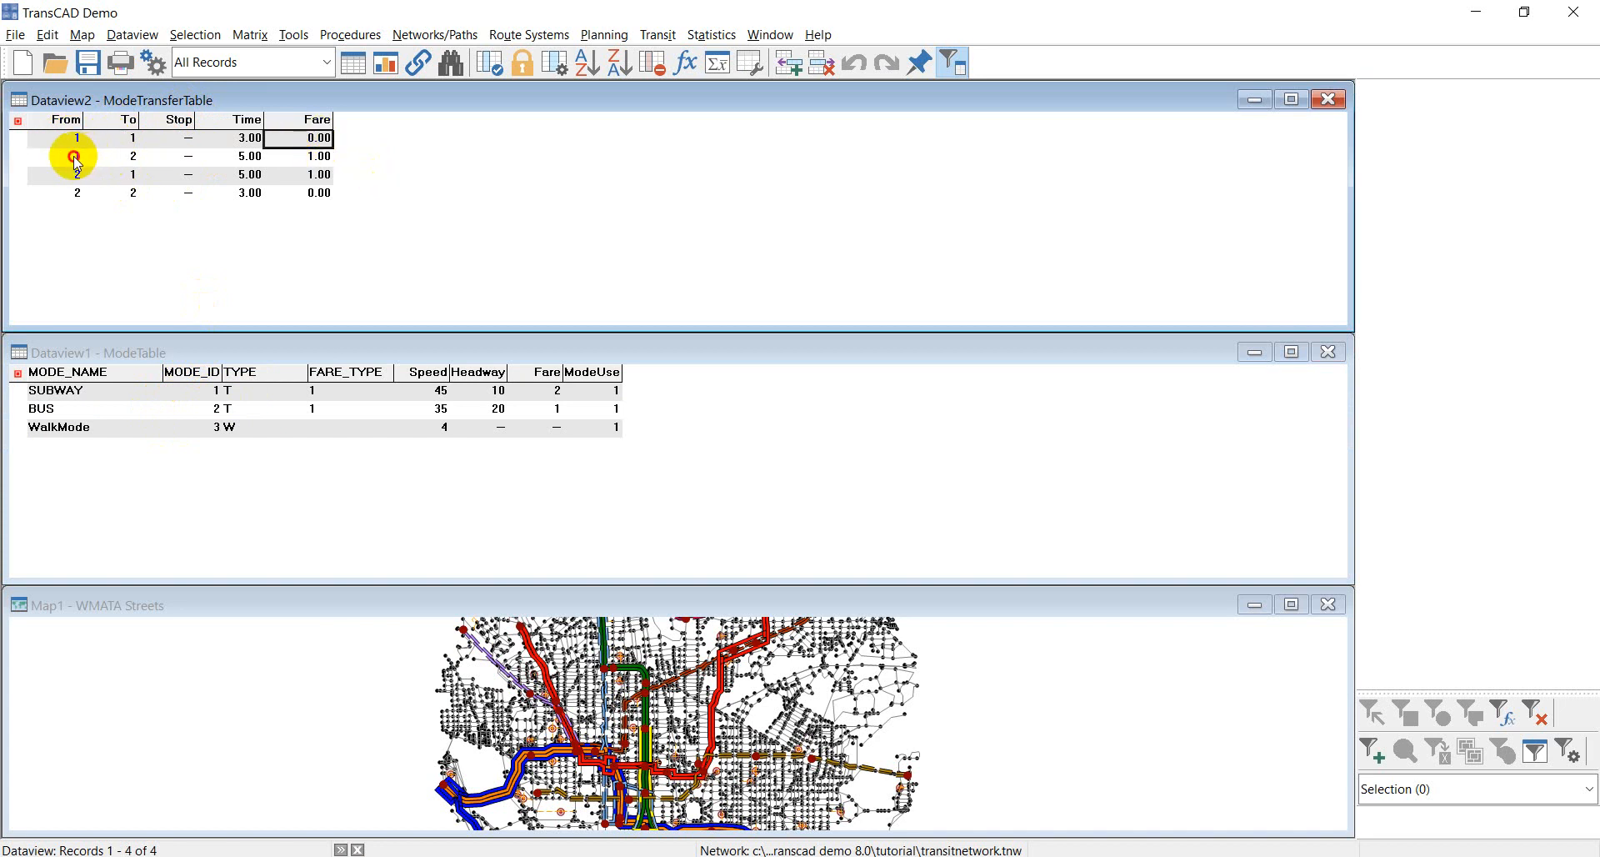
{"action": "left_click", "coordinate": [121, 157]}
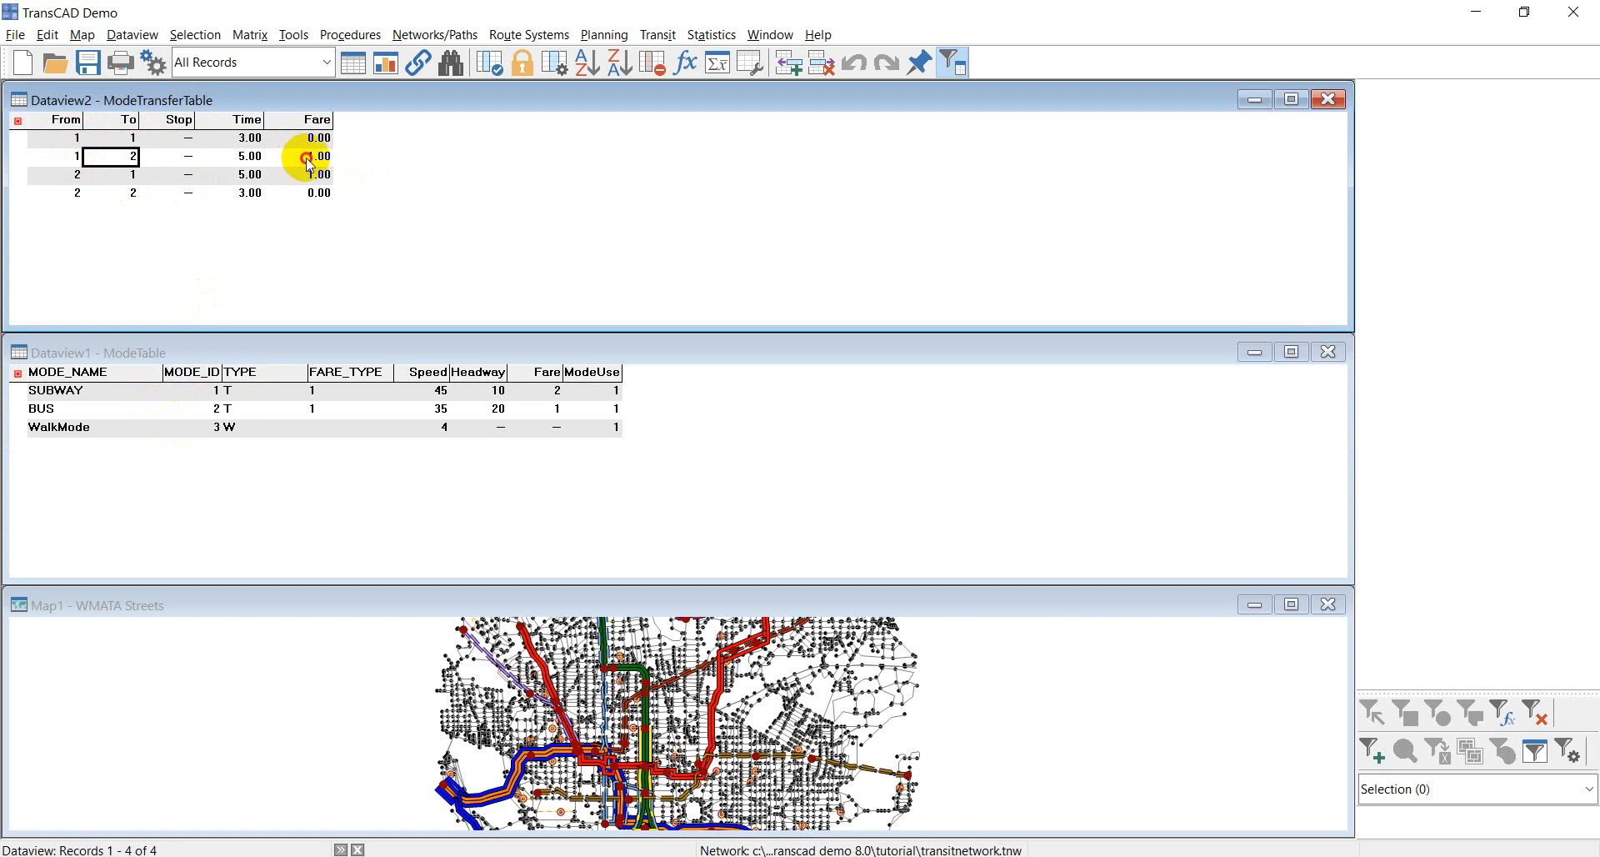
{"action": "left_click", "coordinate": [306, 157]}
{"action": "left_click", "coordinate": [67, 175]}
{"action": "left_click", "coordinate": [119, 175]}
{"action": "left_click", "coordinate": [325, 175]}
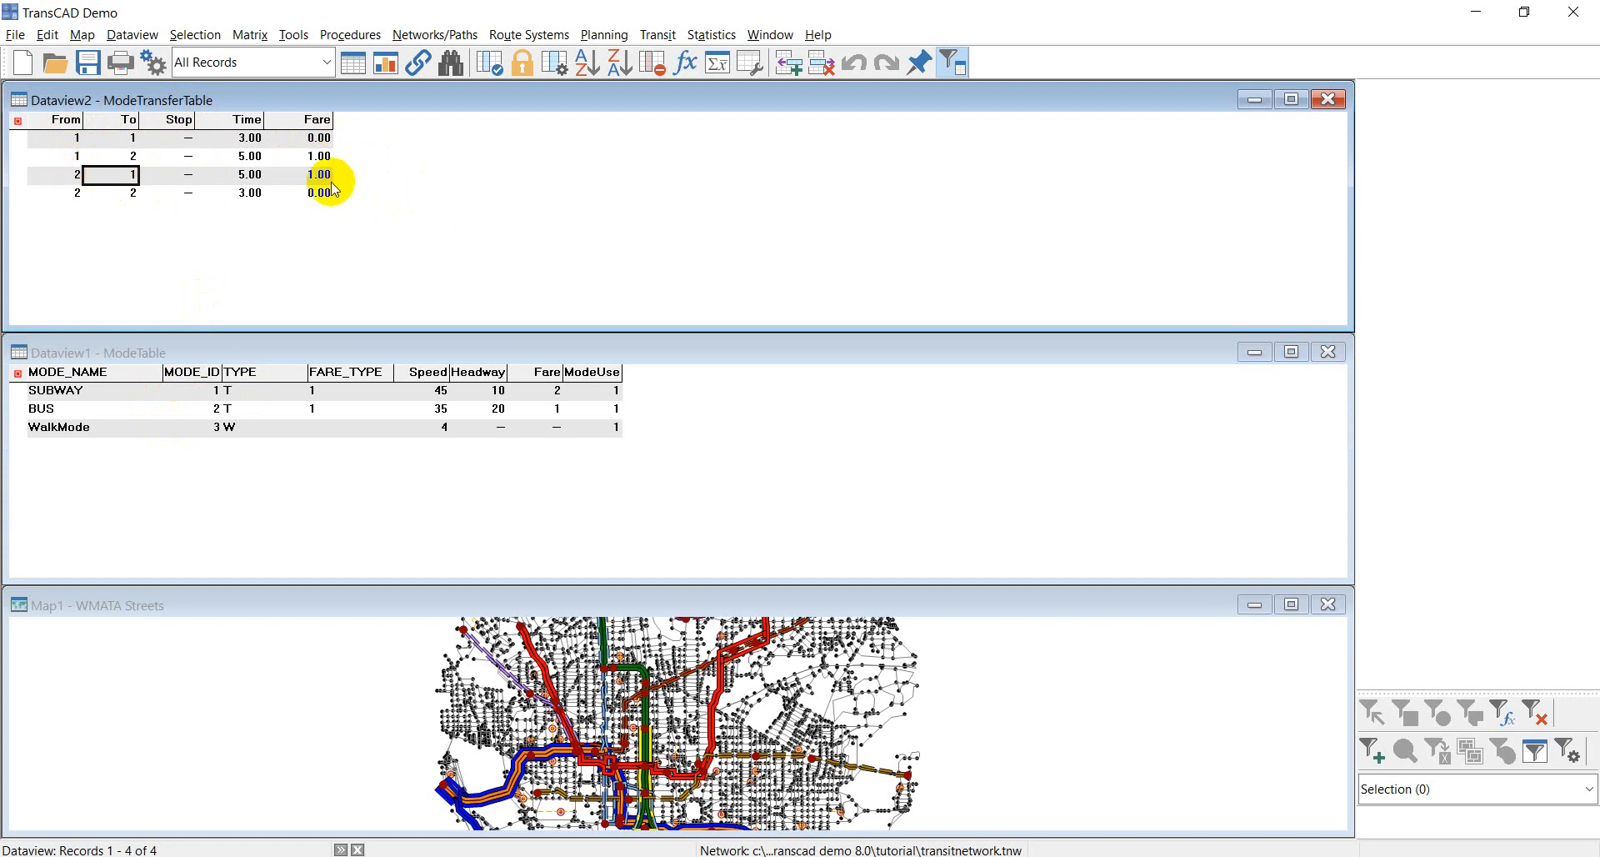
{"action": "left_click", "coordinate": [65, 195]}
{"action": "left_click", "coordinate": [121, 193]}
{"action": "left_click", "coordinate": [325, 195]}
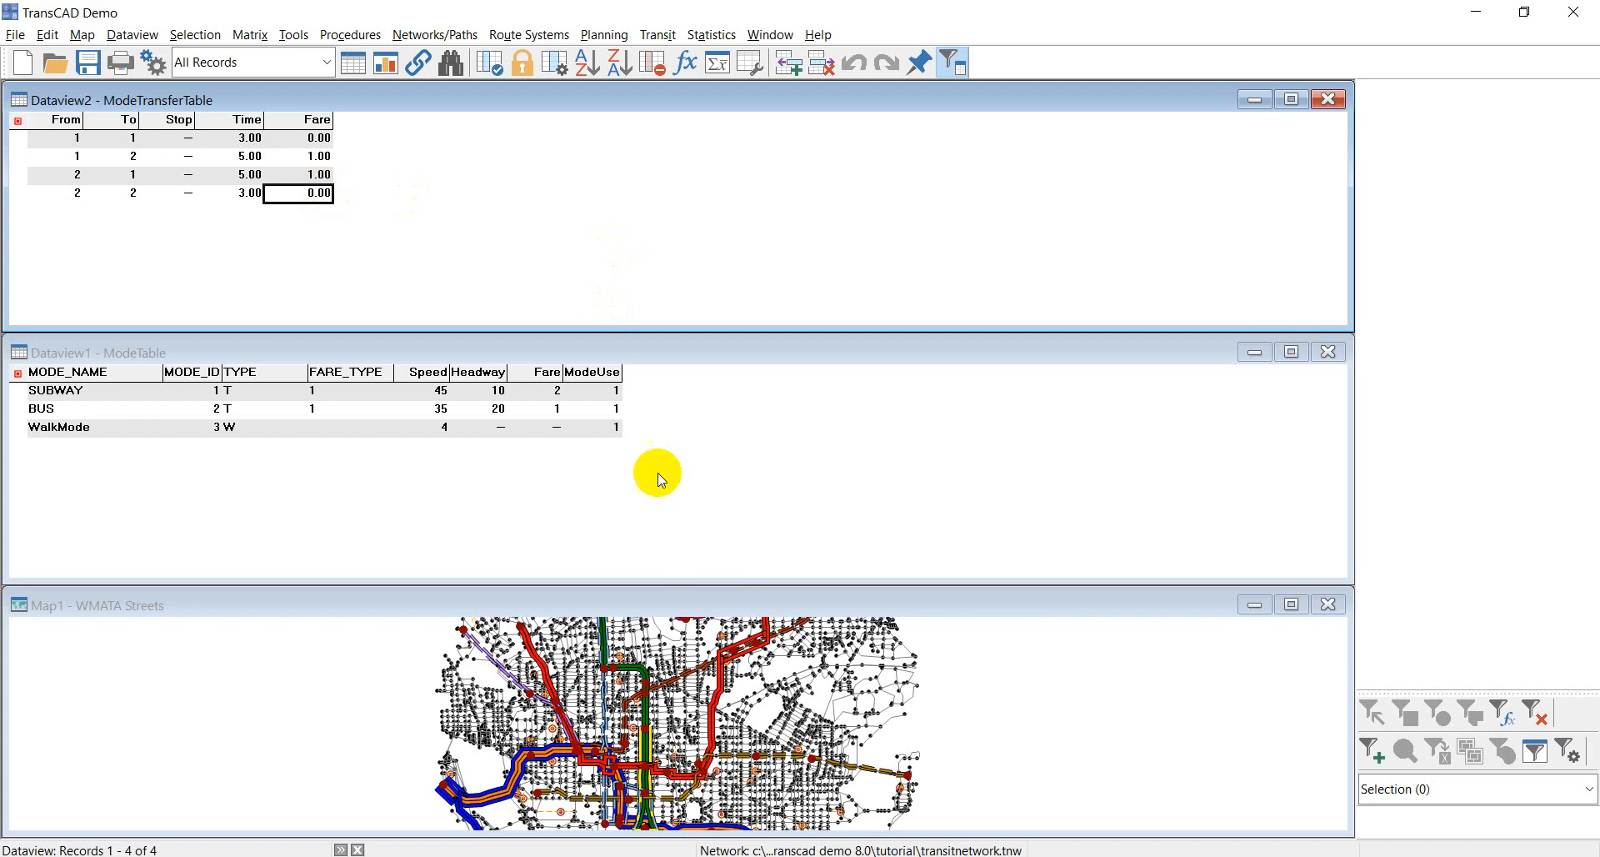
{"action": "left_click", "coordinate": [696, 612]}
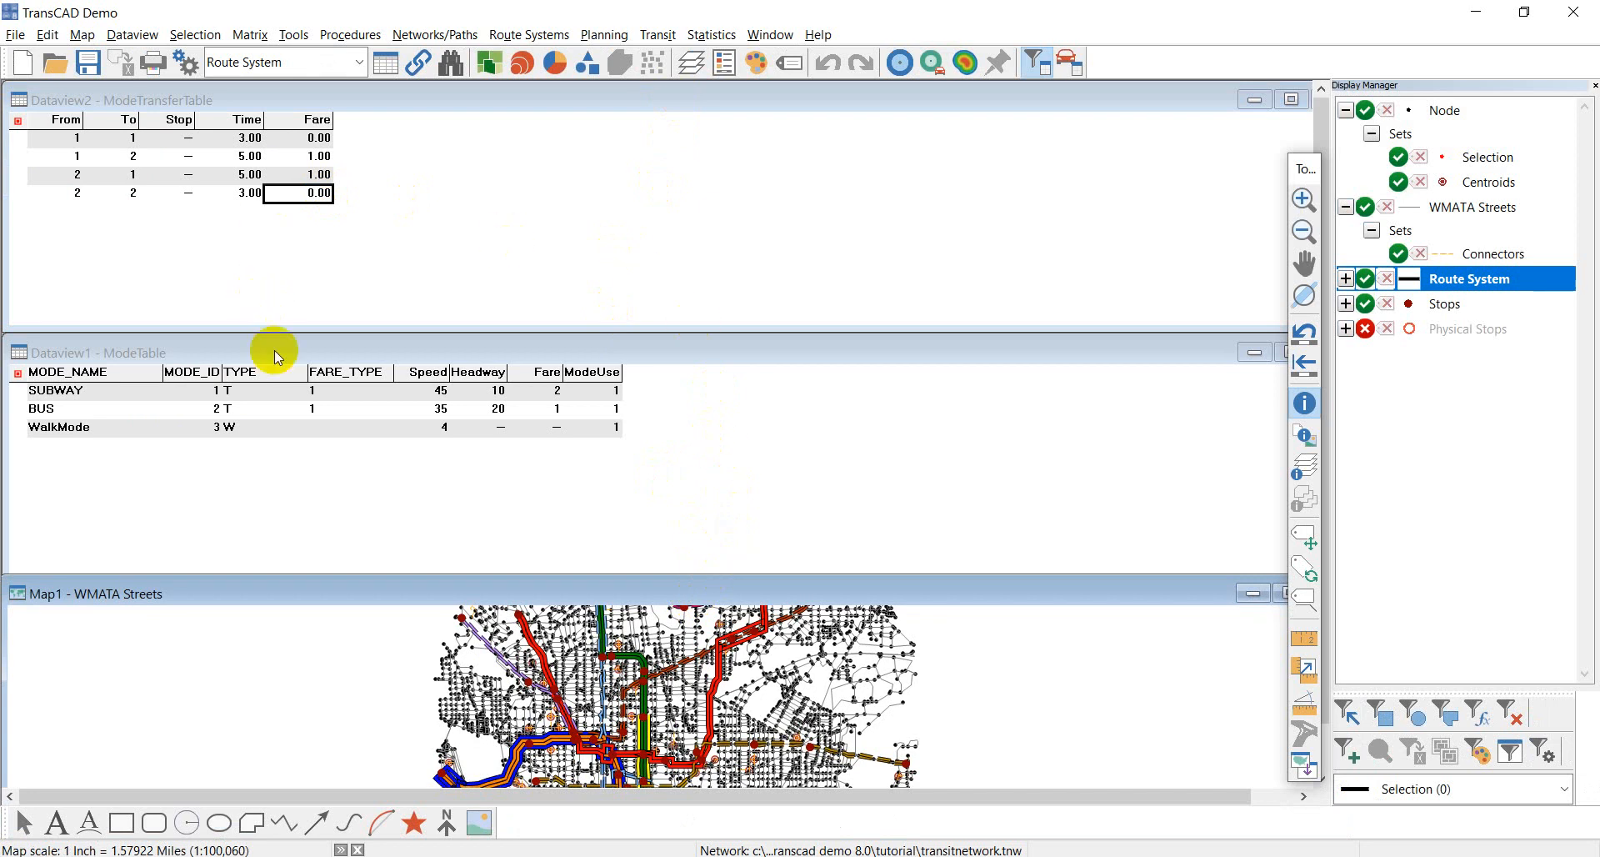
{"action": "left_click", "coordinate": [232, 350]}
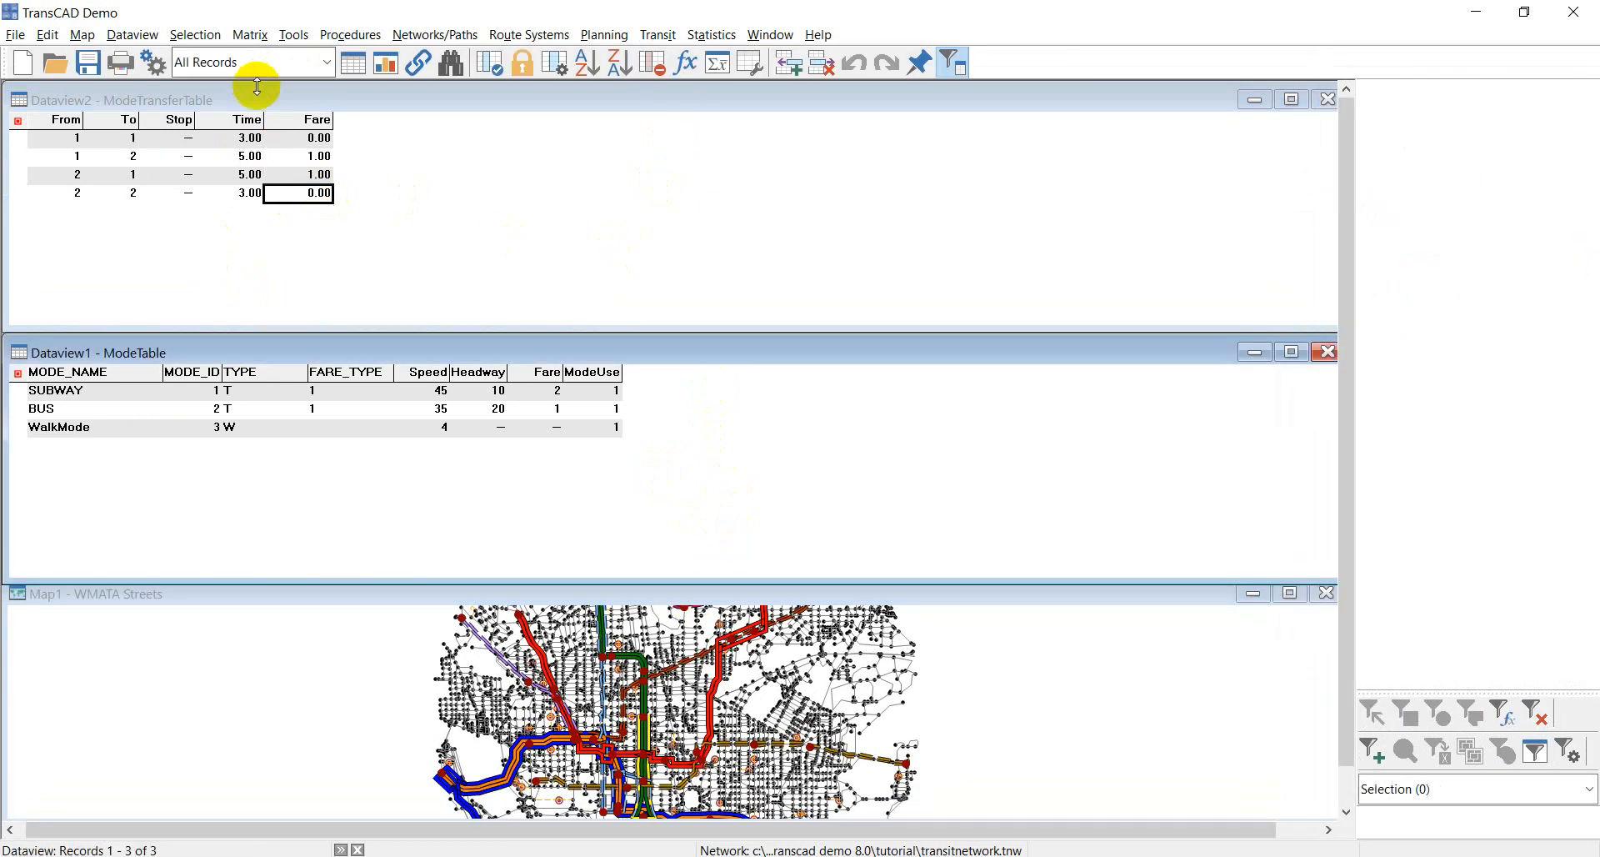
{"action": "left_click", "coordinate": [257, 87]}
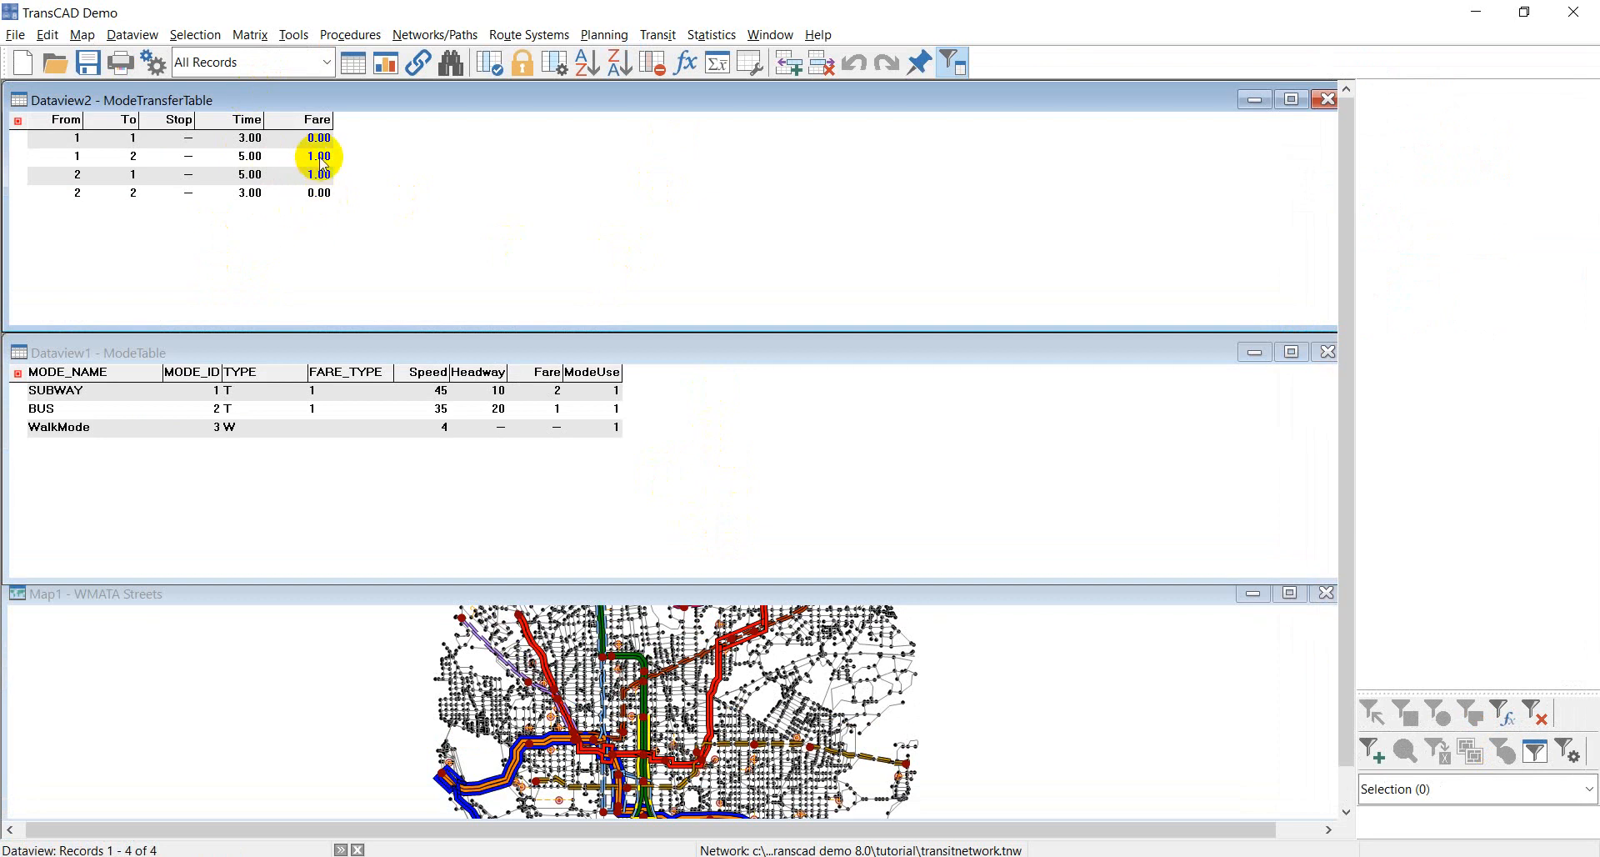
- Open the map's Pathfinder transit network settings and create centroids from the Centroids selection set
{"action": "left_click", "coordinate": [713, 593]}
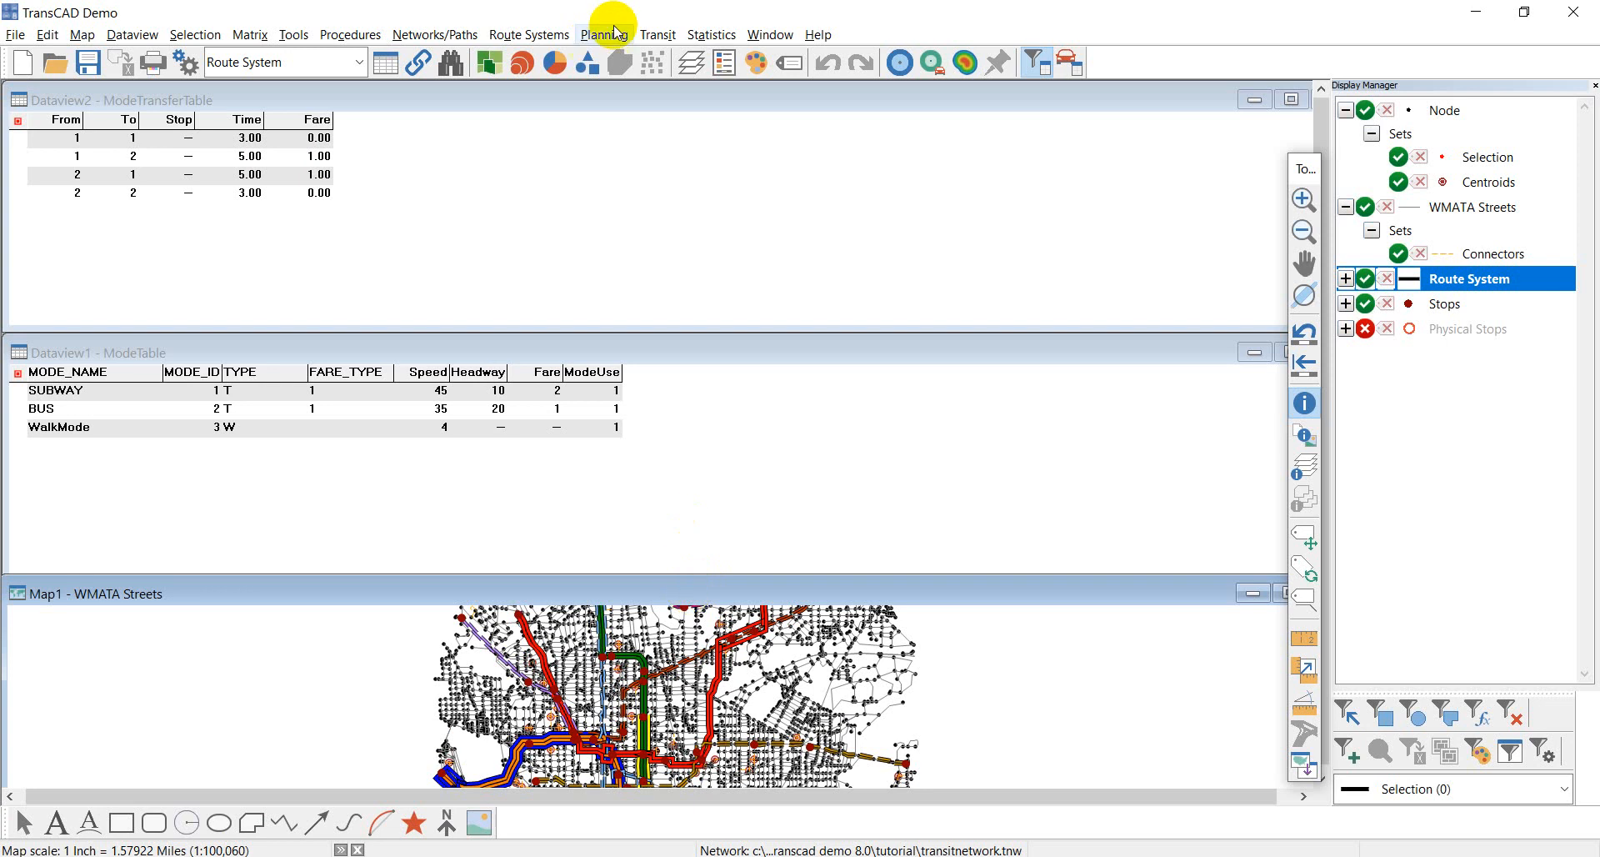
{"action": "left_click", "coordinate": [656, 35]}
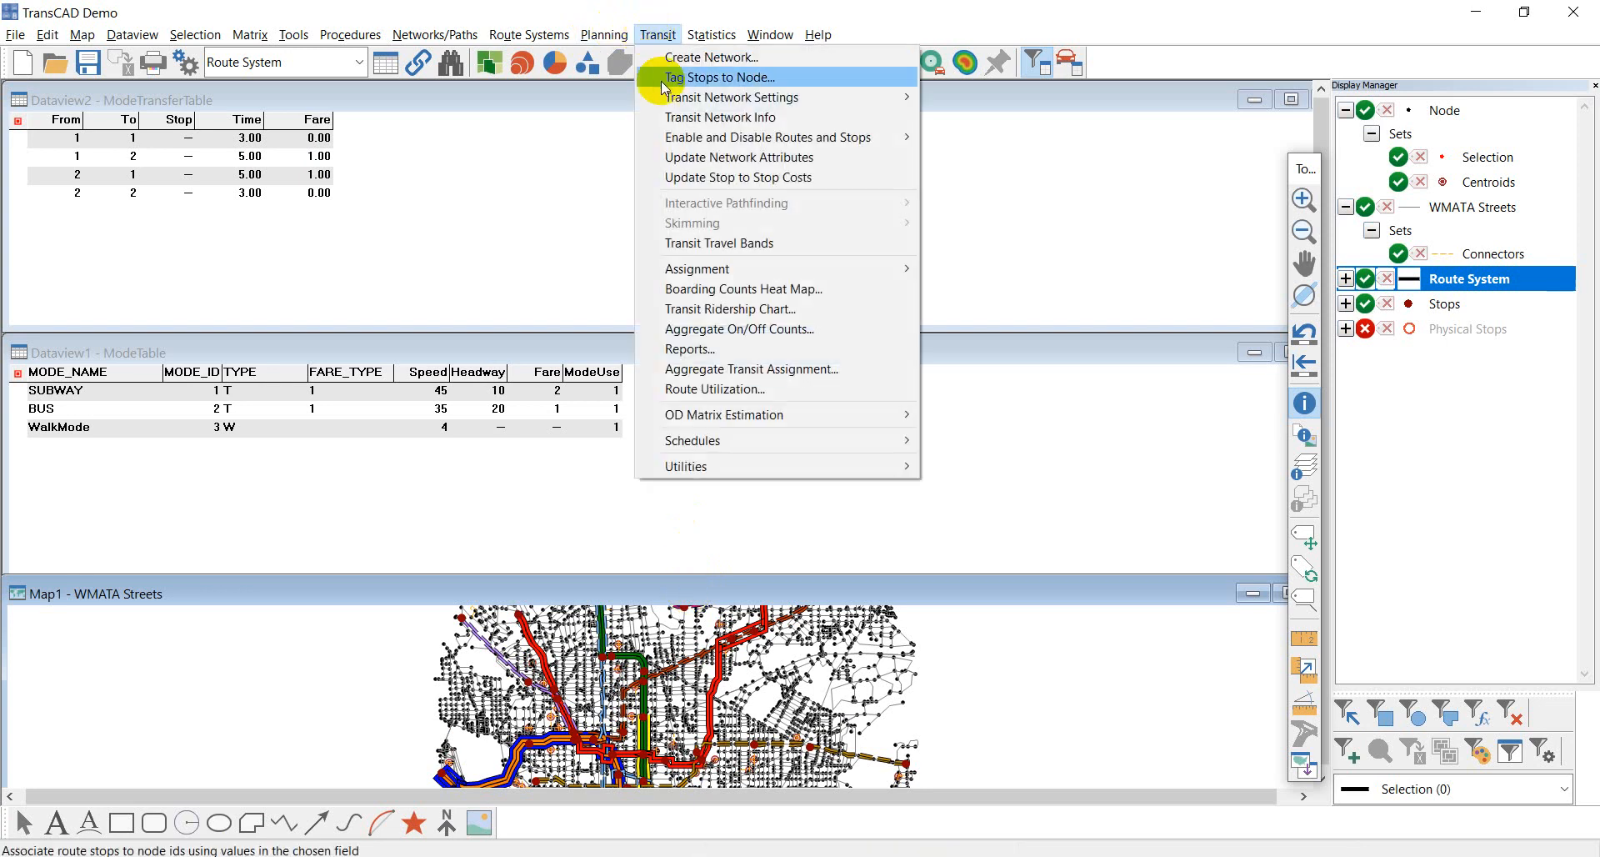
{"action": "mouse_move", "coordinate": [690, 99]}
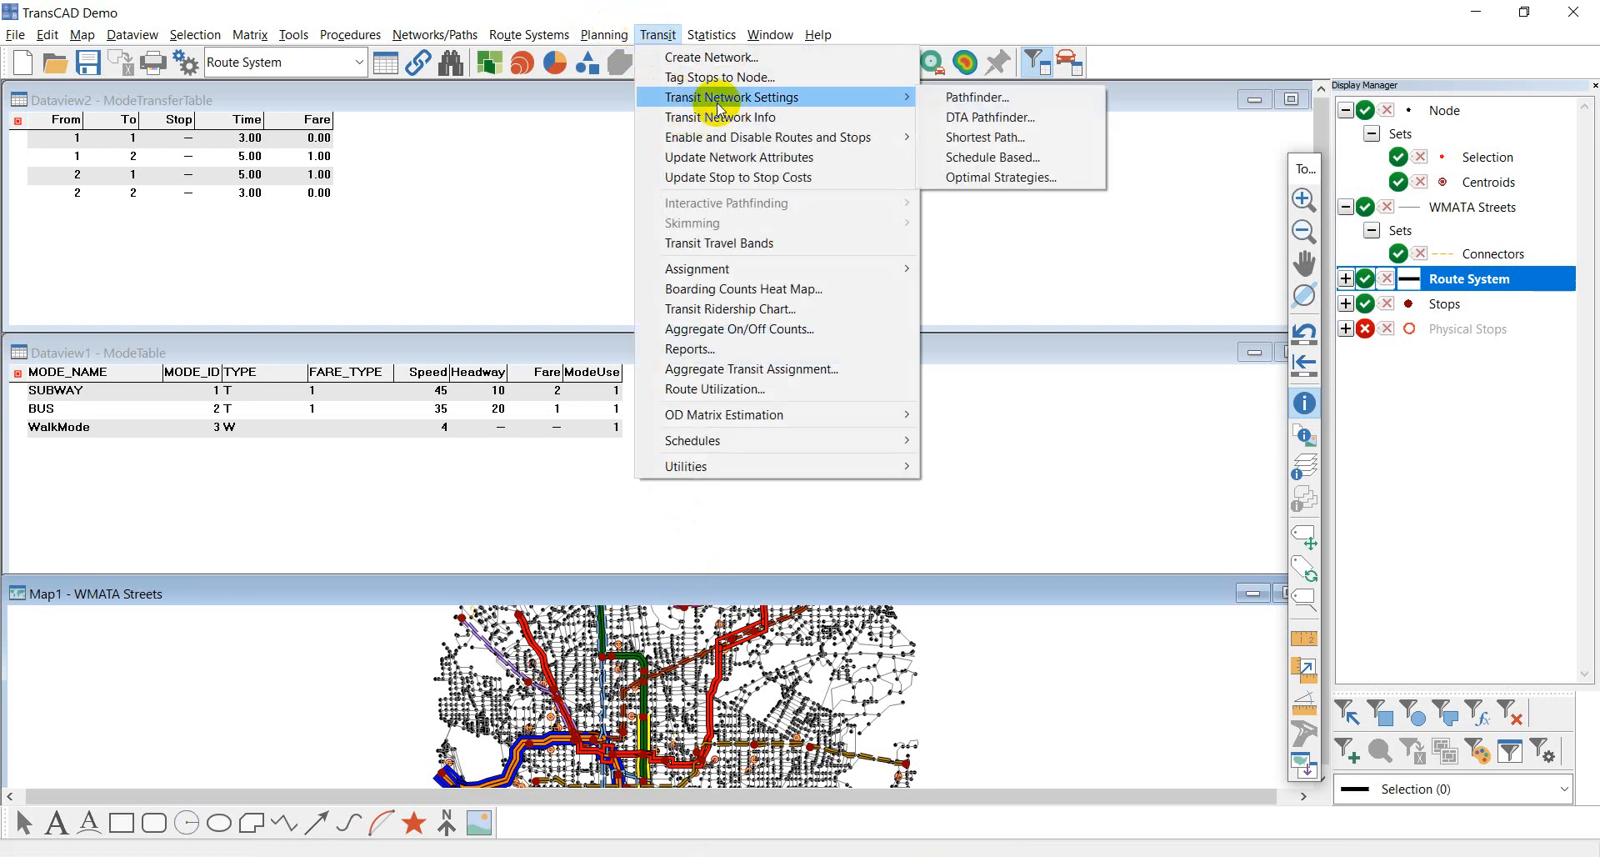
{"action": "left_click", "coordinate": [999, 105]}
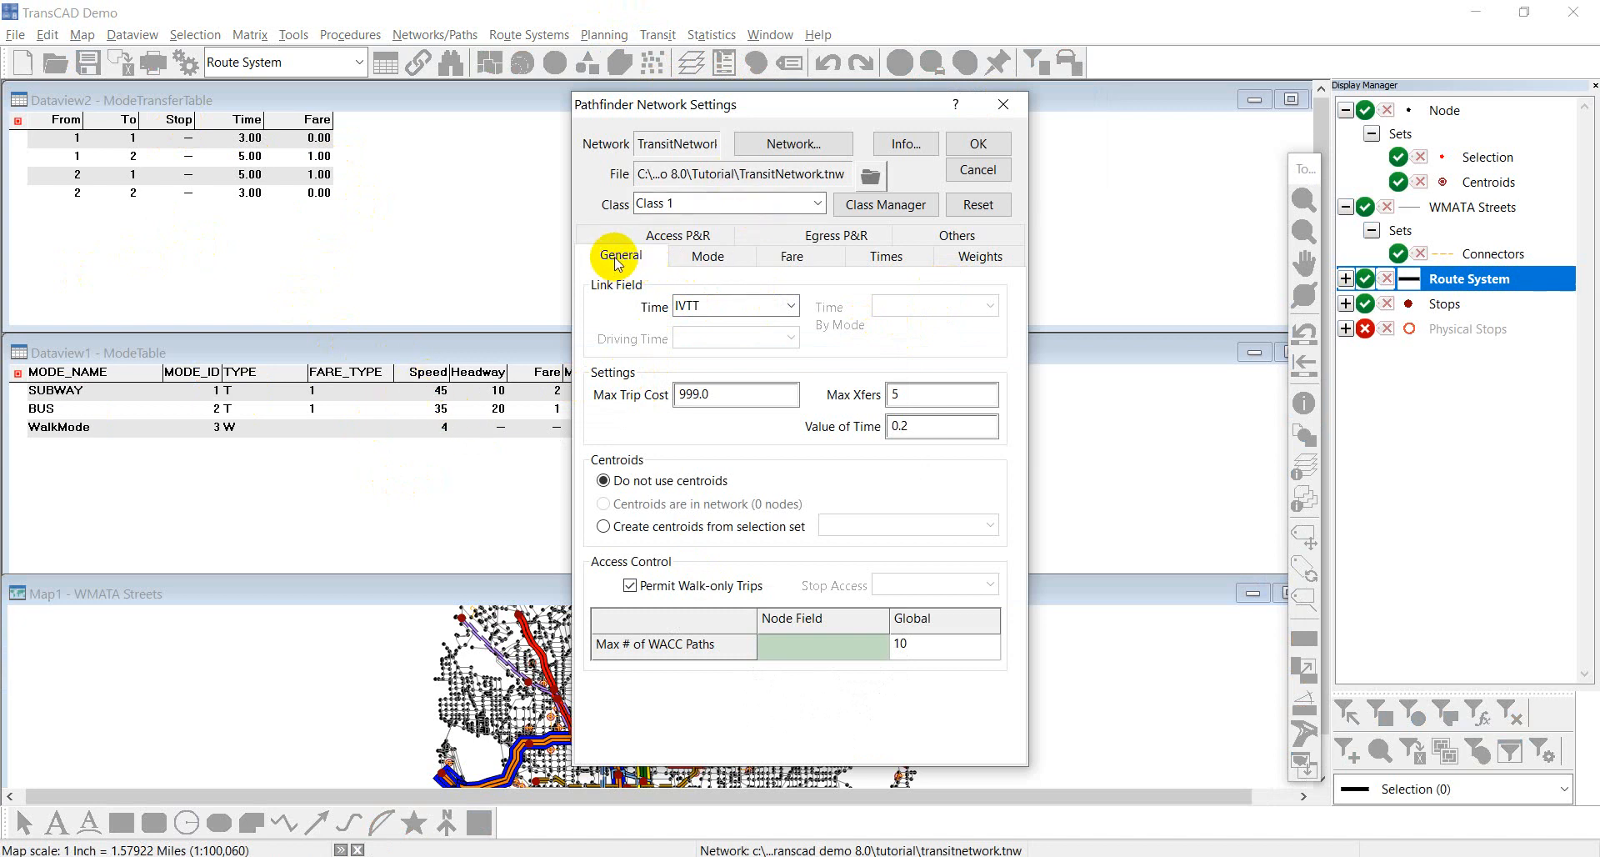
{"action": "left_click", "coordinate": [612, 530]}
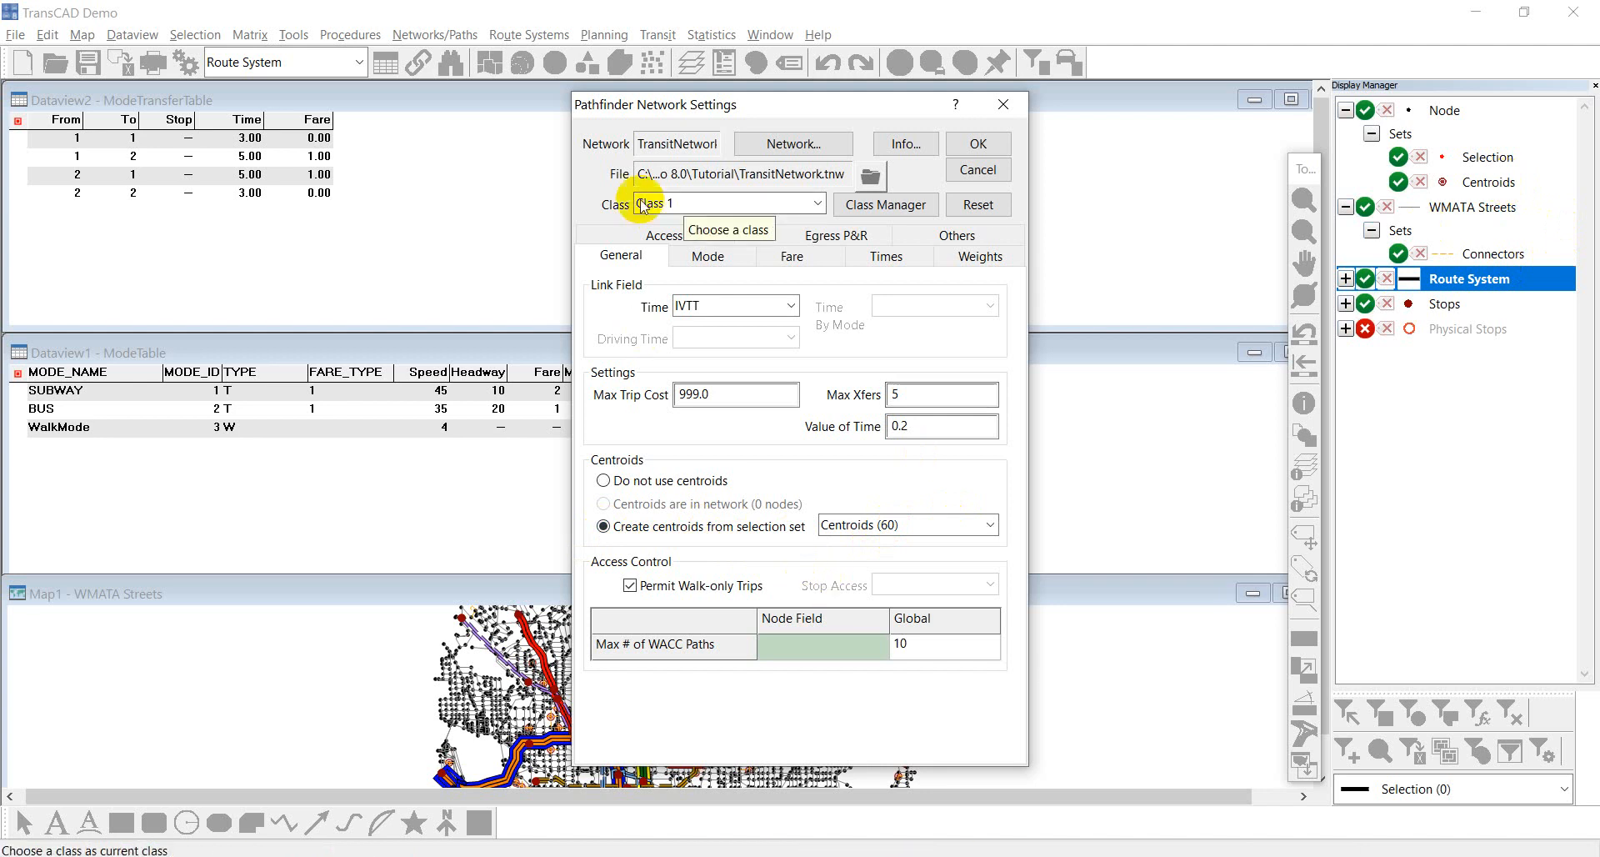
- Assign ModeTable as the mode table in the Pathfinder network settings
{"action": "left_click", "coordinate": [705, 261]}
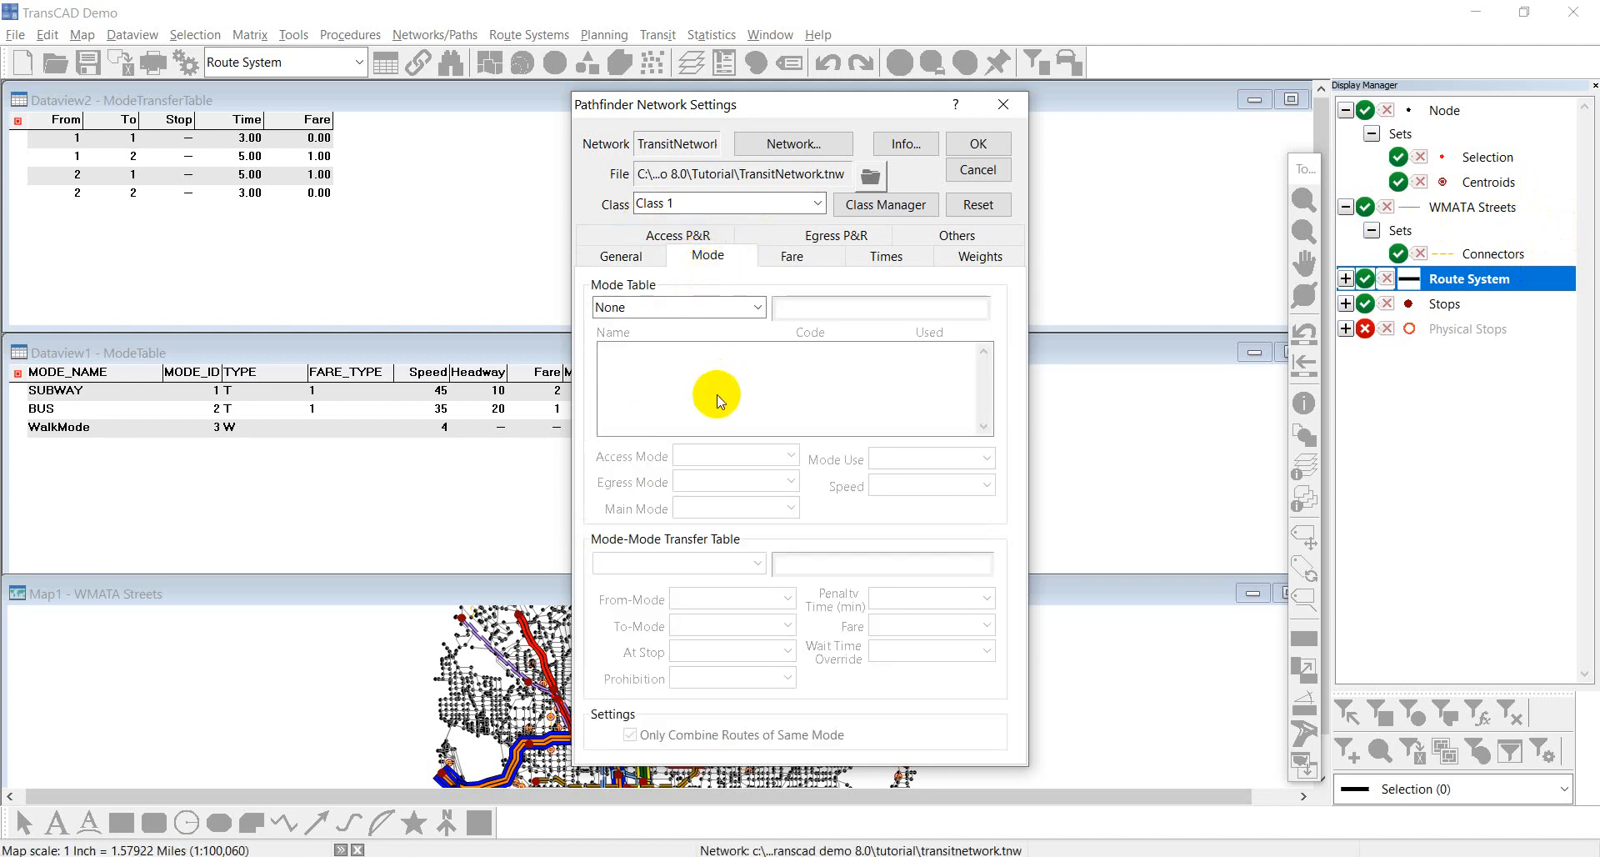
{"action": "left_click", "coordinate": [640, 308]}
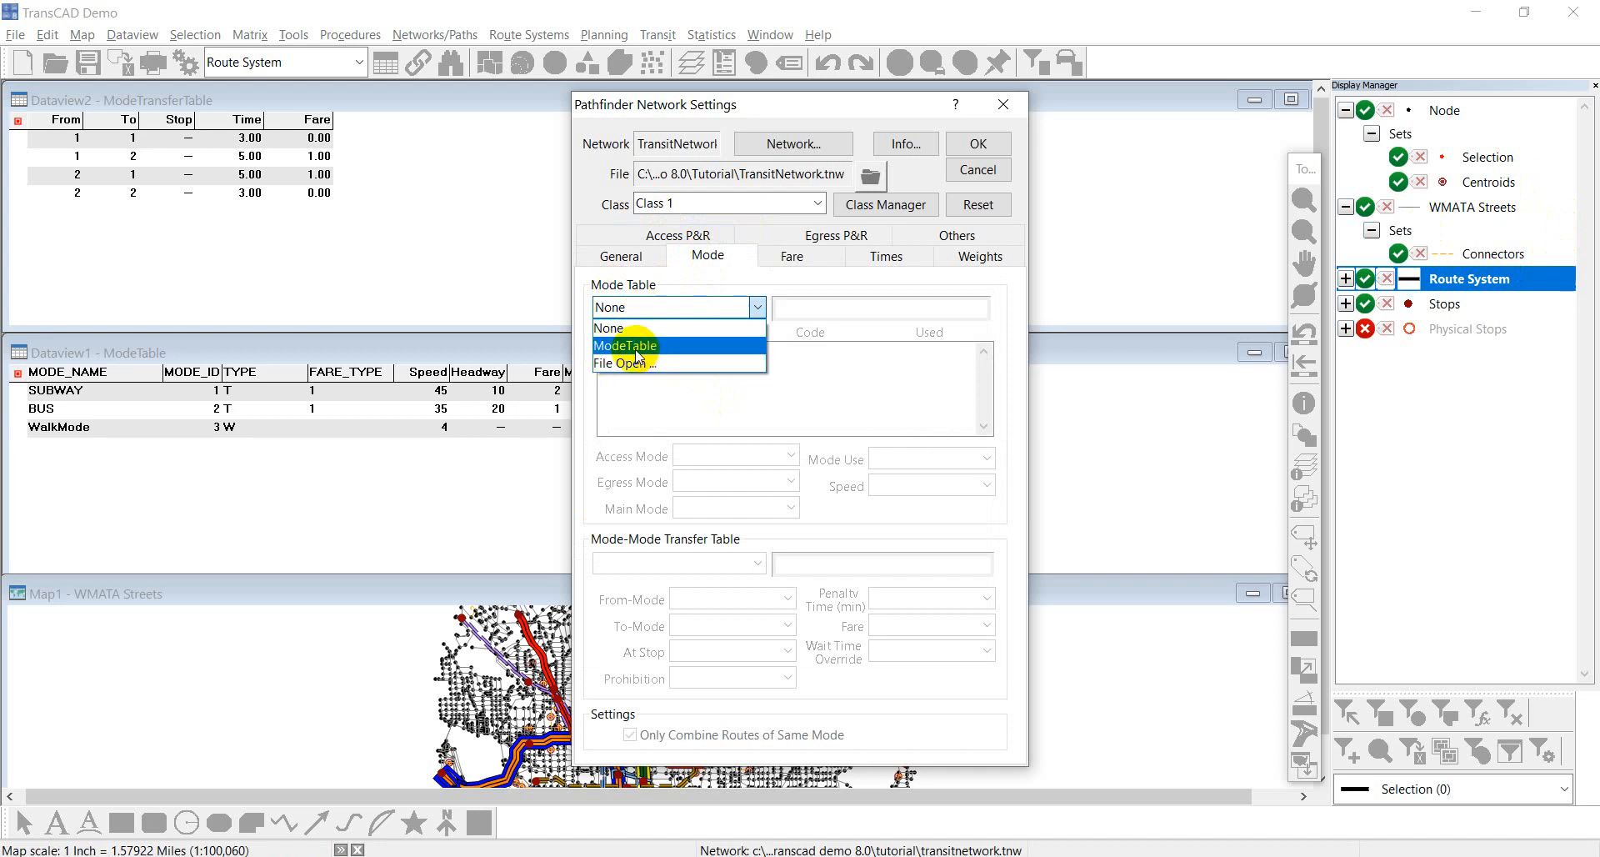
{"action": "left_click", "coordinate": [644, 346]}
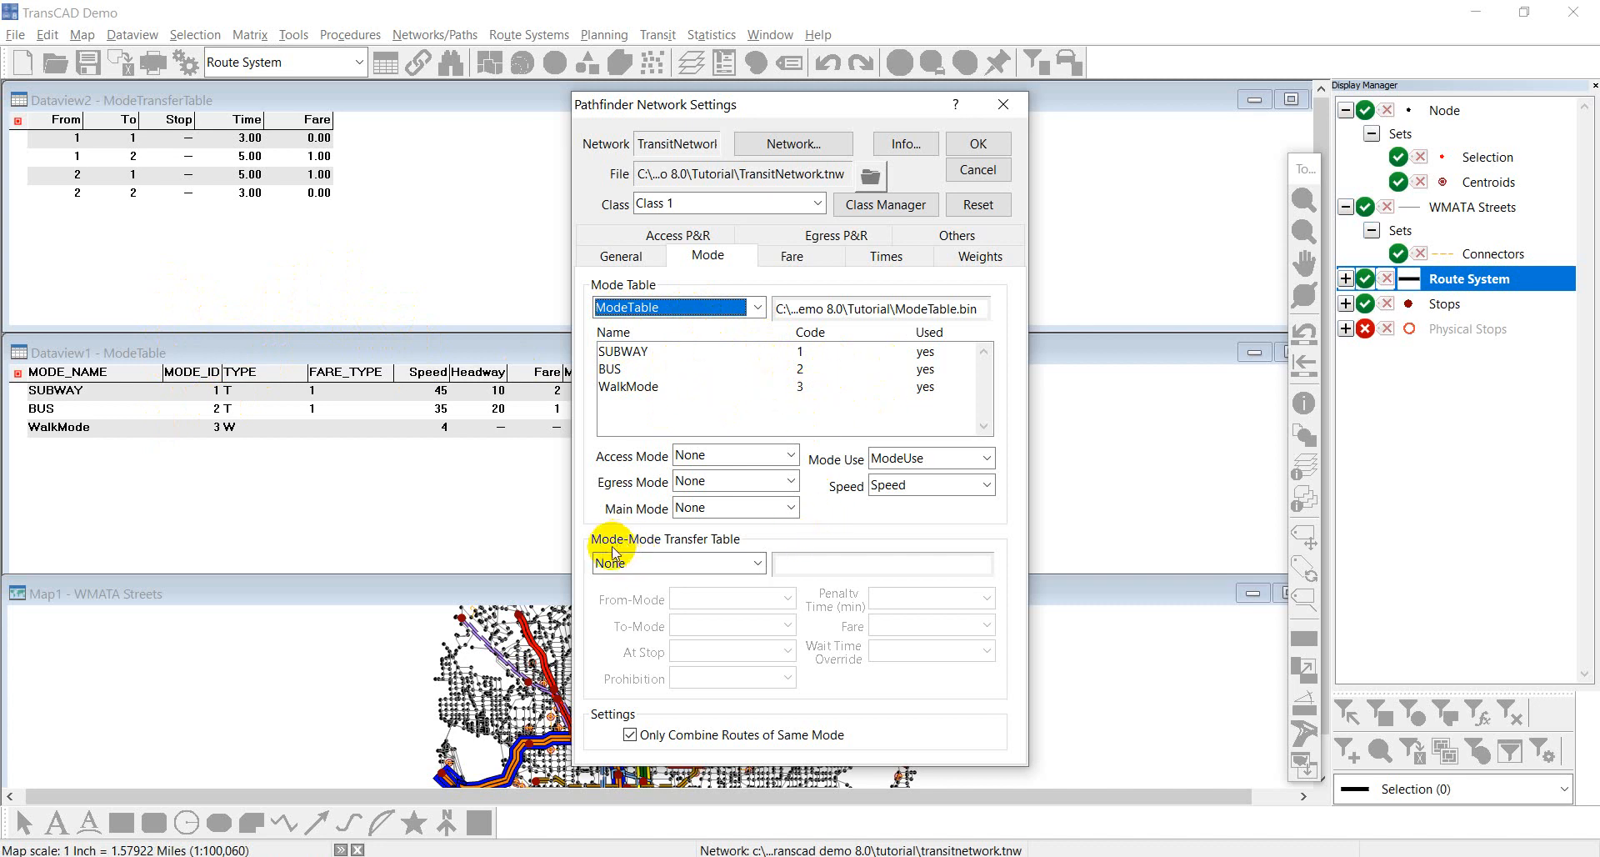
- Assign ModeTransferTable as the mode-mode transfer table and apply the Pathfinder network settings
{"action": "left_click", "coordinate": [685, 565]}
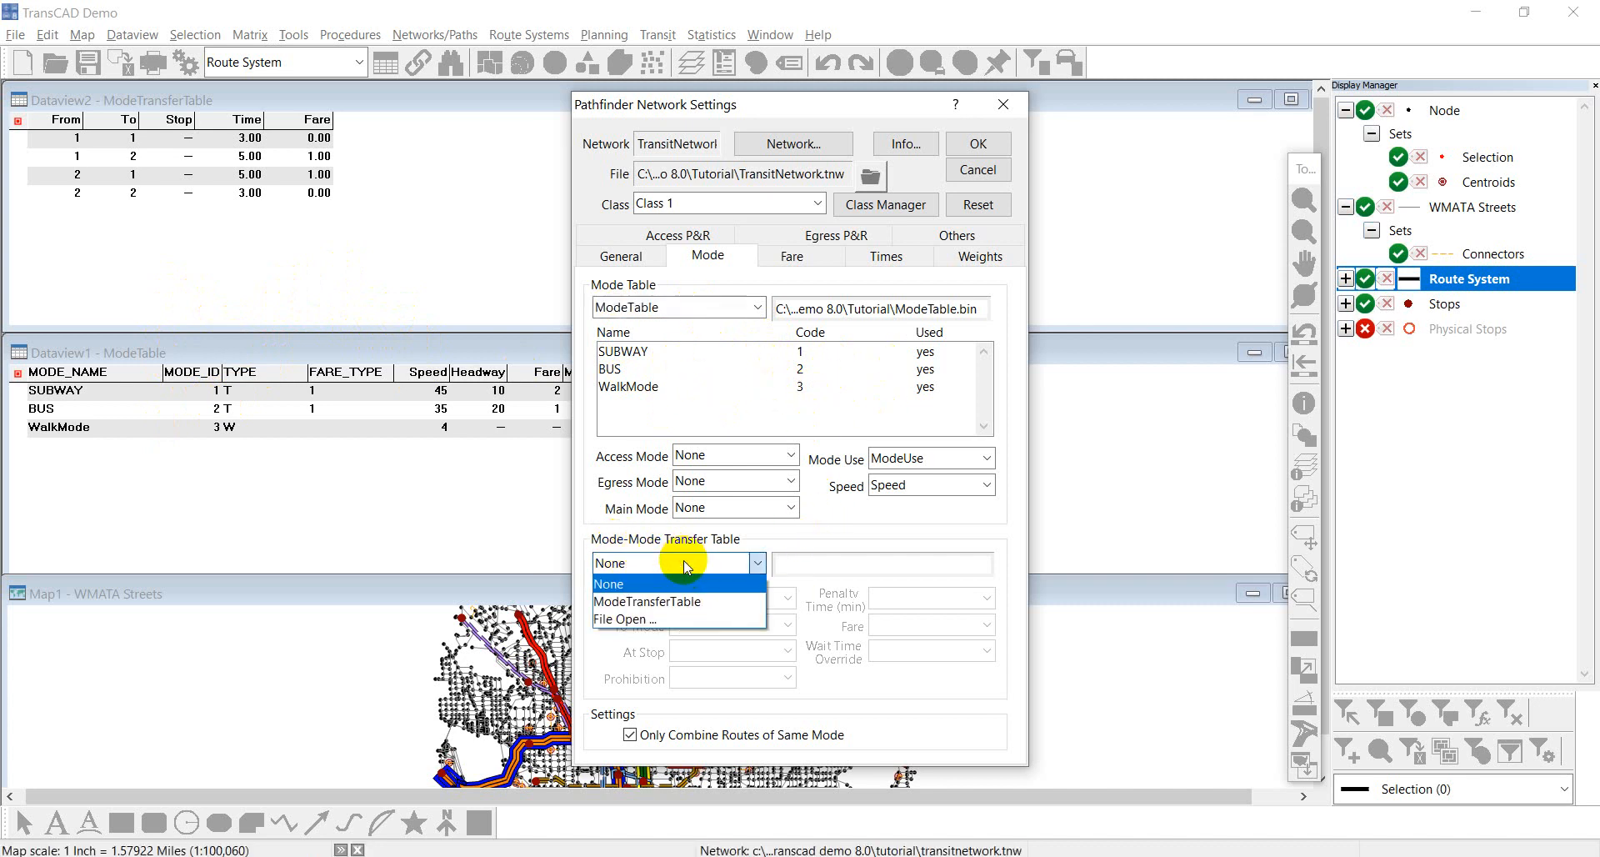
{"action": "left_click", "coordinate": [655, 602]}
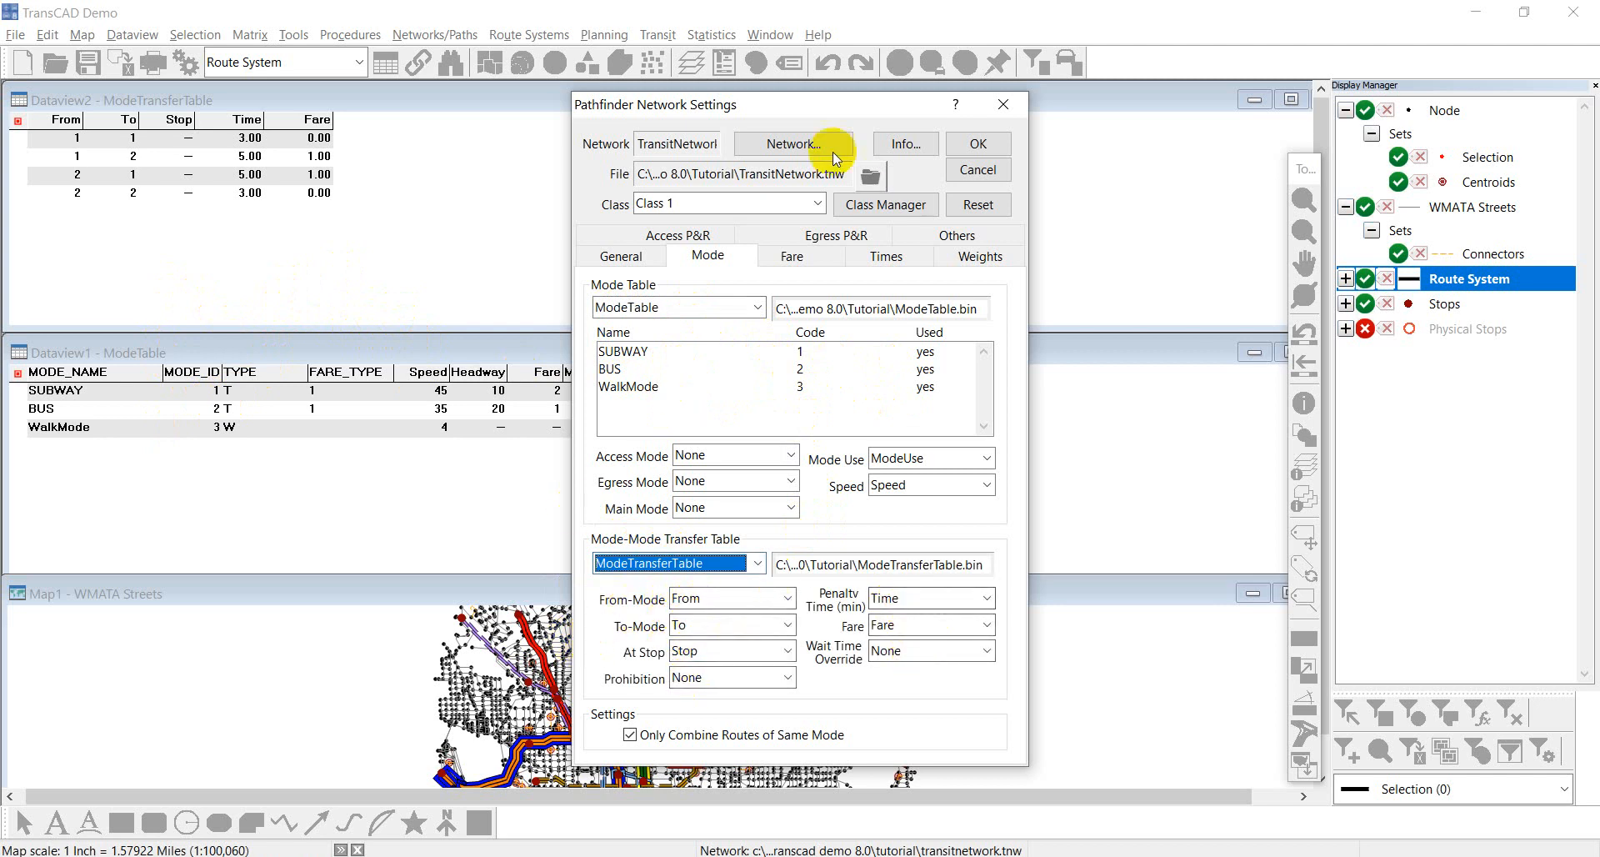
{"action": "left_click_drag", "start_coordinate": [809, 104], "coordinate": [1014, 88]}
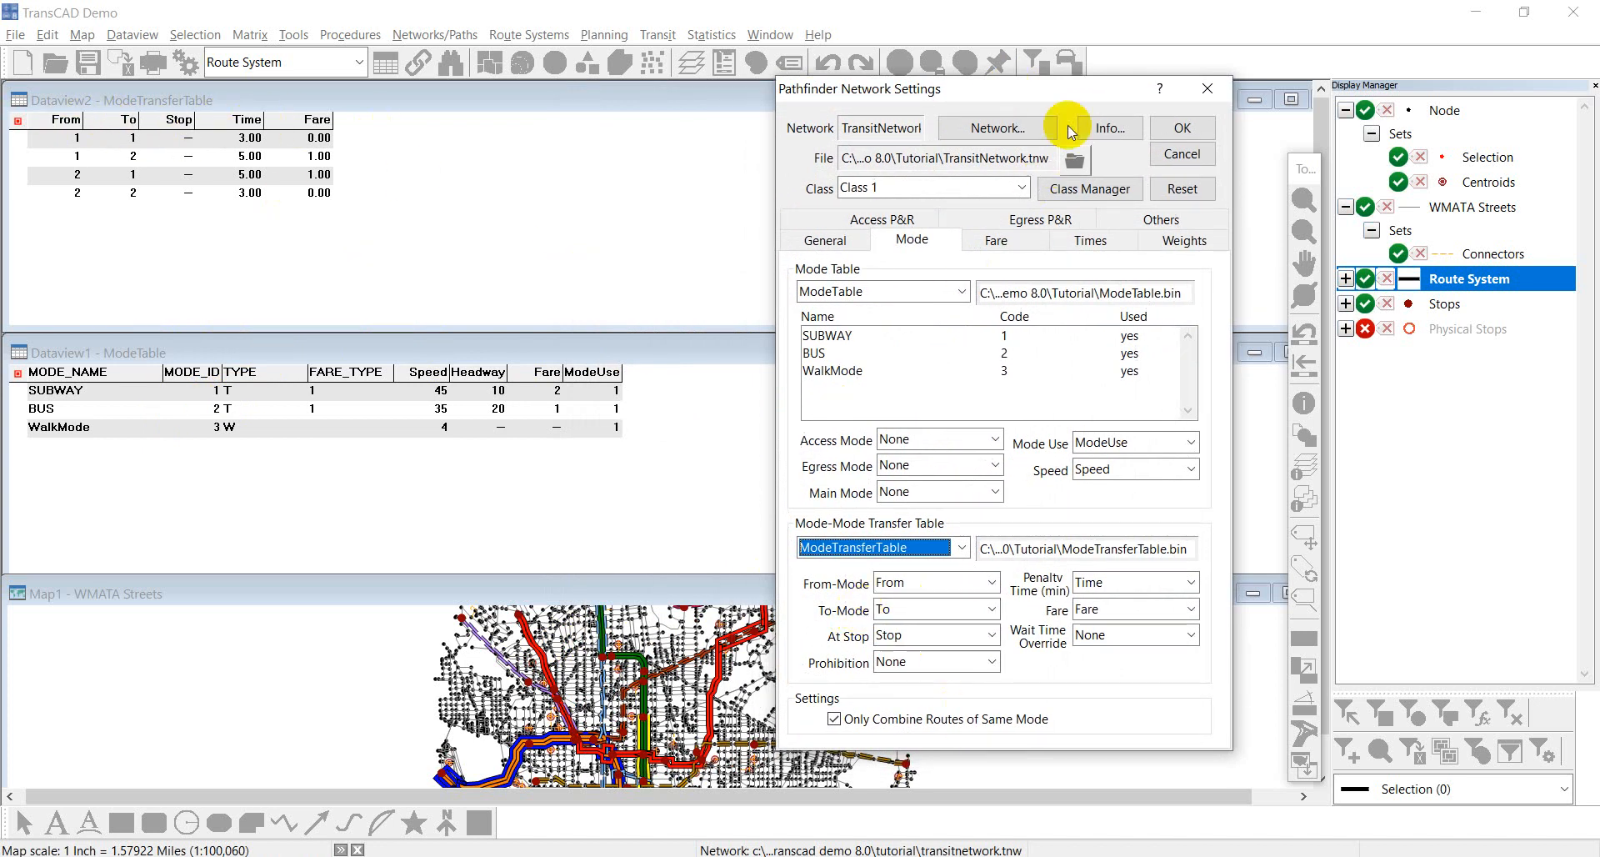
{"action": "left_click_drag", "start_coordinate": [1083, 94], "coordinate": [724, 113]}
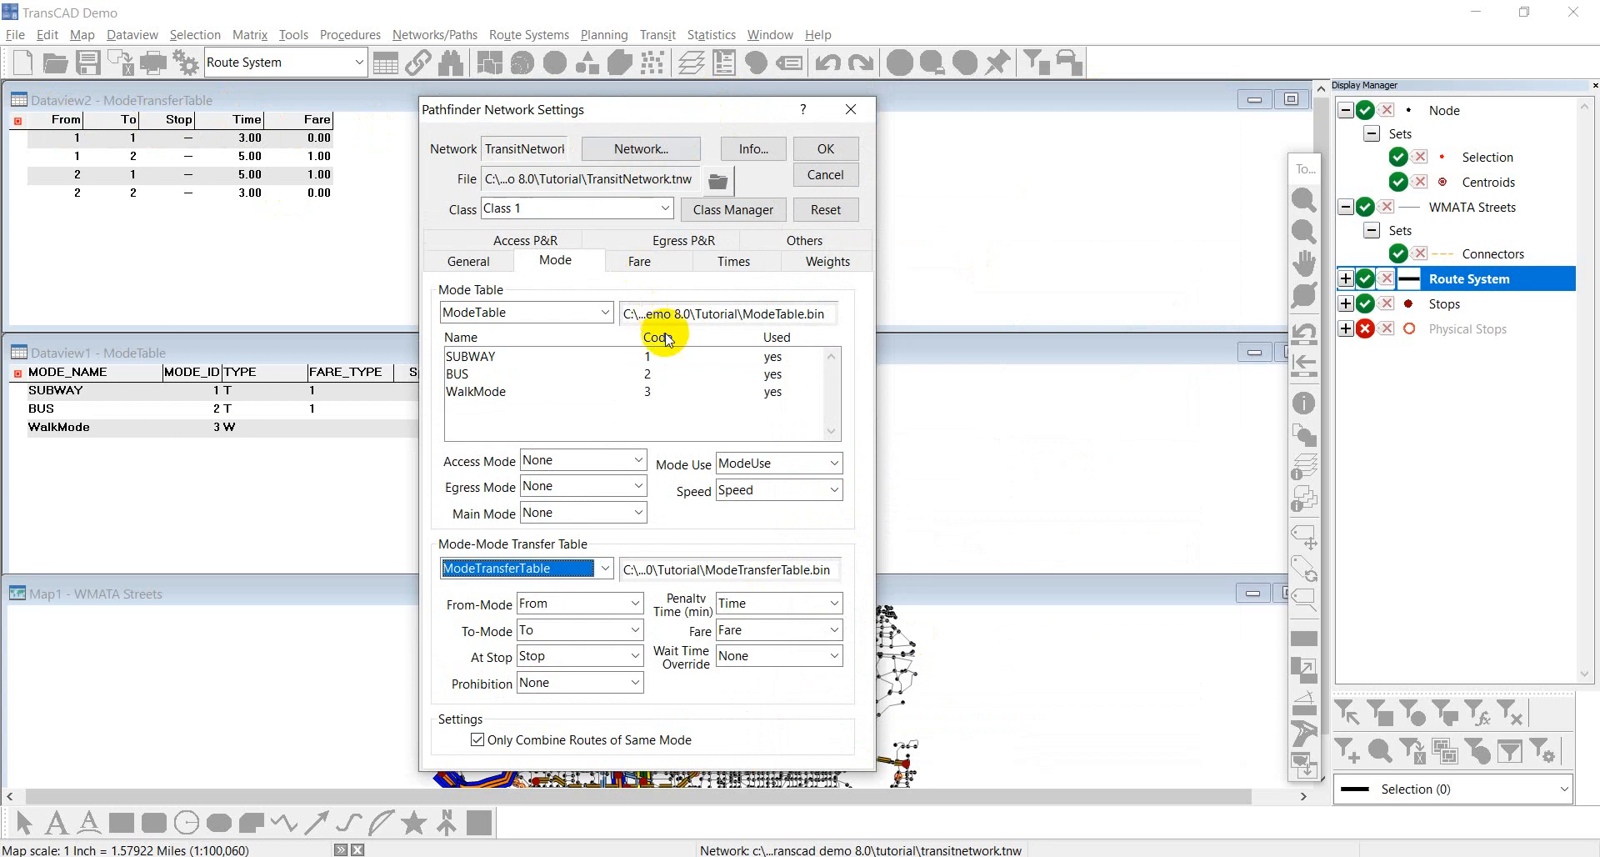
{"action": "left_click", "coordinate": [843, 150]}
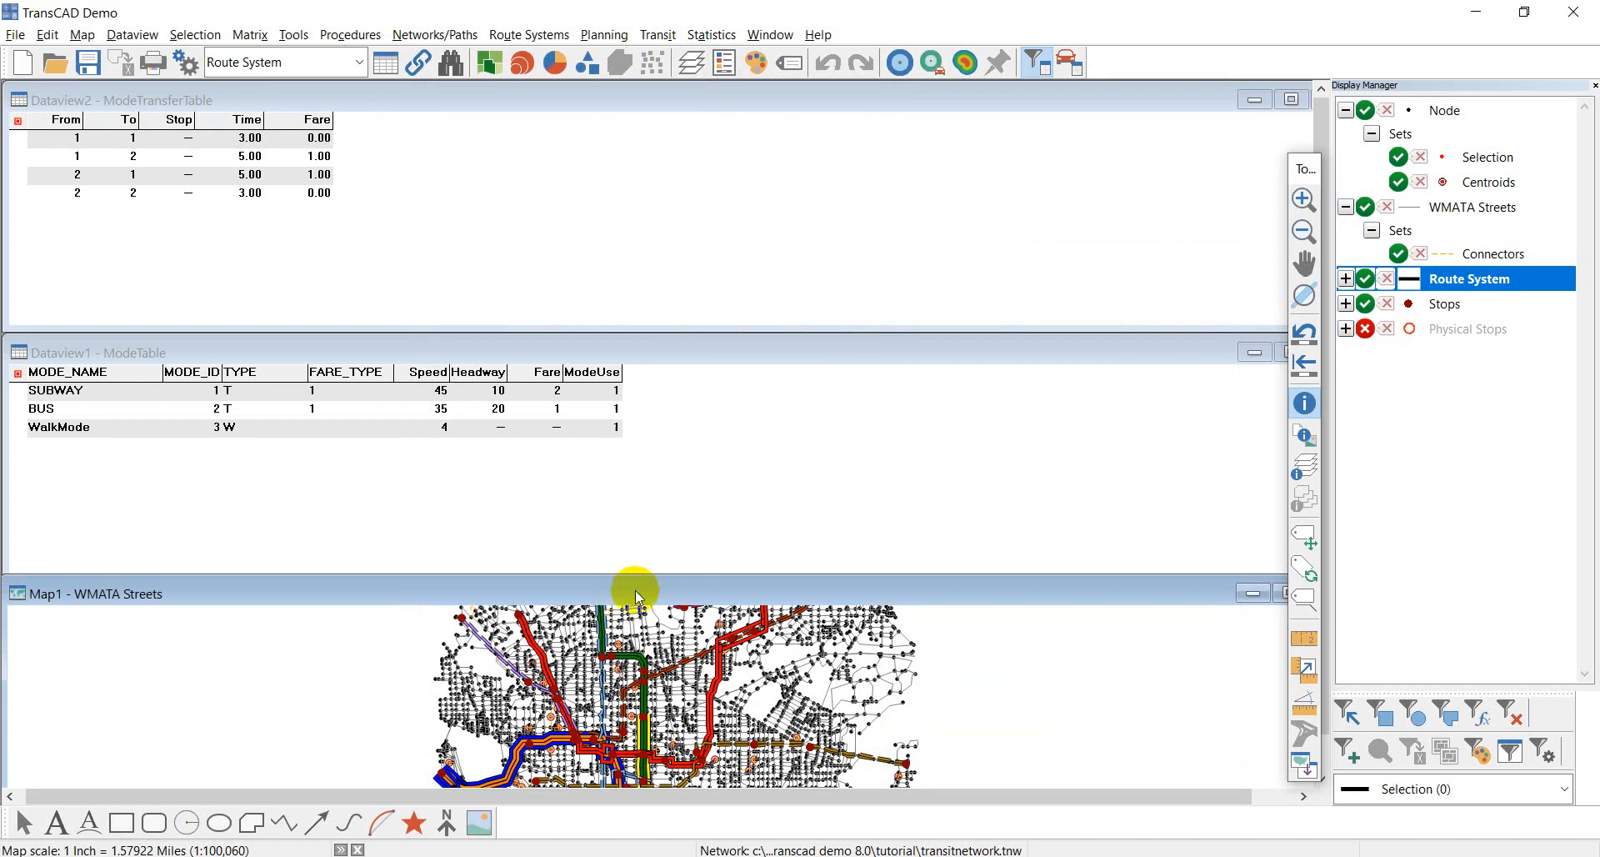
- Make Node the working layer and start Pathfinder transit skimming
{"action": "left_click", "coordinate": [342, 61]}
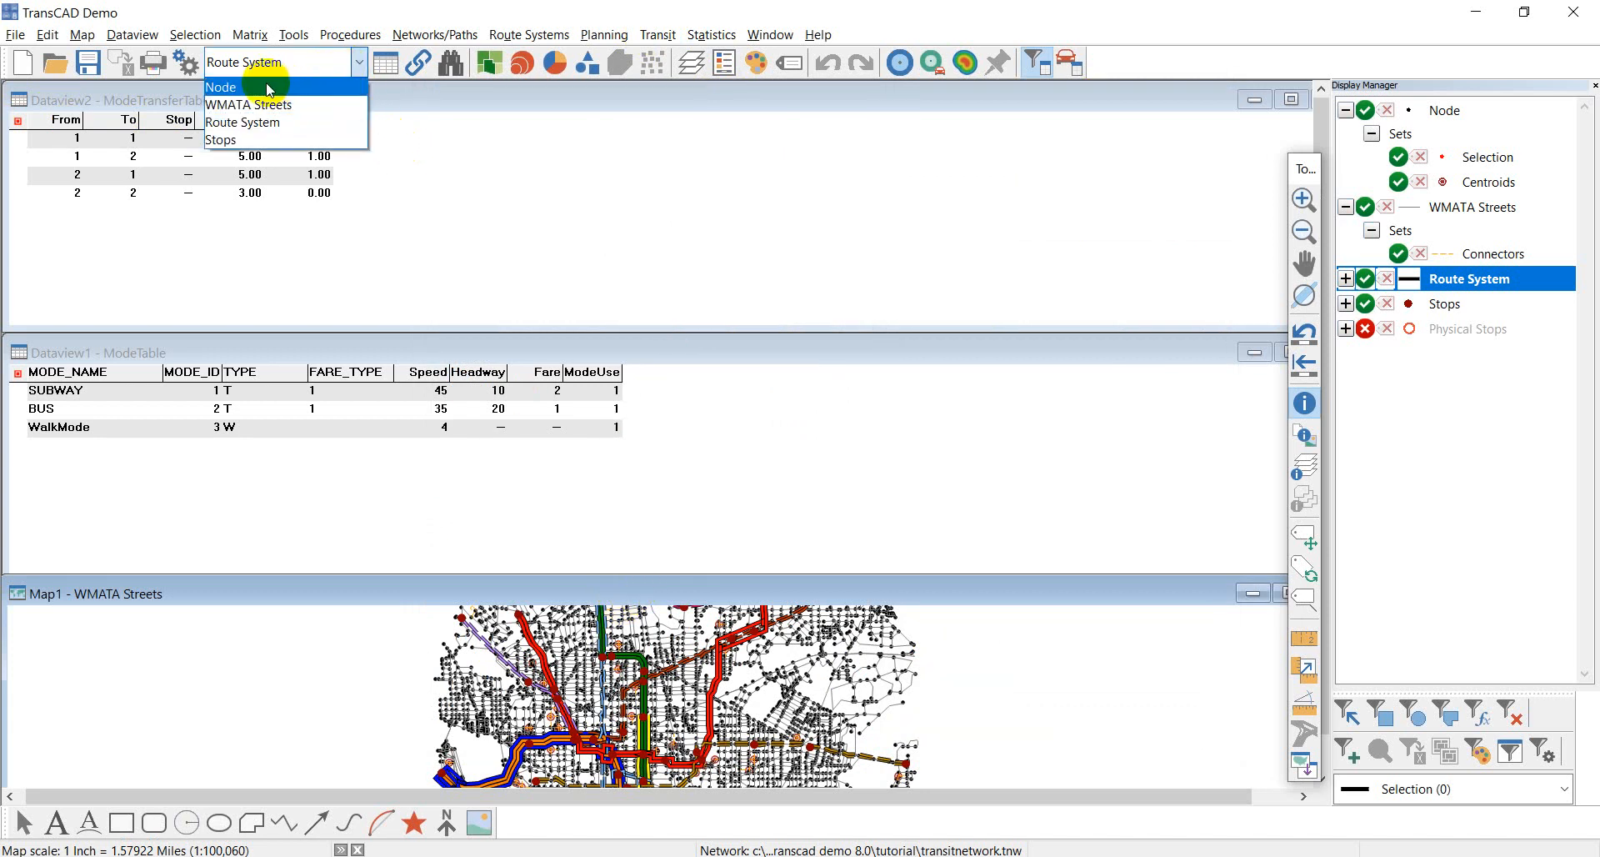
{"action": "left_click", "coordinate": [268, 88]}
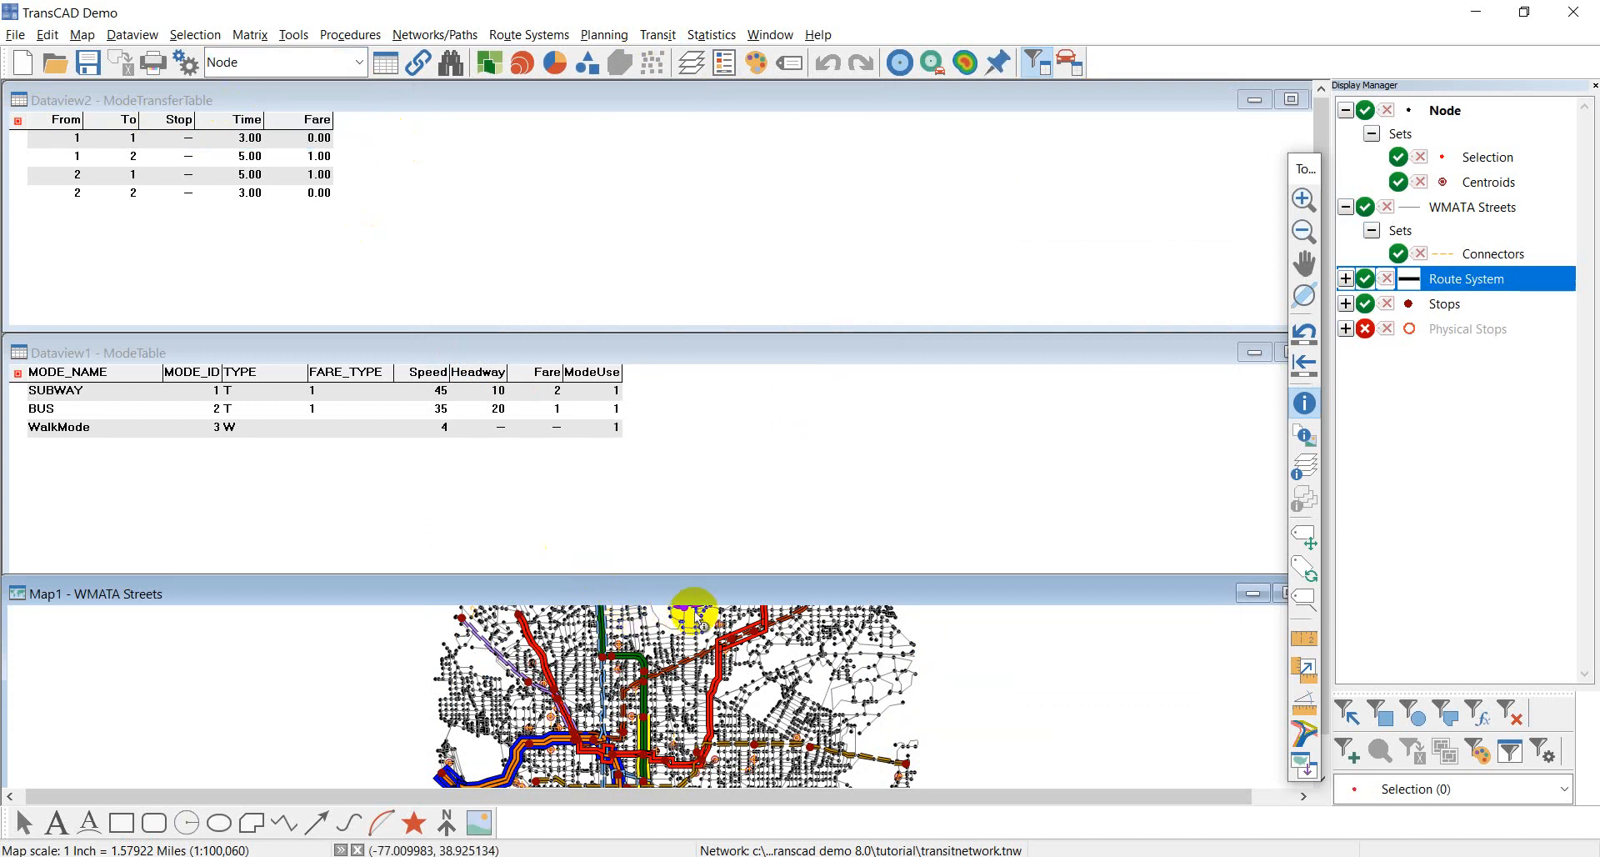
{"action": "left_click", "coordinate": [655, 37]}
{"action": "mouse_move", "coordinate": [710, 229]}
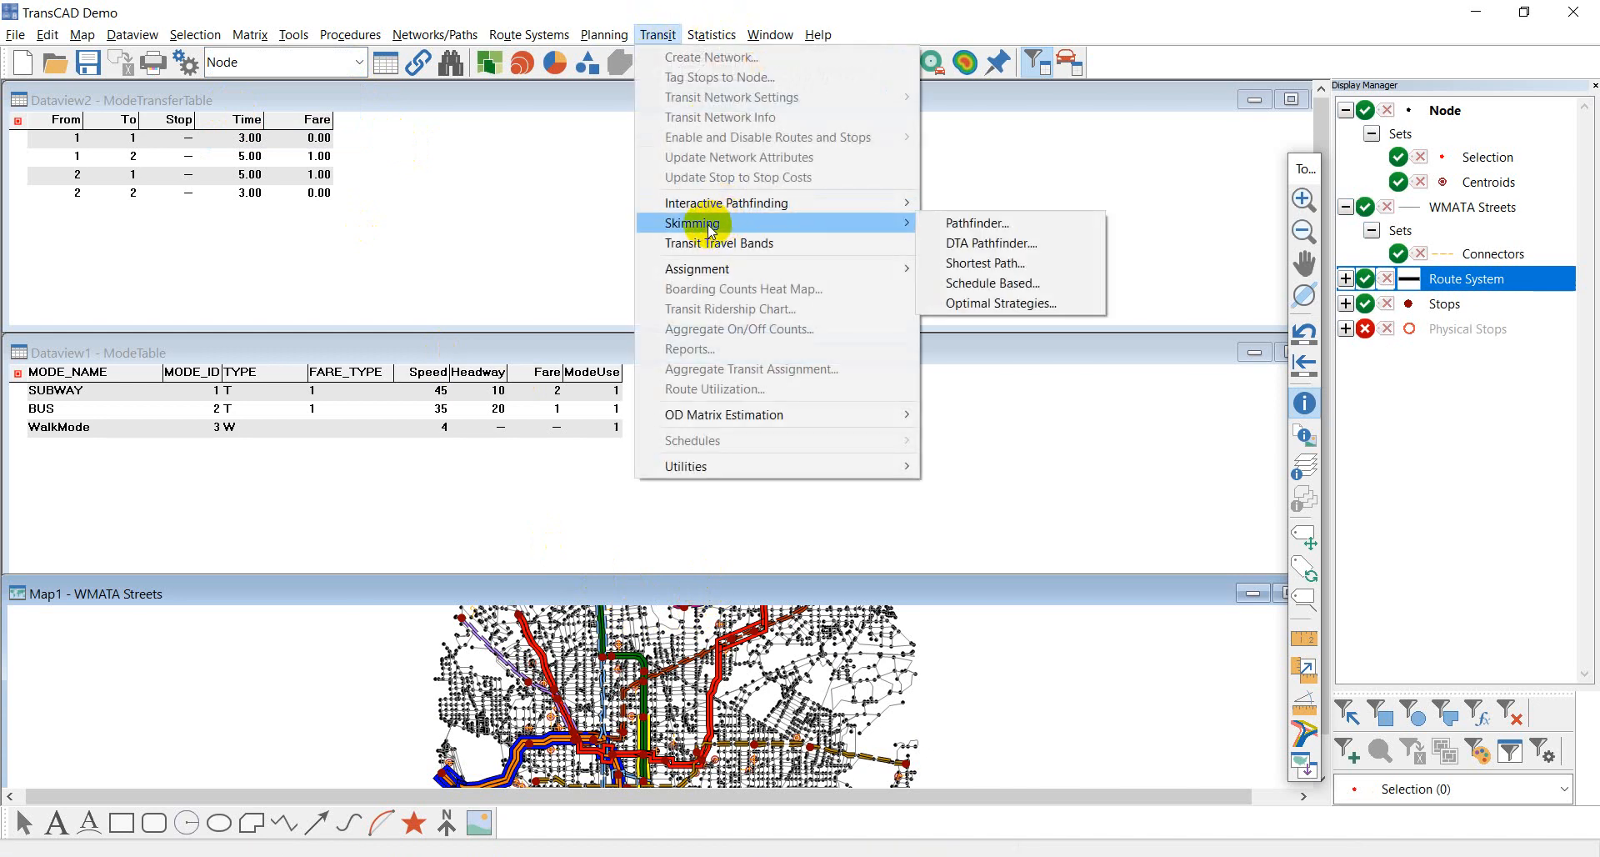
{"action": "left_click", "coordinate": [655, 35]}
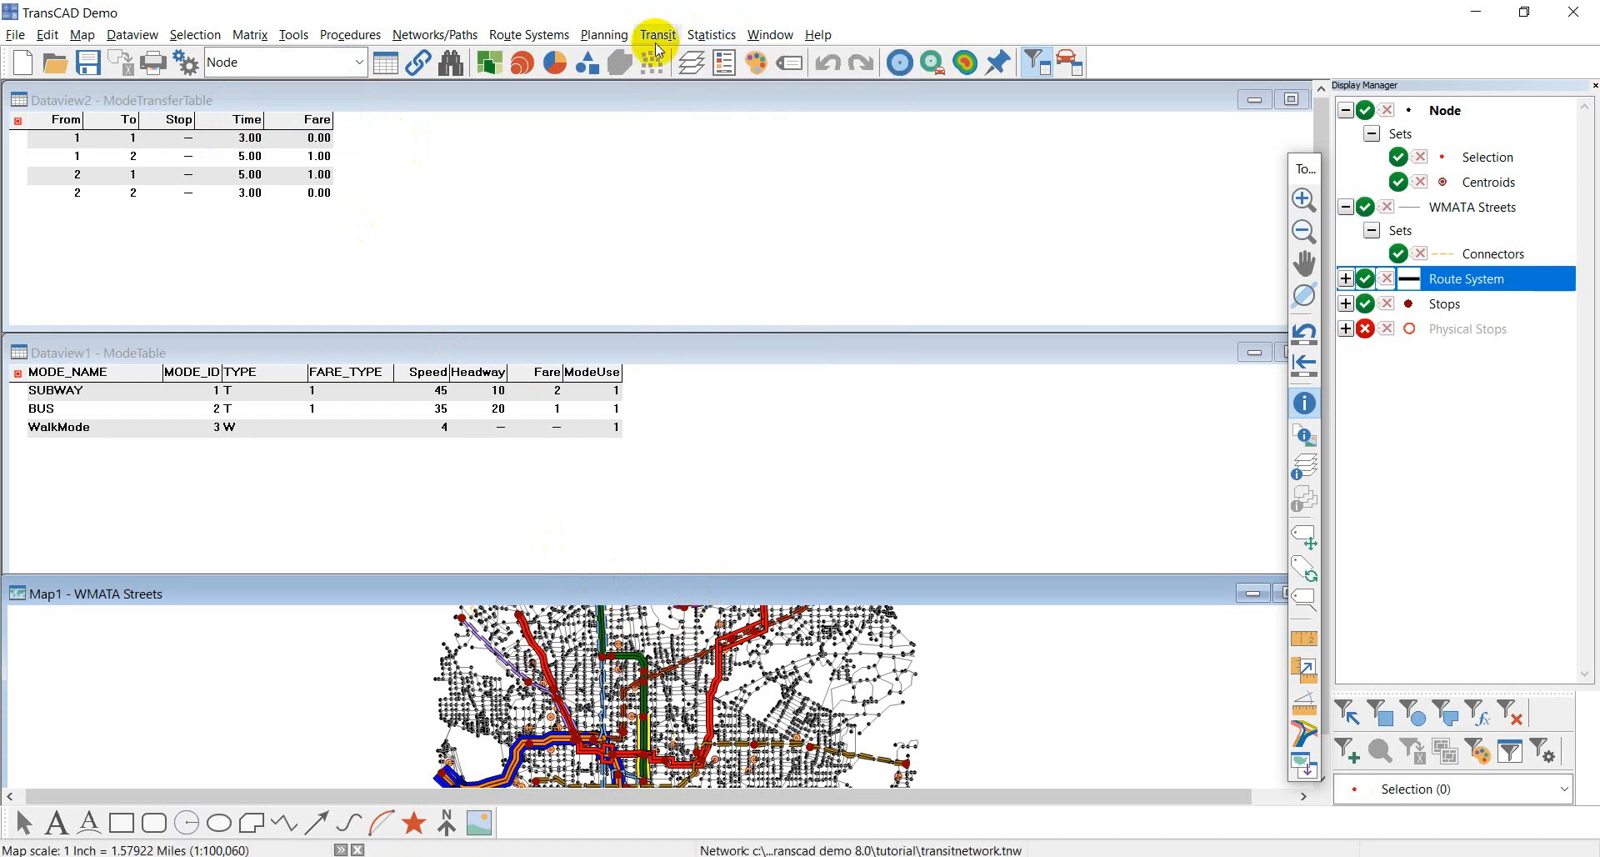
{"action": "left_click", "coordinate": [655, 35]}
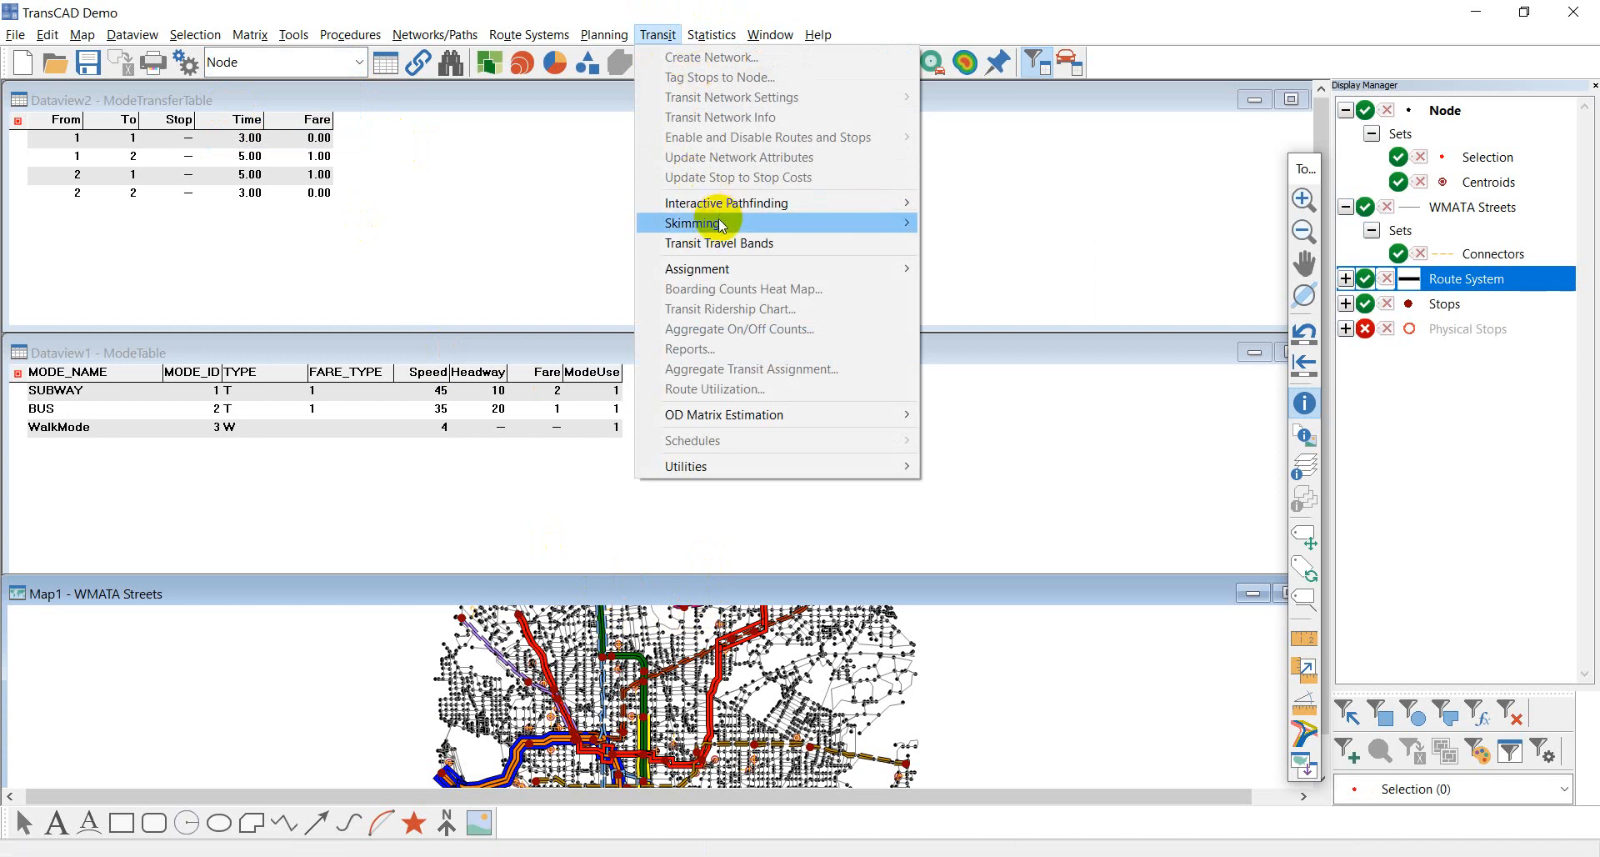
{"action": "mouse_move", "coordinate": [714, 222]}
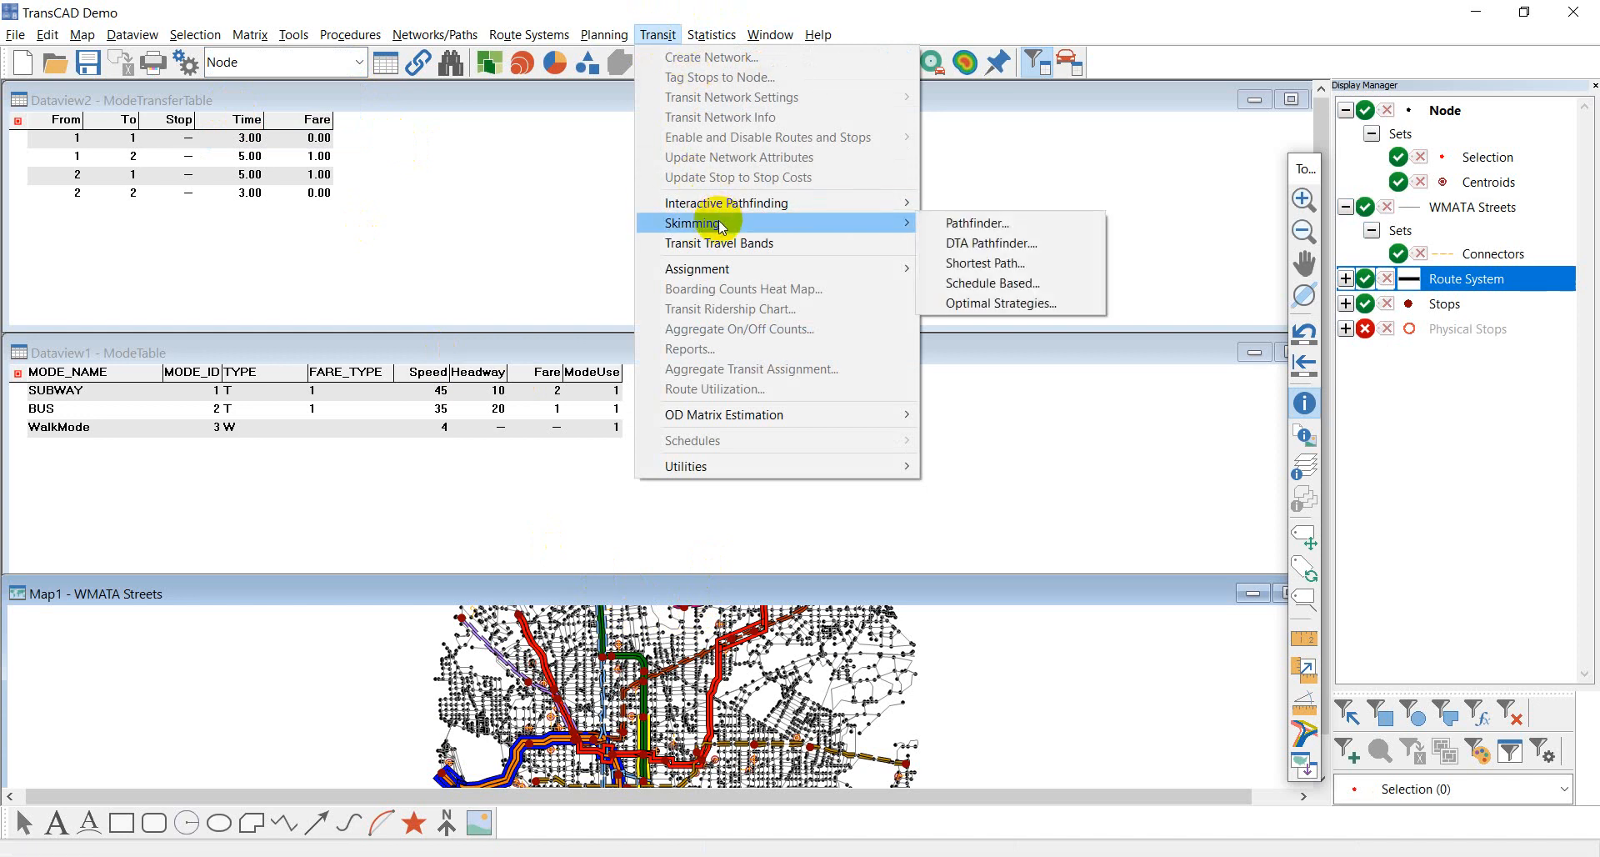
{"action": "left_click", "coordinate": [987, 227]}
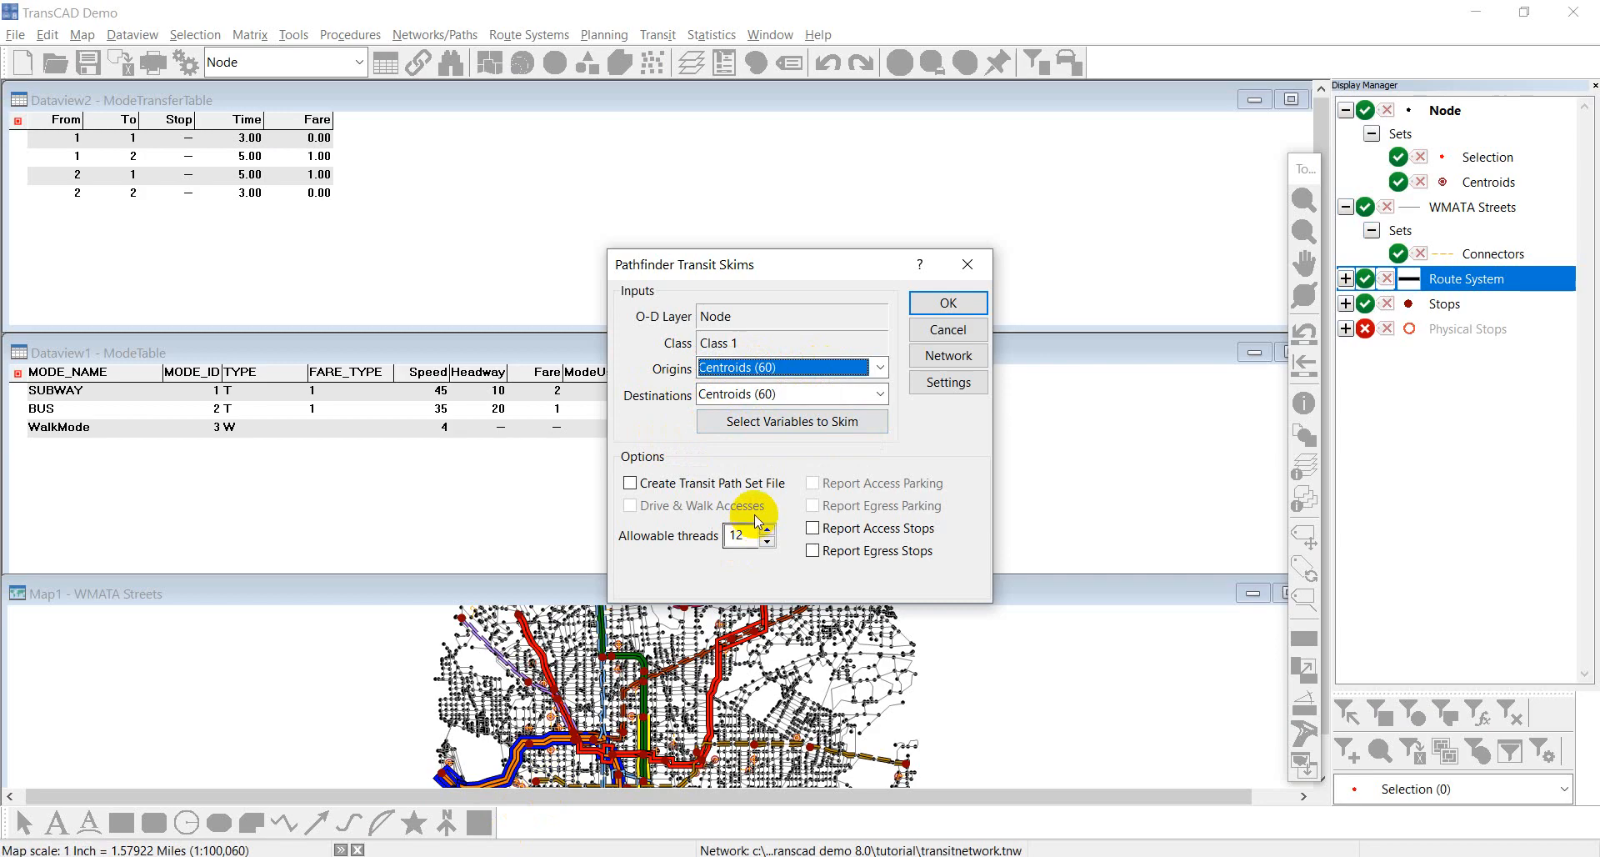
- Switch to the PowerPoint tutorial and examine the IVTTime and Fare terms of the bus utility formula on the Utility slide
{"action": "left_click", "coordinate": [626, 856]}
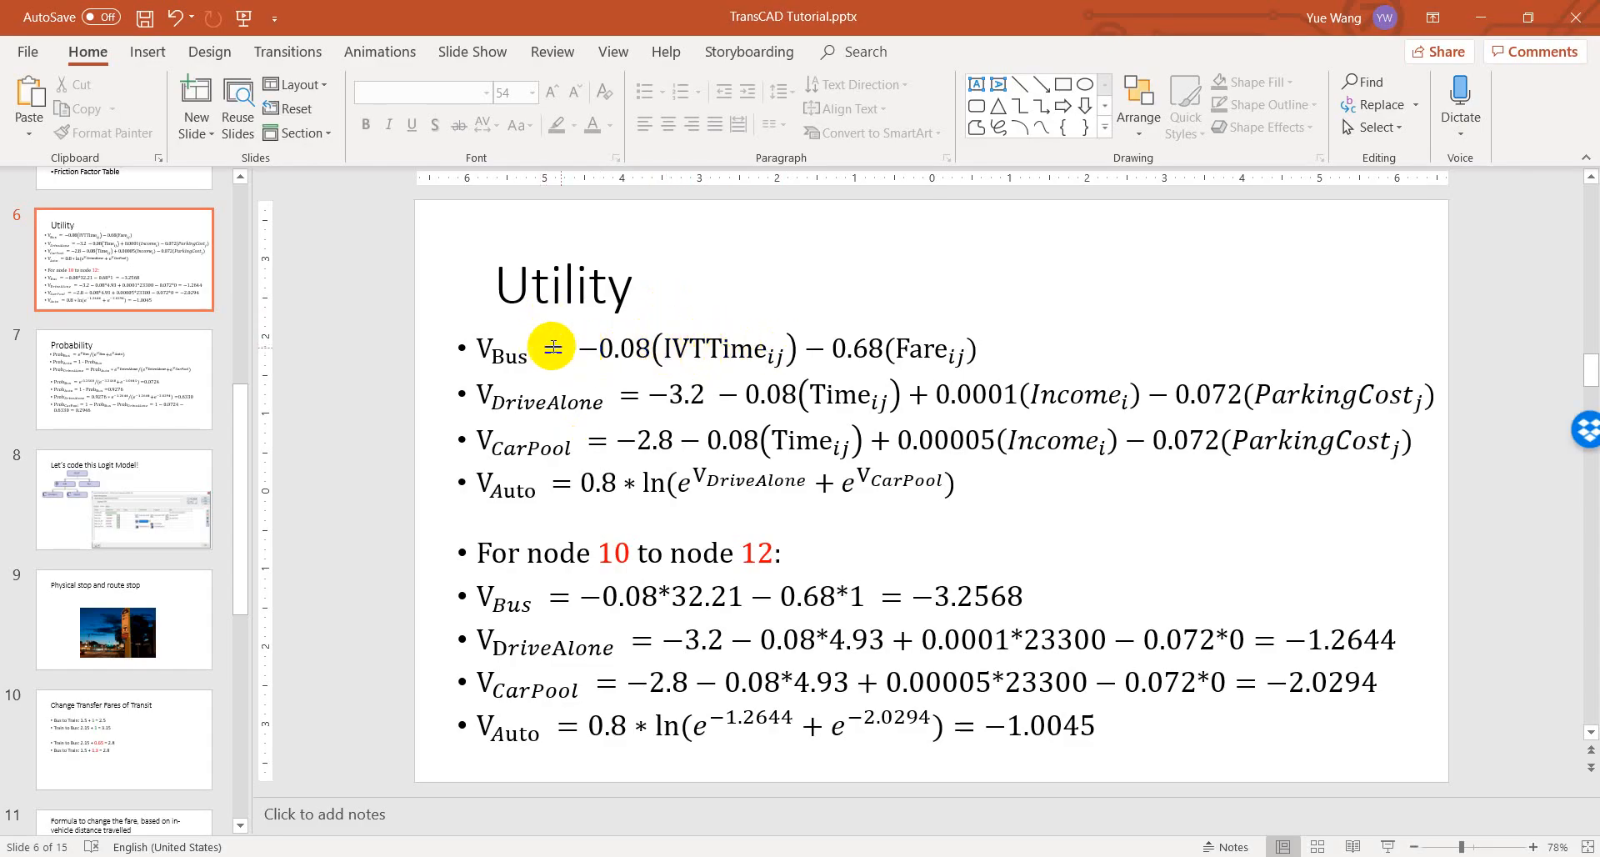
{"action": "left_click", "coordinate": [632, 354]}
{"action": "left_click_drag", "start_coordinate": [660, 350], "coordinate": [765, 354]}
{"action": "left_click_drag", "start_coordinate": [897, 350], "coordinate": [960, 354]}
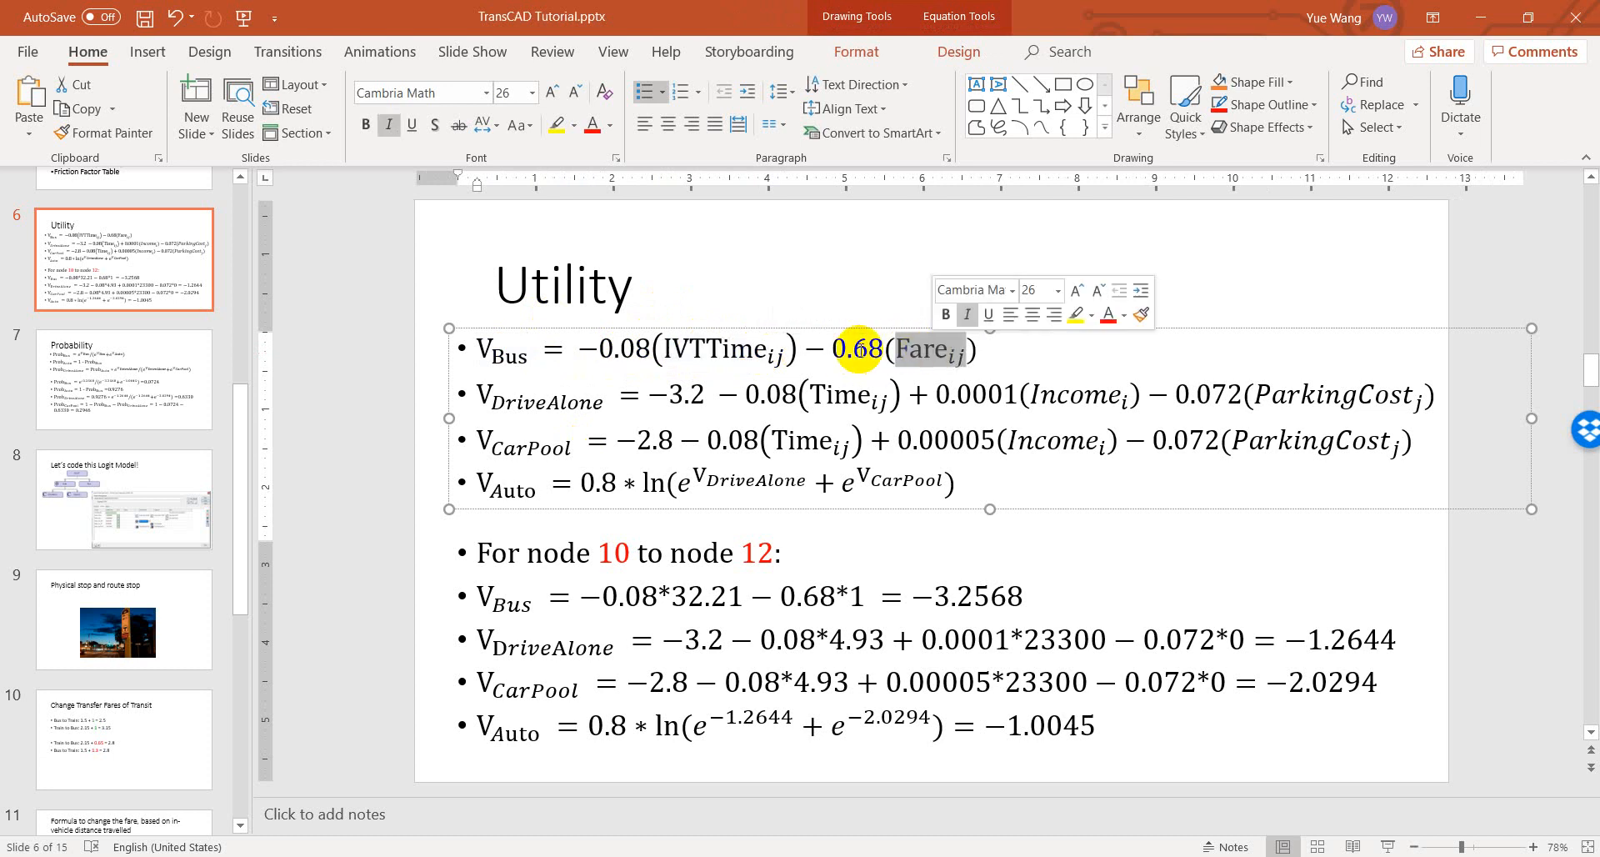
{"action": "left_click", "coordinate": [814, 286]}
{"action": "left_click", "coordinate": [381, 405]}
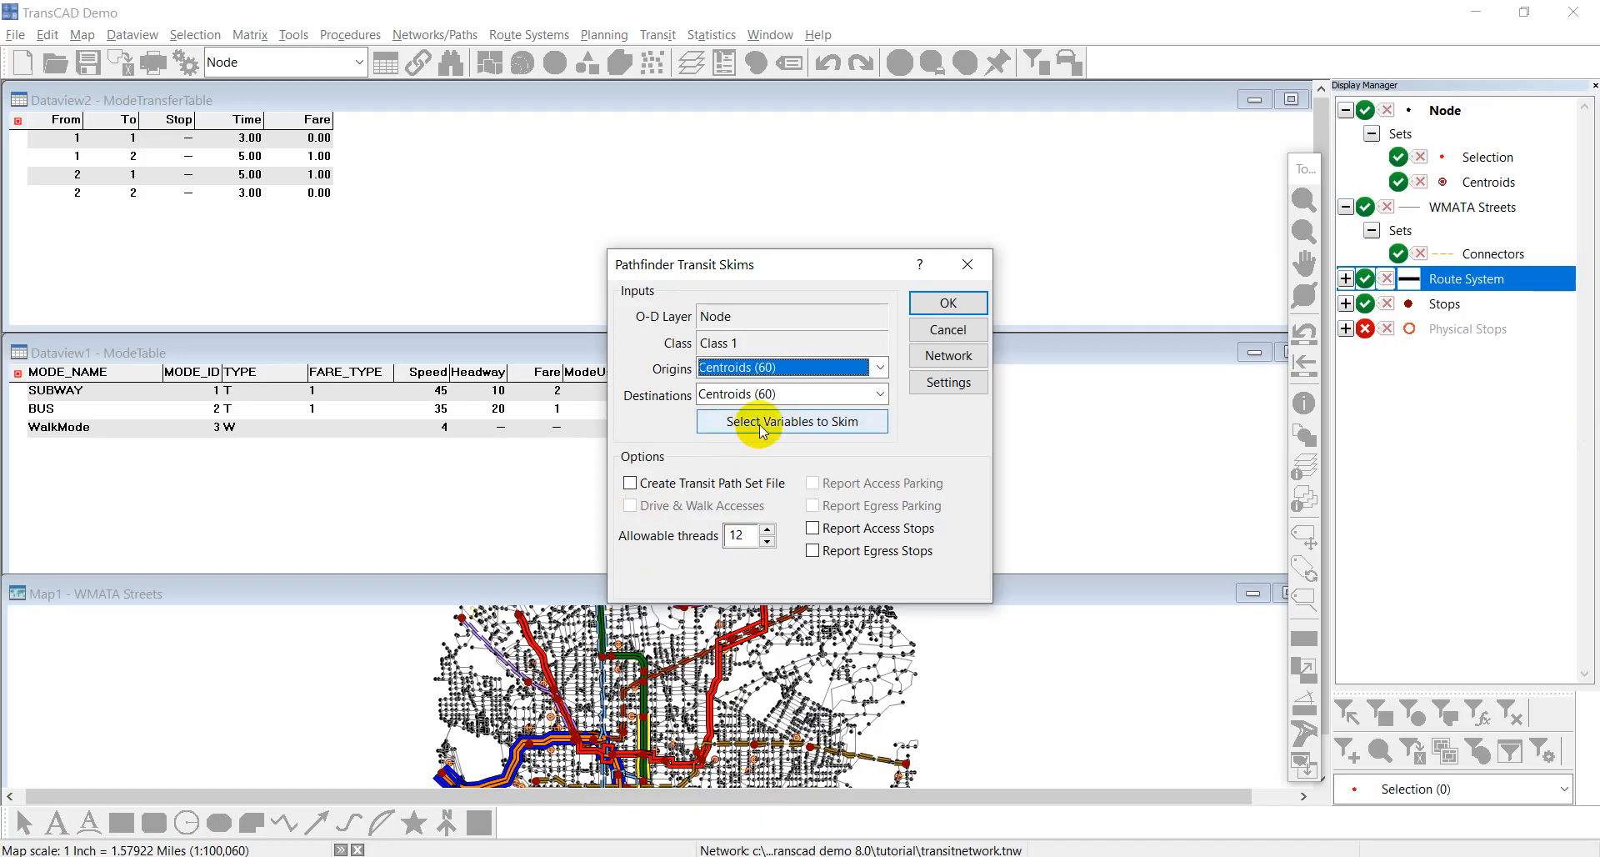
- In TransCAD, add Fare, In-Vehicle Time, Initial Wait Time and Number of Transfers to the transit skim variables
{"action": "left_click", "coordinate": [760, 424]}
{"action": "left_click", "coordinate": [512, 332]}
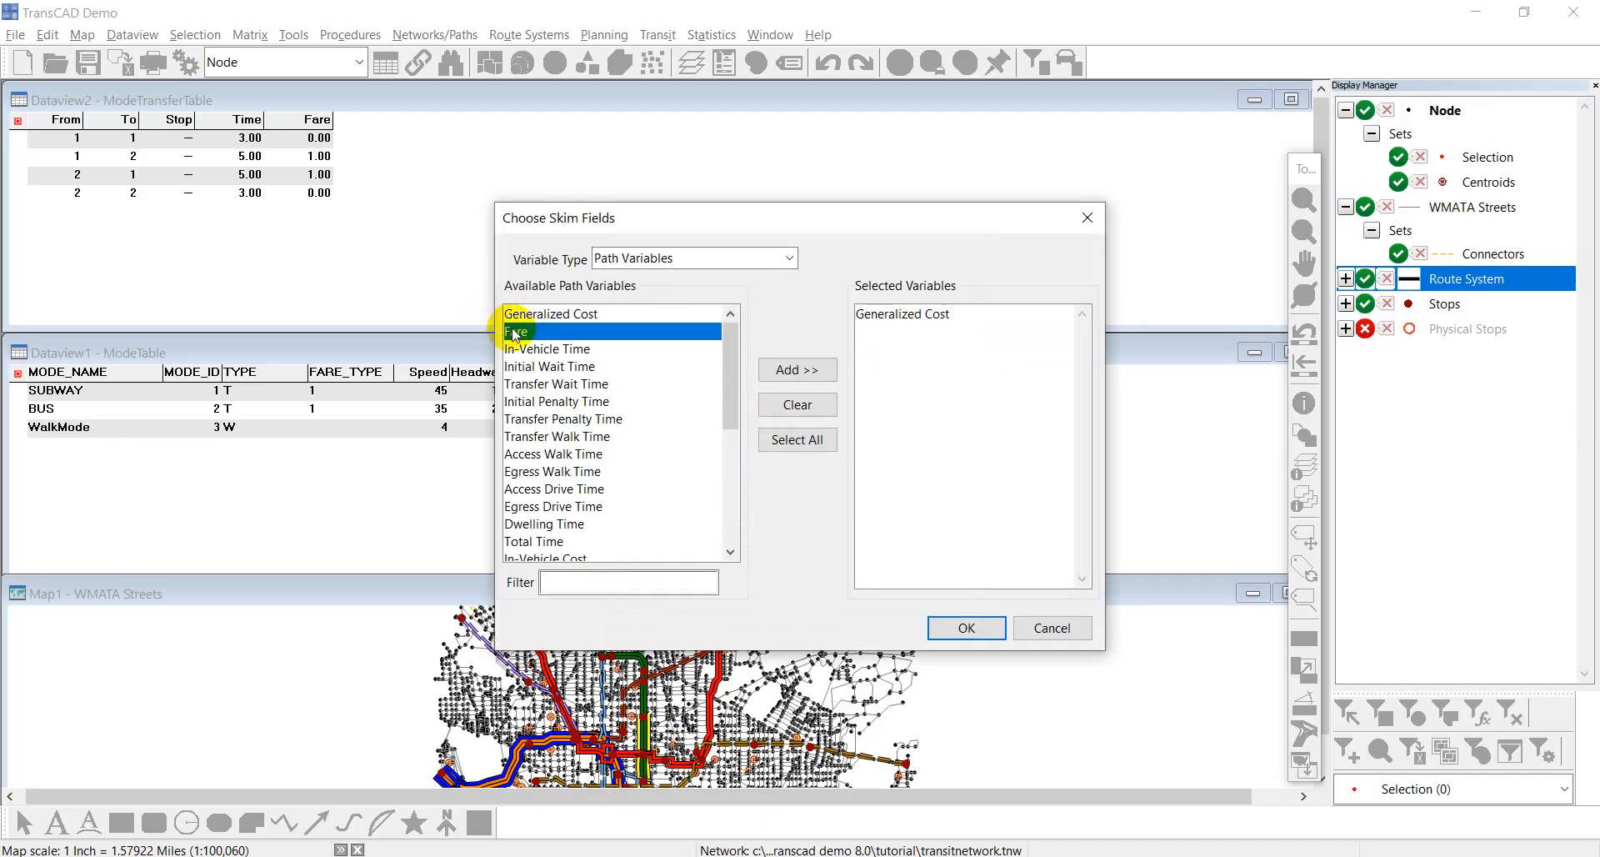
{"action": "left_click", "coordinate": [761, 370]}
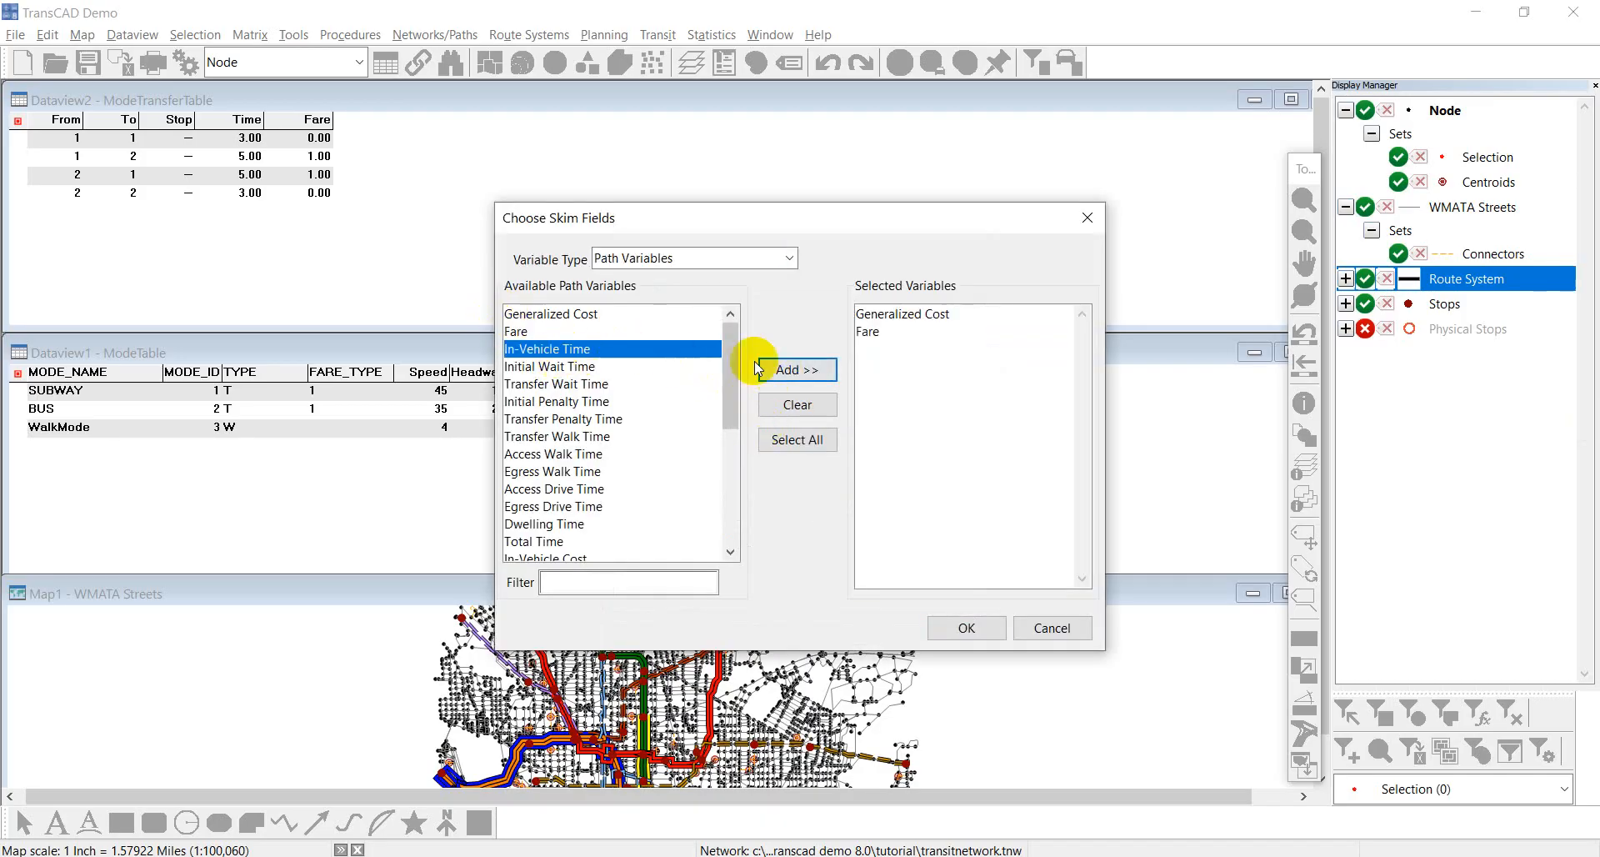
{"action": "left_click", "coordinate": [810, 371]}
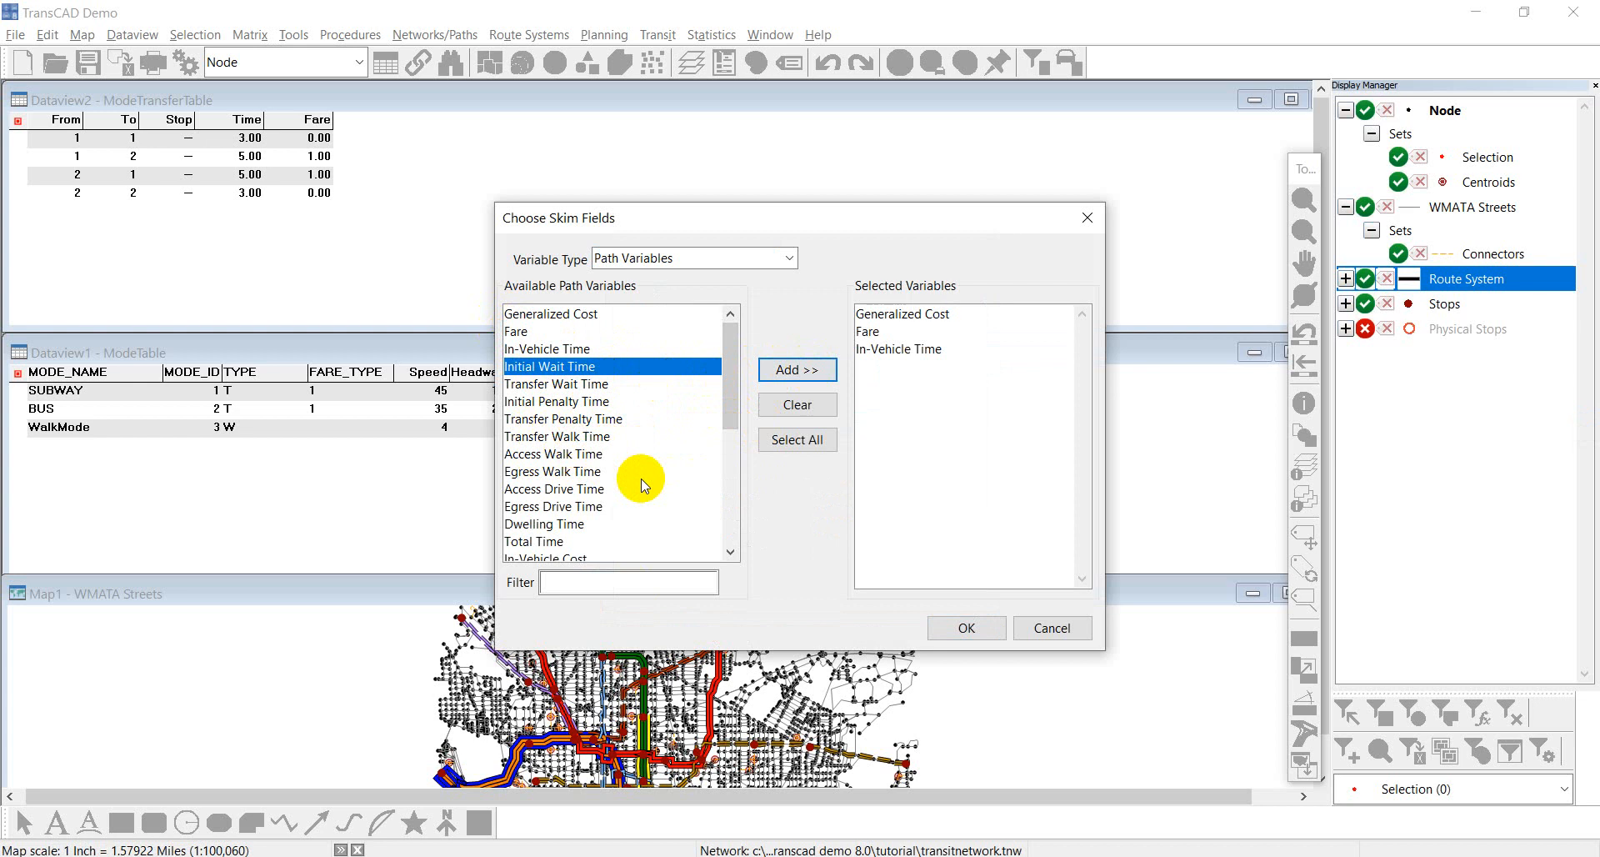
{"action": "left_click", "coordinate": [762, 369]}
{"action": "scroll", "coordinate": [662, 417], "scroll_direction": "down", "scroll_amount": 5}
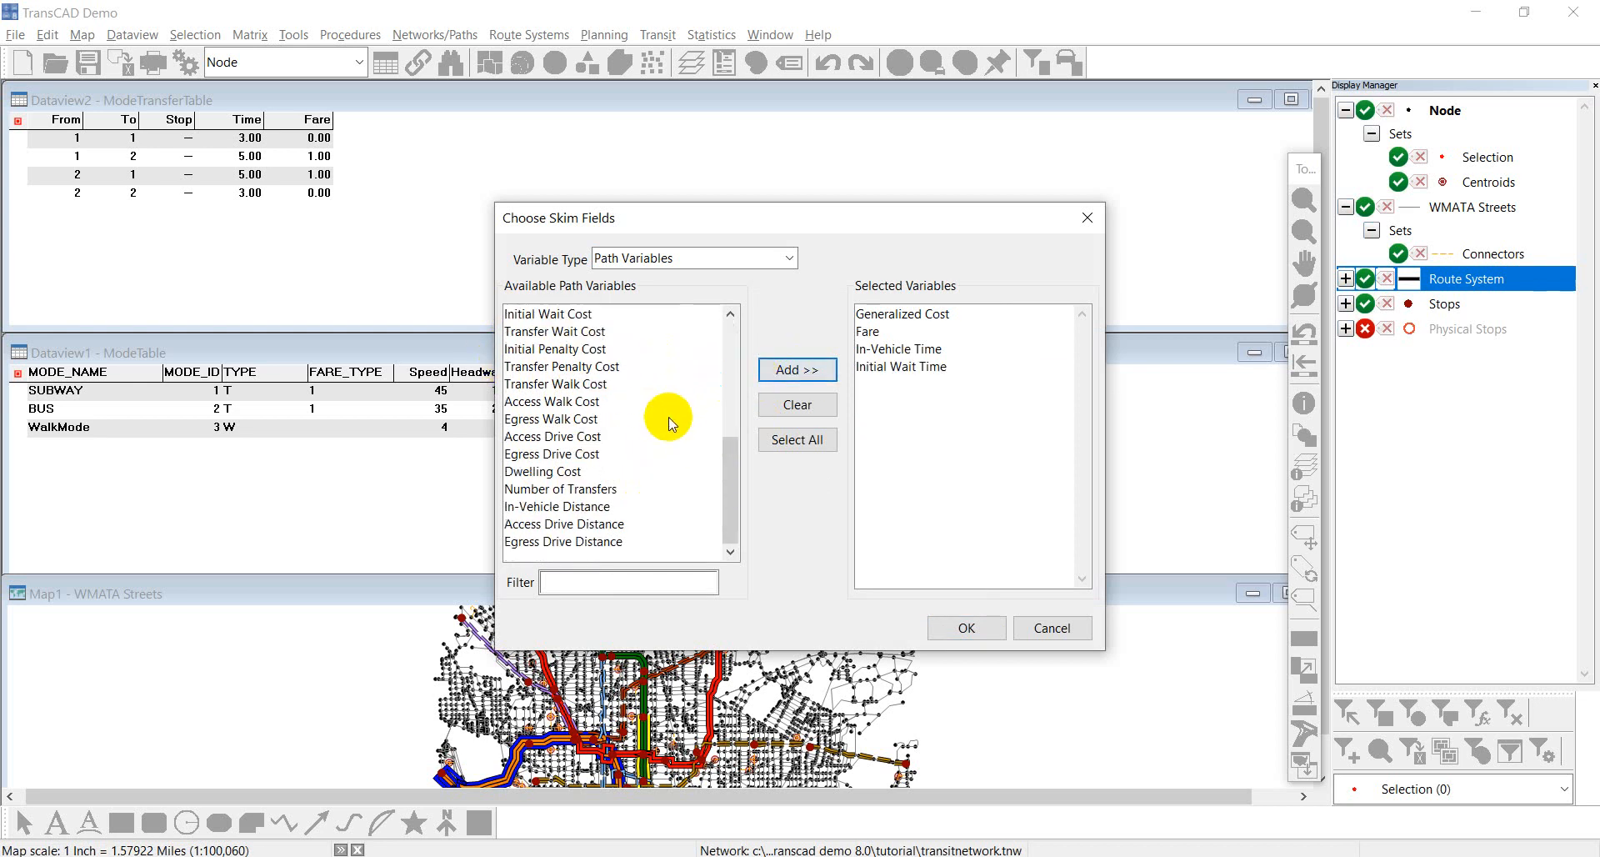
{"action": "left_click", "coordinate": [587, 489]}
{"action": "left_click", "coordinate": [796, 369]}
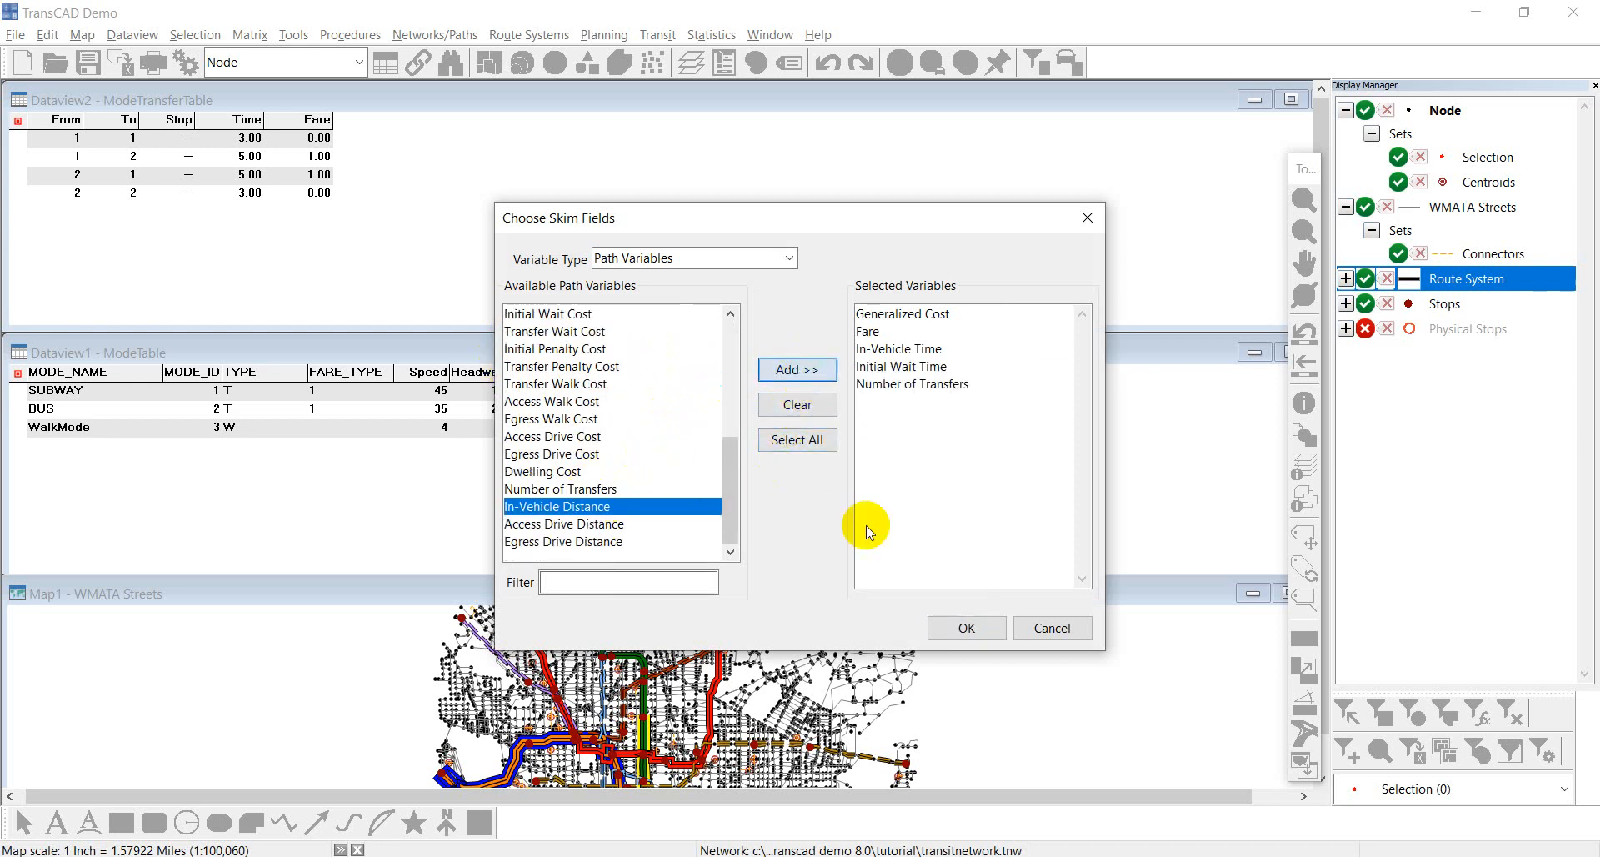
{"action": "left_click", "coordinate": [967, 627]}
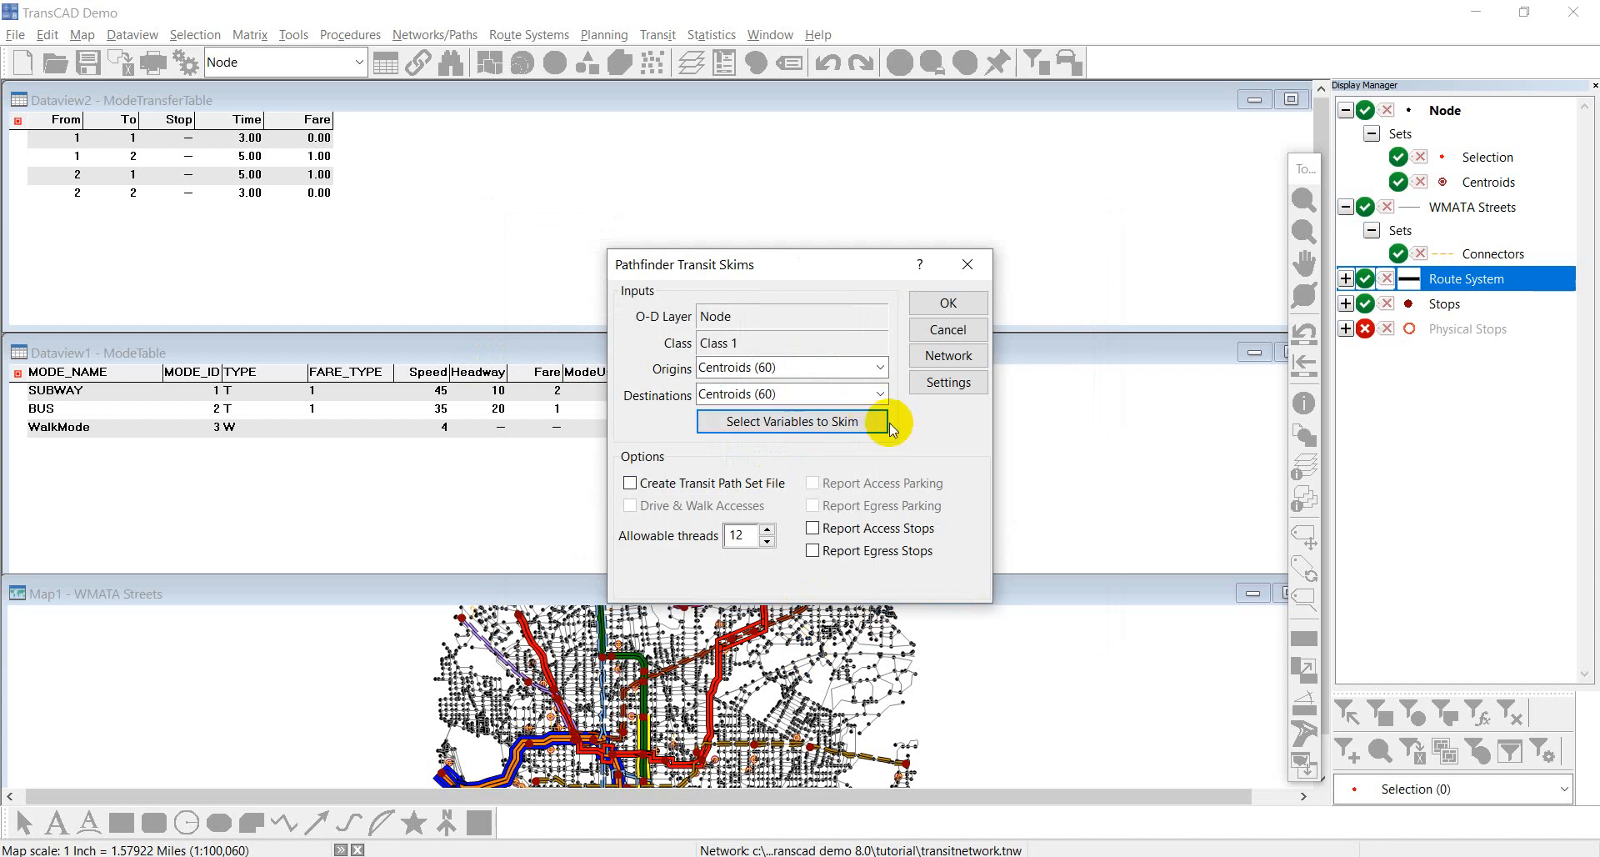
- Accept the transit skim inputs and set the output base folder to Tutorial
{"action": "left_click", "coordinate": [929, 305]}
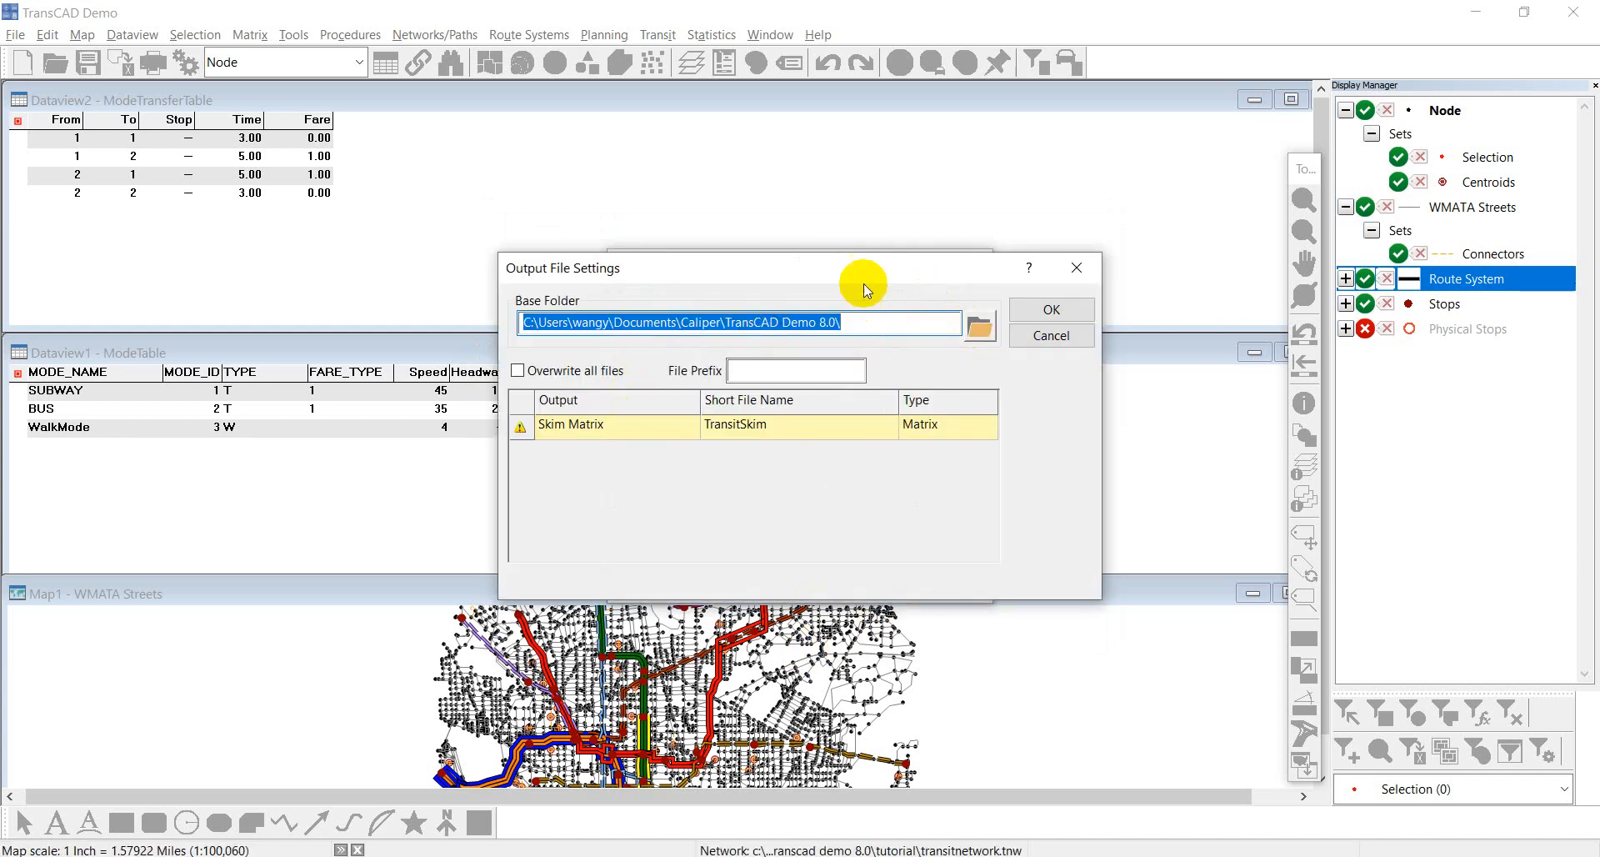
{"action": "left_click_drag", "start_coordinate": [846, 278], "coordinate": [832, 410]}
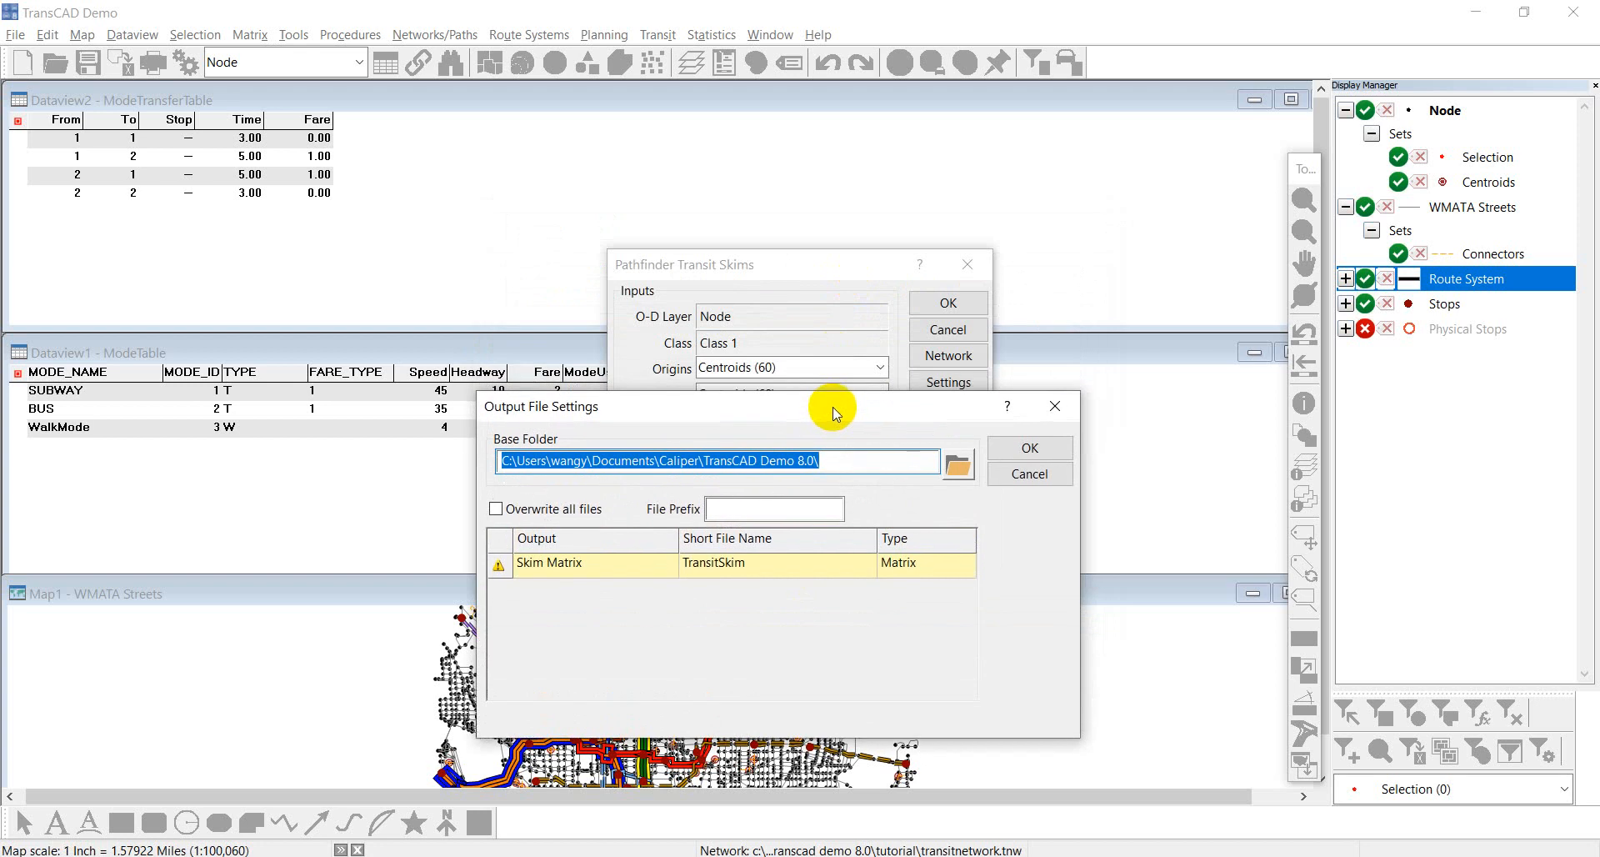
{"action": "left_click", "coordinate": [967, 472]}
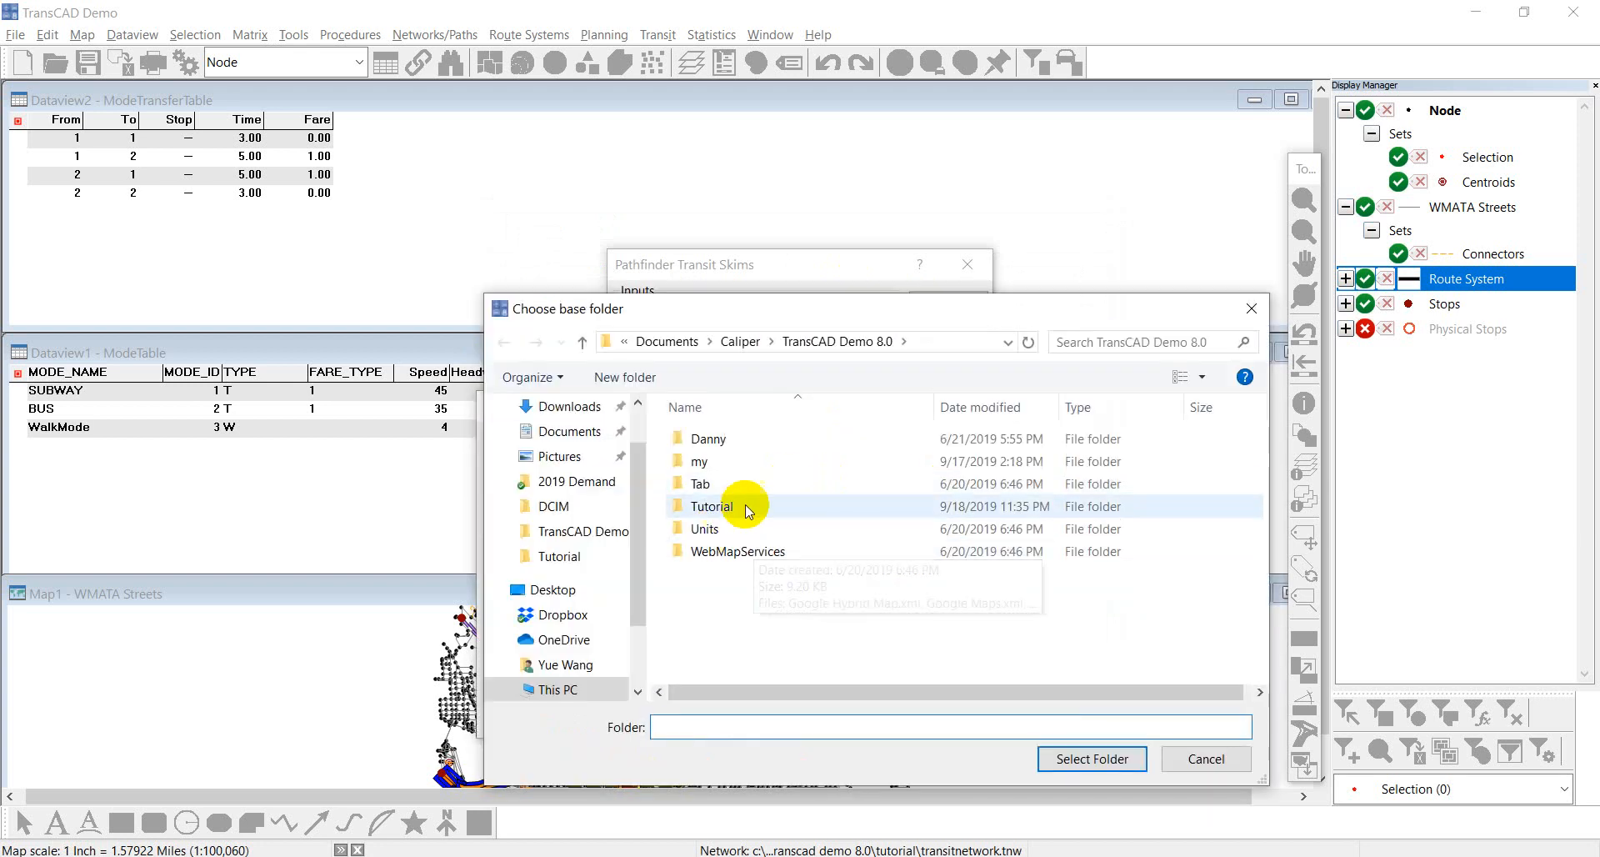
{"action": "left_click", "coordinate": [746, 505]}
{"action": "double_click", "coordinate": [745, 506]}
{"action": "left_click", "coordinate": [1092, 757]}
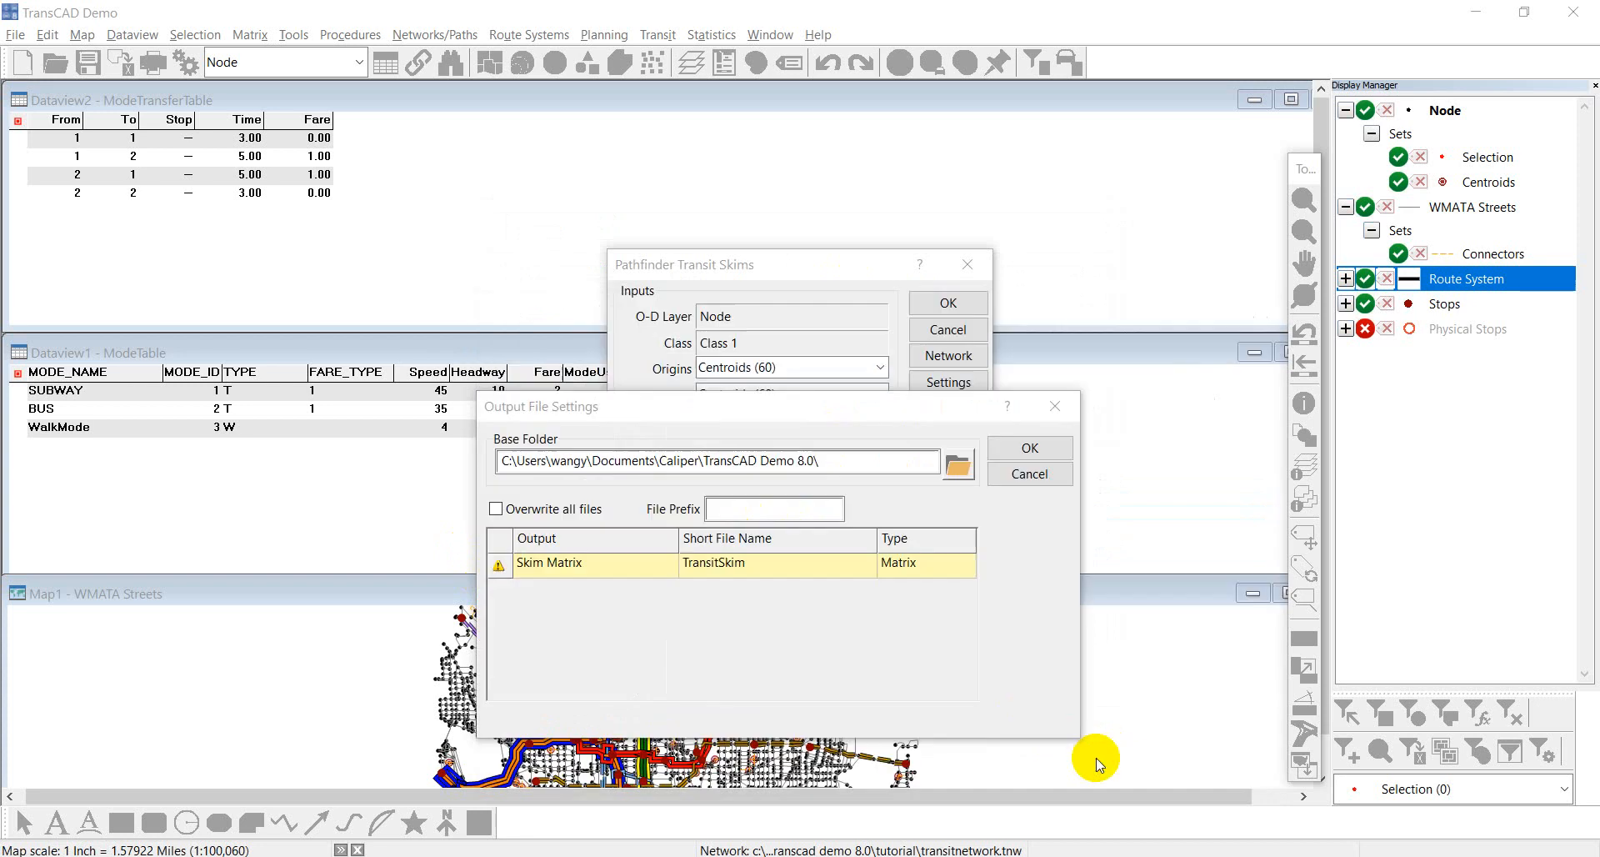
- Name the skim matrix output MyTransitSkim, run the skimming and dismiss the results summary
{"action": "left_click", "coordinate": [687, 564]}
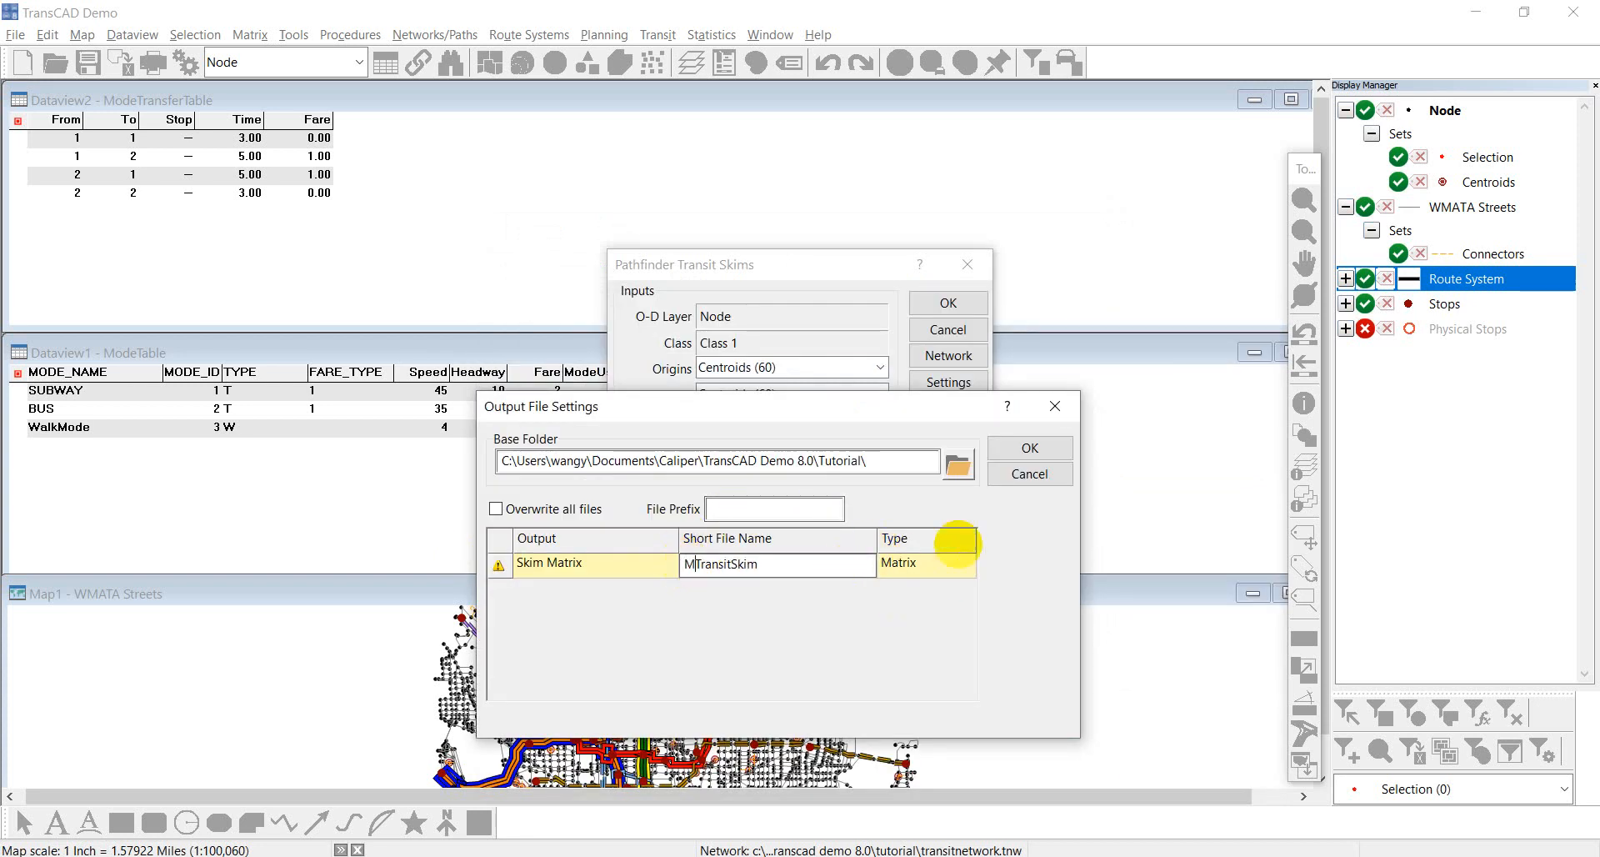
{"action": "left_click", "coordinate": [1004, 458]}
{"action": "left_click", "coordinate": [818, 637]}
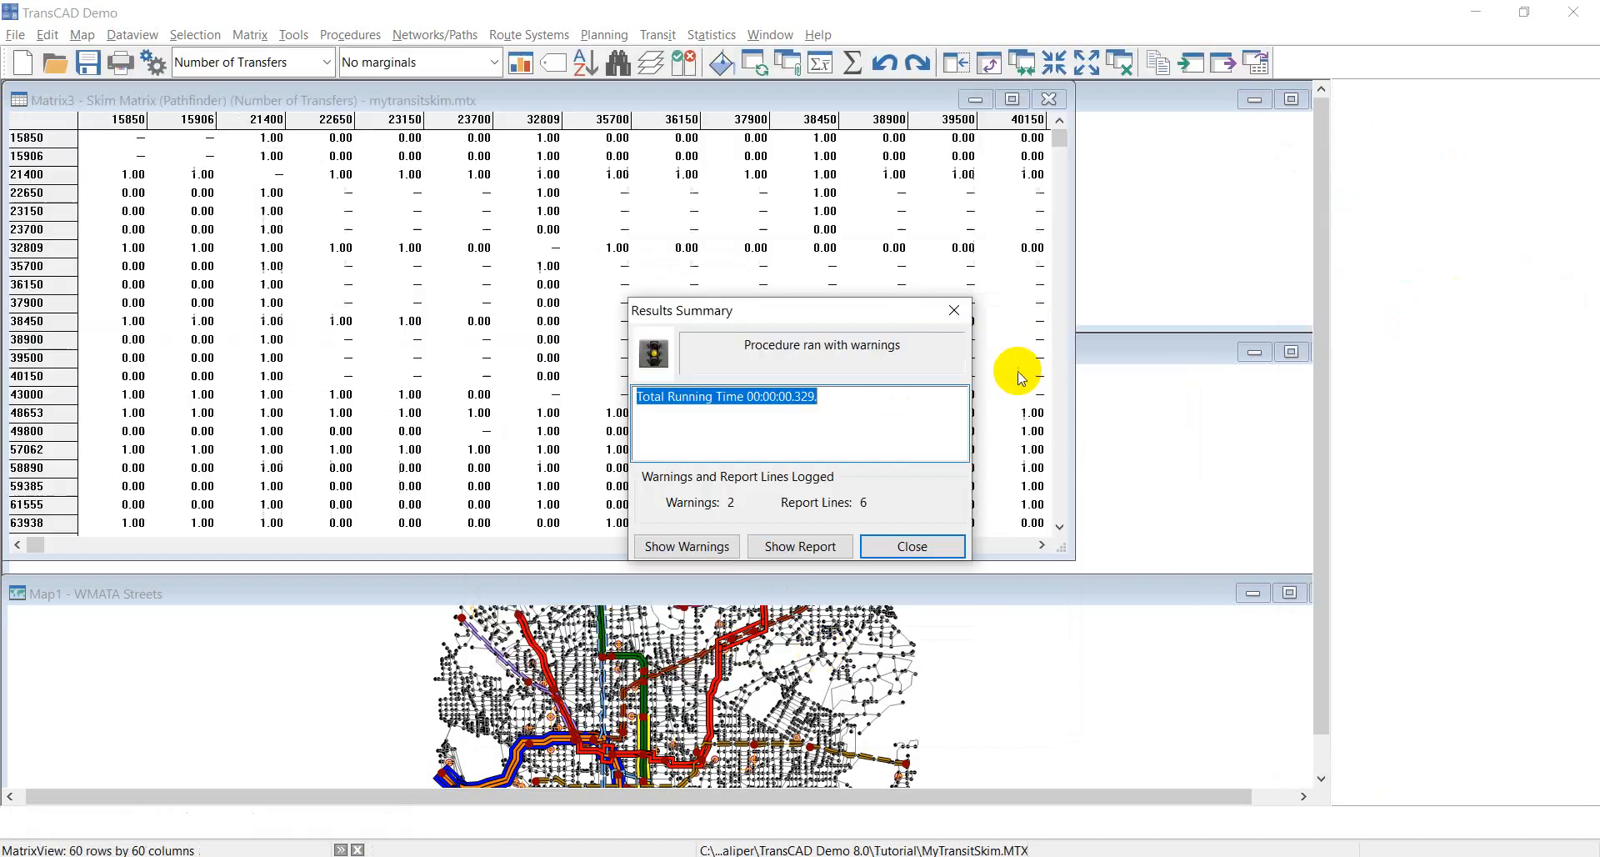
{"action": "left_click", "coordinate": [917, 547]}
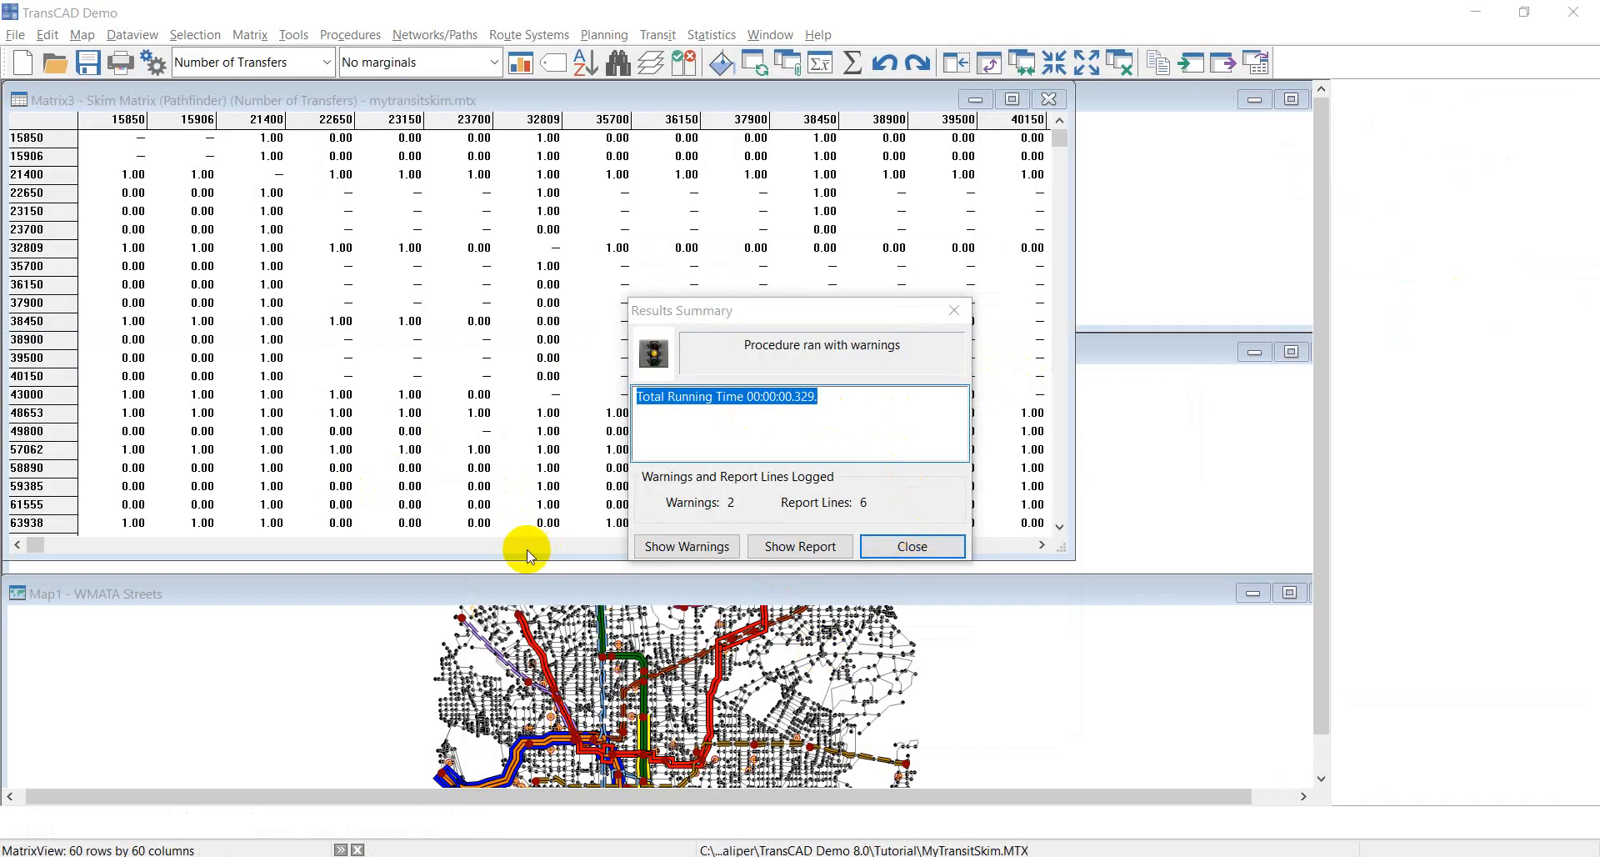
{"action": "left_click", "coordinate": [913, 545]}
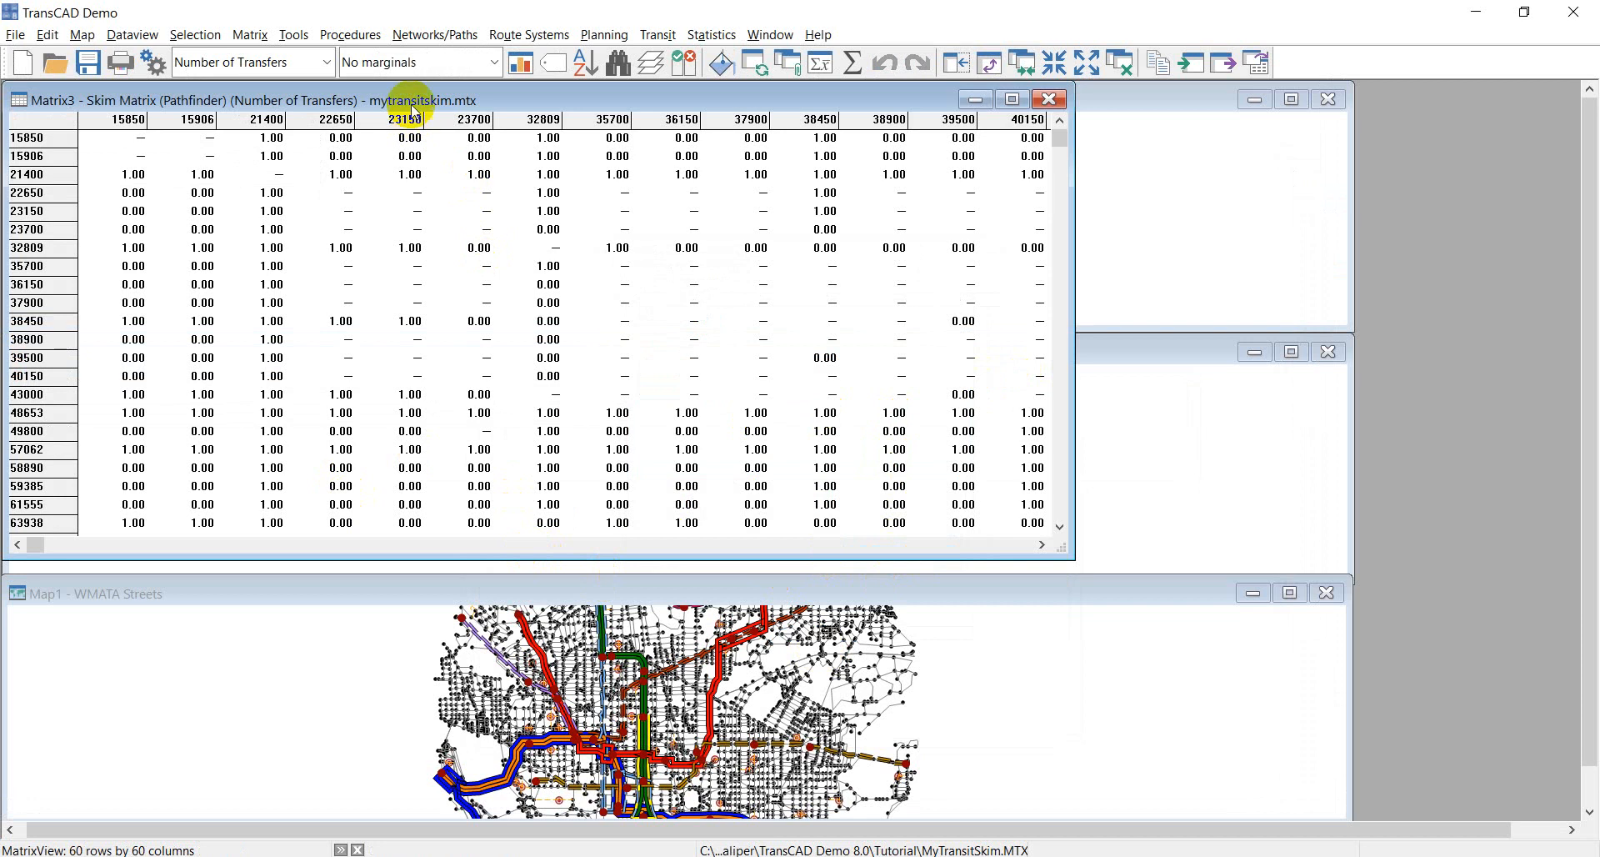
- Tile the skim matrix, map and both mode table windows so that they are all visible
{"action": "left_click_drag", "start_coordinate": [414, 100], "coordinate": [799, 239]}
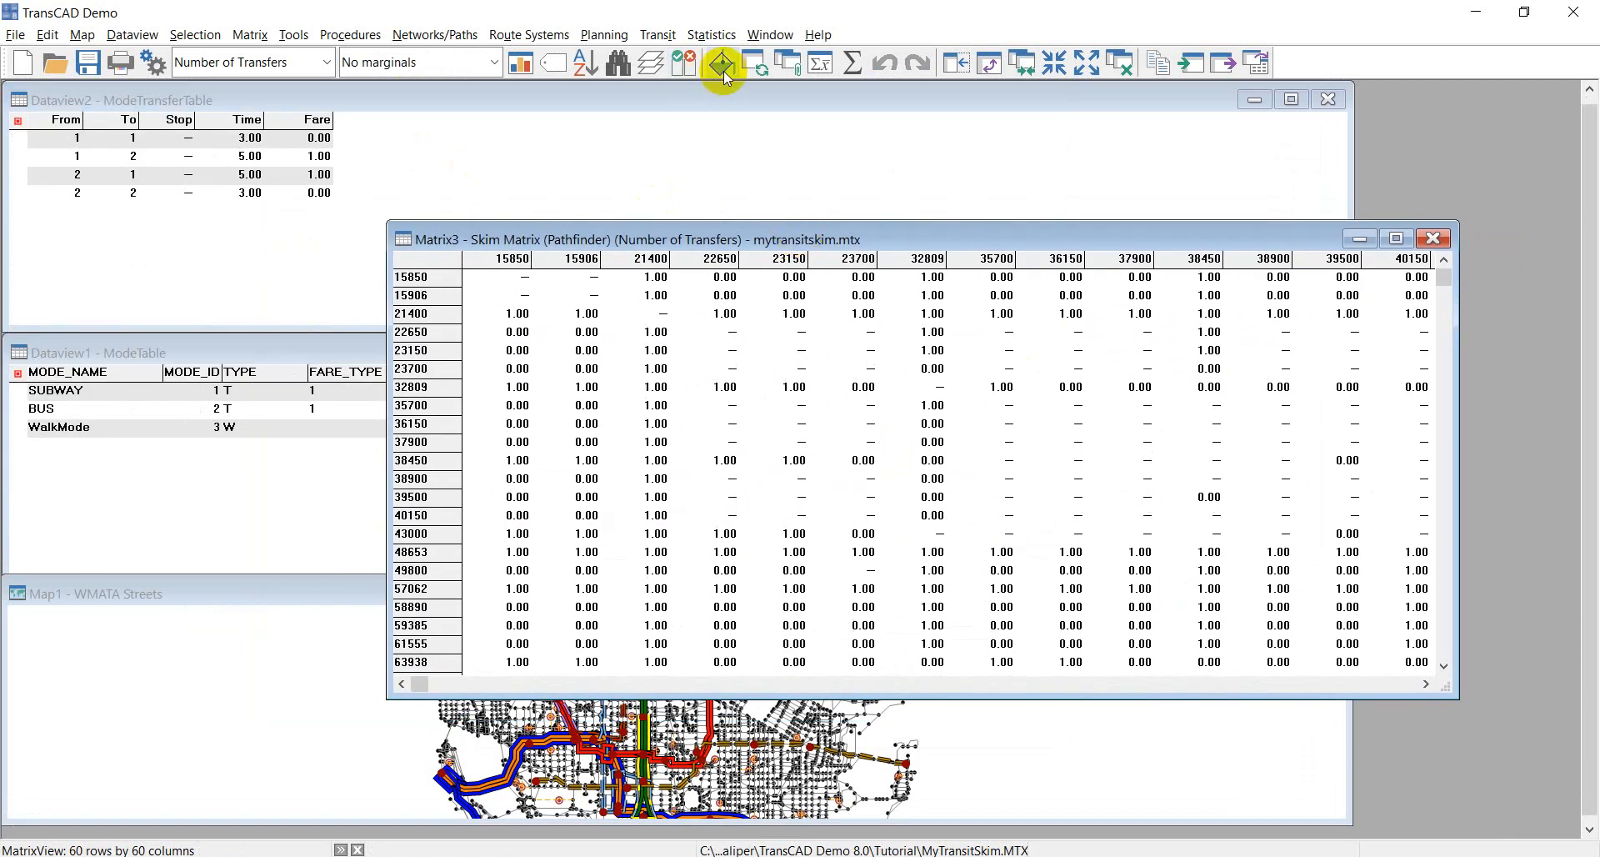
{"action": "left_click", "coordinate": [769, 34]}
{"action": "left_click", "coordinate": [771, 83]}
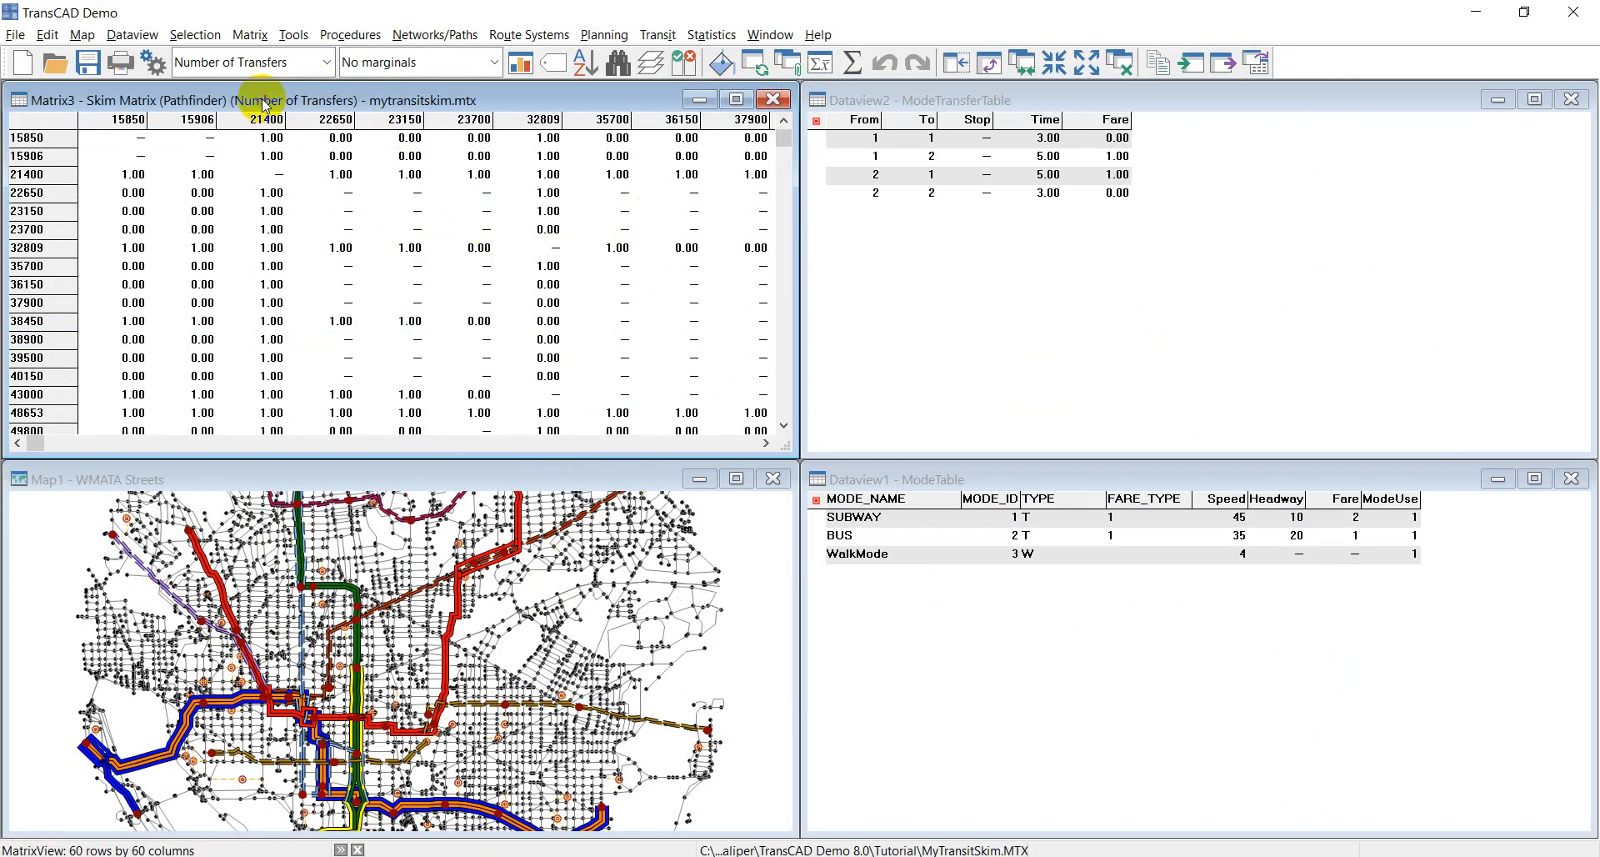
- Review the Fare and Number of Transfers matrices of the transit skim
{"action": "left_click", "coordinate": [321, 64]}
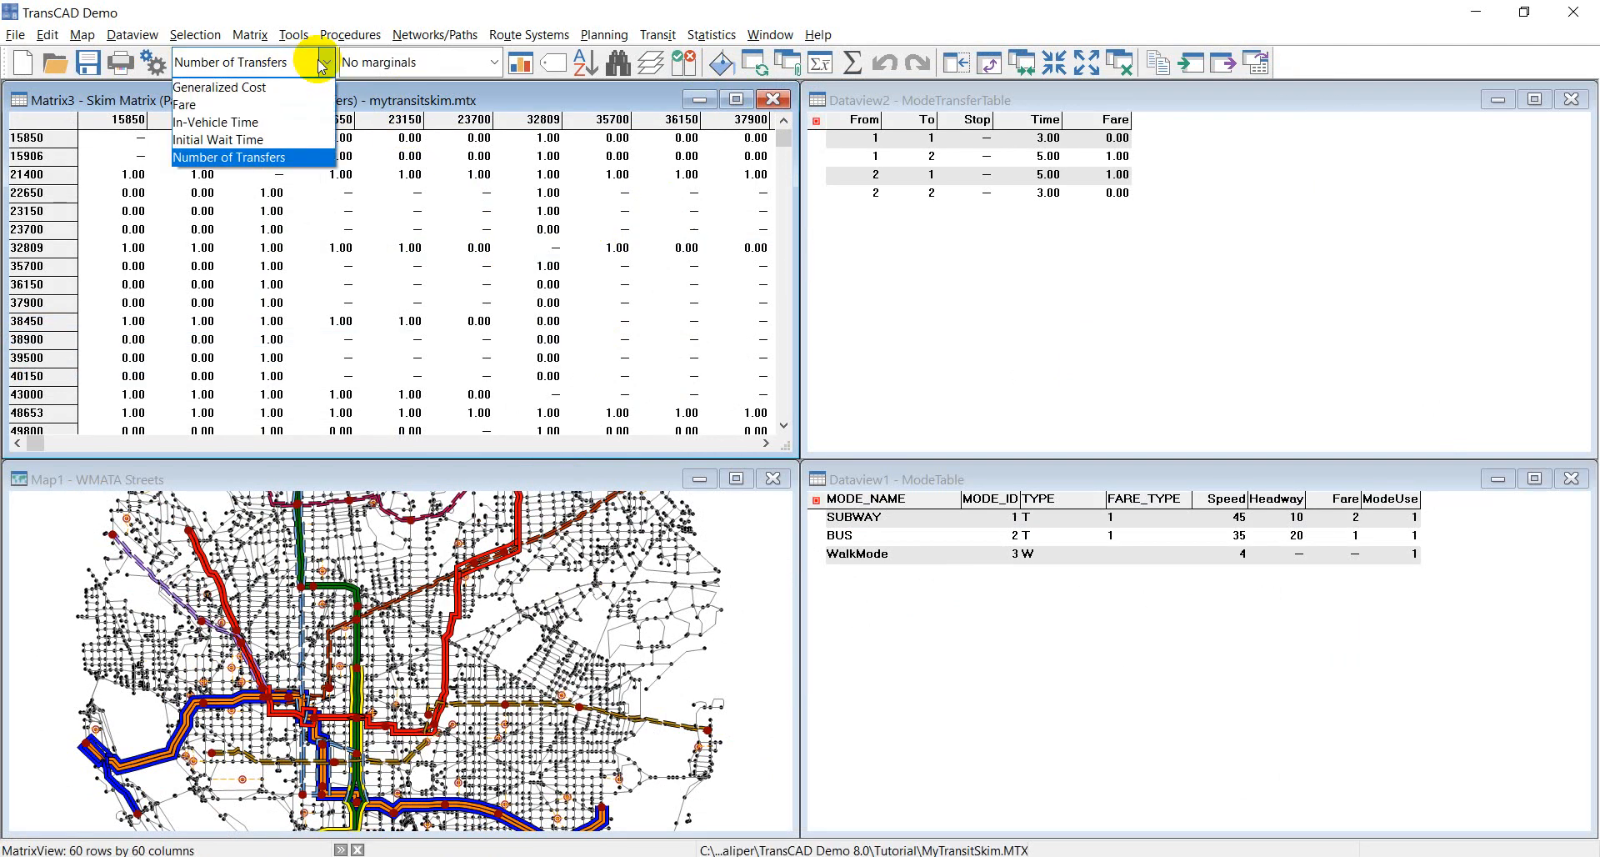
{"action": "left_click", "coordinate": [310, 104]}
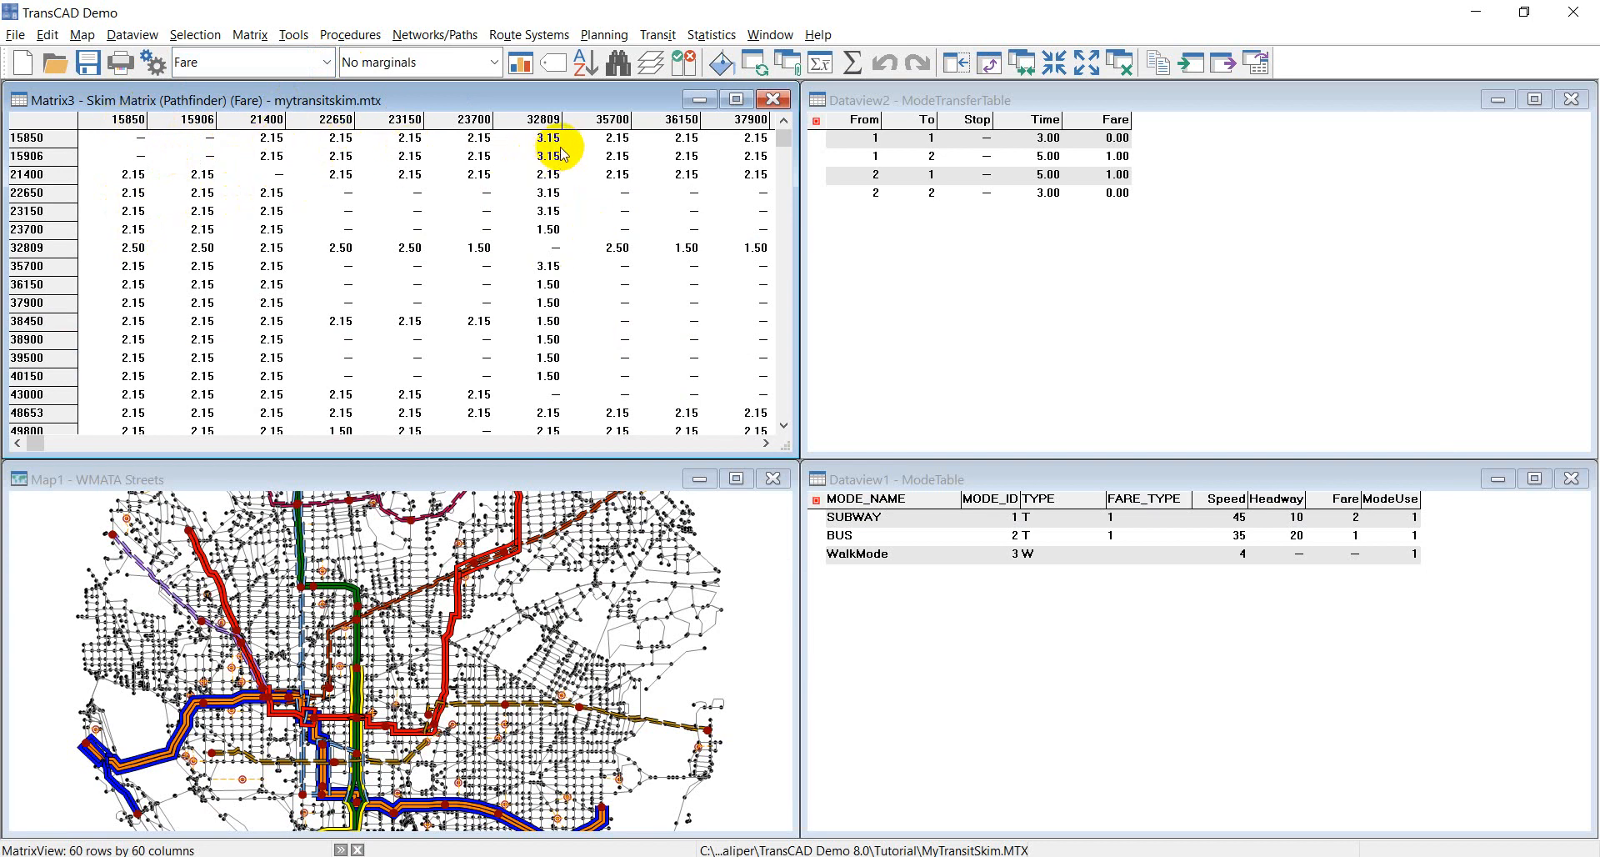
{"action": "left_click", "coordinate": [288, 65]}
{"action": "left_click", "coordinate": [254, 157]}
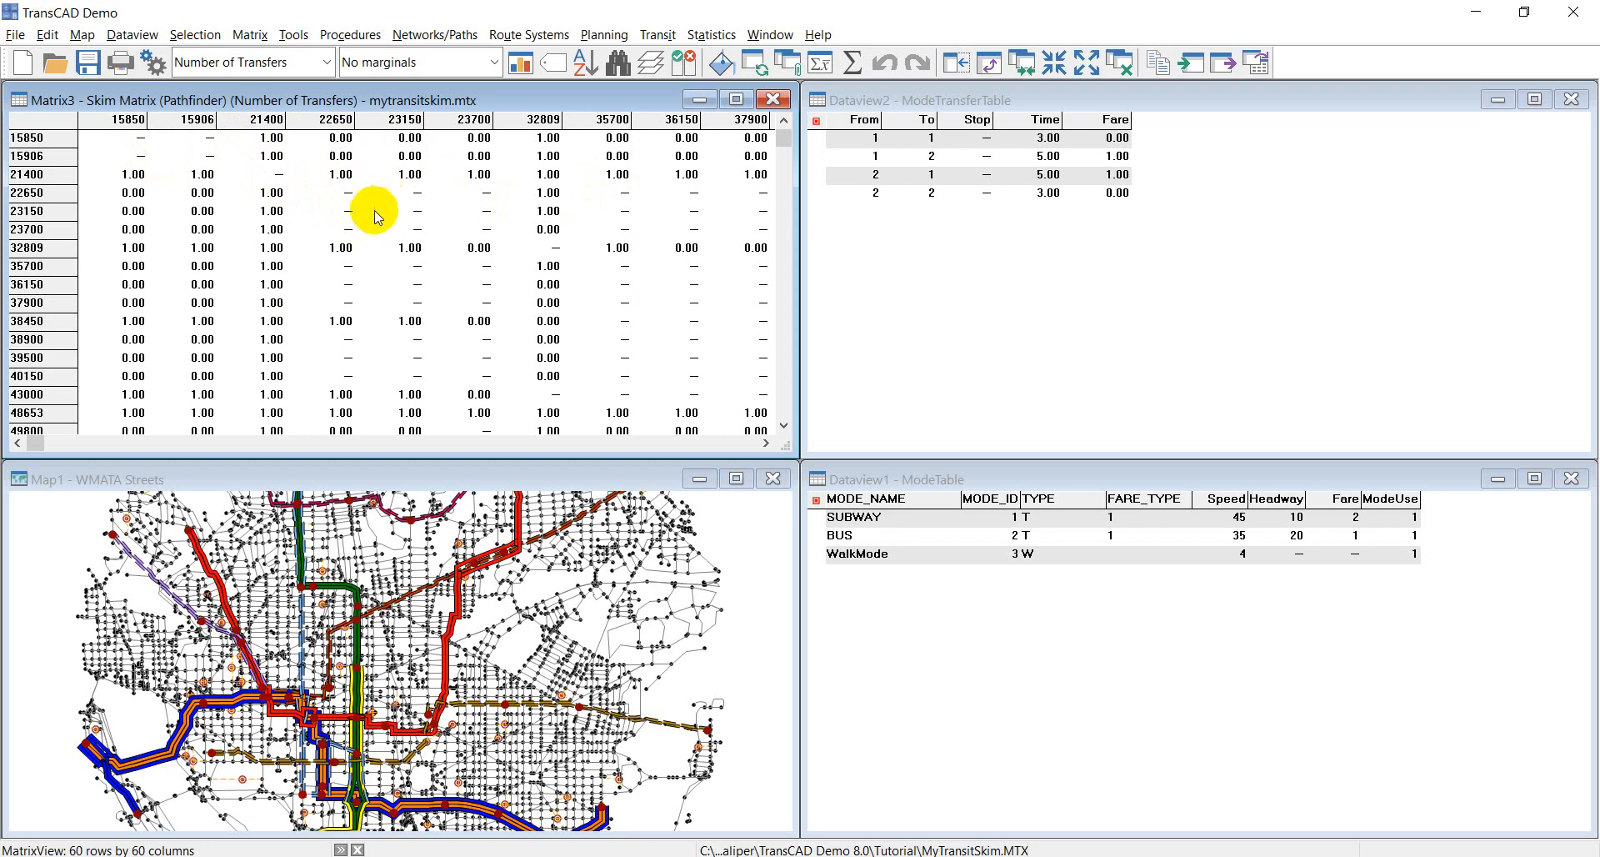
- Review the In-Vehicle Time and Initial Wait Time matrices of the transit skim
{"action": "left_click", "coordinate": [303, 58]}
{"action": "left_click", "coordinate": [284, 112]}
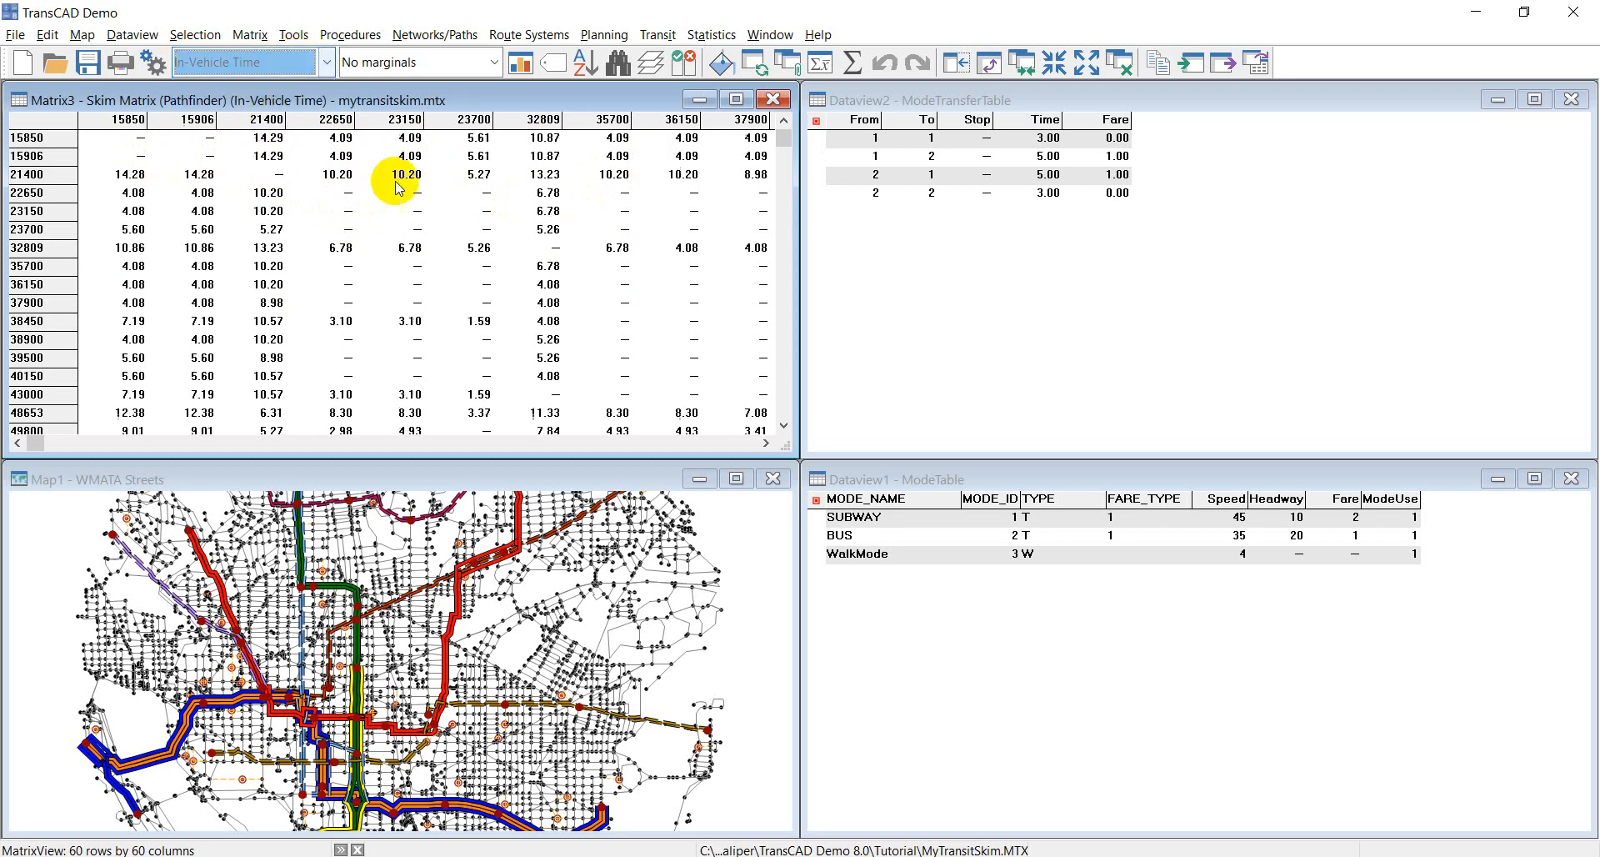
{"action": "left_click", "coordinate": [250, 63]}
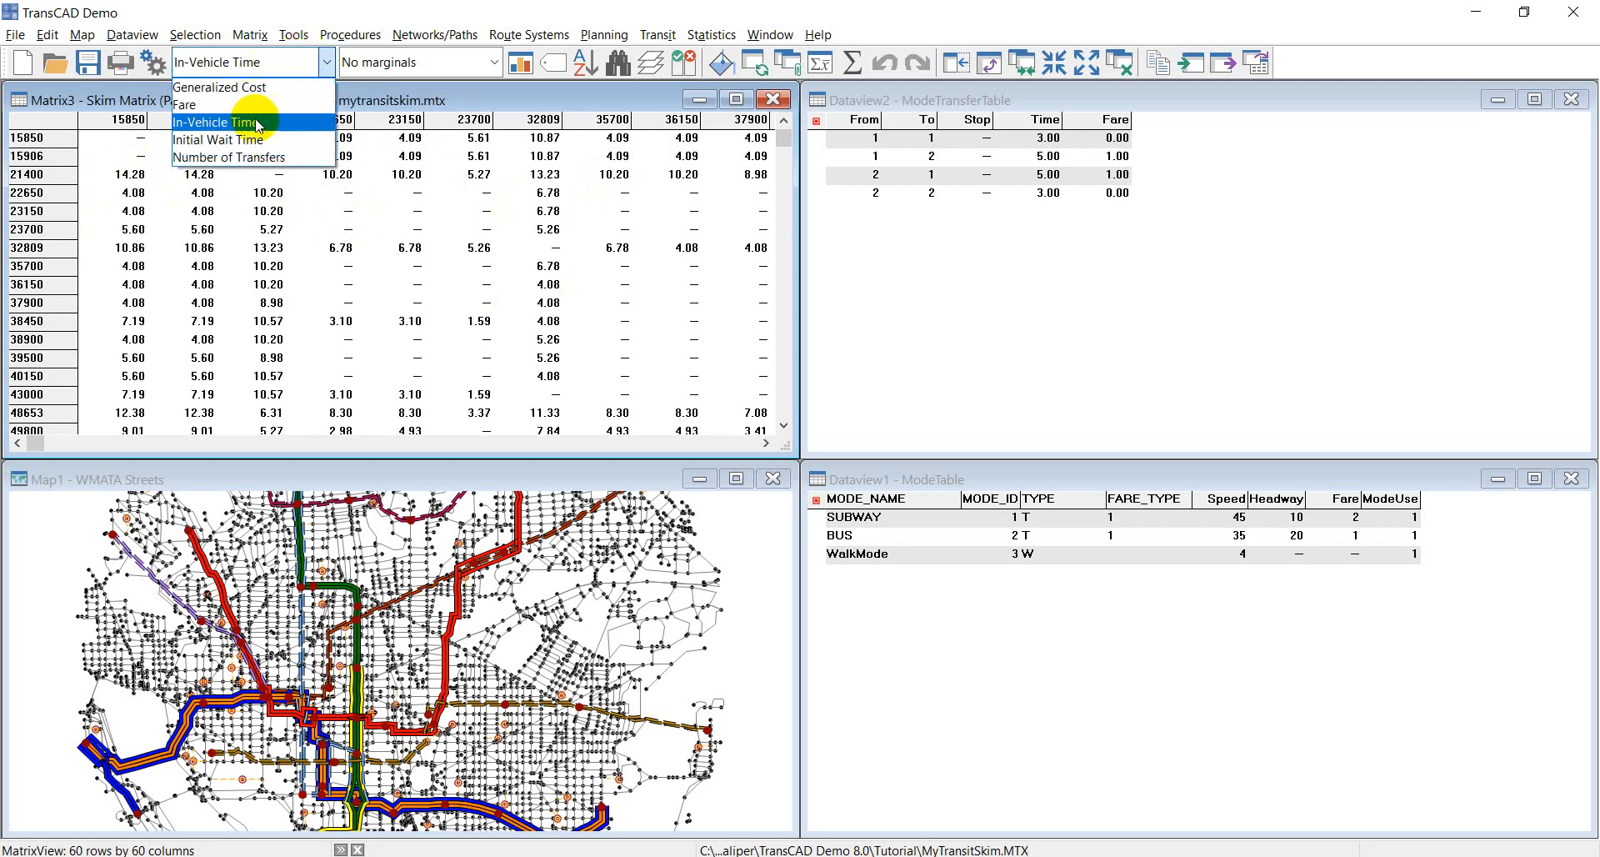
{"action": "left_click", "coordinate": [257, 139]}
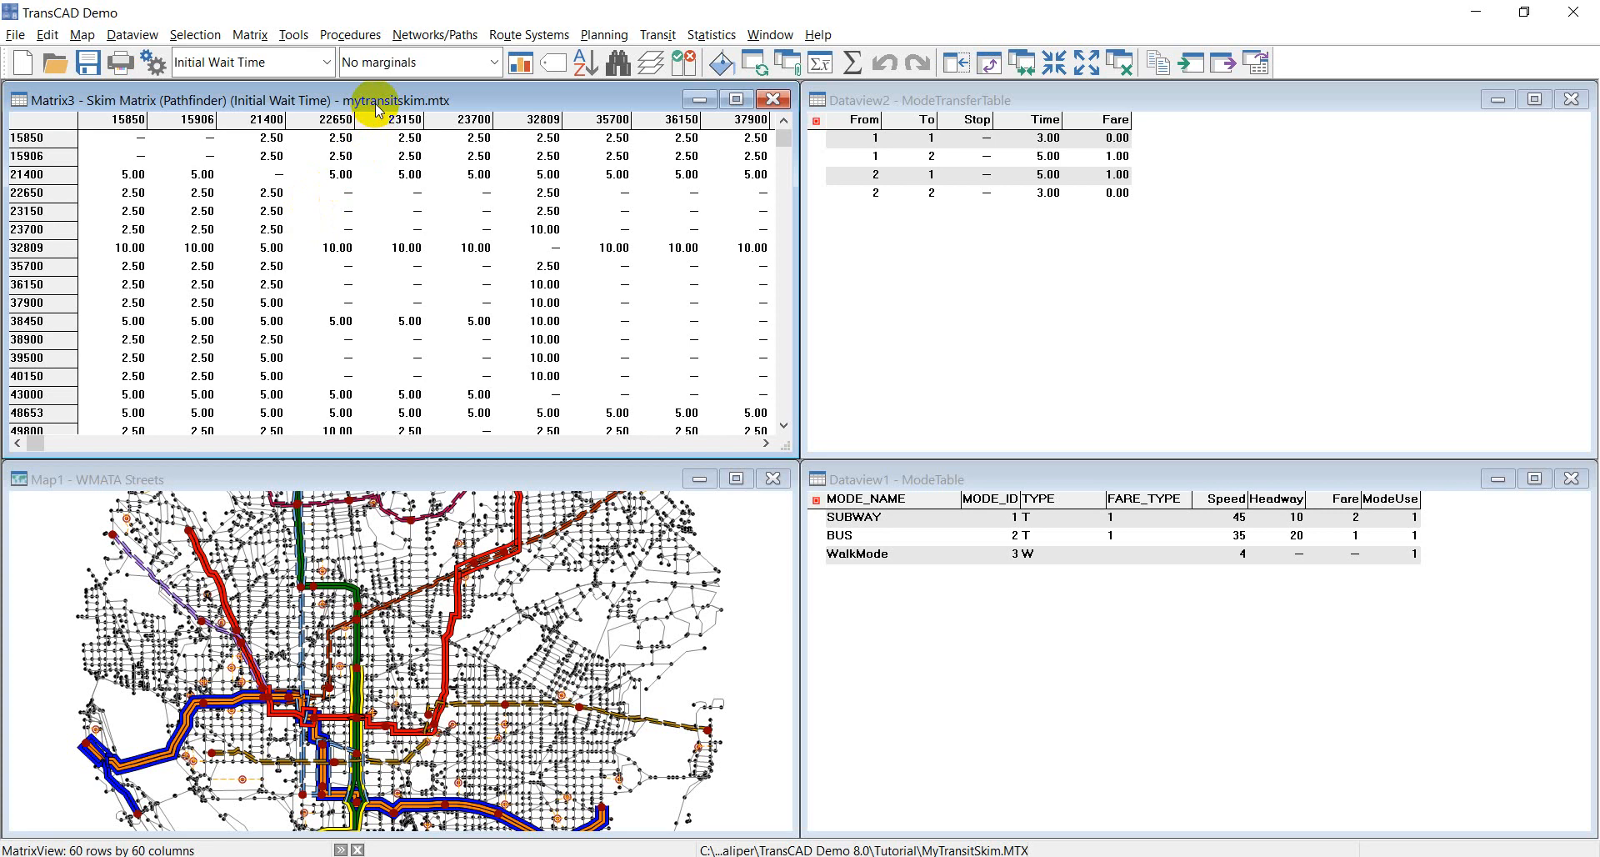
- Compare the Fare matrix with the Number of Transfers matrix for the trip from node 15850 to node 21400
{"action": "left_click", "coordinate": [303, 62]}
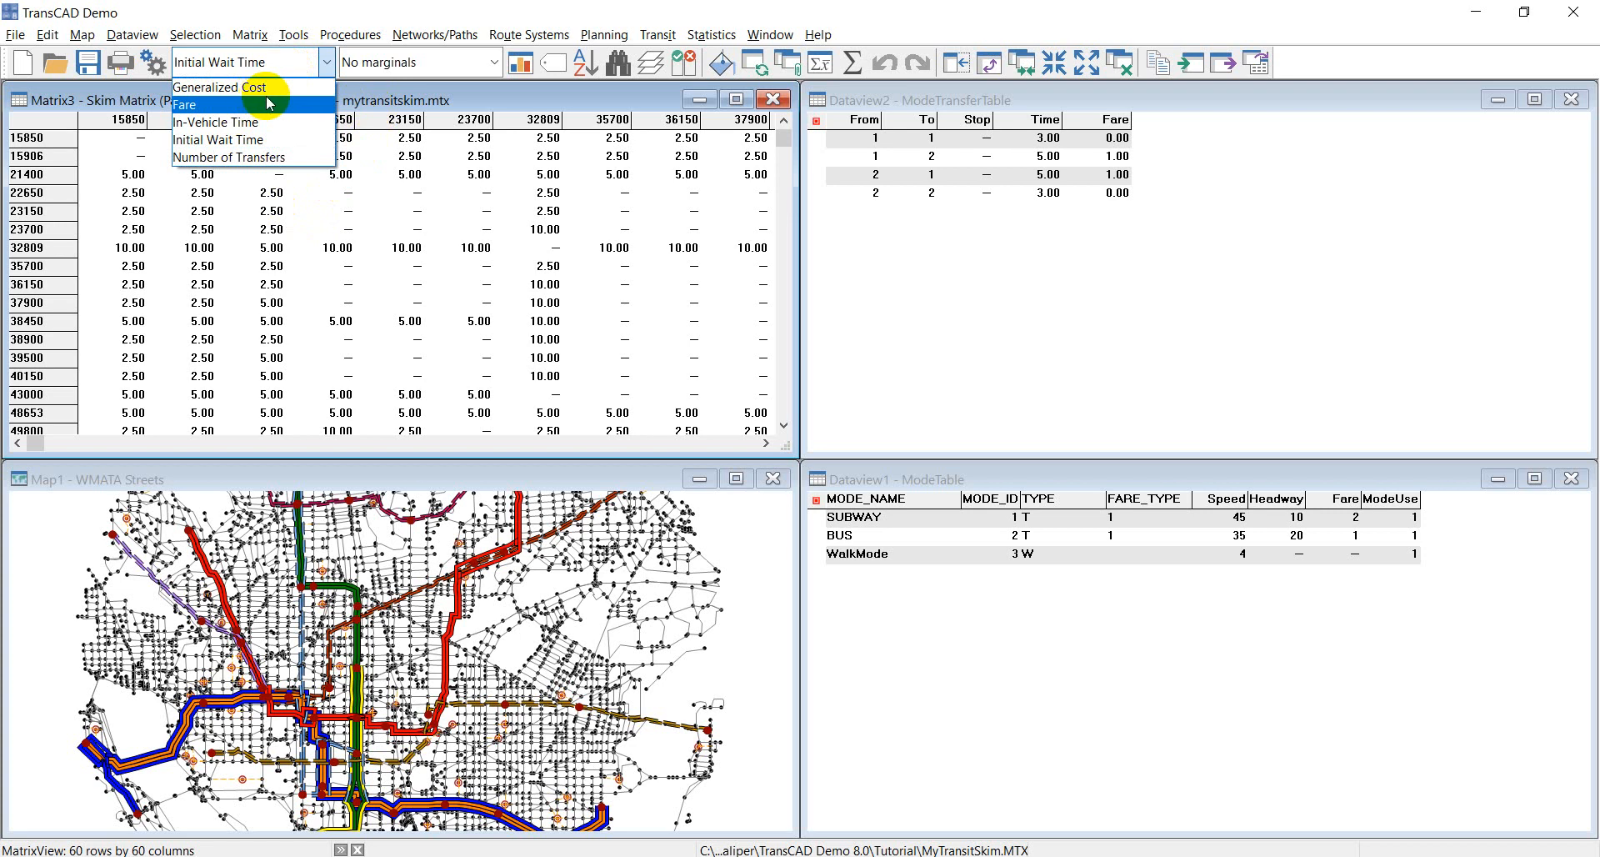
{"action": "left_click", "coordinate": [271, 104]}
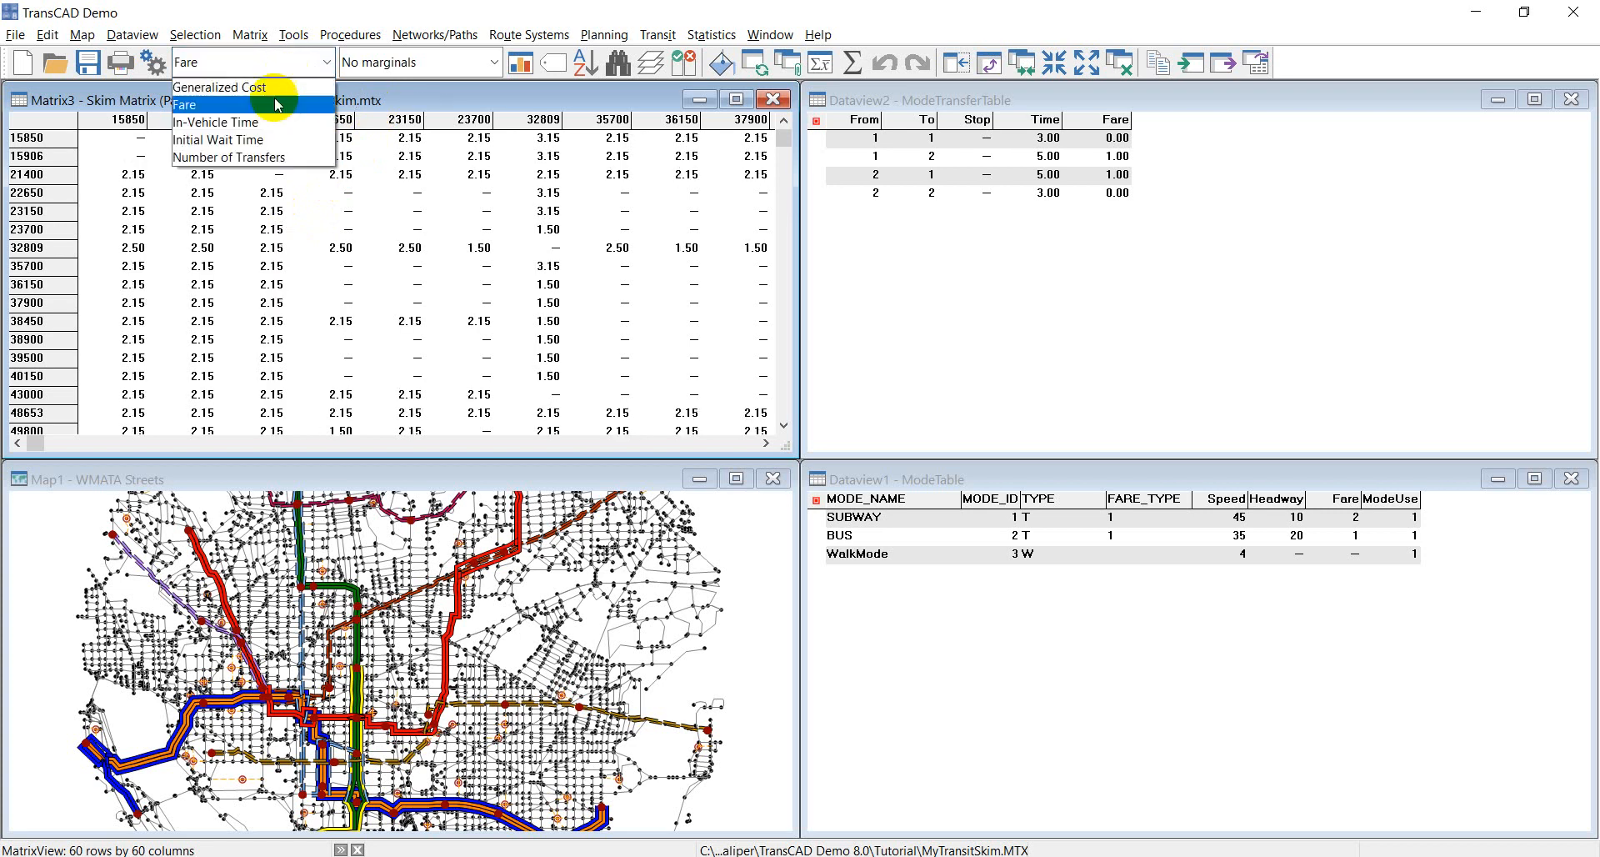
{"action": "left_click", "coordinate": [261, 158]}
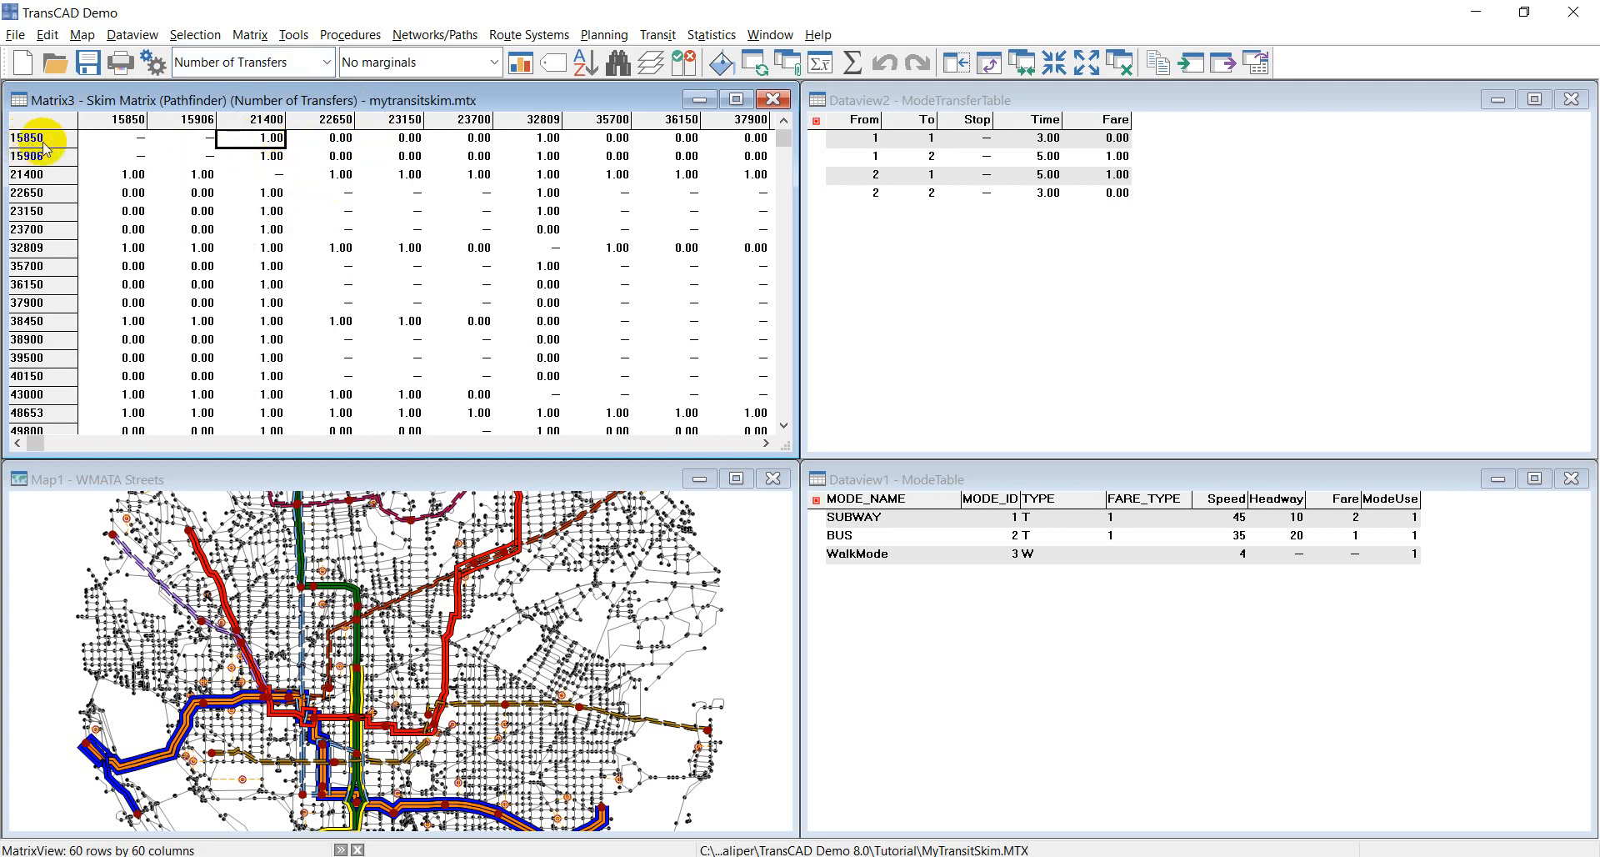
- Check the transfers and fare from node 15850 to node 21400 against the transfer fares in ModeTransferTable
{"action": "left_click", "coordinate": [257, 121]}
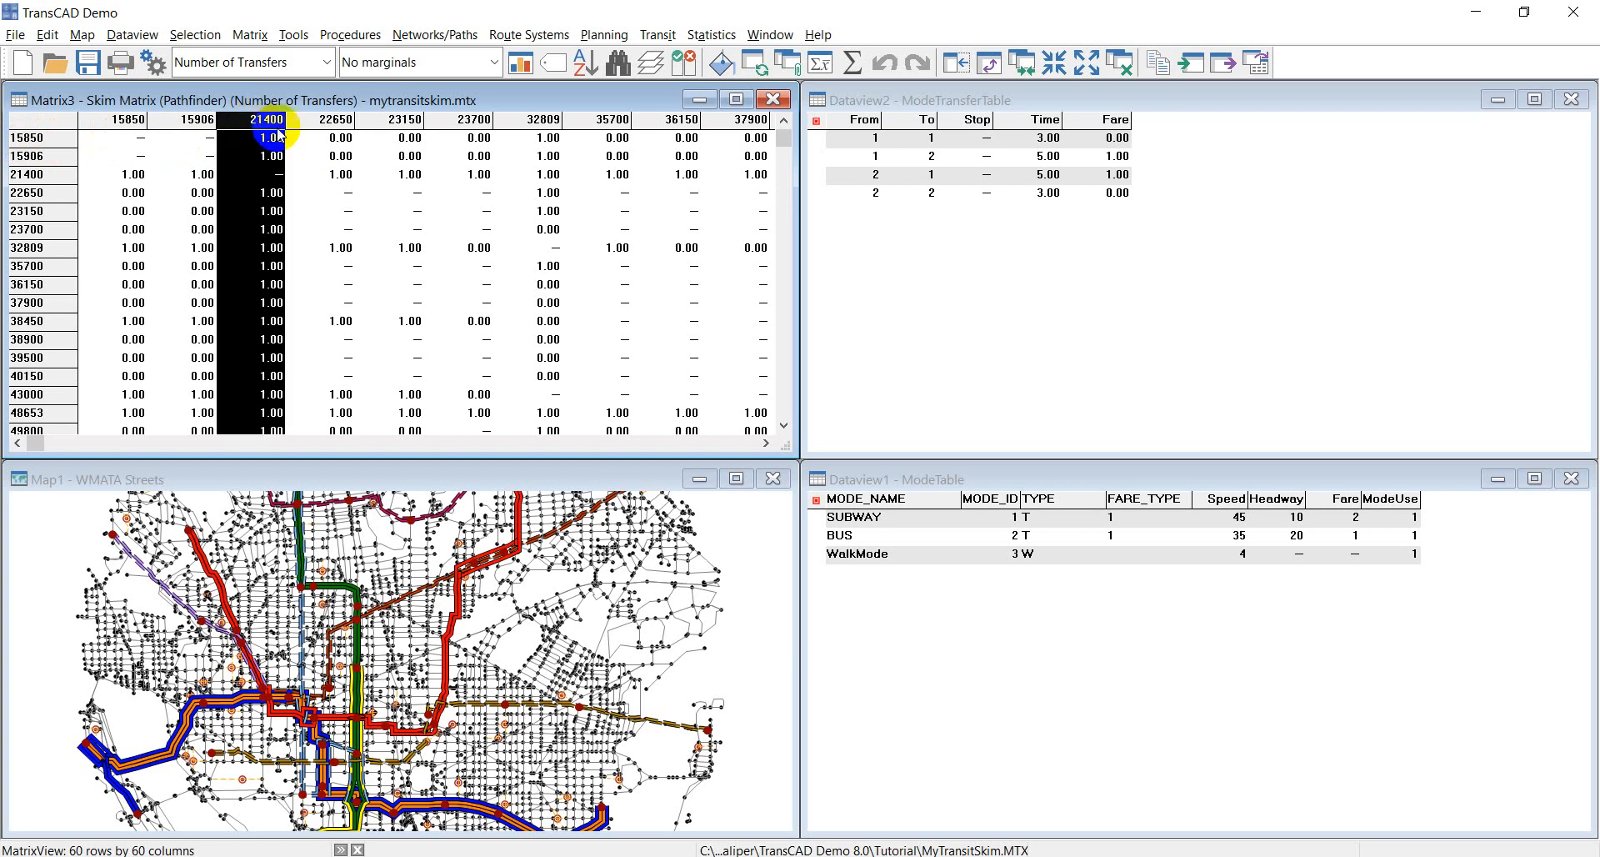
{"action": "left_click", "coordinate": [274, 137]}
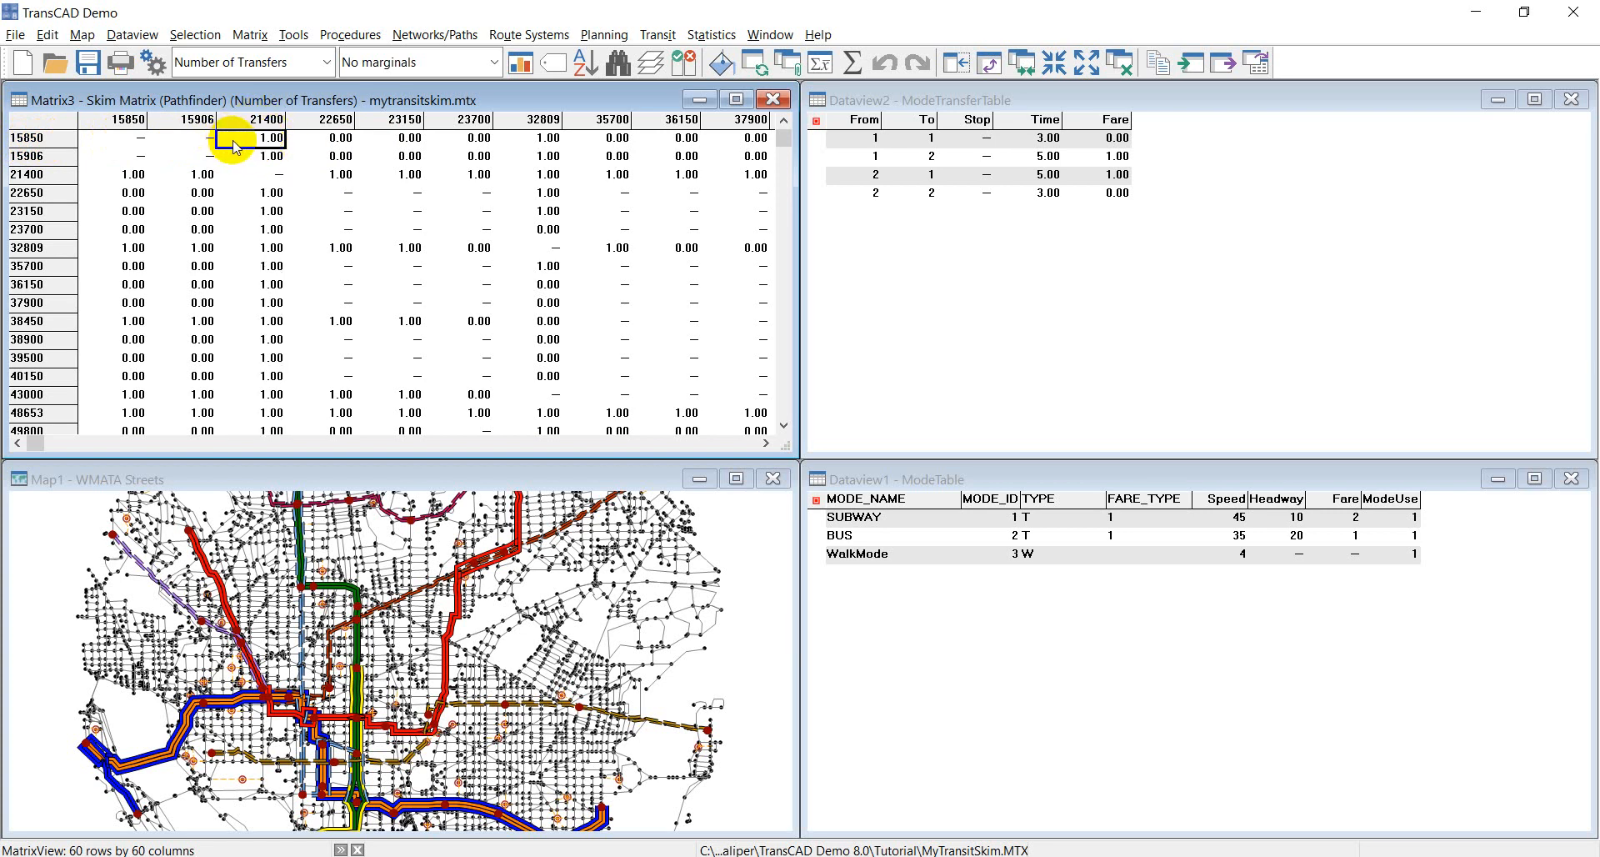
{"action": "left_click", "coordinate": [310, 62]}
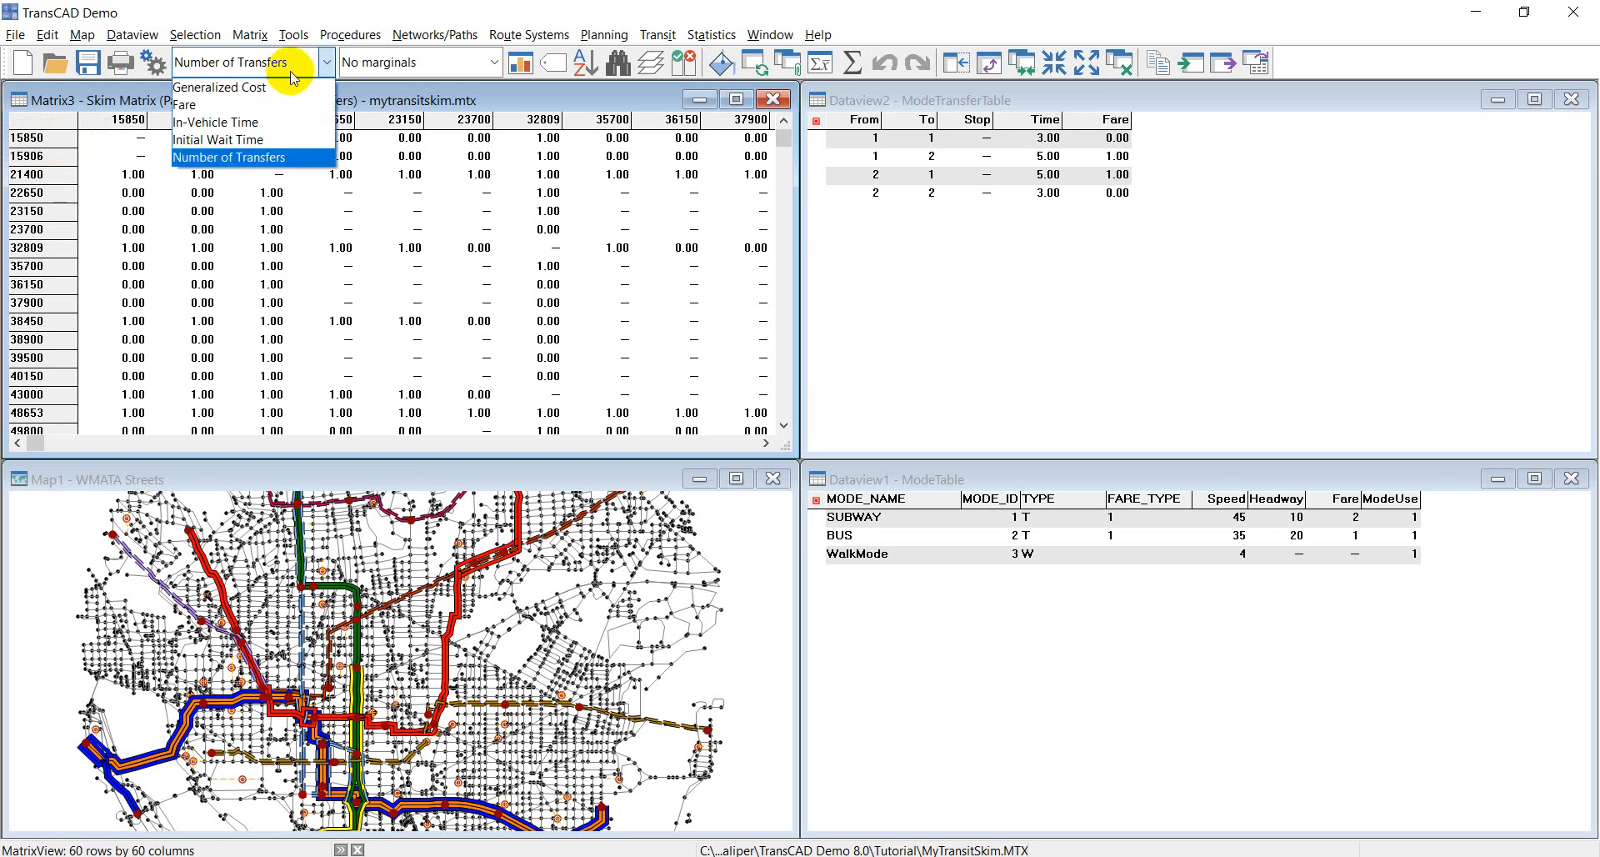
{"action": "left_click", "coordinate": [265, 104]}
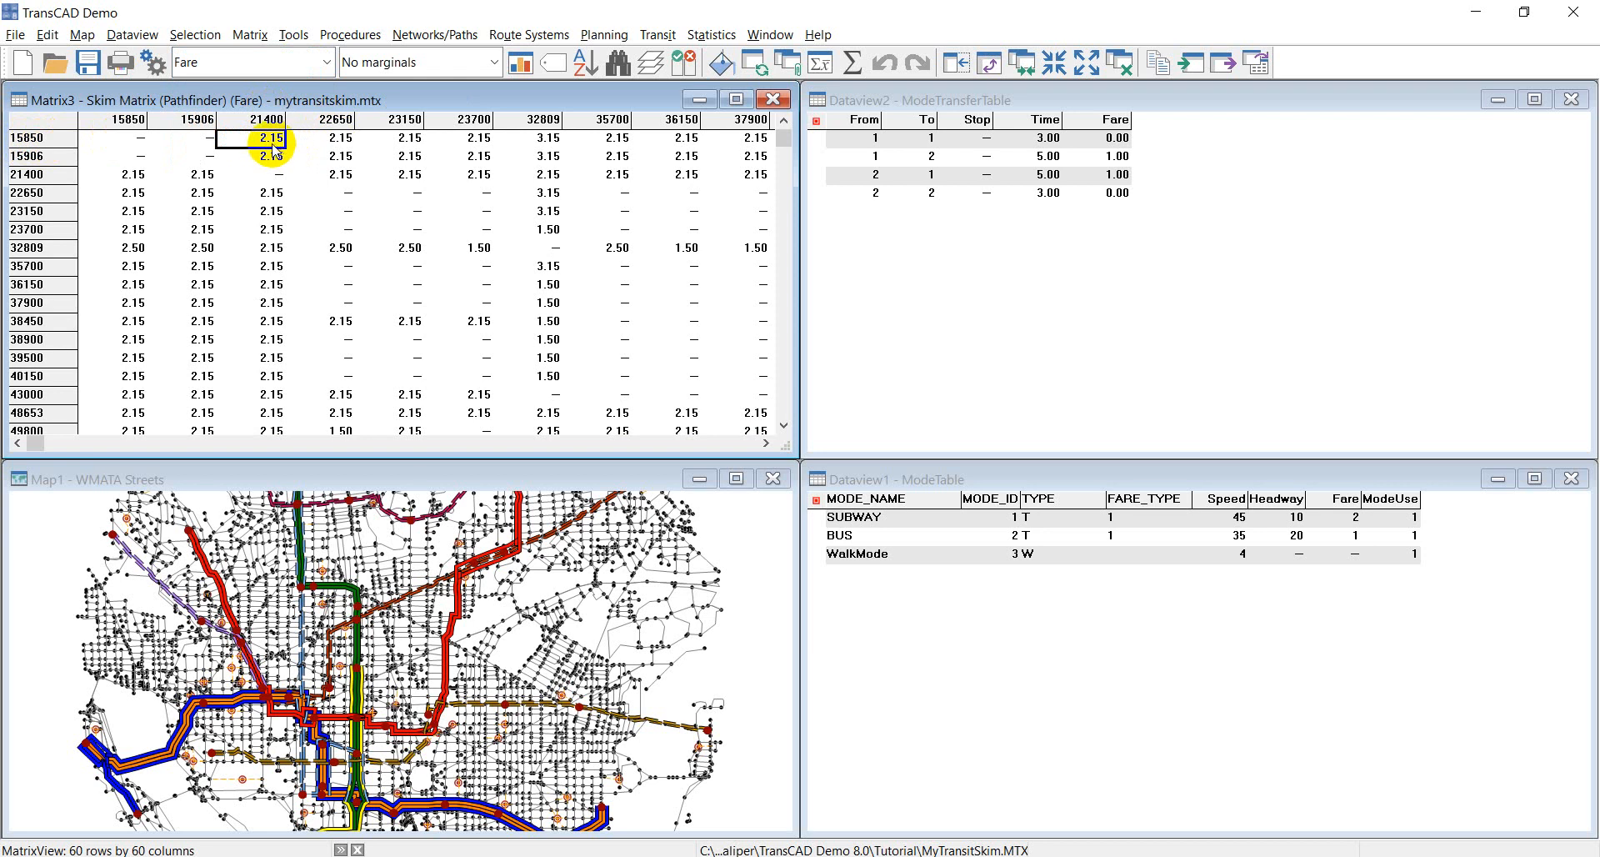
{"action": "left_click", "coordinate": [995, 98]}
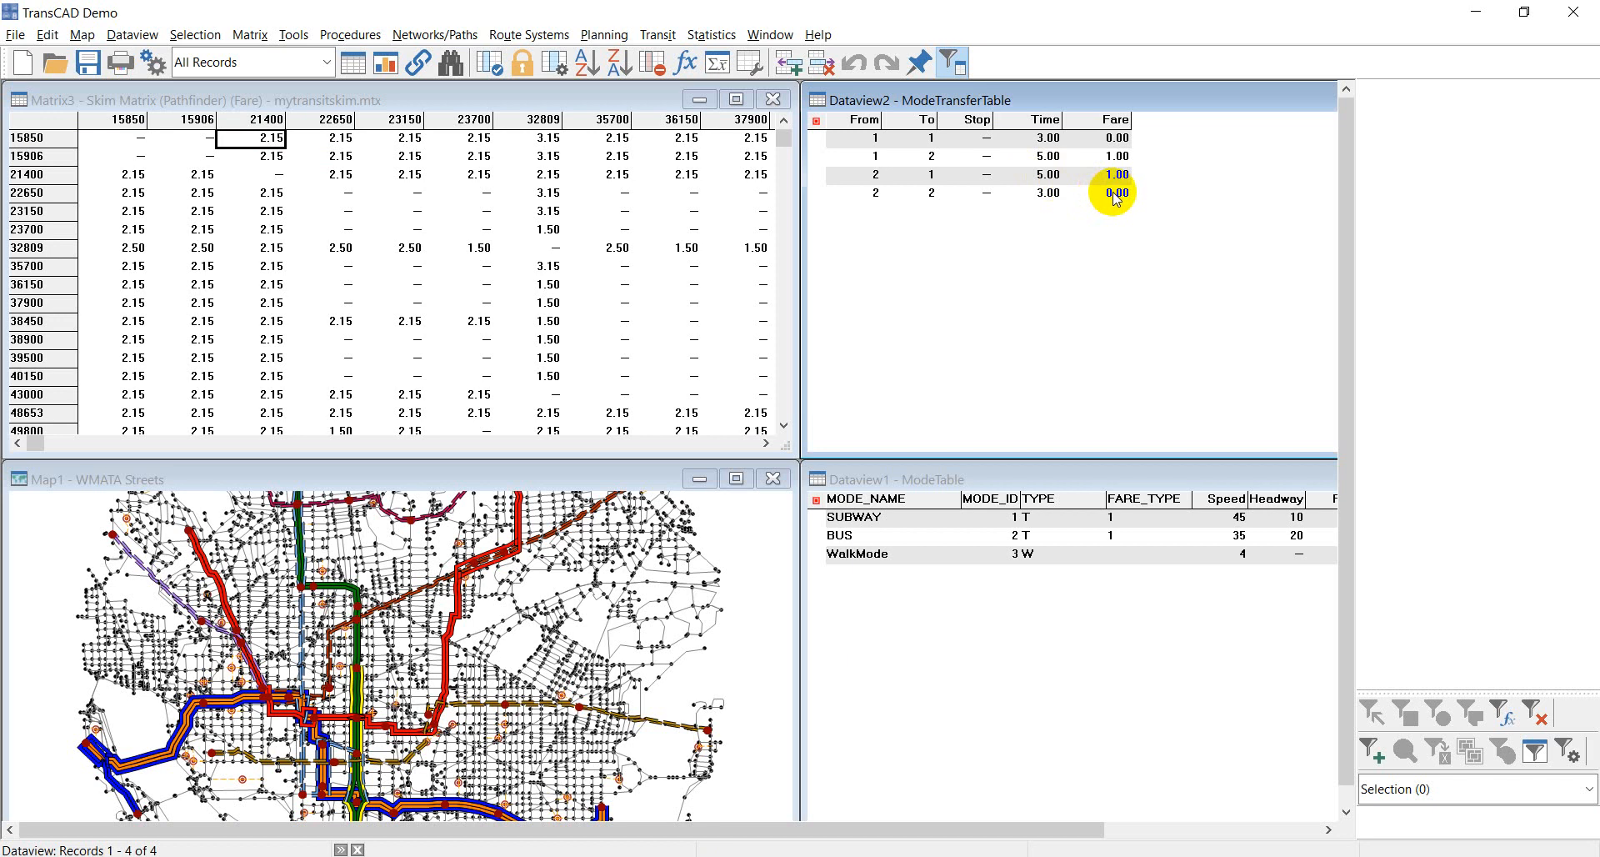
- Open the Route System layer's dataview, compare its route fares with the transfer fares and skimmed fare, and close it
{"action": "left_click", "coordinate": [625, 477]}
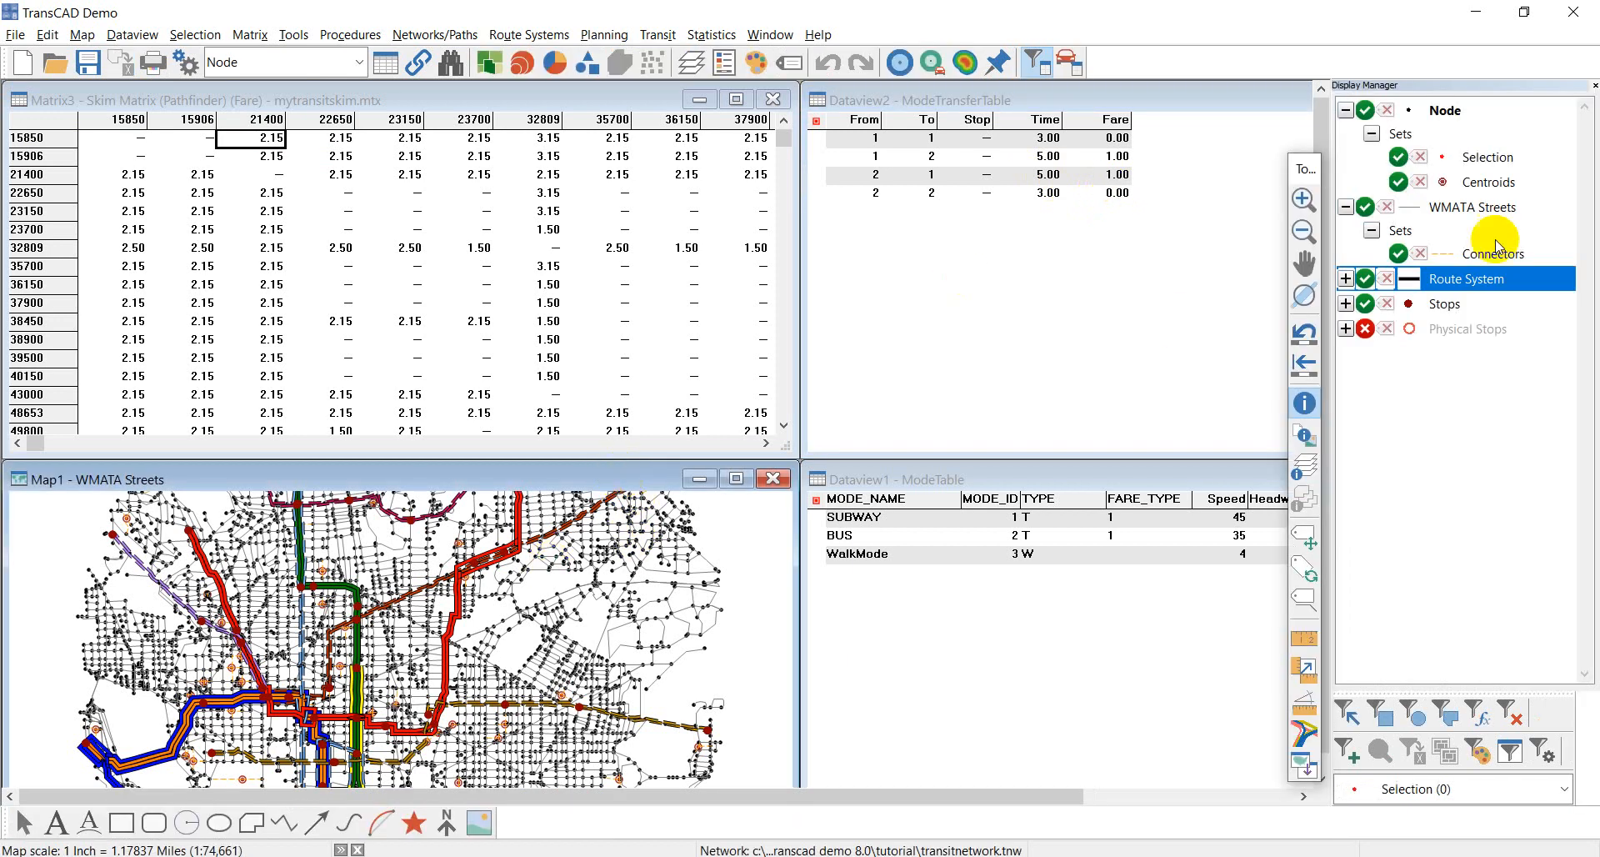
{"action": "right_click", "coordinate": [1473, 288]}
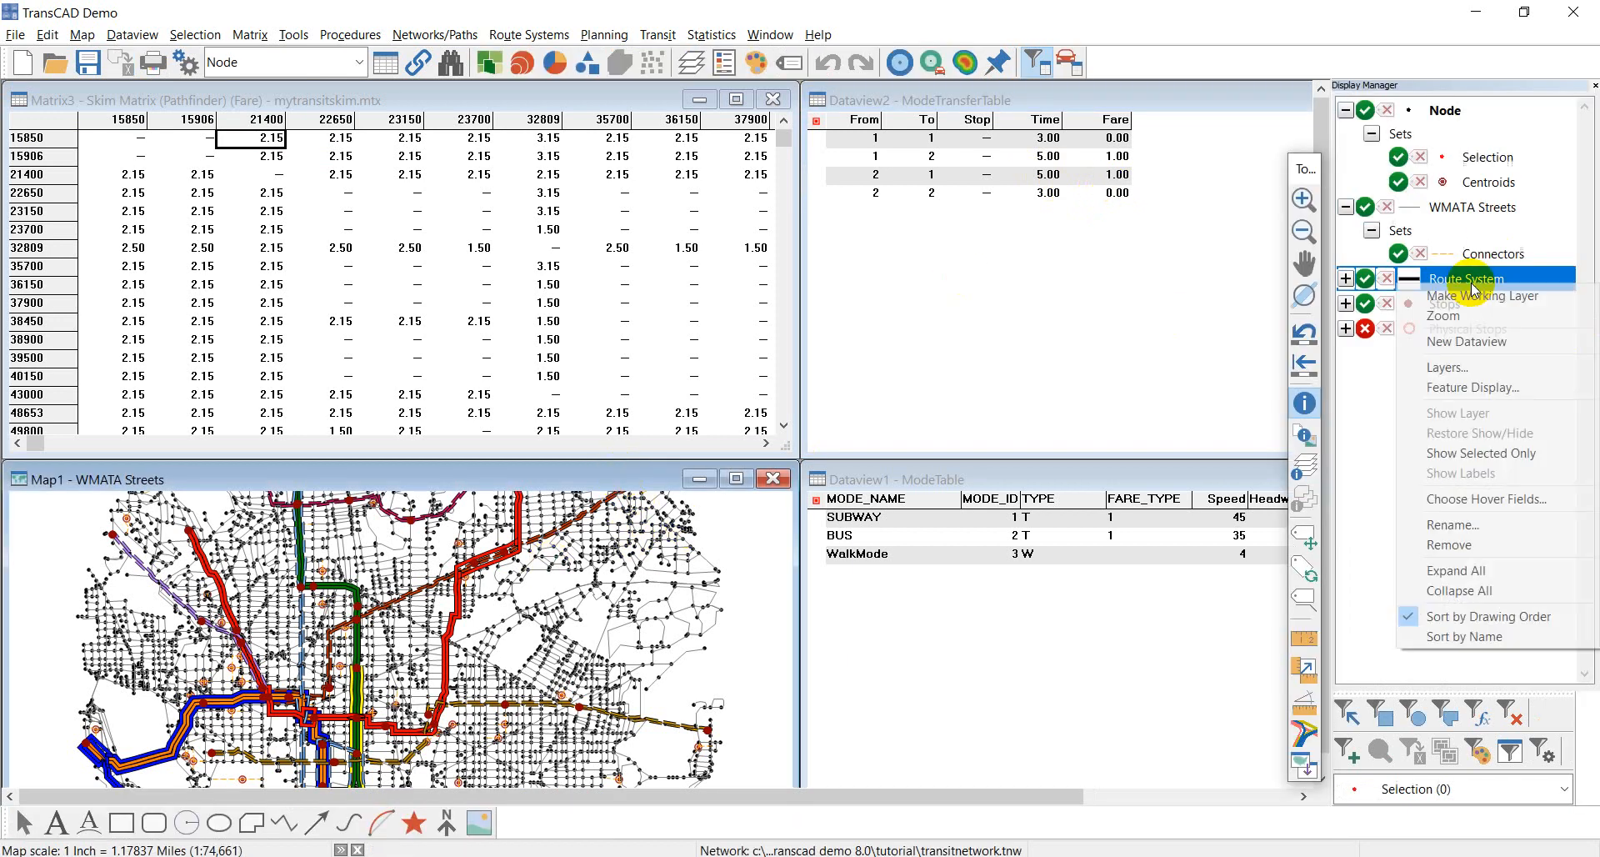
{"action": "left_click", "coordinate": [1457, 339]}
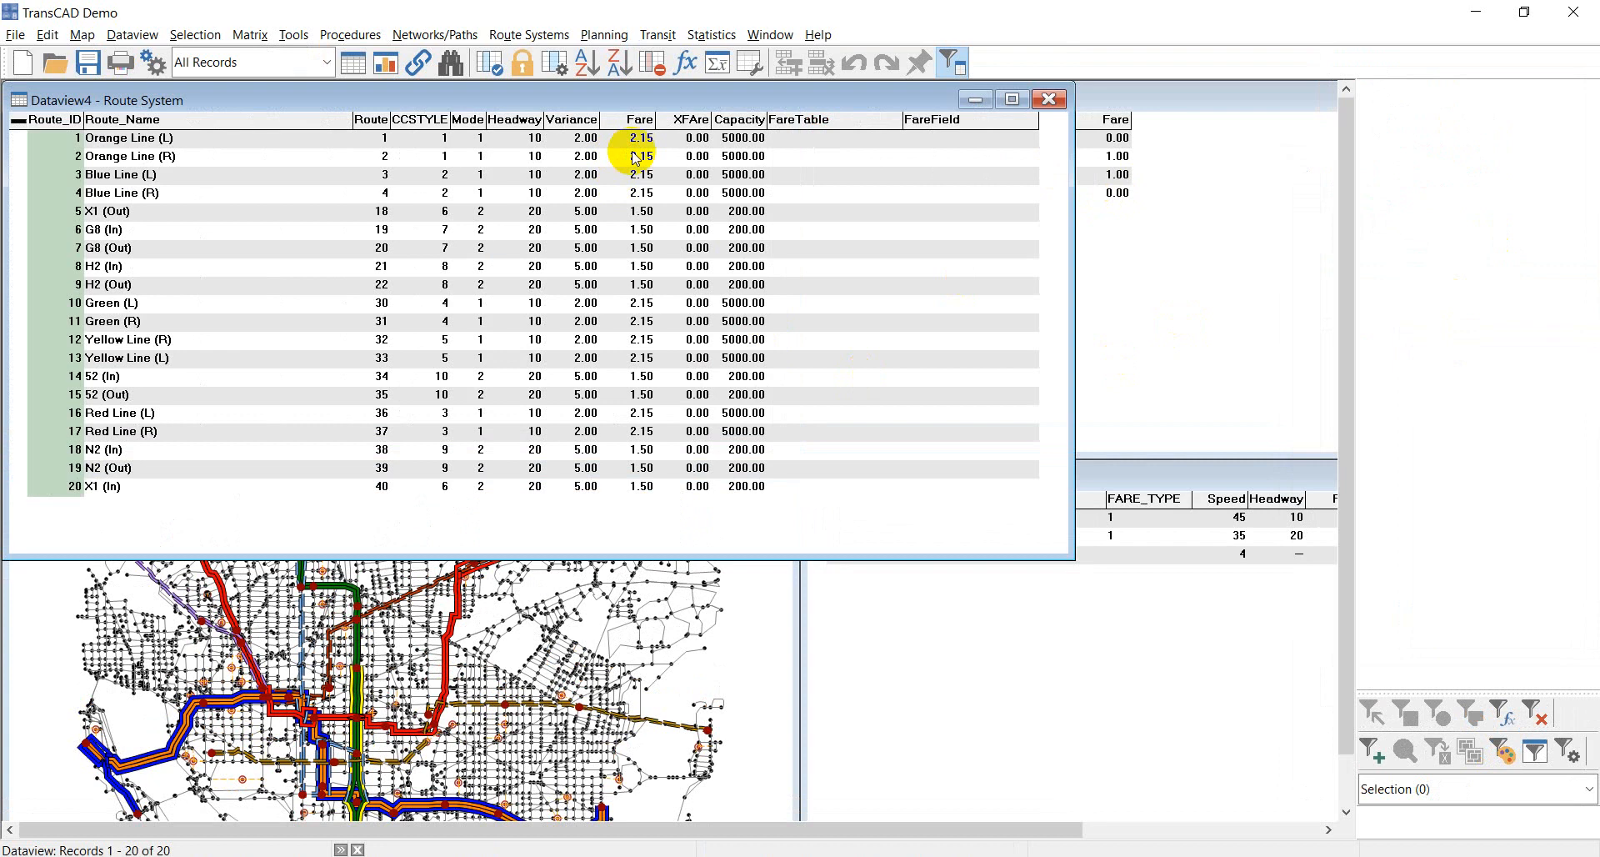
{"action": "left_click_drag", "start_coordinate": [637, 141], "coordinate": [632, 220]}
{"action": "left_click_drag", "start_coordinate": [626, 98], "coordinate": [746, 374]}
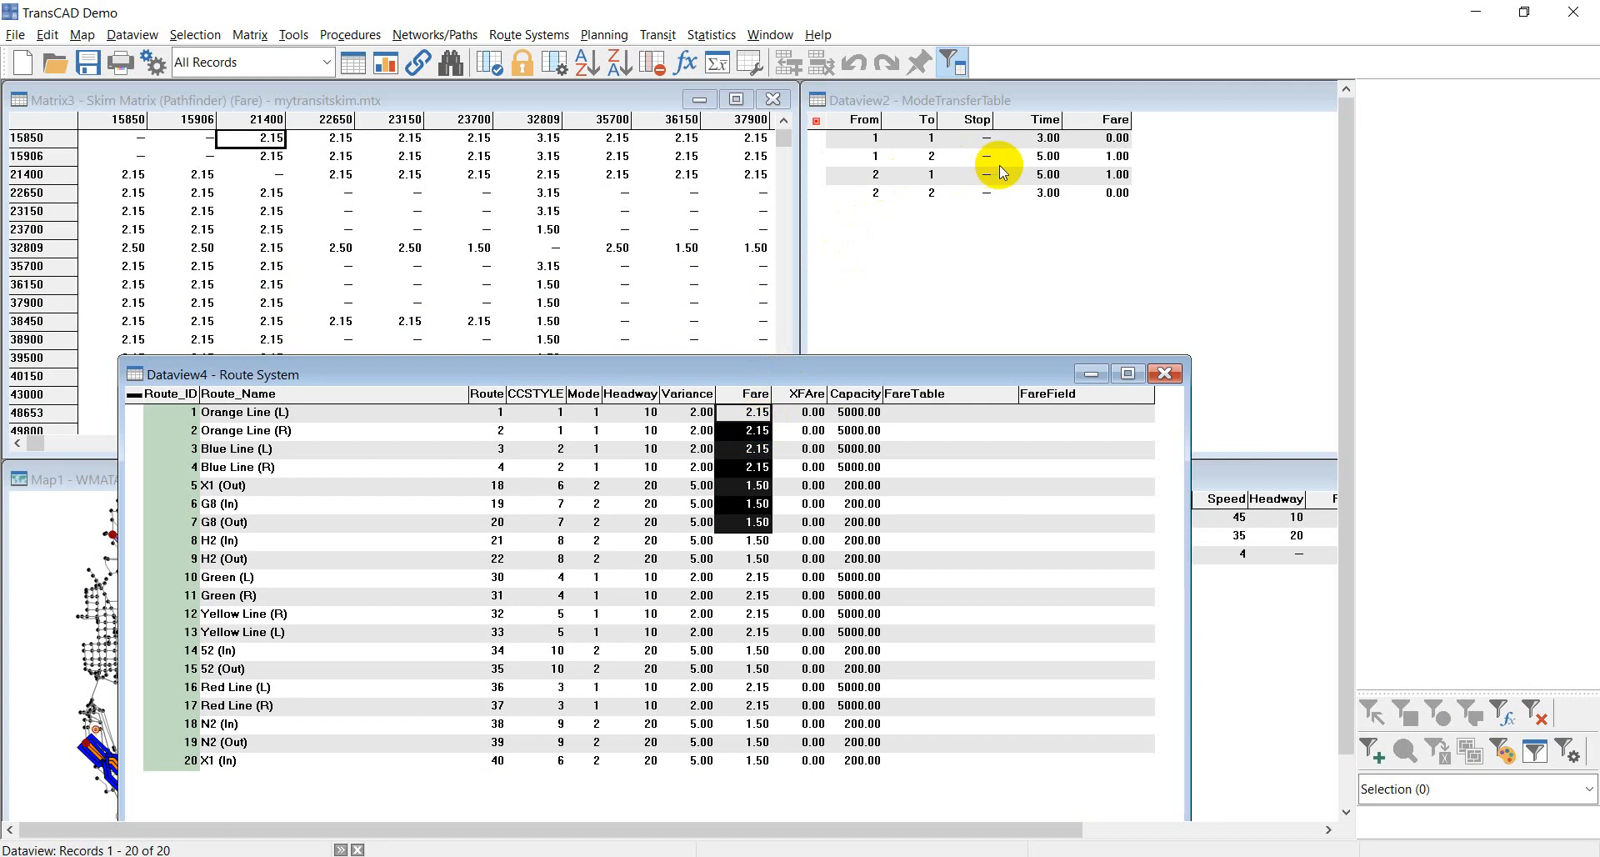
{"action": "left_click", "coordinate": [1121, 143]}
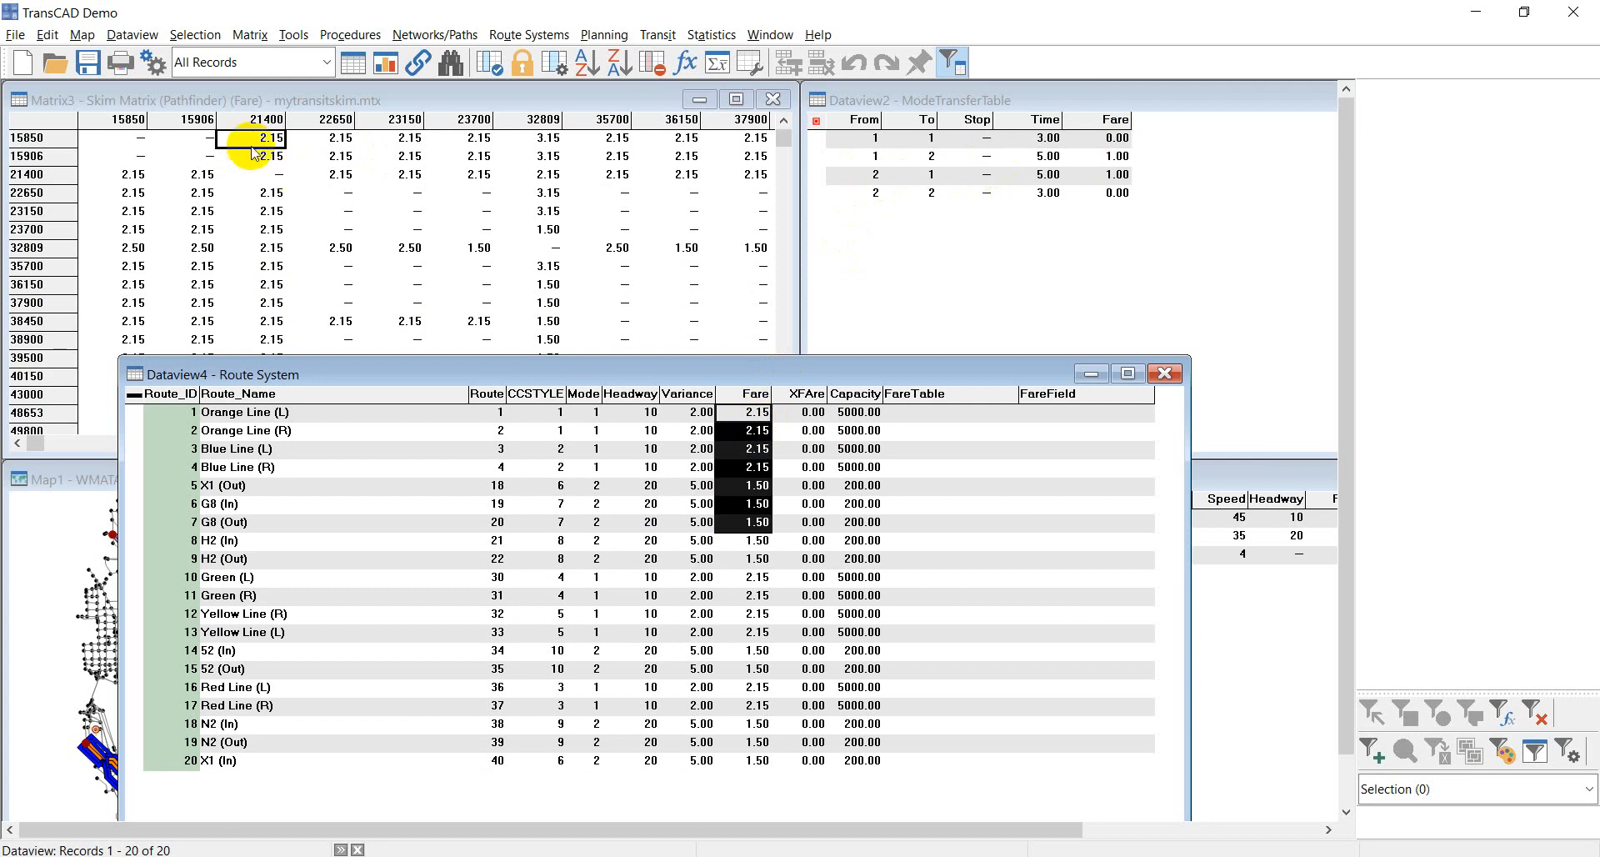
{"action": "left_click", "coordinate": [1165, 375]}
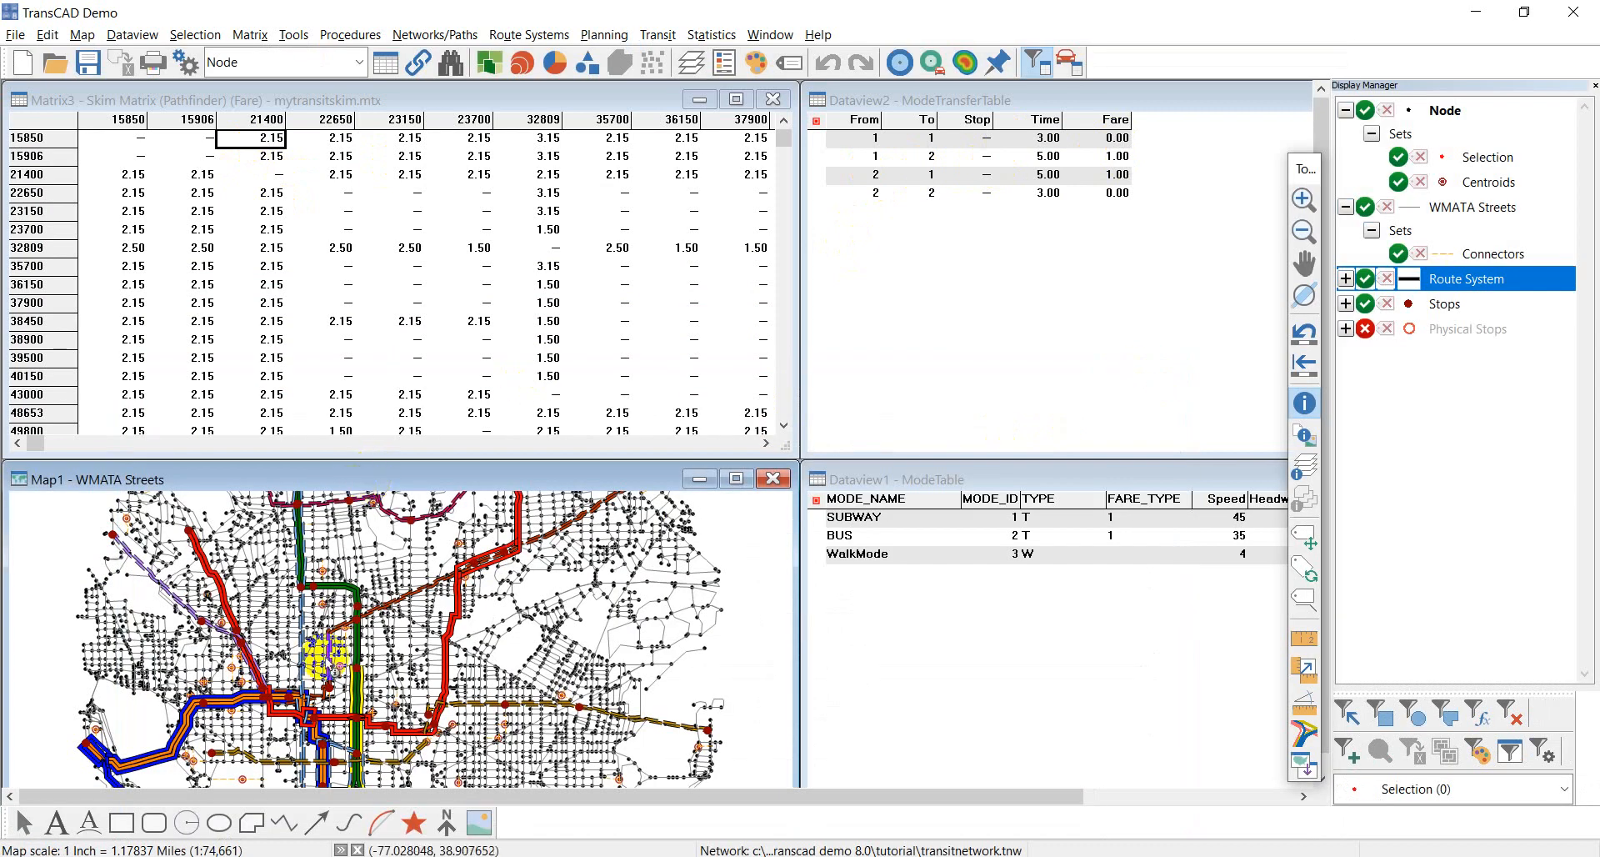
- Open the interactive transit shortest path toolbox with the Pathfinder method
{"action": "left_click_drag", "start_coordinate": [326, 700], "coordinate": [364, 585]}
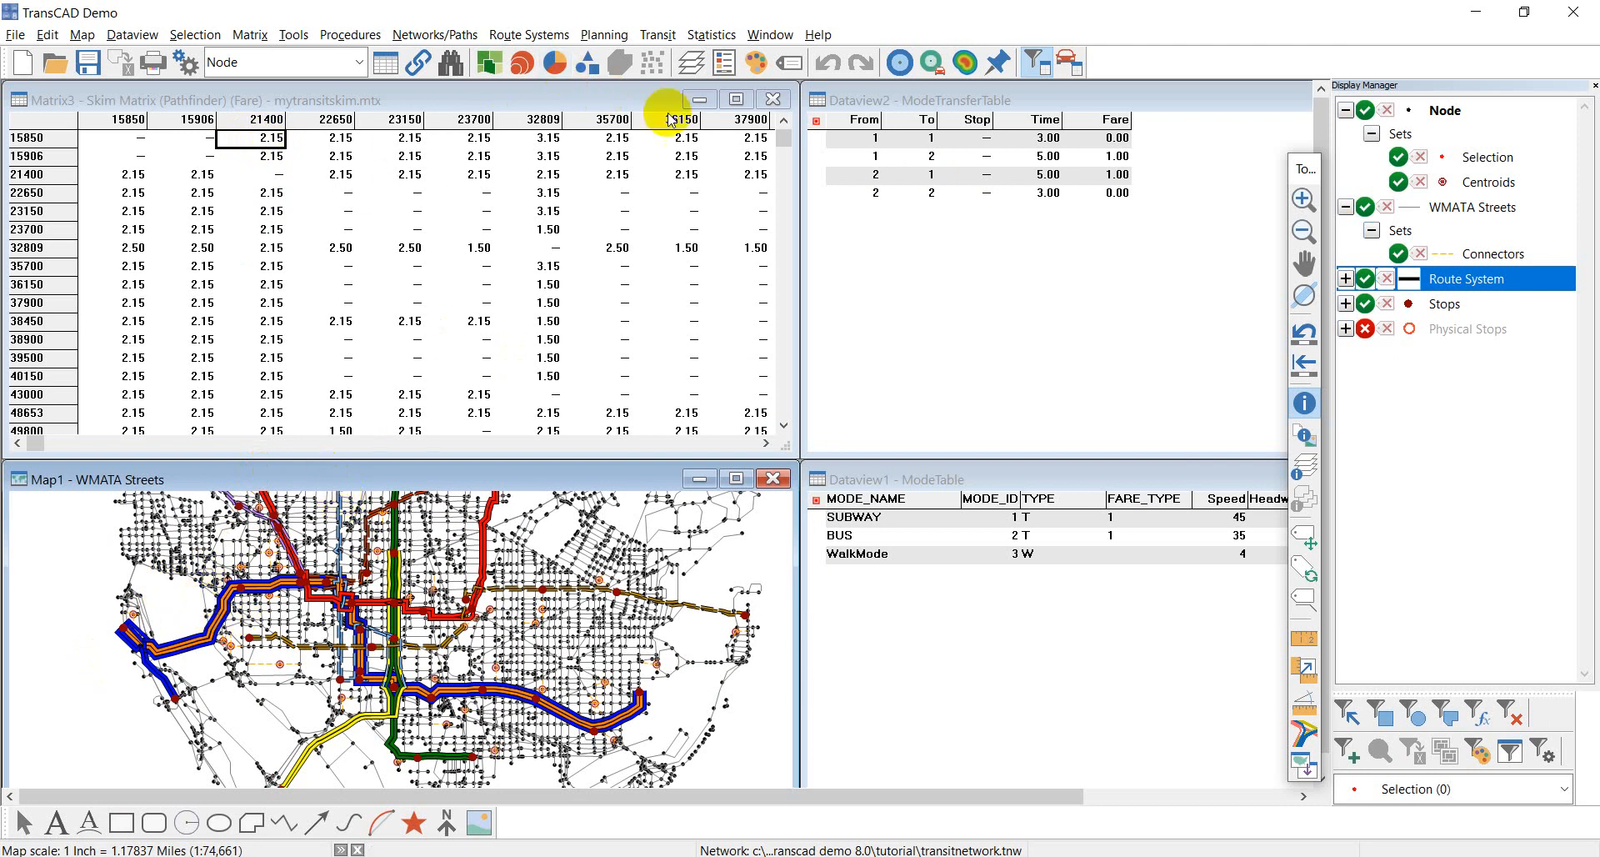
{"action": "left_click", "coordinate": [623, 36]}
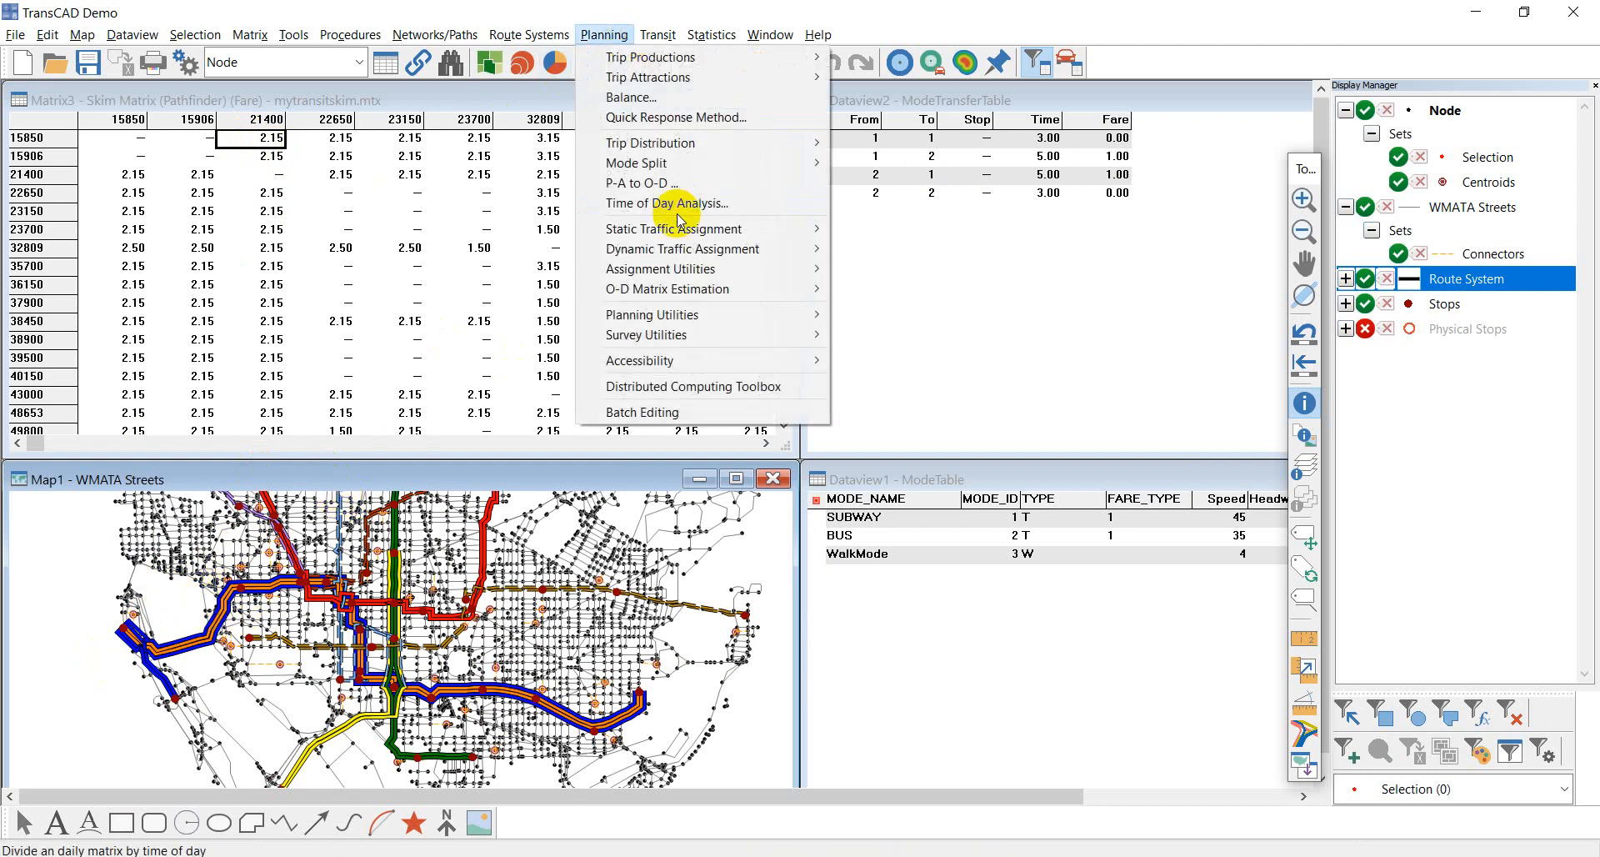
{"action": "mouse_move", "coordinate": [661, 41]}
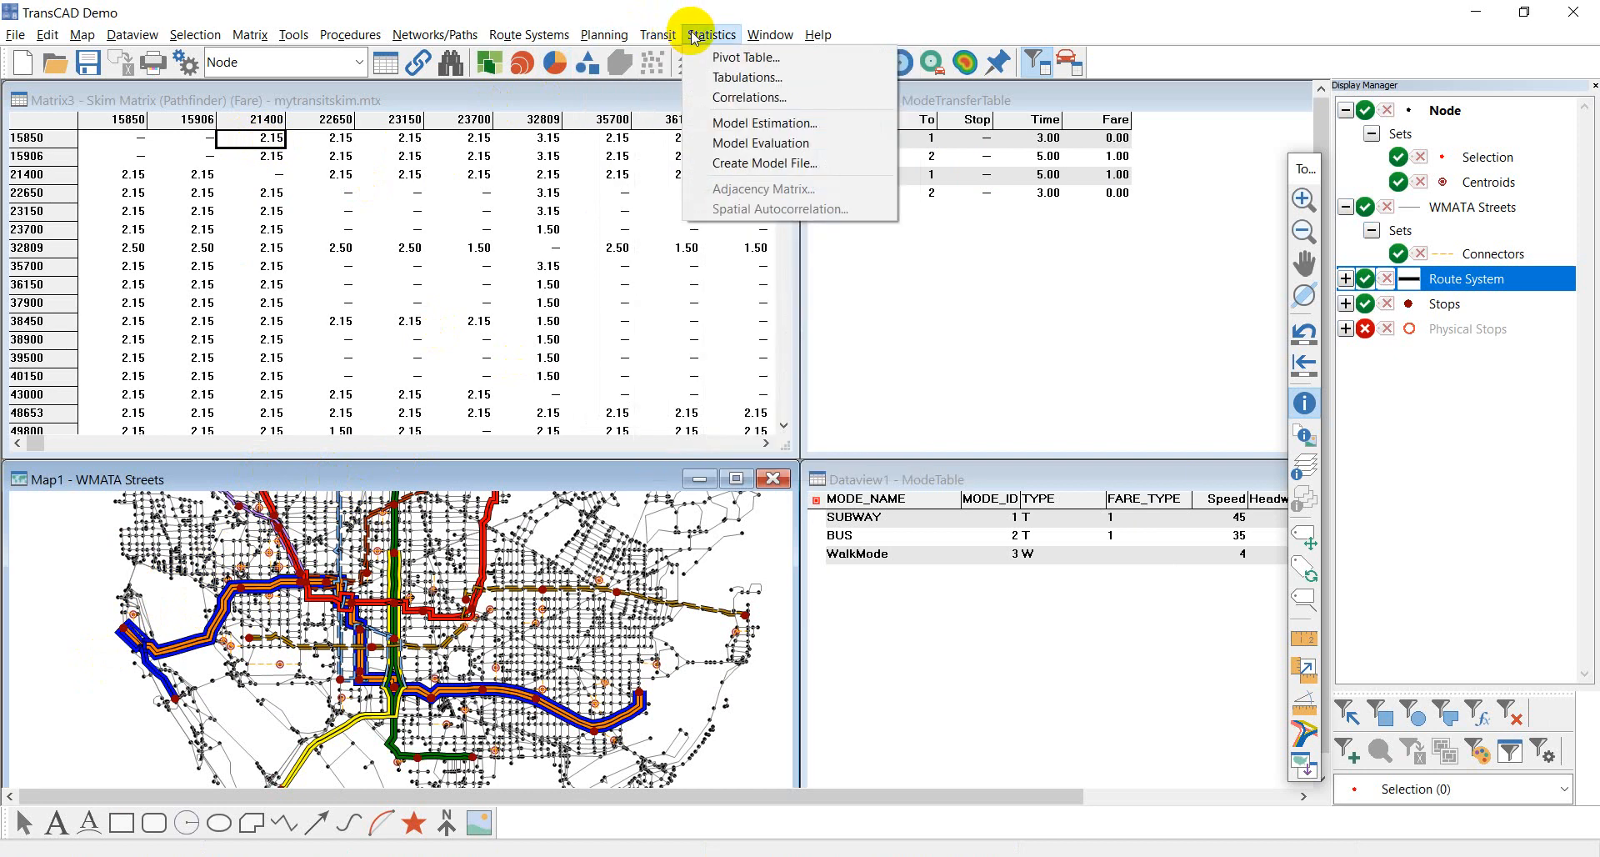
{"action": "mouse_move", "coordinate": [734, 225]}
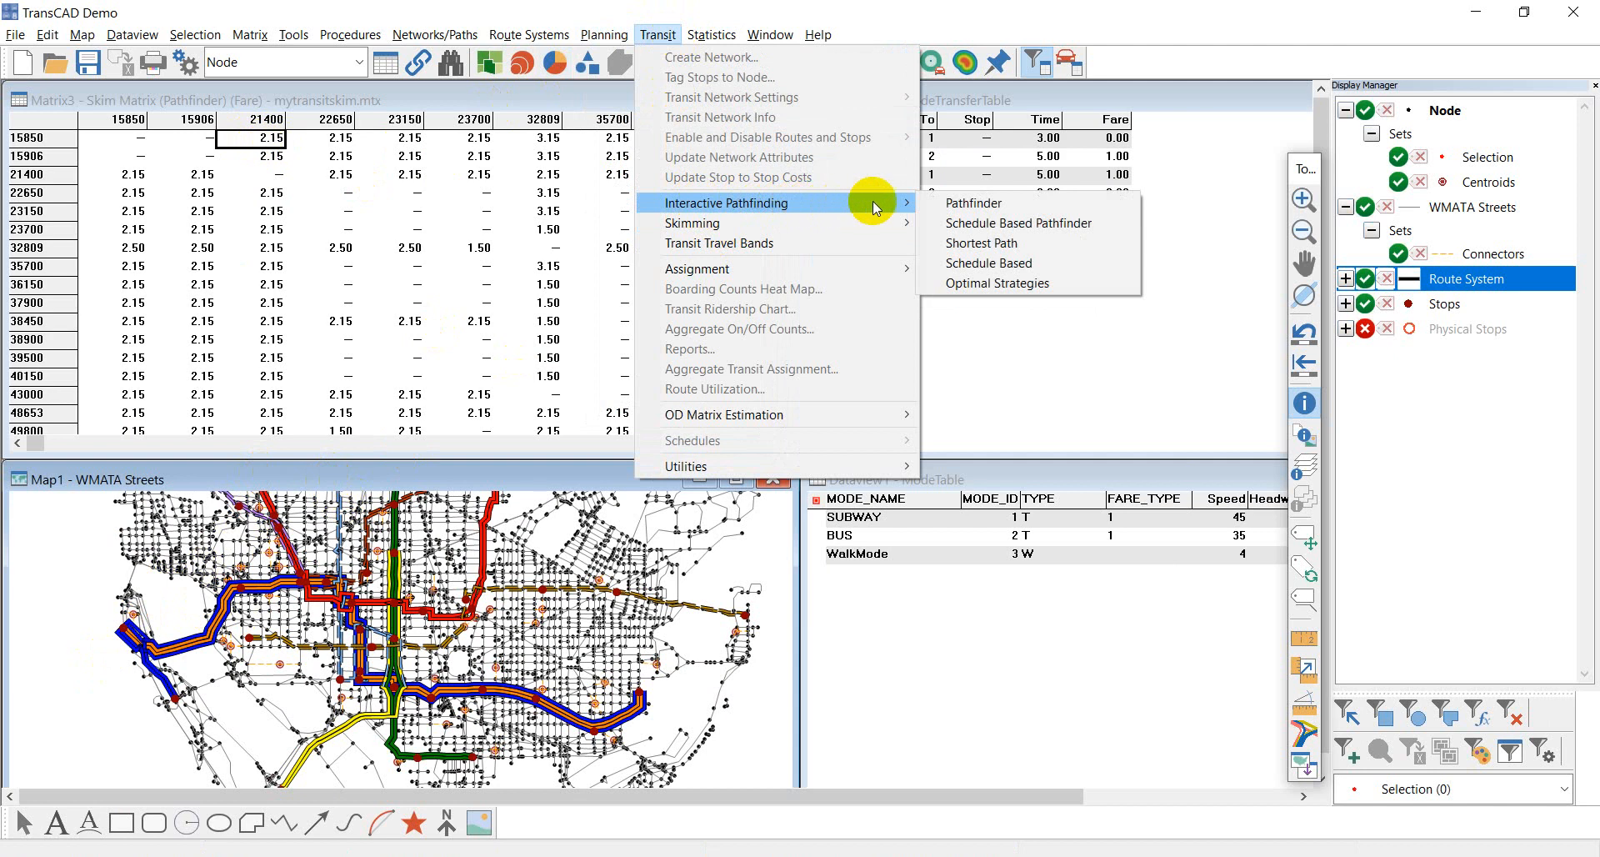
{"action": "left_click", "coordinate": [1010, 209]}
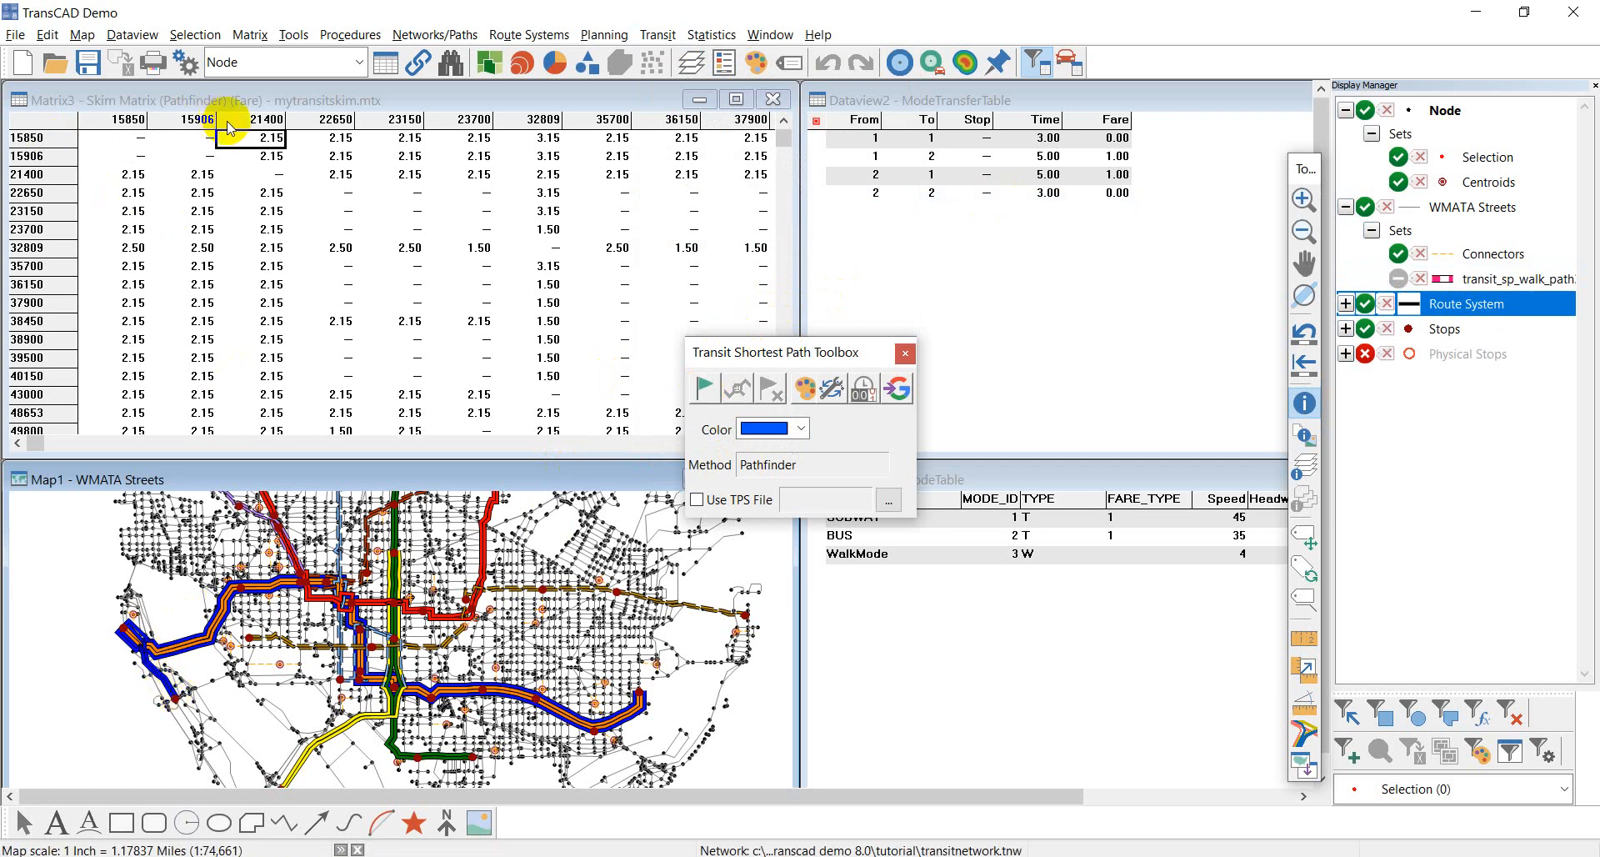
- Enlarge the WMATA Streets map window over the other windows and hide the Route System layer
{"action": "left_click_drag", "start_coordinate": [375, 477], "coordinate": [483, 209]}
{"action": "left_click_drag", "start_coordinate": [907, 570], "coordinate": [1173, 783]}
{"action": "left_click_drag", "start_coordinate": [560, 212], "coordinate": [560, 121]}
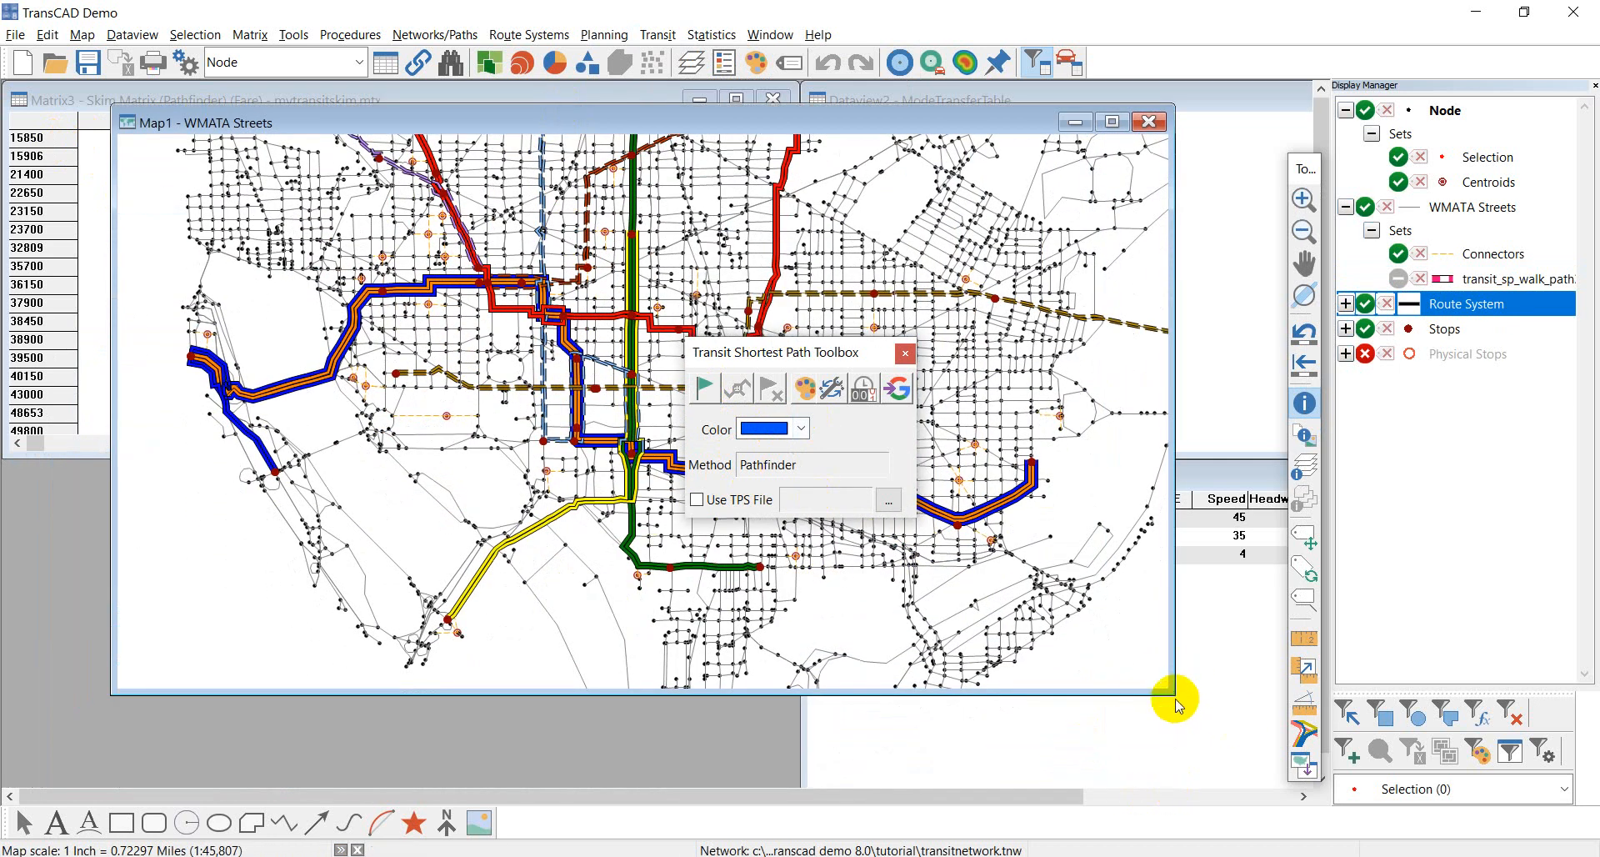
{"action": "left_click_drag", "start_coordinate": [1172, 693], "coordinate": [1256, 767]}
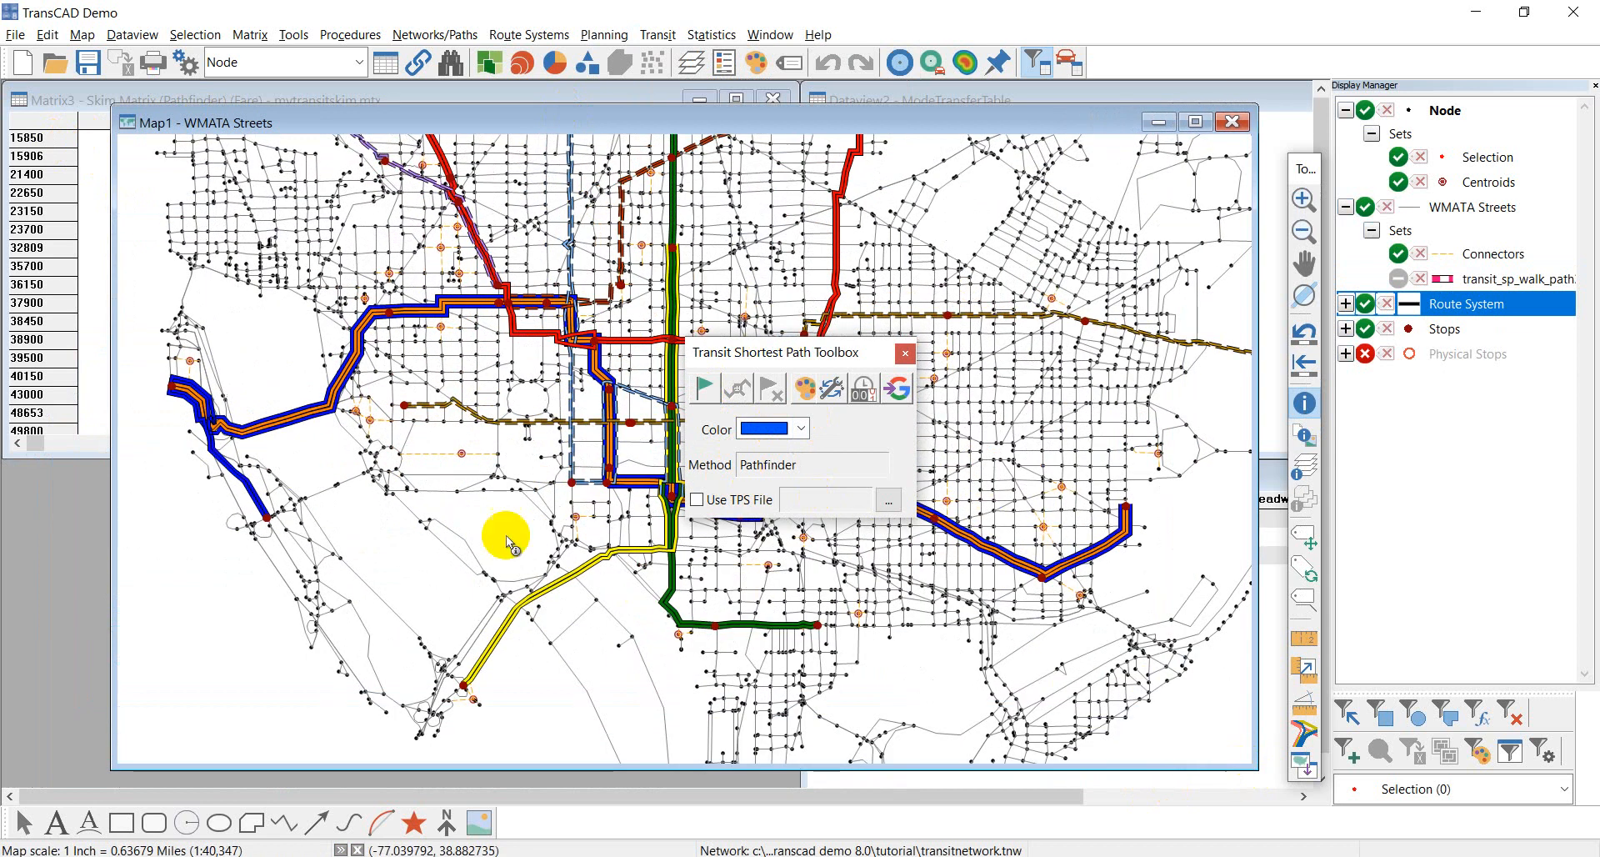
{"action": "left_click", "coordinate": [1365, 303]}
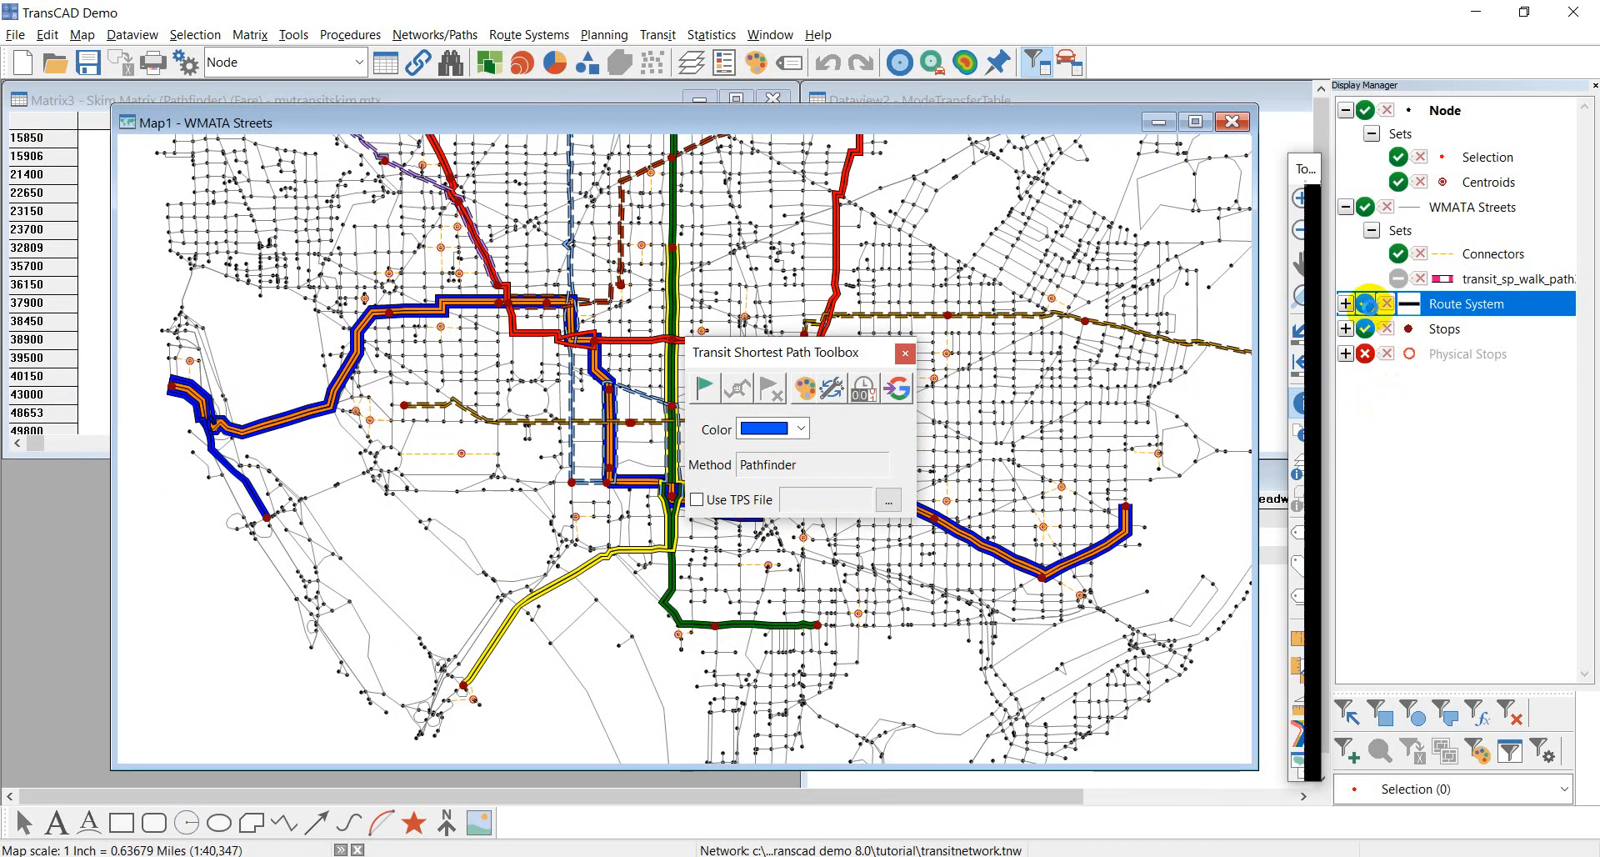
- Place the path origin on centroid 15850, just below the stop at the map's far western edge
{"action": "scroll", "coordinate": [186, 358], "scroll_direction": "up", "scroll_amount": 3}
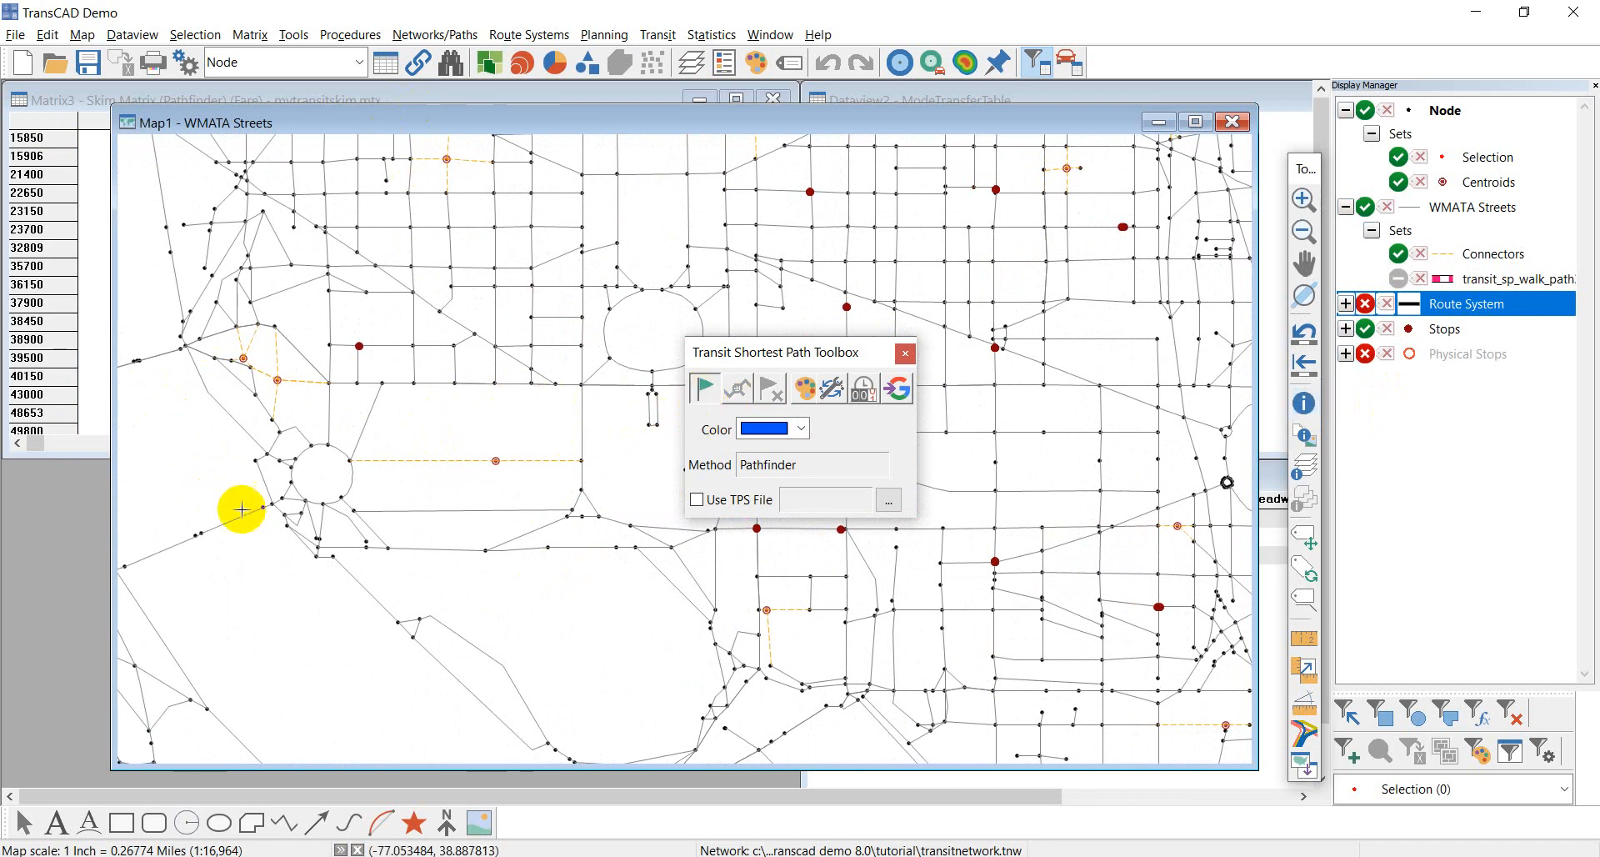
{"action": "left_click_drag", "start_coordinate": [226, 512], "coordinate": [578, 525]}
{"action": "left_click_drag", "start_coordinate": [313, 523], "coordinate": [514, 626]}
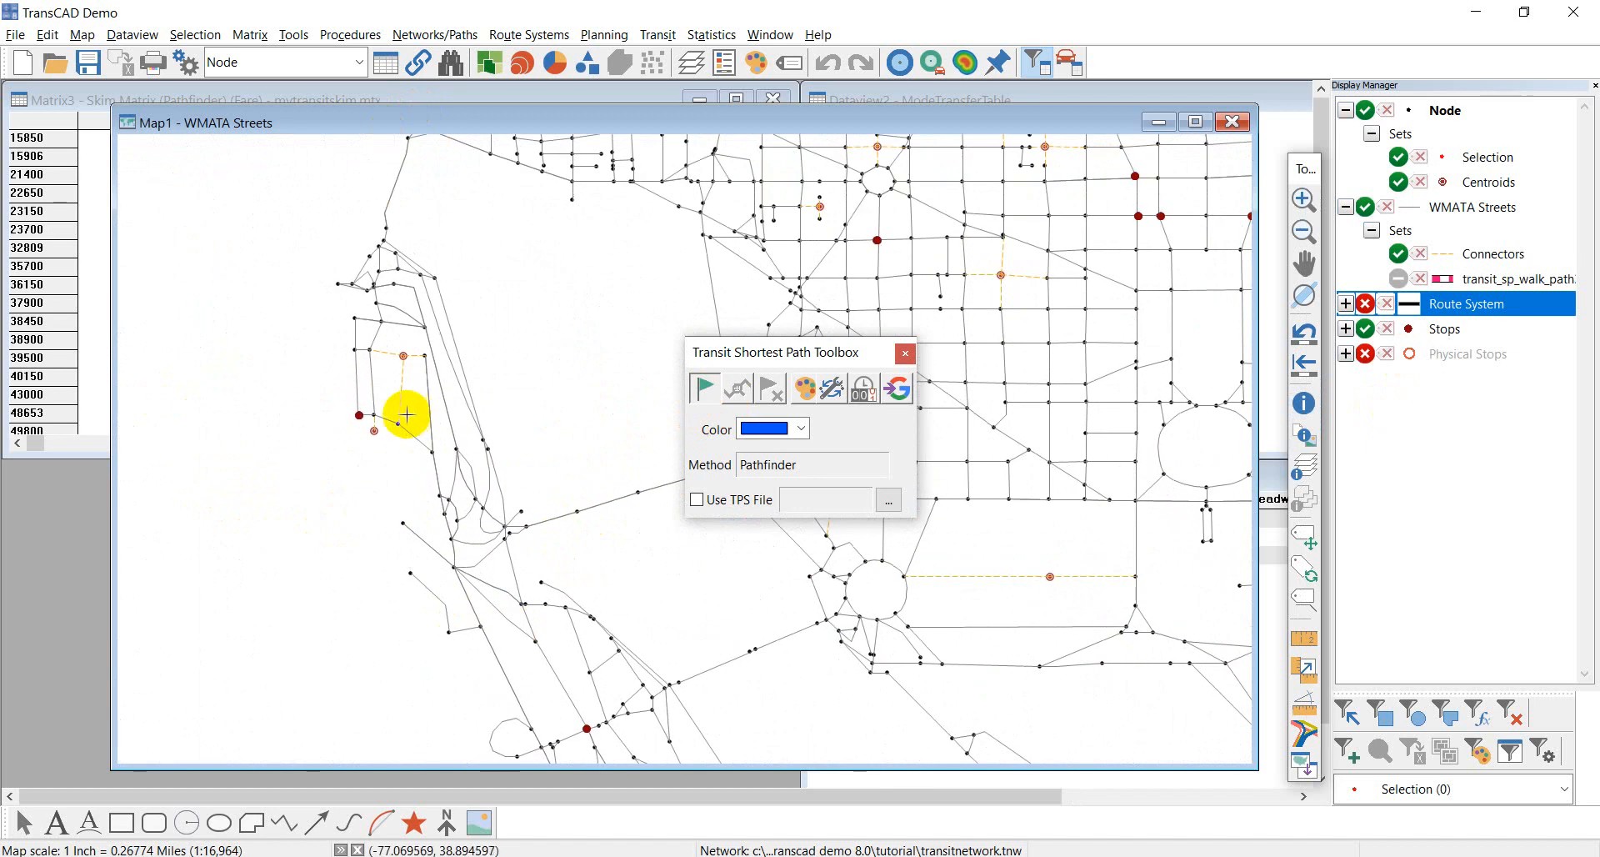
{"action": "scroll", "coordinate": [374, 431], "scroll_direction": "up", "scroll_amount": 2}
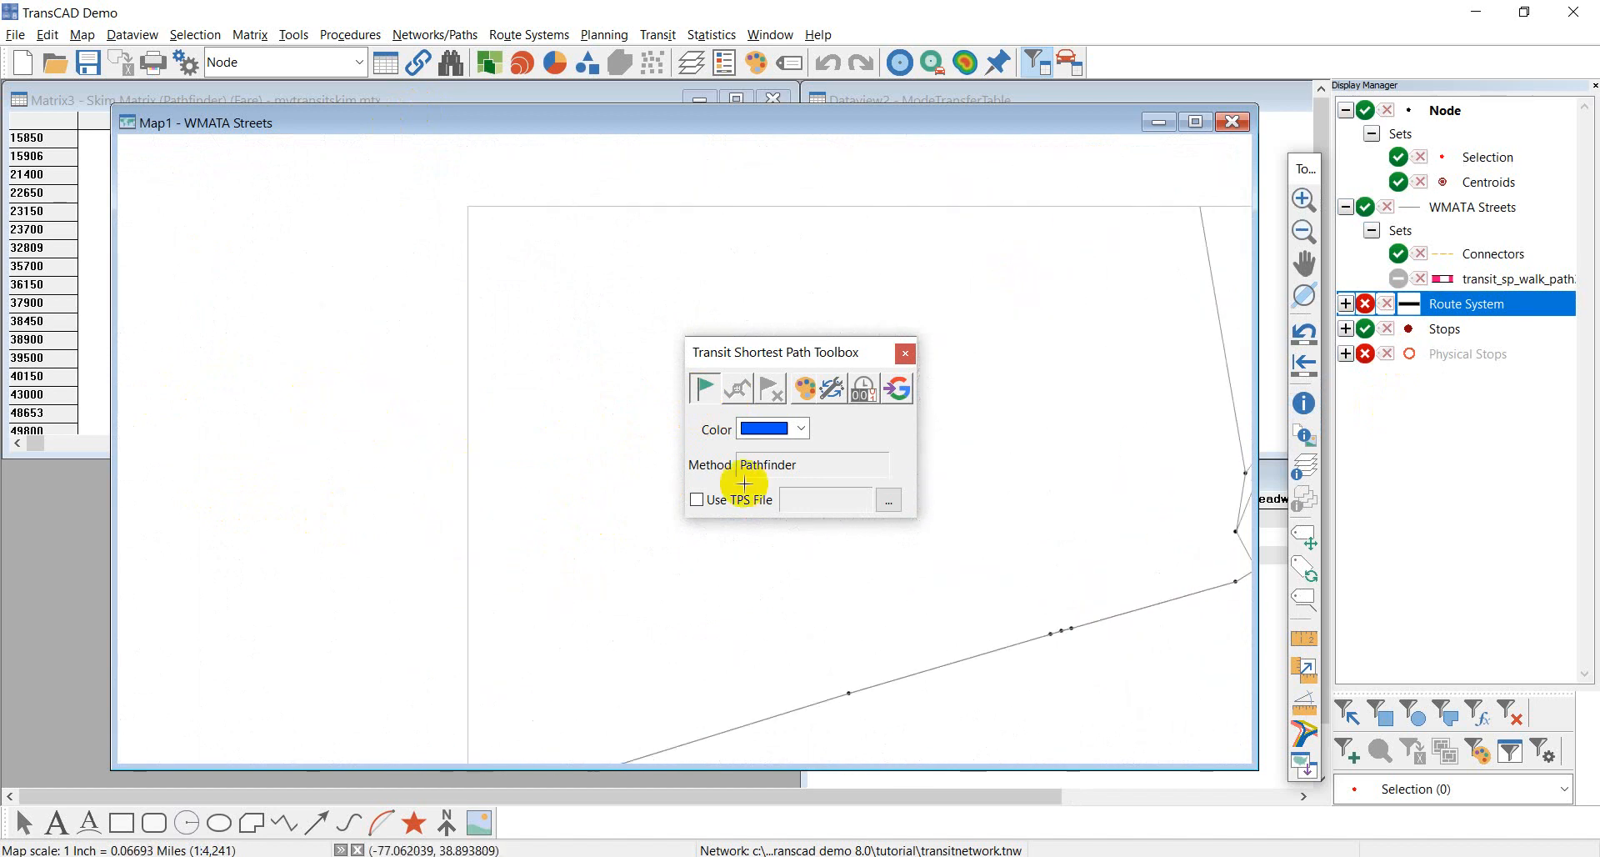
{"action": "scroll", "coordinate": [439, 543], "scroll_direction": "down", "scroll_amount": 1}
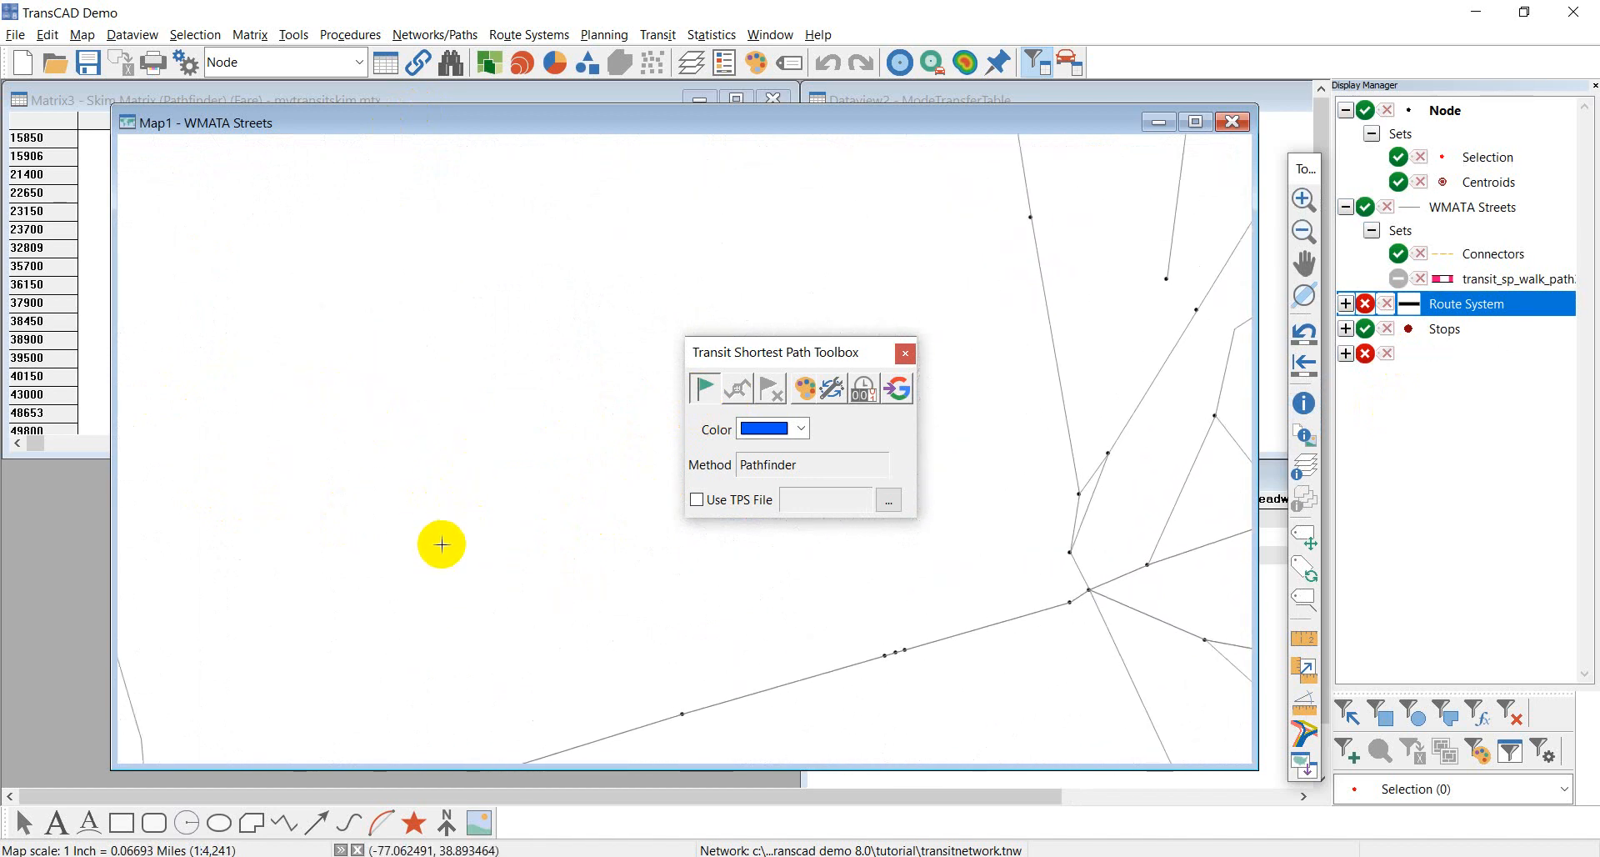
{"action": "scroll", "coordinate": [548, 506], "scroll_direction": "down", "scroll_amount": 2}
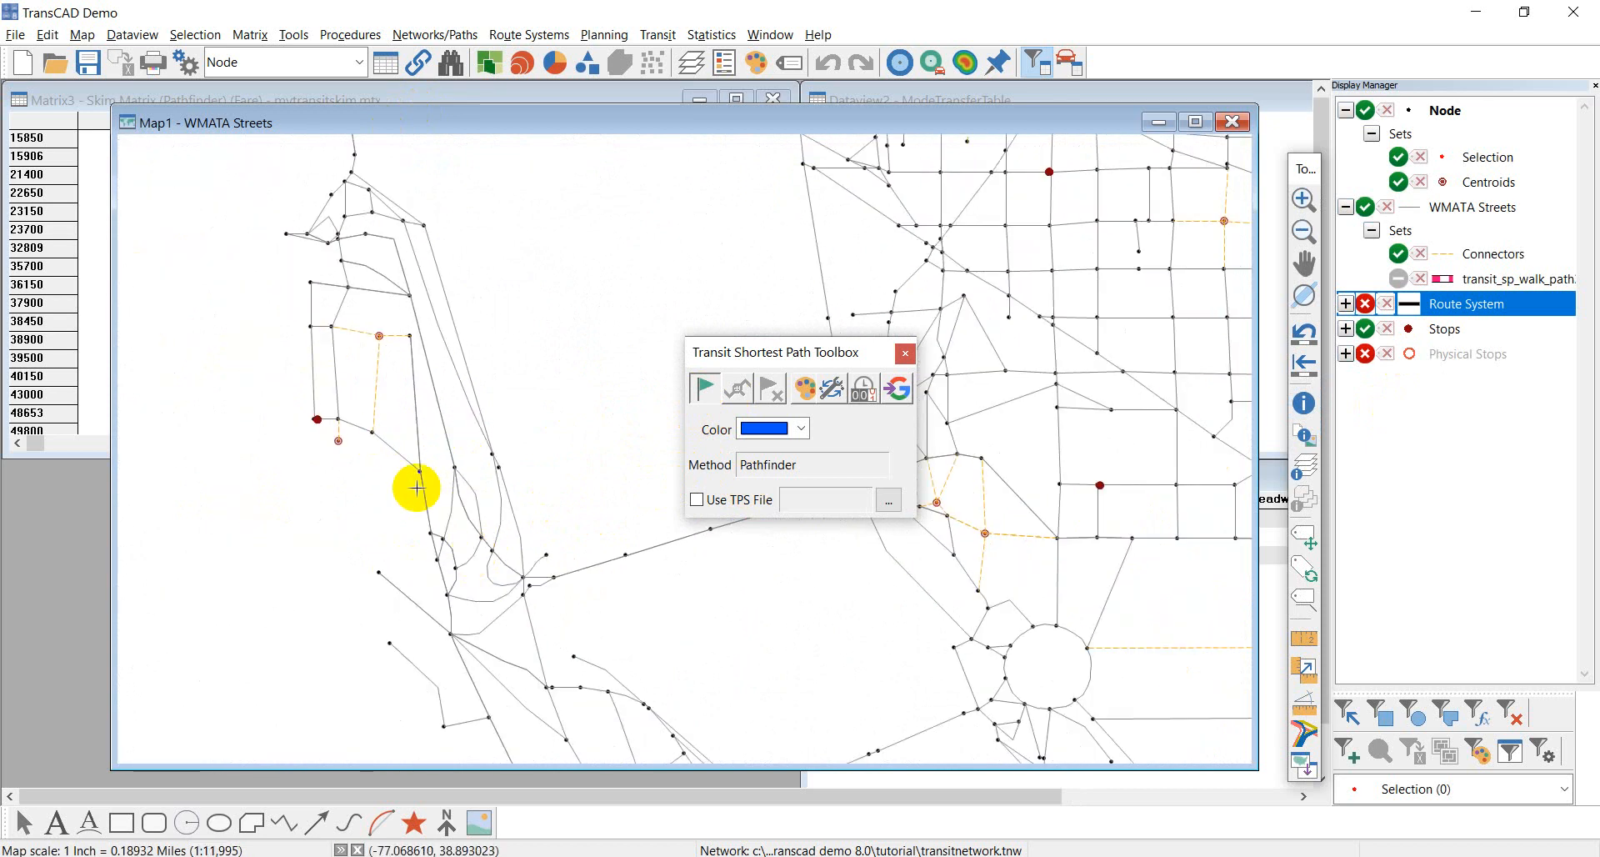
{"action": "left_click", "coordinate": [338, 442]}
- Place the path destination on centroid 21400, beside the stop near the southern highway interchanges
{"action": "left_click_drag", "start_coordinate": [653, 628], "coordinate": [561, 314]}
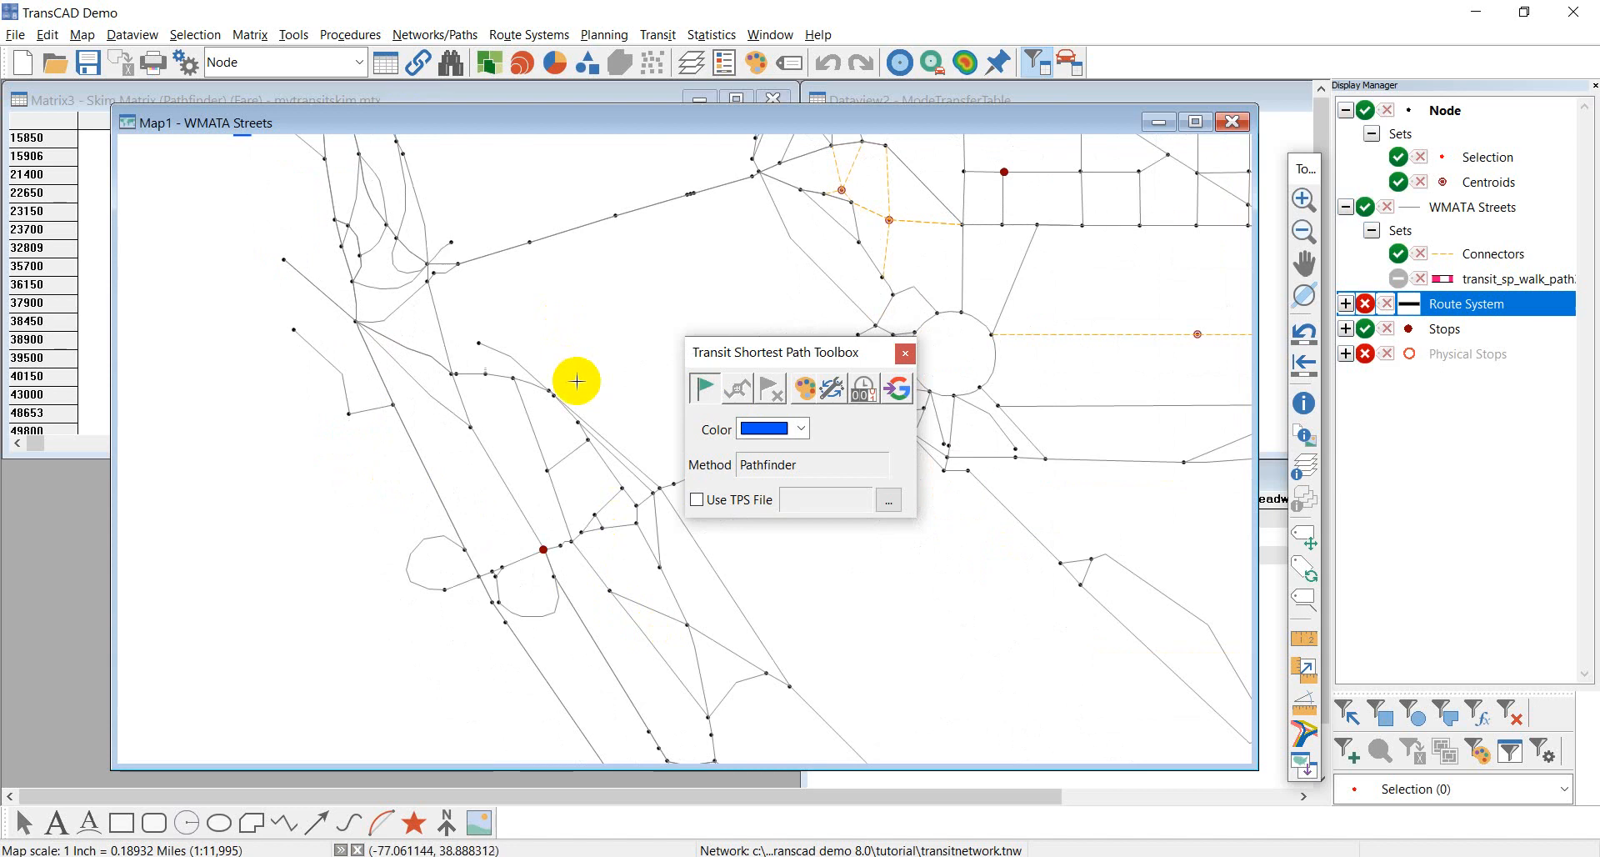
{"action": "scroll", "coordinate": [577, 381], "scroll_direction": "down", "scroll_amount": 3}
{"action": "left_click_drag", "start_coordinate": [748, 636], "coordinate": [540, 283]}
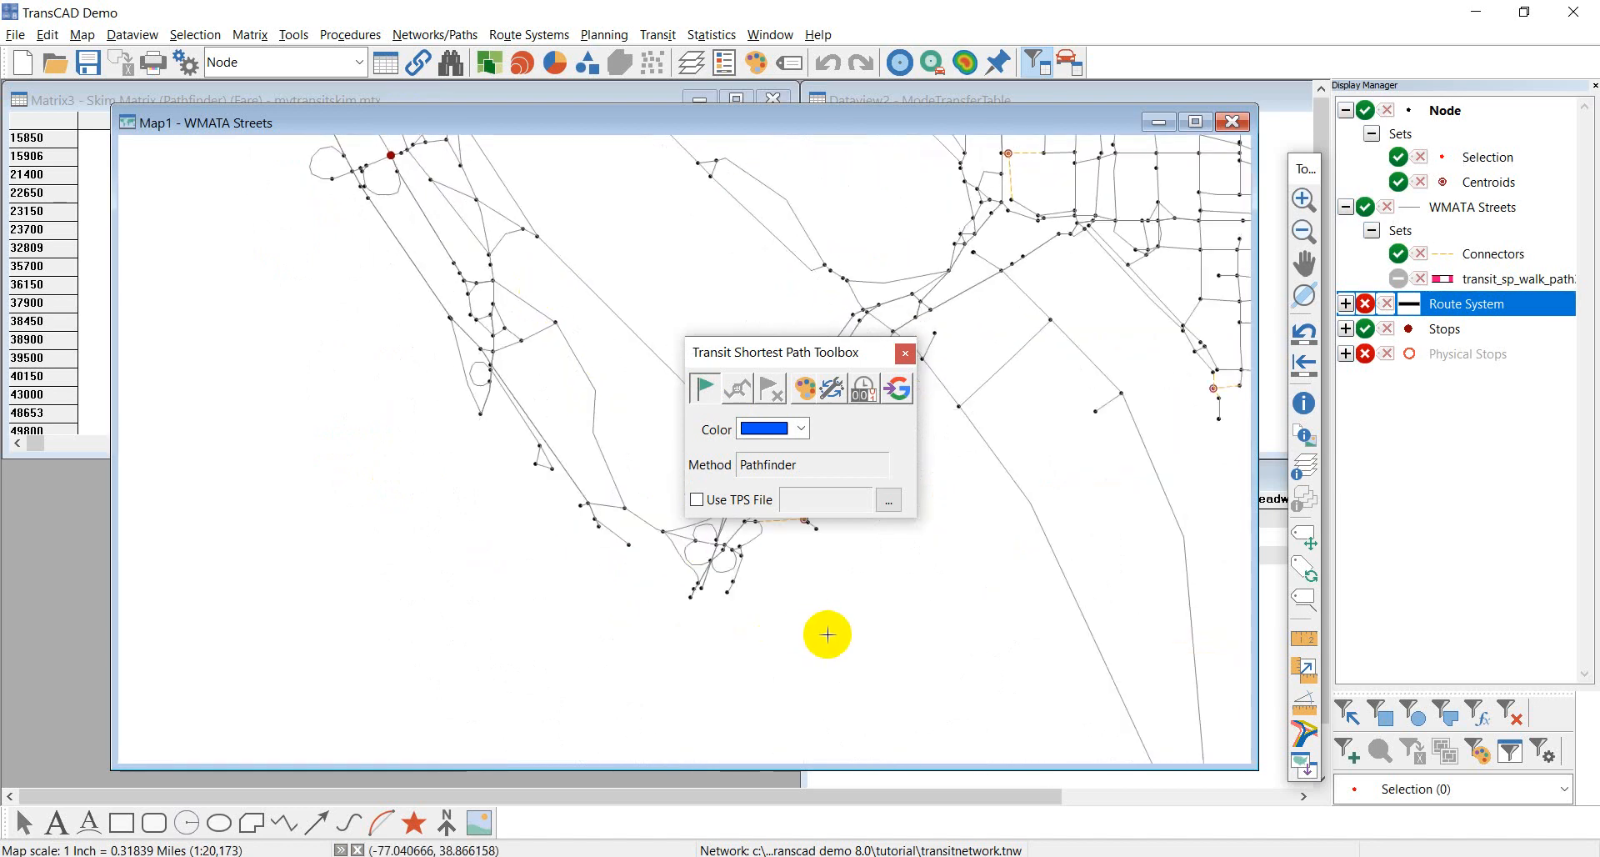
{"action": "left_click_drag", "start_coordinate": [791, 533], "coordinate": [681, 306]}
{"action": "scroll", "coordinate": [605, 586], "scroll_direction": "up", "scroll_amount": 4}
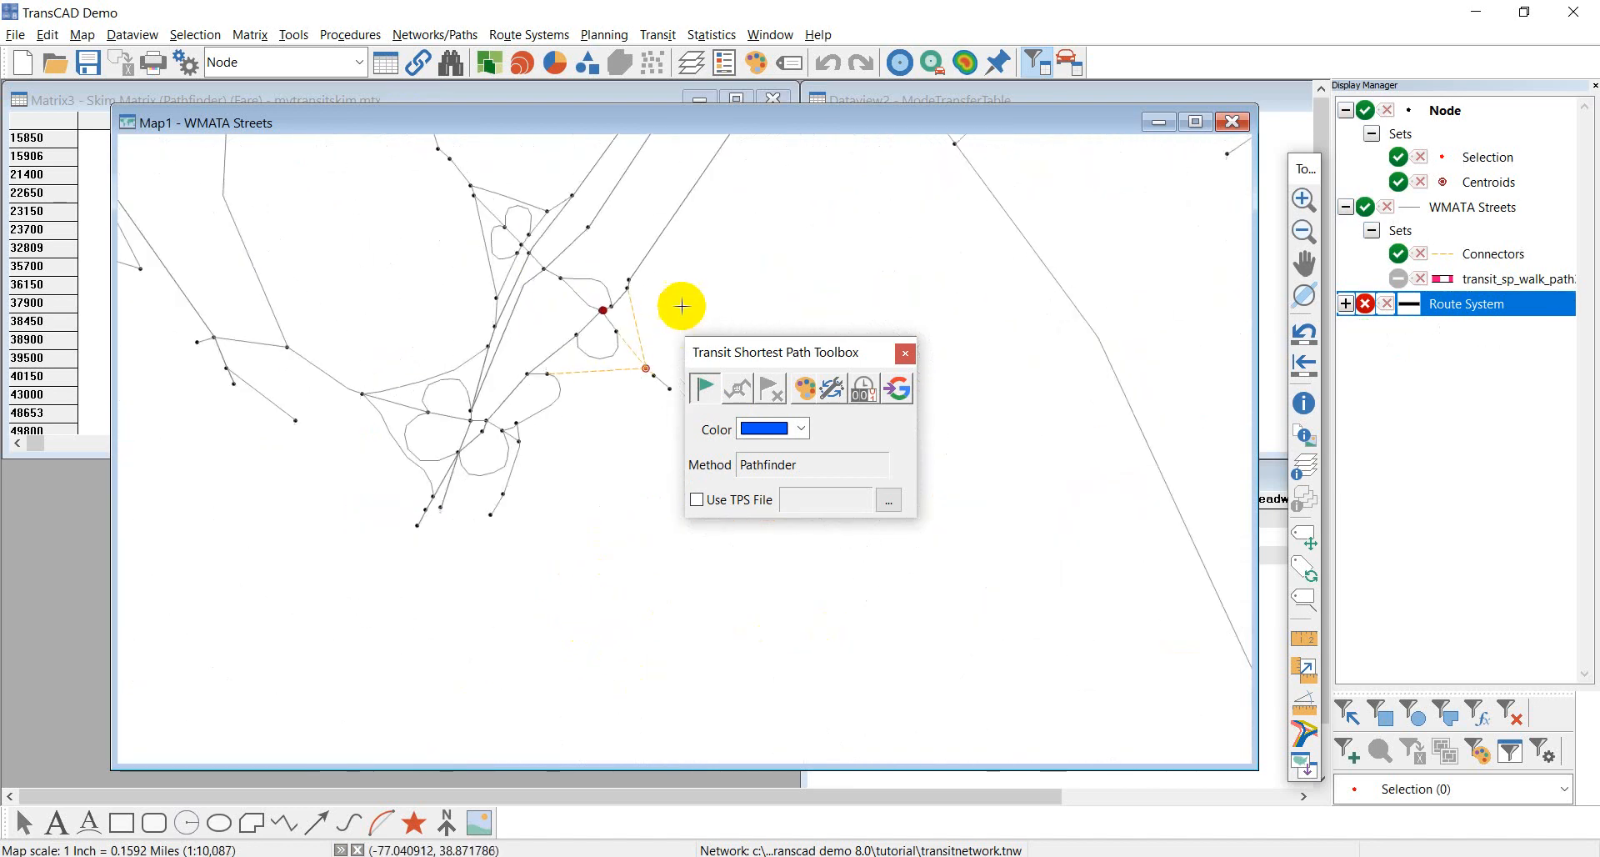
{"action": "scroll", "coordinate": [642, 359], "scroll_direction": "up", "scroll_amount": 6}
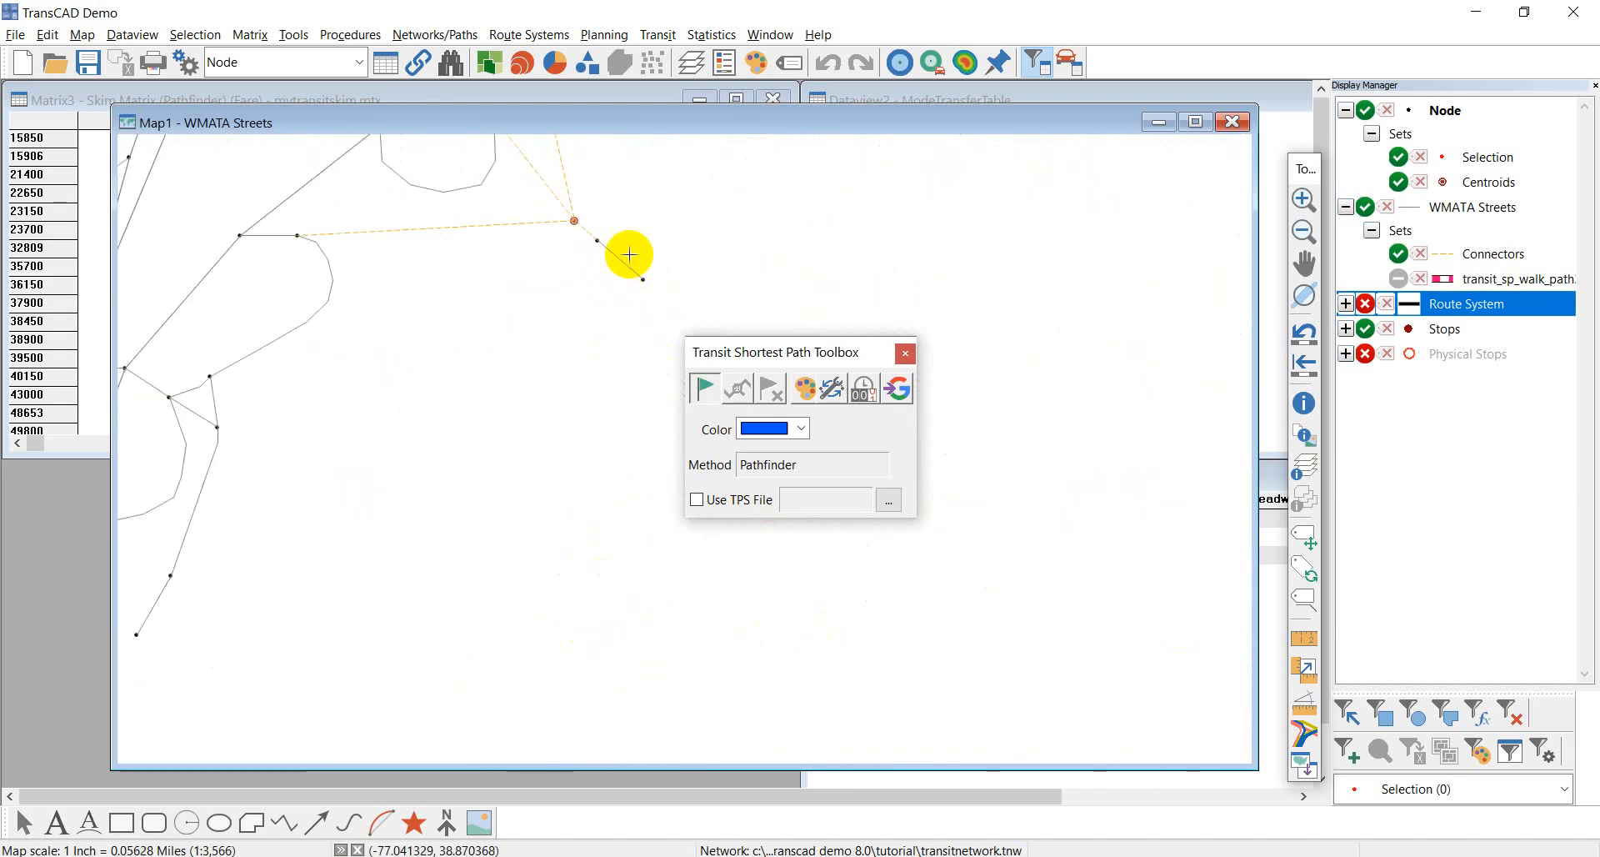
{"action": "left_click_drag", "start_coordinate": [629, 254], "coordinate": [572, 435]}
{"action": "scroll", "coordinate": [560, 474], "scroll_direction": "up", "scroll_amount": 1}
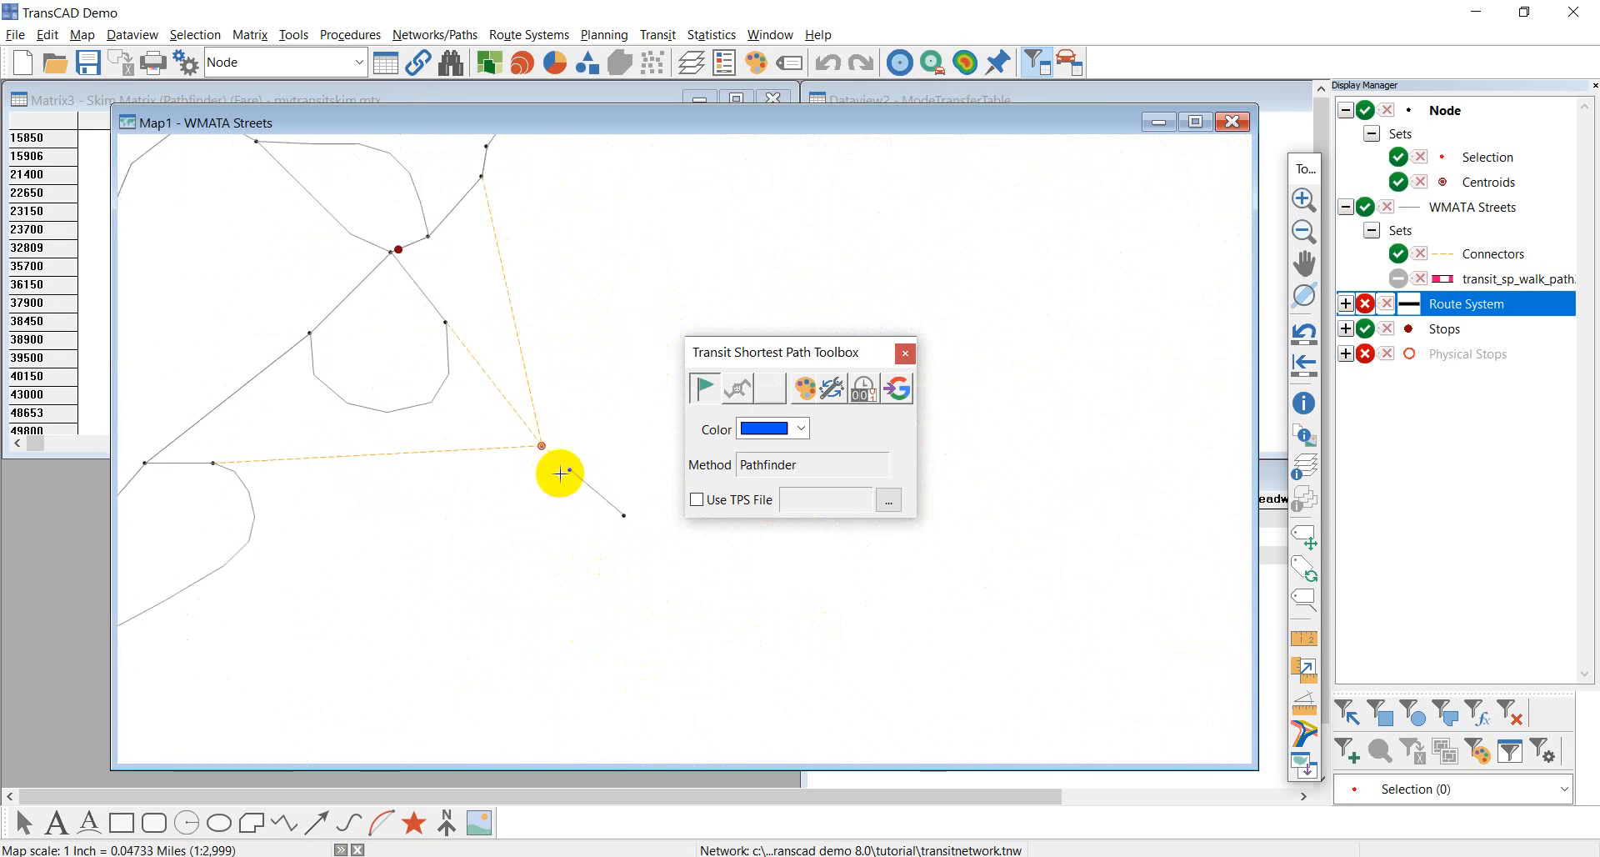
{"action": "left_click", "coordinate": [540, 445]}
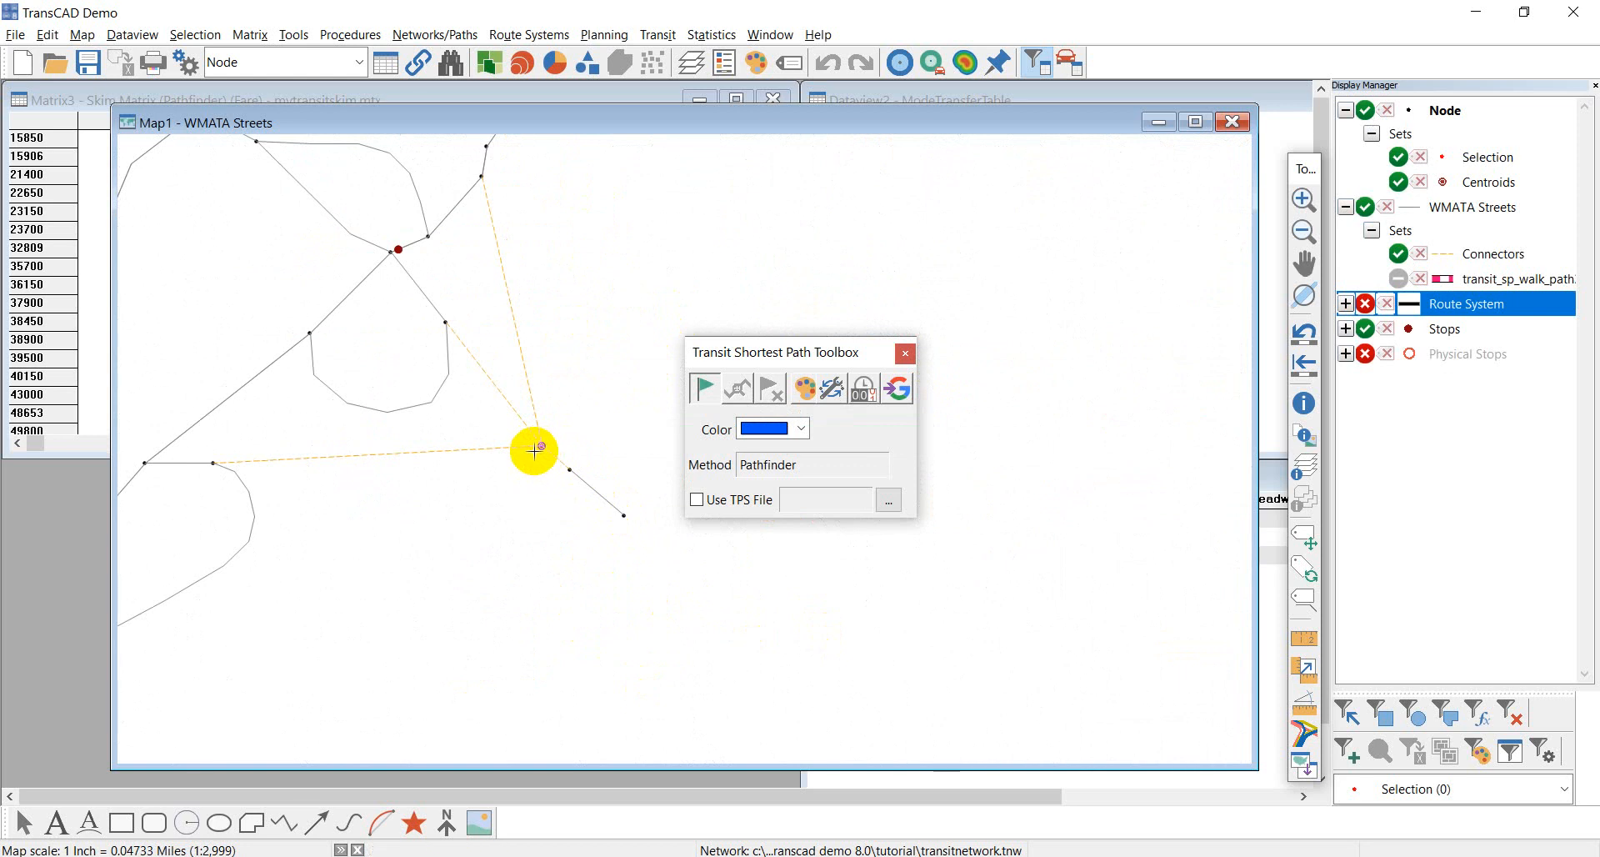
{"action": "scroll", "coordinate": [529, 463], "scroll_direction": "up", "scroll_amount": 1}
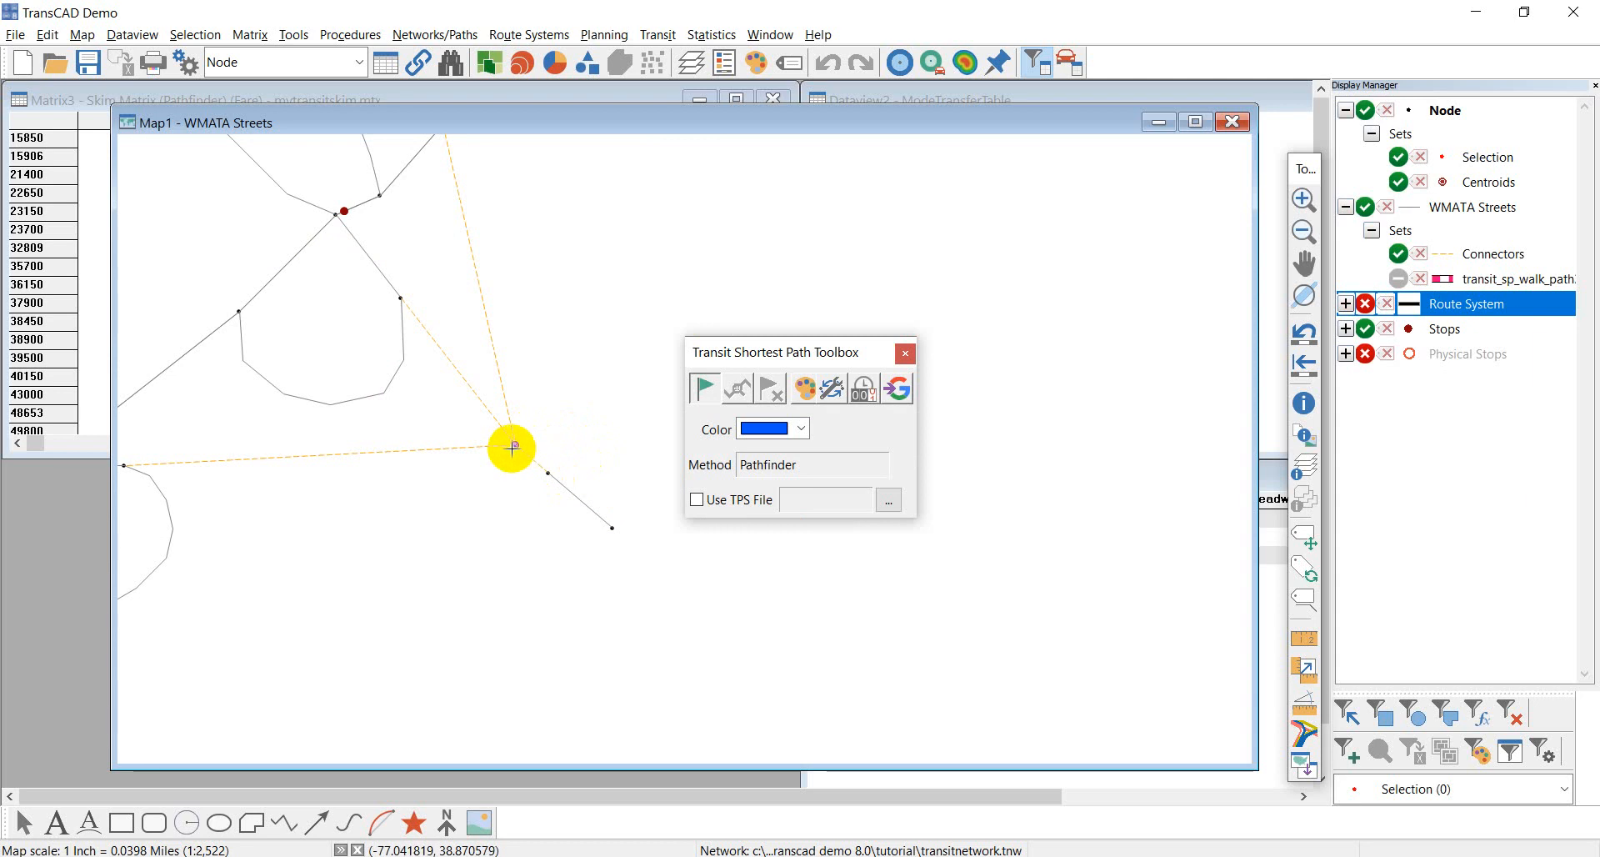
{"action": "left_click", "coordinate": [514, 444]}
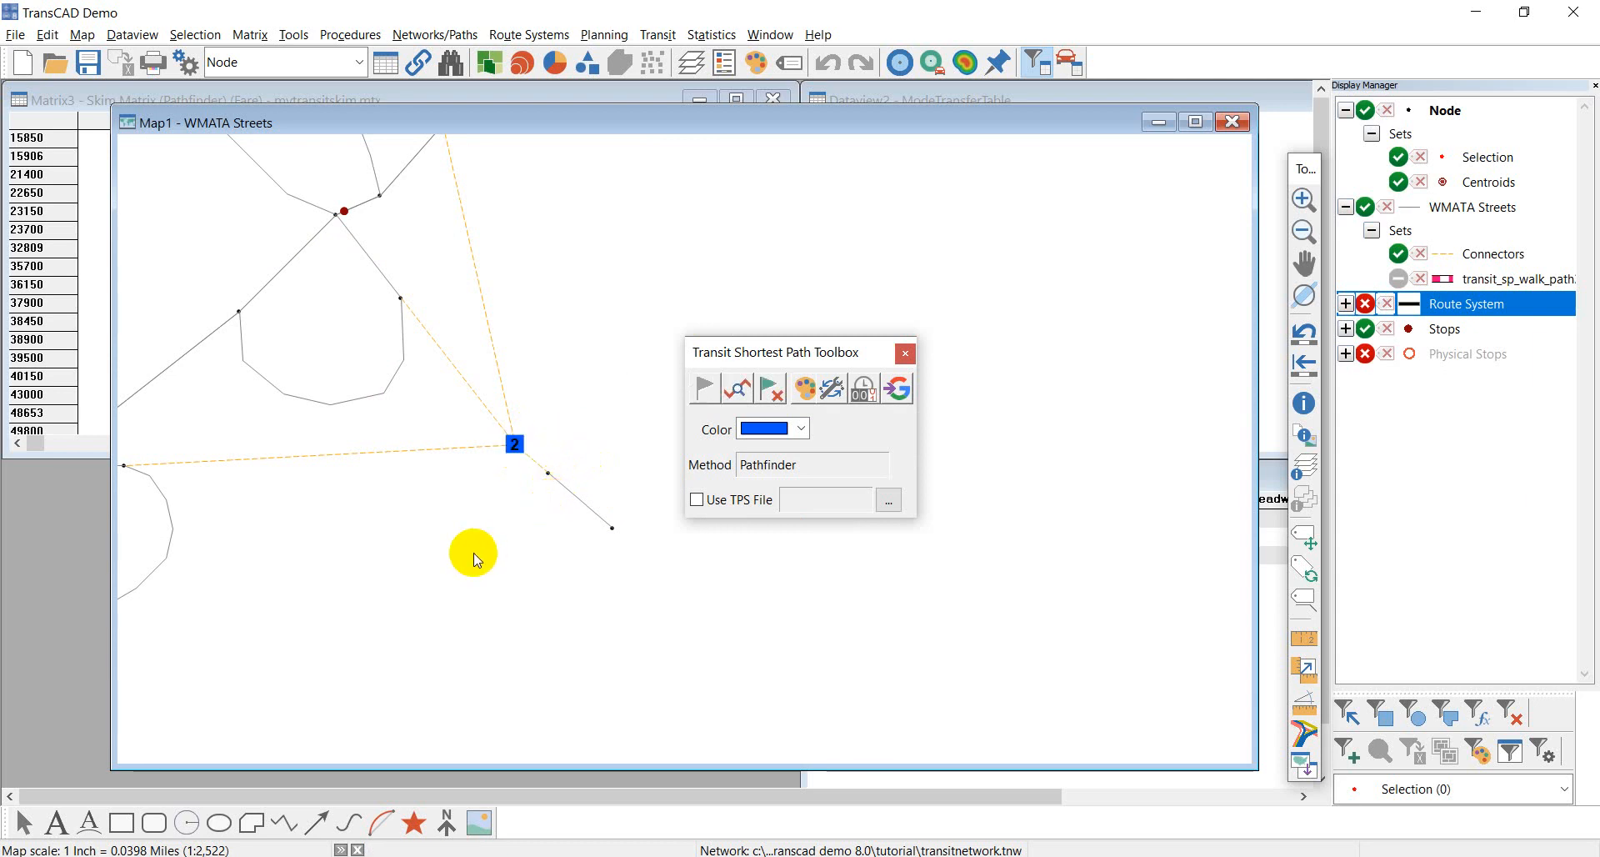
- Compute the Pathfinder transit path between the two centroids, taking the stop locations from Stop ID
{"action": "scroll", "coordinate": [481, 535], "scroll_direction": "down", "scroll_amount": 3}
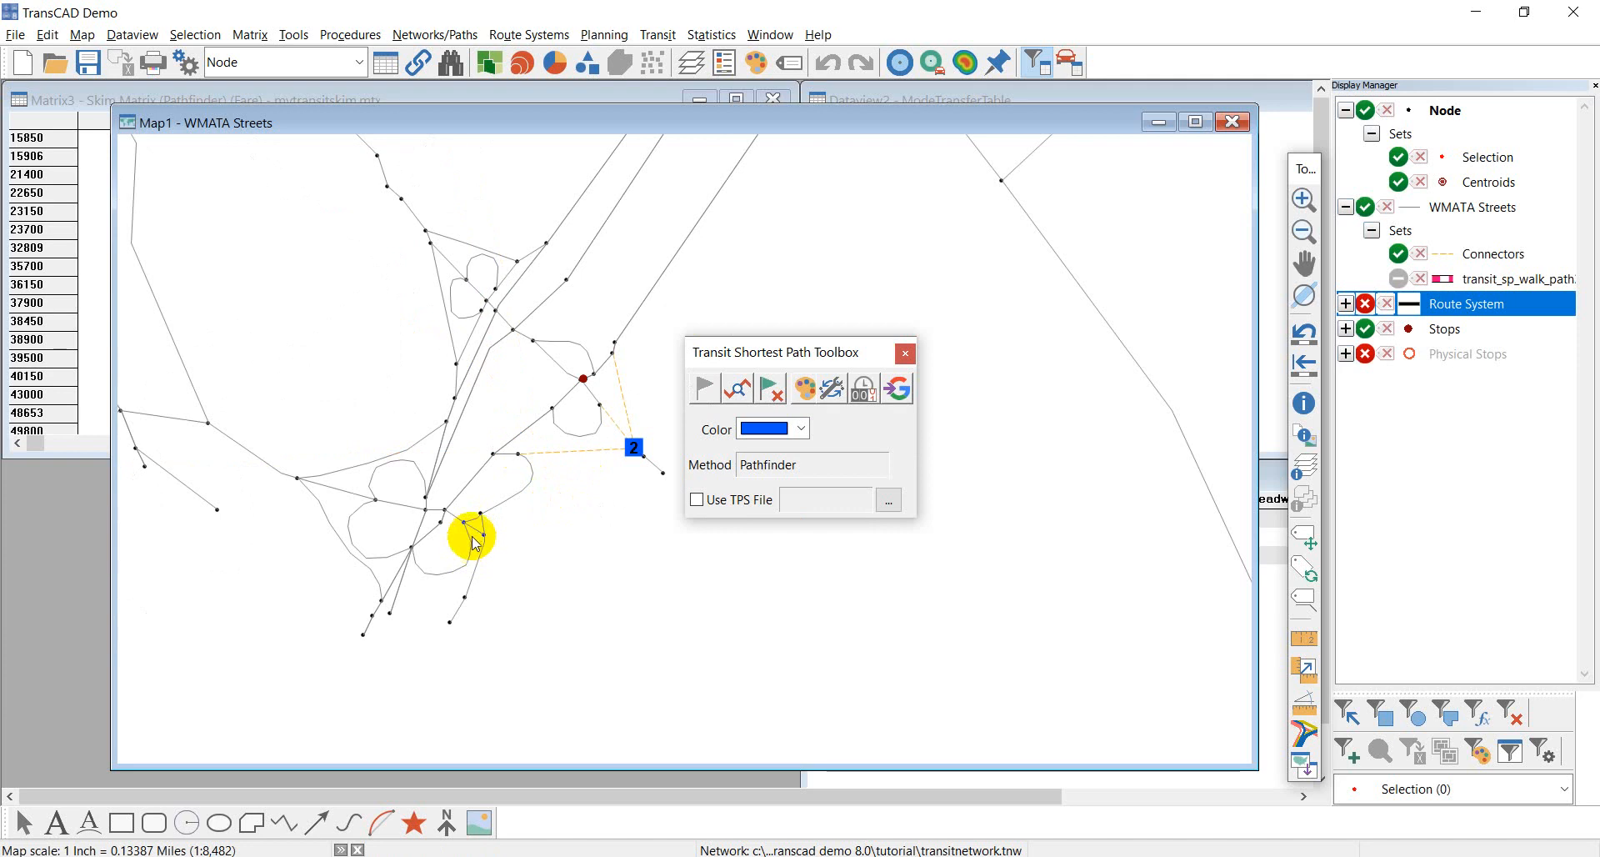
{"action": "left_click", "coordinate": [740, 392]}
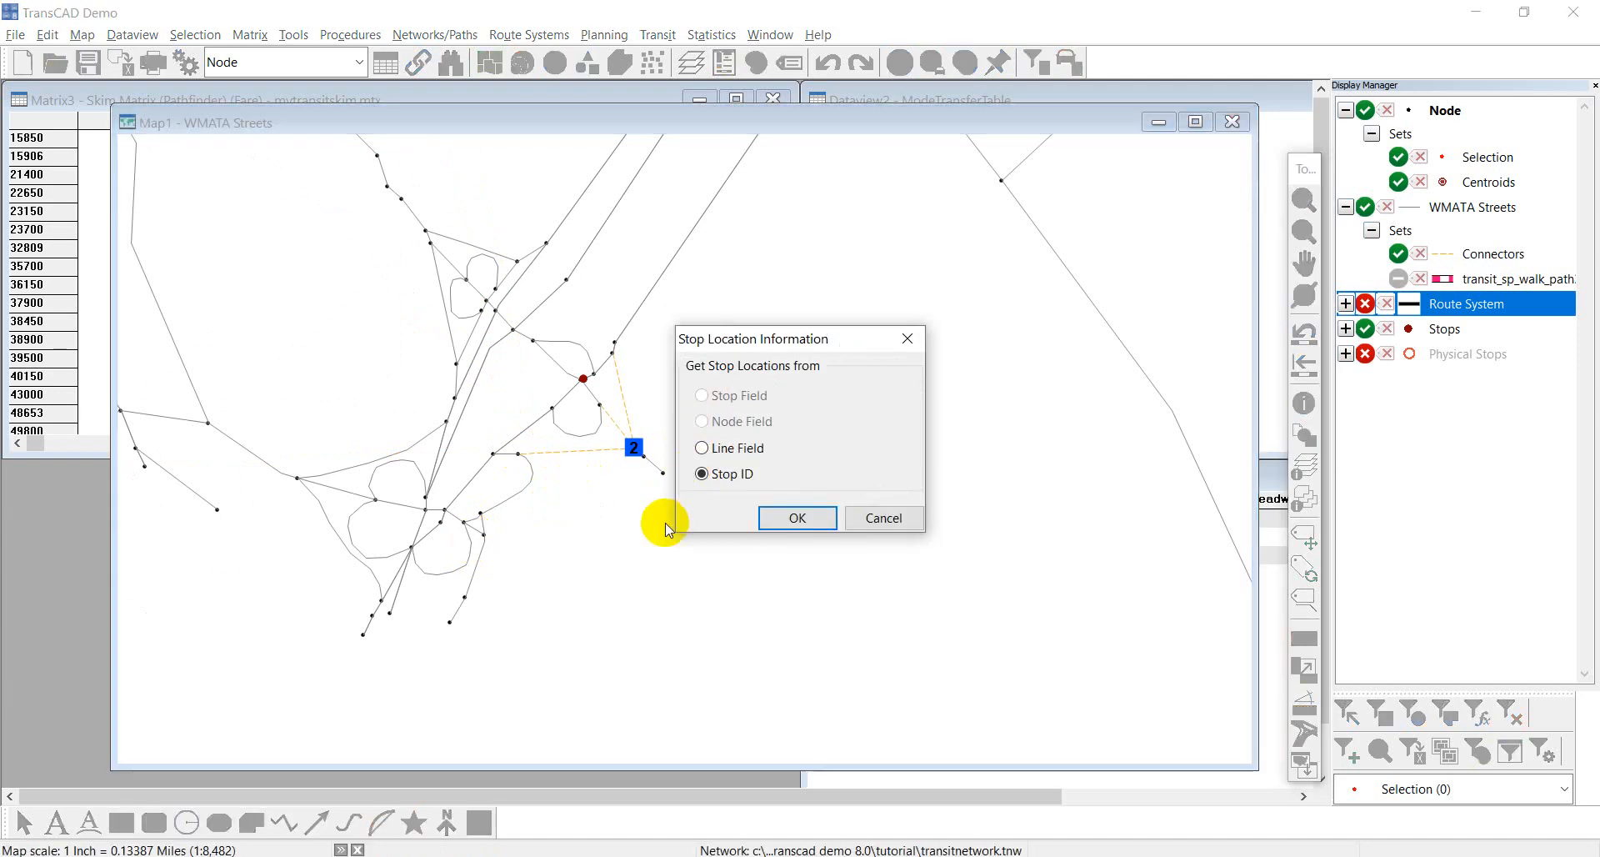
{"action": "left_click", "coordinate": [792, 518]}
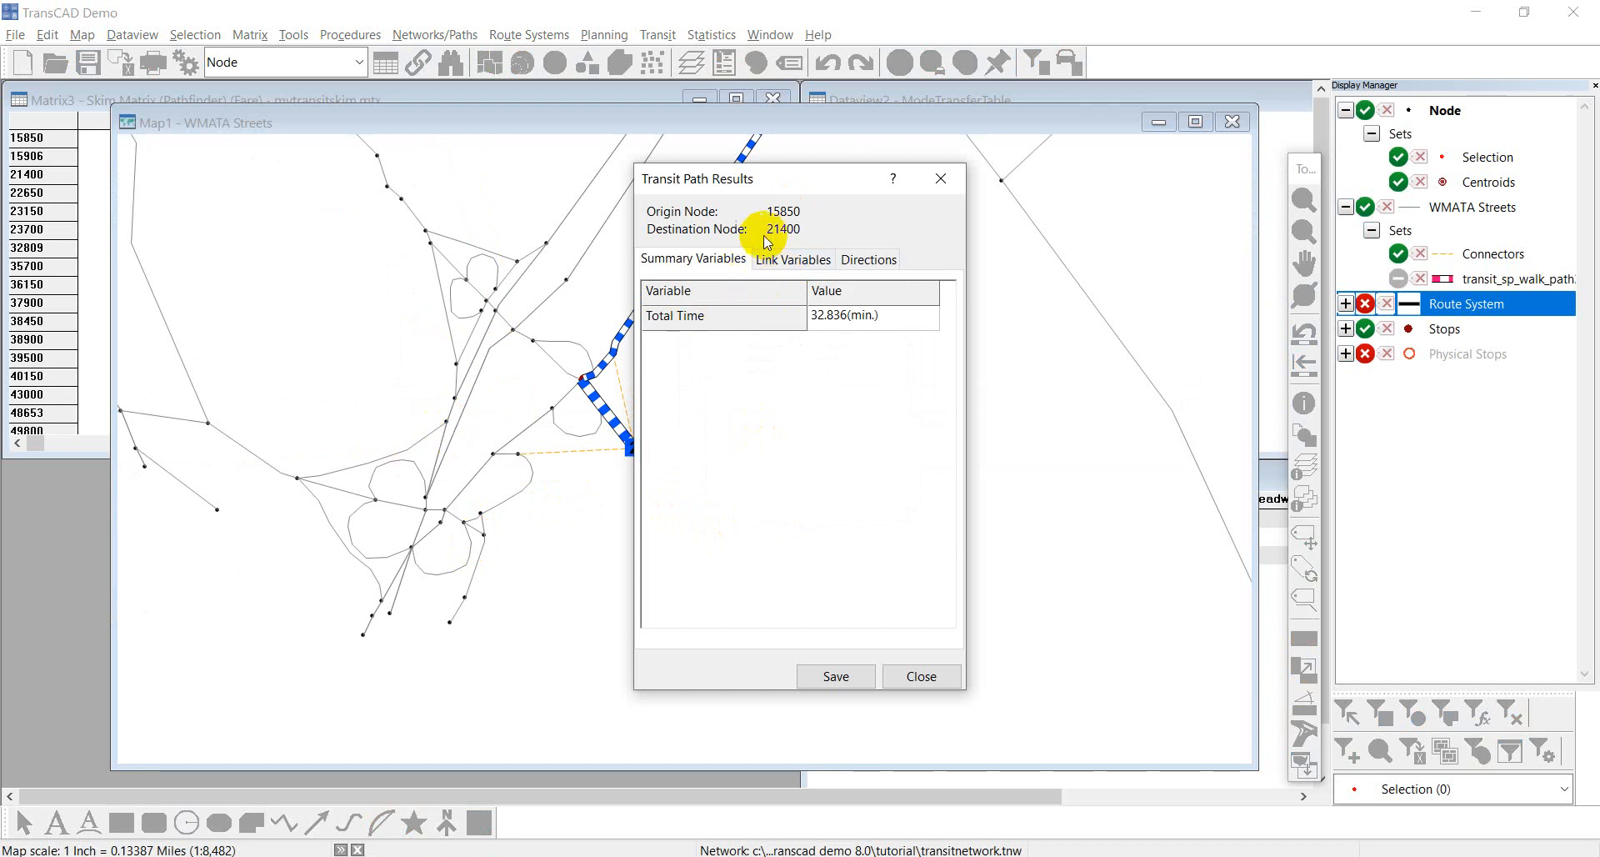
- Review the step-by-step directions of the computed transit path, and close the path results
{"action": "left_click_drag", "start_coordinate": [749, 183], "coordinate": [858, 189]}
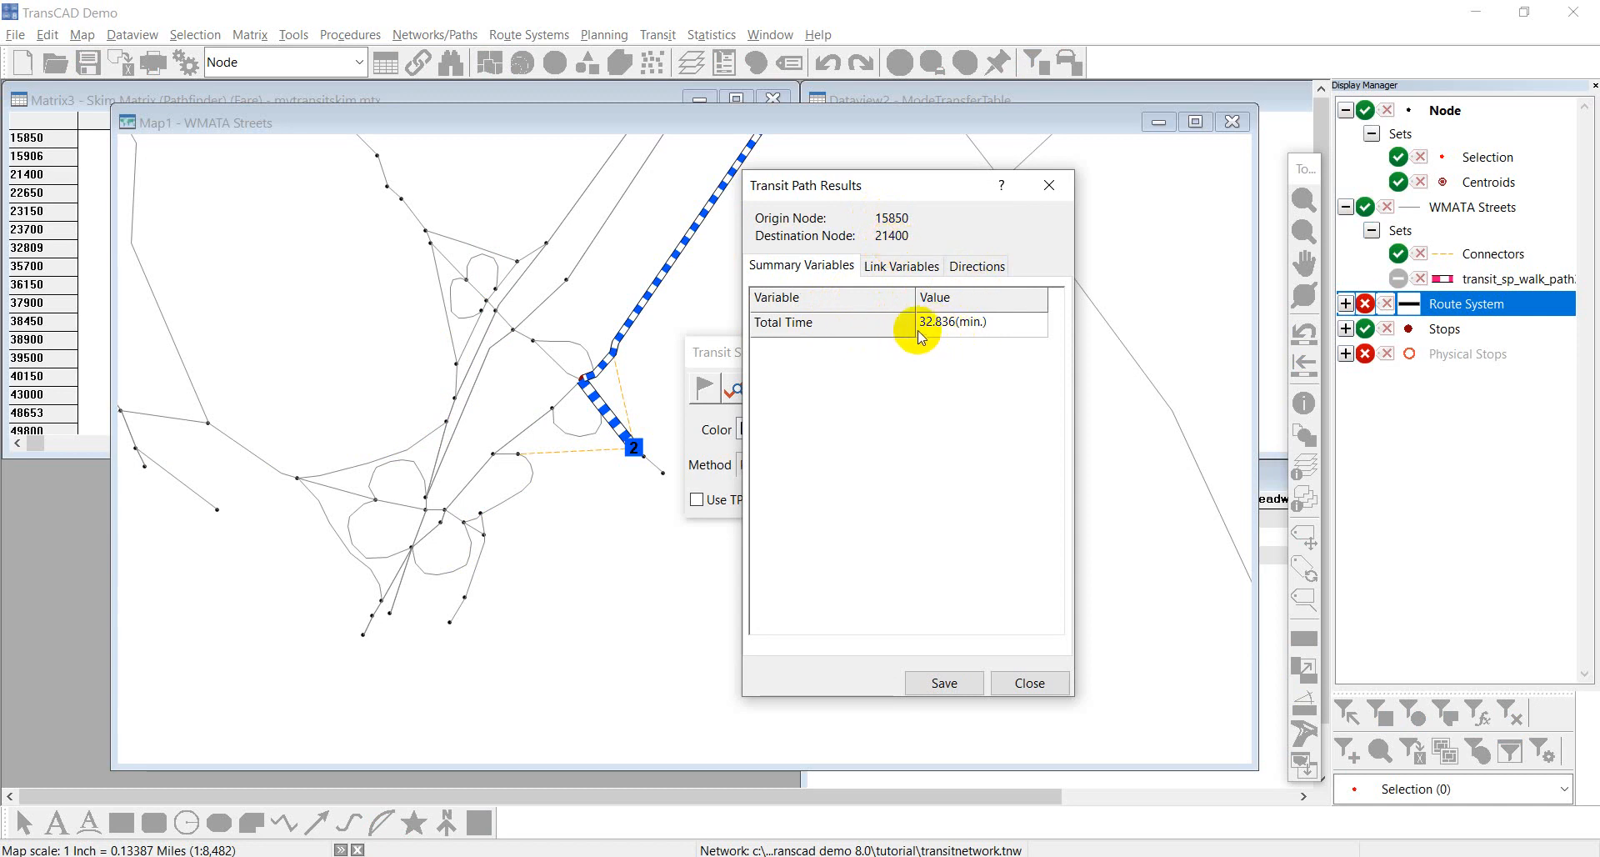
{"action": "left_click", "coordinate": [972, 268]}
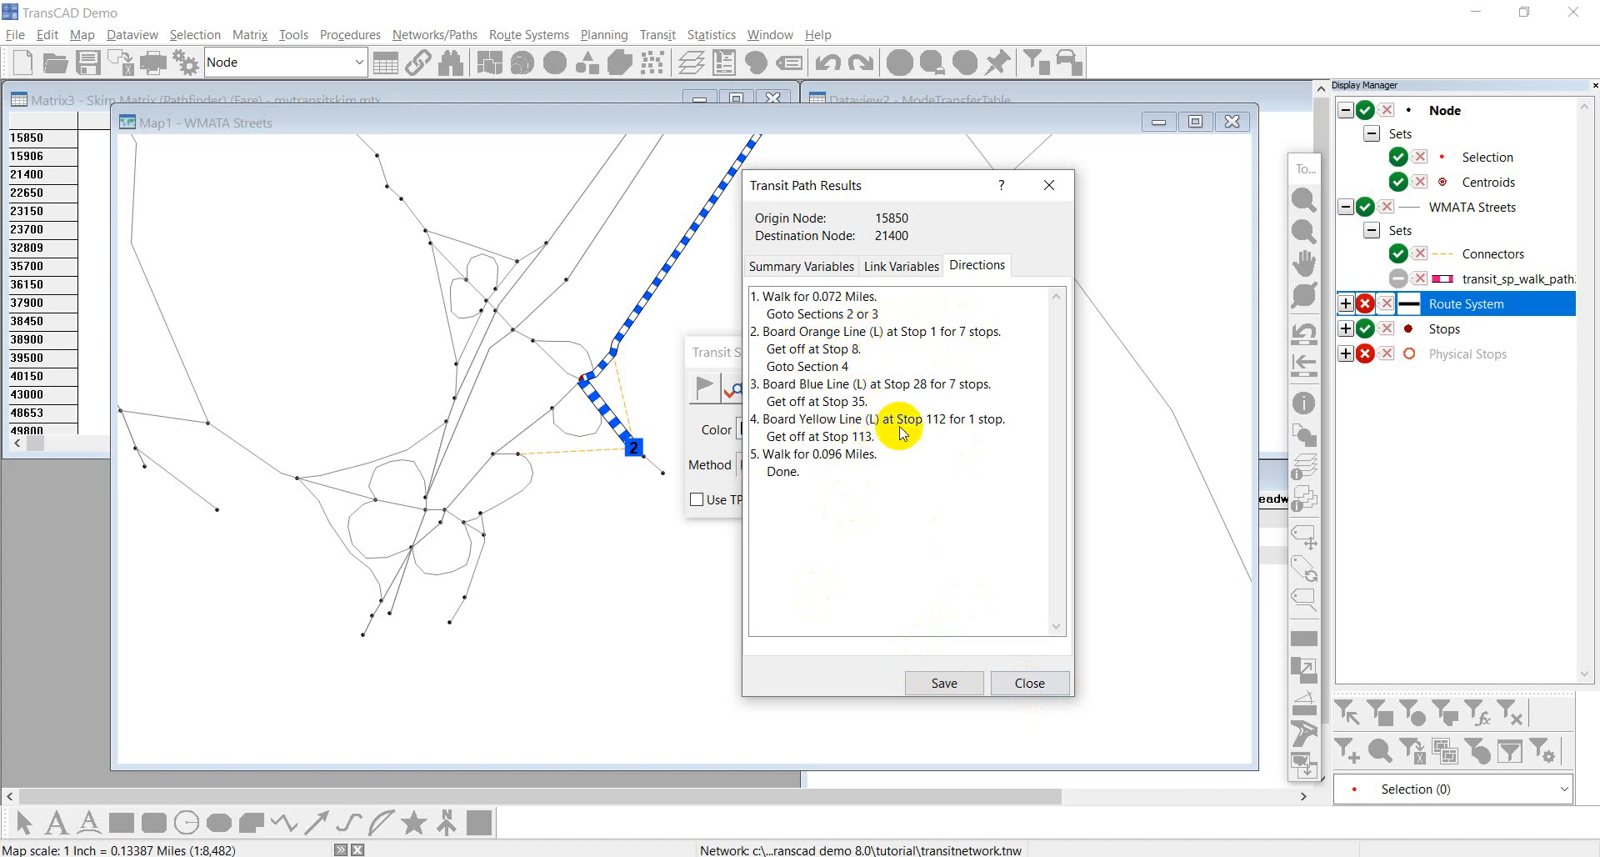
{"action": "left_click", "coordinate": [1052, 683]}
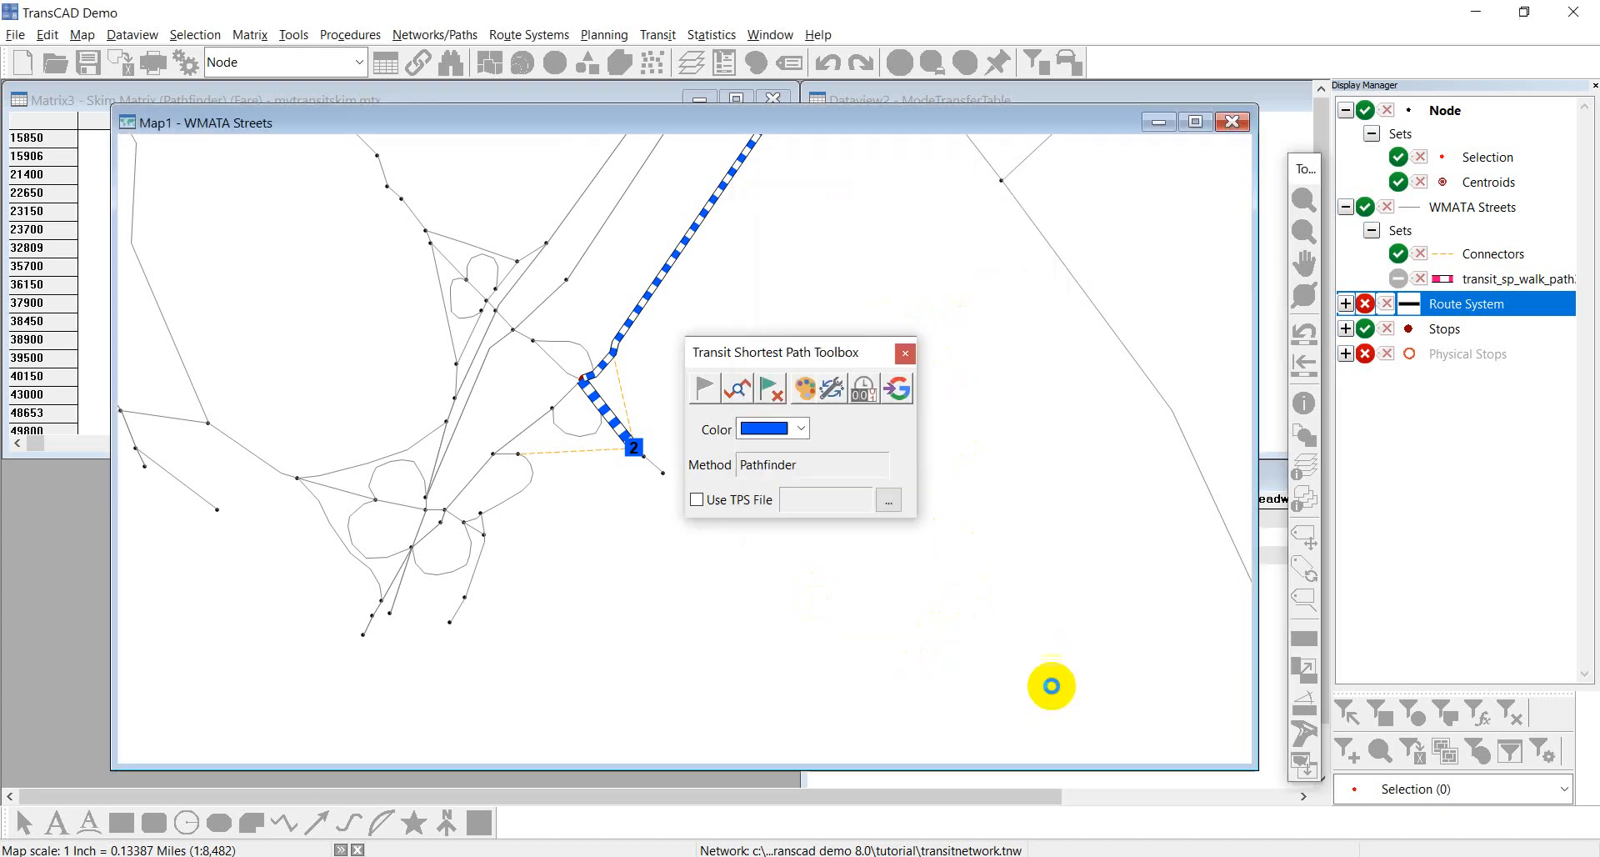
- Move the WMATA Streets map window below the skim matrix so both are in view
{"action": "left_click", "coordinate": [523, 100]}
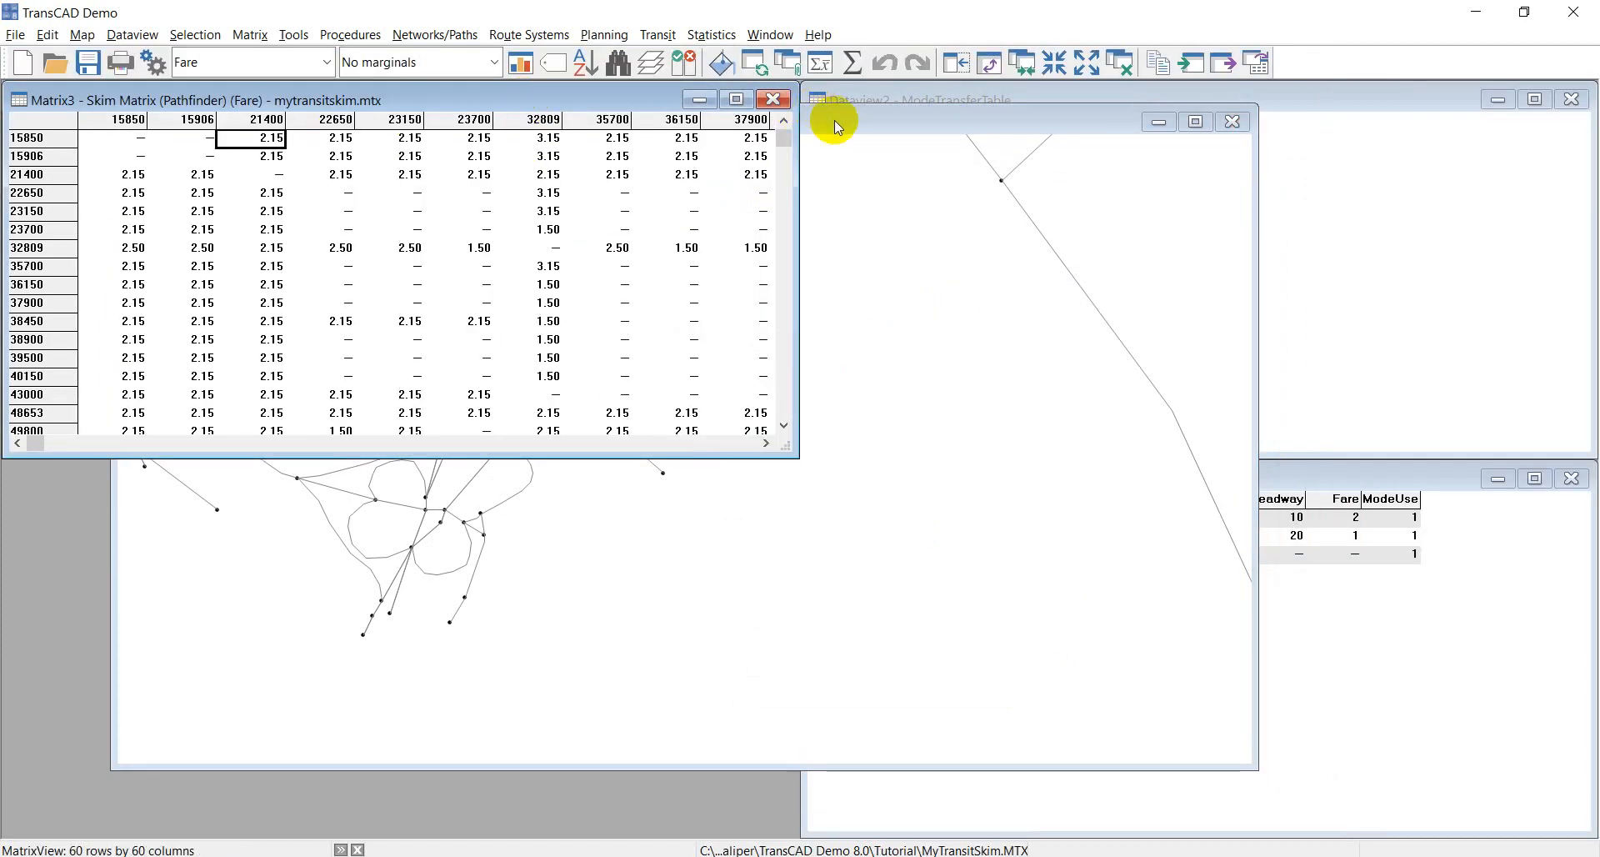
{"action": "left_click_drag", "start_coordinate": [833, 120], "coordinate": [750, 321]}
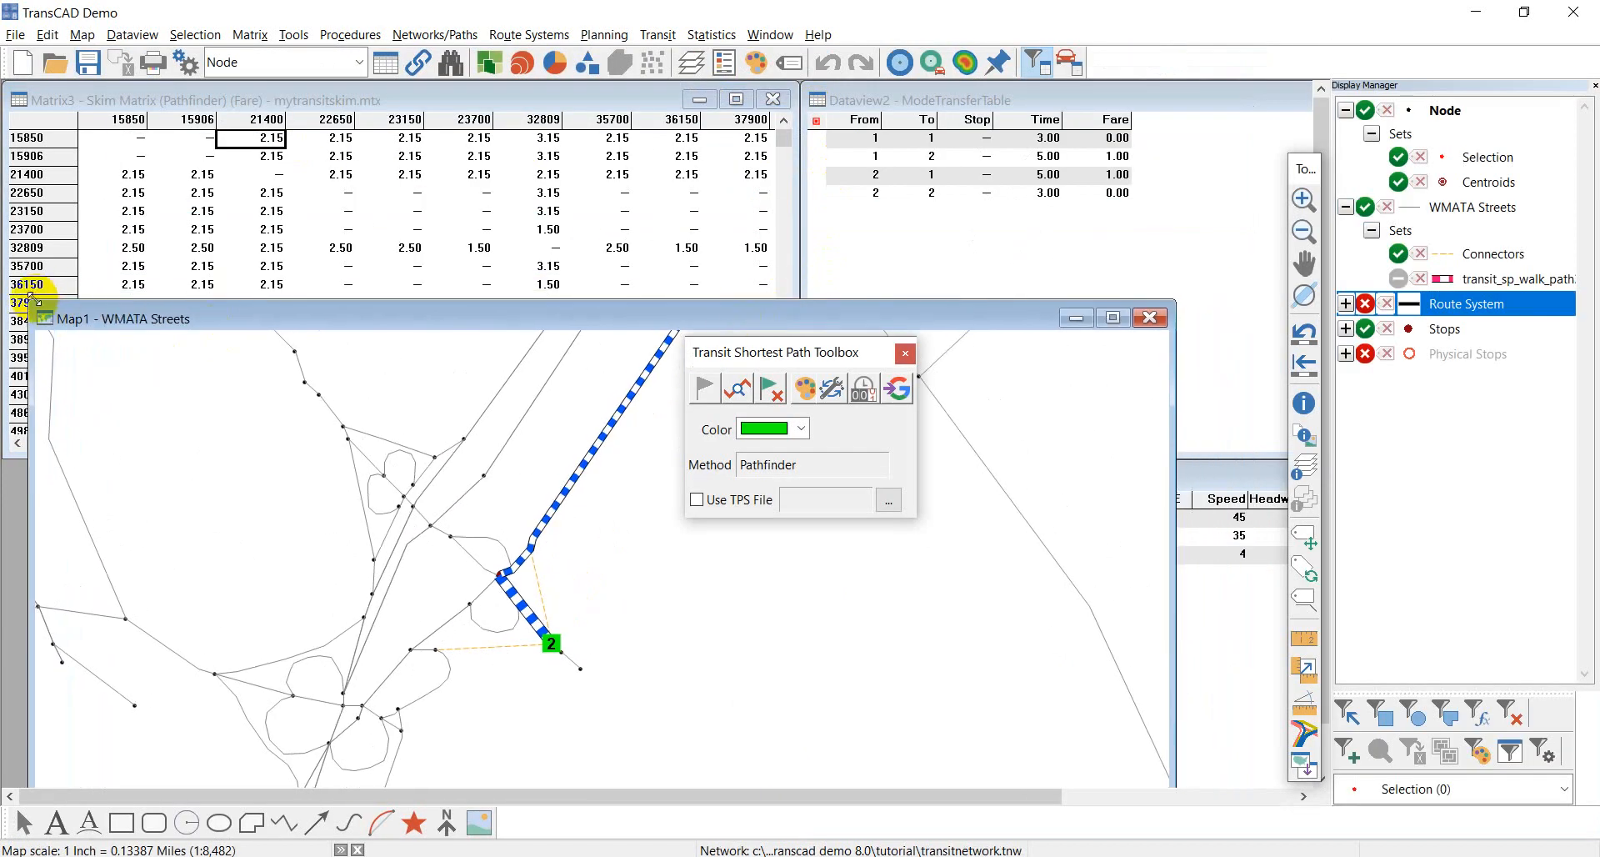
{"action": "left_click_drag", "start_coordinate": [65, 305], "coordinate": [71, 493]}
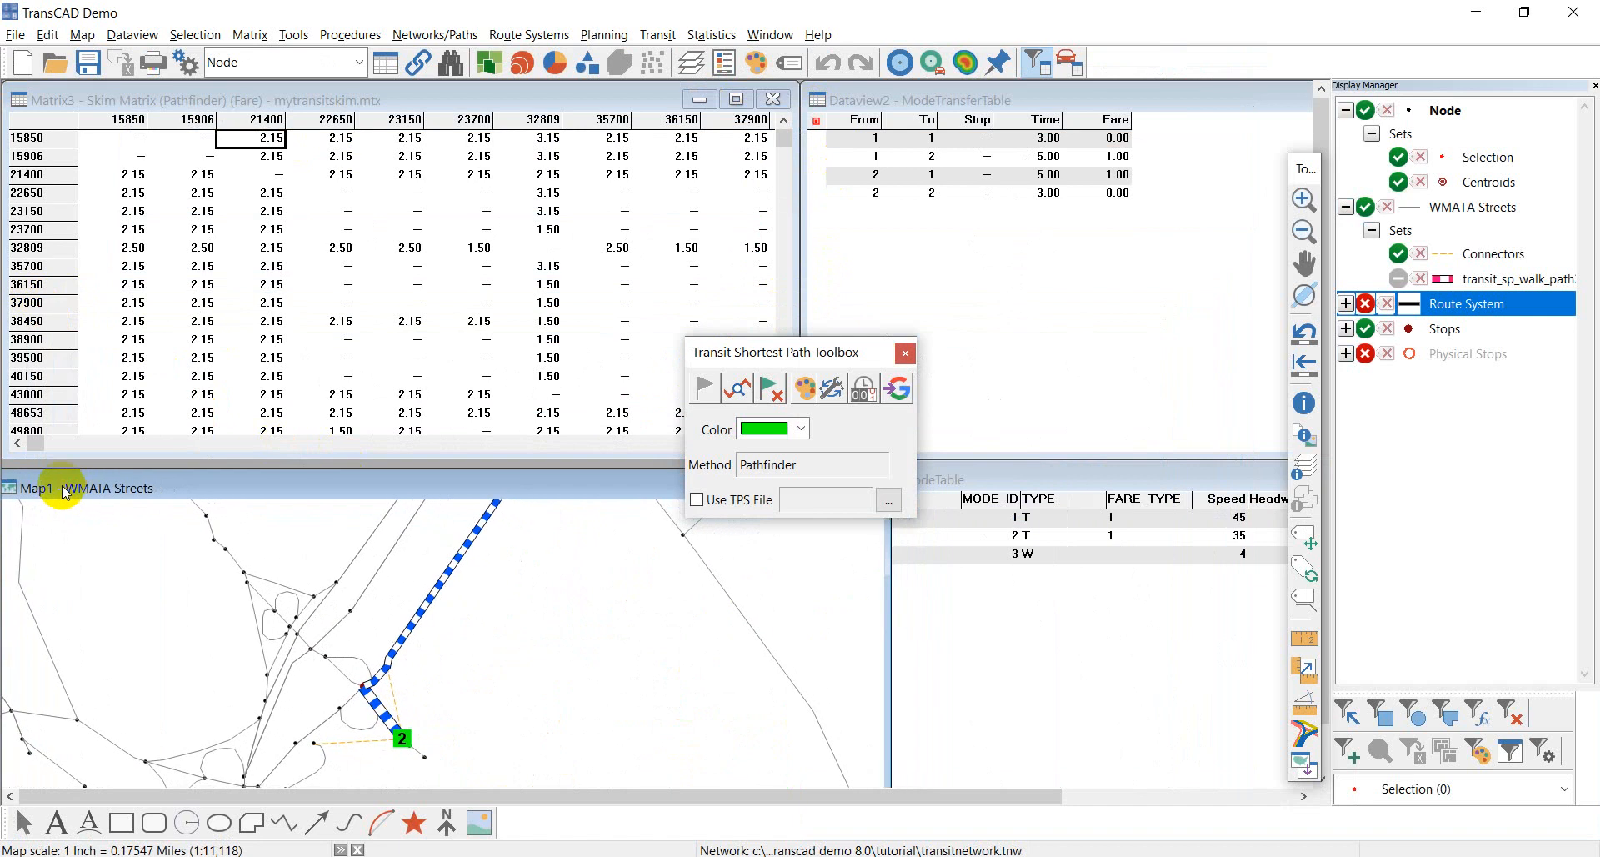
- Compare the skimmed fares between 15850 and 32809 in both travel directions
{"action": "left_click", "coordinate": [463, 209]}
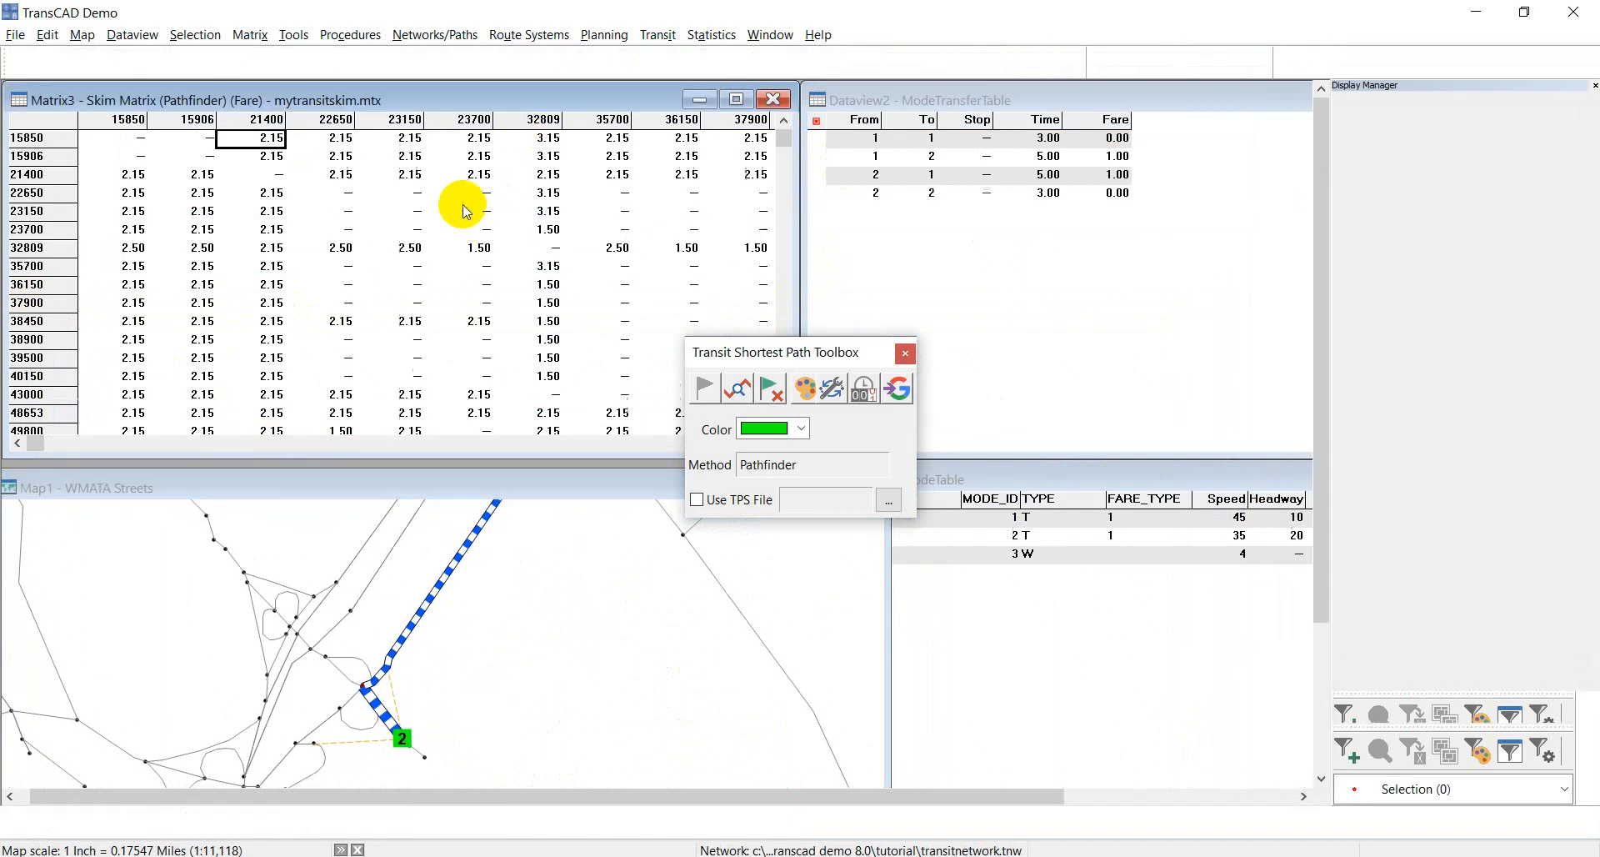
{"action": "left_click", "coordinate": [548, 141]}
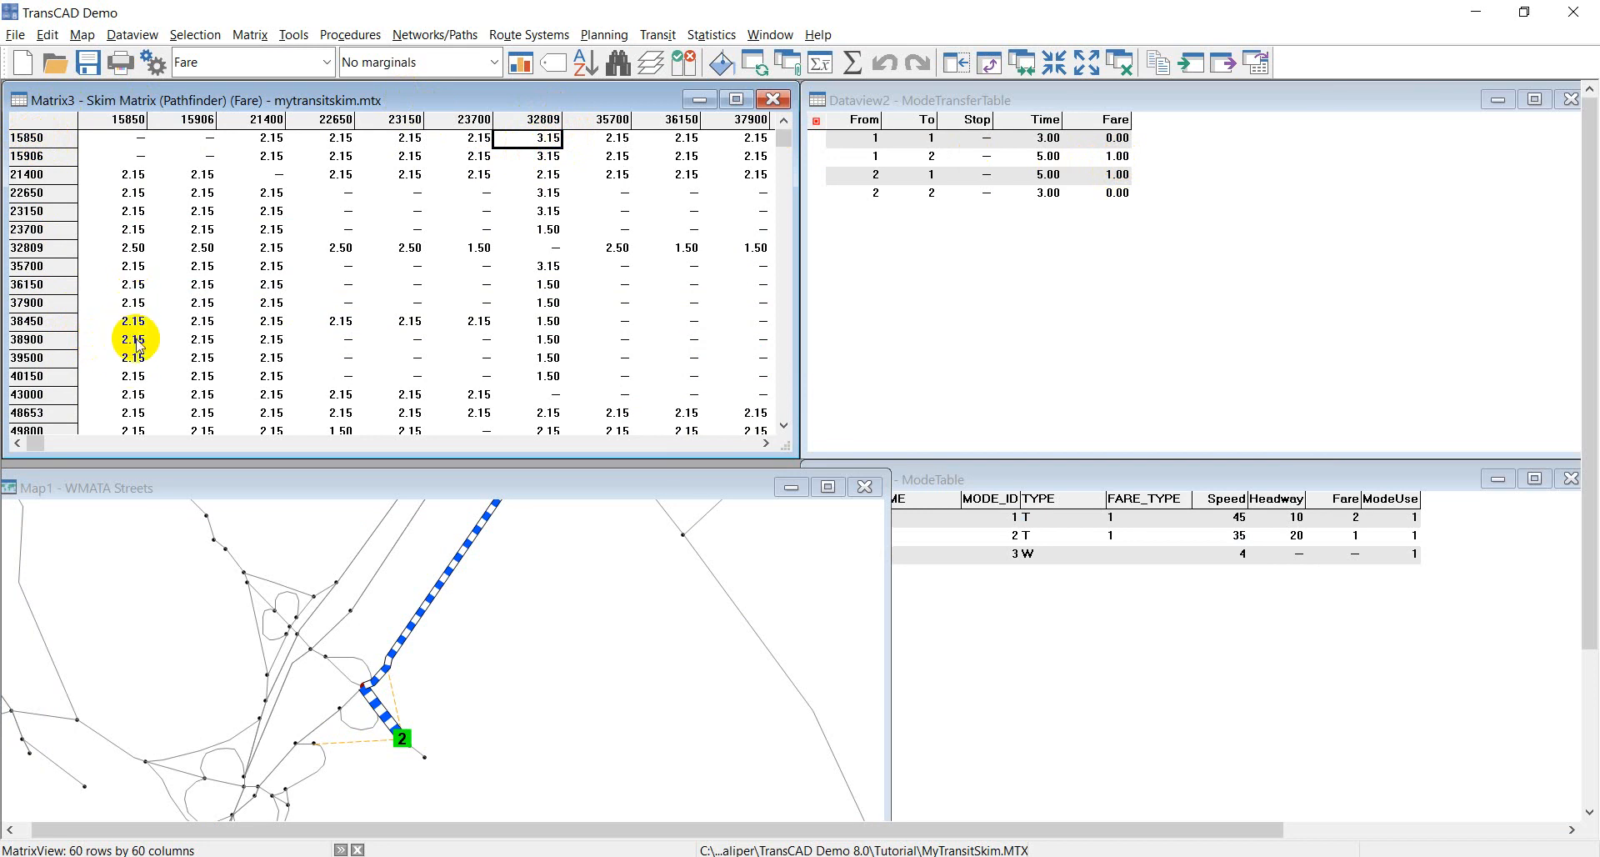
{"action": "left_click", "coordinate": [114, 248]}
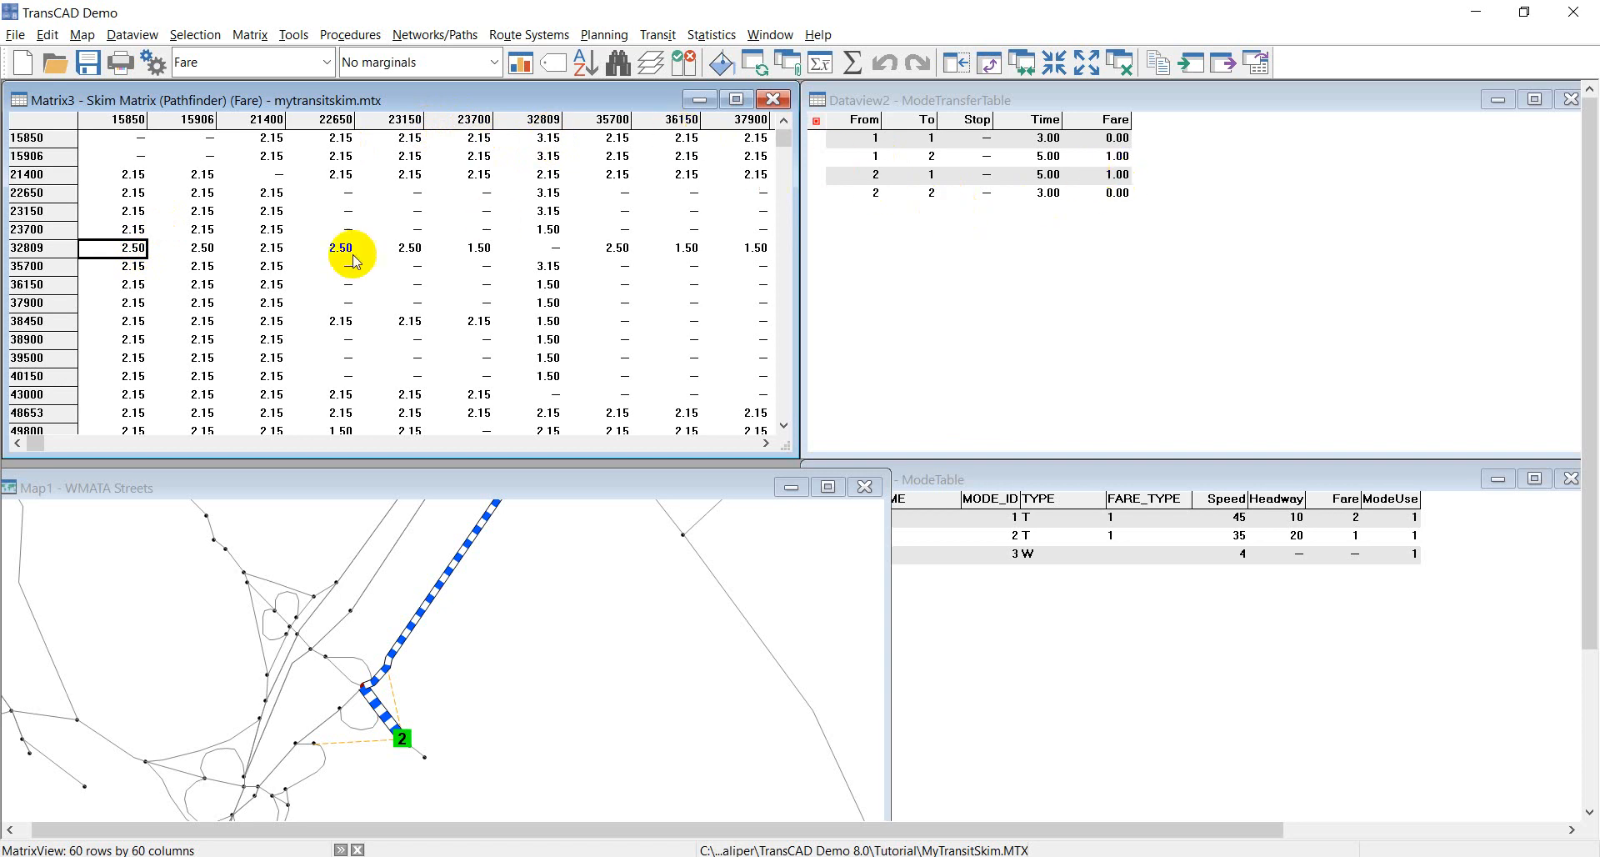
{"action": "left_click", "coordinate": [548, 140]}
{"action": "left_click", "coordinate": [125, 248]}
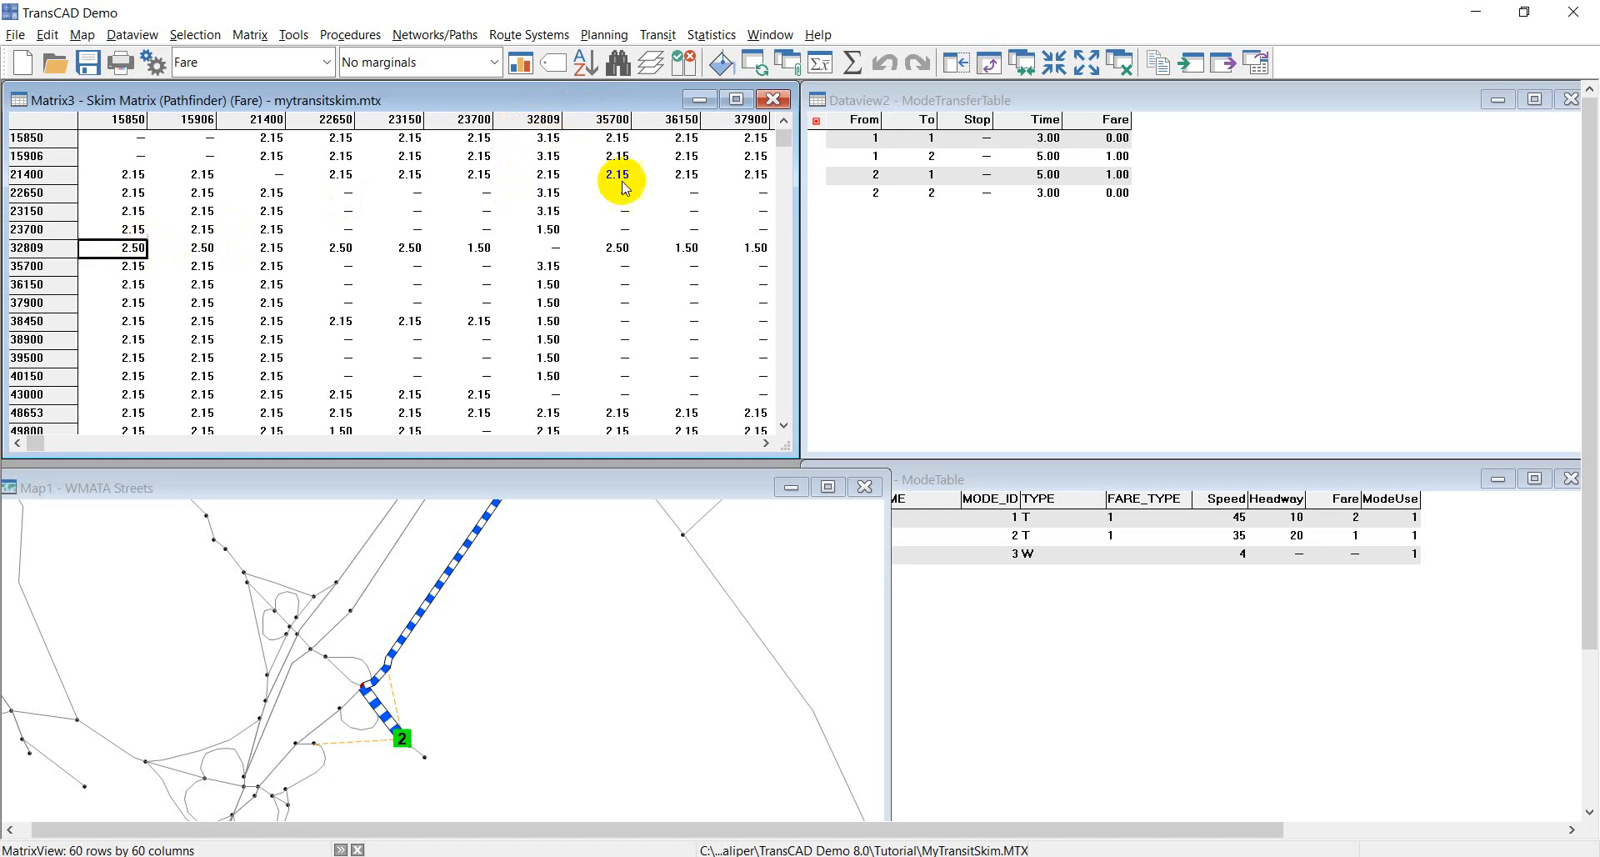
{"action": "left_click", "coordinate": [549, 142]}
{"action": "left_click", "coordinate": [125, 248]}
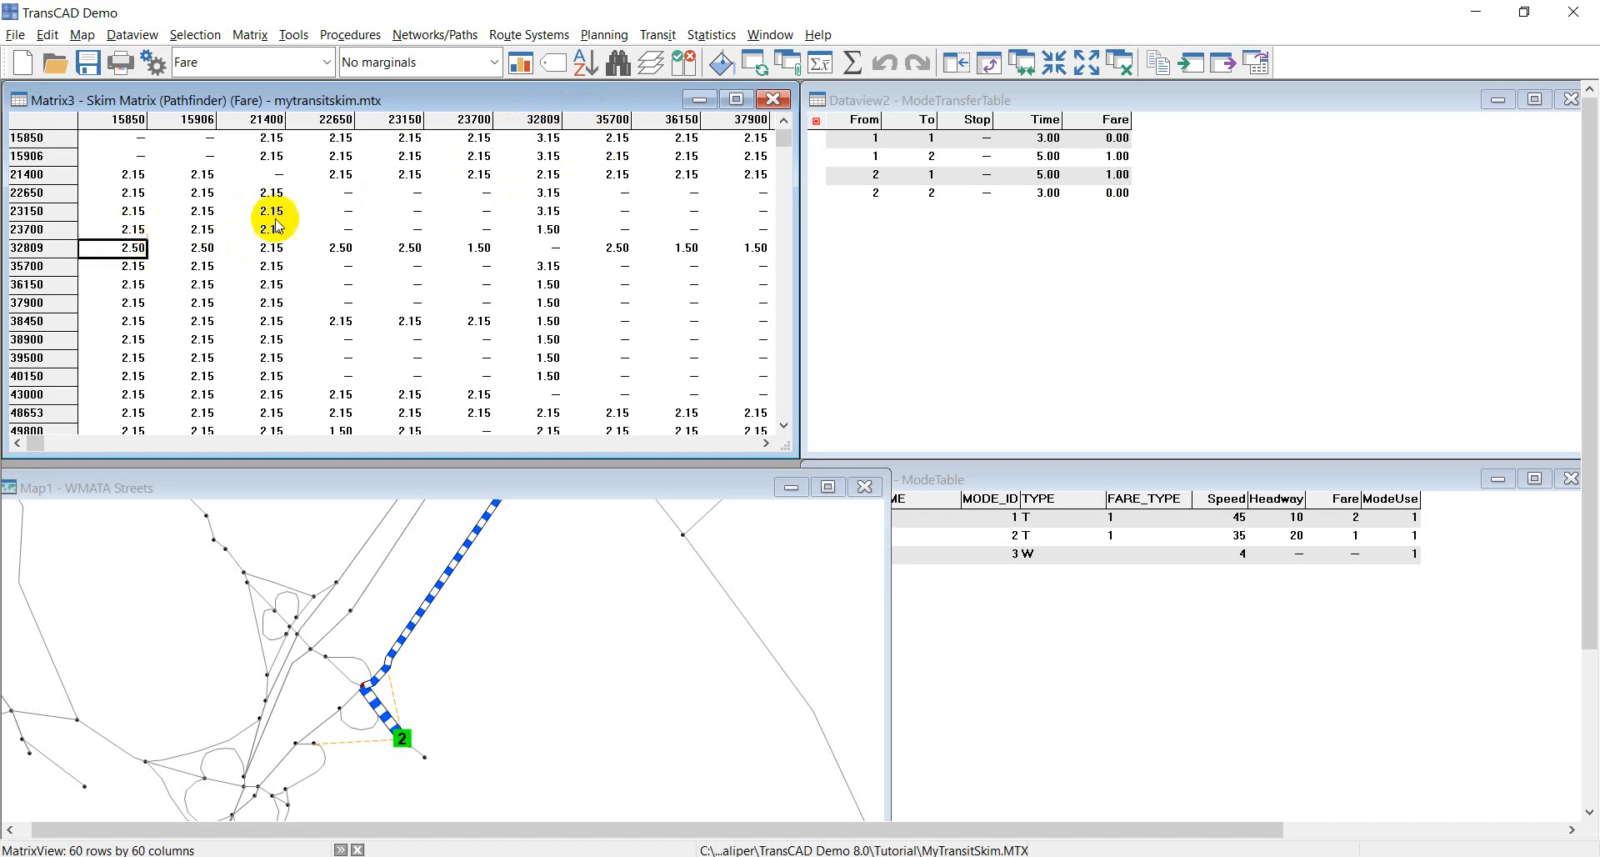
- Minimize the ModeTransferTable, ModeTable and WMATA Streets map windows, and enlarge the skim matrix window in the freed workspace
{"action": "left_click", "coordinate": [441, 481]}
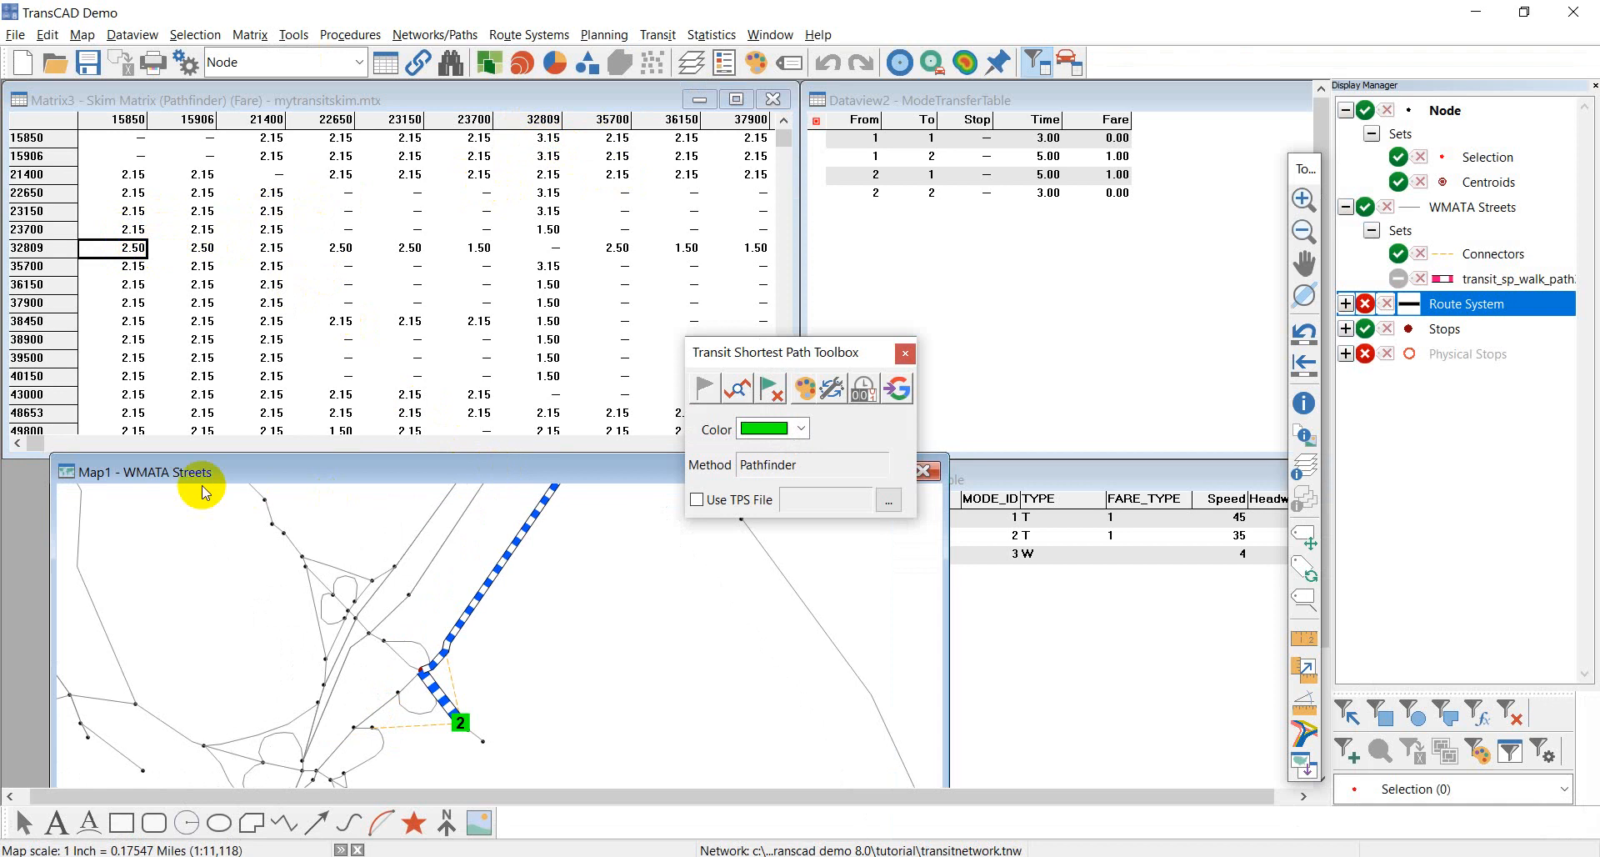
{"action": "mouse_move", "coordinate": [55, 471]}
{"action": "left_mouse_down"}
{"action": "mouse_move", "coordinate": [127, 468]}
{"action": "mouse_move", "coordinate": [53, 474]}
{"action": "left_mouse_up"}
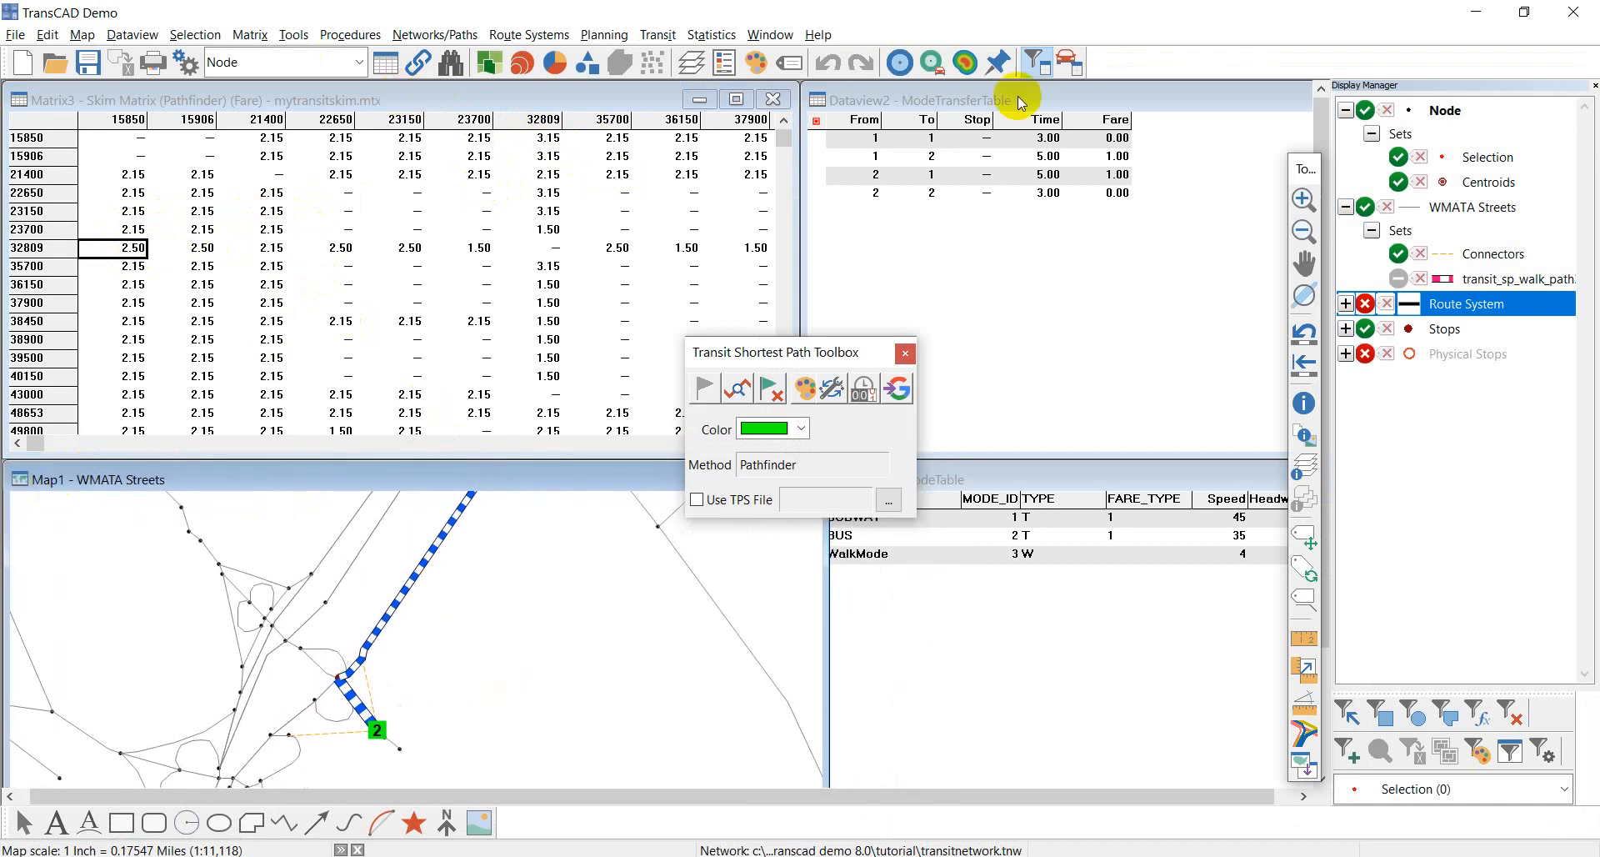
{"action": "left_click_drag", "start_coordinate": [1017, 94], "coordinate": [693, 137]}
{"action": "left_click", "coordinate": [1174, 146]}
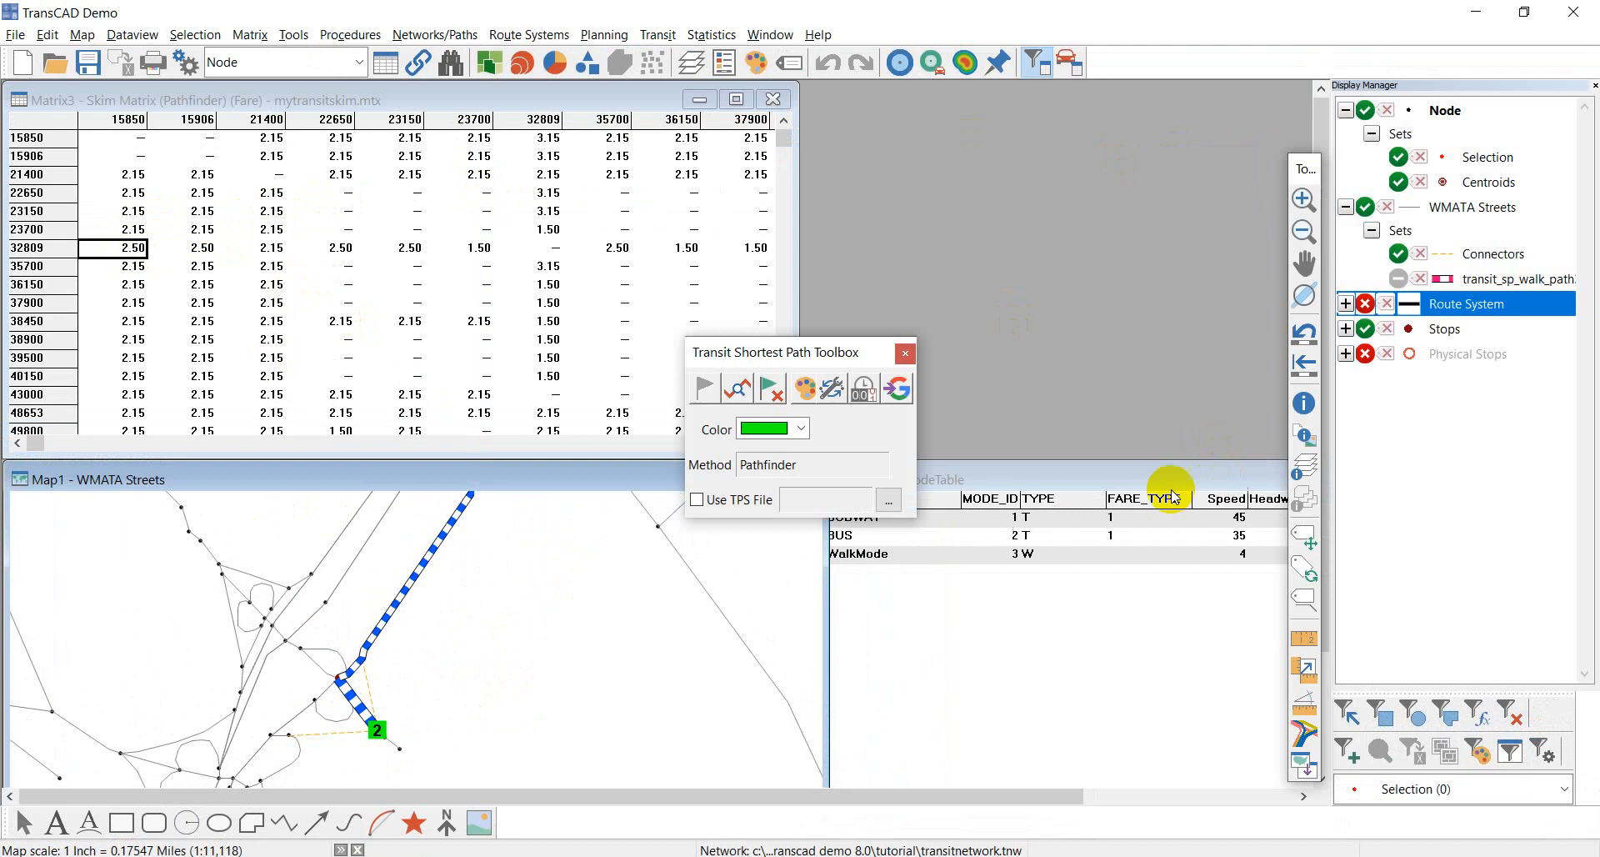
{"action": "left_click_drag", "start_coordinate": [1176, 482], "coordinate": [903, 475]}
{"action": "left_click", "coordinate": [1229, 472]}
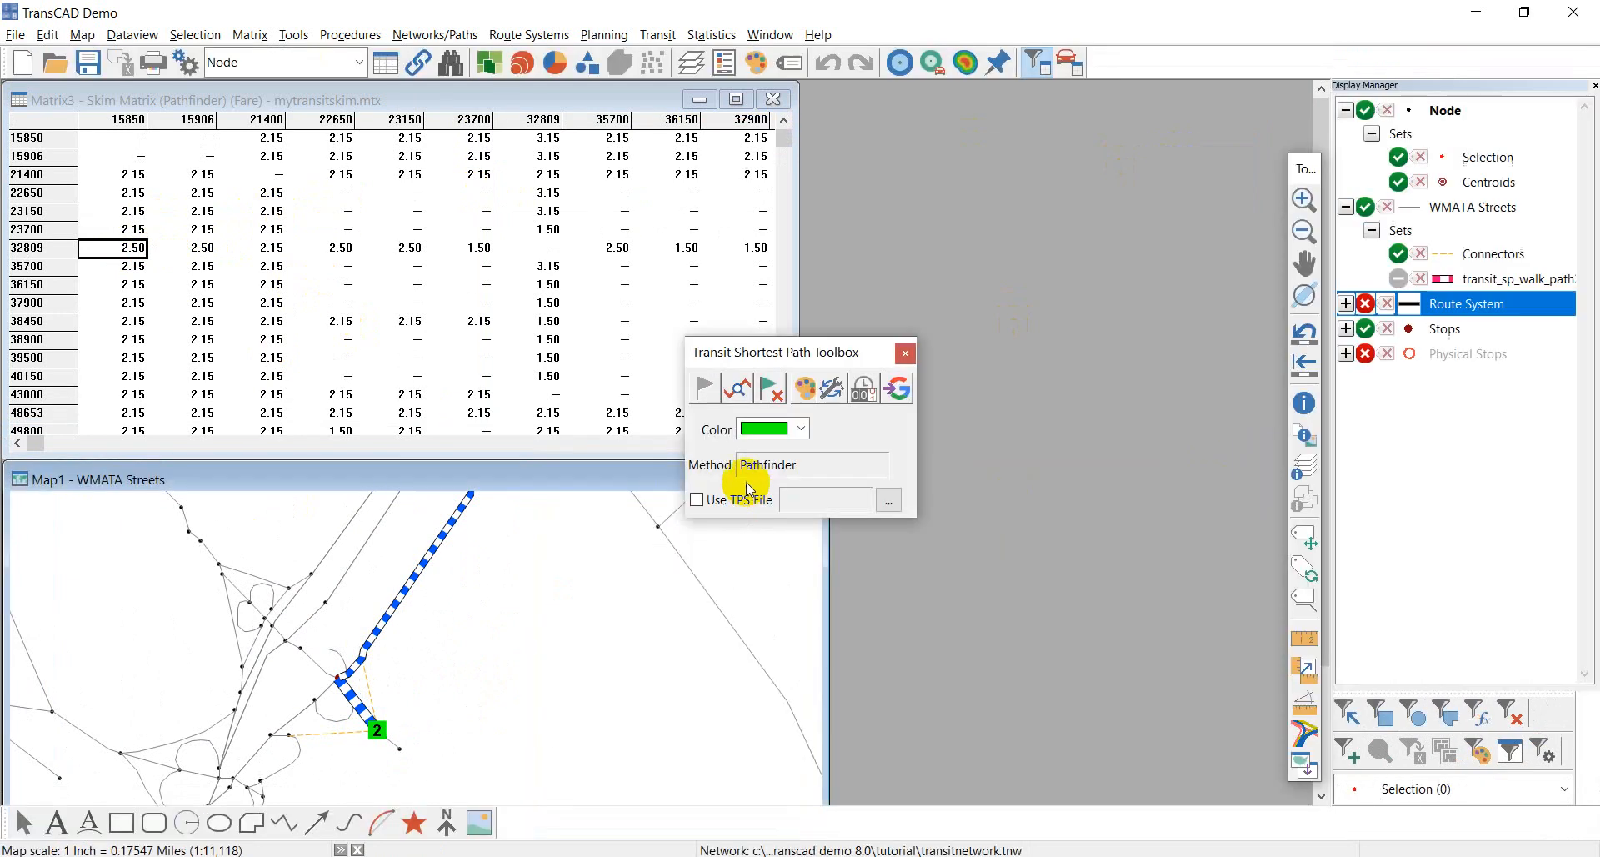
{"action": "left_click_drag", "start_coordinate": [807, 350], "coordinate": [1054, 317]}
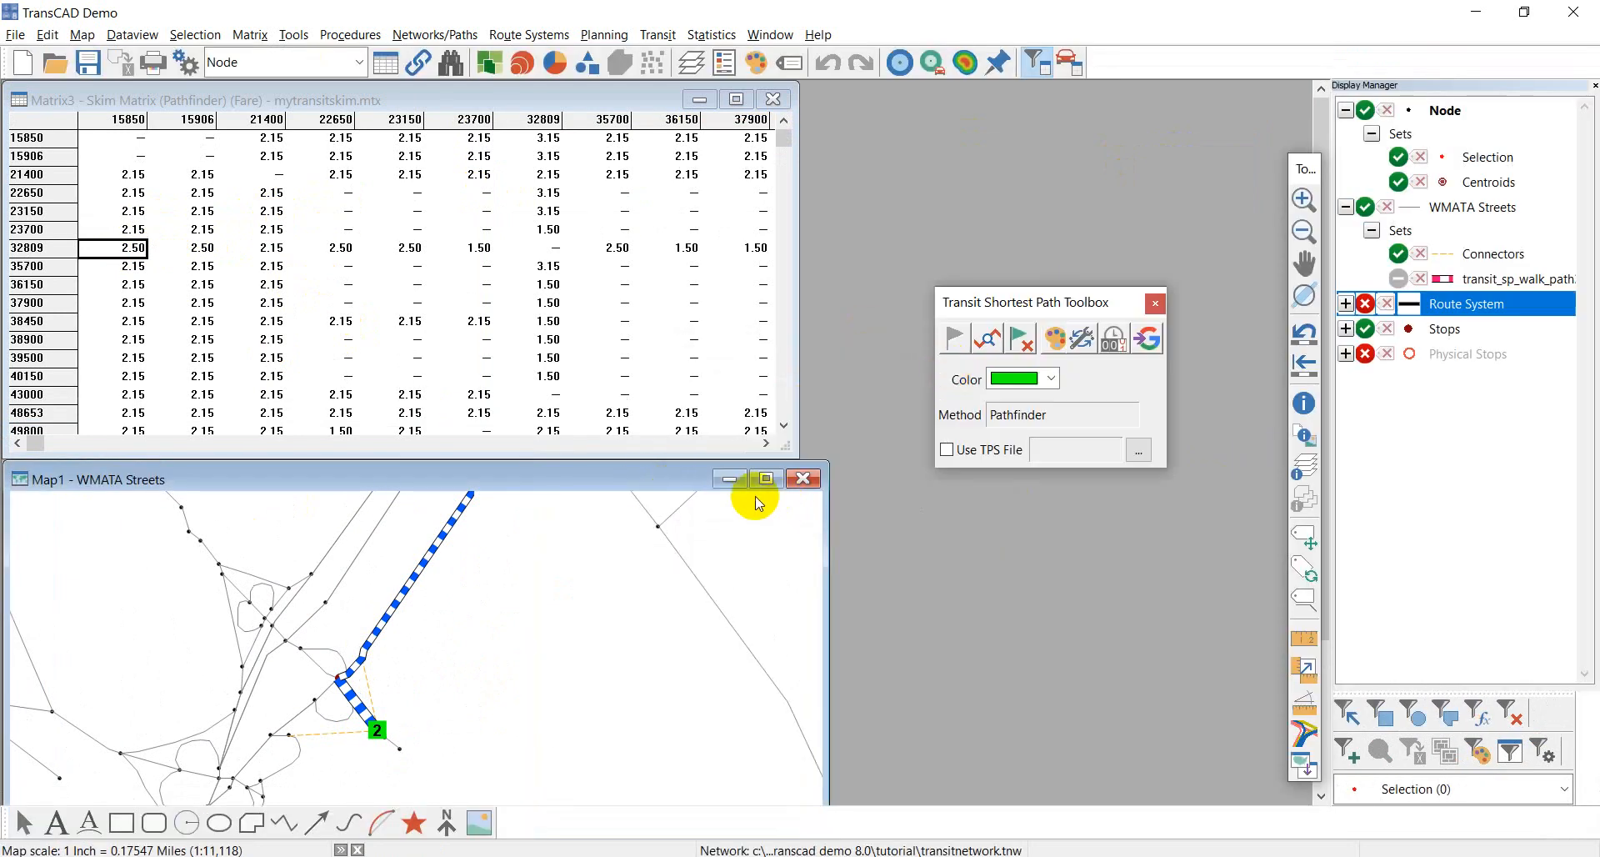
{"action": "left_click", "coordinate": [726, 481]}
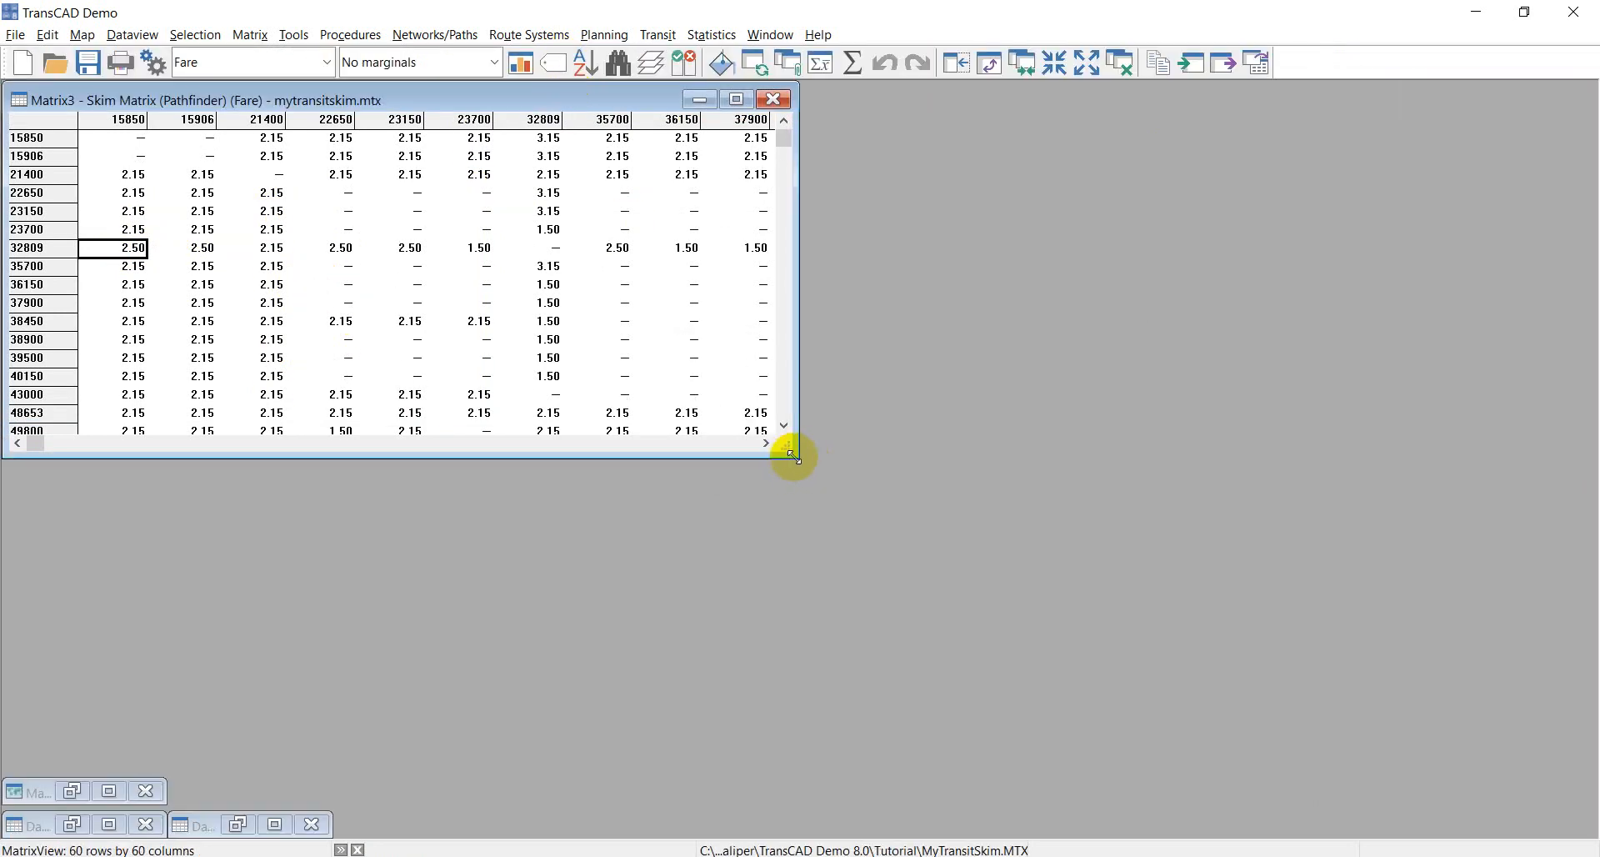
{"action": "left_click_drag", "start_coordinate": [794, 457], "coordinate": [1271, 680]}
{"action": "left_click_drag", "start_coordinate": [824, 96], "coordinate": [982, 138]}
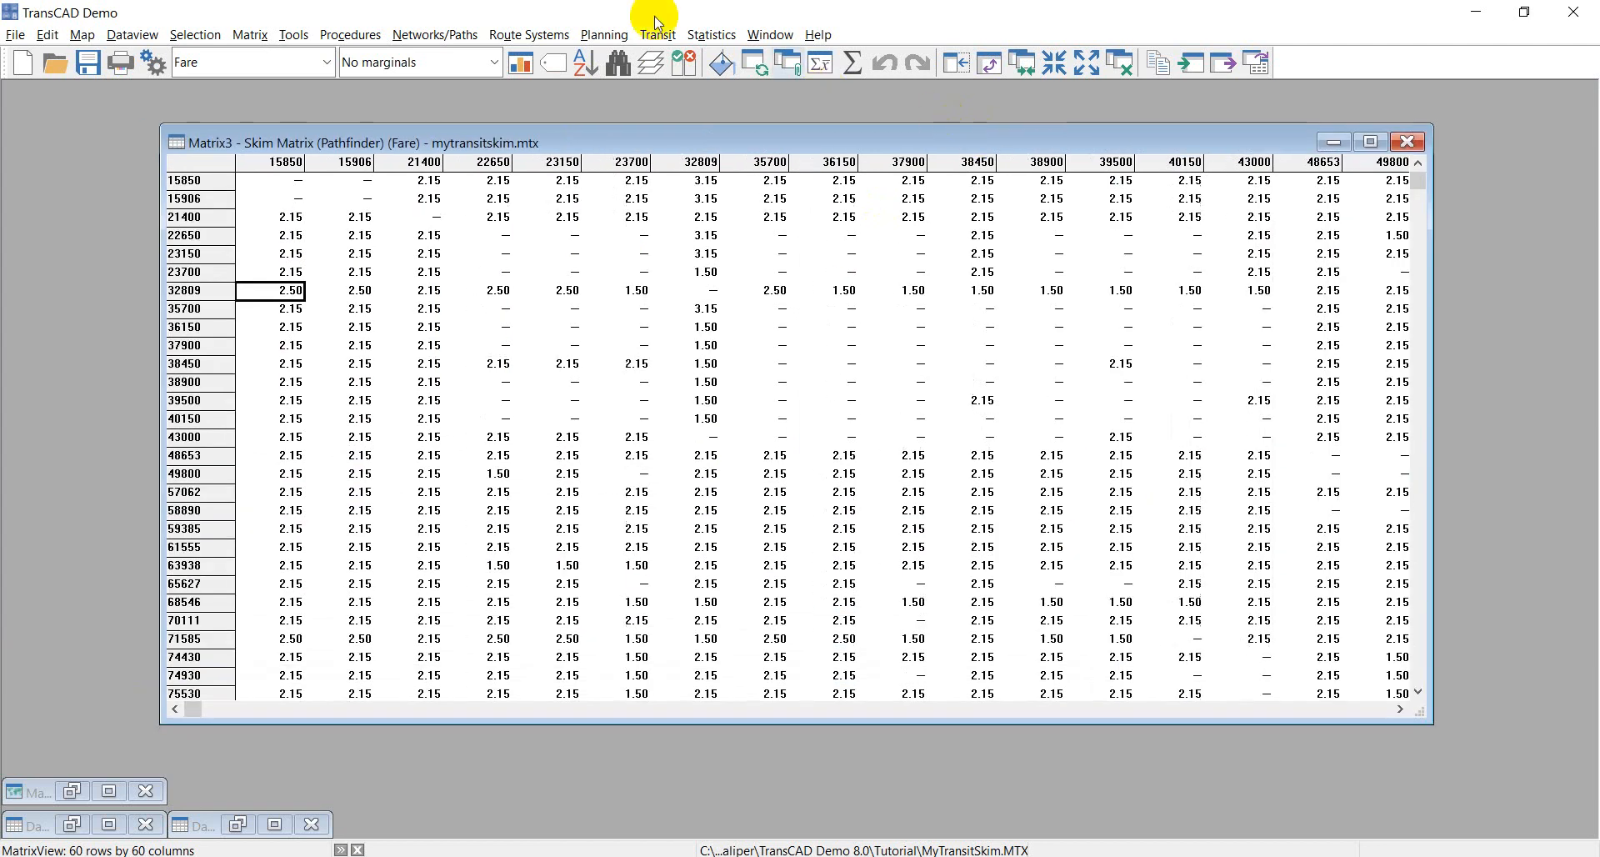
- Review which skimmed variables the matrix file offers, keeping the Fare matrix displayed
{"action": "left_click", "coordinate": [323, 62]}
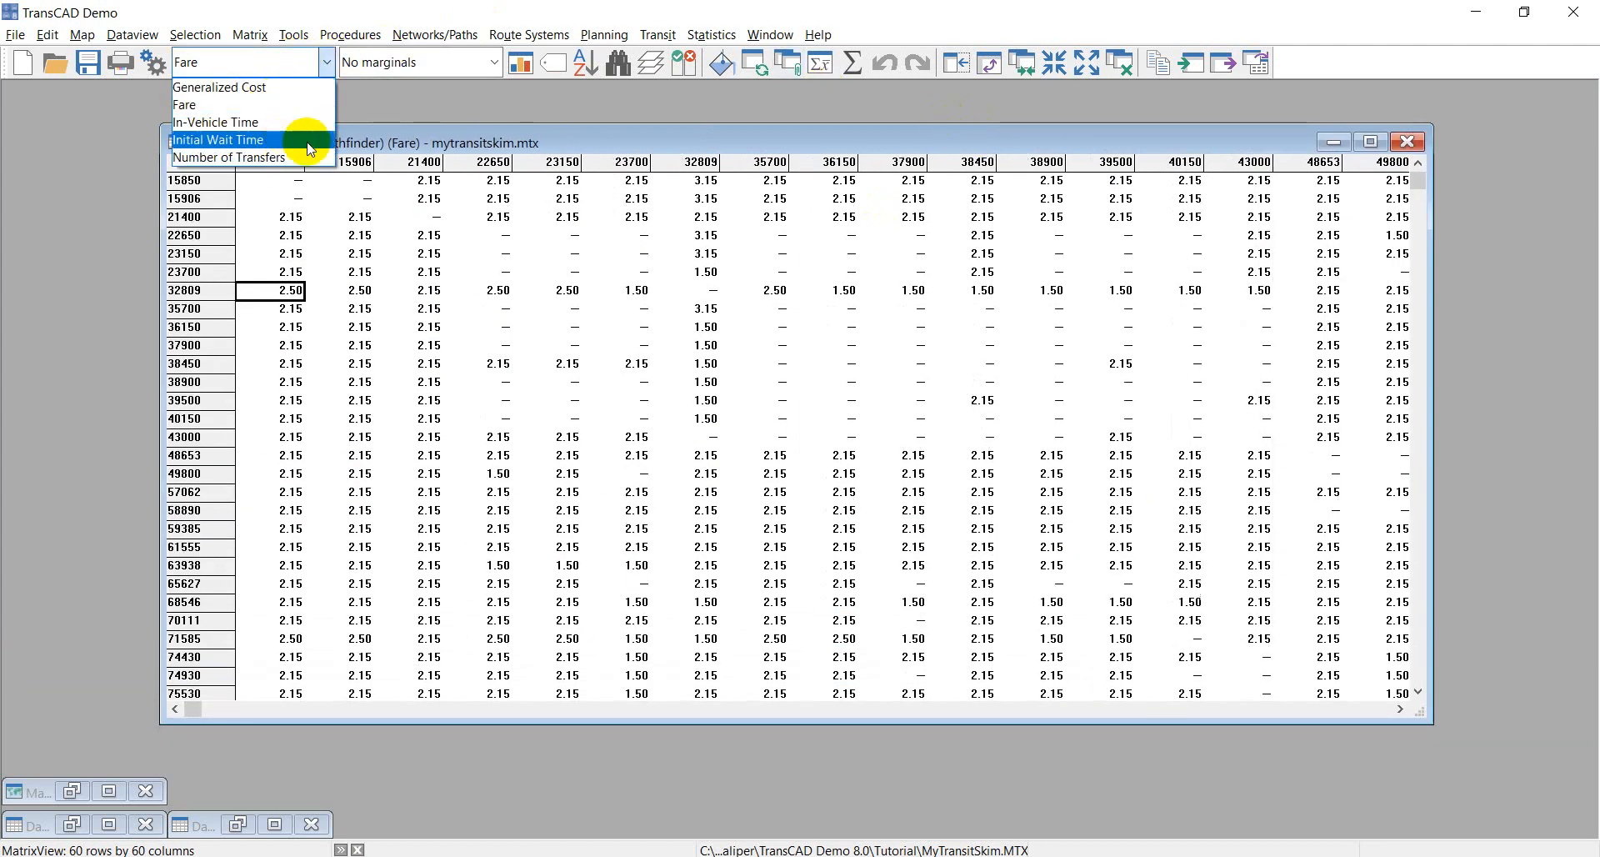
{"action": "left_click", "coordinate": [451, 148]}
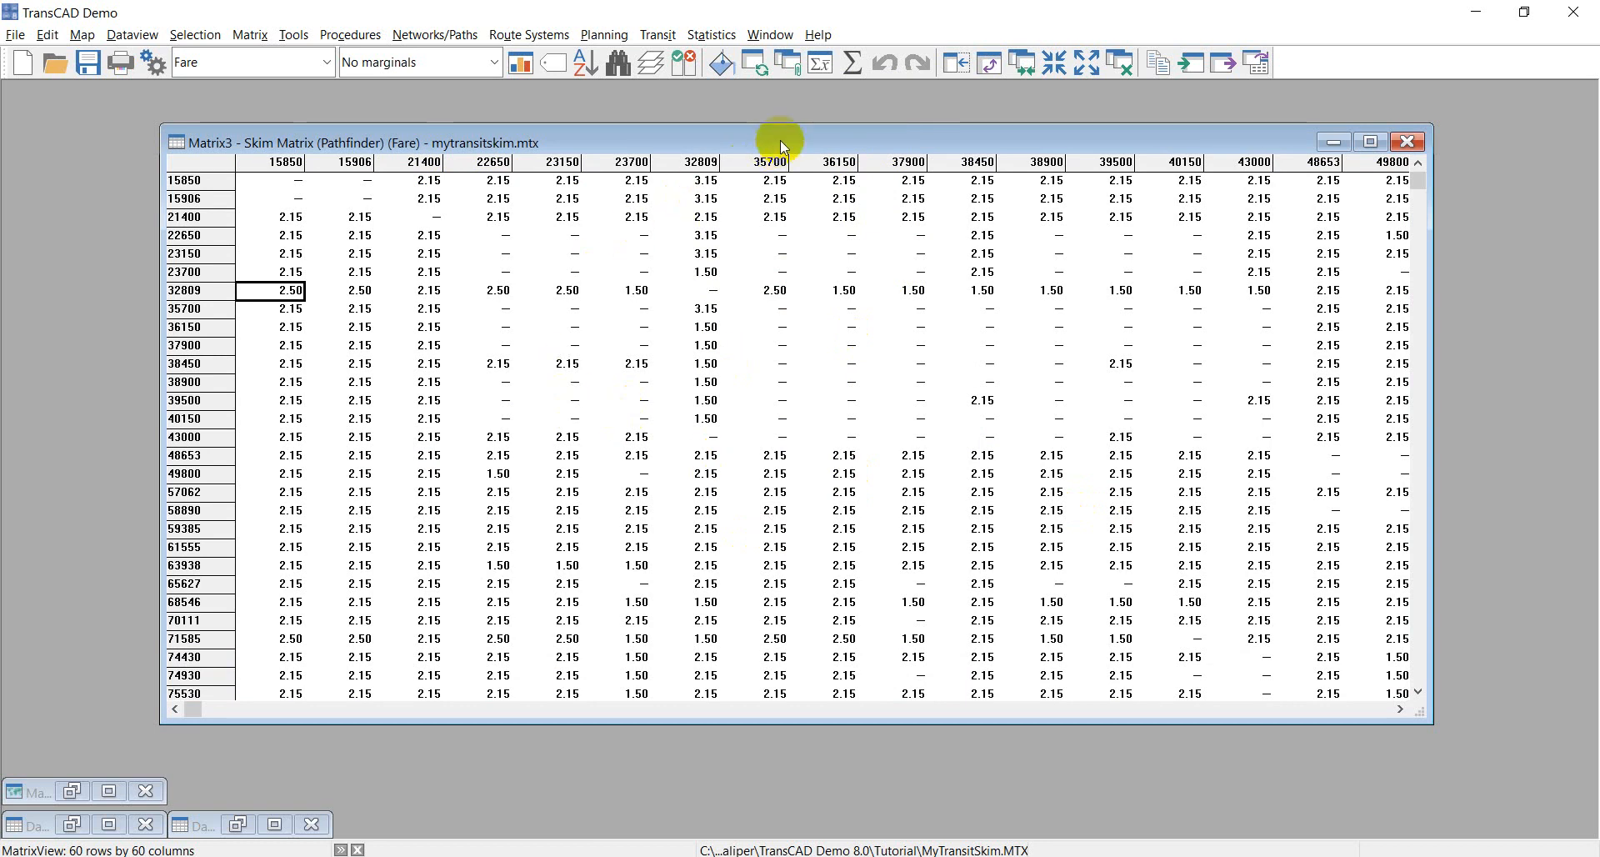
{"action": "left_click", "coordinate": [275, 182]}
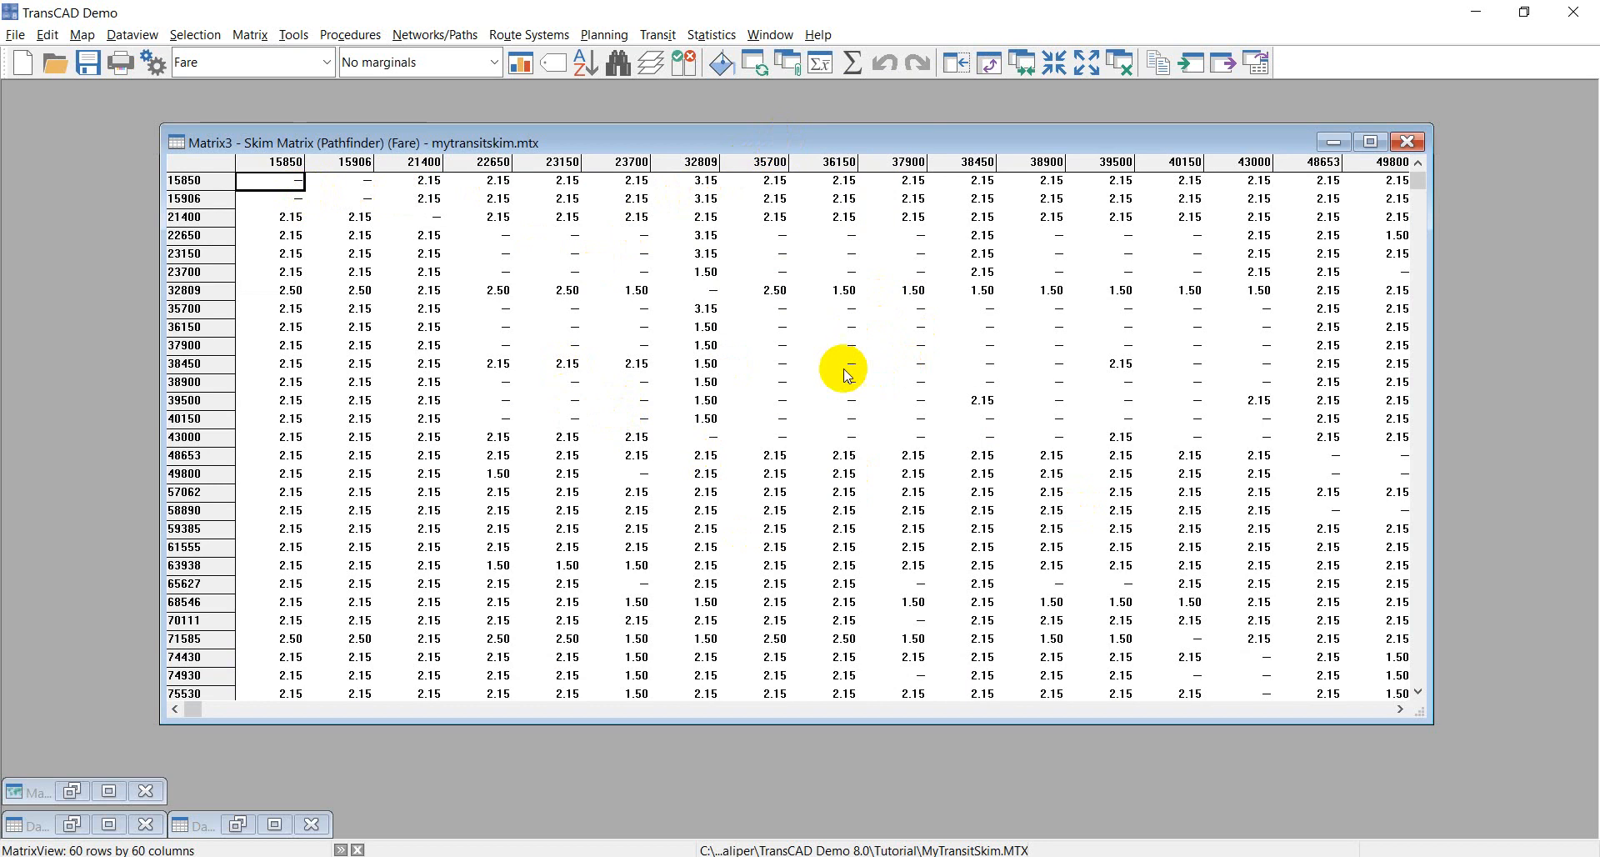
{"action": "left_click", "coordinate": [320, 64]}
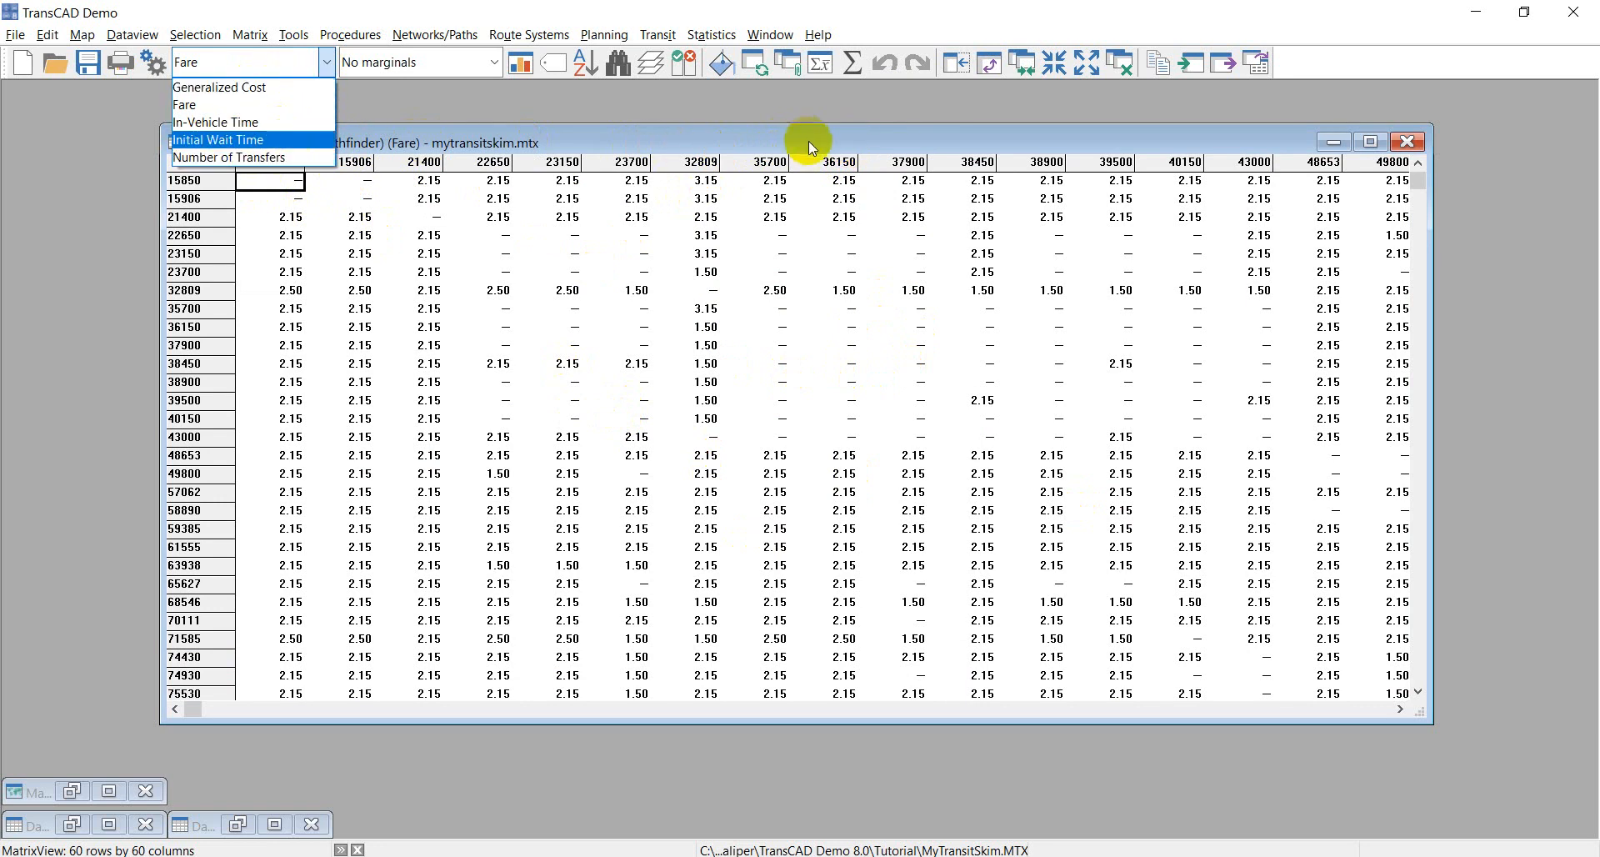
{"action": "left_click", "coordinate": [757, 140]}
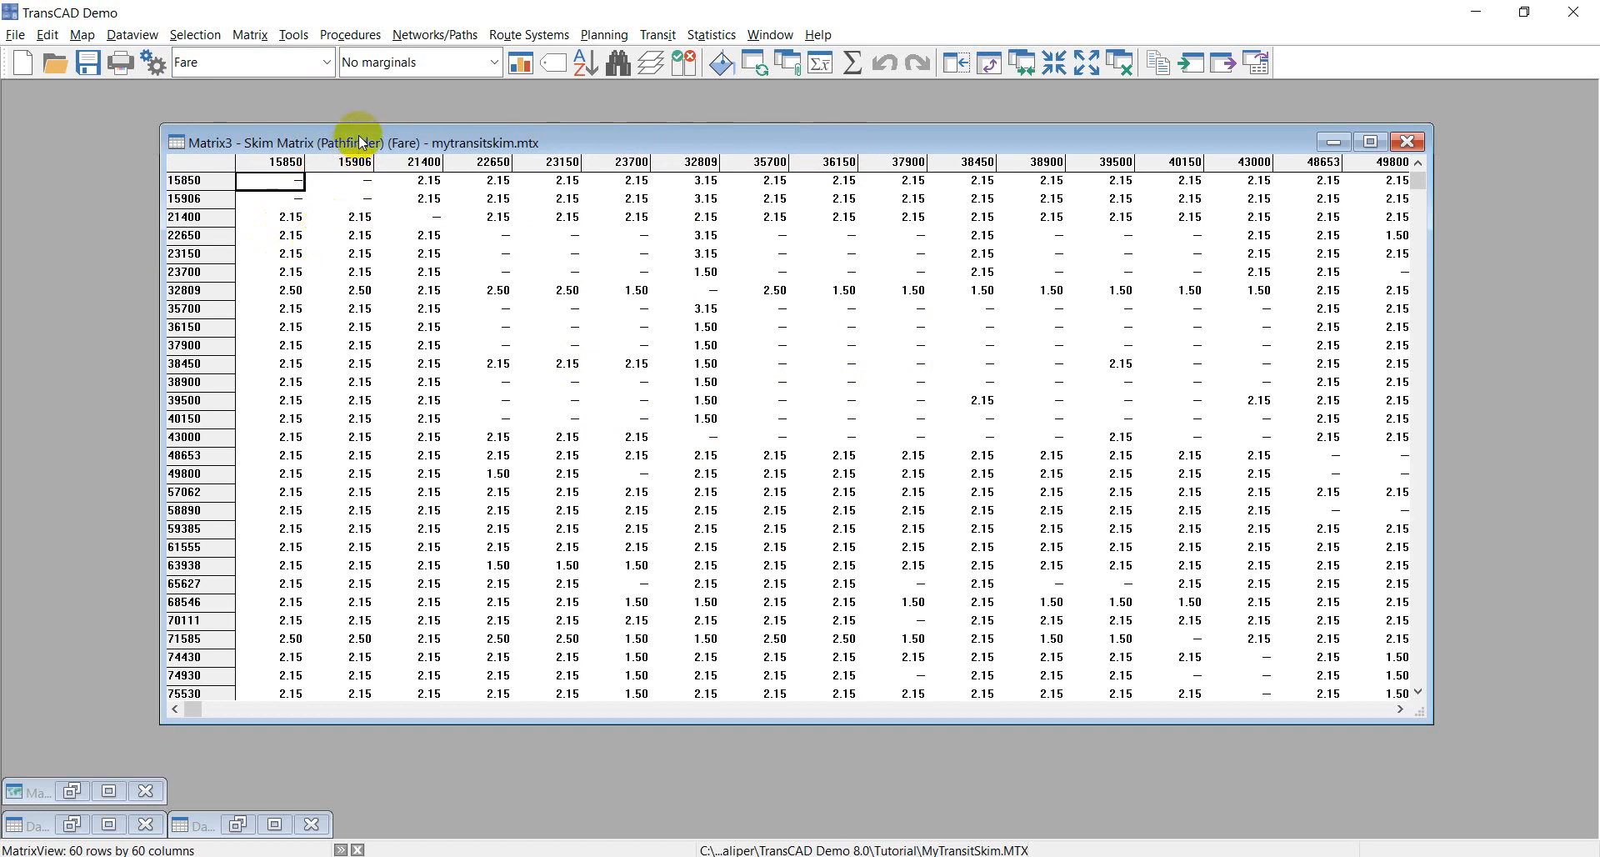
{"action": "left_click", "coordinate": [286, 62]}
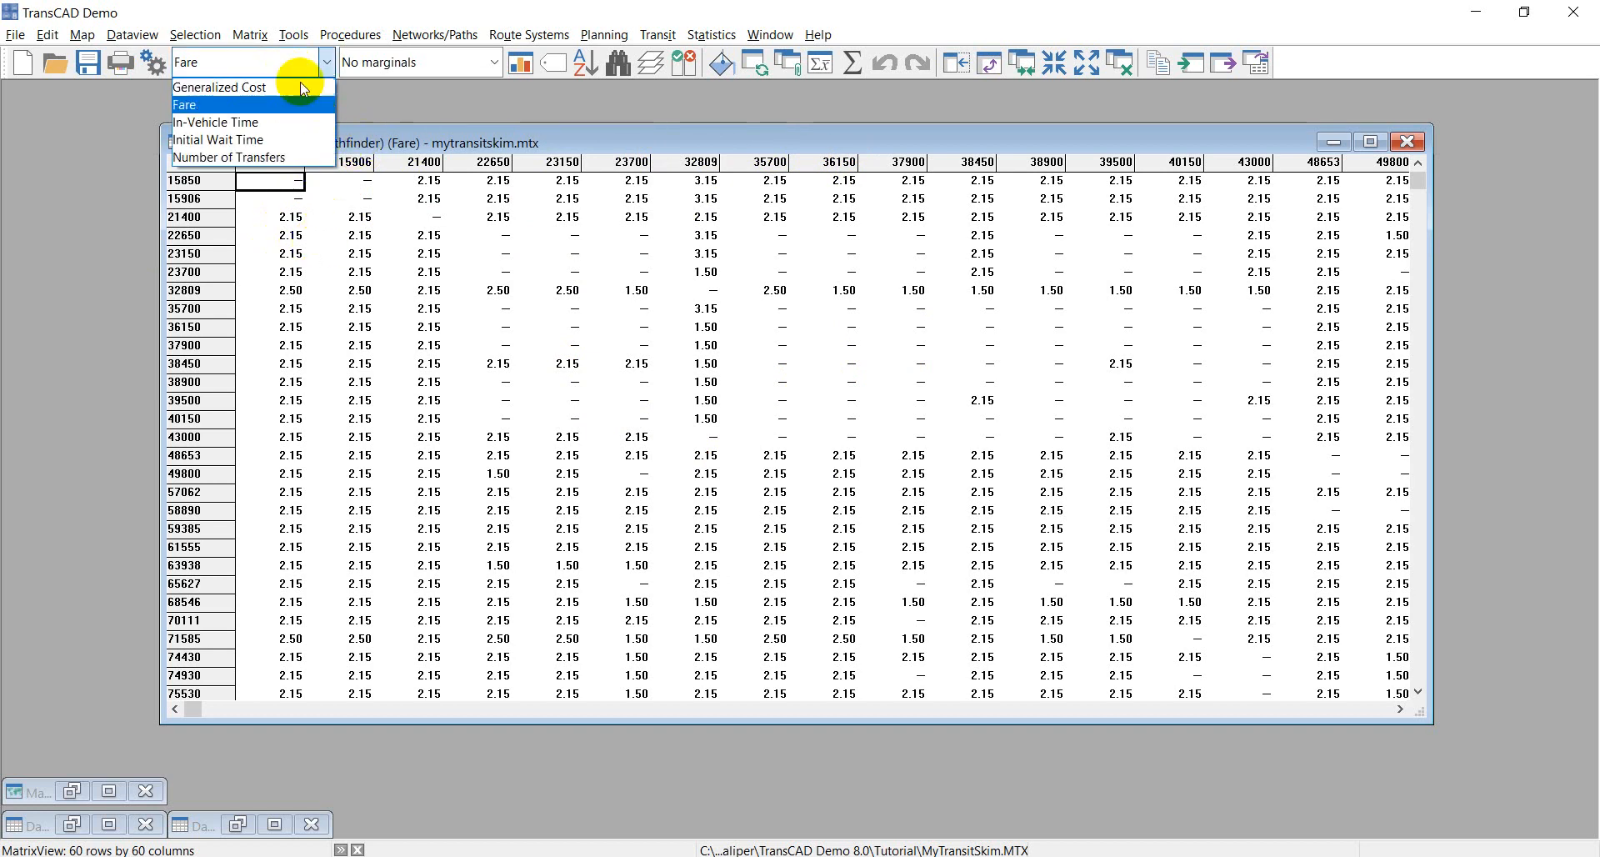
{"action": "left_click", "coordinate": [386, 142]}
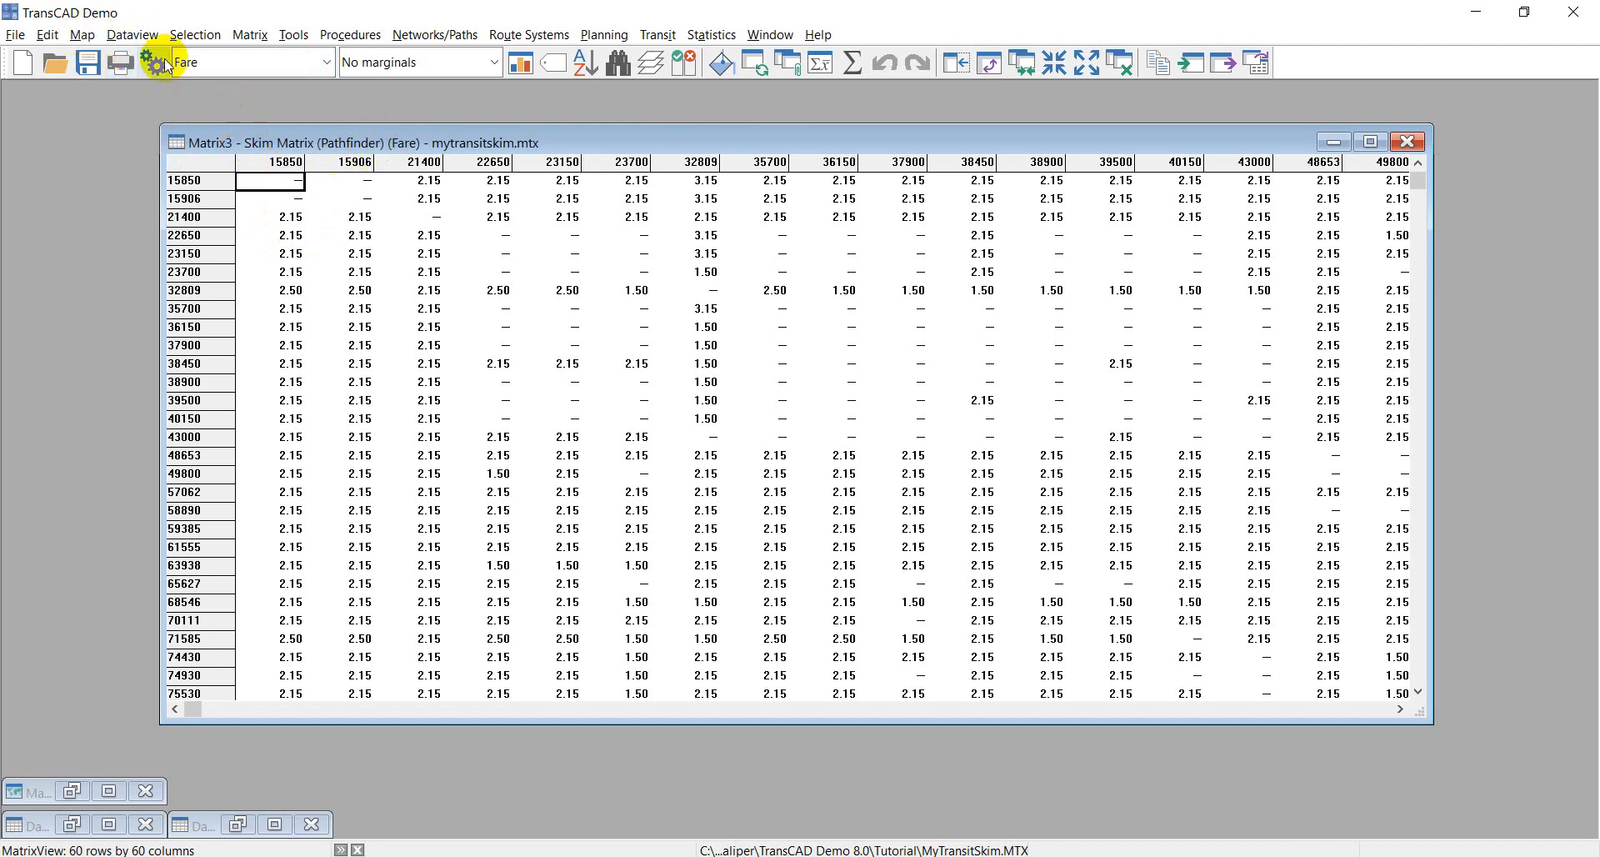
- Add a new matrix to the contents of the Pathfinder skim matrix file
{"action": "left_click", "coordinate": [131, 34]}
{"action": "mouse_move", "coordinate": [219, 178]}
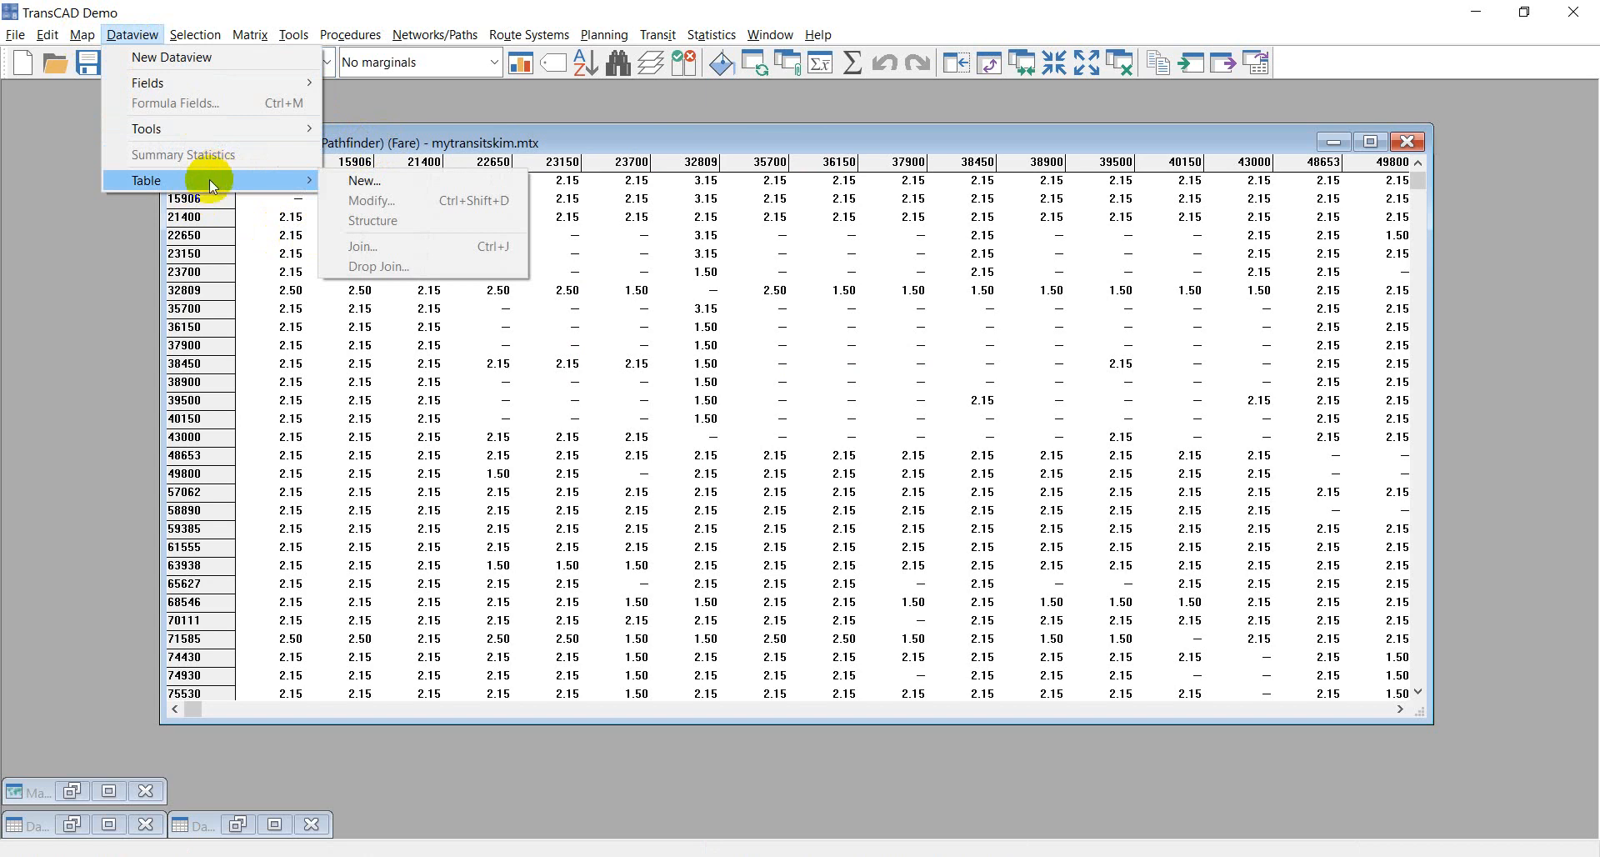
{"action": "mouse_move", "coordinate": [251, 33]}
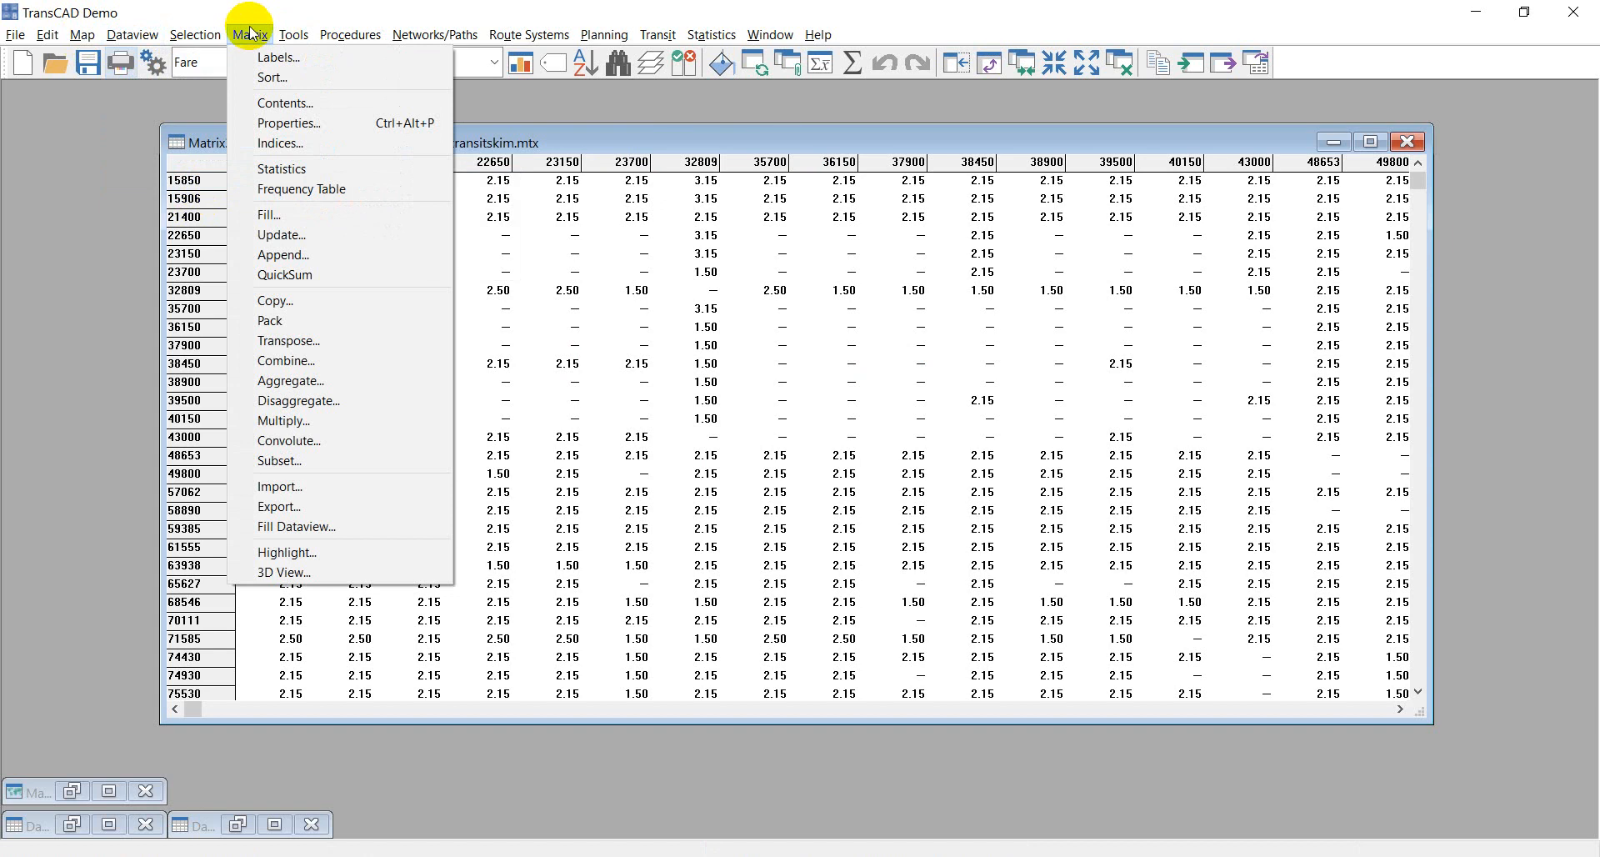
{"action": "left_click", "coordinate": [293, 112]}
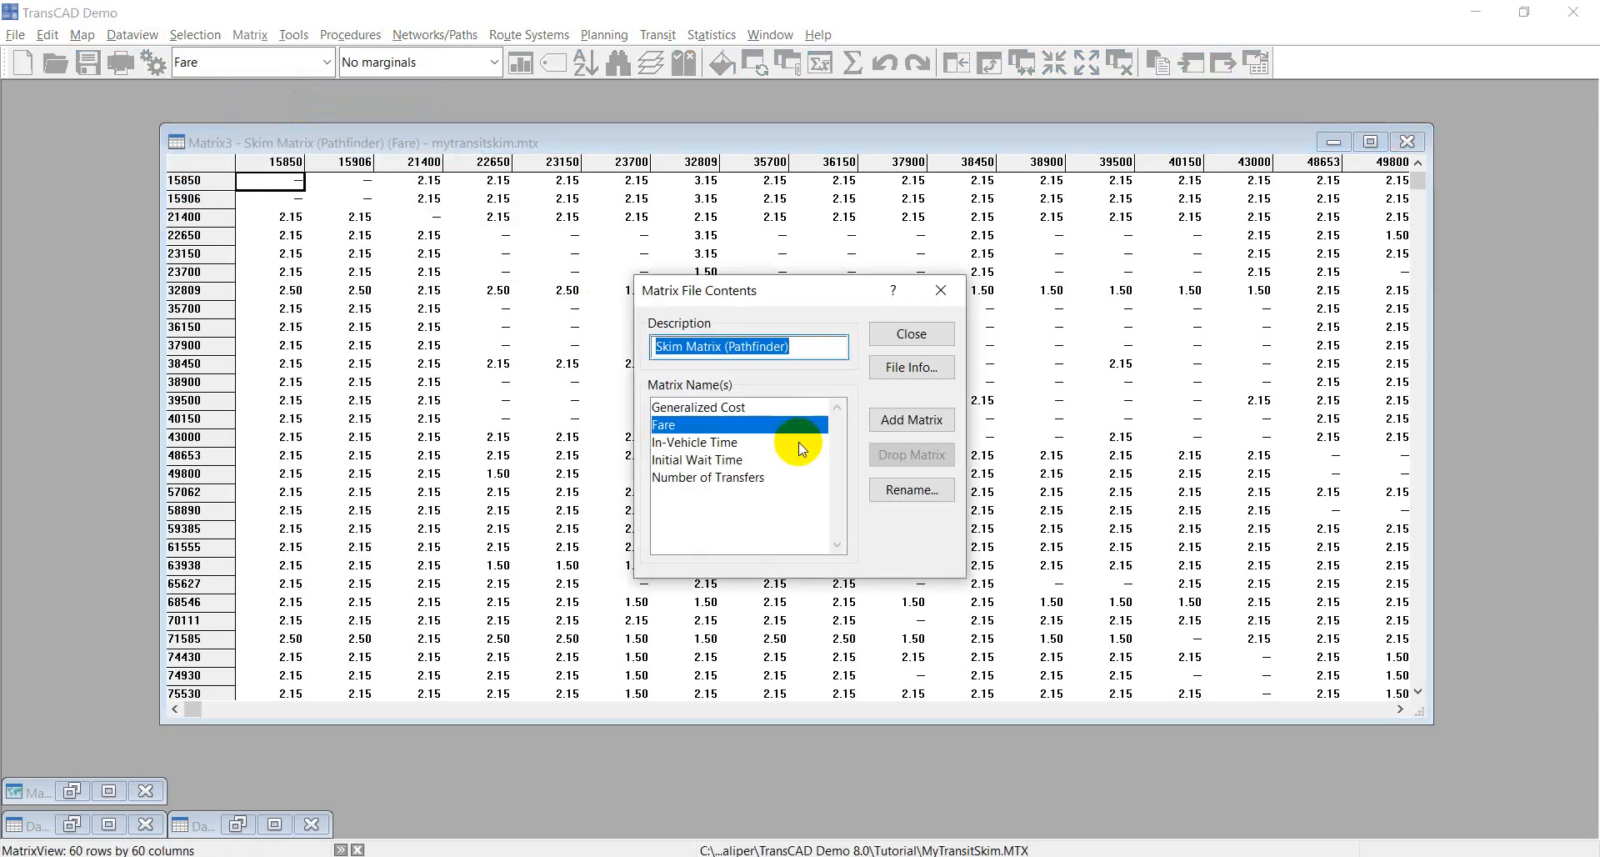
{"action": "left_click", "coordinate": [741, 441]}
{"action": "left_click", "coordinate": [725, 477]}
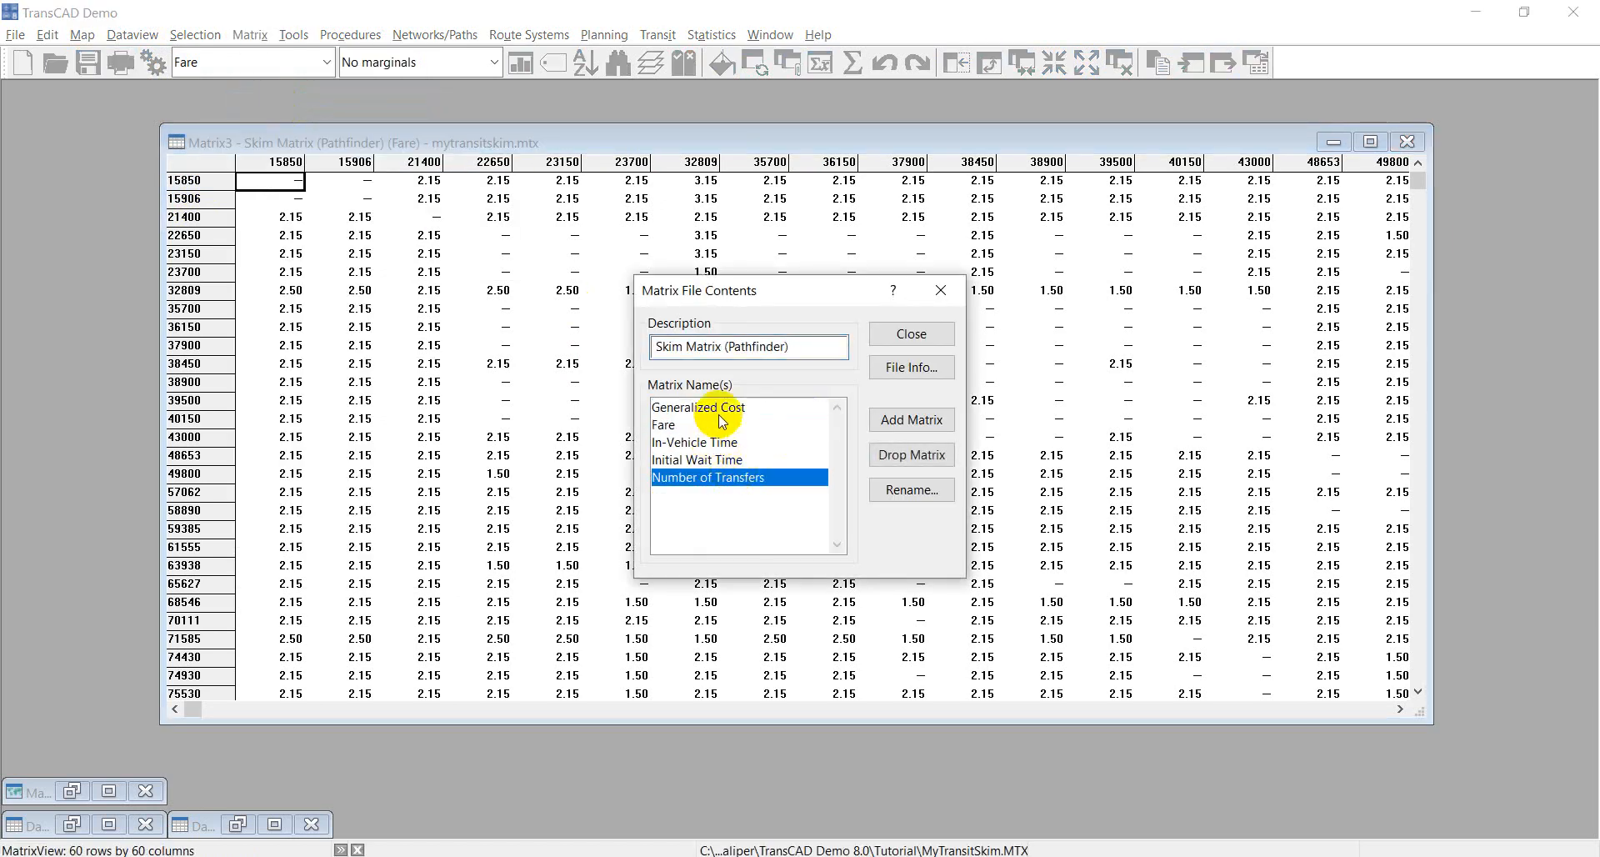
{"action": "left_click", "coordinate": [912, 419]}
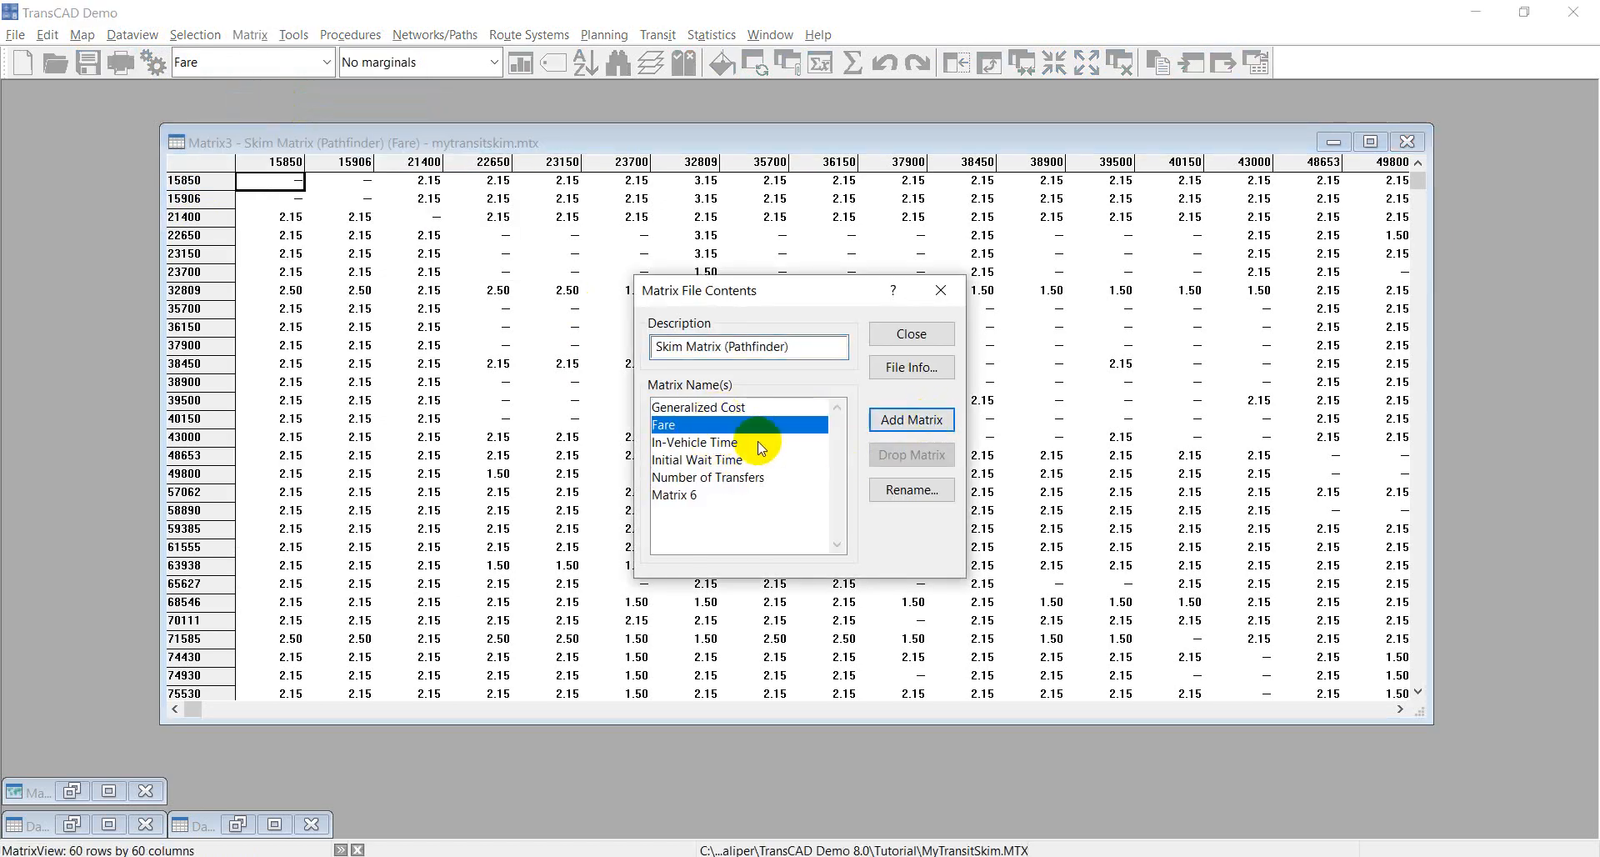
- Rename the newly added matrix as Availability and close the matrix file contents
{"action": "left_click", "coordinate": [688, 497]}
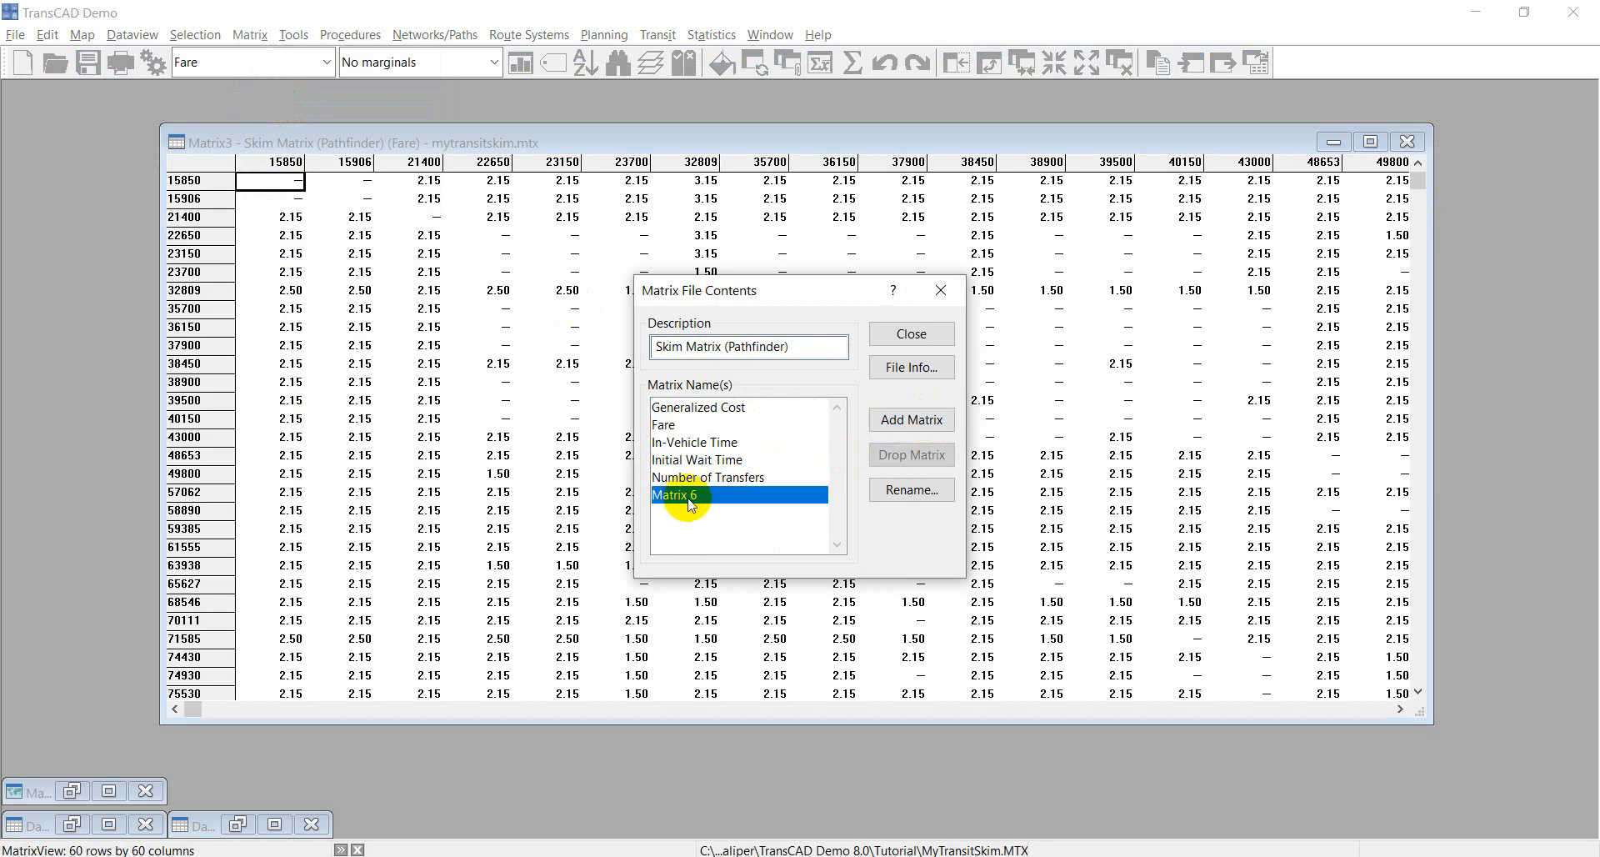
{"action": "left_click", "coordinate": [911, 489]}
{"action": "type", "text": "Avai"}
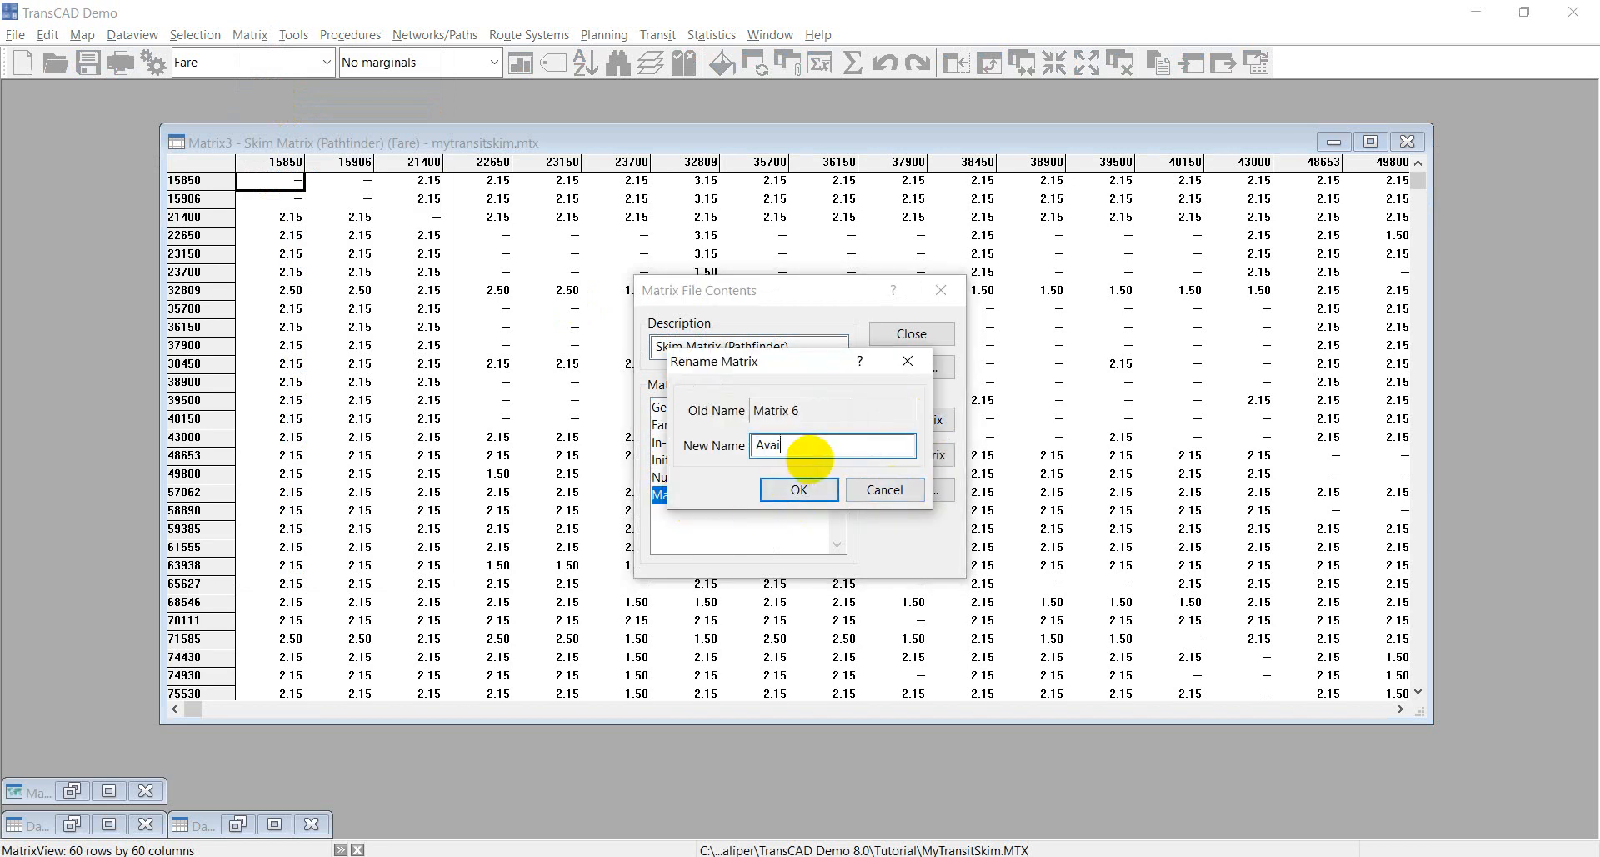
{"action": "type", "text": "lability"}
{"action": "left_click", "coordinate": [815, 488]}
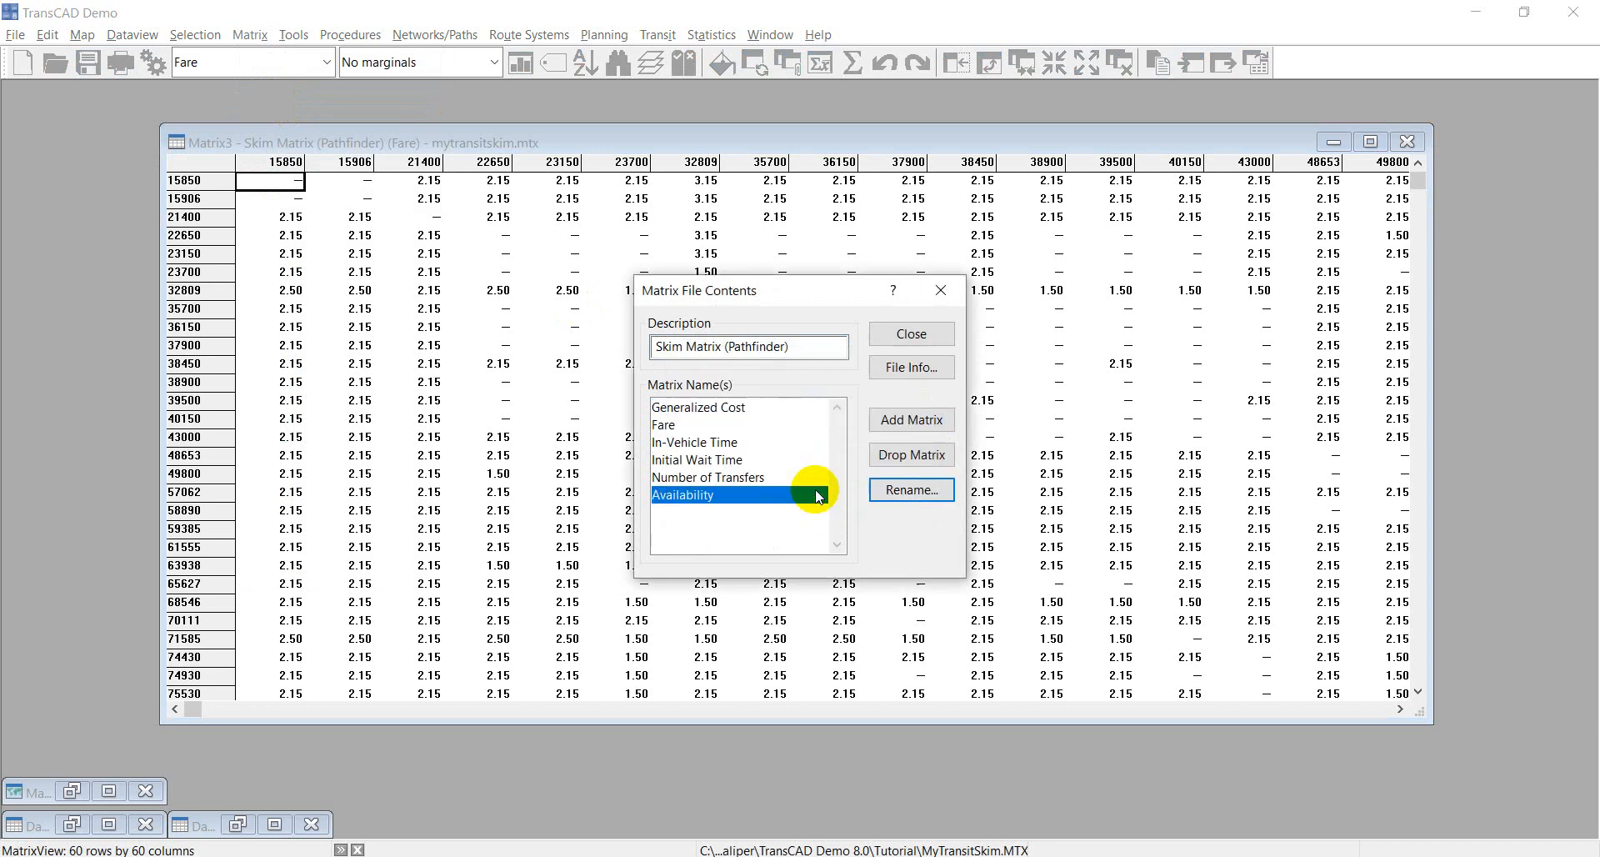
{"action": "left_click", "coordinate": [936, 333]}
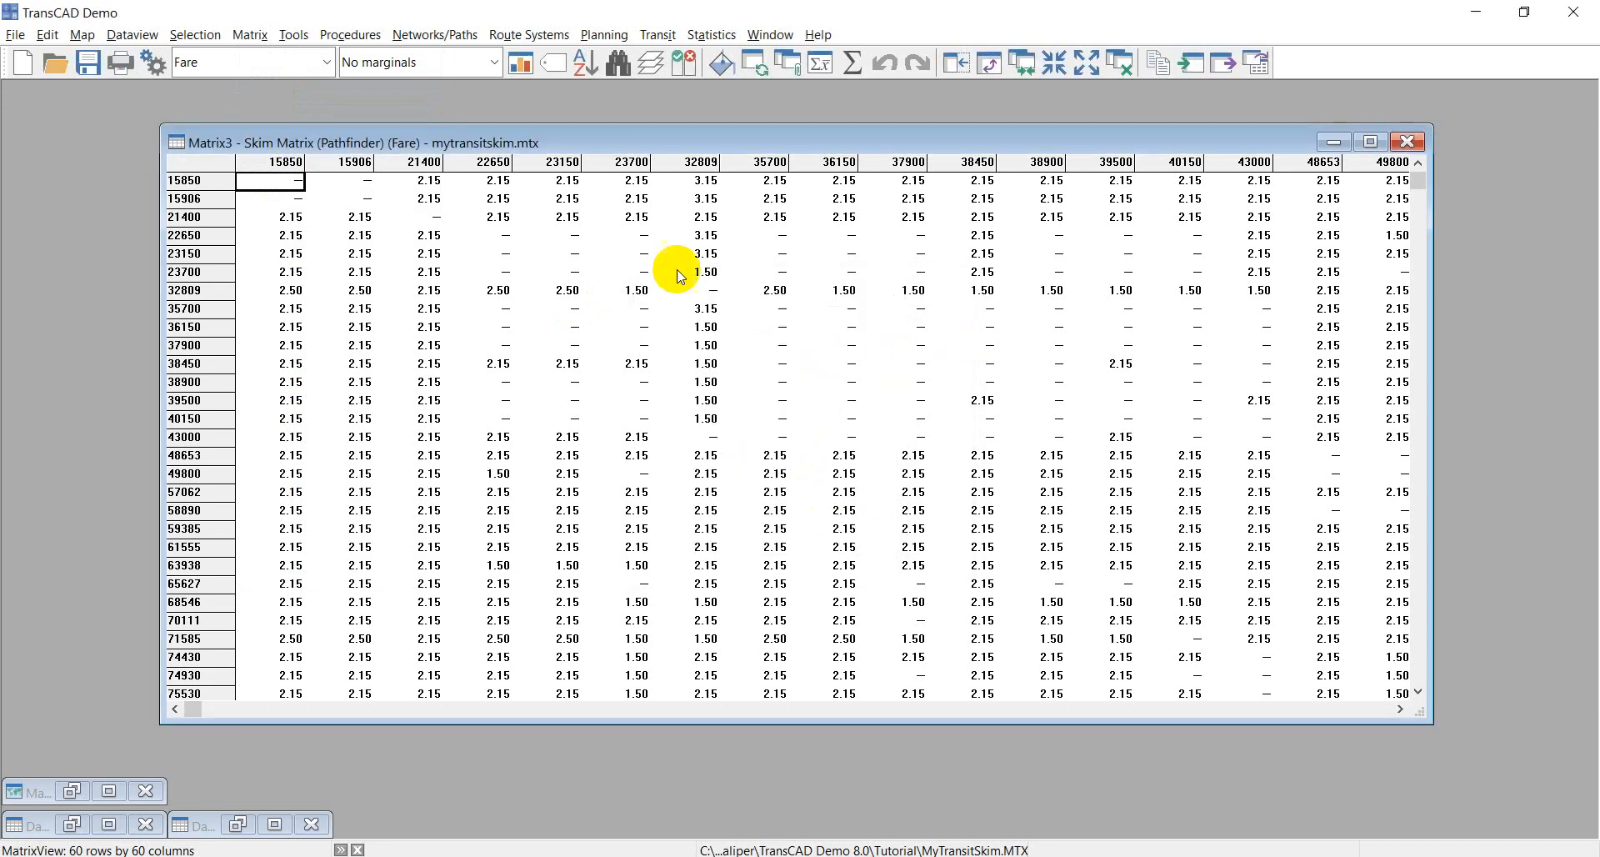
- Compare the new Availability matrix with the Fare matrix in the skim file, examining a Fare cell in row 21400
{"action": "left_click", "coordinate": [301, 66]}
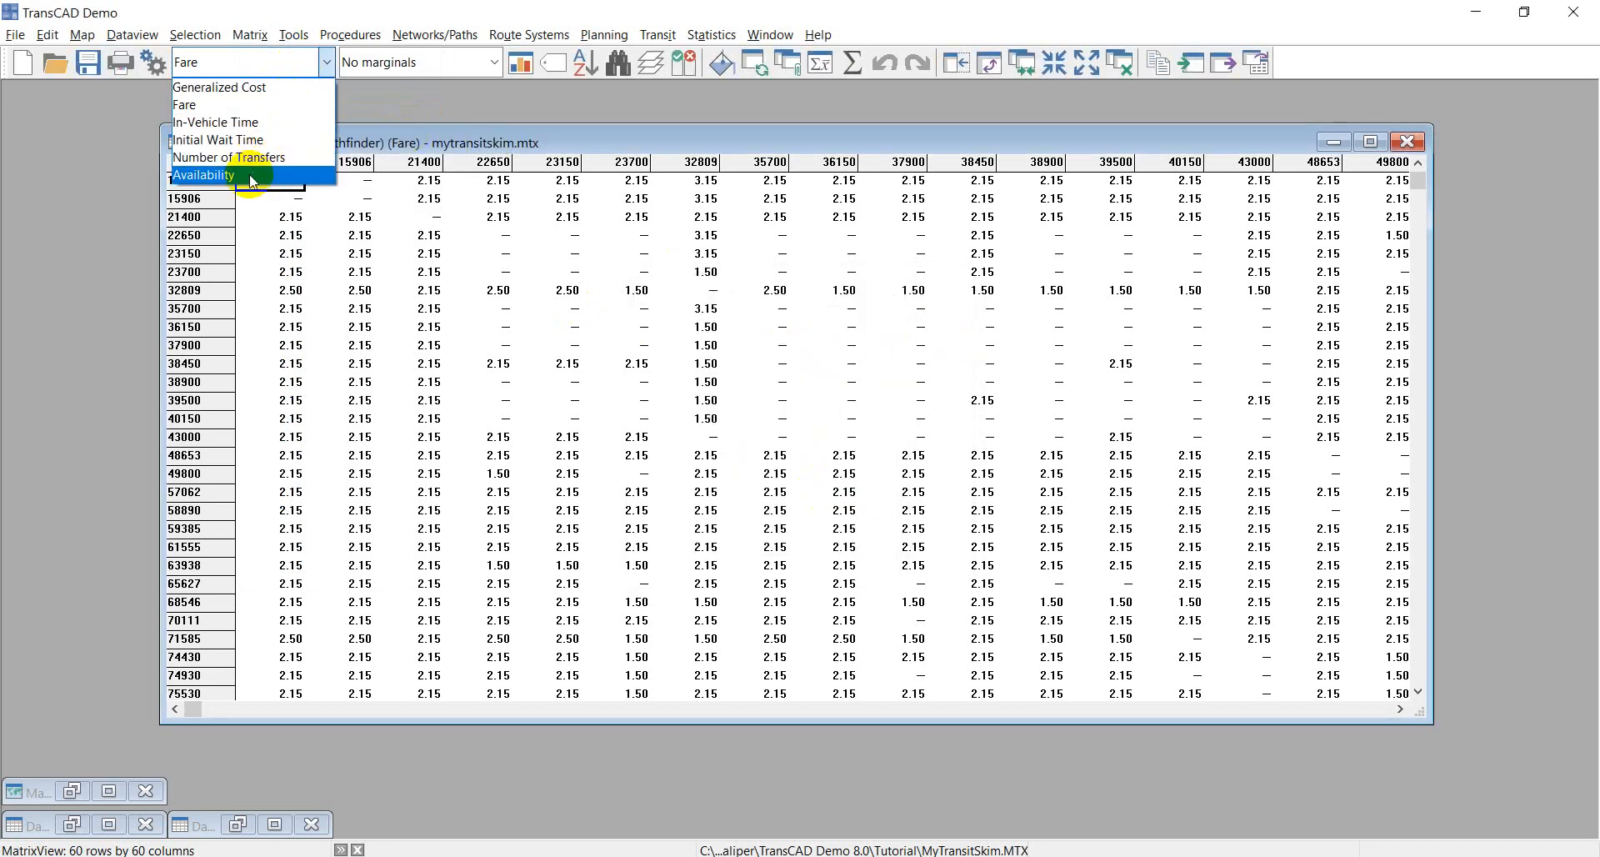
{"action": "left_click", "coordinate": [247, 179]}
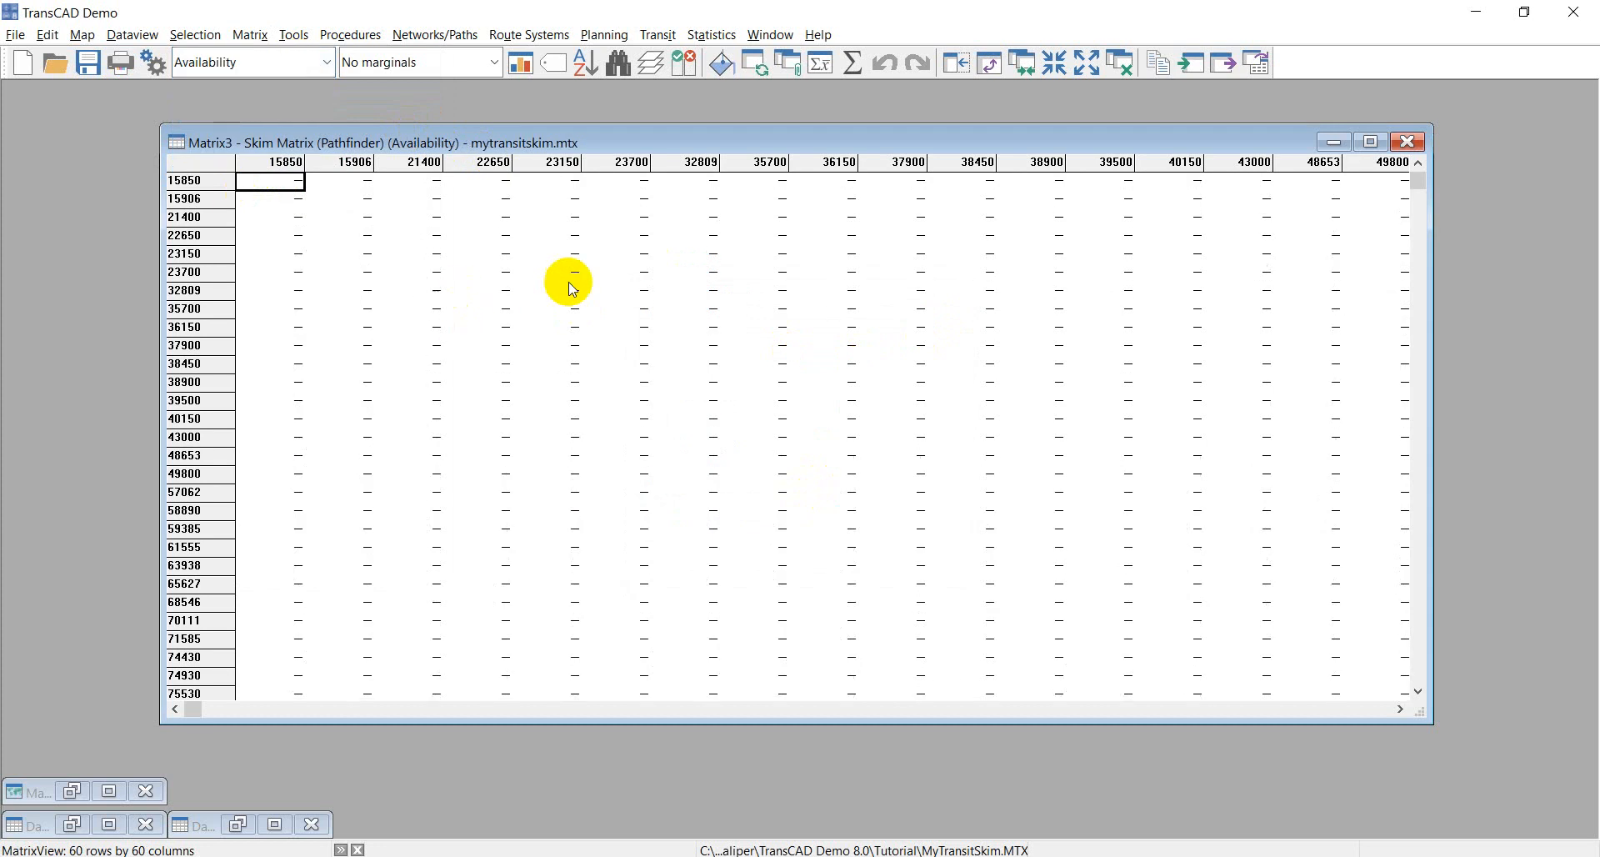
{"action": "left_click", "coordinate": [279, 65]}
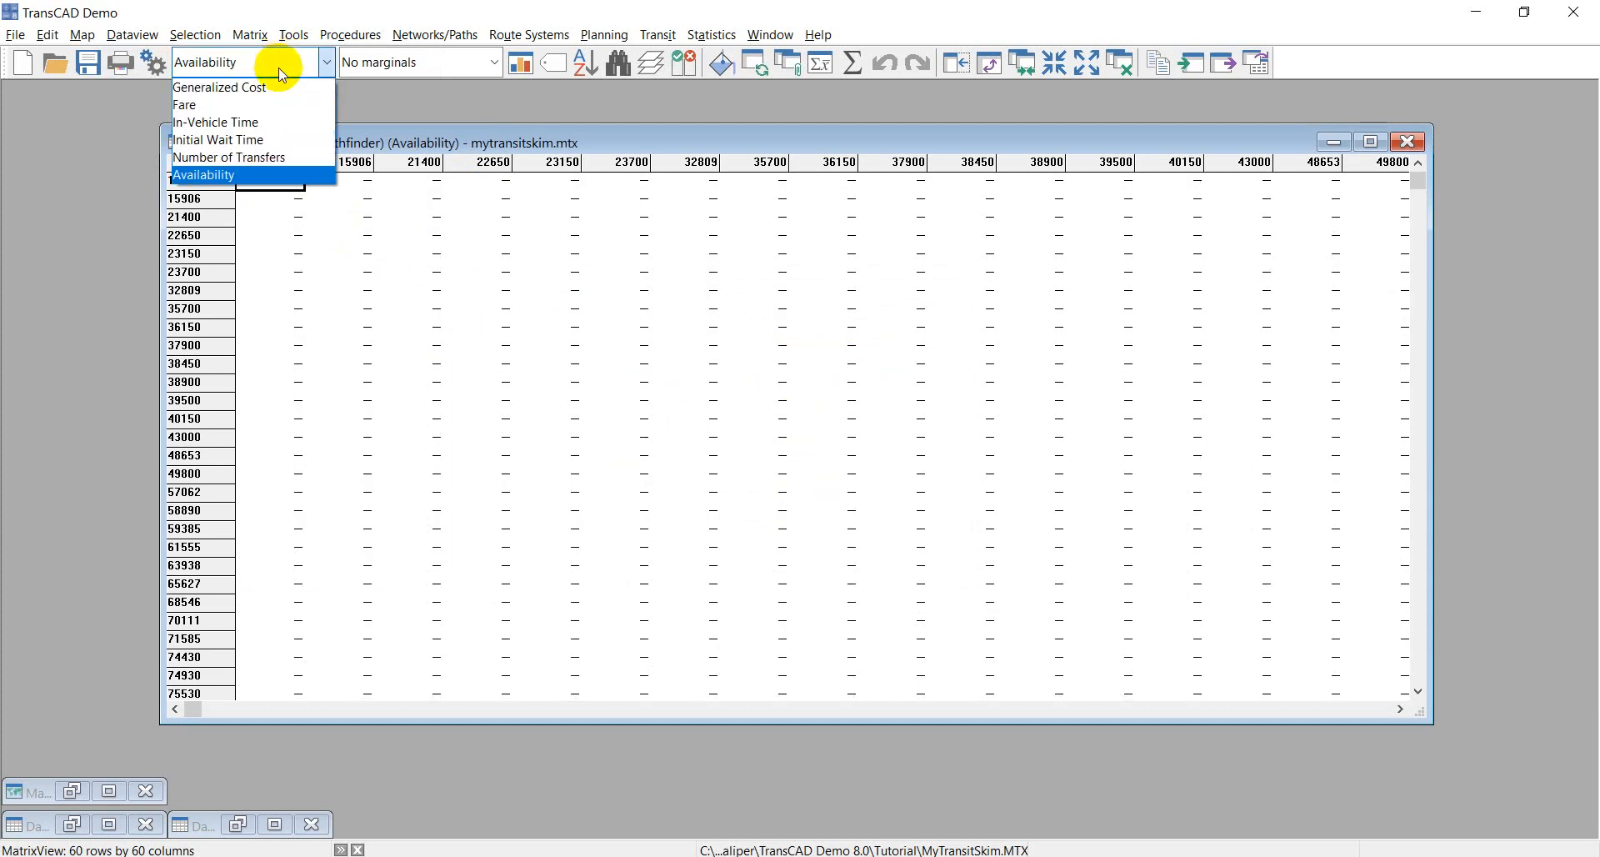
{"action": "left_click", "coordinate": [200, 106]}
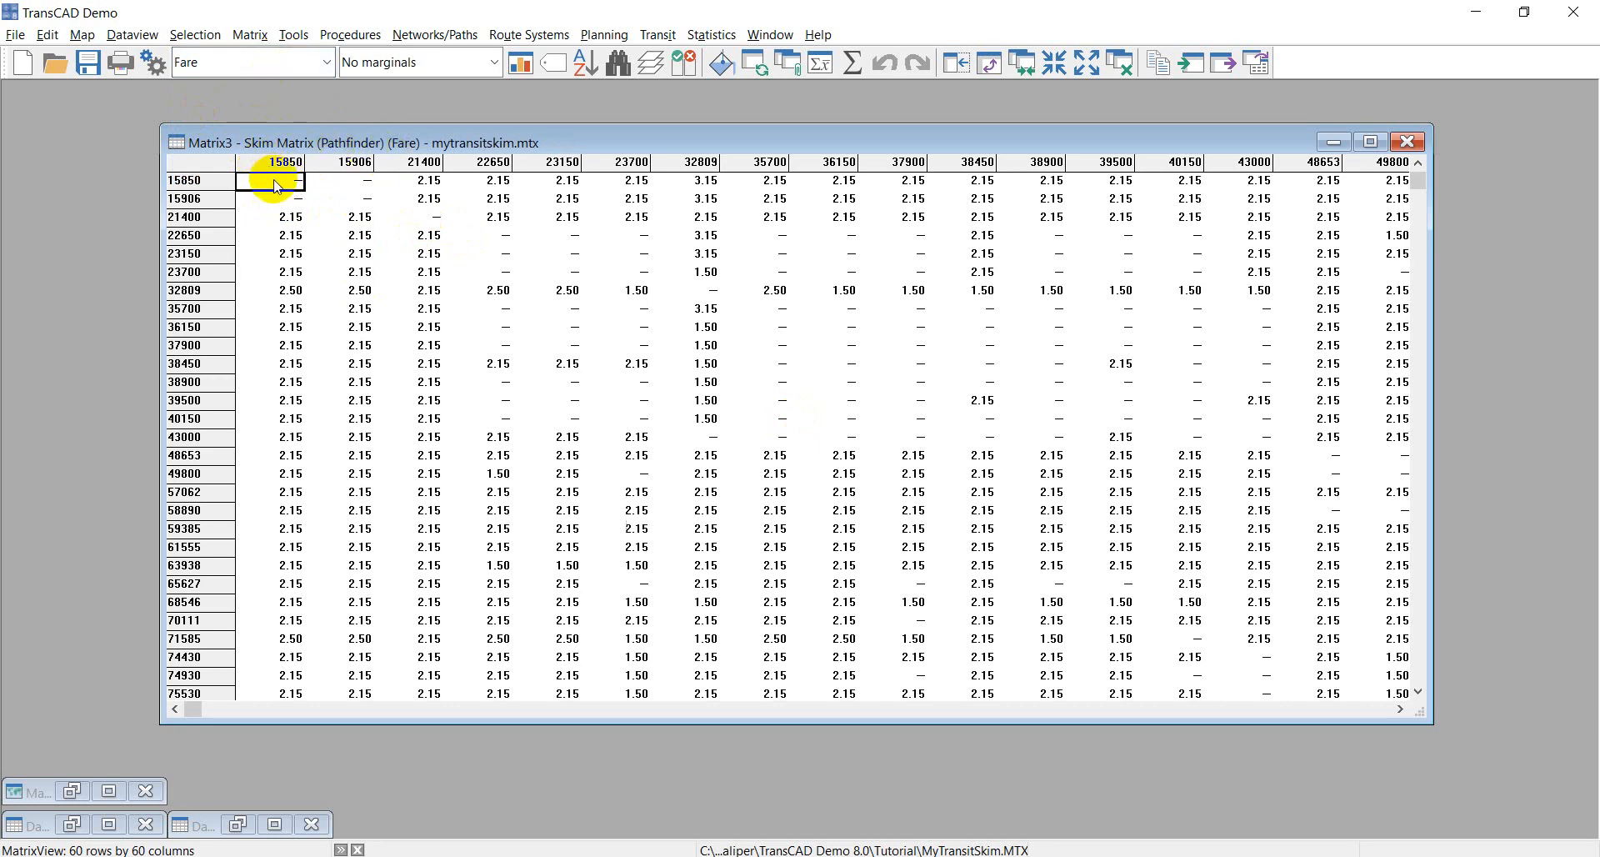
{"action": "left_click", "coordinate": [283, 217]}
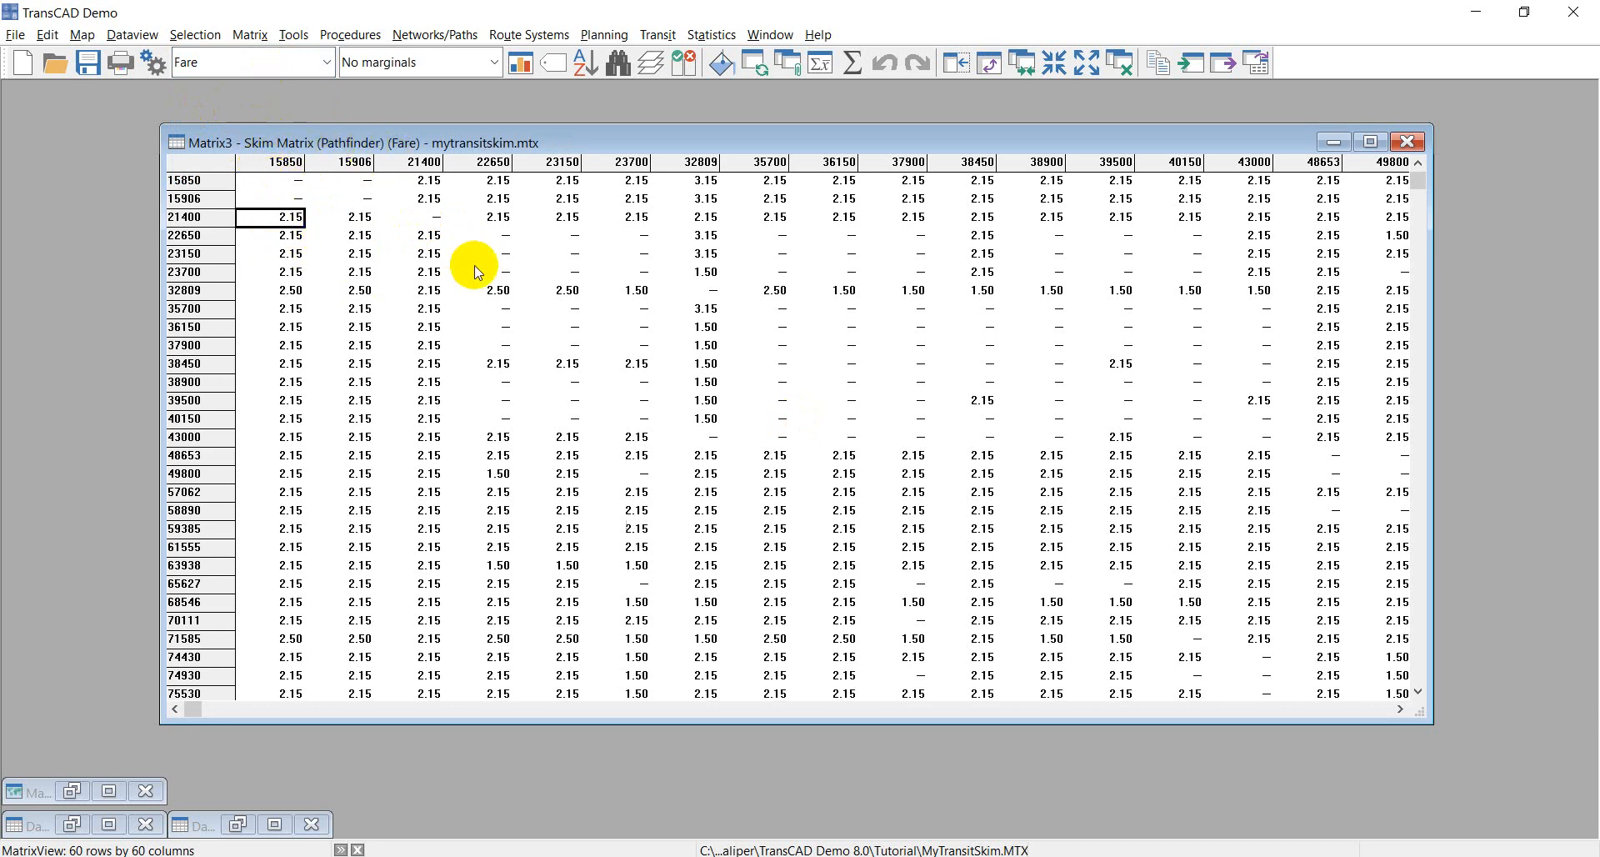
- Fill all cells of the Availability matrix with the formula "if [Fare] = null then 0 else 1"
{"action": "left_click", "coordinate": [311, 67]}
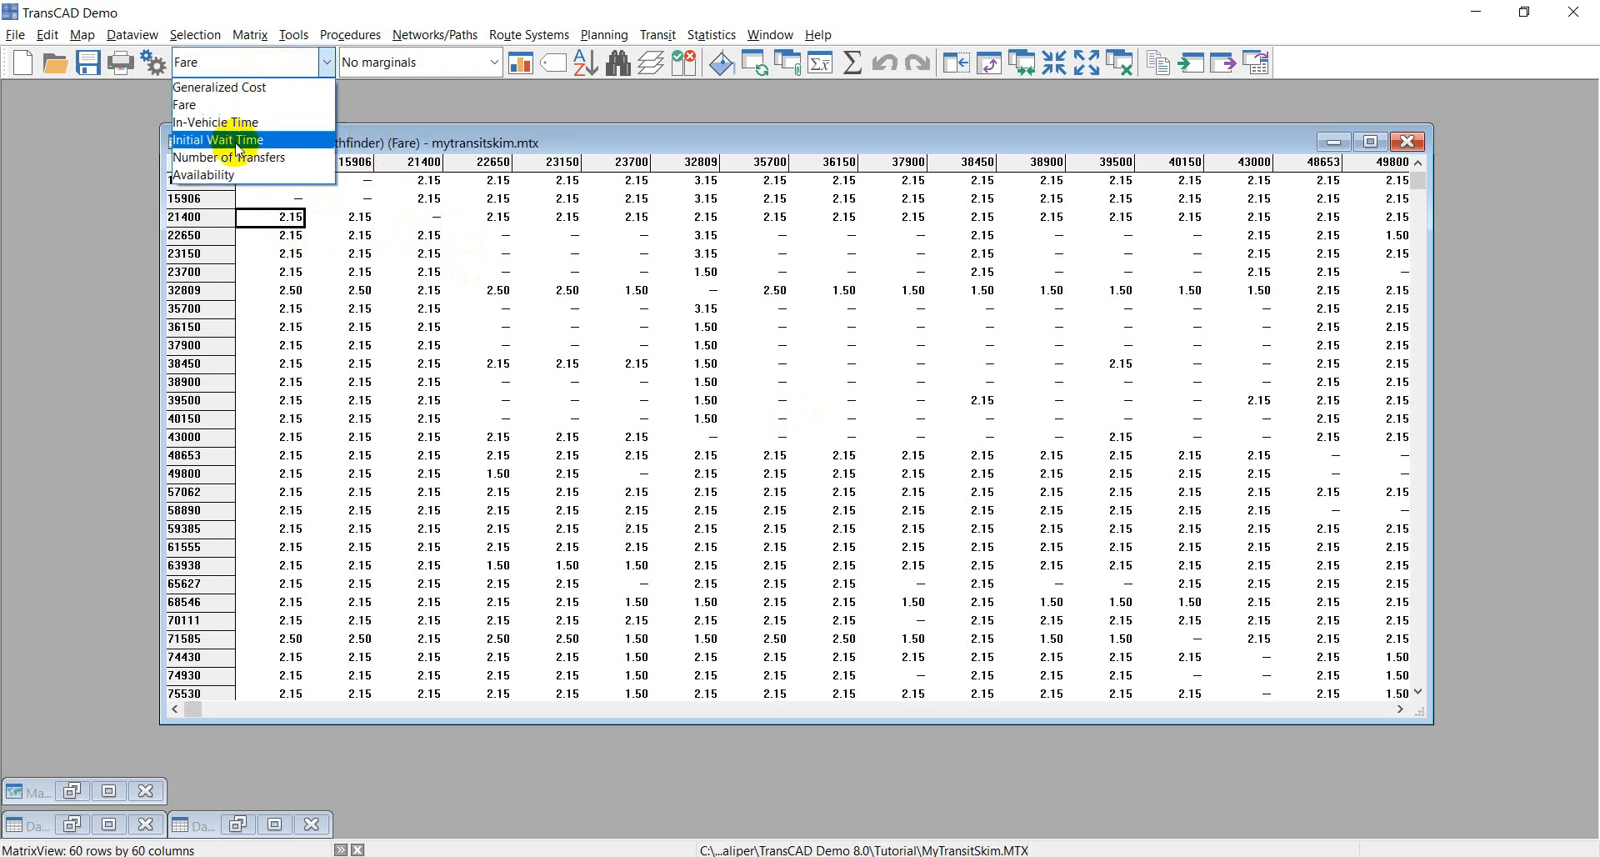
{"action": "left_click", "coordinate": [220, 198]}
{"action": "left_click", "coordinate": [643, 275]}
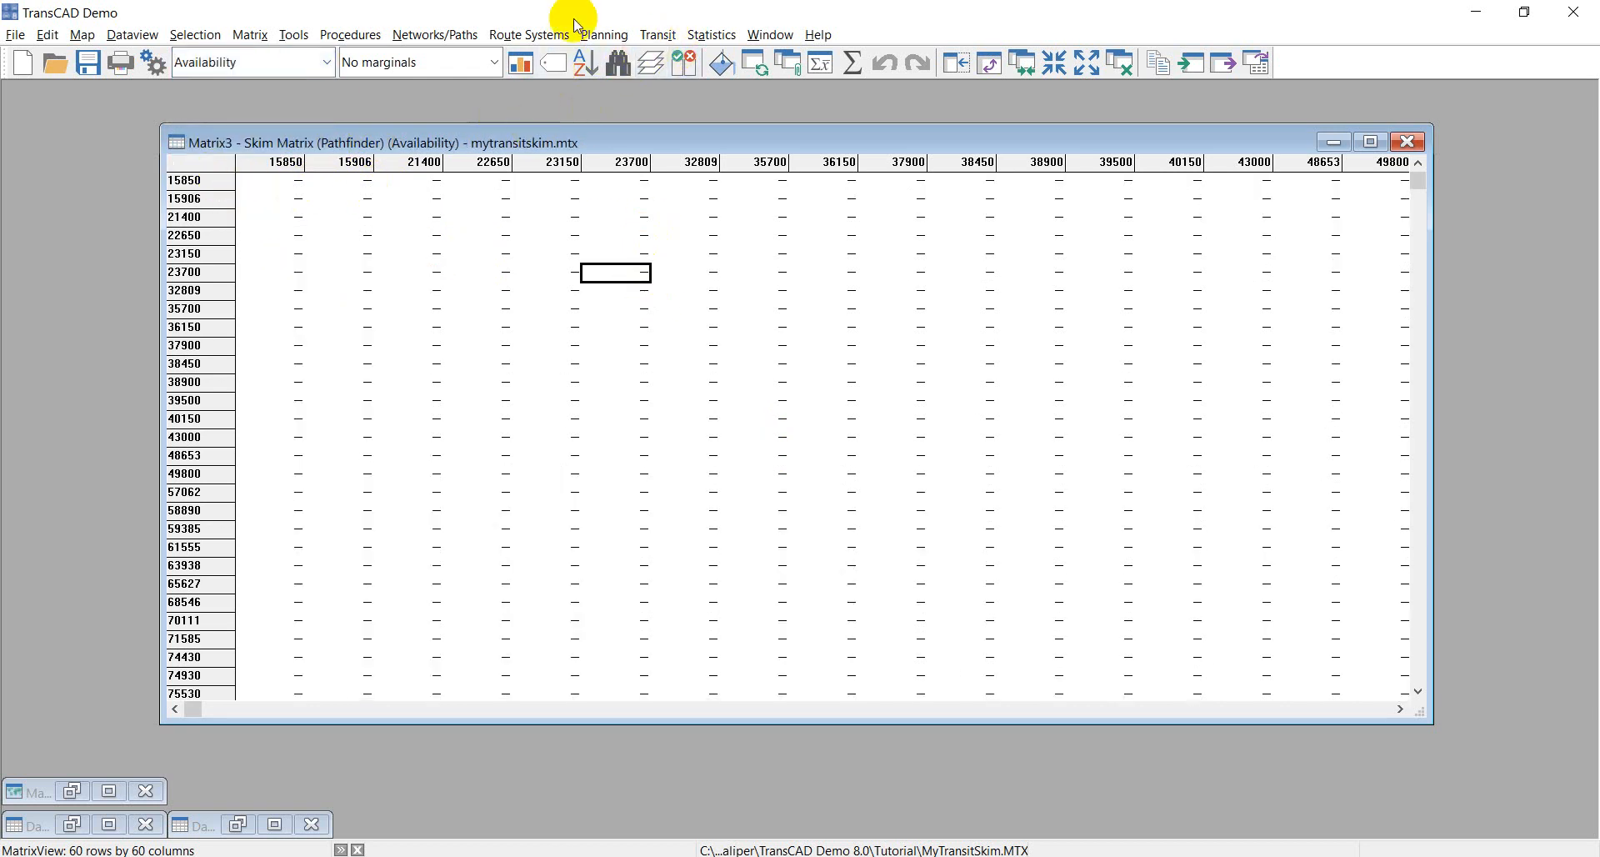
{"action": "left_click", "coordinate": [250, 37]}
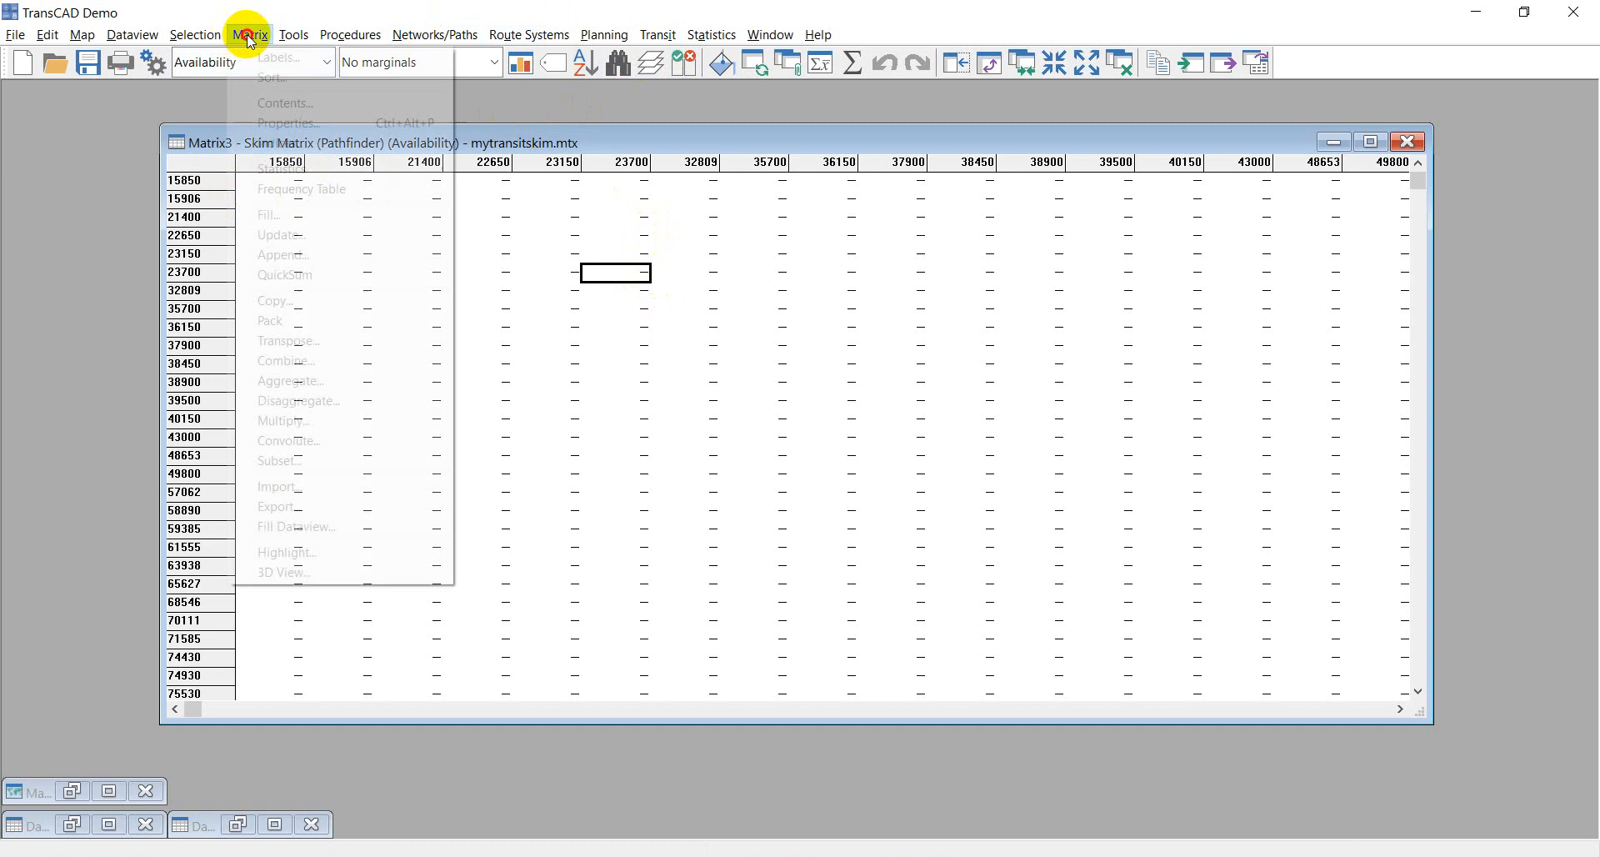
{"action": "left_click", "coordinate": [303, 217]}
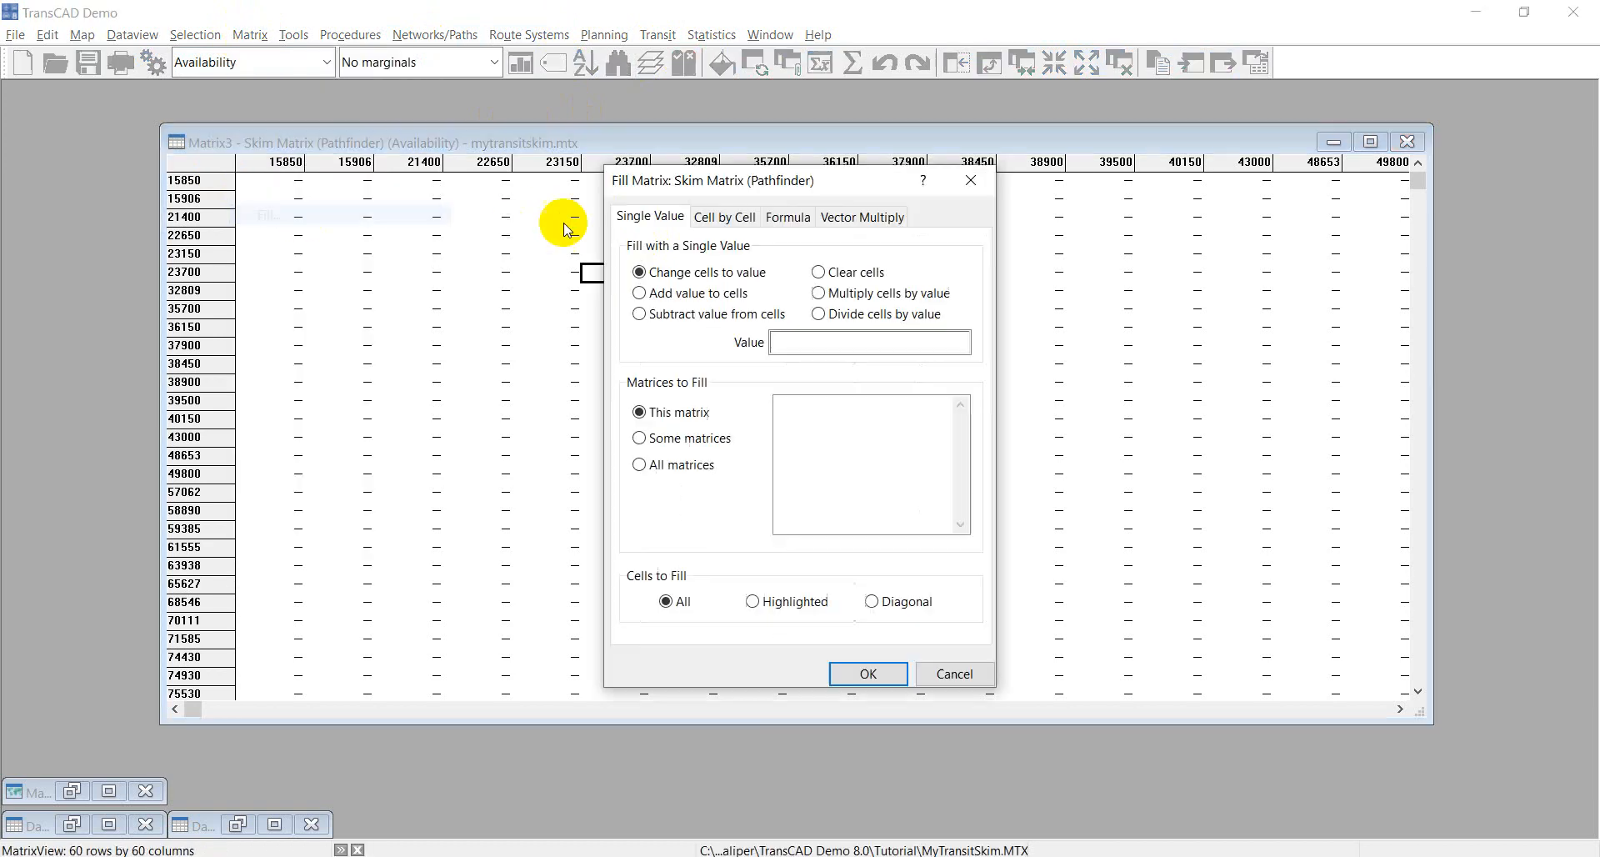
{"action": "left_click", "coordinate": [788, 216]}
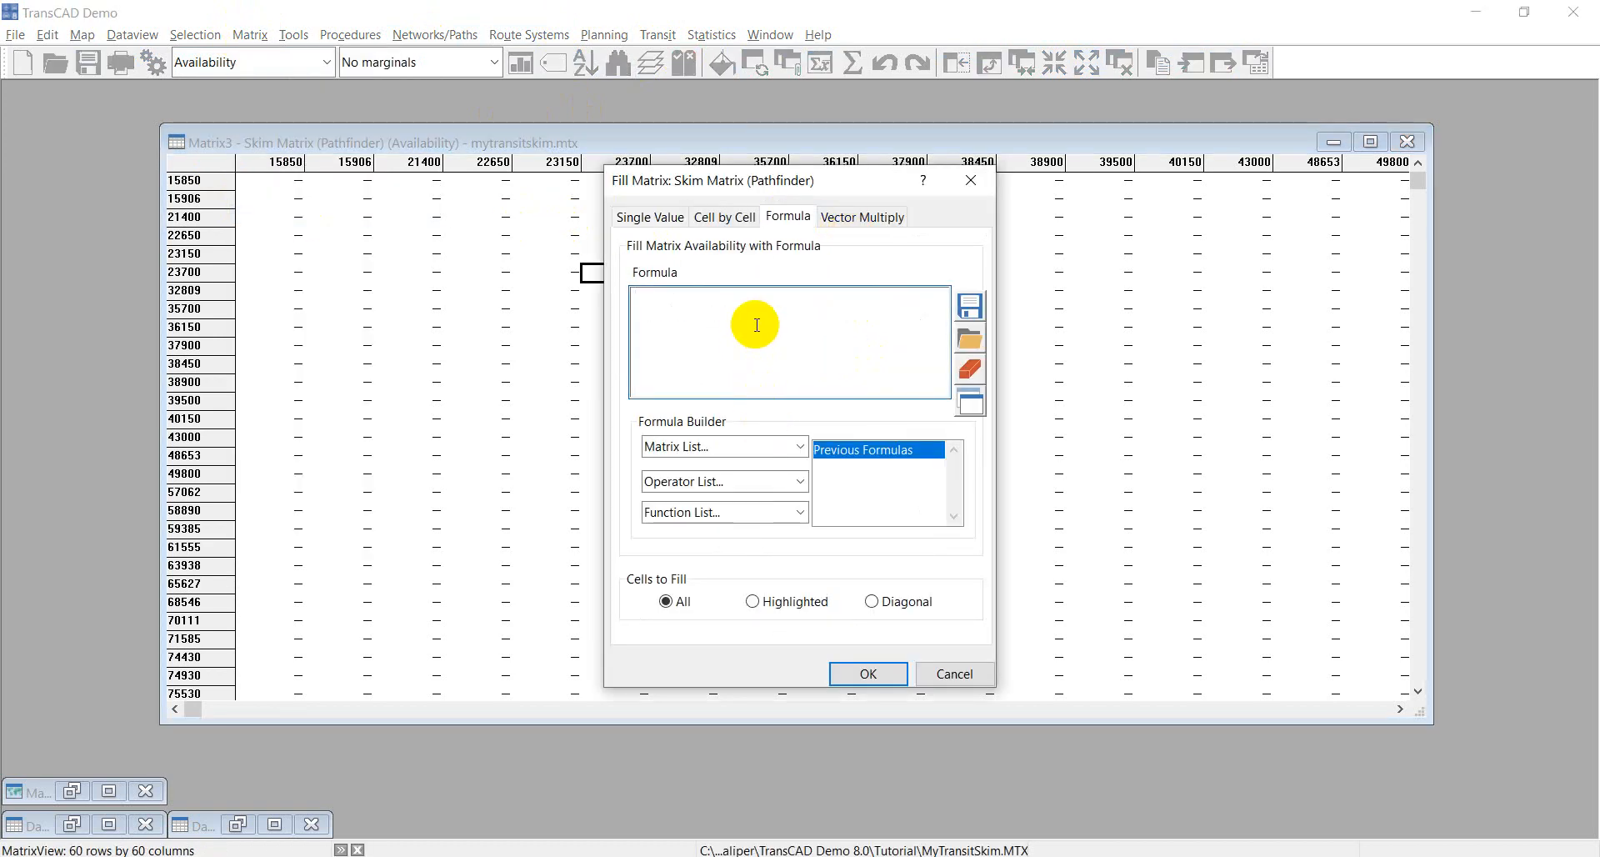
{"action": "left_click", "coordinate": [707, 446]}
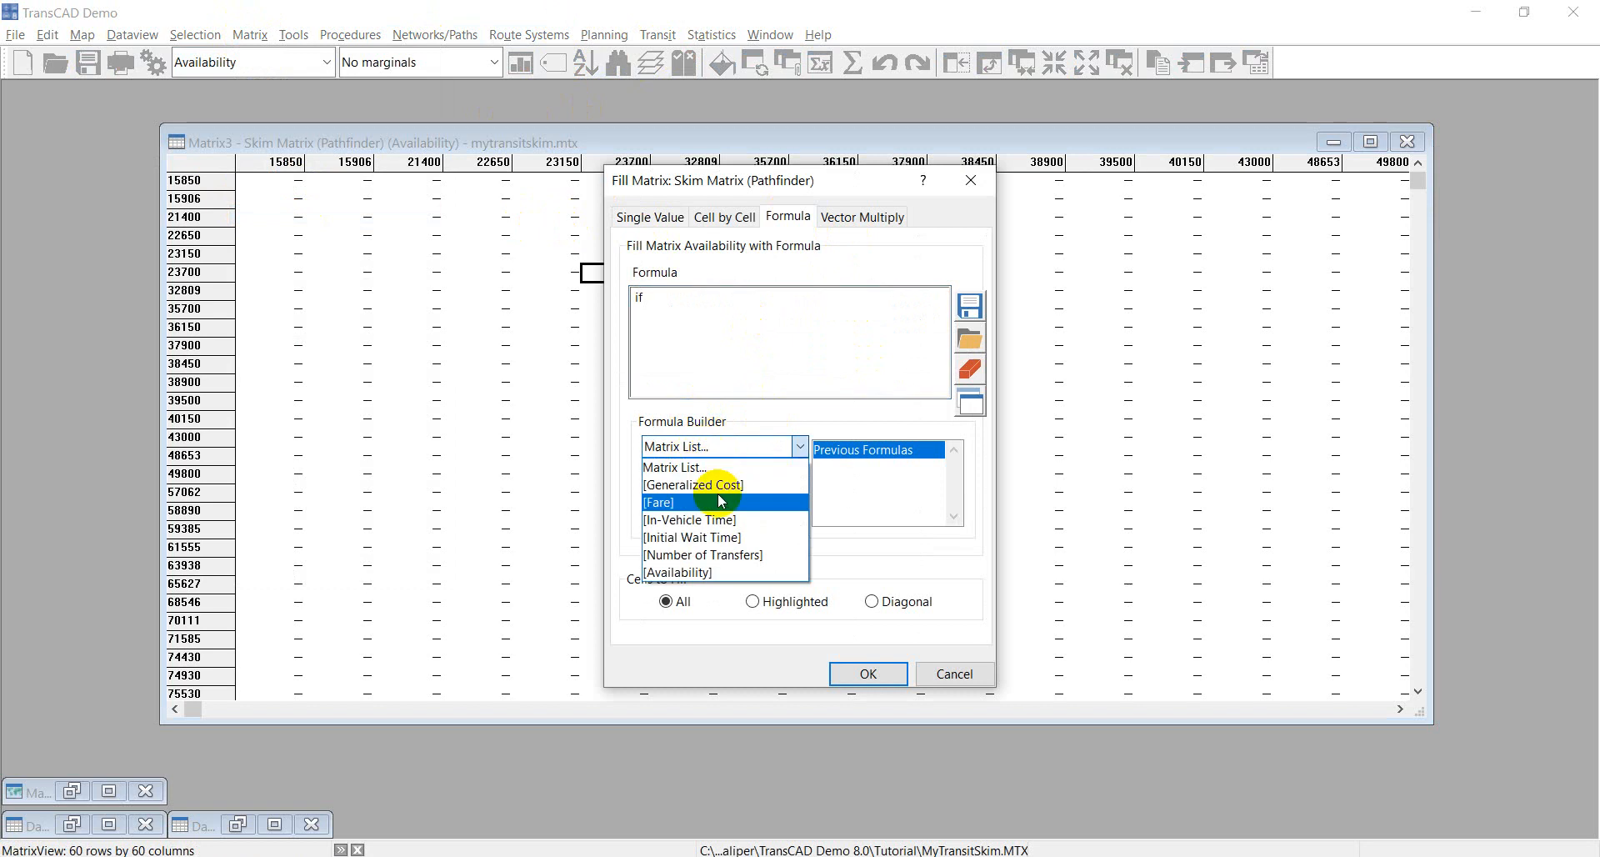
{"action": "left_click", "coordinate": [722, 504]}
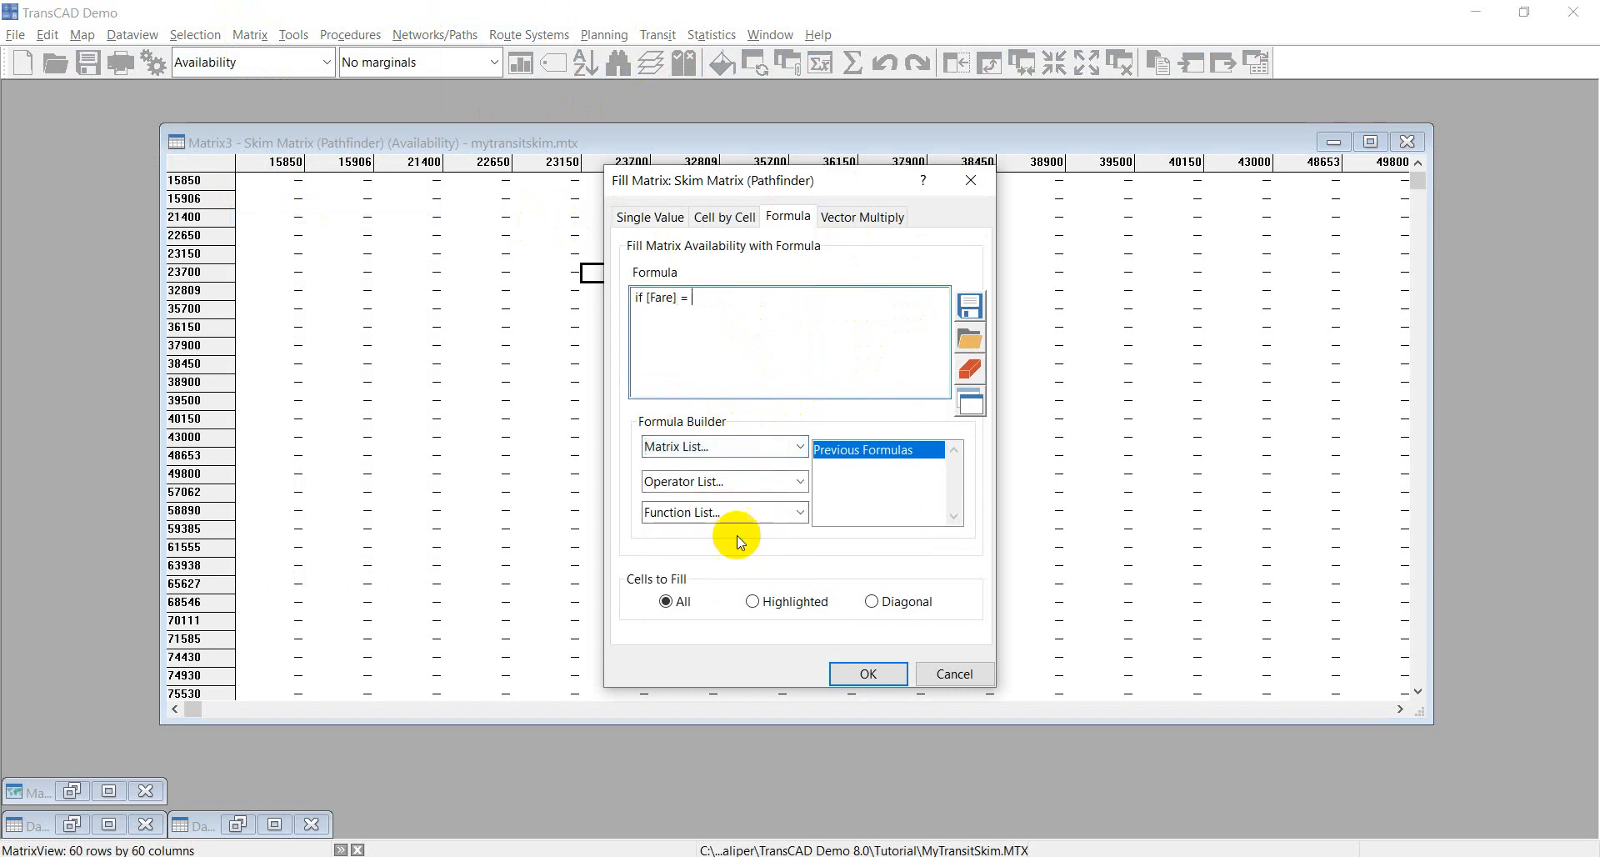
{"action": "left_click", "coordinate": [753, 516]}
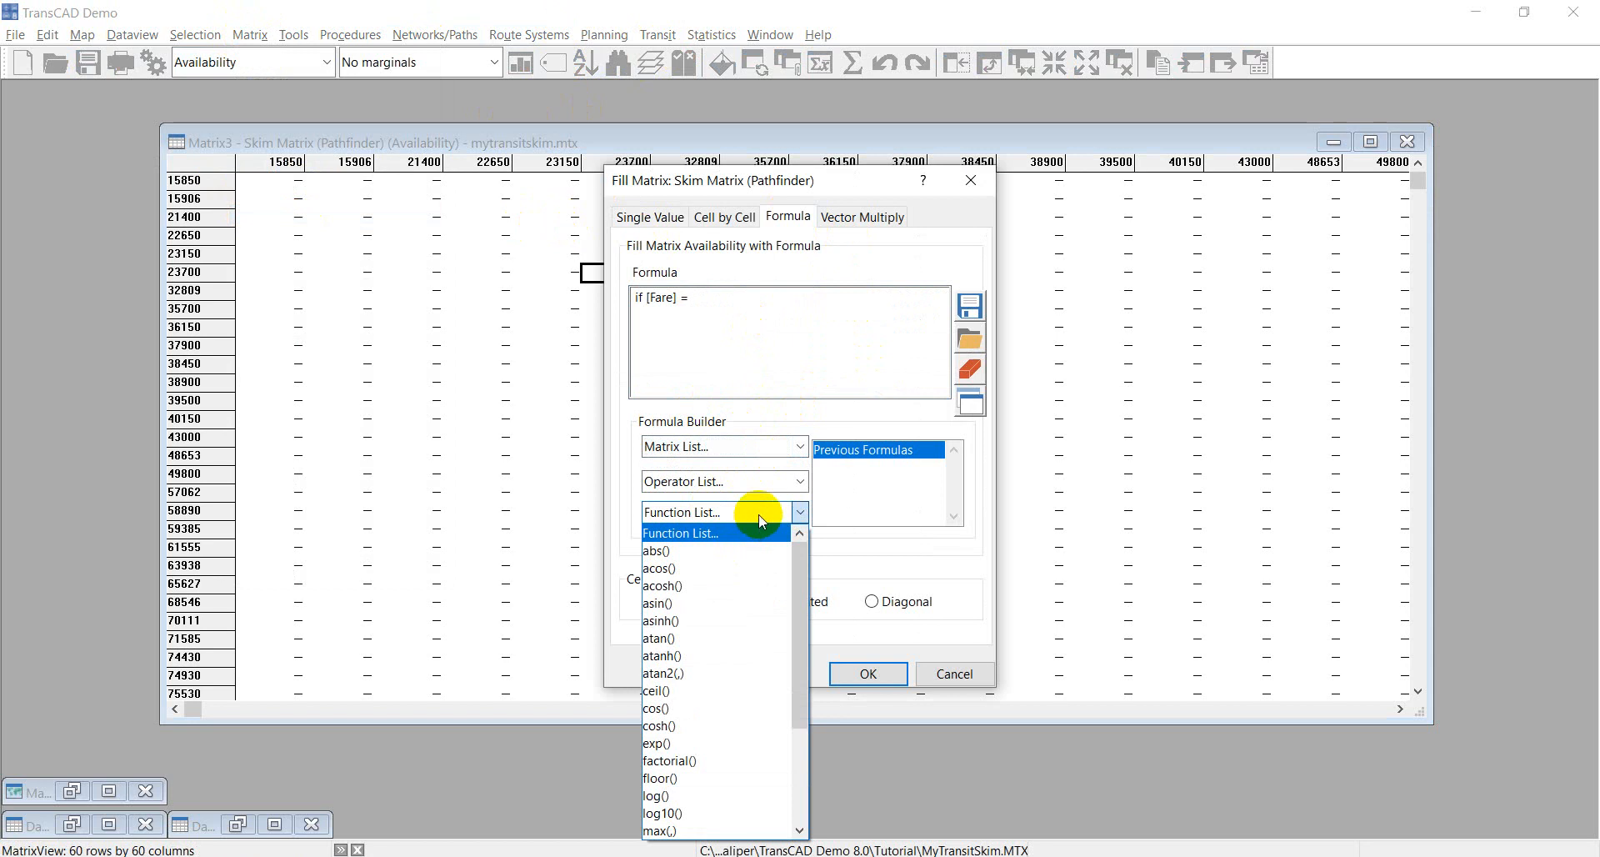
{"action": "left_click", "coordinate": [760, 518]}
{"action": "left_click", "coordinate": [773, 317]}
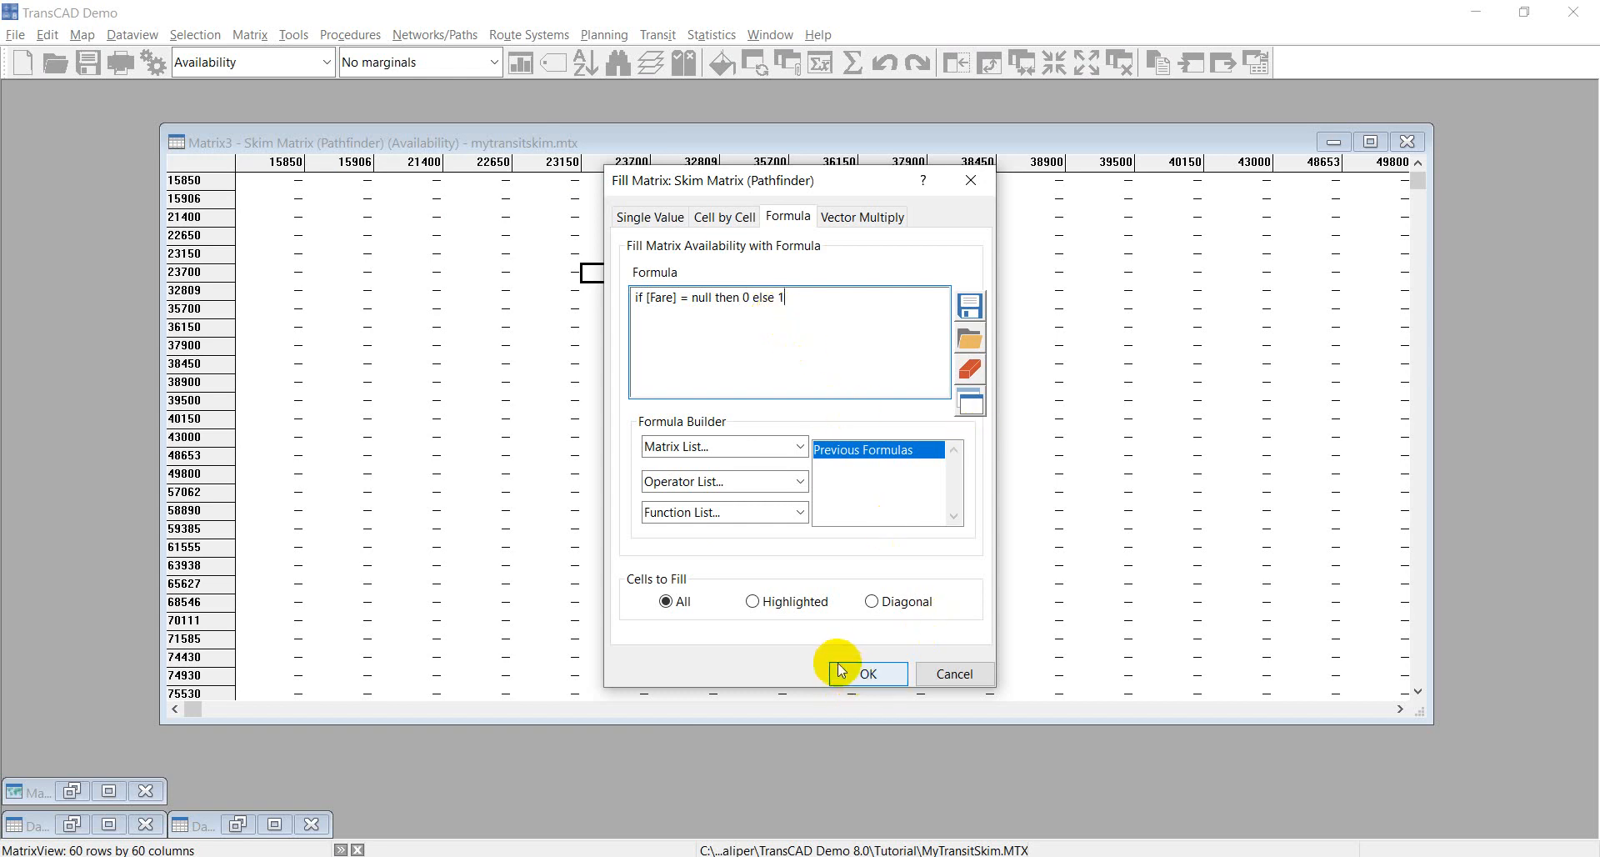
{"action": "left_click", "coordinate": [865, 673]}
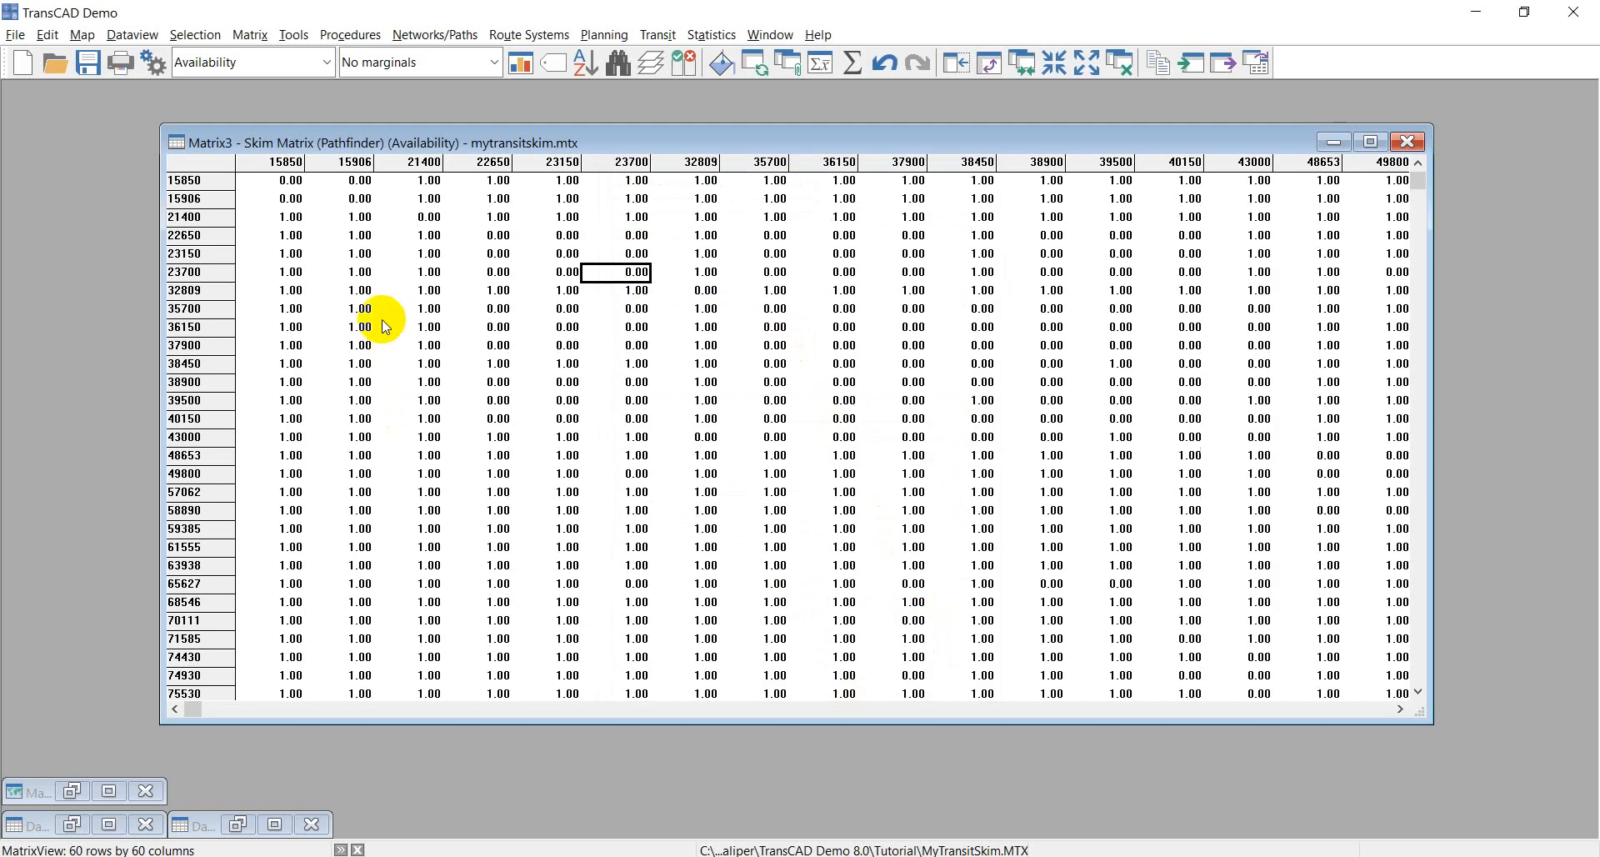
- Review the matrices available in the skim file and inspect the filled Availability cells around row 38900
{"action": "left_click", "coordinate": [263, 67]}
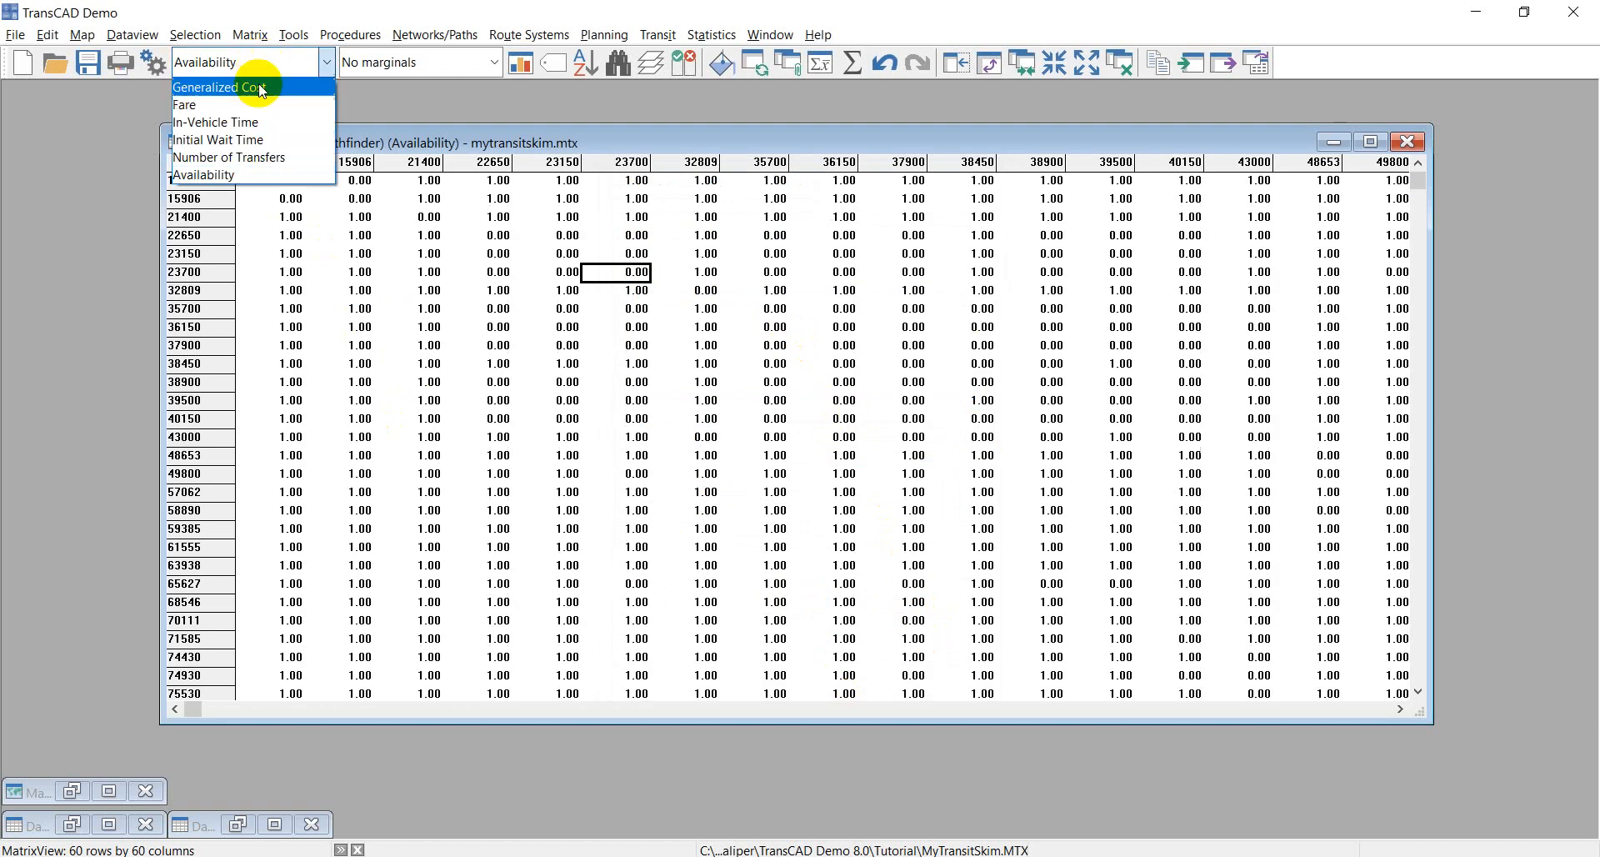
{"action": "left_click", "coordinate": [383, 8]}
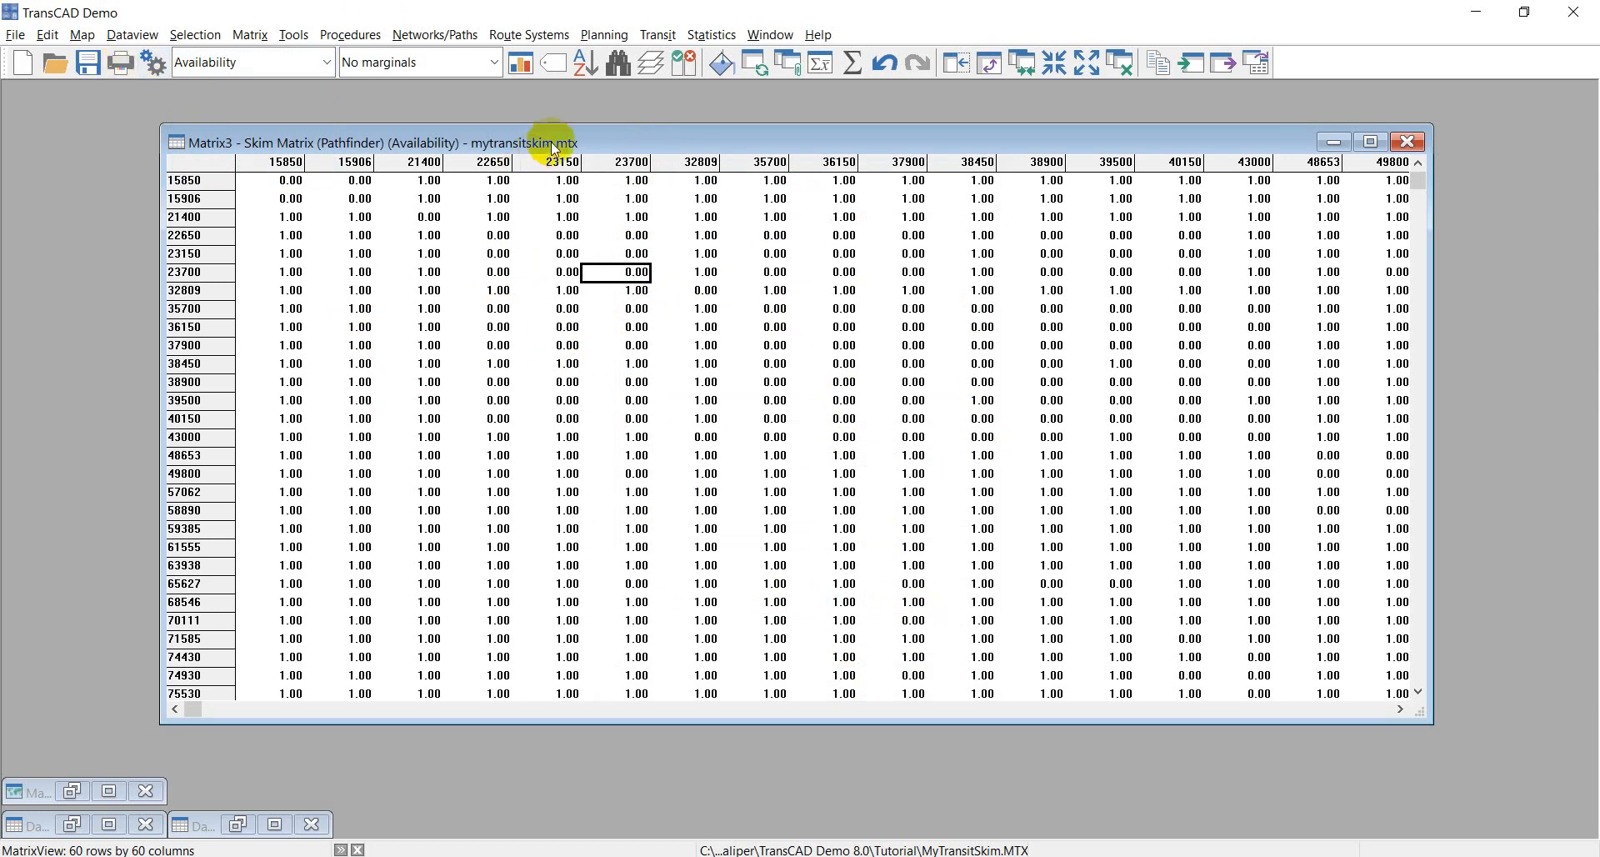
{"action": "left_click", "coordinate": [825, 382]}
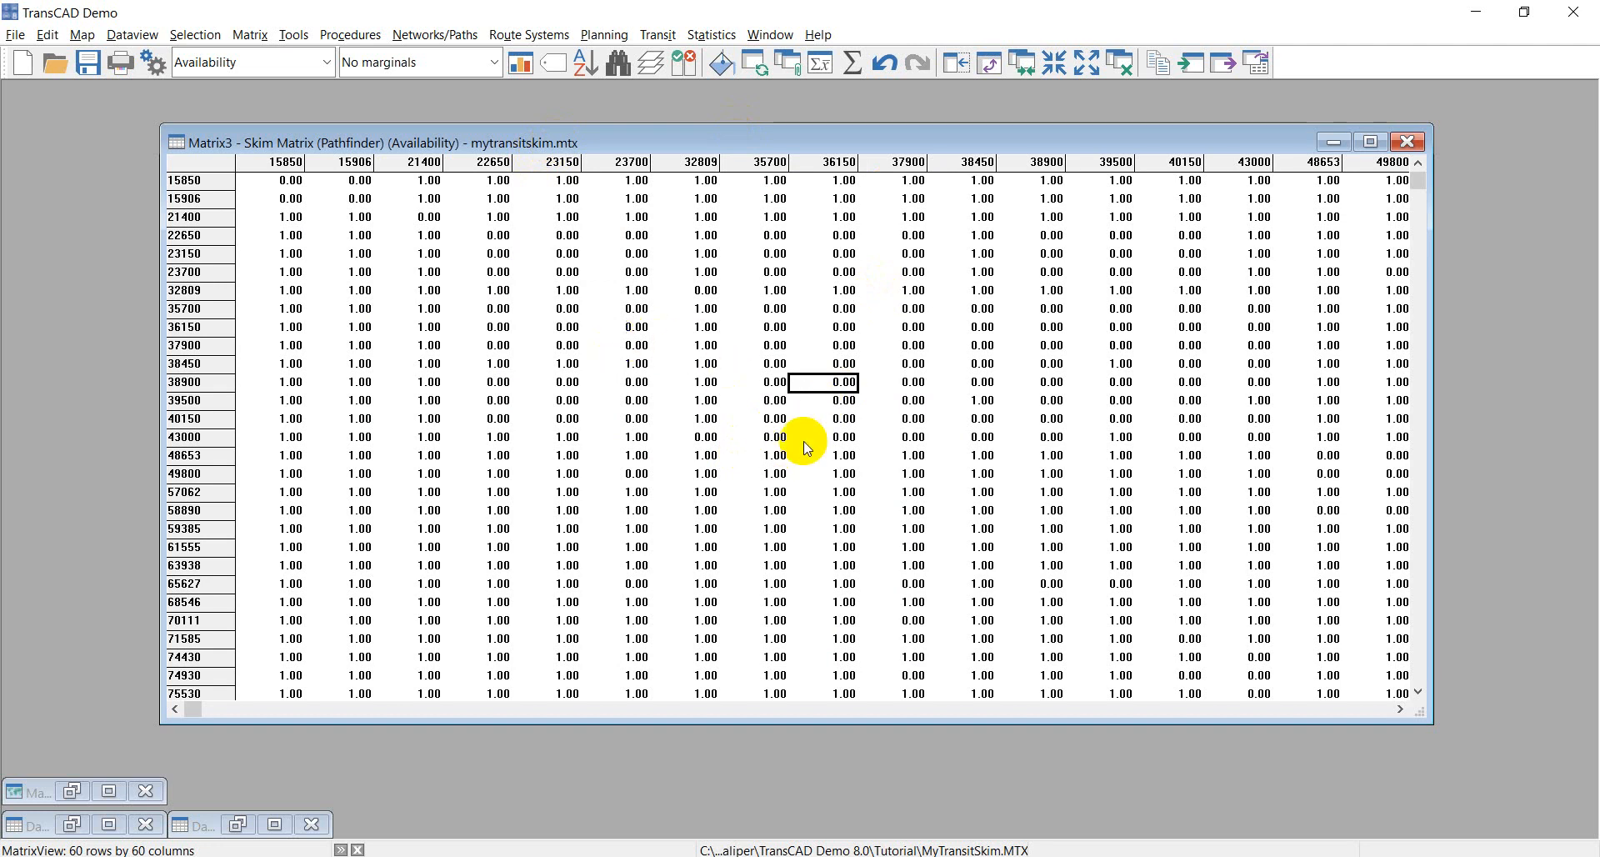
{"action": "left_click", "coordinate": [851, 386]}
- Restore the WMATA Streets map, ModeTable and ModeTransferTable windows and tile them horizontally with the skim matrix
{"action": "left_click", "coordinate": [97, 793]}
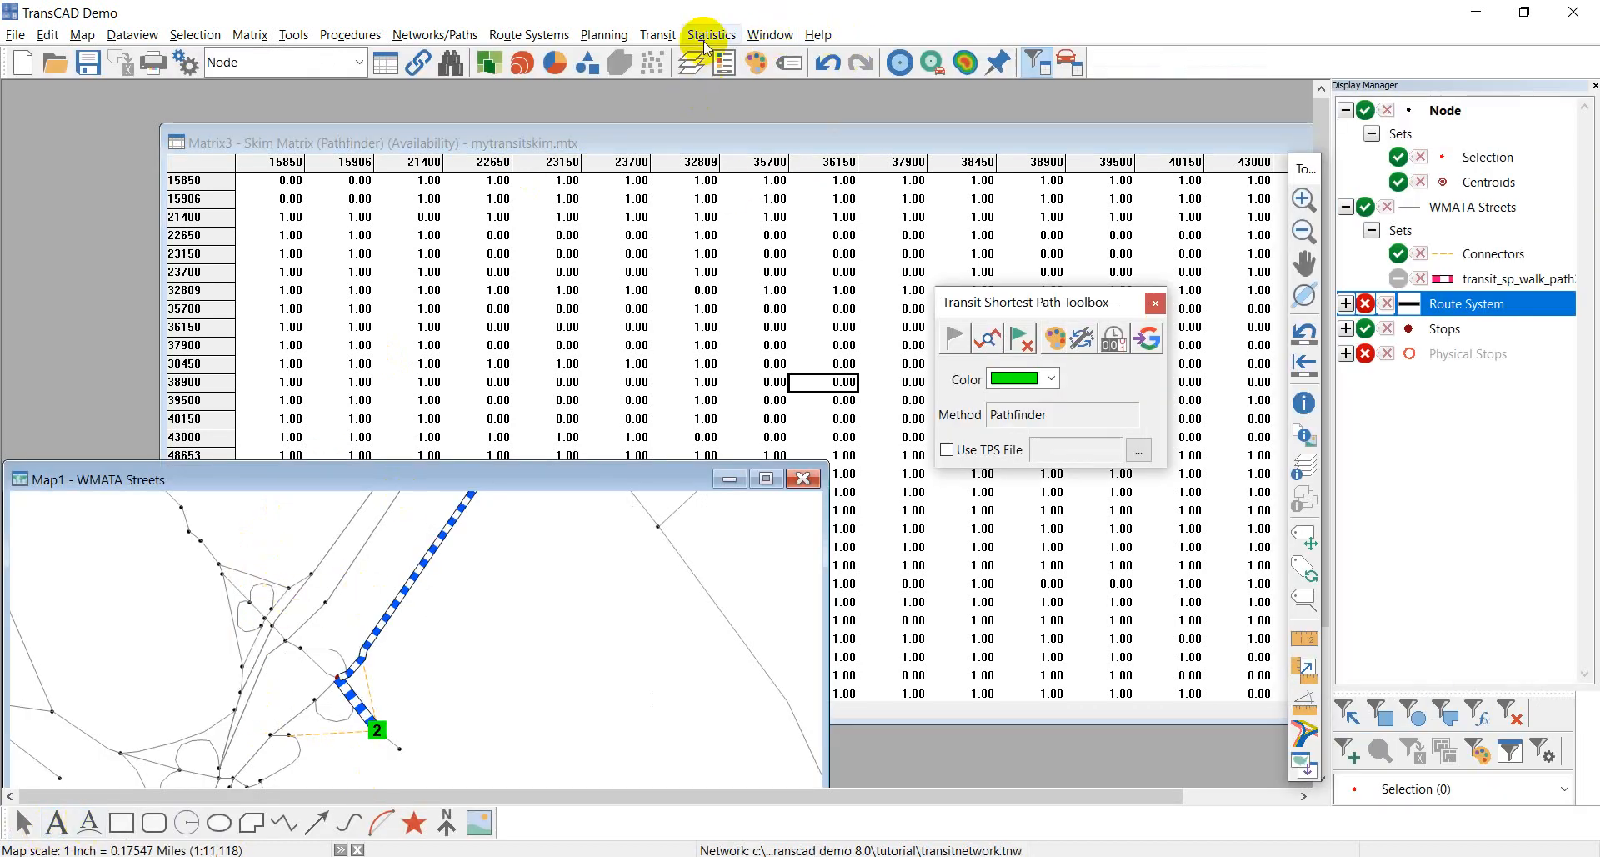
{"action": "left_click", "coordinate": [760, 35]}
{"action": "left_click", "coordinate": [812, 84]}
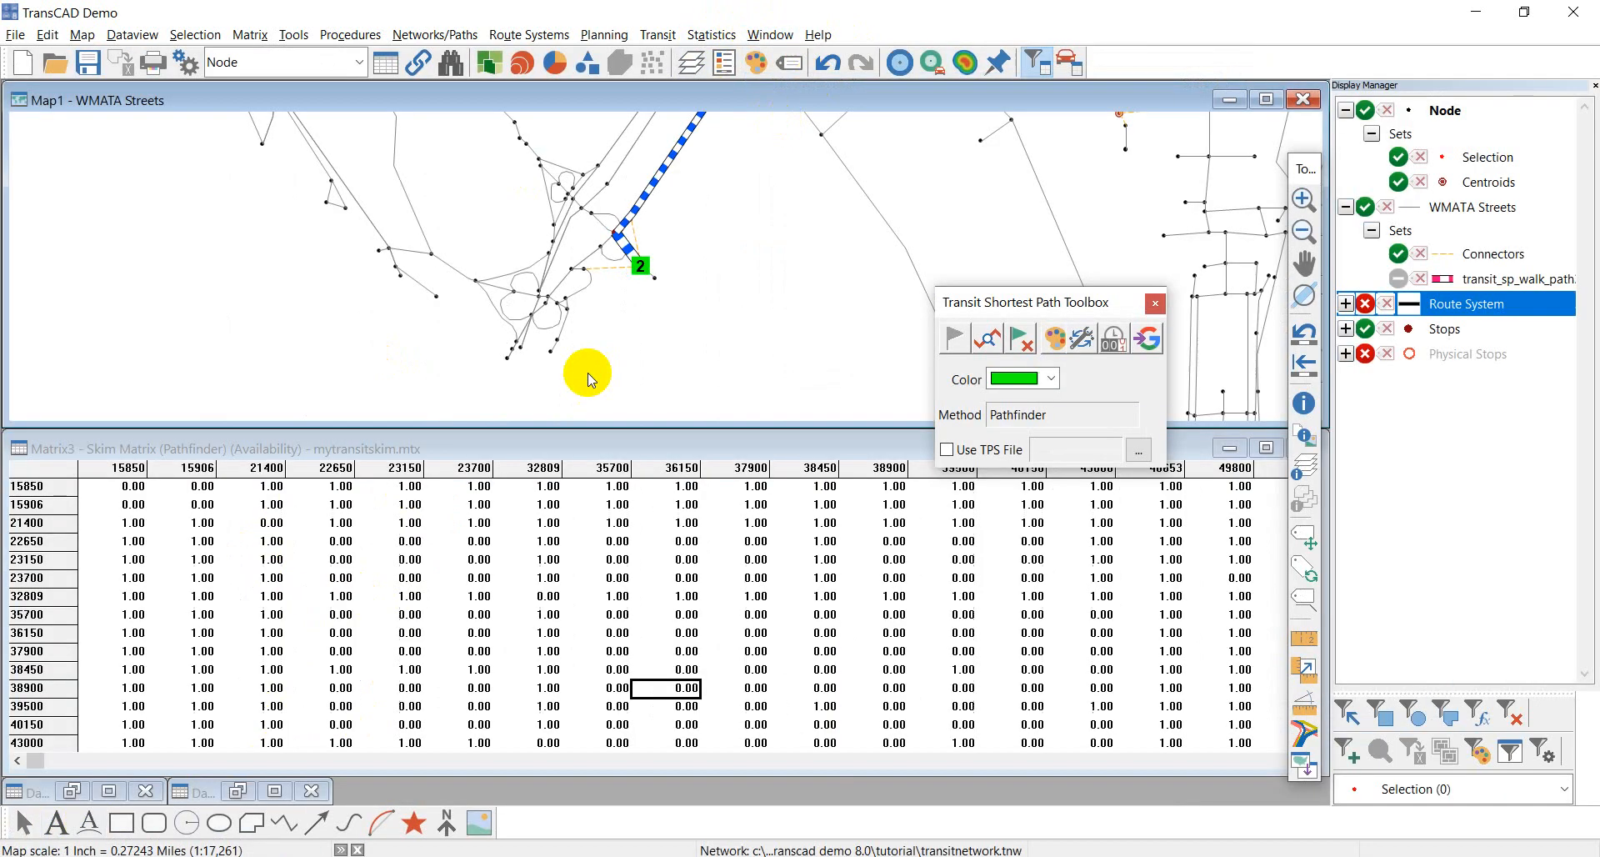
{"action": "left_click", "coordinate": [240, 791]}
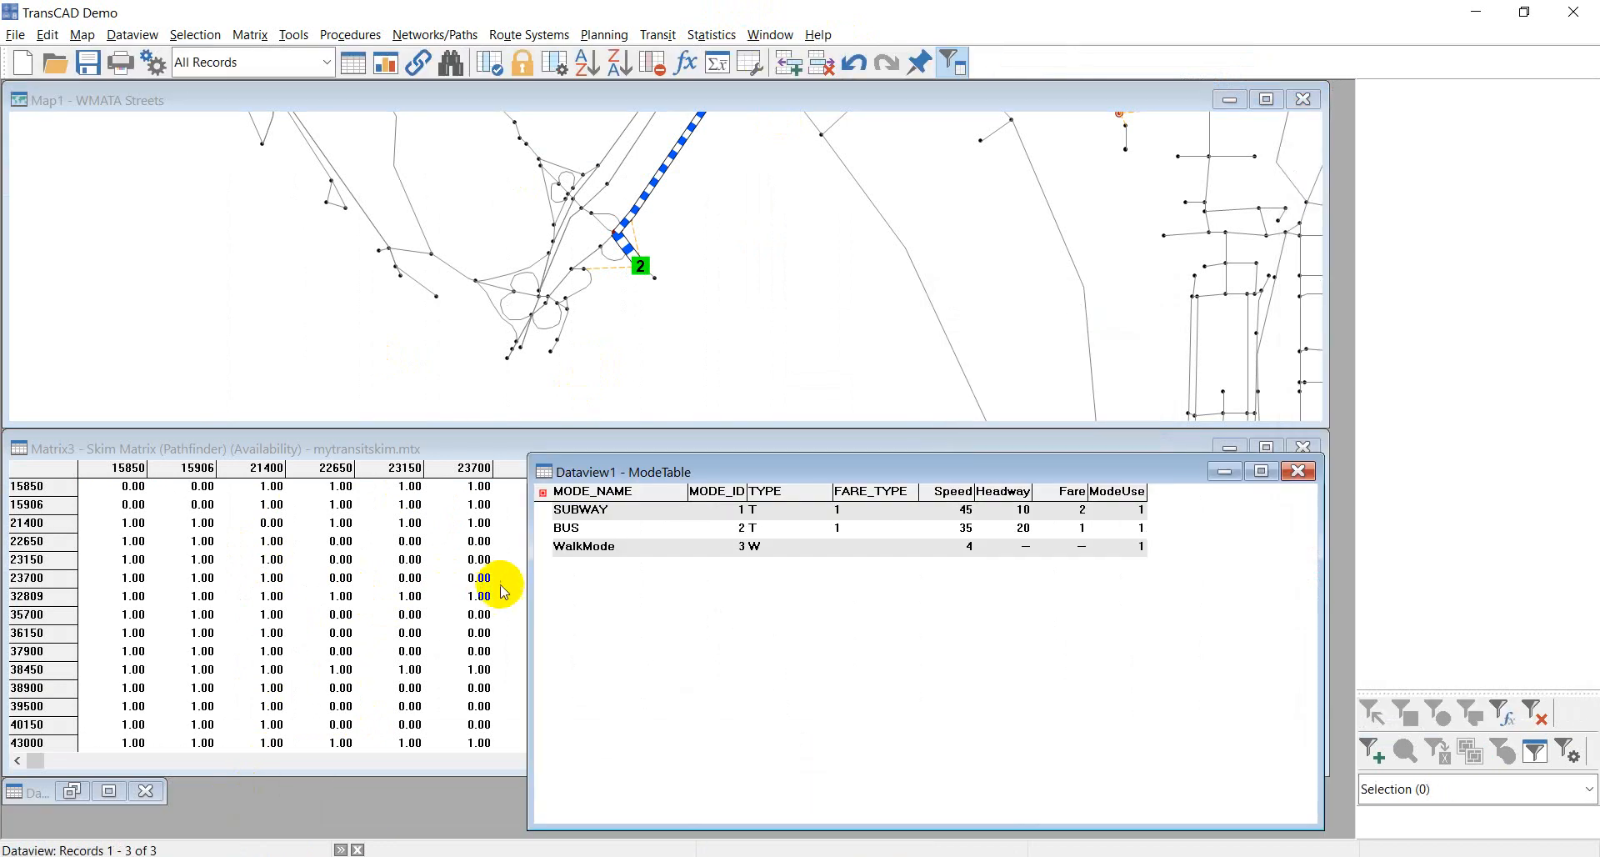
{"action": "left_click", "coordinate": [72, 790]}
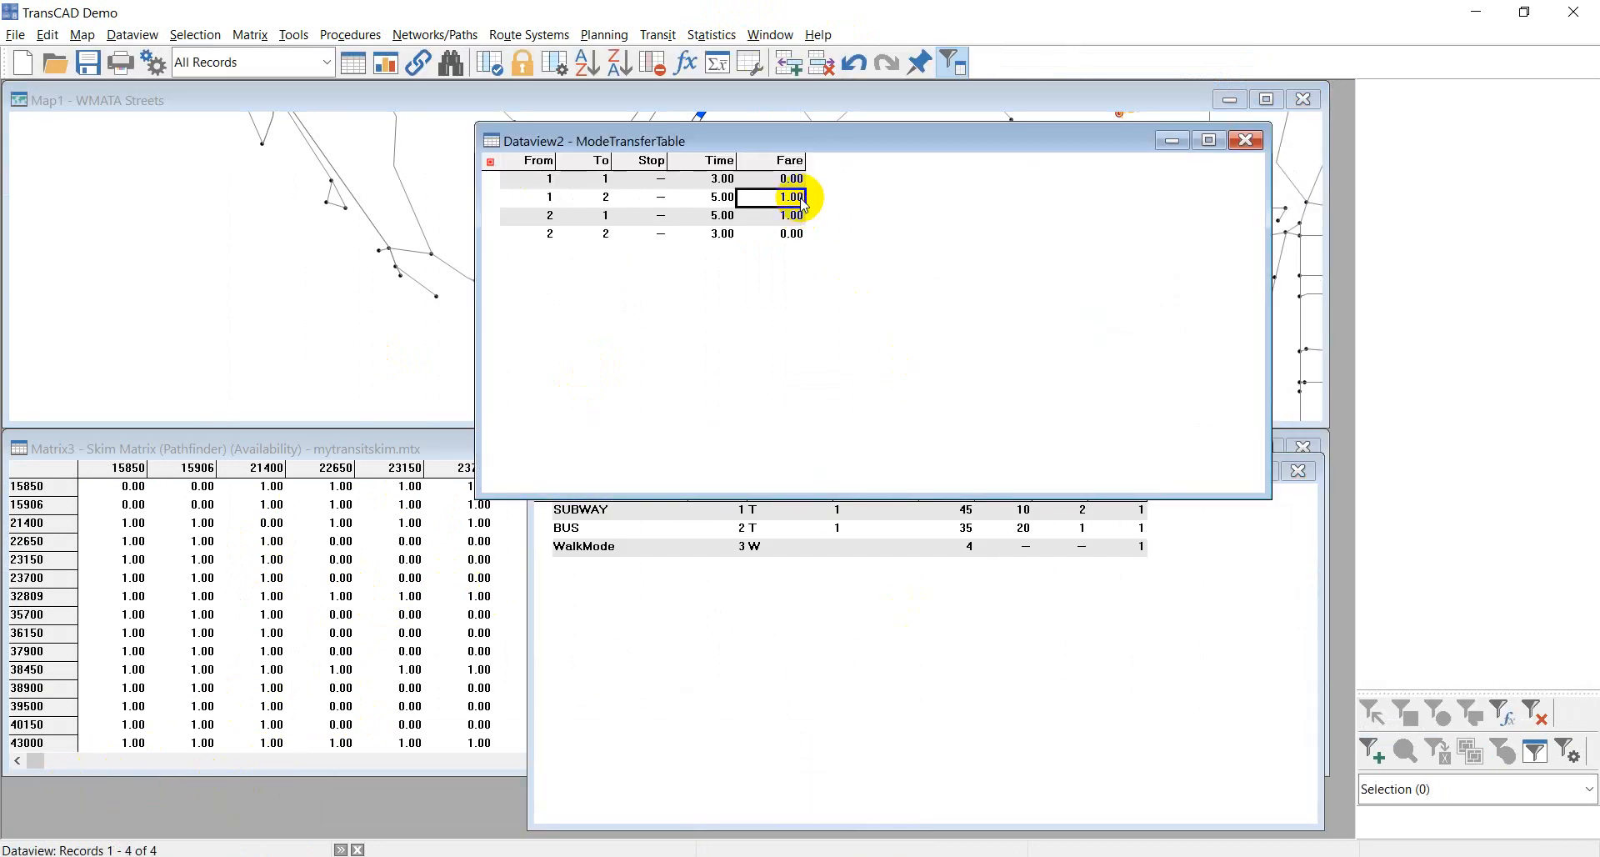
{"action": "left_click", "coordinate": [751, 35]}
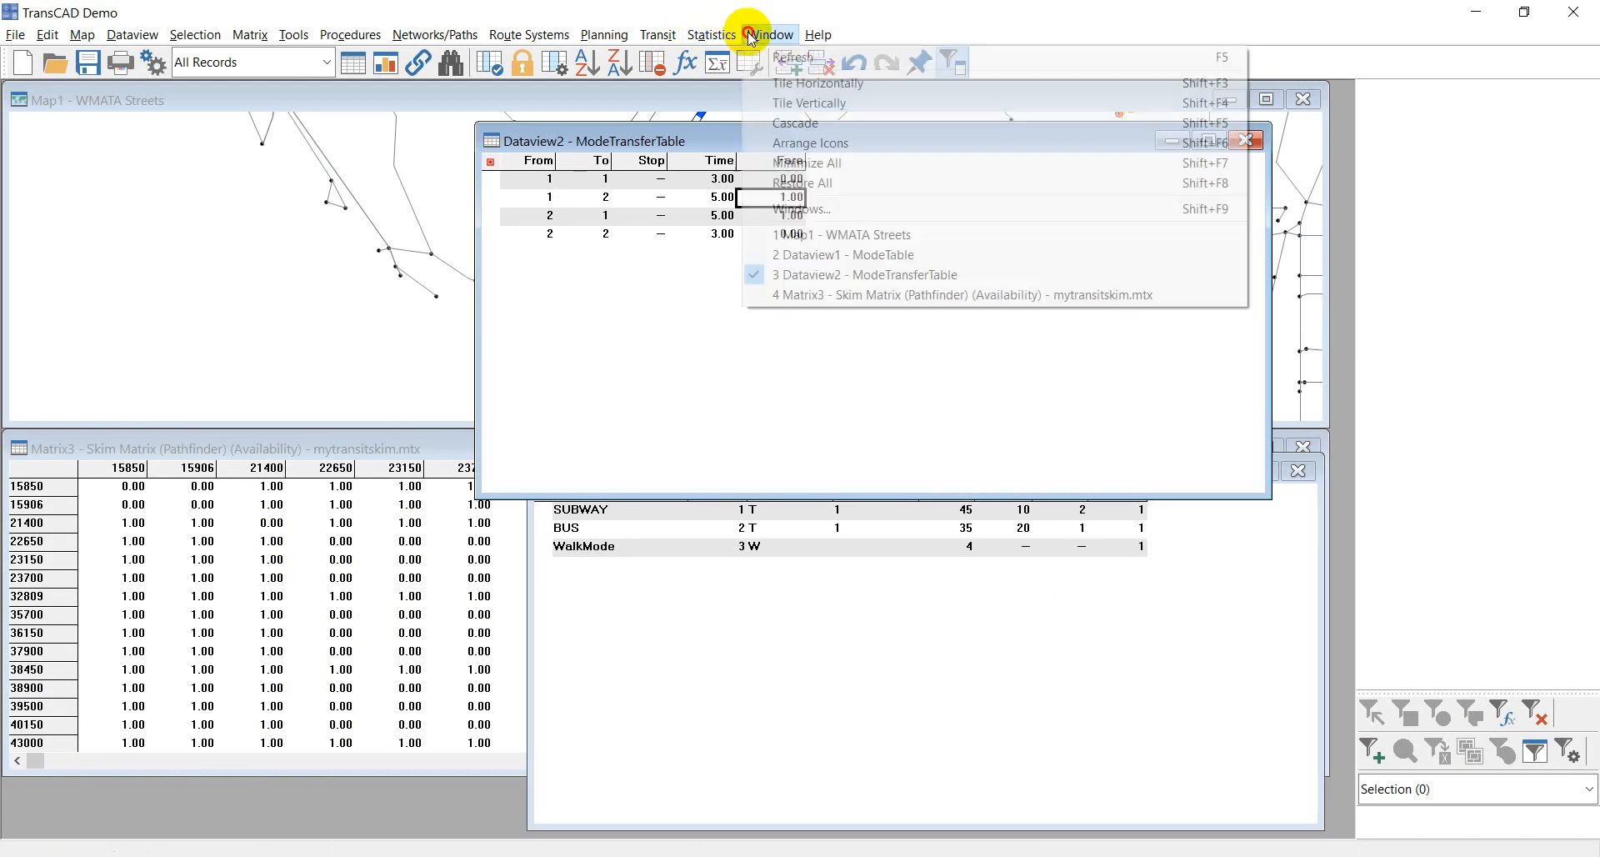
{"action": "left_click", "coordinate": [754, 84]}
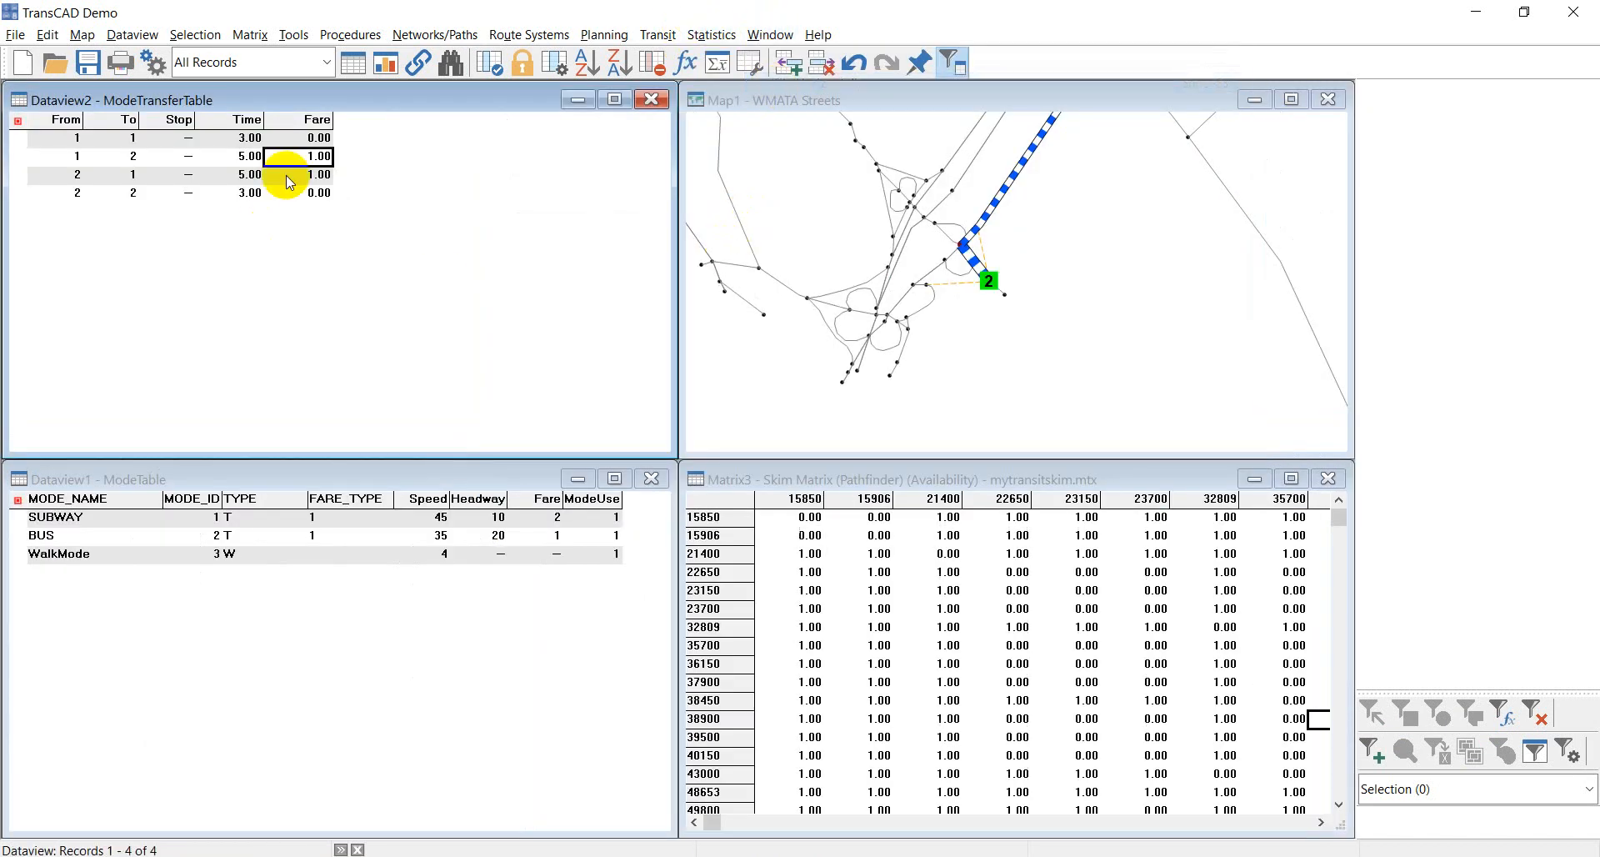
- In ModeTransferTable, set the fare from mode 1 to mode 2 to 2.00 and from mode 2 to mode 2 to 1.00
{"action": "left_click", "coordinate": [321, 156]}
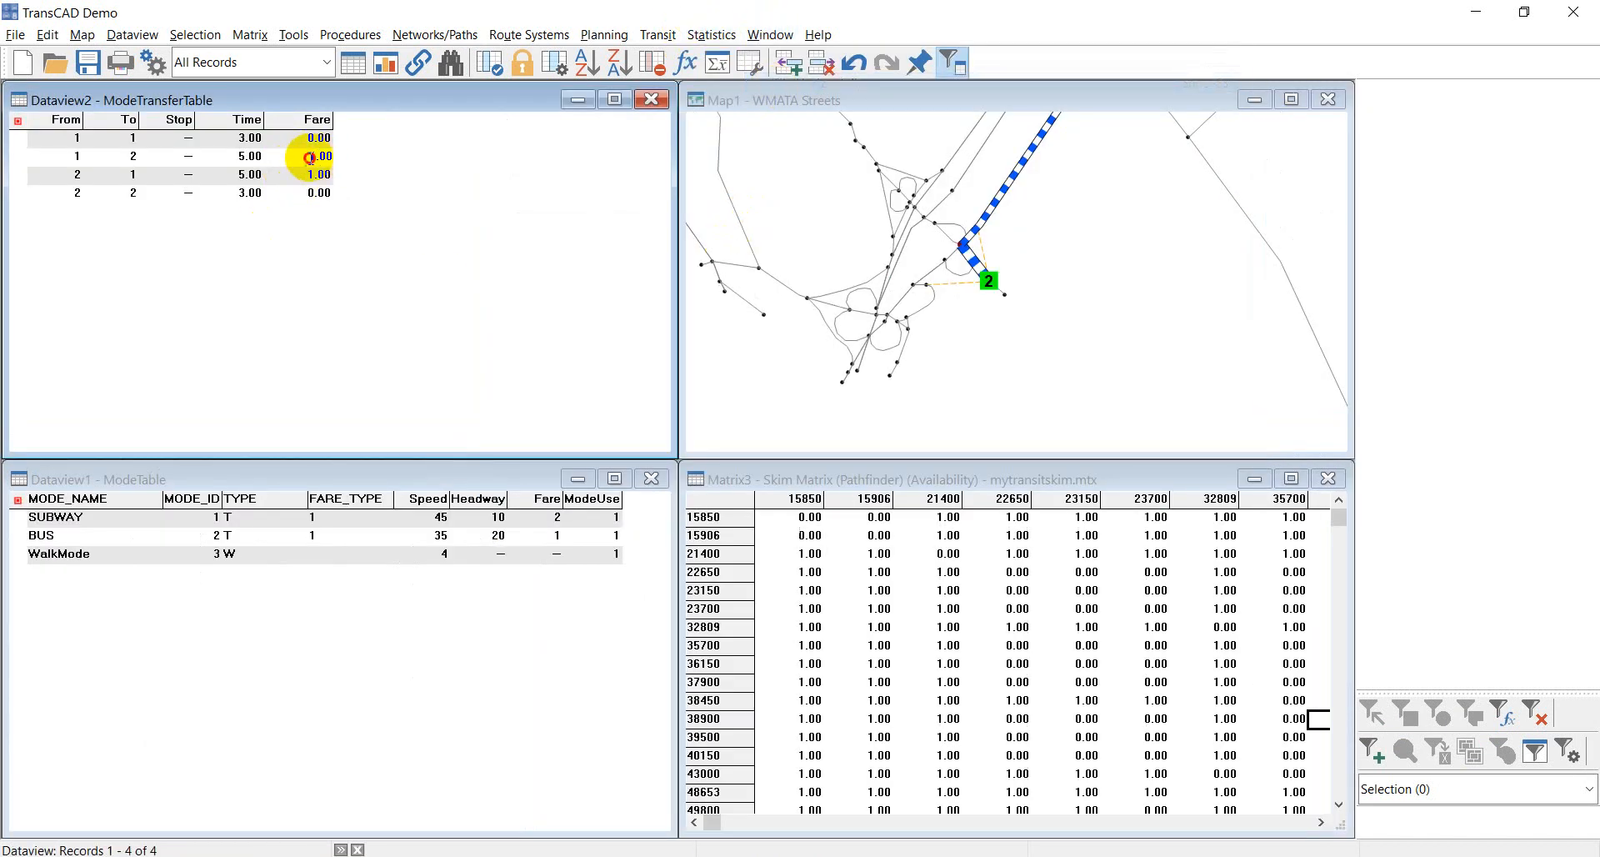
{"action": "left_click_drag", "start_coordinate": [309, 158], "coordinate": [314, 157]}
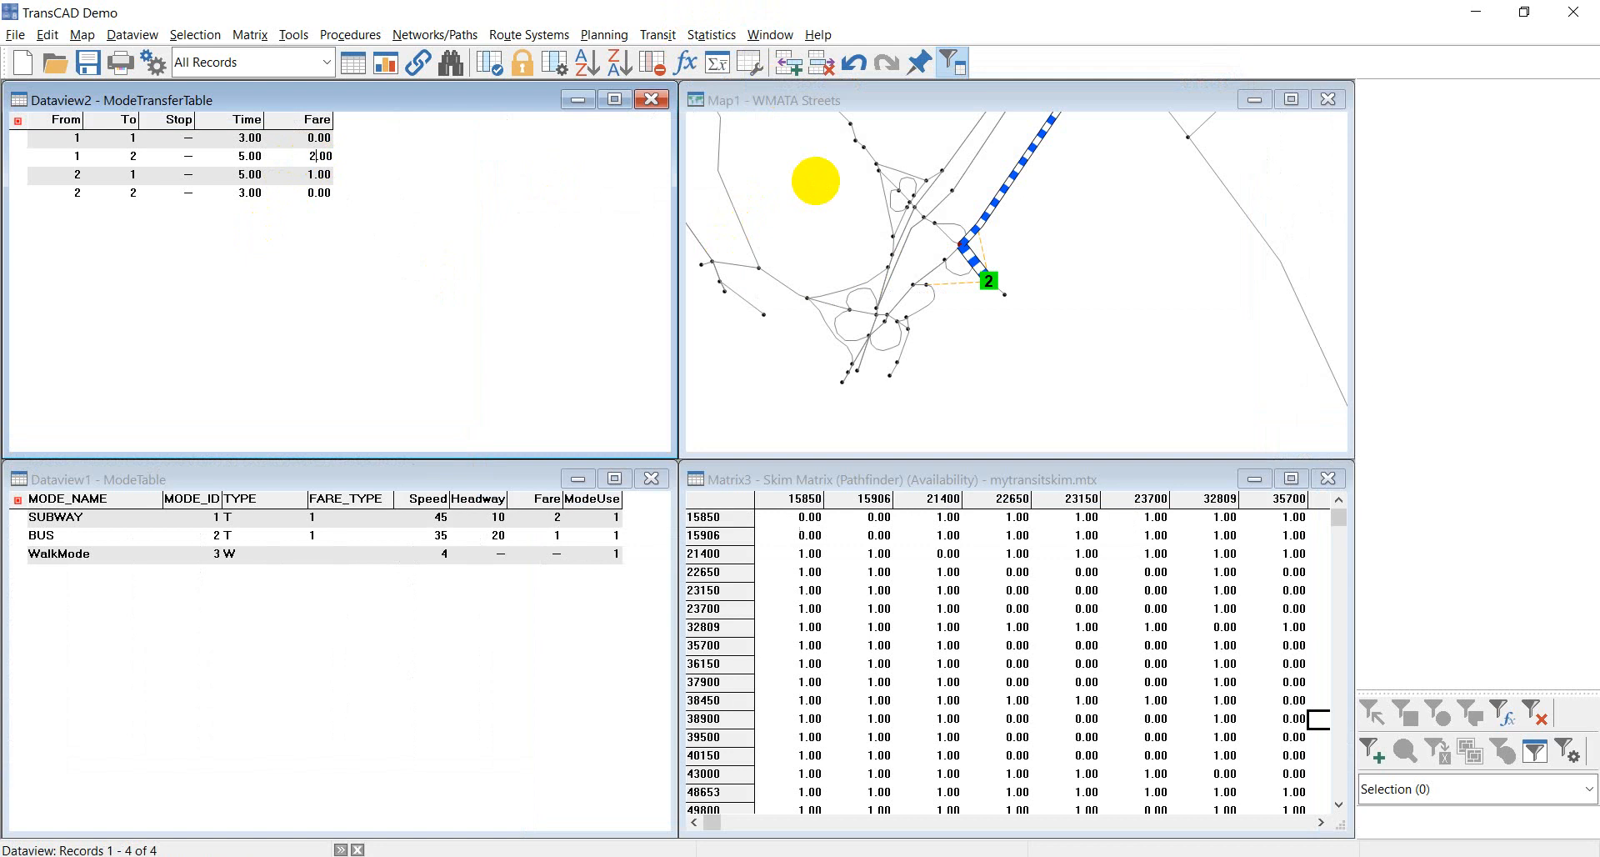
{"action": "key", "text": "Return"}
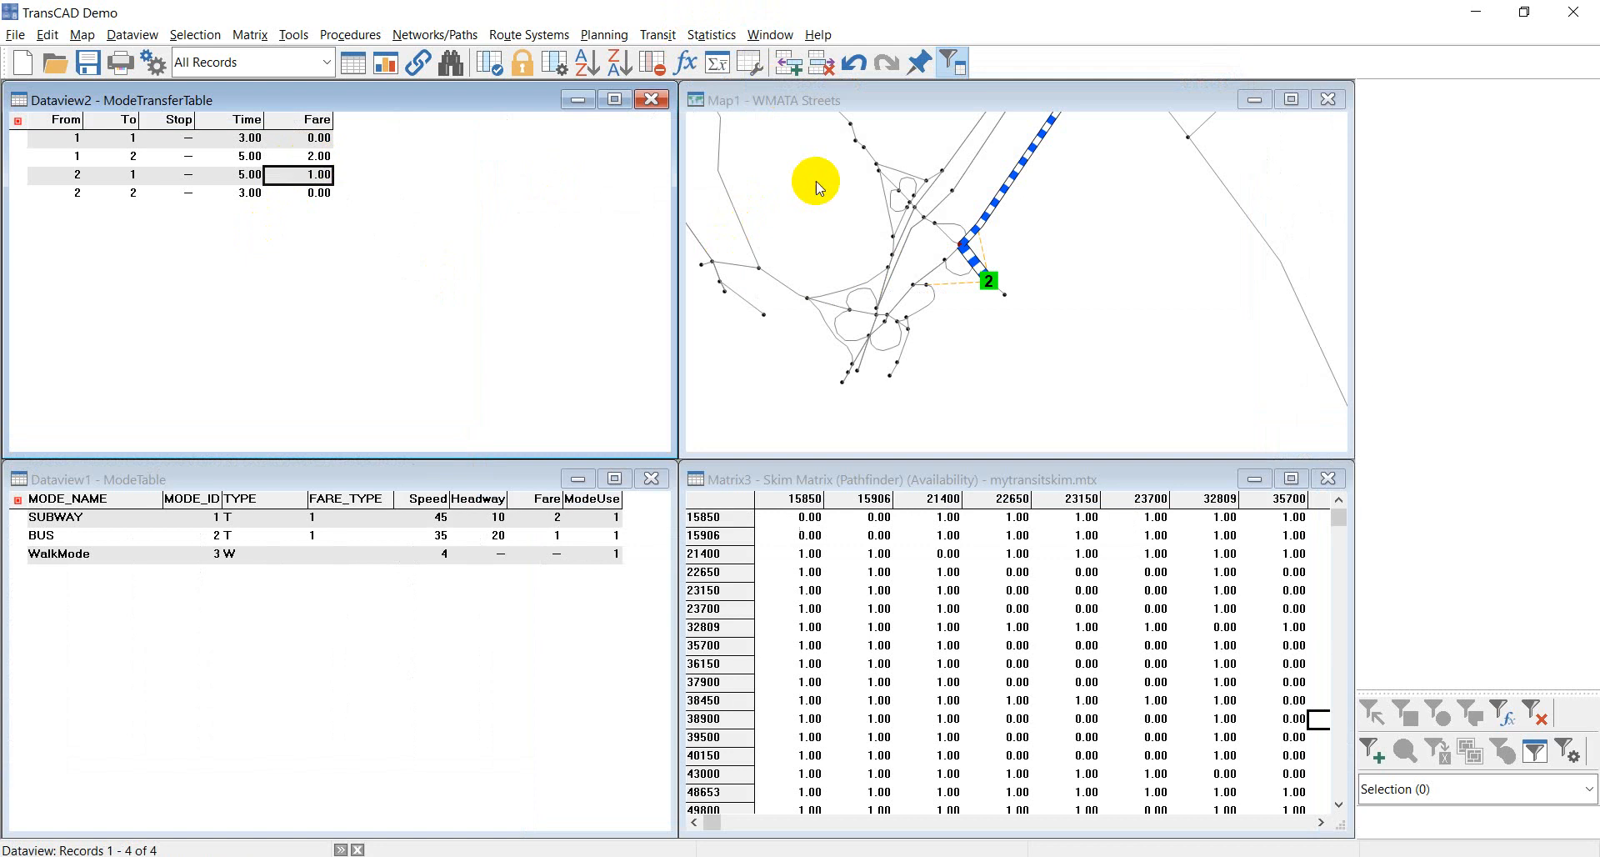
{"action": "left_click", "coordinate": [304, 193]}
{"action": "key", "text": "Return"}
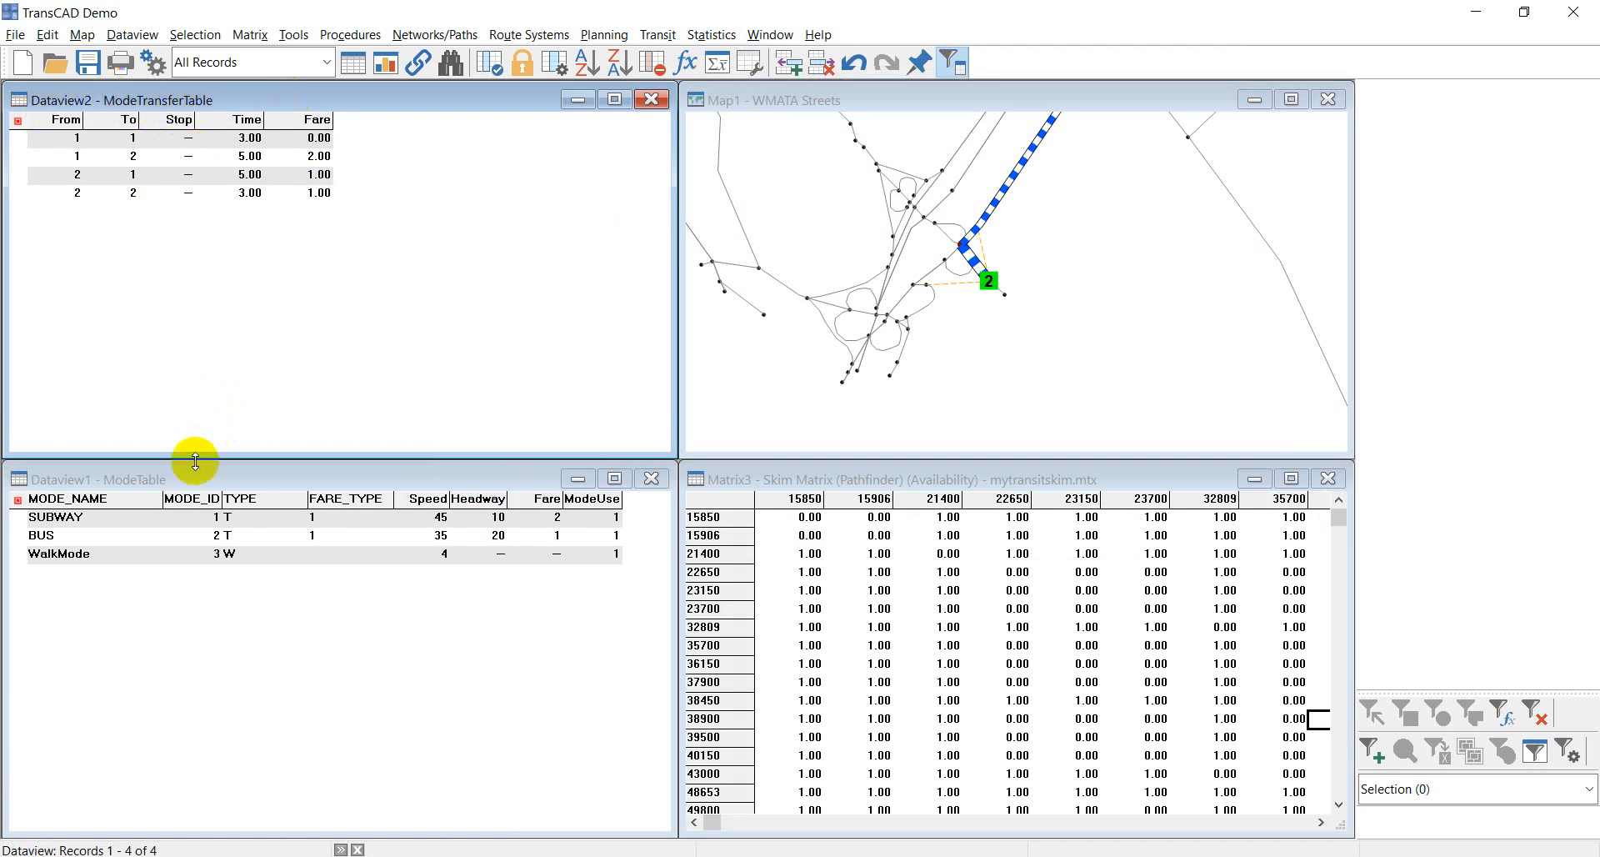
- Check the modes and fares in ModeTable against the From and To entries in ModeTransferTable
{"action": "left_click", "coordinate": [154, 481]}
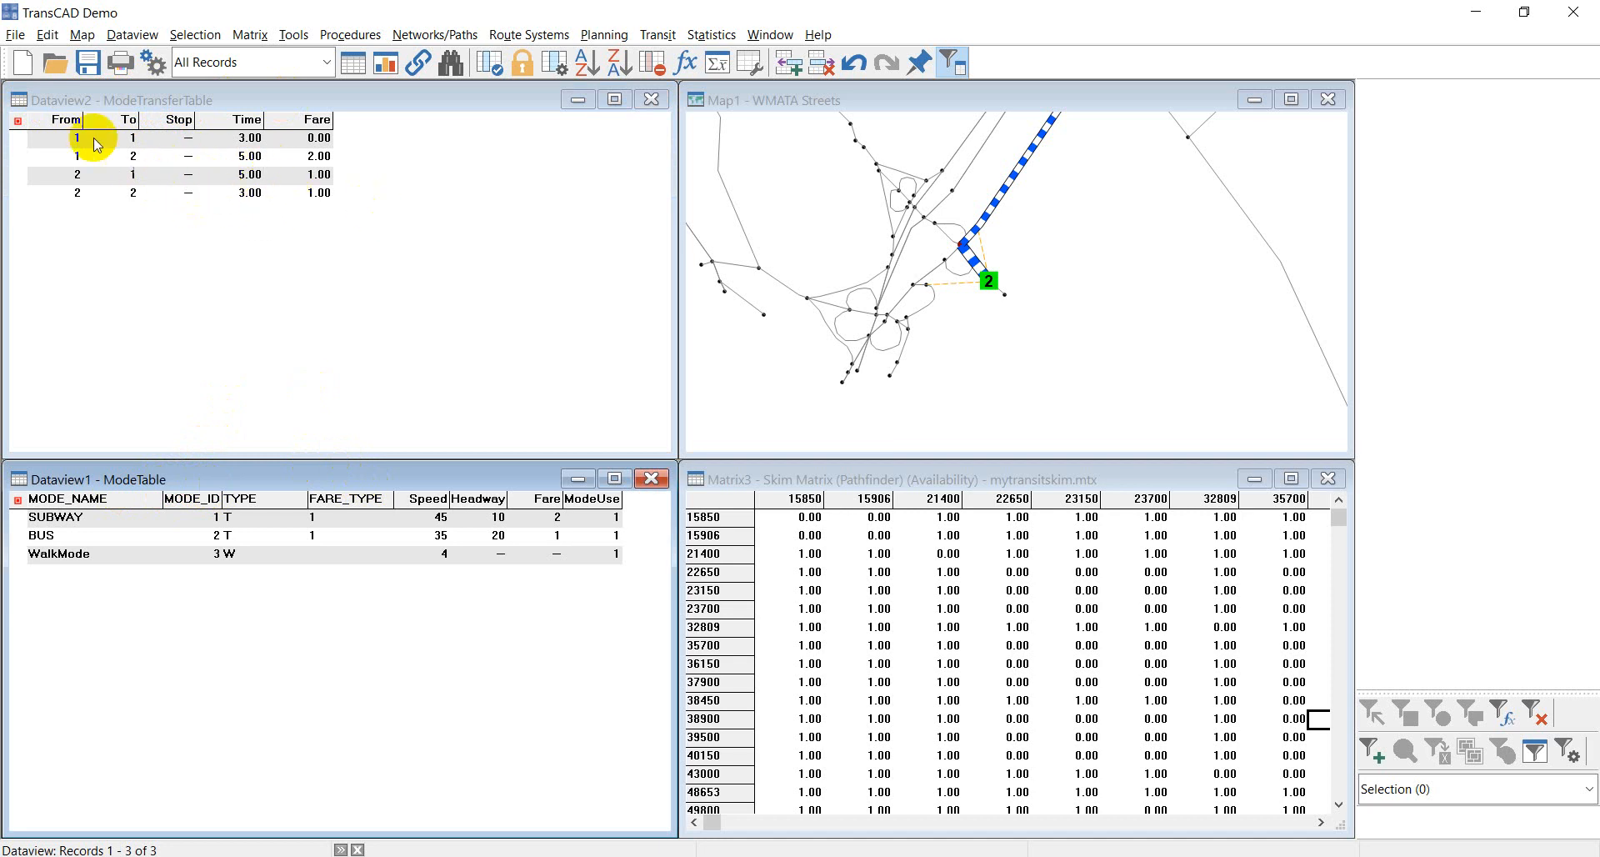
{"action": "left_click", "coordinate": [110, 93]}
{"action": "left_click", "coordinate": [171, 482]}
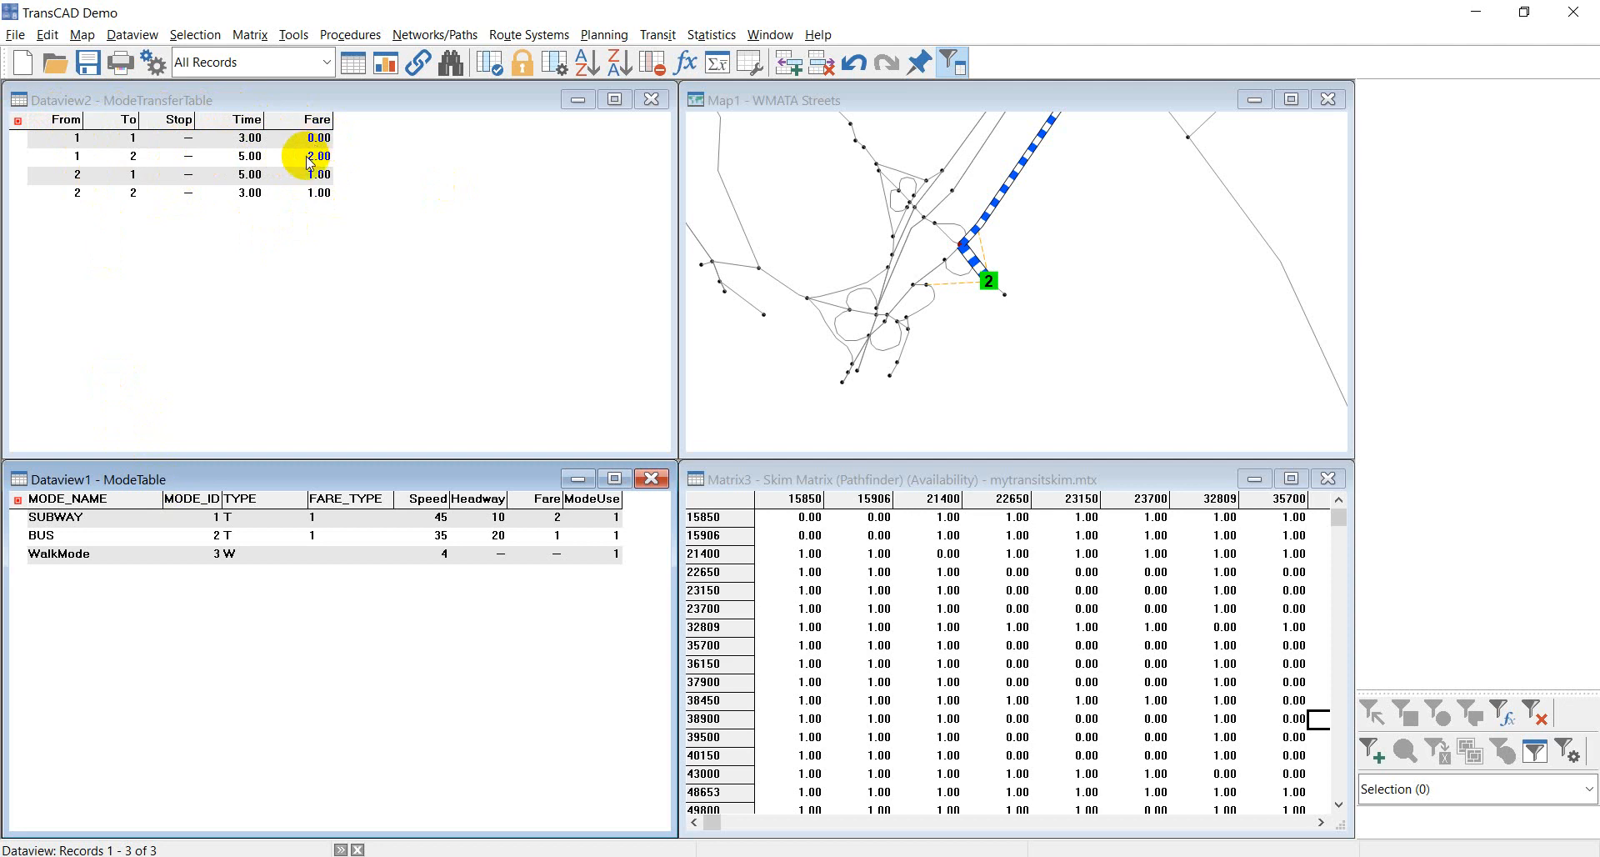
- Close the Transit Shortest Path Toolbox, show the Route System layer on the WMATA Streets map and make it the current layer
{"action": "left_click", "coordinate": [660, 36]}
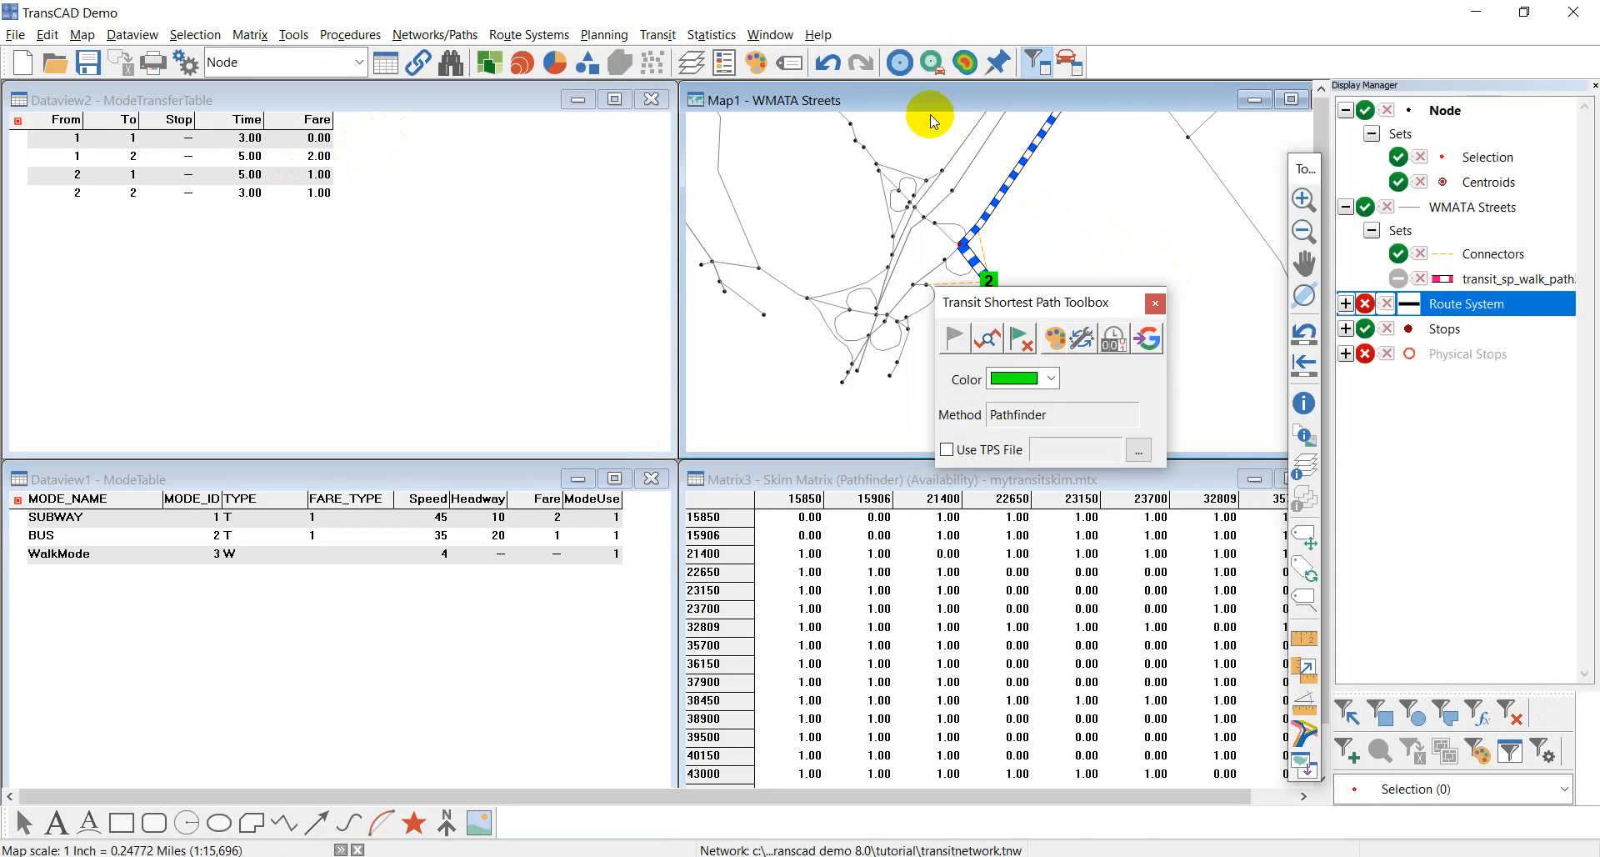
{"action": "left_click", "coordinate": [1154, 302]}
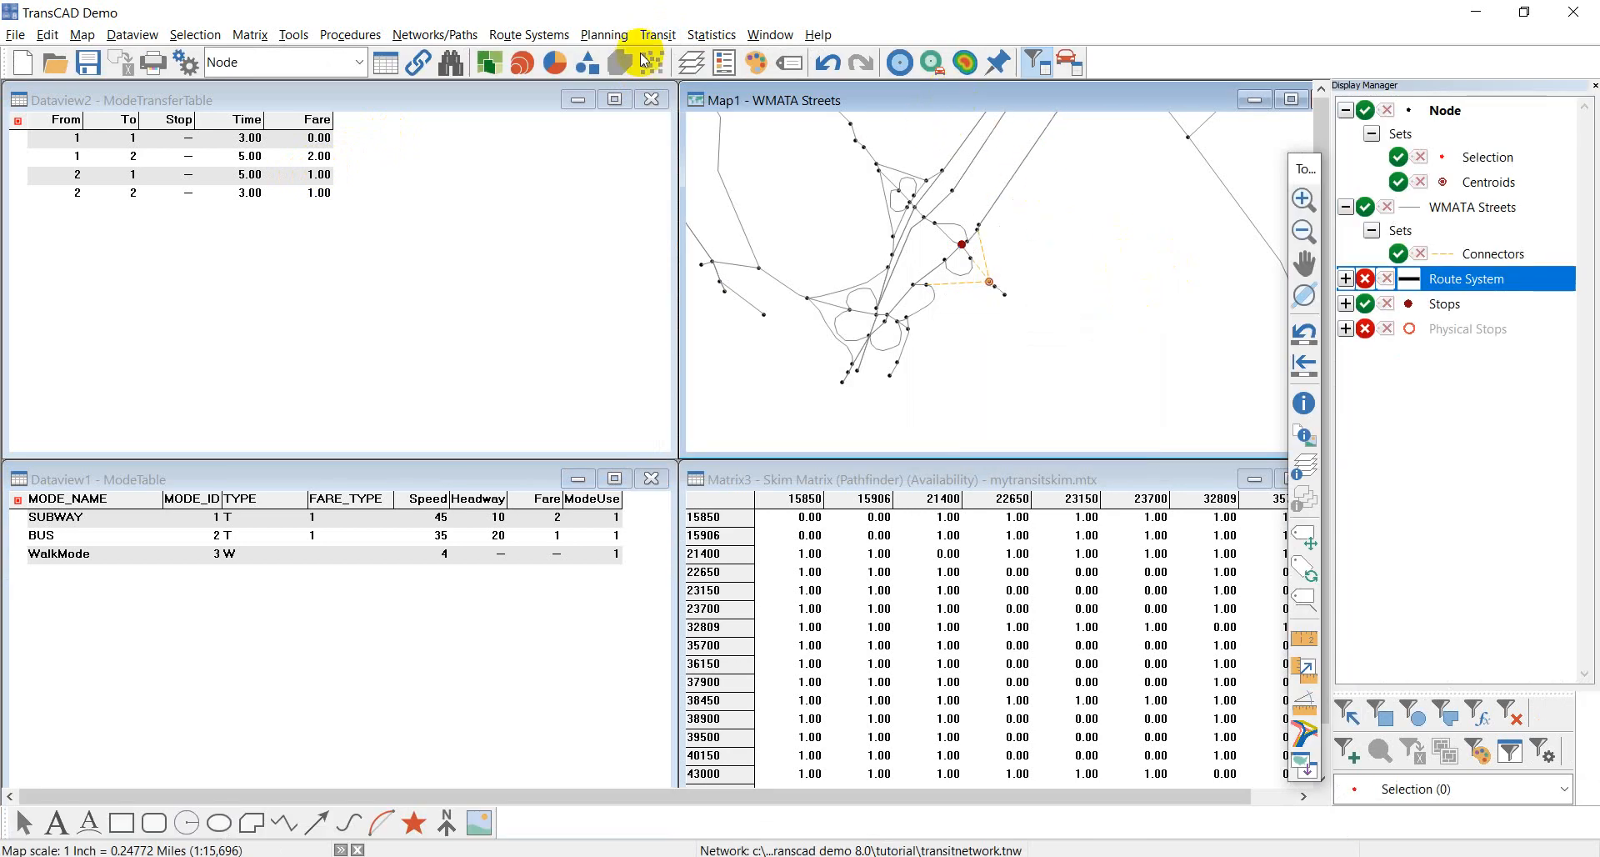
{"action": "left_click", "coordinate": [325, 68]}
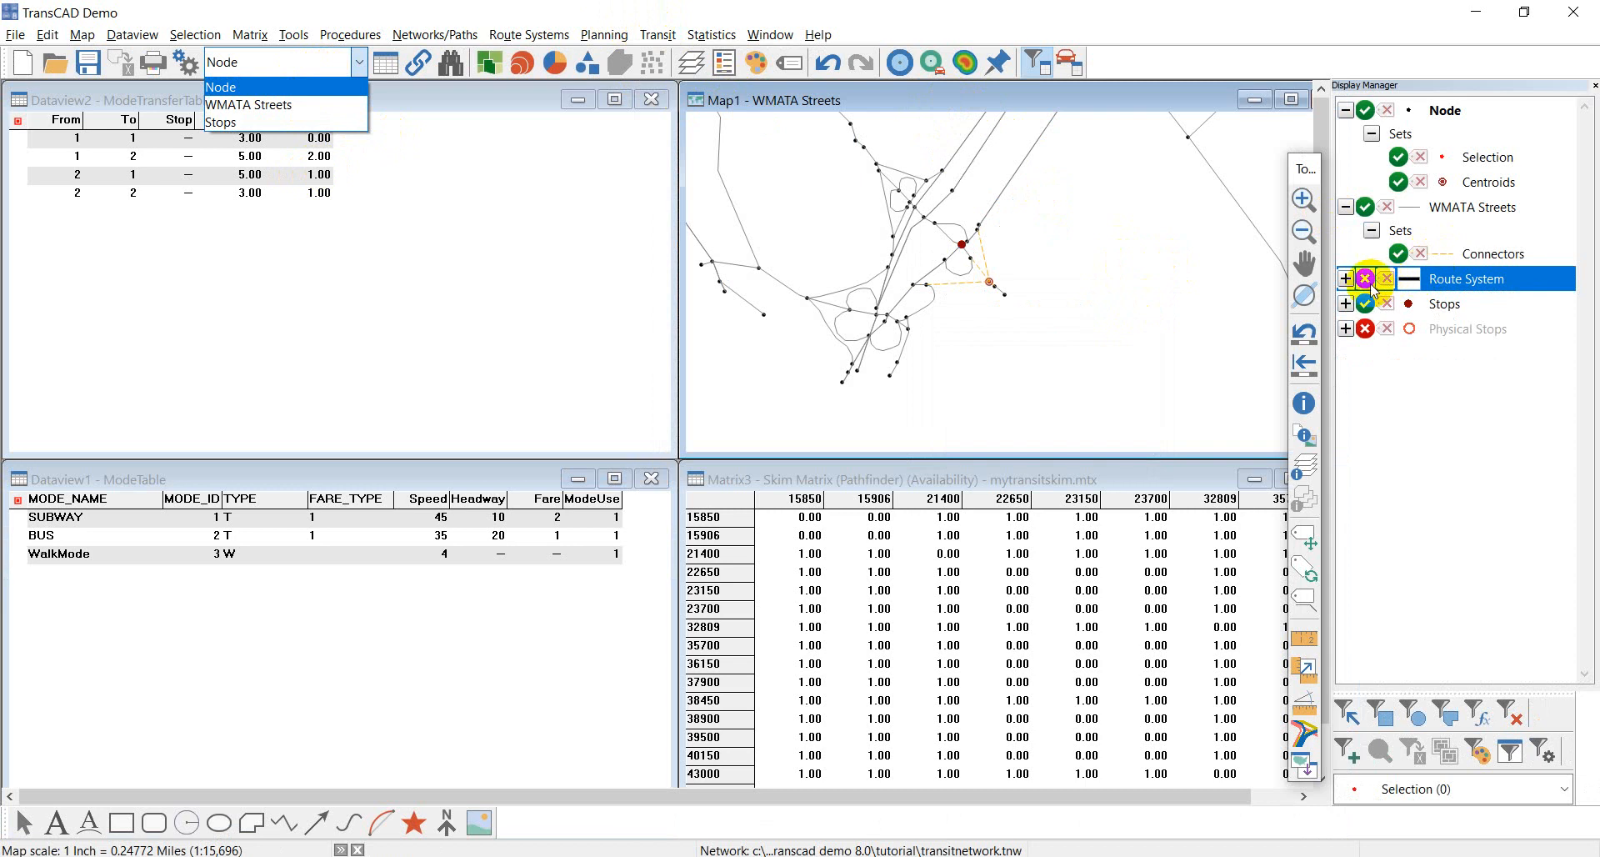
{"action": "left_click", "coordinate": [1365, 278]}
{"action": "left_click", "coordinate": [346, 65]}
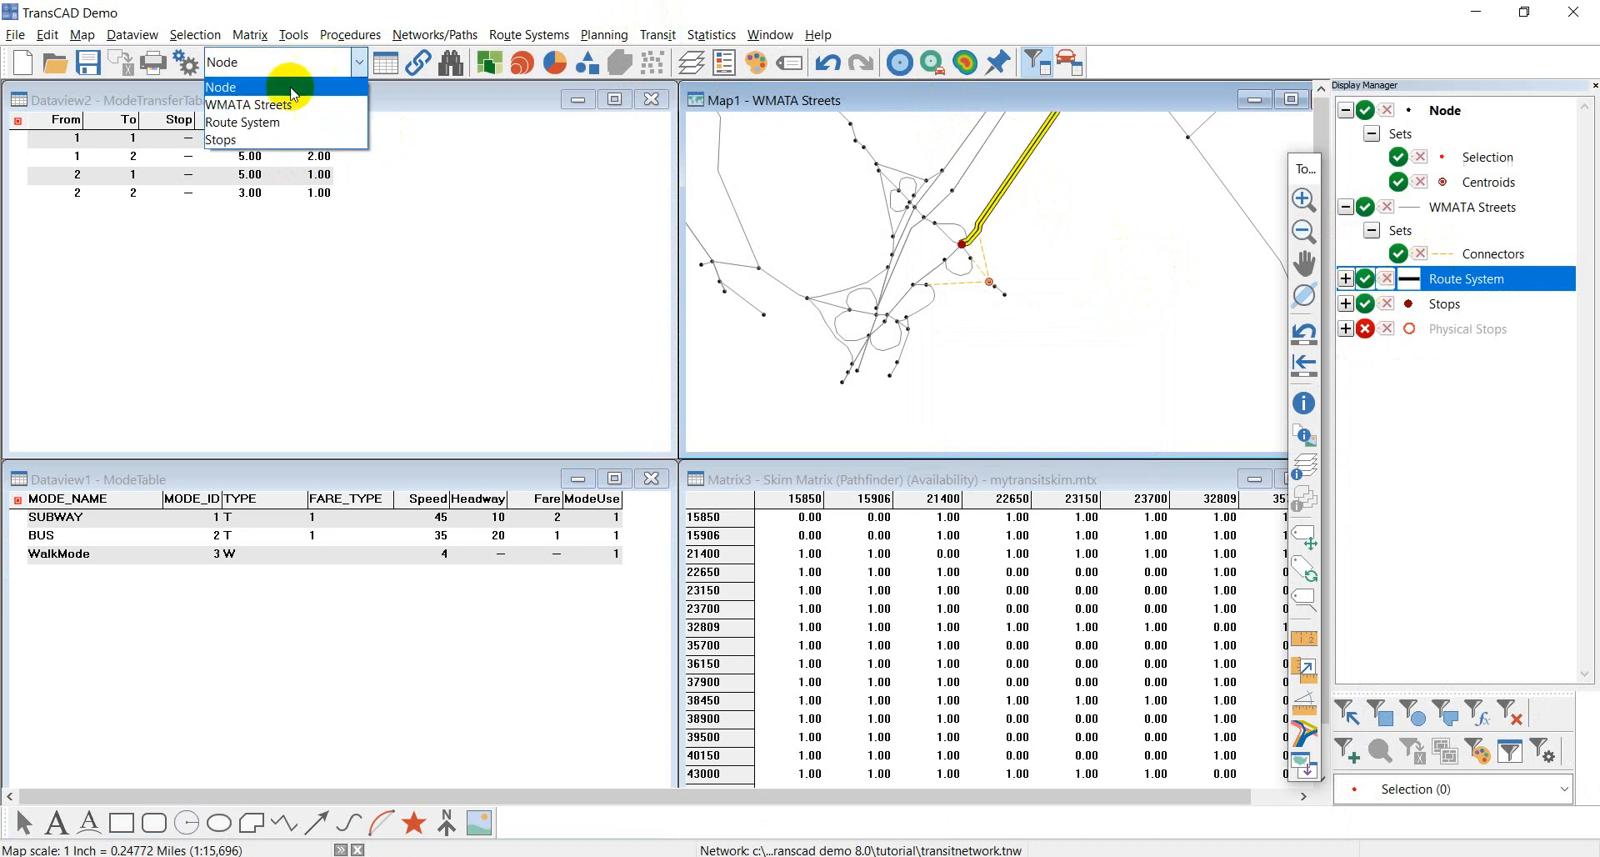
{"action": "left_click", "coordinate": [272, 123]}
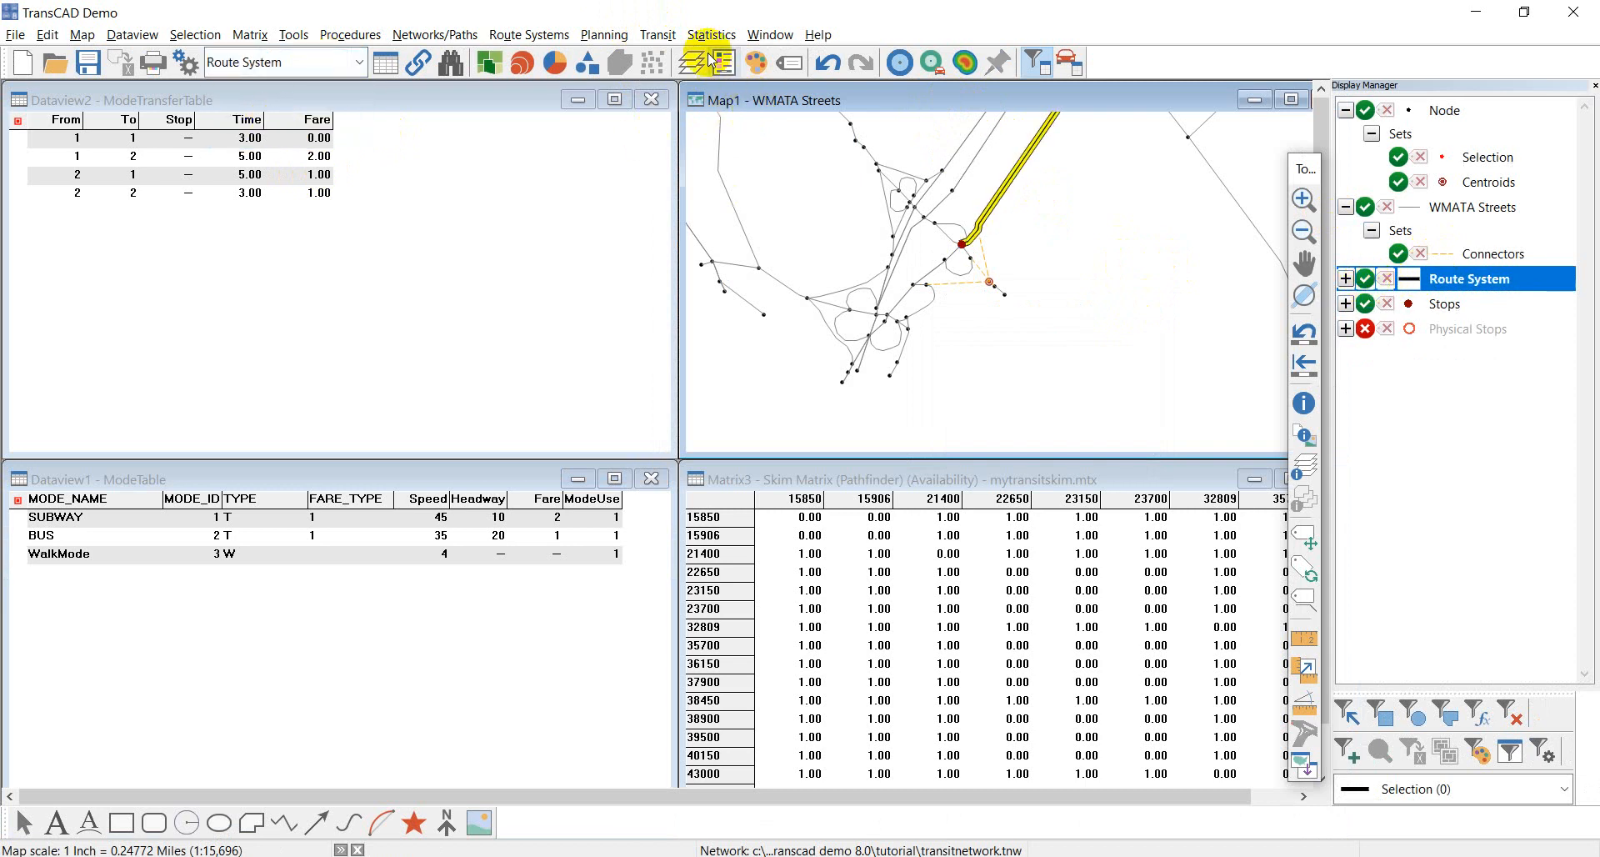
- Keep ModeTransferTable as the mode-to-mode transfer table in the Pathfinder transit network settings and apply the settings
{"action": "left_click", "coordinate": [658, 34]}
{"action": "mouse_move", "coordinate": [714, 100]}
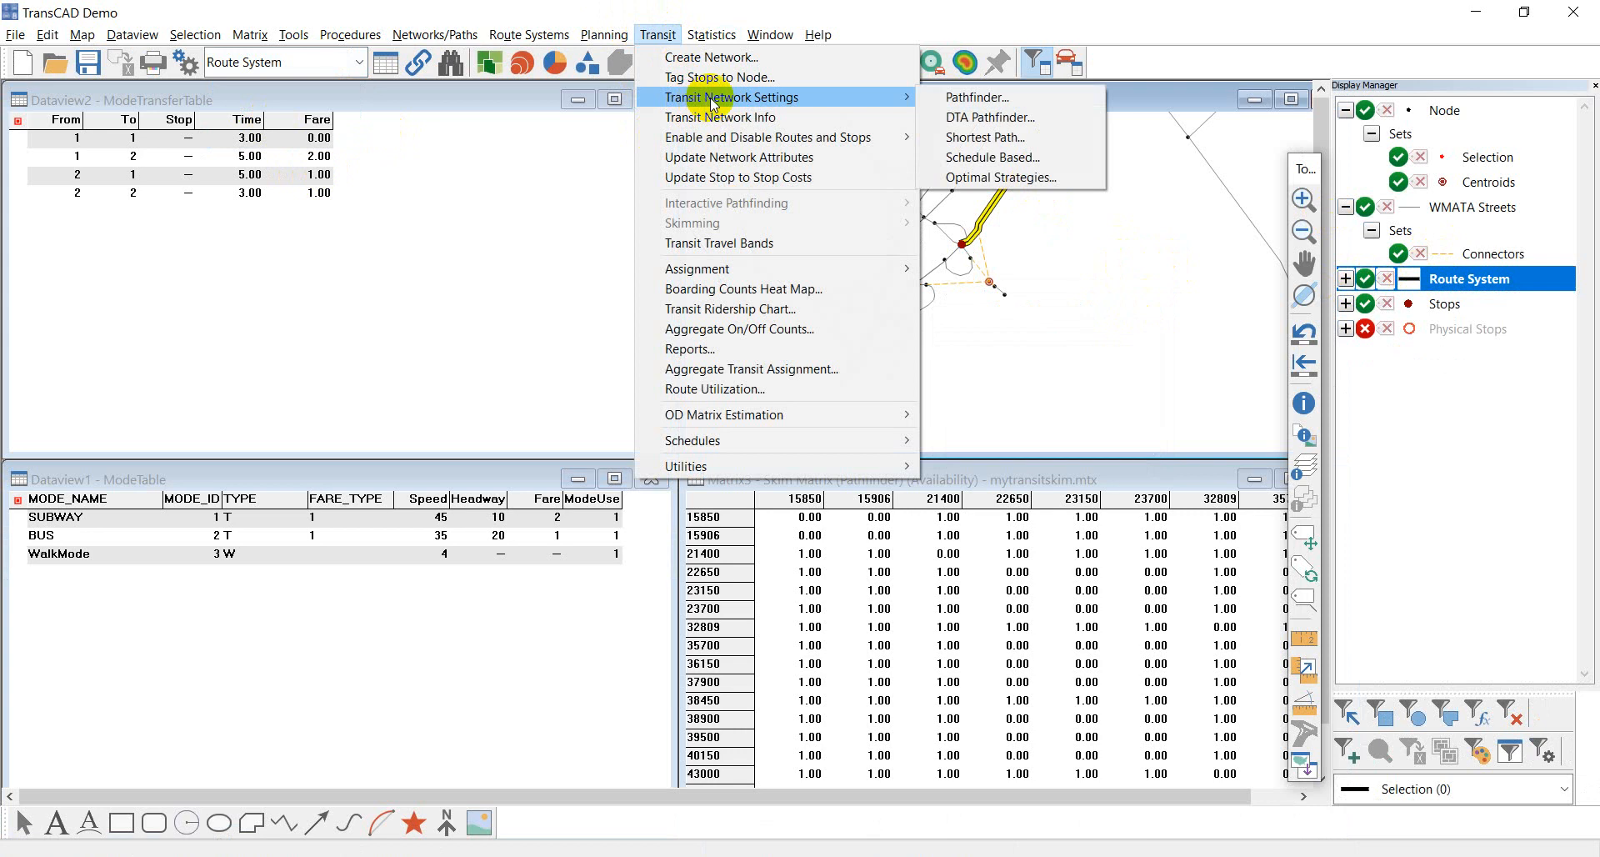
{"action": "left_click", "coordinate": [1002, 102]}
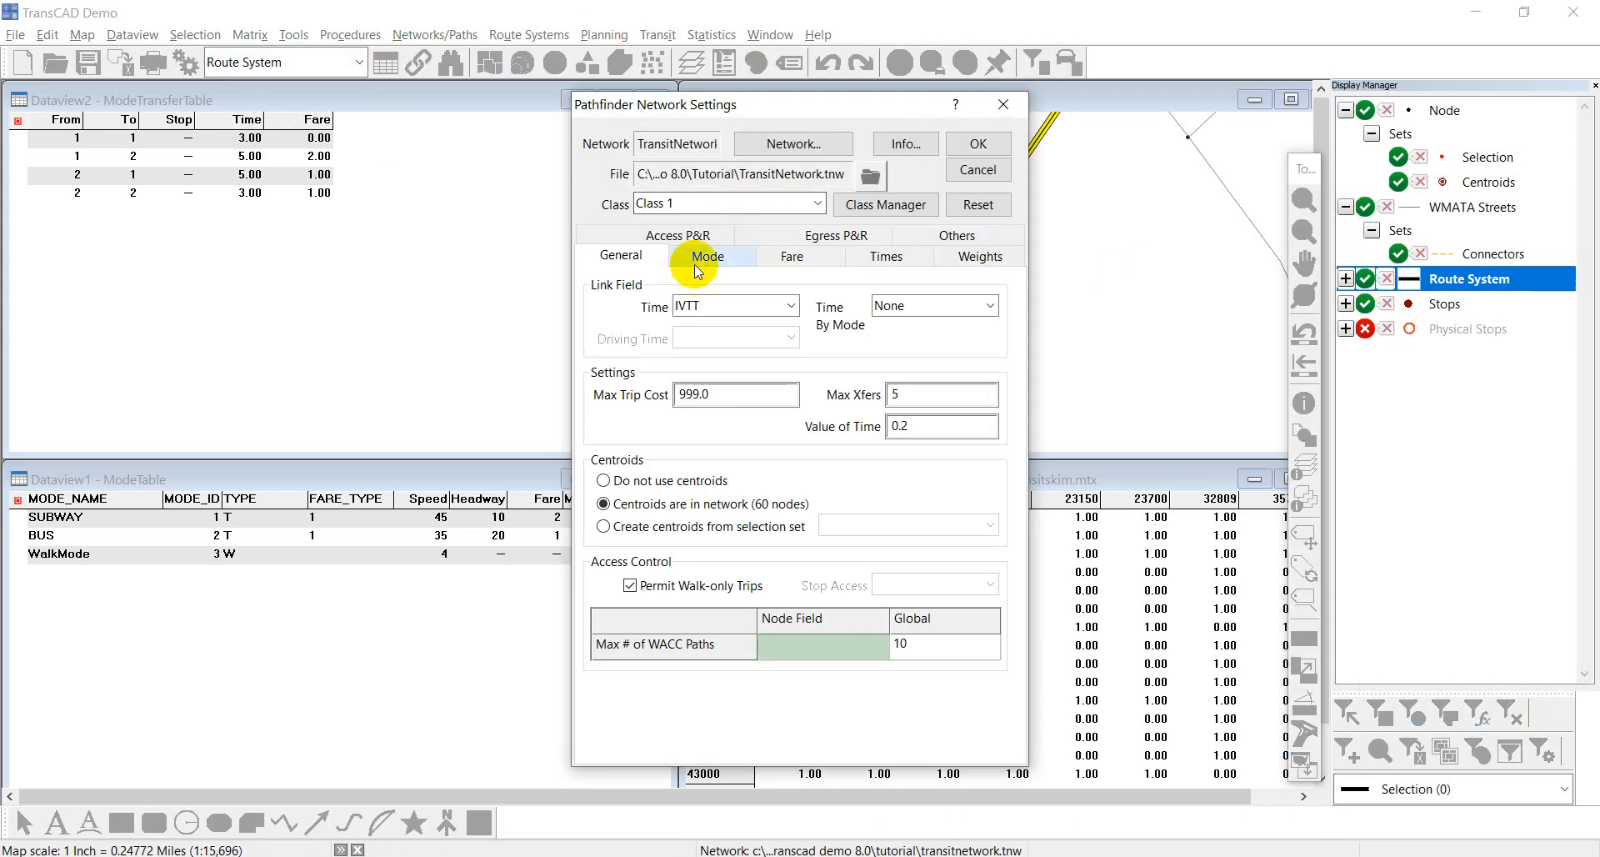
{"action": "left_click", "coordinate": [700, 258]}
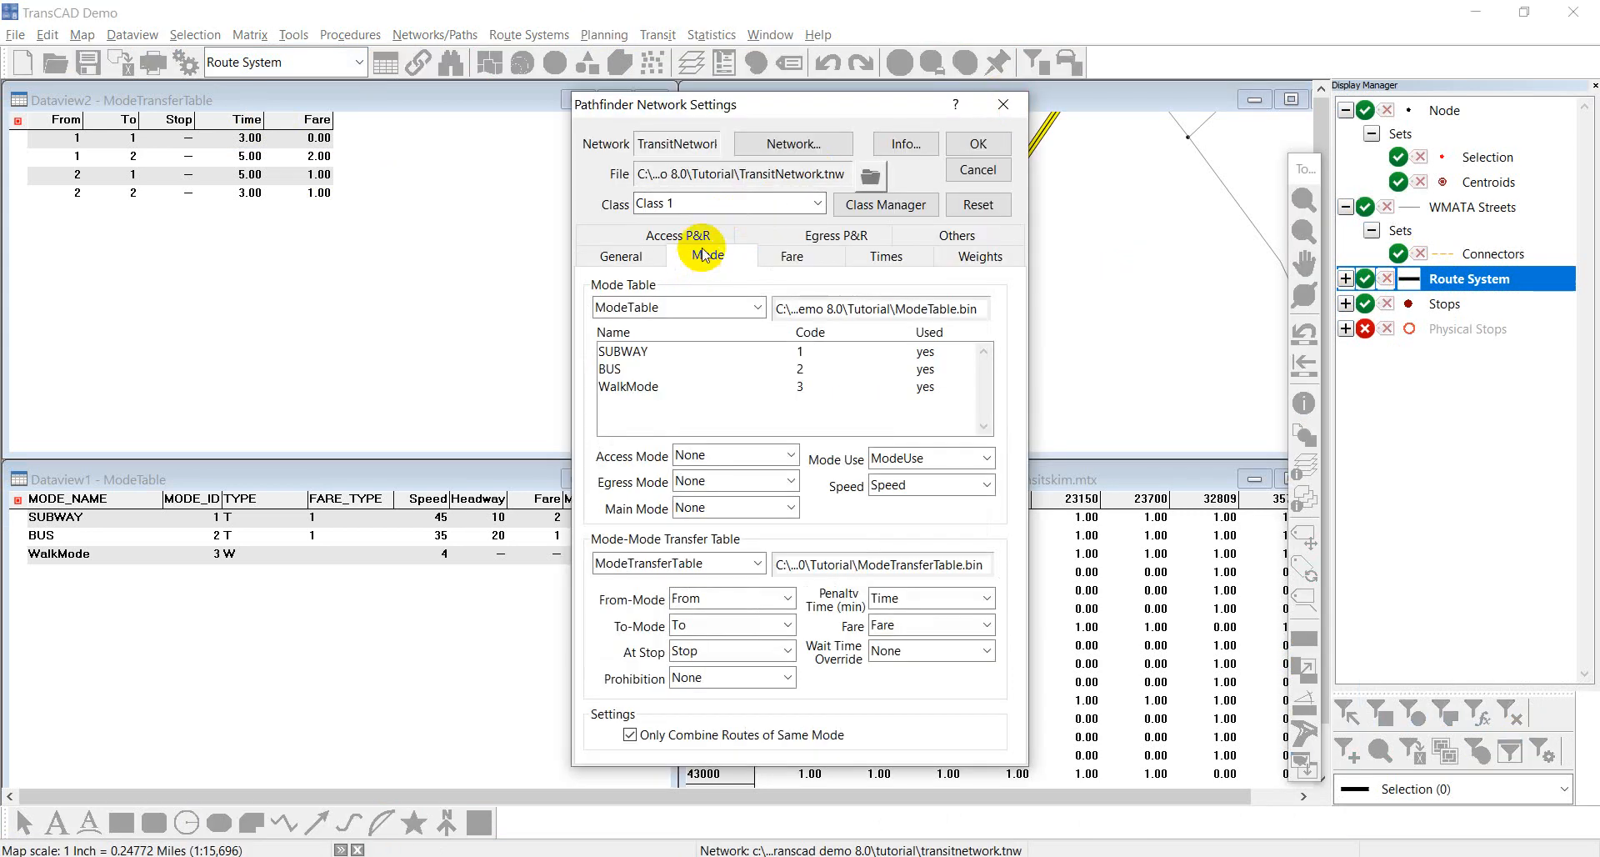
{"action": "left_click", "coordinate": [678, 565]}
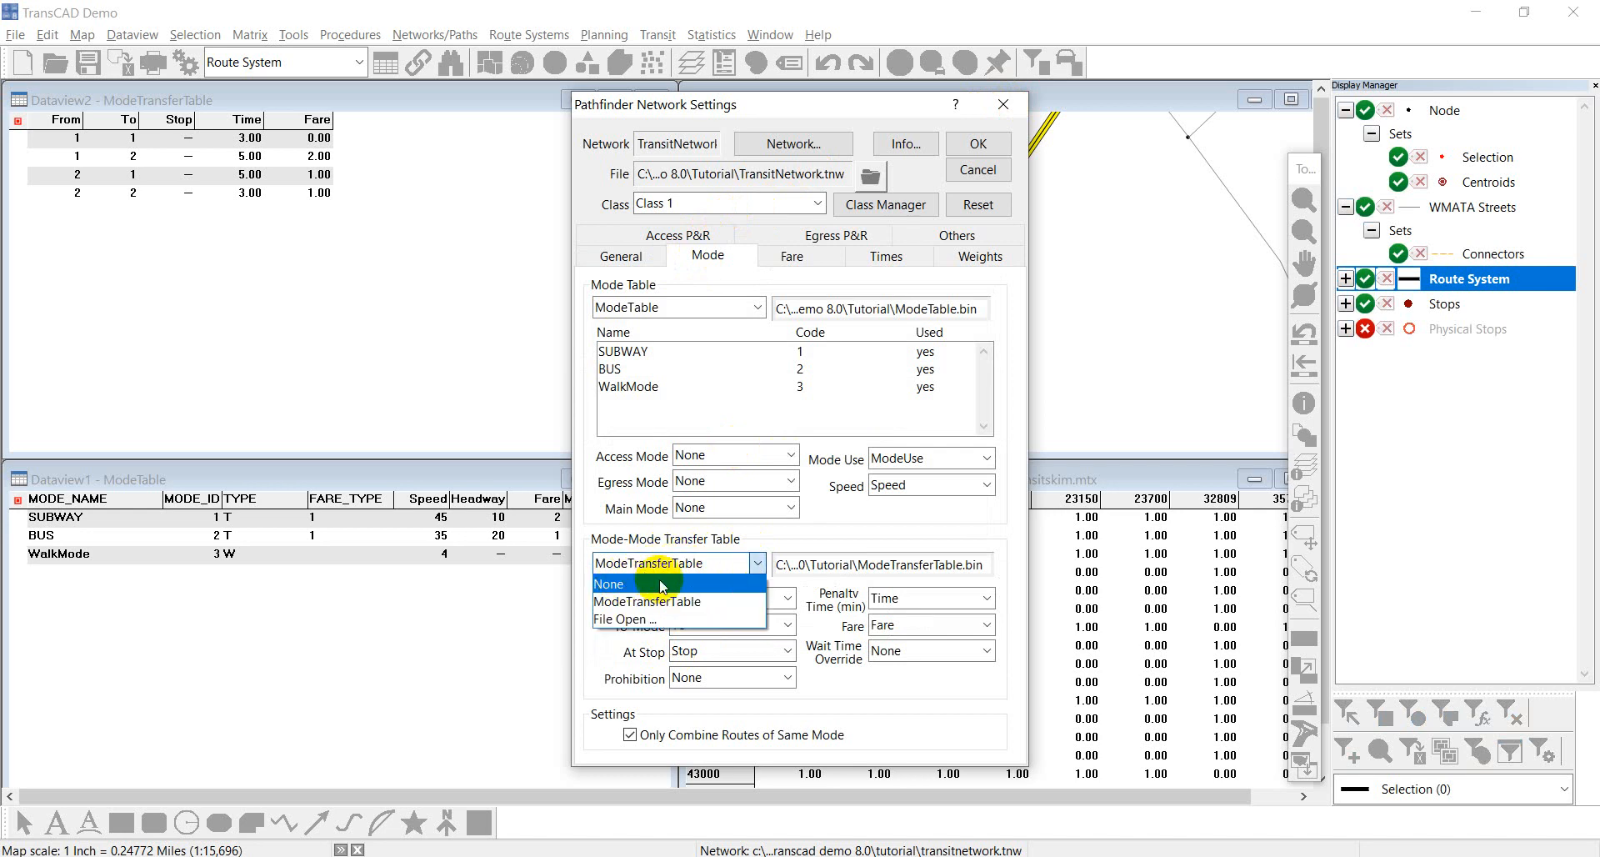
{"action": "left_click", "coordinate": [589, 621]}
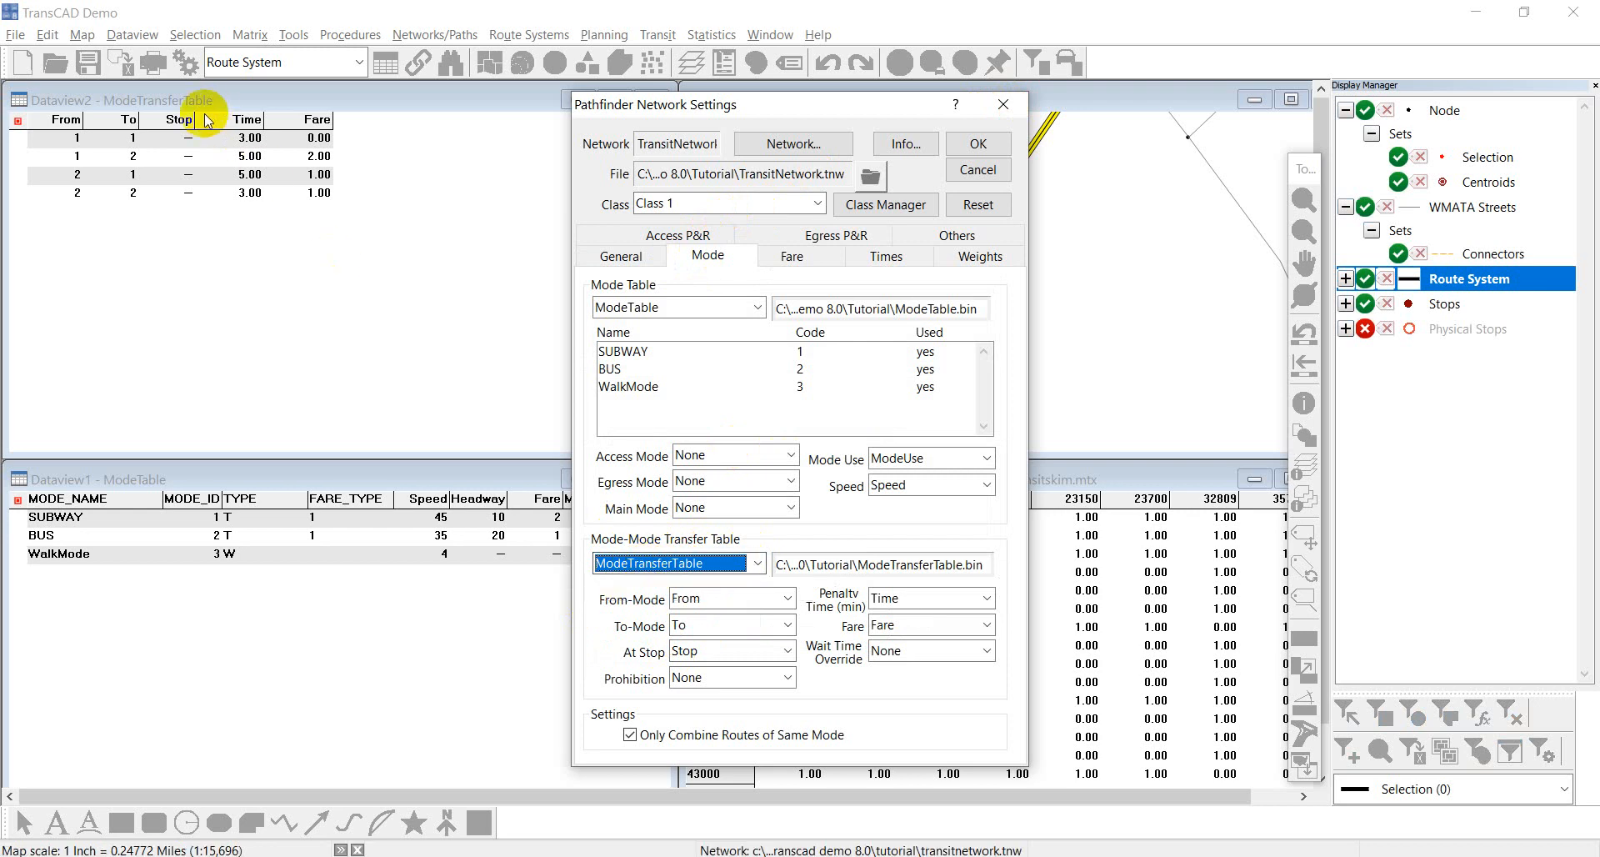
{"action": "left_click", "coordinate": [977, 143]}
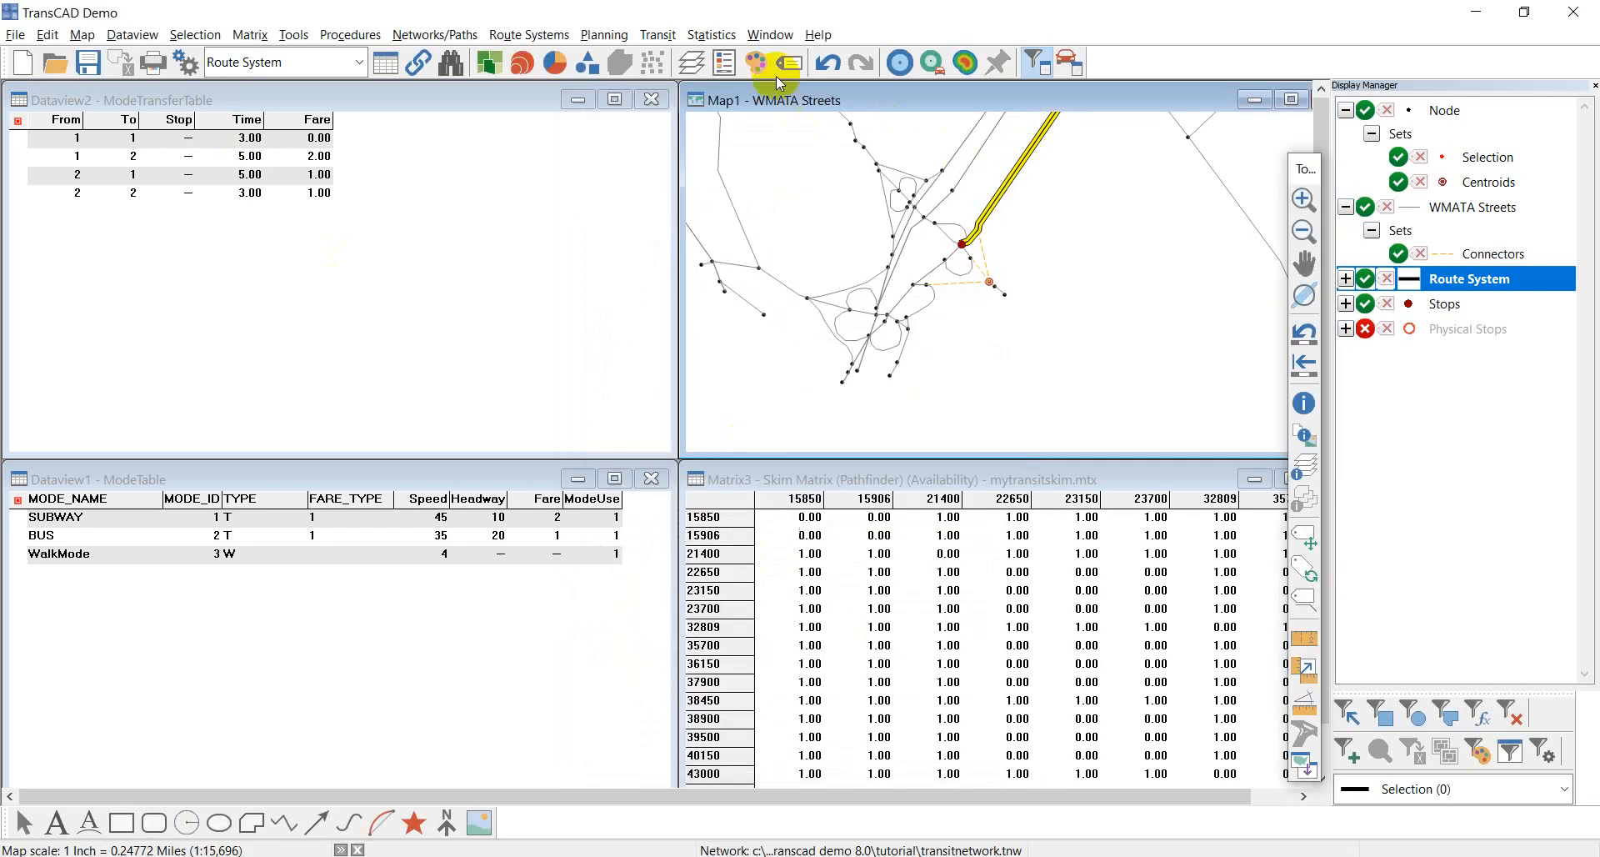
- Make Node the current layer of the WMATA Streets map
{"action": "left_click", "coordinate": [657, 34]}
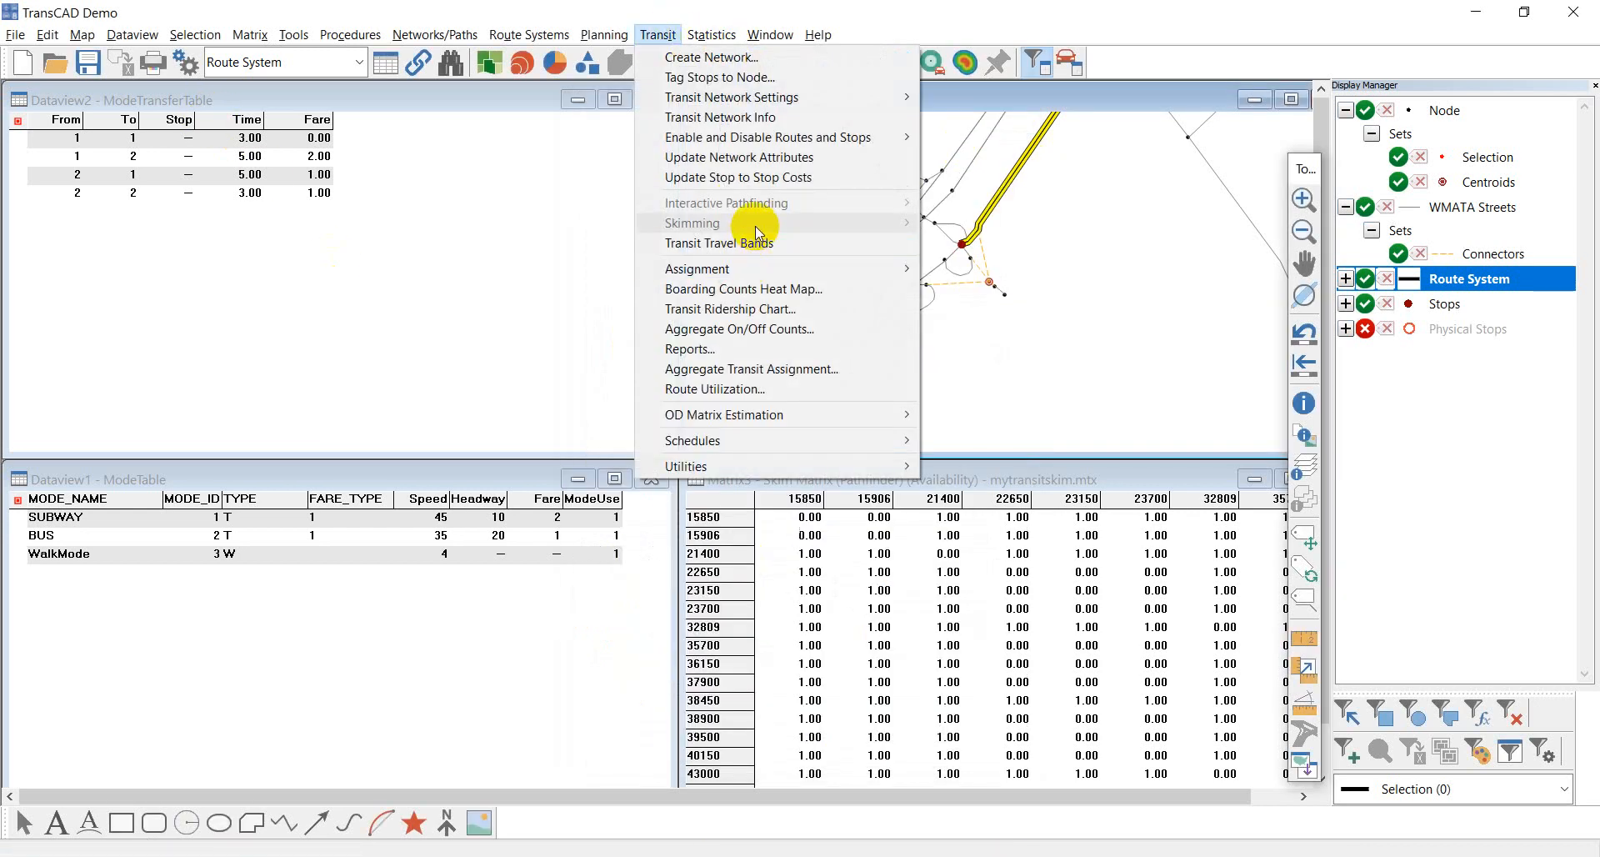
{"action": "left_click", "coordinate": [321, 72]}
{"action": "left_click", "coordinate": [275, 87]}
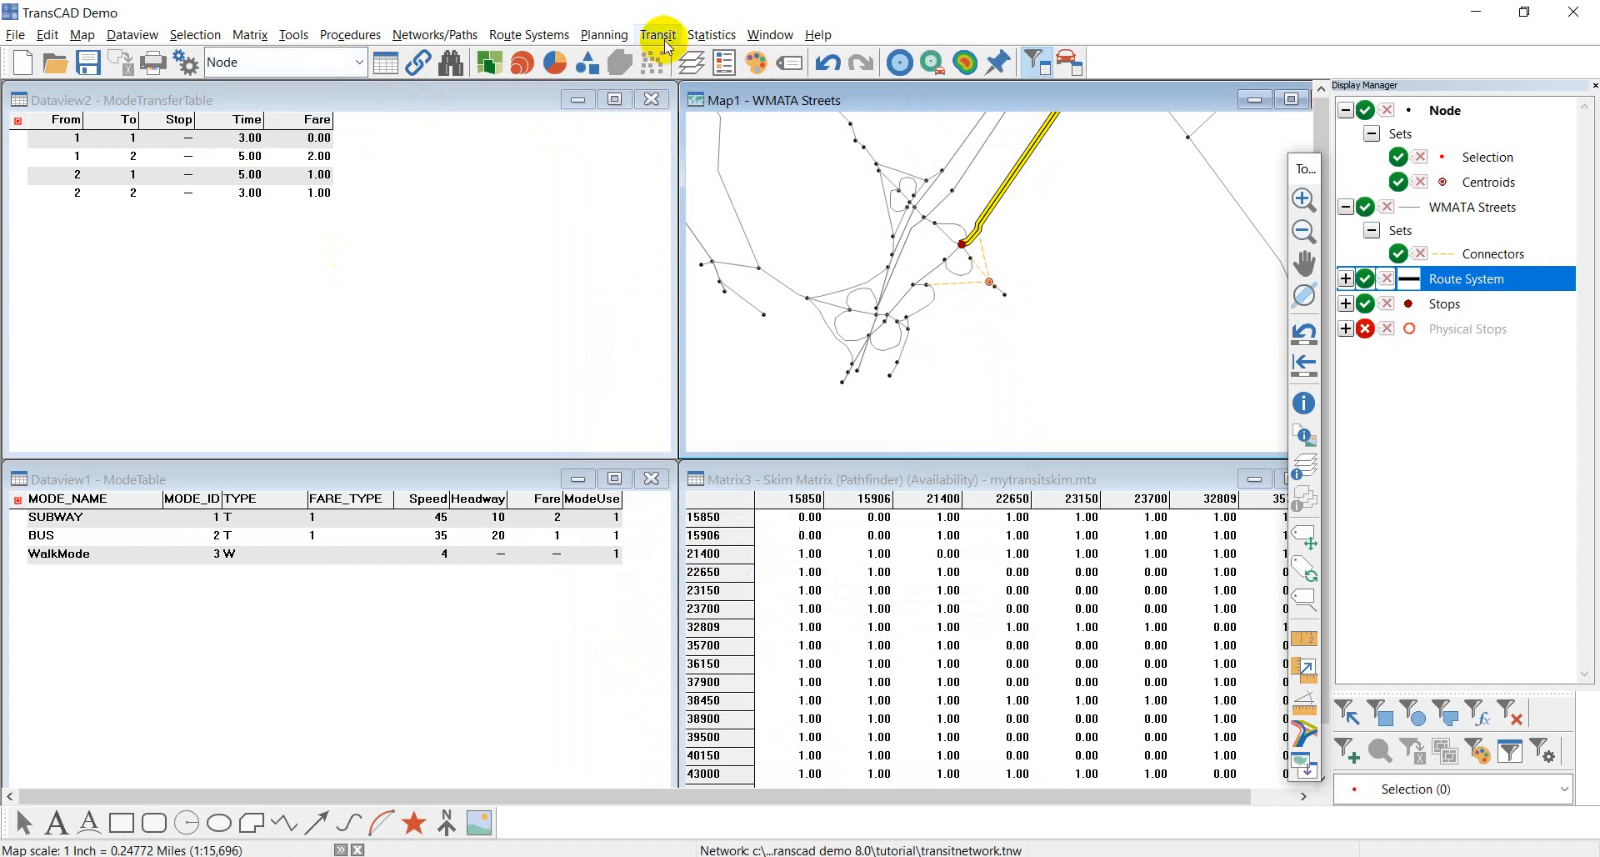
{"action": "left_click", "coordinate": [658, 37]}
{"action": "mouse_move", "coordinate": [748, 222]}
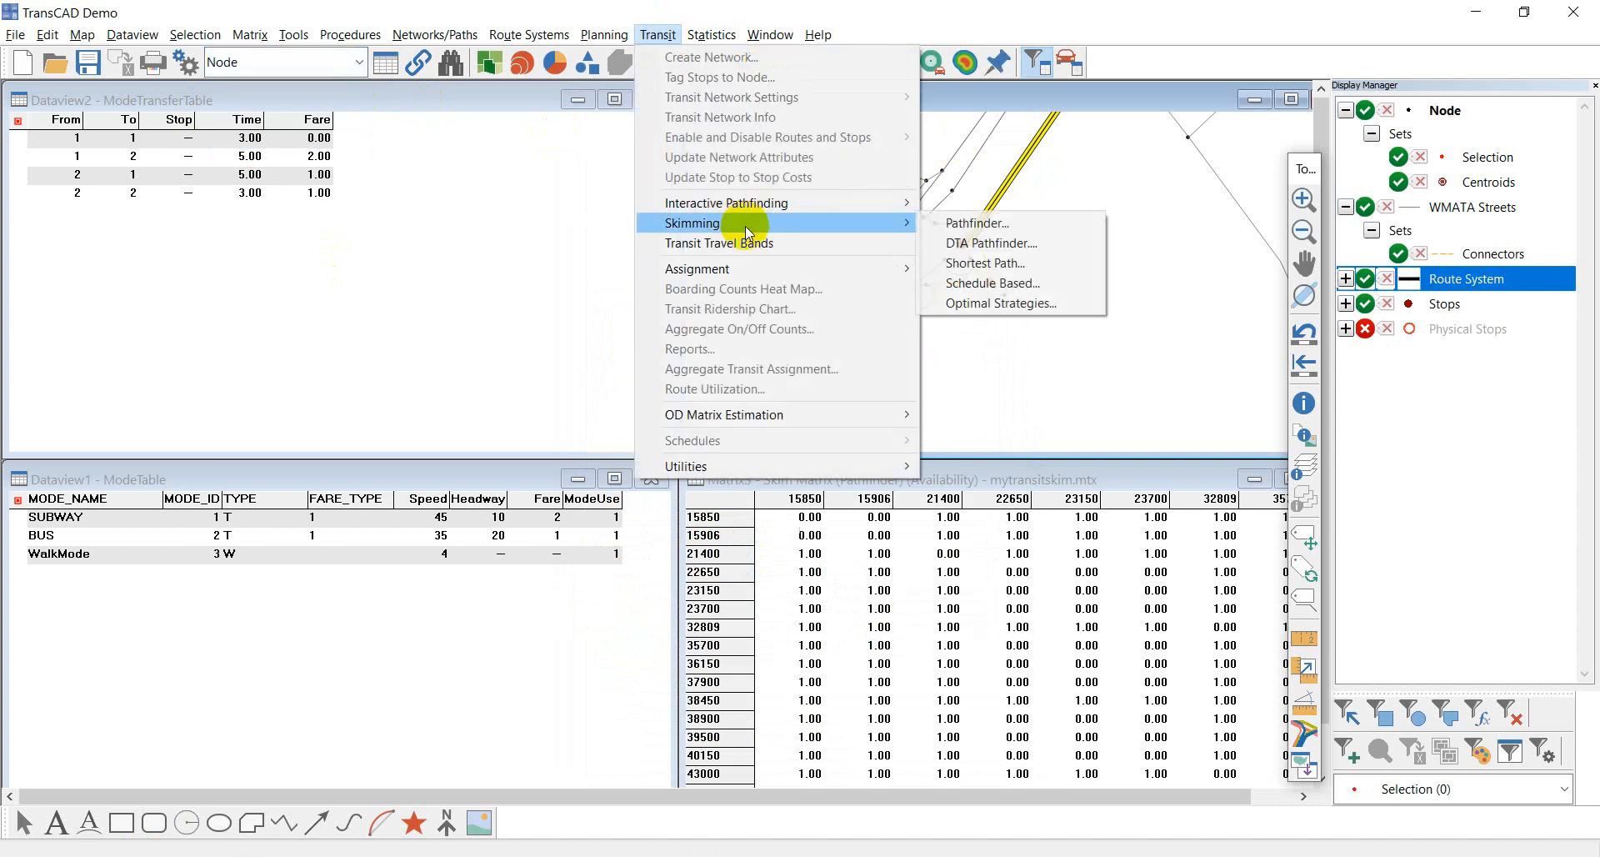
{"action": "left_click", "coordinate": [966, 222]}
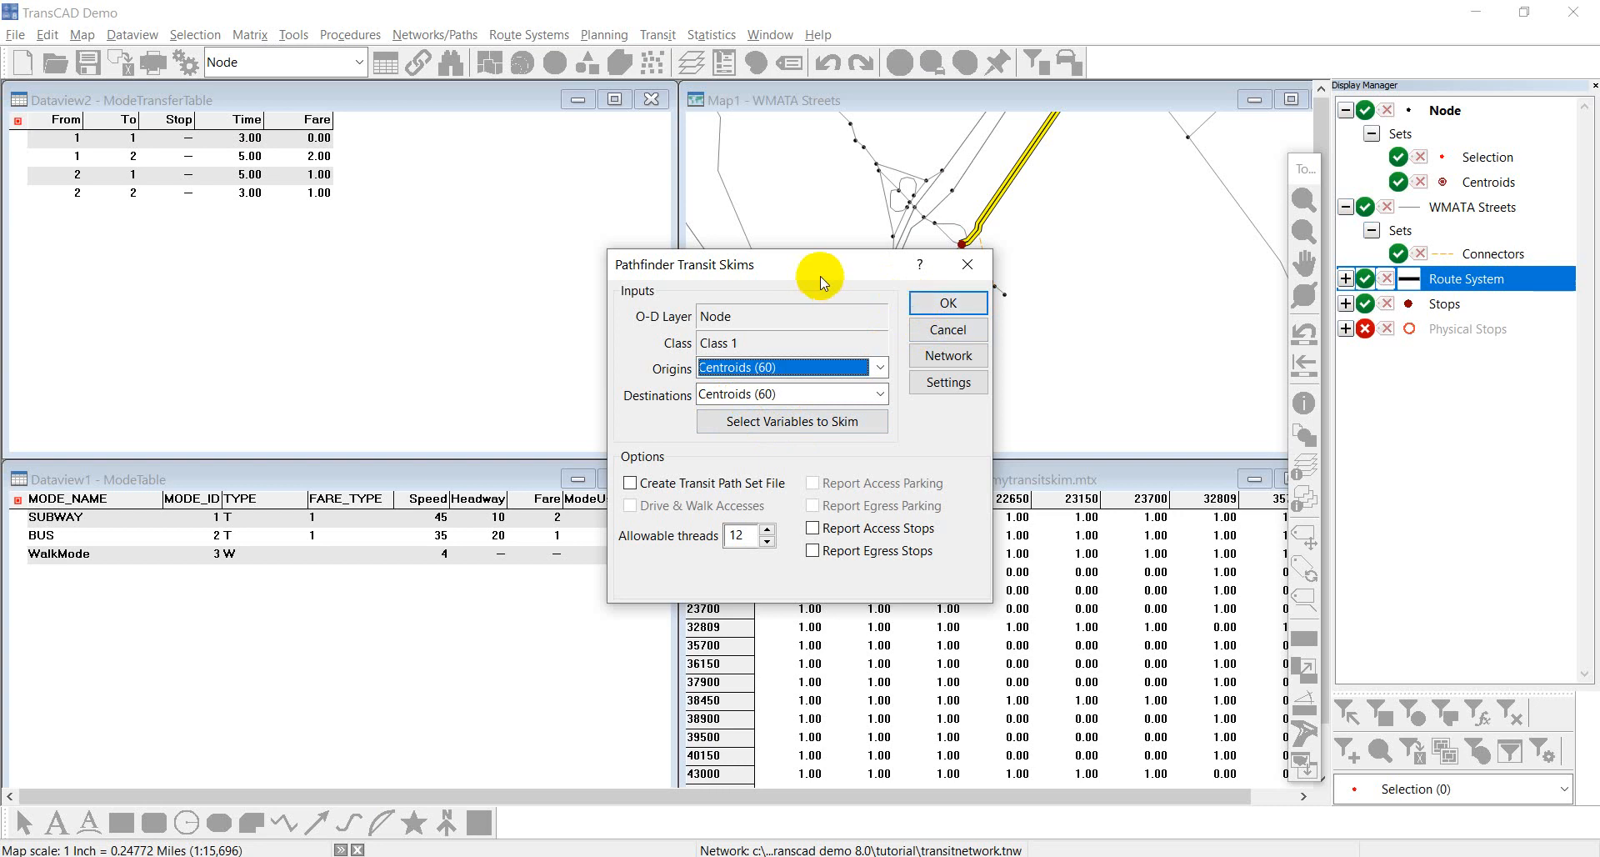
{"action": "left_click_drag", "start_coordinate": [820, 276], "coordinate": [745, 280]}
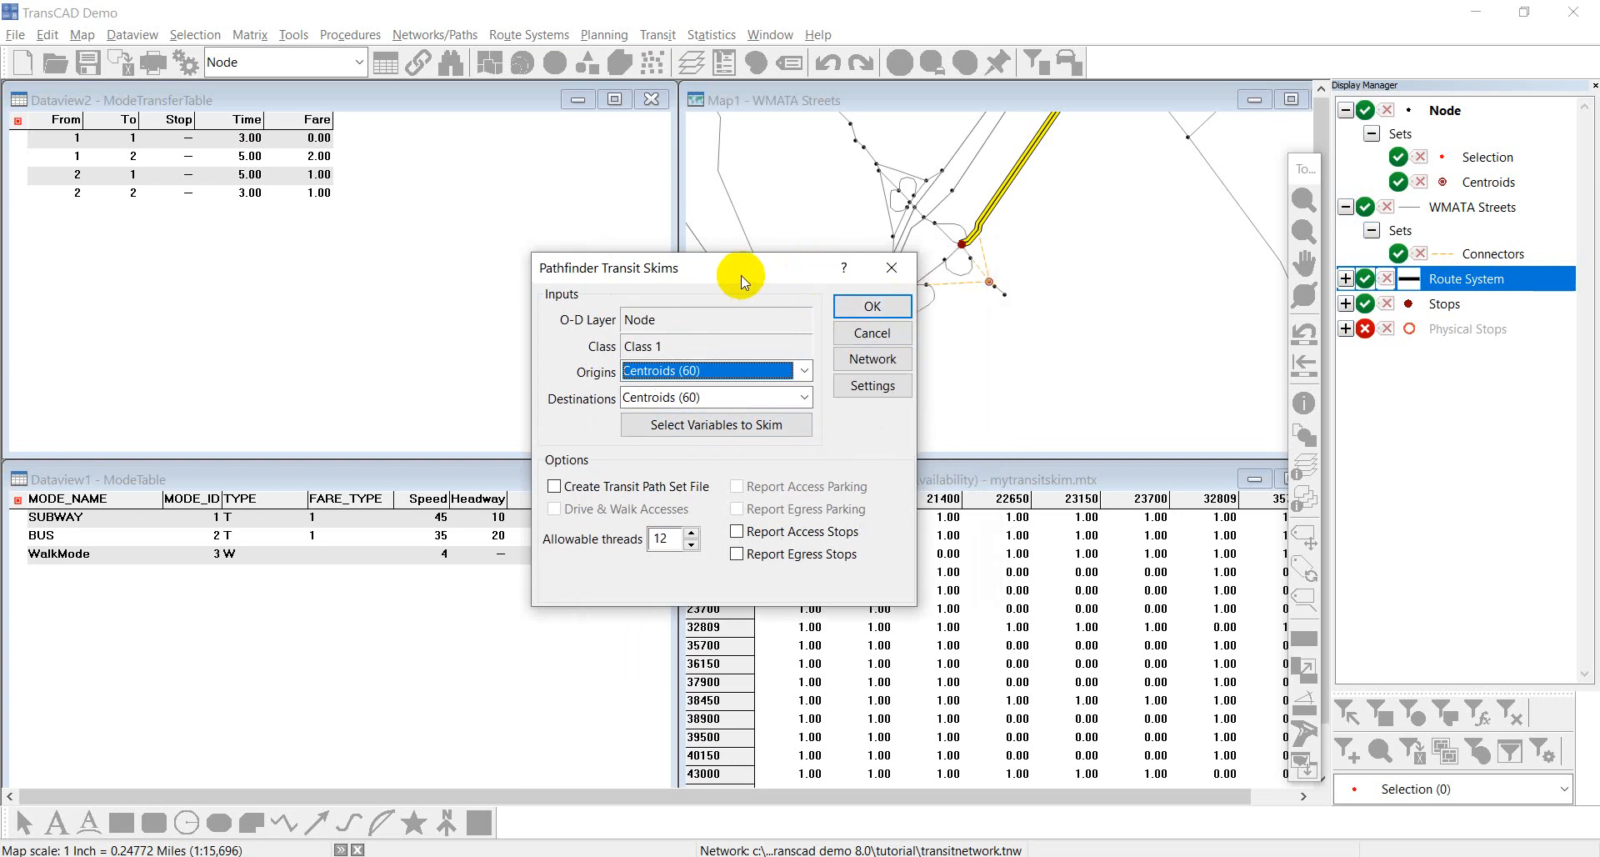
{"action": "left_click", "coordinate": [890, 268]}
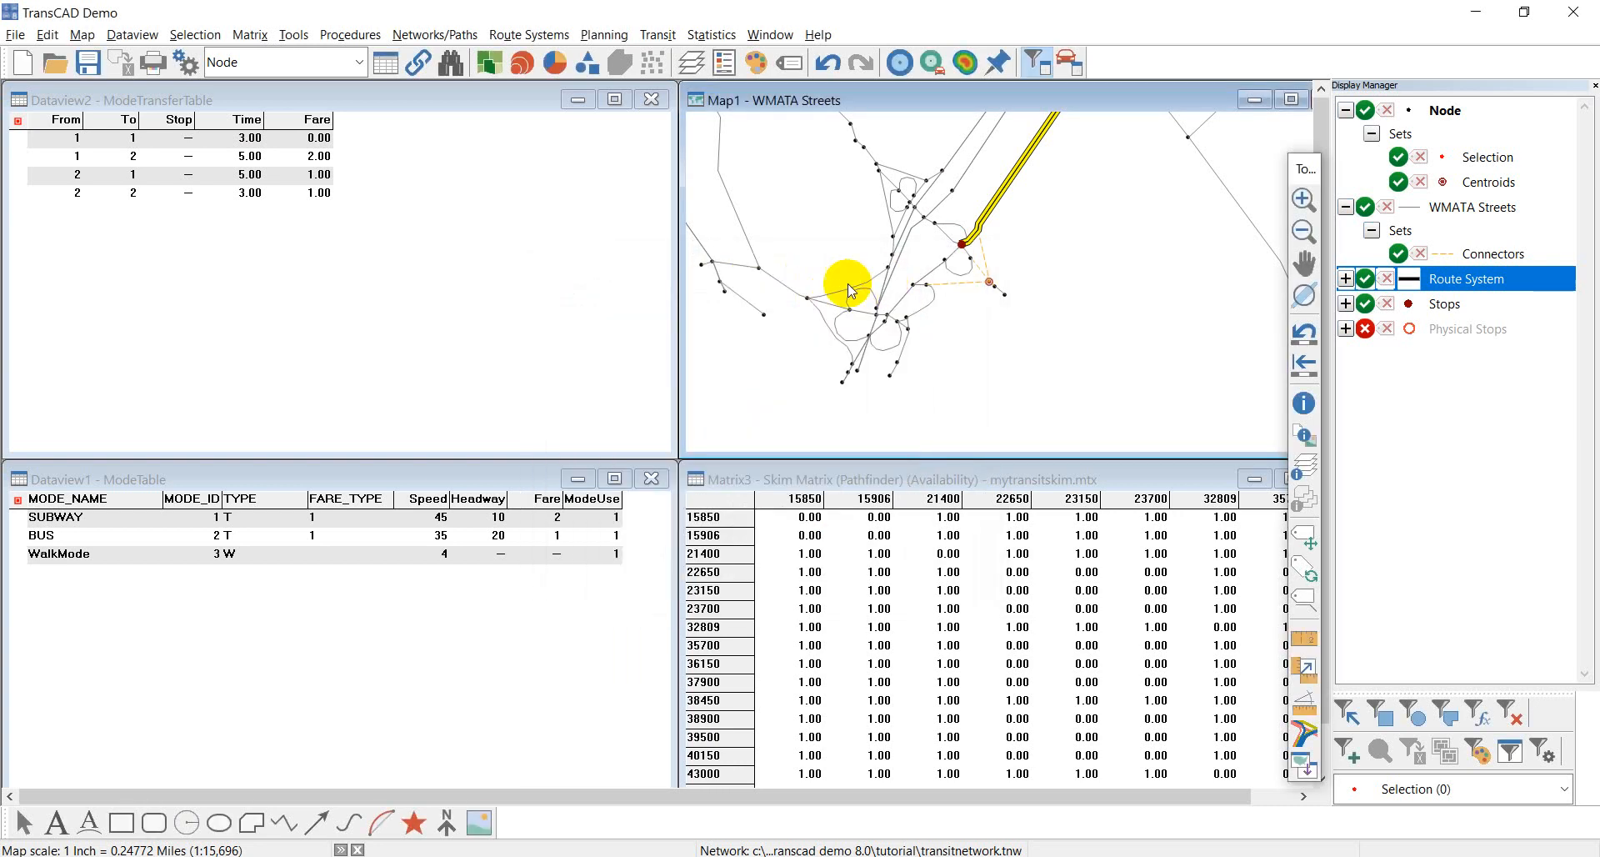
- Minimize the ModeTransferTable, ModeTable and WMATA Streets map windows, and reposition and enlarge the skim matrix window
{"action": "left_click", "coordinate": [576, 99]}
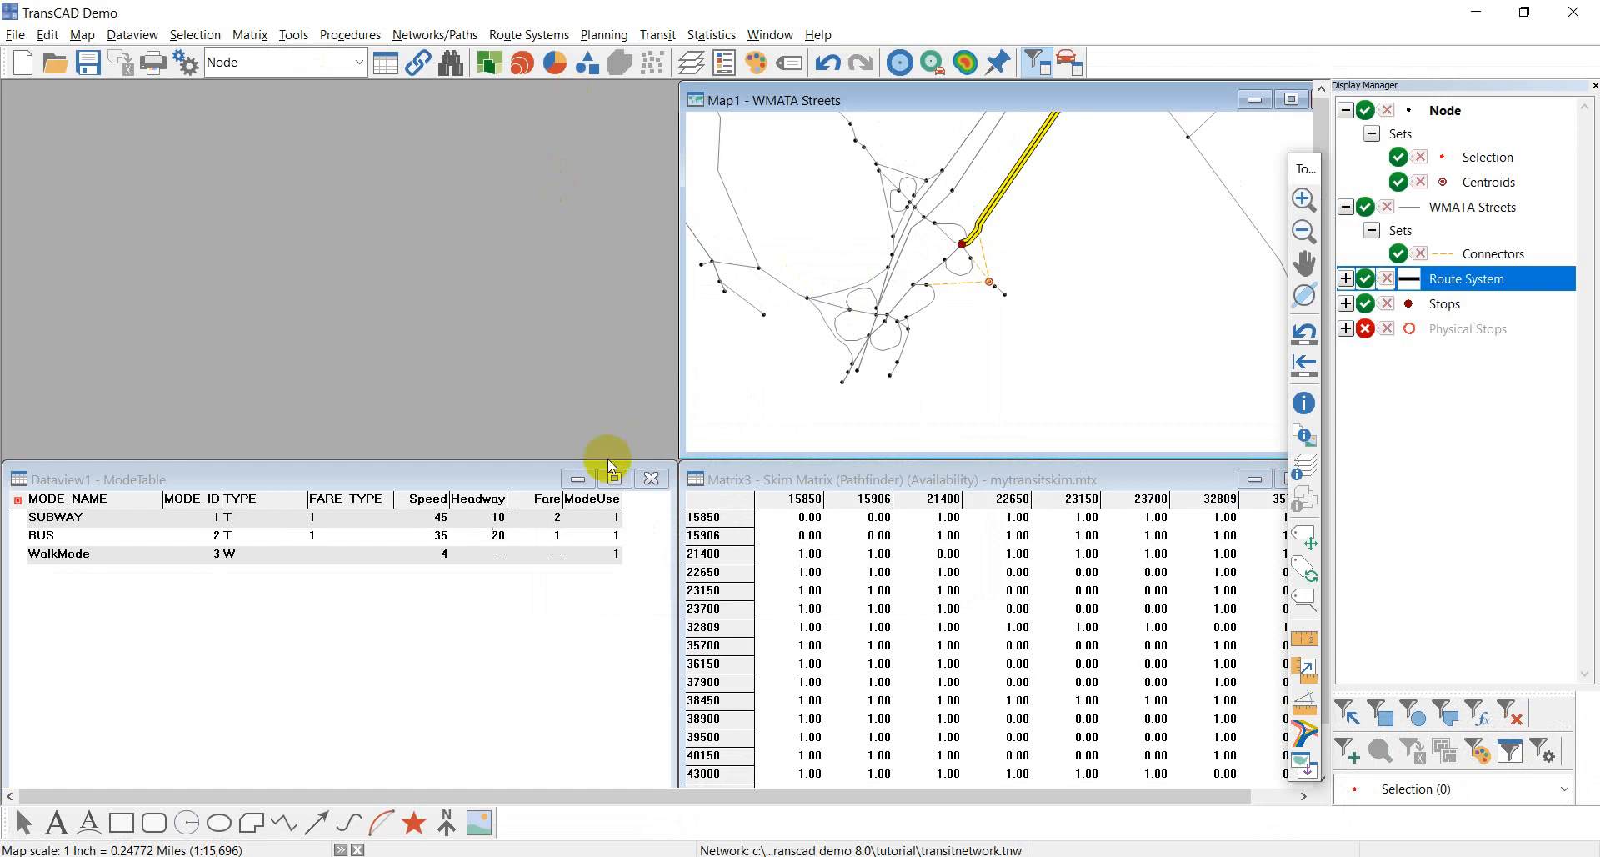
{"action": "left_click", "coordinate": [577, 479]}
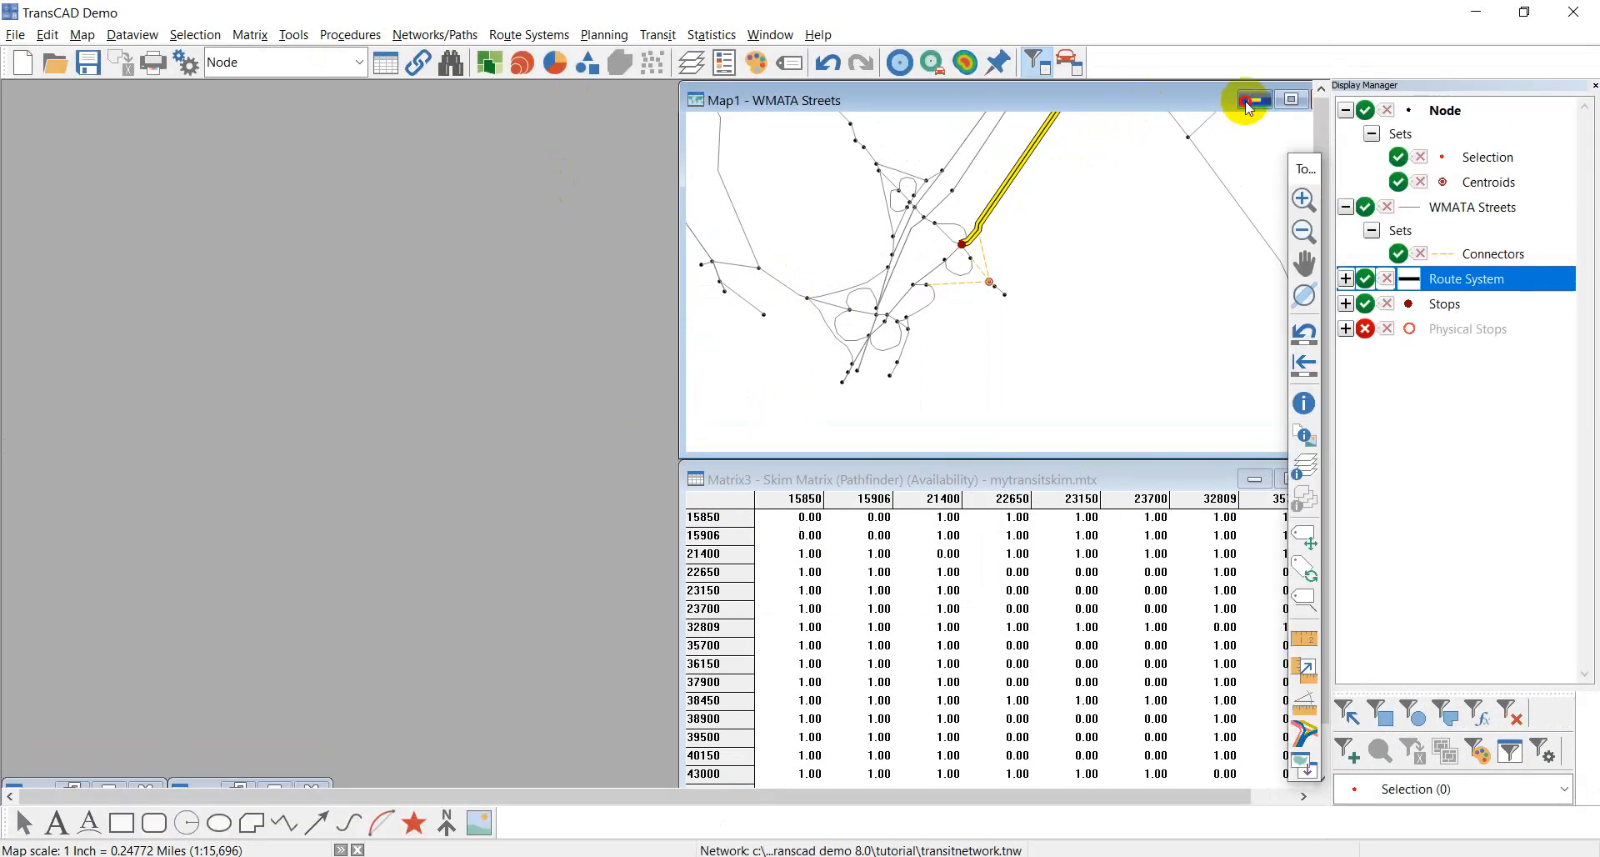
{"action": "left_click", "coordinate": [1247, 100]}
{"action": "left_click_drag", "start_coordinate": [932, 475], "coordinate": [490, 112]}
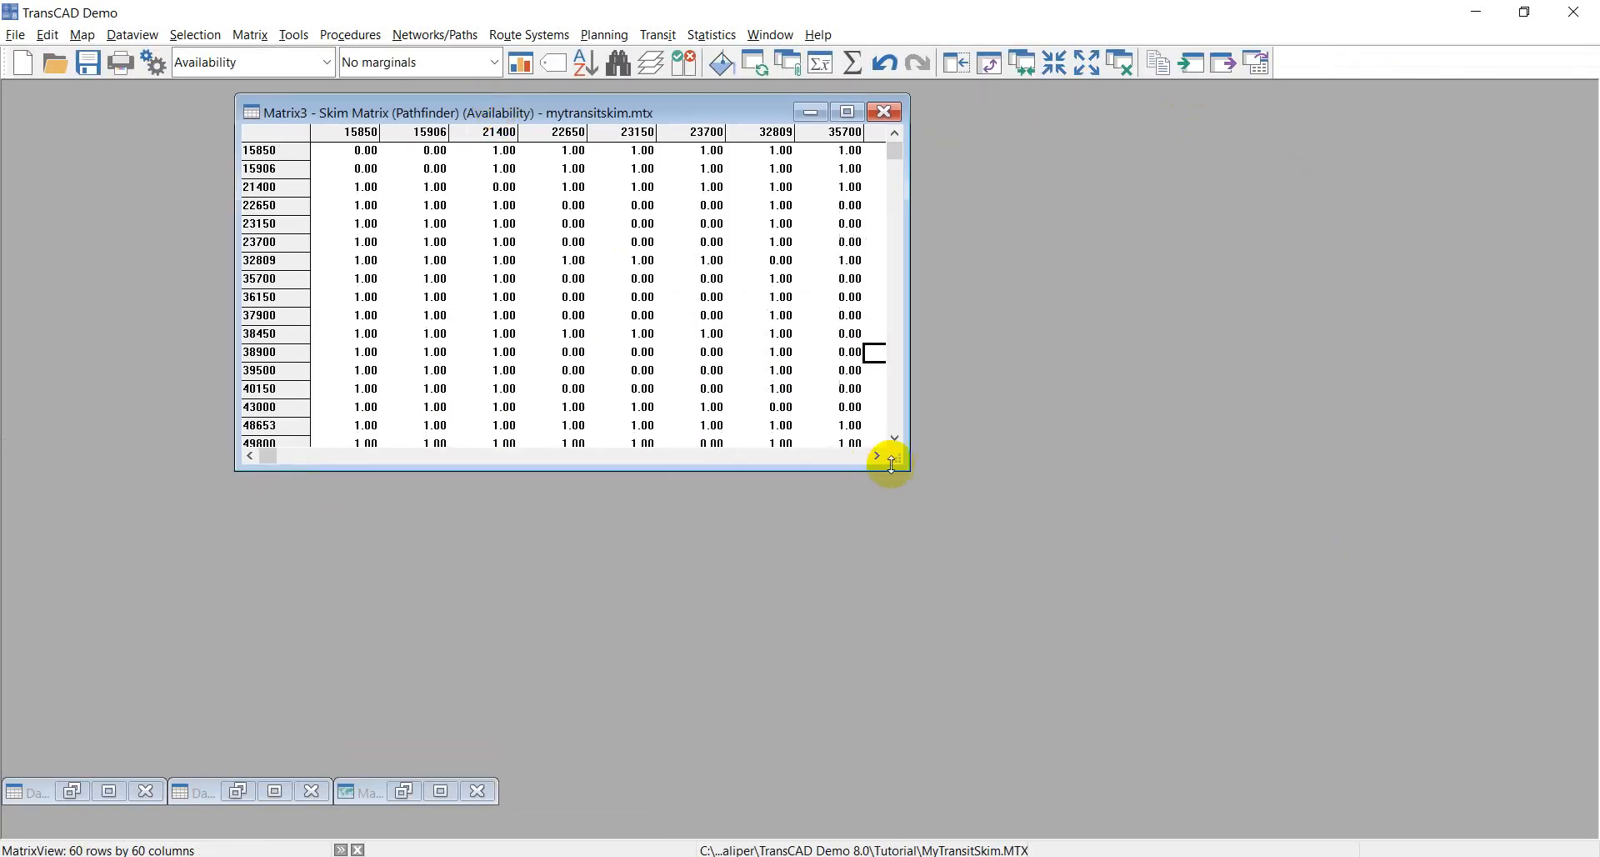
{"action": "left_click_drag", "start_coordinate": [891, 463], "coordinate": [1308, 751]}
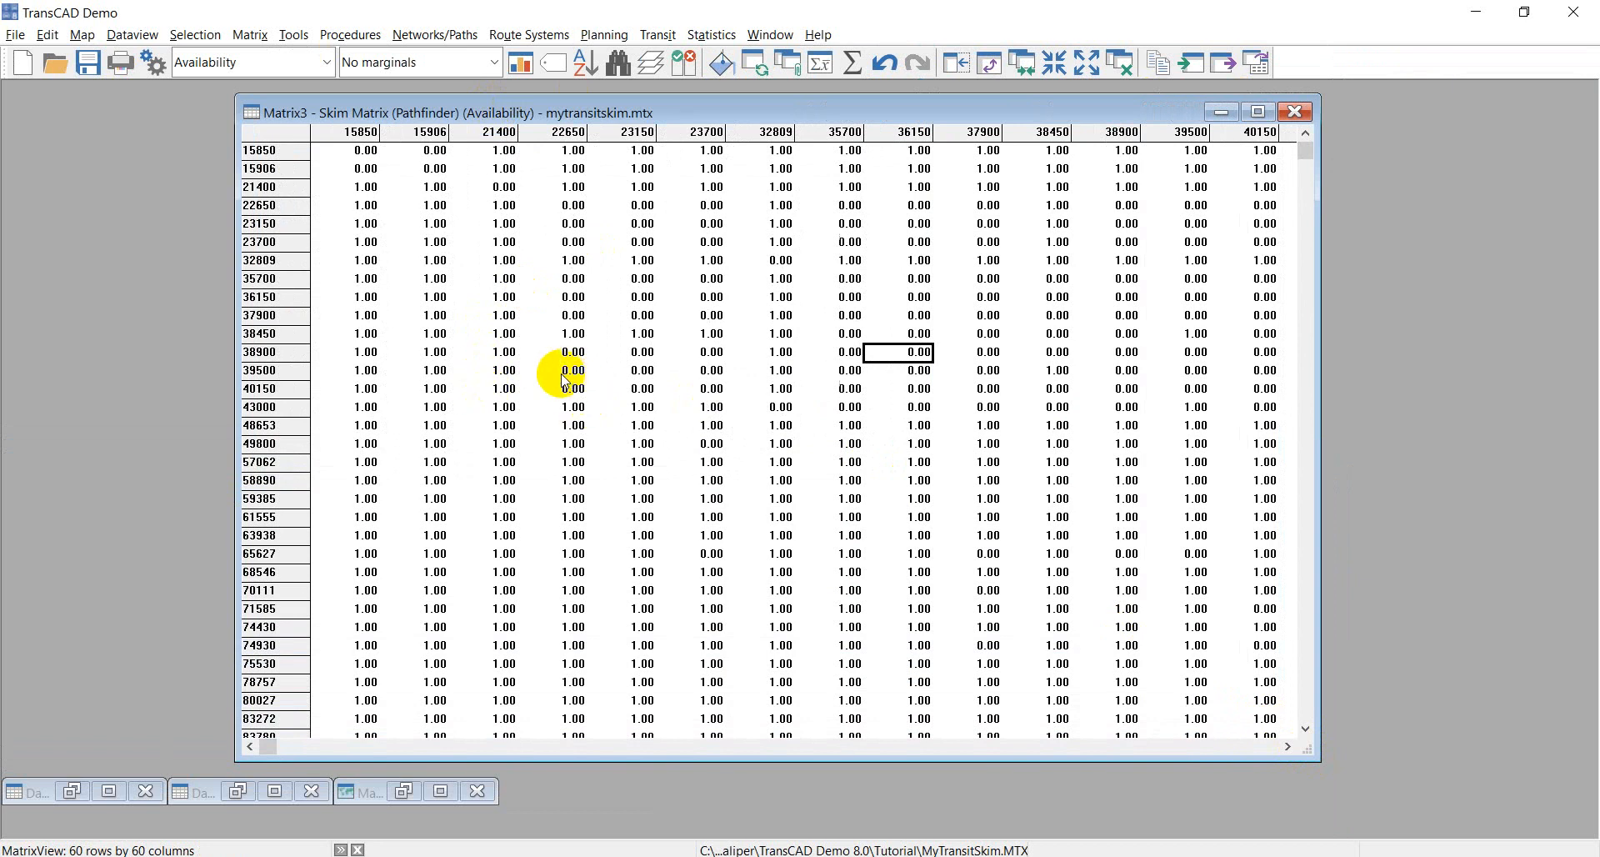
{"action": "left_click_drag", "start_coordinate": [581, 114], "coordinate": [603, 109]}
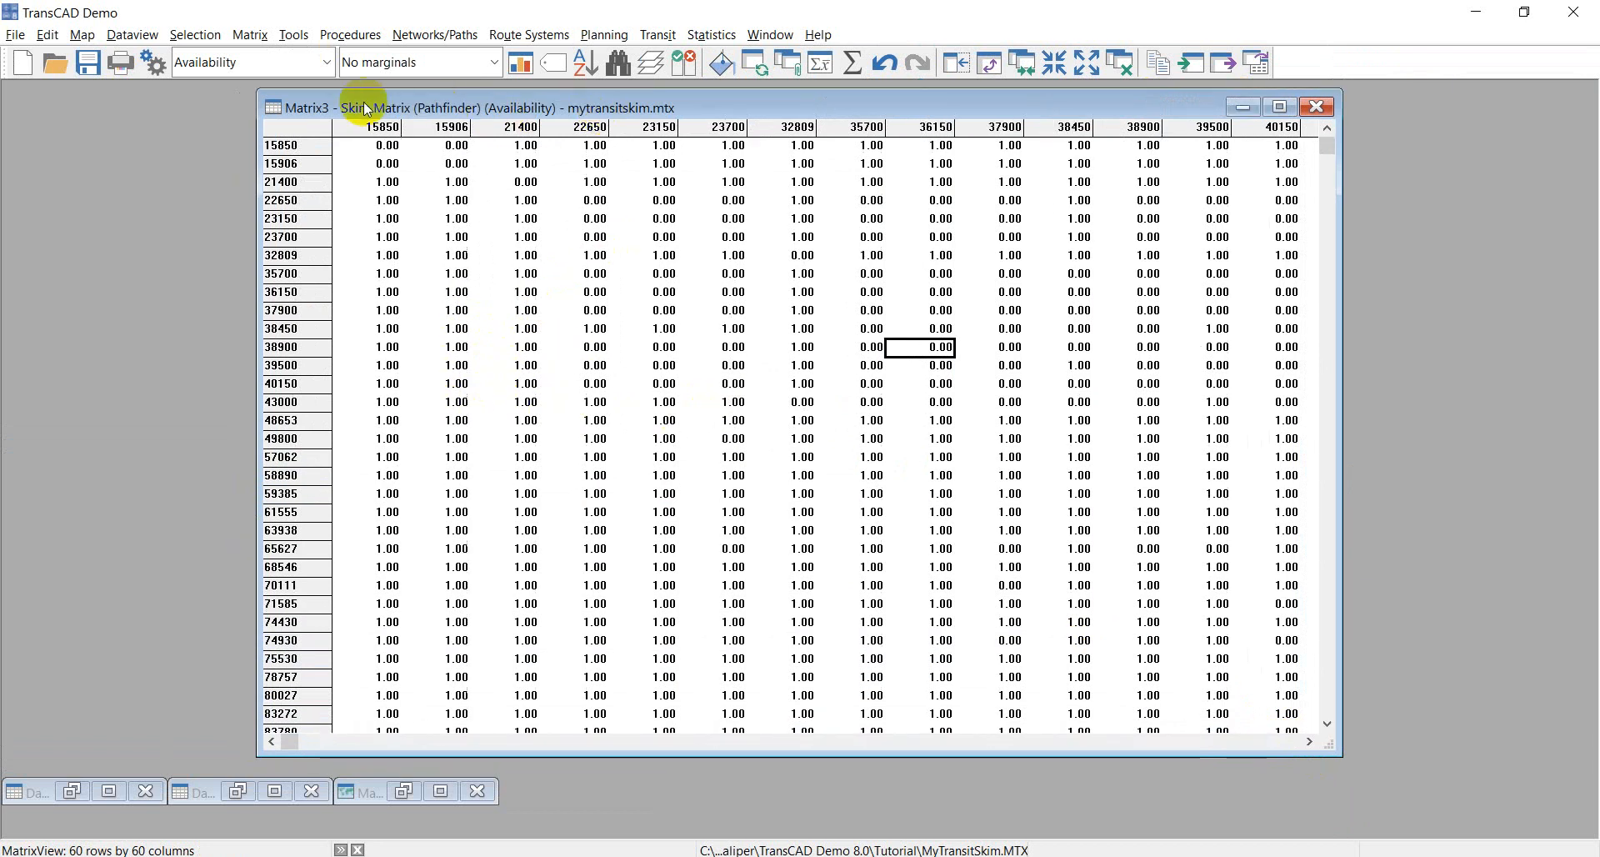
- Examine the Fare and In-Vehicle Time matrices of the Pathfinder skim, ending with Fare displayed
{"action": "left_click", "coordinate": [276, 60]}
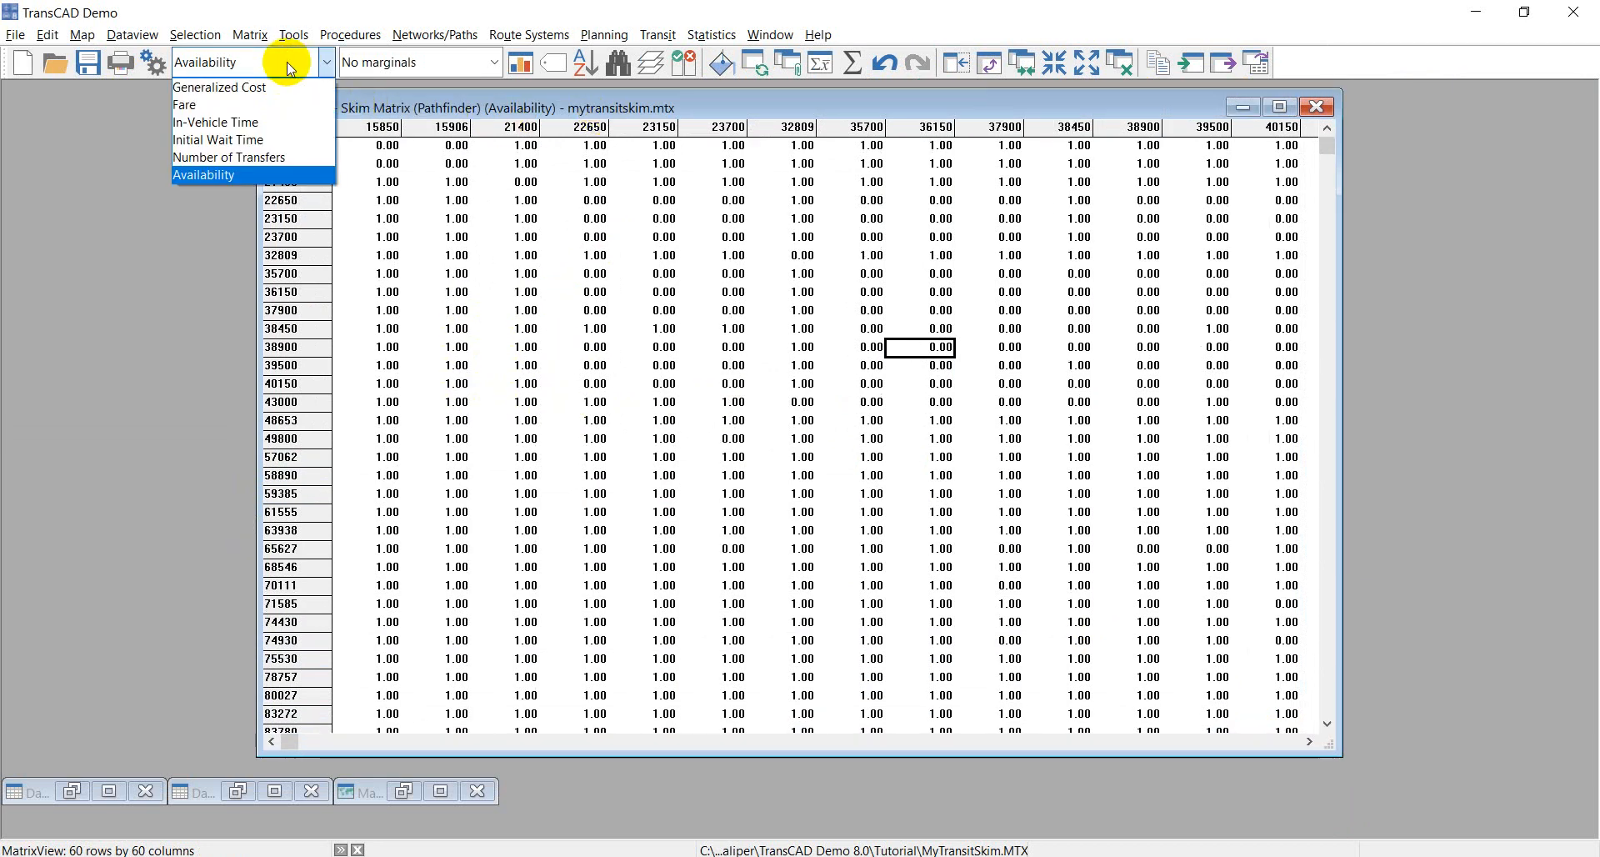
{"action": "left_click", "coordinate": [267, 105]}
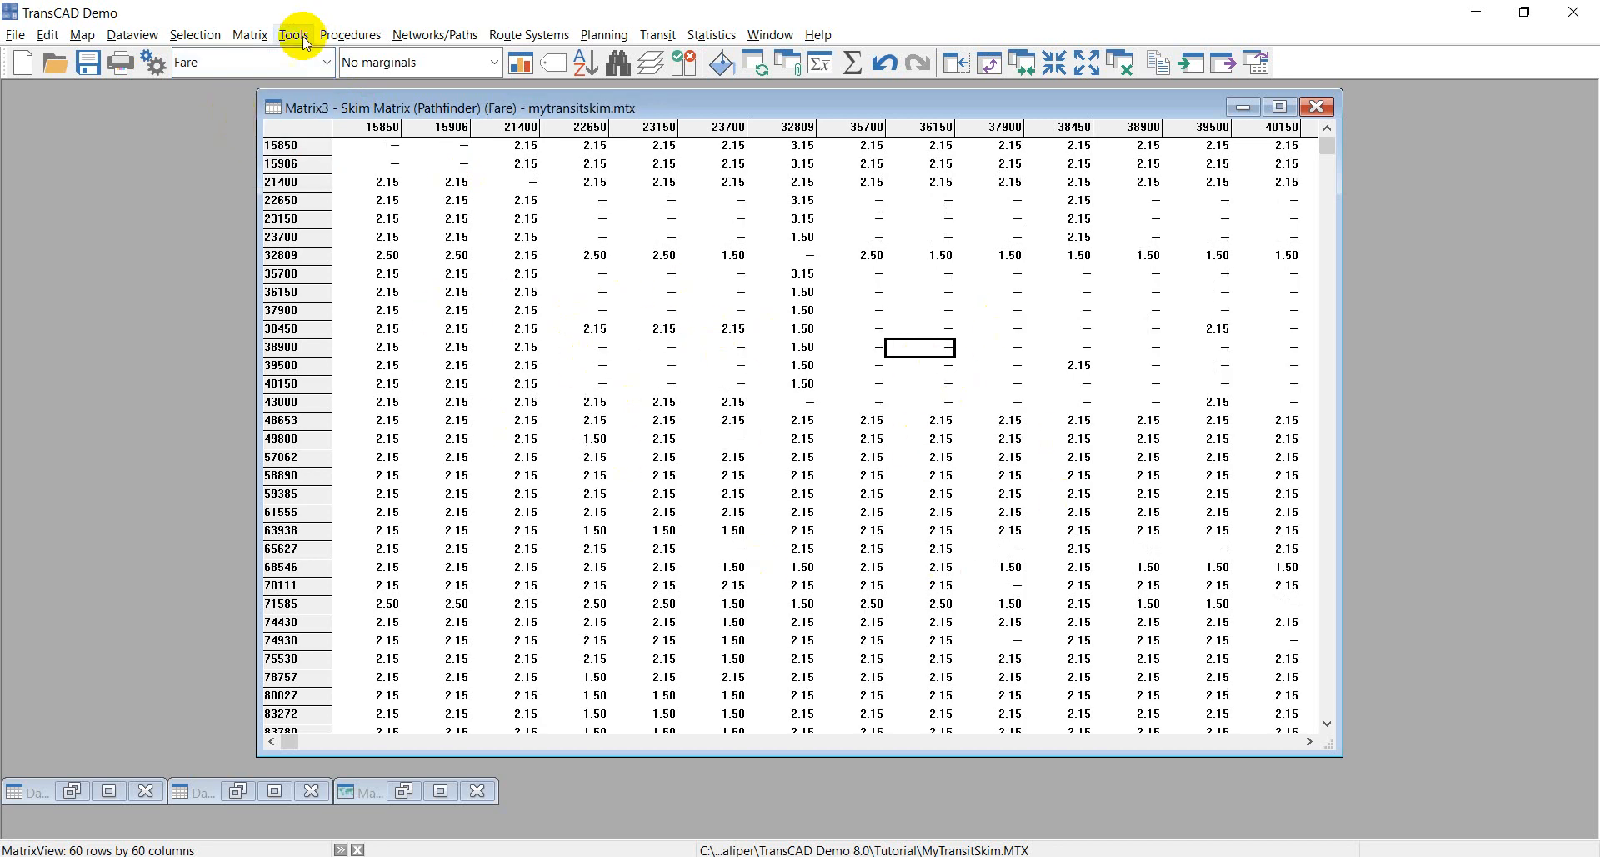
{"action": "left_click", "coordinate": [256, 60]}
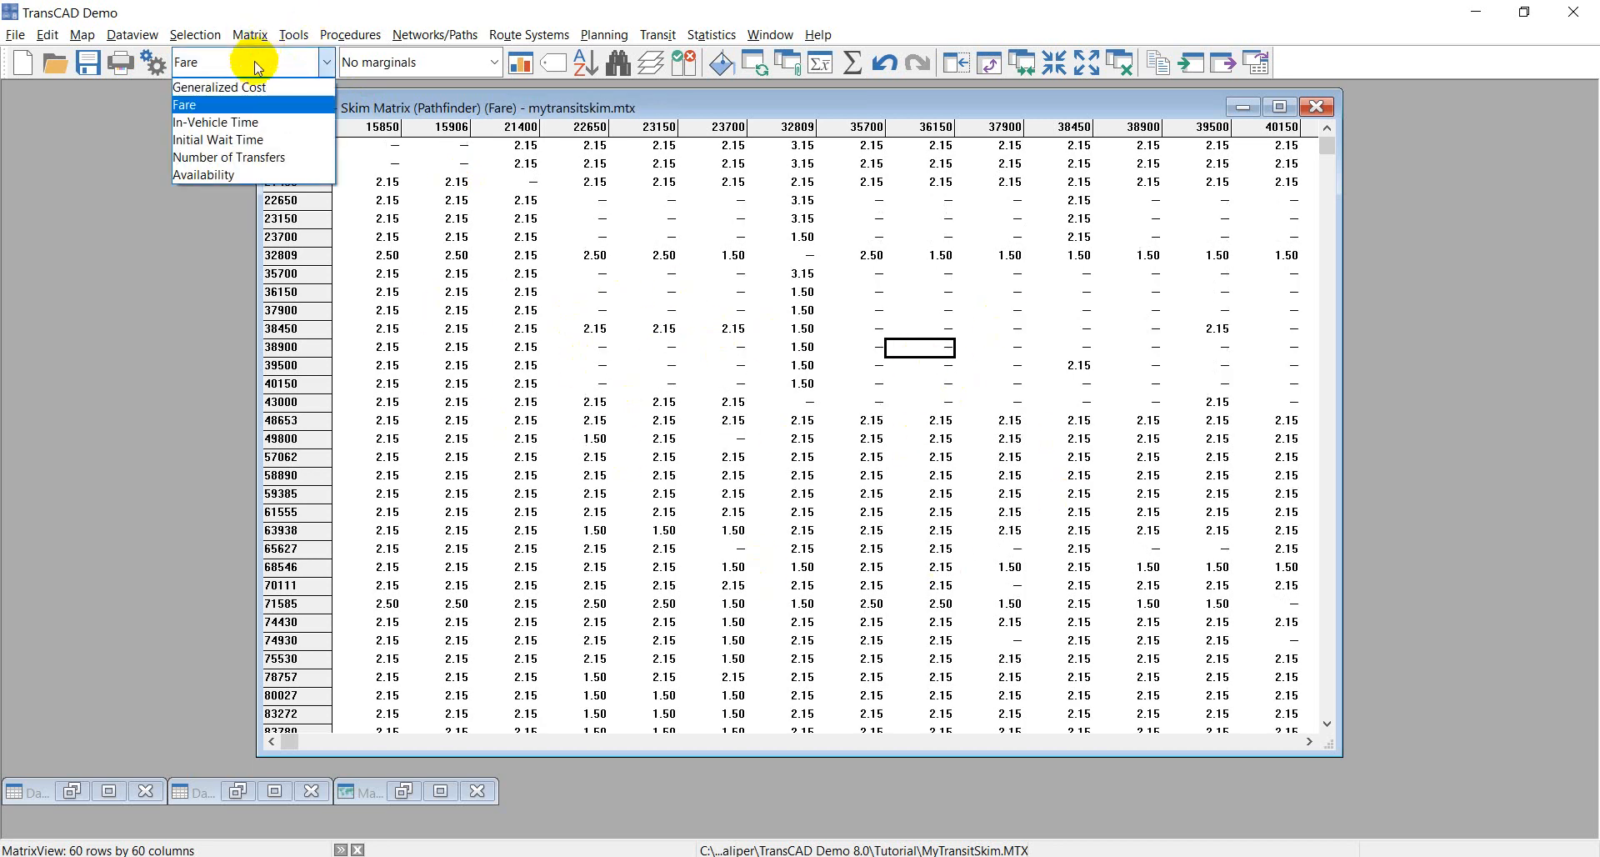
{"action": "left_click", "coordinate": [193, 125]}
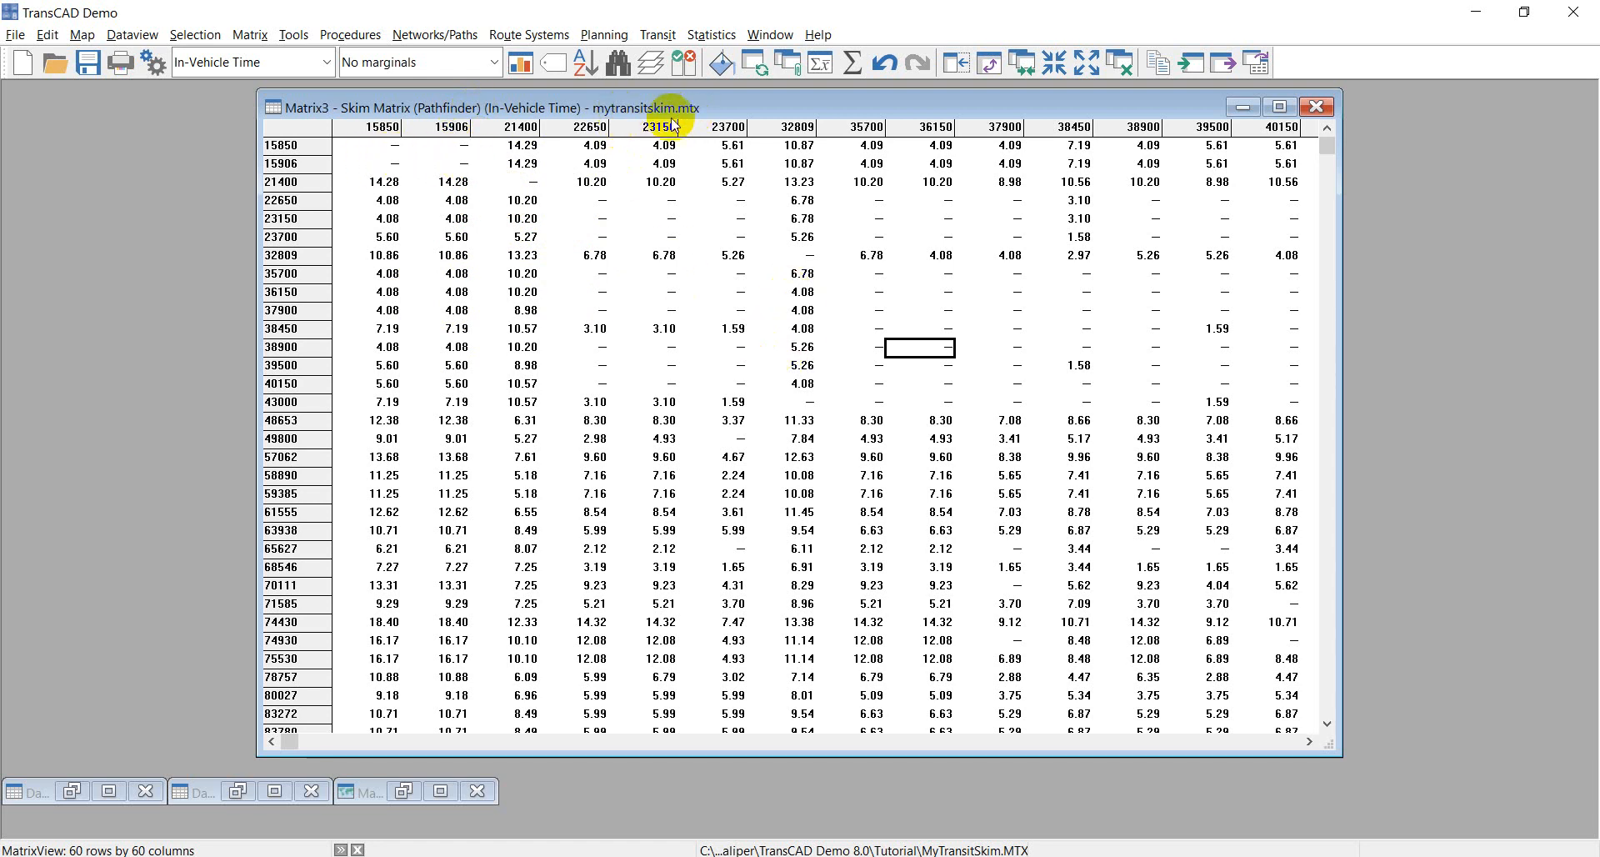
{"action": "left_click", "coordinate": [291, 73]}
{"action": "left_click", "coordinate": [200, 104]}
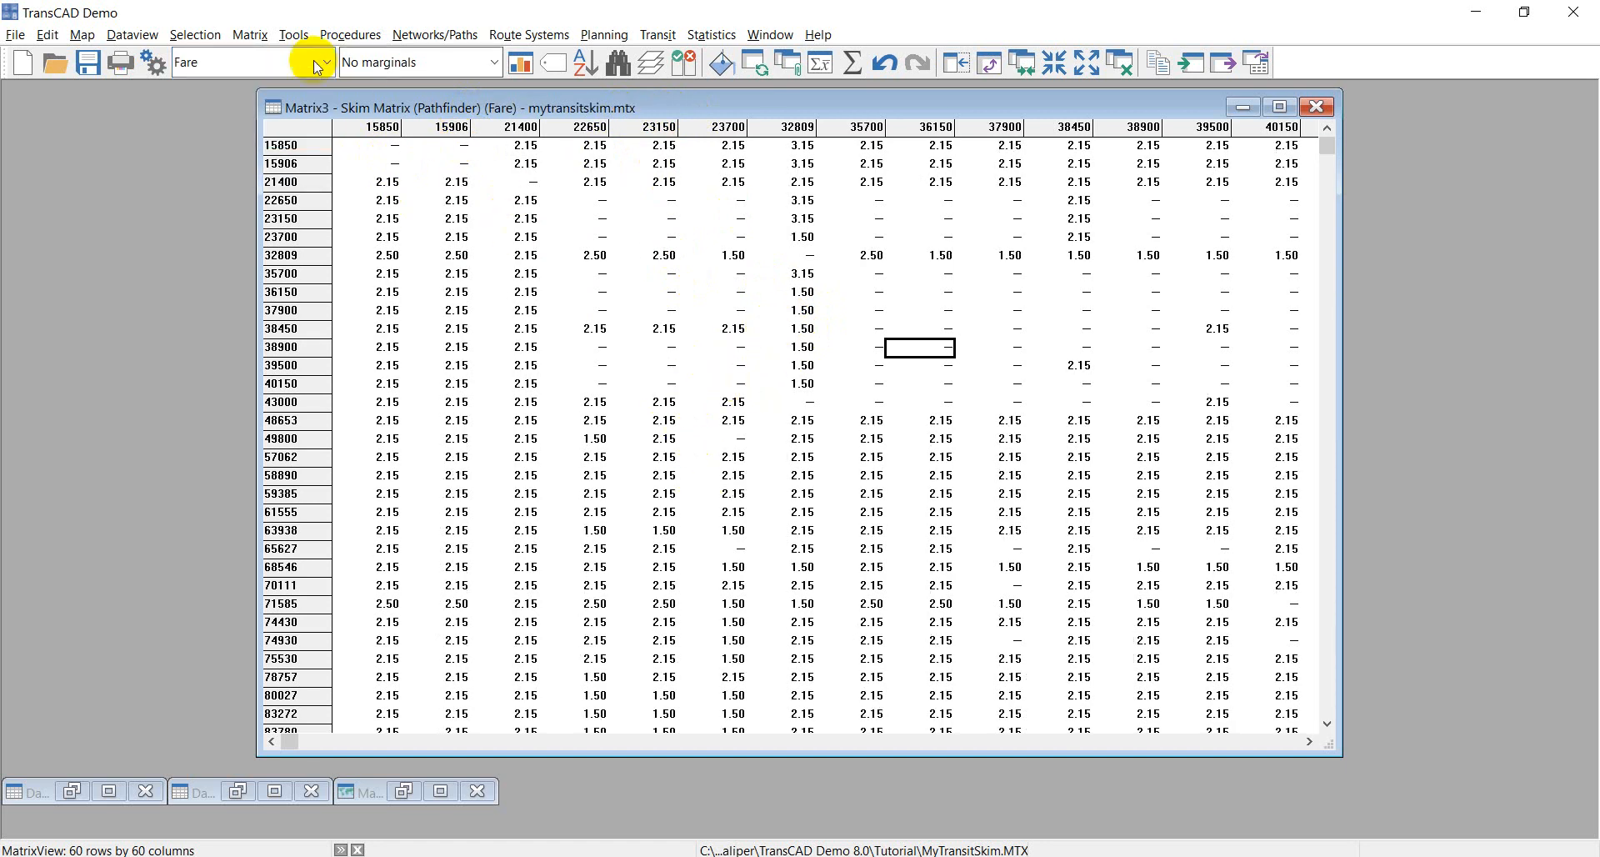
{"action": "left_click", "coordinate": [247, 35]}
{"action": "left_click", "coordinate": [296, 213]}
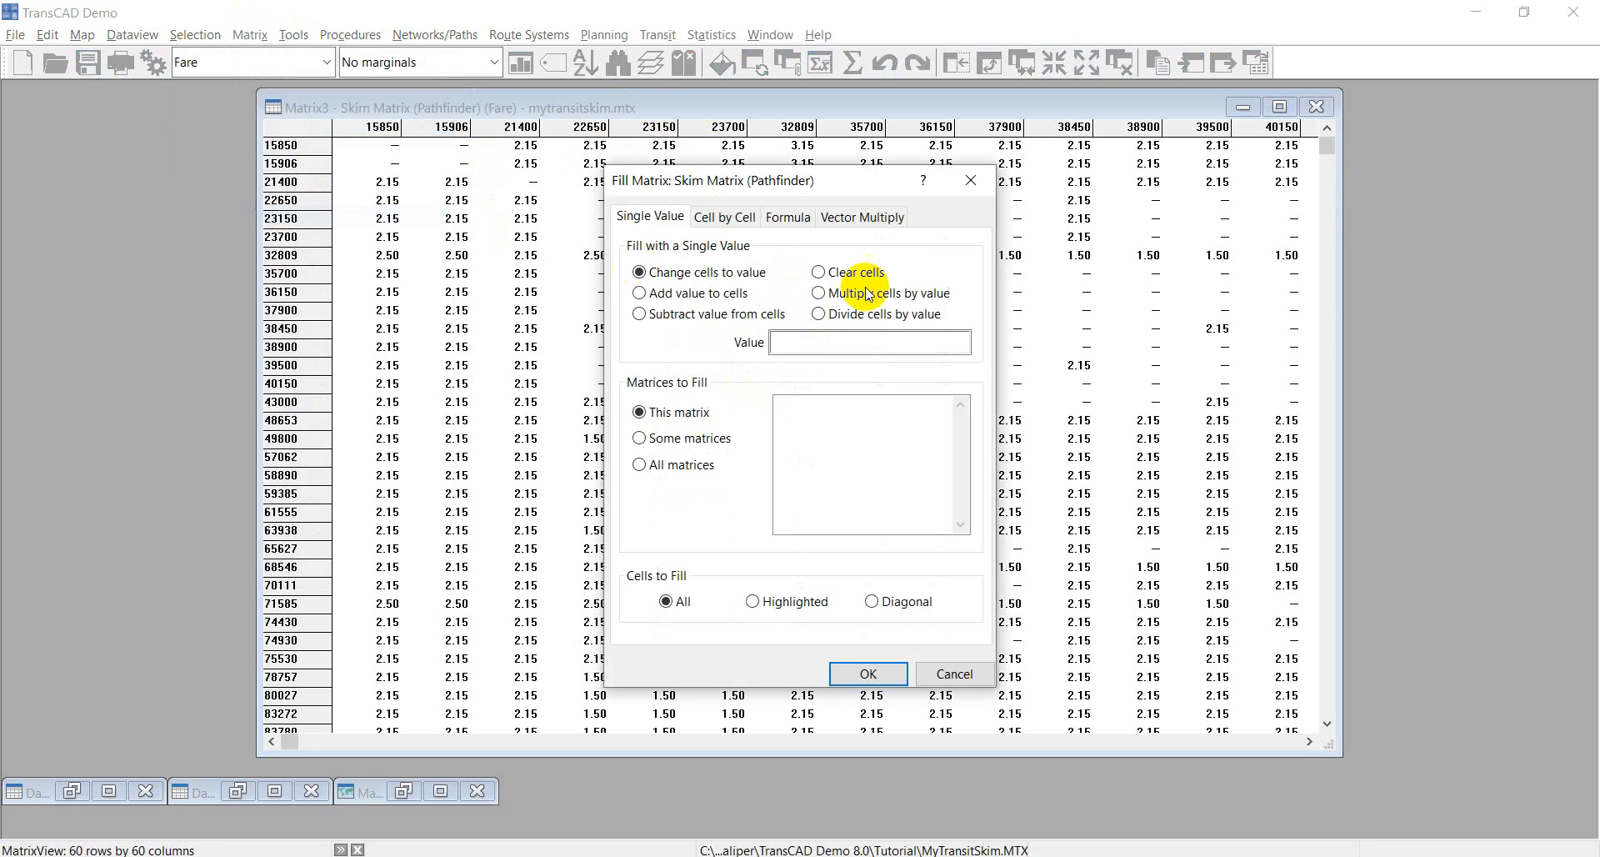
{"action": "left_click", "coordinate": [788, 216]}
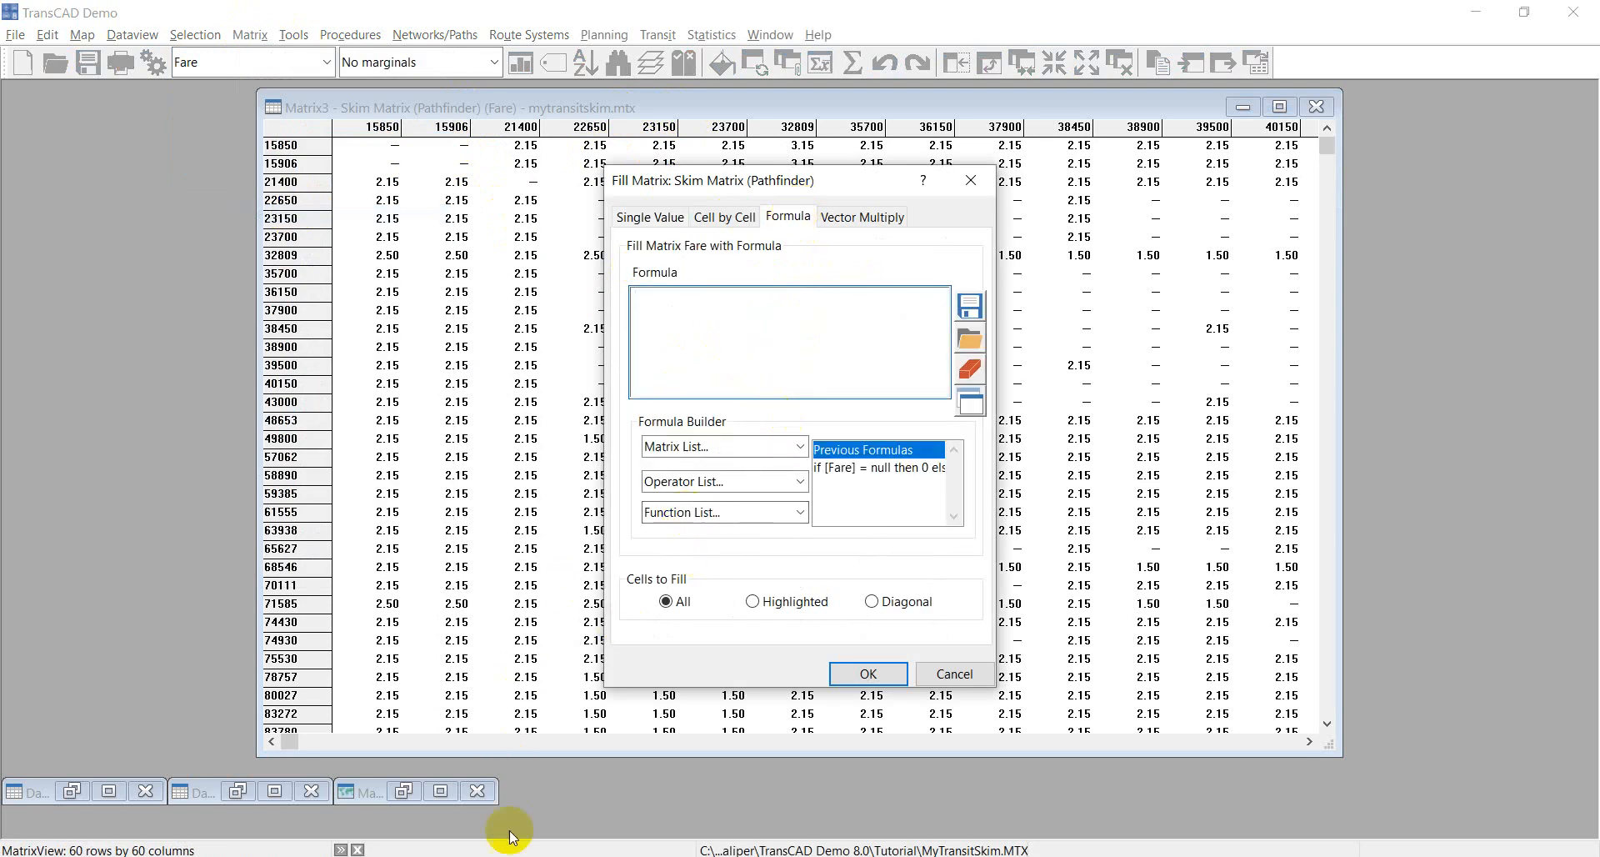
- Review the PowerPoint slide with the fare formula based on in-vehicle distance travelled, return to TransCAD and cancel the matrix fill
{"action": "left_click", "coordinate": [500, 856]}
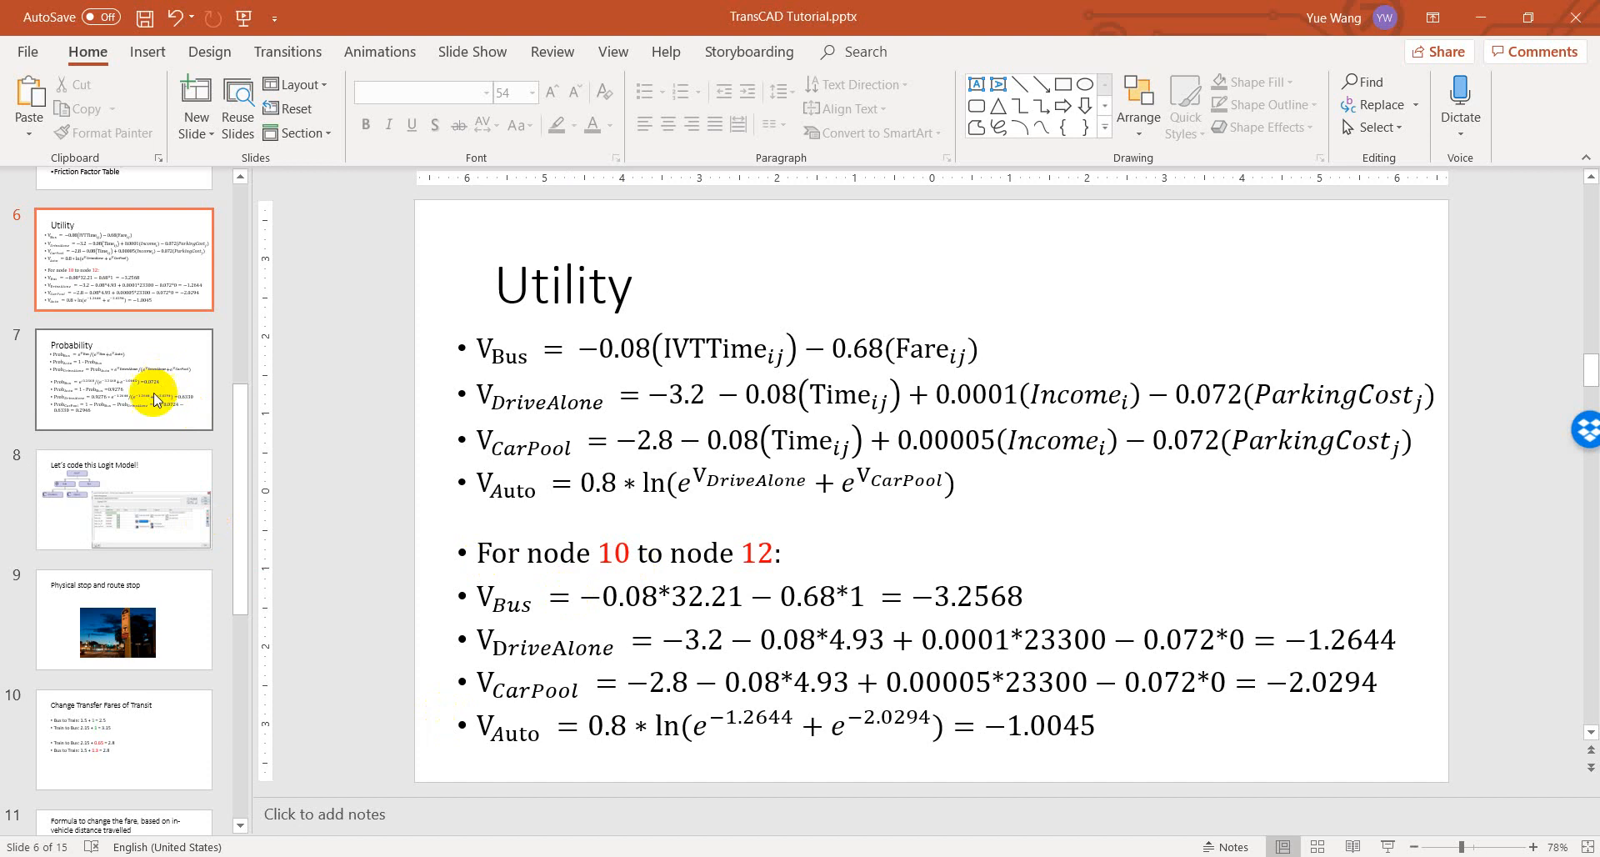
{"action": "scroll", "coordinate": [146, 717], "scroll_direction": "down", "scroll_amount": 5}
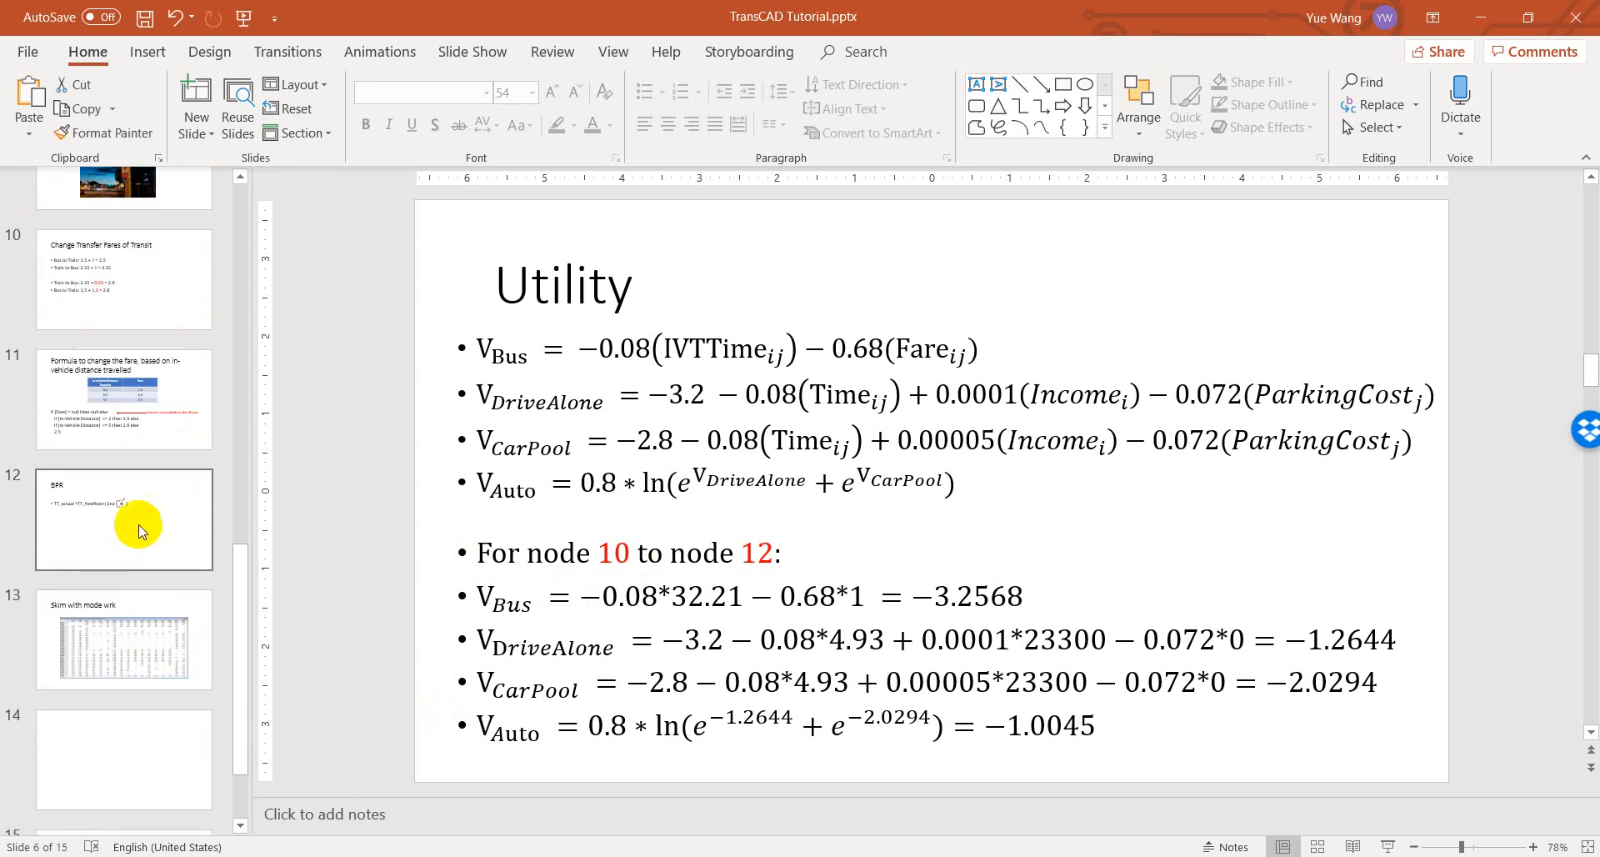
{"action": "left_click", "coordinate": [150, 427]}
{"action": "left_click_drag", "start_coordinate": [566, 685], "coordinate": [486, 566]}
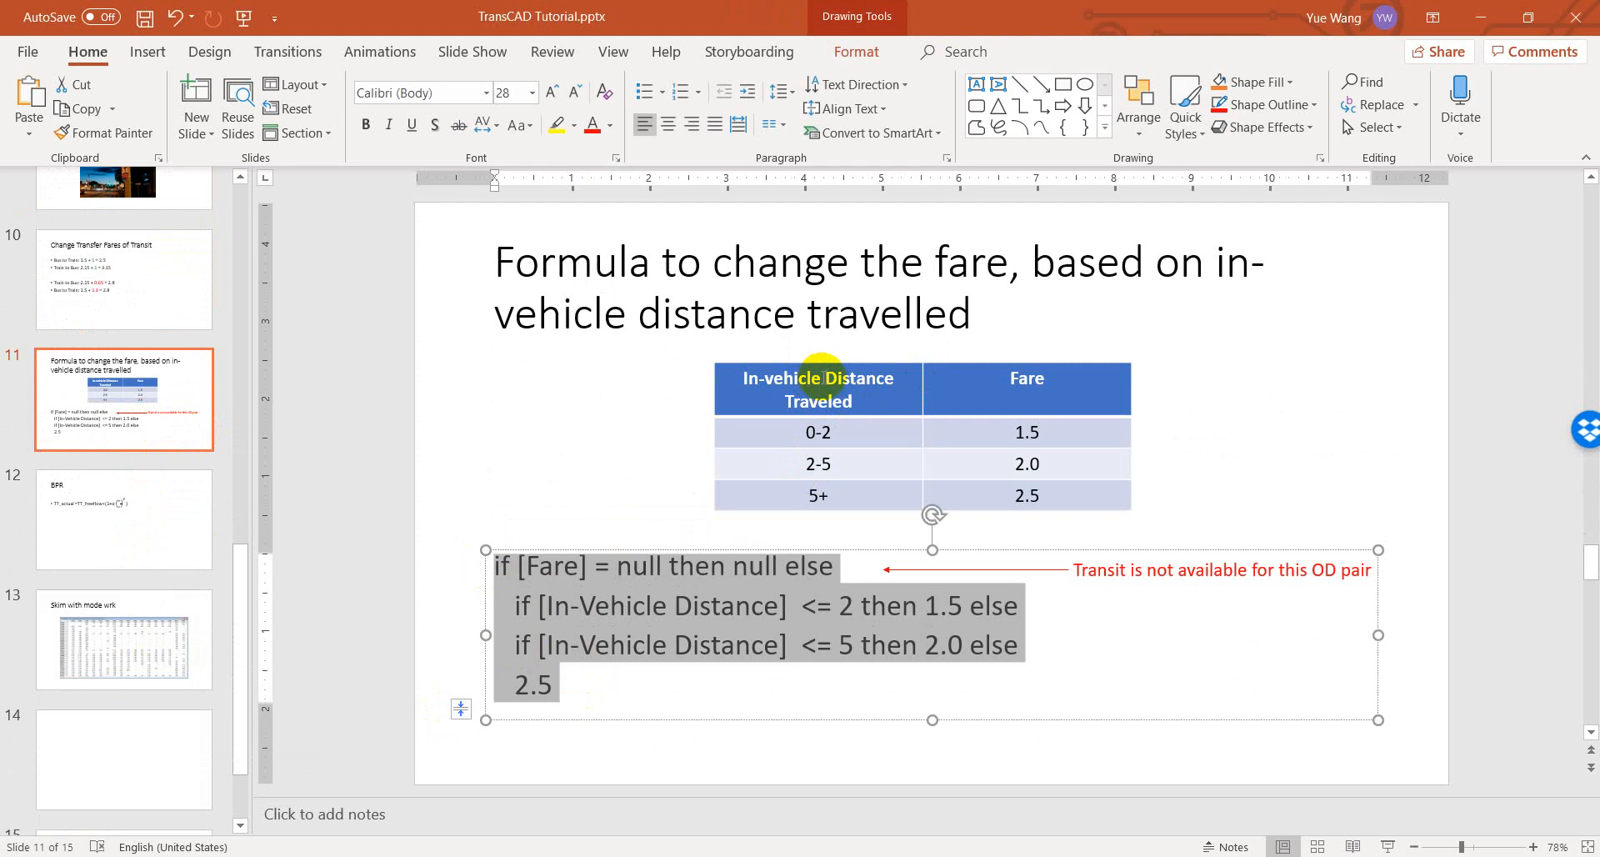
{"action": "left_click", "coordinate": [428, 714]}
{"action": "key", "text": "alt+Tab"}
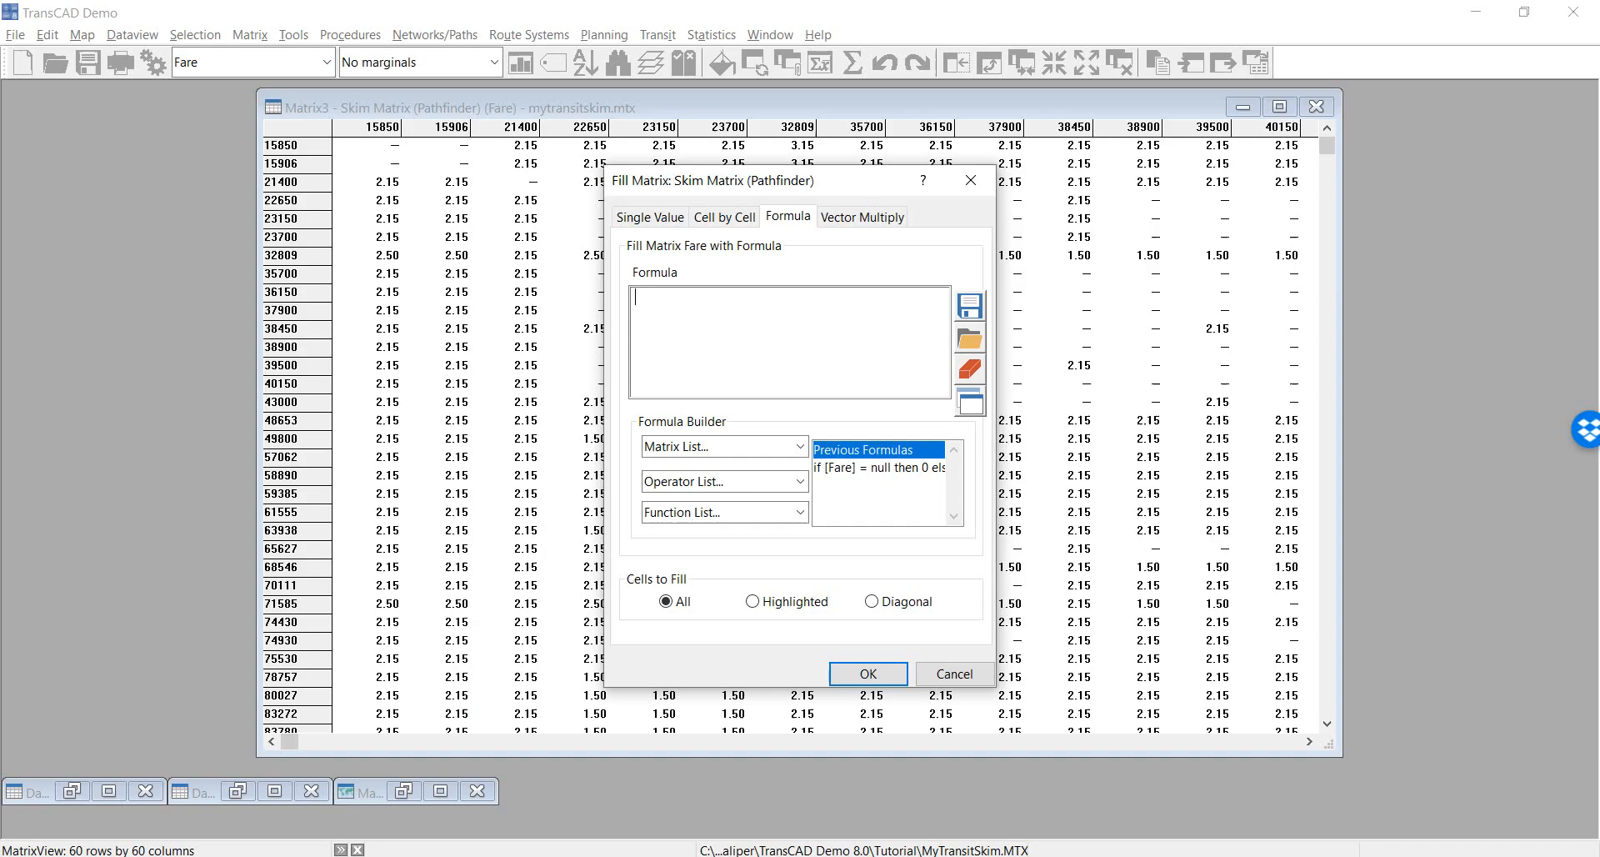
{"action": "left_click", "coordinate": [948, 673]}
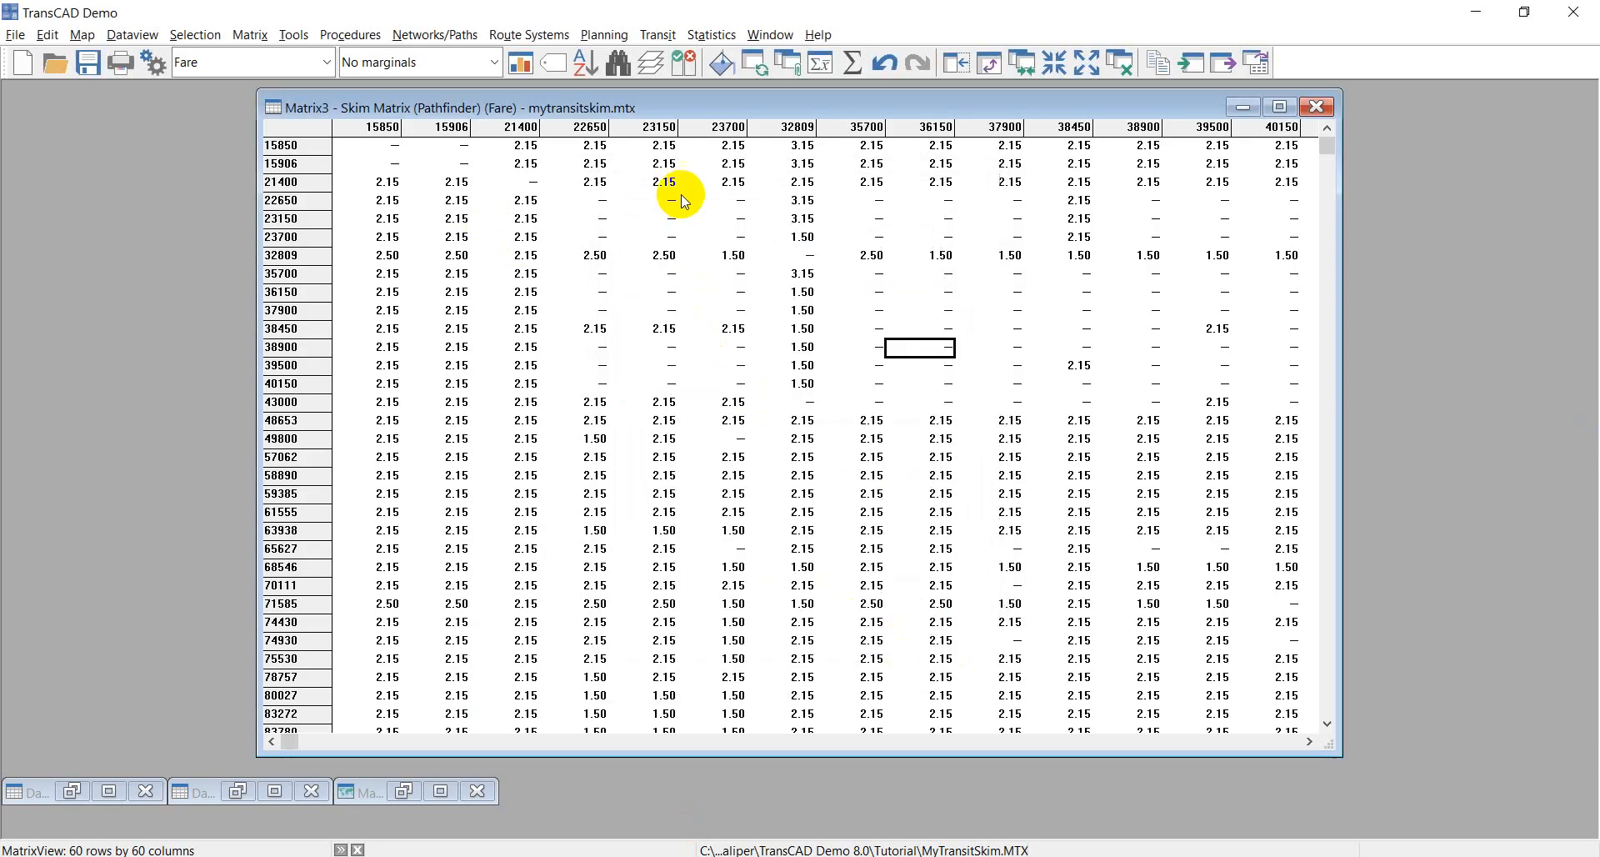
- Start a Pathfinder transit skim from the WMATA Streets map and add Fare, In-Vehicle Time and Initial Wait Time to the skim variables
{"action": "left_click", "coordinate": [440, 791]}
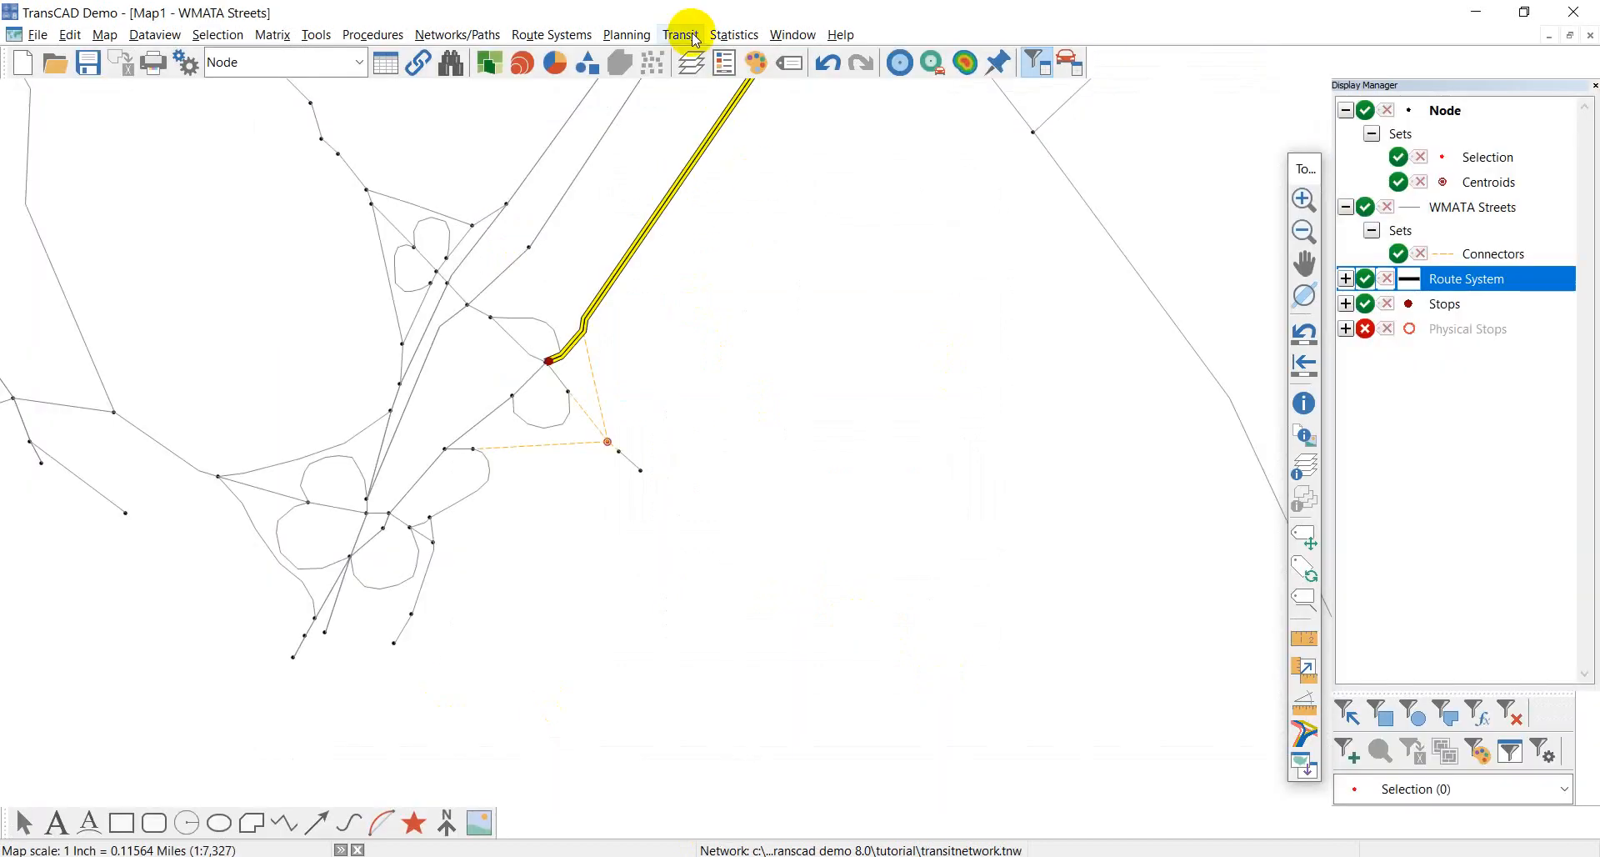
{"action": "left_click", "coordinate": [682, 35]}
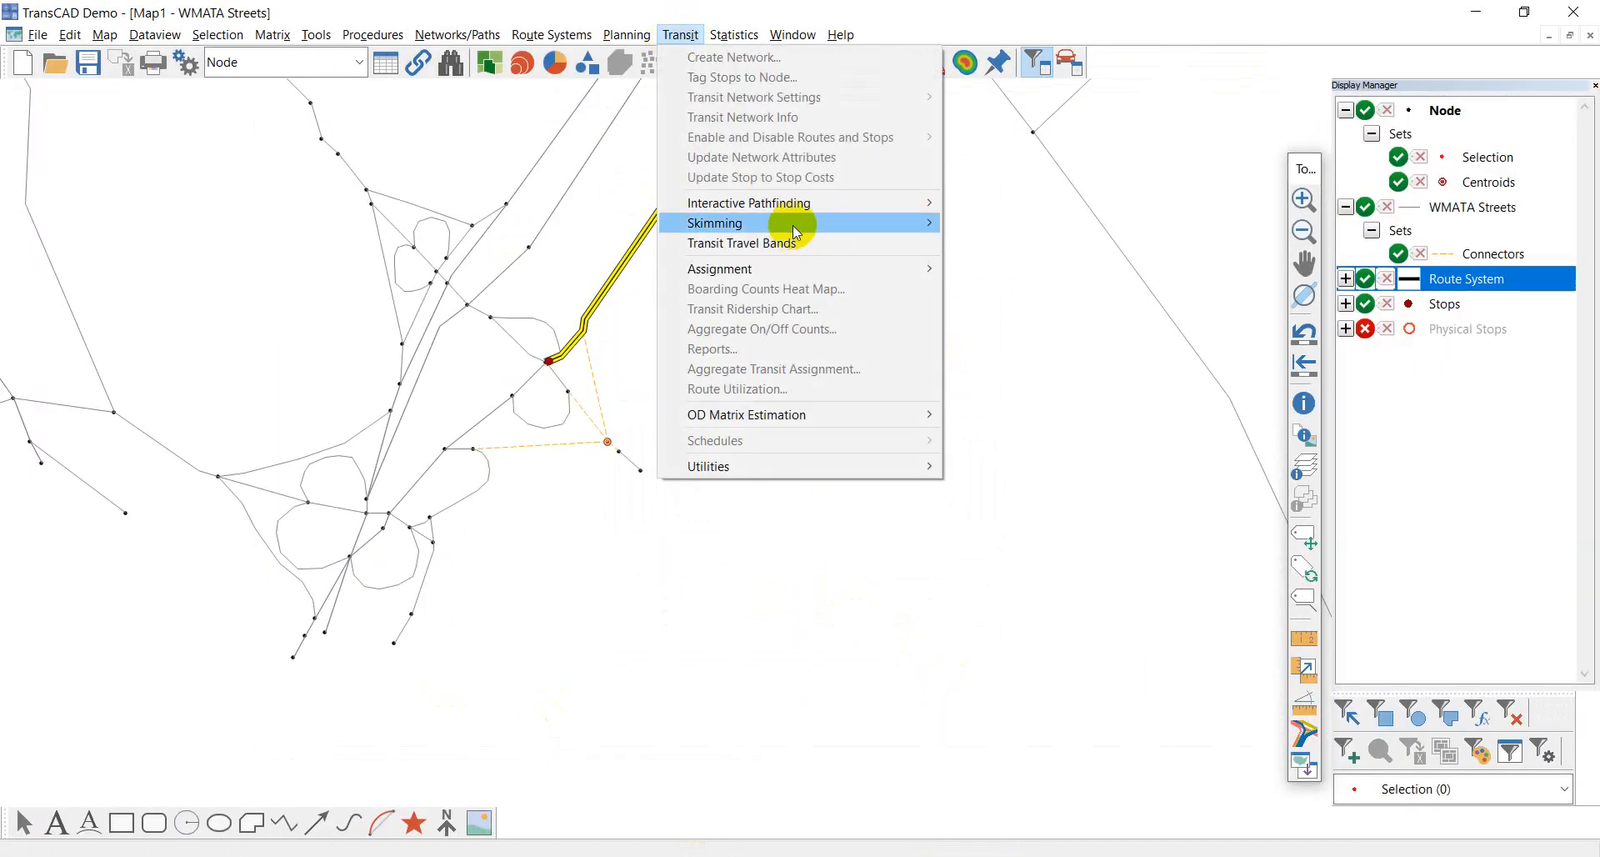
{"action": "mouse_move", "coordinate": [794, 232]}
{"action": "left_click", "coordinate": [1023, 226]}
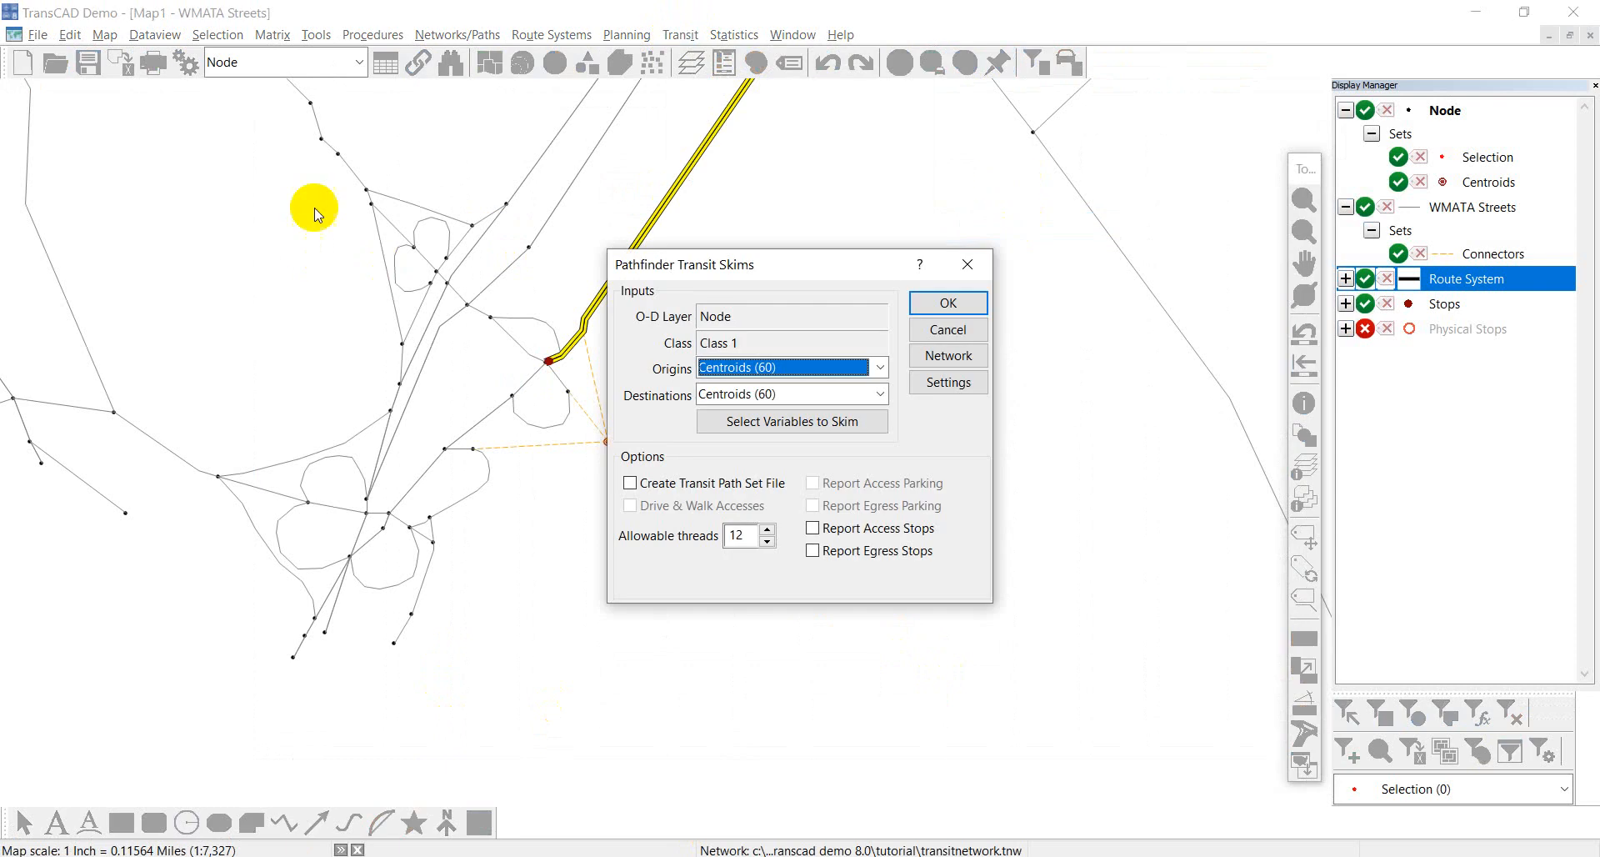
{"action": "left_click", "coordinate": [810, 421]}
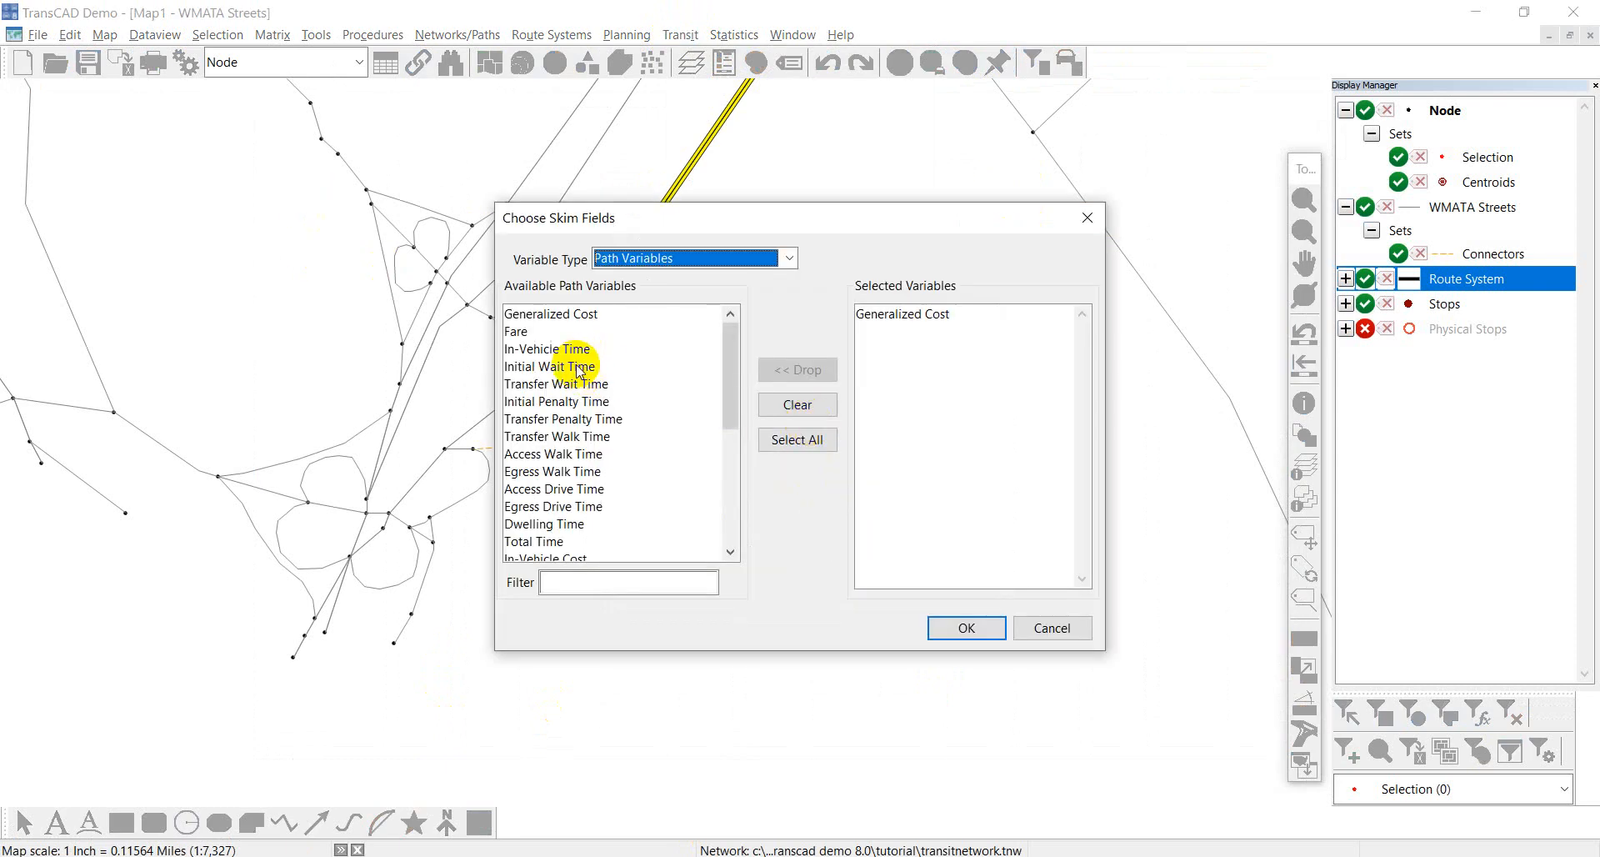
{"action": "left_click", "coordinate": [525, 331]}
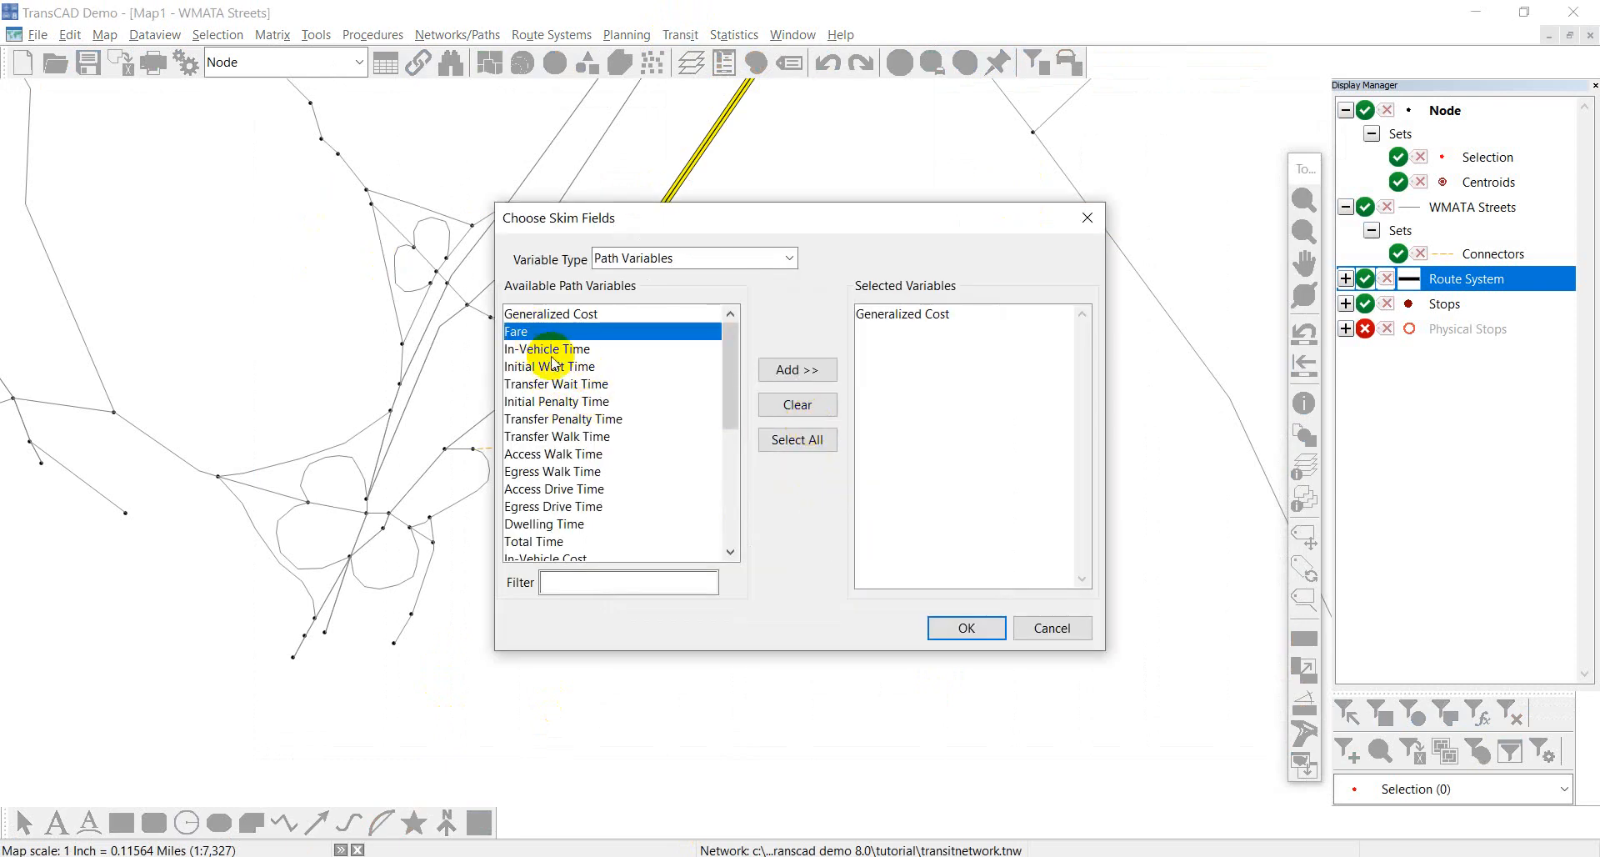
{"action": "left_click", "coordinate": [798, 371]}
{"action": "left_click", "coordinate": [806, 375]}
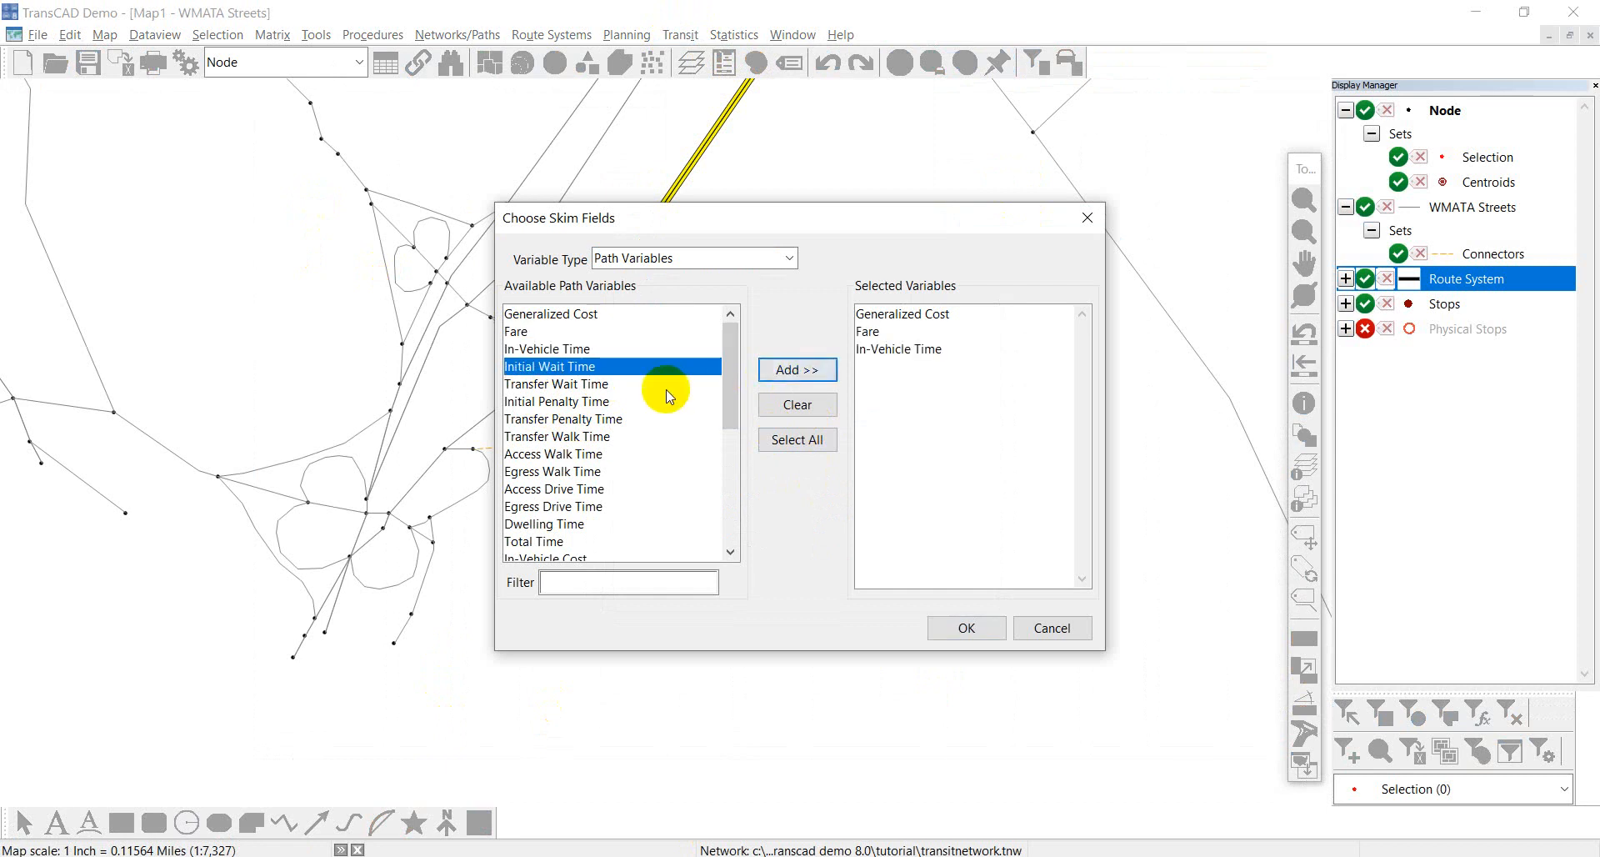
{"action": "left_click", "coordinate": [787, 371]}
- Add Number of Transfers and In-Vehicle Distance to the selected skim variables
{"action": "scroll", "coordinate": [626, 473], "scroll_direction": "down", "scroll_amount": 3}
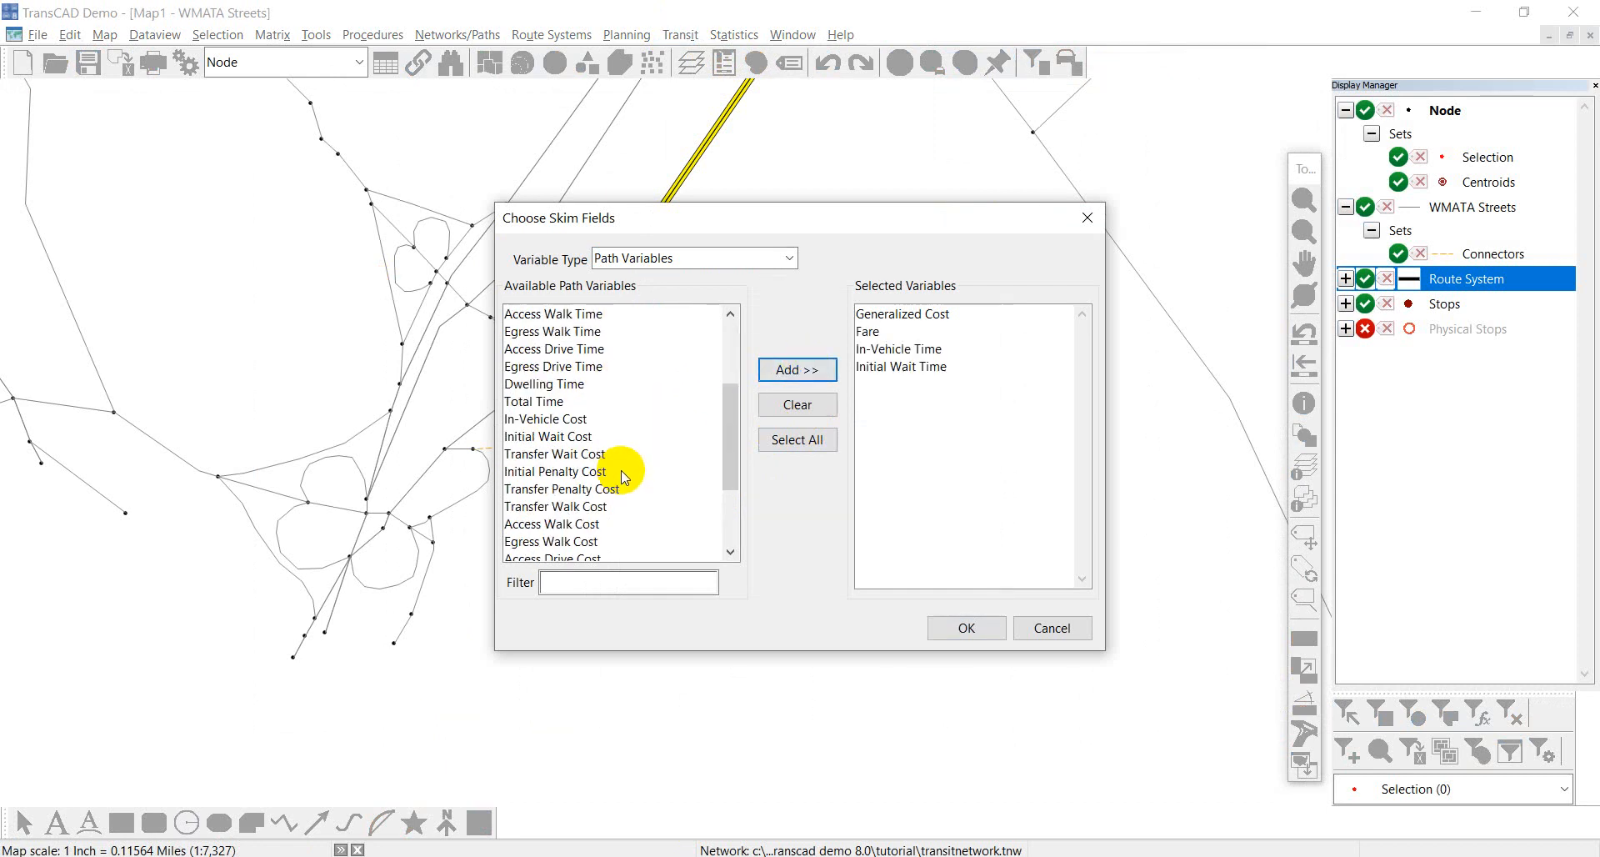
{"action": "scroll", "coordinate": [632, 475], "scroll_direction": "down", "scroll_amount": 3}
{"action": "left_click", "coordinate": [623, 488]}
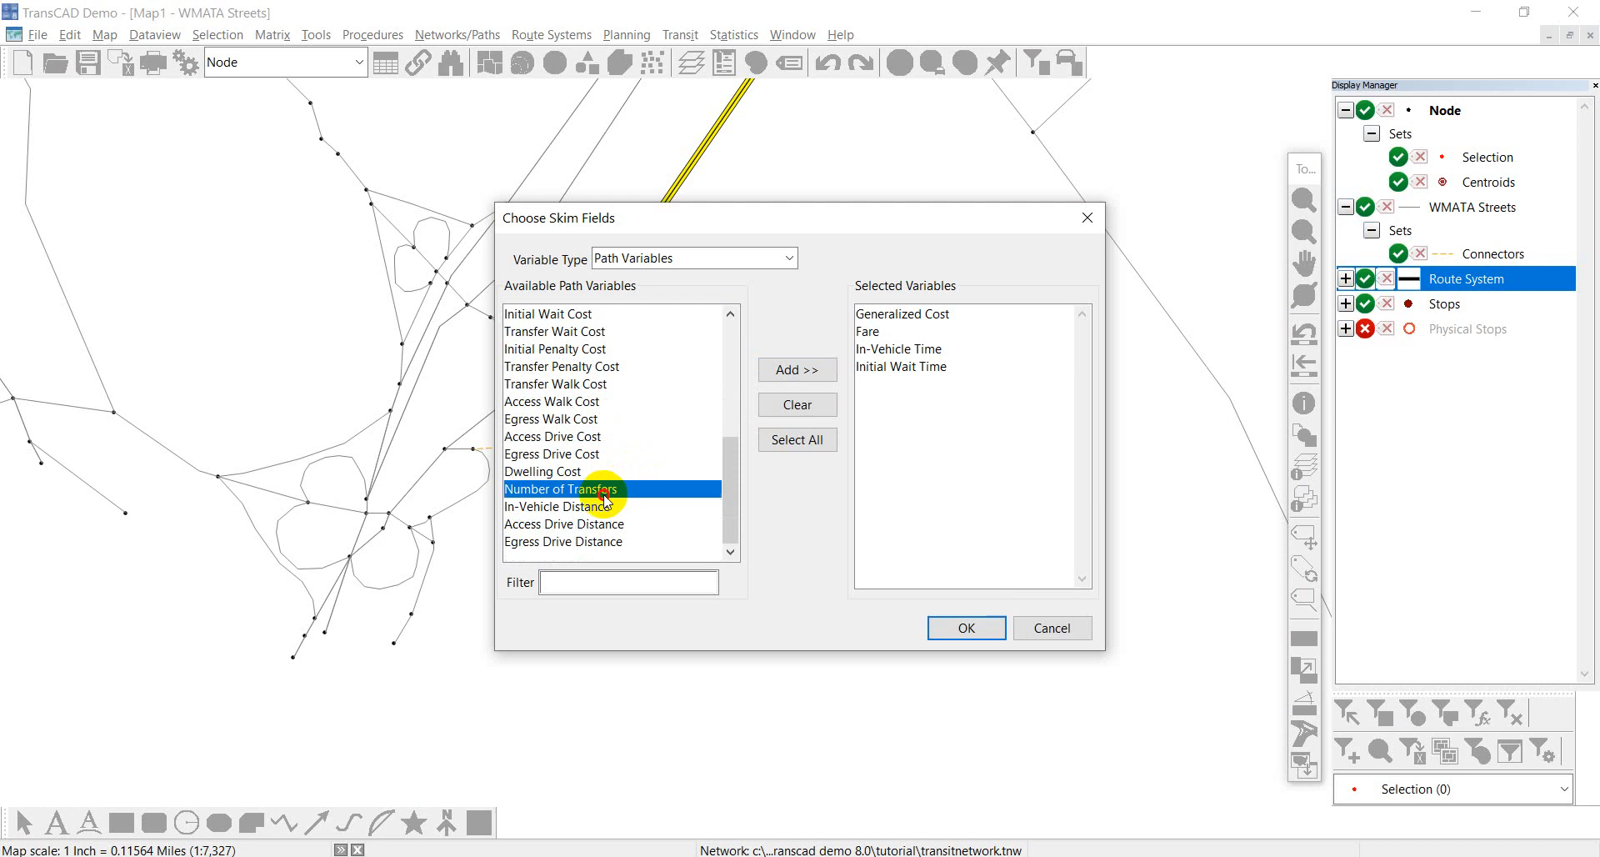
{"action": "left_click", "coordinate": [805, 375]}
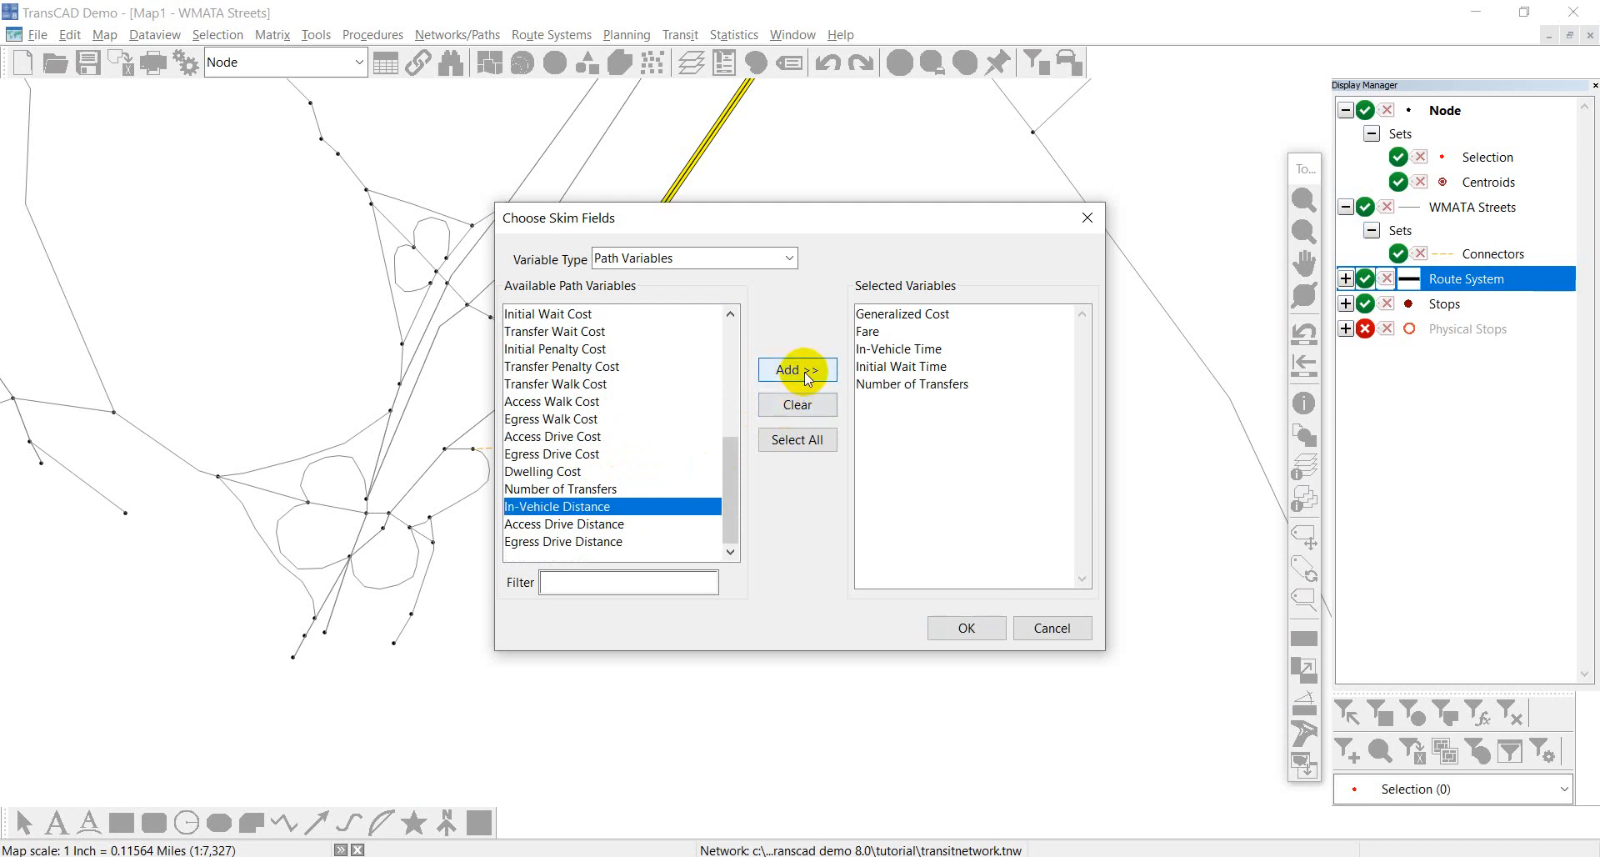
{"action": "left_click", "coordinate": [805, 372]}
{"action": "left_click", "coordinate": [926, 404]}
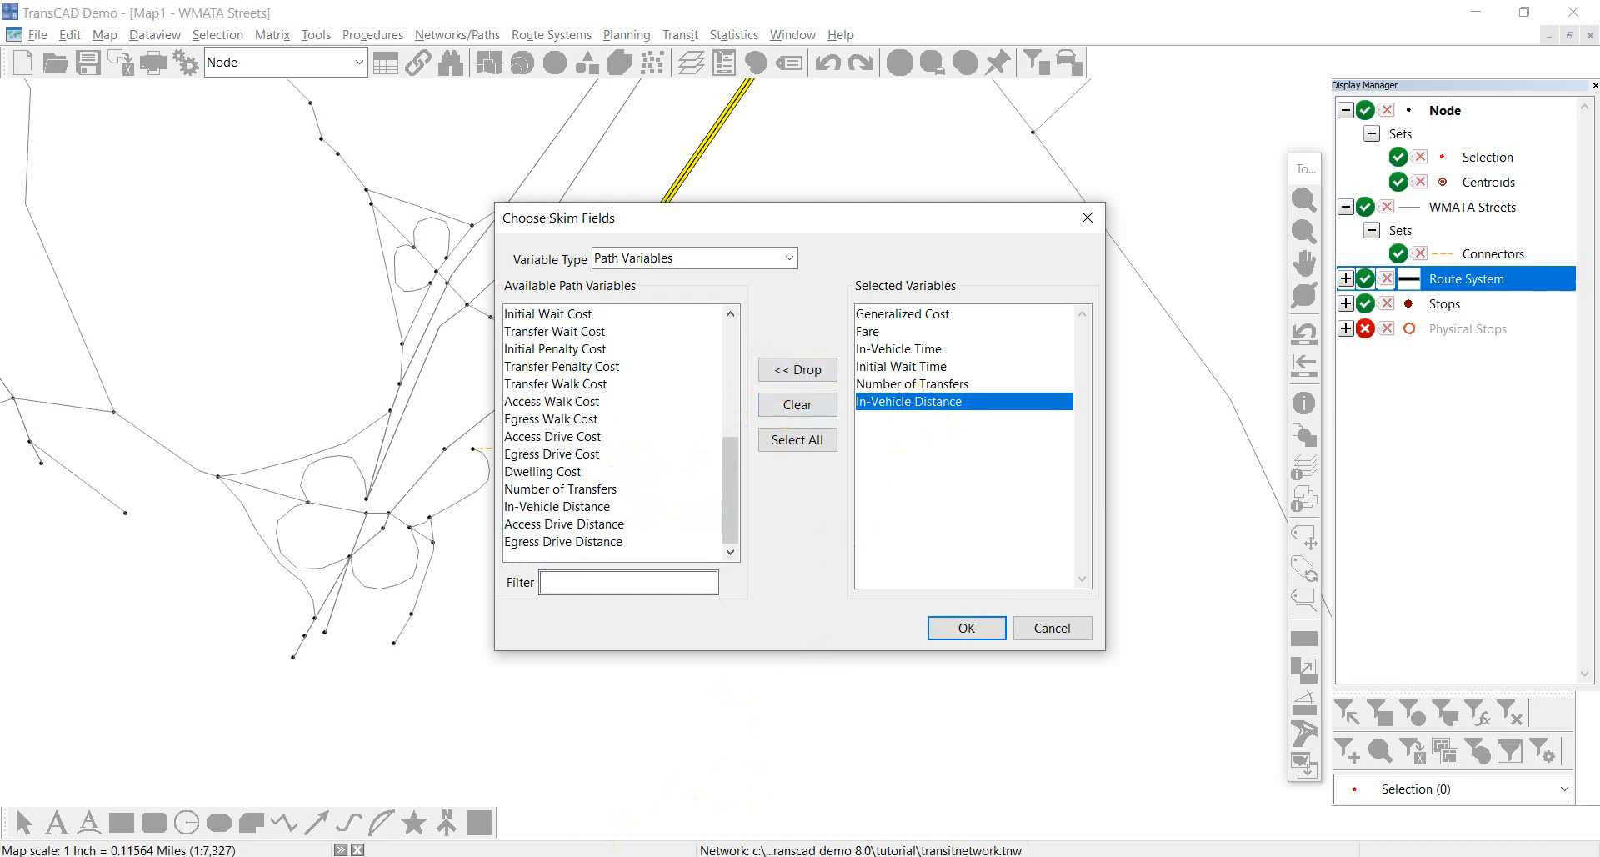
- Review the distance bands and fares in the PowerPoint slide's table, and return to TransCAD
{"action": "left_click", "coordinate": [590, 856]}
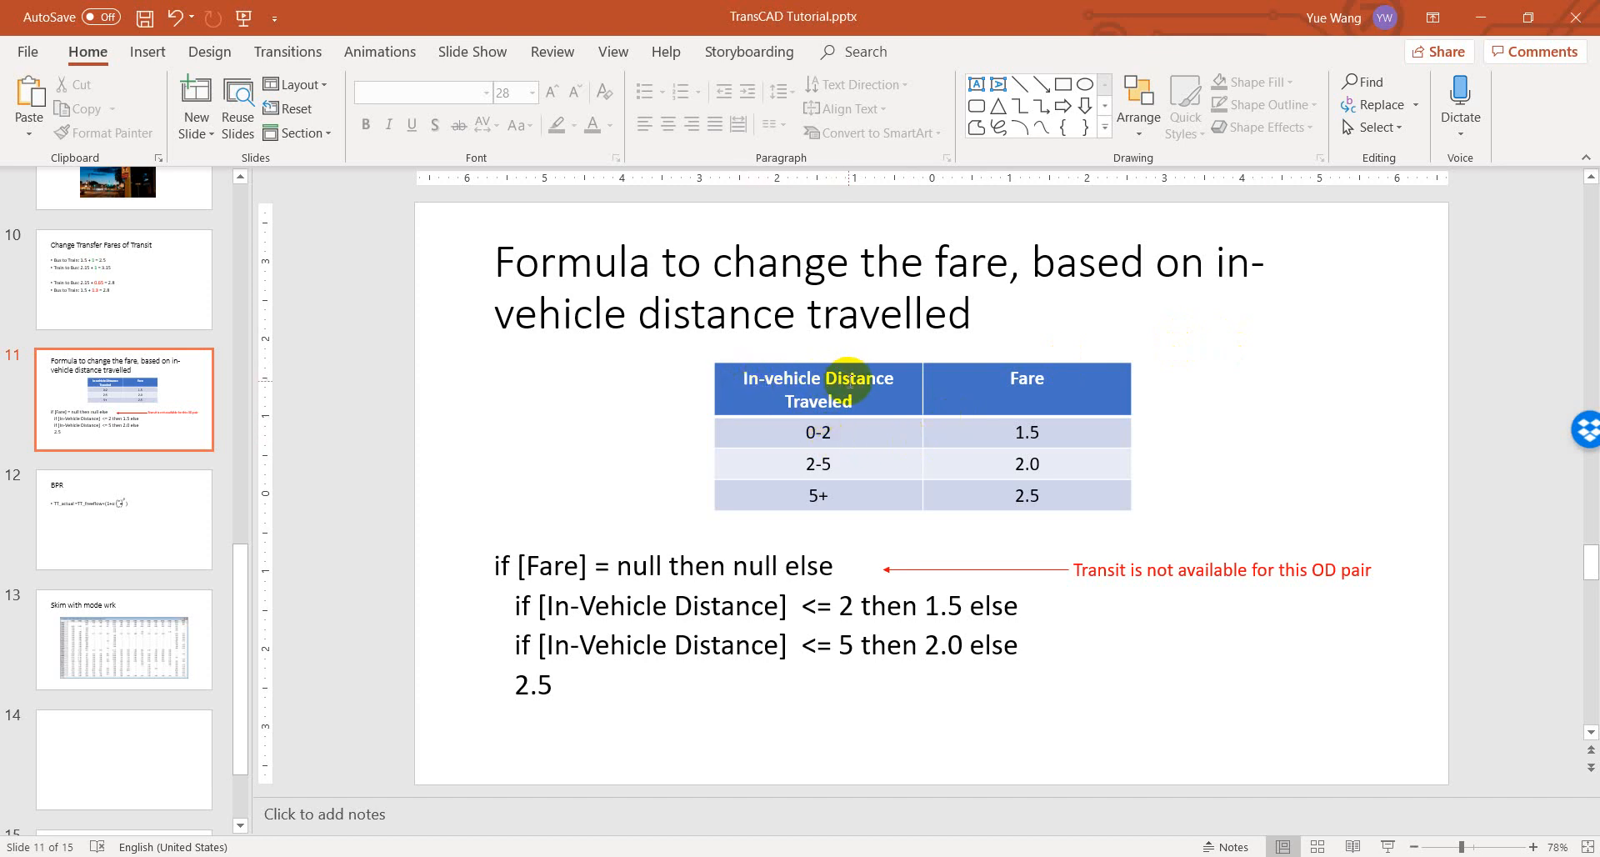
{"action": "left_click_drag", "start_coordinate": [802, 433], "coordinate": [833, 434]}
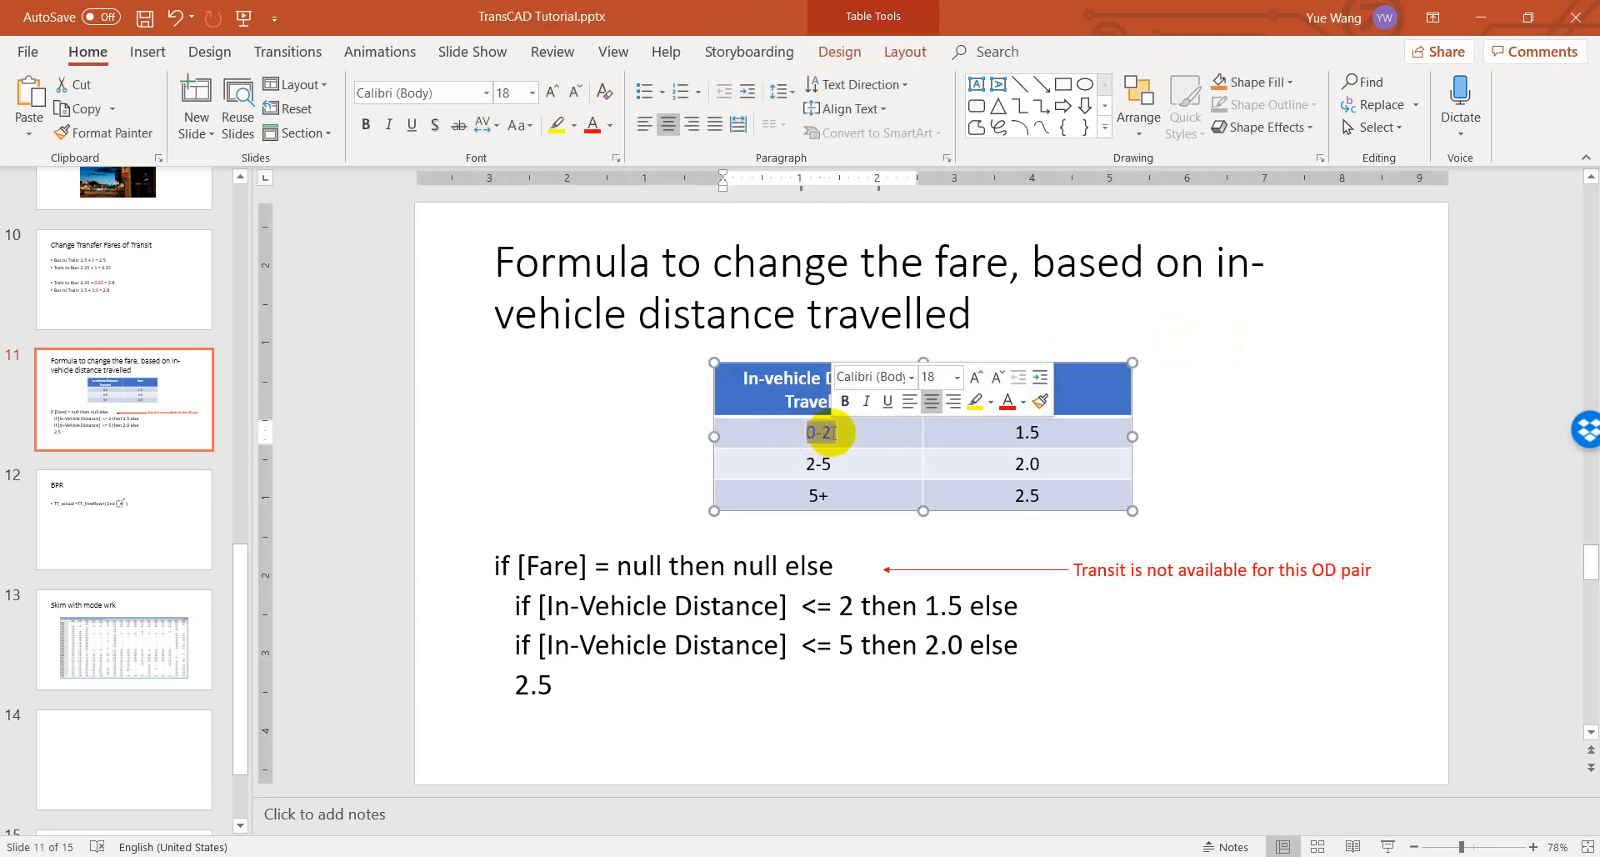
{"action": "left_click_drag", "start_coordinate": [1014, 432], "coordinate": [1058, 436]}
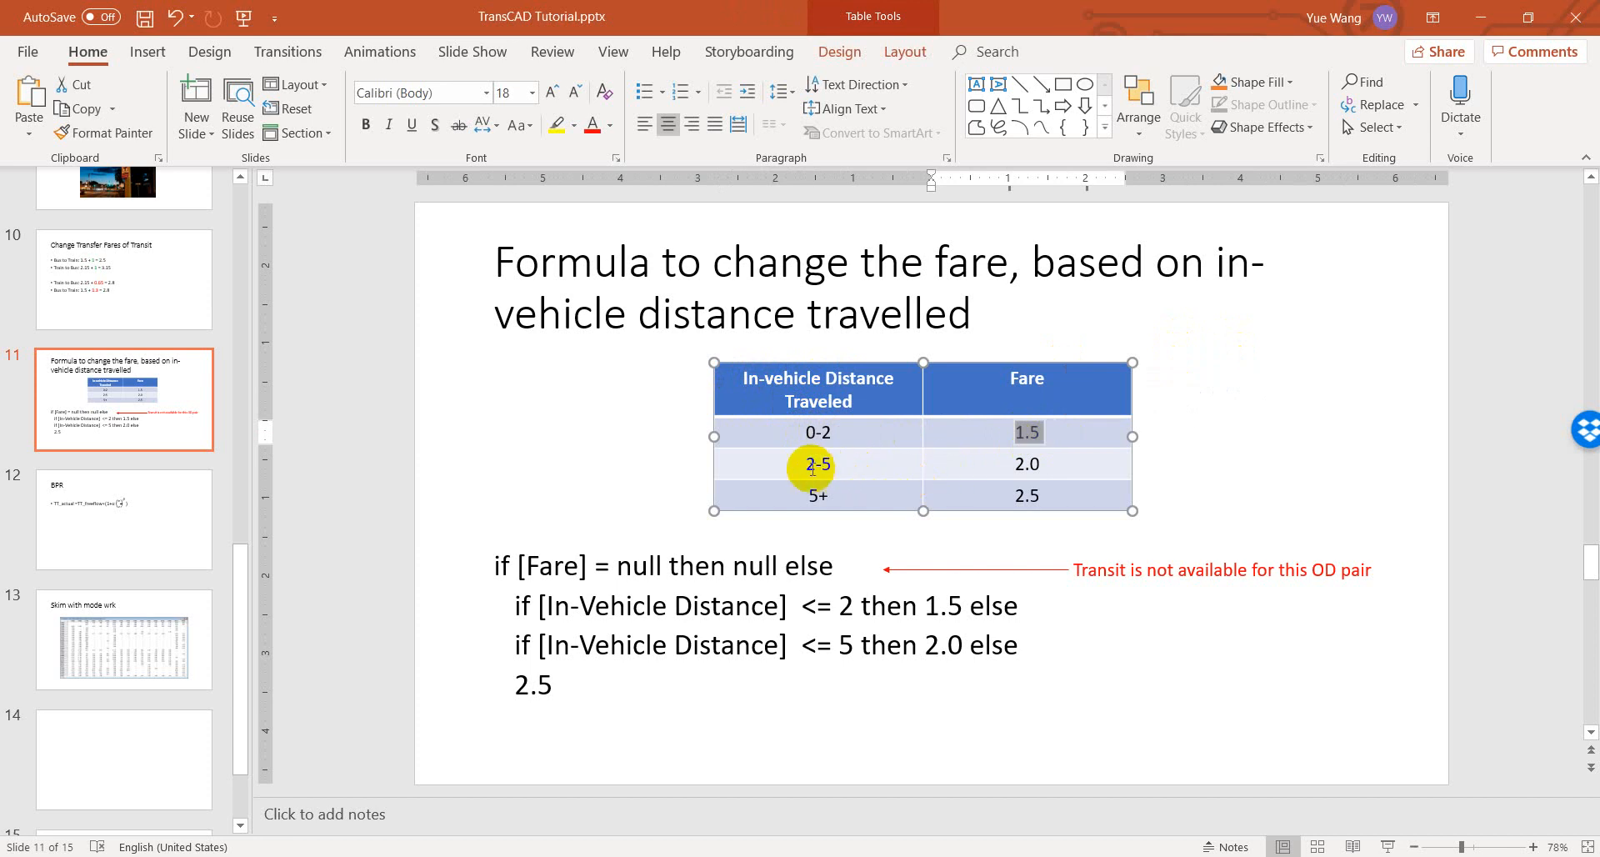
{"action": "left_click_drag", "start_coordinate": [799, 463], "coordinate": [833, 463]}
{"action": "left_click_drag", "start_coordinate": [1017, 464], "coordinate": [1042, 493]}
{"action": "left_click", "coordinate": [1014, 495]}
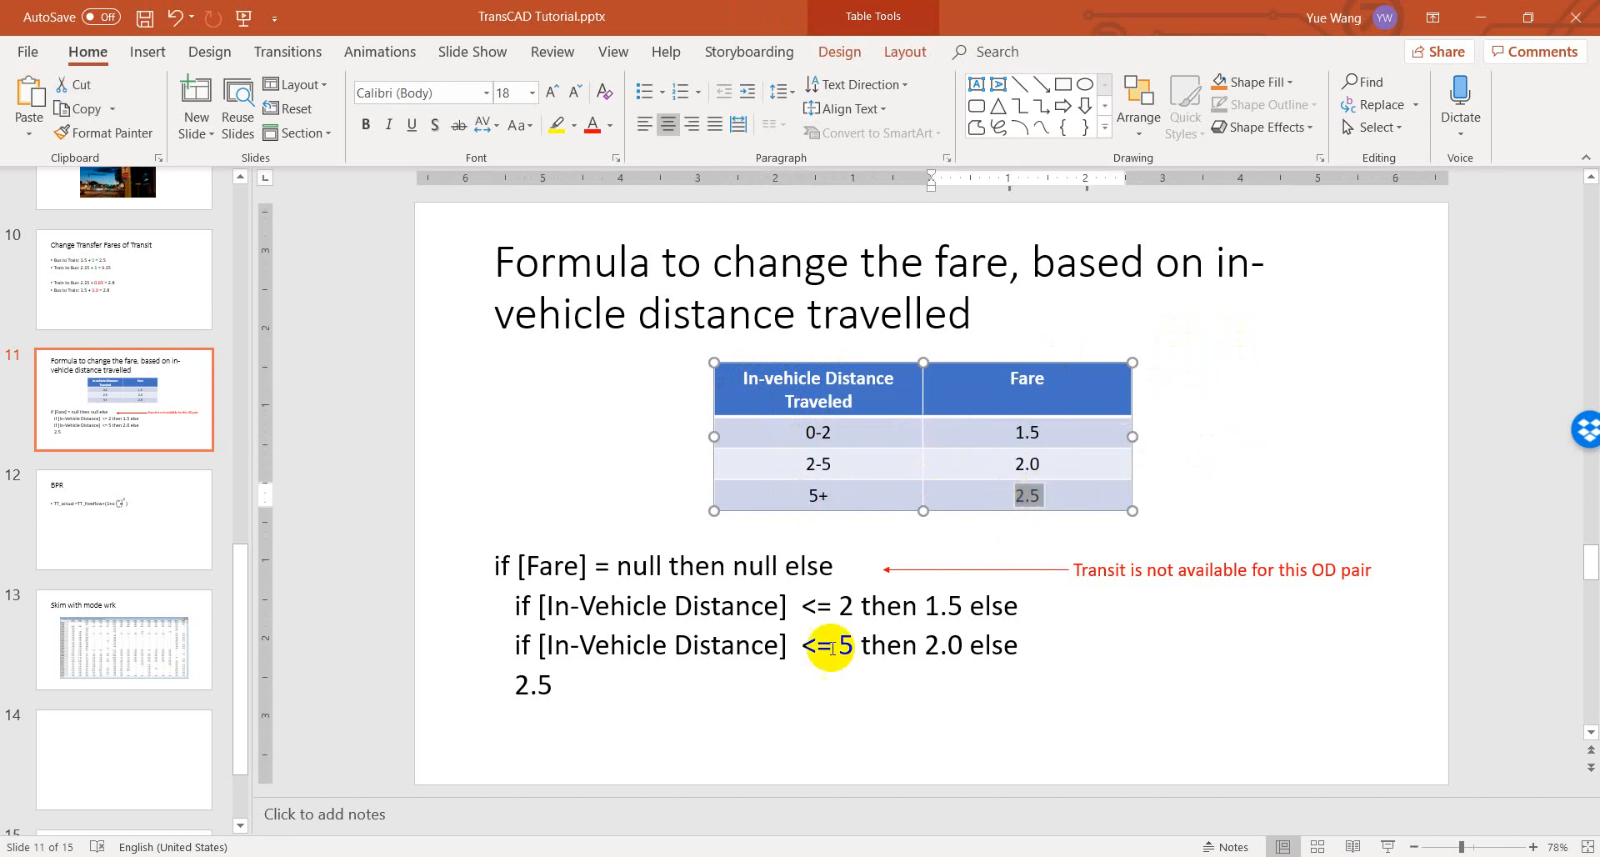
{"action": "left_click", "coordinate": [620, 855]}
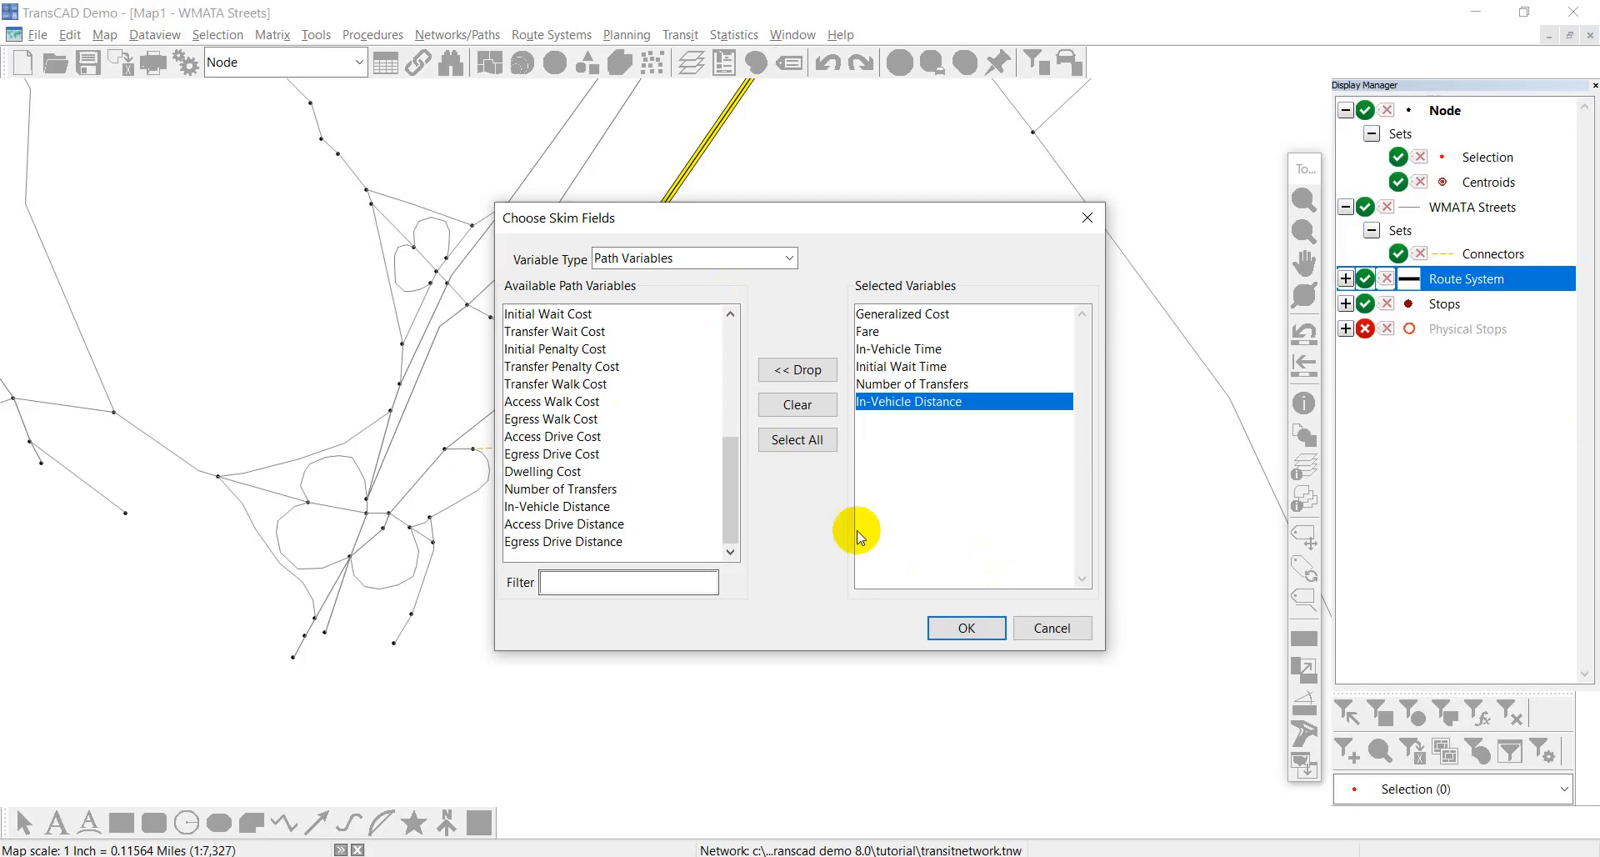
- Accept the skim variables, run the skim with the output matrix named MyTransitSkim1.MTX, and dismiss the results summary
{"action": "left_click", "coordinate": [966, 627]}
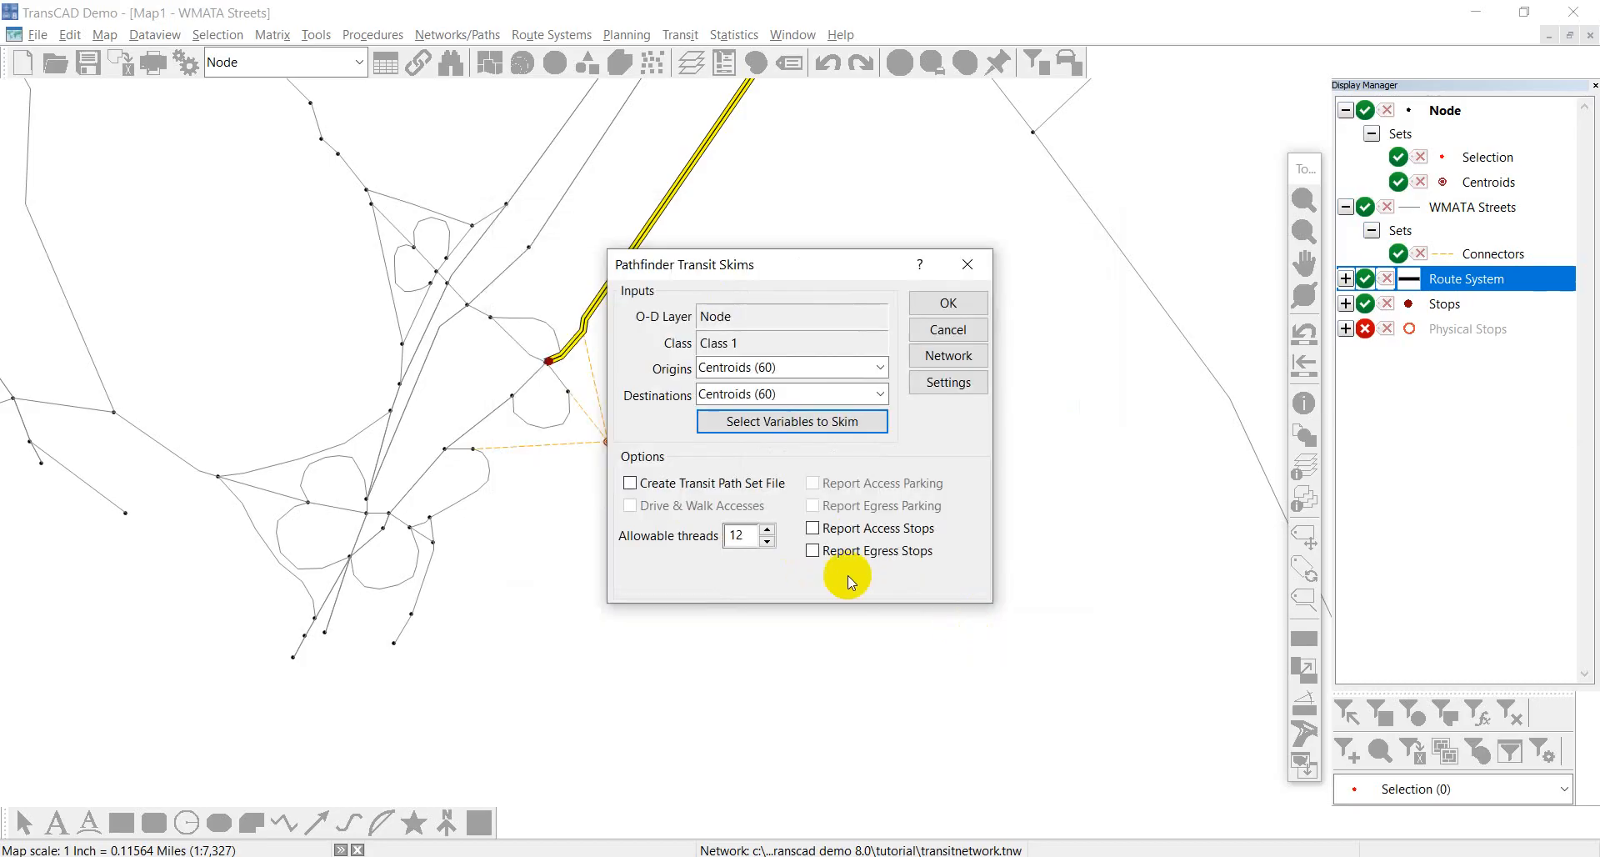
{"action": "left_click", "coordinate": [947, 302]}
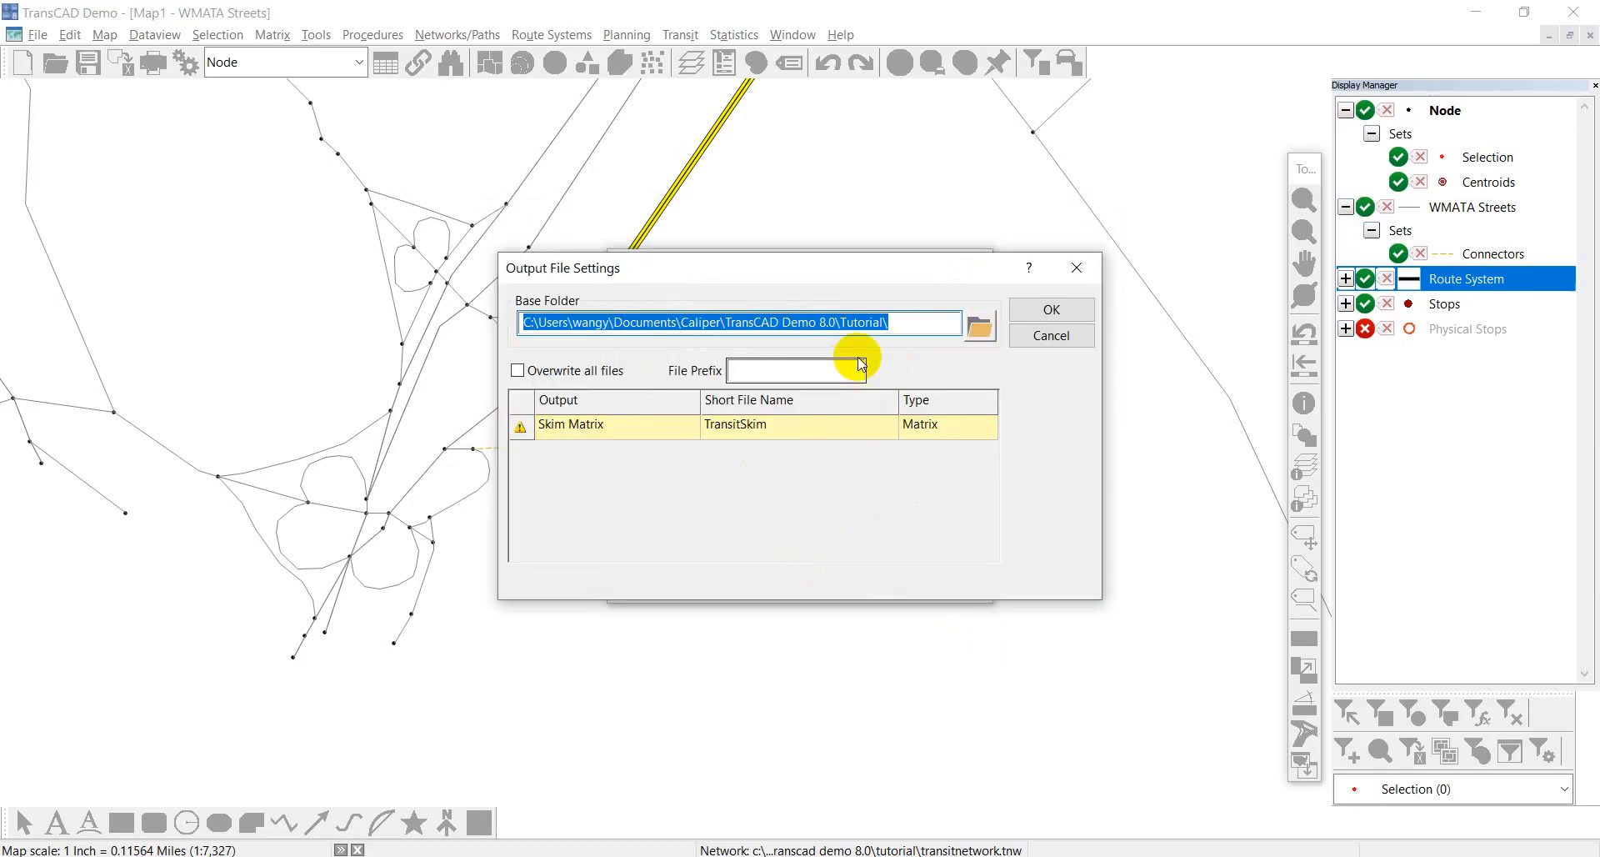
{"action": "left_click", "coordinate": [706, 425]}
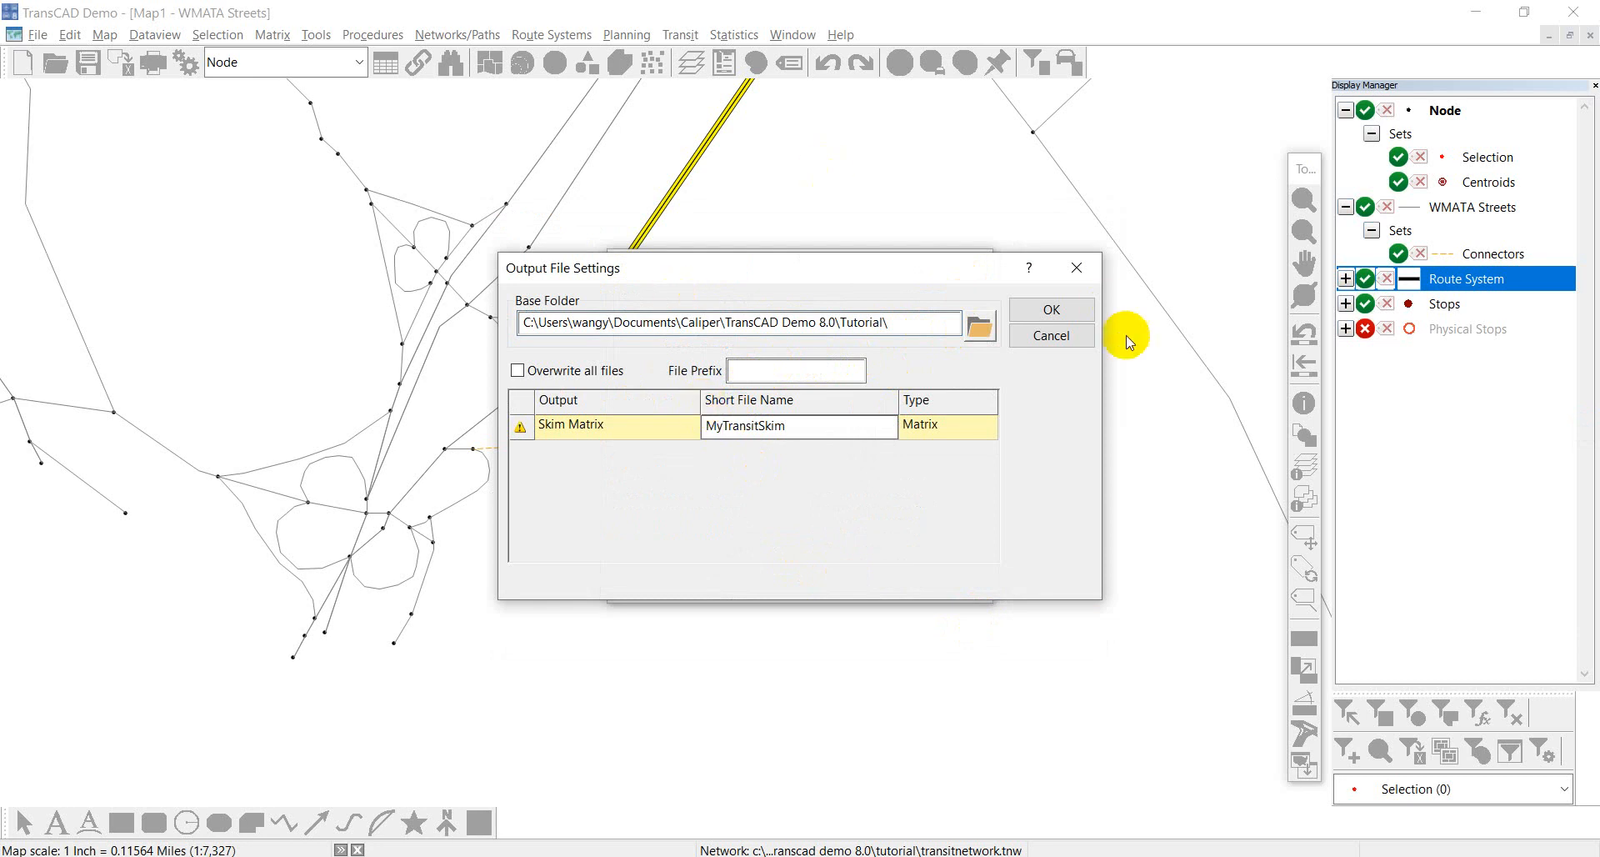
{"action": "left_click", "coordinate": [1051, 309]}
{"action": "left_click", "coordinate": [956, 502]}
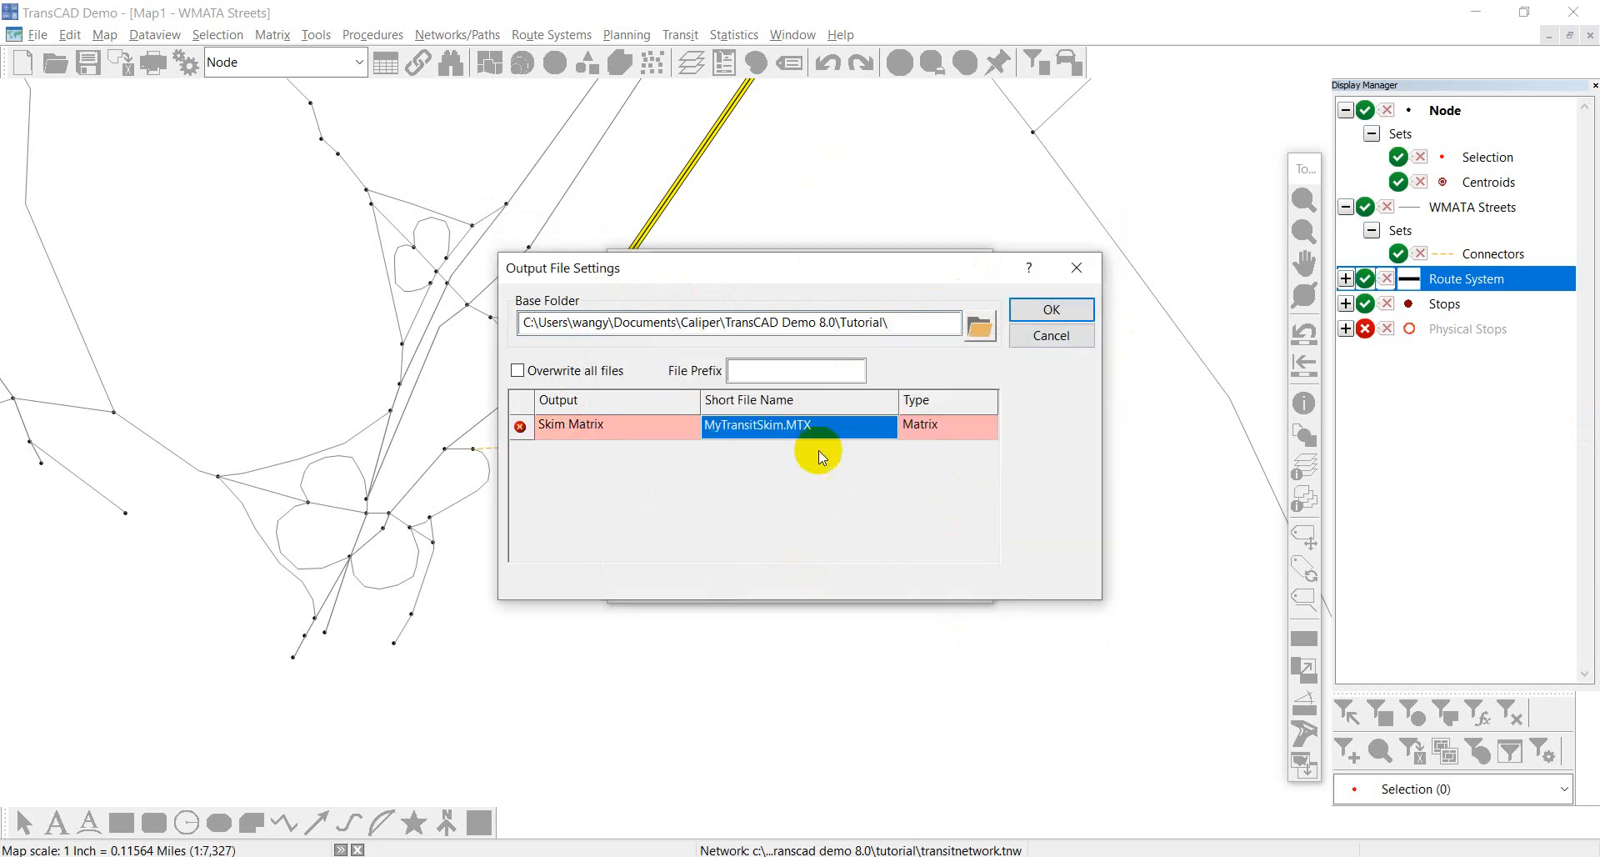
{"action": "left_click", "coordinate": [715, 428]}
{"action": "left_click_drag", "start_coordinate": [722, 428], "coordinate": [704, 428]}
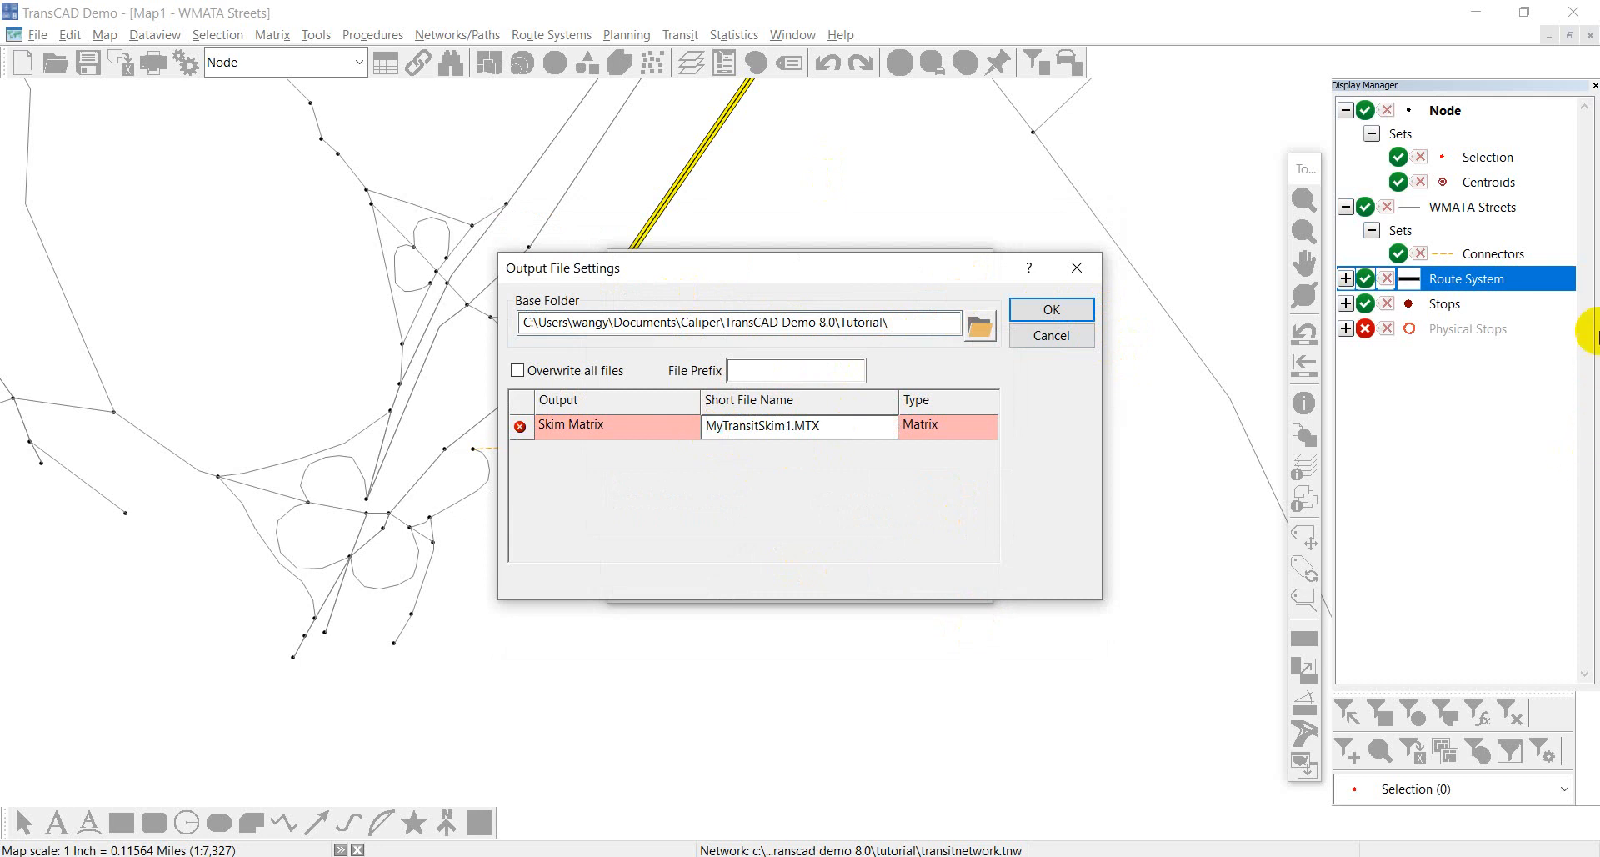
{"action": "left_click", "coordinate": [1054, 310]}
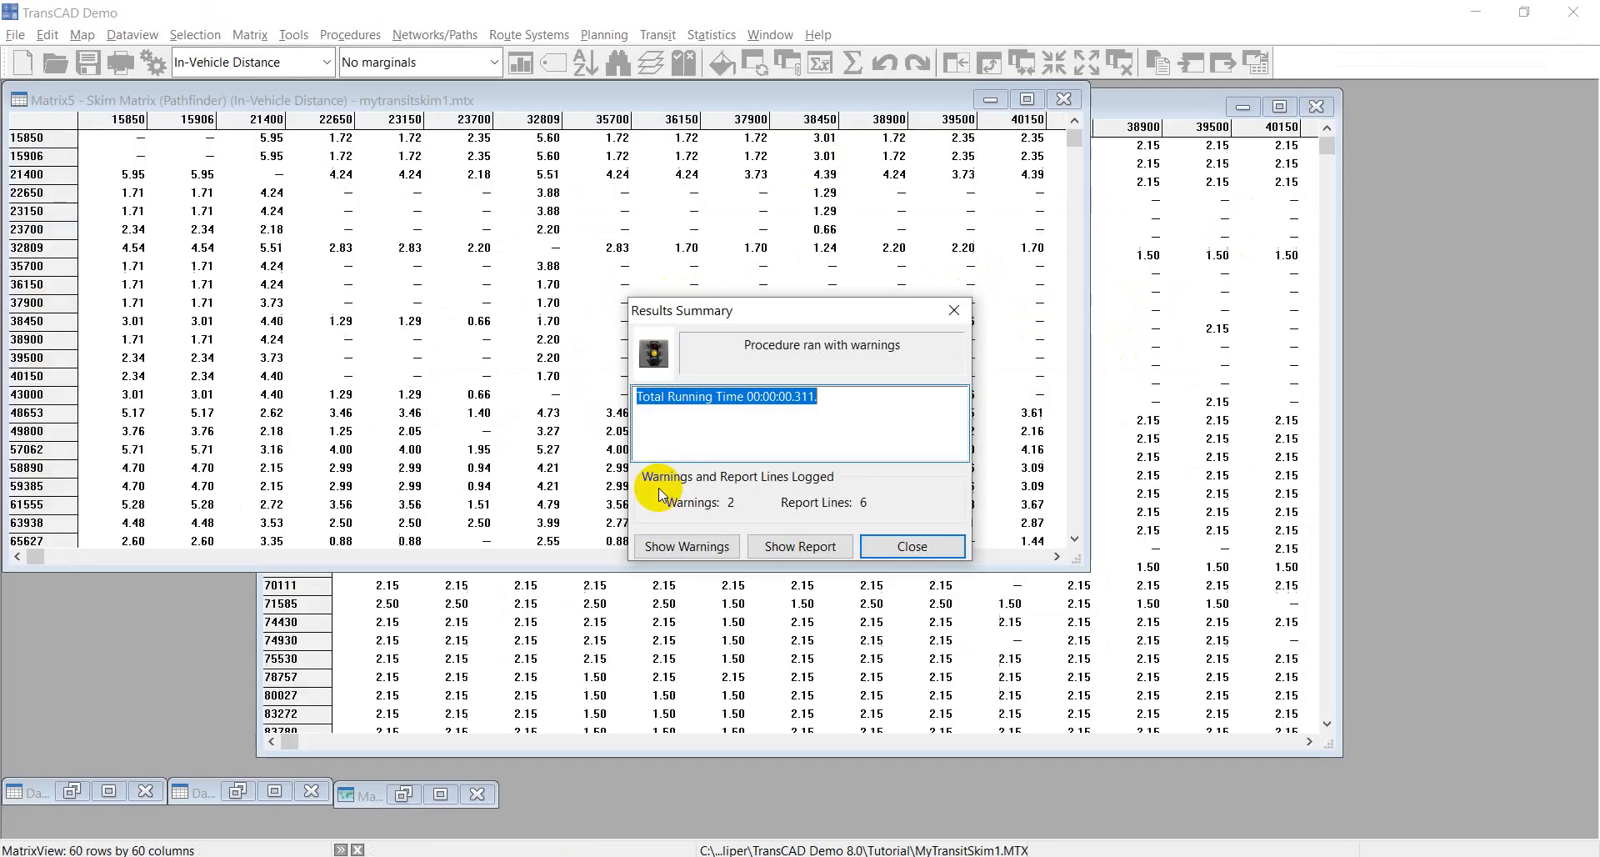
{"action": "left_click", "coordinate": [863, 548]}
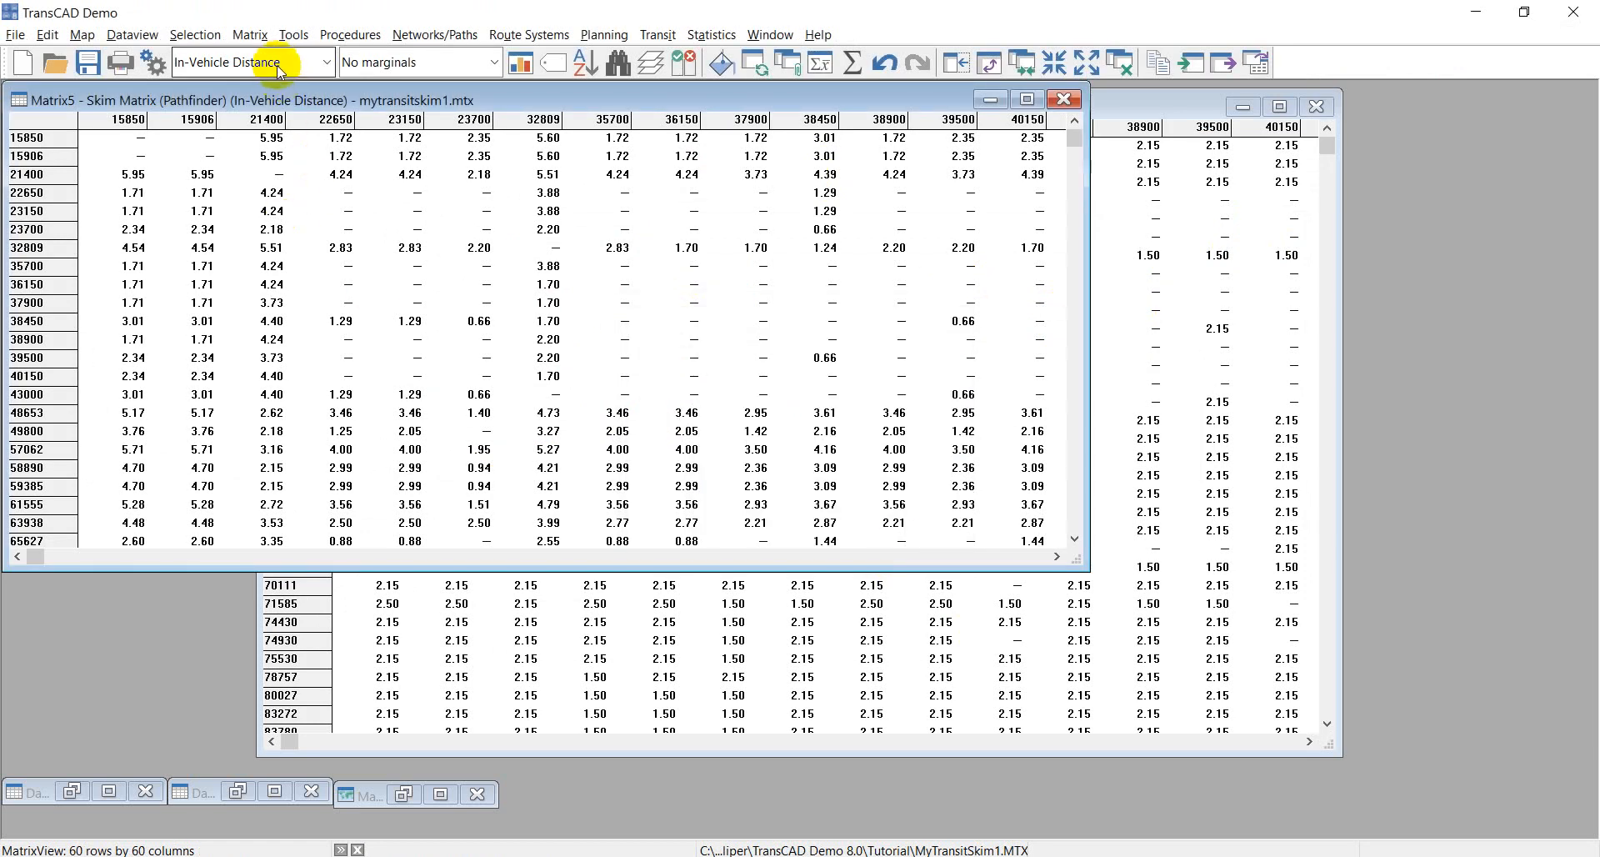
- Display the Fare matrix of the MyTransitSkim1 skim, and reposition and enlarge its window
{"action": "left_click", "coordinate": [279, 67]}
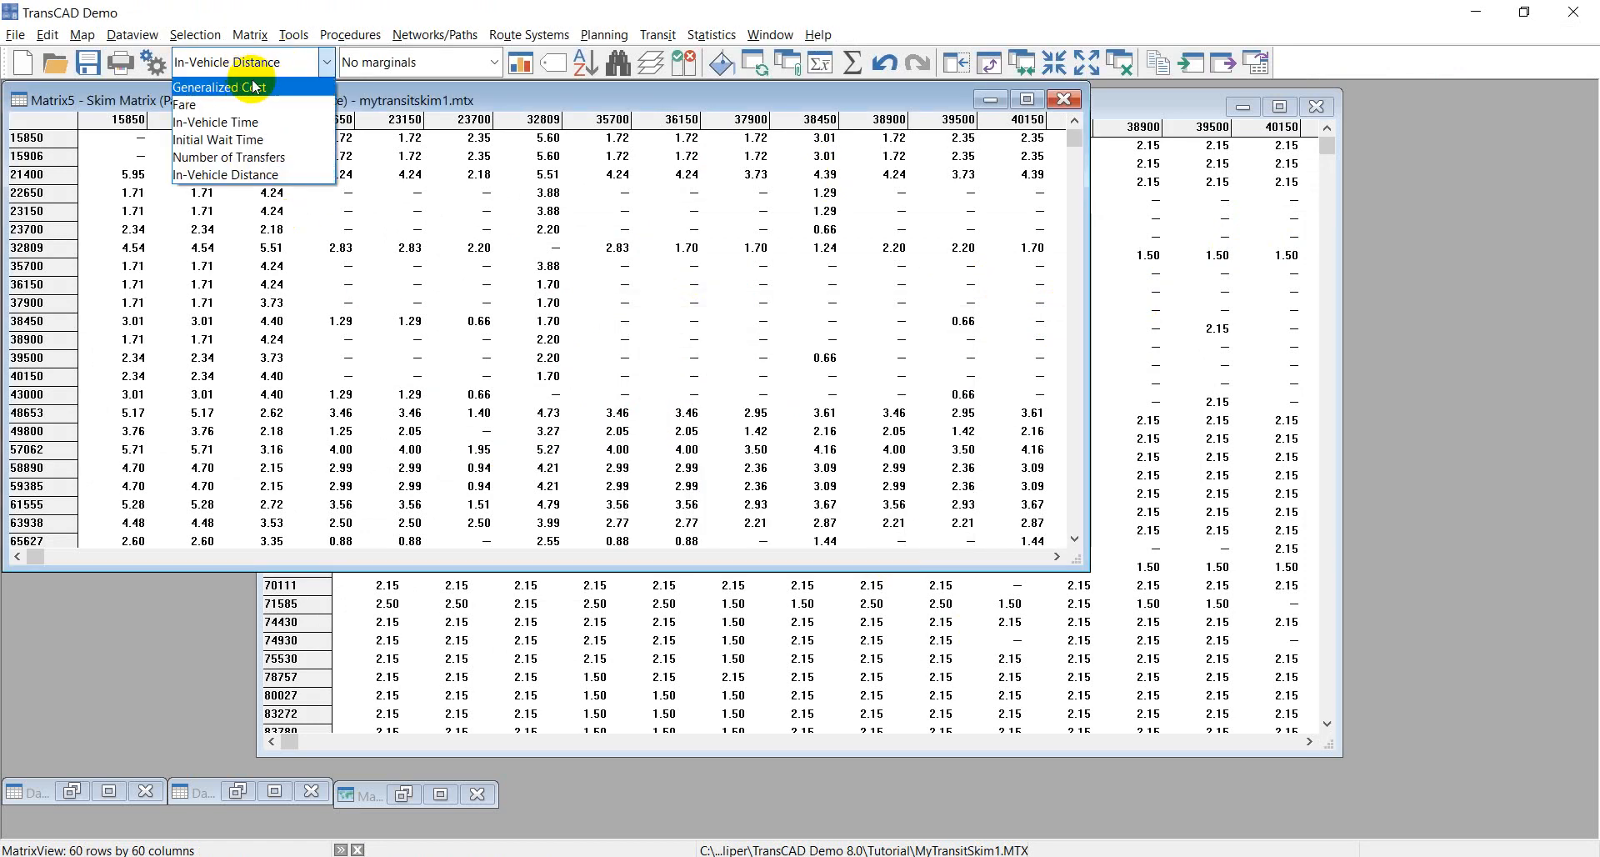
{"action": "left_click", "coordinate": [269, 176]}
{"action": "left_click", "coordinate": [284, 62]}
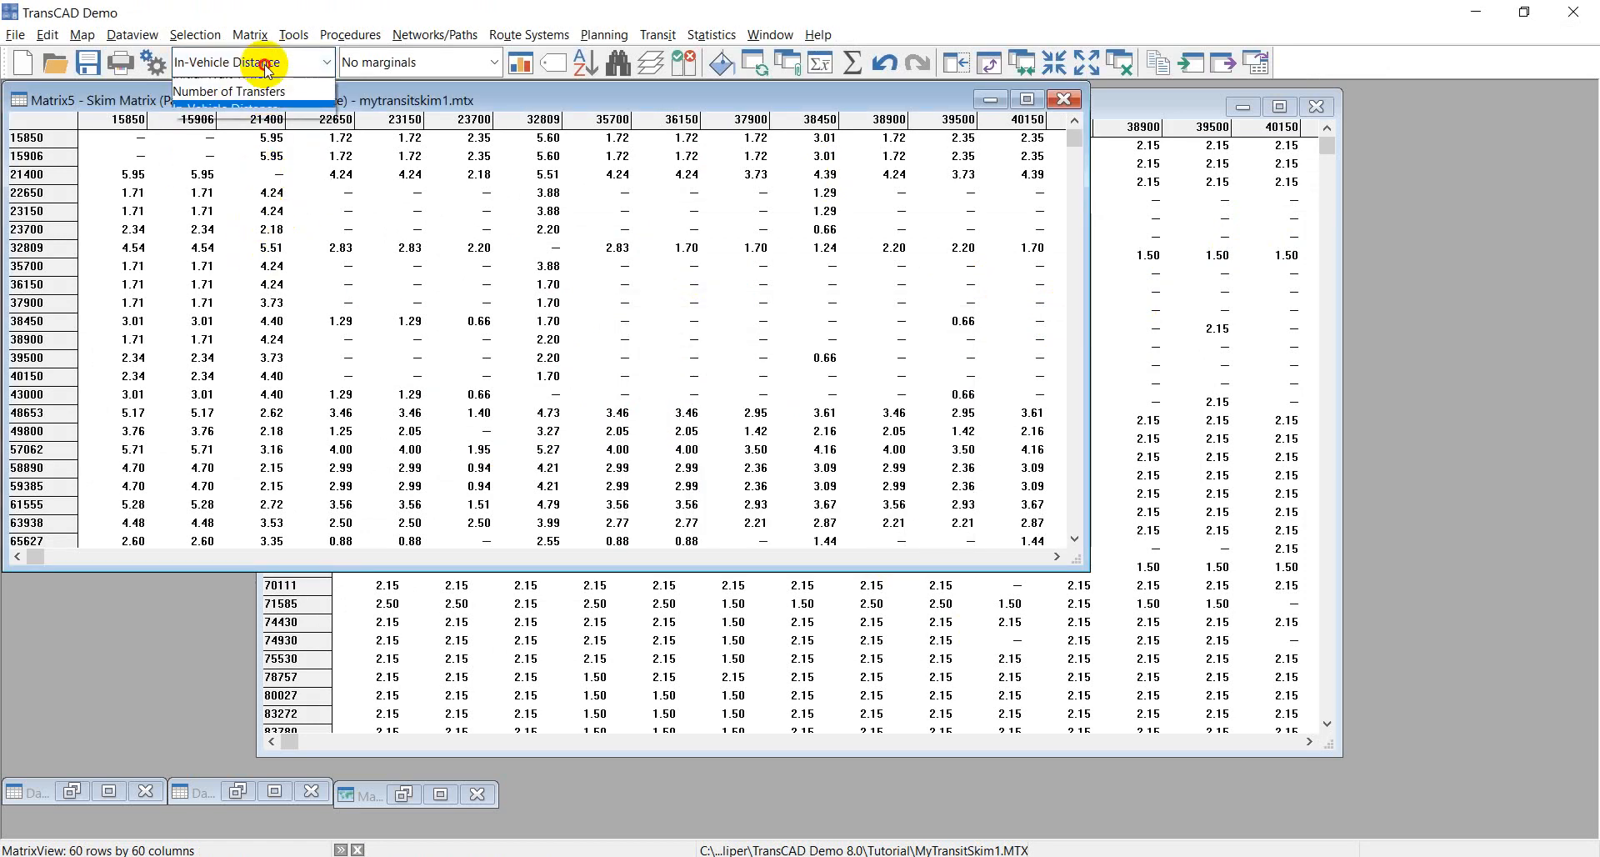
{"action": "left_click", "coordinate": [232, 106]}
{"action": "left_click_drag", "start_coordinate": [217, 98], "coordinate": [520, 181]}
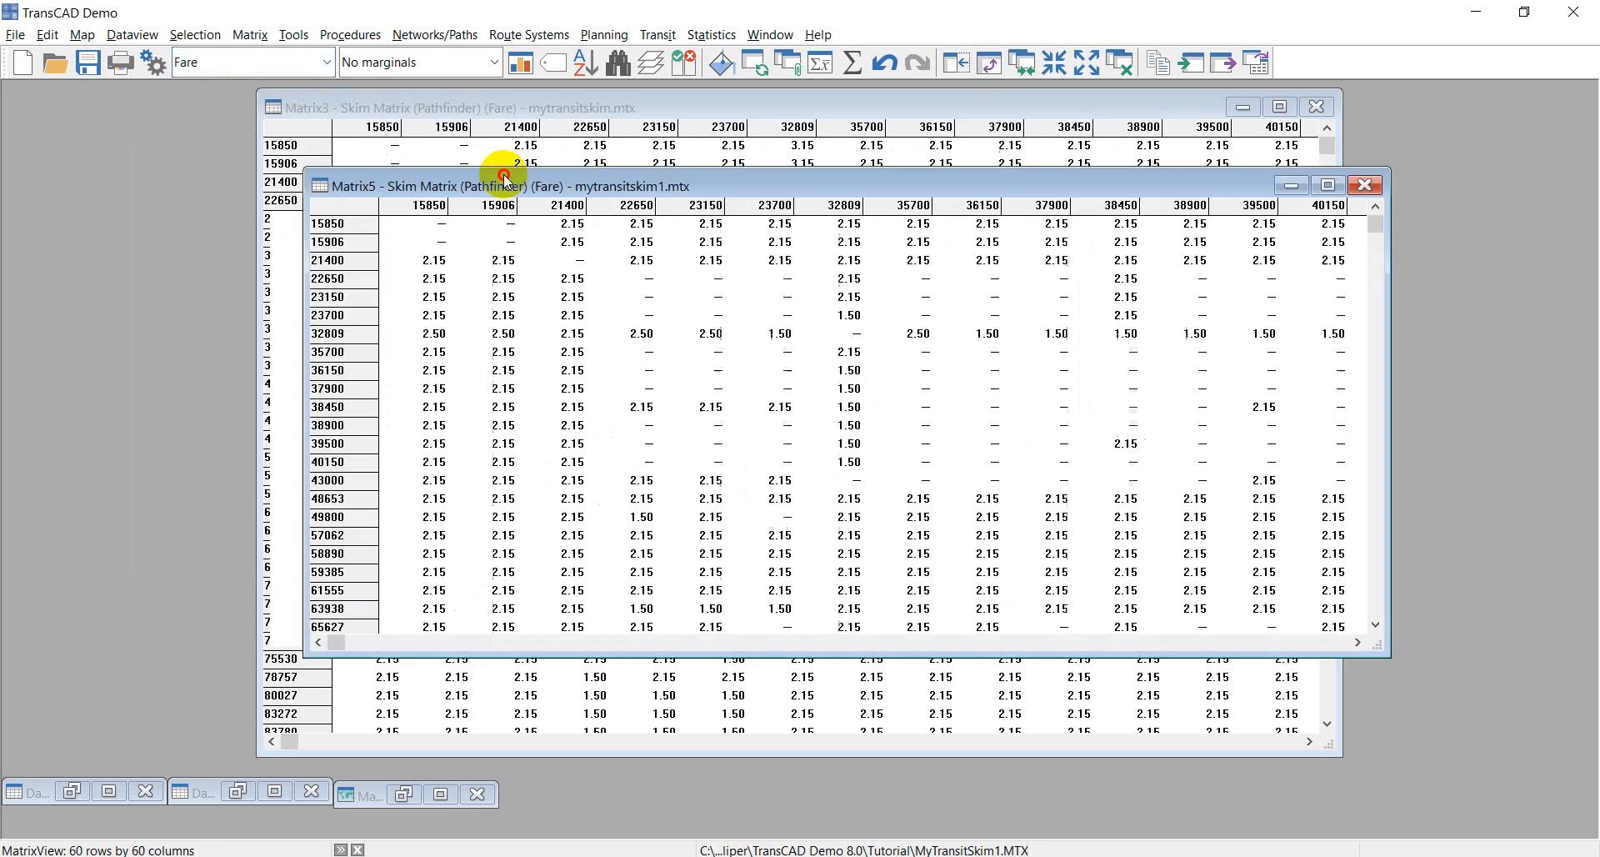
{"action": "left_click_drag", "start_coordinate": [1376, 655], "coordinate": [1477, 717]}
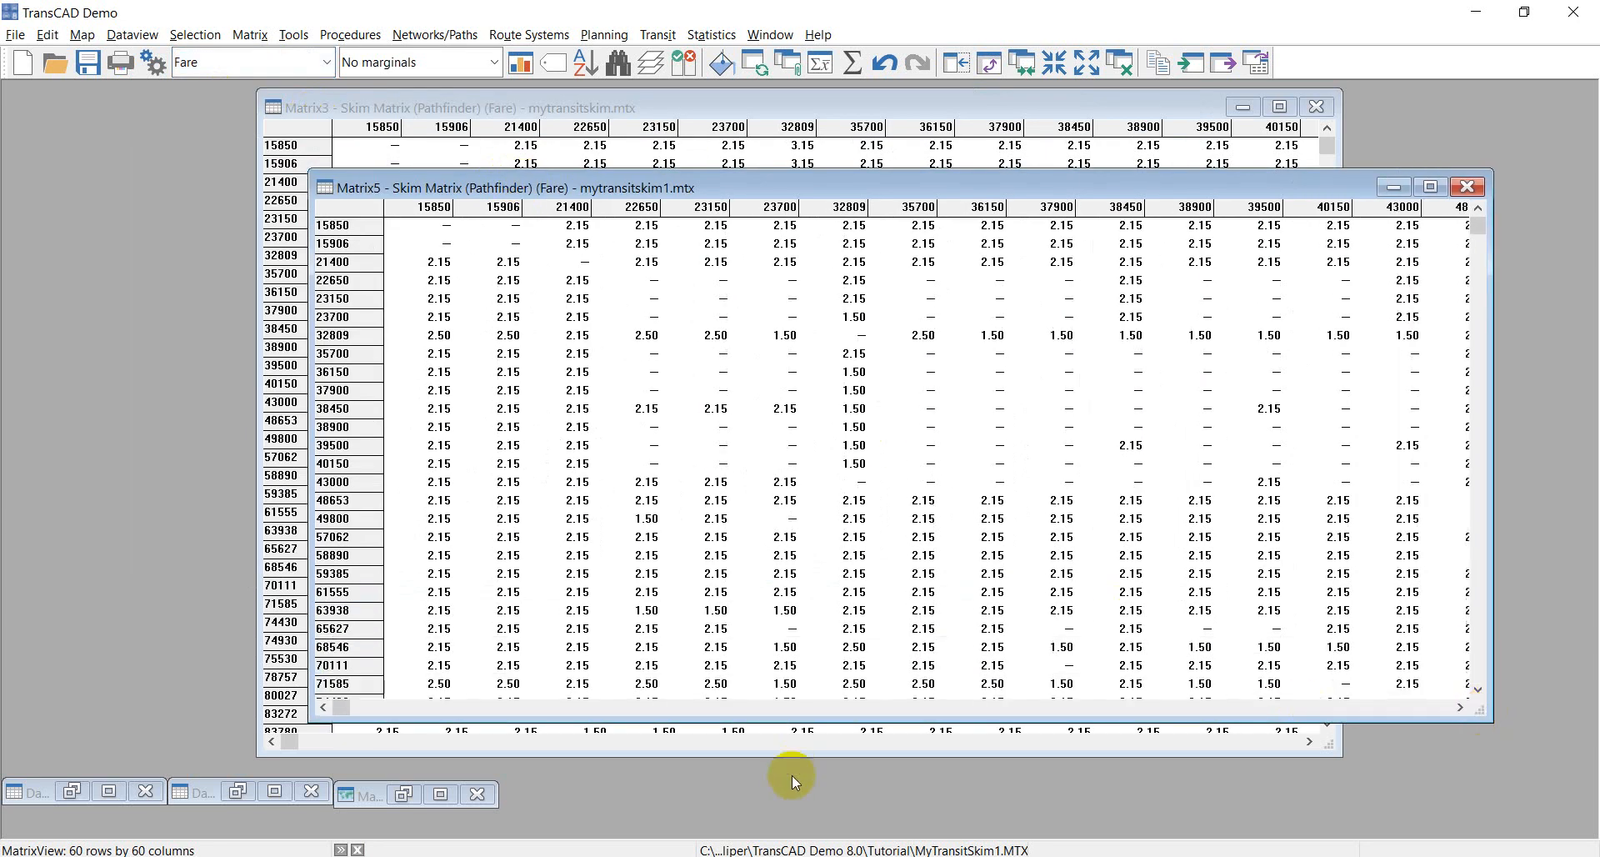
- Start a formula fill of all cells in the new skim's Fare matrix, and copy the fare formula from the PowerPoint slide
{"action": "right_click", "coordinate": [632, 372]}
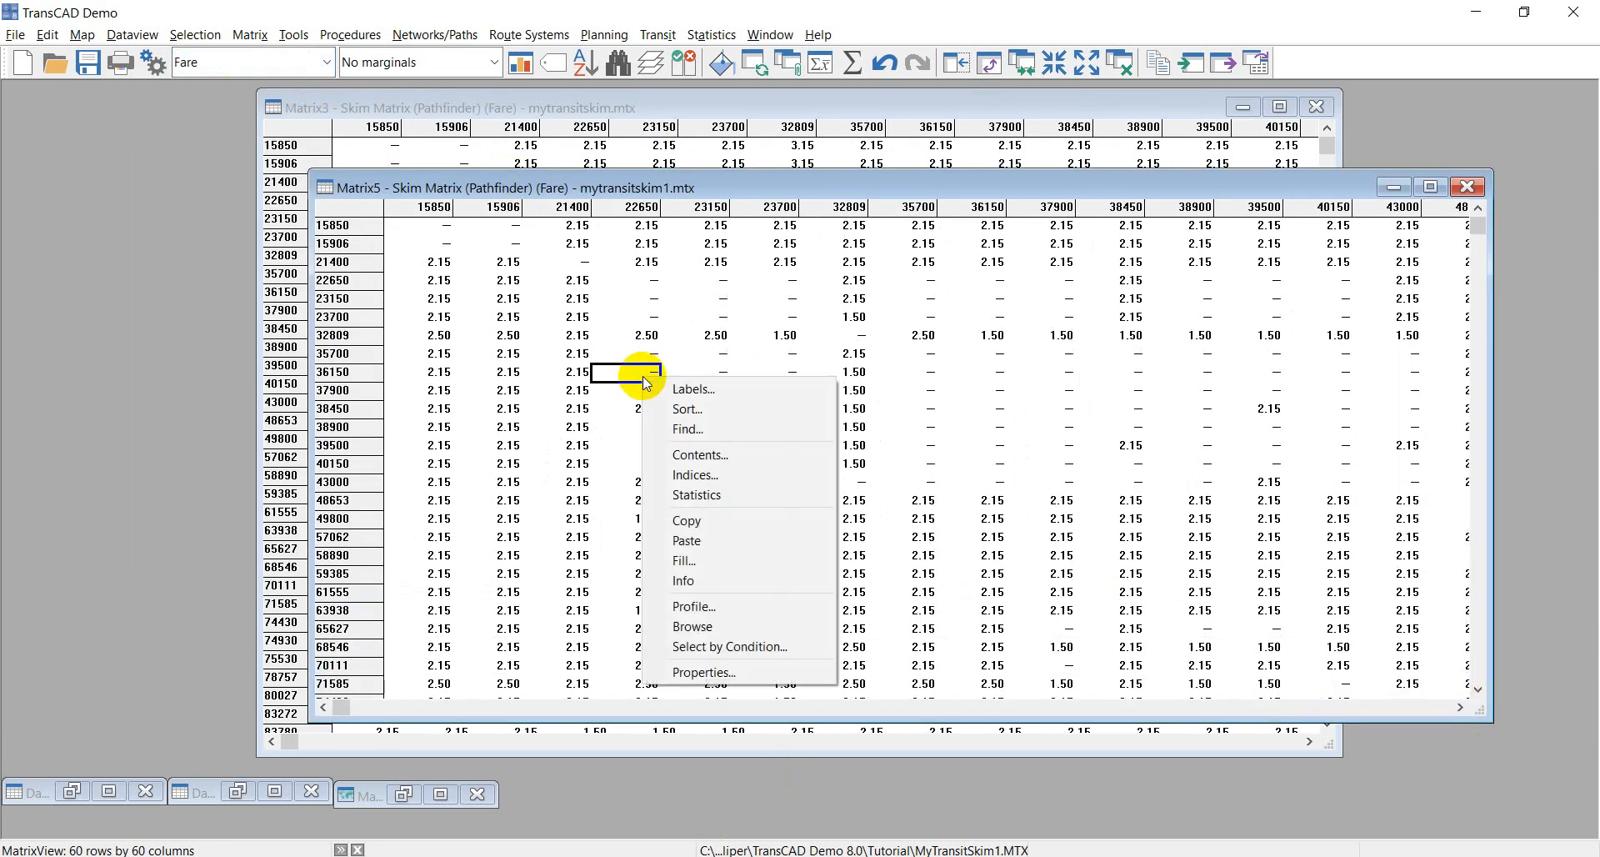
{"action": "left_click", "coordinate": [688, 563]}
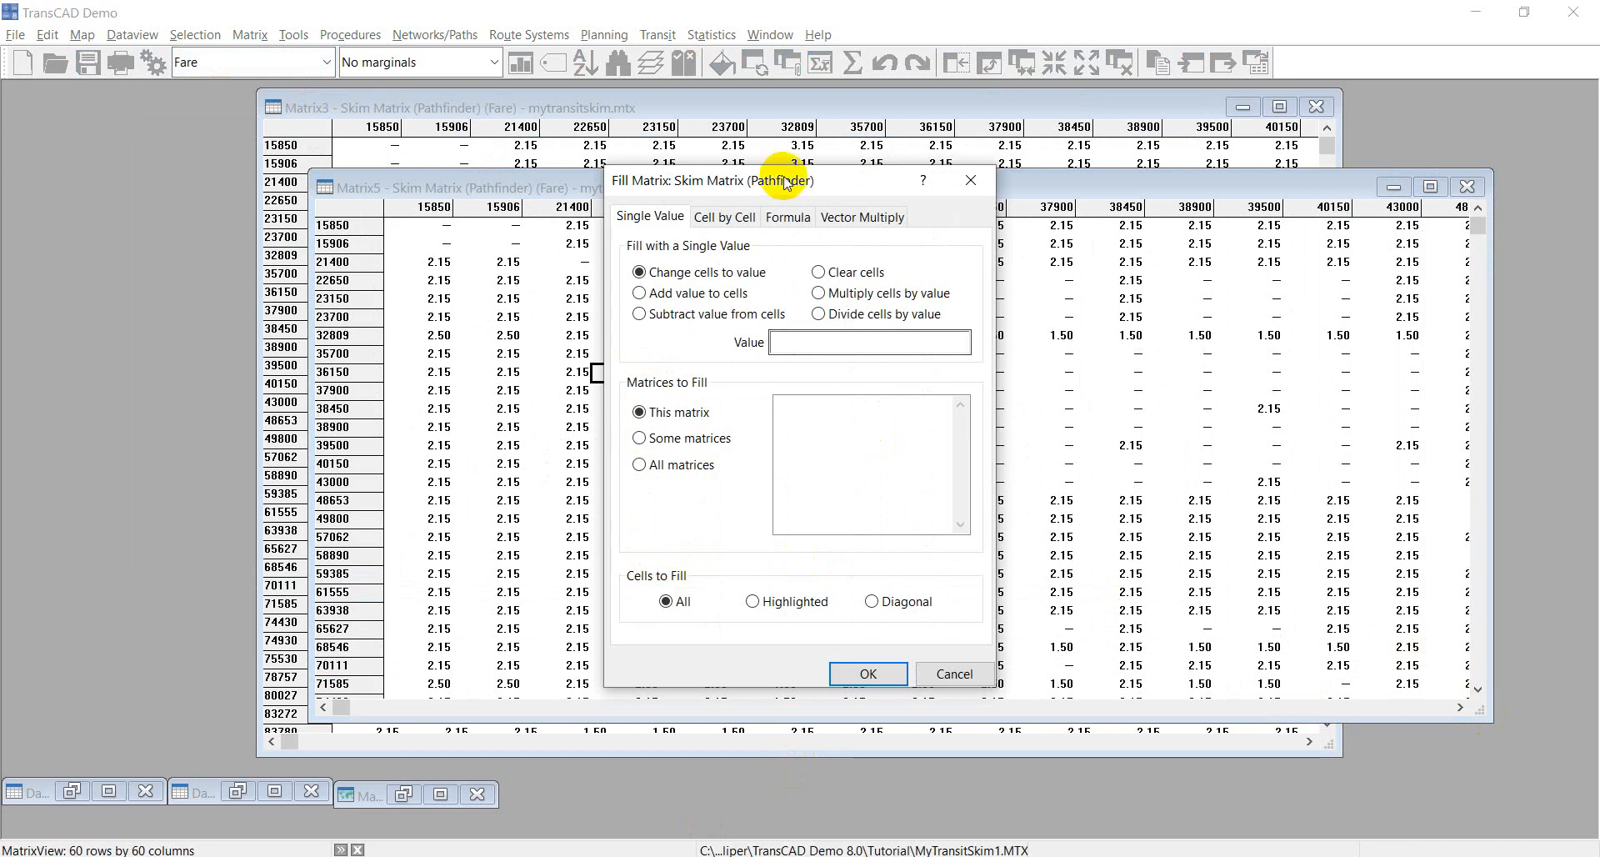
{"action": "left_click", "coordinate": [790, 218]}
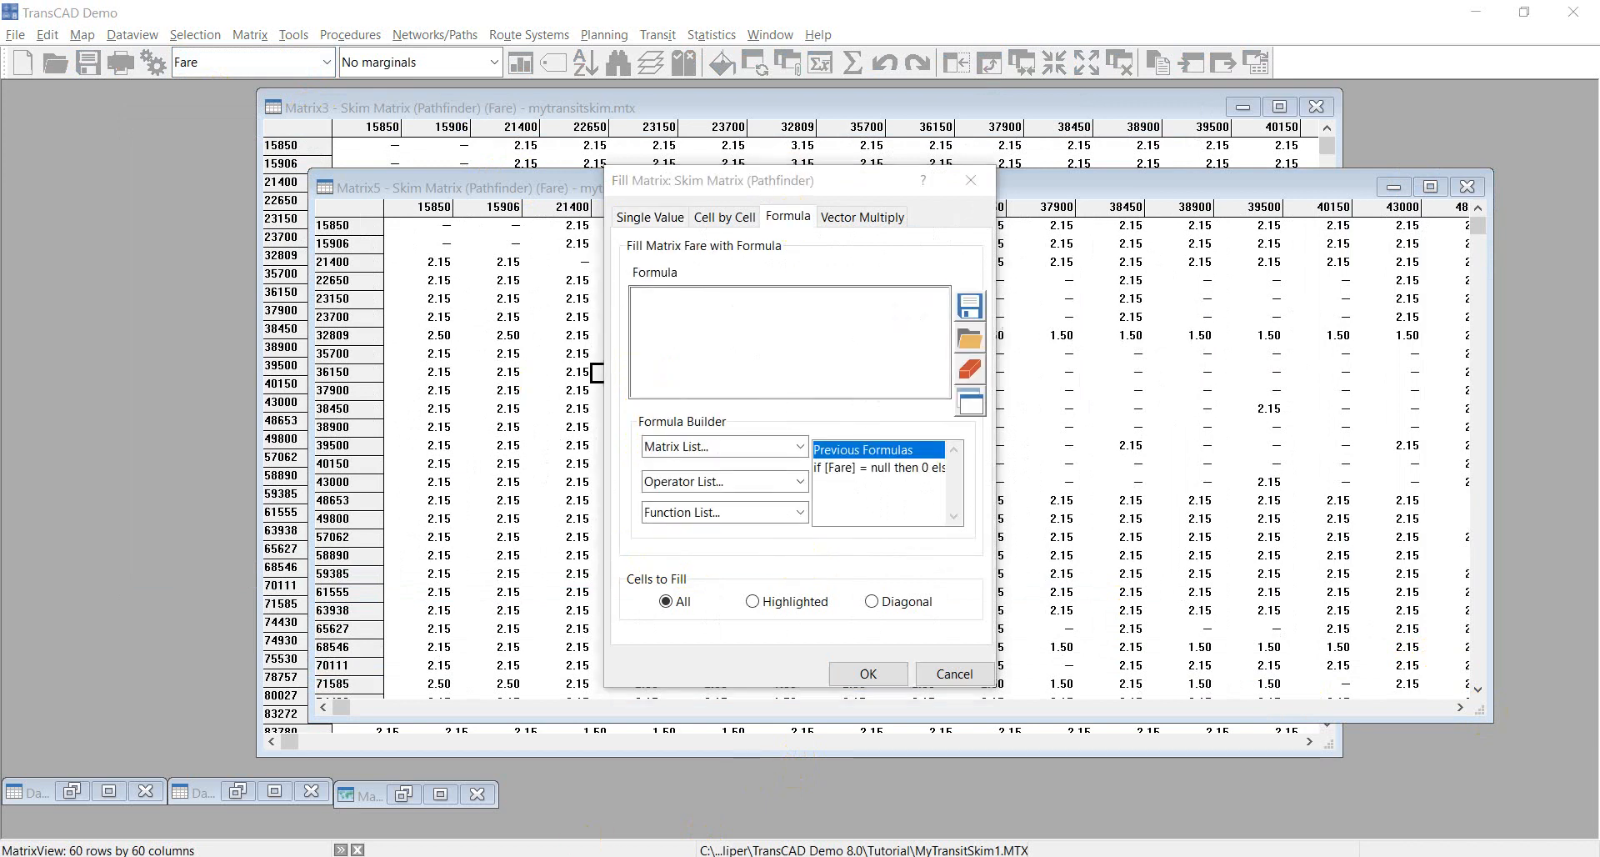
{"action": "key", "text": "alt+Tab"}
{"action": "left_click_drag", "start_coordinate": [573, 694], "coordinate": [491, 573]}
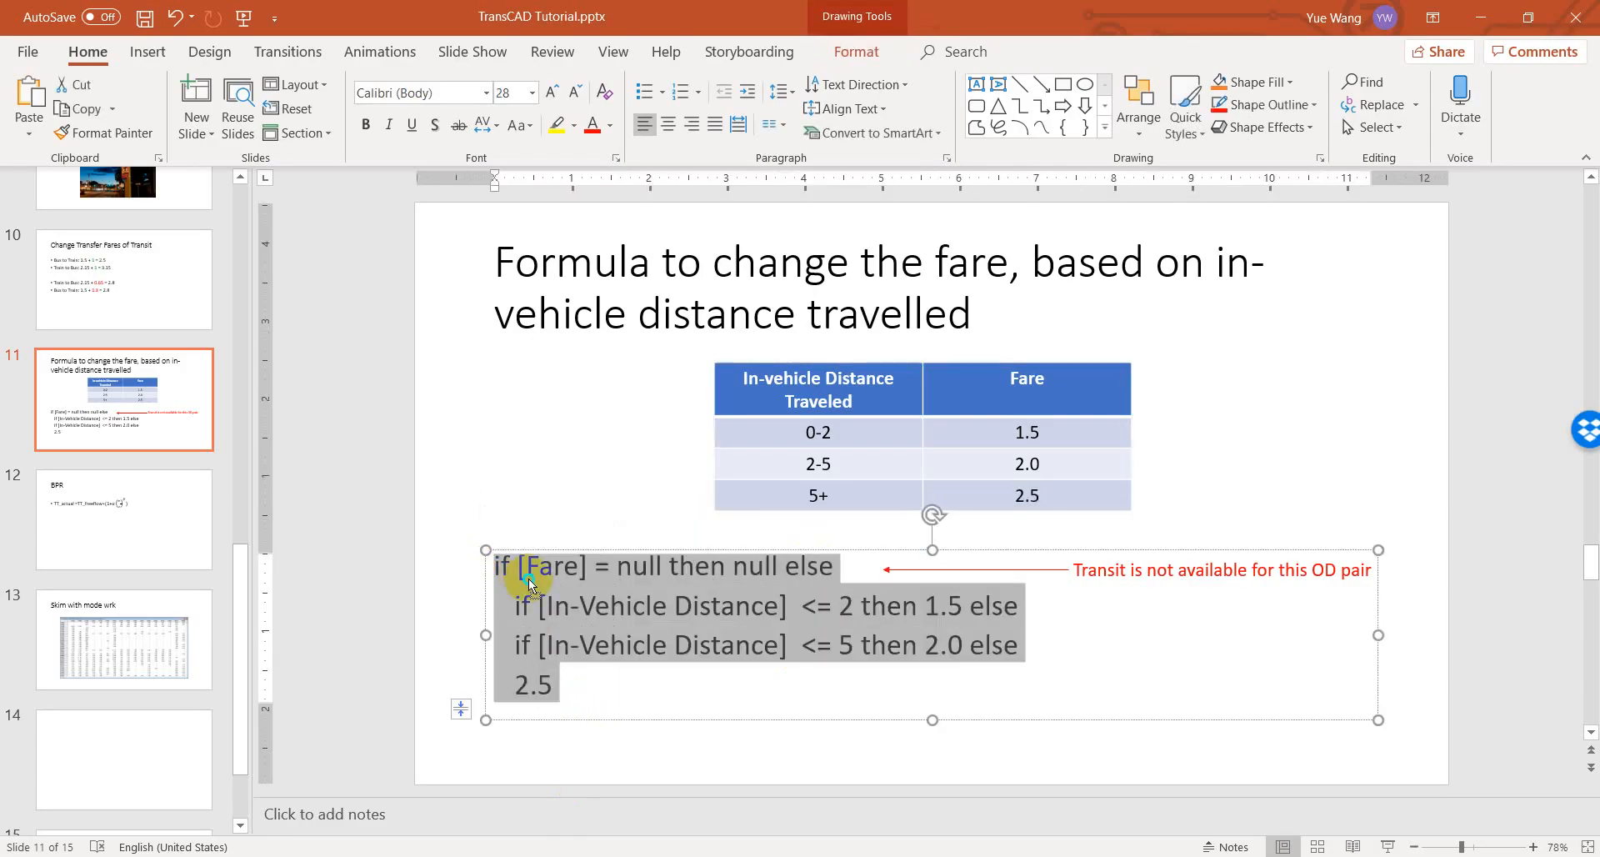
{"action": "right_click", "coordinate": [530, 579]}
{"action": "left_click", "coordinate": [596, 170]}
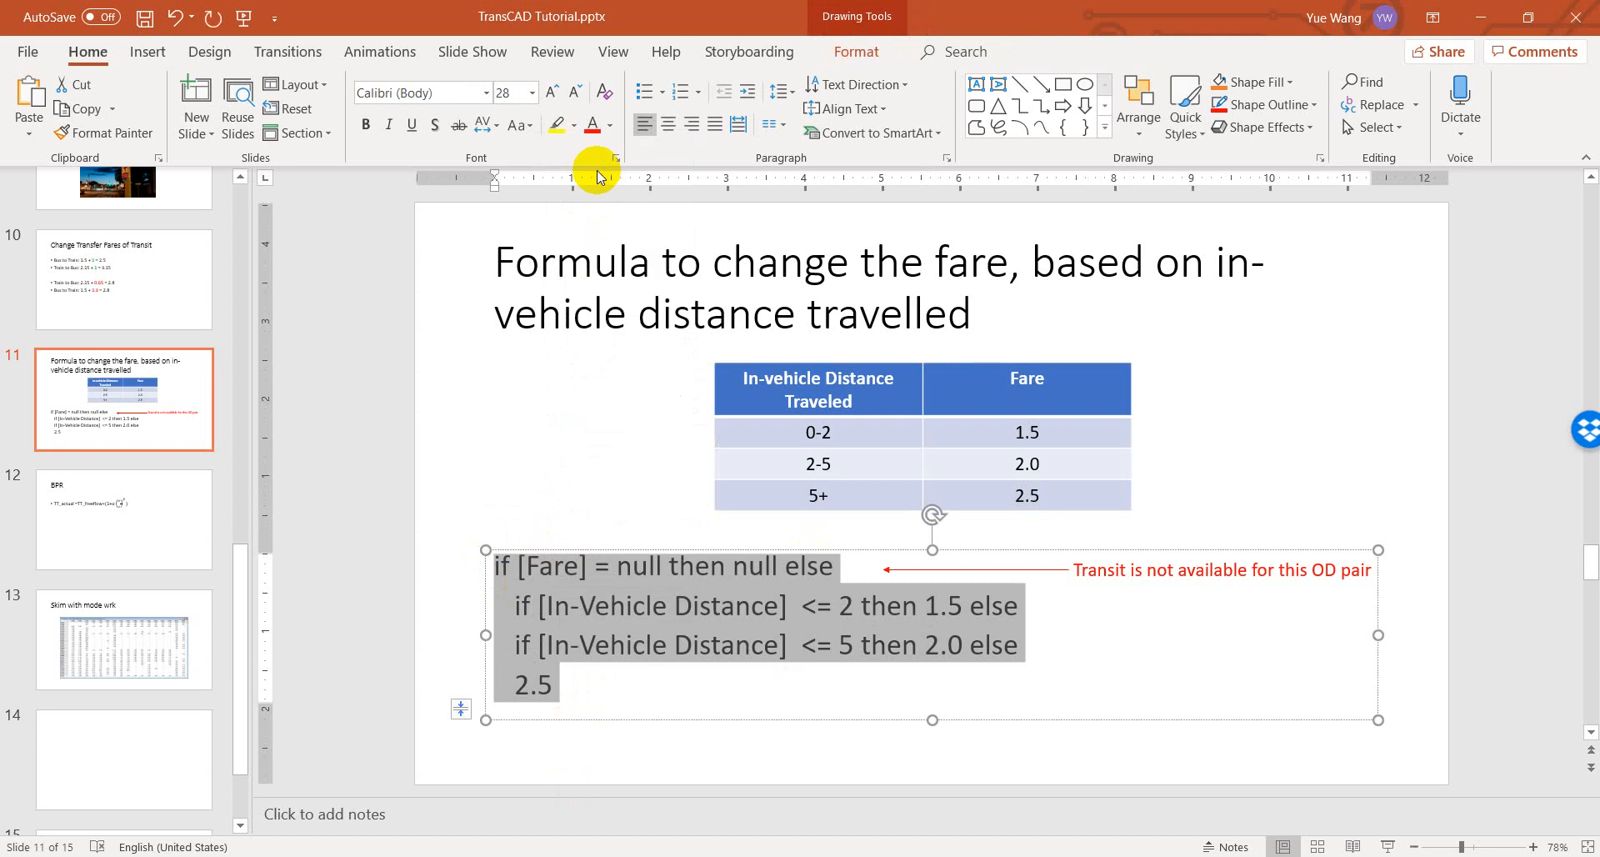
- In TransCAD, paste the fill formula: null if Fare is null, 1.5 for In-Vehicle Distance <= 2, 2.0 for <= 5, else 2.5
{"action": "key", "text": "alt+Tab"}
{"action": "right_click", "coordinate": [728, 346]}
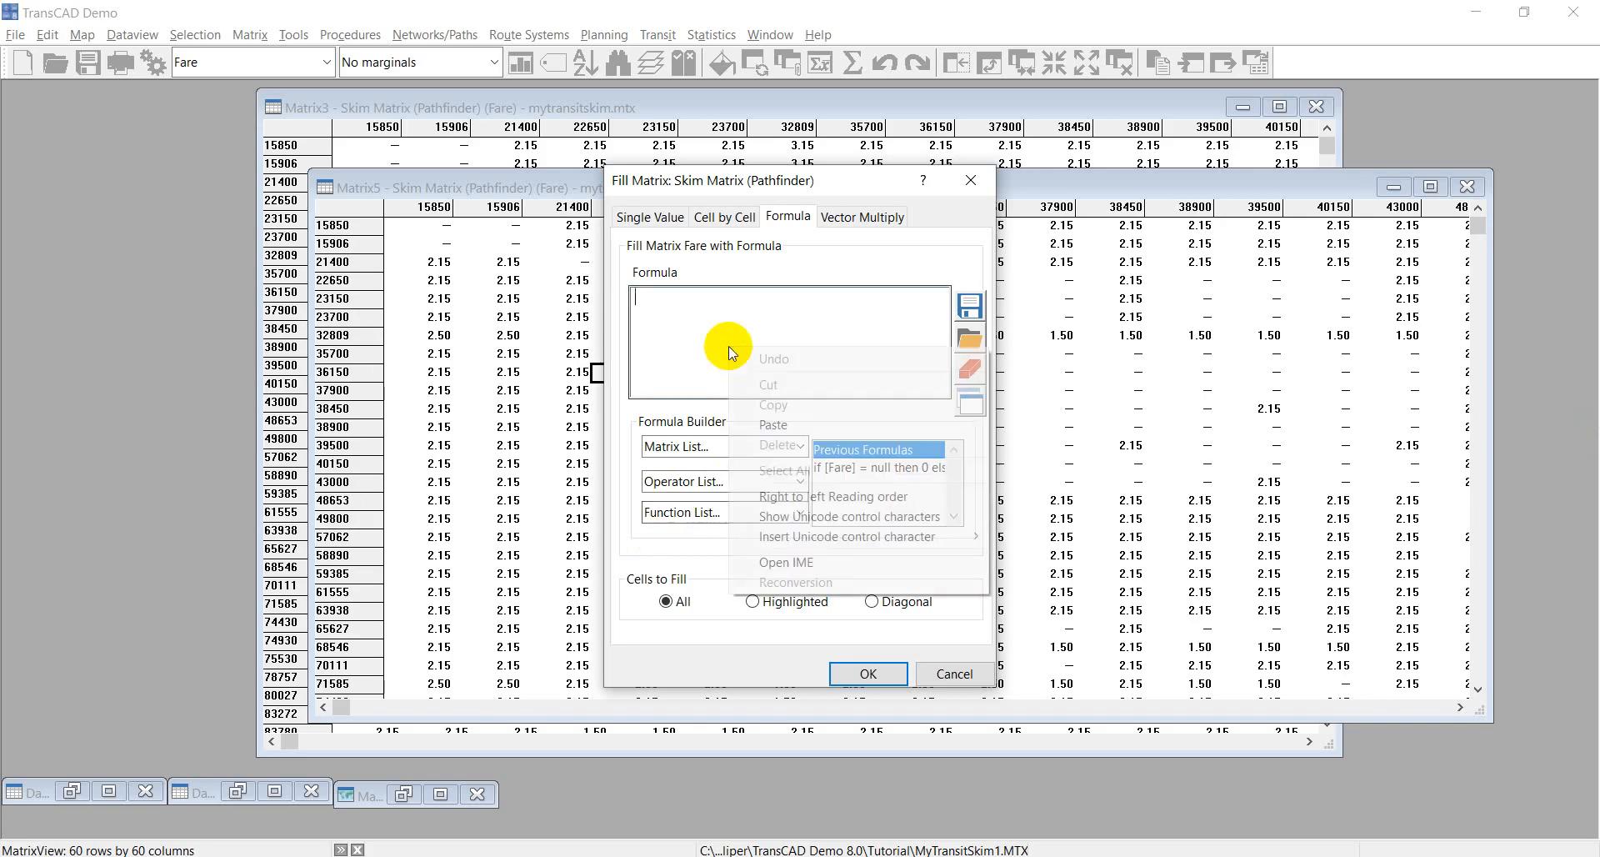
{"action": "left_click", "coordinate": [760, 426]}
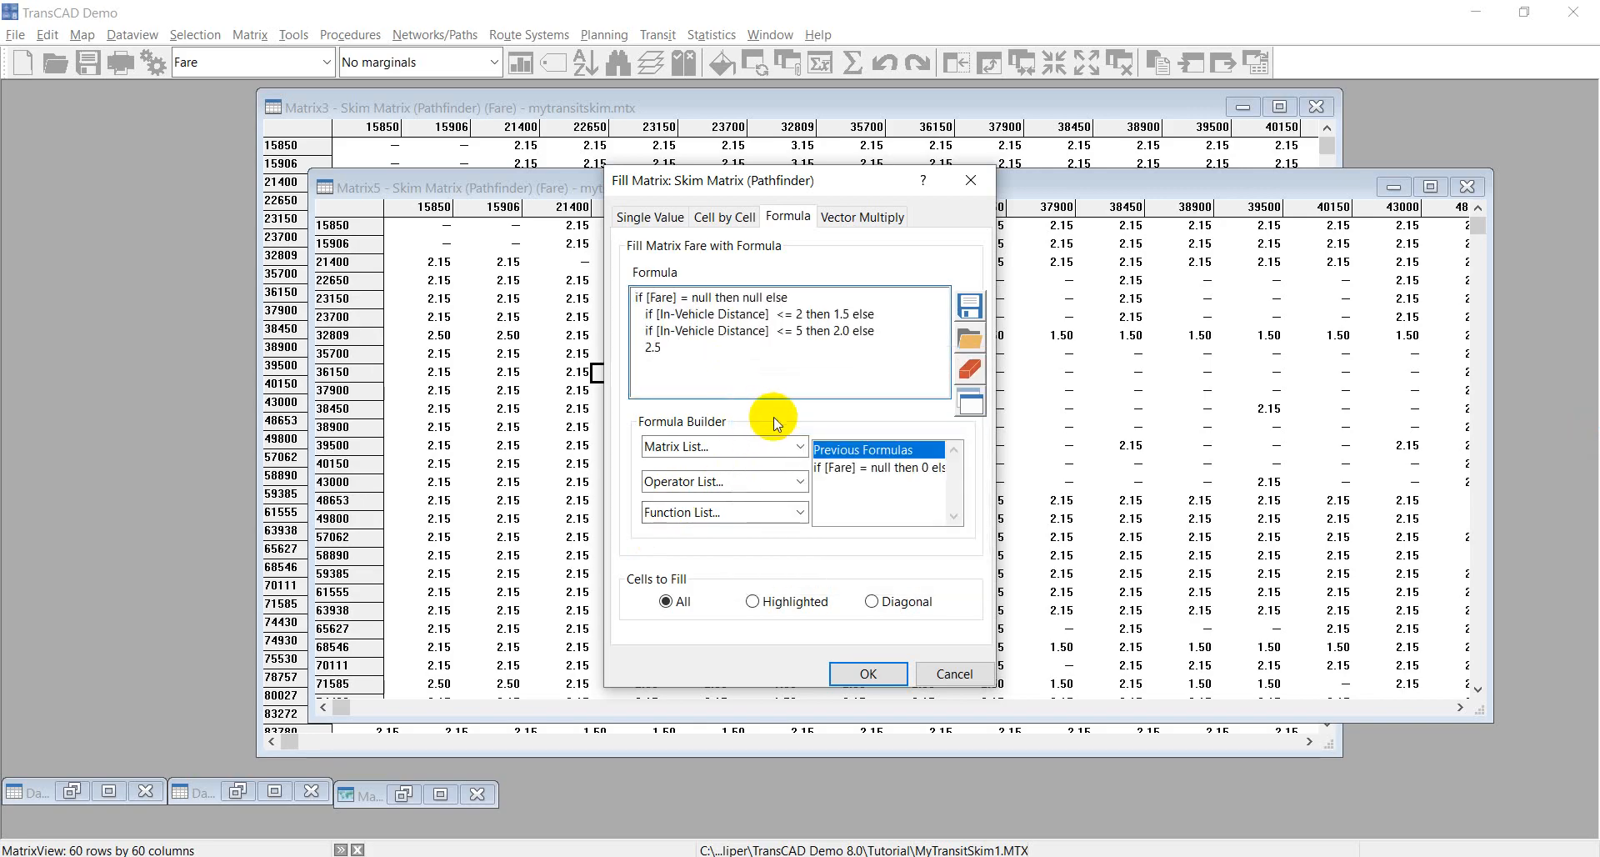
{"action": "left_click_drag", "start_coordinate": [648, 299], "coordinate": [659, 295]}
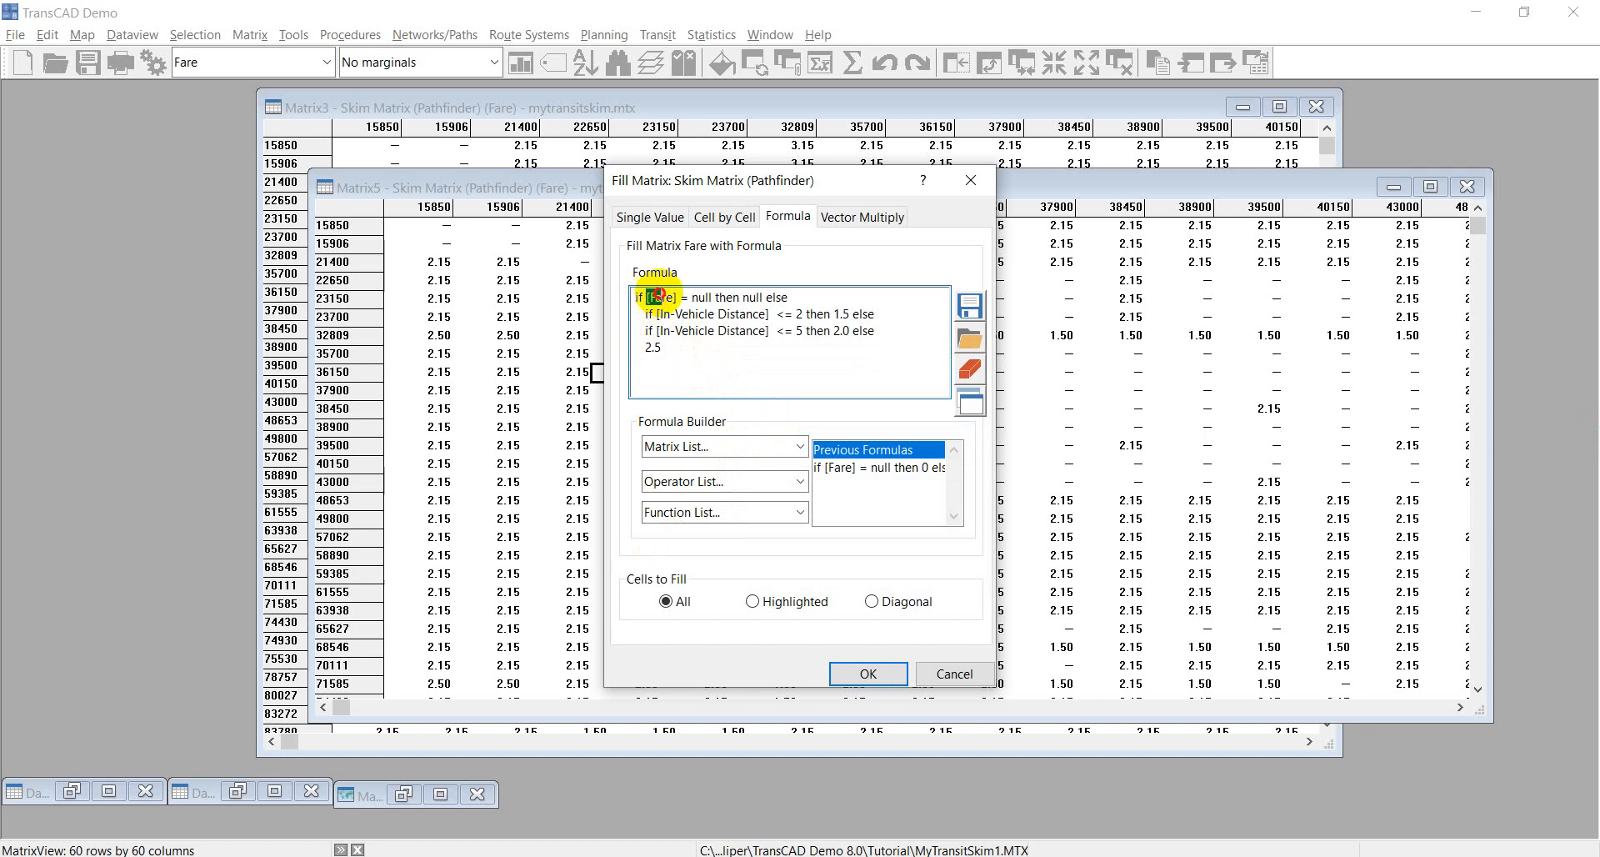
{"action": "double_click", "coordinate": [702, 297]}
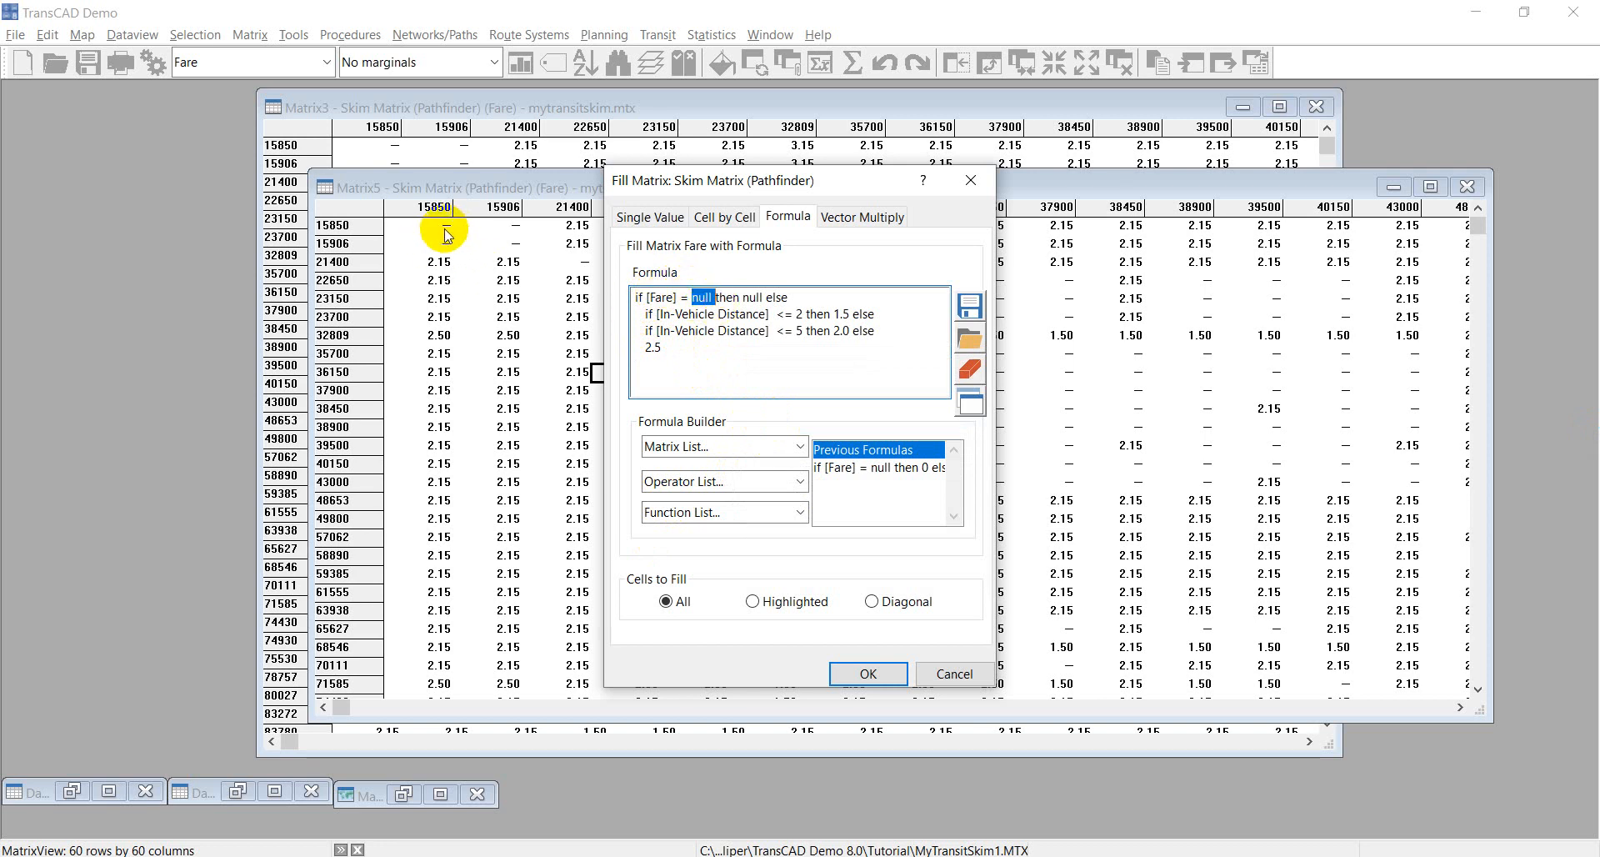
- Apply the distance-based fare formula to all cells of the Fare matrix and look through the recalculated rows
{"action": "left_click", "coordinate": [749, 297]}
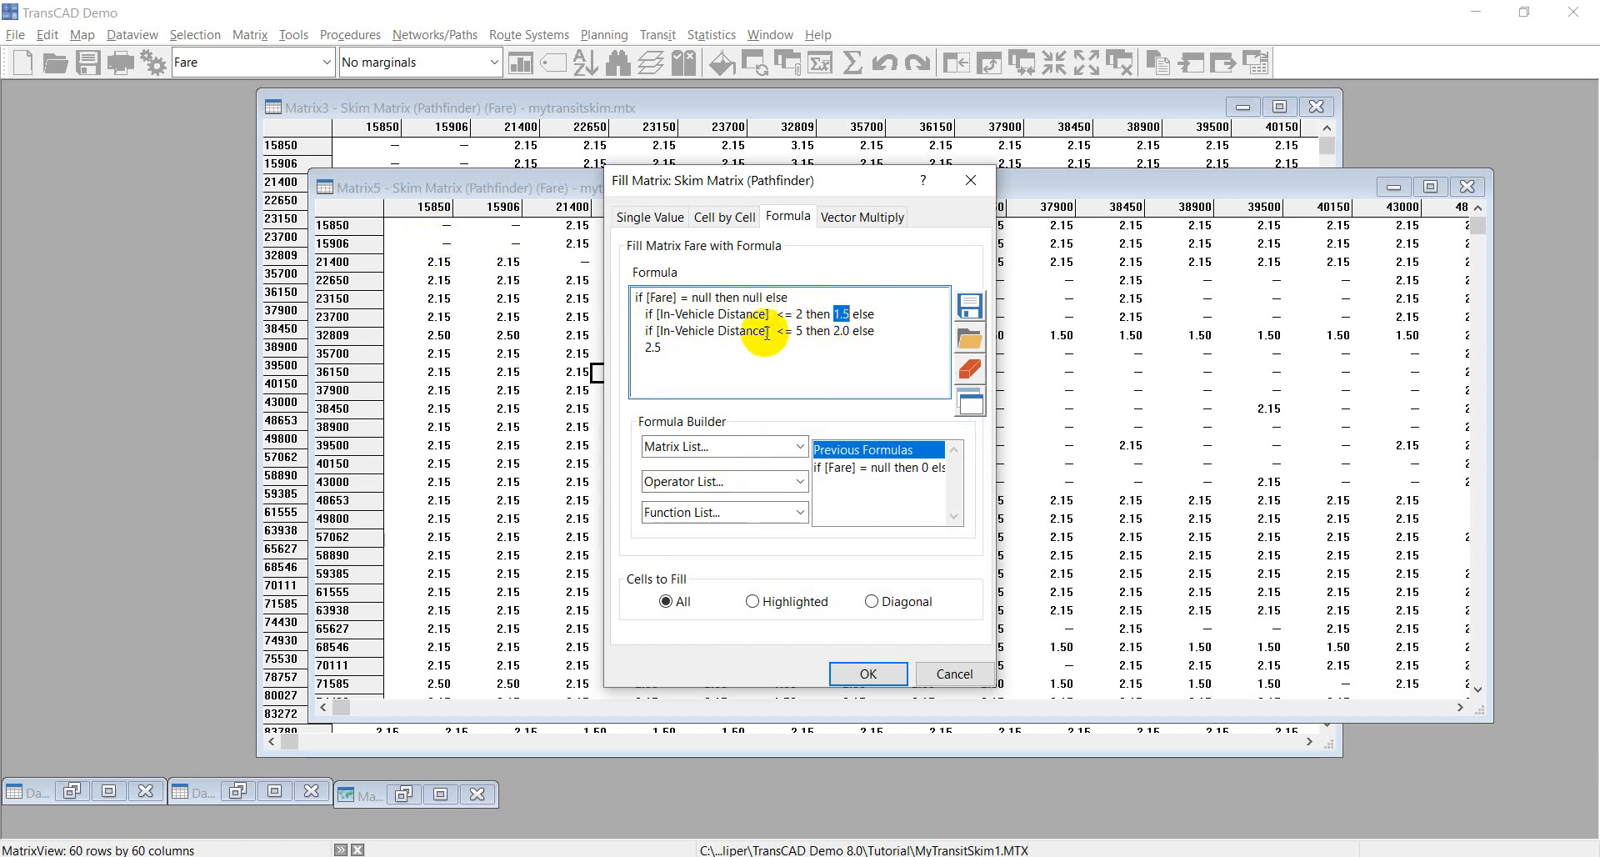
{"action": "left_click_drag", "start_coordinate": [785, 336], "coordinate": [796, 343]}
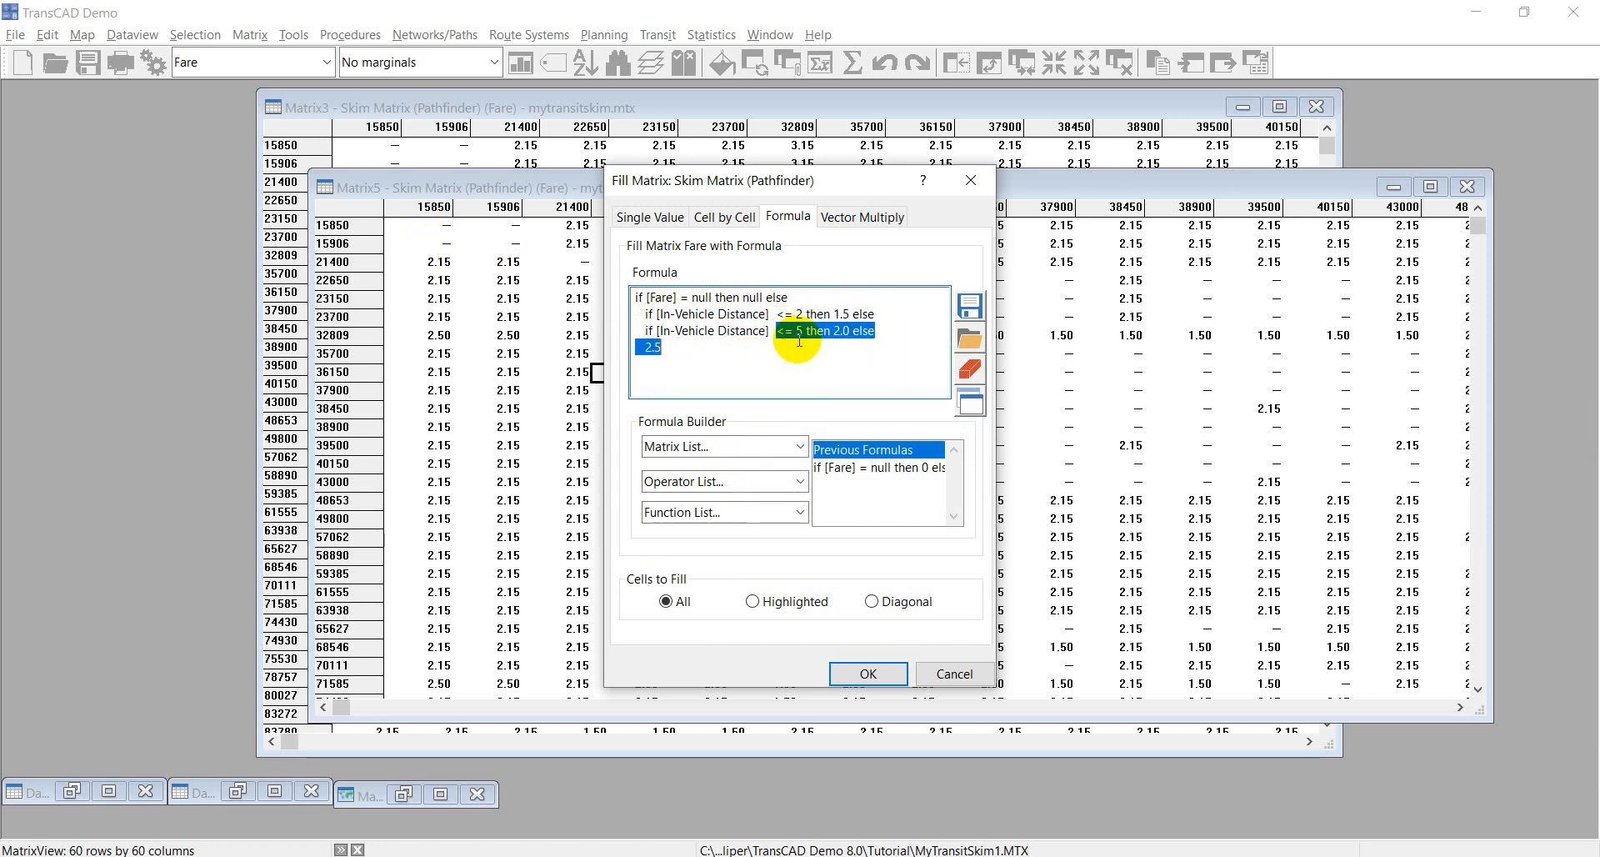
{"action": "left_click", "coordinate": [853, 333]}
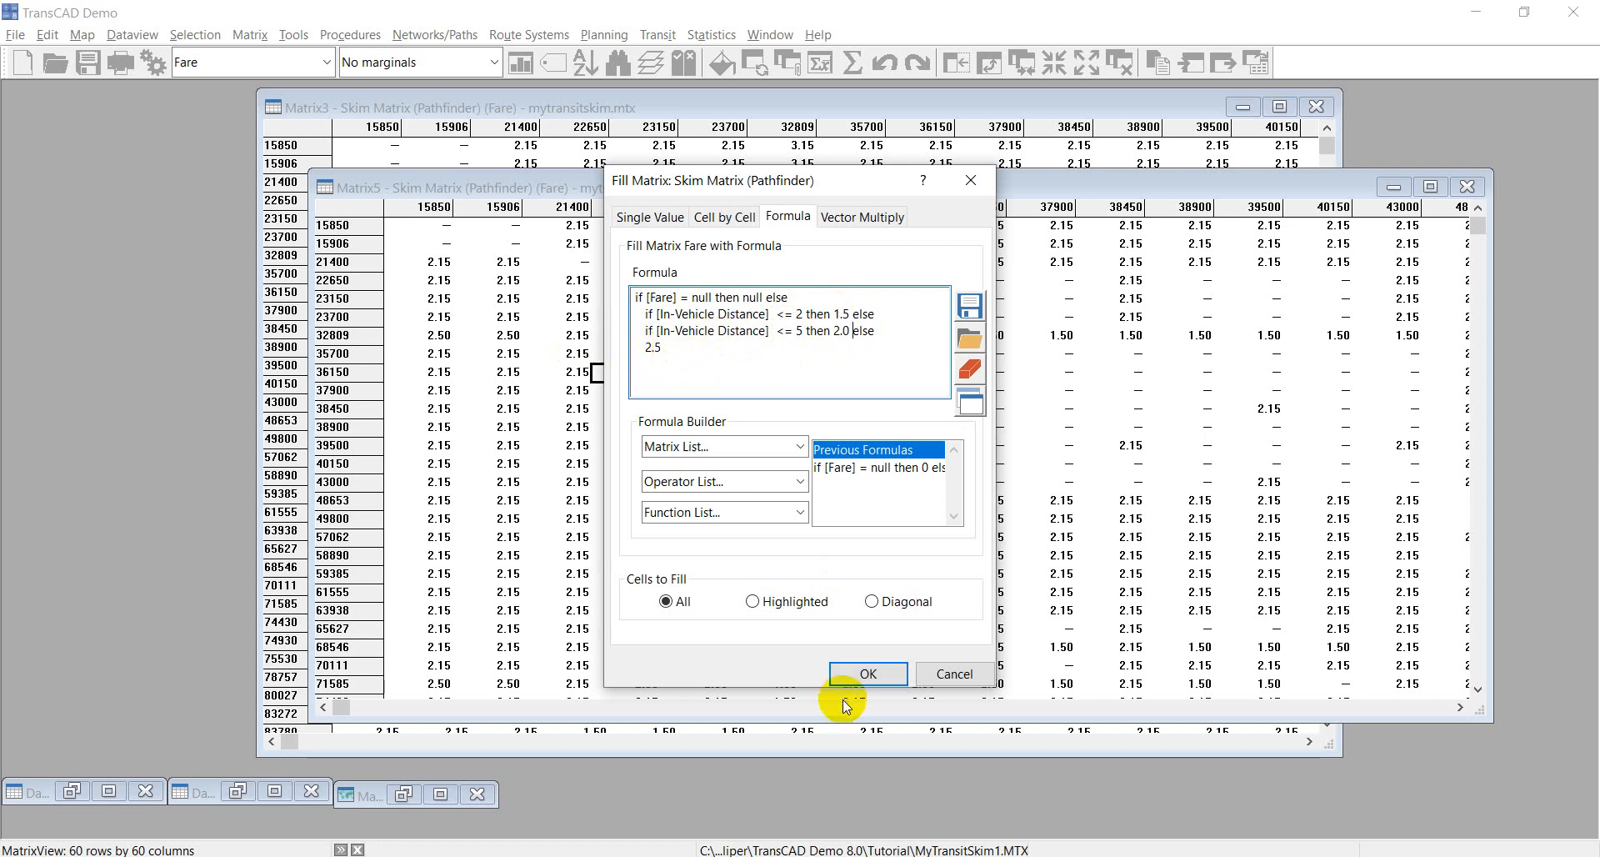
{"action": "left_click", "coordinate": [872, 682]}
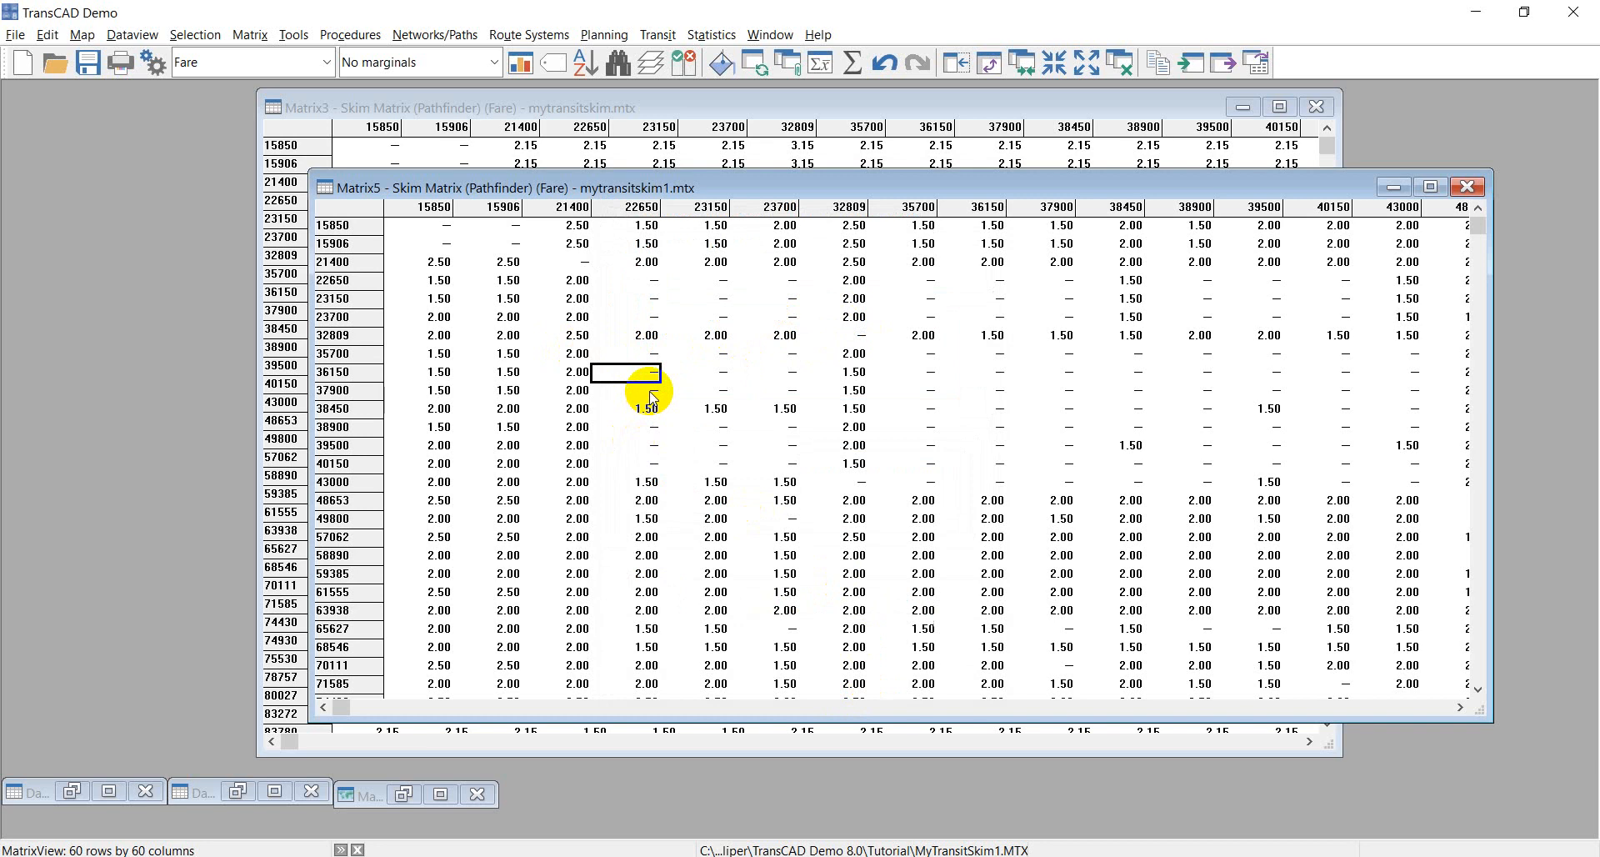
{"action": "scroll", "coordinate": [633, 325], "scroll_direction": "down", "scroll_amount": 13}
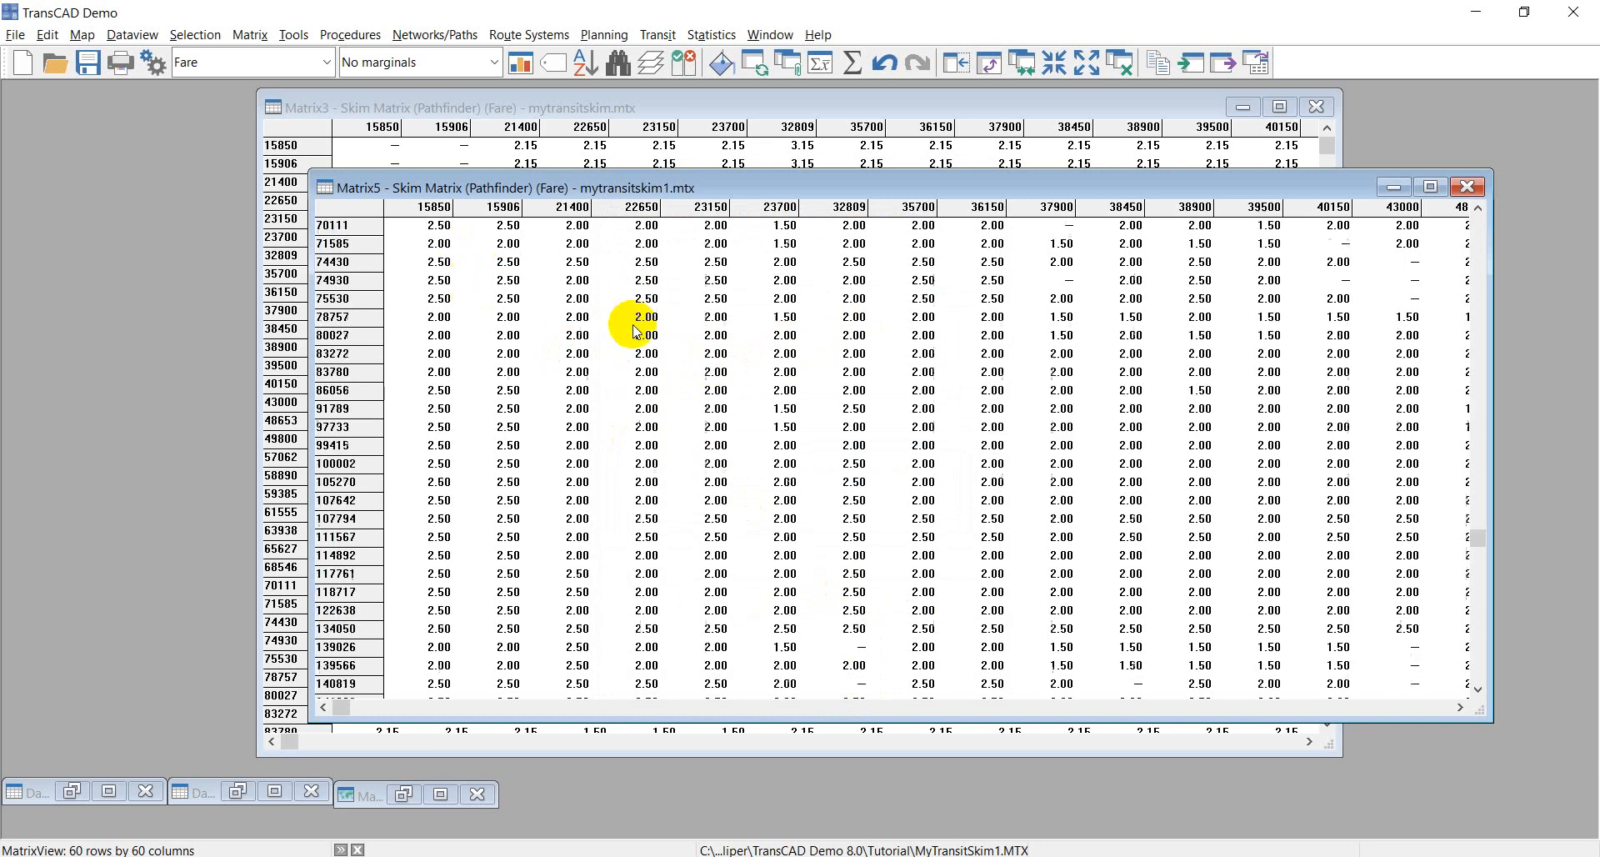
{"action": "scroll", "coordinate": [857, 452], "scroll_direction": "up", "scroll_amount": 13}
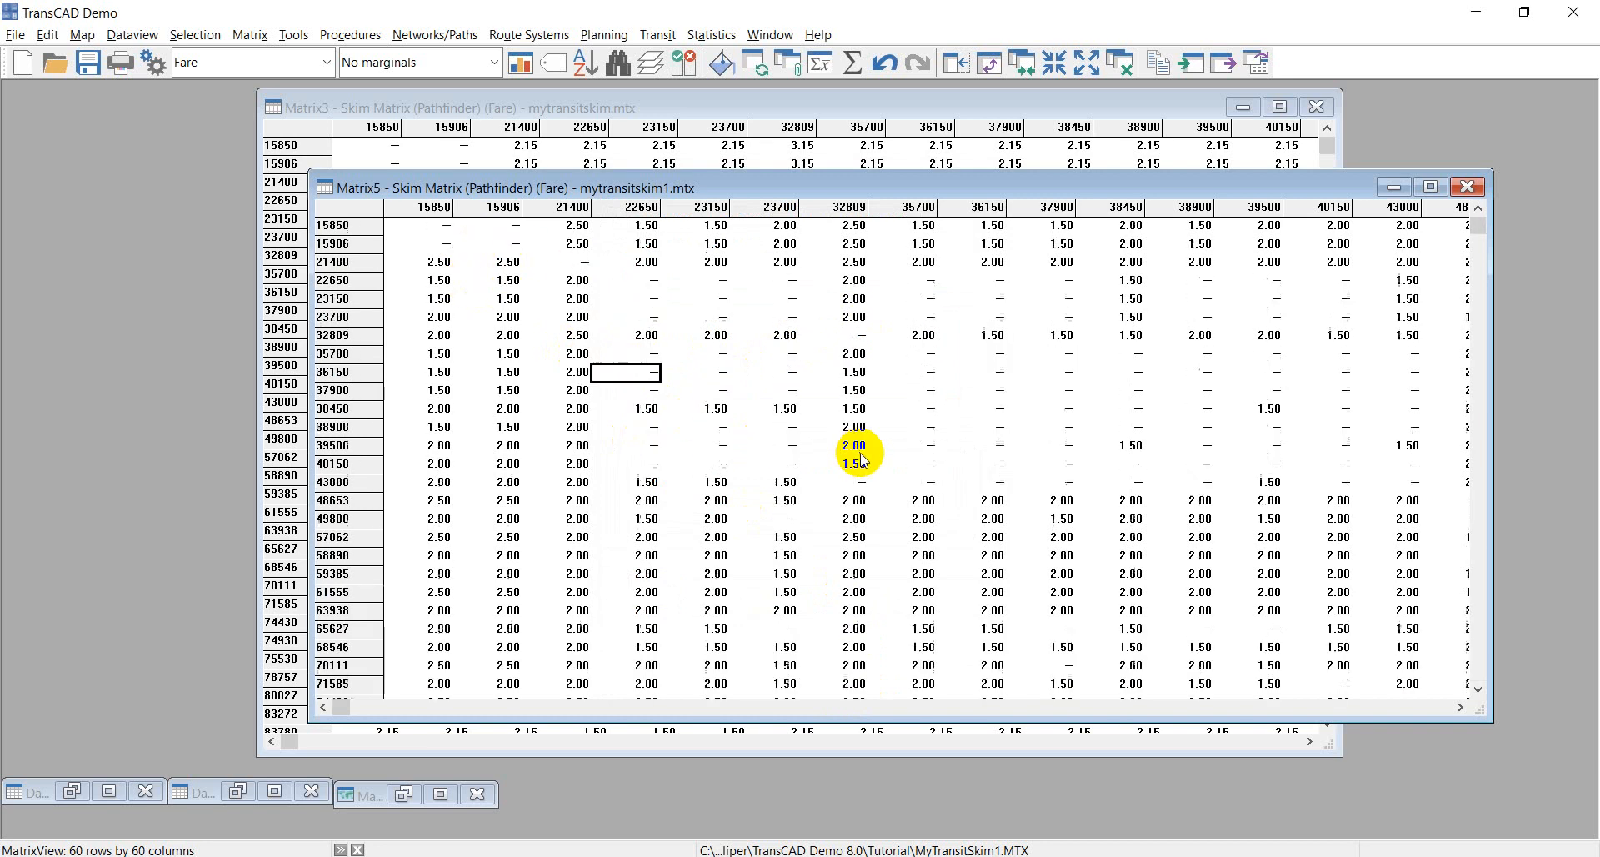
- Check the matrices available in the new skim, minimize the original mytransitskim matrix window, and reposition the mytransitskim1 window
{"action": "left_click", "coordinate": [325, 61]}
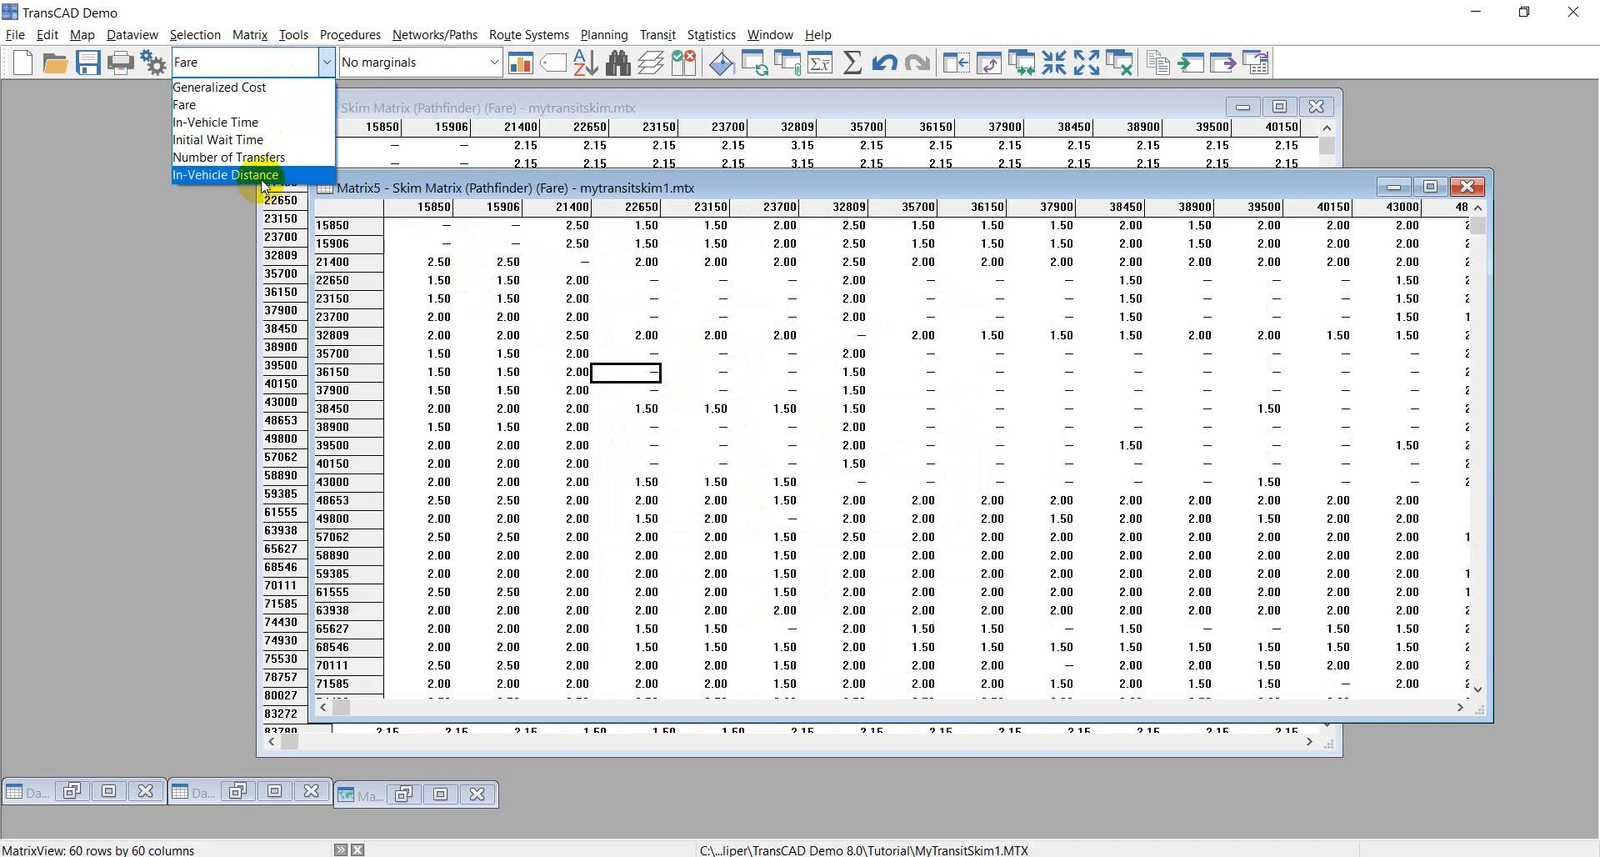
{"action": "left_click", "coordinate": [467, 187]}
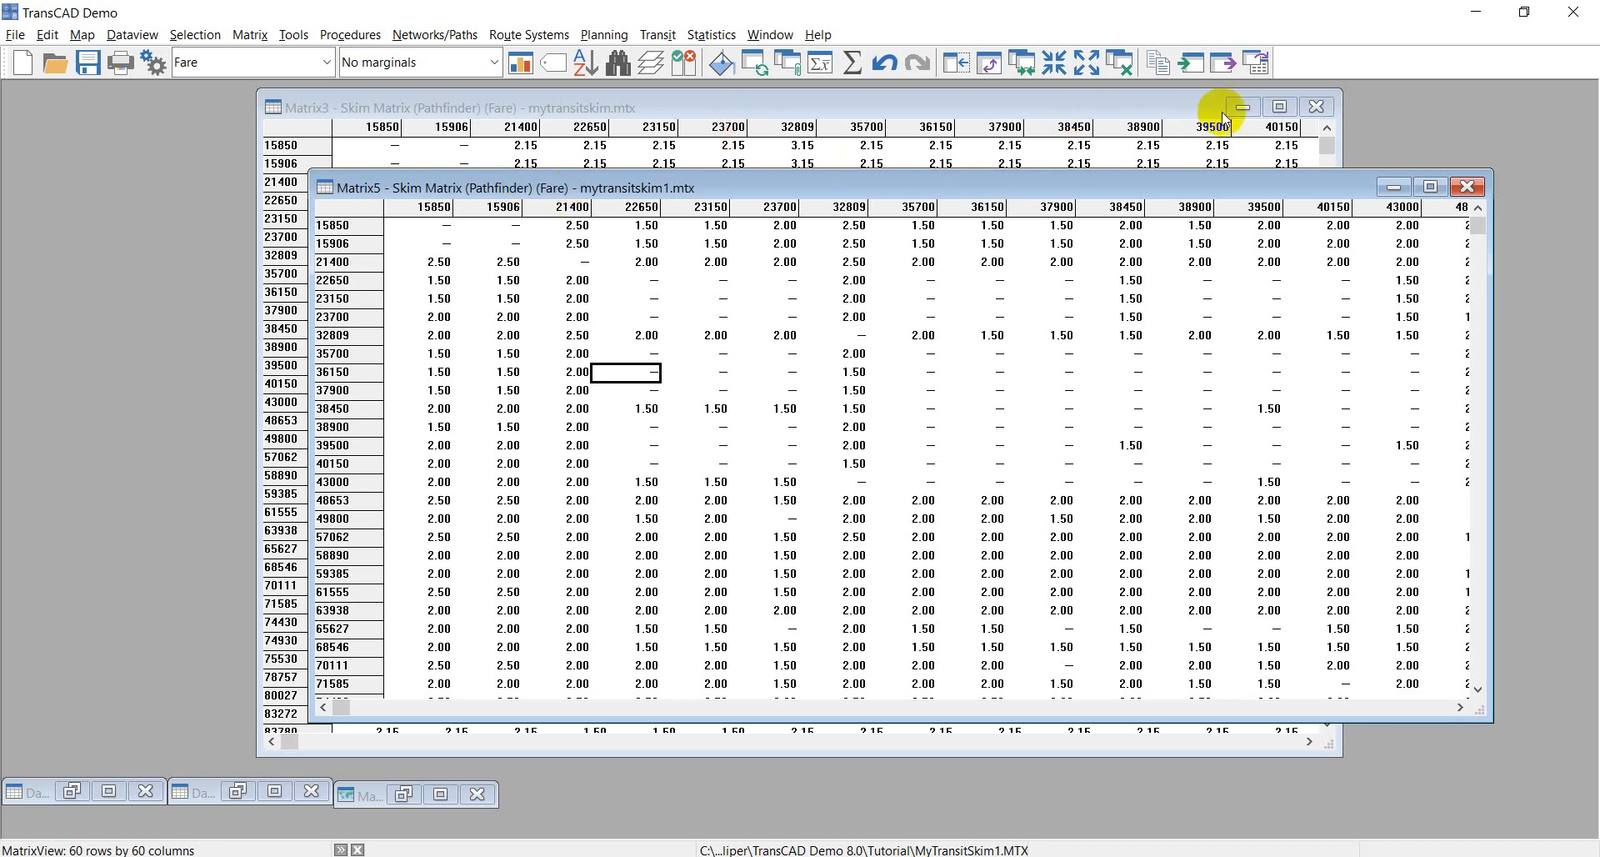
{"action": "left_click", "coordinate": [1242, 106]}
{"action": "left_click", "coordinate": [246, 65]}
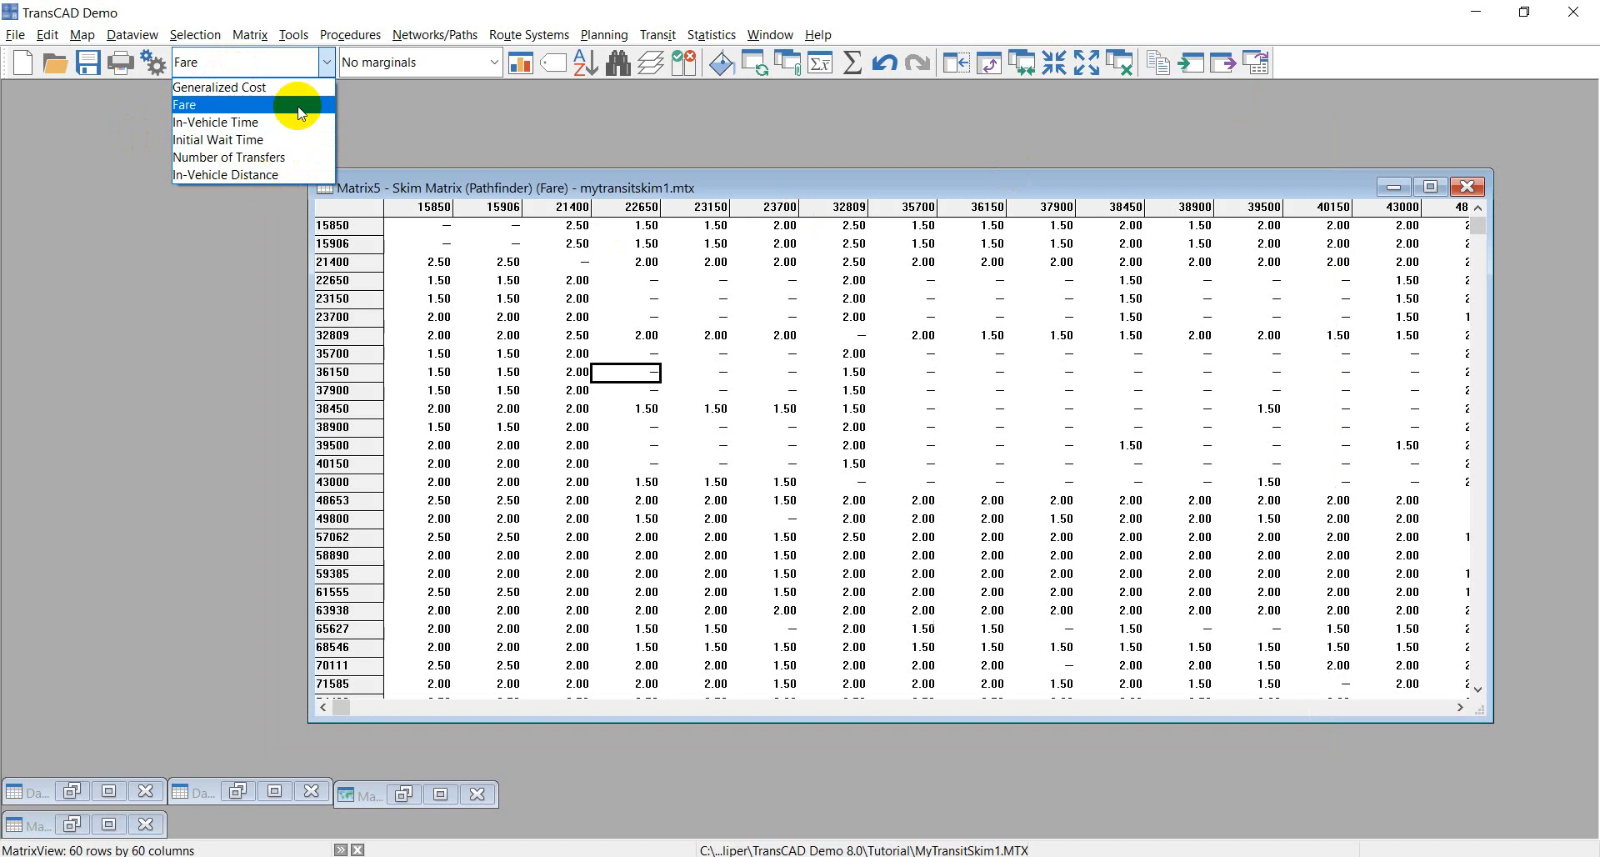
{"action": "left_click_drag", "start_coordinate": [919, 185], "coordinate": [847, 188]}
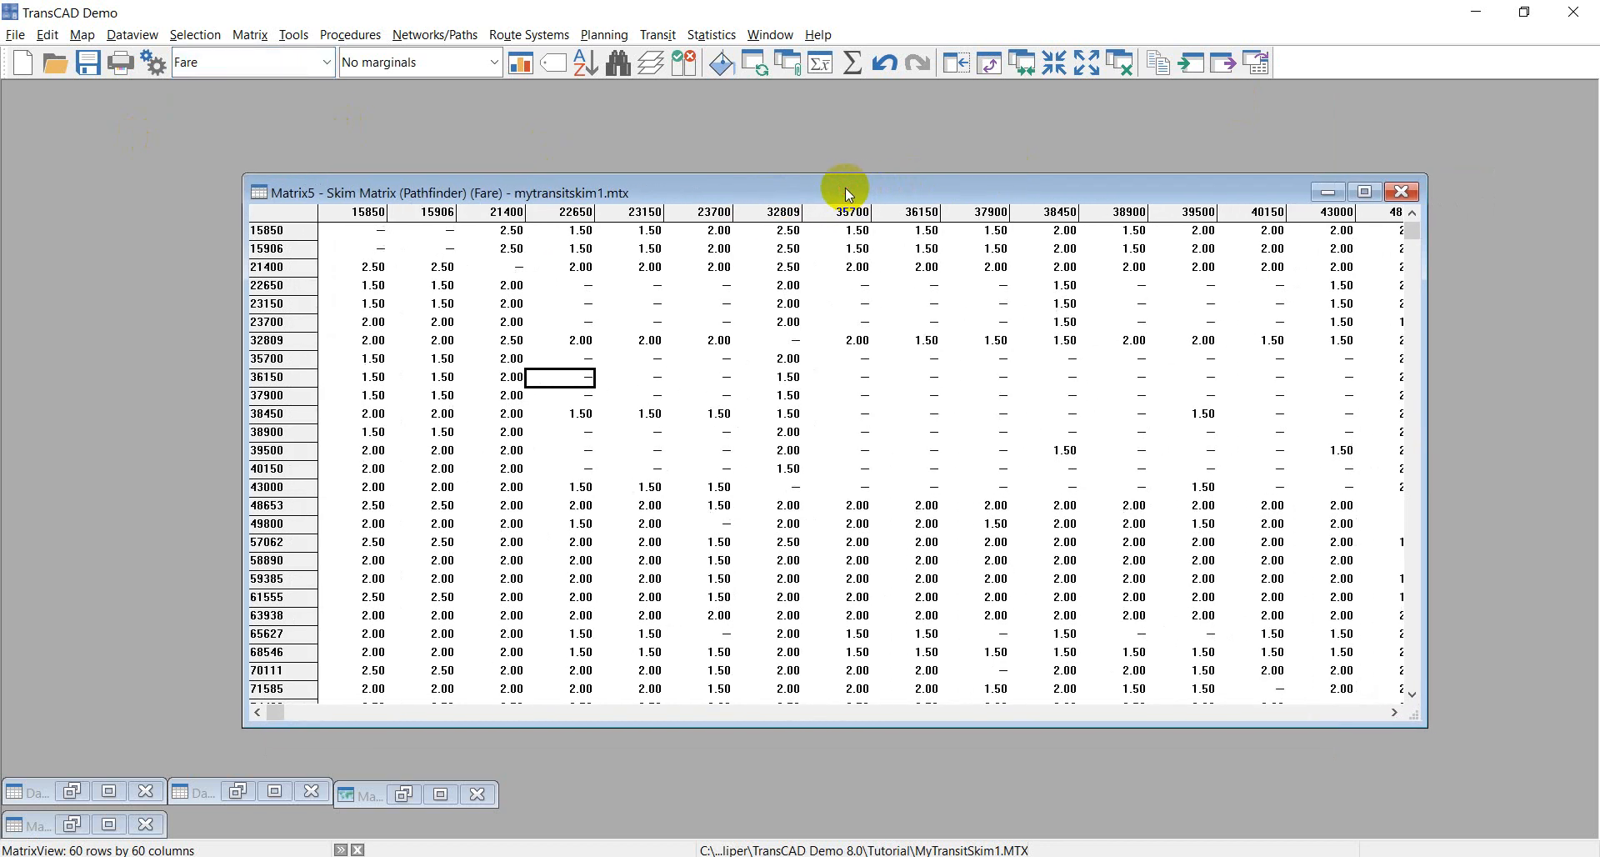